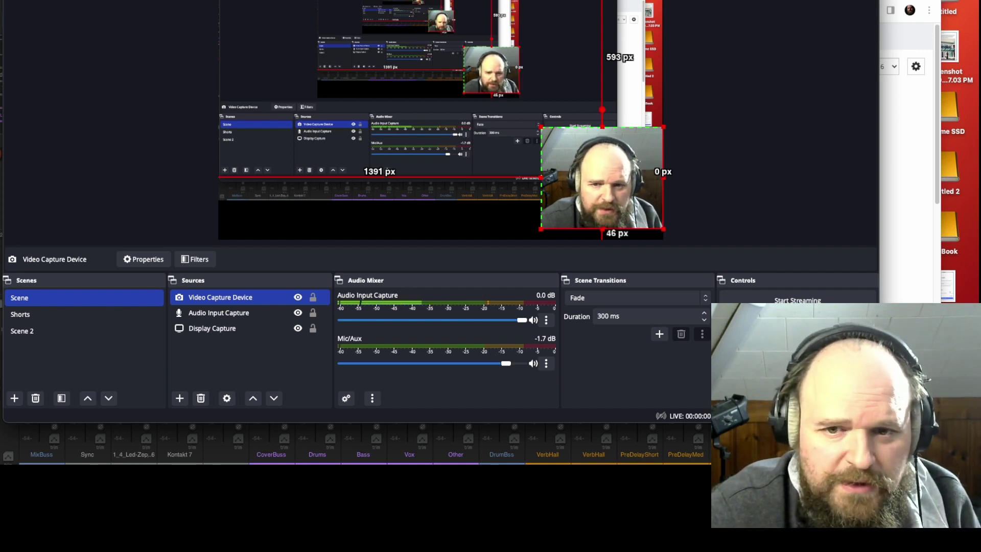
# Switch from OBS to the REAPER project, bring the drum channels into view in the mixer and shrink it to enlarge the track area
pyautogui.press('super+Tab')
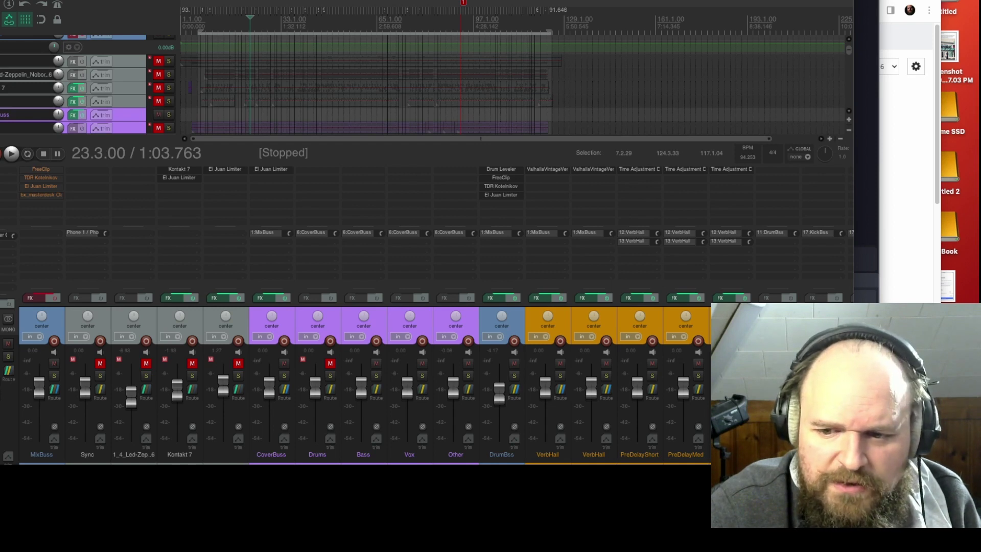
pyautogui.hscroll(10, 199, 164)
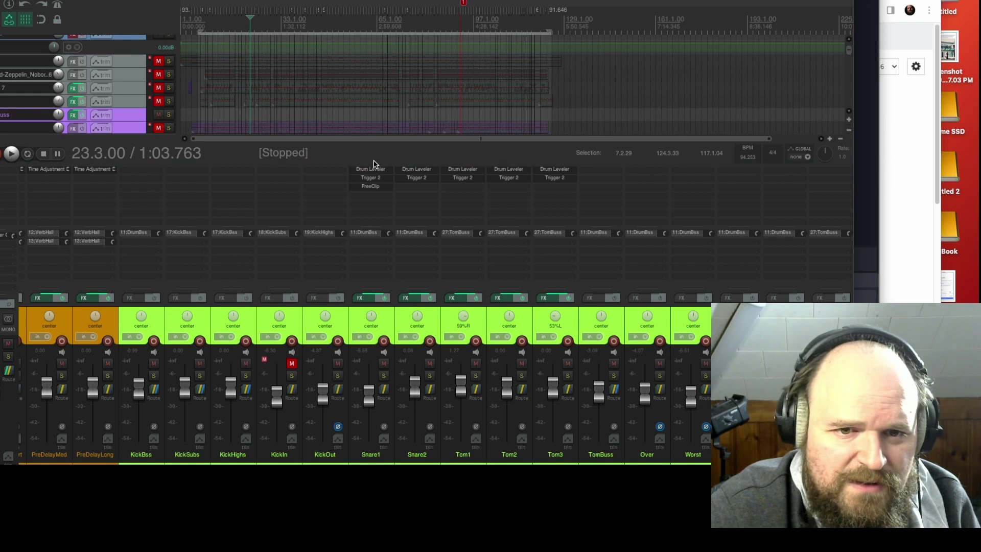
pyautogui.moveTo(373, 164); pyautogui.dragTo(376, 245)
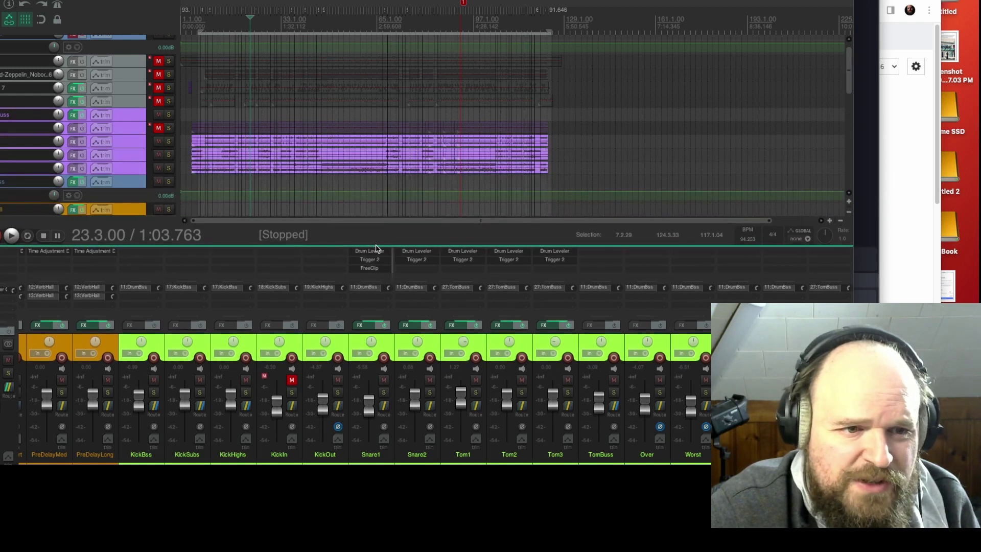
# Examine the recorded drum tracks, from the kick, snare and tom items to the overhead and room takes, around the song's intro
pyautogui.scroll(-5, 123, 161)
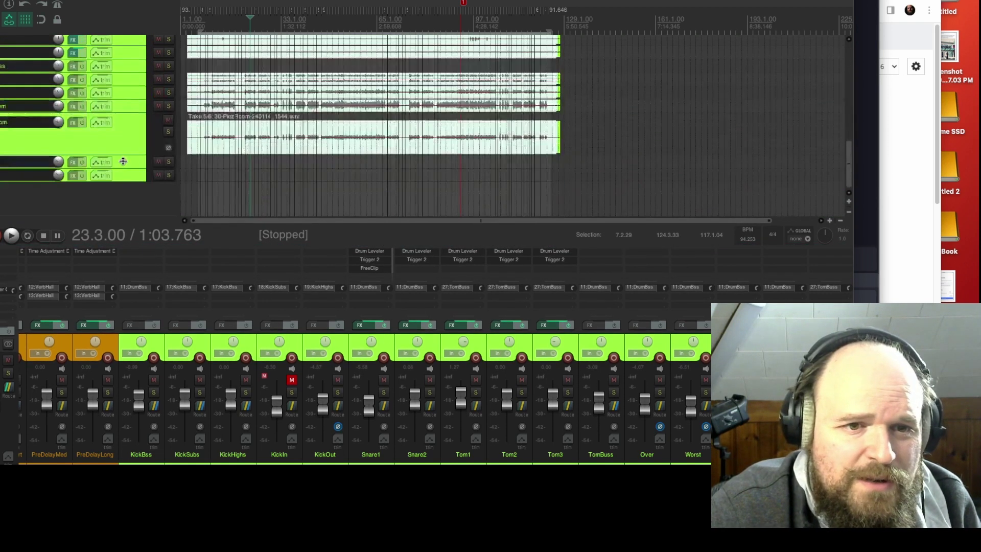
pyautogui.scroll(4, 123, 162)
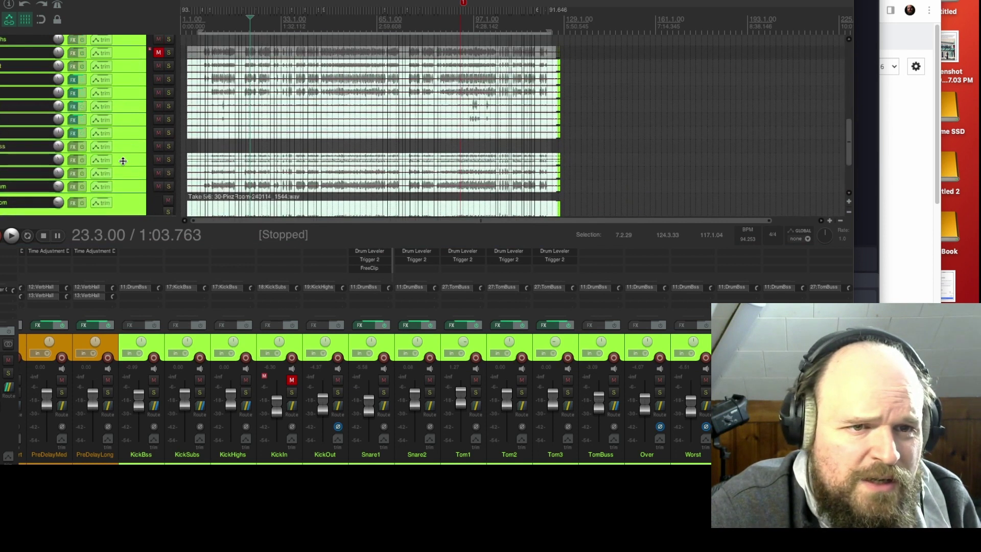
pyautogui.scroll(5, 251, 94)
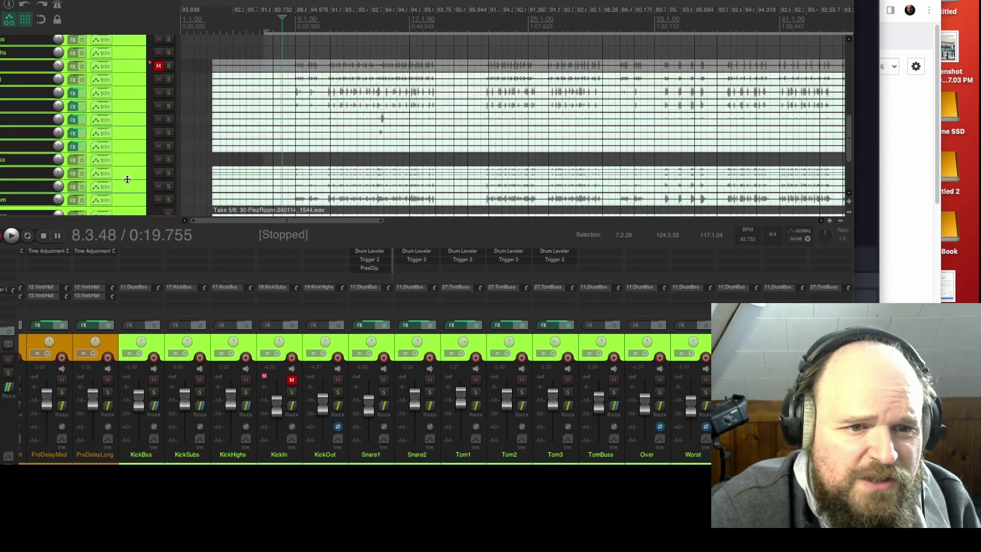
pyautogui.scroll(-1, 127, 178)
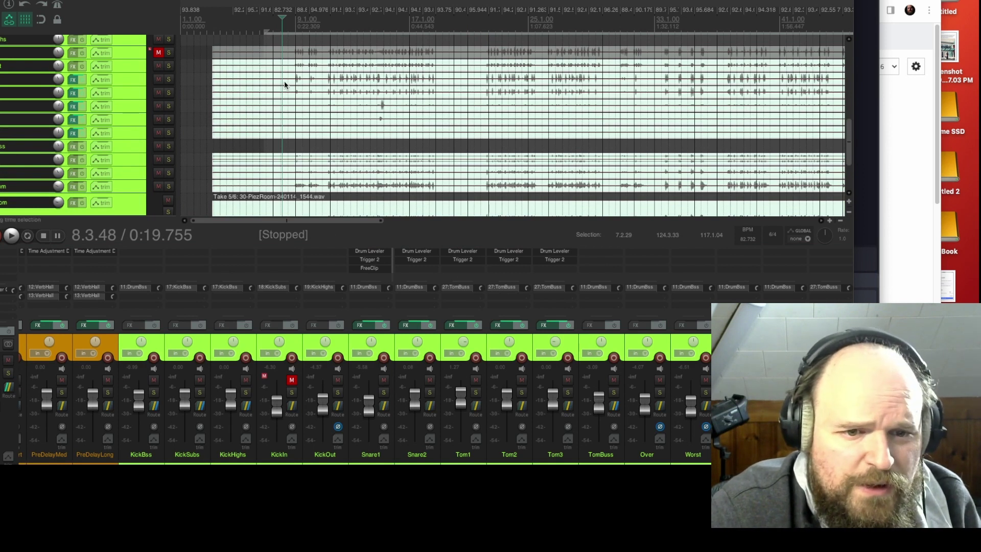
pyautogui.scroll(-3, 144, 111)
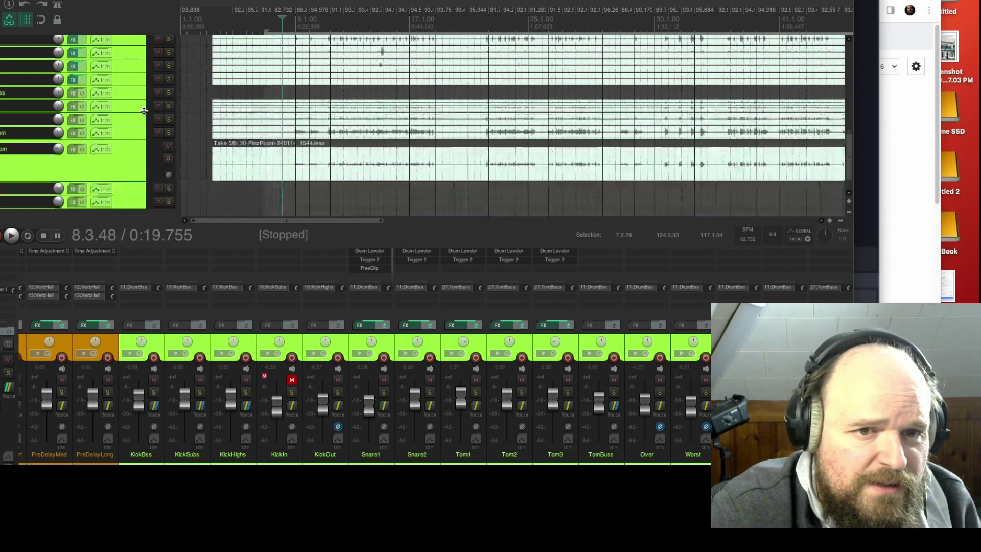
pyautogui.scroll(3, 144, 111)
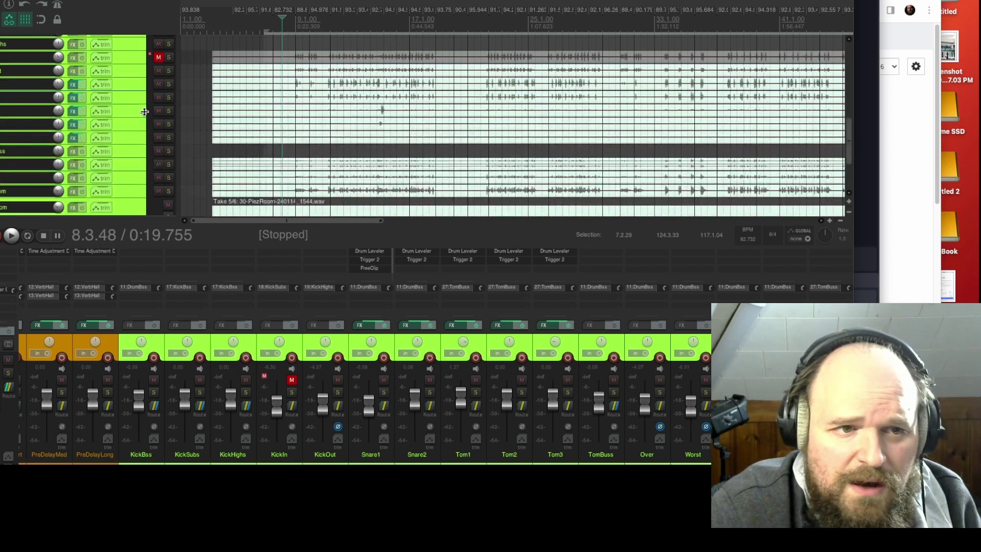
pyautogui.scroll(-4, 145, 111)
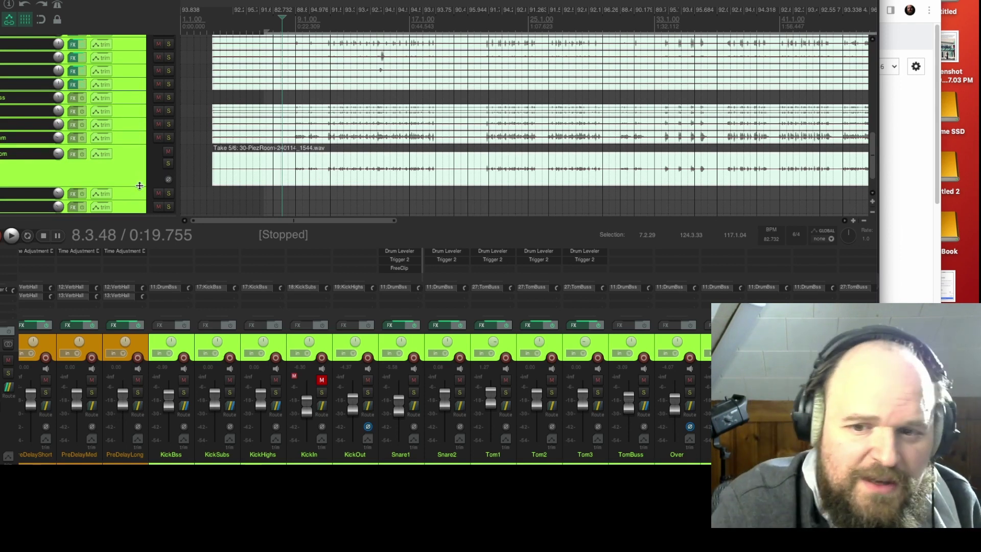
pyautogui.scroll(-1, 324, 28)
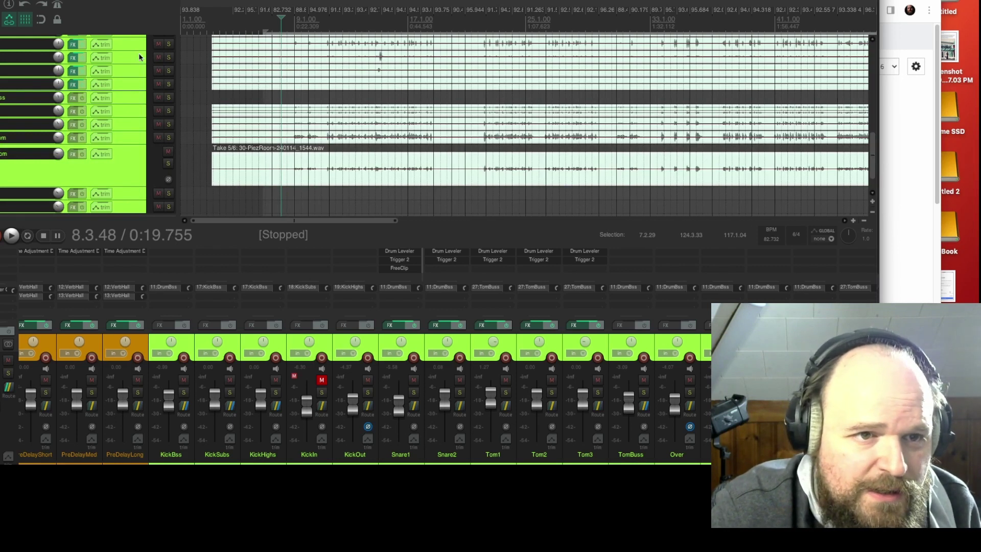
pyautogui.scroll(5, 139, 53)
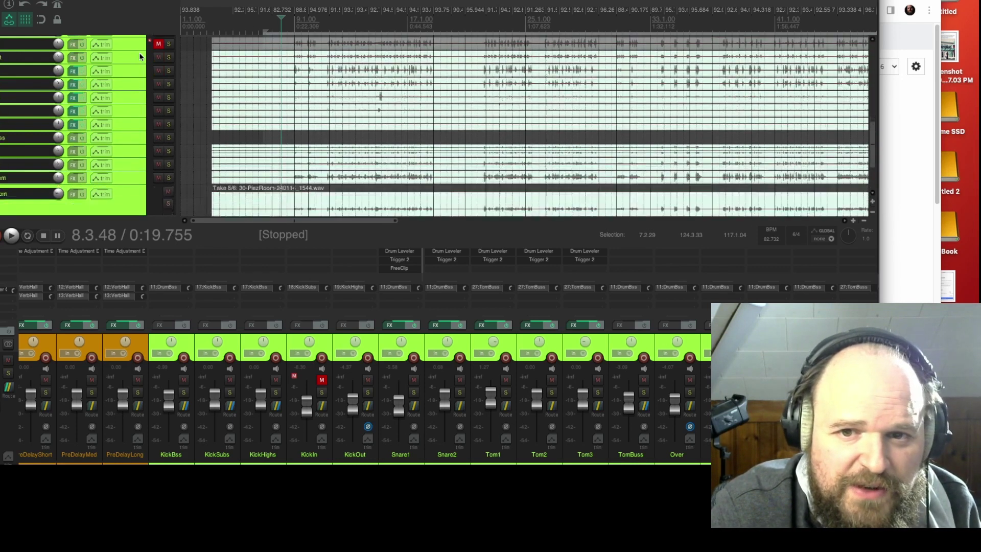
pyautogui.scroll(-1, 139, 52)
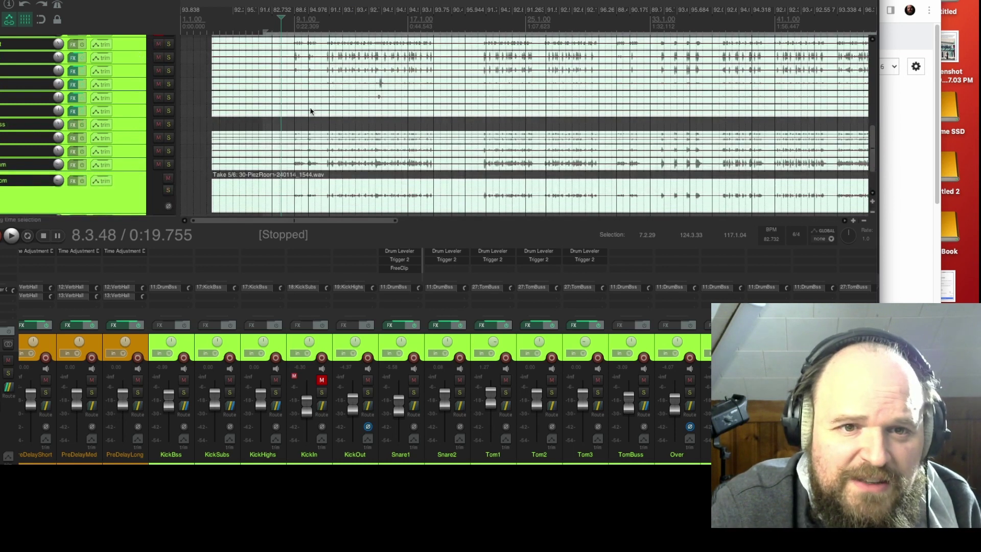
pyautogui.scroll(4, 516, 115)
pyautogui.scroll(-1, 612, 101)
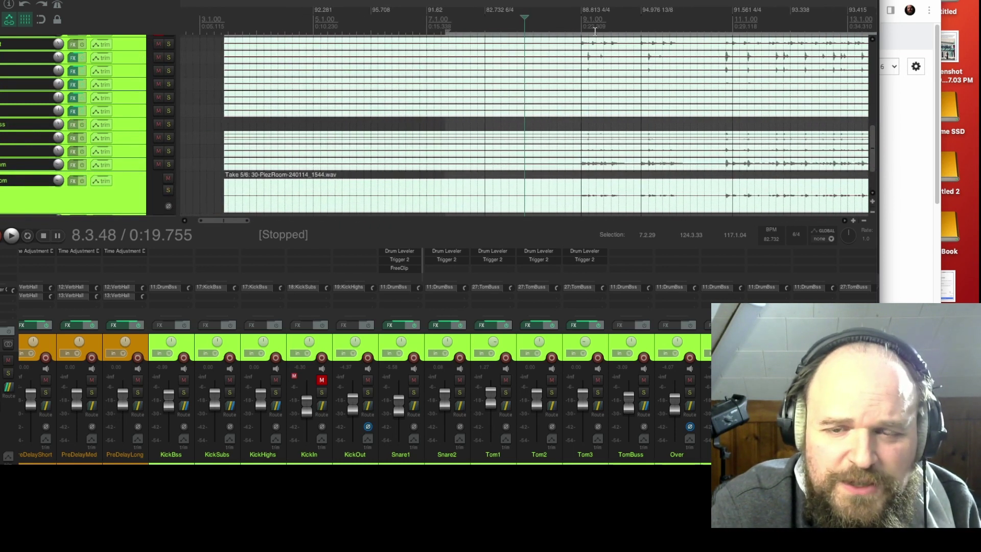
# Place the edit cursor just before bar 9 and increase the track height to show larger waveforms on the overhead and room tracks
pyautogui.click(578, 25)
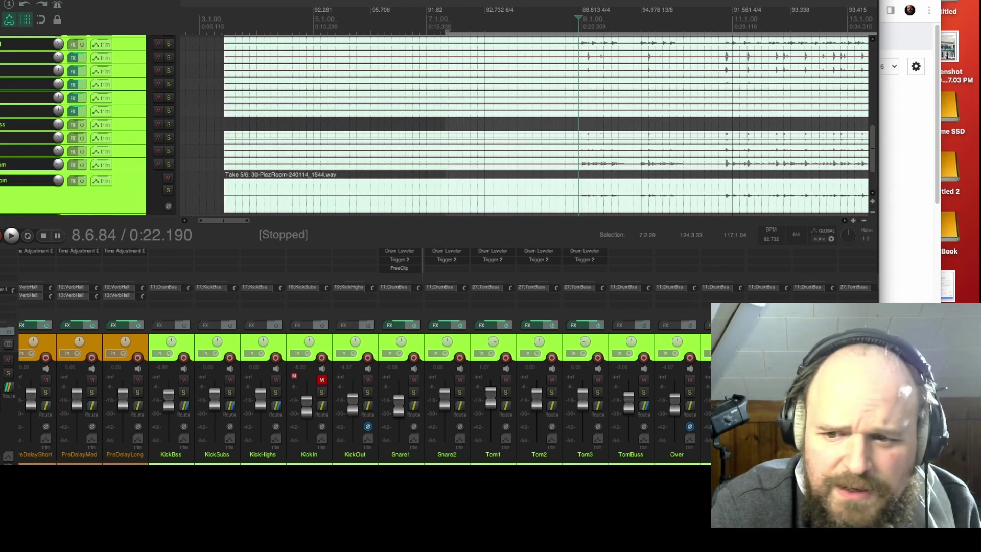
pyautogui.click(872, 203)
pyautogui.moveTo(873, 160); pyautogui.dragTo(877, 166)
pyautogui.scroll(-5, 779, 130)
pyautogui.scroll(-3, 779, 130)
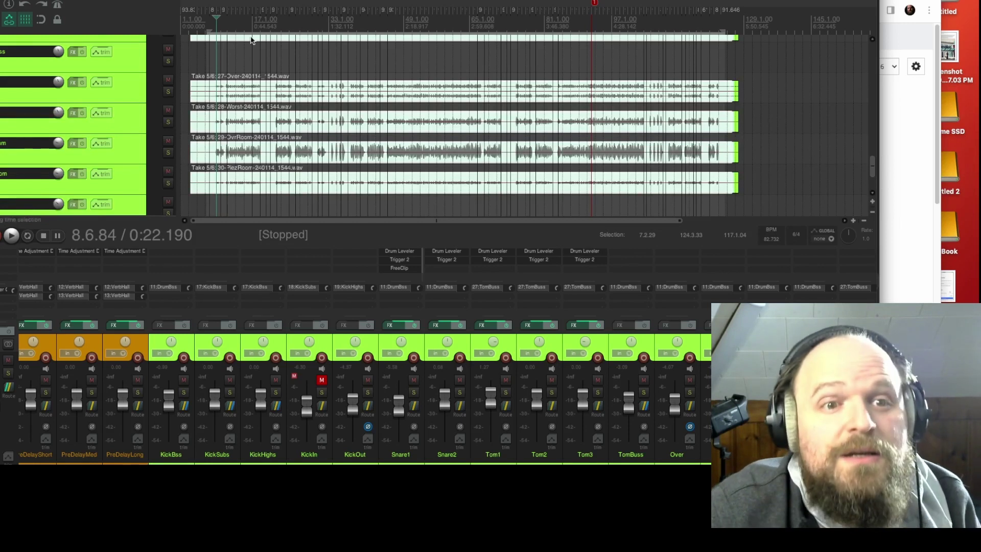
# Play the drum intro of take 5 from the start of bar 8 into bar 9, and stop playback
pyautogui.click(218, 23)
pyautogui.scroll(8, 456, 21)
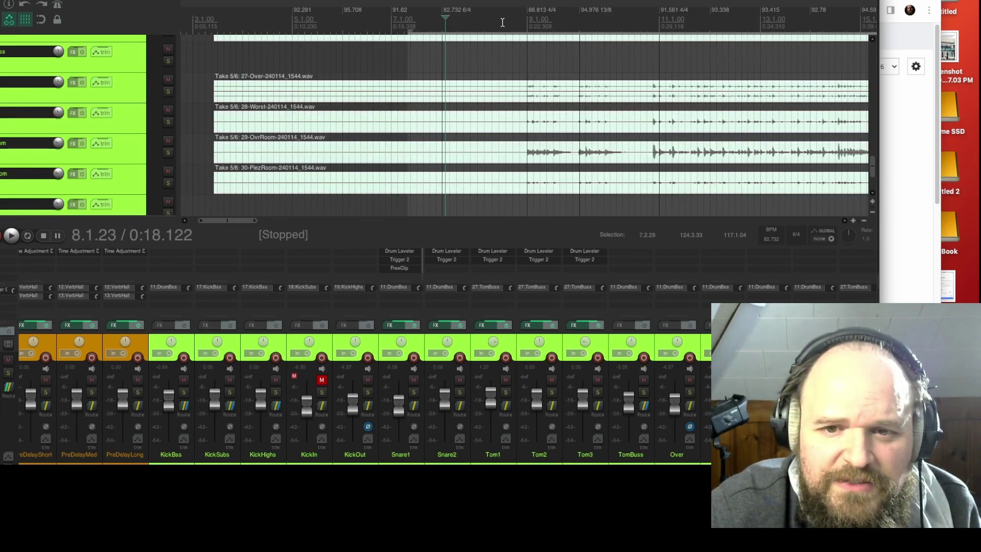
pyautogui.press('space')
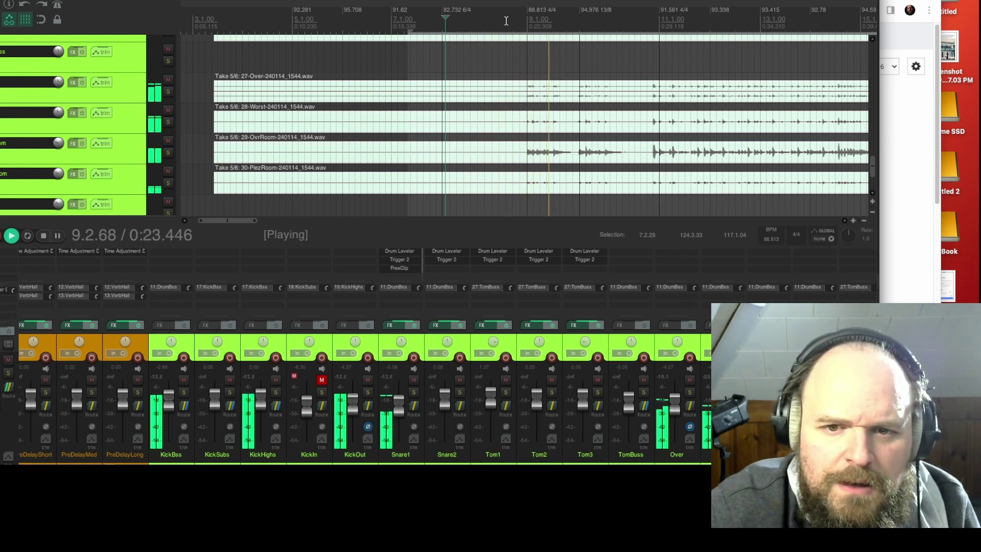
pyautogui.press('space')
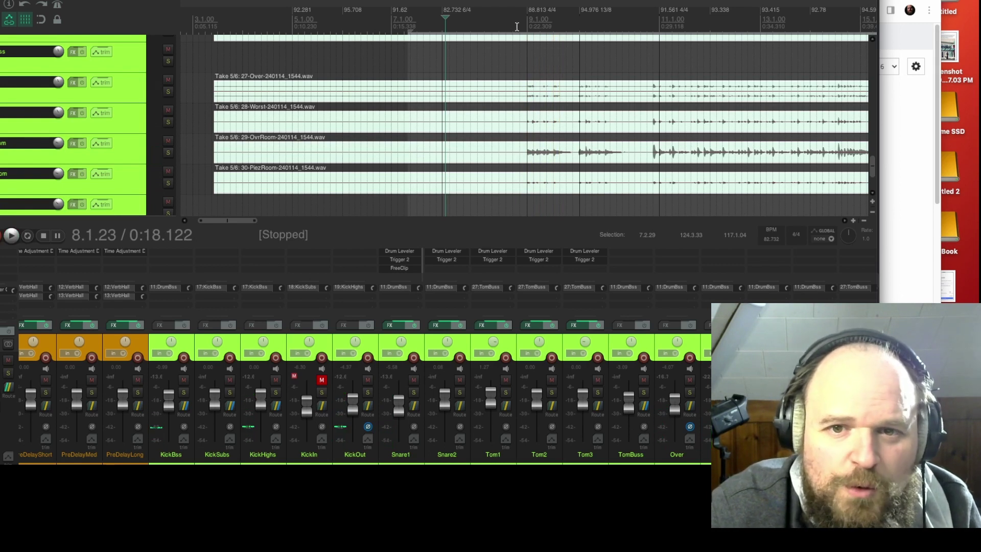
# Place the edit cursor at the start of bar 9 and reduce the mixer height to give the arrangement more room
pyautogui.click(526, 18)
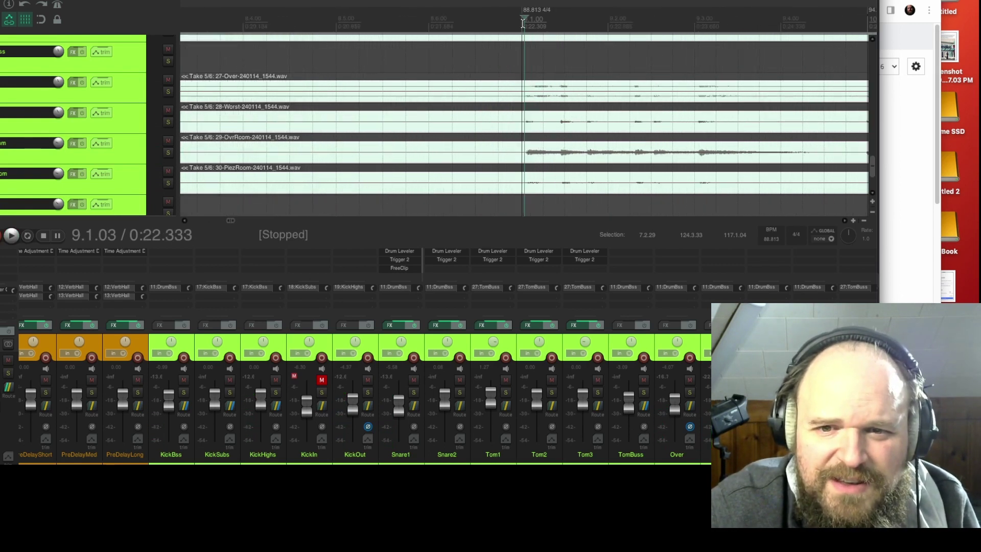
pyautogui.scroll(1, 824, 132)
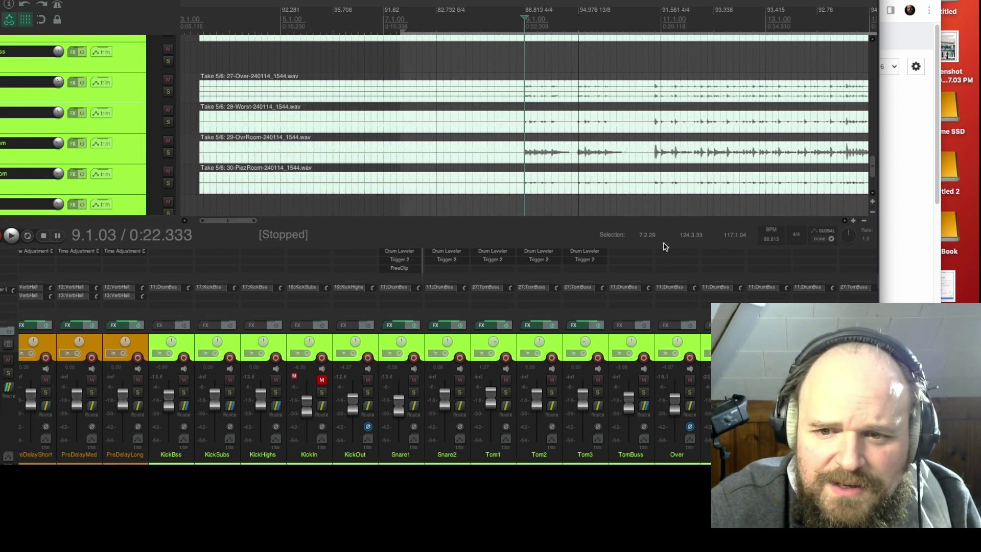
pyautogui.moveTo(659, 248); pyautogui.dragTo(657, 345)
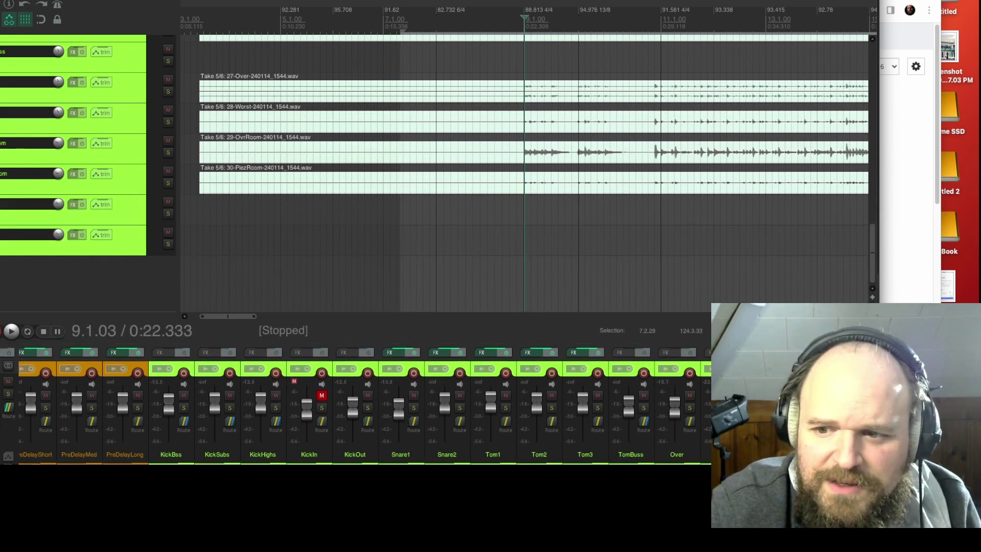
# Enlarge the overhead and room tracks further, with only the active take displayed on each
pyautogui.click(872, 298)
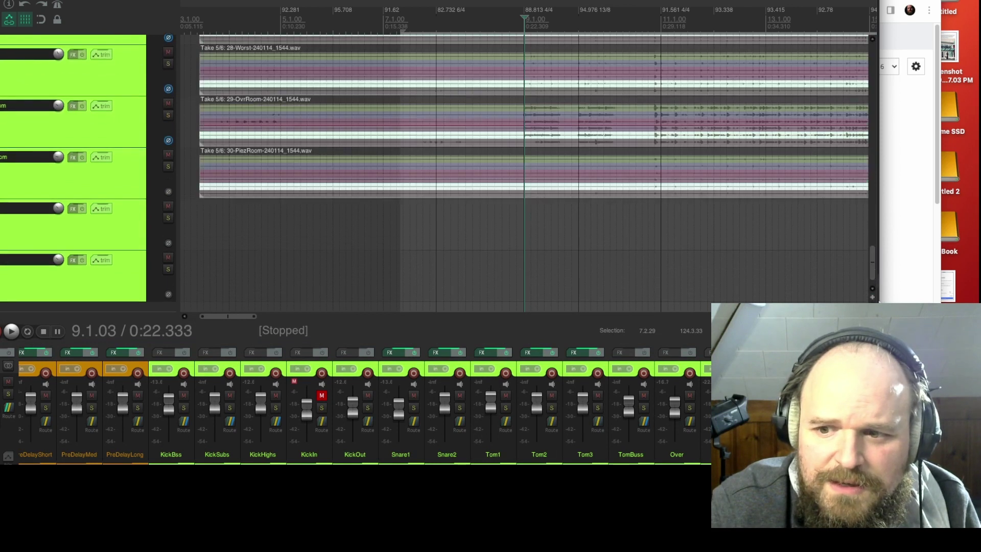
pyautogui.press('pagedown')
pyautogui.moveTo(877, 278); pyautogui.dragTo(874, 209)
pyautogui.moveTo(190, 66); pyautogui.dragTo(594, 213)
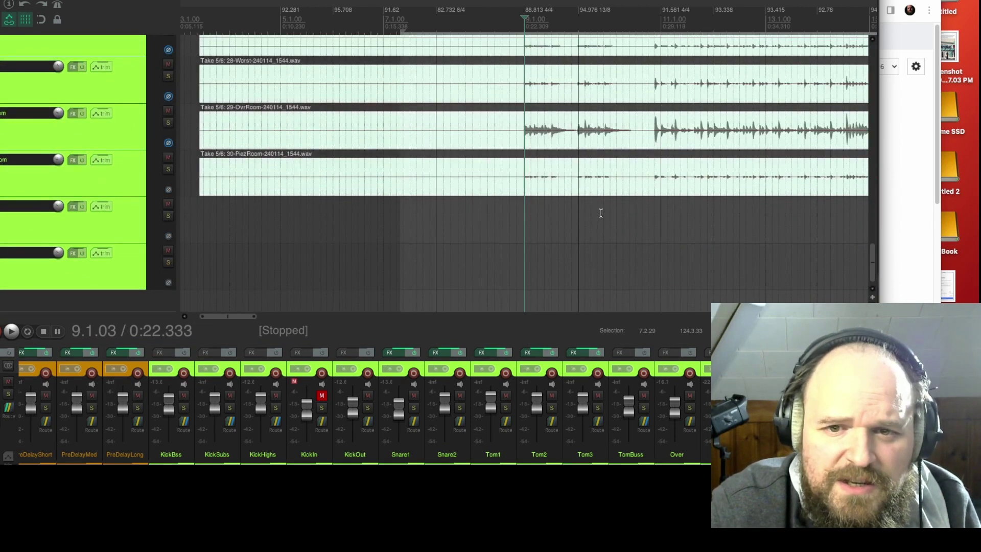
pyautogui.moveTo(875, 265); pyautogui.dragTo(875, 262)
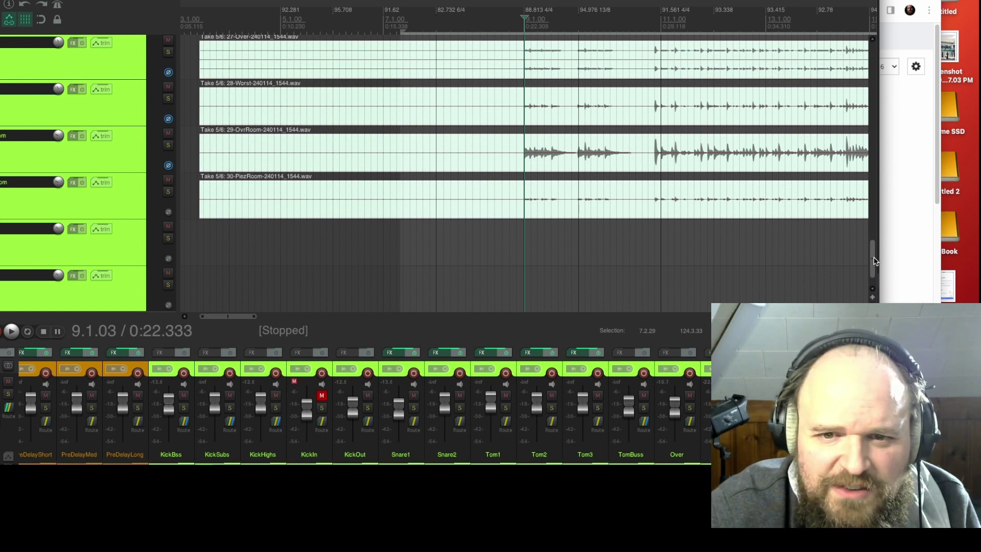
# Switch the drum items to take 6 and audition it from bar 9, stopping in bar 10
pyautogui.press('t')
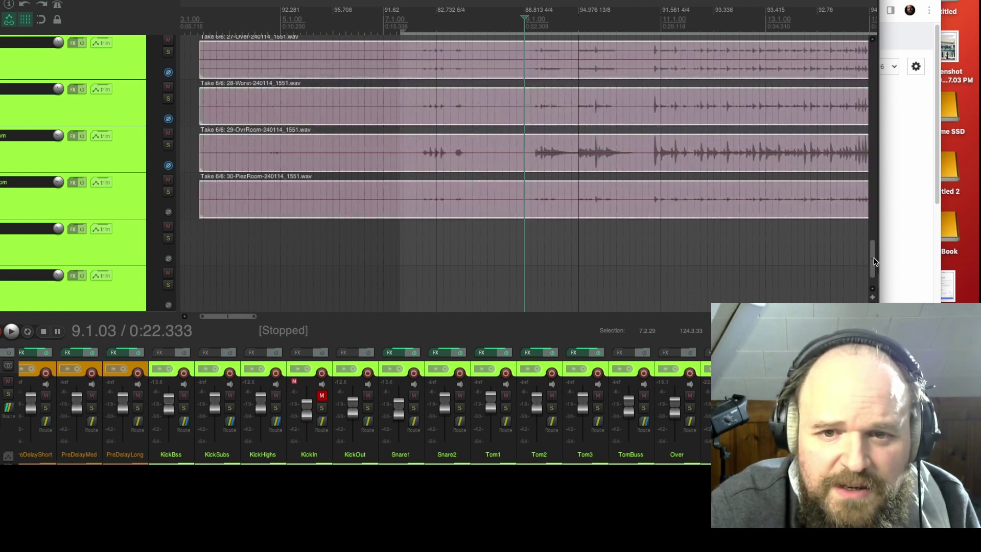
pyautogui.press('space')
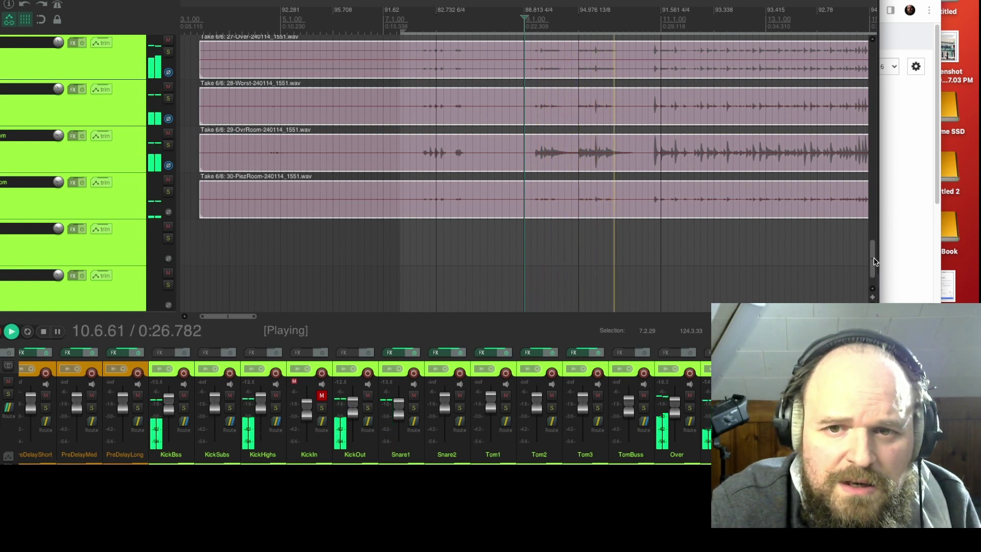
pyautogui.press('space')
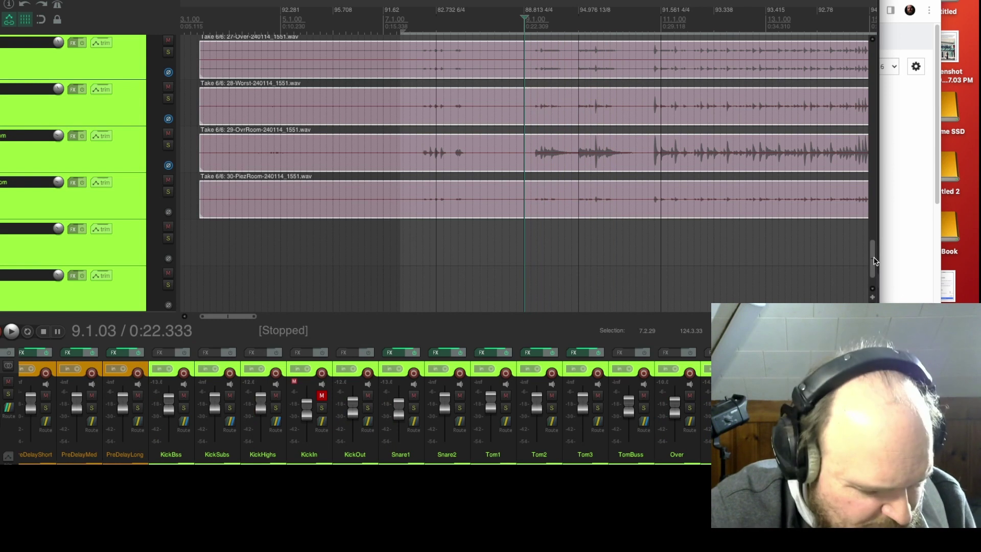
# Return the drum items to take 5, inspect the first hits at bar 9 and play the take from there
pyautogui.hotkey('shift', 't')
pyautogui.scroll(5, 580, 108)
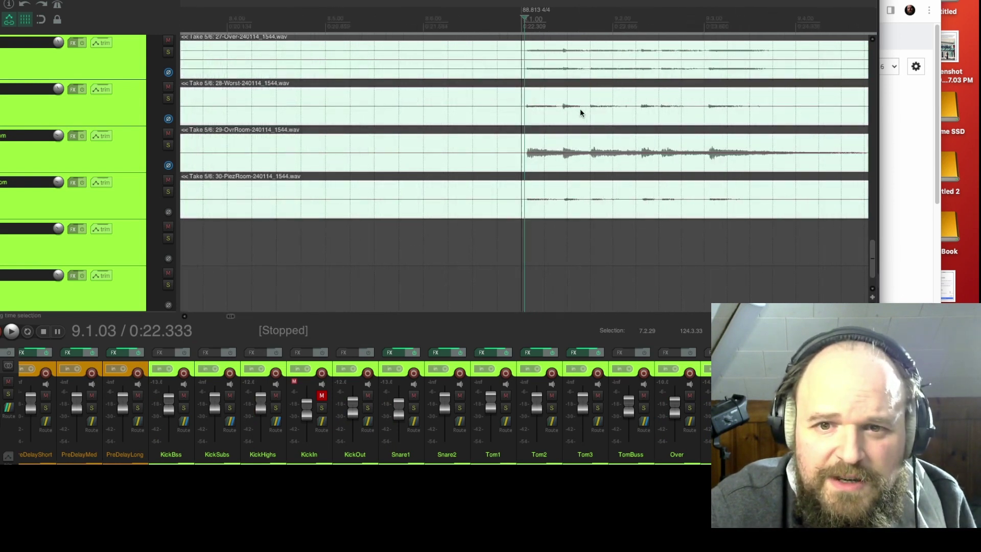
pyautogui.scroll(-5, 580, 109)
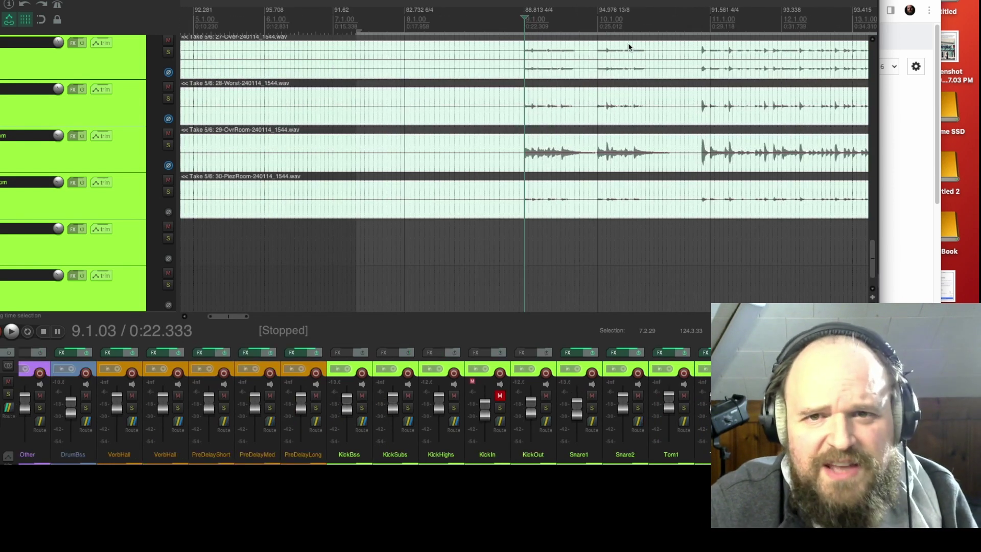
pyautogui.scroll(5, 567, 48)
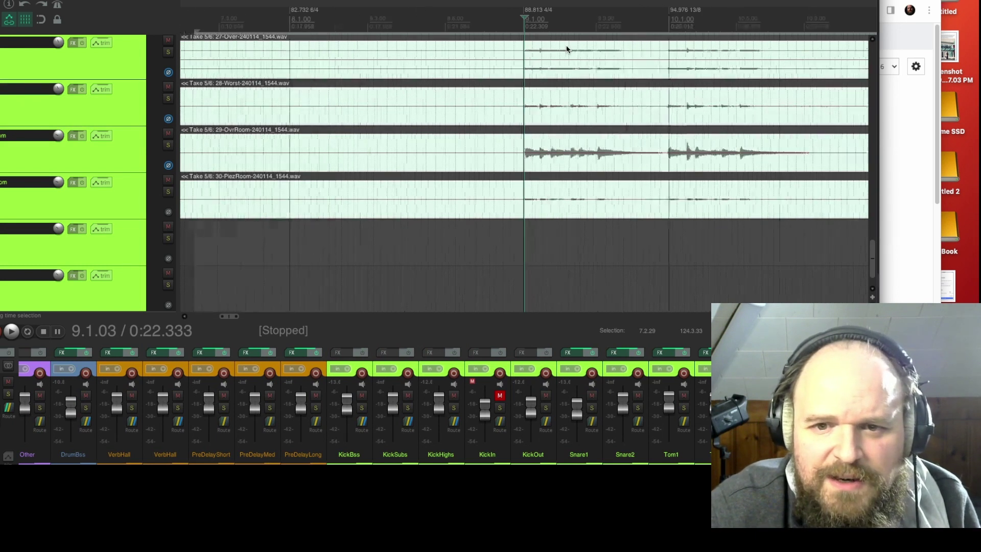
pyautogui.scroll(-2, 566, 49)
pyautogui.scroll(-1, 566, 49)
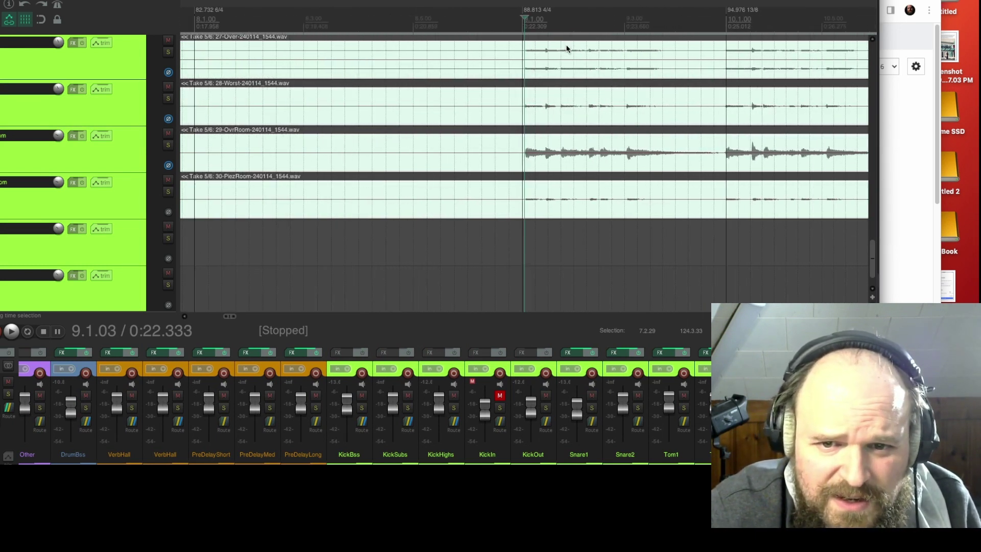
pyautogui.scroll(-2, 566, 48)
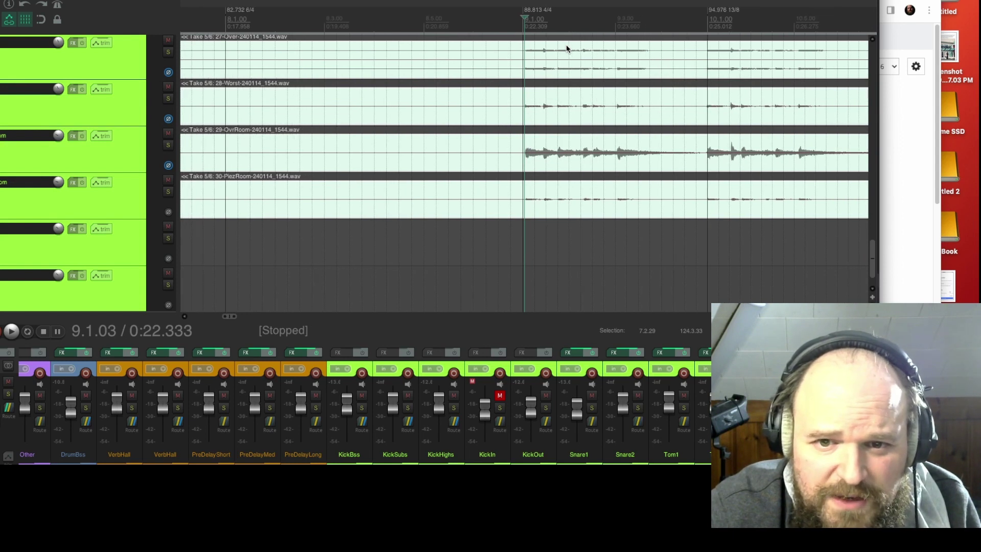
pyautogui.scroll(-2, 566, 48)
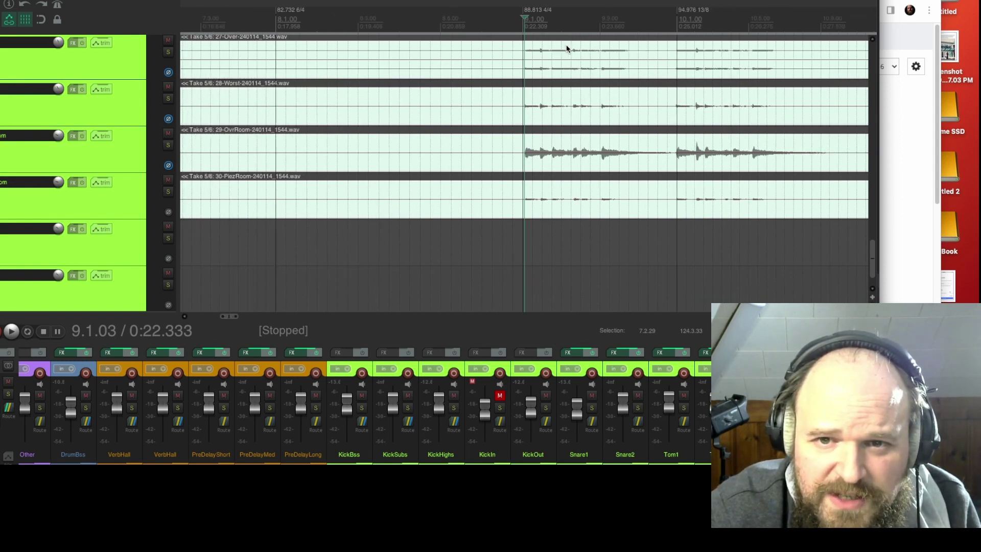
pyautogui.scroll(-2, 568, 46)
pyautogui.press('space')
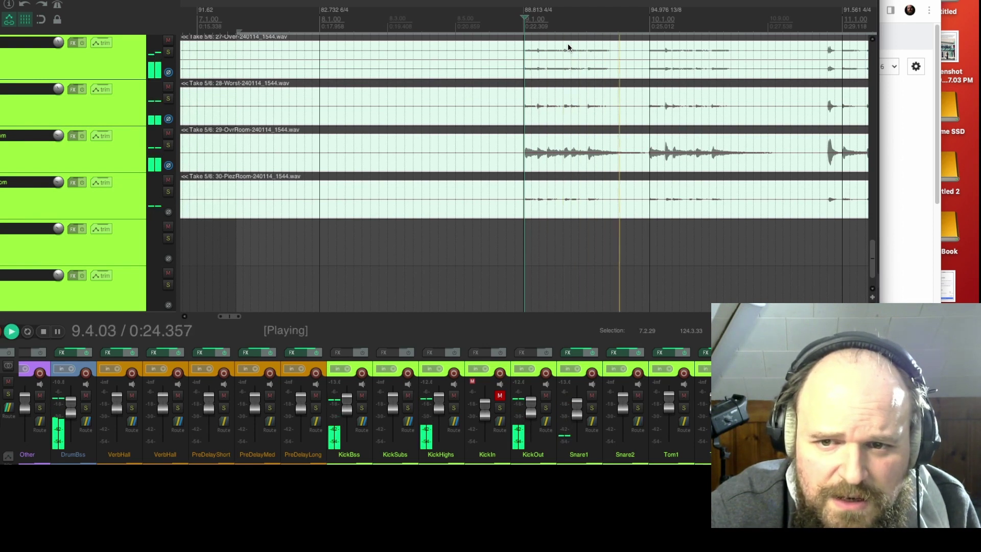
# Listen to take 5 of the drums while following its waveforms, stopping playback in bar 19
pyautogui.scroll(2, 568, 47)
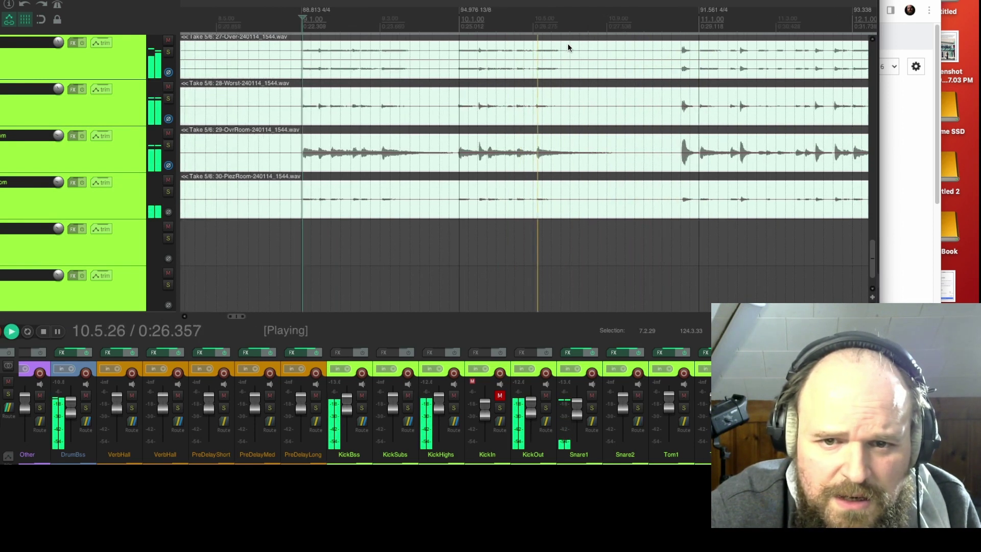
pyautogui.scroll(2, 568, 44)
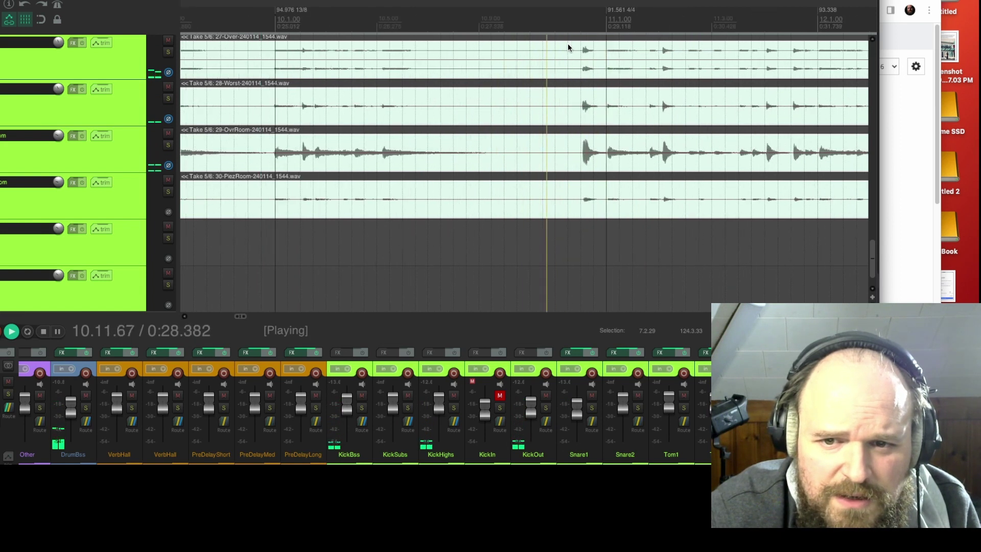
pyautogui.scroll(-2, 568, 44)
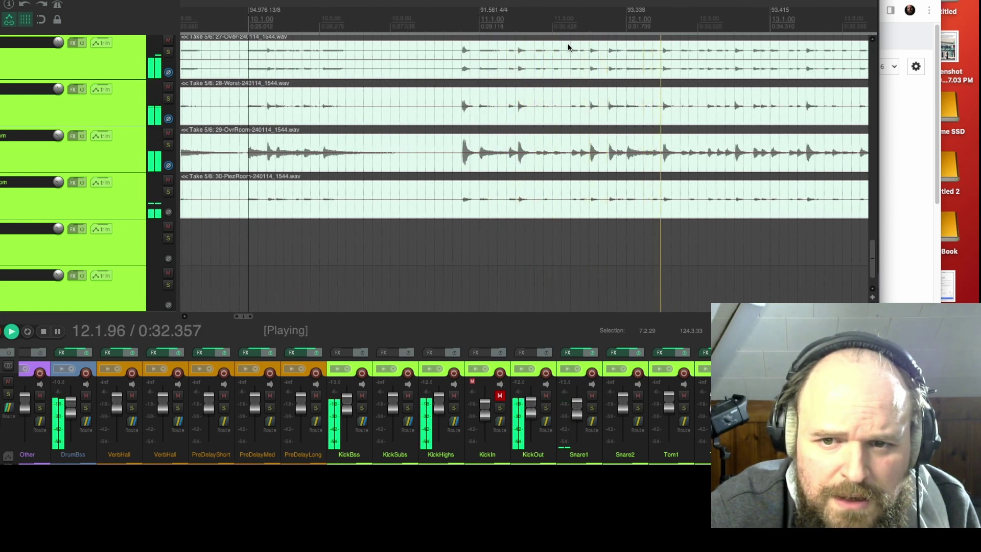
pyautogui.scroll(-1, 568, 44)
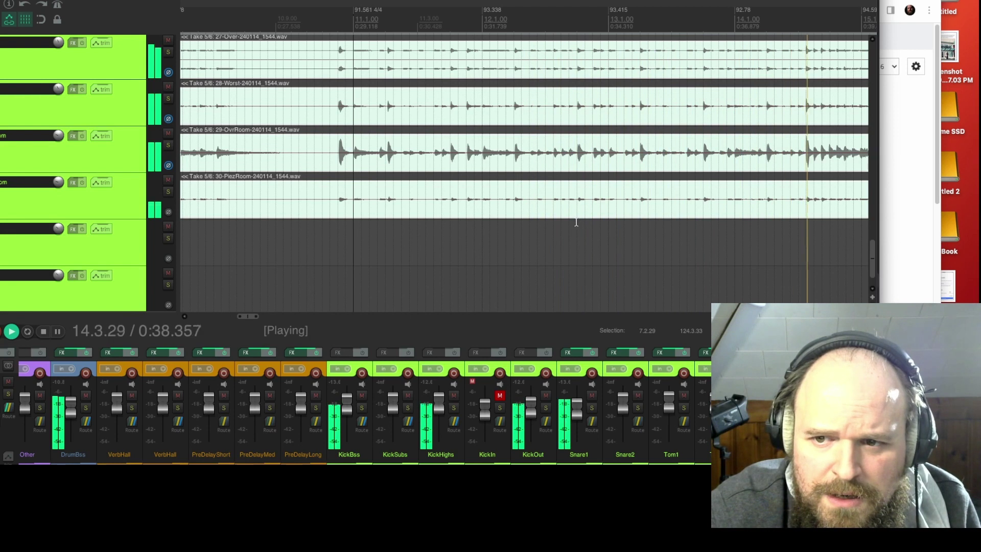
pyautogui.scroll(2, 574, 223)
pyautogui.scroll(1, 573, 223)
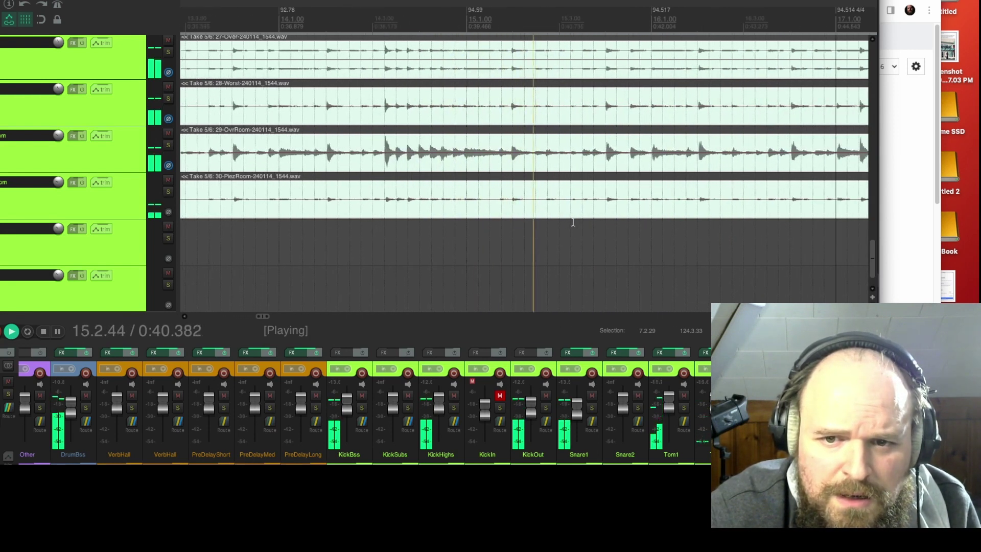
pyautogui.scroll(-2, 574, 222)
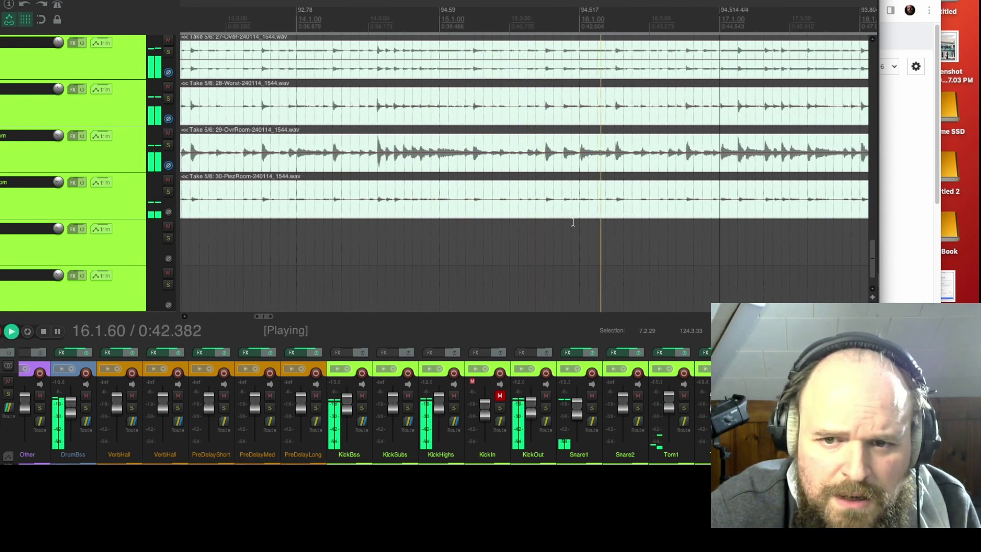
pyautogui.scroll(-5, 574, 222)
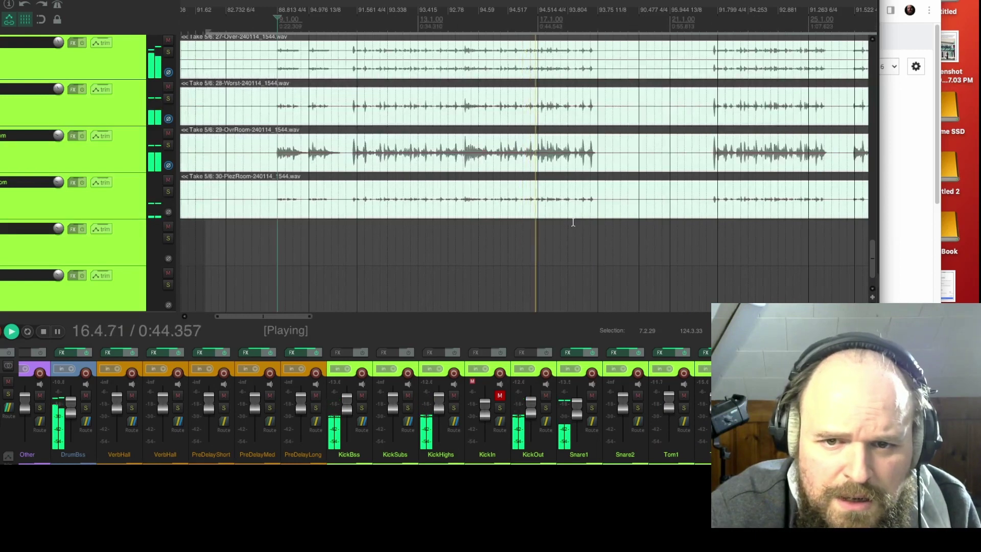
pyautogui.scroll(3, 573, 222)
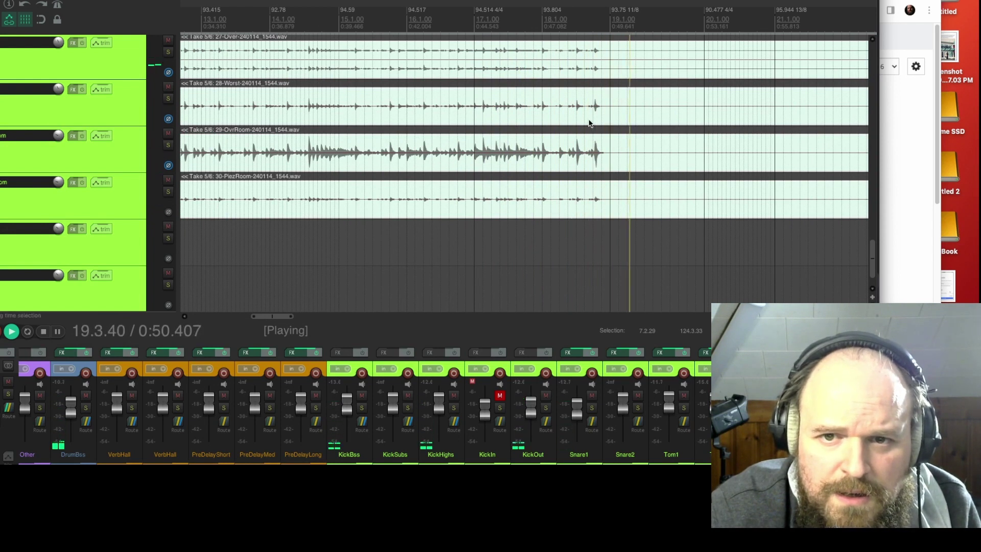
pyautogui.press('space')
# Switch the drum items to take 6 and audition it from just before bar 11, stopping in bar 18
pyautogui.scroll(-2, 639, 97)
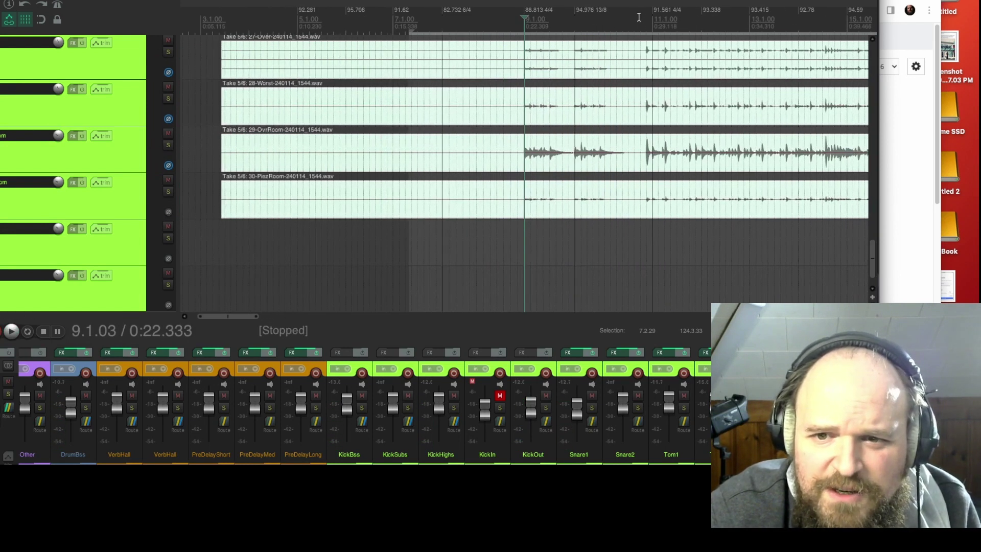
pyautogui.click(639, 17)
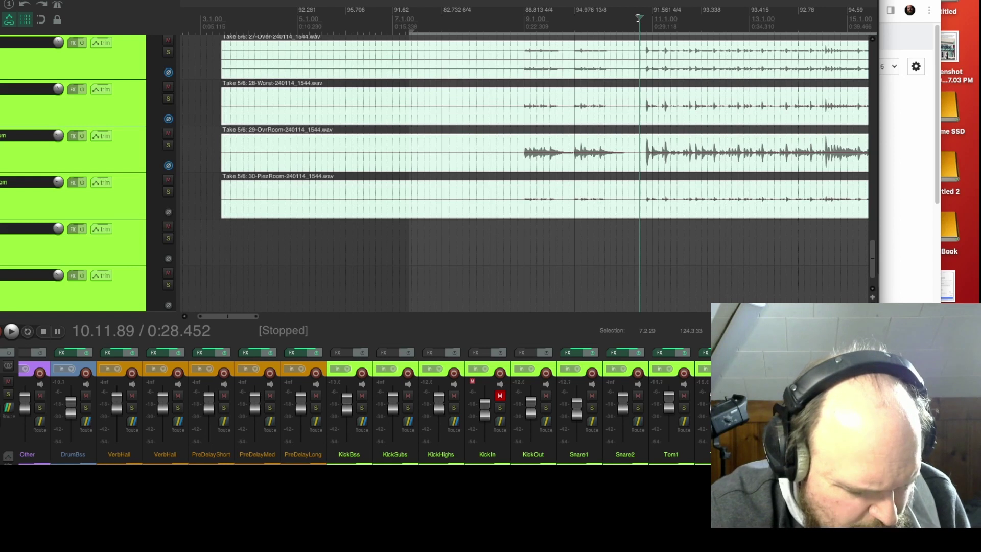
pyautogui.press('t')
pyautogui.press('space')
pyautogui.scroll(3, 598, 77)
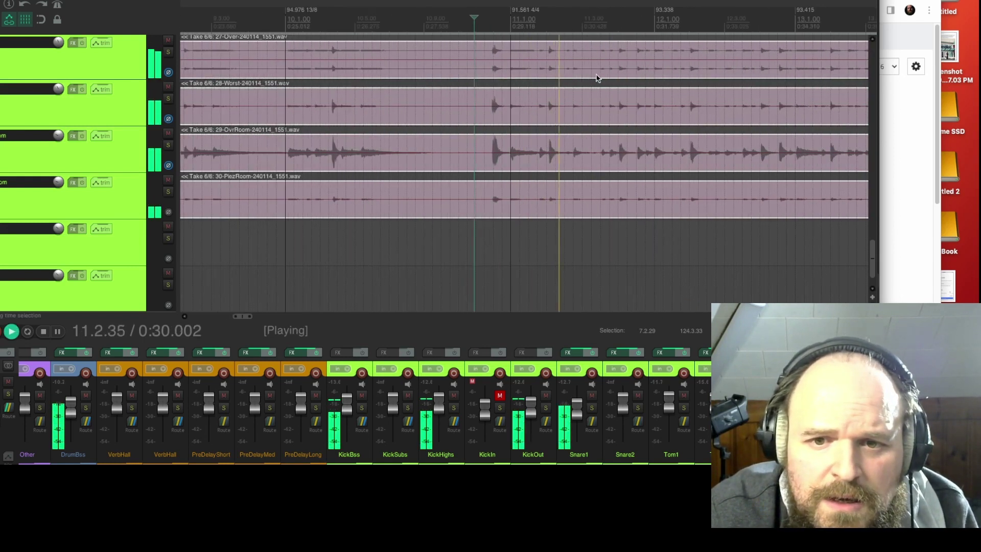
pyautogui.scroll(-3, 598, 77)
pyautogui.scroll(-1, 598, 78)
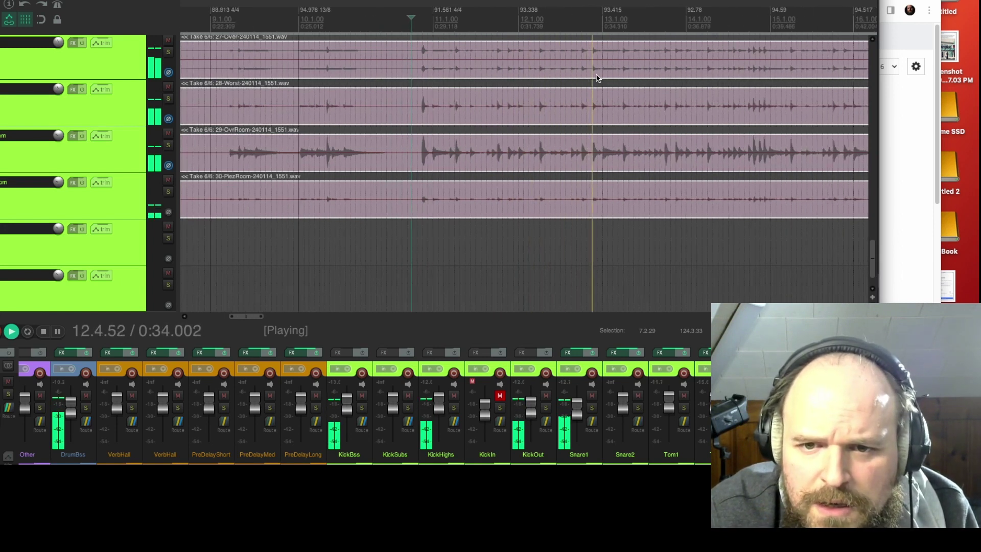
pyautogui.hscroll(1, 597, 78)
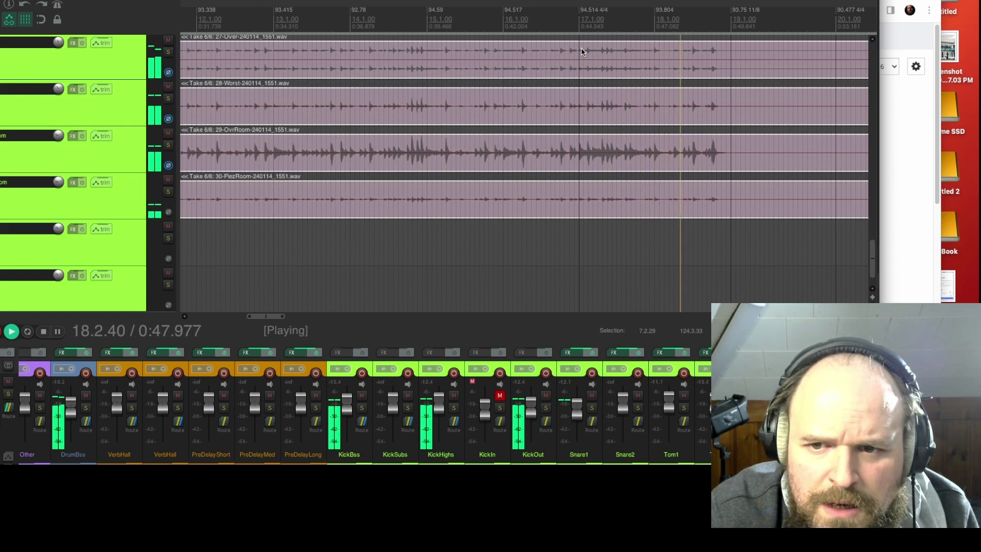
pyautogui.press('space')
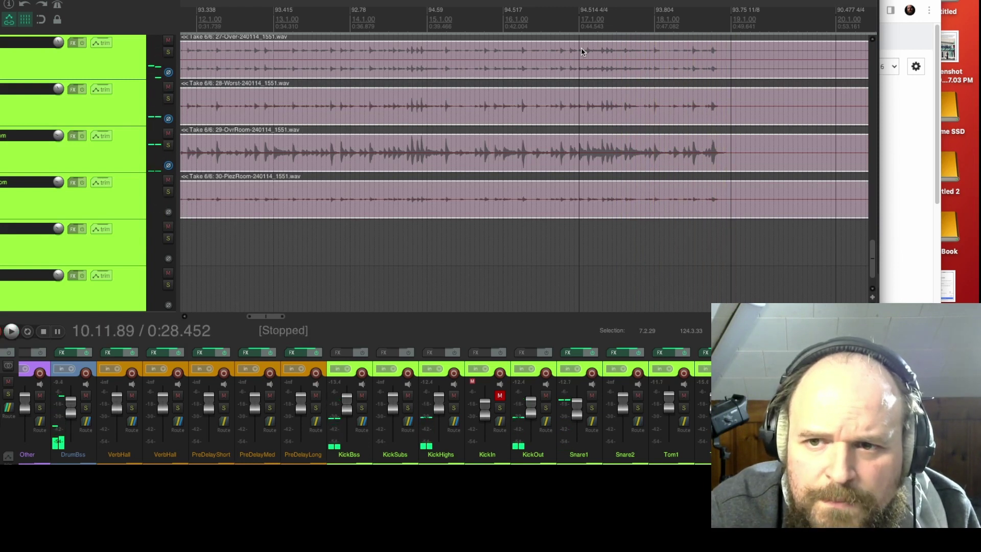
# Audition the take 6 fill from the start of bar 14
pyautogui.click(401, 25)
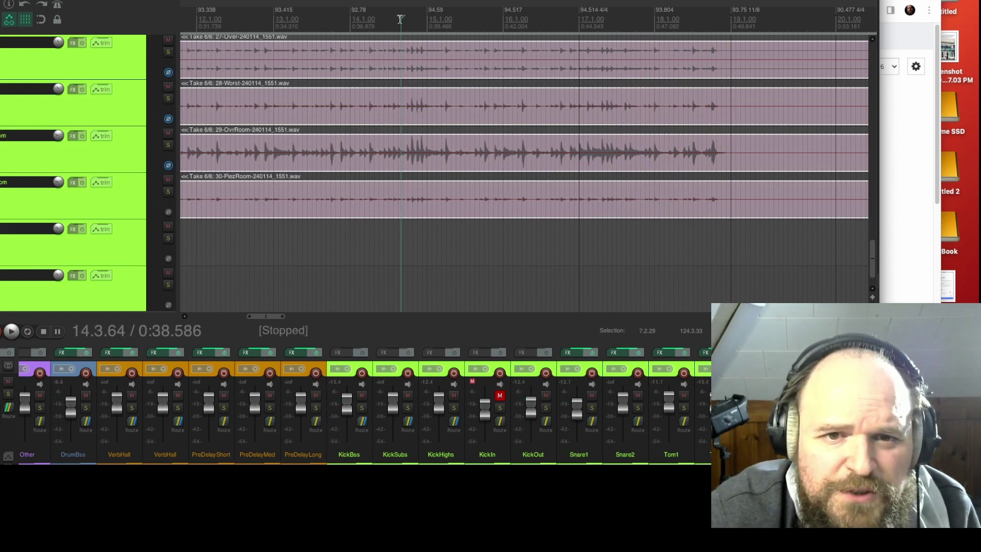
pyautogui.hscroll(-3, 521, 31)
pyautogui.scroll(1, 651, 39)
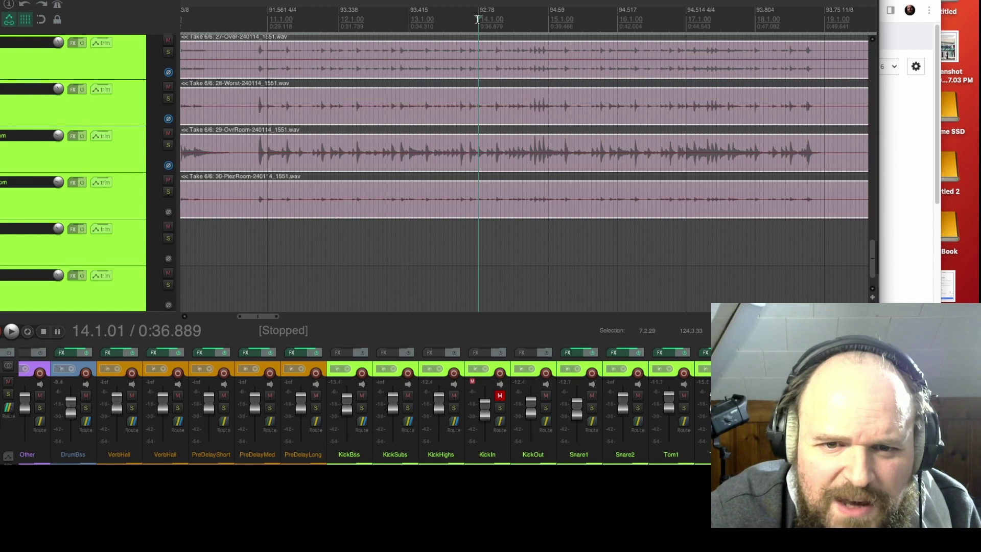
pyautogui.press('space')
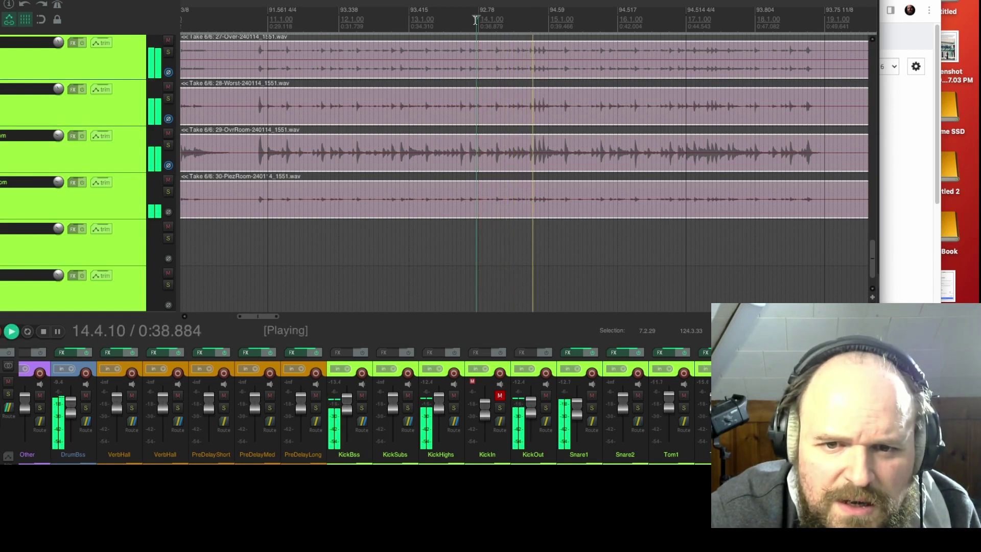
pyautogui.press('space')
# Replay take 6 from just before bar 13 and examine its waveforms leading into the bar 14 fill
pyautogui.click(404, 21)
pyautogui.press('space')
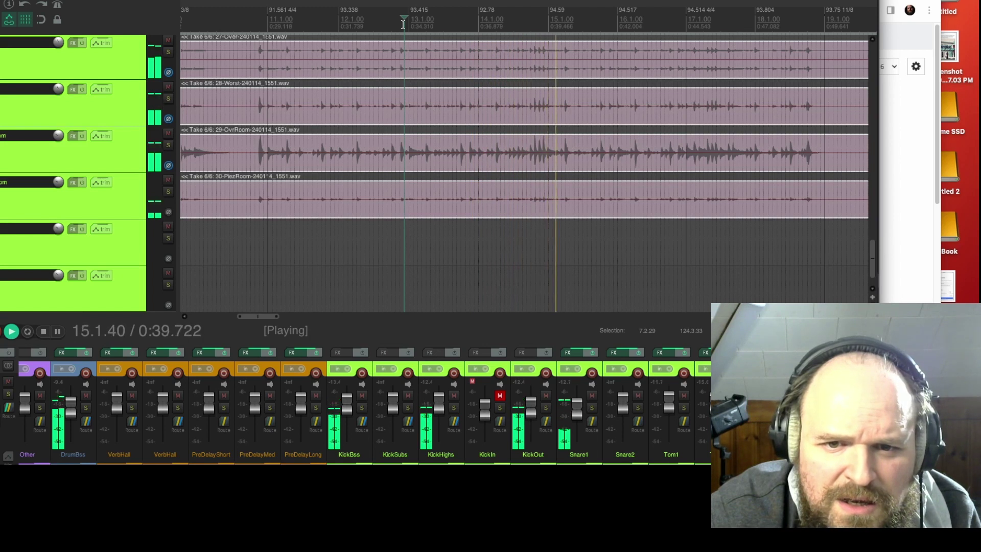
pyautogui.click(404, 21)
pyautogui.scroll(-2, 514, 108)
pyautogui.scroll(3, 562, 119)
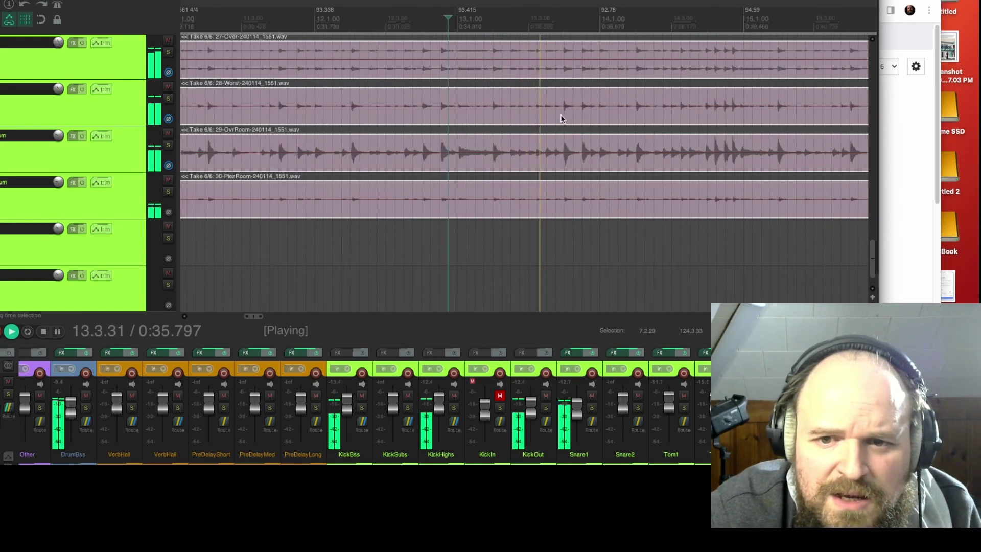
pyautogui.scroll(-1, 561, 118)
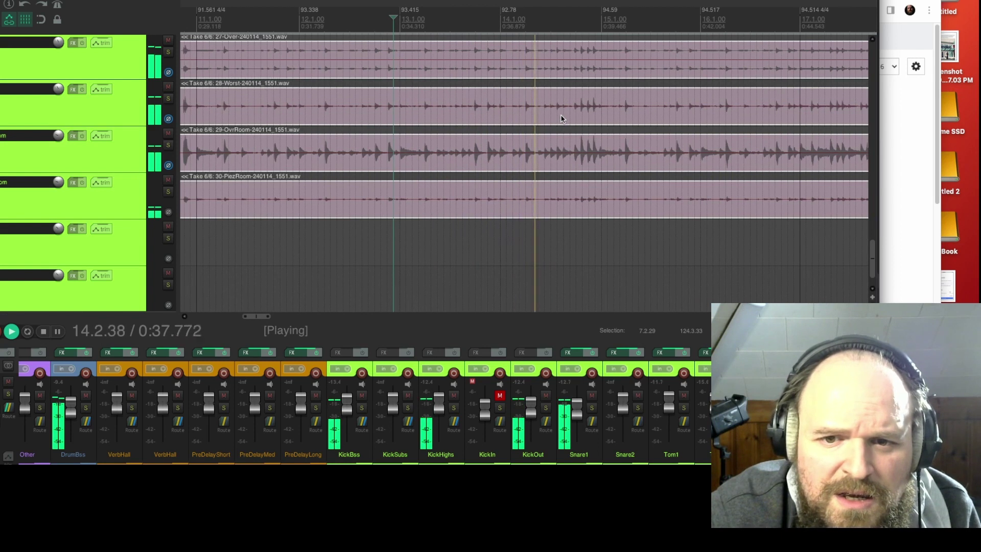
pyautogui.press('space')
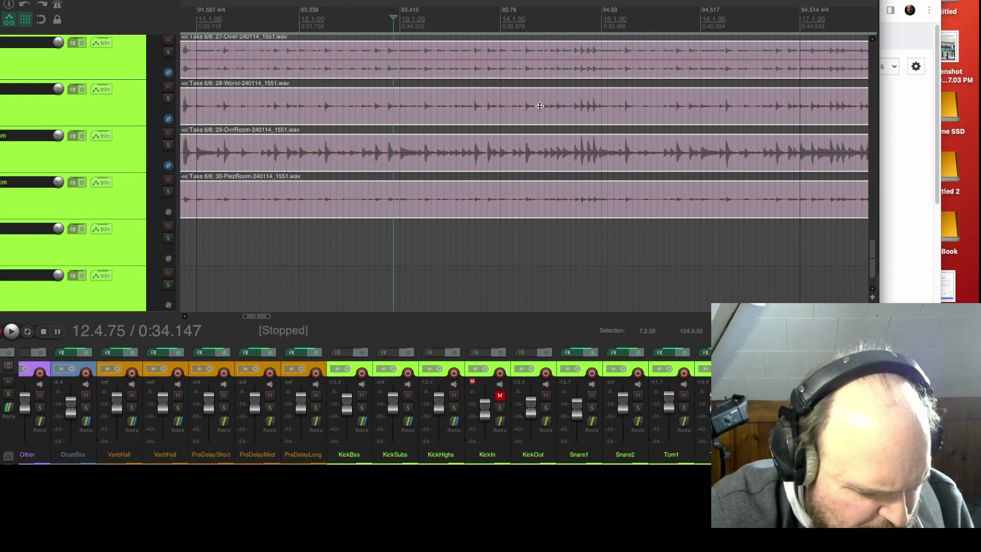
# Return the drum items to take 5 and audition the same passage from just before bar 13
pyautogui.hotkey('shift', 't')
pyautogui.press('space')
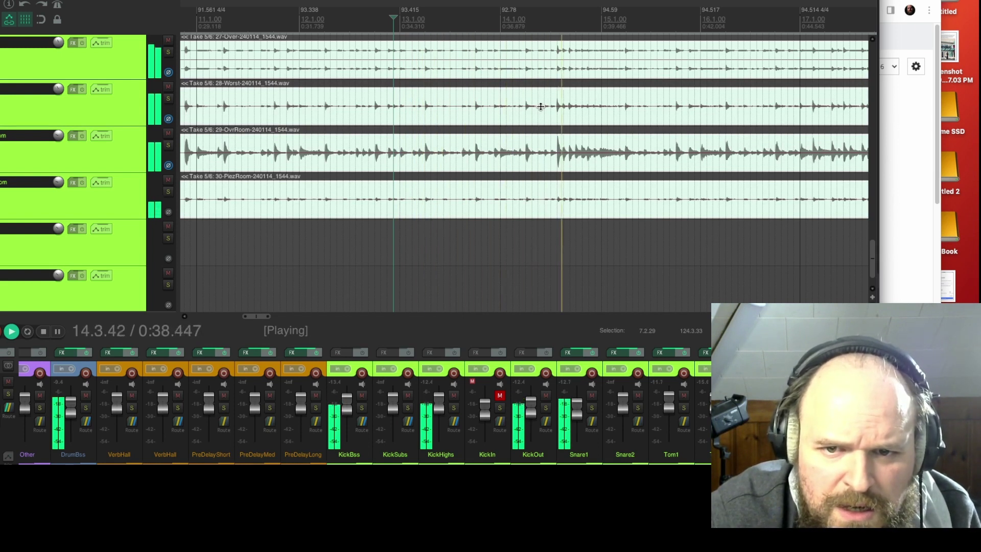
pyautogui.press('space')
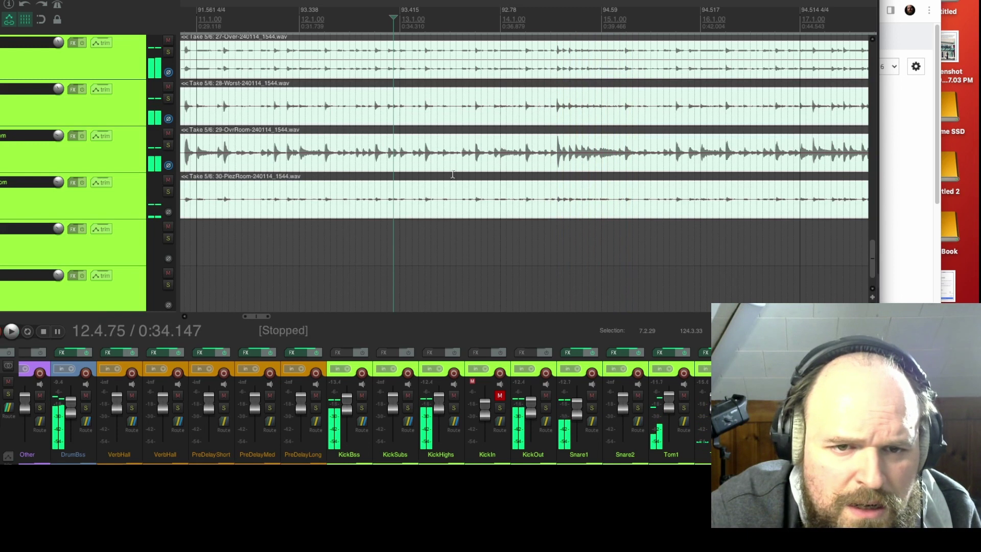
# Split the drum items just before bar 13, at 12.4.93, and switch the part after the split to take 6
pyautogui.moveTo(397, 26); pyautogui.dragTo(397, 26)
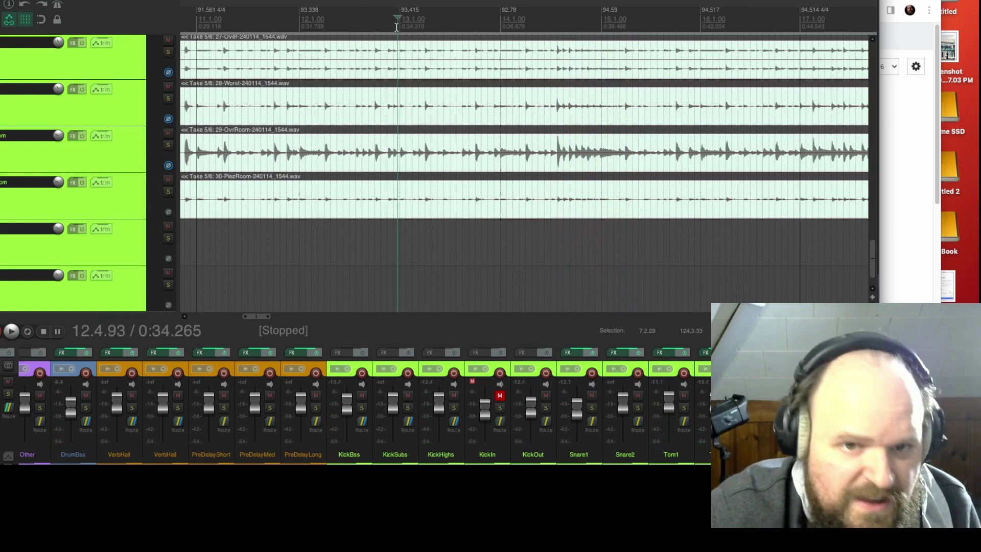
pyautogui.press('s')
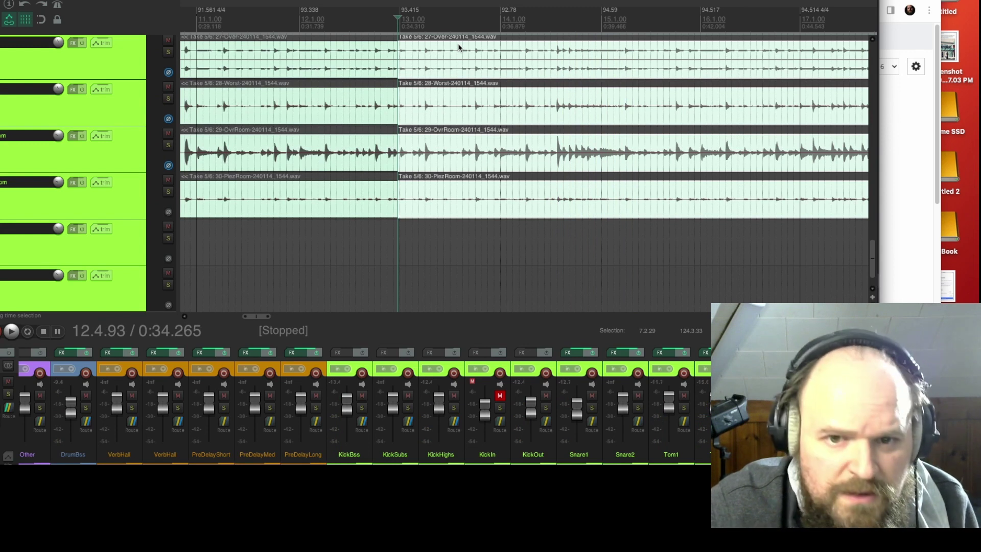
pyautogui.press('t')
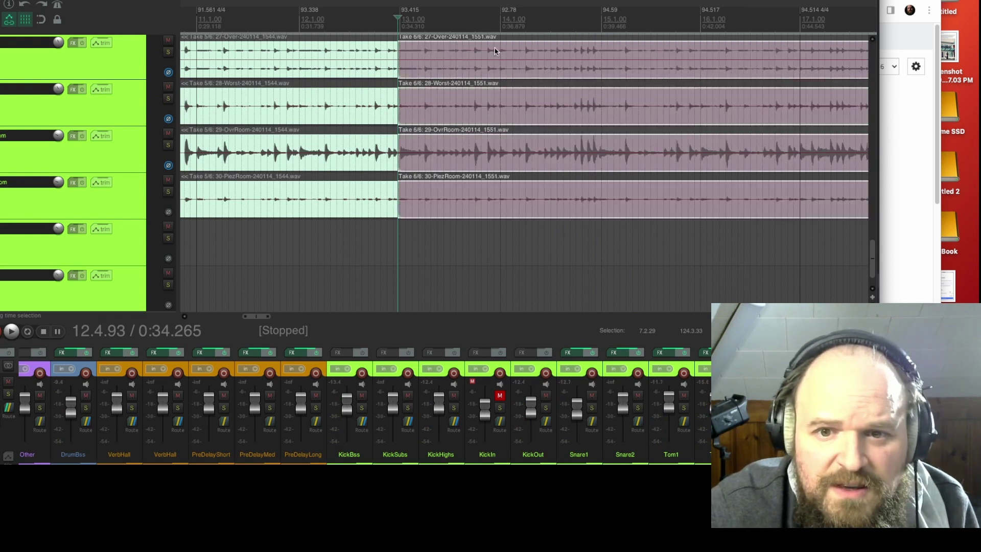
# Split the drum items again at 14.2.73 and set the part after this split to take 5
pyautogui.click(539, 21)
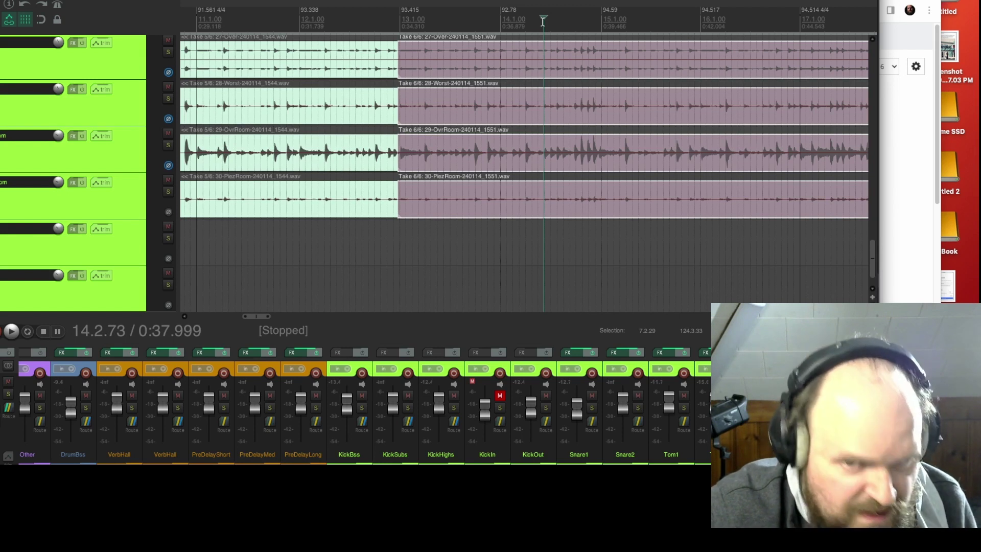
pyautogui.press('s')
pyautogui.press('t')
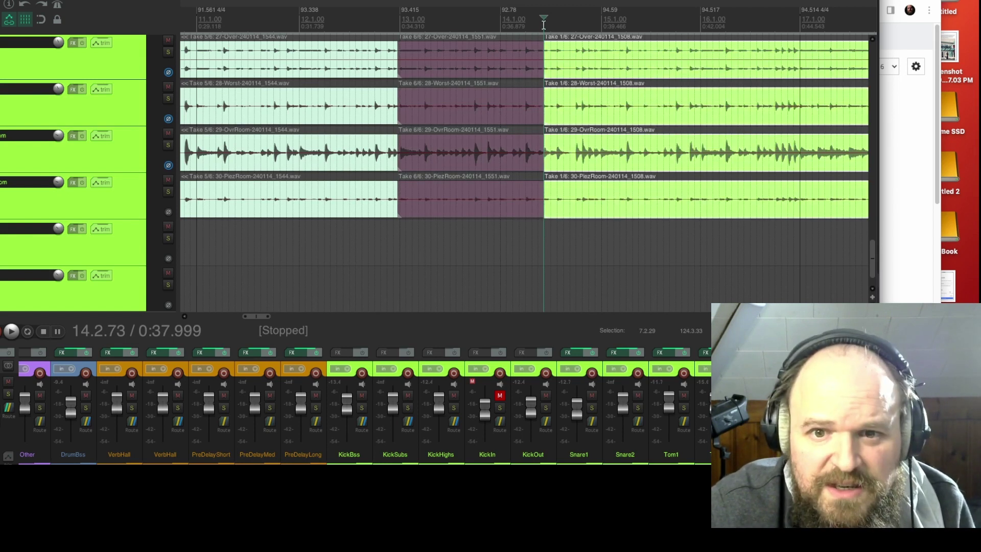
pyautogui.hotkey('shift', 't')
pyautogui.hotkey('shift', 't')
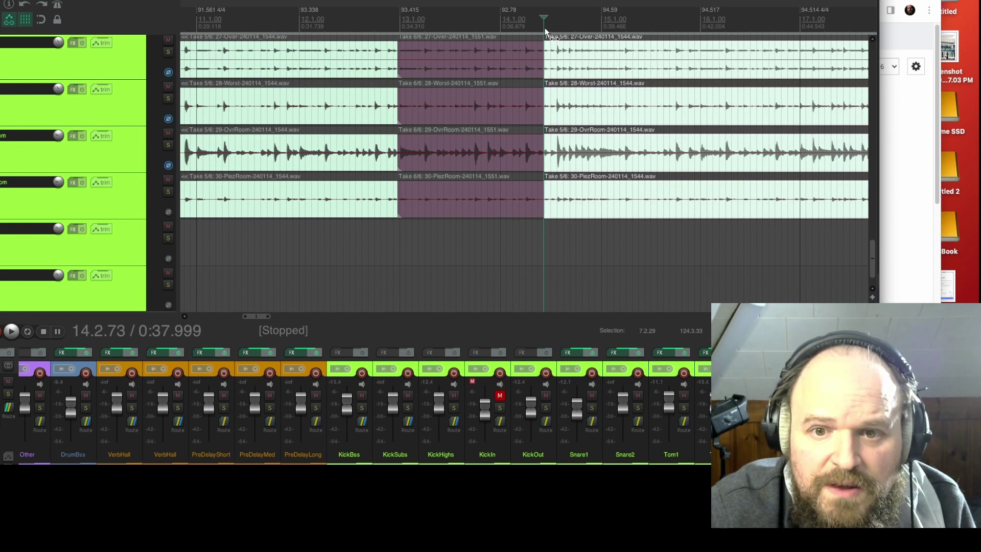
# Play the comped section from 12.3.59 to check both take transitions, and stop playback after the fill
pyautogui.click(363, 19)
pyautogui.press('space')
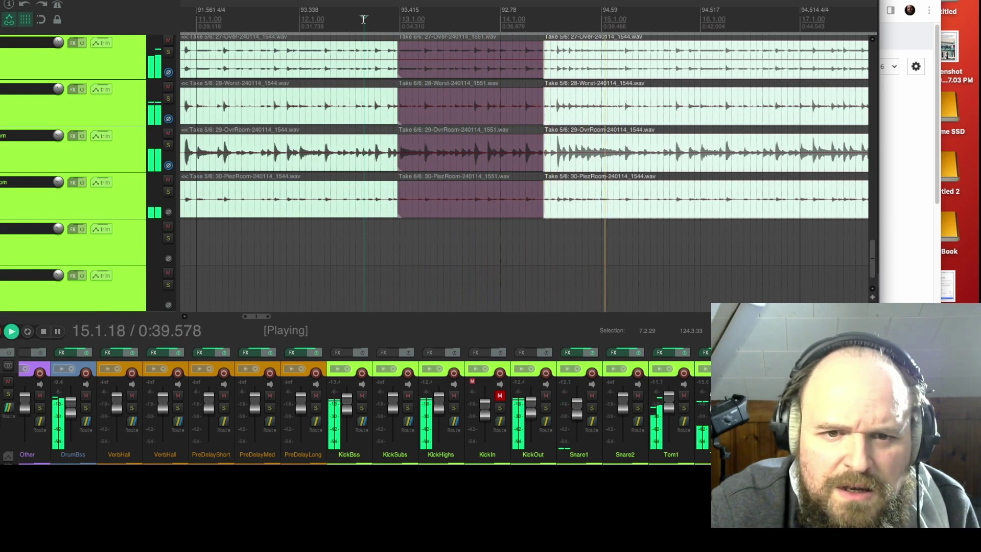
pyautogui.press('space')
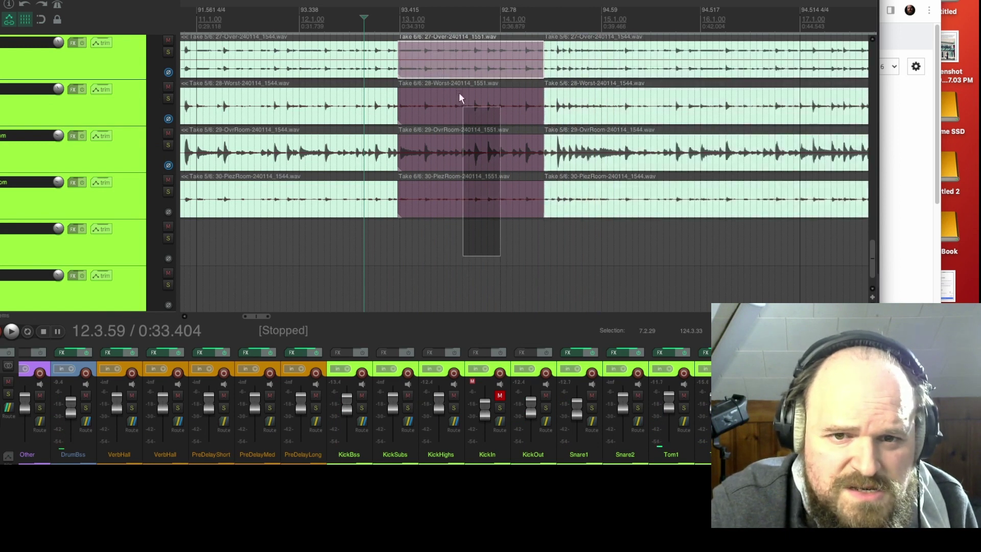
# Select the section between the two splits on all drum tracks, from the room mics up to KickIn, and switch it to take 2
pyautogui.scroll(5, 462, 109)
pyautogui.scroll(4, 443, 142)
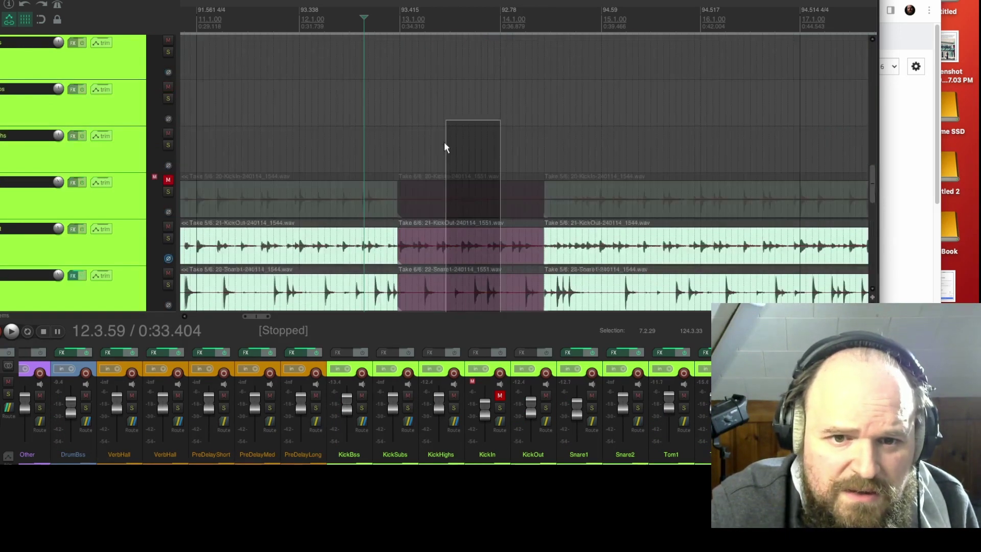
pyautogui.click(447, 188)
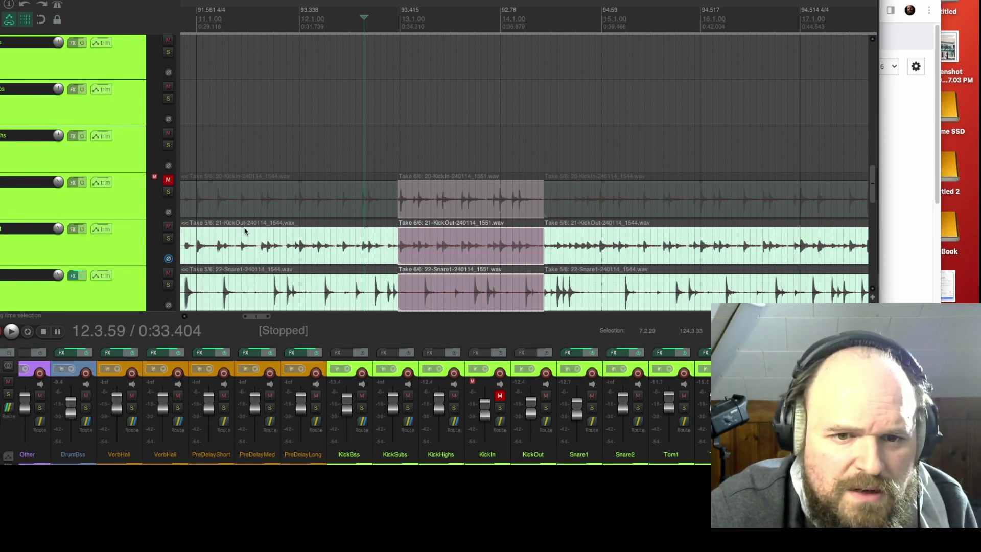
pyautogui.scroll(-7, 244, 231)
pyautogui.scroll(2, 194, 233)
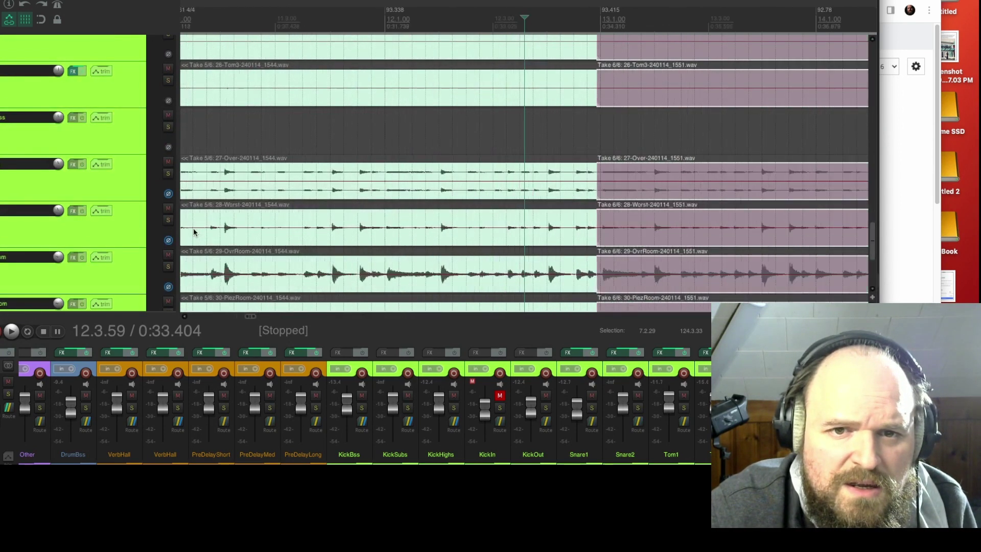
pyautogui.scroll(2, 681, 107)
pyautogui.scroll(-7, 680, 107)
pyautogui.scroll(1, 680, 107)
pyautogui.press('t')
pyautogui.press('t')
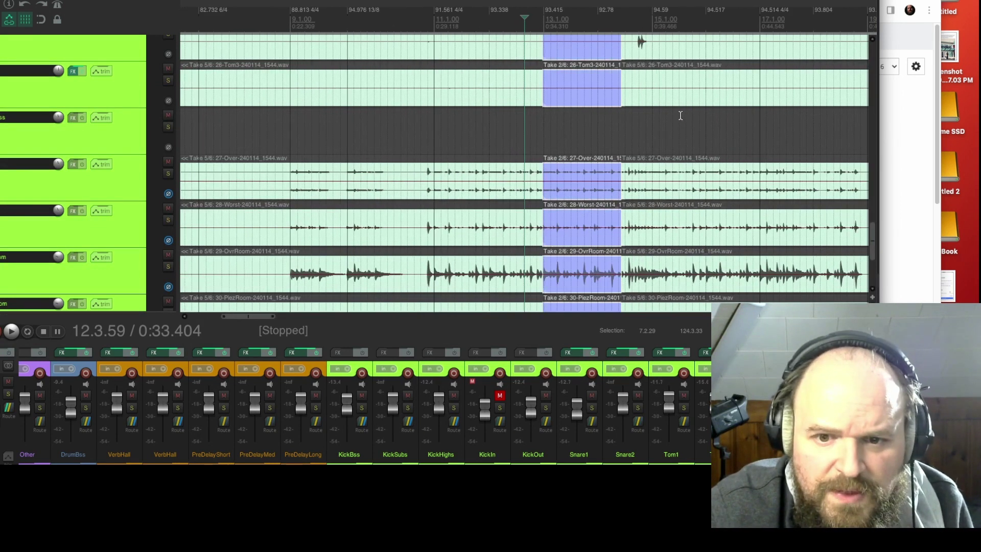
# Try take 5 for the selected section between the two splits and play it from 12.3.59
pyautogui.press('t')
pyautogui.press('t')
pyautogui.press('t')
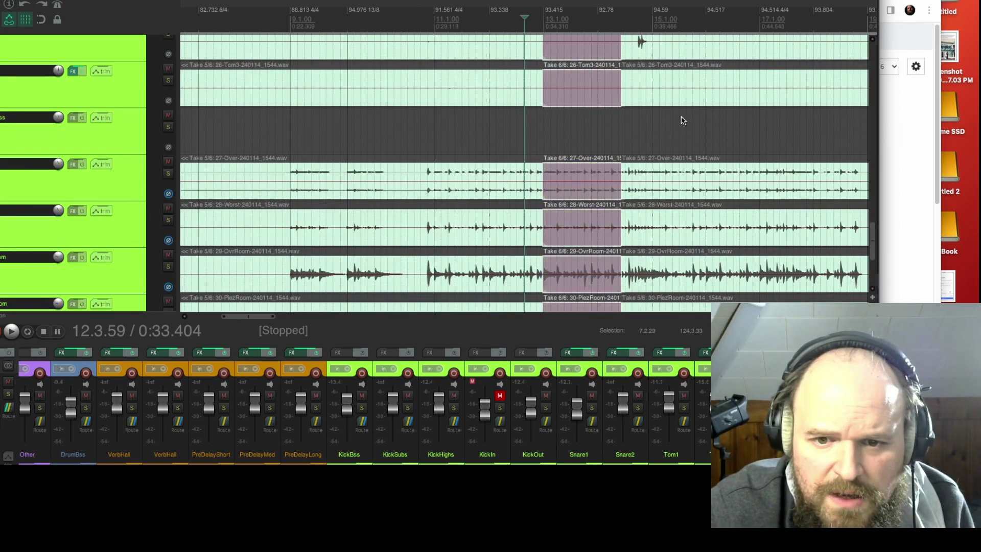
pyautogui.press('space')
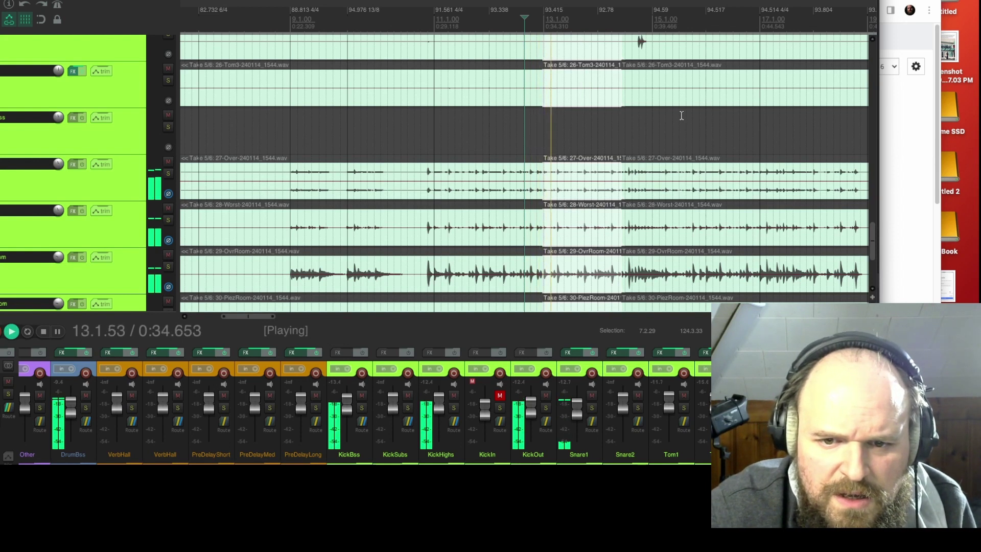
pyautogui.press('space')
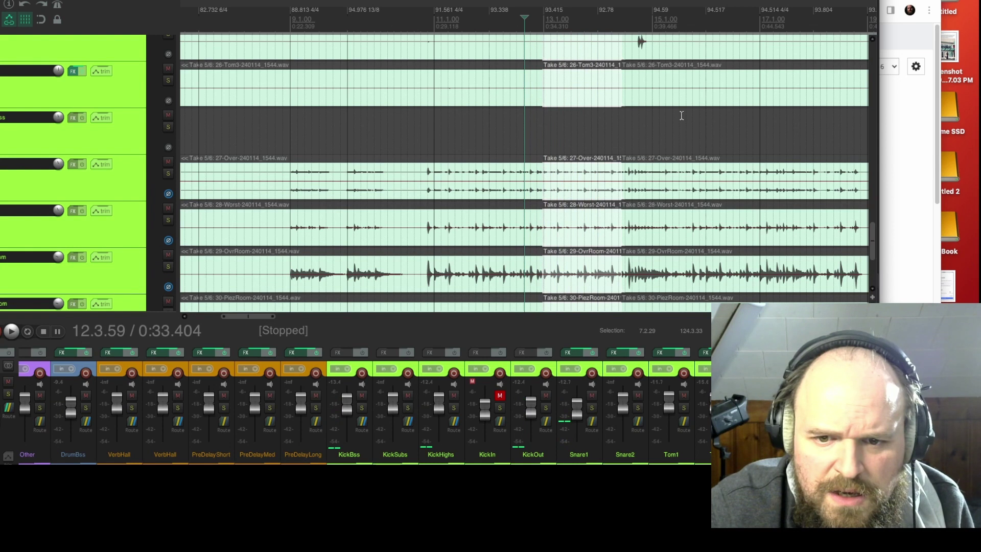
# Switch the selected section to take 6 and play from 12.3.59 through the end of the drum phrase near bar 19
pyautogui.press('t')
pyautogui.press('space')
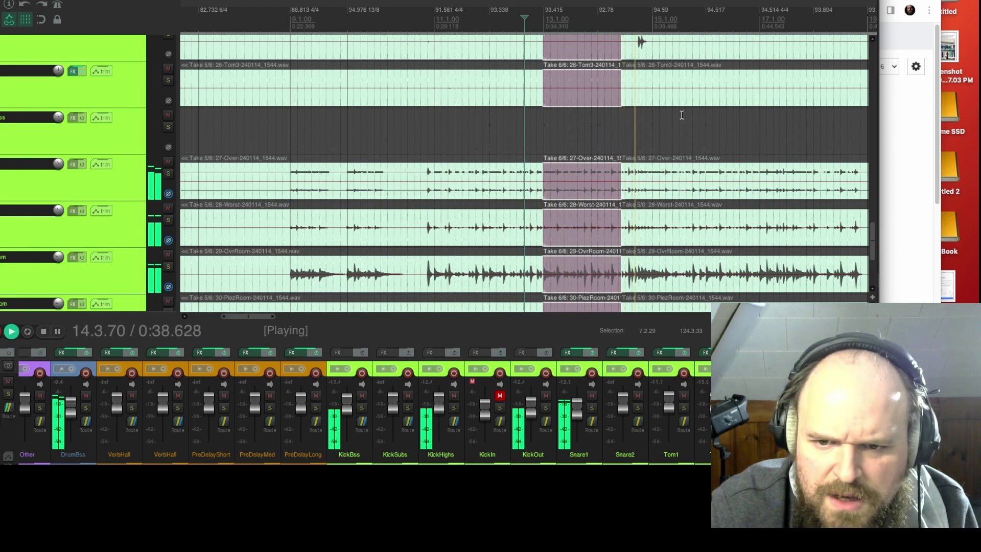
pyautogui.scroll(-2, 681, 118)
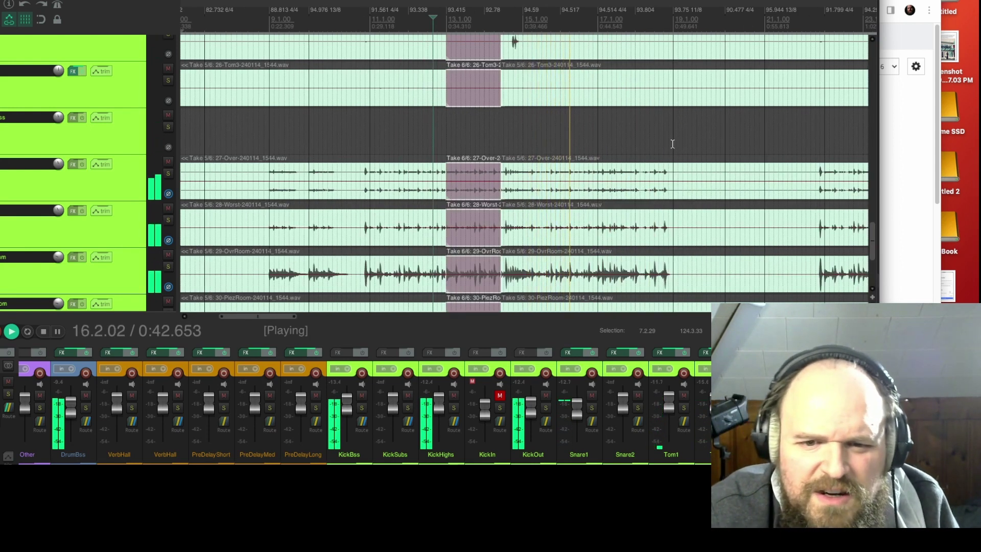
pyautogui.hscroll(3, 606, 150)
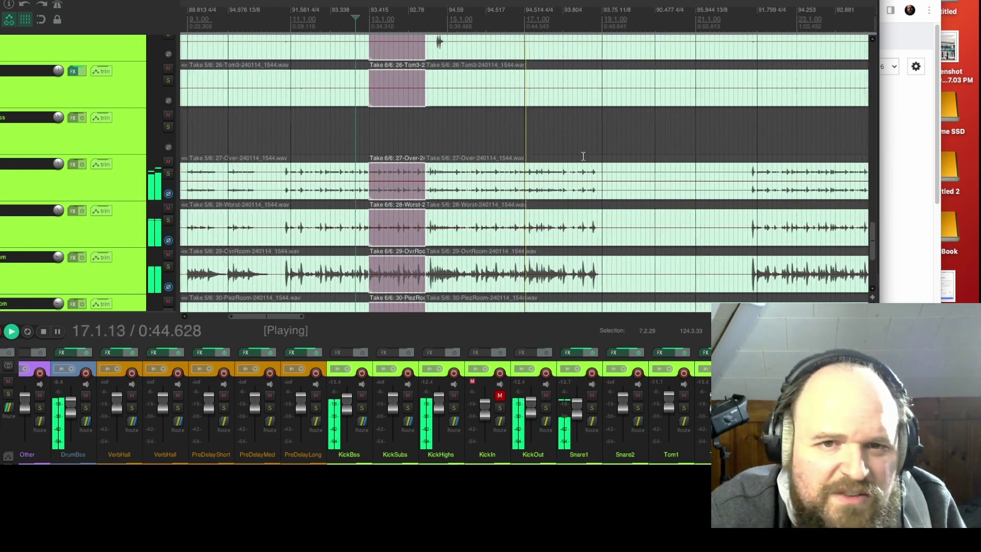
pyautogui.scroll(1, 589, 155)
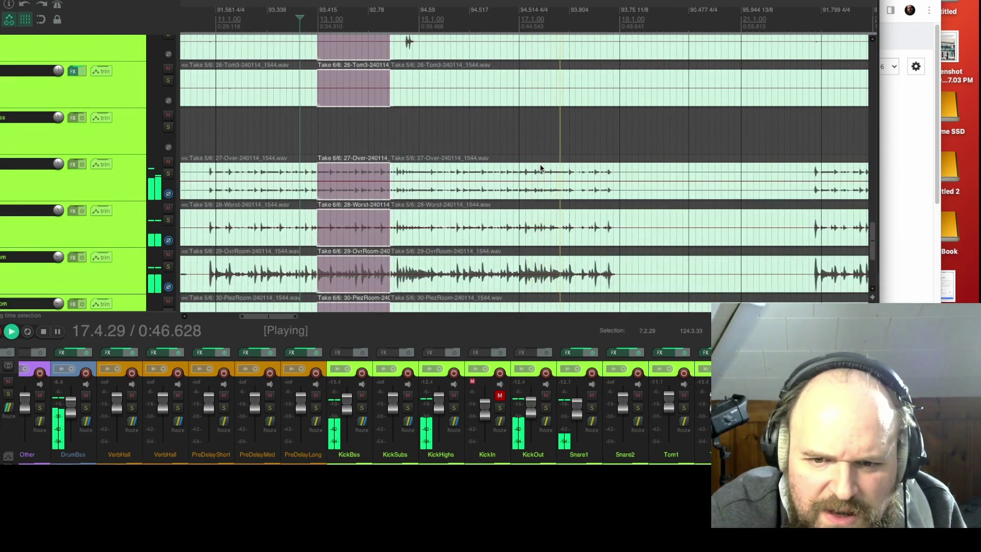
pyautogui.scroll(1, 541, 168)
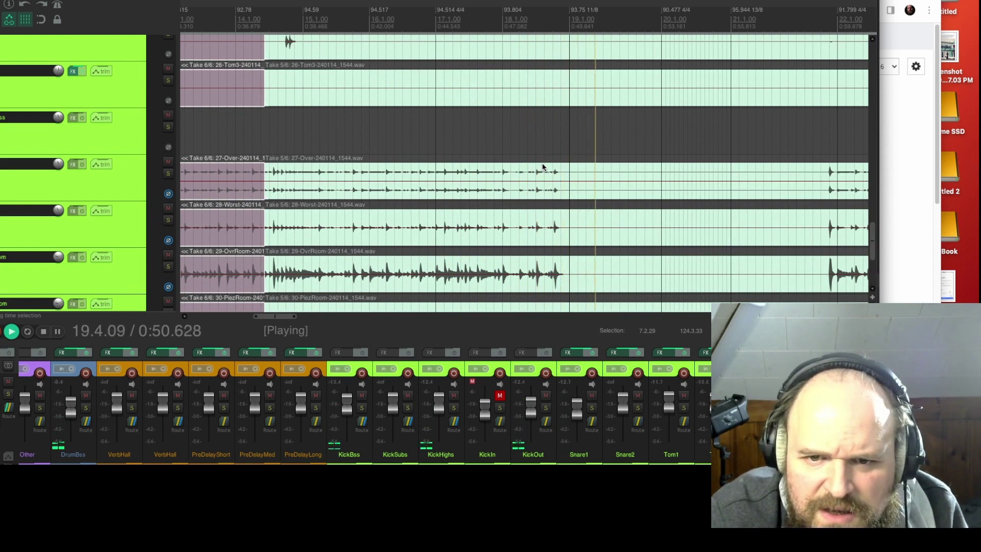
pyautogui.press('space')
# Place the edit cursor at 18.4.00, near the last hit before bar 19, and play the hit briefly
pyautogui.click(553, 20)
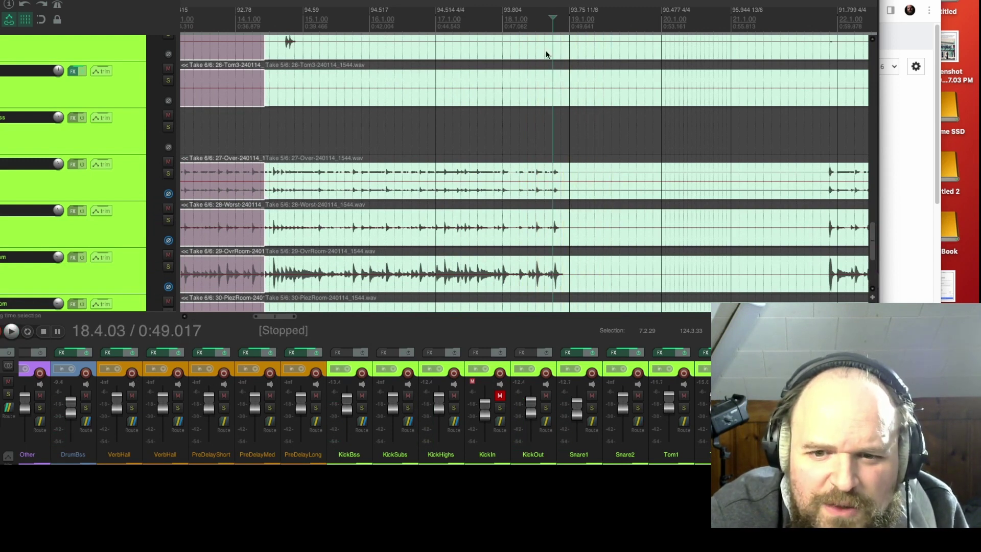
pyautogui.scroll(3, 538, 136)
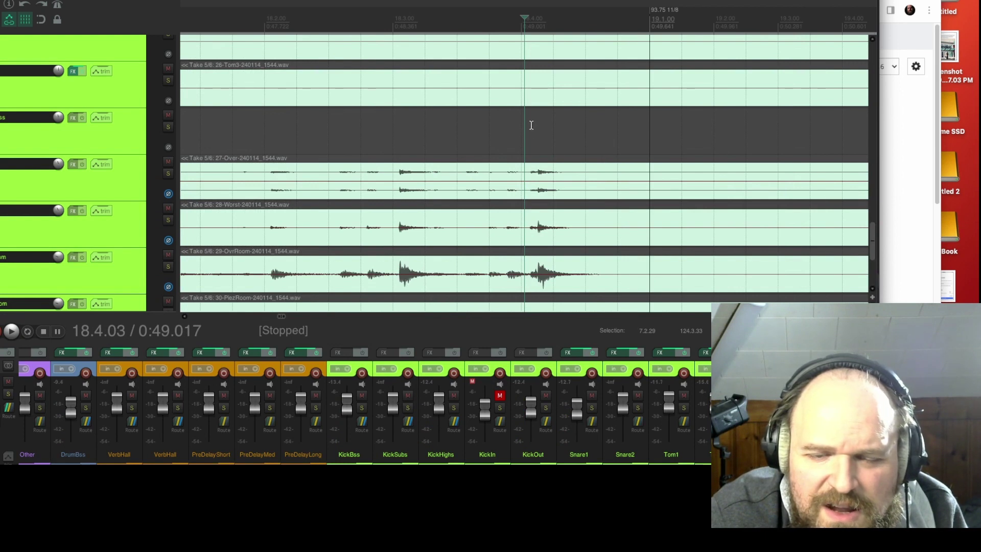
pyautogui.click(520, 18)
pyautogui.press('space')
pyautogui.press('space')
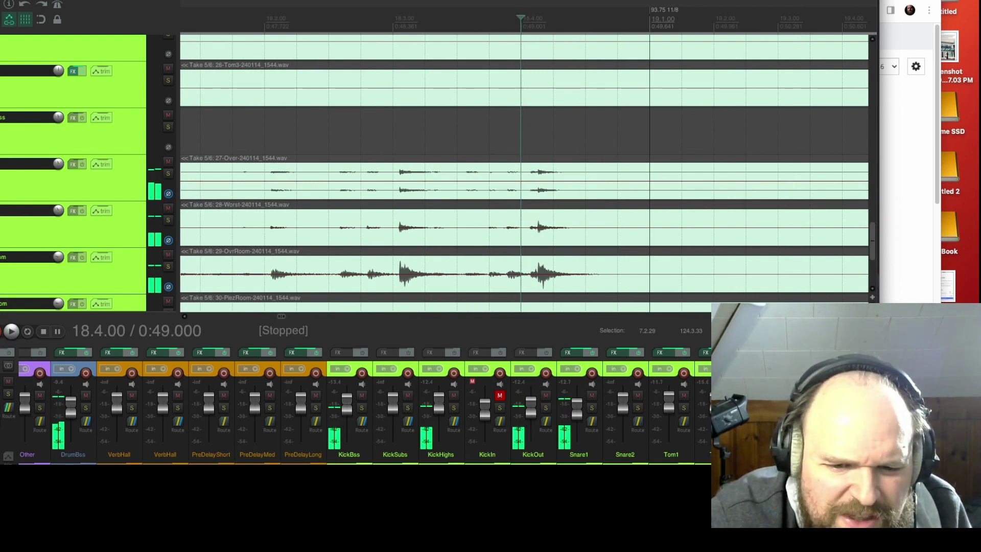
# Move the muted Drums reference track in between the Over and Worst tracks
pyautogui.hscroll(-7, 358, 404)
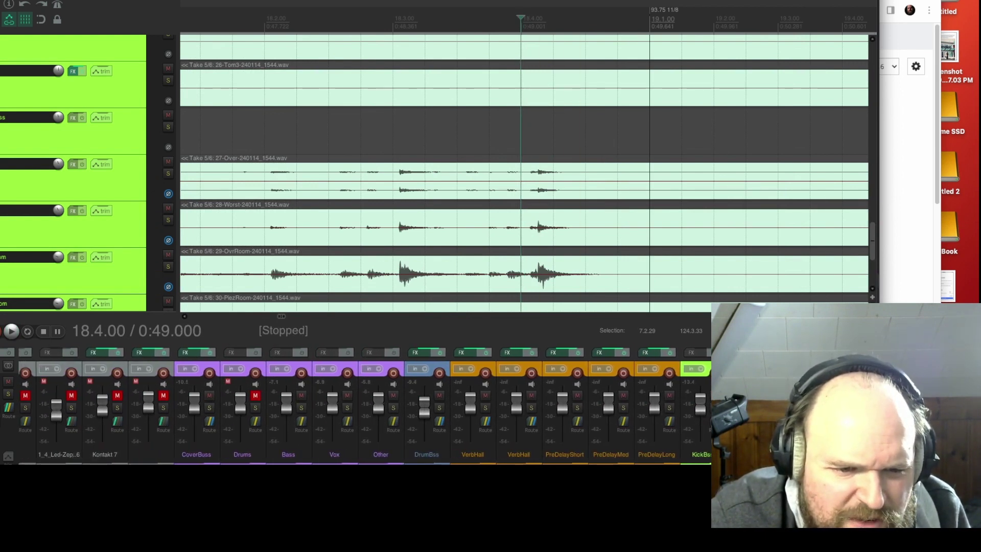
pyautogui.click(242, 454)
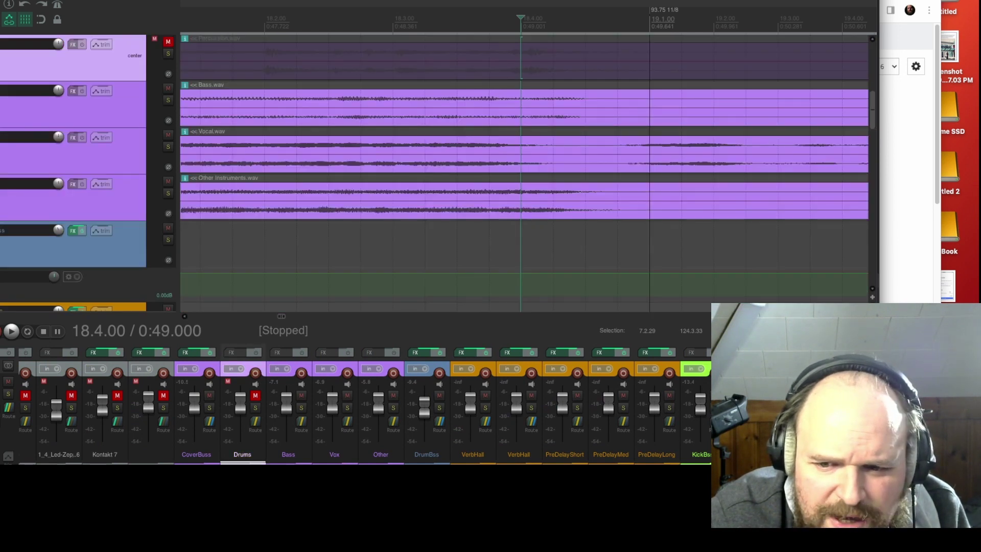
pyautogui.hscroll(9, 358, 403)
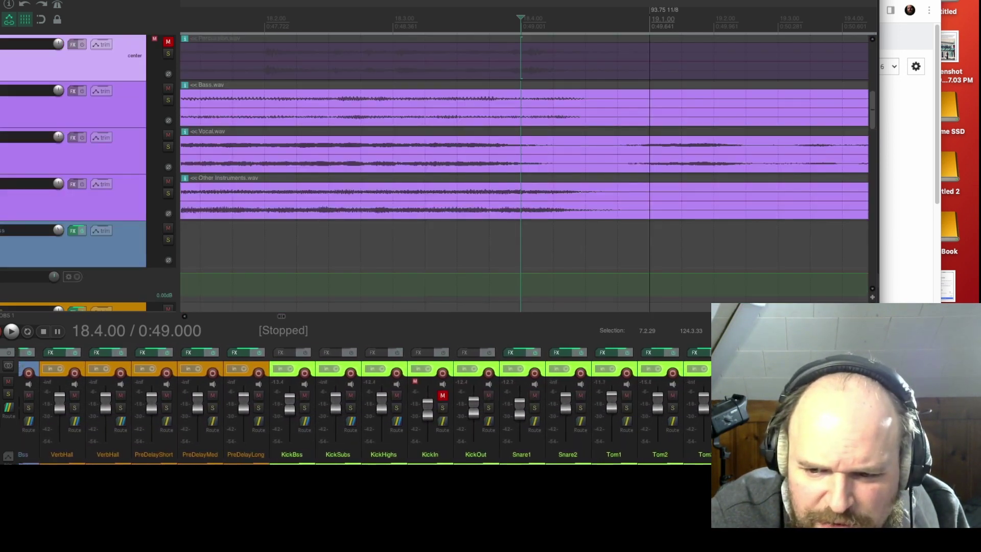
pyautogui.hscroll(4, 610, 462)
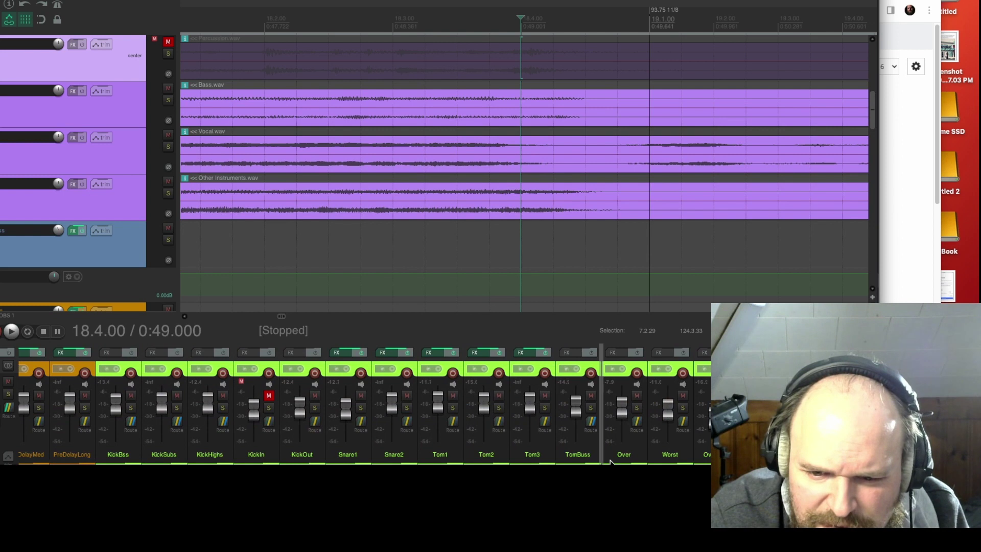
pyautogui.scroll(-1, 523, 173)
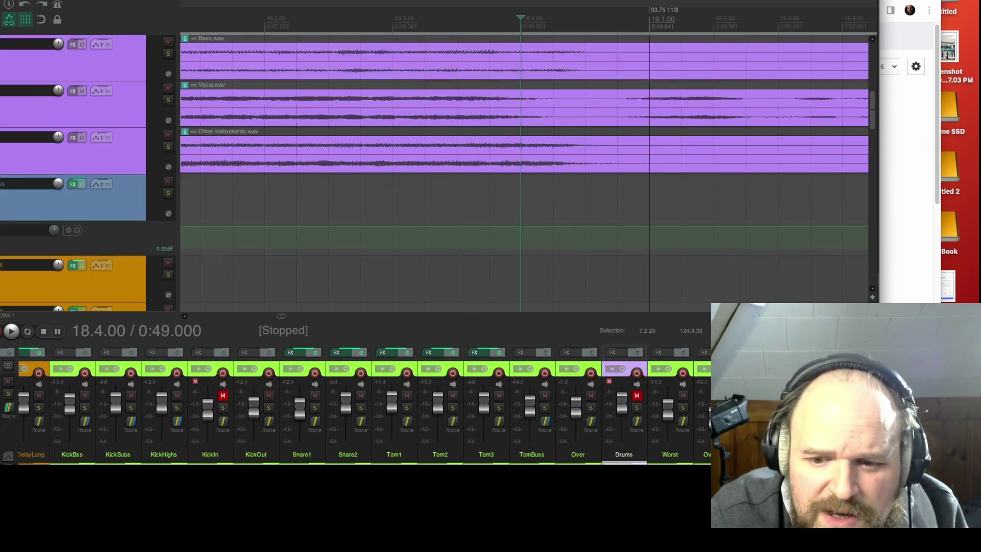
# Compare the Drums reference waveform with the overhead and room tracks before bar 19, and play the ending from 18.3.72
pyautogui.scroll(5, 524, 174)
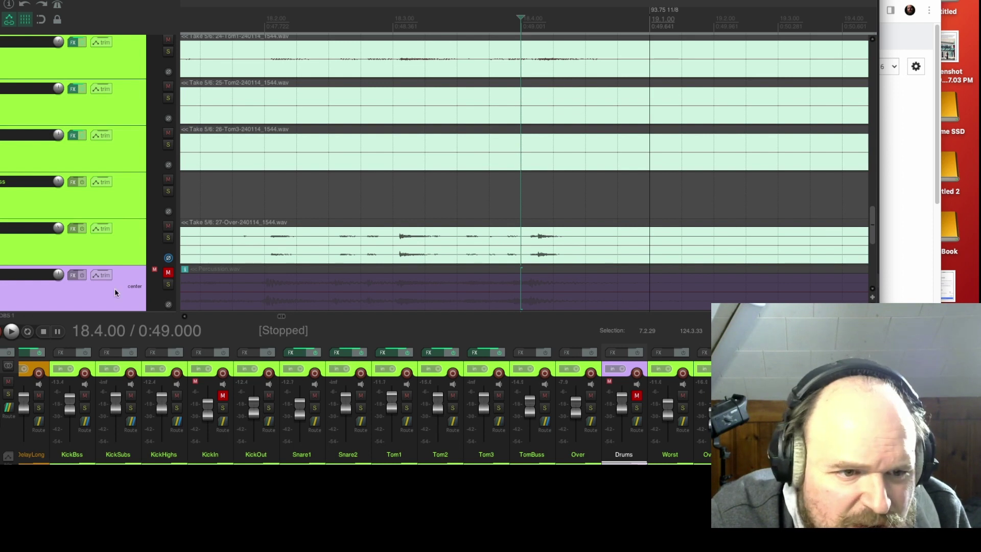
pyautogui.scroll(-2, 114, 288)
pyautogui.scroll(2, 427, 230)
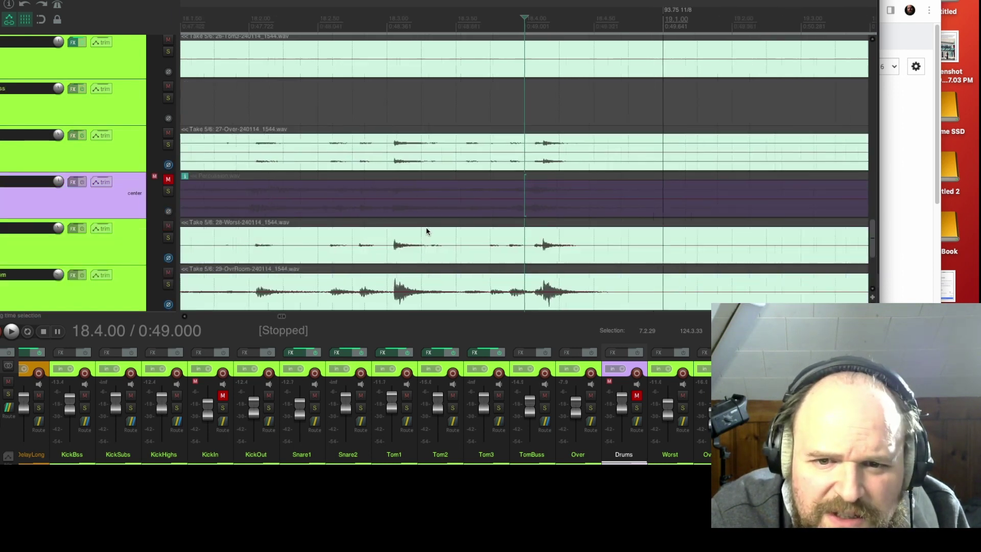
pyautogui.click(469, 19)
pyautogui.press('space')
pyautogui.press('space')
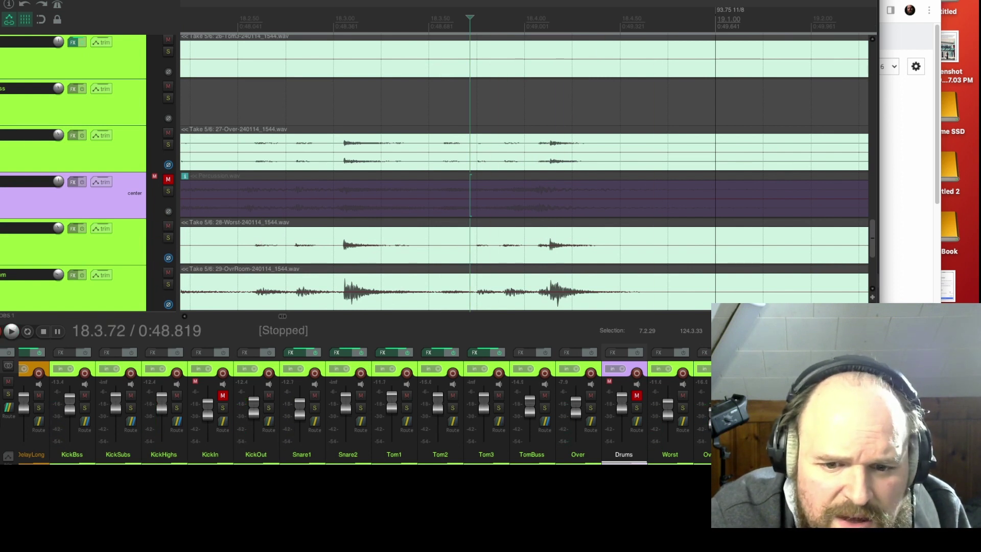
# Move the 1_4_Led-Zep original song track in between the Over and Drums tracks
pyautogui.hscroll(-10, 358, 404)
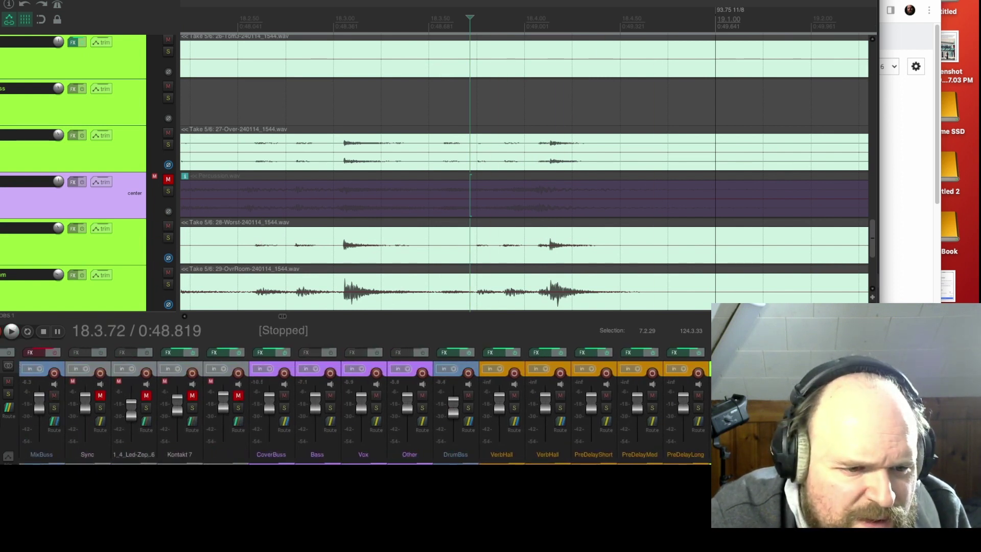
pyautogui.scroll(10, 524, 174)
pyautogui.hscroll(6, 358, 404)
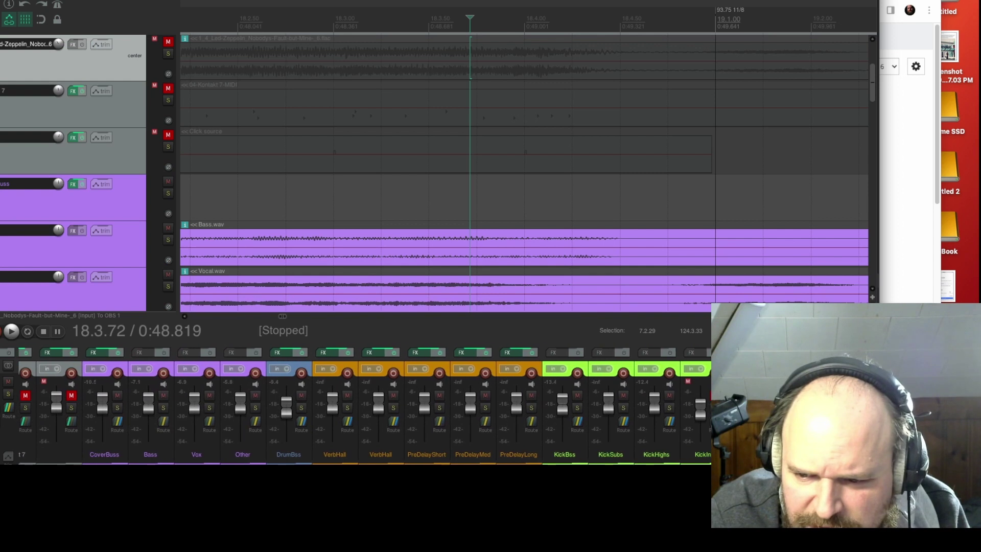
pyautogui.hscroll(8, 365, 406)
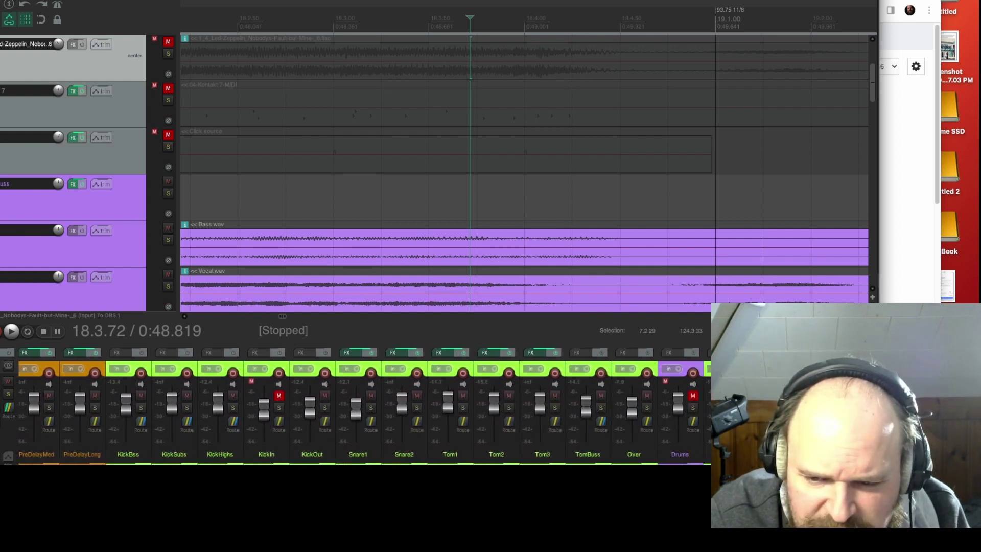
pyautogui.scroll(-1, 524, 174)
# Solo the Led-Zep song track and listen to the phrase ending from 18.3.72 and again from 18.3.38
pyautogui.click(634, 408)
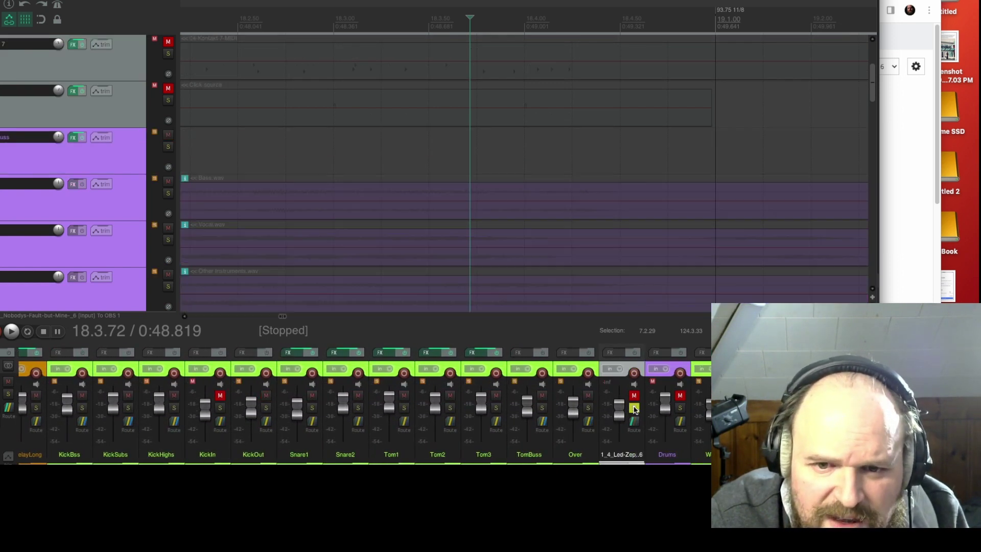
pyautogui.press('space')
pyautogui.press('space')
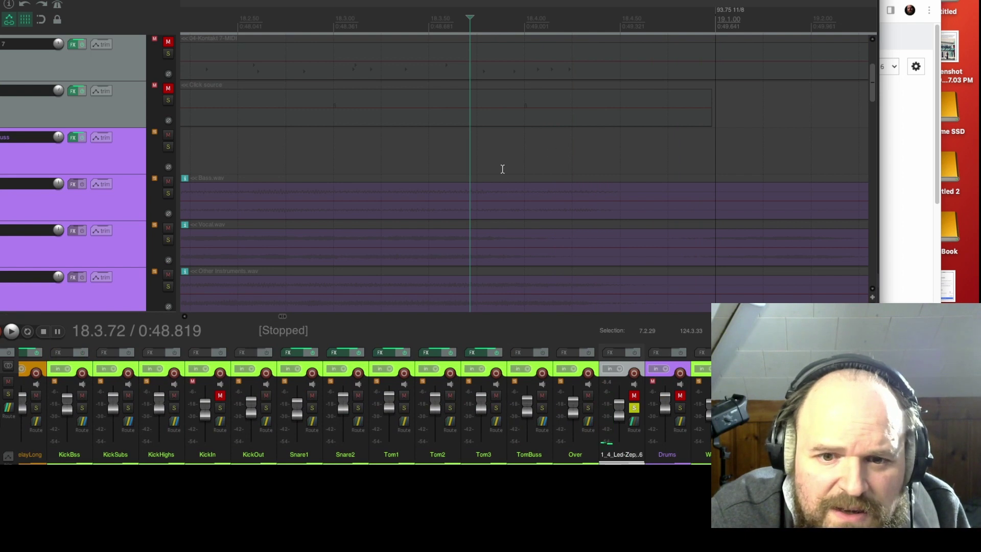
pyautogui.click(406, 14)
pyautogui.press('space')
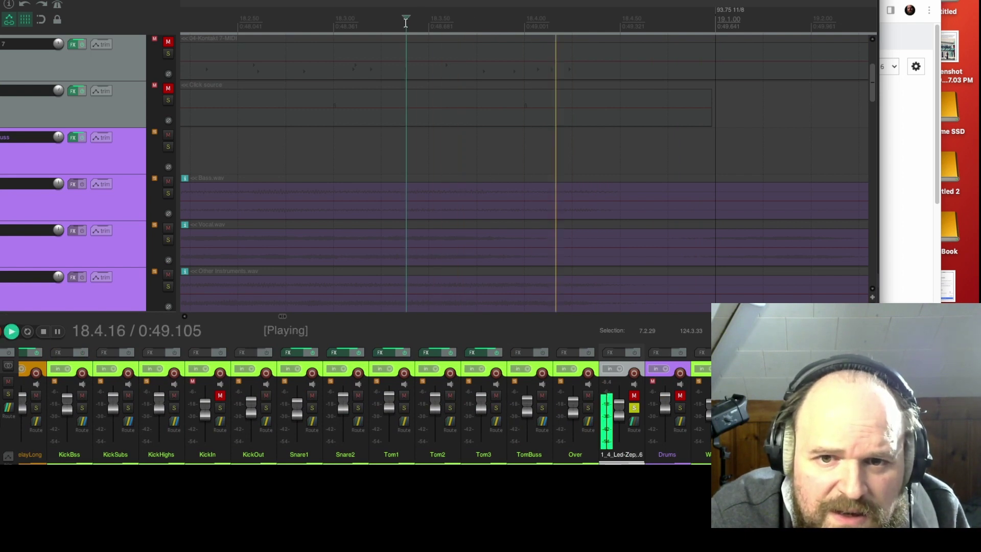
pyautogui.press('space')
# Unsolo the Led-Zep song track and play the phrase ending from 18.3.38 with the recorded drums
pyautogui.click(634, 407)
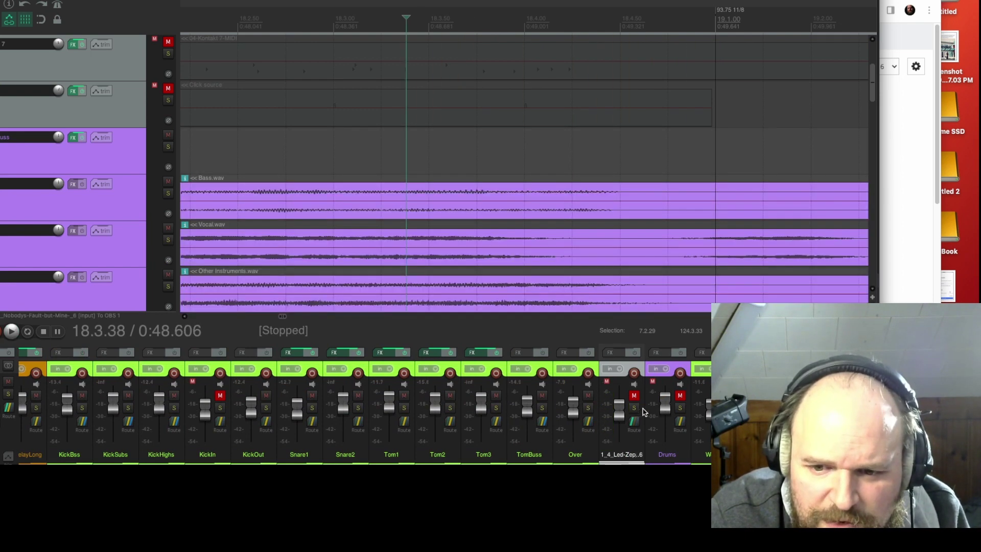
pyautogui.press('space')
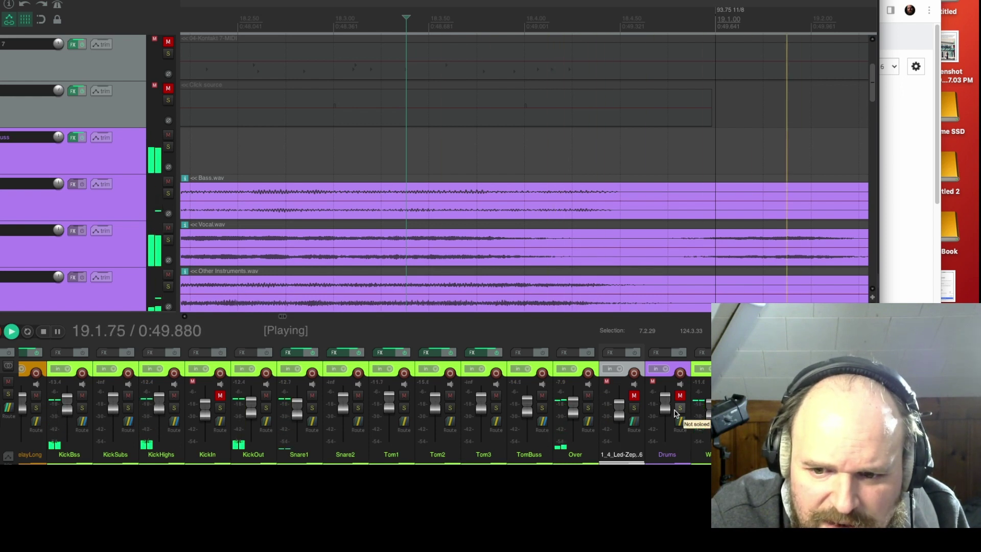
pyautogui.press('space')
# Select the Led-Zep and Drums reference tracks together and move them after the PiezRoom track, clear of the drum tracks
pyautogui.scroll(-10, 588, 92)
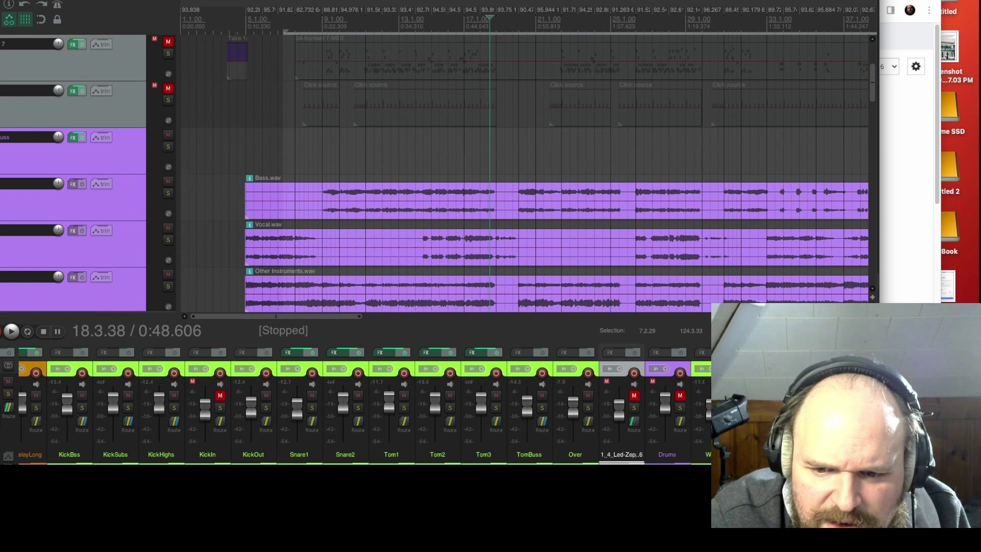
pyautogui.click(575, 454)
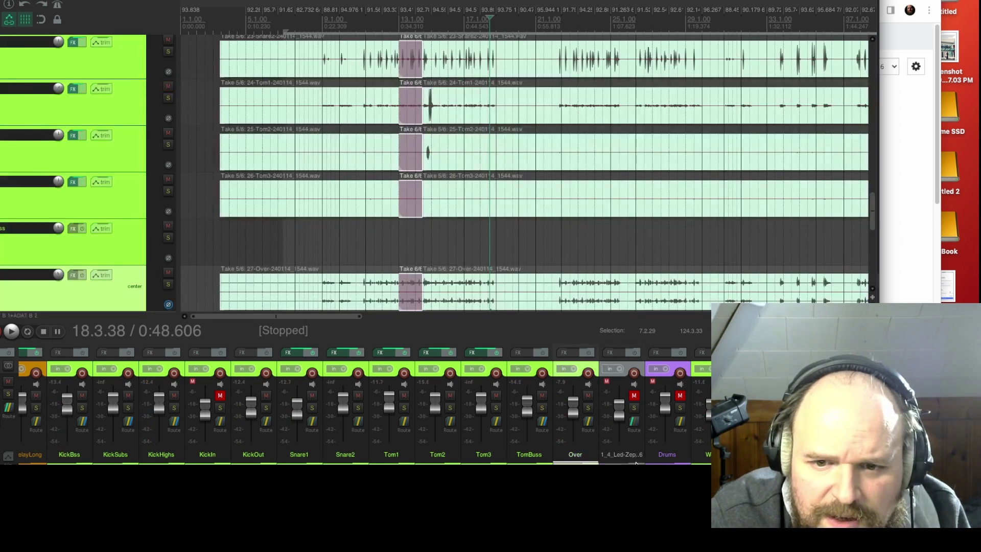
pyautogui.hscroll(1, 637, 462)
pyautogui.scroll(-4, 621, 238)
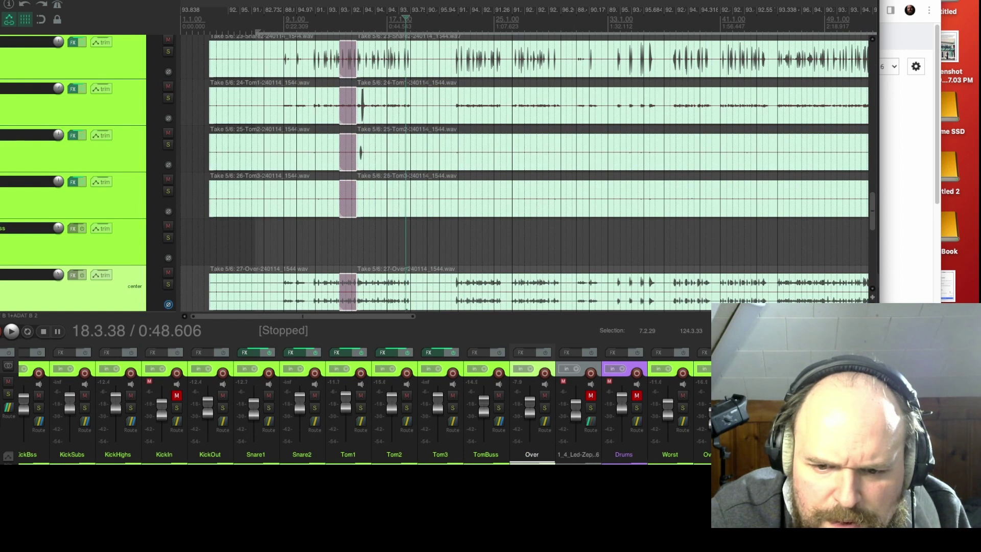
pyautogui.click(578, 454)
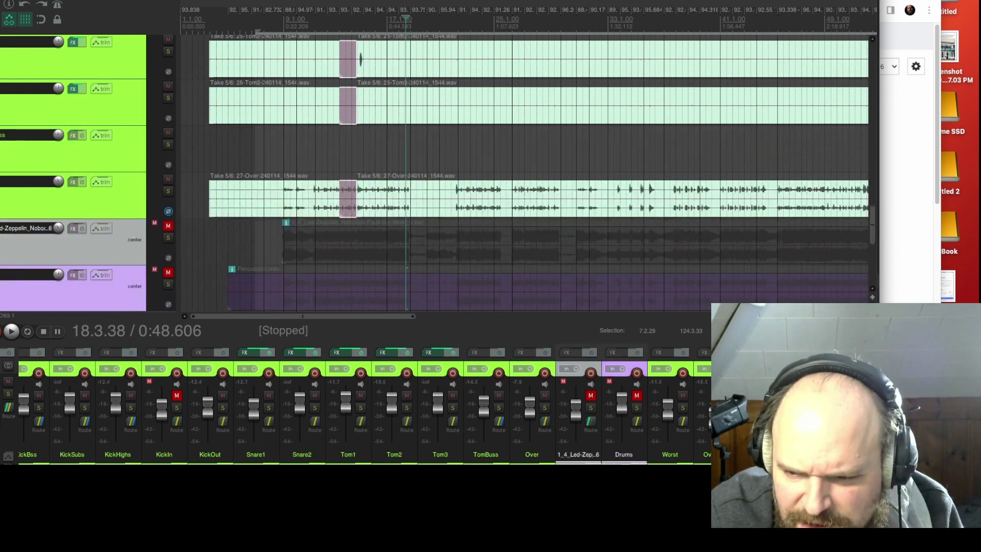
pyautogui.moveTo(578, 454); pyautogui.dragTo(702, 455)
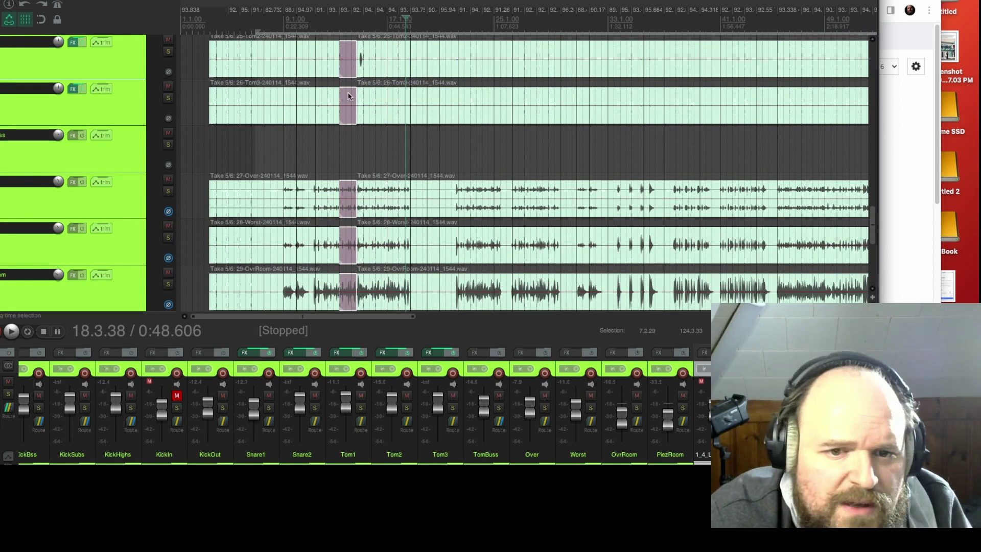
# Play briefly from 18.3.38, and set the edit cursor to 21.11.53 at the start of the next drum phrase
pyautogui.press('space')
pyautogui.press('space')
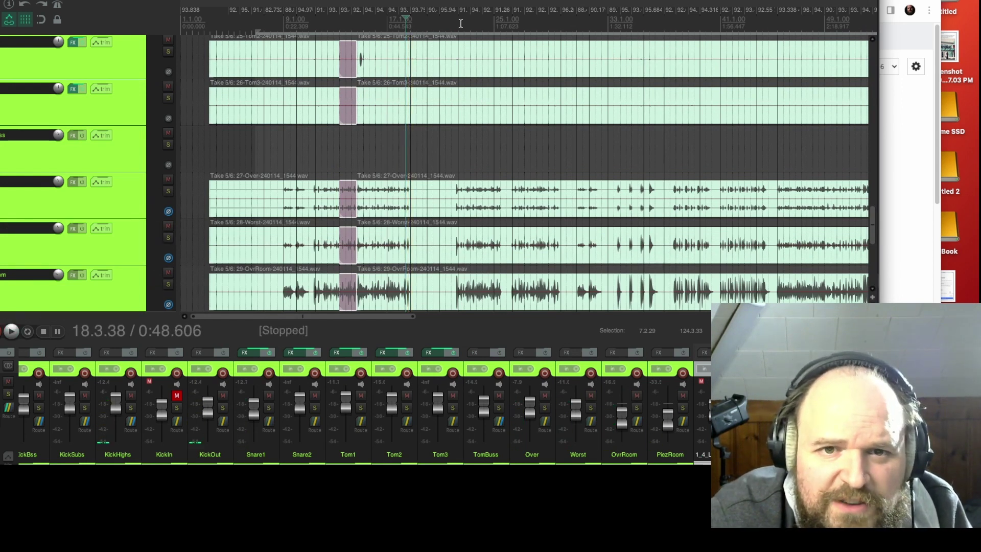
pyautogui.click(454, 29)
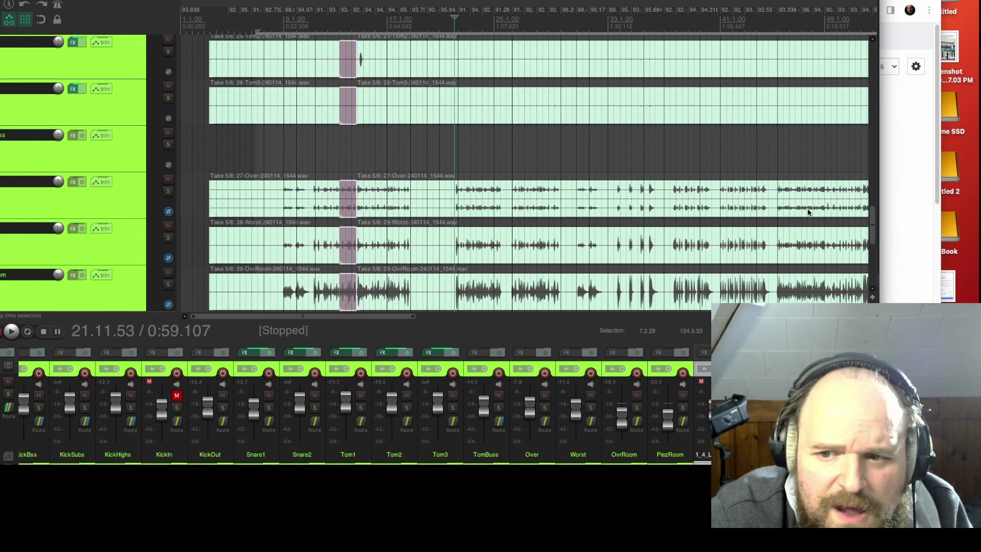
pyautogui.moveTo(872, 239); pyautogui.dragTo(875, 252)
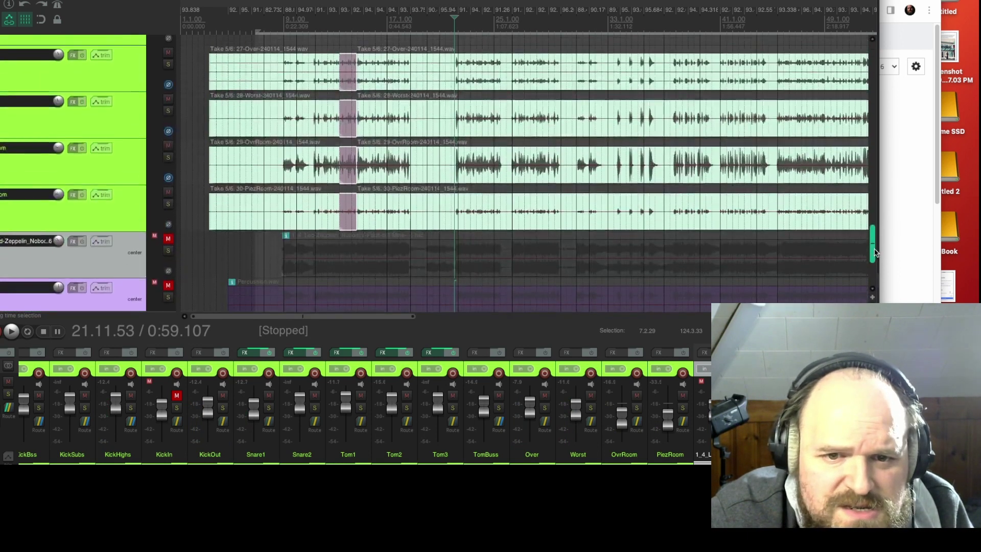
# Play the drum takes briefly from 21.11.53, into the start of the next phrase
pyautogui.scroll(4, 513, 206)
pyautogui.press('space')
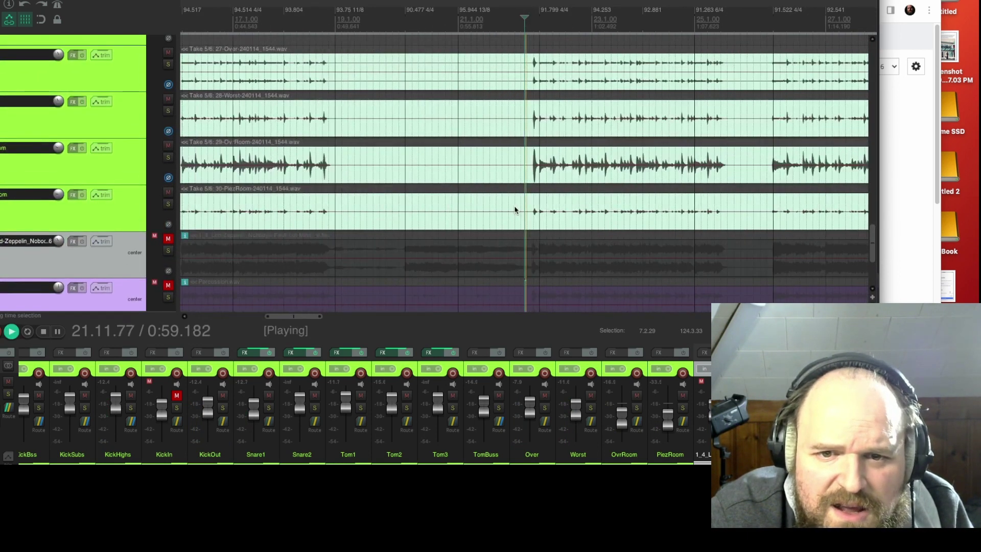
pyautogui.scroll(3, 510, 205)
pyautogui.press('space')
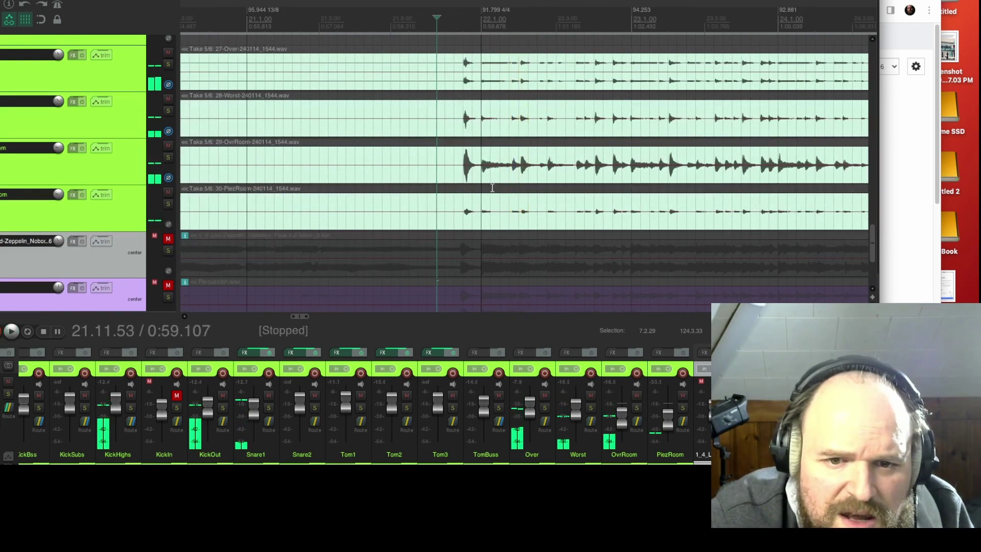
# Set the edit cursor to 21.12.85, just before the phrase's first hit, and play briefly from there
pyautogui.click(460, 45)
pyautogui.scroll(3, 472, 111)
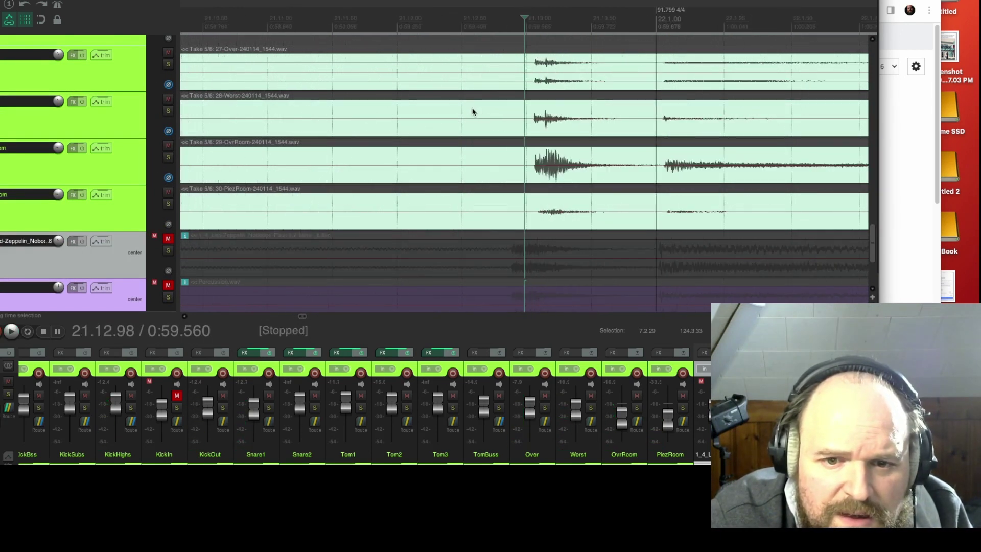
pyautogui.scroll(-2, 494, 110)
pyautogui.click(514, 28)
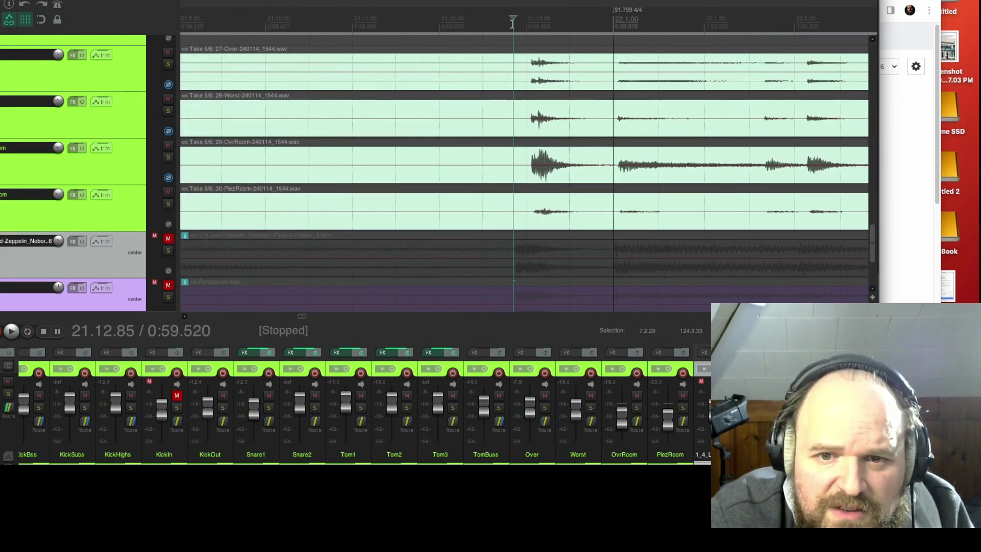
pyautogui.press('space')
pyautogui.press('space')
pyautogui.scroll(-2, 515, 28)
pyautogui.scroll(-1, 515, 29)
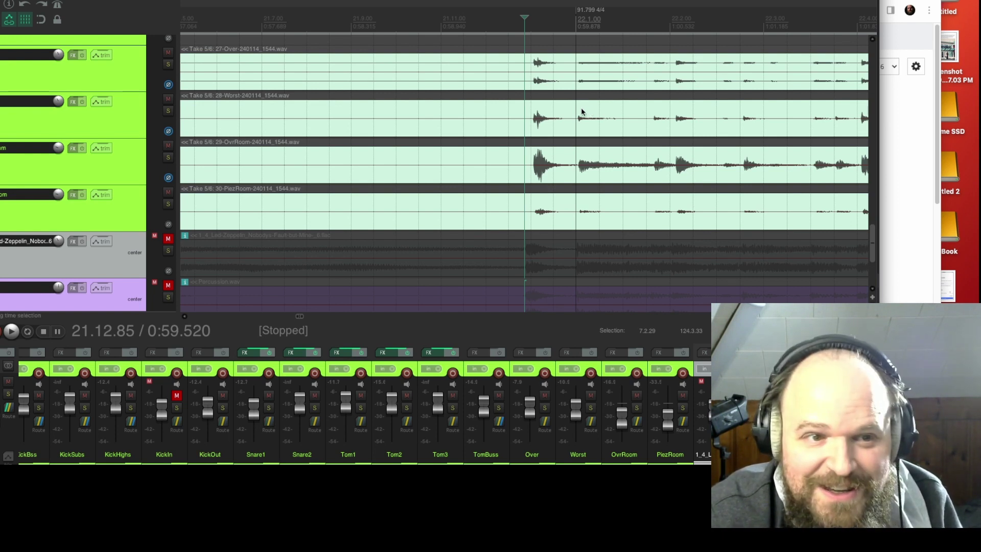
pyautogui.scroll(-5, 625, 157)
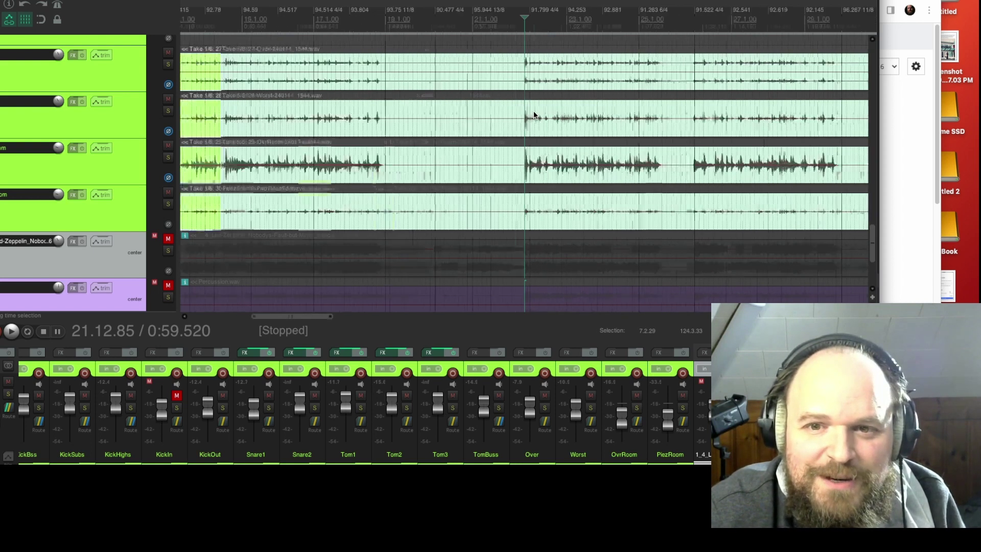
pyautogui.moveTo(867, 235); pyautogui.dragTo(836, 235)
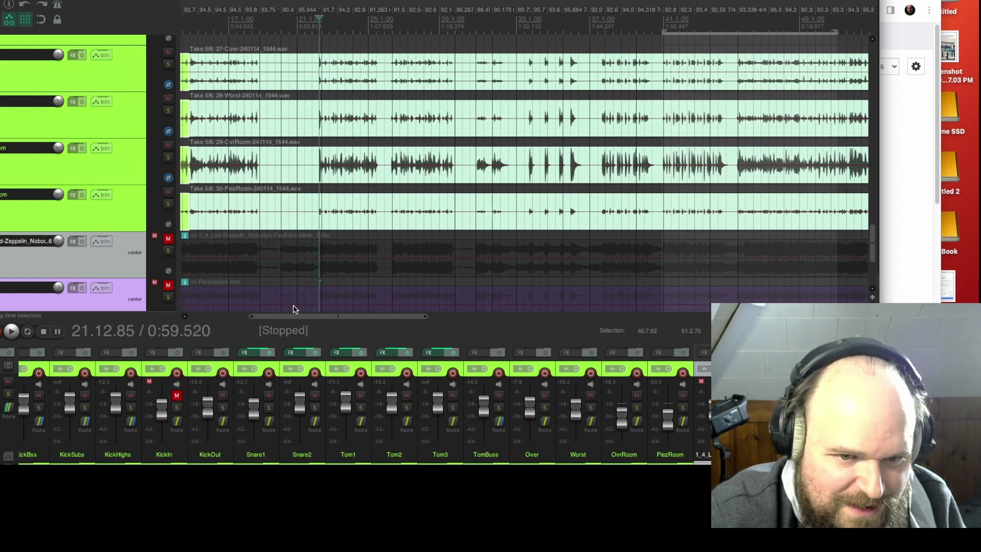
pyautogui.hscroll(-5, 286, 306)
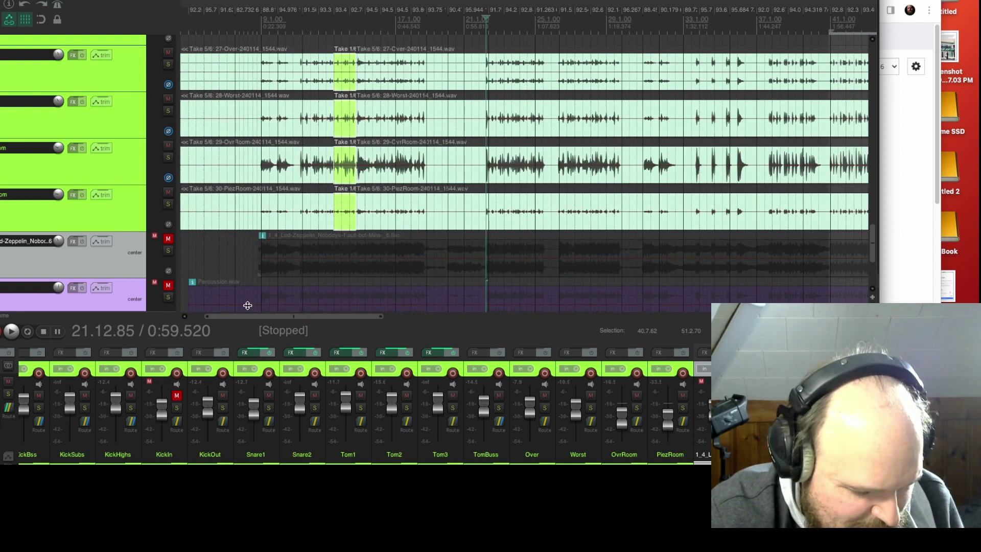
pyautogui.click(250, 305)
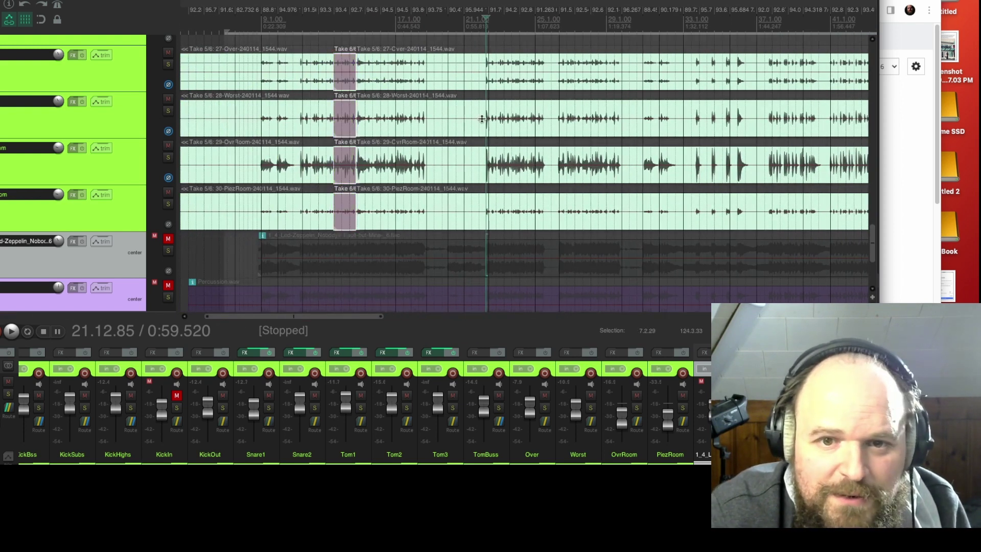
# Split all the drum tracks at 21.12.85 and switch the part after the split to take 6
pyautogui.moveTo(873, 244); pyautogui.dragTo(885, 189)
pyautogui.scroll(-6, 511, 153)
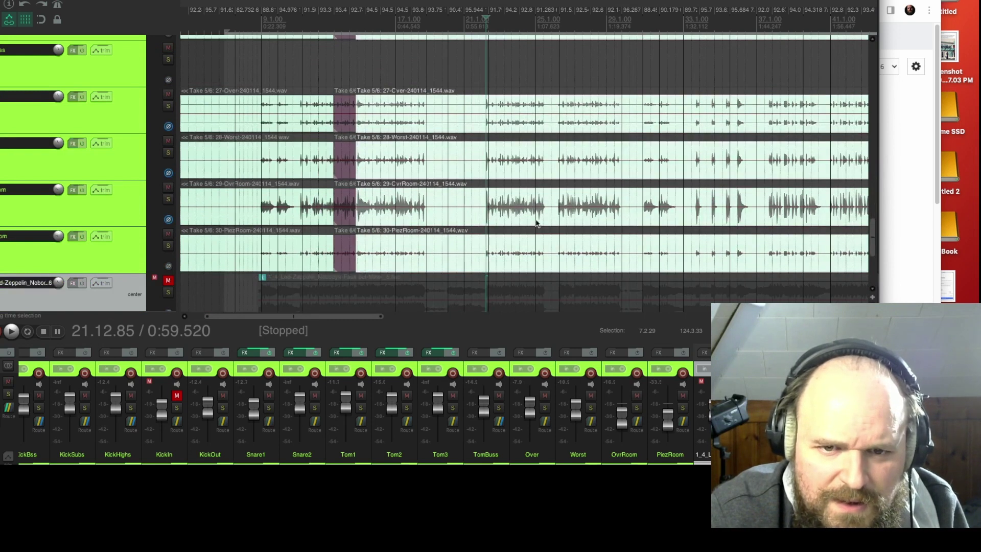
pyautogui.scroll(6, 615, 211)
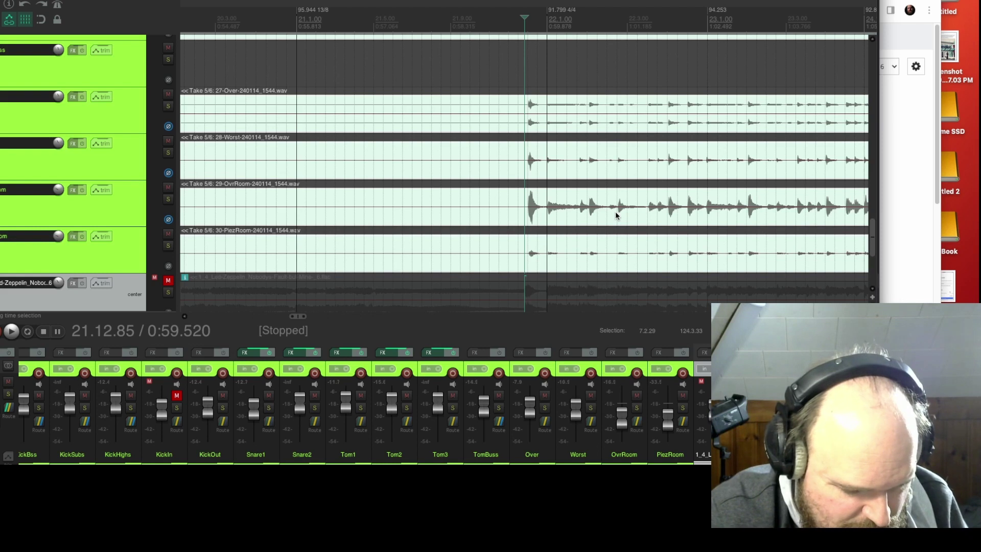
pyautogui.press('s')
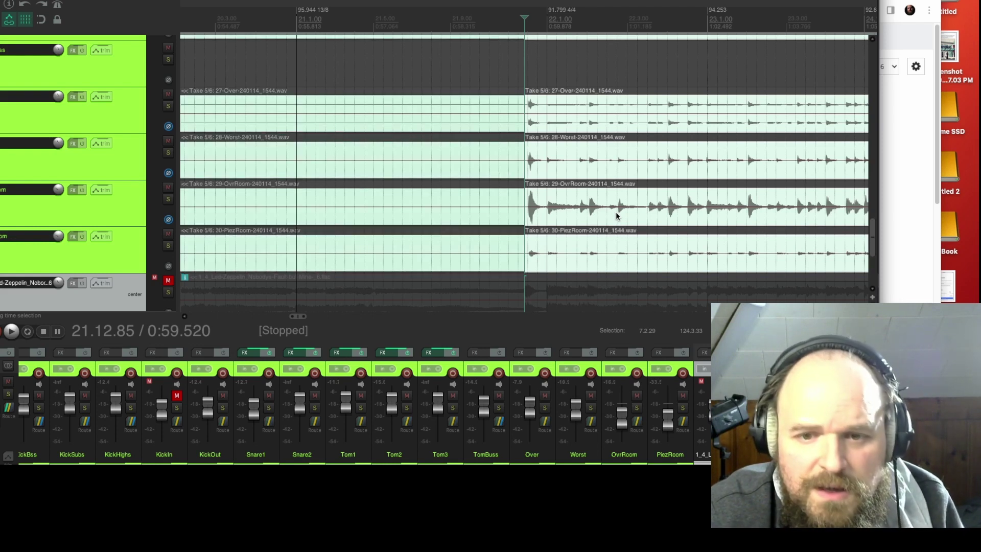
pyautogui.press('t')
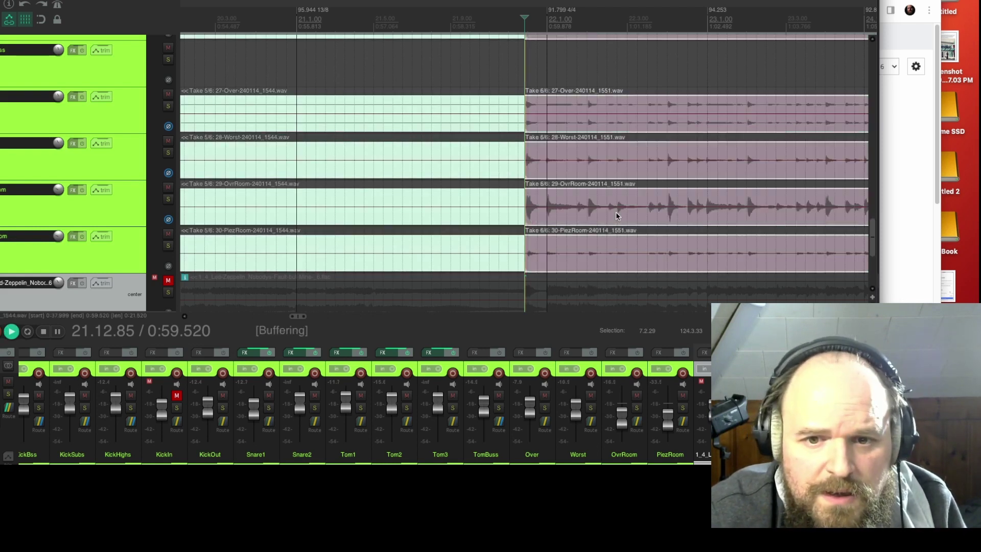
# Listen to take 6 from the split, then set the edit cursor to 21.13.64 and play the phrase again
pyautogui.press('space')
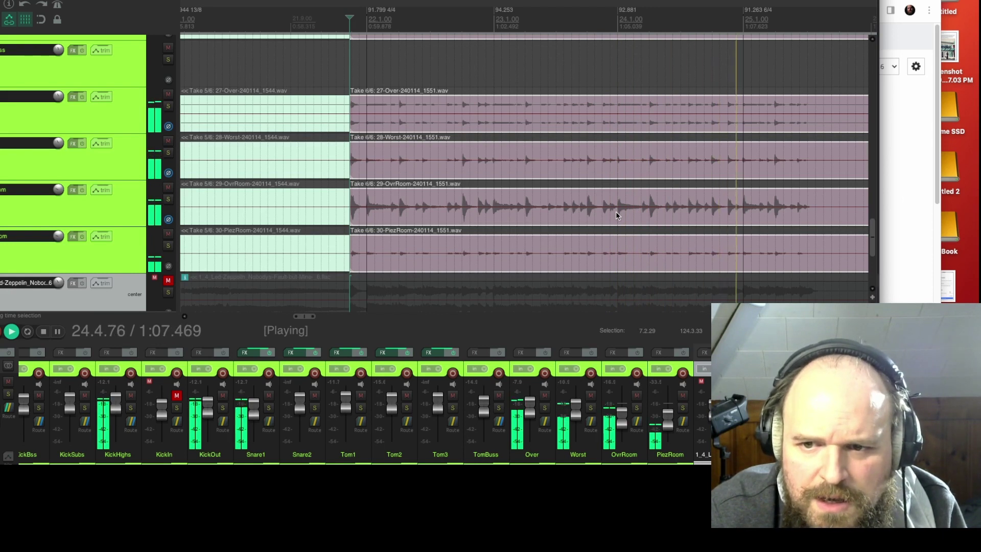
pyautogui.press('space')
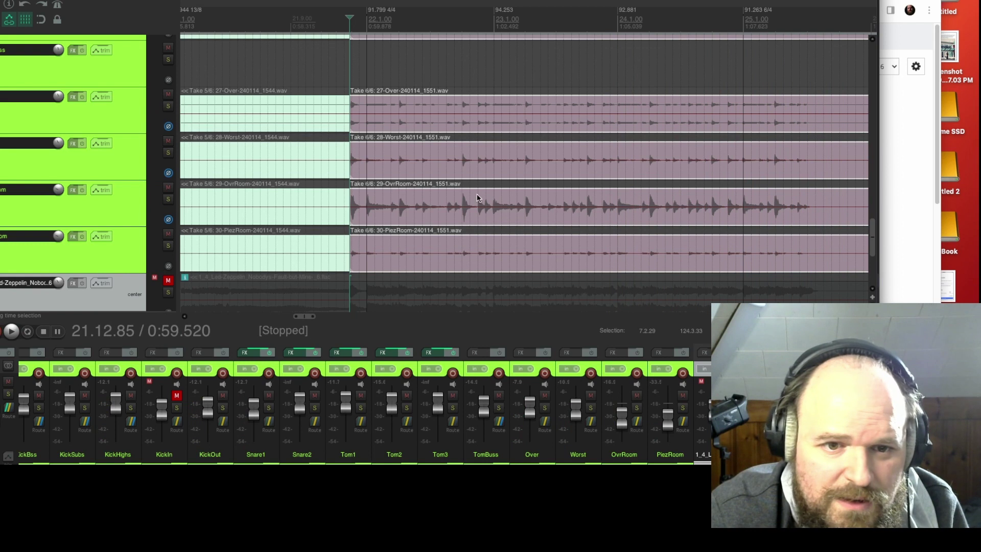
pyautogui.click(367, 20)
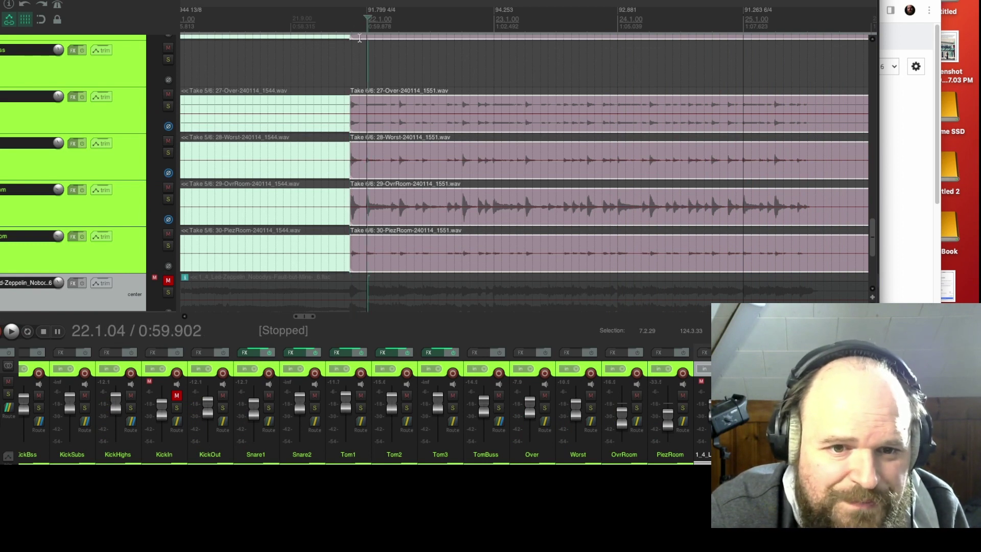
pyautogui.click(361, 40)
pyautogui.click(366, 38)
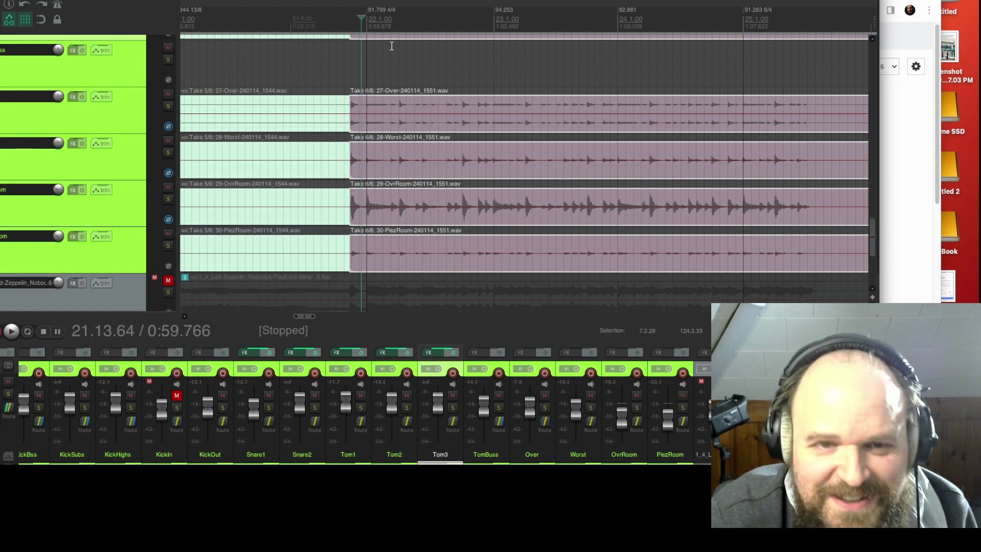
pyautogui.press('space')
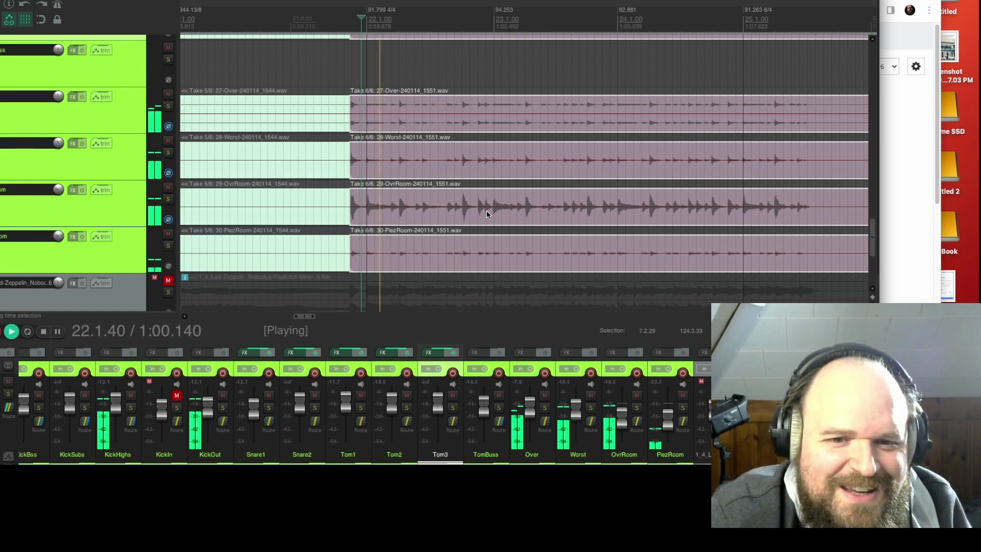
pyautogui.press('space')
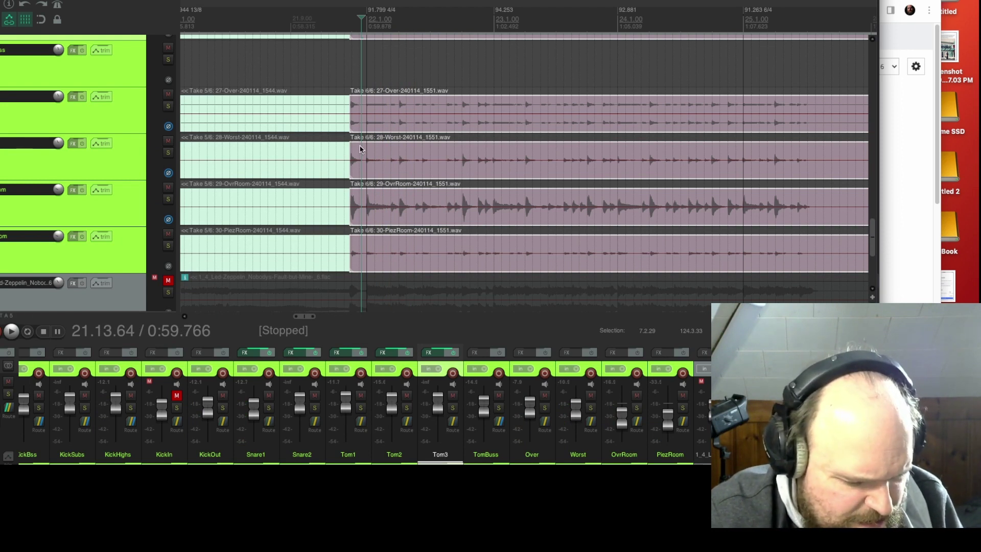
# Switch the phrase to take 5 and play it from 21.13.64 for comparison
pyautogui.press('t')
pyautogui.hotkey('shift', 't')
pyautogui.hotkey('shift', 't')
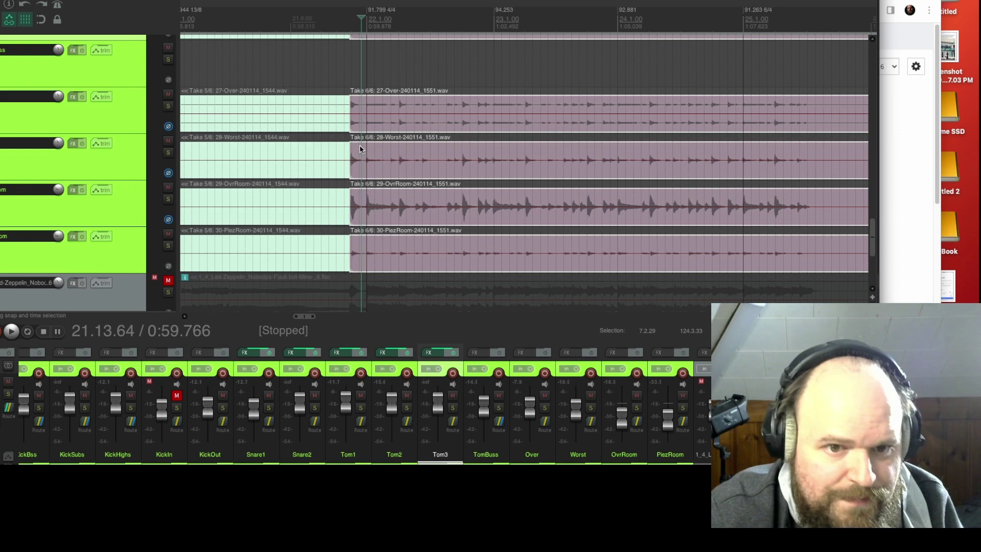
pyautogui.press('space')
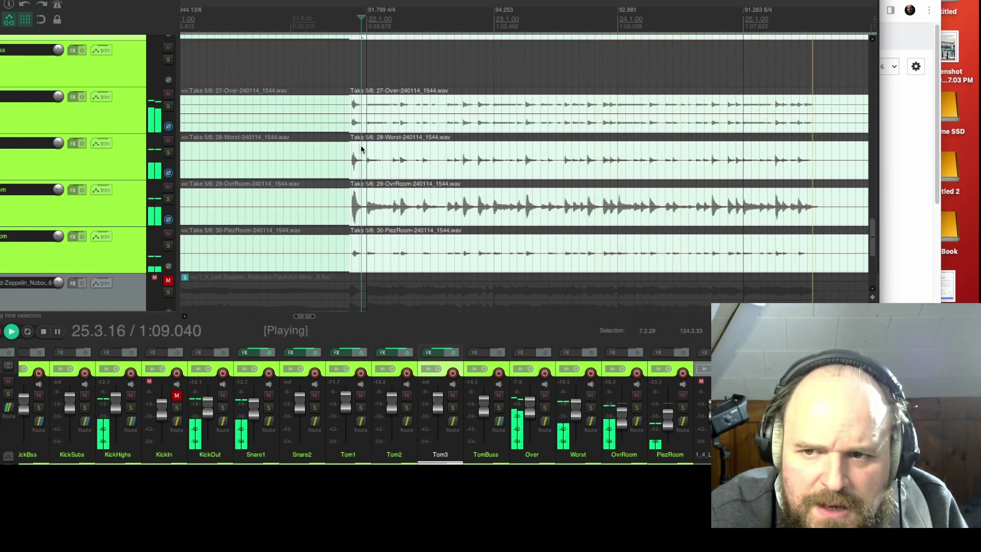
pyautogui.press('space')
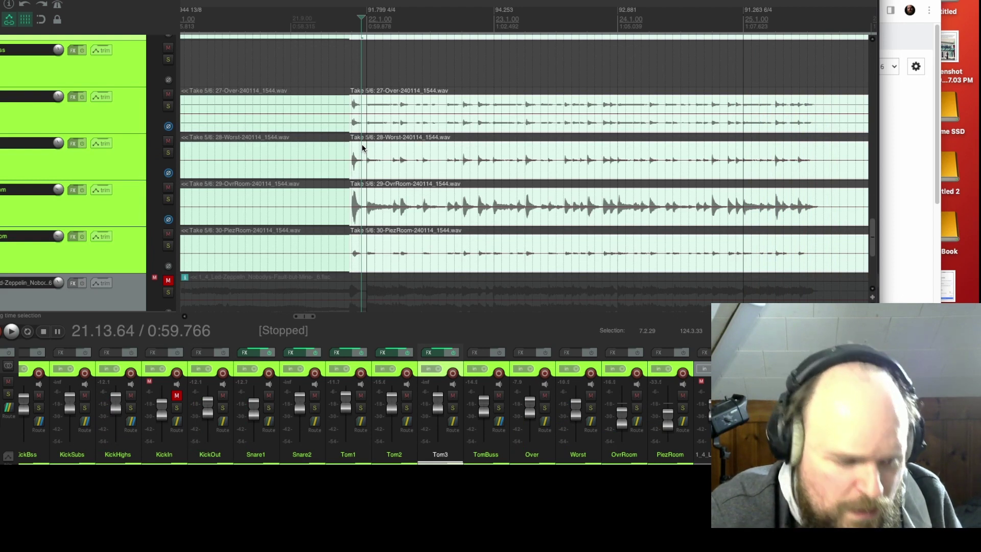
# Step the phrase past take 4 back to take 6 and play it from 21.13.64 through its ending
pyautogui.hotkey('shift', 't')
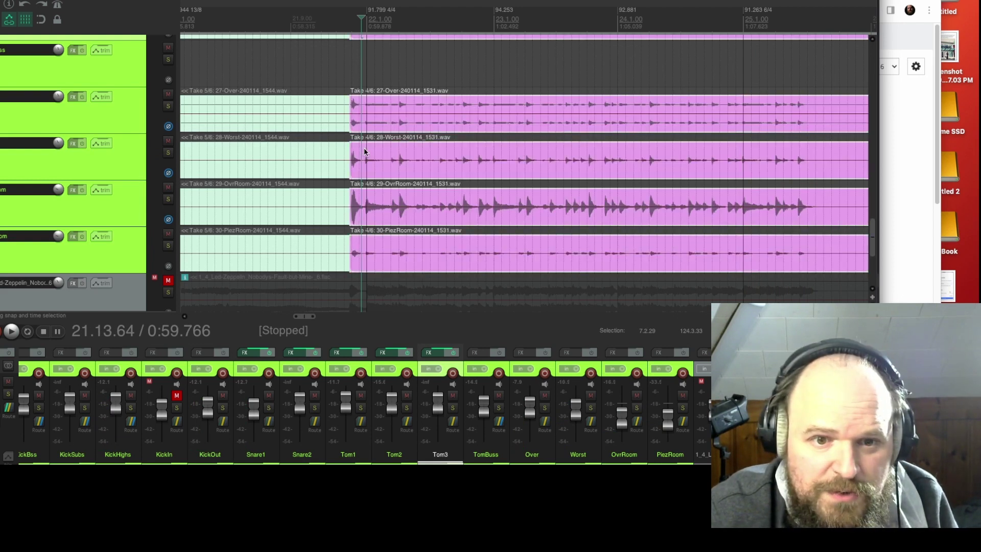
pyautogui.press('t')
pyautogui.press('t')
pyautogui.press('space')
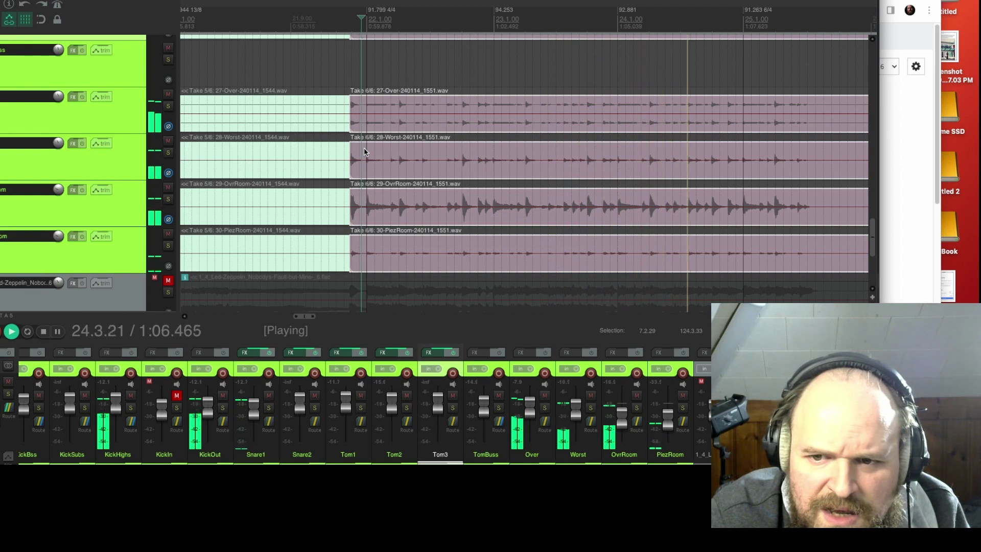
pyautogui.scroll(2, 462, 137)
pyautogui.scroll(2, 462, 137)
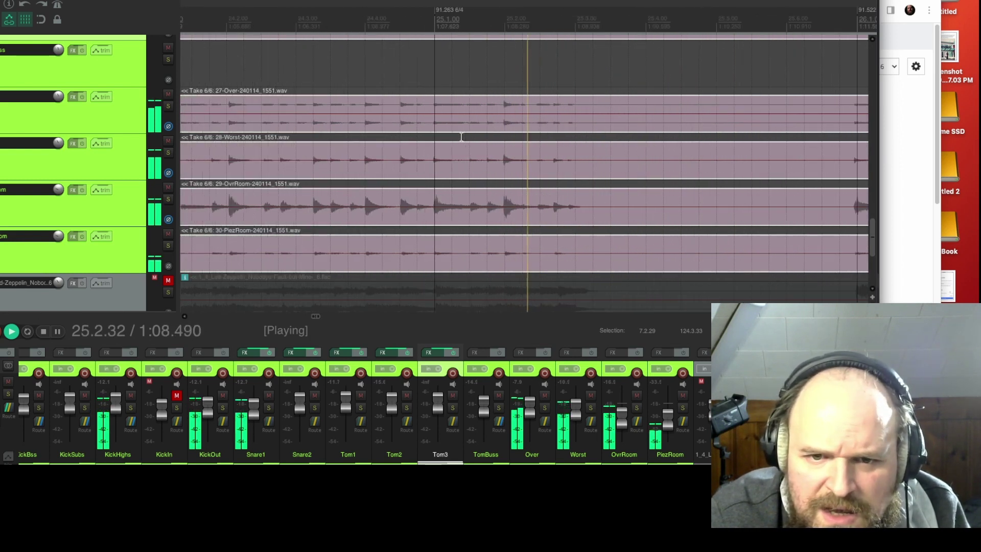
pyautogui.press('space')
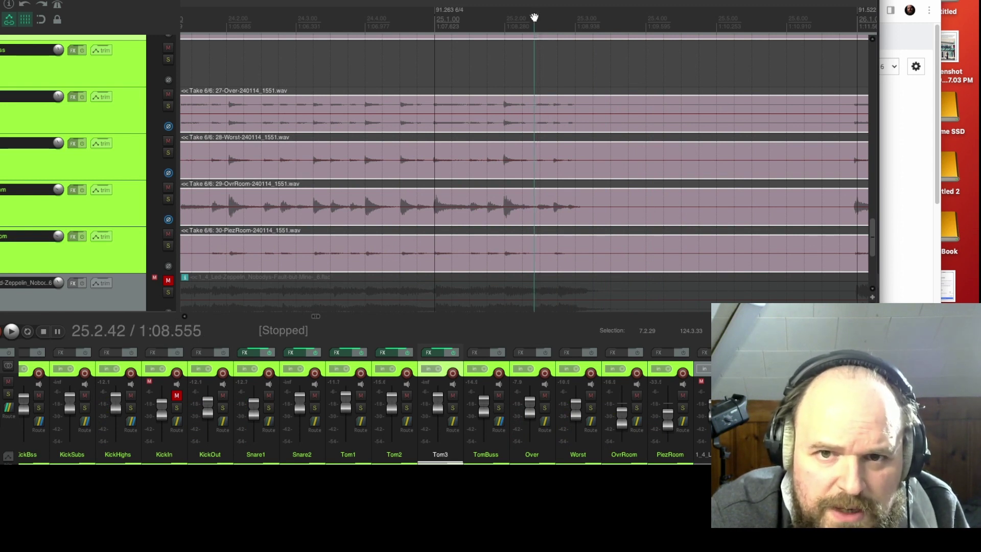
# Split the drum tracks at 25.2.42, before the phrase's last notes, and switch the part after the split to take 5
pyautogui.press('s')
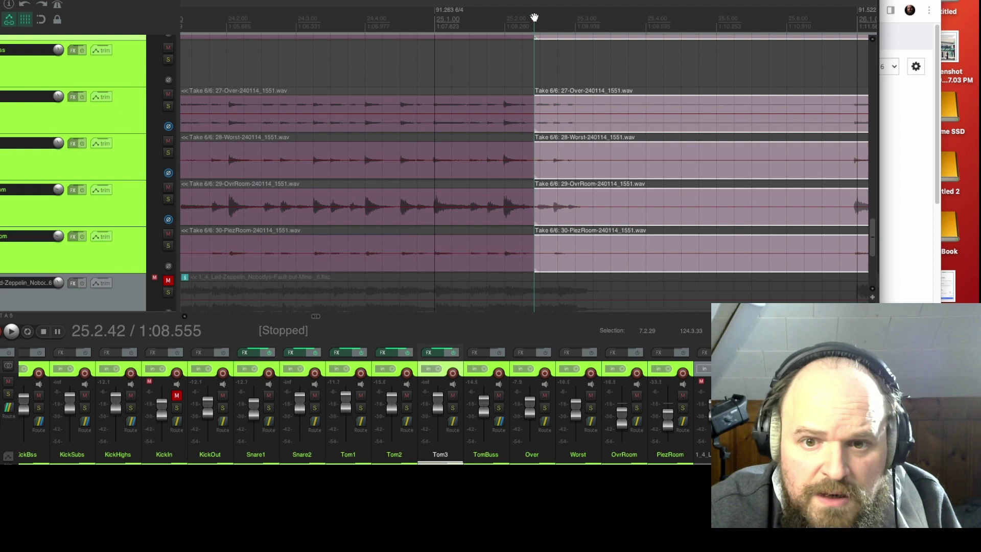
pyautogui.press('t')
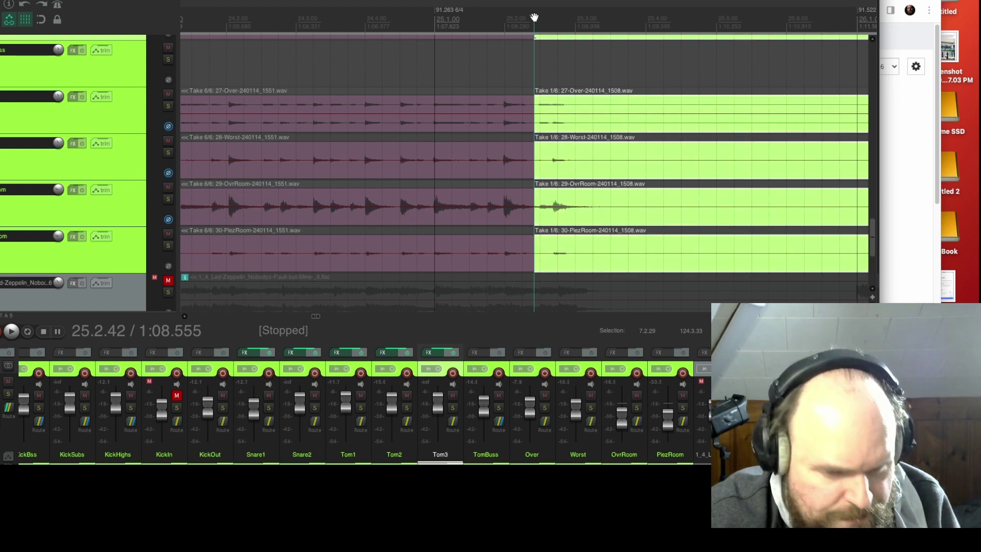
pyautogui.hotkey('shift', 't')
pyautogui.hotkey('shift', 't')
pyautogui.press('space')
pyautogui.press('space')
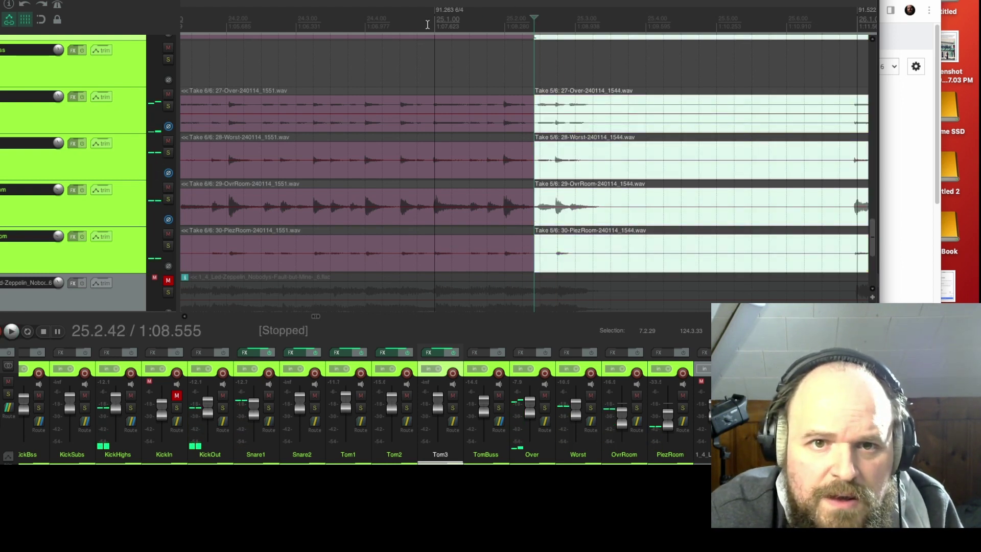
# Play repeatedly from around the start of bar 25 to check the transition from take 6 to take 5
pyautogui.click(433, 19)
pyautogui.press('space')
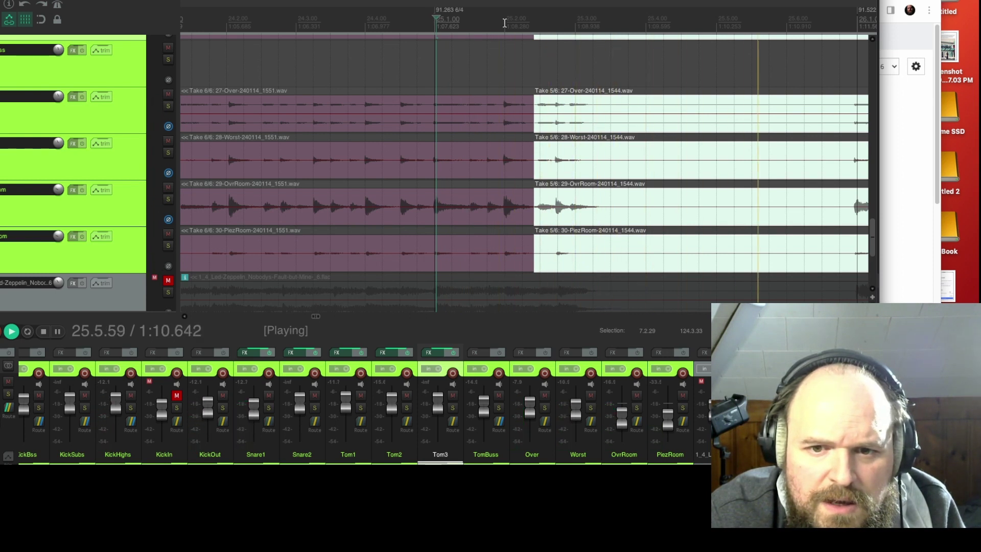
pyautogui.press('space')
pyautogui.press('space')
pyautogui.press('space')
pyautogui.press('space')
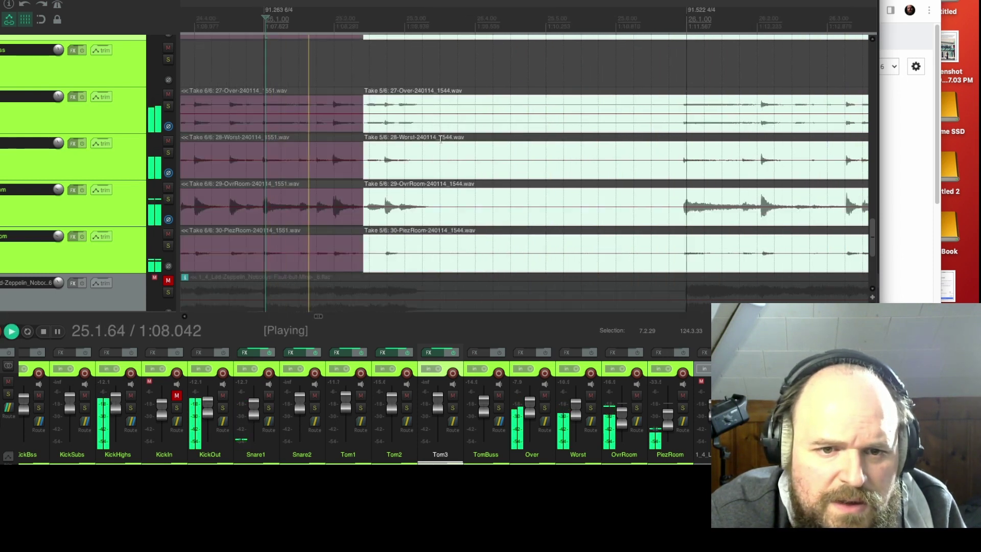
pyautogui.scroll(-2, 440, 139)
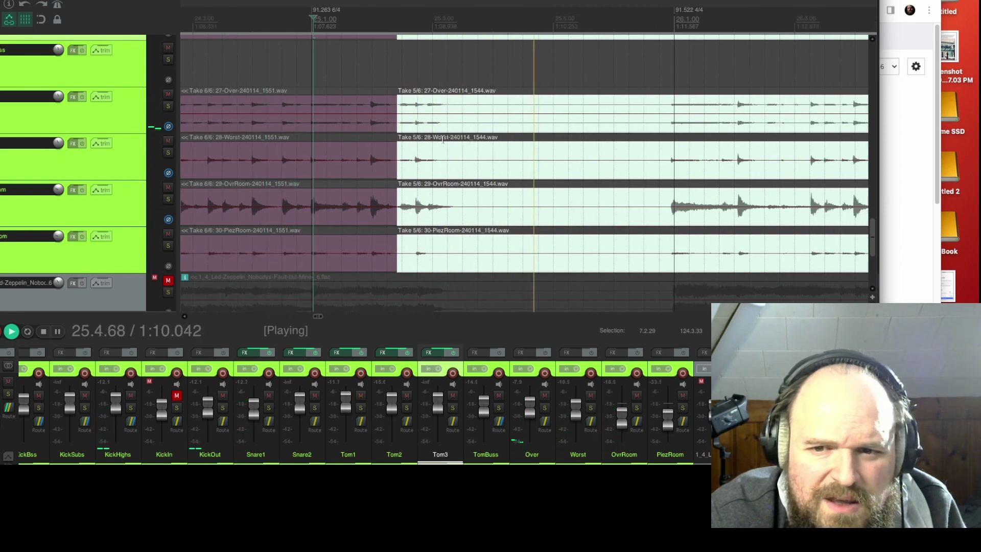
pyautogui.scroll(1, 442, 139)
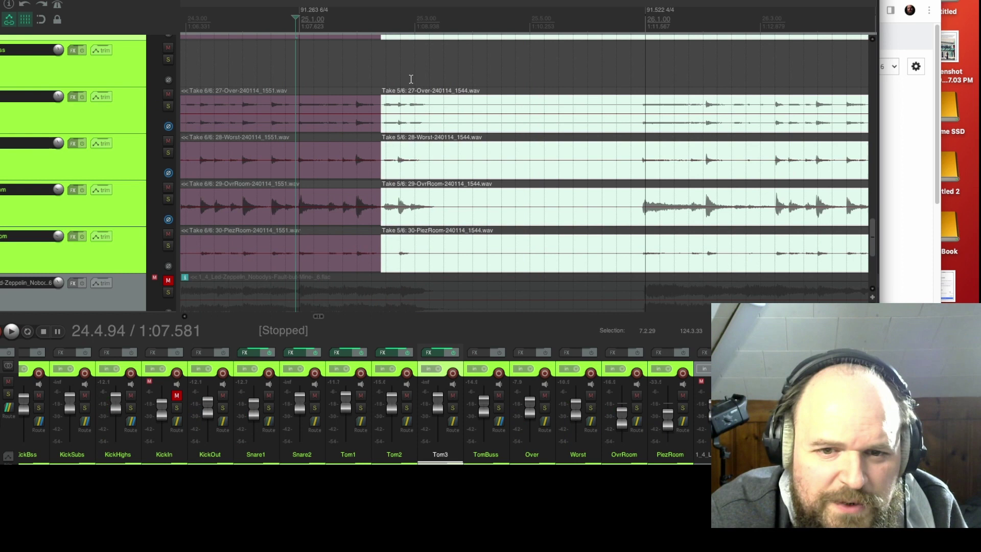
# Play the take 5 phrase from 25.6.91, just before bar 26, into bar 29 to evaluate it
pyautogui.click(638, 16)
pyautogui.press('space')
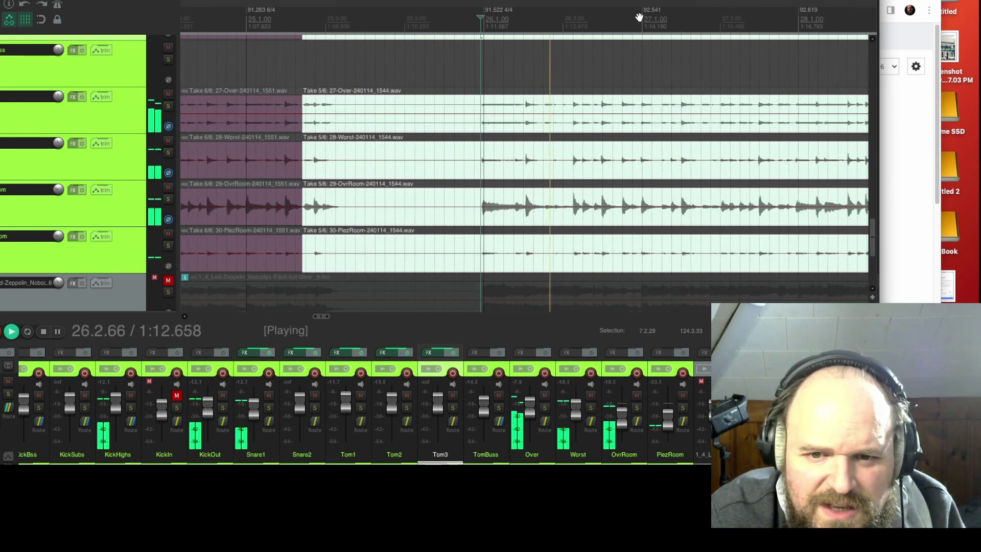
pyautogui.scroll(-2, 639, 18)
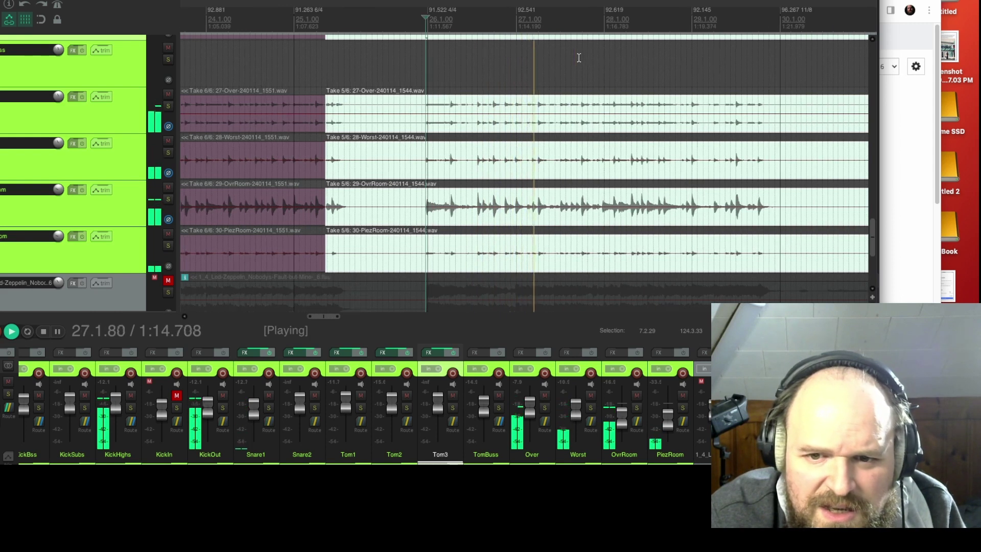
pyautogui.scroll(1, 574, 66)
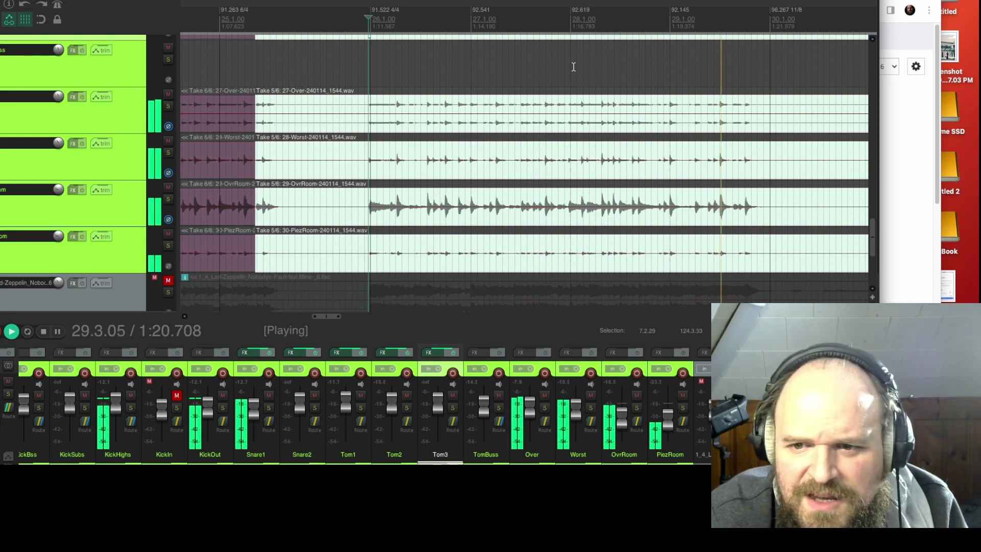
pyautogui.press('space')
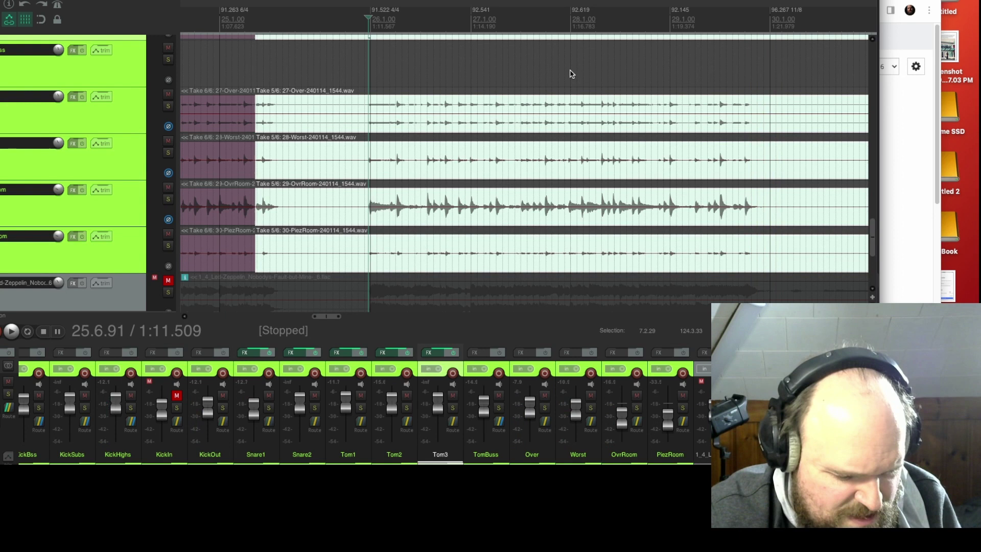
# Switch the part after the bar 25 split to take 6 and play it from 25.6.91 through the phrase ending in bar 29
pyautogui.press('t')
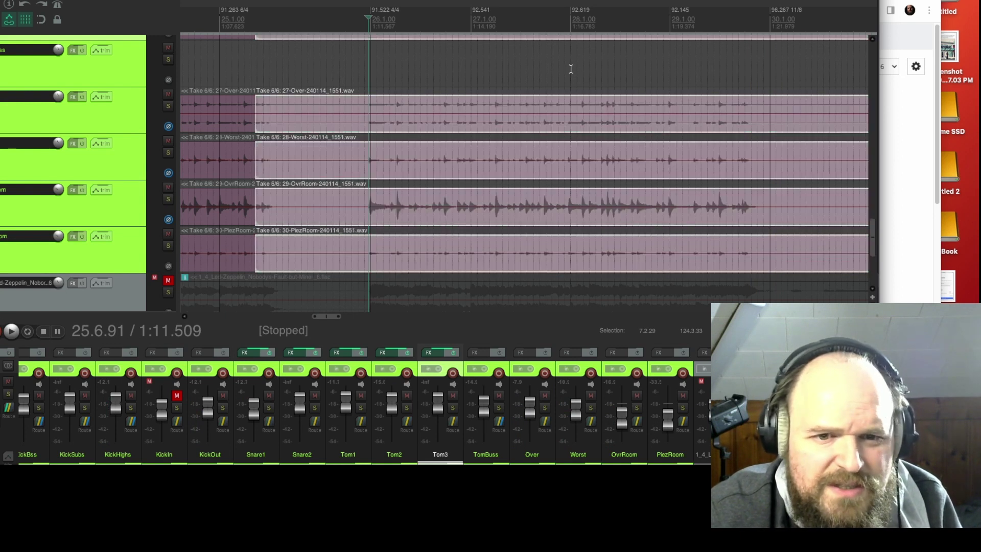
pyautogui.press('space')
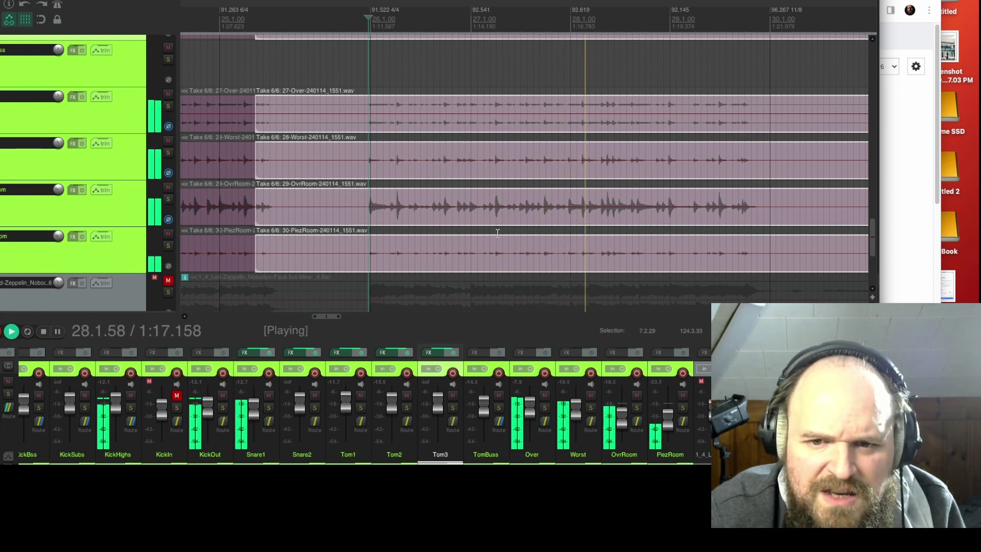
pyautogui.scroll(1, 508, 214)
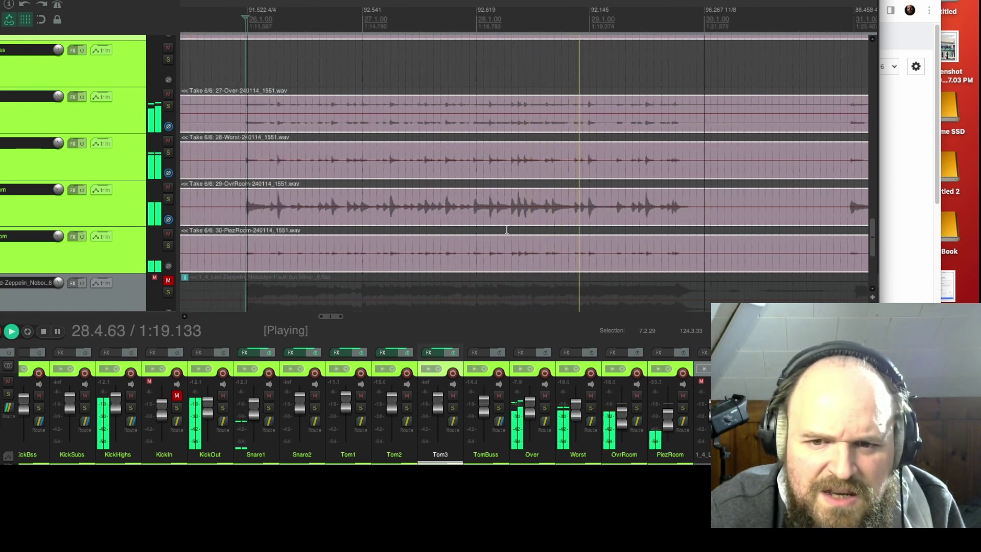
pyautogui.scroll(1, 506, 230)
pyautogui.scroll(-2, 506, 229)
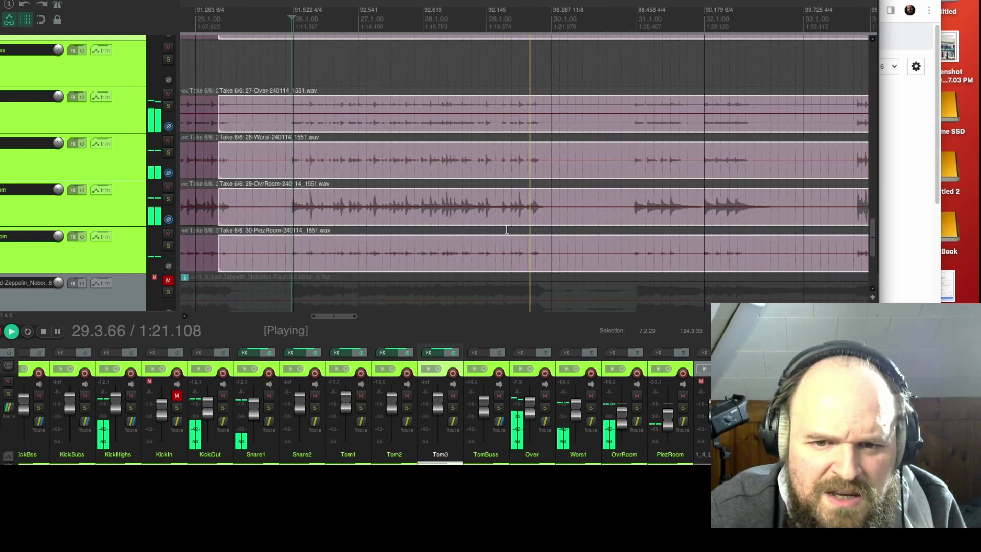
pyautogui.press('space')
pyautogui.scroll(2, 602, 179)
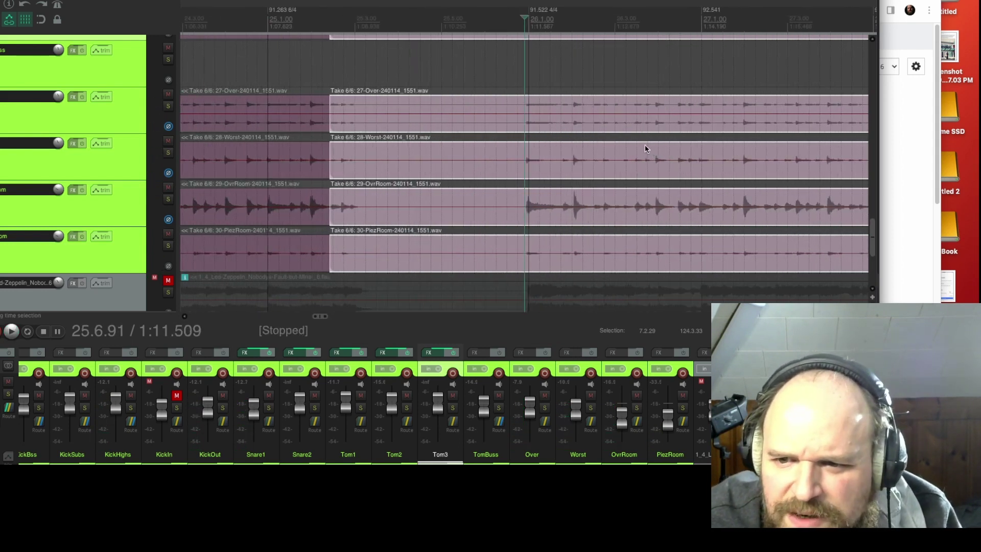
pyautogui.scroll(-2, 645, 148)
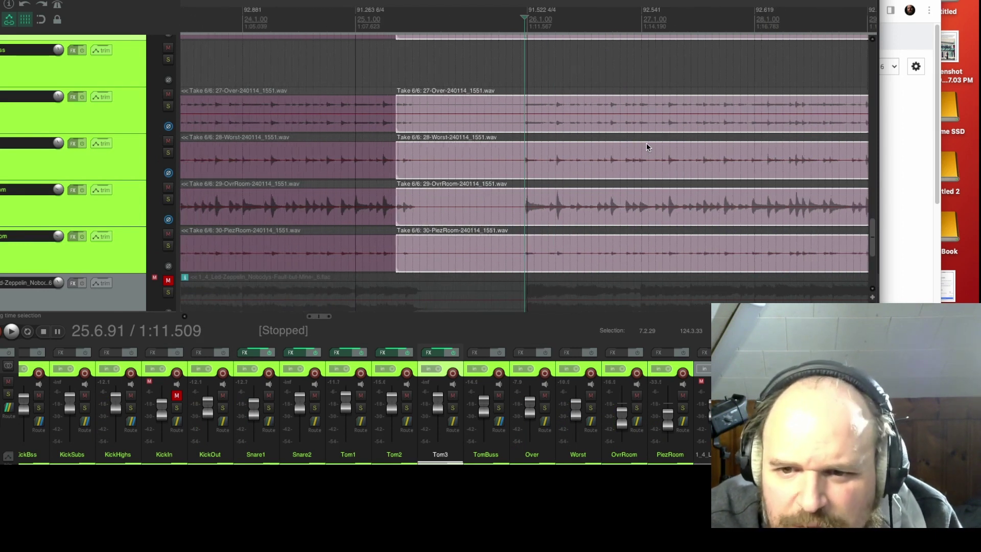
pyautogui.scroll(-1, 646, 143)
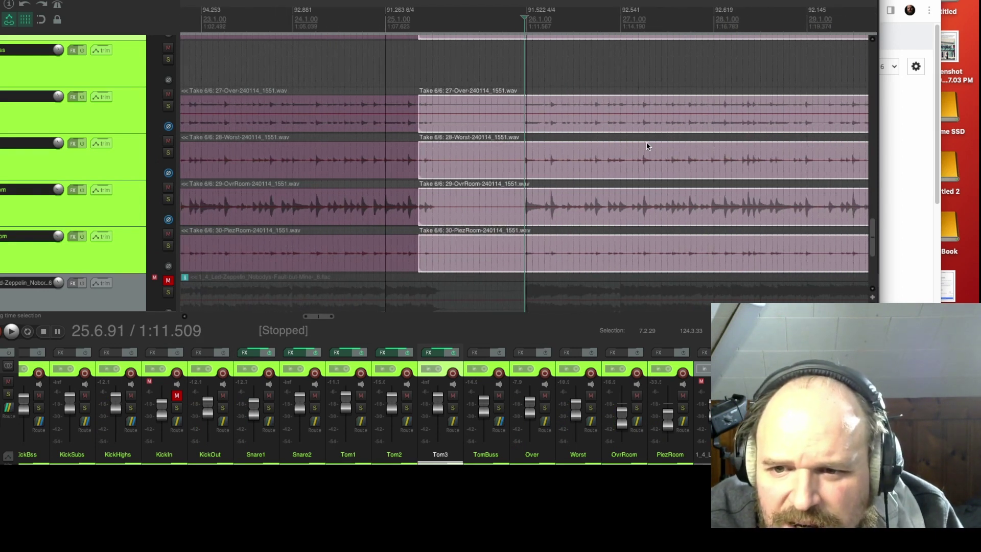
pyautogui.scroll(-1, 646, 146)
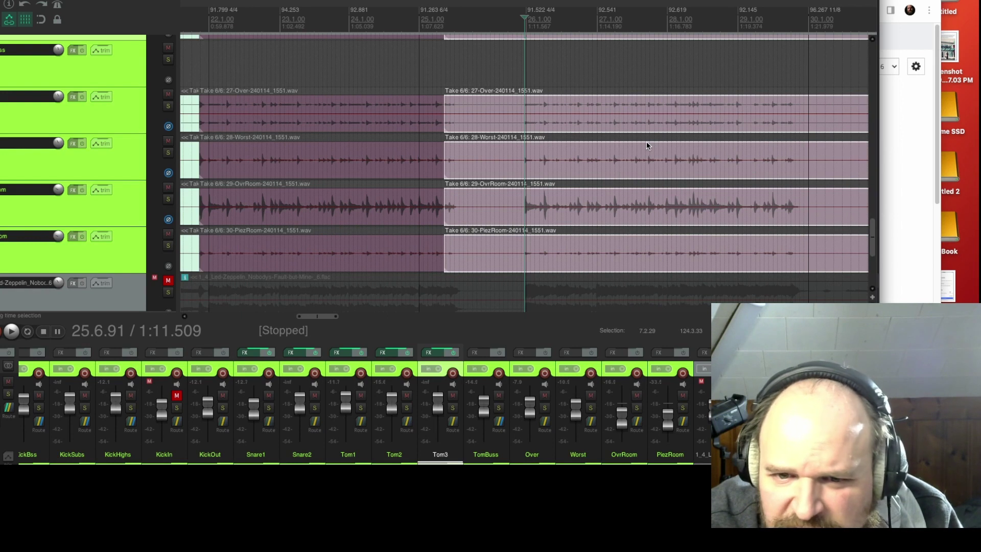
pyautogui.scroll(-1, 647, 146)
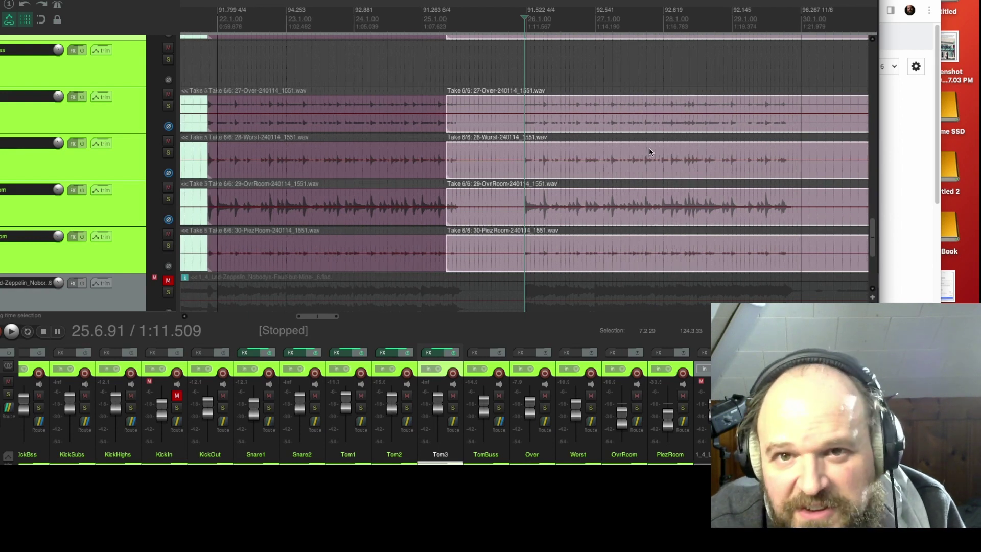
pyautogui.hscroll(-3, 649, 148)
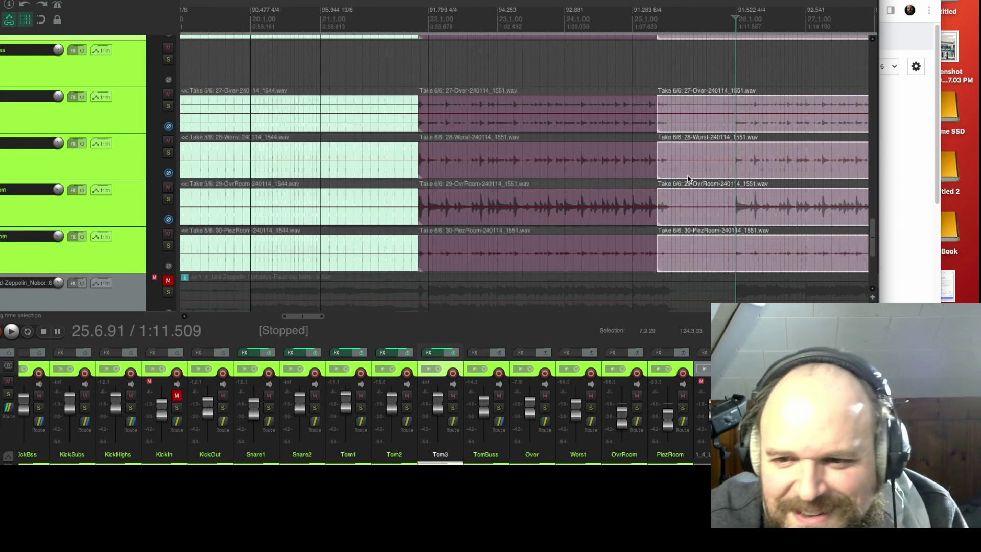
pyautogui.hscroll(3, 688, 179)
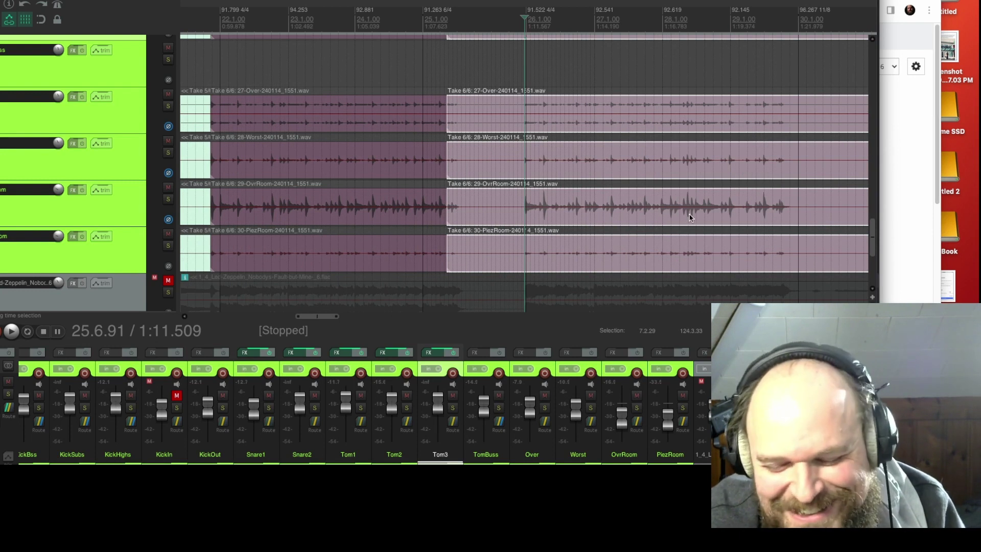
pyautogui.scroll(5, 719, 177)
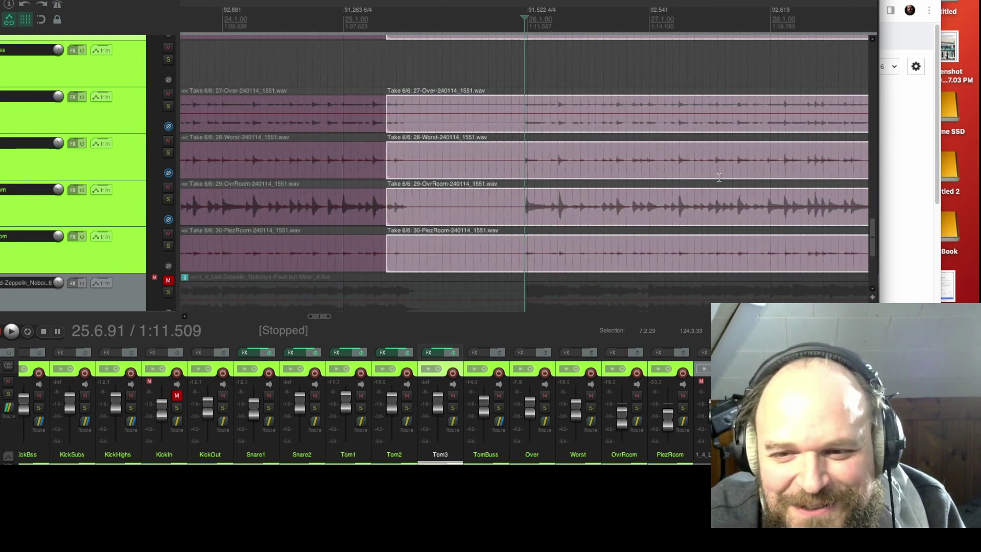
pyautogui.scroll(-1, 720, 176)
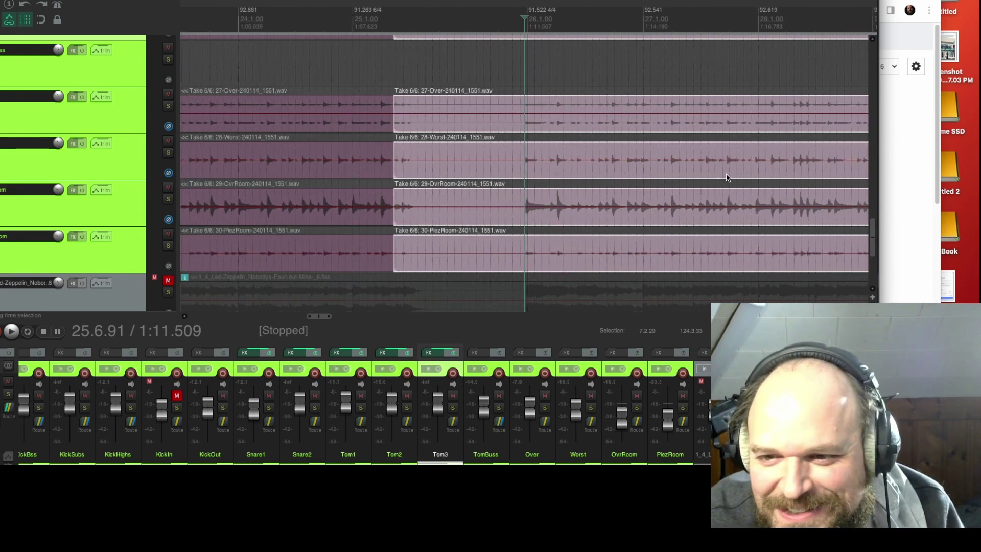
pyautogui.scroll(-6, 728, 177)
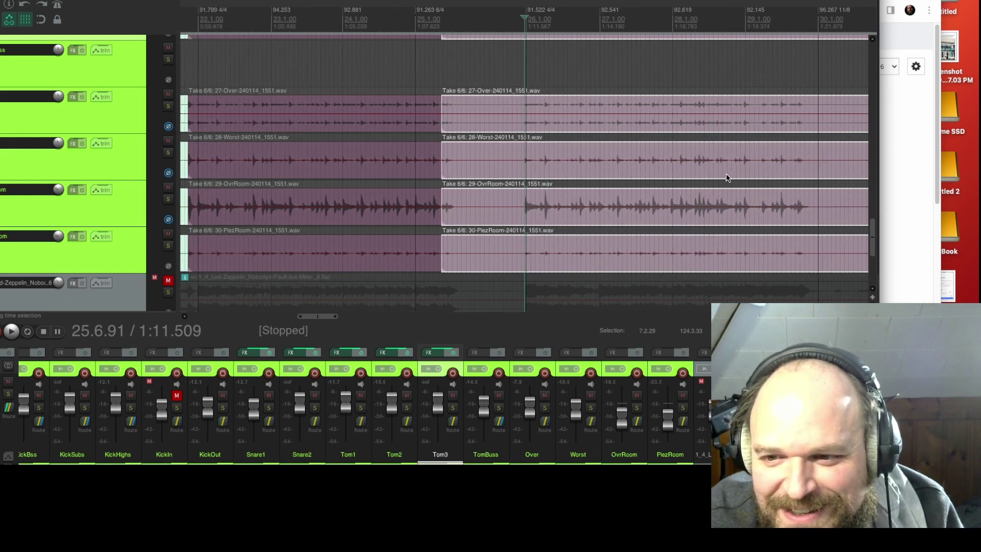
# Play the phrase starting just before bar 31 from 30.10.96 and split the drum tracks at that point
pyautogui.scroll(-1, 729, 177)
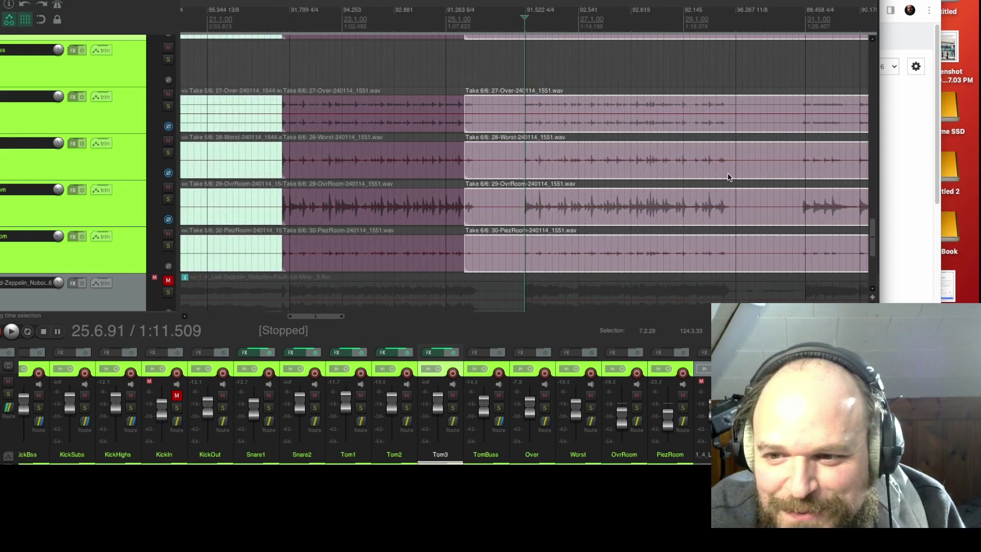
pyautogui.click(797, 18)
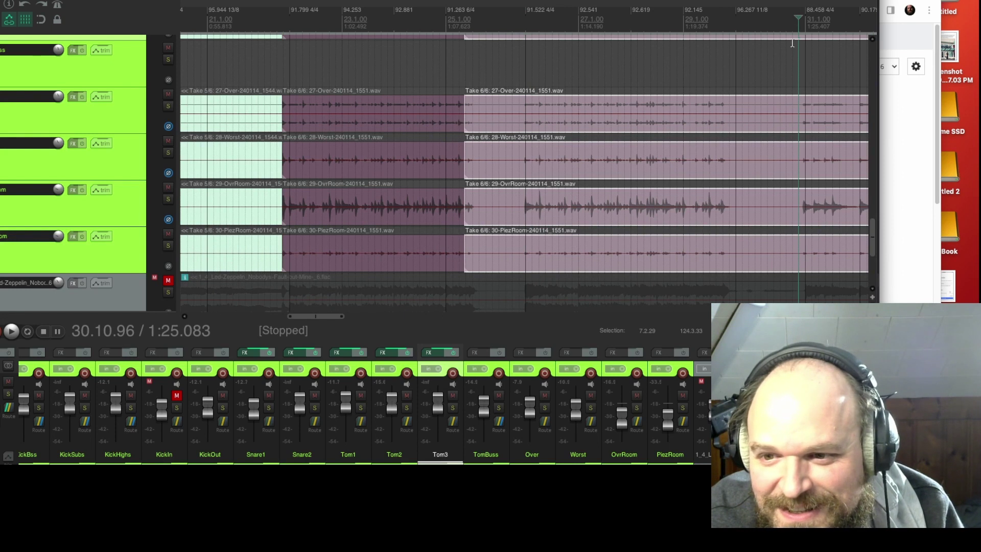
pyautogui.press('space')
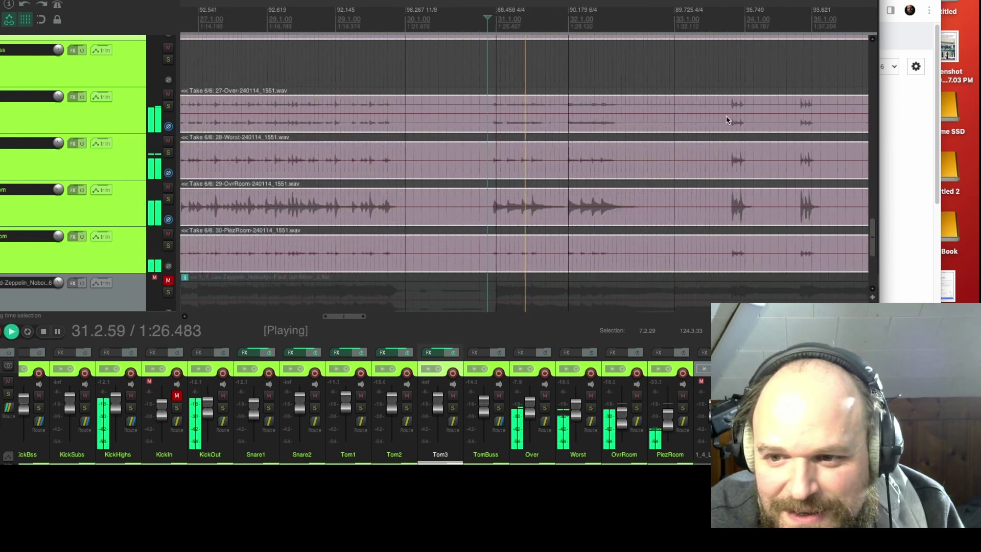
pyautogui.press('space')
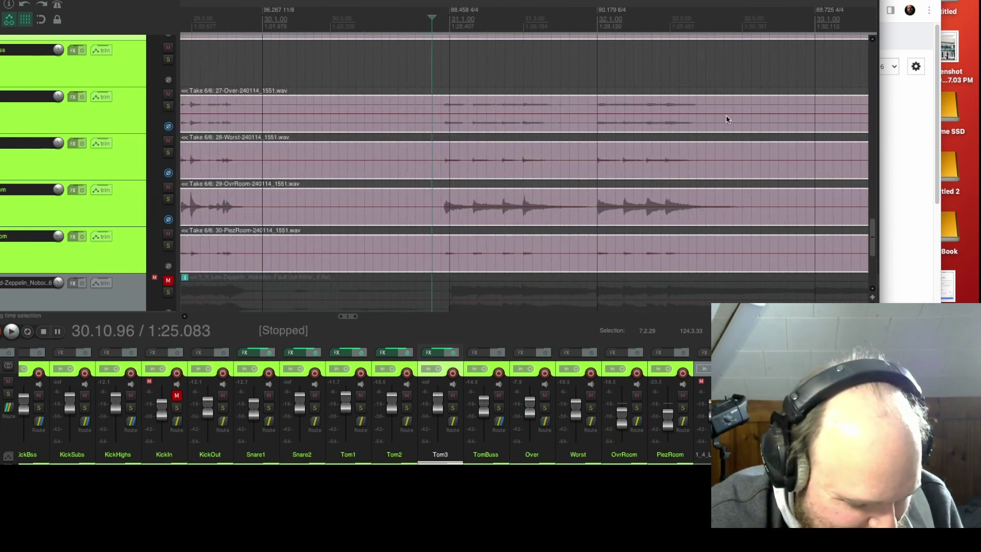
pyautogui.press('s')
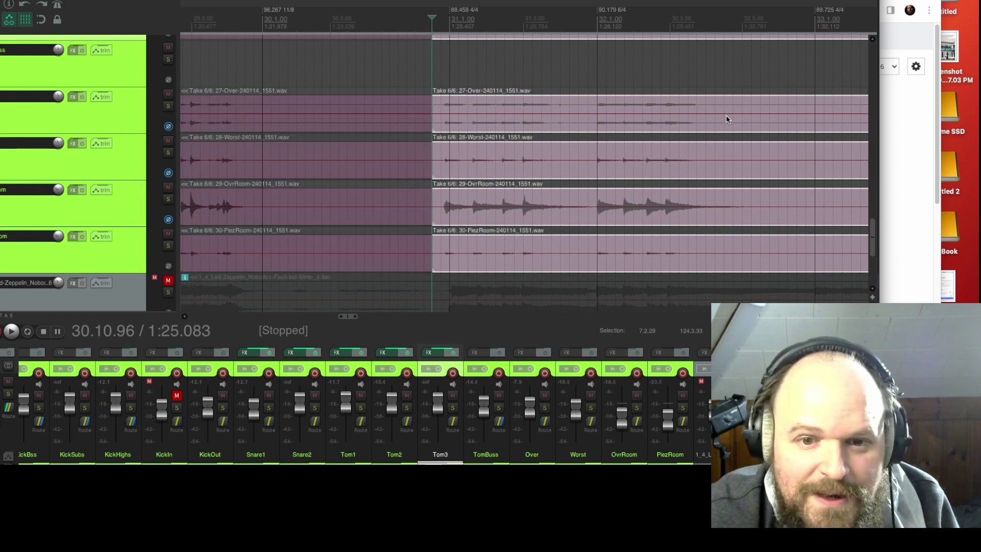
# Switch the part after the 30.10.96 split to take 5 and play its opening for comparison
pyautogui.press('t')
pyautogui.hotkey('shift', 't')
pyautogui.hotkey('shift', 't')
pyautogui.press('space')
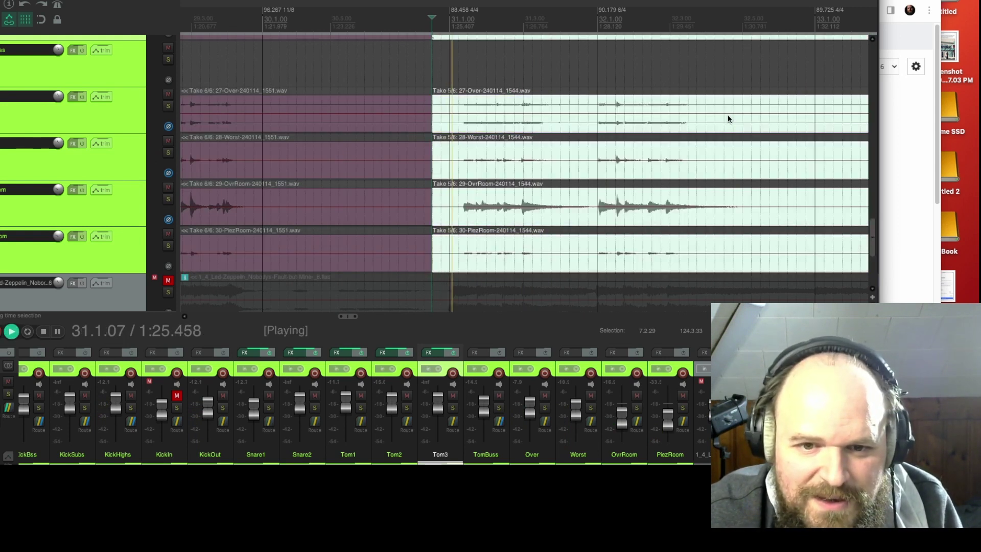
pyautogui.press('space')
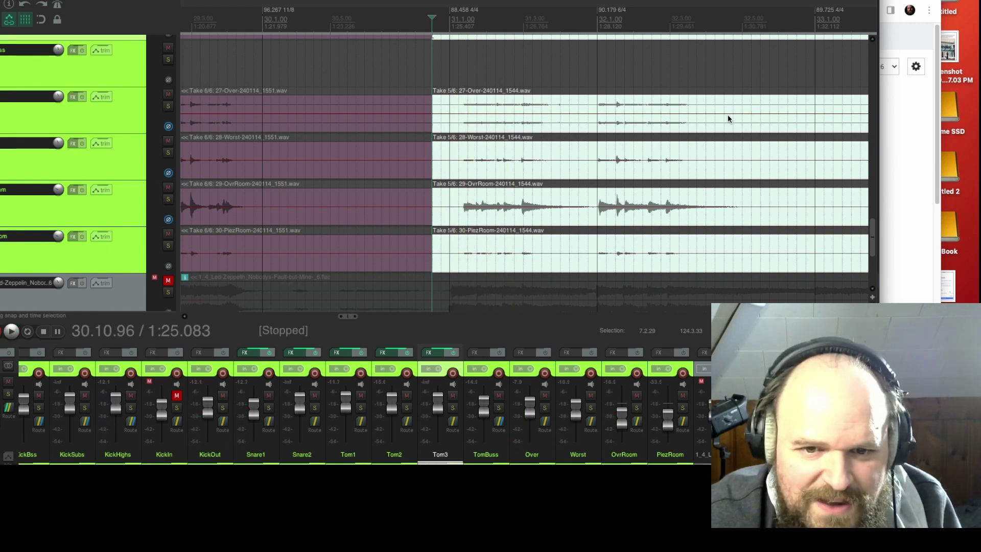
# Return the part after the 30.10.96 split to take 6 and play it through into bar 34
pyautogui.press('t')
pyautogui.hotkey('shift', 't')
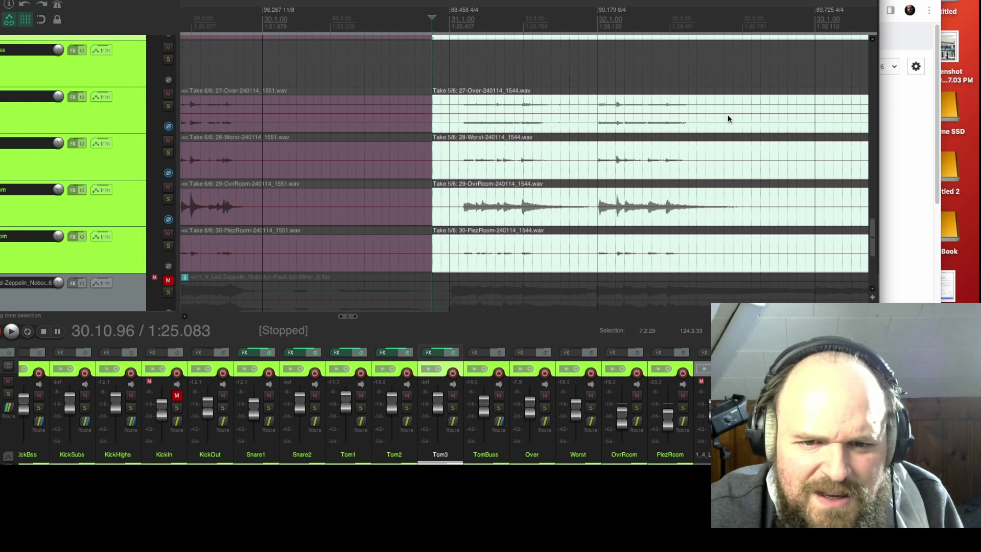
pyautogui.press('t')
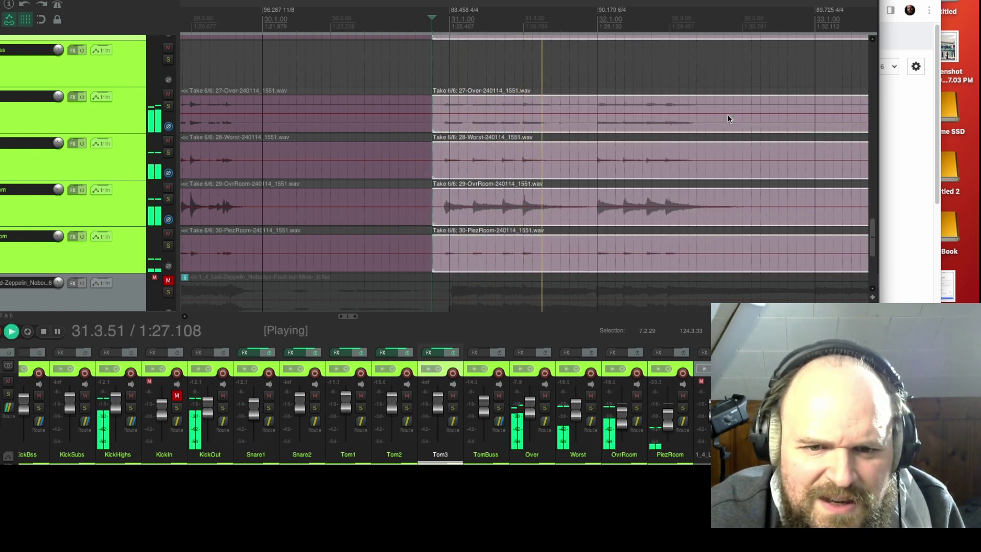
pyautogui.press('space')
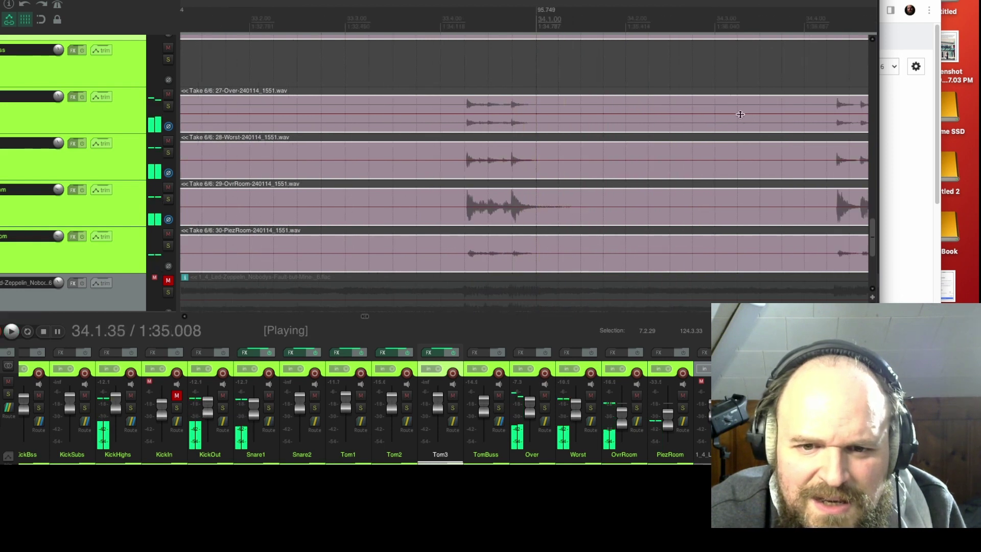
pyautogui.press('space')
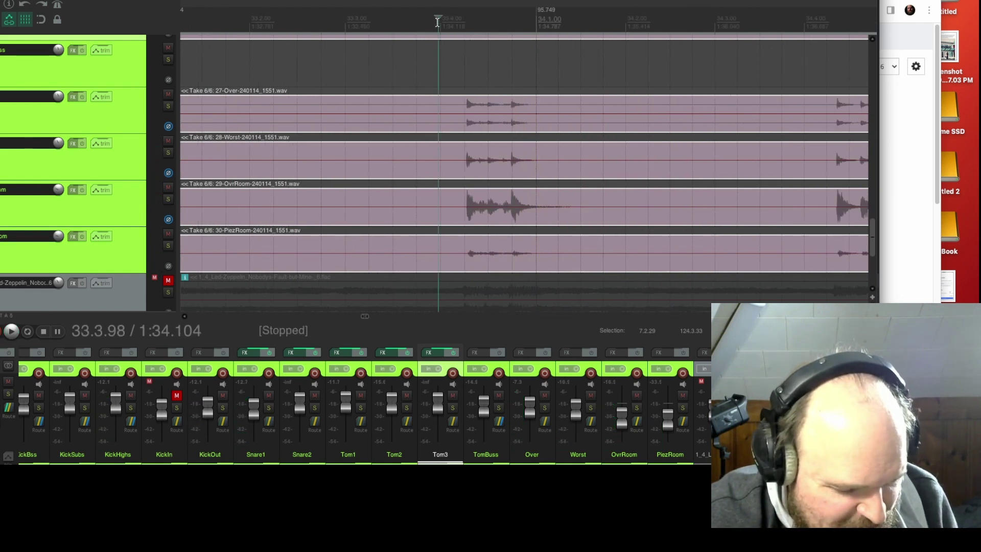
# Split the drum tracks at 33.3.98, then switch the following part to take 5 and play it into bar 35
pyautogui.press('s')
pyautogui.press('t')
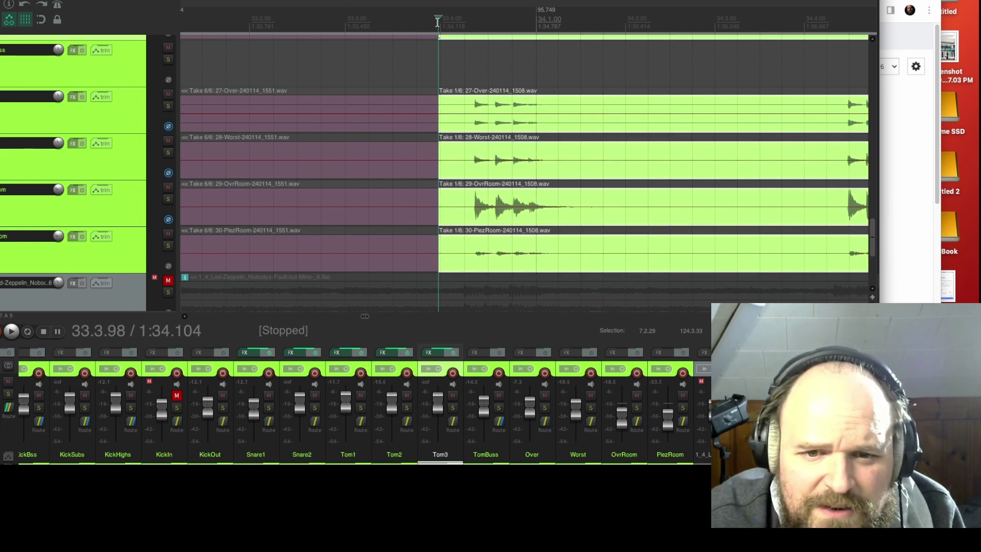
pyautogui.hotkey('shift', 't')
pyautogui.hotkey('shift', 't')
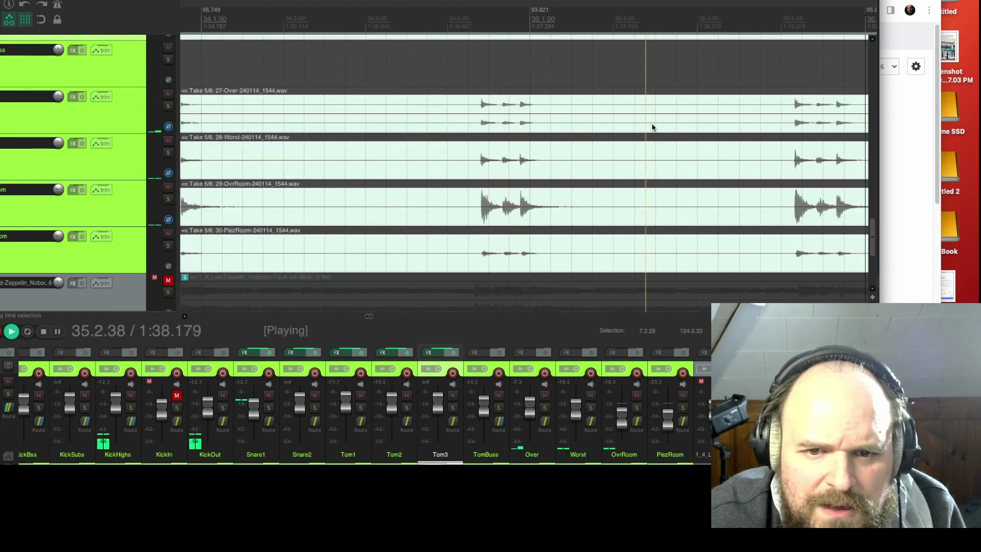
pyautogui.press('space')
# Switch the part after the 33.3.98 split to take 4 and play its opening hits from the split
pyautogui.scroll(1, 486, 106)
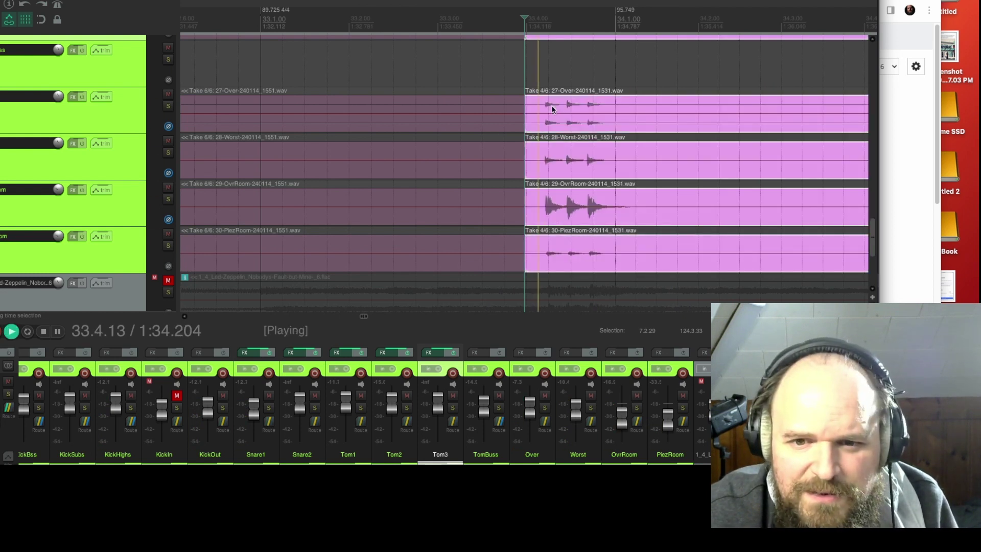
pyautogui.press('space')
pyautogui.press('space')
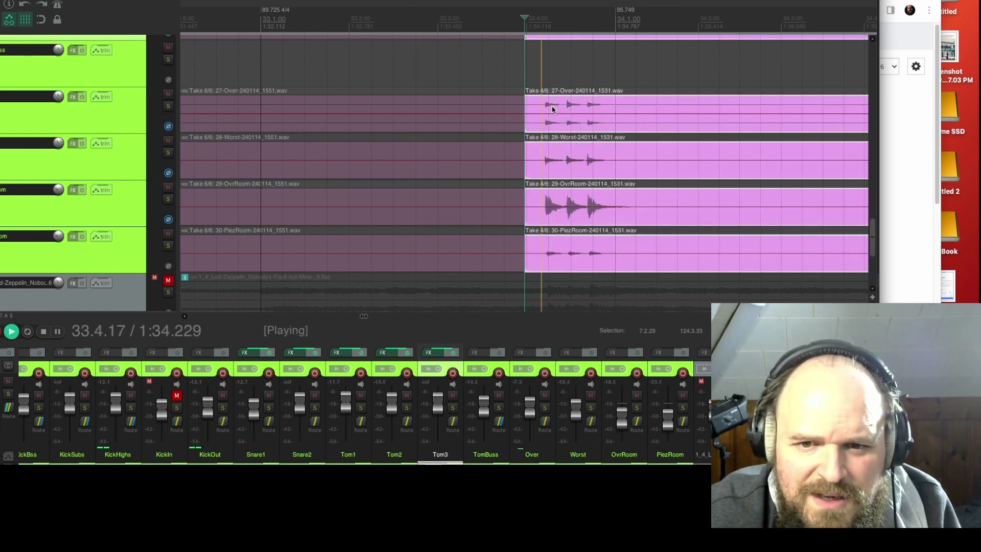
pyautogui.press('space')
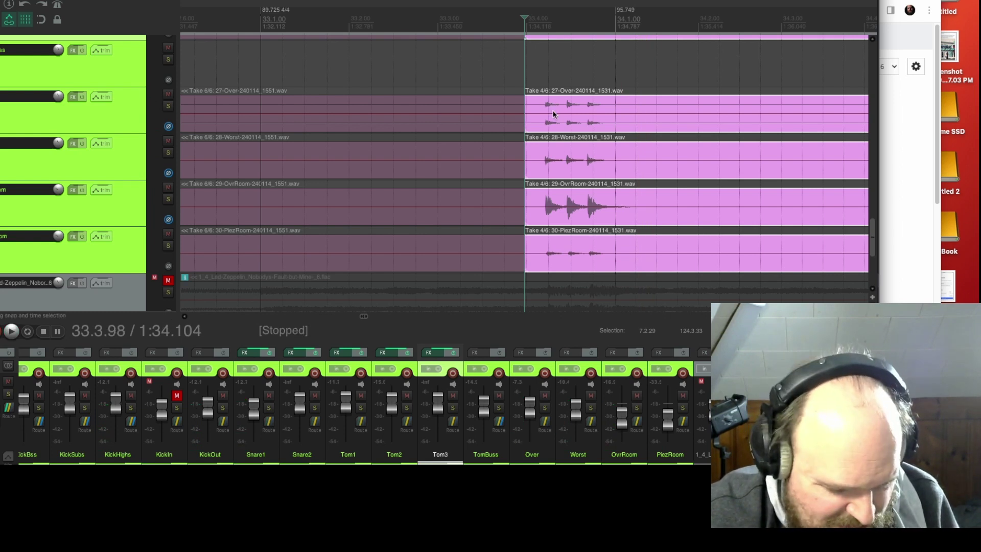
# Cycle the part after the 33.3.98 split through the remaining takes to take 6 and play its opening
pyautogui.hotkey('shift', 't')
pyautogui.hotkey('shift', 't')
pyautogui.hotkey('shift', 't')
pyautogui.hotkey('shift', 't')
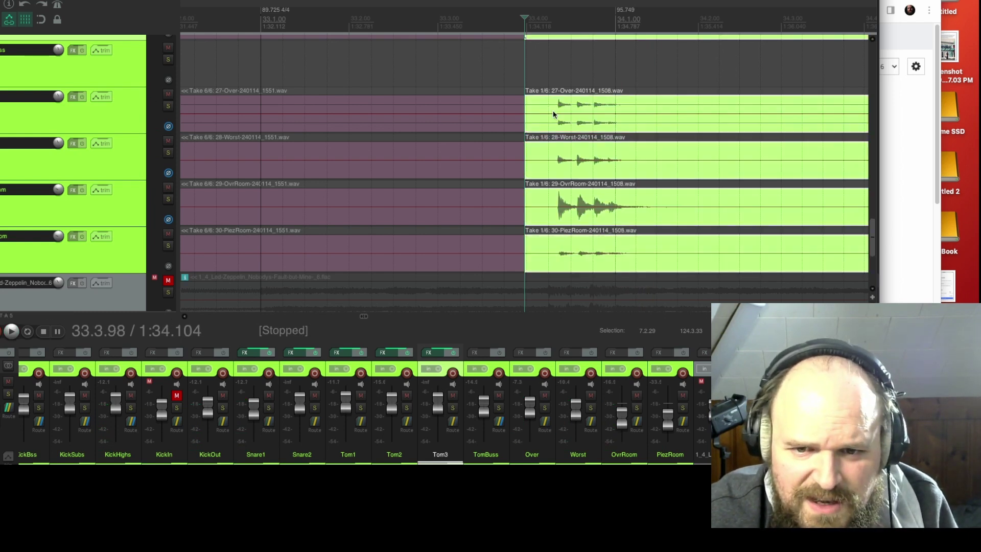
pyautogui.hotkey('shift', 't')
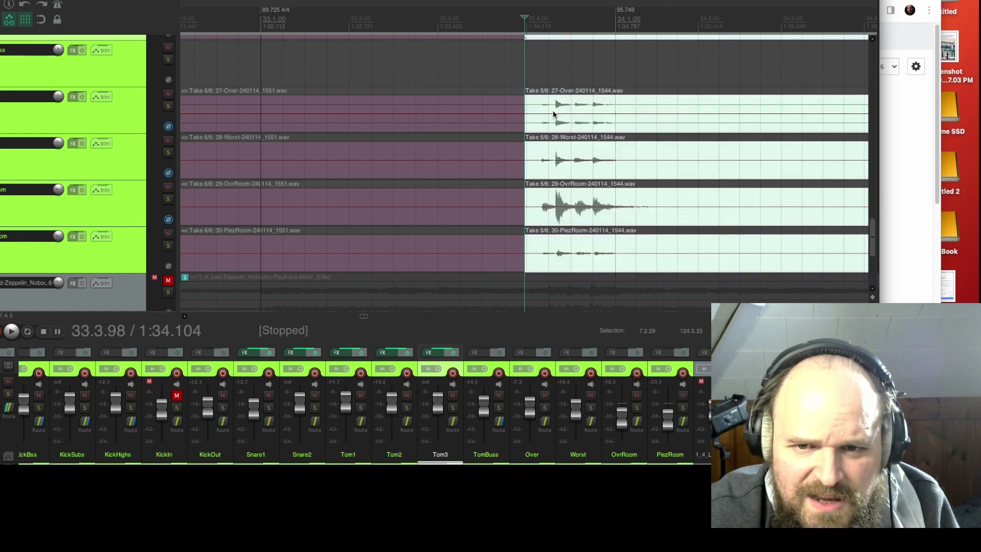
pyautogui.press('t')
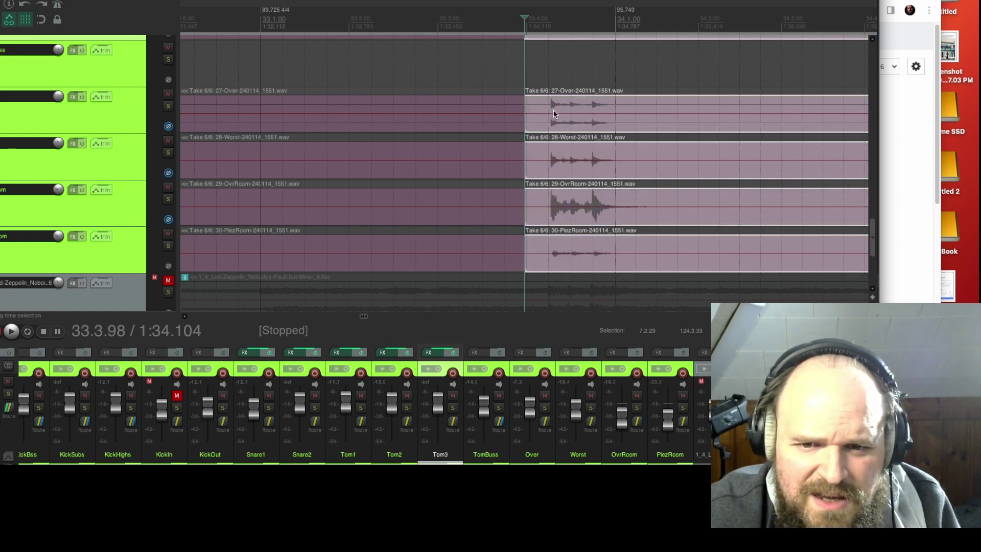
pyautogui.press('space')
pyautogui.press('space')
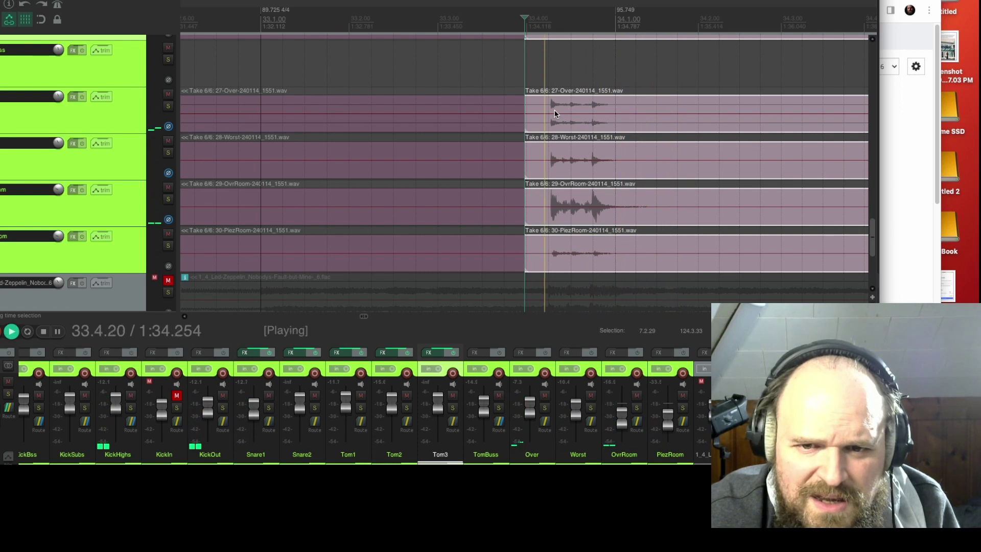
pyautogui.press('space')
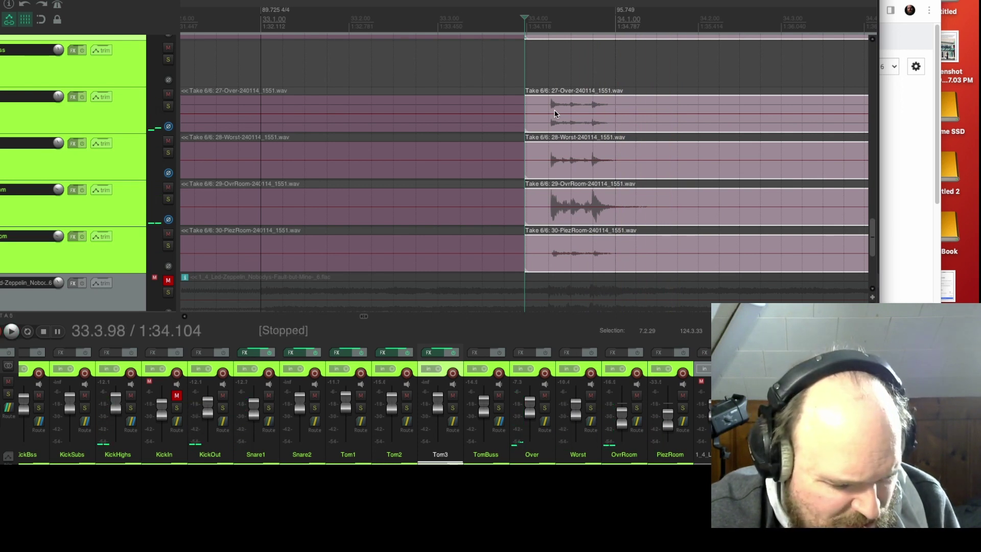
# Switch the part after the 33.3.98 split to take 5 and play it through into bar 36
pyautogui.press('t')
pyautogui.press('space')
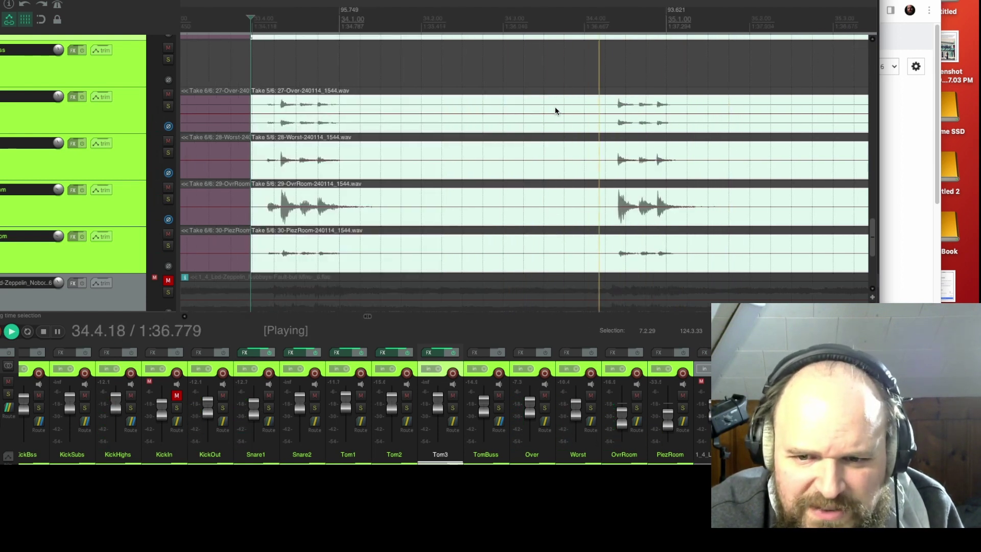
pyautogui.press('space')
pyautogui.click(599, 20)
pyautogui.press('space')
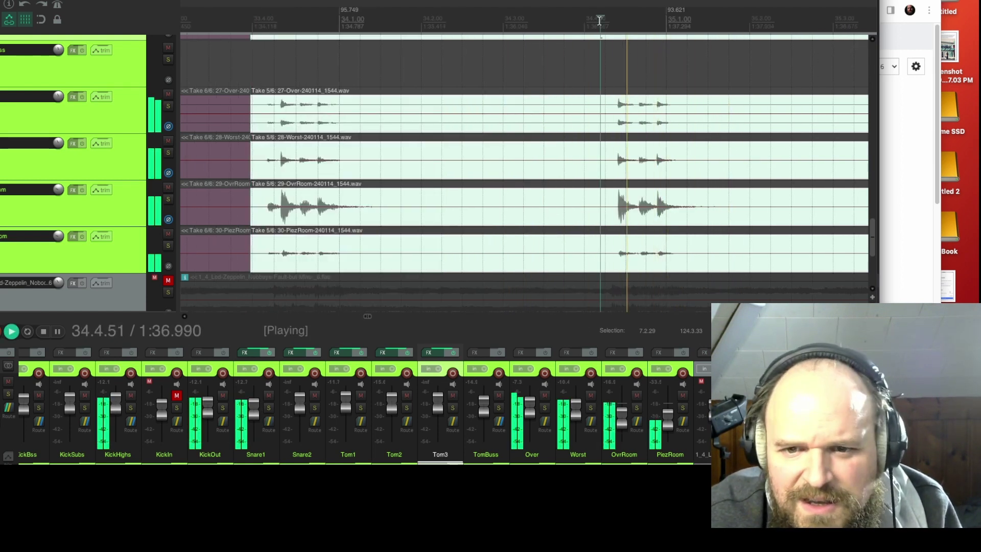
pyautogui.scroll(-1, 599, 21)
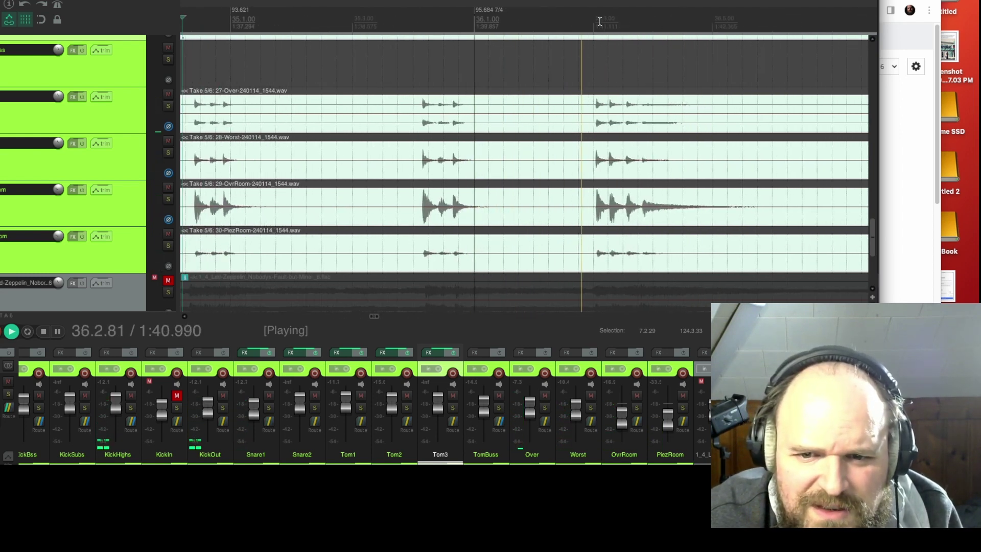
pyautogui.press('space')
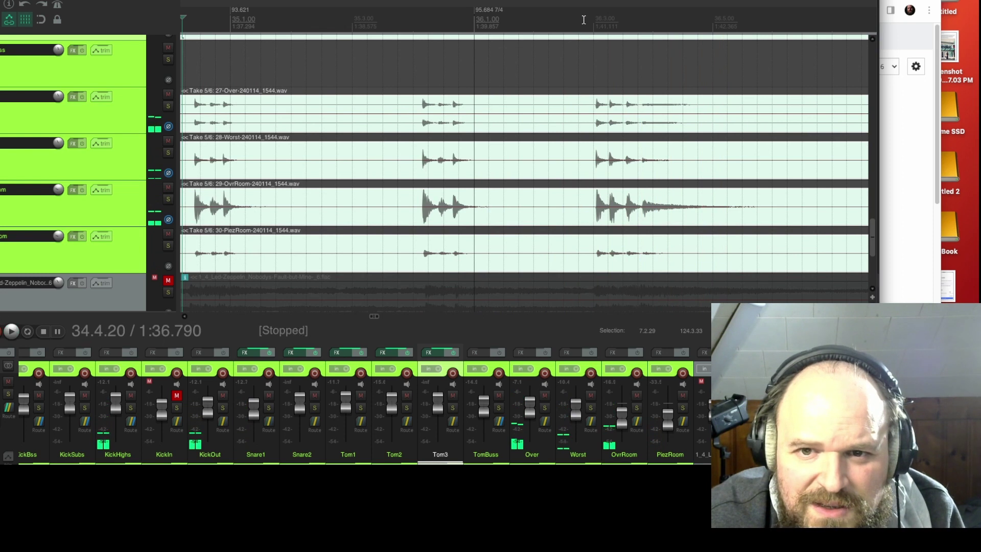
# Split the drum tracks at 36.2.86, switch the following part to take 6 and play it into bar 40
pyautogui.click(585, 20)
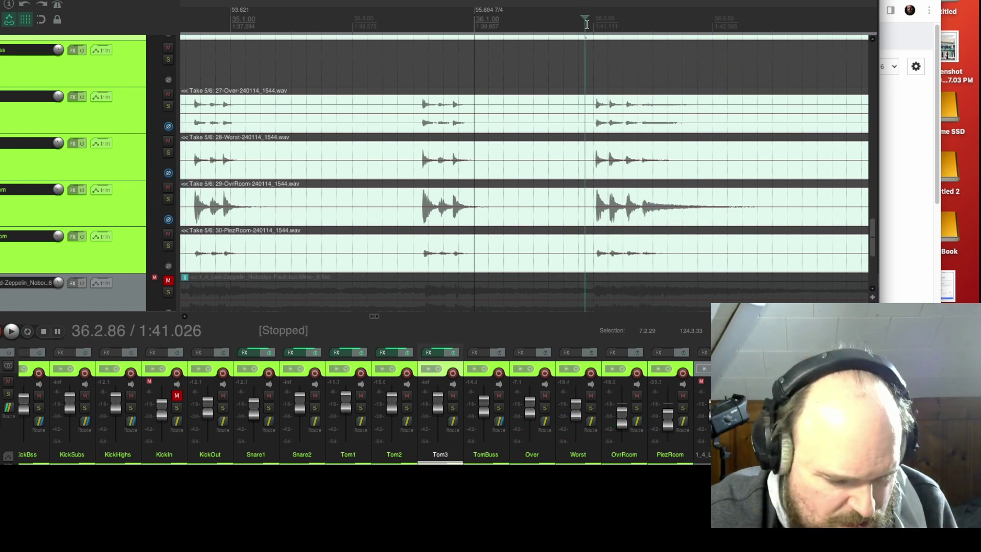
pyautogui.press('s')
pyautogui.press('t')
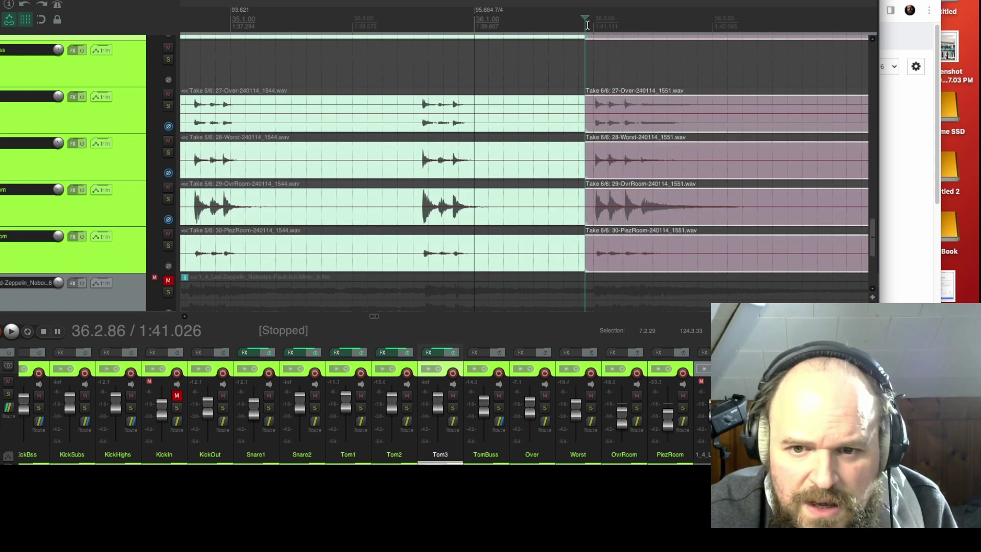
pyautogui.press('space')
pyautogui.press('space')
pyautogui.click(471, 22)
pyautogui.press('space')
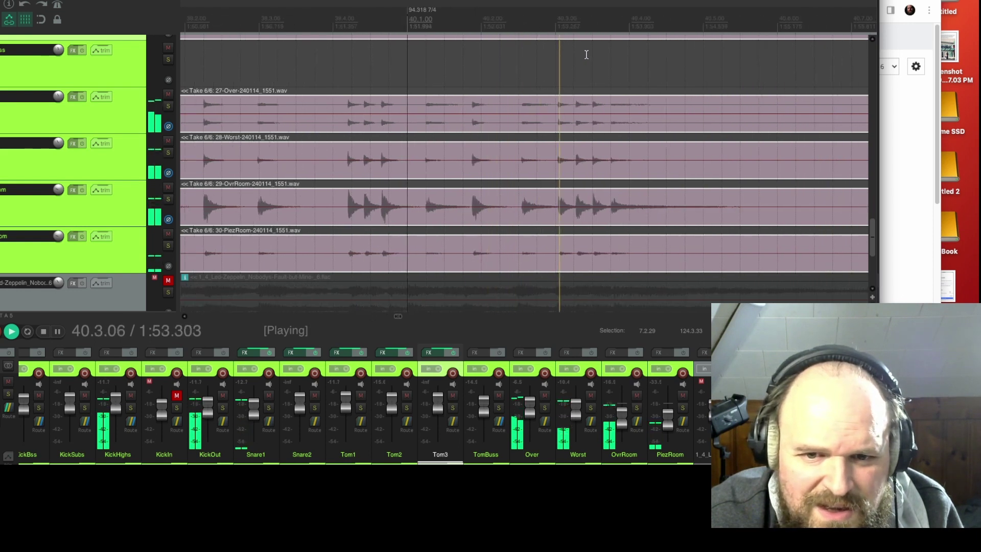
pyautogui.press('space')
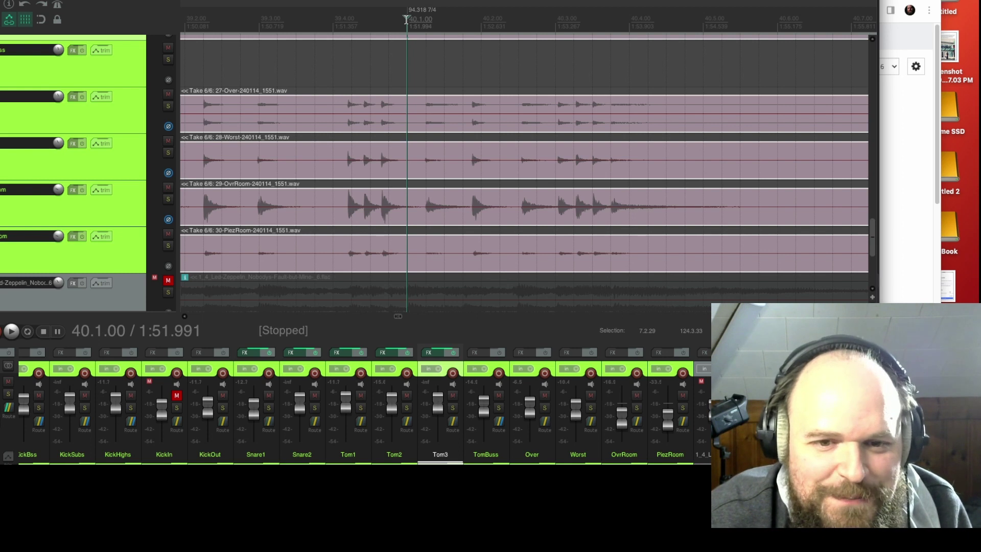
# Split the drum tracks at 40.1.00, switch the following part to take 5 and play its opening
pyautogui.press('s')
pyautogui.hotkey('shift', 't')
pyautogui.press('space')
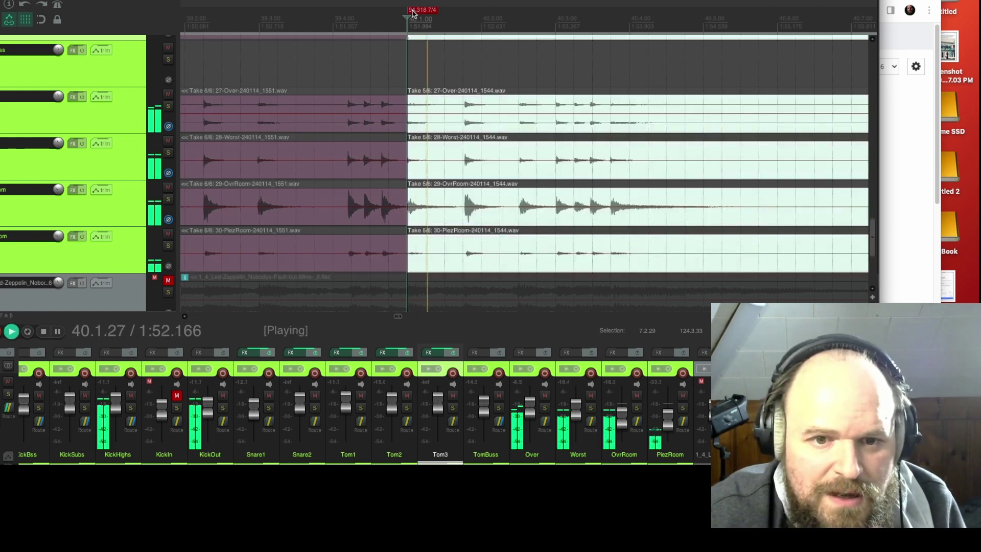
pyautogui.press('space')
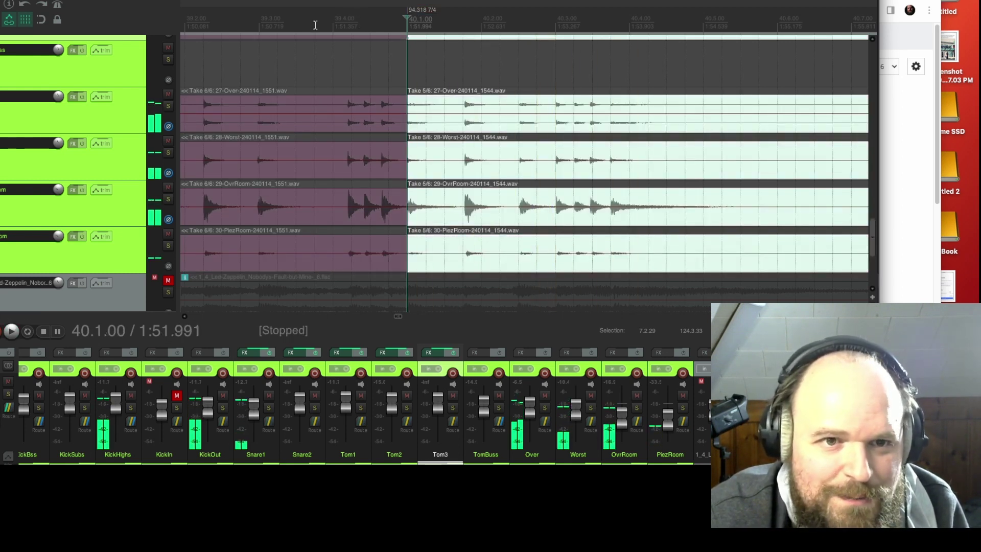
# Play from 37.3.85 across the 40.1.00 split to audition the transition from take 6 to take 5
pyautogui.scroll(-2, 387, 21)
pyautogui.scroll(-3, 387, 21)
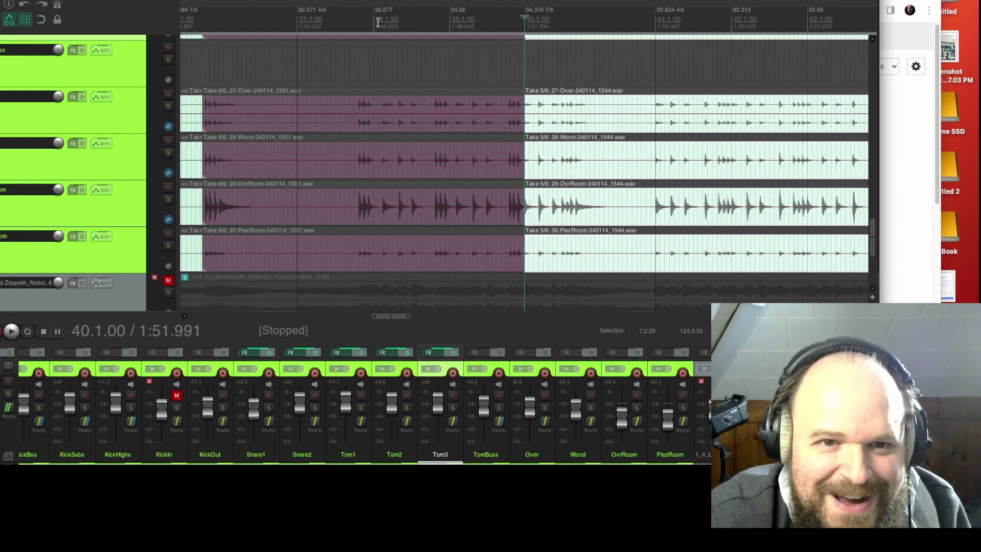
pyautogui.click(350, 22)
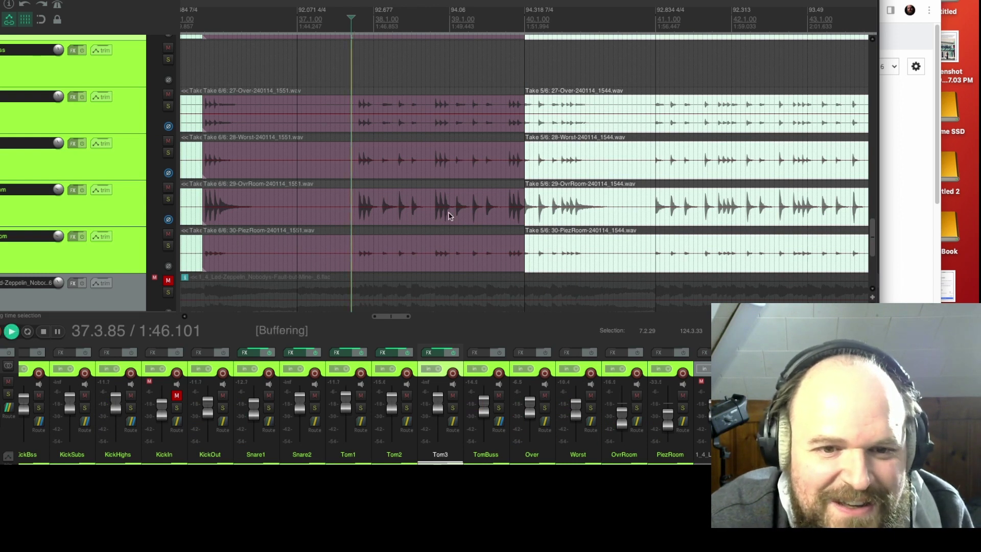
pyautogui.press('space')
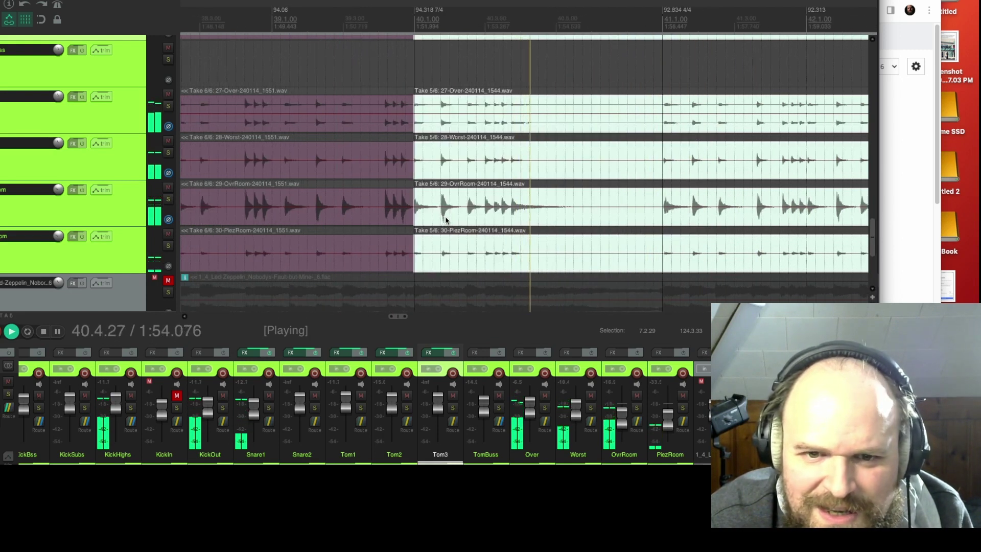
pyautogui.press('space')
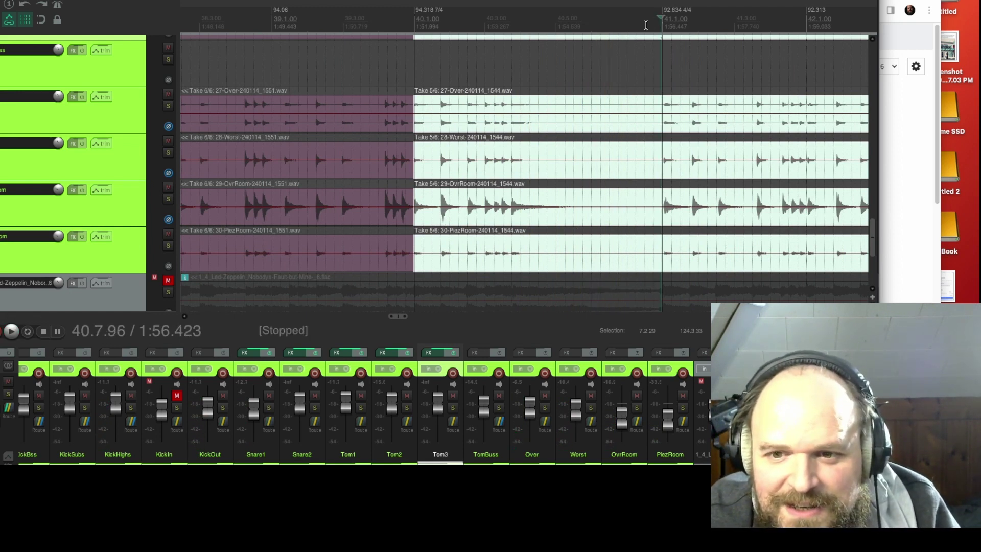
# Play take 5 from 40.7.96 through into bar 44 to judge the phrase starting at bar 41
pyautogui.scroll(-3, 475, 83)
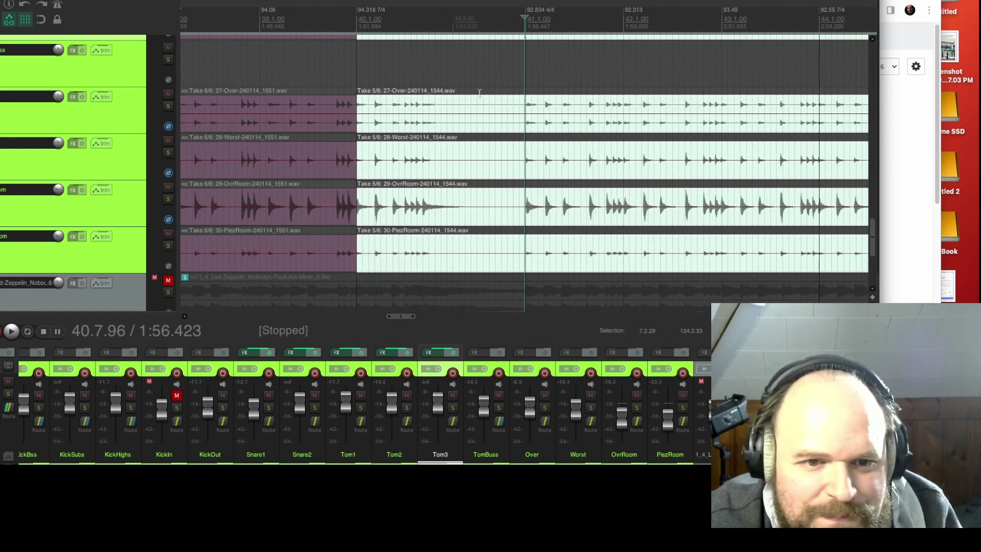
pyautogui.scroll(2, 480, 93)
pyautogui.press('space')
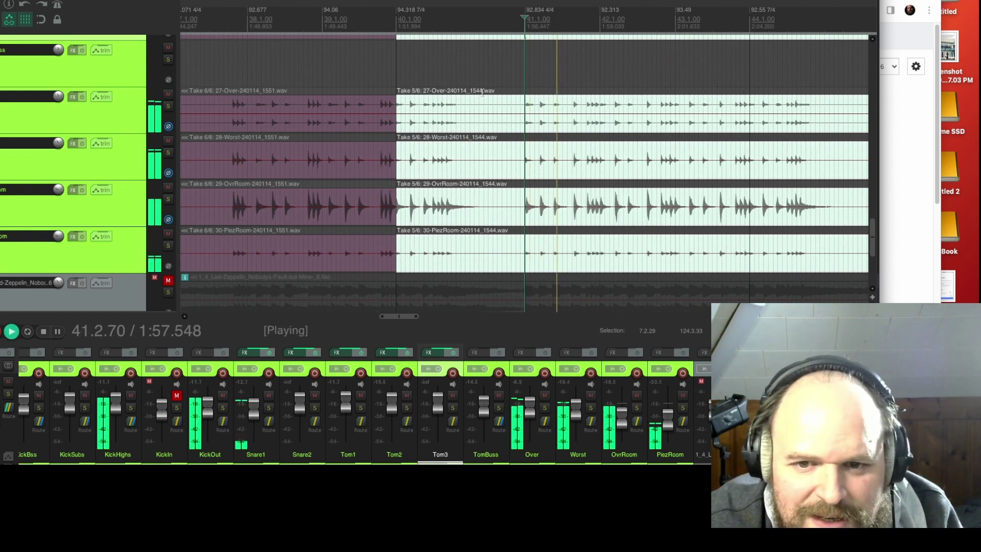
pyautogui.scroll(3, 467, 145)
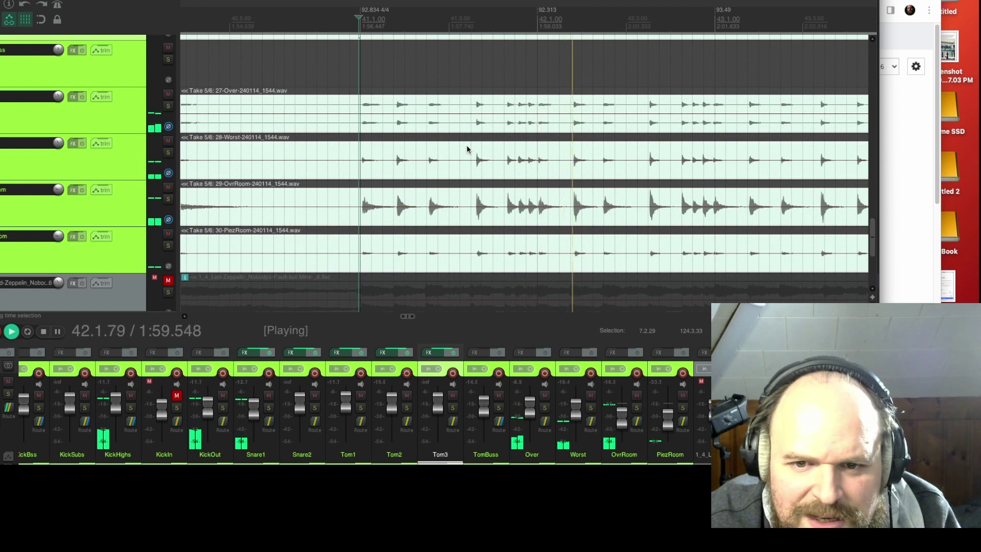
pyautogui.scroll(-2, 467, 145)
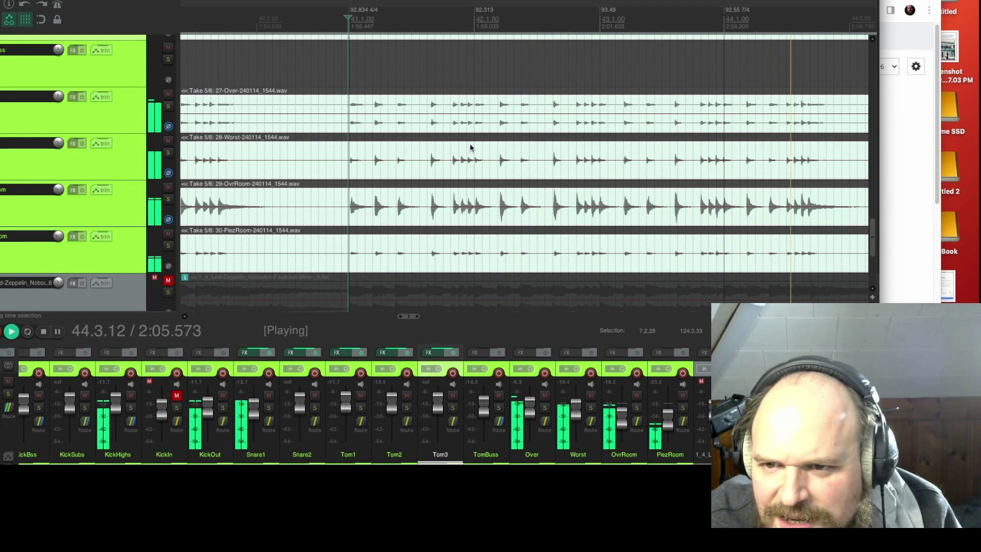
pyautogui.press('space')
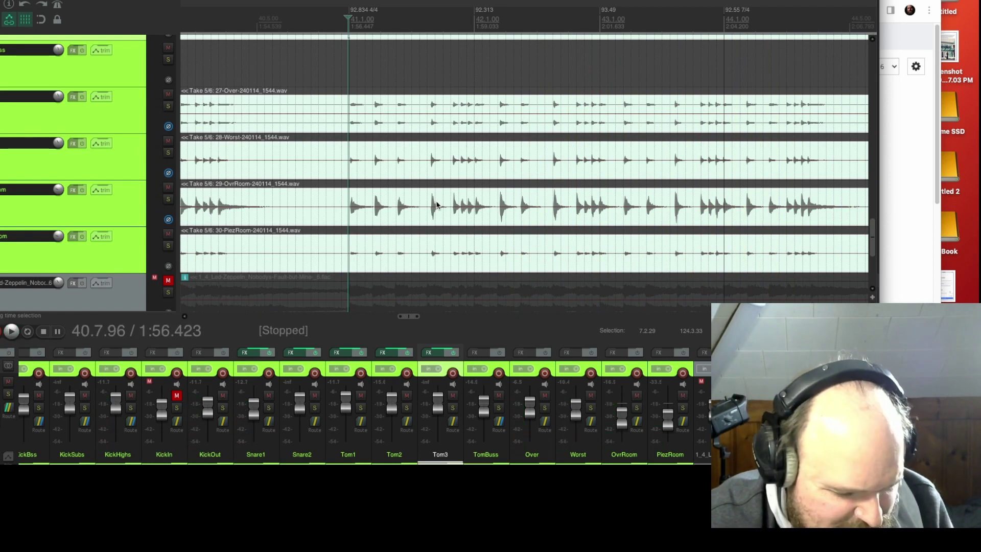
# Split the drum tracks at 40.7.96, switch the following part to take 6 and play it into bar 44
pyautogui.press('s')
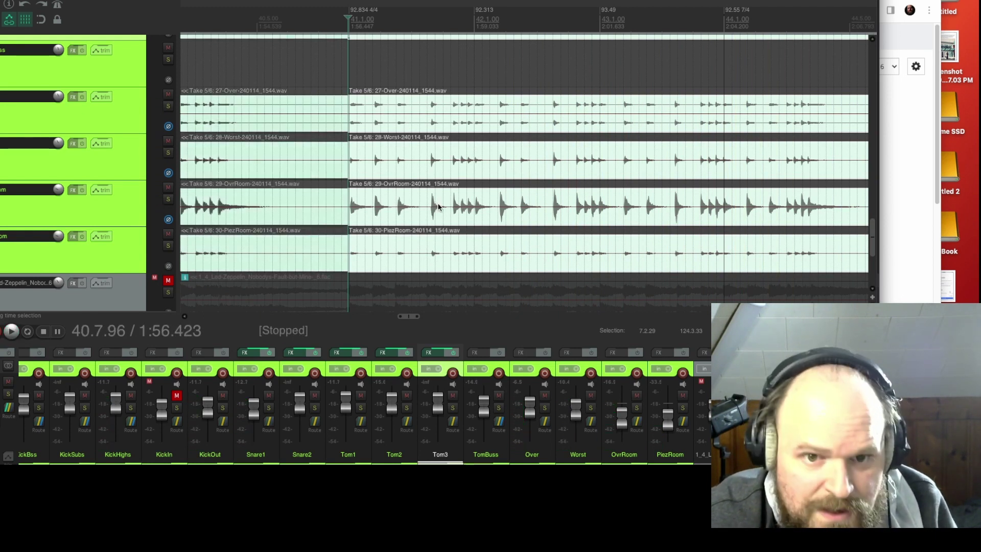
pyautogui.press('t')
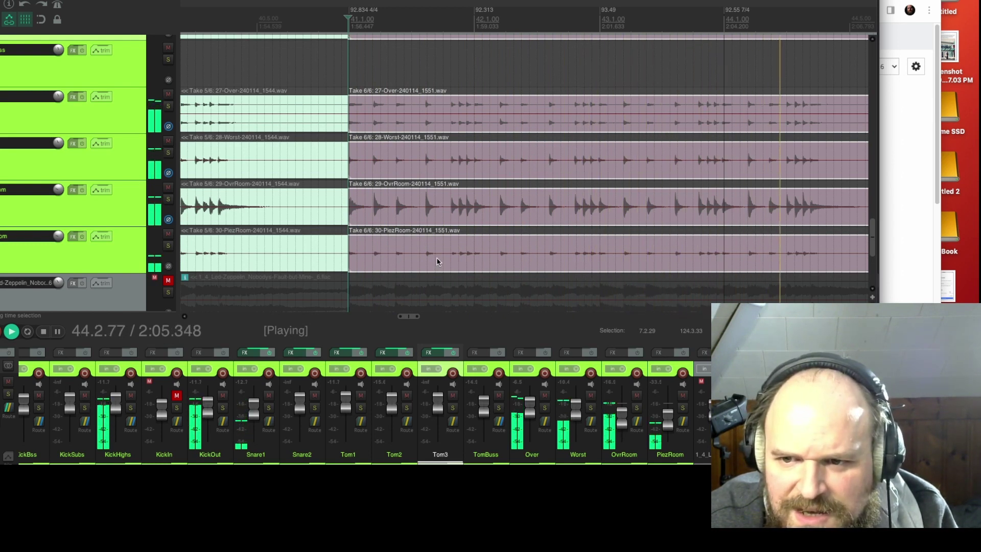
pyautogui.press('space')
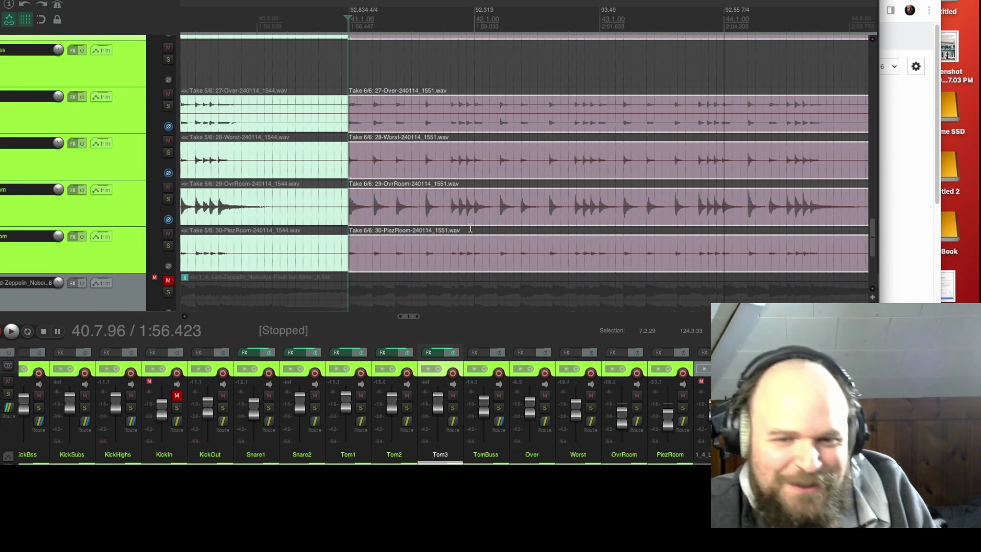
# Play the part after the 40.7.96 split on take 5, then flip between takes 5 and 6 for comparison, ending on take 6
pyautogui.hotkey('shift', 't')
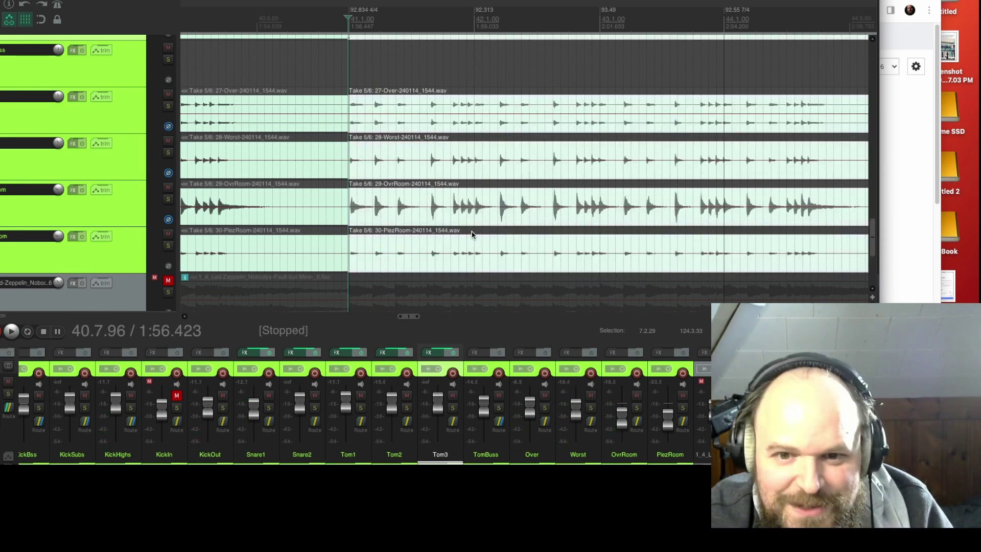
pyautogui.press('space')
pyautogui.press('space')
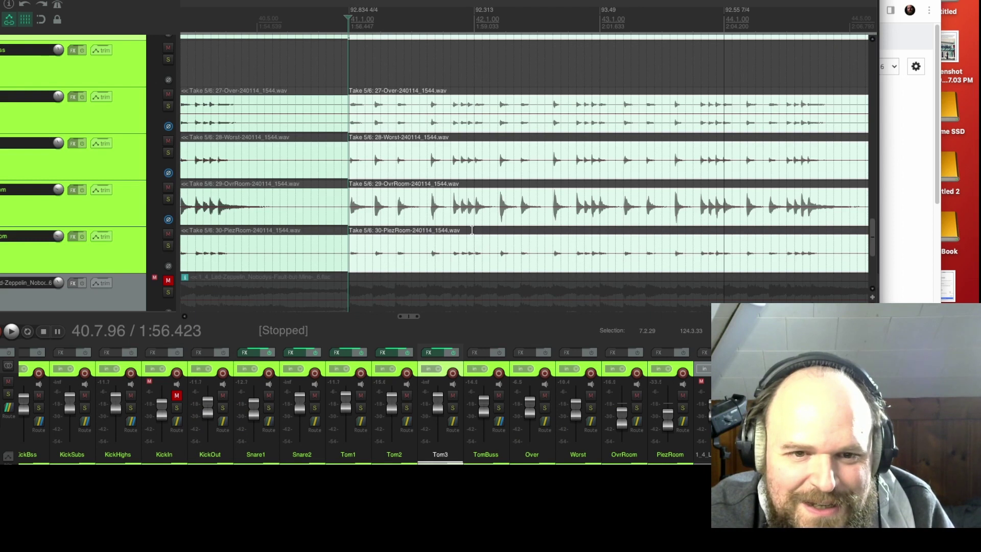
pyautogui.press('t')
pyautogui.hotkey('shift', 't')
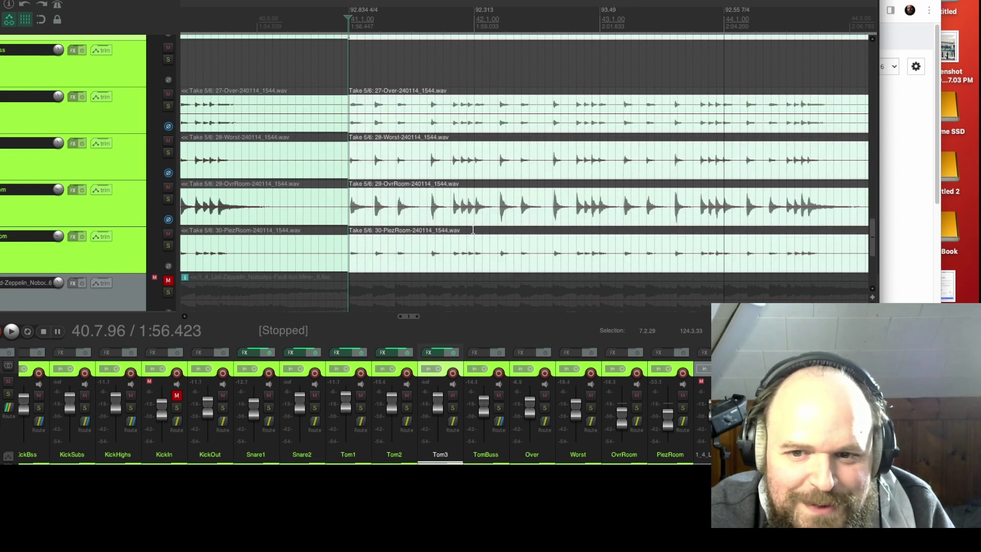
pyautogui.press('t')
pyautogui.hotkey('shift', 't')
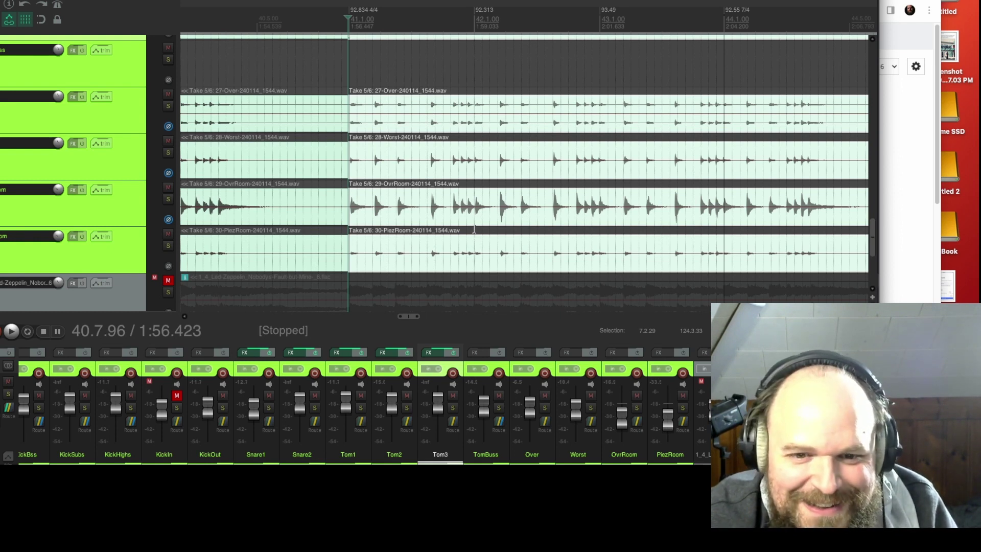
pyautogui.press('t')
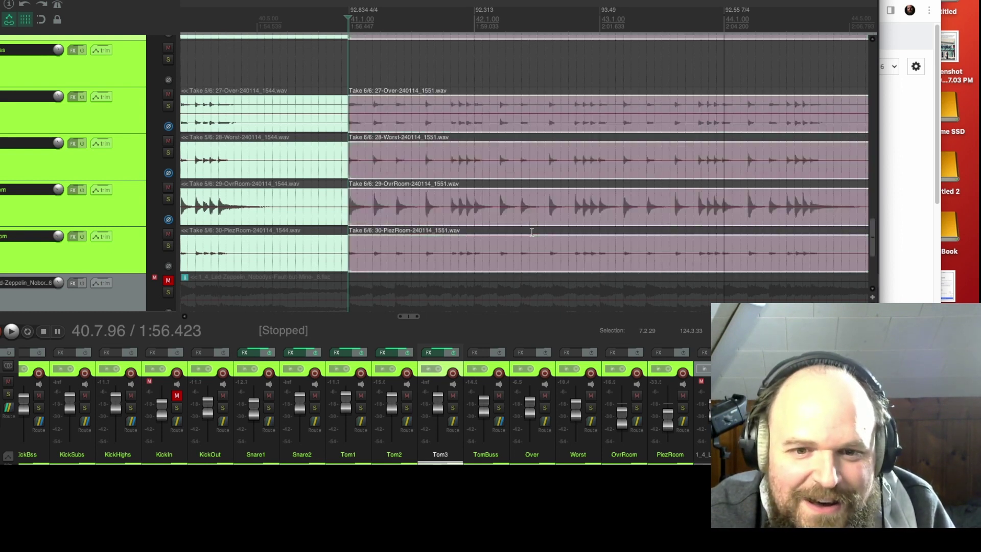
# Move the boundary between takes 5 and 6 slightly earlier than 40.7.96 on the drum tracks and play into bar 48
pyautogui.moveTo(347, 211); pyautogui.dragTo(344, 214)
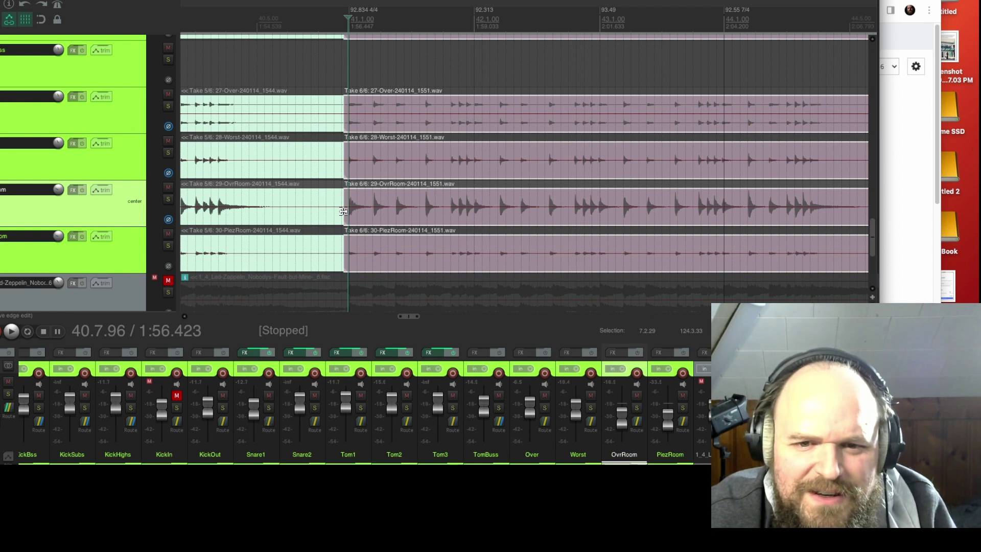
pyautogui.press('space')
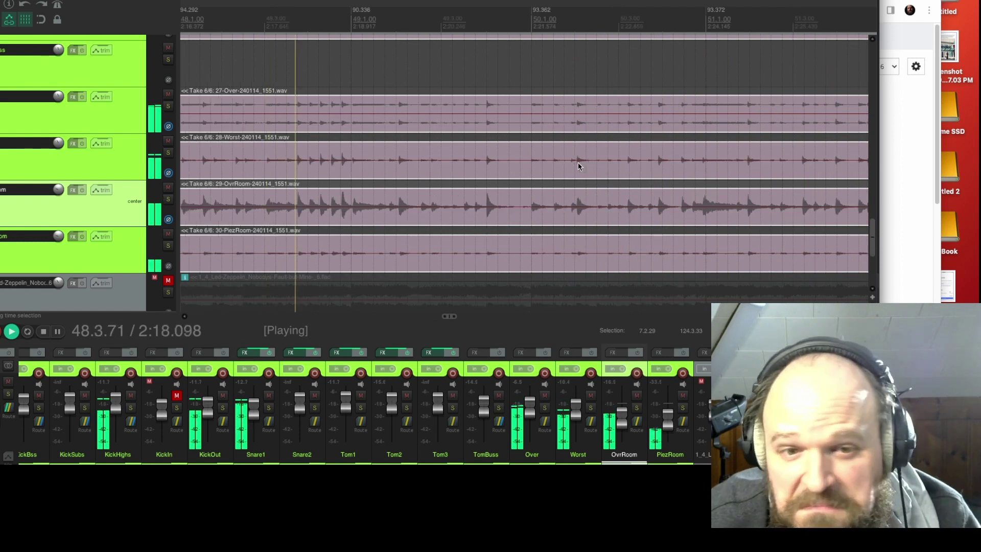
pyautogui.press('space')
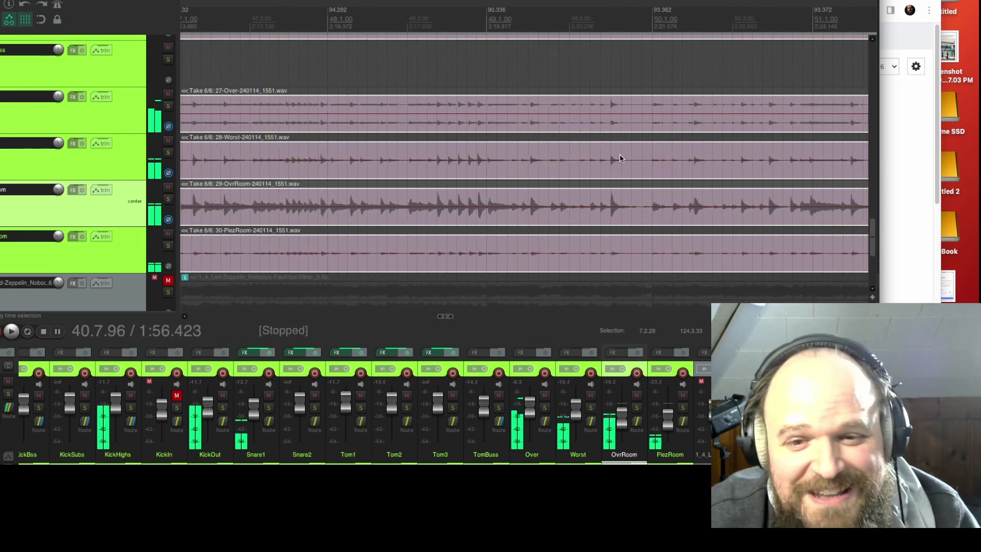
# Play take 6 from 44.7.84, just ahead of bar 45, through past bar 48
pyautogui.scroll(-8, 625, 160)
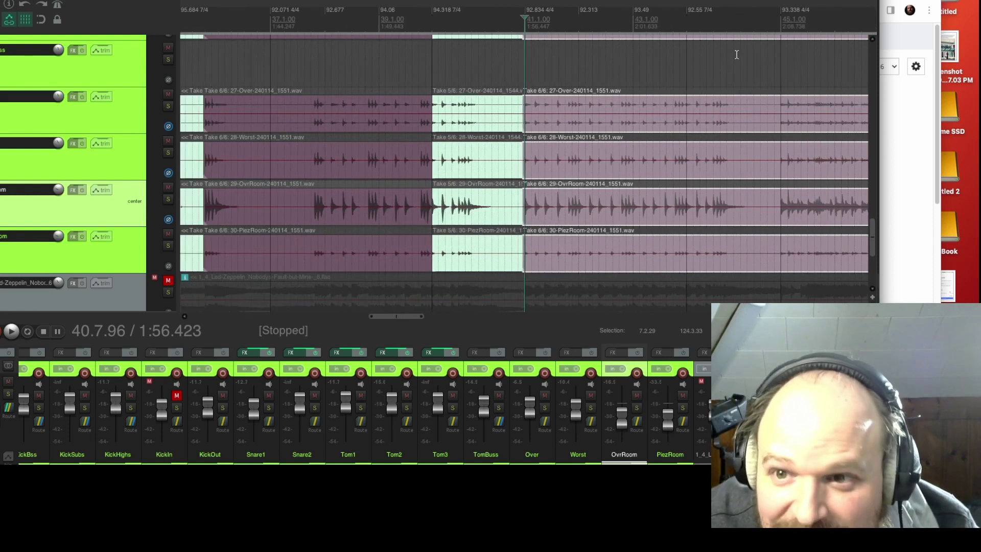
pyautogui.click(775, 23)
pyautogui.scroll(12, 739, 105)
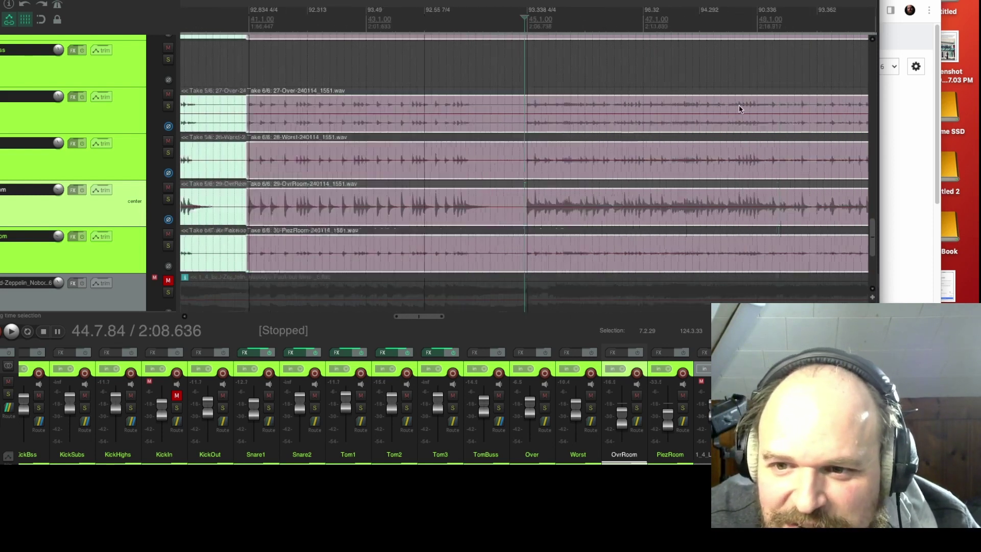
pyautogui.scroll(-5, 739, 105)
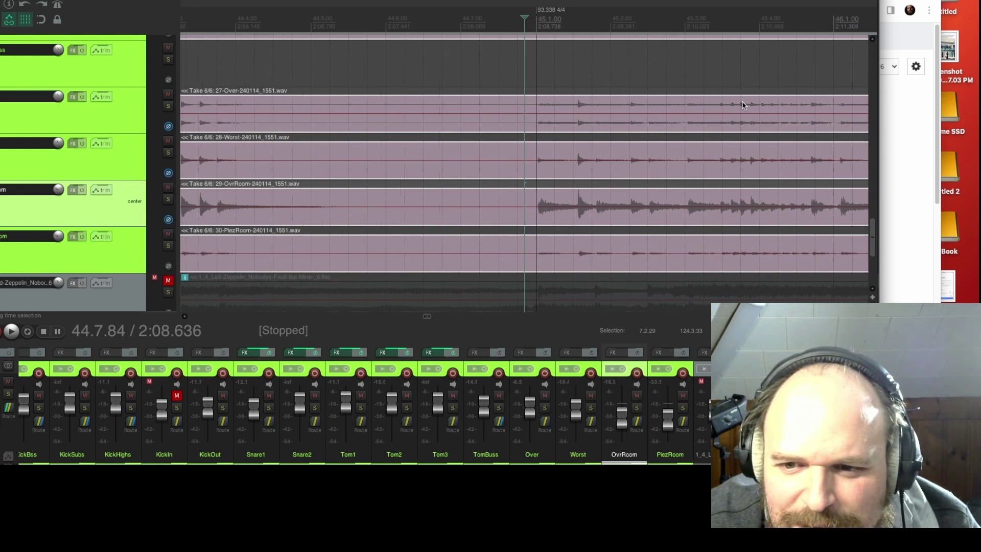
pyautogui.scroll(-2, 746, 103)
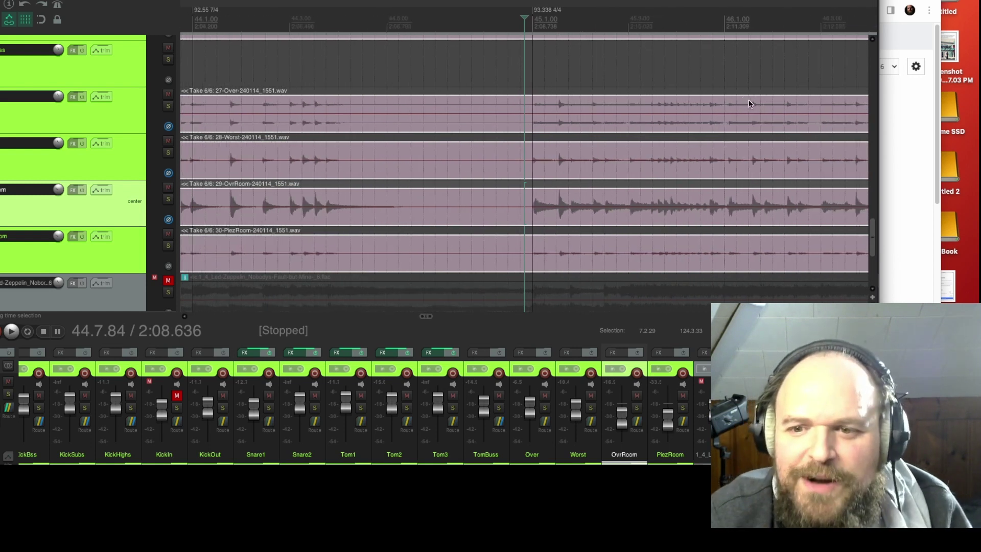
pyautogui.scroll(-3, 749, 123)
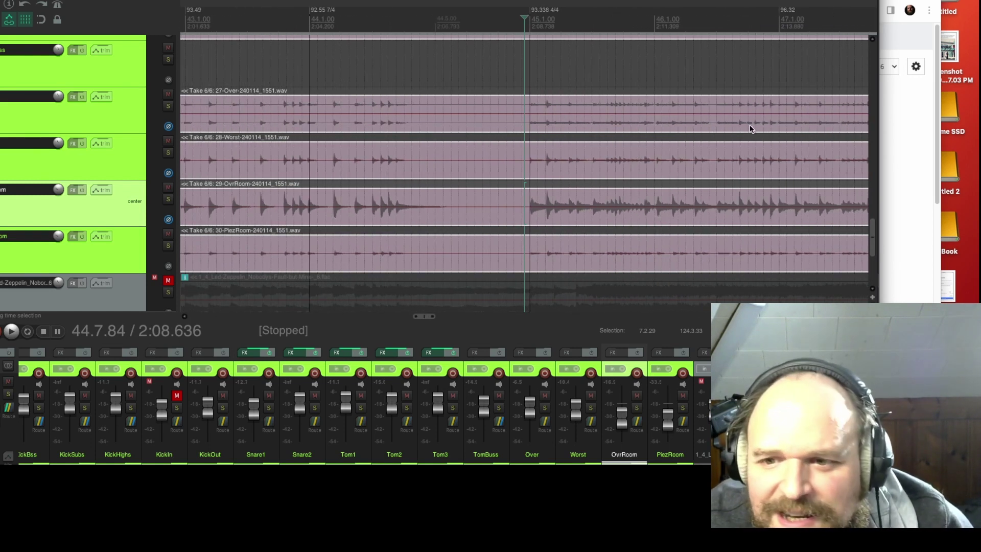
pyautogui.scroll(-1, 751, 128)
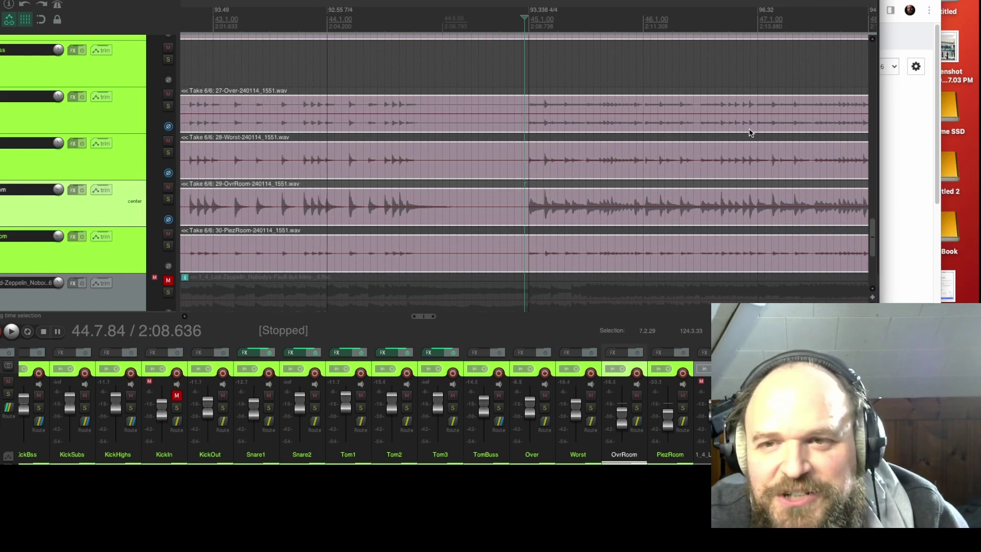
pyautogui.press('space')
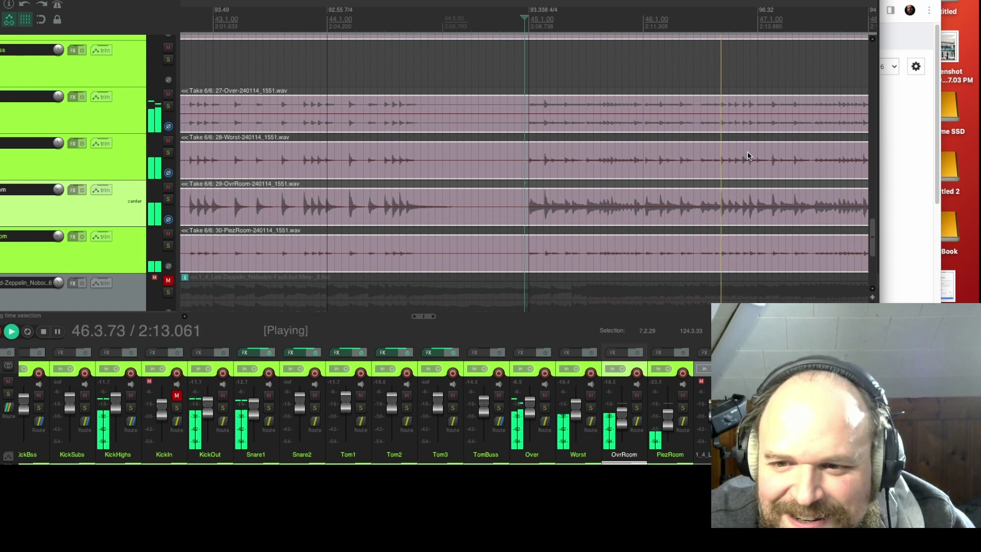
pyautogui.hscroll(5, 748, 156)
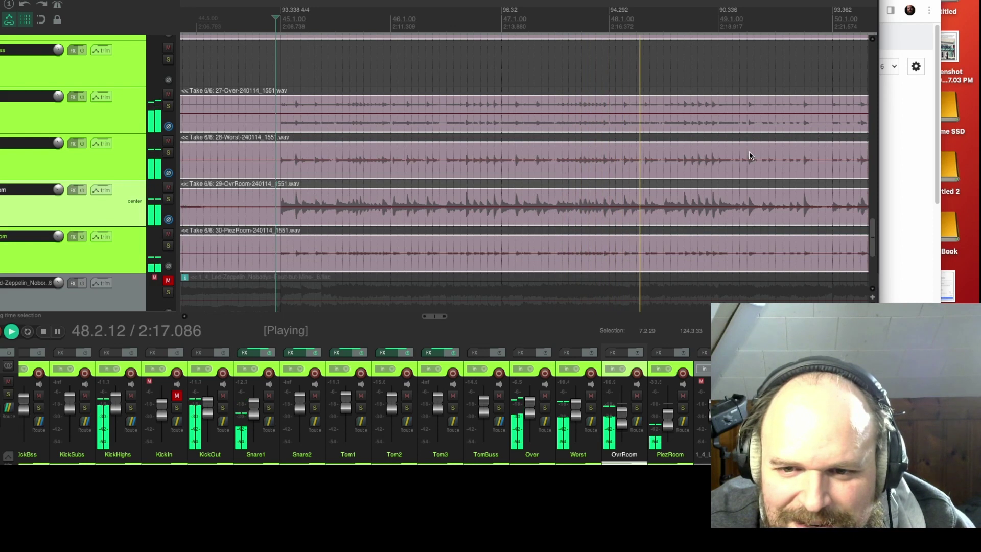
pyautogui.press('space')
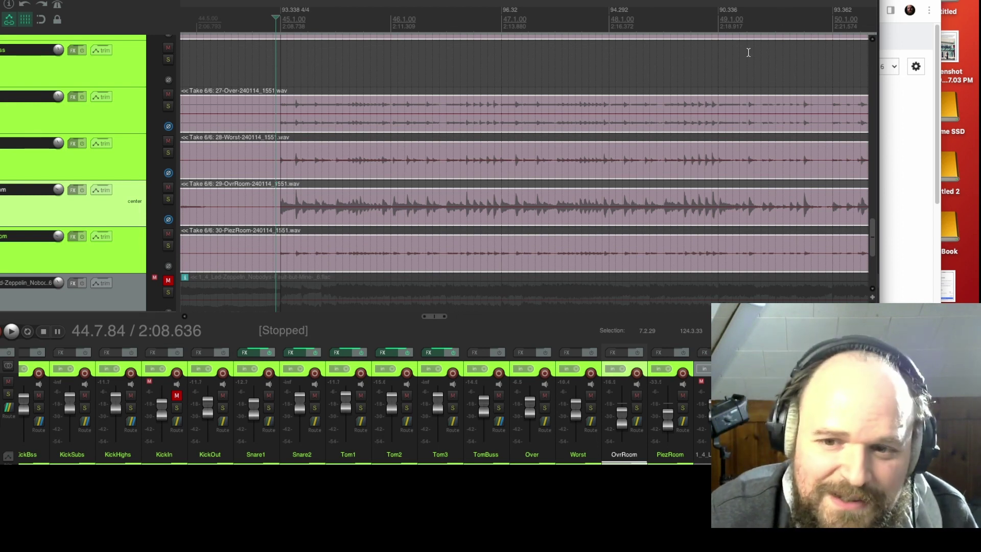
# Play take 6 from 48.4.39 into bar 51 to judge the phrase starting at bar 49
pyautogui.scroll(-4, 729, 46)
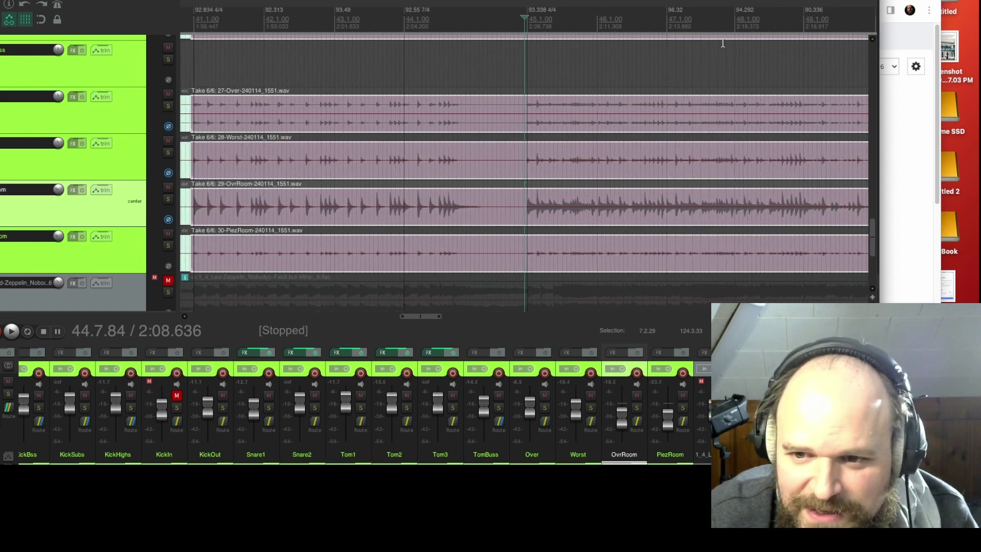
pyautogui.scroll(2, 723, 44)
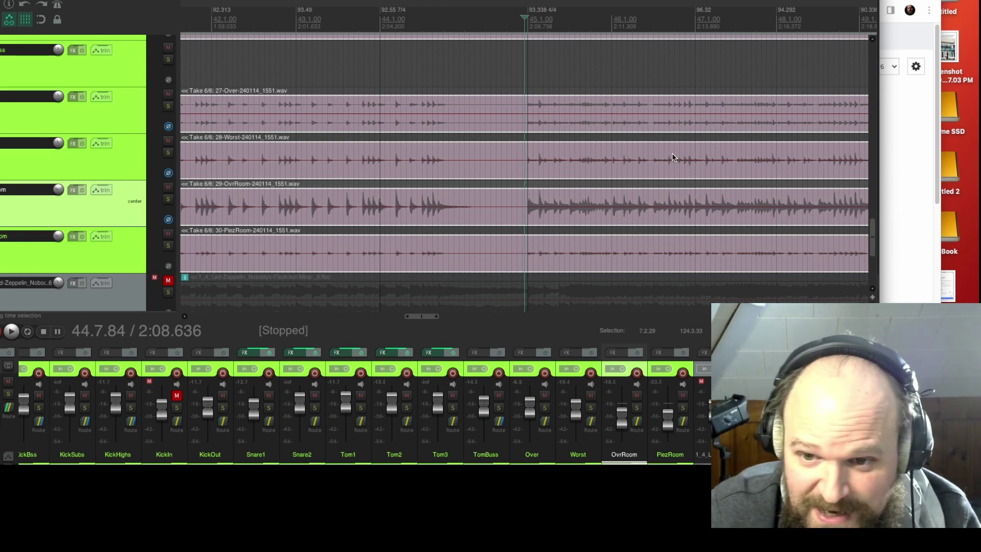
pyautogui.scroll(-2, 673, 152)
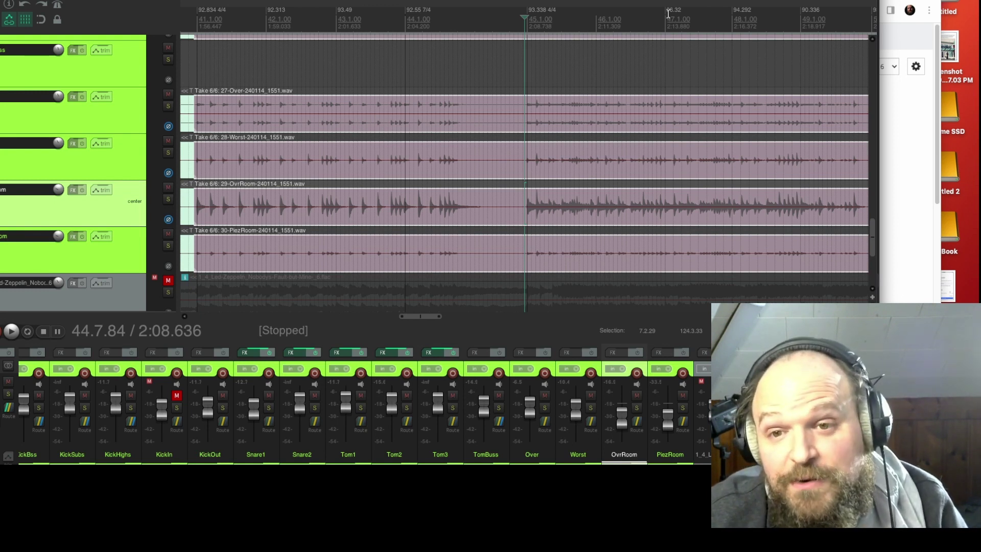
pyautogui.scroll(-2, 803, 22)
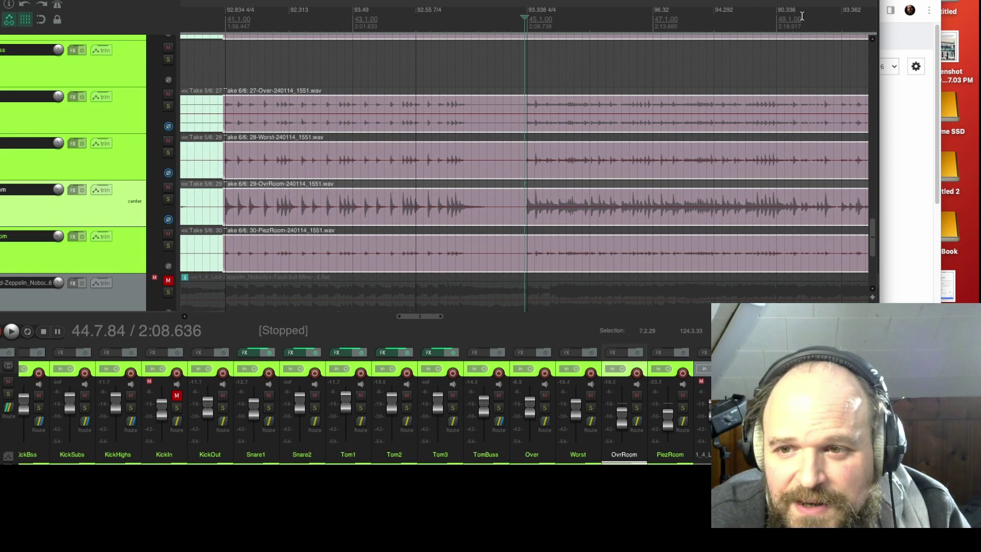
pyautogui.scroll(-2, 787, 18)
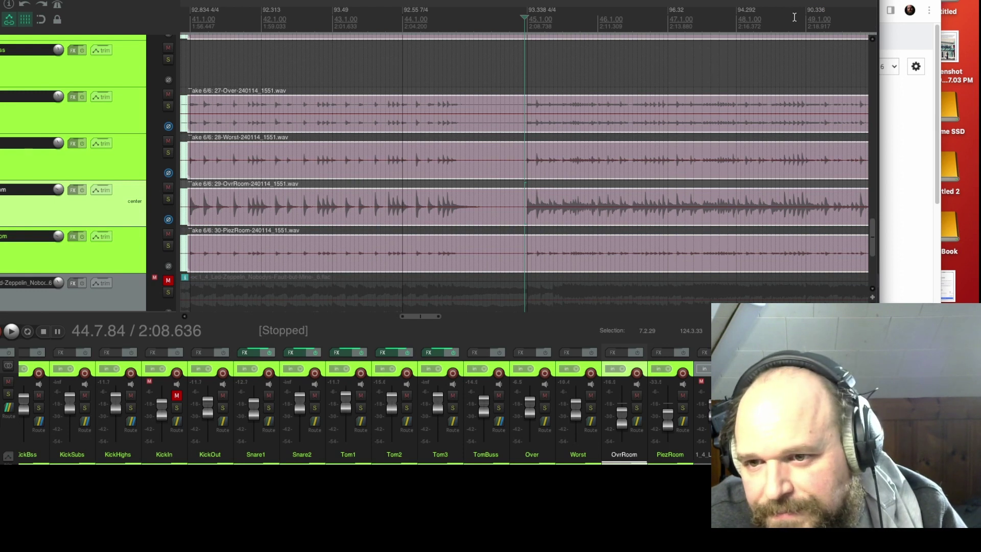
pyautogui.click(795, 18)
pyautogui.press('space')
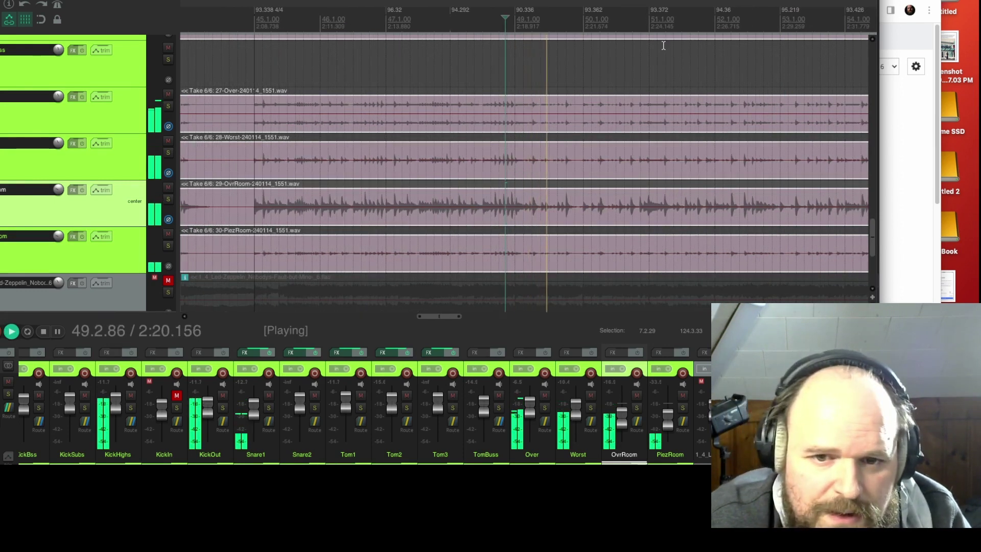
pyautogui.scroll(2, 593, 72)
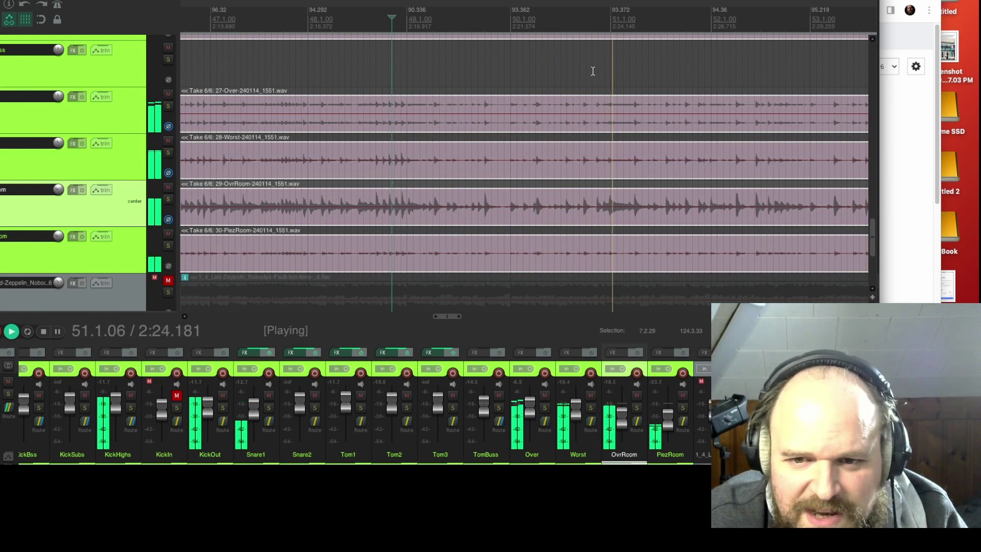
pyautogui.press('space')
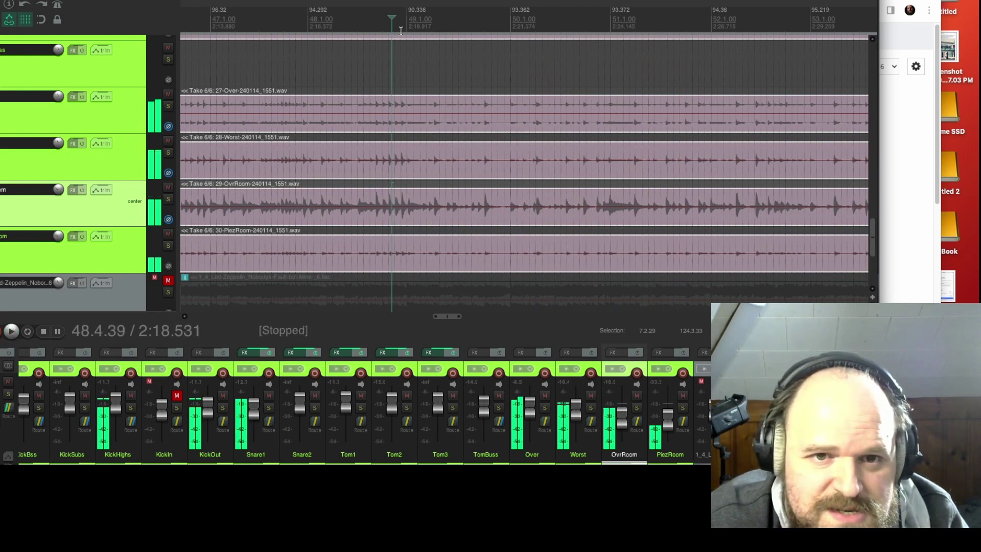
# Split the drum tracks at 49.1.00 and switch the part after the split to take 5
pyautogui.click(406, 23)
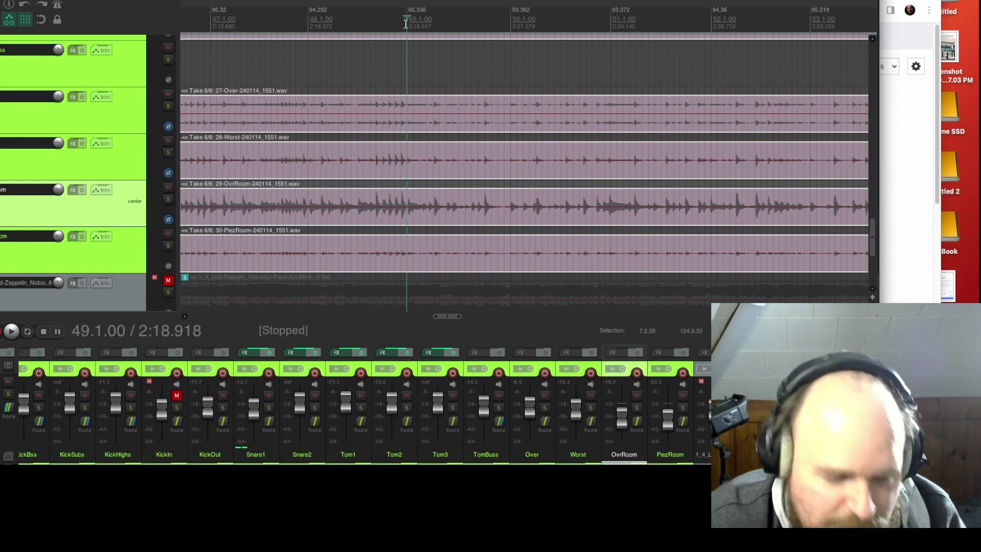
pyautogui.press('s')
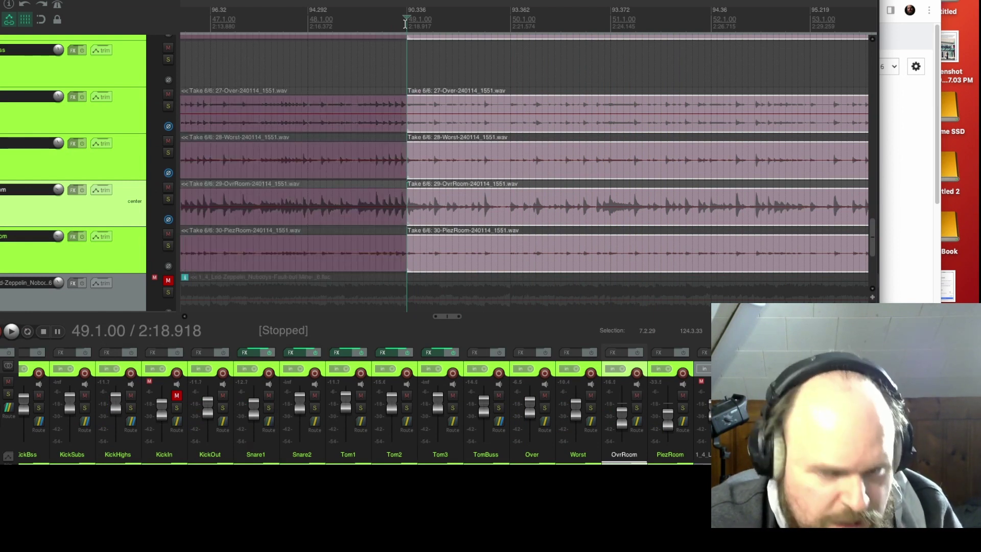
pyautogui.press('t')
pyautogui.hotkey('shift', 't')
pyautogui.hotkey('shift', 't')
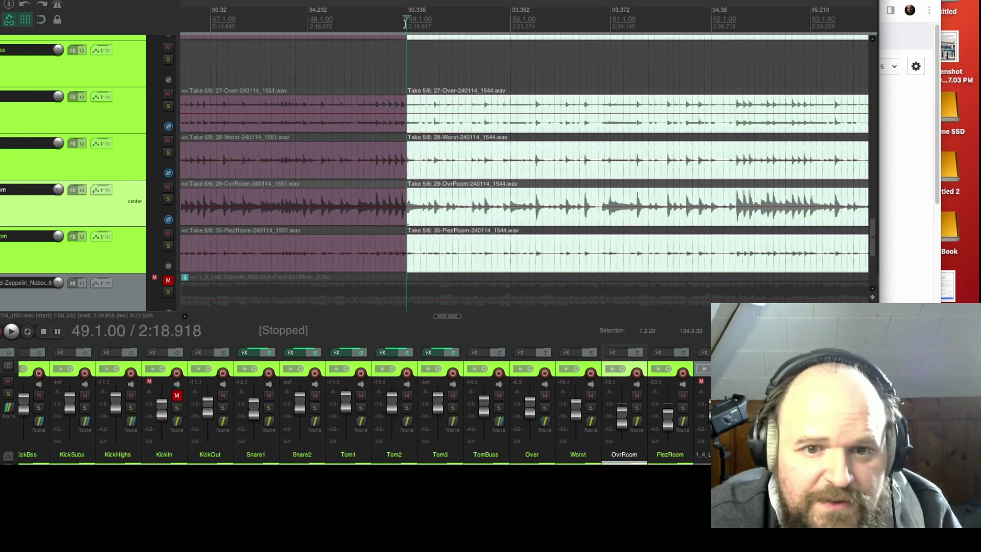
# Play from the middle of bar 48 across the split at 49.1.00 into bar 53 to audition the transition to take 5
pyautogui.press('space')
pyautogui.press('space')
pyautogui.click(371, 23)
pyautogui.press('space')
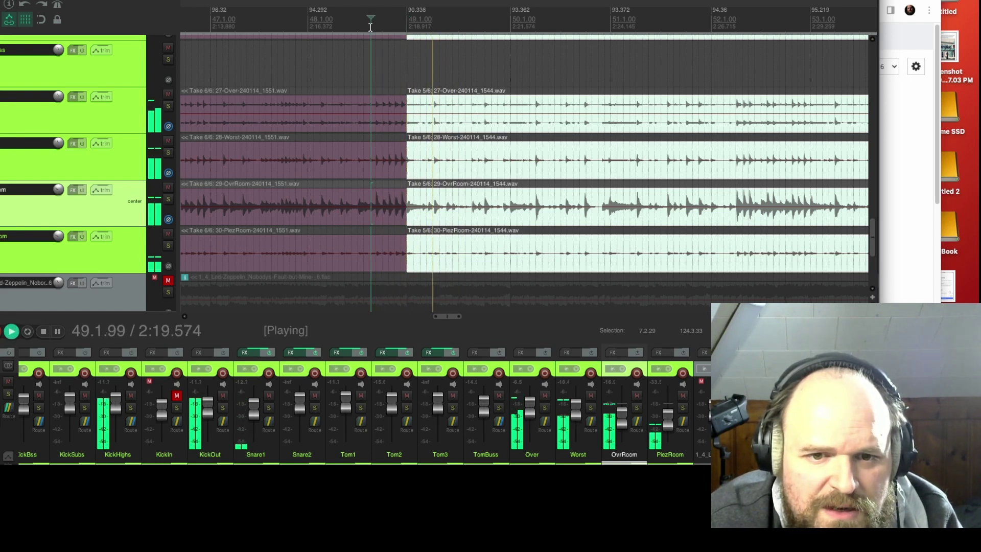
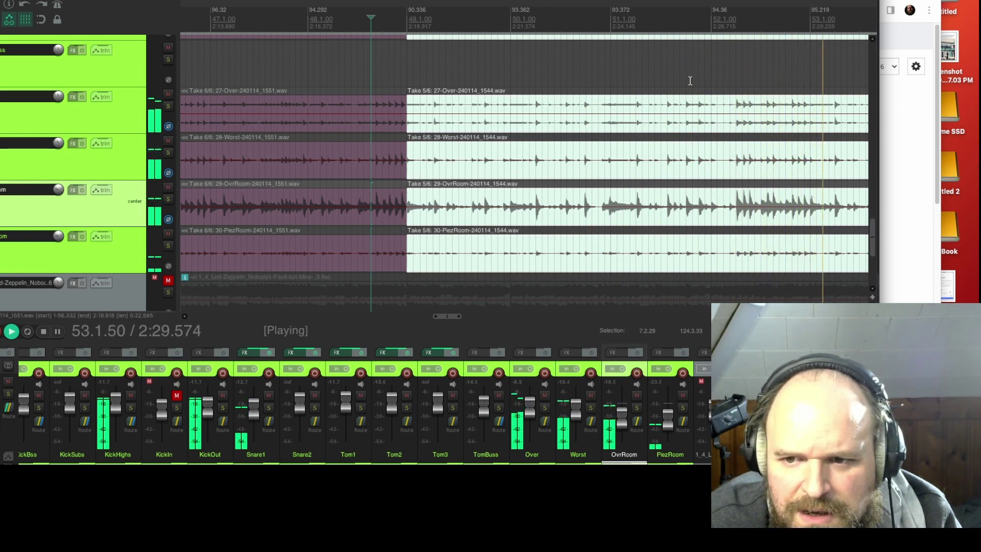
pyautogui.press('space')
# Replay the take 5 fill from 52.1.05 into bar 53 to check its timing
pyautogui.click(711, 22)
pyautogui.press('space')
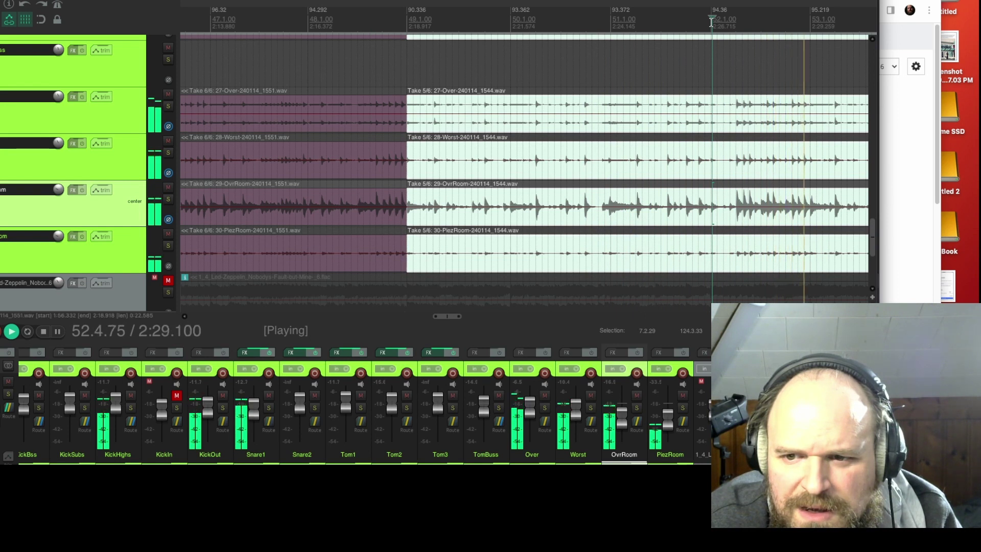
pyautogui.press('space')
pyautogui.scroll(3, 682, 161)
pyautogui.scroll(-2, 683, 160)
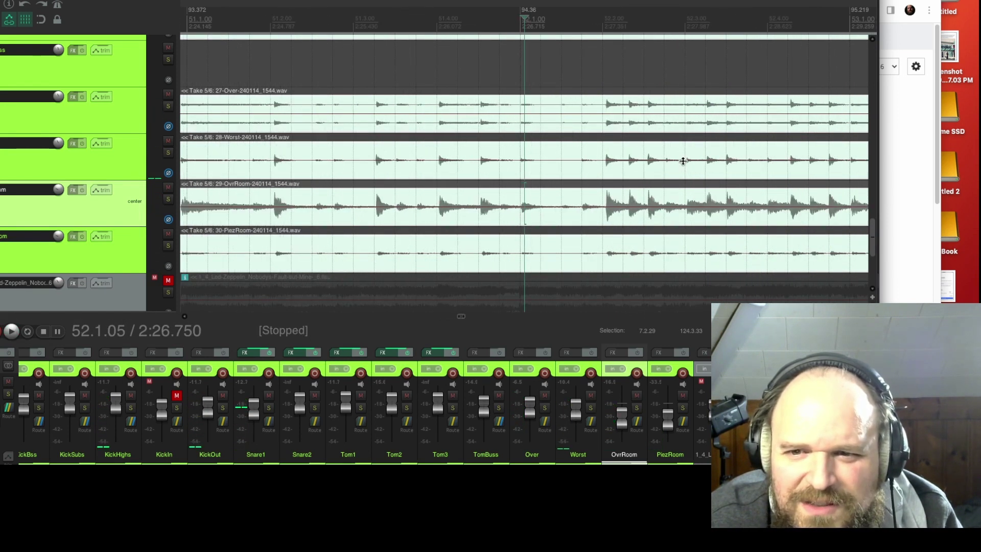
pyautogui.press('space')
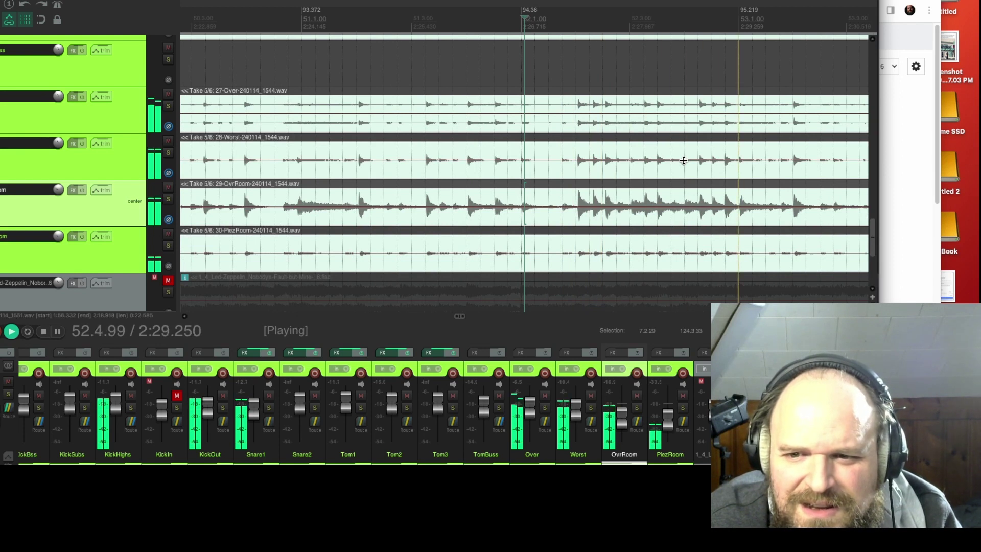
pyautogui.scroll(-1, 684, 160)
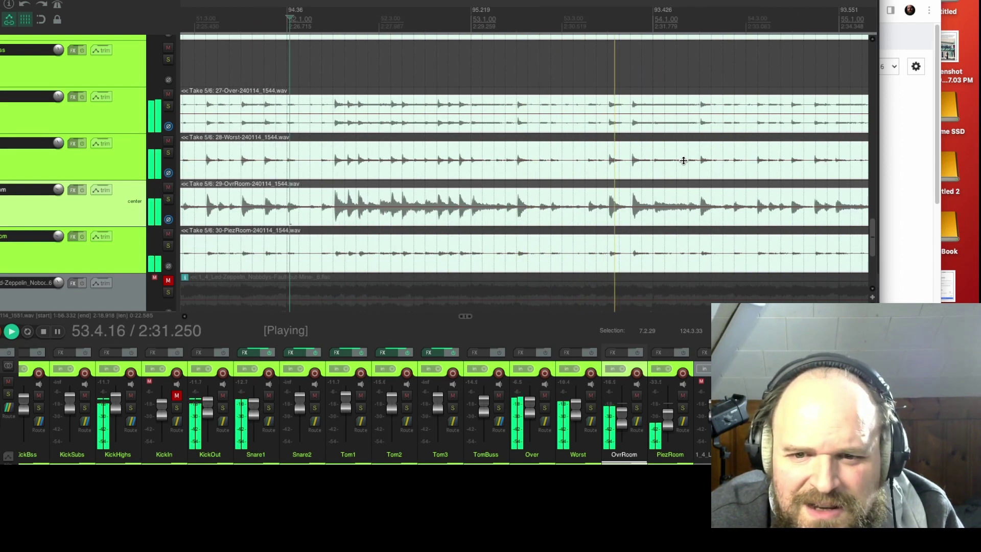
pyautogui.press('space')
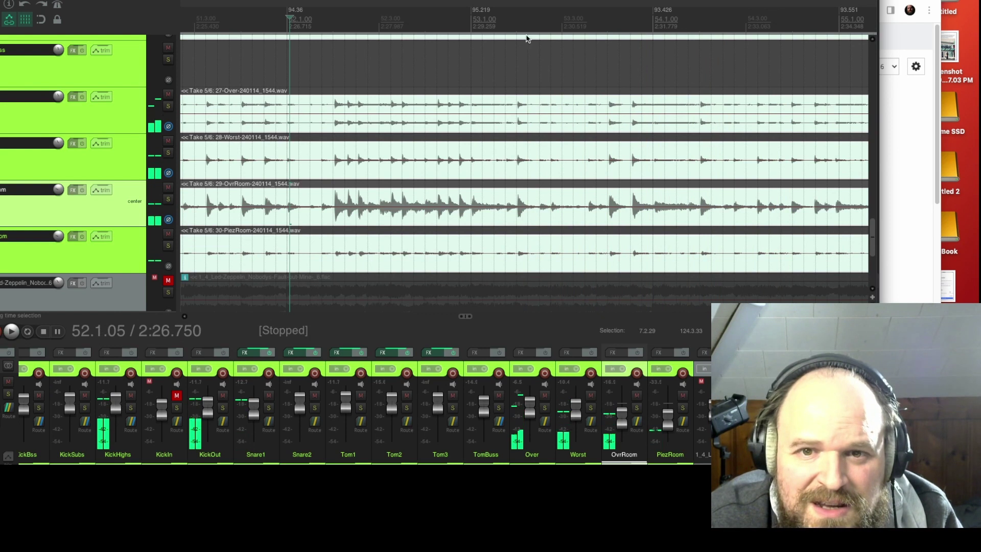
# Move the Percussion track directly below the drum tracks, above the Led Zeppelin reference track, and unmute it
pyautogui.click(516, 19)
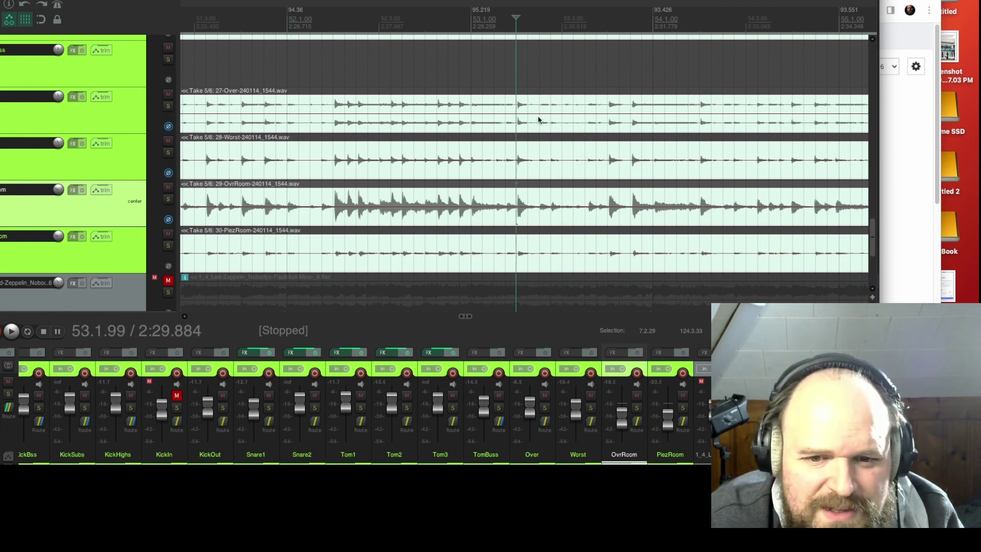
pyautogui.scroll(-2, 124, 293)
pyautogui.scroll(1, 123, 294)
pyautogui.scroll(-1, 124, 298)
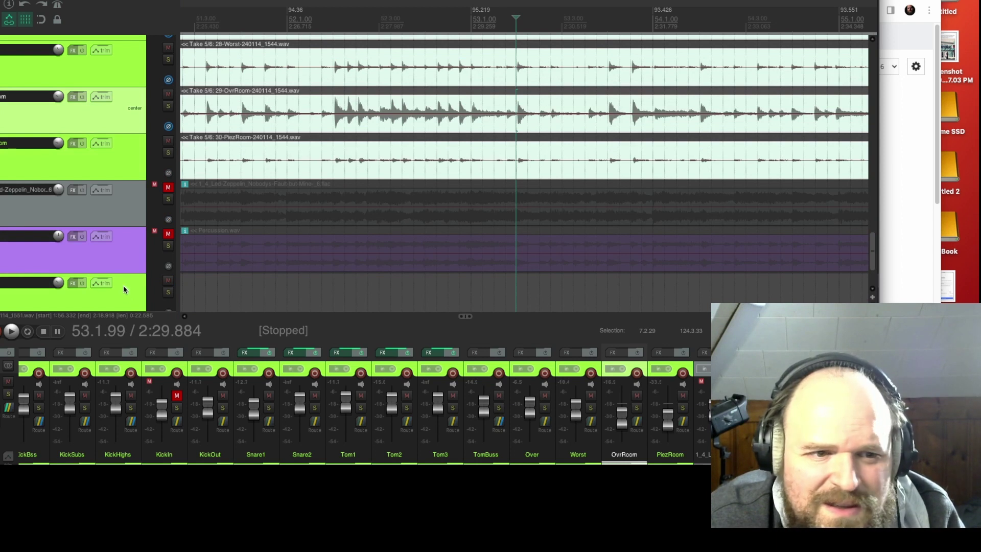
pyautogui.moveTo(122, 263); pyautogui.dragTo(165, 178)
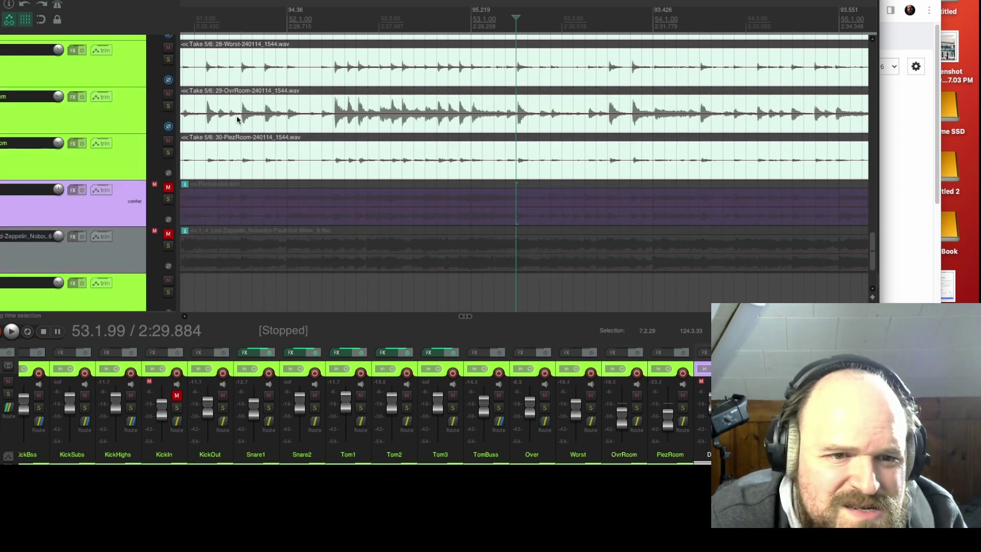
pyautogui.click(168, 187)
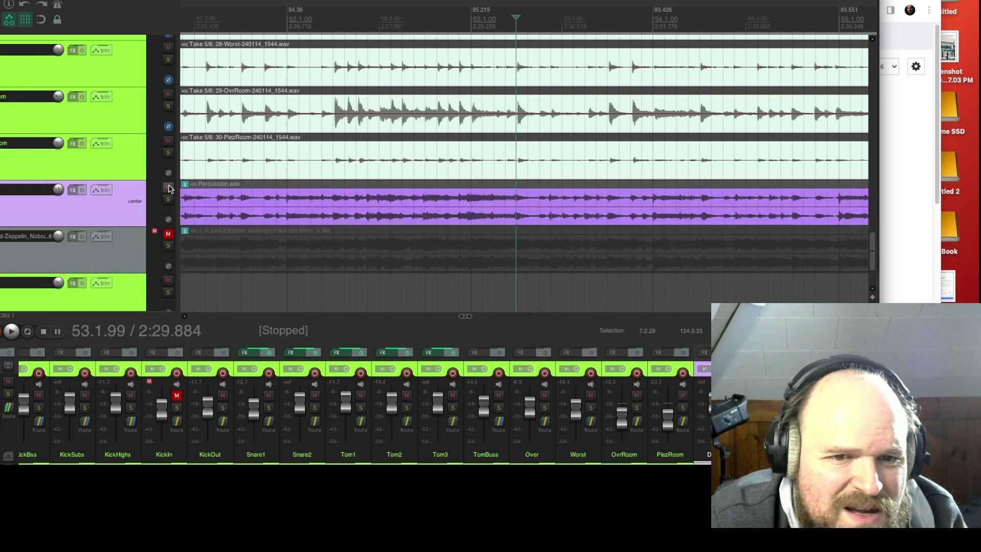
# Play the take 5 fill from 52.1.01 together with the Percussion track for comparison
pyautogui.click(287, 19)
pyautogui.press('space')
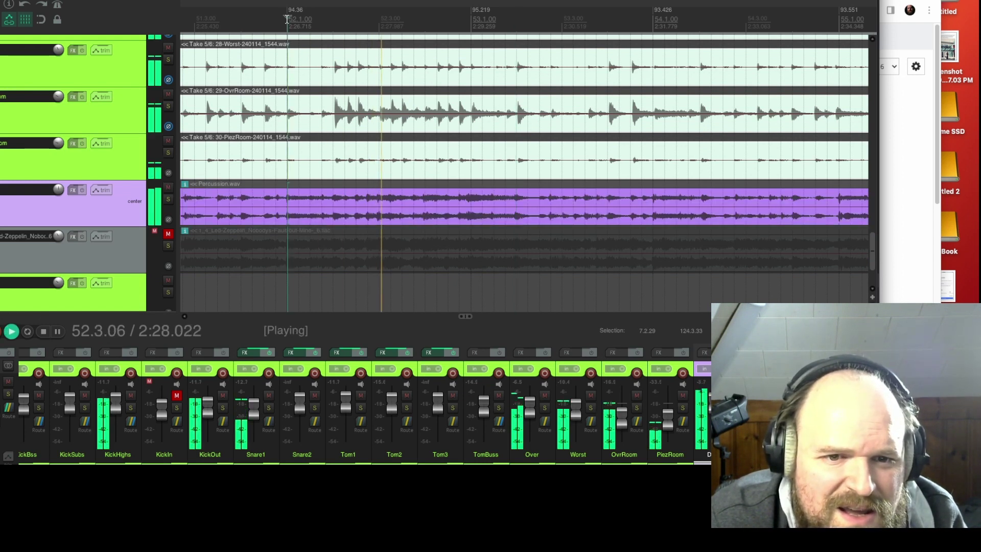
pyautogui.press('space')
pyautogui.press('space')
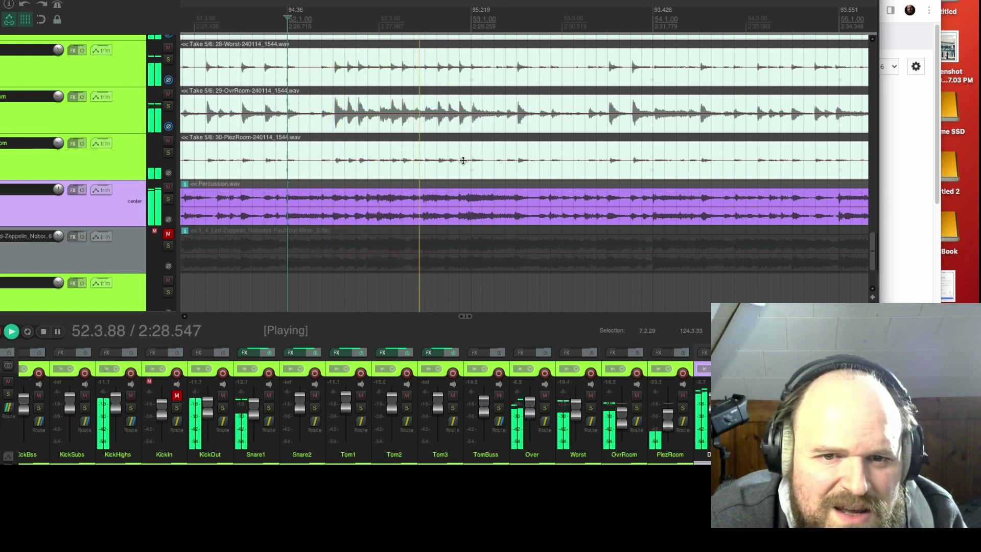
pyautogui.press('space')
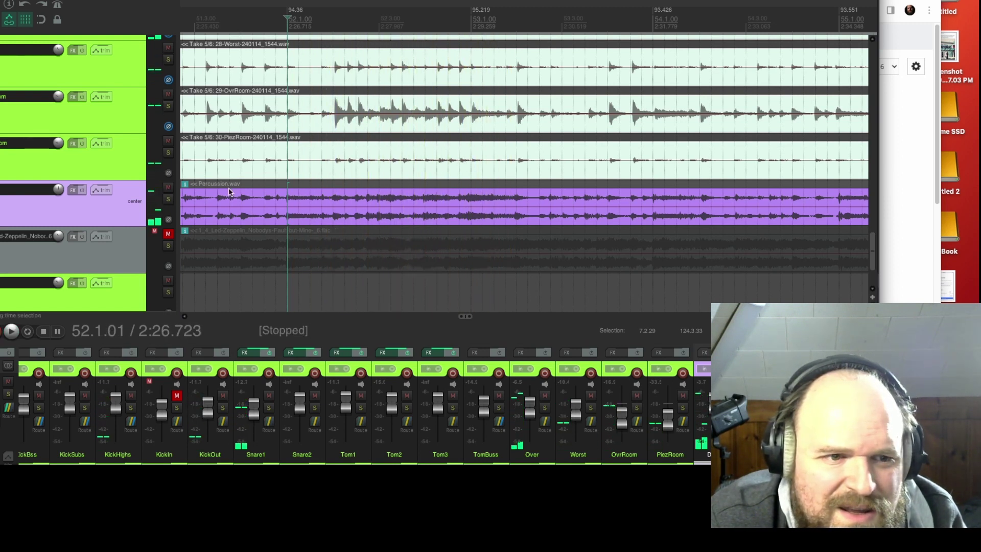
# Solo the Percussion track, play it from 52.1.01 into bar 53 to hear its timing, and unsolo it
pyautogui.click(168, 200)
pyautogui.press('space')
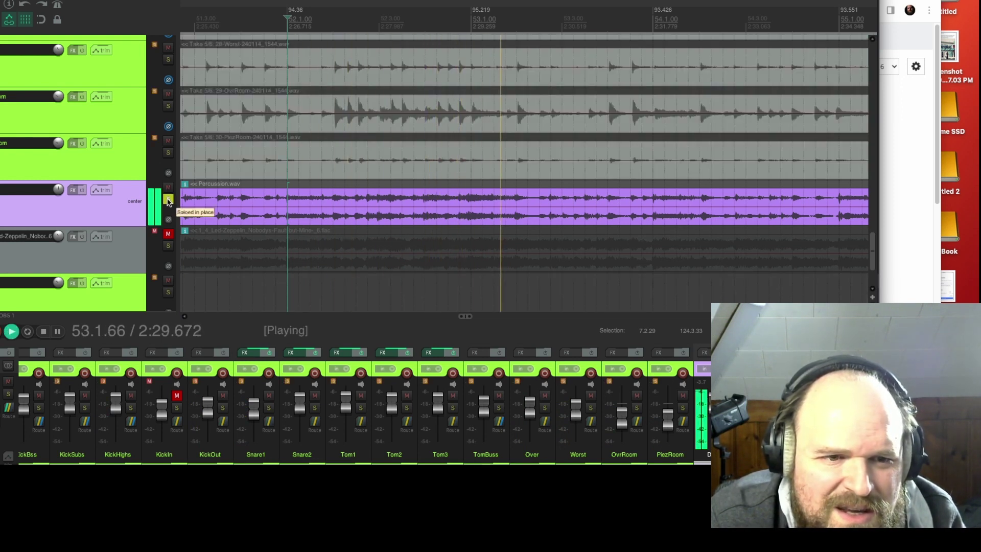
pyautogui.press('space')
pyautogui.click(168, 199)
# Mute the Percussion track and play the drums alone from 52.1.01 into bar 54
pyautogui.click(168, 188)
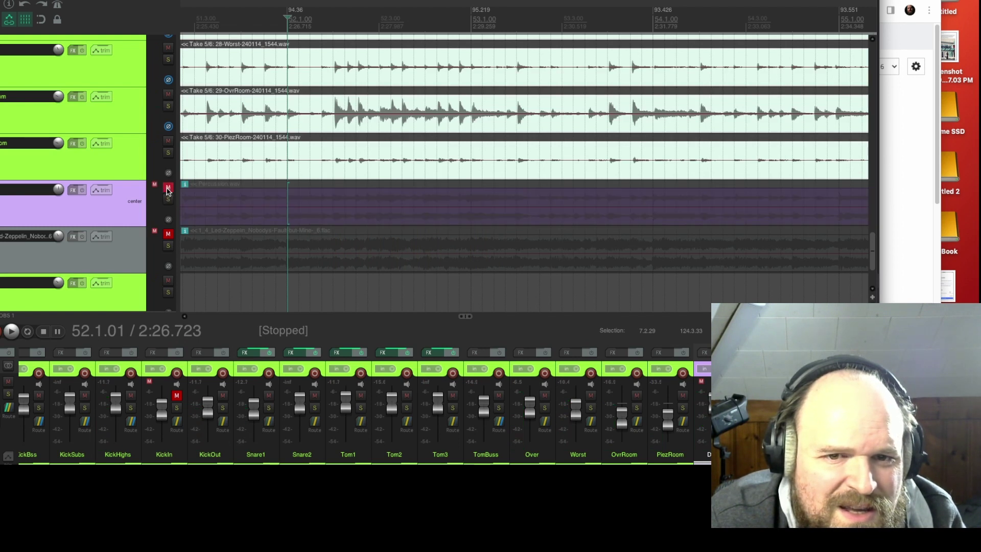
pyautogui.press('space')
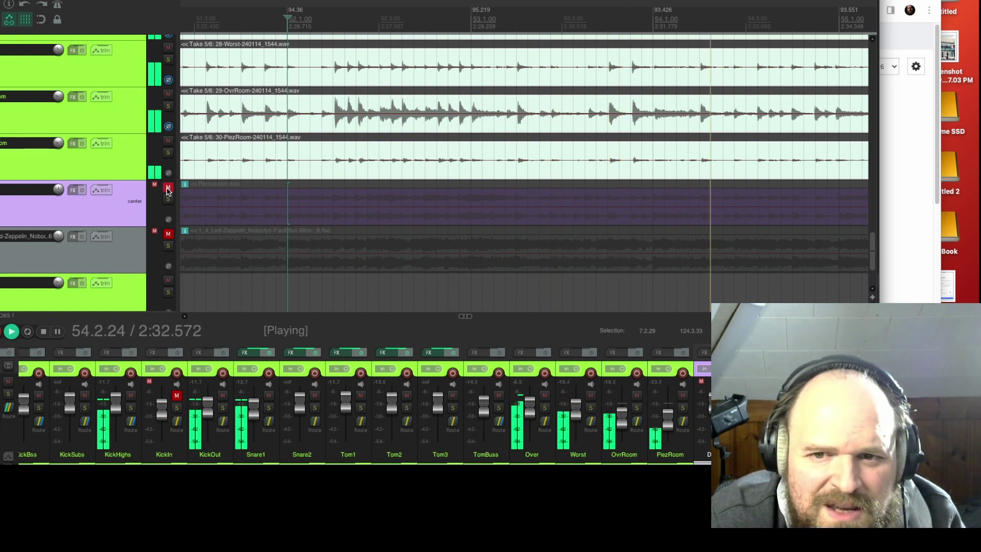
pyautogui.press('space')
# Split all drum items at 53.1.01, right after the fill
pyautogui.click(472, 16)
pyautogui.click(469, 19)
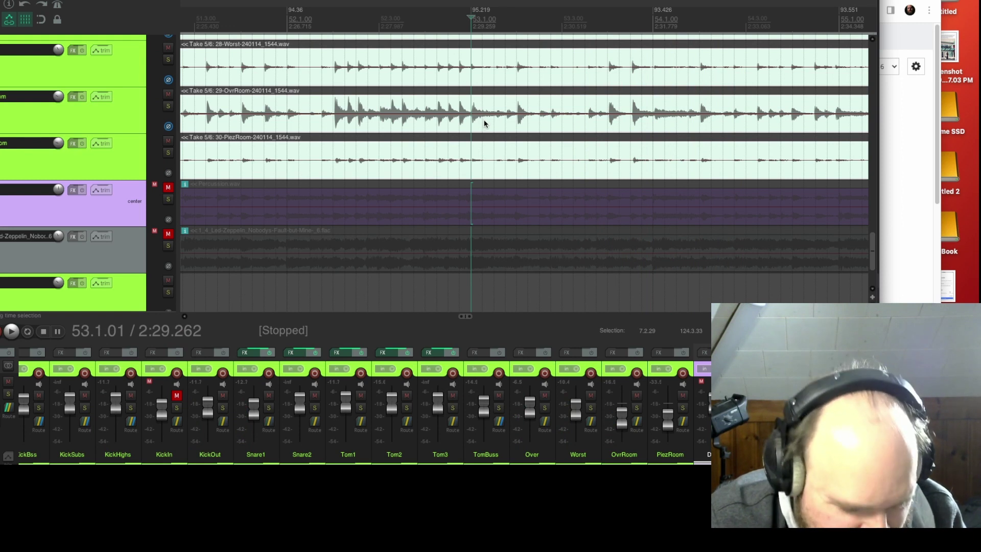
pyautogui.press('s')
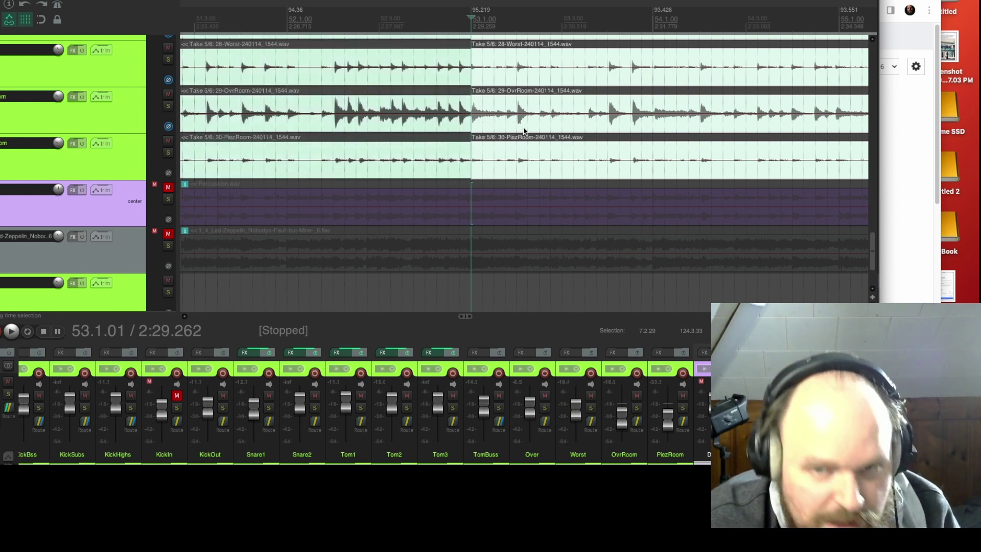
# Try take 6 on the section after 53.1.01, audition the transition from 52.4.24, and switch back to take 5
pyautogui.press('t')
pyautogui.press('space')
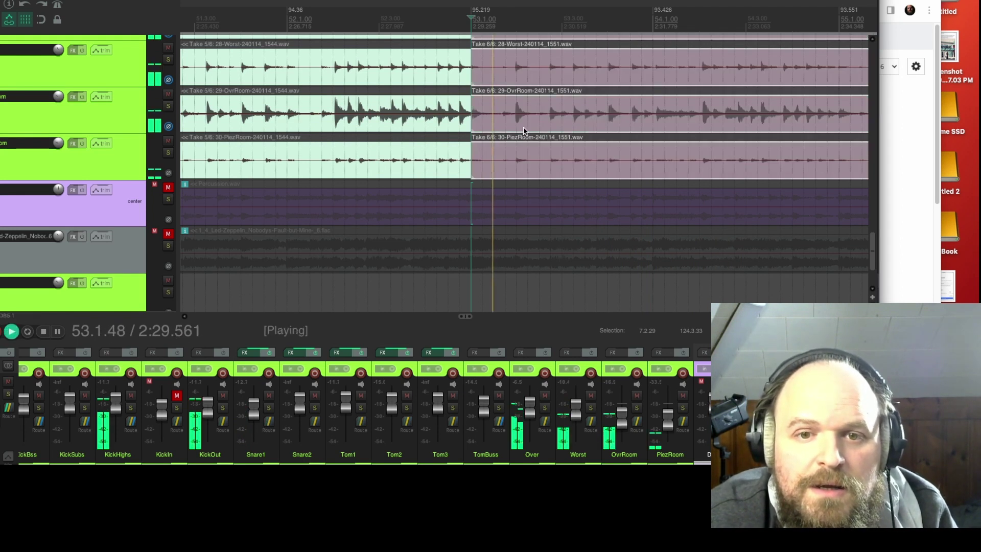
pyautogui.press('space')
pyautogui.click(434, 27)
pyautogui.press('space')
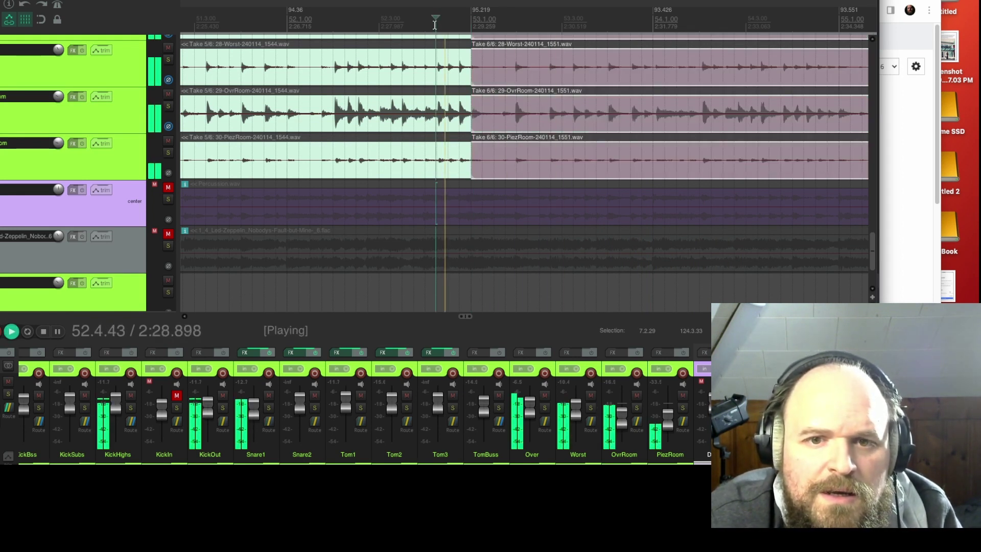
pyautogui.press('space')
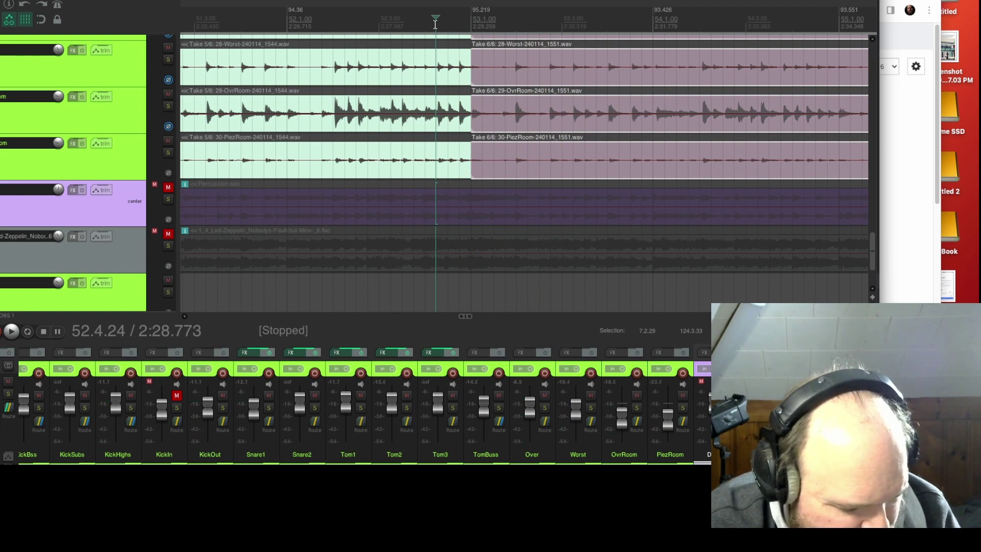
pyautogui.hotkey('shift', 't')
# Play take 5 from 52.4.24 across the split at 53.1.01 into bar 55
pyautogui.press('space')
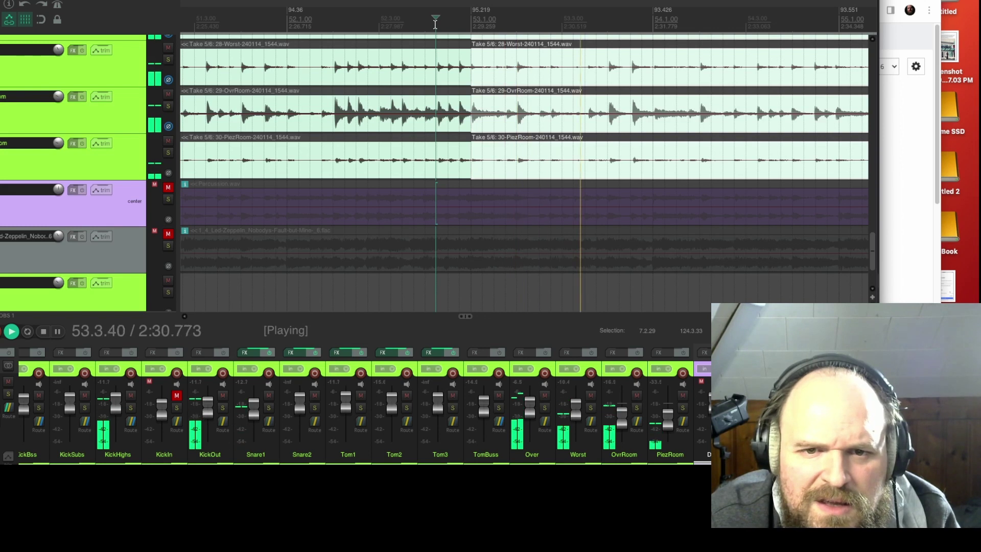
pyautogui.scroll(-2, 670, 40)
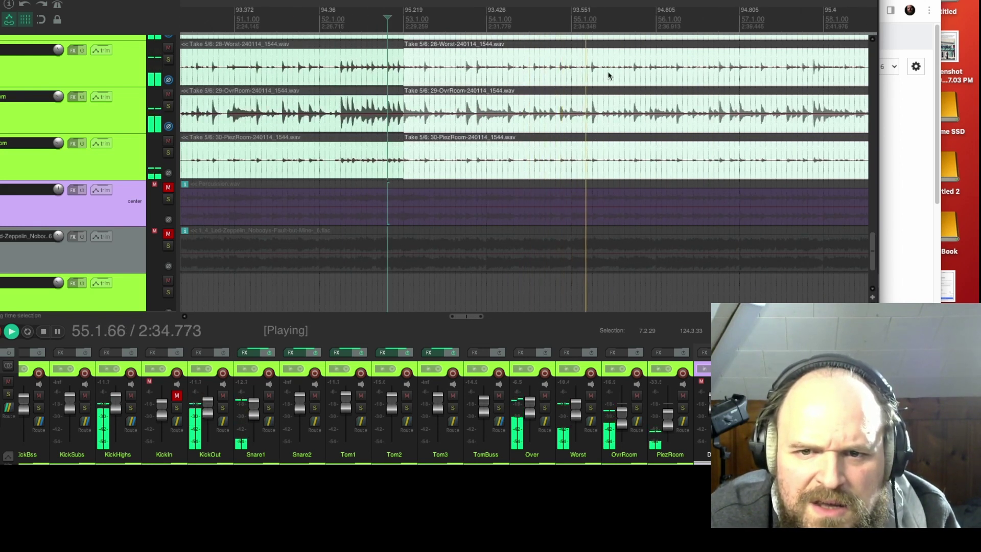
pyautogui.hscroll(2, 608, 75)
pyautogui.press('space')
# Split the drum items at 54.4.87, just before the downbeat of bar 55
pyautogui.click(475, 24)
pyautogui.scroll(3, 544, 72)
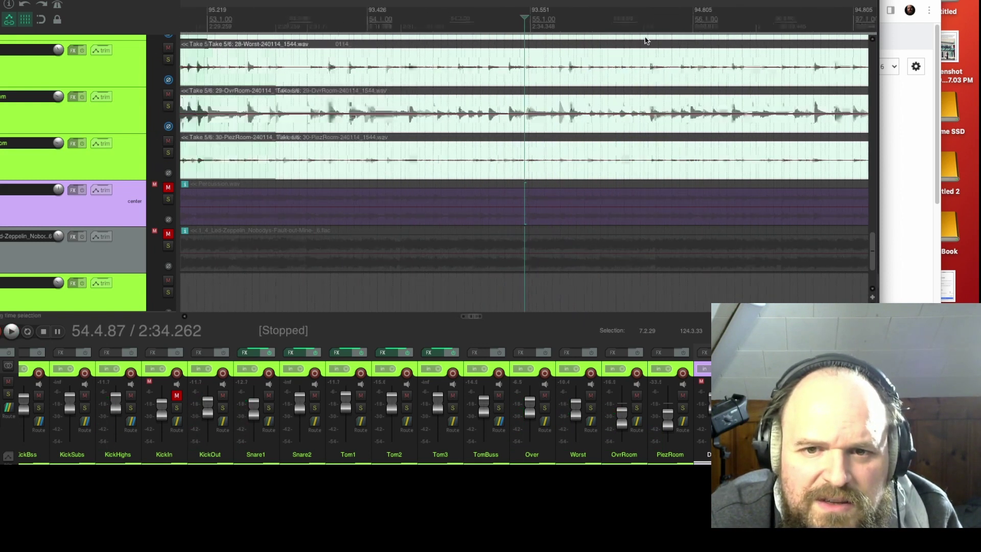
pyautogui.moveTo(522, 21); pyautogui.dragTo(527, 21)
pyautogui.click(523, 19)
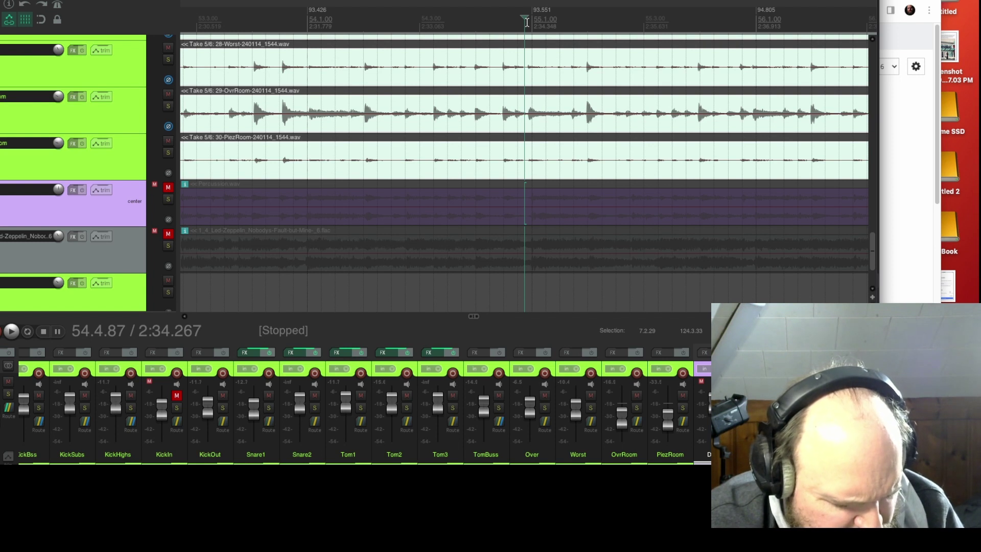
pyautogui.press('s')
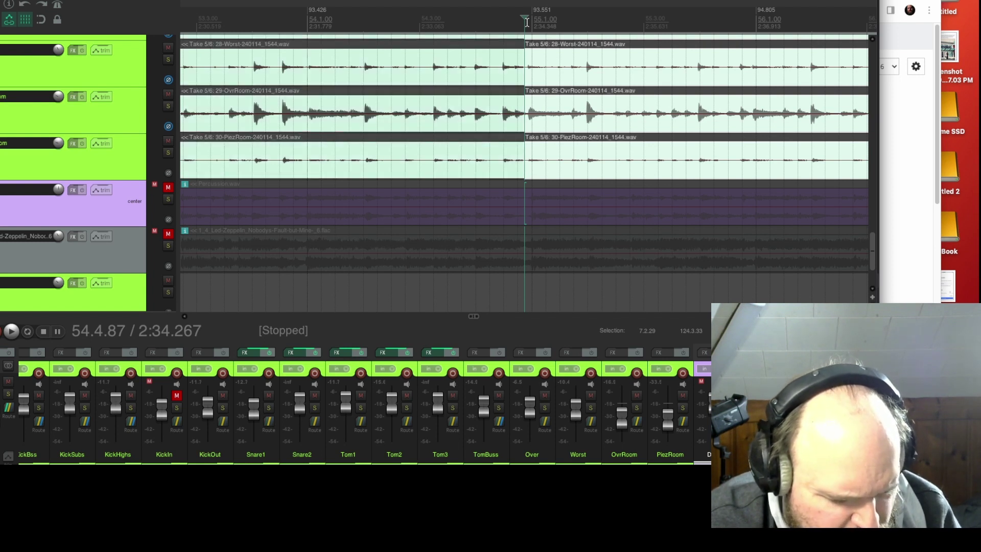
# Try take 6 on the section after 54.4.87, audition the transition from 54.3.70, and switch back to take 5
pyautogui.press('t')
pyautogui.press('space')
pyautogui.press('space')
pyautogui.click(457, 24)
pyautogui.press('space')
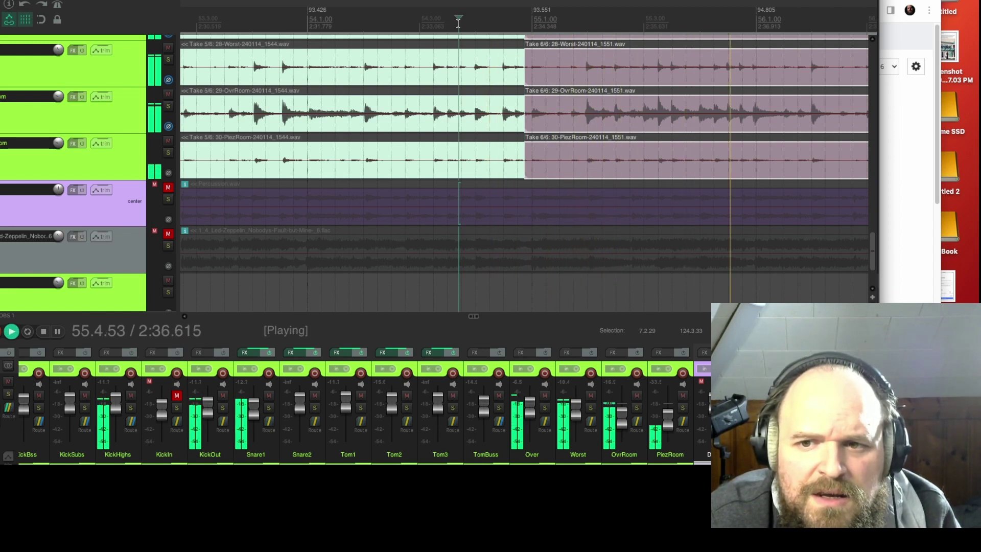
pyautogui.press('space')
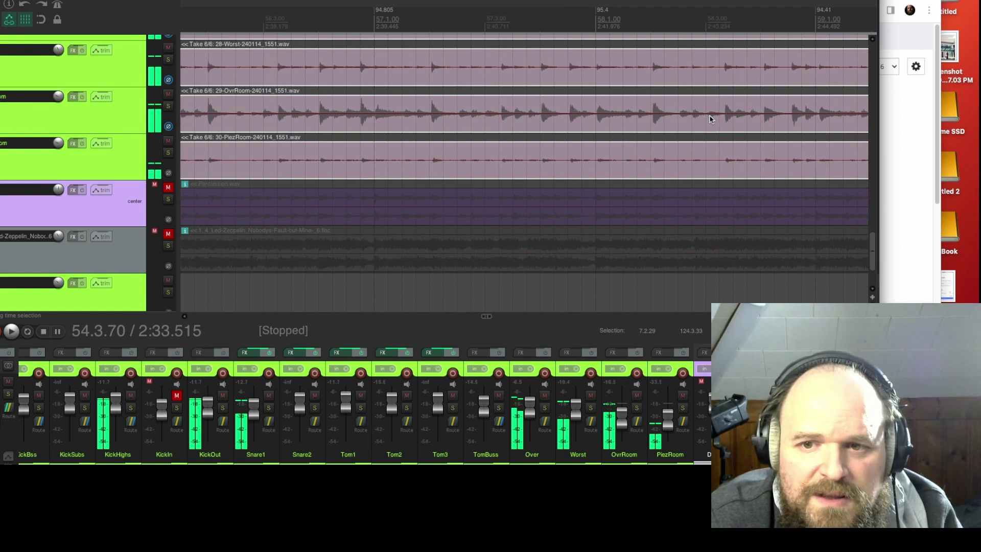
pyautogui.press('space')
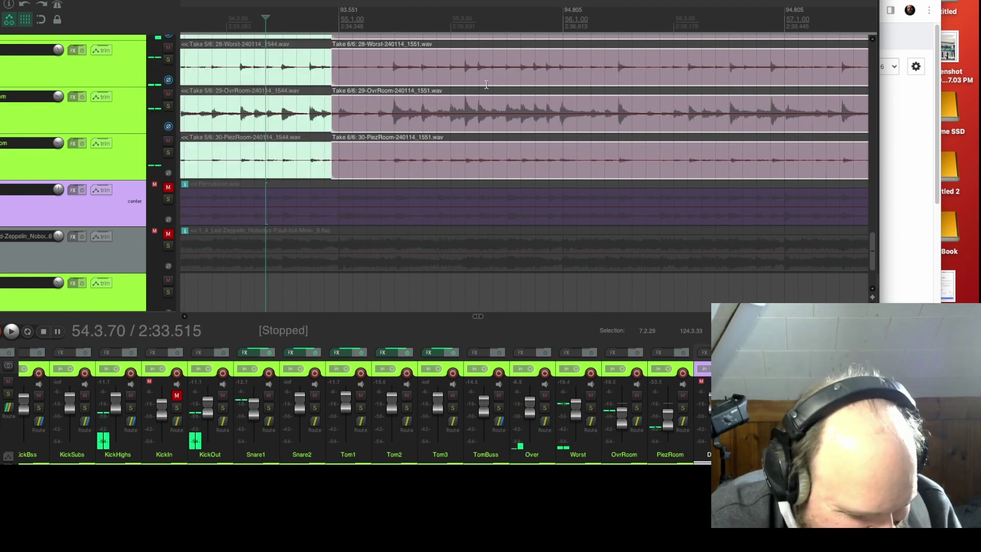
pyautogui.hotkey('shift', 't')
# Play take 5 from the split at 54.4.87 through bar 58 to look for the next edit point
pyautogui.press('space')
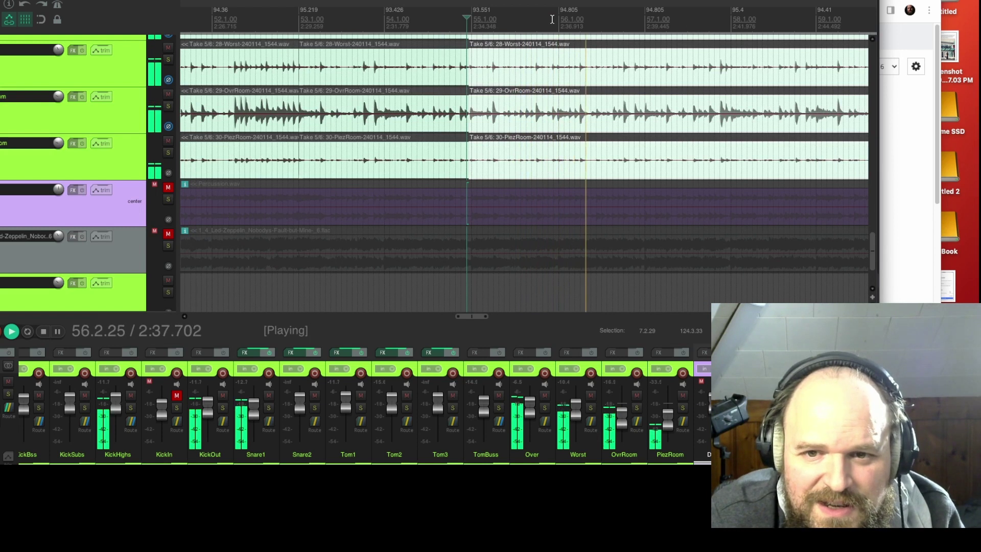
pyautogui.scroll(2, 569, 36)
pyautogui.hscroll(2, 569, 37)
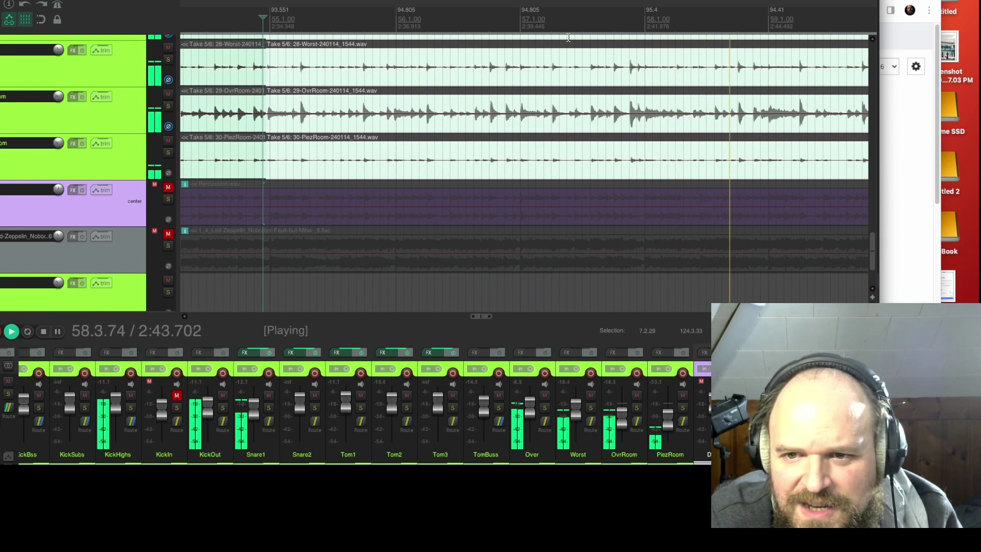
pyautogui.scroll(-1, 568, 36)
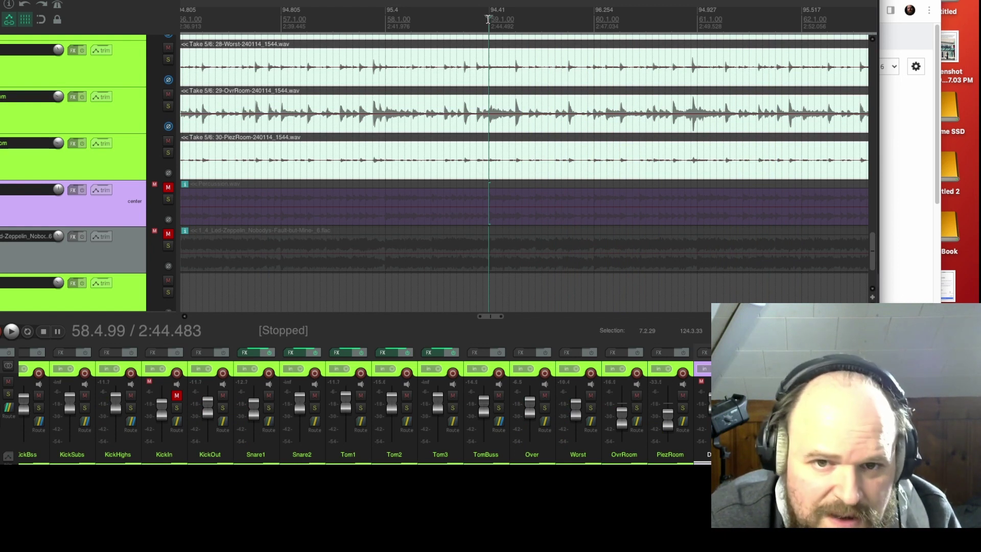
# Split the drum items at 58.4.99 and switch the section after the split to take 6
pyautogui.press('s')
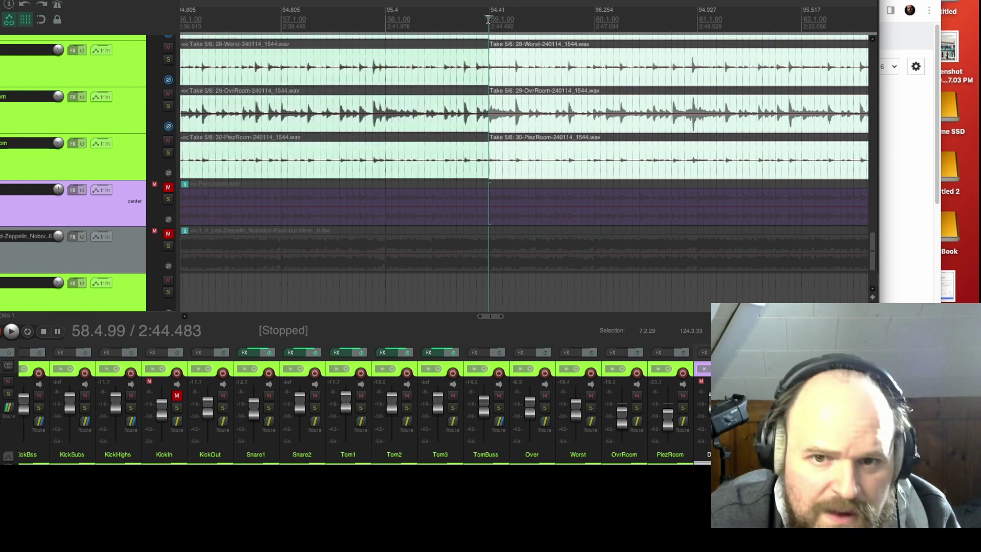
pyautogui.press('t')
pyautogui.press('space')
pyautogui.press('space')
# Play from 58.3.13 across the split at bar 59 to audition the change to take 6
pyautogui.click(439, 19)
pyautogui.press('space')
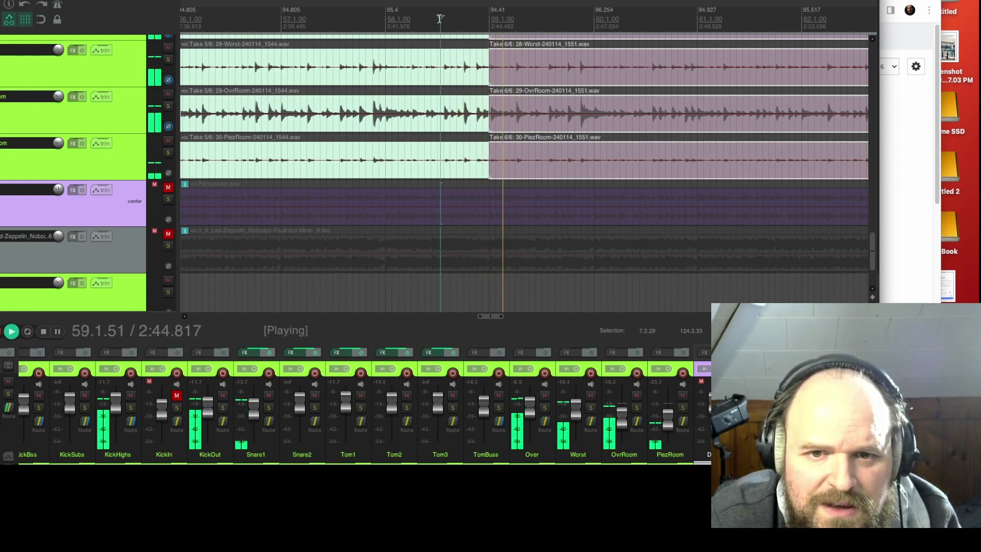
pyautogui.press('space')
# Move the transition to take 6 earlier to about 58.4.00 on all drum tracks and play it from 58.3.13 past bar 60
pyautogui.click(488, 78)
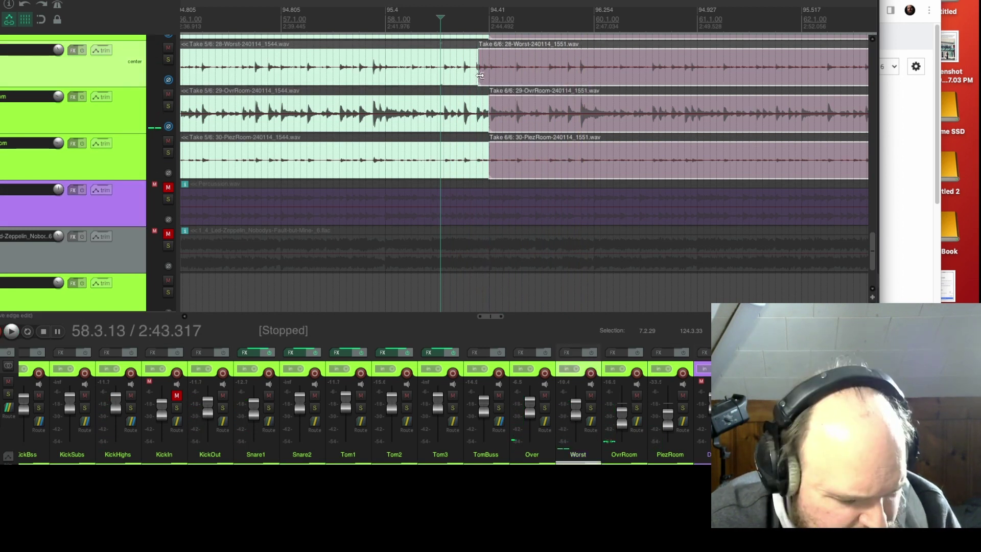
pyautogui.moveTo(489, 106); pyautogui.dragTo(464, 111)
pyautogui.press('space')
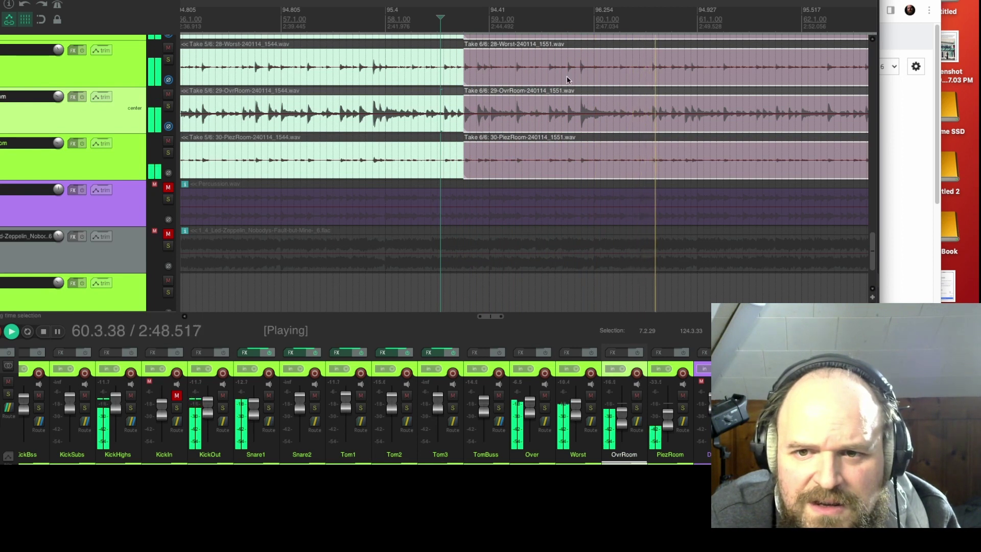
pyautogui.hscroll(5, 566, 79)
pyautogui.hscroll(2, 608, 72)
pyautogui.press('space')
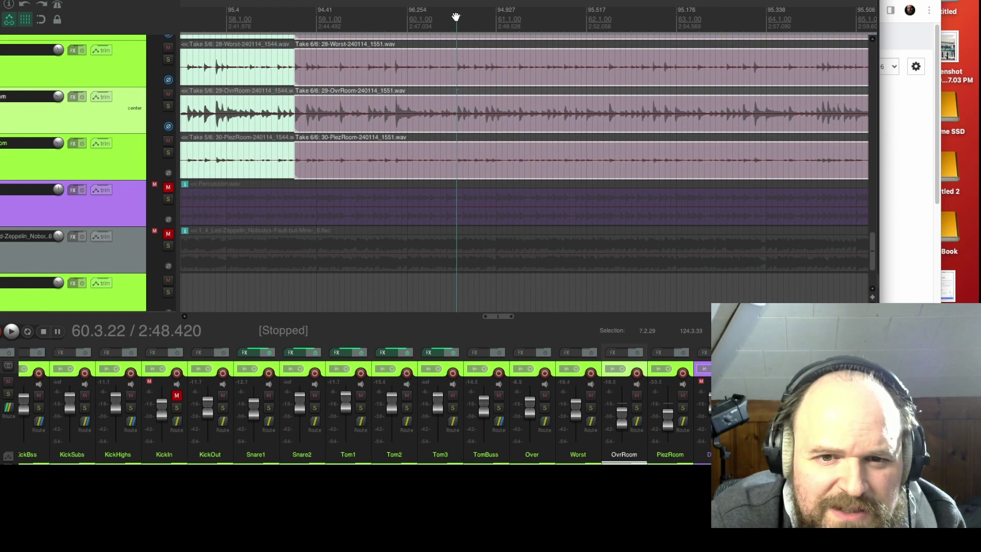
# Split the drum items at 60.3.22 and switch the section after the split to take 5
pyautogui.press('s')
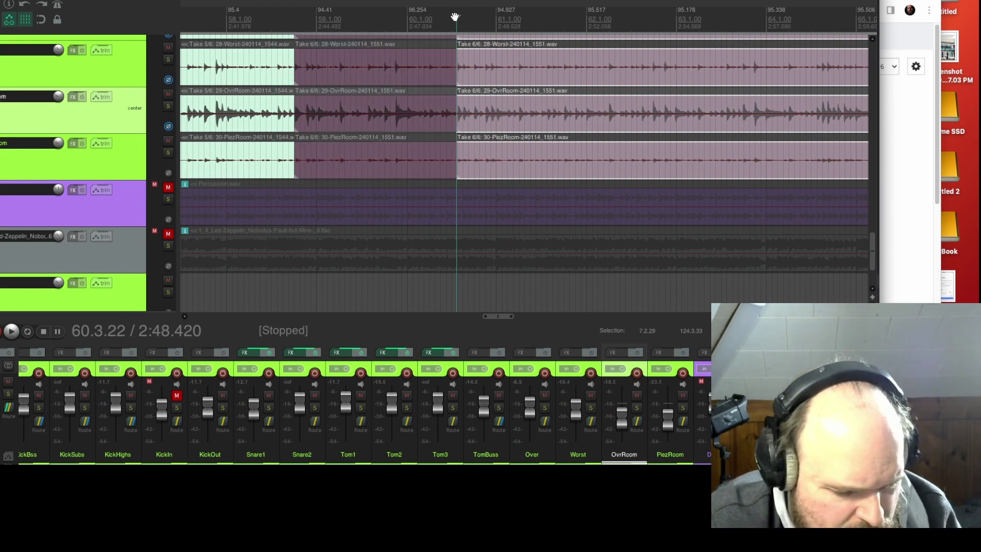
pyautogui.hotkey('shift', 't')
pyautogui.press('space')
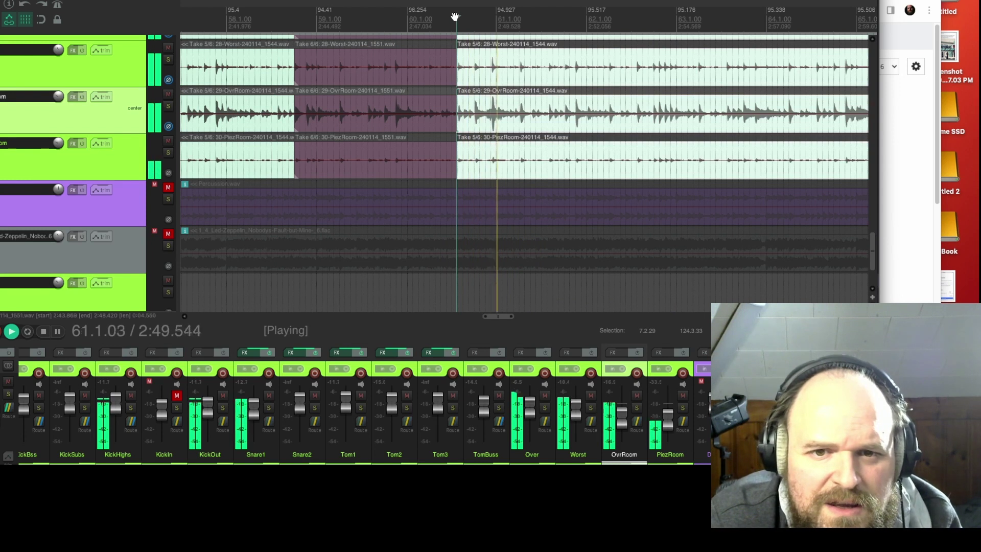
pyautogui.press('space')
# Play from 60.1.90 across the split at 60.3.22 and replay it to check the return to take 5
pyautogui.click(427, 19)
pyautogui.press('space')
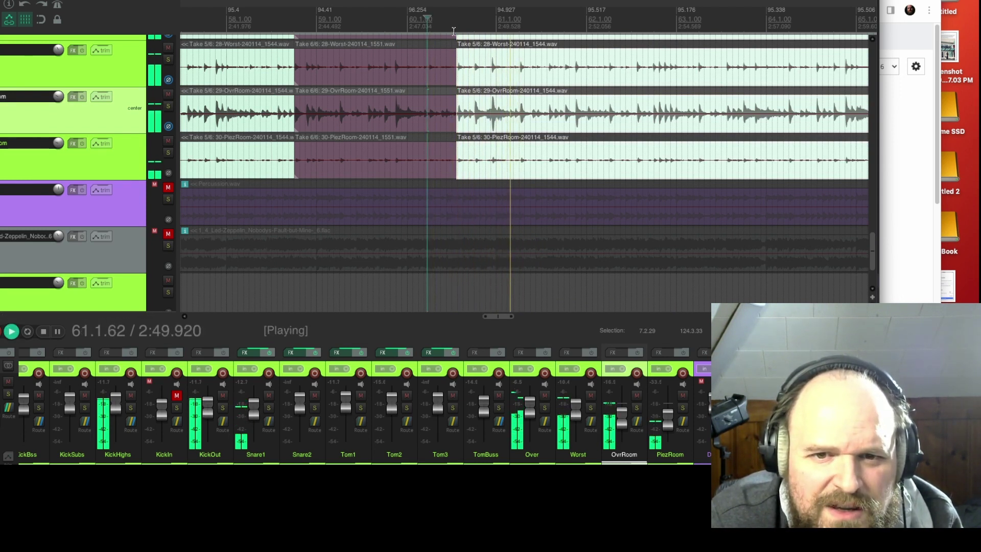
pyautogui.scroll(2, 495, 67)
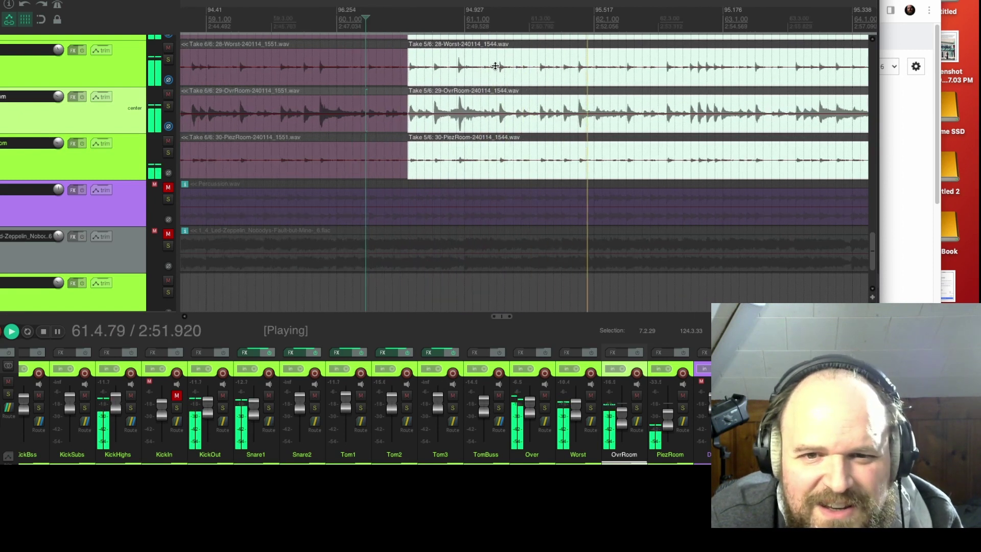
pyautogui.press('space')
pyautogui.press('space')
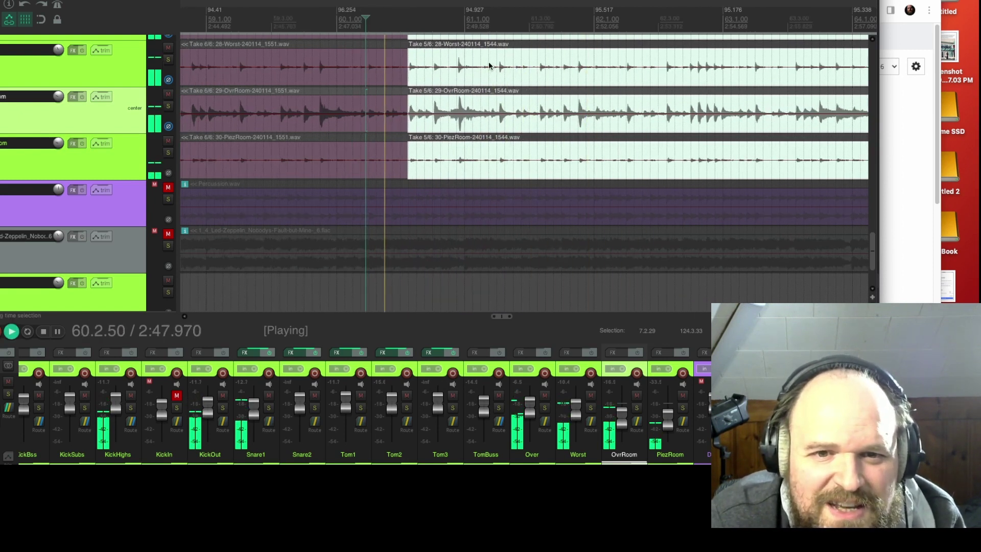
pyautogui.press('space')
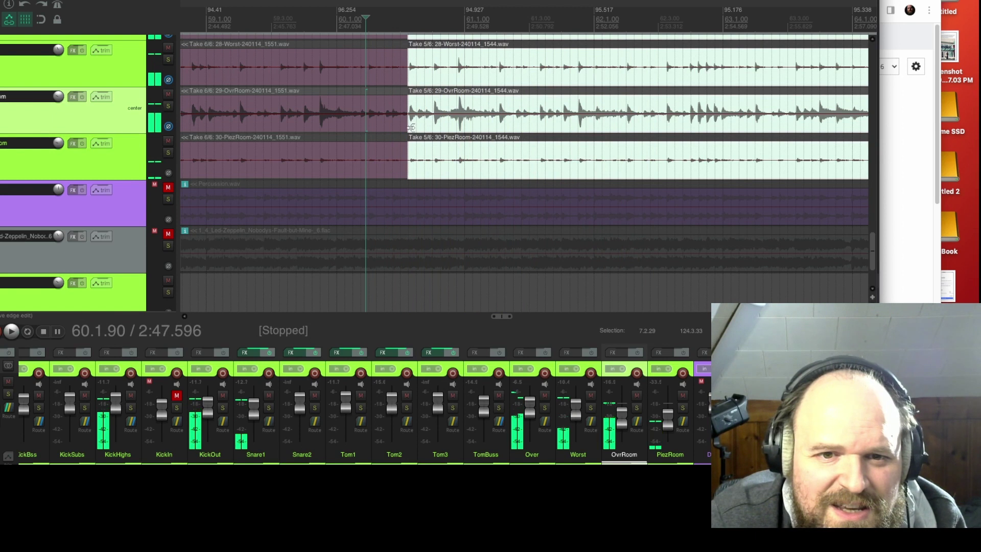
# Move the transition back to take 5 earlier to about 60.3.00 and audition it from 60.1.90
pyautogui.moveTo(407, 125); pyautogui.dragTo(399, 127)
pyautogui.press('space')
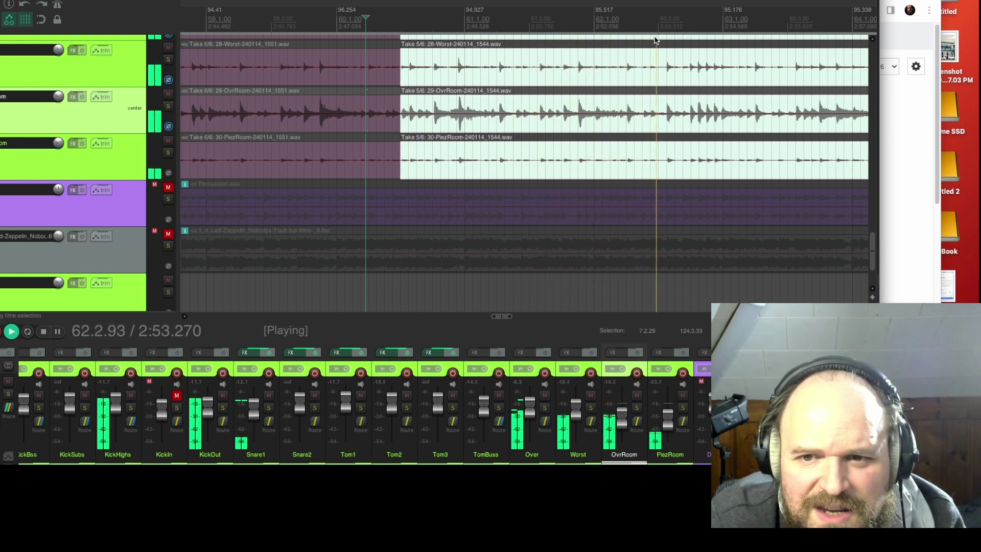
pyautogui.press('space')
pyautogui.press('space')
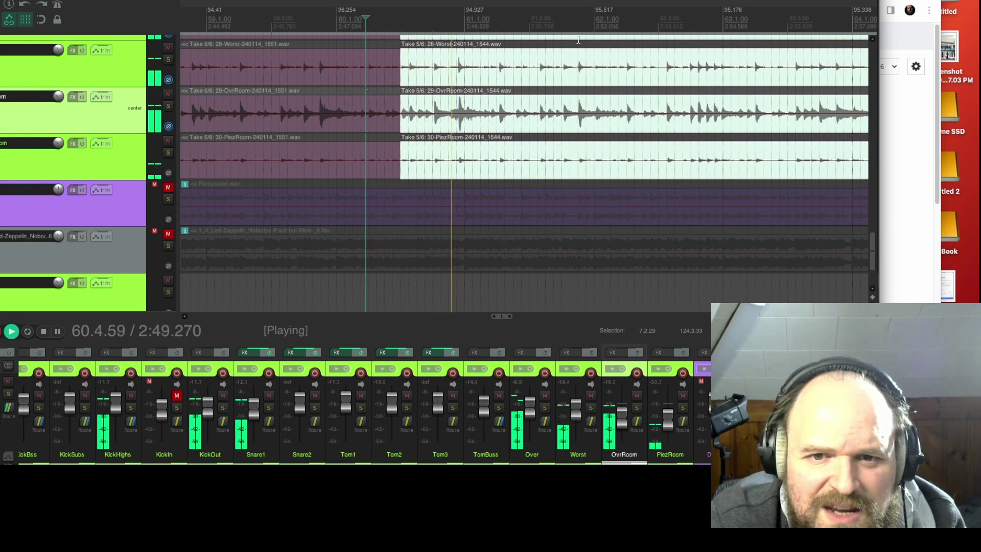
# Split the drum items at 61.1.98, just before beat two of bar 61
pyautogui.click(498, 24)
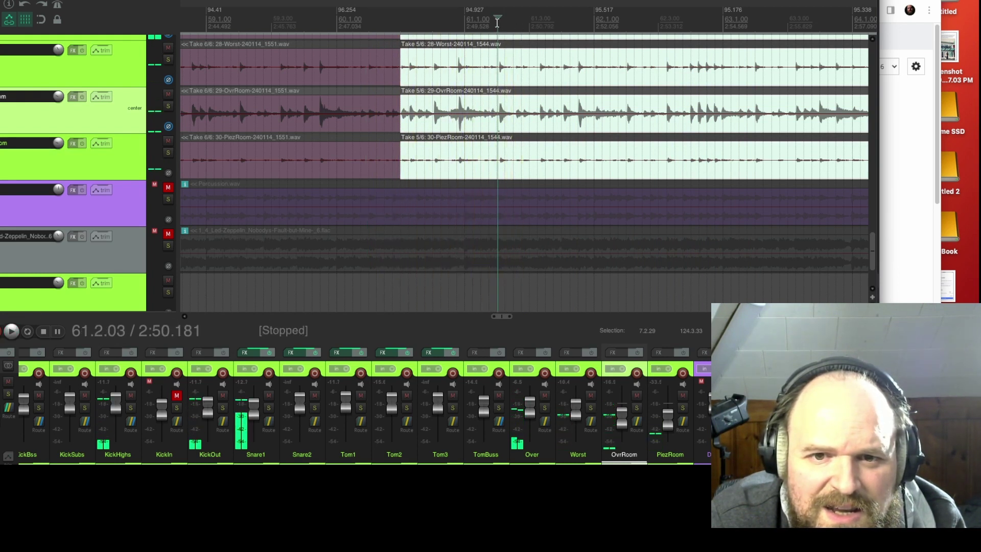
pyautogui.click(494, 20)
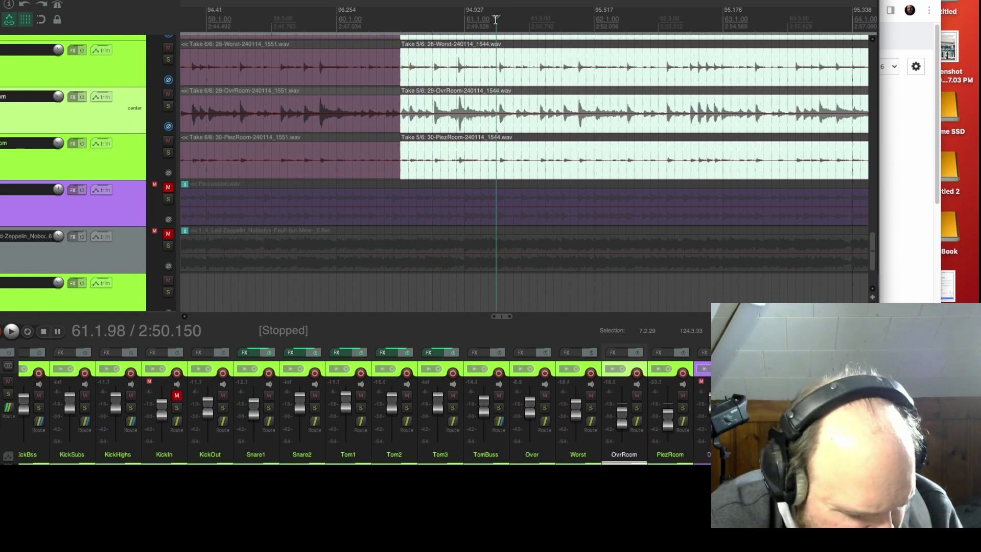
pyautogui.press('s')
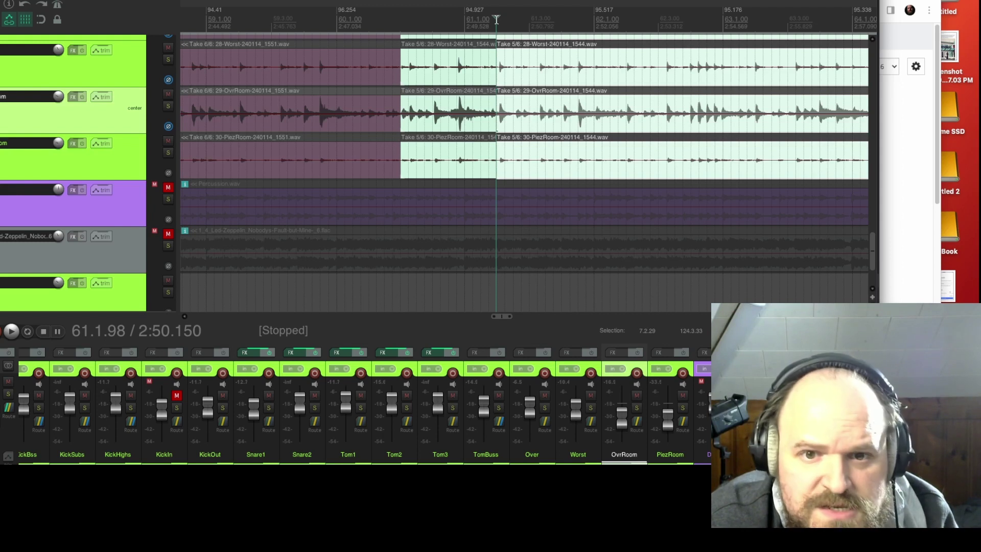
# Switch the drum section after the 61.1.98 split to take 6 and audition the change from about 60.3.00
pyautogui.press('t')
pyautogui.press('space')
pyautogui.press('space')
pyautogui.click(400, 19)
pyautogui.press('space')
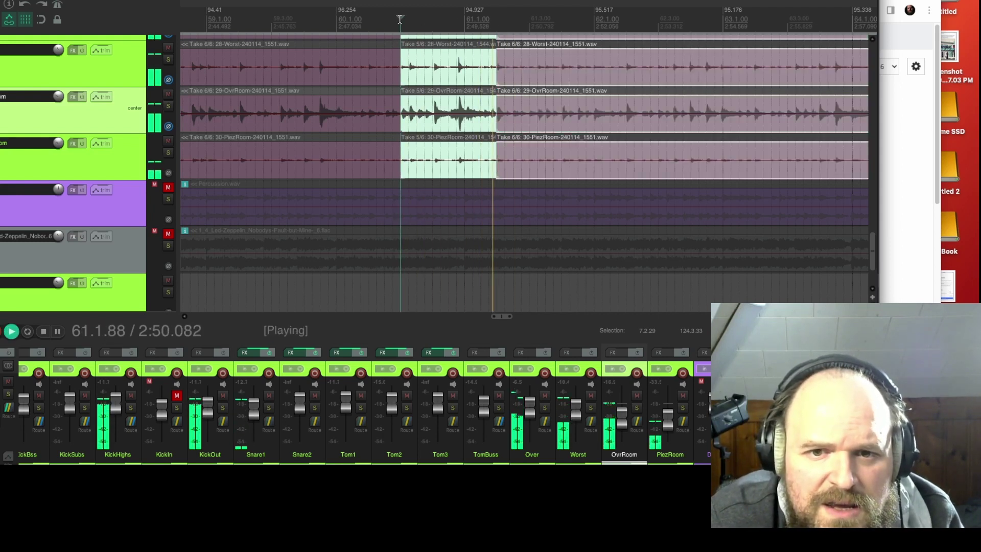
pyautogui.press('space')
pyautogui.press('space')
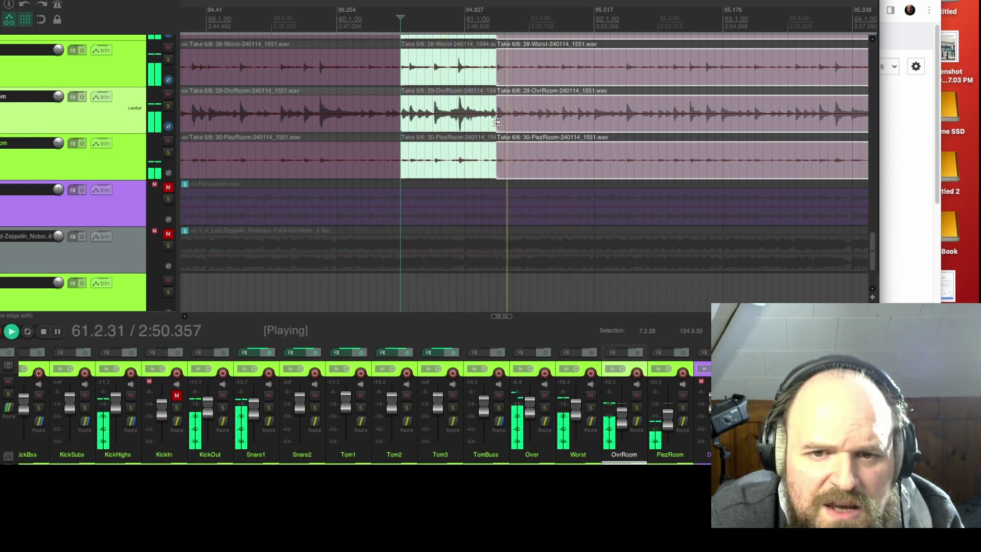
# Move the transition to take 6 in bar 61 later to about 2:50.47 and audition it through bar 64
pyautogui.press('space')
pyautogui.moveTo(497, 121); pyautogui.dragTo(513, 123)
pyautogui.press('space')
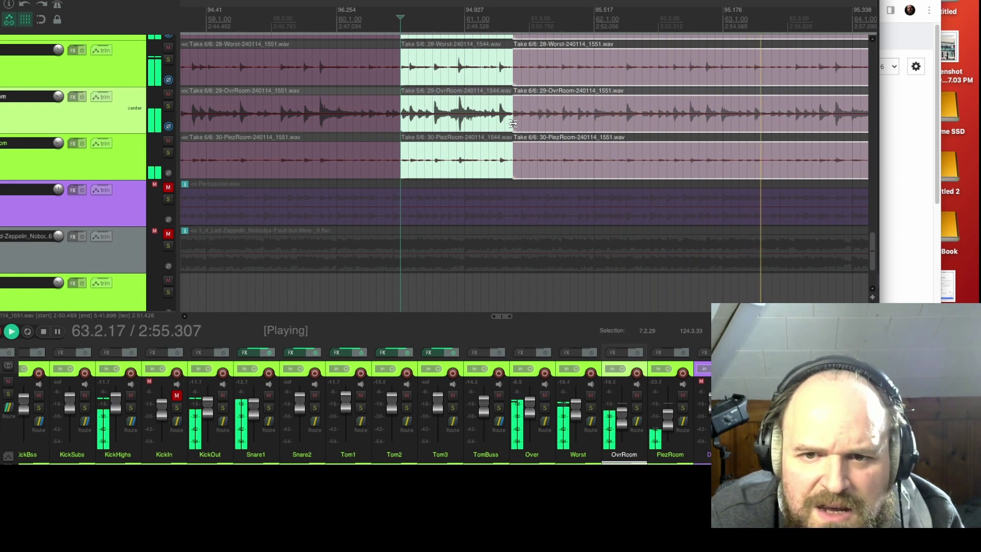
pyautogui.scroll(-2, 733, 69)
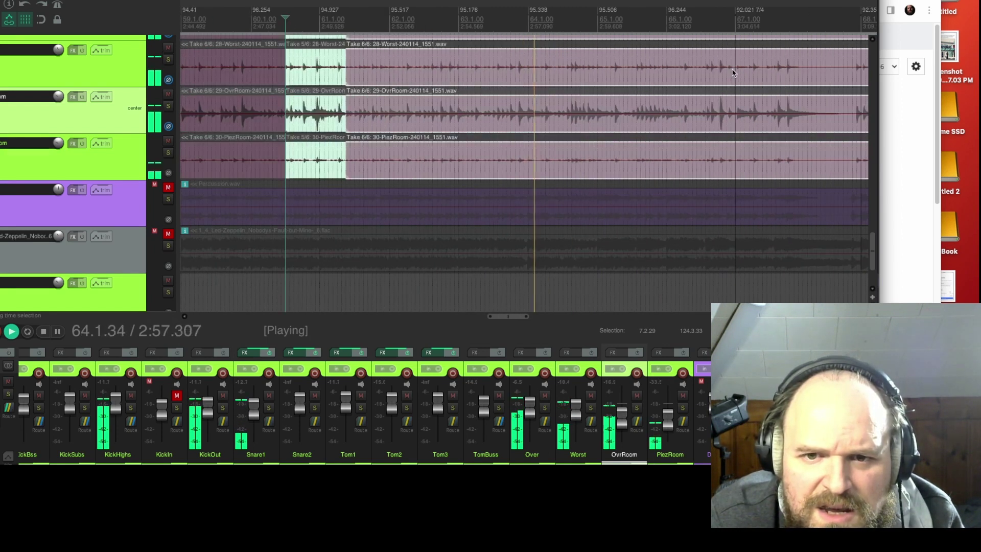
pyautogui.scroll(5, 715, 77)
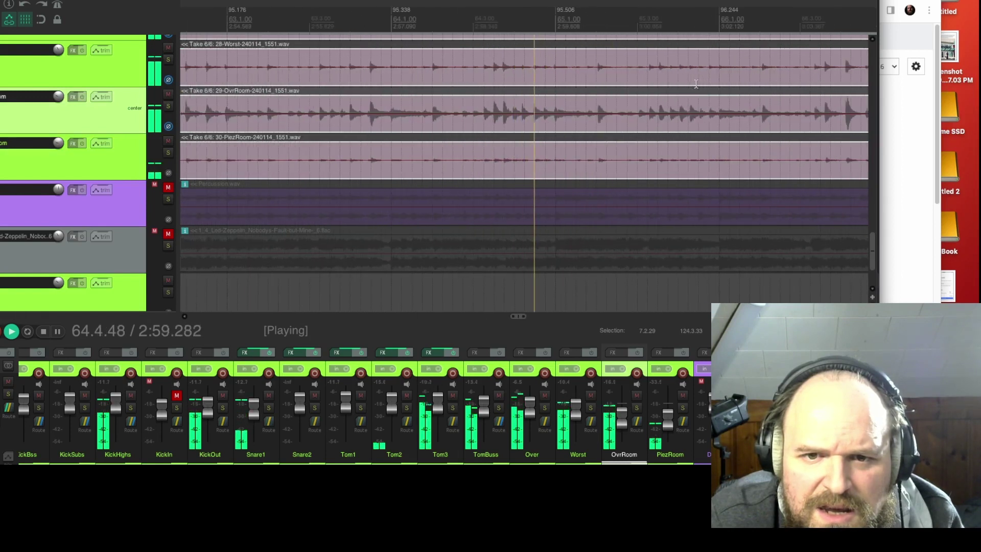
pyautogui.press('space')
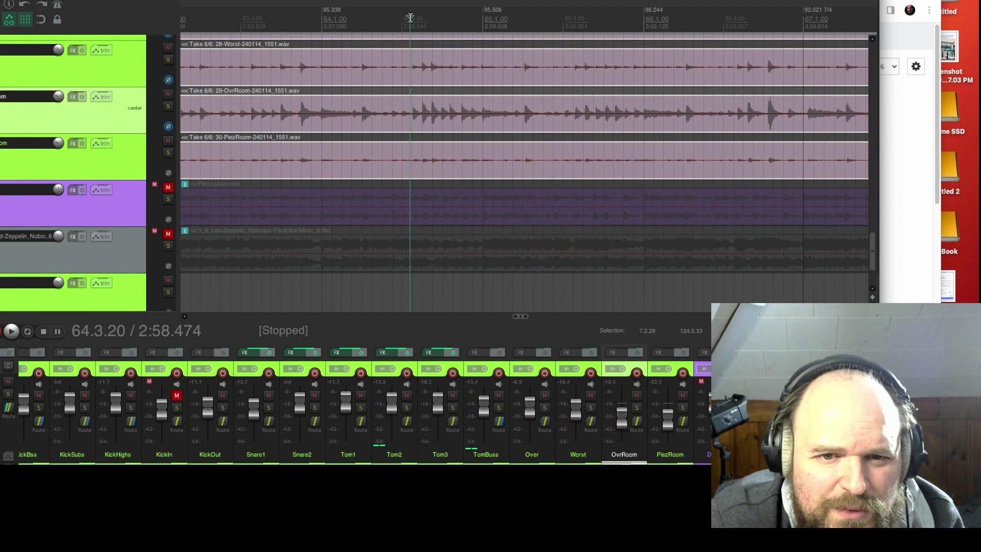
# Split the drum items at 64.3.23 and switch the section after the split to take 5
pyautogui.press('s')
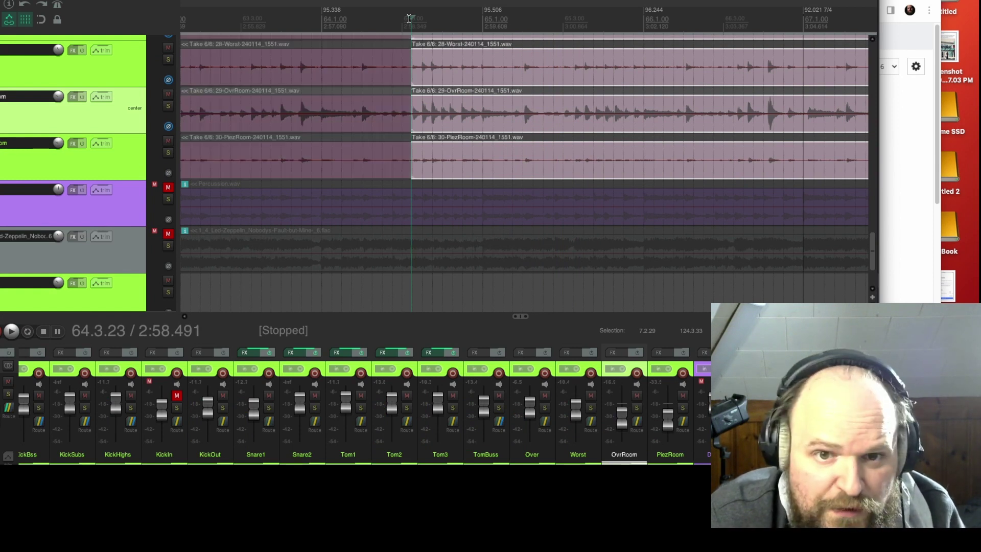
pyautogui.hotkey('shift', 't')
pyautogui.press('space')
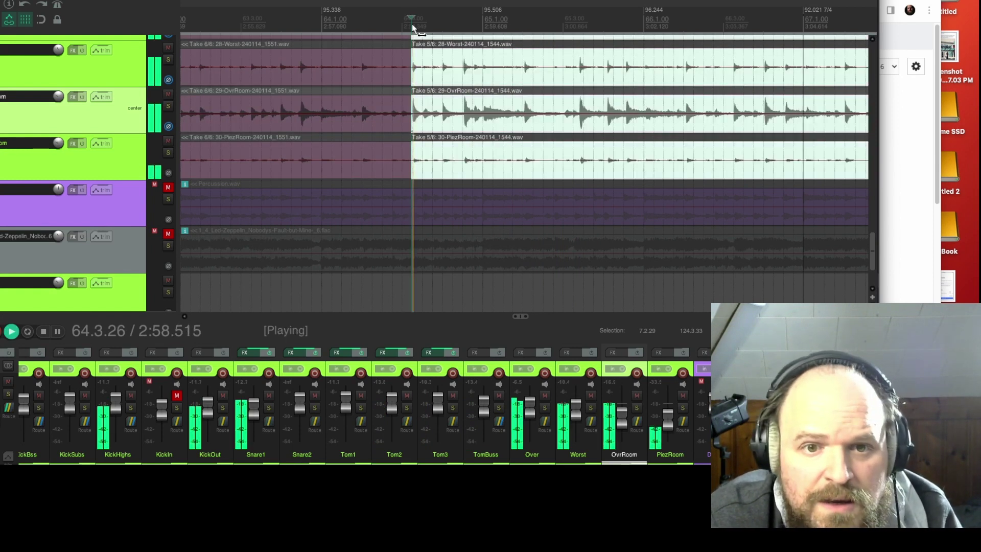
pyautogui.press('space')
# Play from 63.3.93 across the 64.3.23 split to check the change from take 6 to take 5
pyautogui.click(278, 15)
pyautogui.press('space')
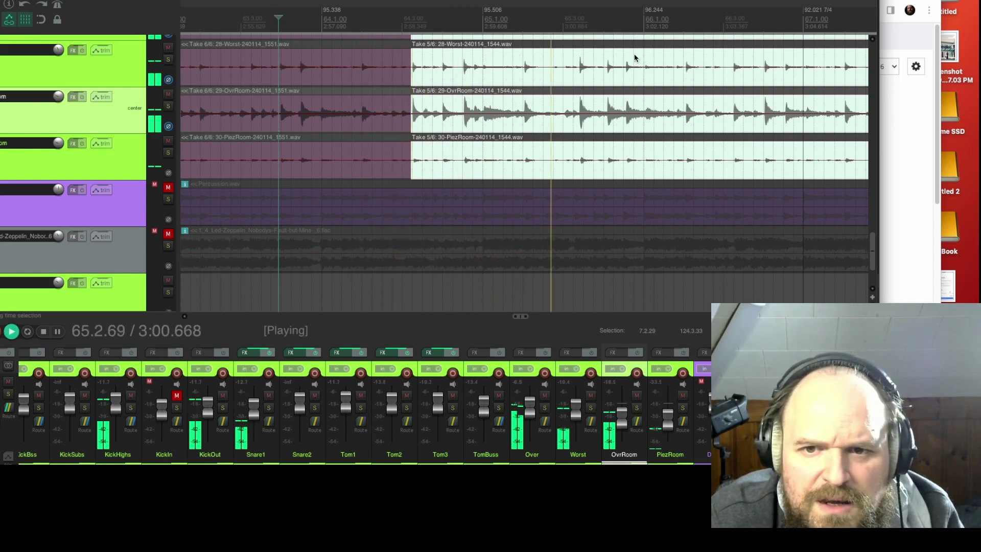
pyautogui.scroll(2, 574, 76)
pyautogui.press('space')
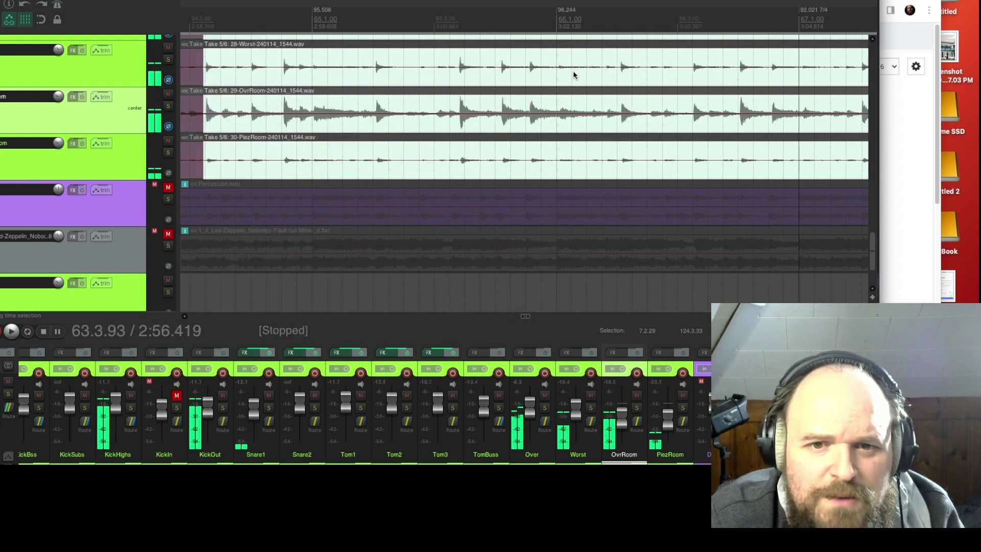
# Split the drum items at 65.2.00, switch the section after the split to take 6, and audition it
pyautogui.moveTo(370, 14); pyautogui.dragTo(372, 12)
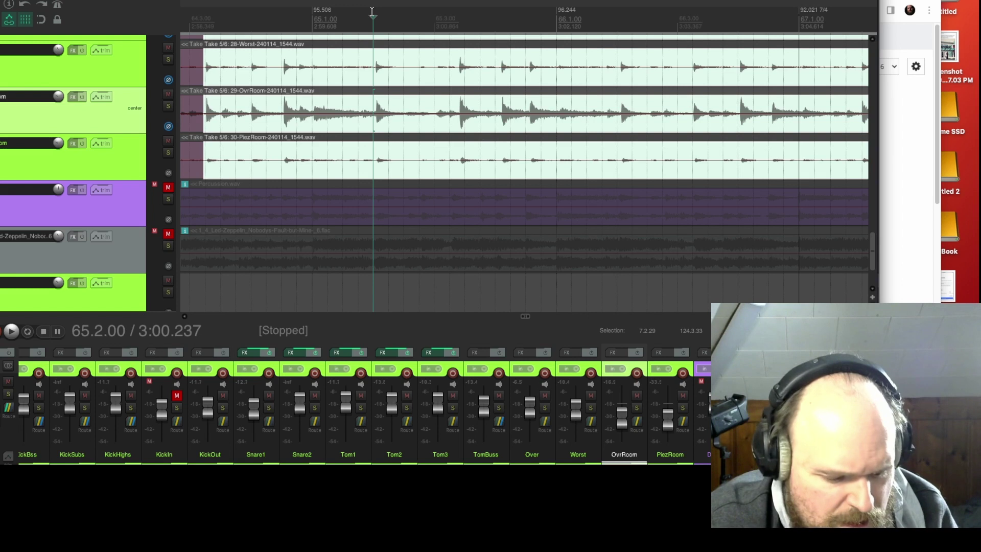
pyautogui.press('s')
pyautogui.press('t')
pyautogui.hotkey('shift', 't')
pyautogui.press('t')
pyautogui.press('space')
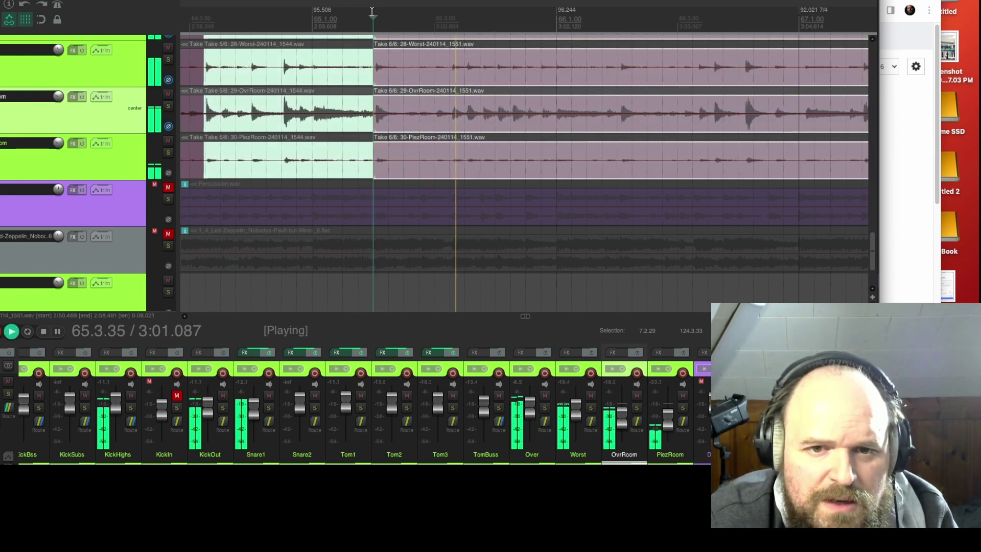
pyautogui.scroll(-2, 372, 11)
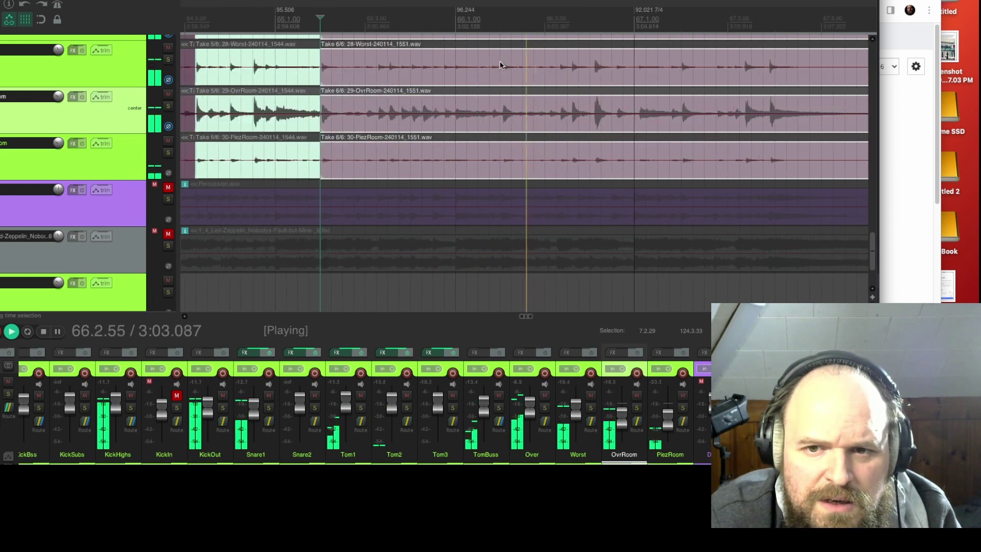
pyautogui.press('space')
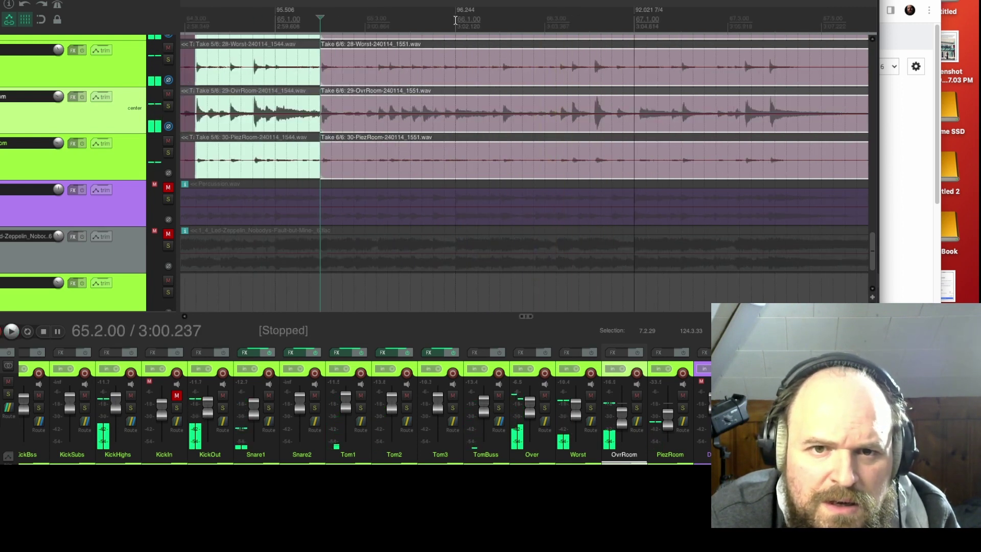
# Cycle the section after the 65.2.00 split to take 4 and audition it from 65.1.83
pyautogui.click(454, 21)
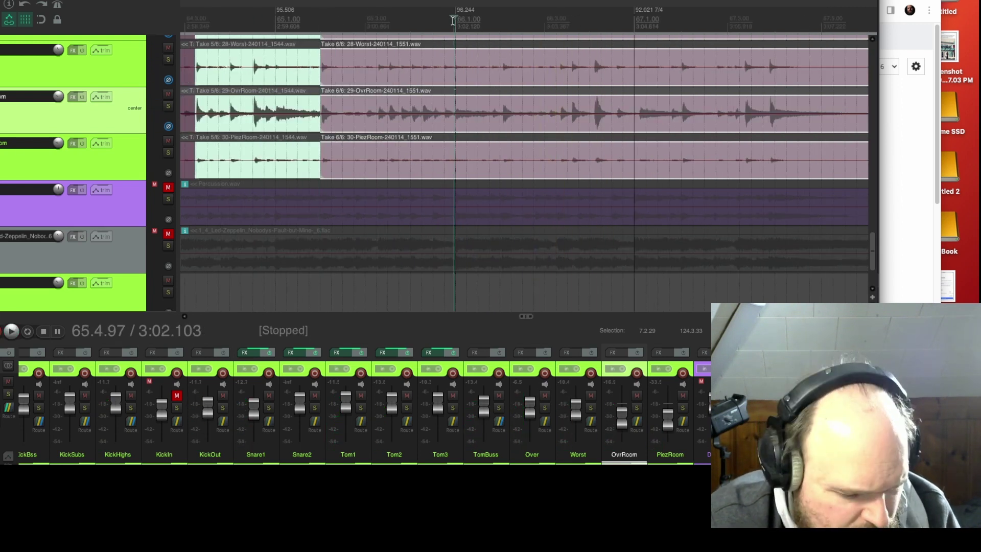
pyautogui.press('t')
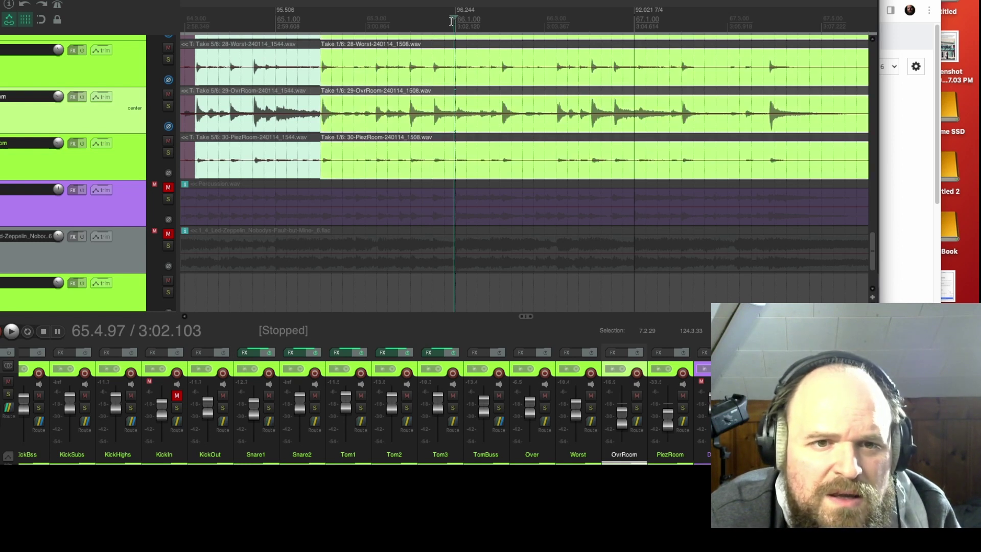
pyautogui.press('t')
pyautogui.press('t')
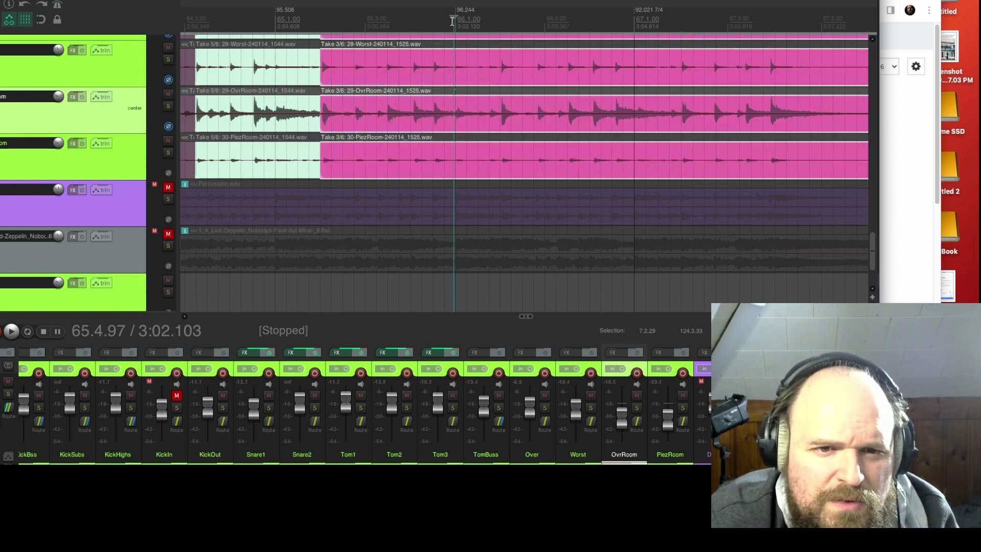
pyautogui.press('t')
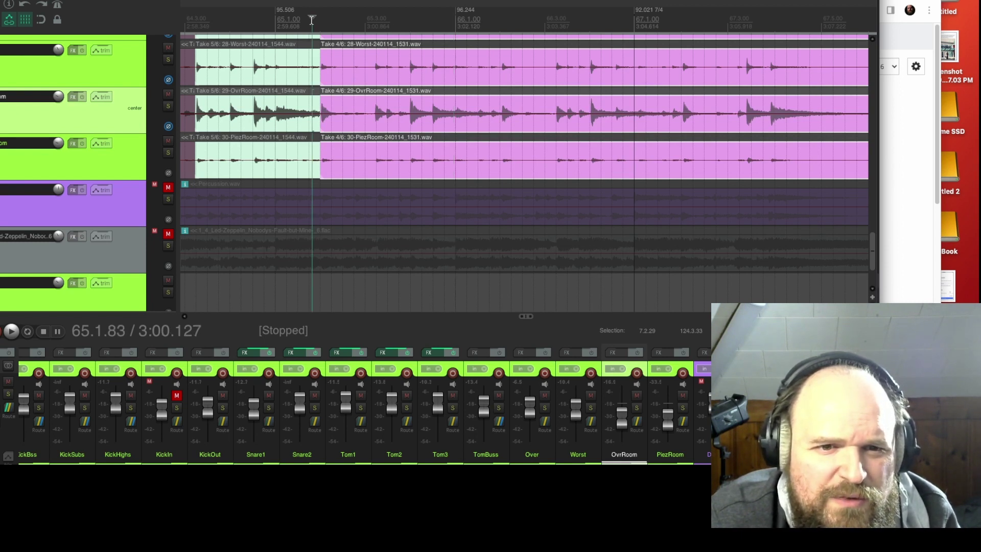
pyautogui.press('space')
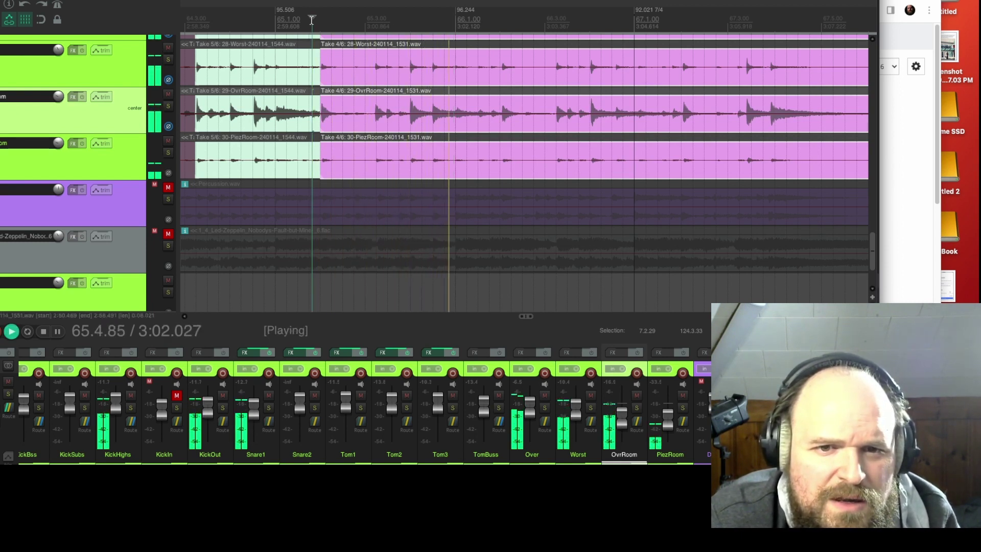
pyautogui.press('space')
# Switch the section after the 65.2.00 split to take 5 and audition it from 65.1.83 into bar 67
pyautogui.press('t')
pyautogui.press('space')
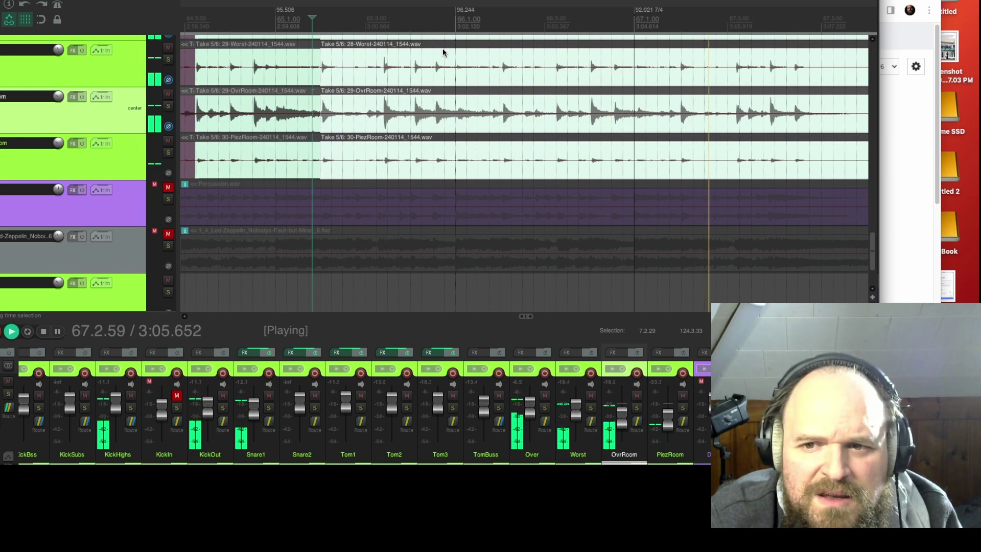
pyautogui.hscroll(3, 517, 54)
pyautogui.press('space')
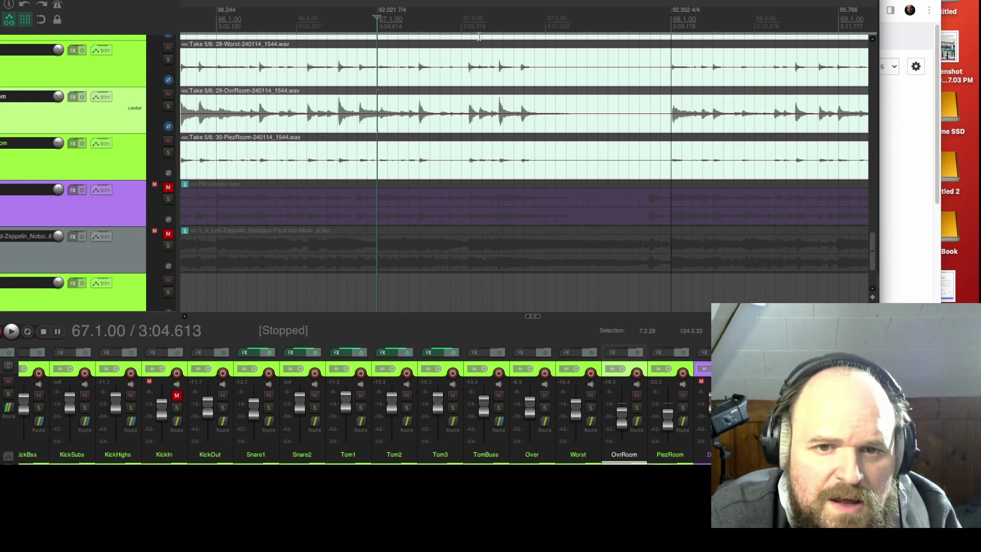
# Split the drum items at 67.3.05 and audition take 6 after the split, playing from 66.4.90
pyautogui.click(463, 21)
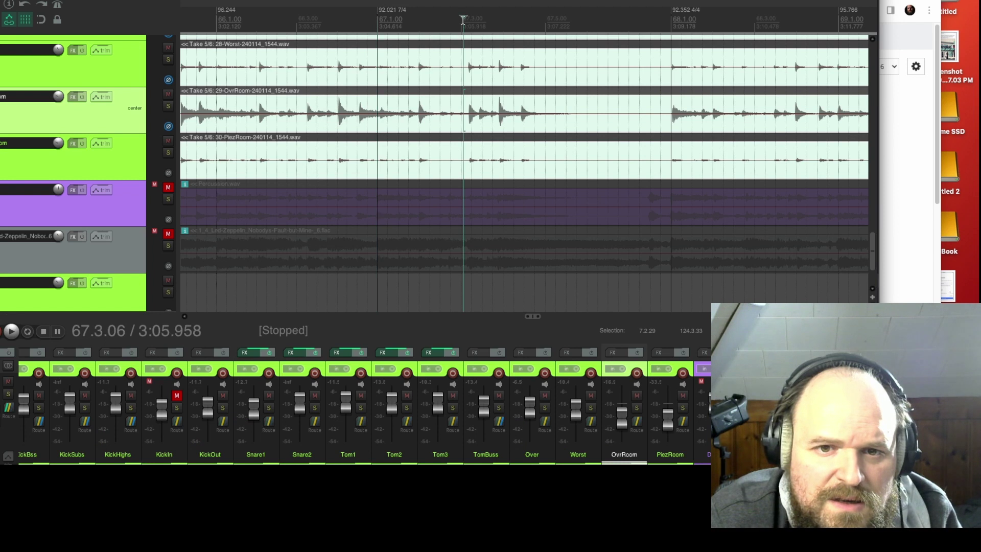
pyautogui.press('s')
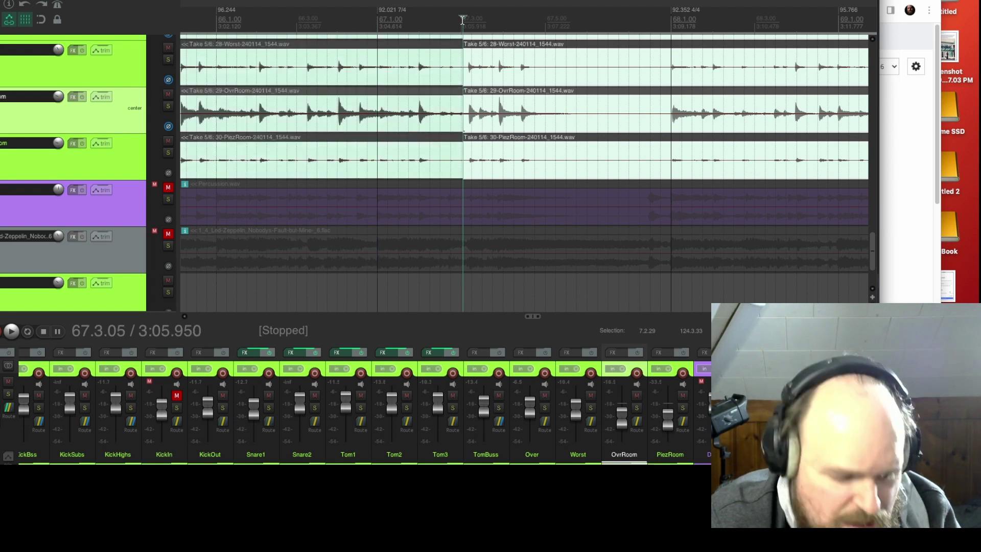
pyautogui.hotkey('ctrl', 'r')
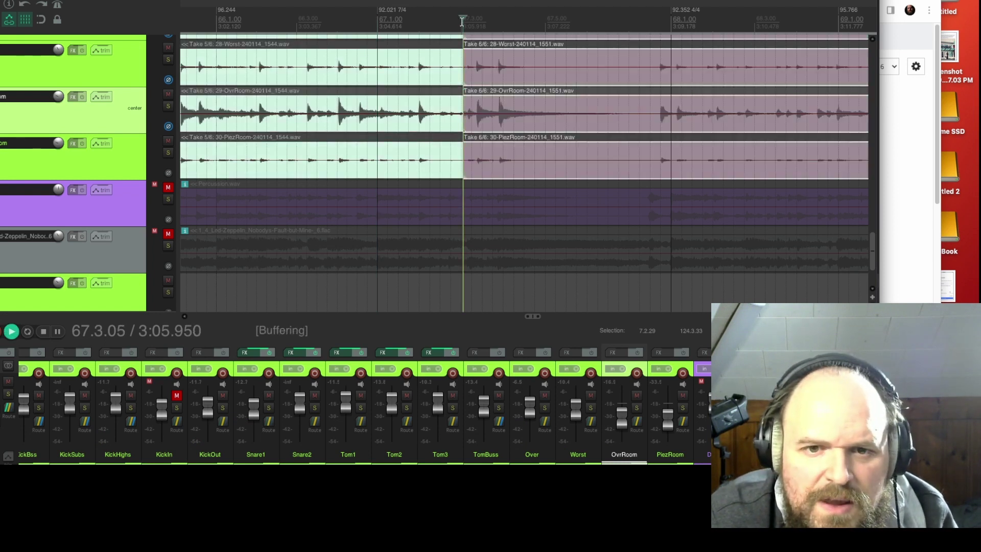
pyautogui.press('space')
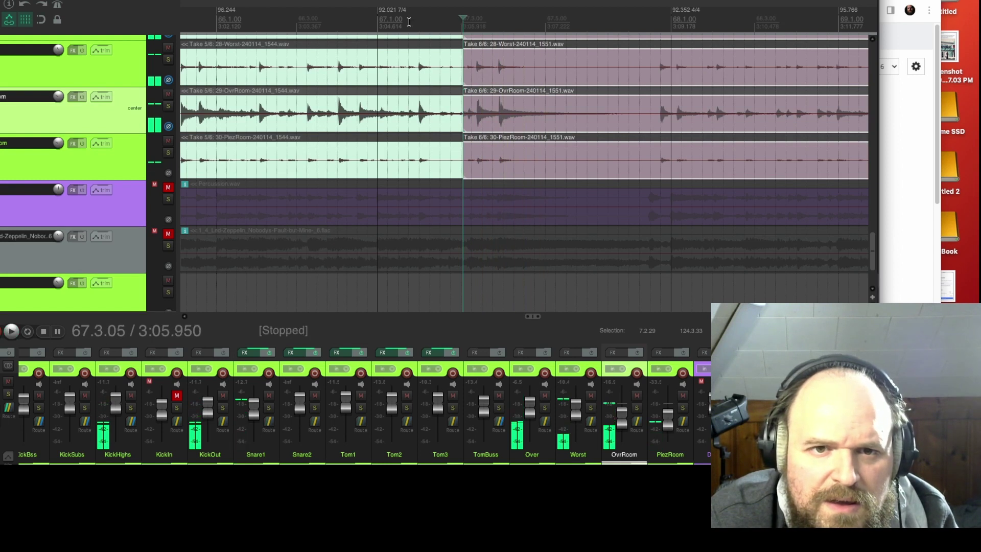
pyautogui.click(373, 22)
pyautogui.press('space')
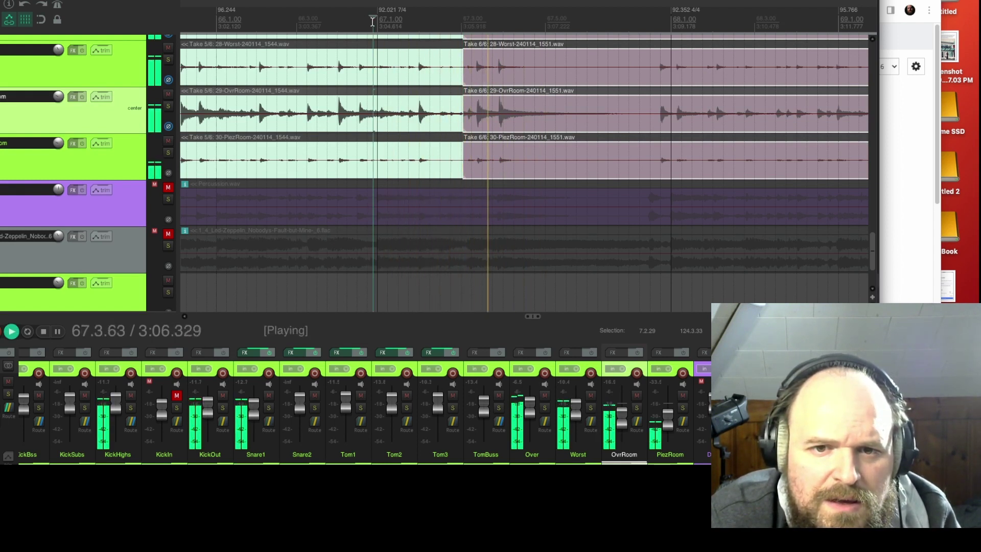
pyautogui.press('space')
# Try the transition to take 6 later, at about 3:06.16 and about 3:06.37, auditioning each from 66.4.90
pyautogui.moveTo(464, 152); pyautogui.dragTo(477, 153)
pyautogui.press('space')
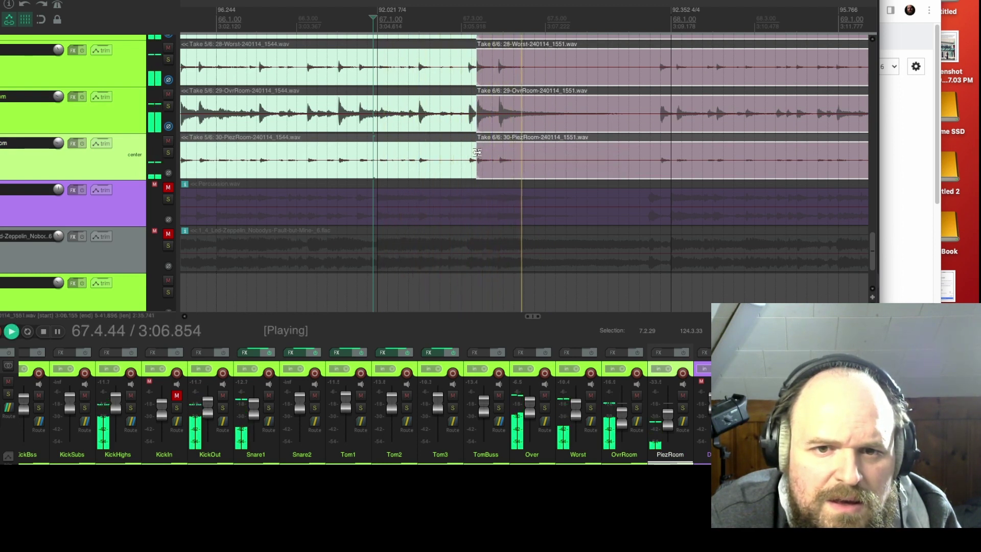
pyautogui.press('space')
pyautogui.moveTo(476, 151); pyautogui.dragTo(491, 154)
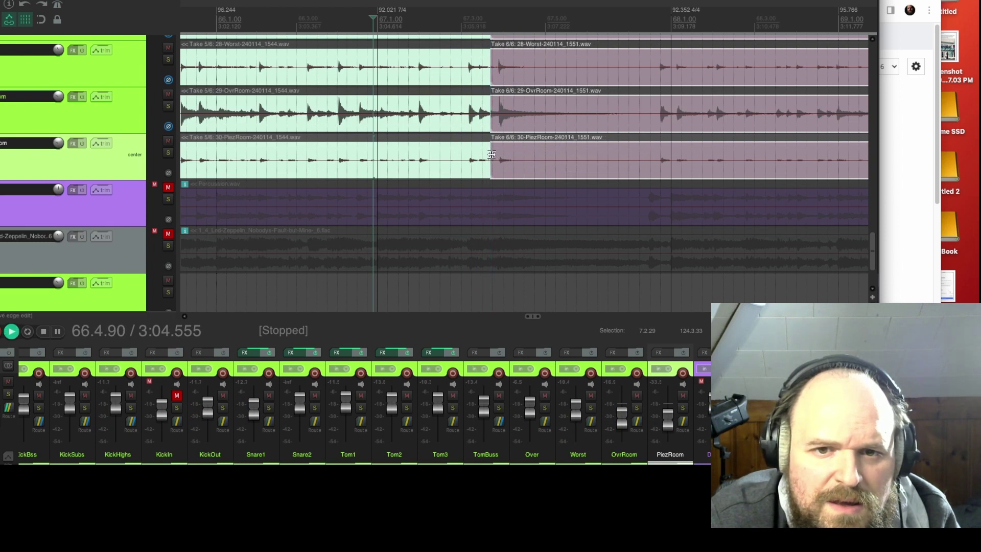
pyautogui.press('space')
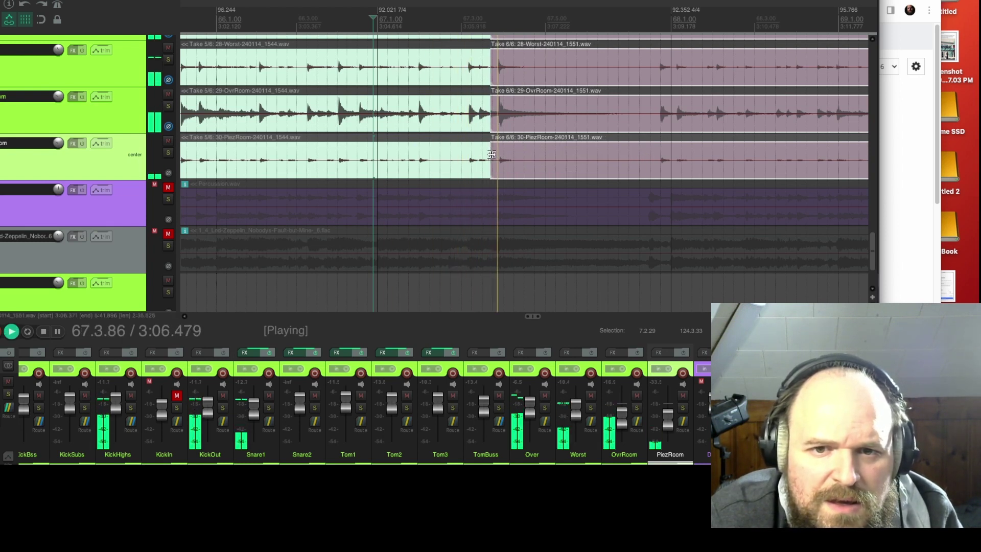
pyautogui.press('space')
# Move the transition to take 6 back to just before beat two of bar 67 and audition it from 66.4.90
pyautogui.moveTo(491, 154); pyautogui.dragTo(419, 161)
pyautogui.press('space')
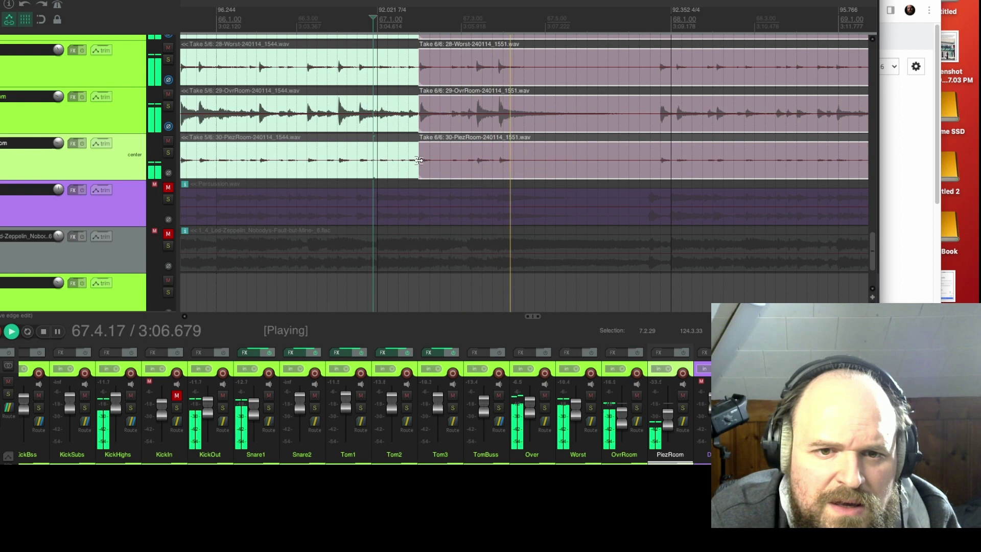
pyautogui.press('space')
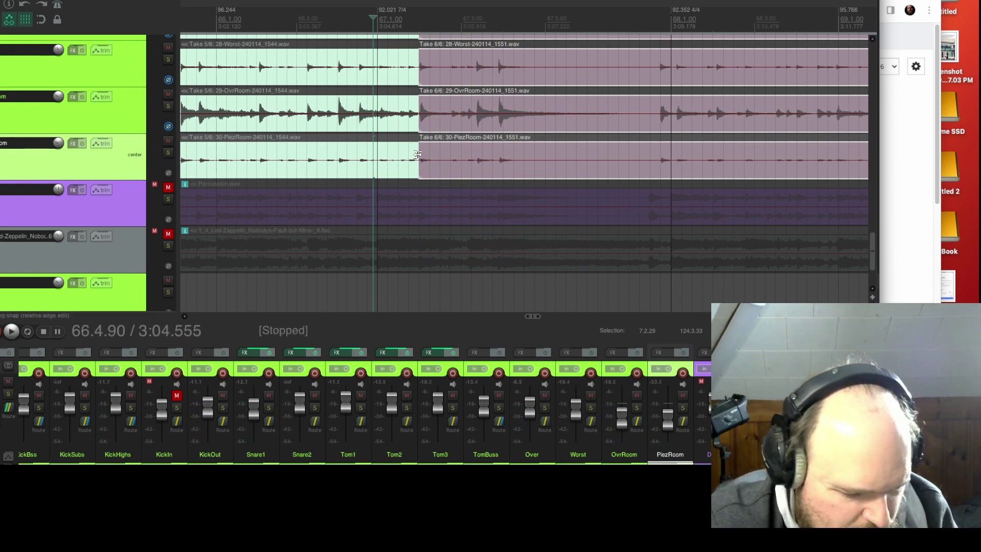
# Try take 4 for the drum section after the edit point just before beat two of bar 67, auditioning from 66.4.90
pyautogui.hotkey('shift', 't')
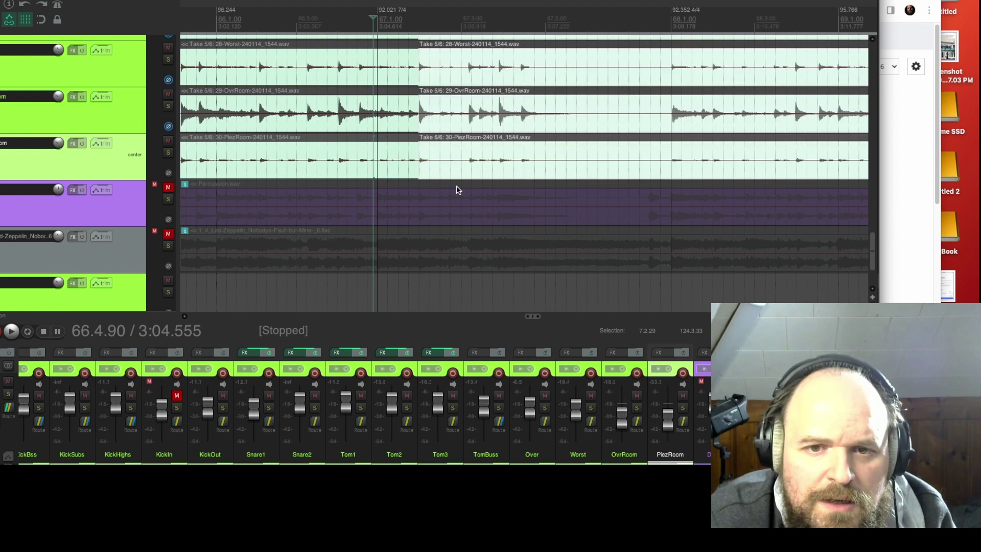
pyautogui.hotkey('shift', 't')
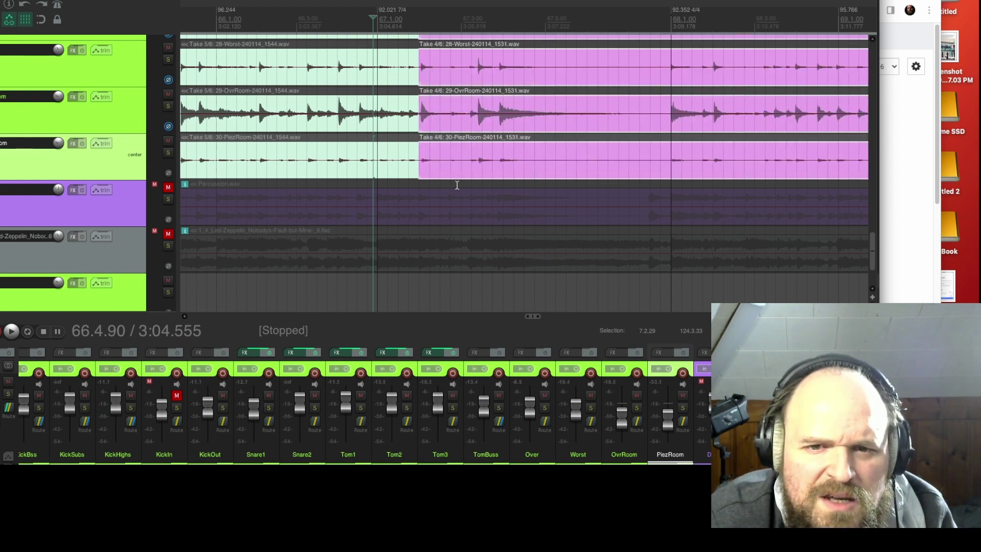
pyautogui.press('space')
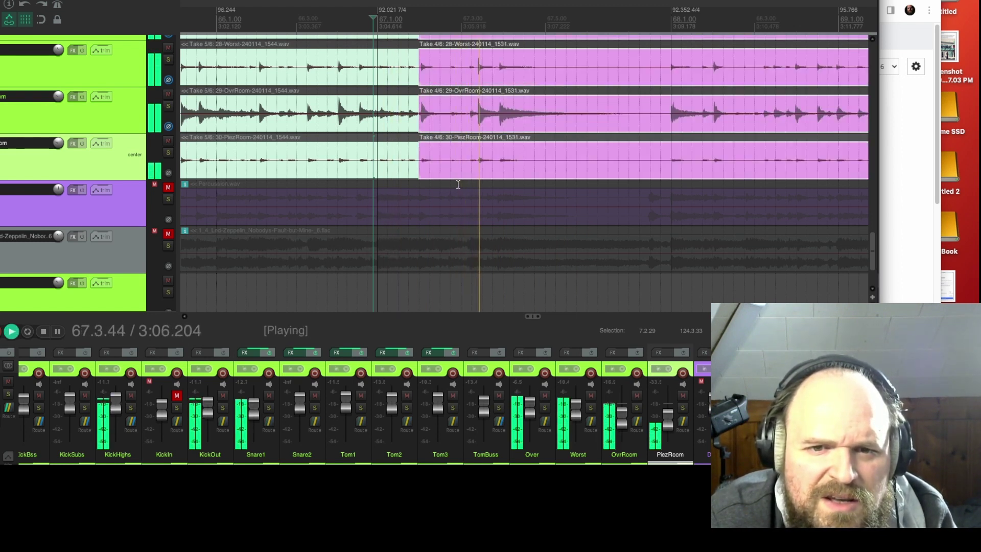
pyautogui.press('space')
# Switch the drum section after the bar 67 edit point to take 3 and audition it twice from 66.4.90
pyautogui.hotkey('shift', 't')
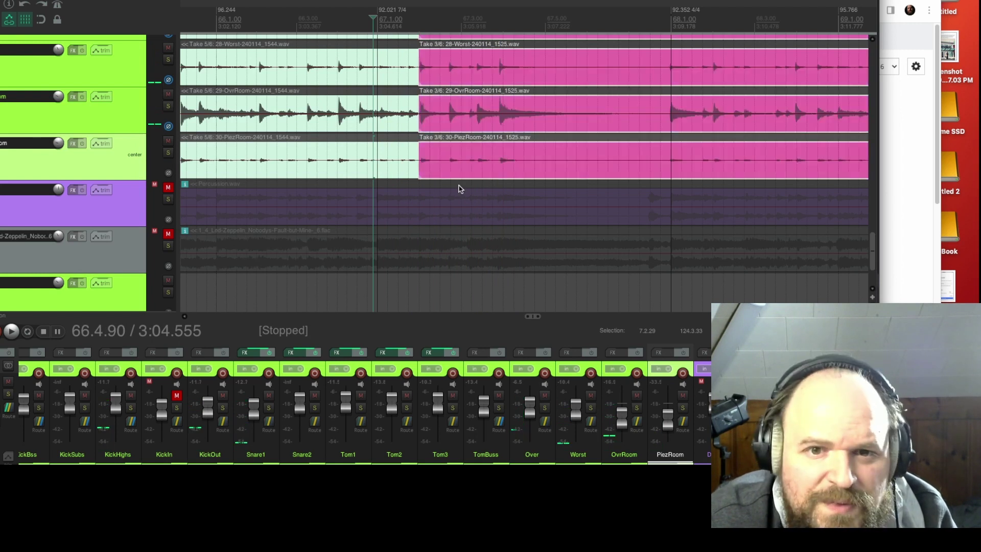
pyautogui.press('space')
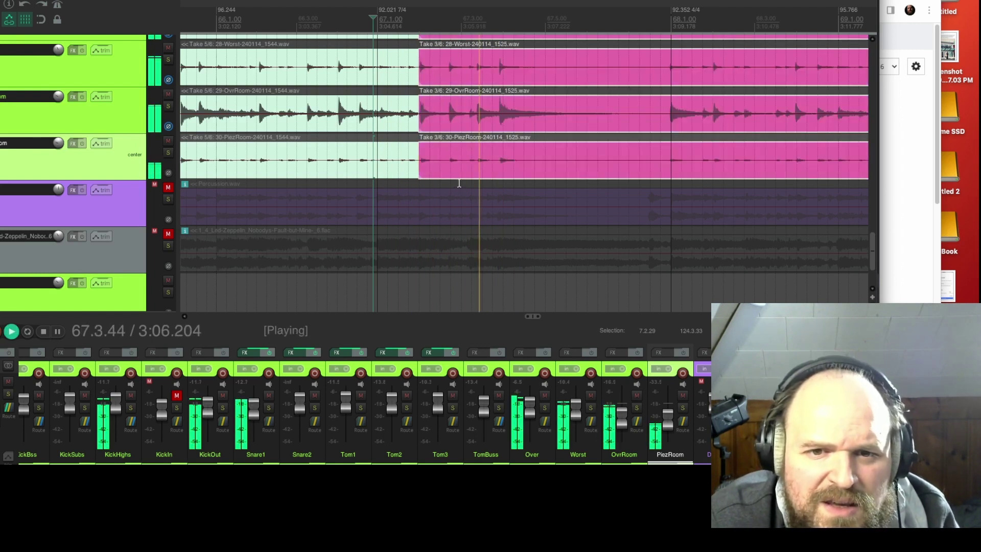
pyautogui.press('space')
pyautogui.press('space')
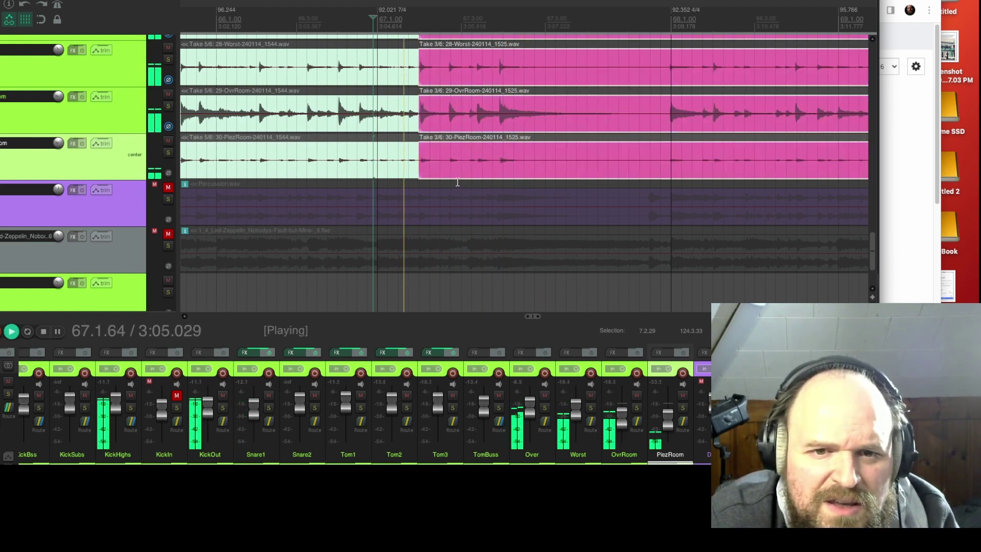
pyautogui.press('space')
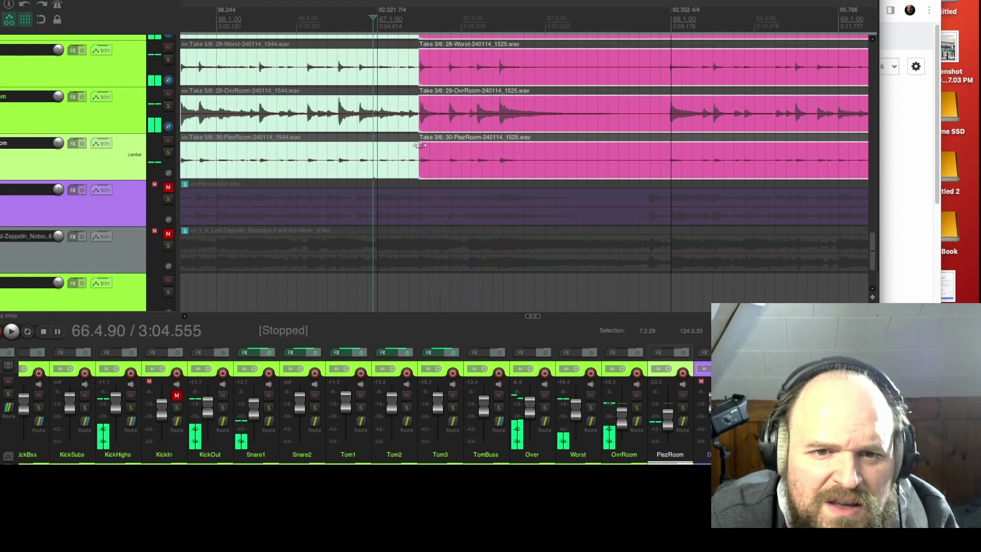
# Move the transition from take 5 to take 3 later, to about 3:06.022, and audition it from 66.4.90
pyautogui.moveTo(418, 125); pyautogui.dragTo(507, 136)
pyautogui.moveTo(499, 136); pyautogui.dragTo(466, 137)
pyautogui.press('space')
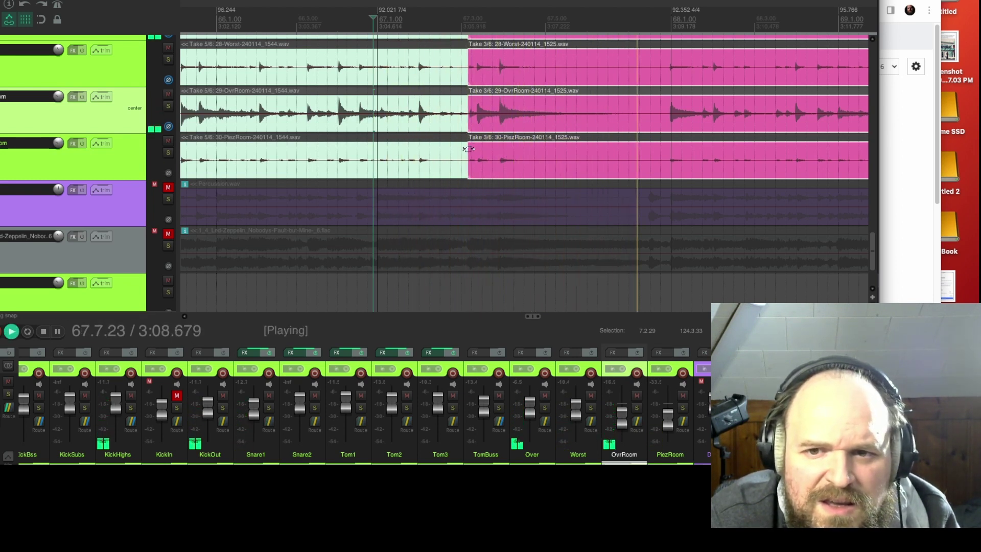
pyautogui.press('space')
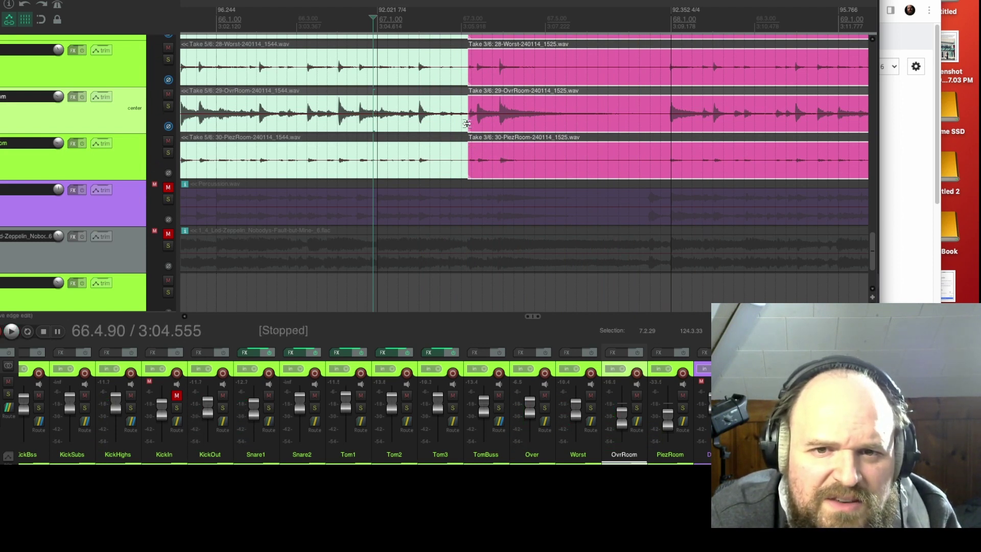
# Split the drum items at 67.7.88 and try successive takes after the split, ending on take 6
pyautogui.click(666, 18)
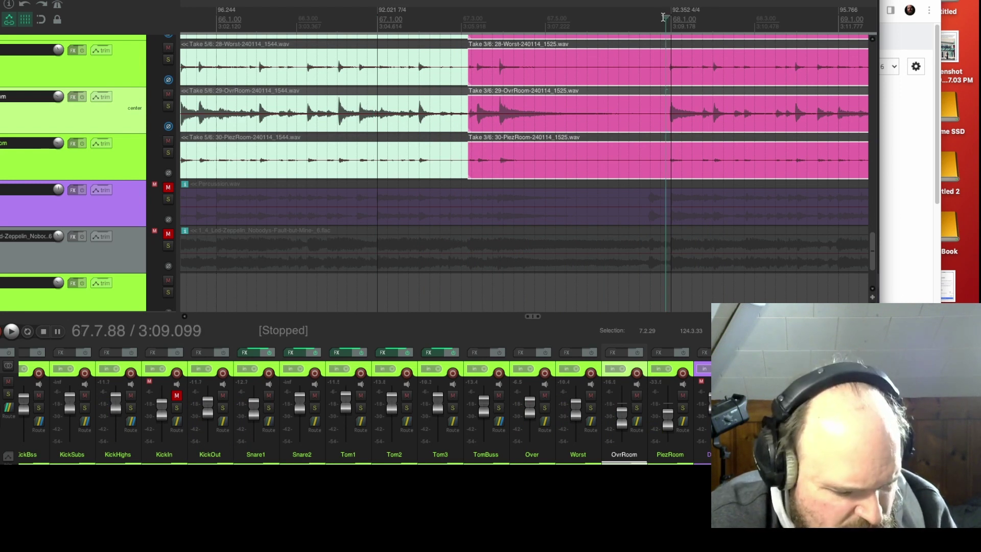
pyautogui.press('s')
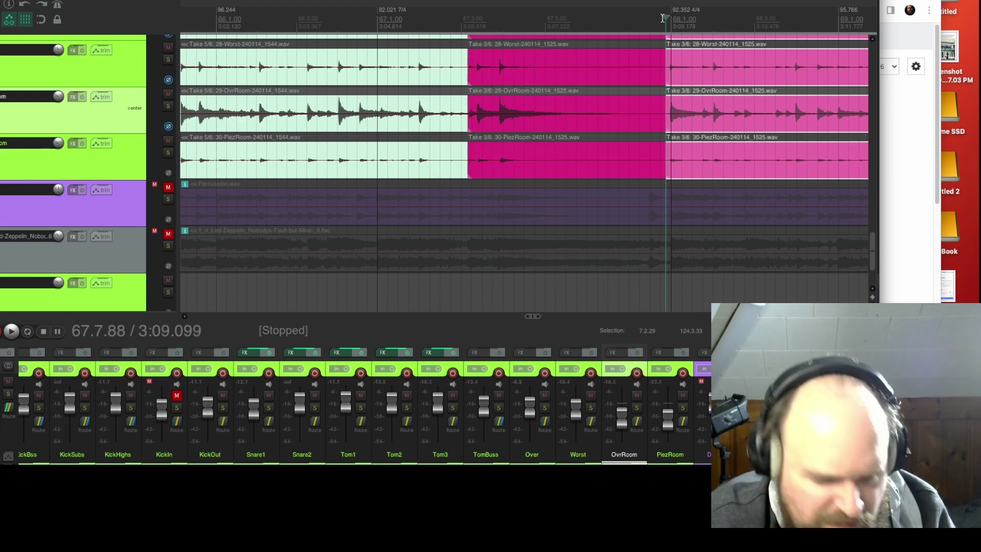
pyautogui.press('t')
pyautogui.press('t')
pyautogui.press('space')
pyautogui.press('space')
pyautogui.press('t')
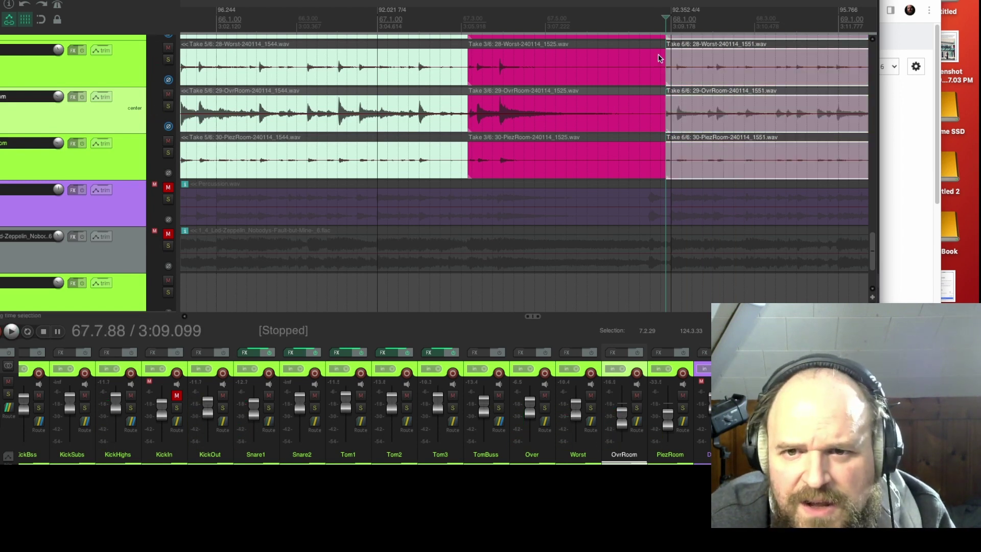
# Move the transition to take 6 earlier, to about 3:08.971, and audition it from 67.7.47
pyautogui.moveTo(665, 121)
pyautogui.mouseDown()
pyautogui.moveTo(650, 122)
pyautogui.moveTo(658, 123)
pyautogui.mouseUp()
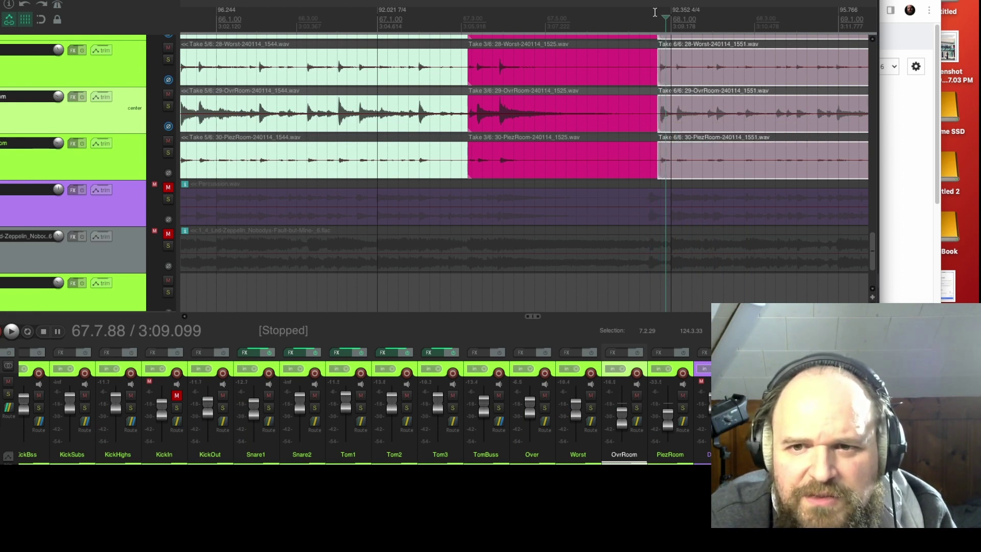
pyautogui.click(648, 20)
pyautogui.press('space')
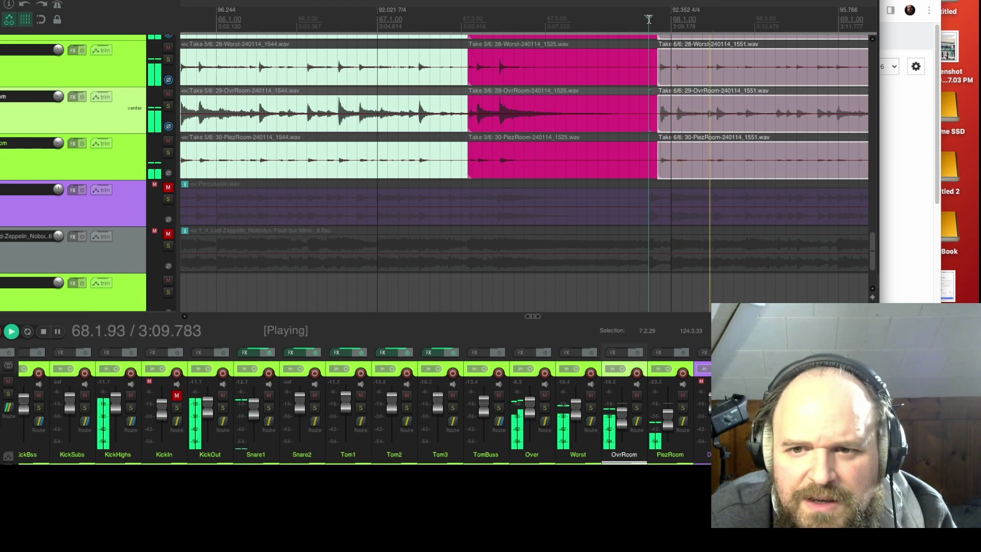
pyautogui.press('space')
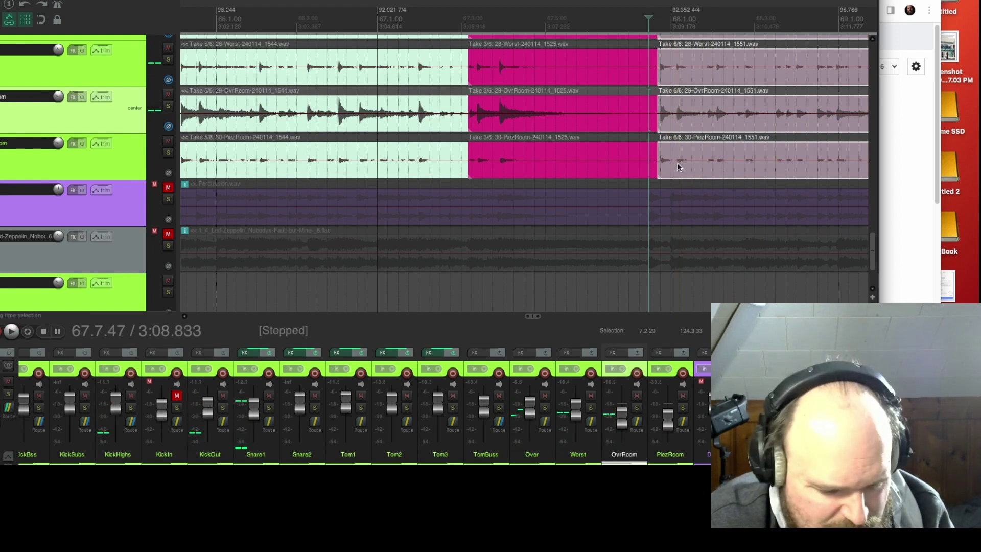
# Cycle the section after the 3:08.971 edit through takes 1 to 5 back to take 6 and audition from 67.7.47
pyautogui.press('t')
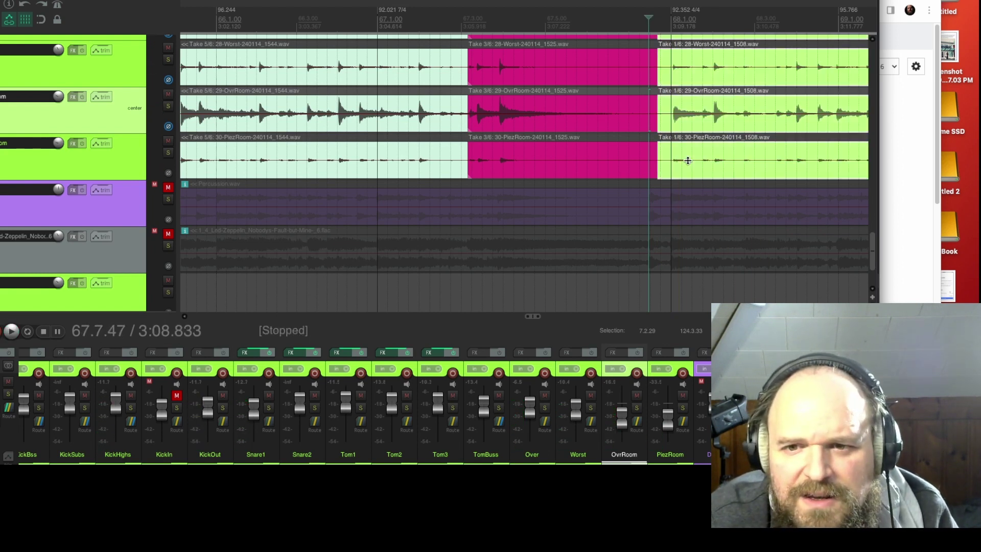
pyautogui.press('t')
pyautogui.press('t')
pyautogui.press('t')
pyautogui.press('t')
pyautogui.press('t')
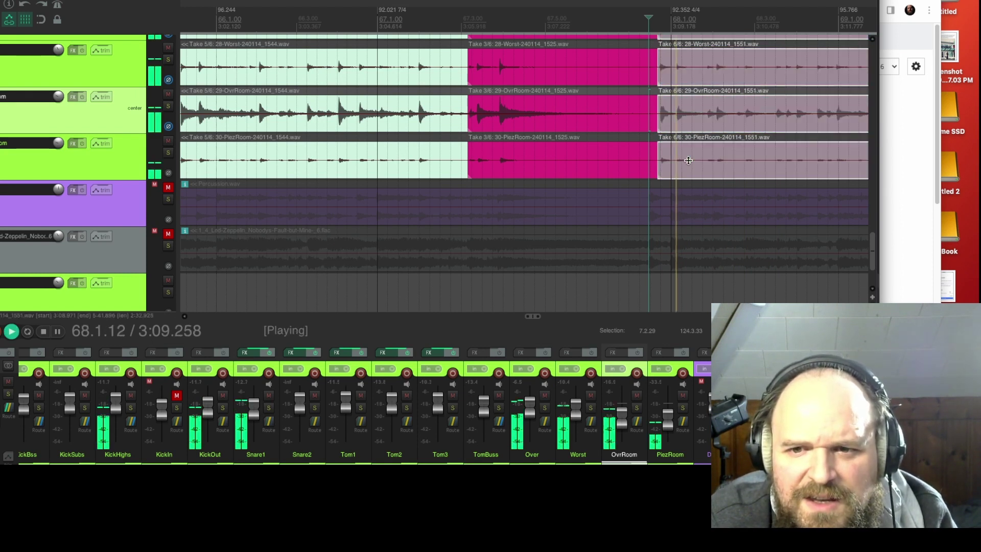
pyautogui.press('space')
# Try splitting the drum items at 68.1.01 with take 5 after the split, auditioning from 67.7.43
pyautogui.click(671, 20)
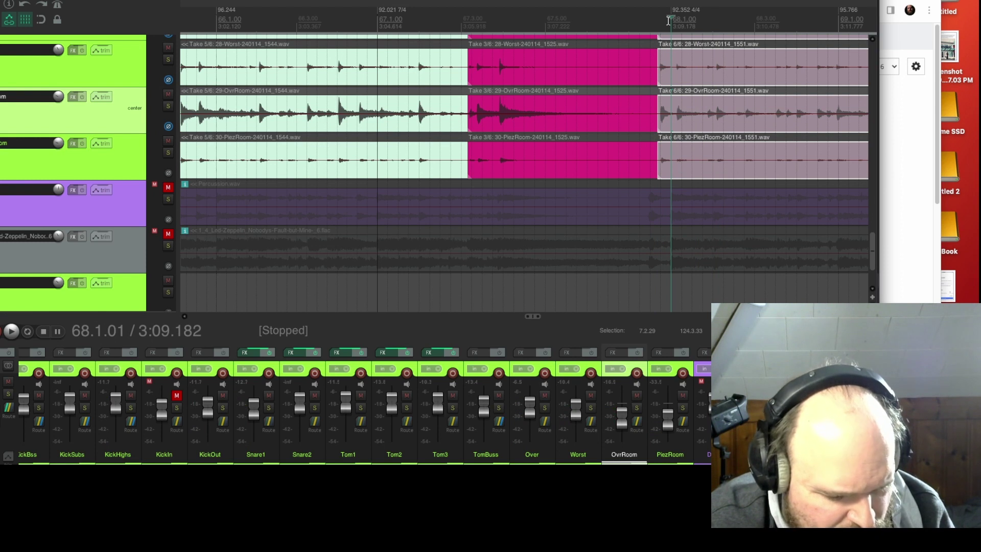
pyautogui.press('[')
pyautogui.hotkey('shift', 't')
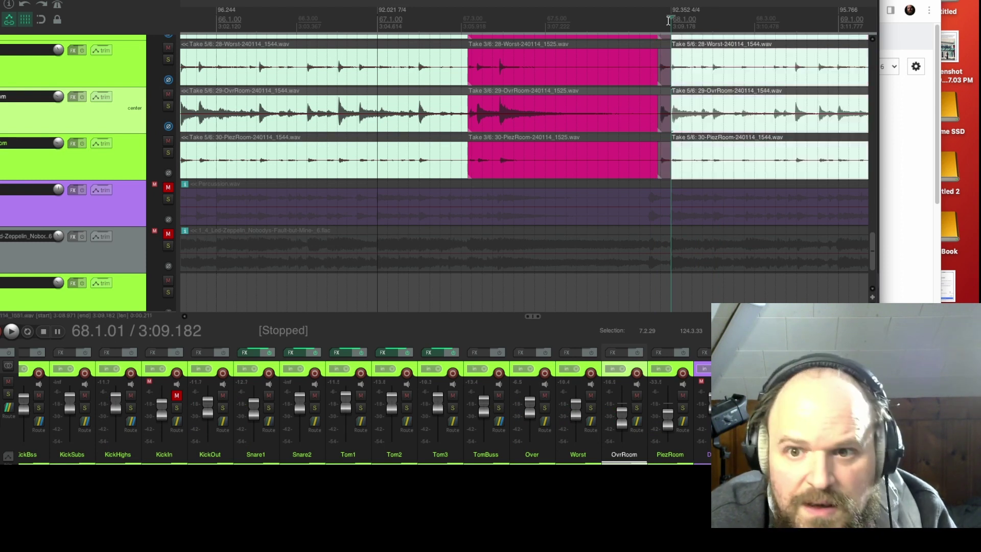
pyautogui.click(646, 21)
pyautogui.press('space')
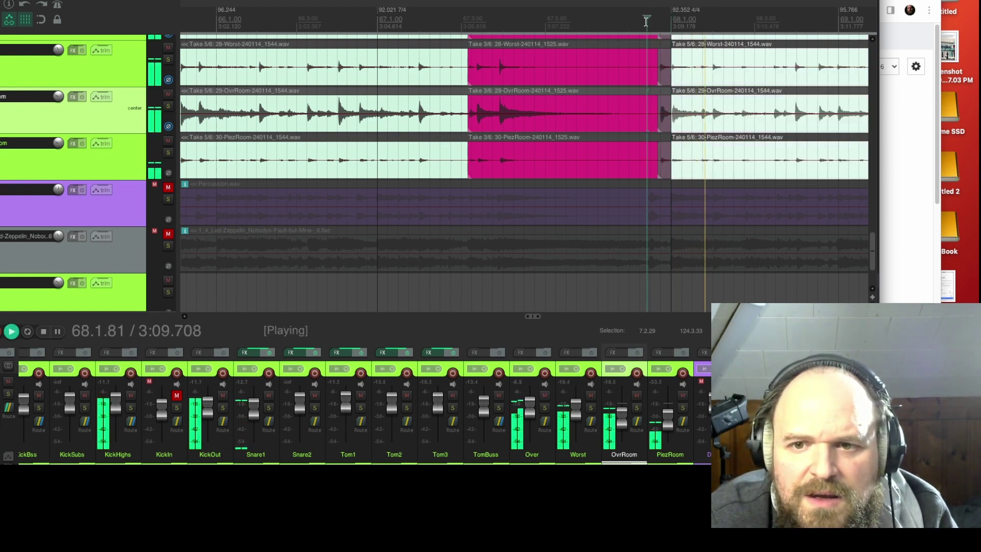
pyautogui.press('space')
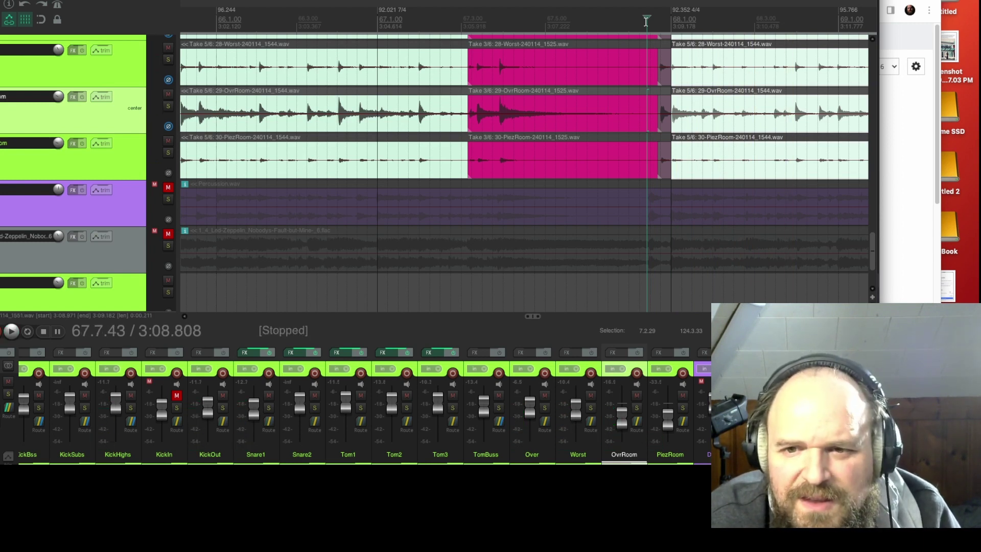
# Undo the split at 68.1.01 and switch the drums after the 3:08.971 edit to take 4
pyautogui.press('t')
pyautogui.hotkey('shift', 't')
pyautogui.hotkey('shift', 't')
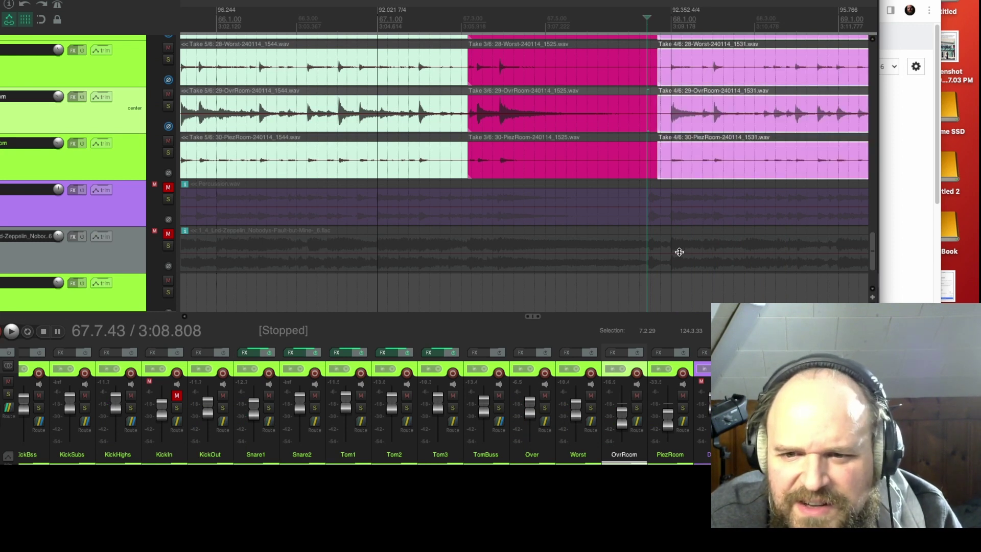
pyautogui.moveTo(656, 157)
pyautogui.mouseDown()
pyautogui.moveTo(627, 158)
pyautogui.moveTo(658, 159)
pyautogui.mouseUp()
# Audition the transition into take 4 repeatedly from 67.7.43, playing the first pass through bar 70
pyautogui.press('space')
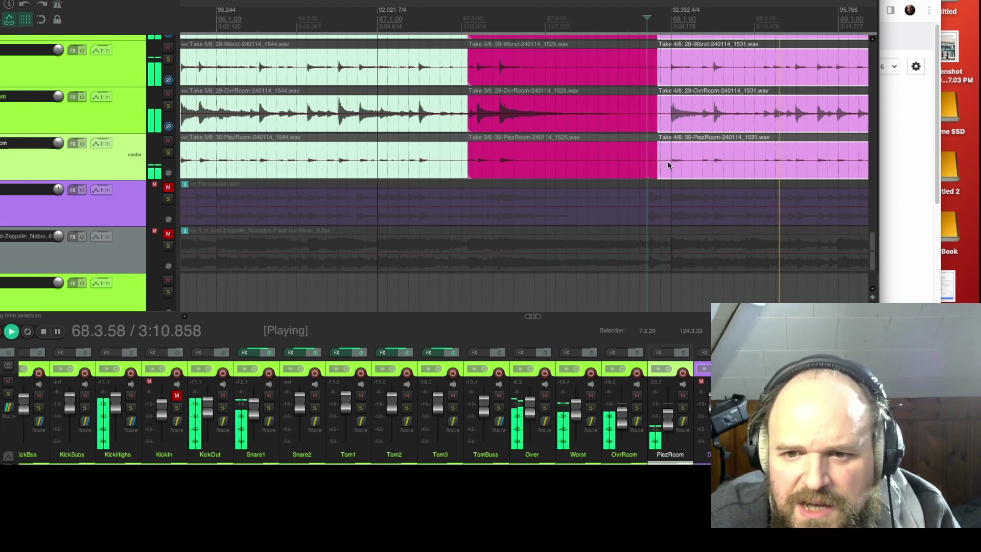
pyautogui.scroll(-1, 639, 130)
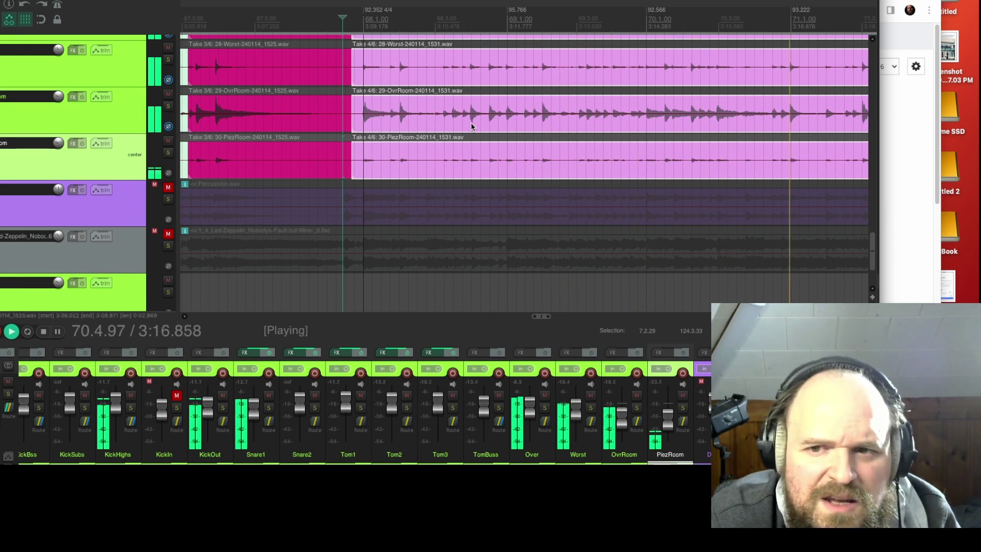
pyautogui.press('space')
pyautogui.press('space')
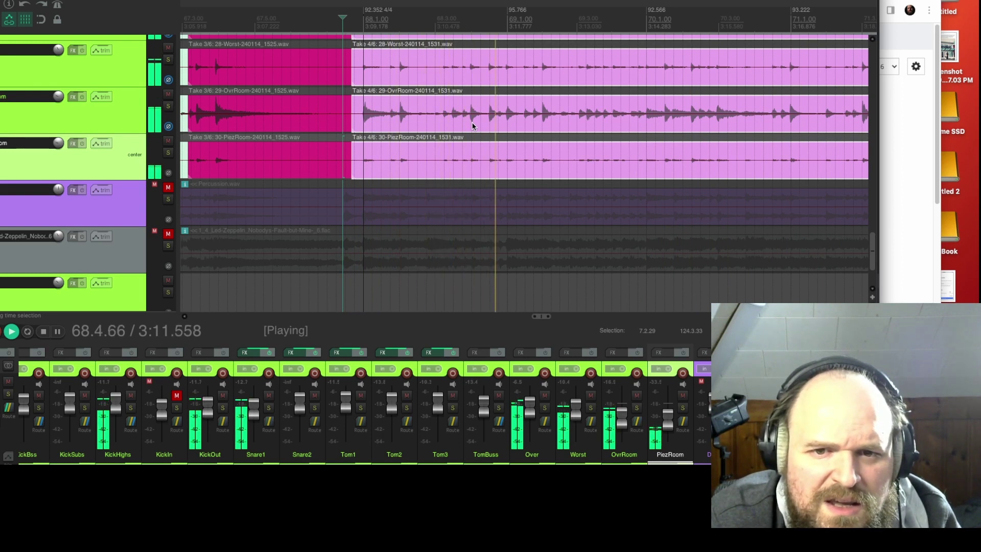
pyautogui.press('space')
pyautogui.press('space')
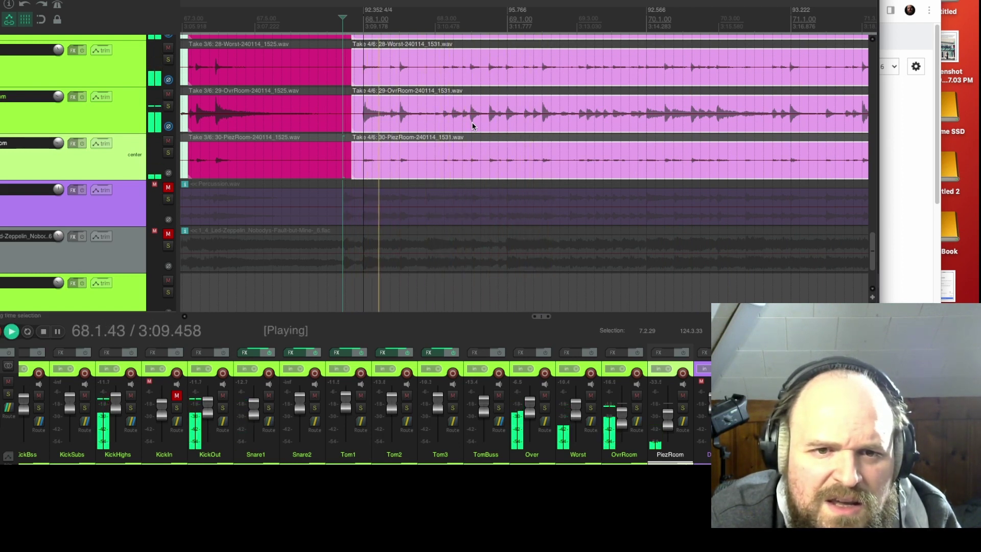
pyautogui.press('space')
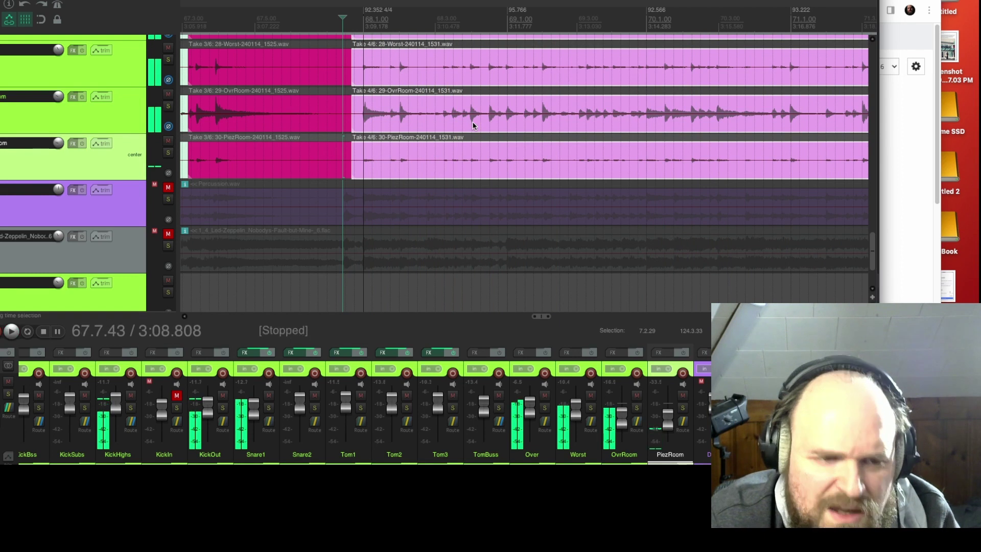
# Compare takes 5 and 6 for the section after the 3:08.971 edit, auditioning each from 67.7.43
pyautogui.press('t')
pyautogui.press('space')
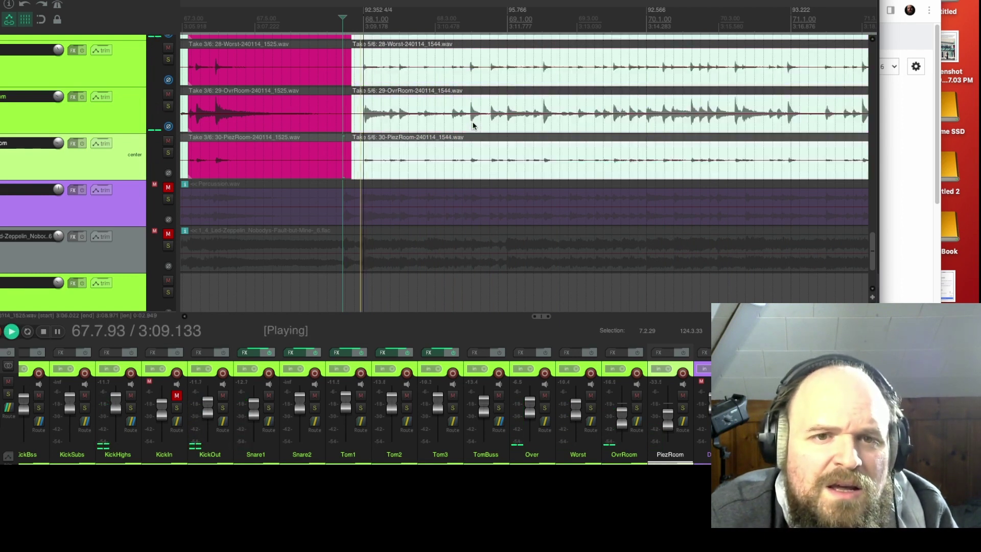
pyautogui.press('space')
pyautogui.press('t')
pyautogui.press('space')
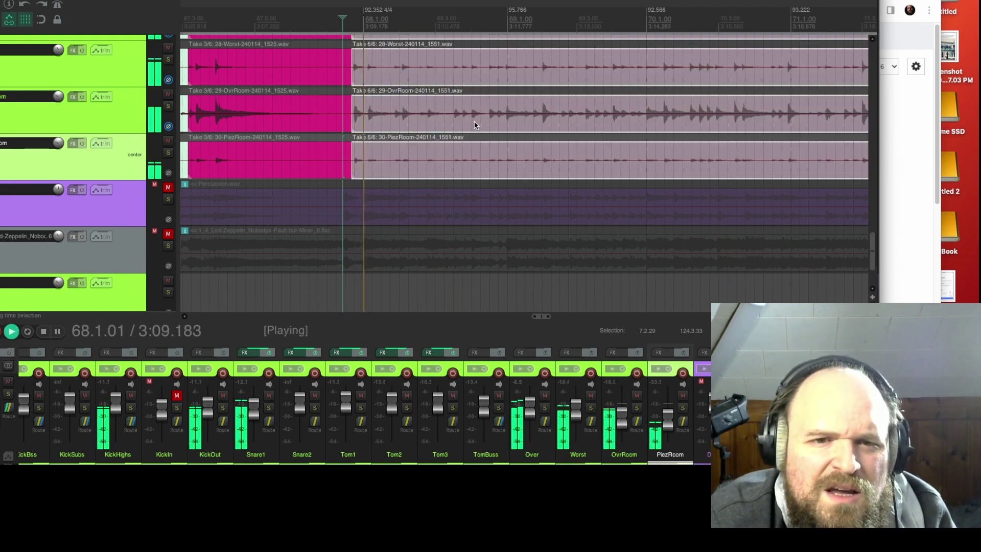
pyautogui.press('space')
# Compare takes 1 and 2 for the section after the 3:08.971 edit, auditioning each from 67.7.43
pyautogui.press('t')
pyautogui.press('space')
pyautogui.press('space')
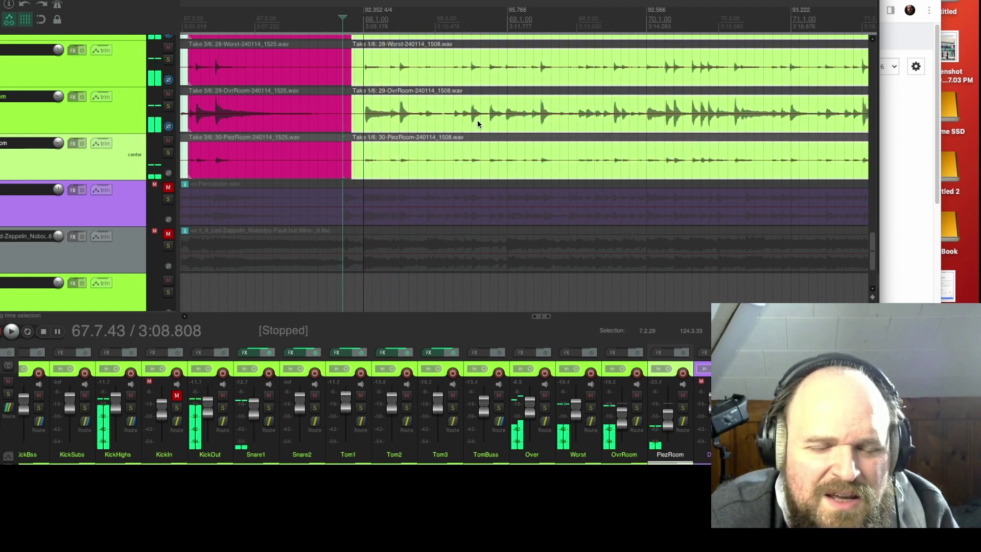
pyautogui.press('t')
pyautogui.press('space')
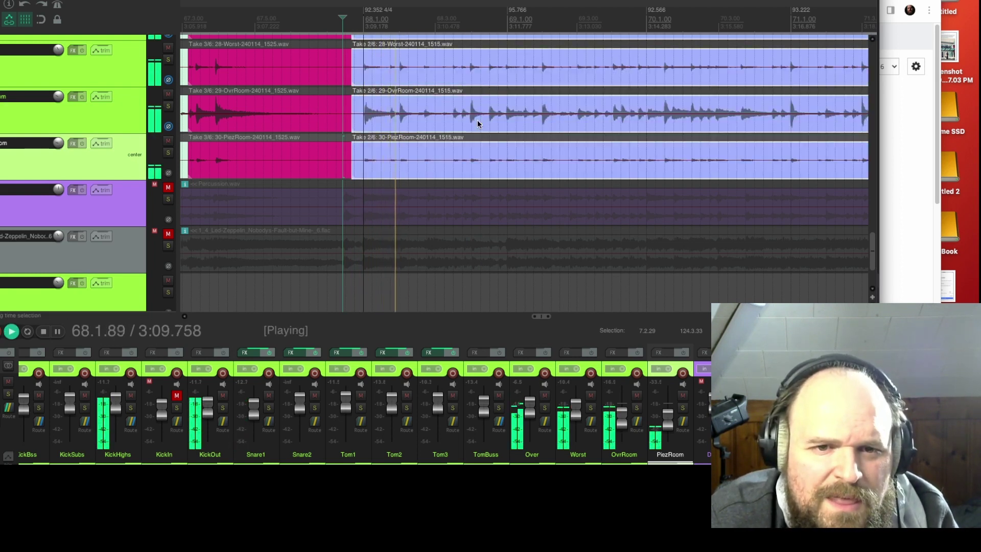
pyautogui.press('space')
# Try take 3 for the section after the 3:08.971 edit, auditioning it twice from 67.7.43
pyautogui.press('t')
pyautogui.press('space')
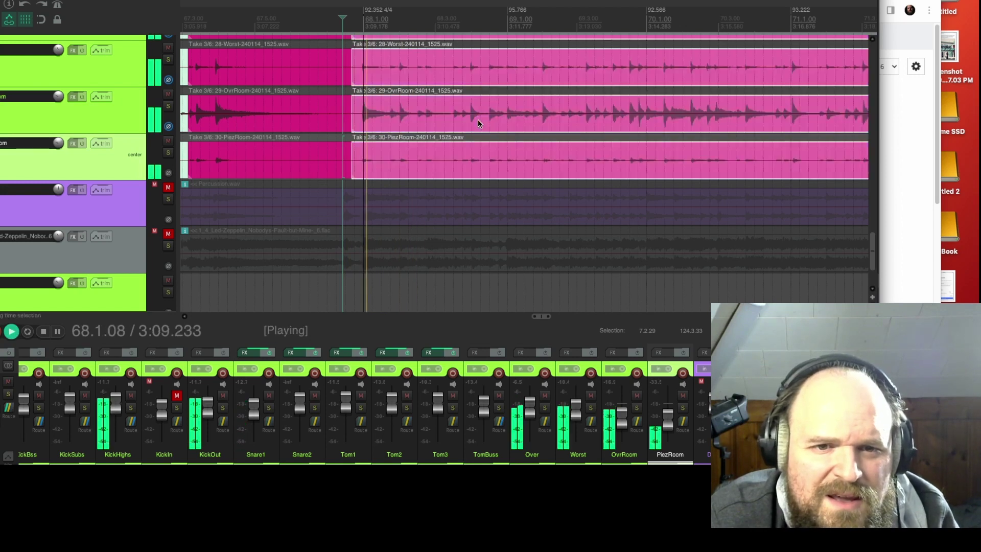
pyautogui.press('space')
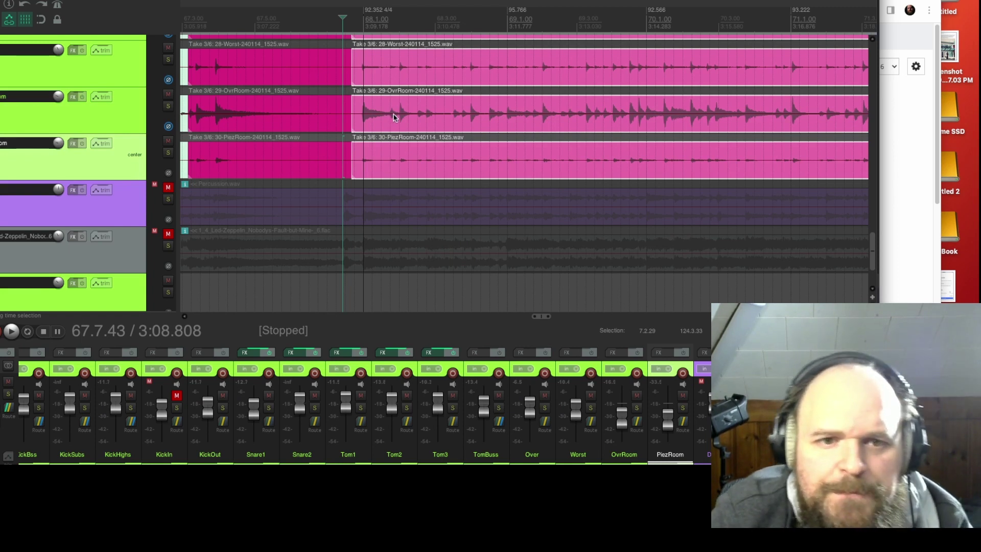
pyautogui.press('space')
pyautogui.press('space')
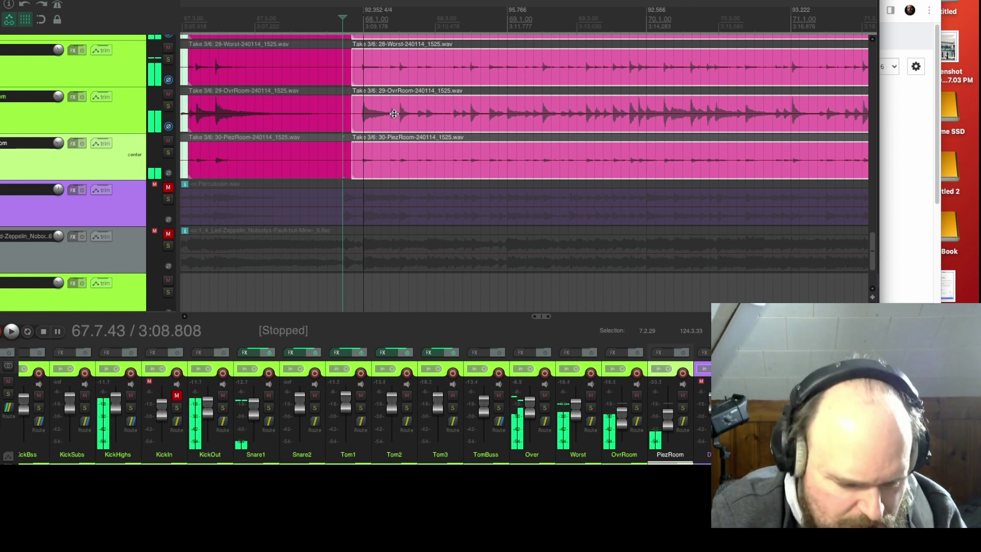
# Try take 4 and switch to take 5 for the section after the 3:08.971 edit, auditioning each from 67.7.43
pyautogui.press('t')
pyautogui.press('space')
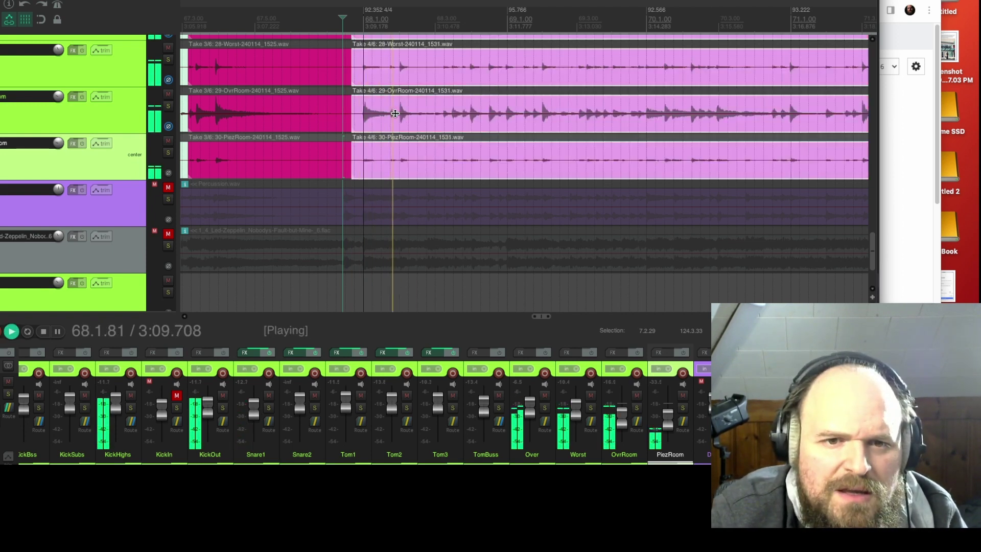
pyautogui.press('space')
pyautogui.press('t')
pyautogui.press('space')
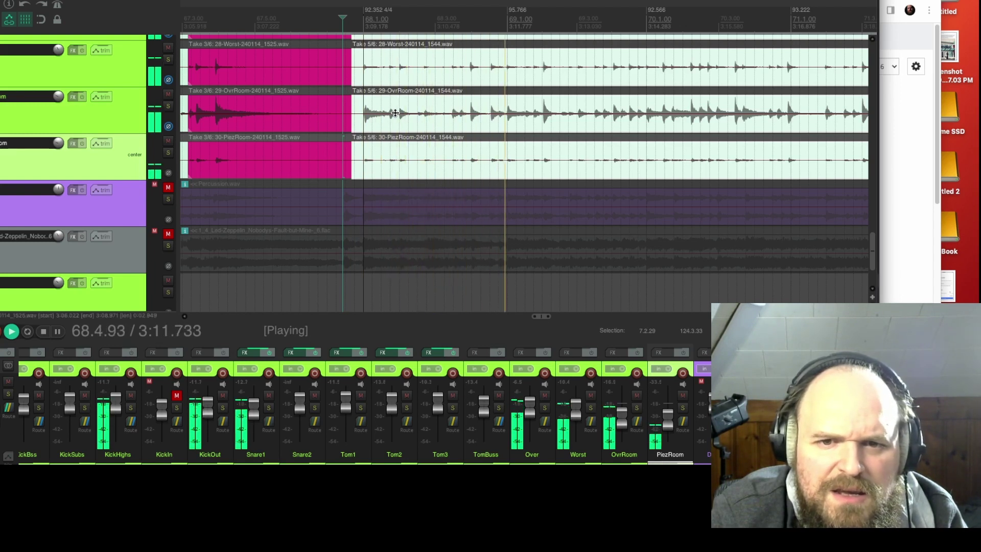
pyautogui.press('space')
# Split the drum takes at 68.3.90, switch the section after the split to take 6, and audition the transition from 67.7.94
pyautogui.click(467, 18)
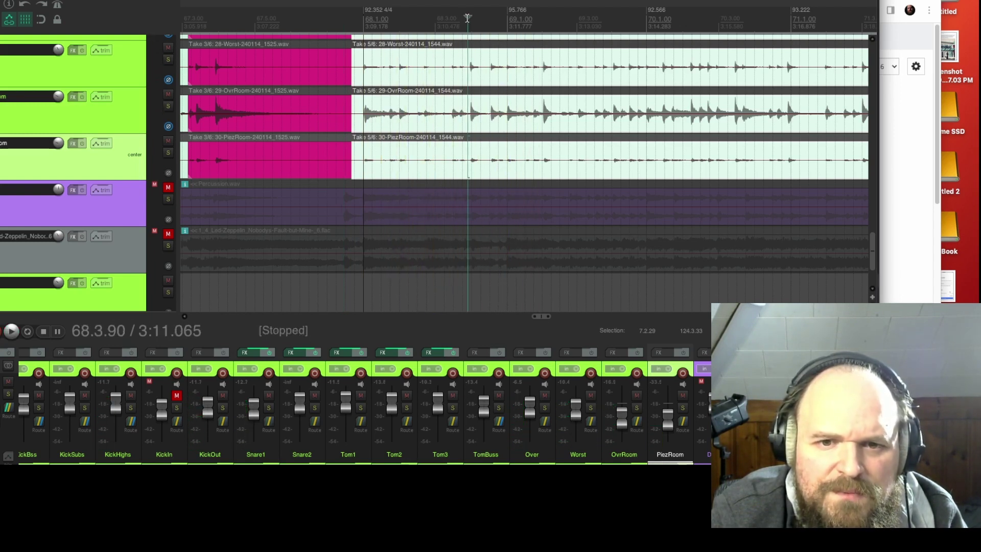
pyautogui.press('s')
pyautogui.press('t')
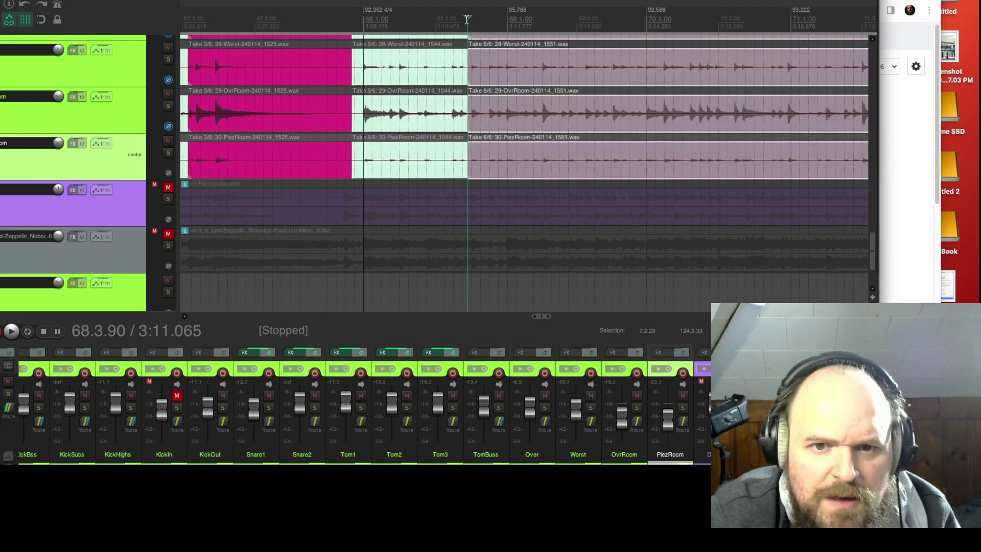
pyautogui.press('space')
pyautogui.press('space')
pyautogui.click(360, 18)
pyautogui.press('space')
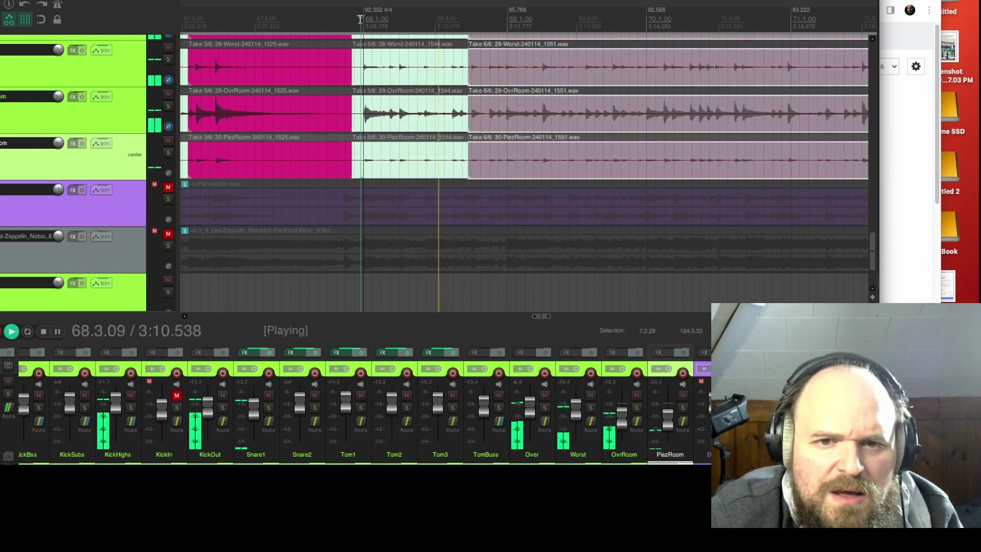
pyautogui.press('space')
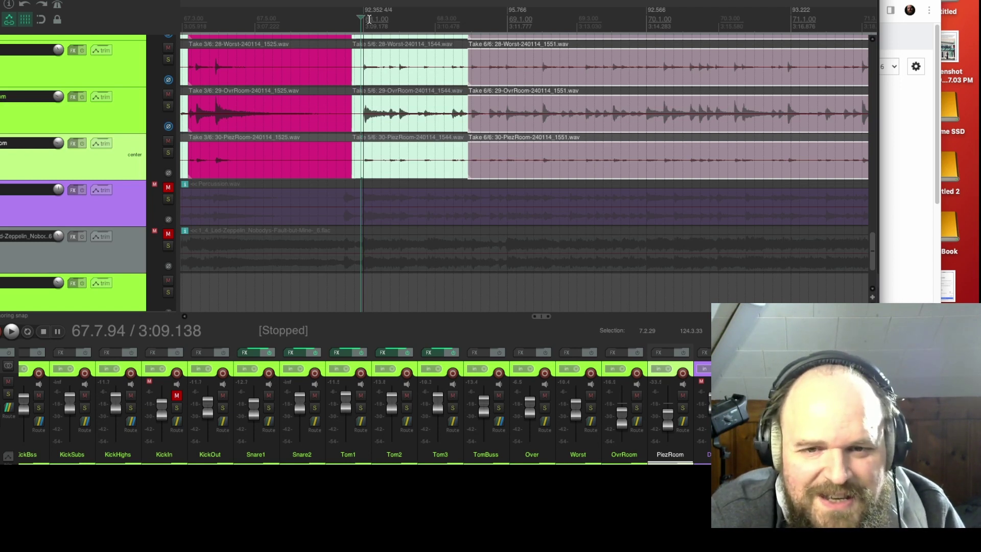
# Switch the section after the 68.3.90 split back to take 5 and audition it from 67.7.94 through bar 71
pyautogui.hotkey('shift', 't')
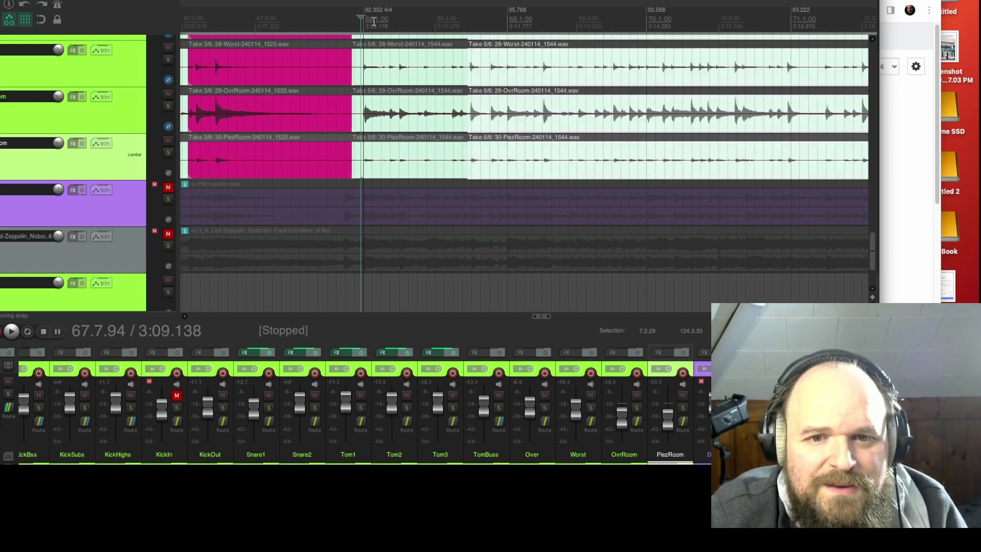
pyautogui.press('space')
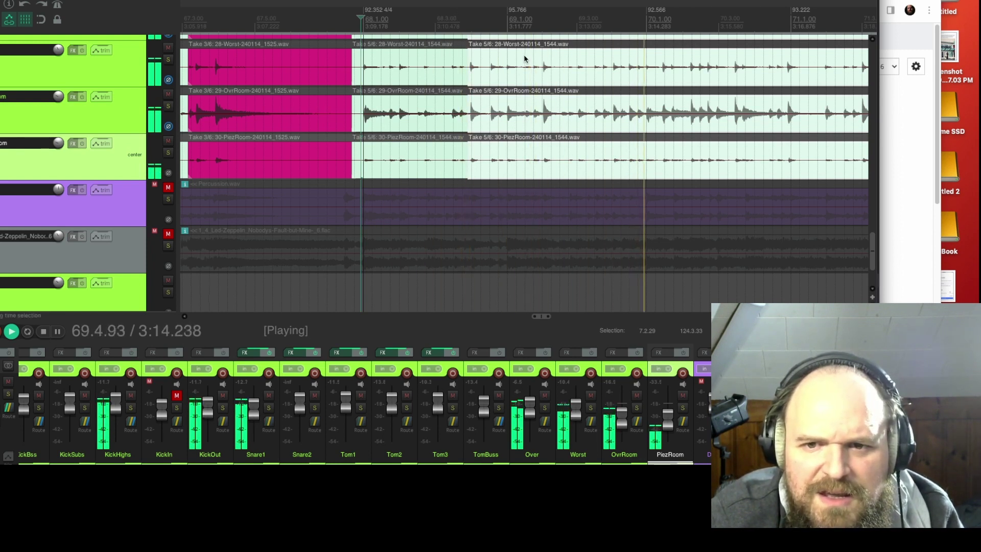
pyautogui.hscroll(3, 523, 54)
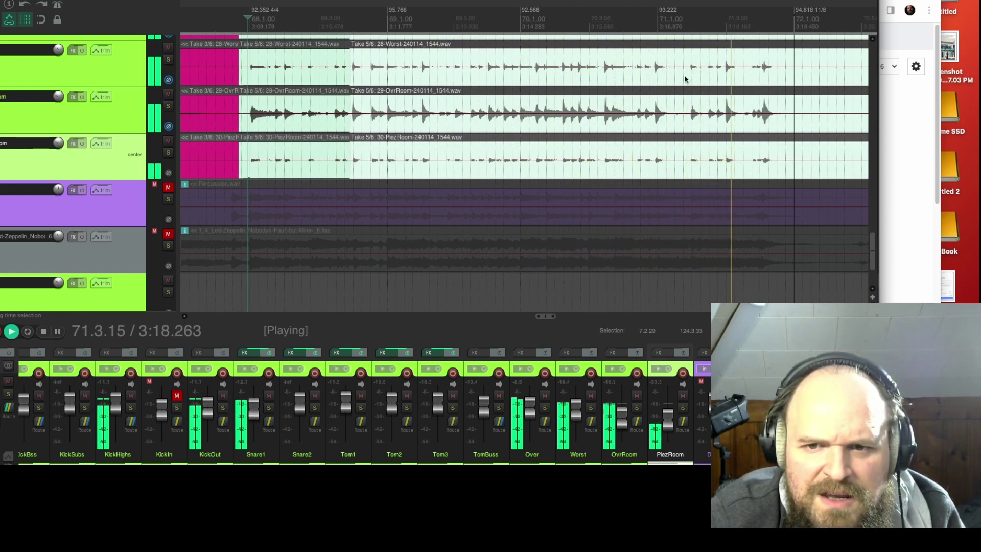
pyautogui.press('space')
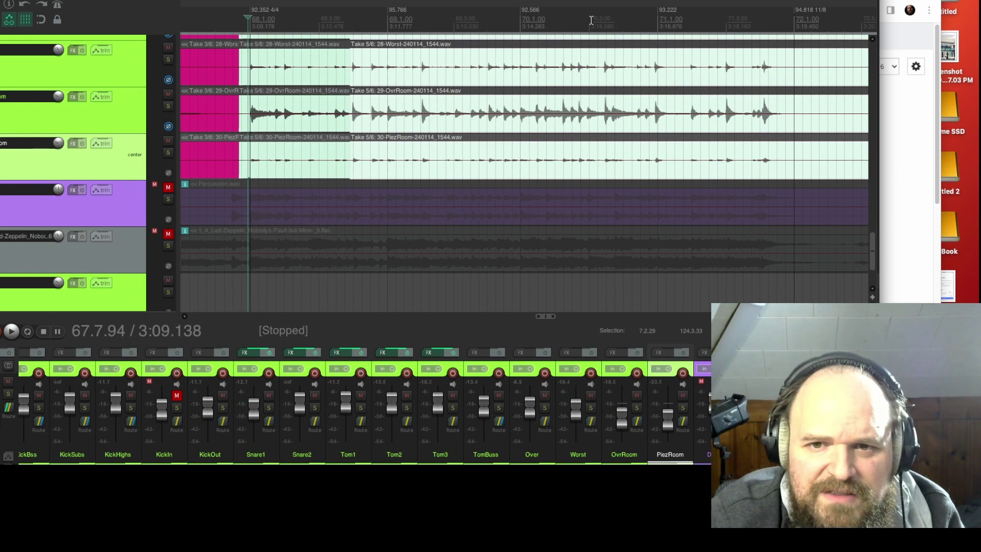
# Split the drum takes at 70.2.90, switch the following section to take 6, and audition the transition from 70.1.08
pyautogui.click(586, 24)
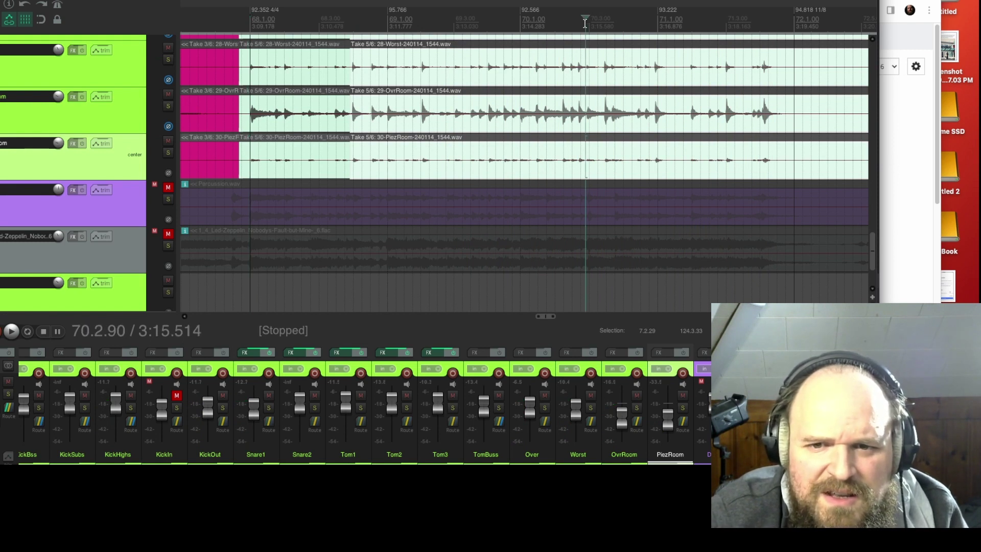
pyautogui.press('s')
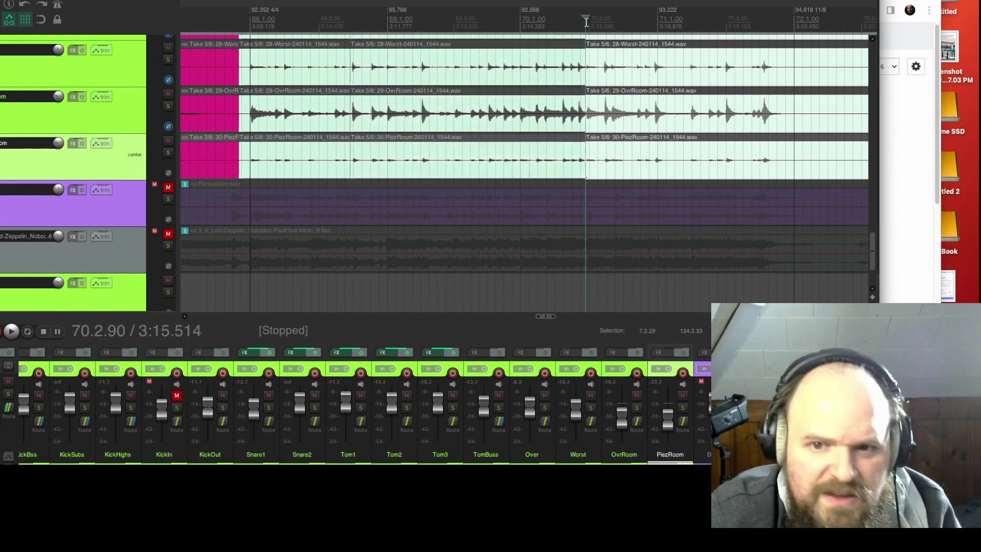
pyautogui.press('t')
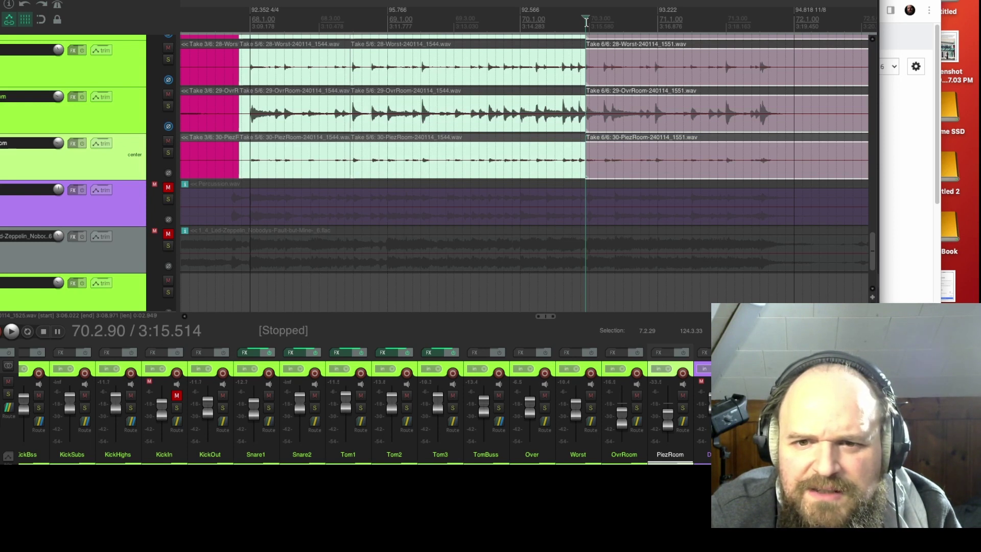
pyautogui.click(522, 23)
pyautogui.press('space')
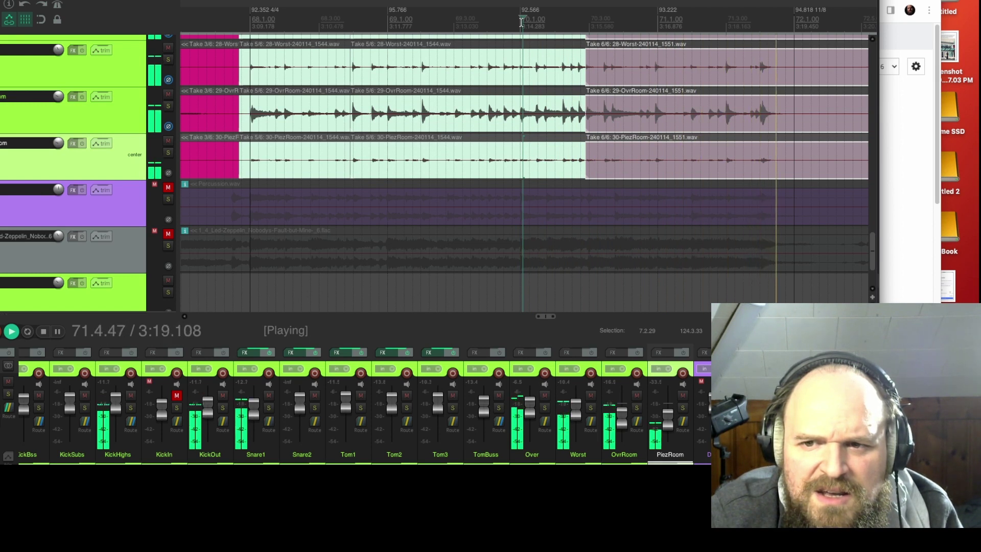
pyautogui.press('space')
# Audition take 6's drum entrance into bar 75 repeatedly from 74.8.98
pyautogui.scroll(-5, 566, 66)
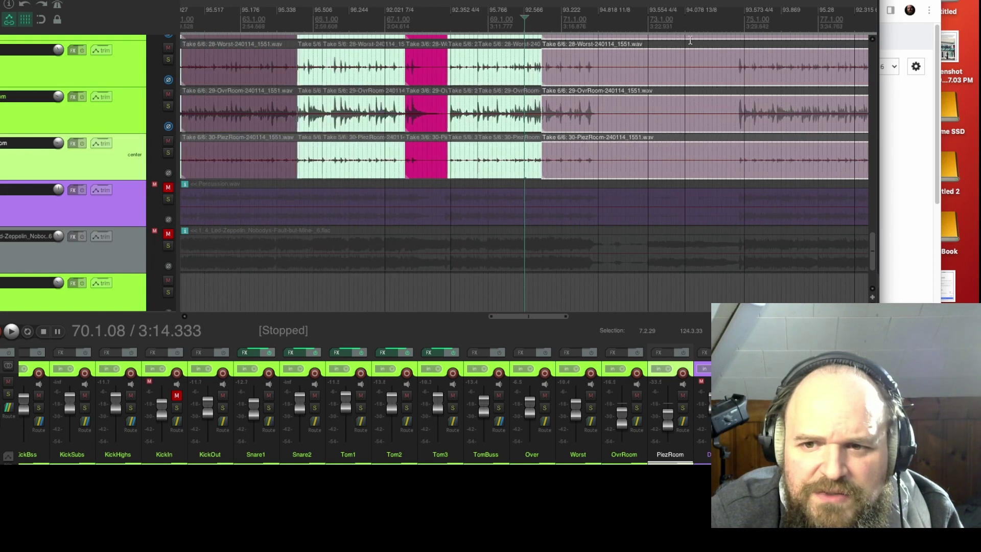
pyautogui.click(720, 20)
pyautogui.press('space')
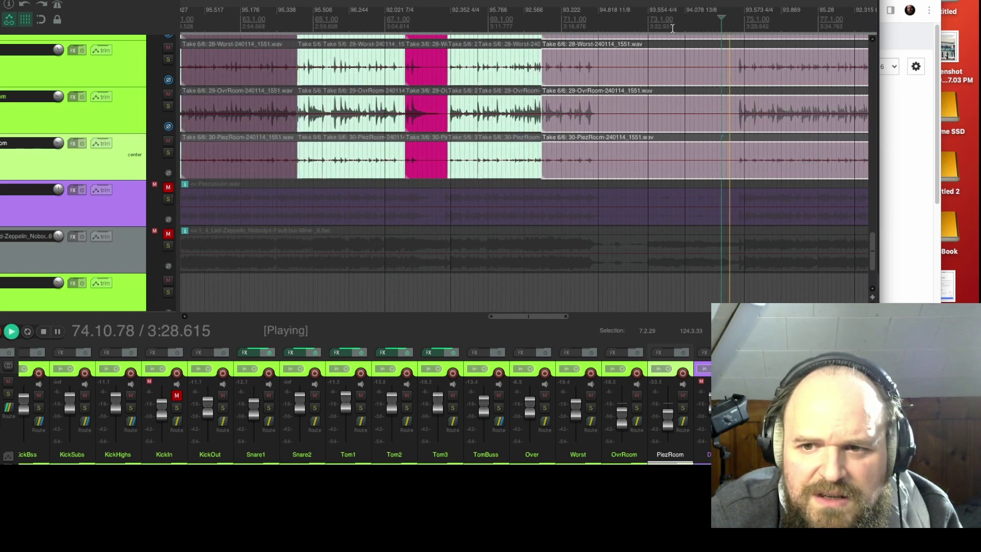
pyautogui.scroll(6, 599, 80)
pyautogui.scroll(-2, 600, 81)
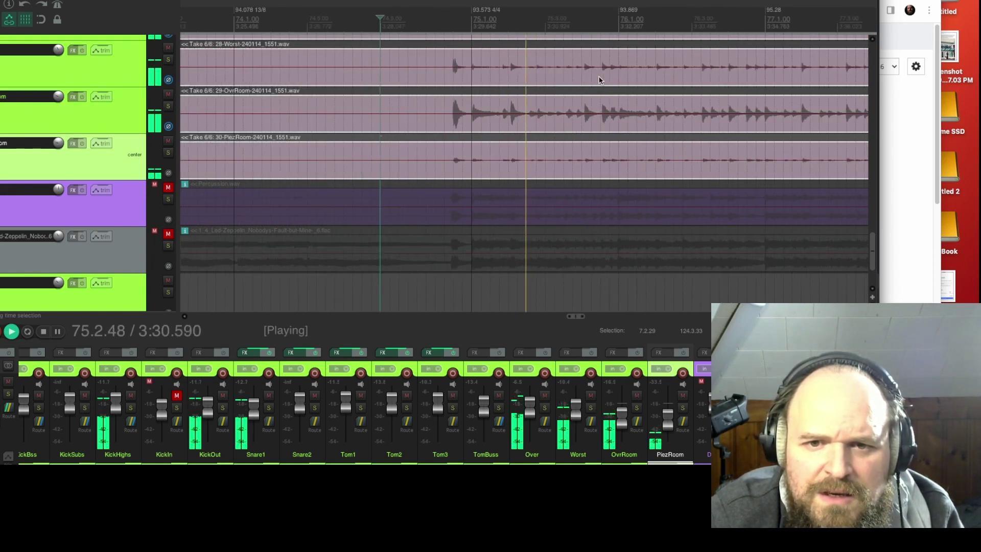
pyautogui.press('space')
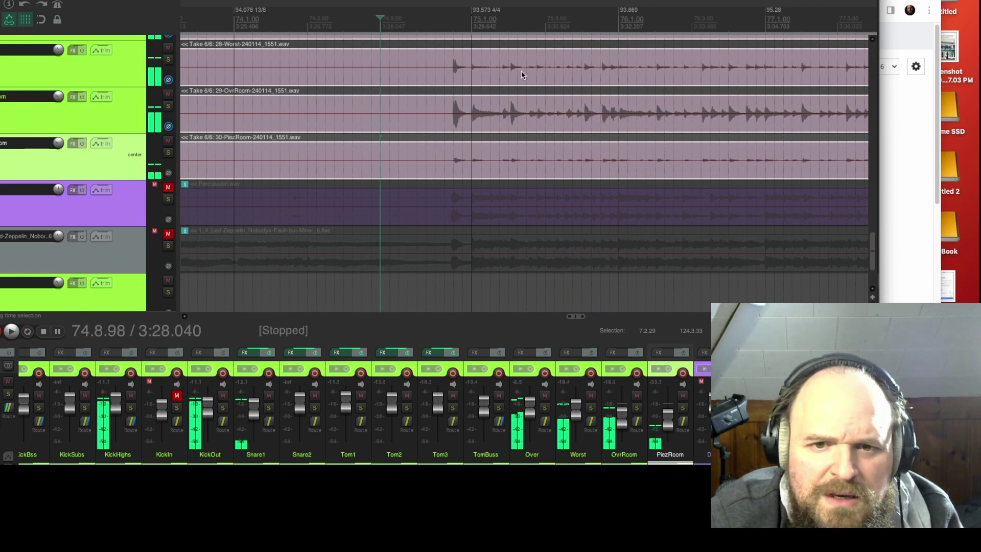
pyautogui.press('space')
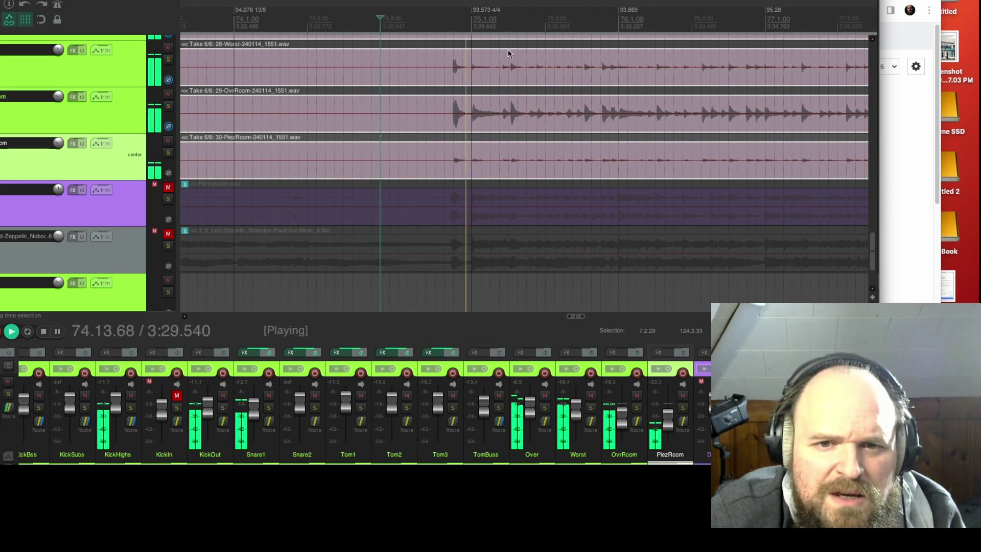
pyautogui.press('space')
# Split the drum takes at 75.1.73, switch the following section to take 5, and audition it from 74.12.62 into bar 78
pyautogui.click(498, 21)
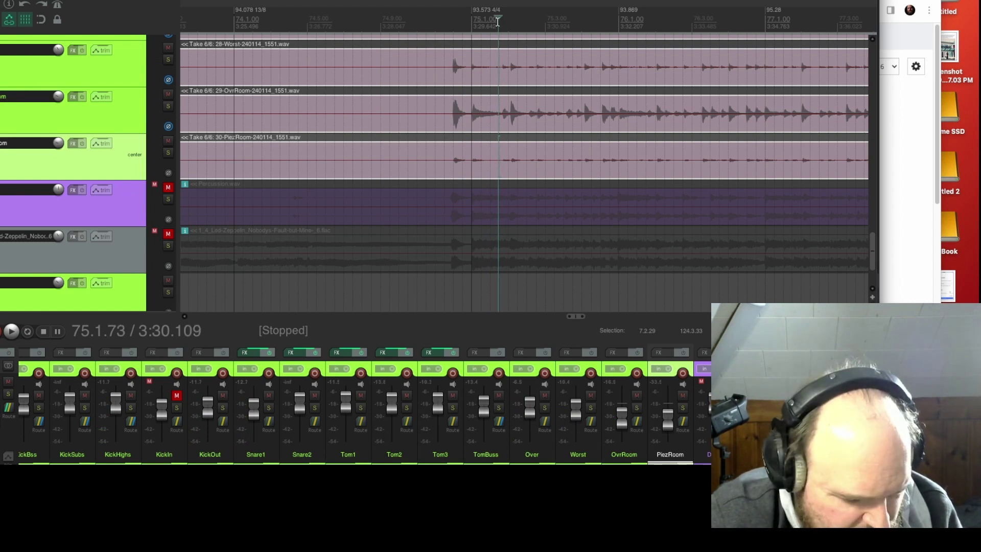
pyautogui.press('s')
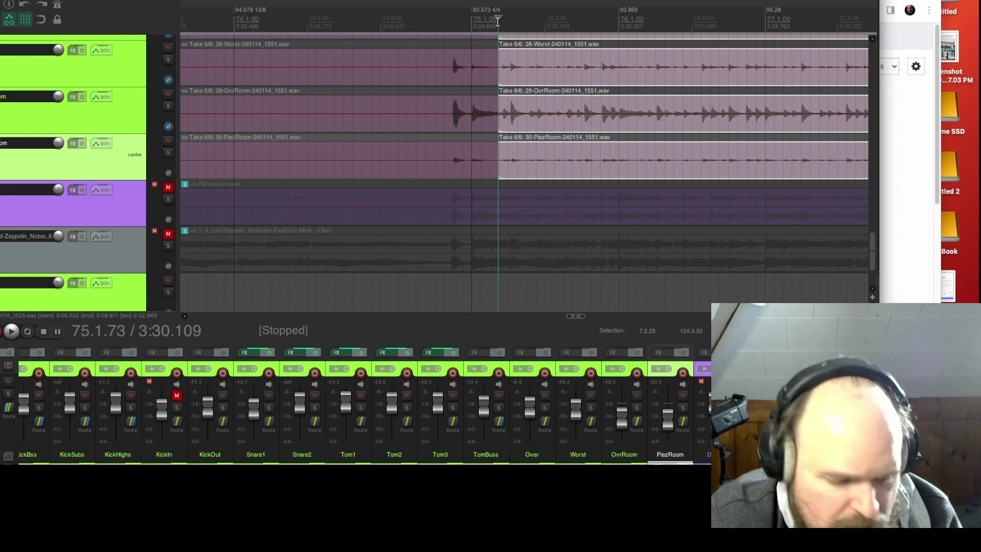
pyautogui.hotkey('shift', 't')
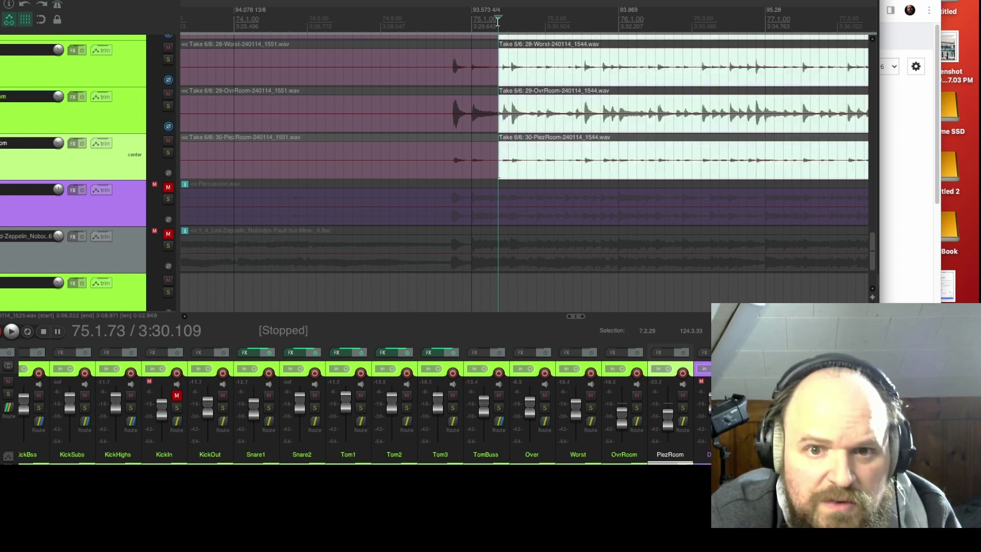
pyautogui.click(445, 19)
pyautogui.press('space')
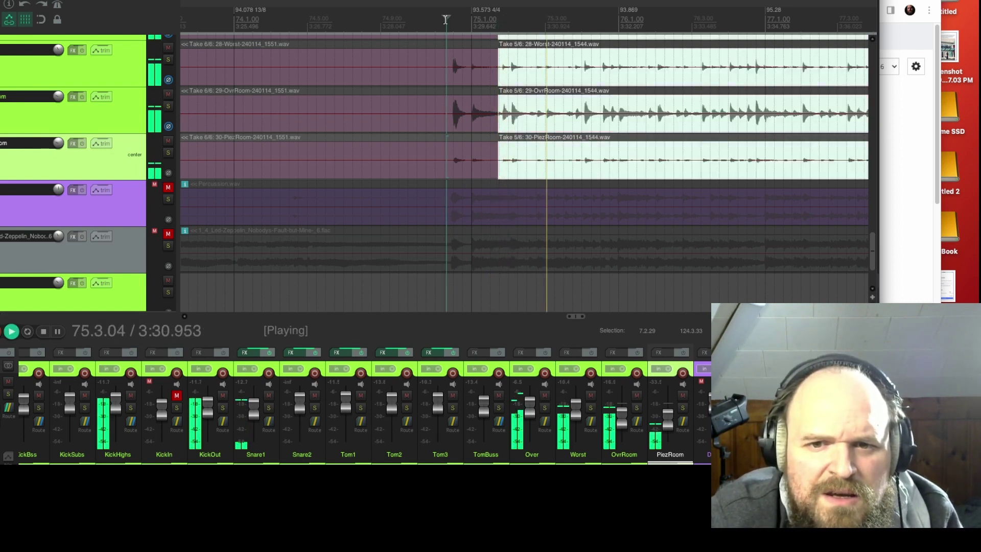
pyautogui.press('space')
pyautogui.press('space')
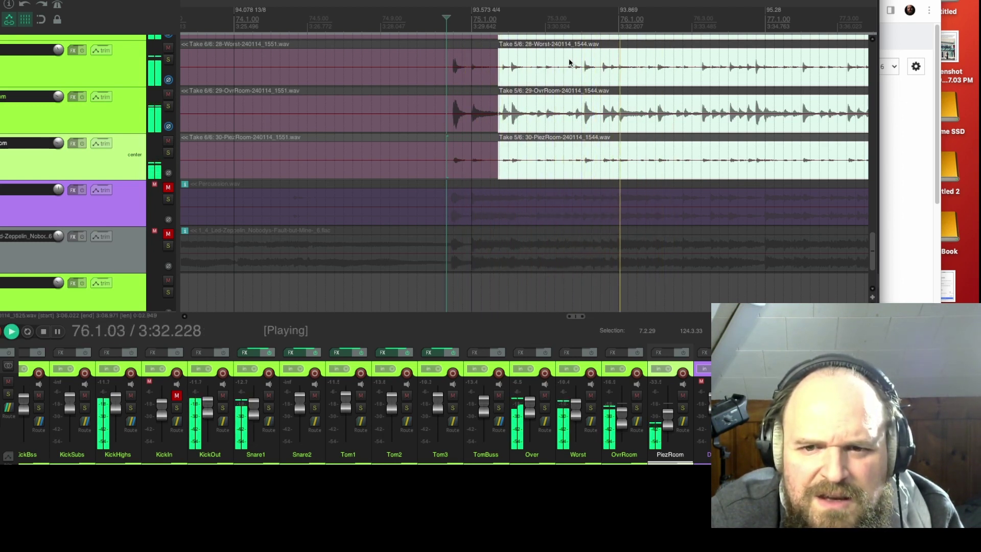
pyautogui.scroll(-2, 571, 62)
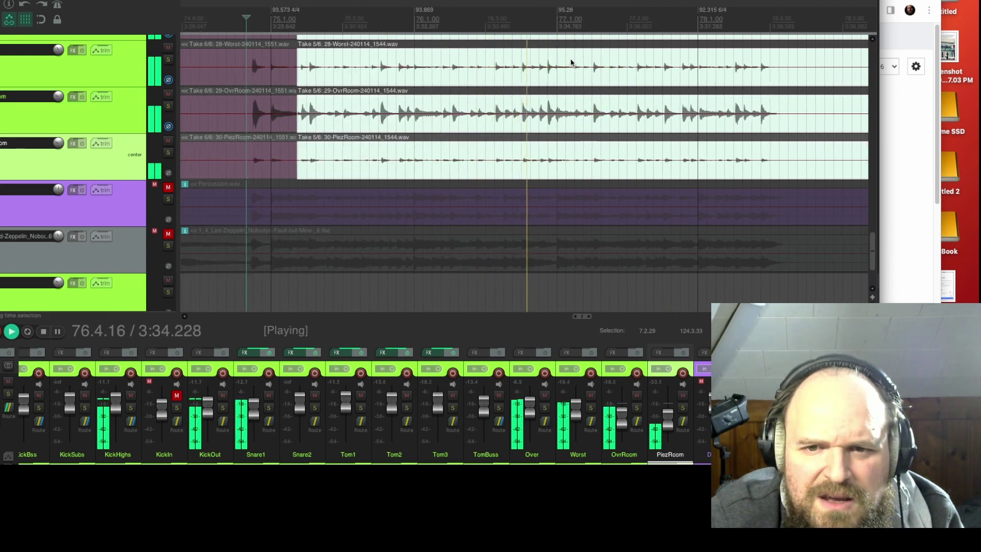
pyautogui.scroll(1, 570, 63)
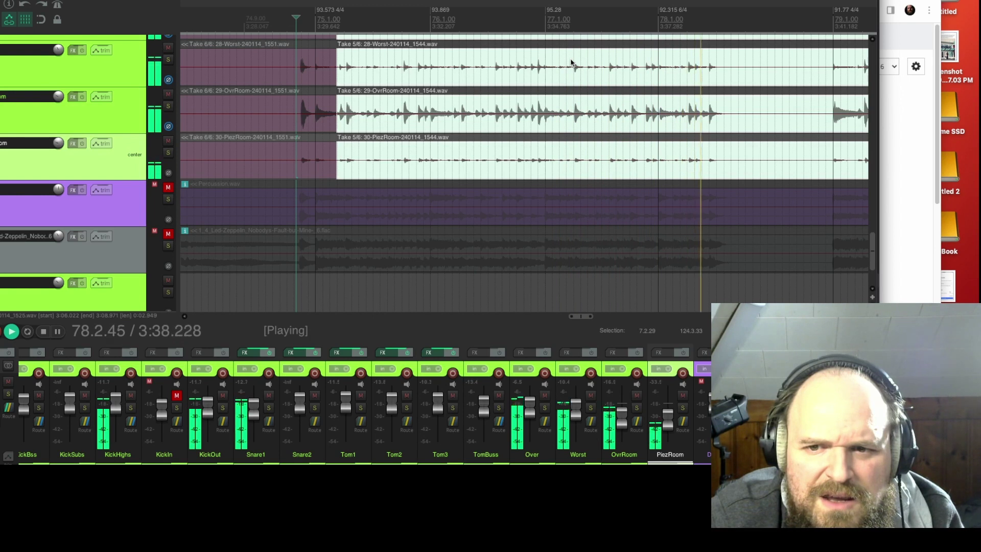
pyautogui.press('space')
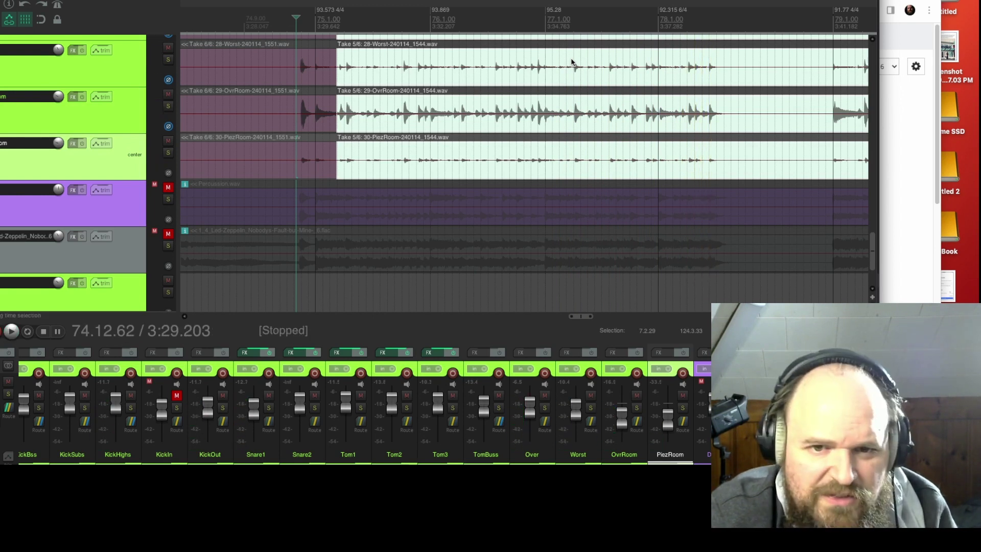
# Compare takes 4 and 3 for the section after the 75.1.73 split, auditioning each from 74.12.62
pyautogui.hotkey('shift', 't')
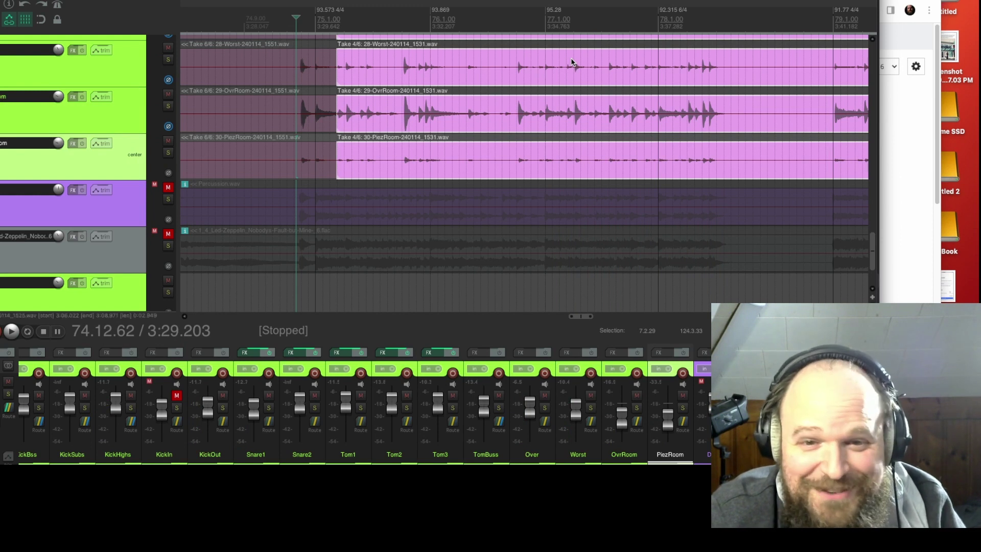
pyautogui.press('space')
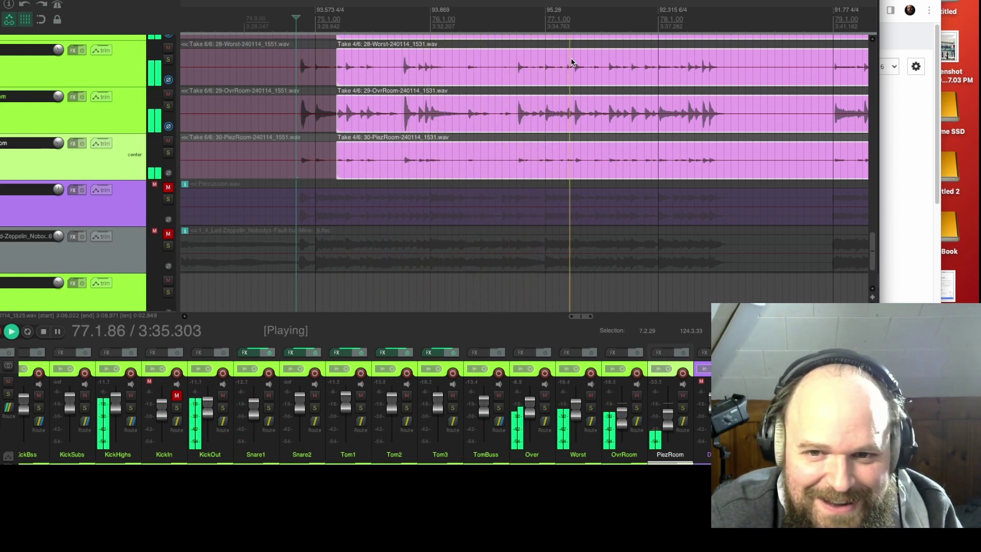
pyautogui.press('space')
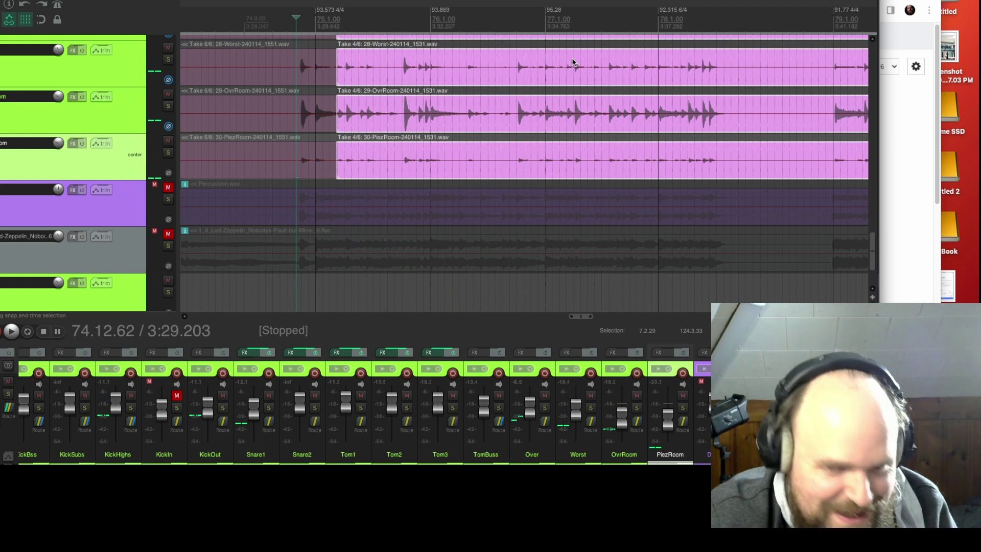
pyautogui.hotkey('shift', 't')
pyautogui.press('space')
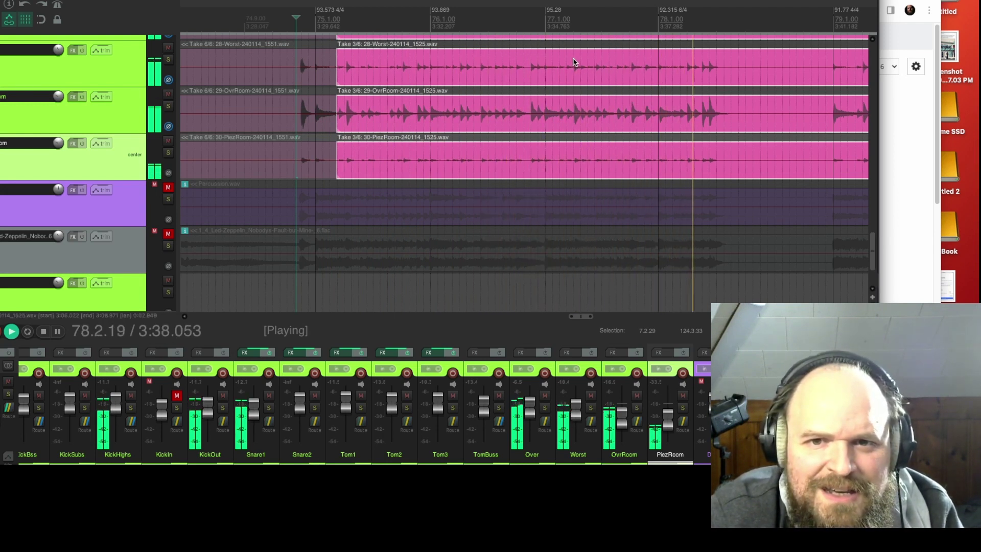
# Switch the selected drum items after bar 75 to take 5/6 (240114_1544) and audition them through bar 79
pyautogui.press('space')
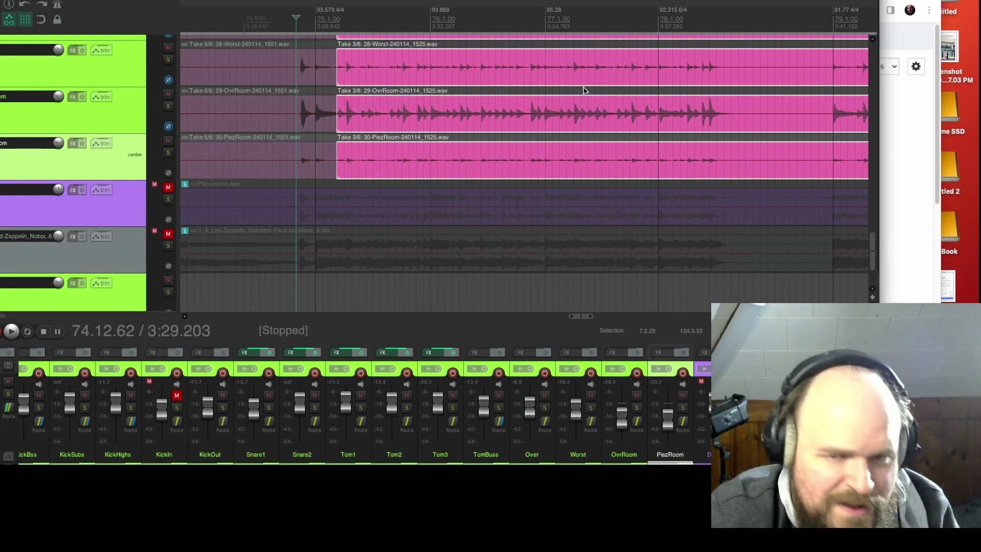
pyautogui.press('t')
pyautogui.press('t')
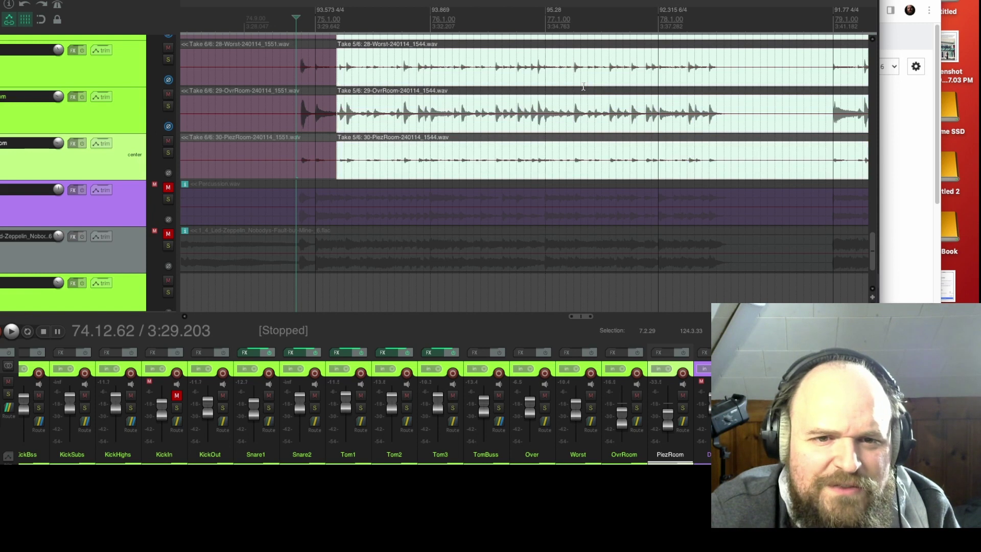
pyautogui.press('space')
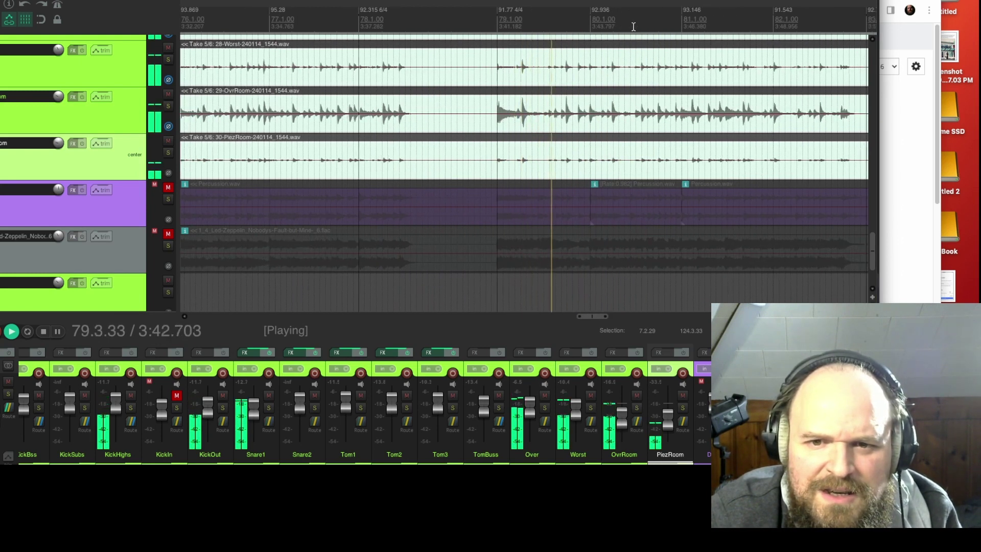
pyautogui.press('space')
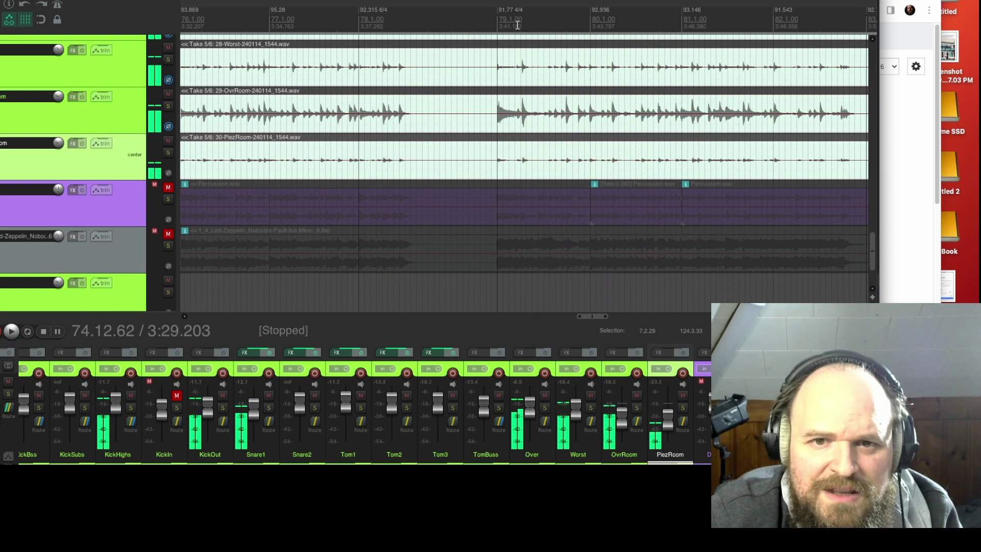
# Split the drum items at 78.6.75, just before bar 79, switch the part after it to take 6/6 and audition it
pyautogui.press('s')
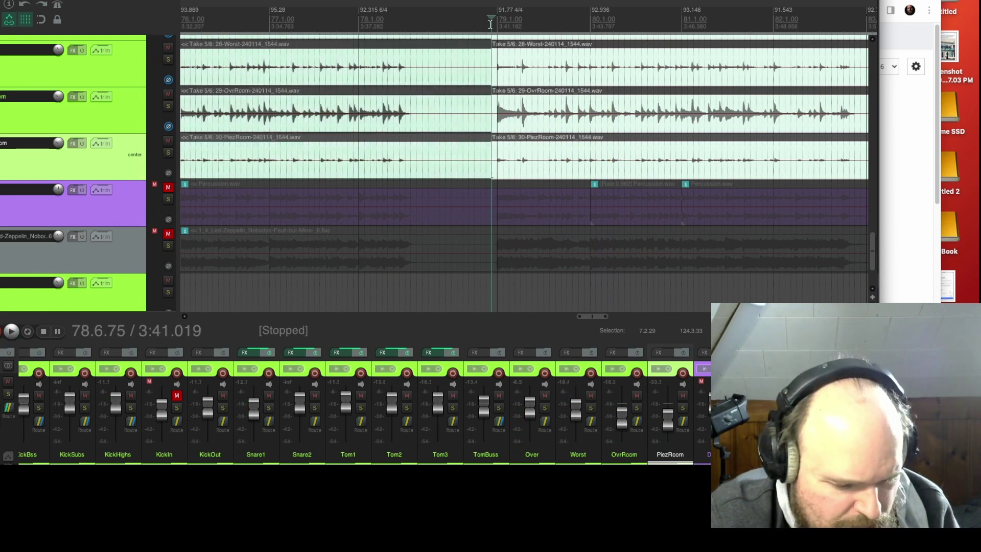
pyautogui.press('t')
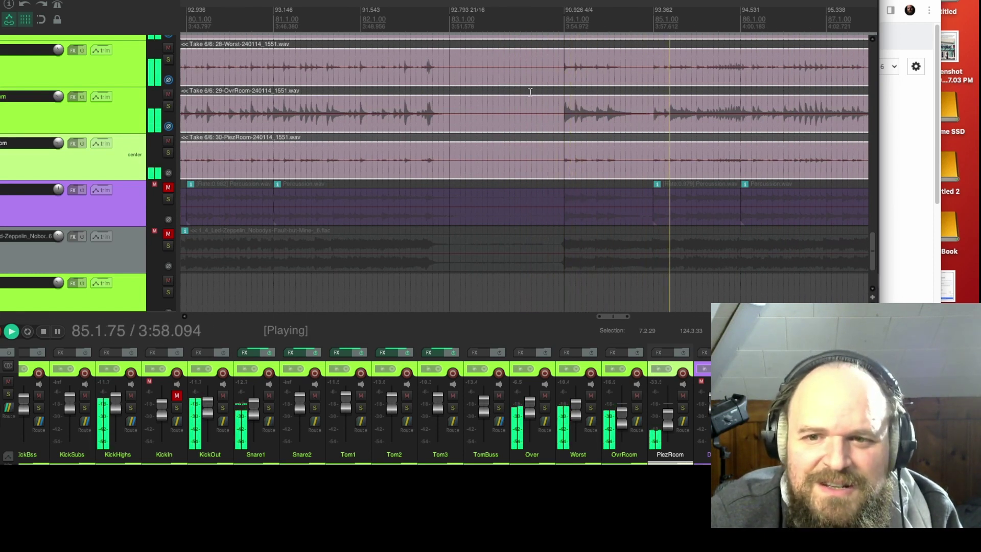
pyautogui.scroll(2, 536, 74)
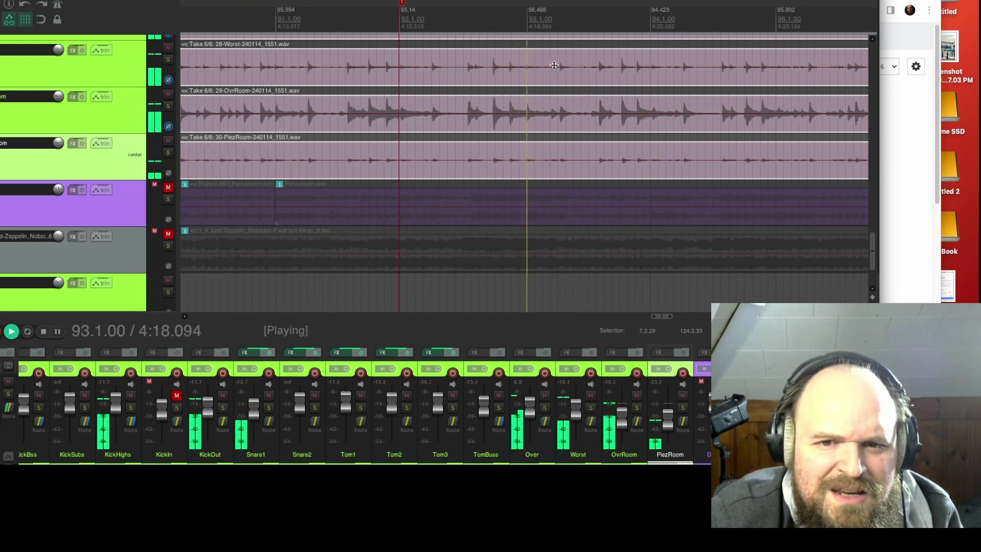
pyautogui.press('space')
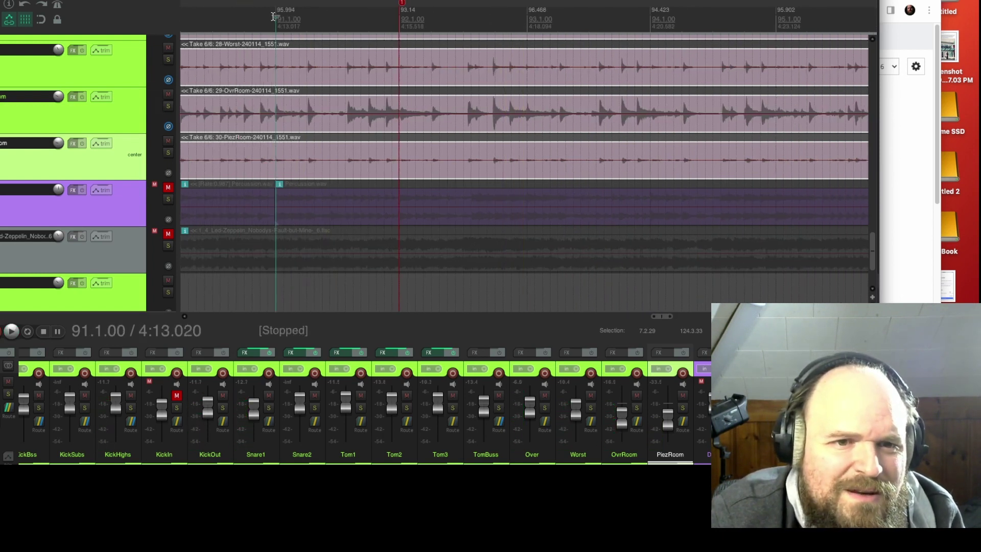
# Split the drum items at 90.4.95, just before bar 91, switch the part after it to take 5/6 and audition it
pyautogui.press('s')
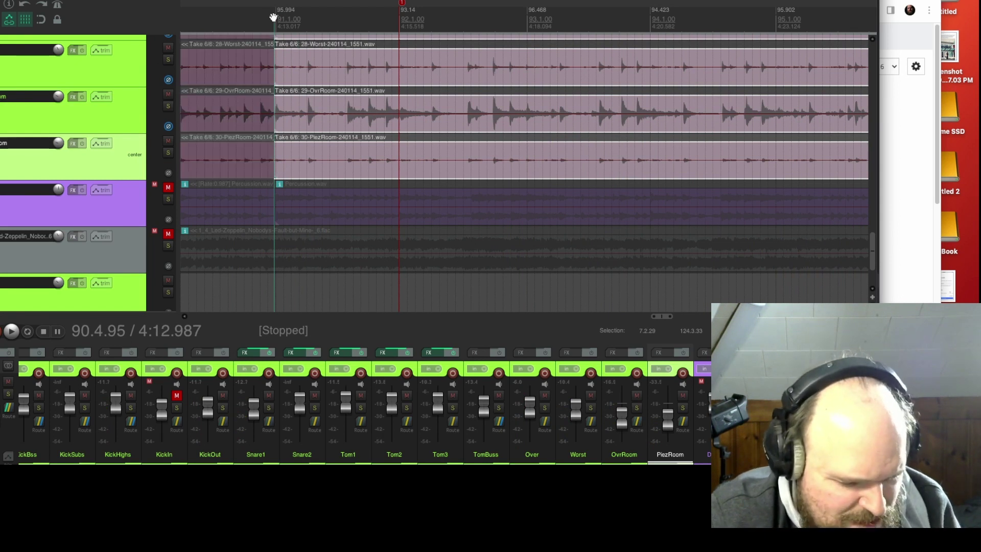
pyautogui.press('t')
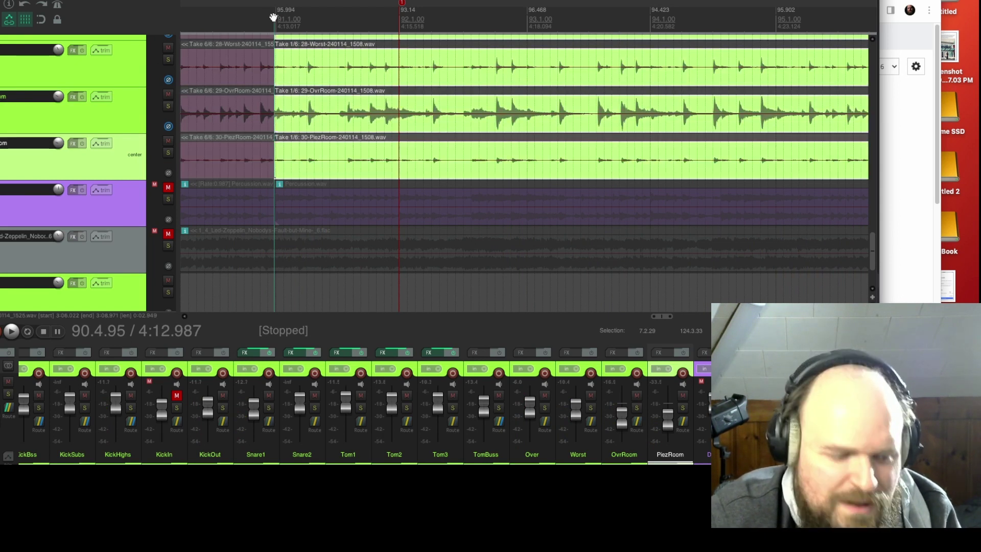
pyautogui.hotkey('shift', 't')
pyautogui.hotkey('shift', 't')
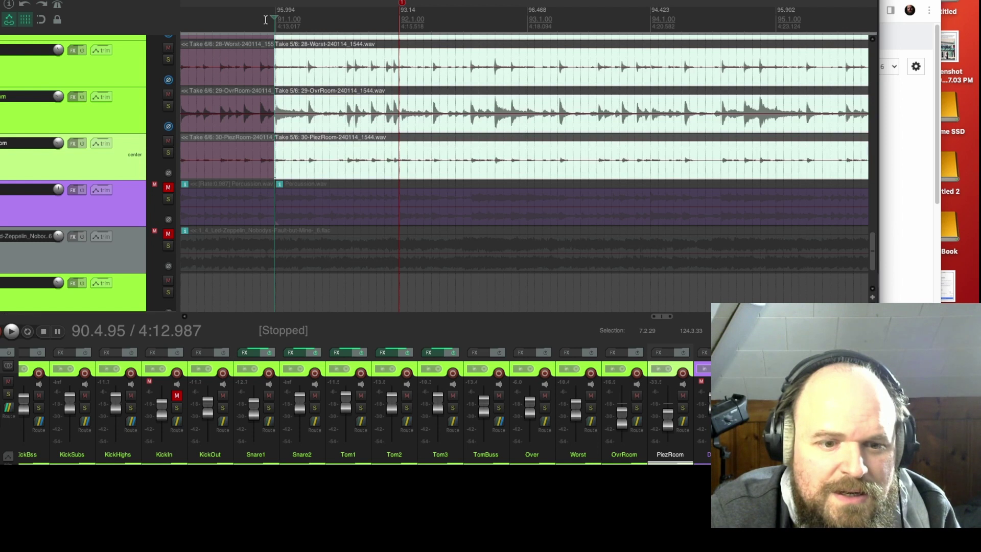
pyautogui.press('space')
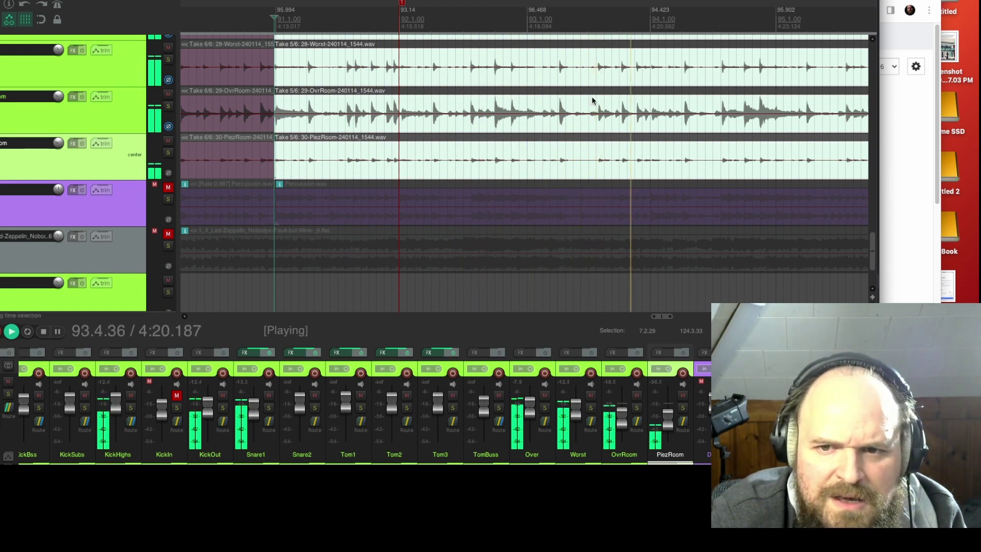
pyautogui.press('space')
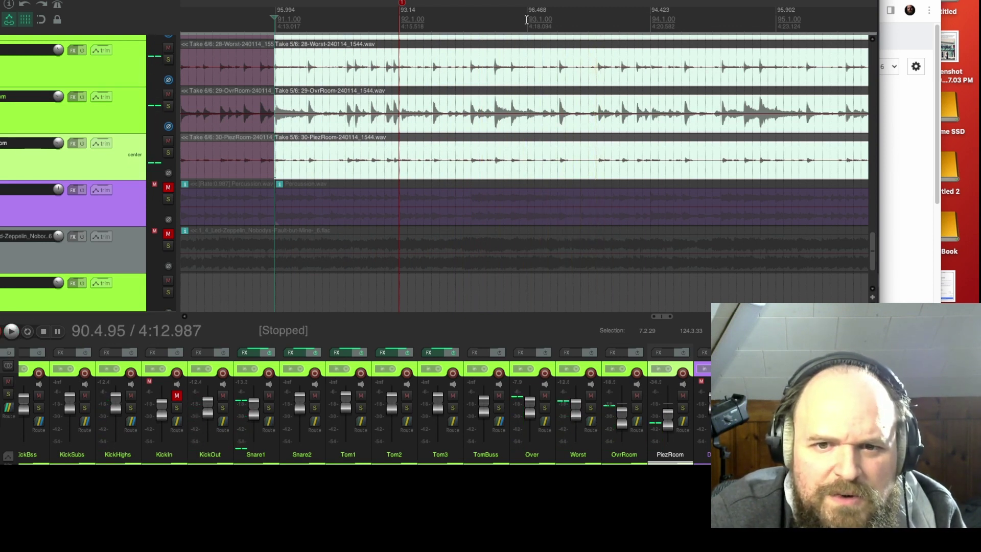
# Split the drum items at 92.4.96, just before bar 93, switch the part after it to take 6/6 and audition it
pyautogui.click(527, 19)
pyautogui.click(525, 20)
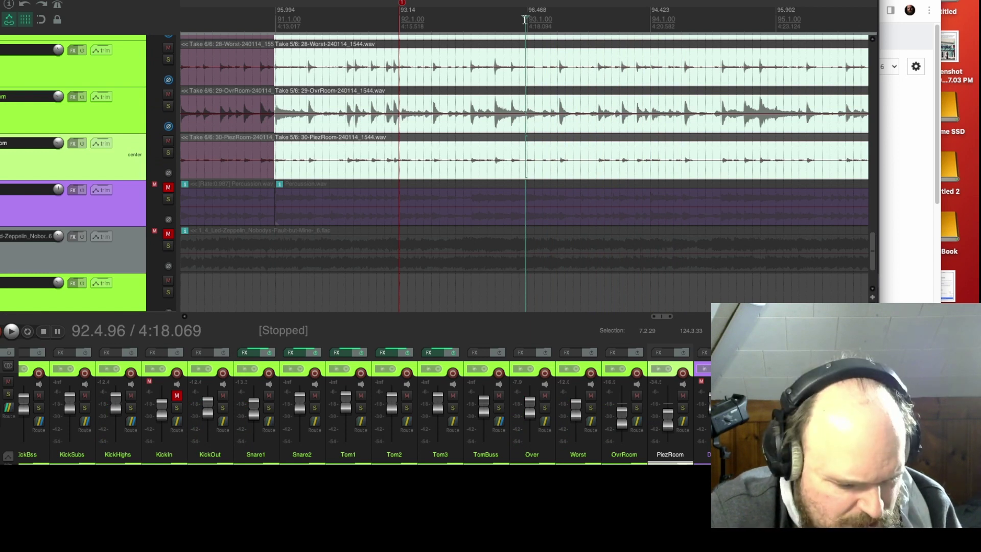
pyautogui.press('s')
pyautogui.press('t')
pyautogui.press('space')
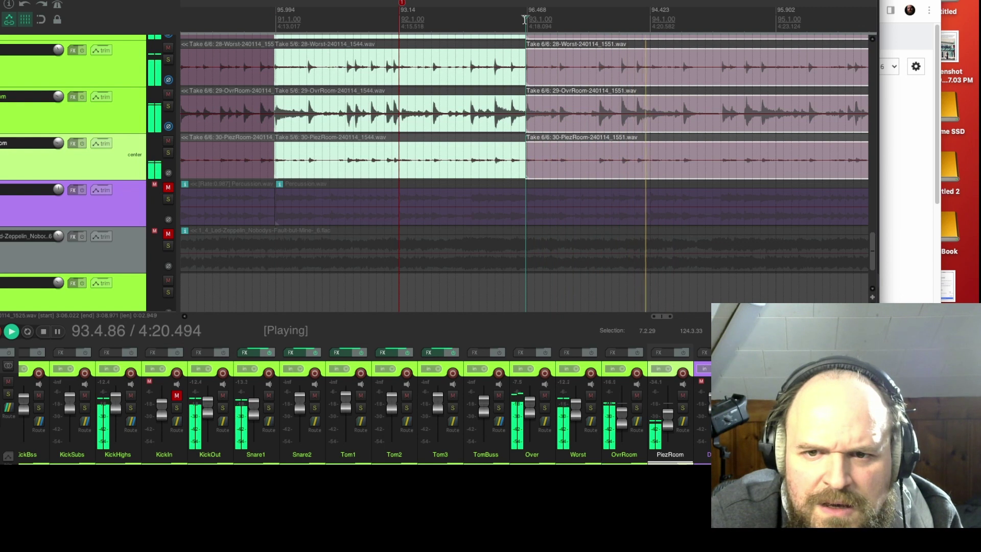
pyautogui.press('space')
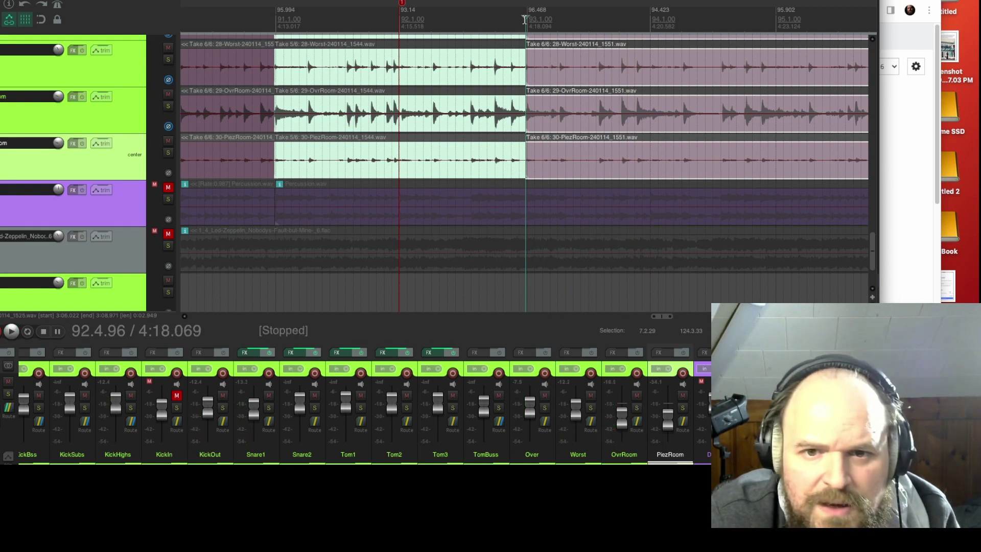
# Step the drum items after bar 93 back to take 3/6 (240114_1525) and audition that take
pyautogui.hotkey('shift', 't')
pyautogui.hotkey('shift', 't')
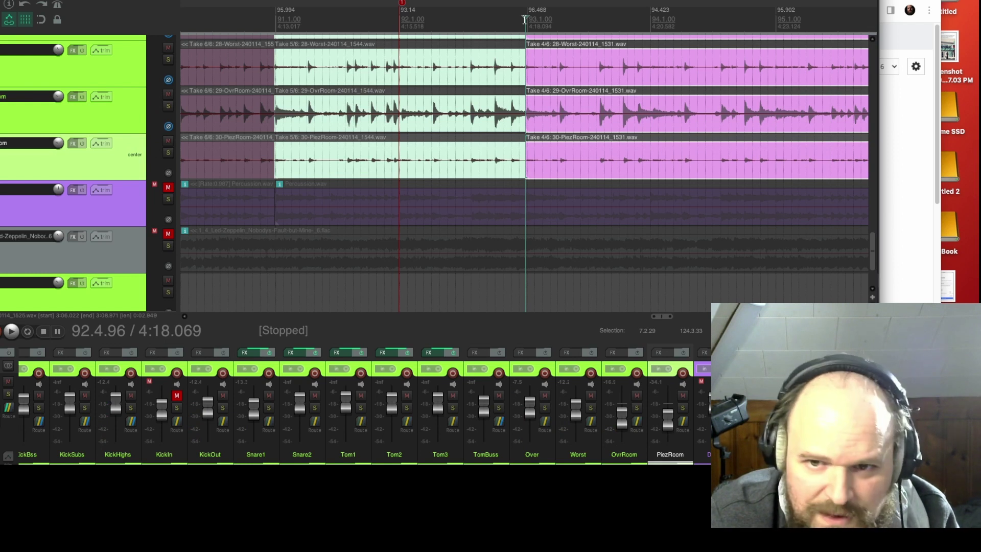
pyautogui.hotkey('shift', 't')
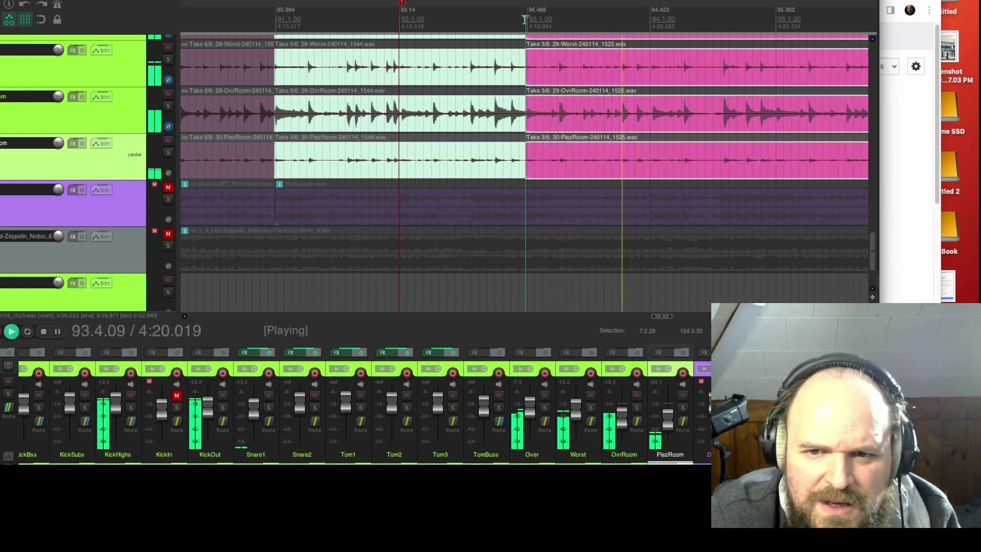
pyautogui.press('space')
# Set the drum items after bar 93 to take 5/6 (240114_1544) and audition them
pyautogui.press('t')
pyautogui.press('t')
pyautogui.press('space')
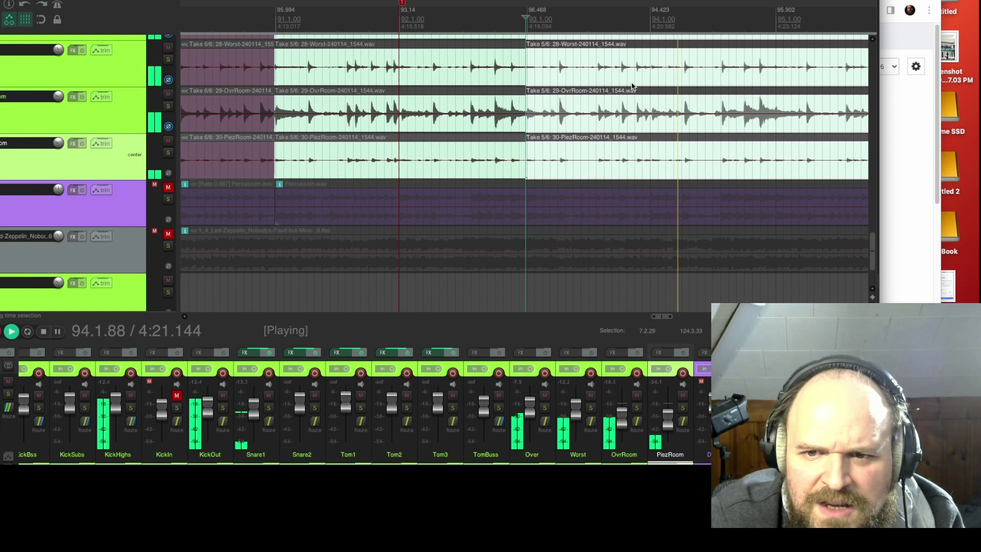
pyautogui.press('space')
# Split the drum items at bar 94, try take 6/6 on the part after it, return it to take 5/6 and audition it
pyautogui.click(487, 20)
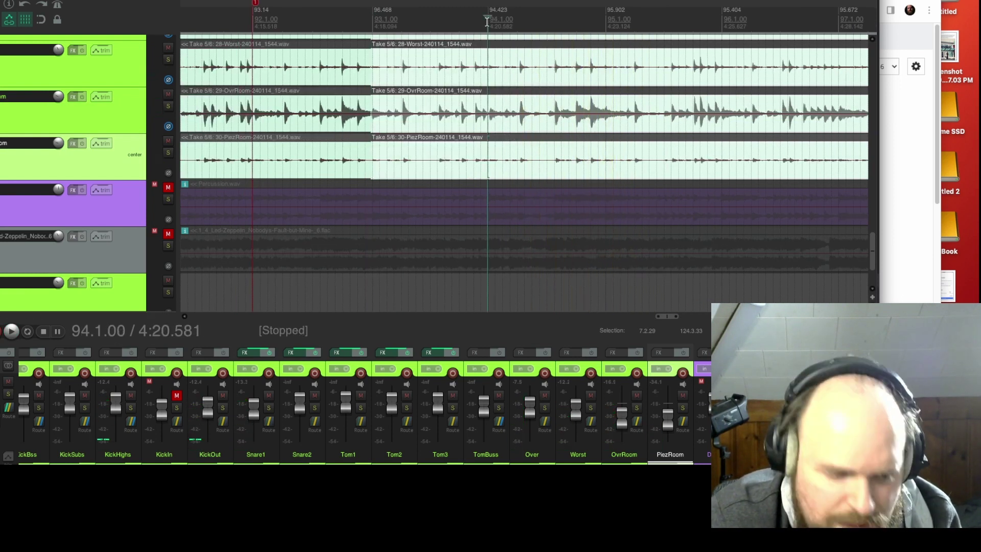
pyautogui.press('s')
pyautogui.press('t')
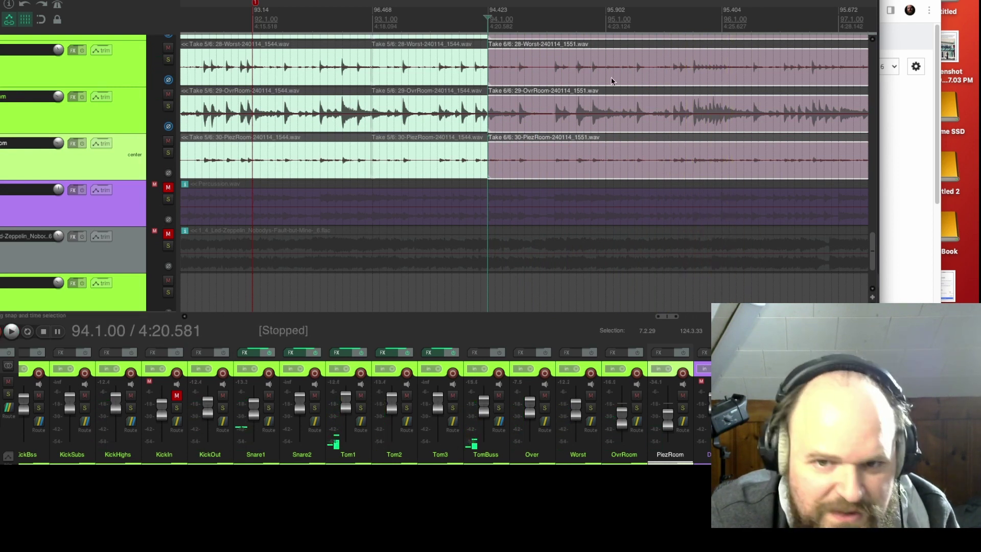
pyautogui.hotkey('shift', 't')
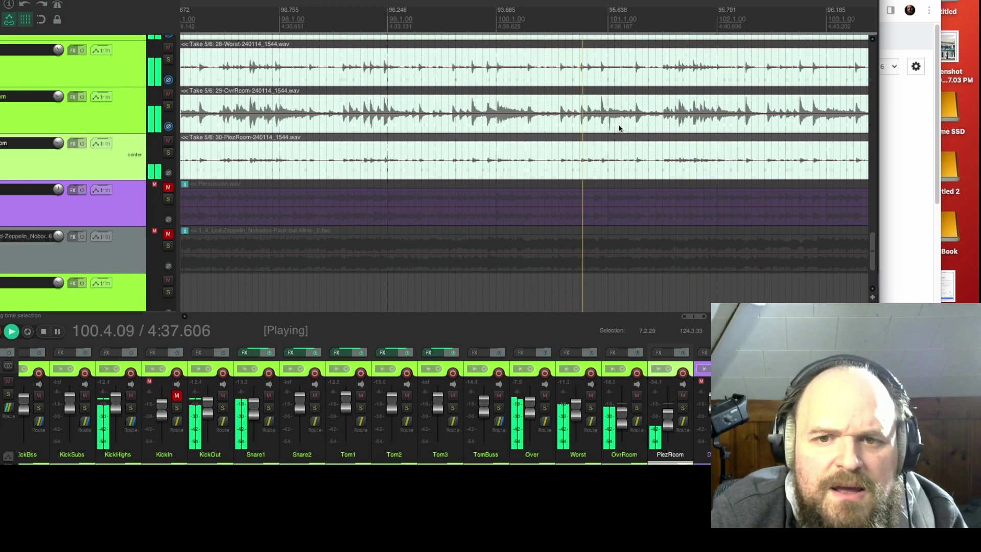
pyautogui.press('space')
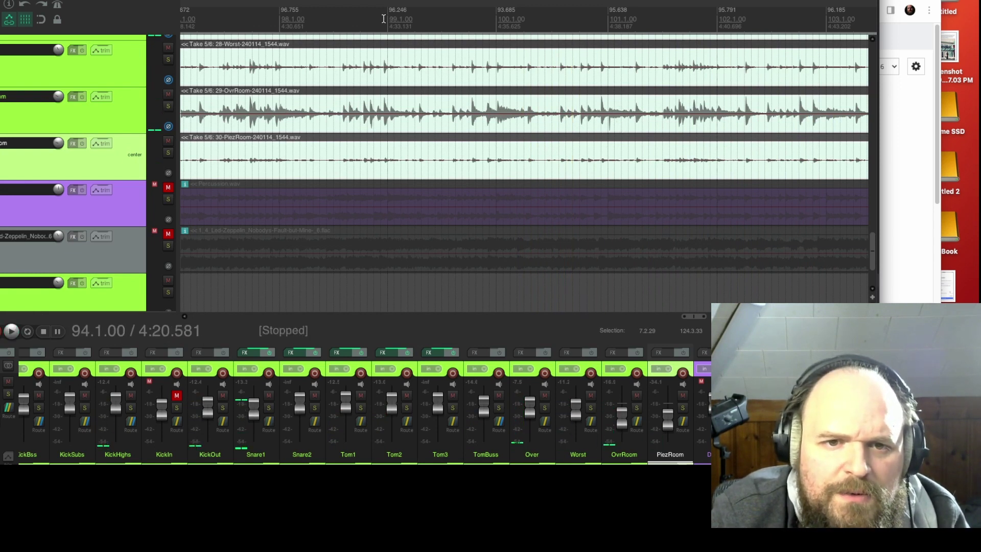
# Split the drum items at 98.4.99, just before bar 99, and switch the part after it to take 6/6
pyautogui.click(389, 19)
pyautogui.press('space')
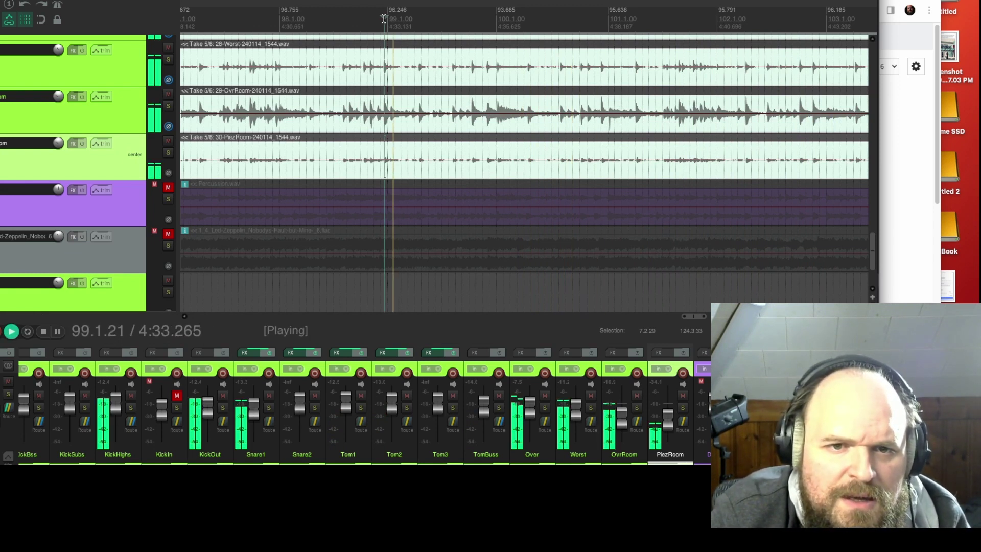
pyautogui.press('space')
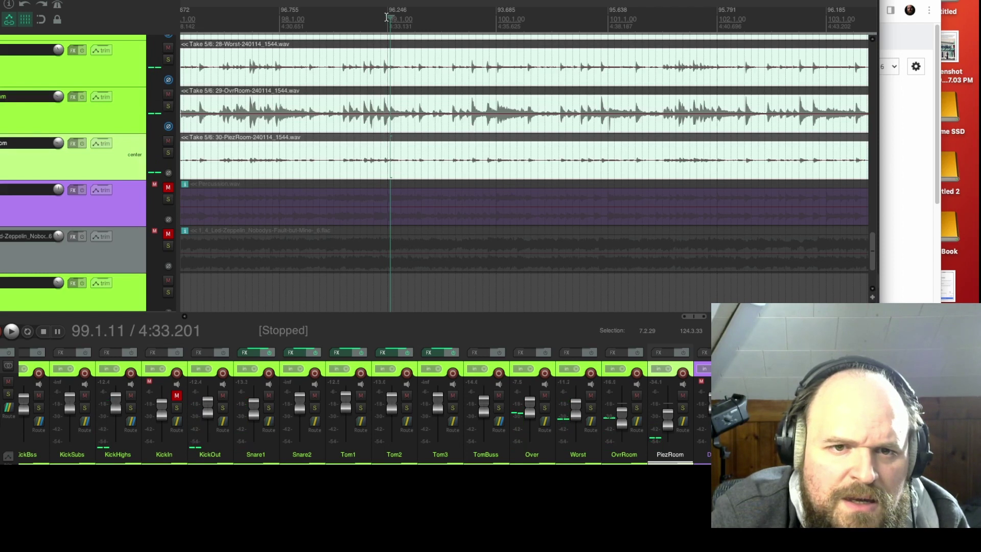
pyautogui.moveTo(387, 19); pyautogui.dragTo(522, 27)
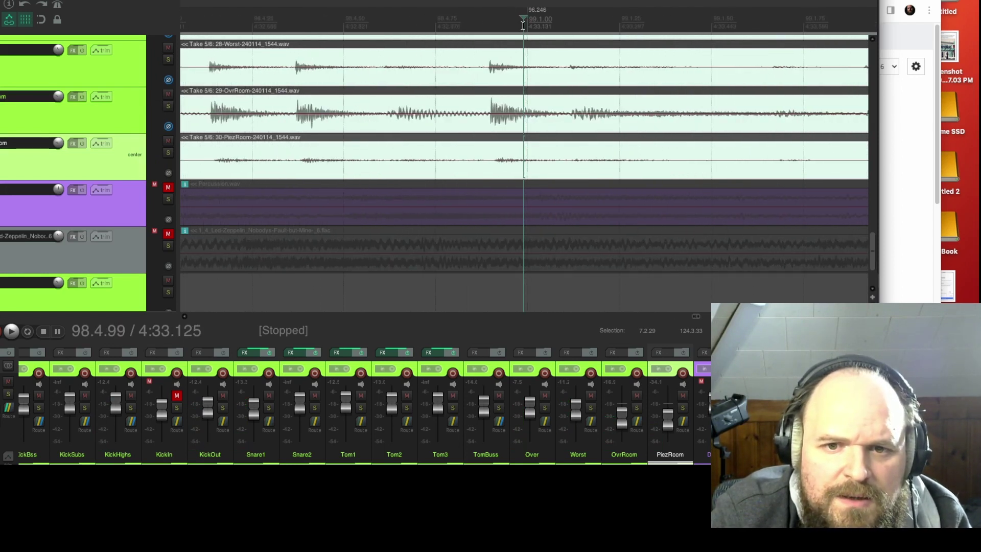
pyautogui.scroll(-2, 565, 32)
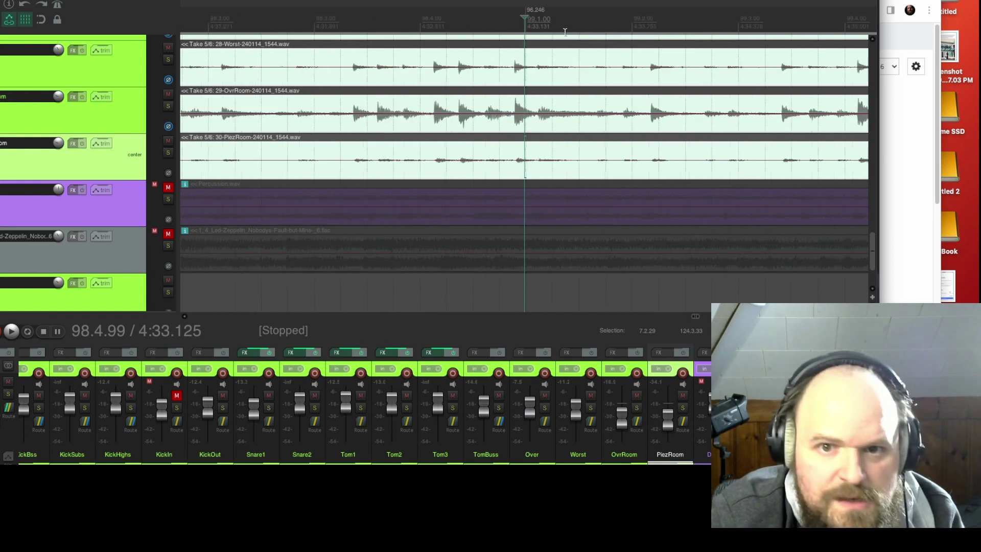
pyautogui.press('s')
pyautogui.press('t')
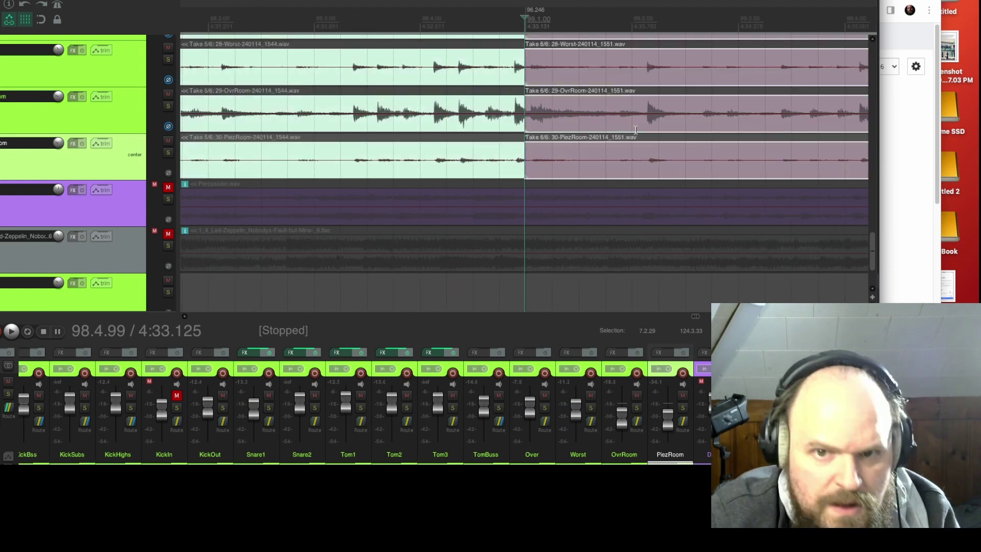
# Audition the take transition at bar 99, starting playback slightly before the split at 98.4.72
pyautogui.scroll(-3, 511, 77)
pyautogui.press('space')
pyautogui.click(446, 23)
pyautogui.press('space')
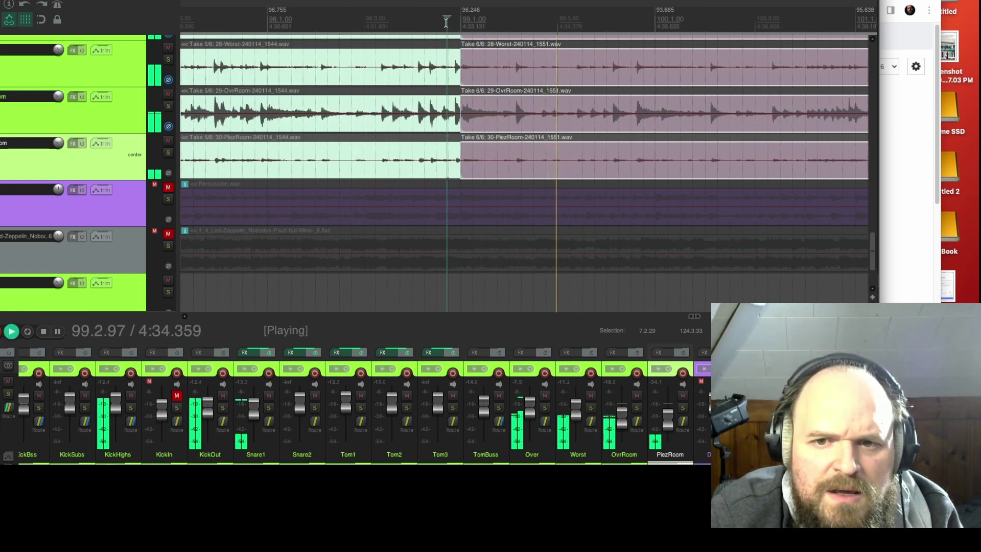
pyautogui.press('space')
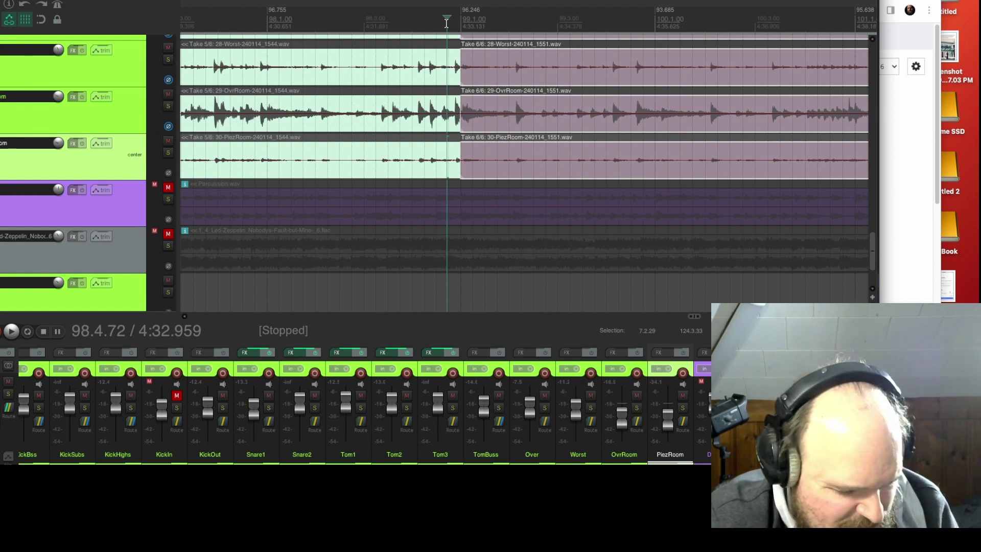
# Set the drum items after the bar 99 split back to take 5/6 (240114_1544) and audition them
pyautogui.press('t')
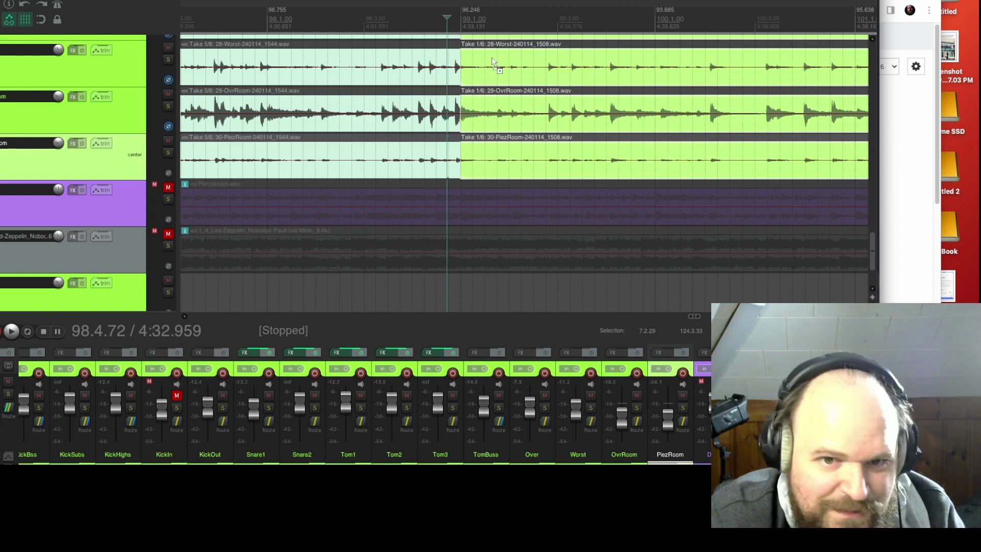
pyautogui.hotkey('shift', 't')
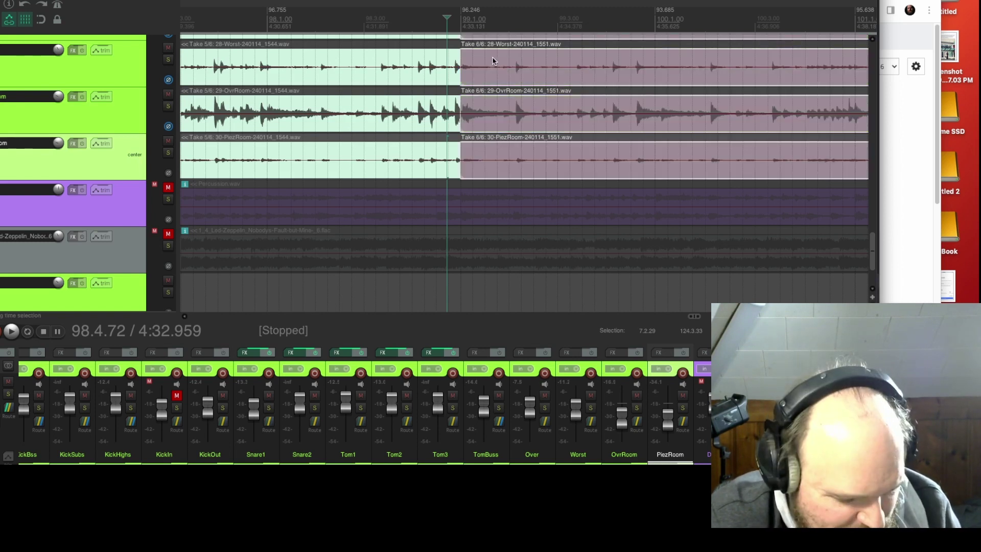
pyautogui.hotkey('shift', 't')
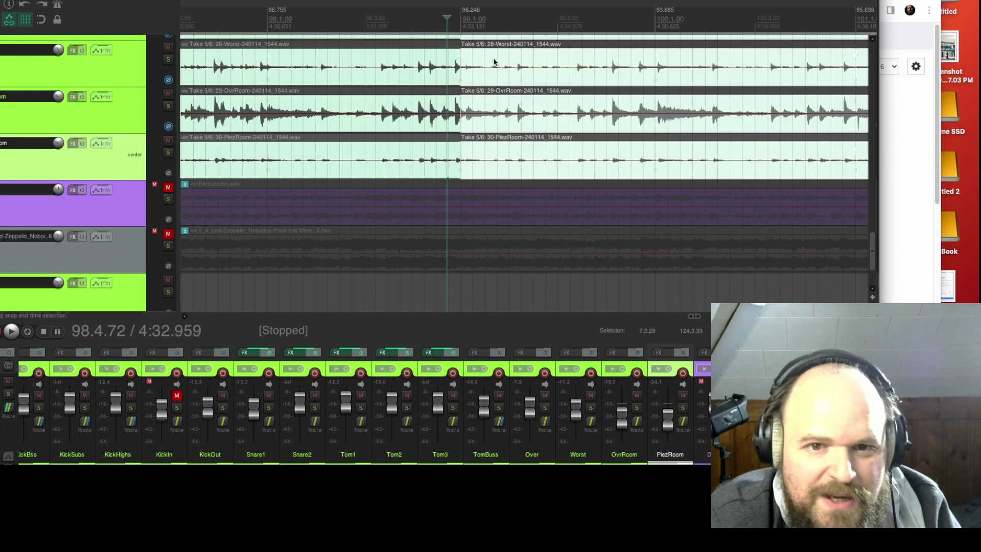
pyautogui.press('space')
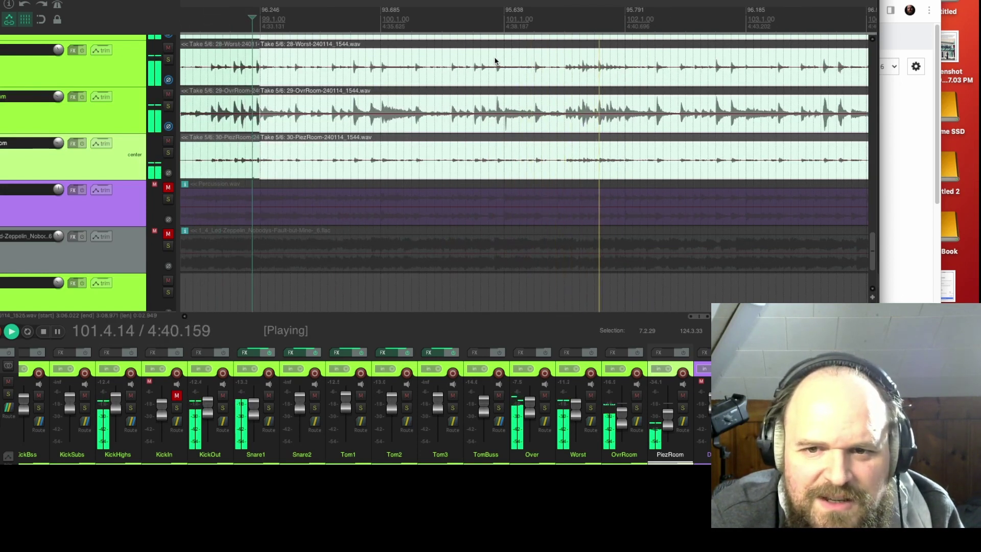
pyautogui.press('space')
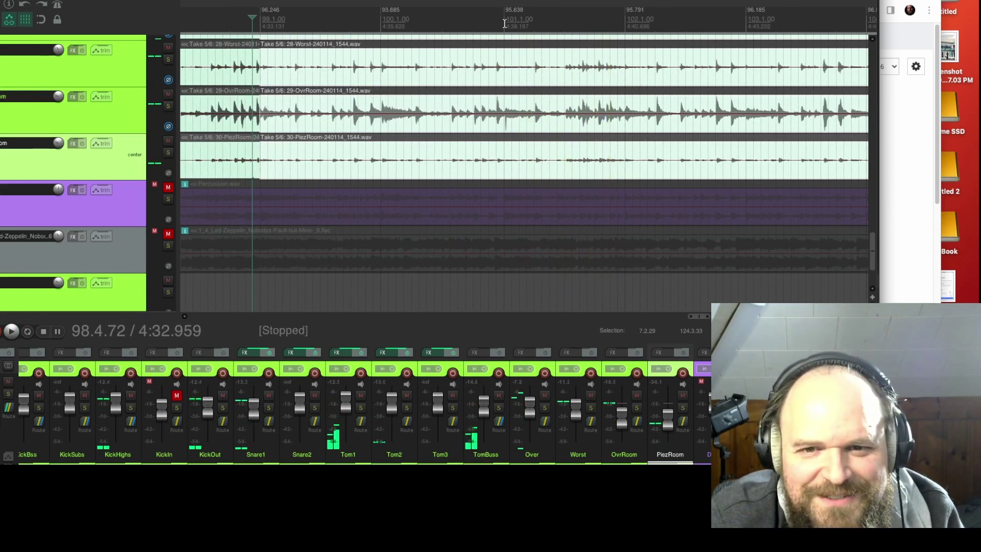
# Audition the drum comp from bar 101 through bar 104
pyautogui.click(504, 23)
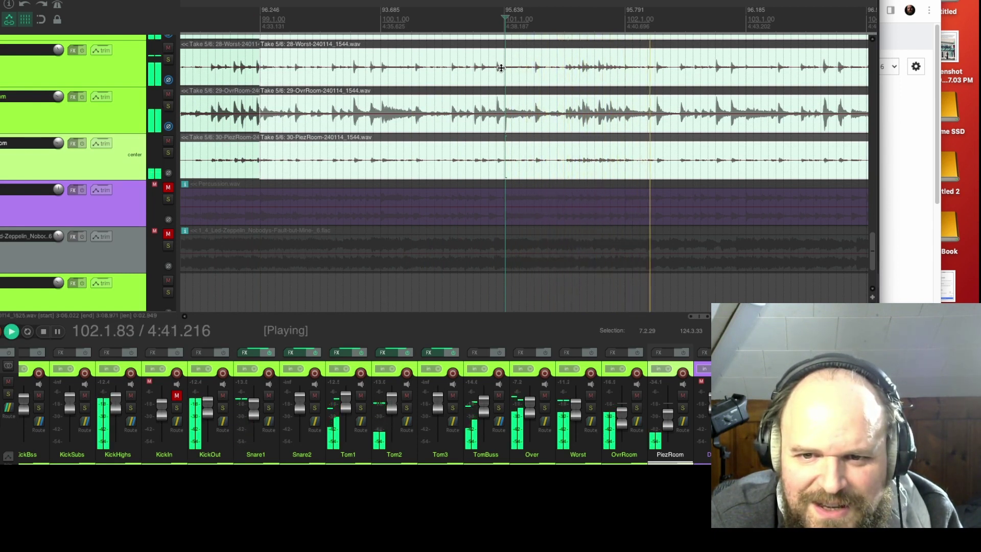
pyautogui.press('space')
pyautogui.press('space')
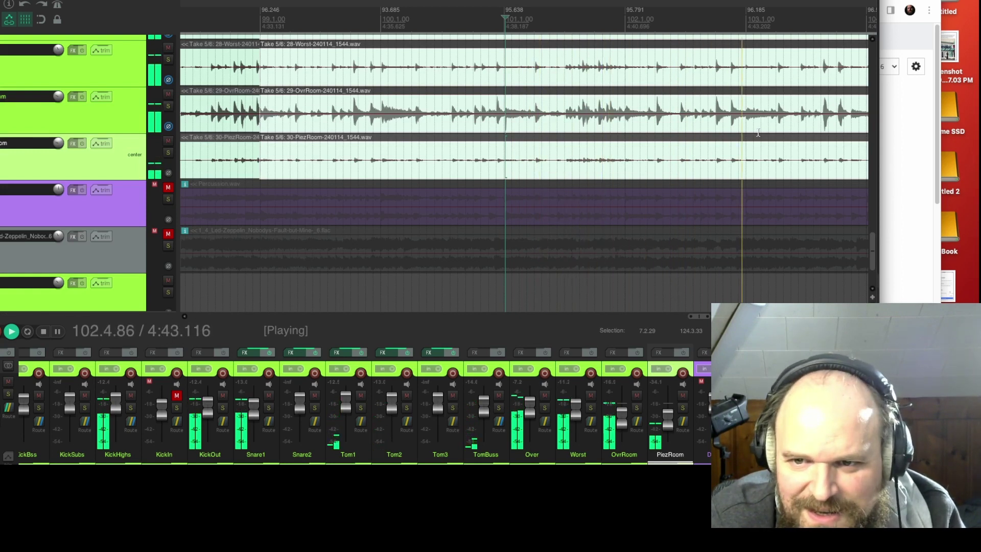
pyautogui.scroll(-1, 758, 133)
pyautogui.scroll(2, 758, 133)
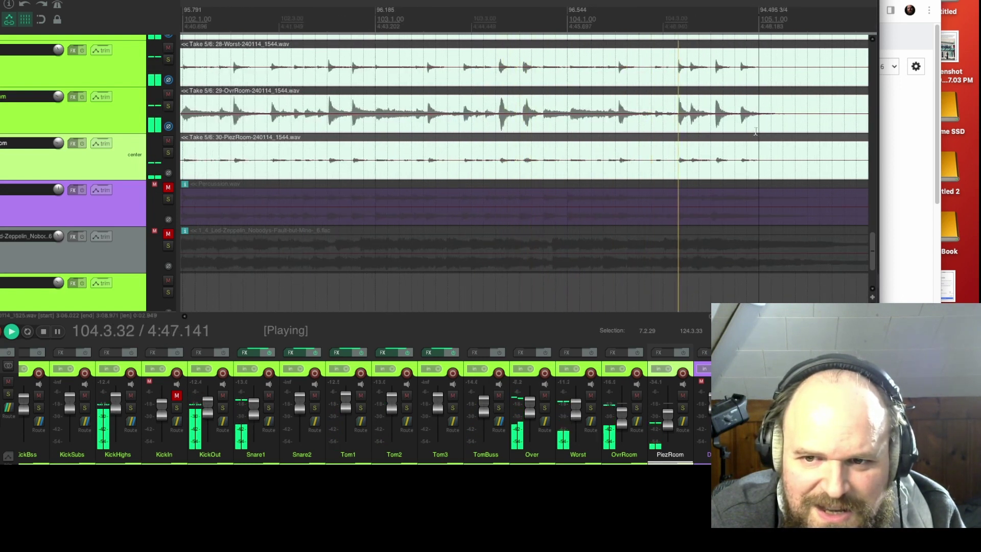
pyautogui.press('space')
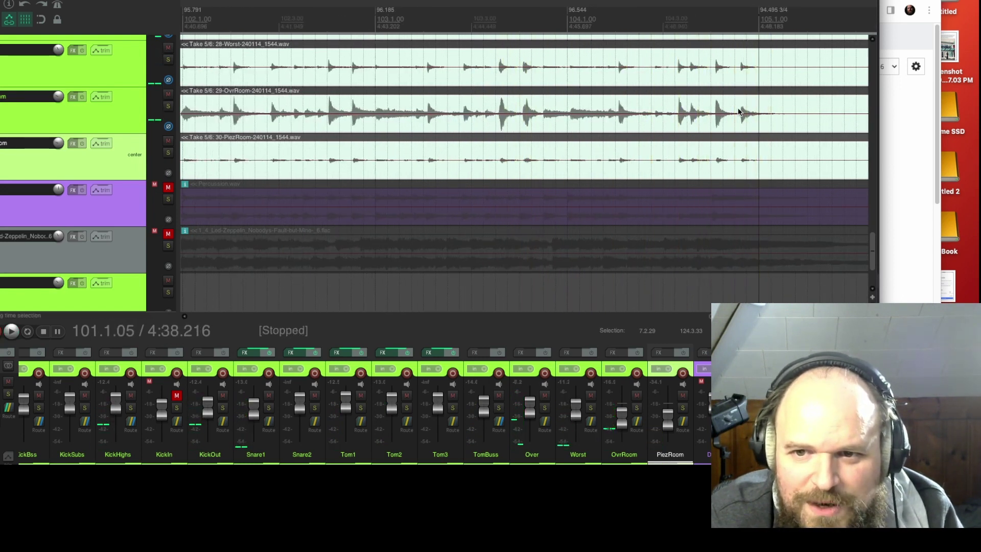
# Split the drum items at 103.4.97, just before bar 104, switch the part after it to take 6/6 and audition it
pyautogui.click(565, 20)
pyautogui.press('s')
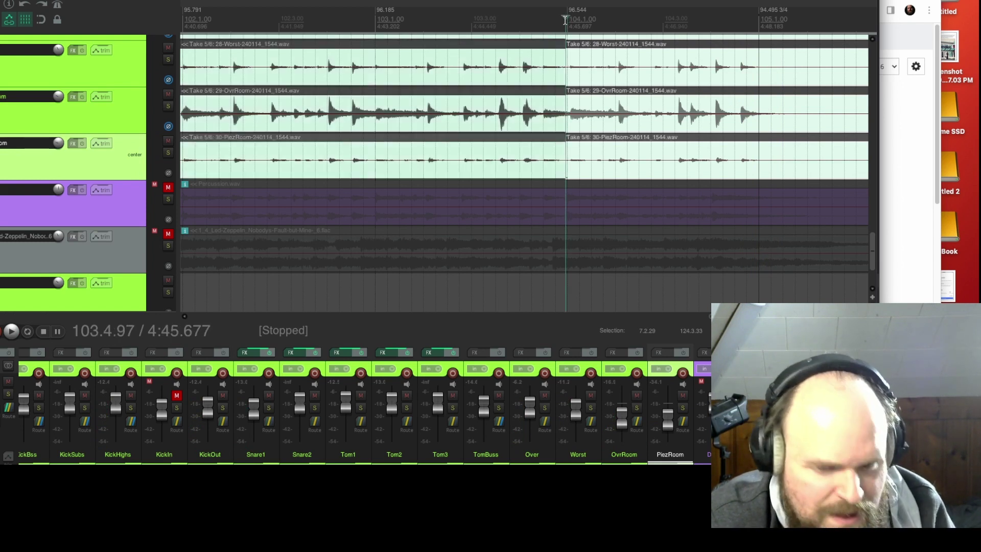
pyautogui.press('t')
pyautogui.press('space')
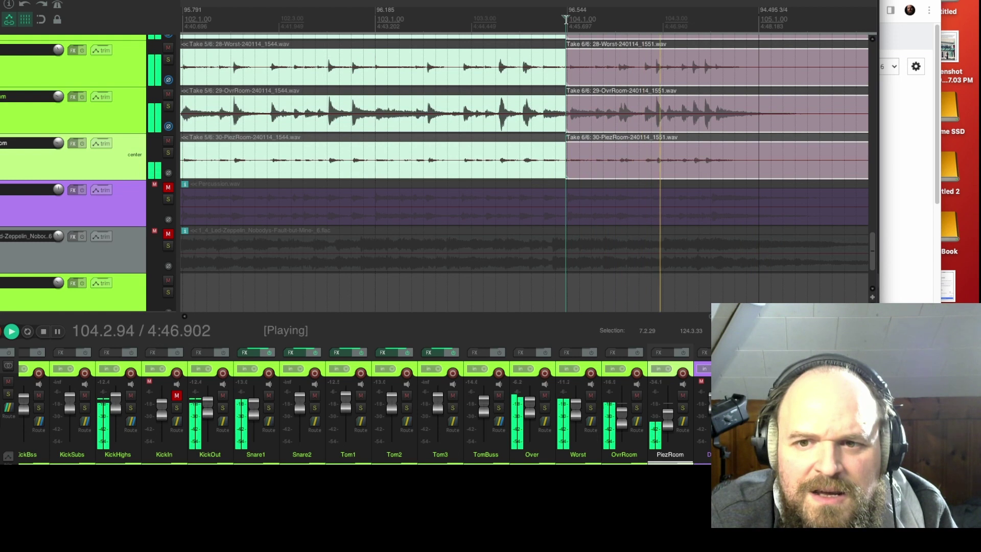
pyautogui.press('space')
# Audition the transition at bar 104, move the edge between takes 5/6 and 6/6 to nearly mid-bar 104, and audition again
pyautogui.click(485, 23)
pyautogui.press('space')
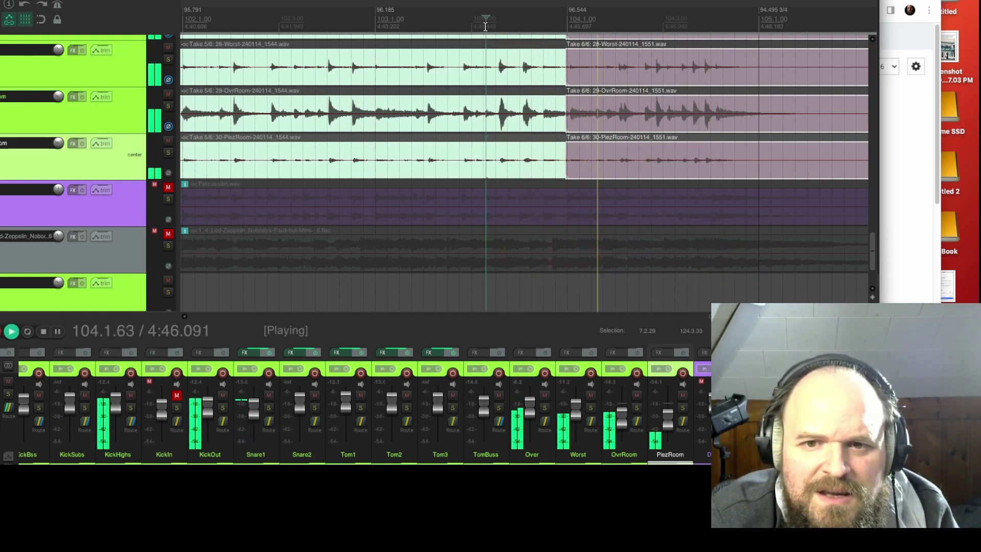
pyautogui.press('space')
pyautogui.moveTo(567, 123); pyautogui.dragTo(656, 130)
pyautogui.press('space')
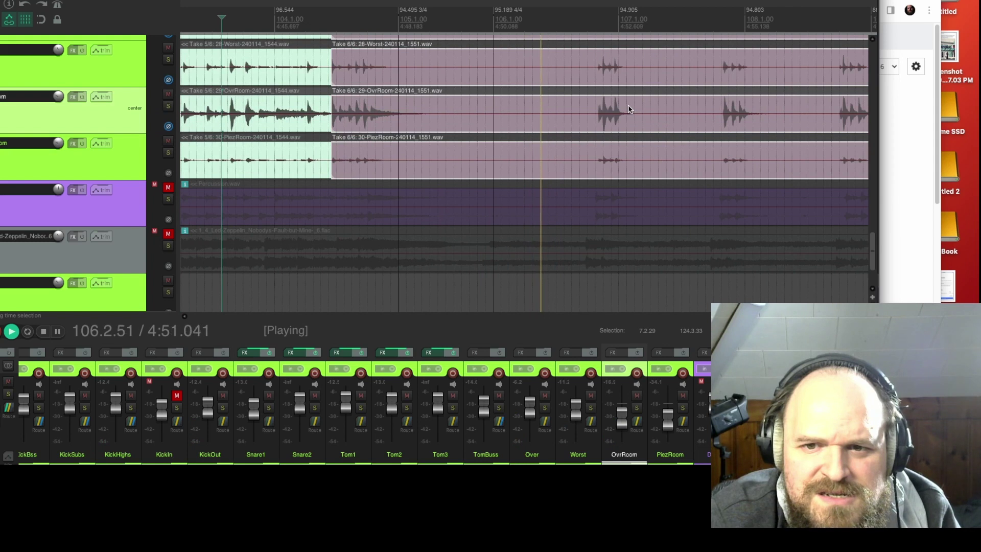
pyautogui.press('space')
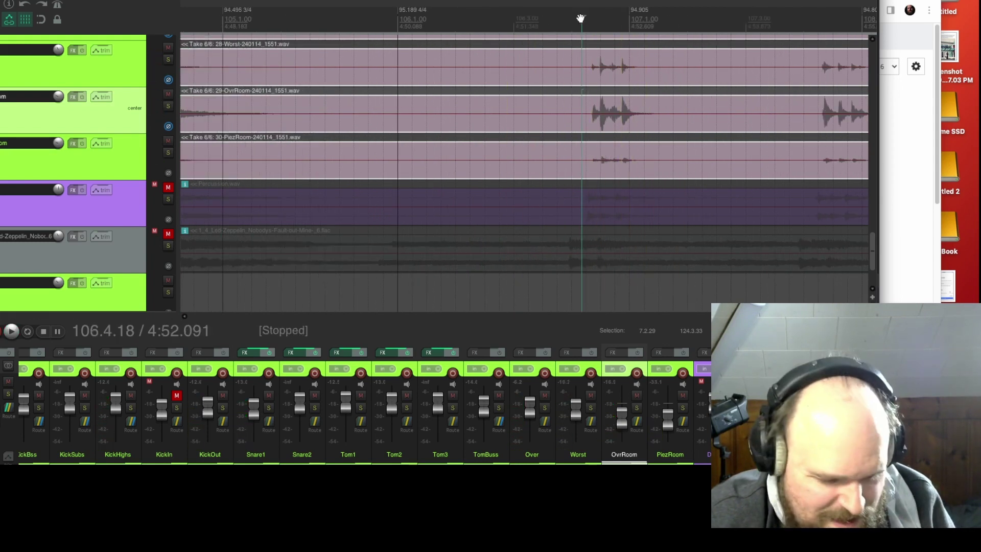
# Split the drum items at 106.4.11, set the part after it to take 5/6 (240114_1544) and audition it
pyautogui.press('s')
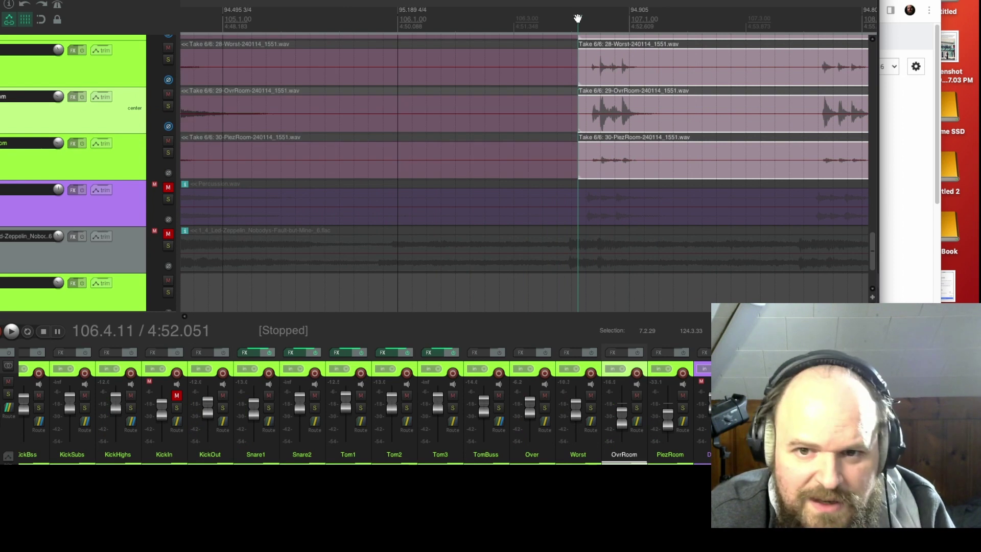
pyautogui.hotkey('shift', 't')
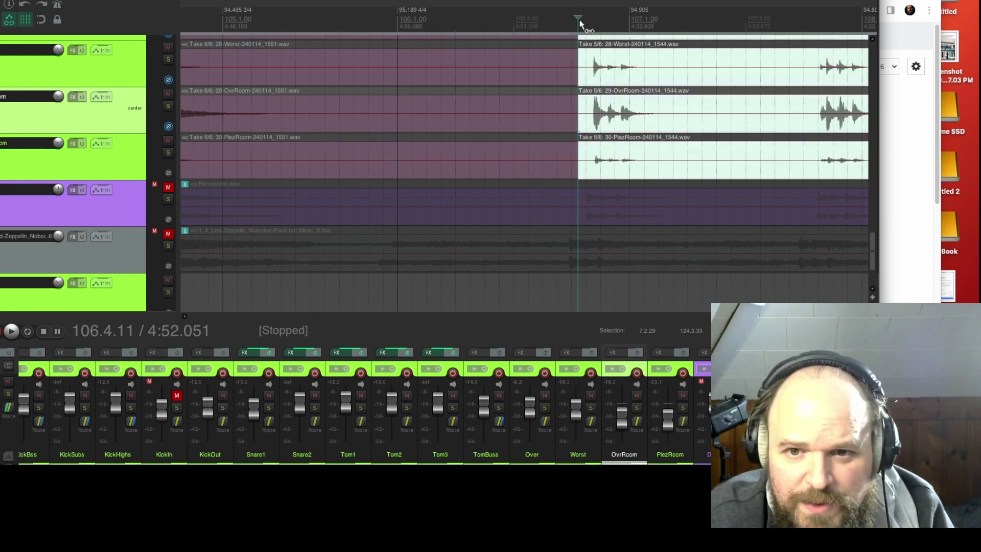
pyautogui.press('space')
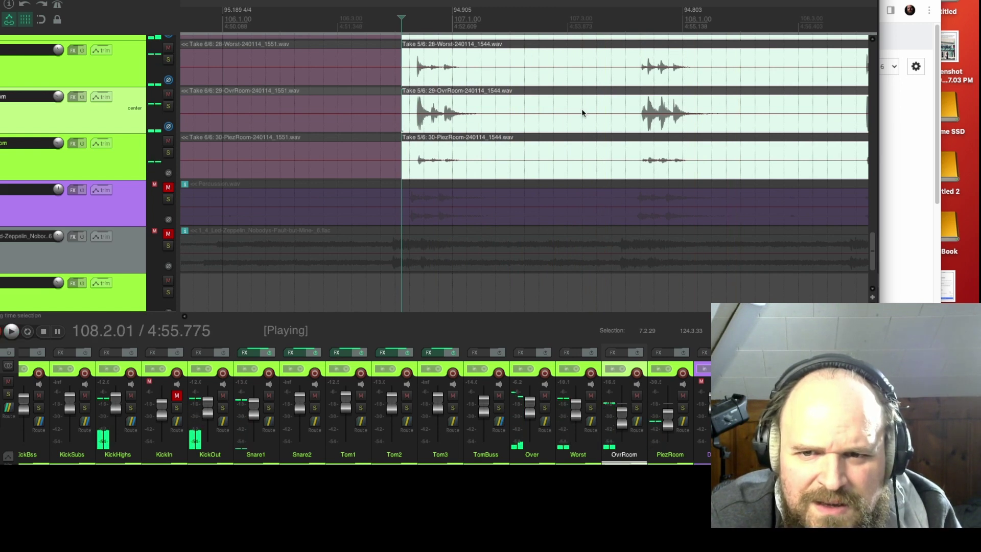
# Split the drum items at 107.4.21, before the hits at bar 108, switch the part after it to take 6/6 and audition it
pyautogui.click(636, 19)
pyautogui.press('s')
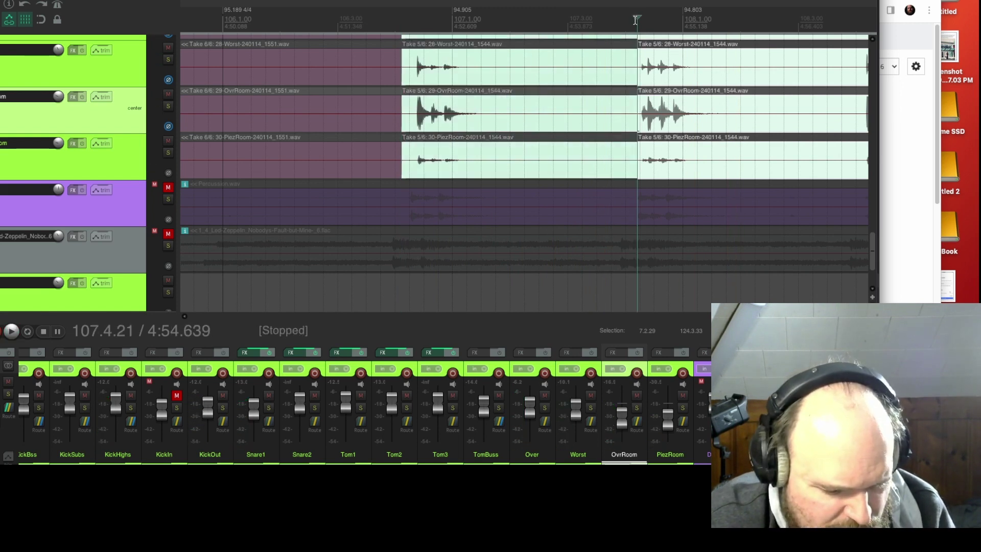
pyautogui.press('t')
pyautogui.press('space')
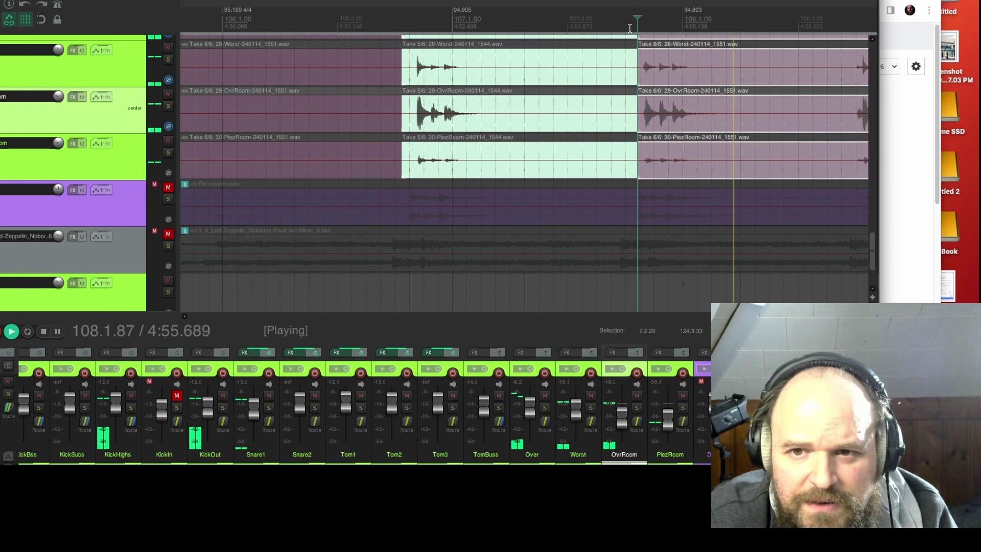
pyautogui.hscroll(3, 627, 62)
pyautogui.hscroll(2, 627, 62)
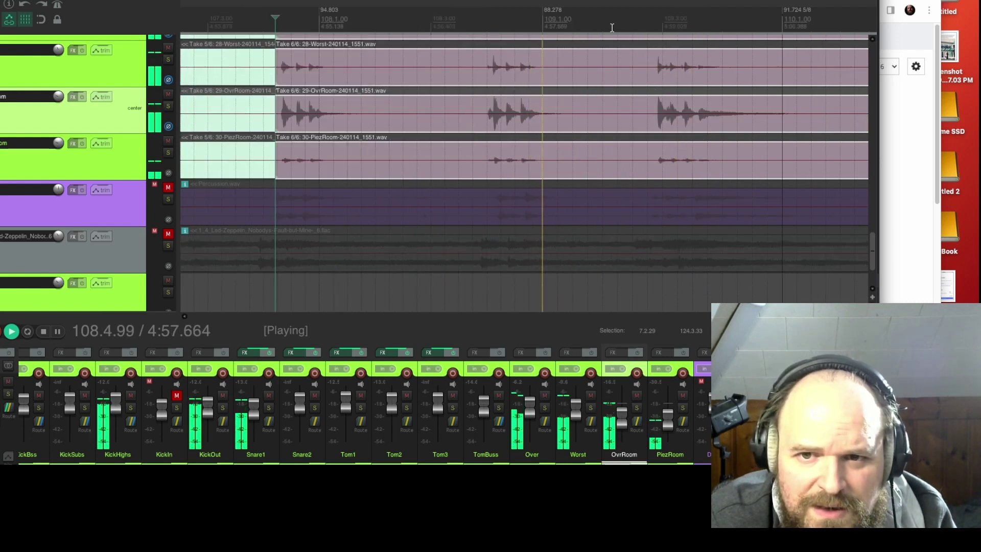
pyautogui.press('space')
# Split the drum items at 108.3.88, set the part after it to take 5/6 (240114_1544) and audition it
pyautogui.click(483, 21)
pyautogui.click(480, 21)
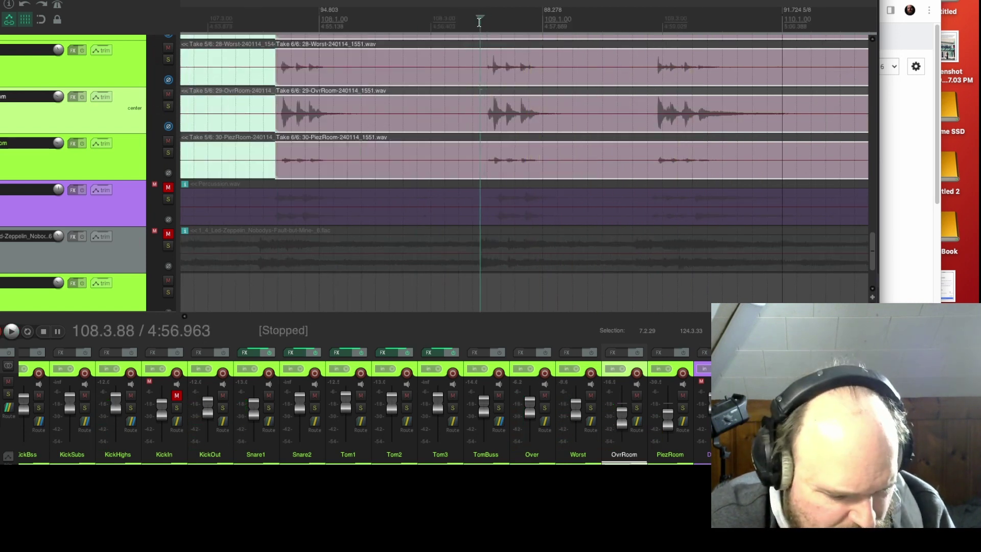
pyautogui.press('s')
pyautogui.press('t')
pyautogui.hotkey('shift', 't')
pyautogui.hotkey('shift', 't')
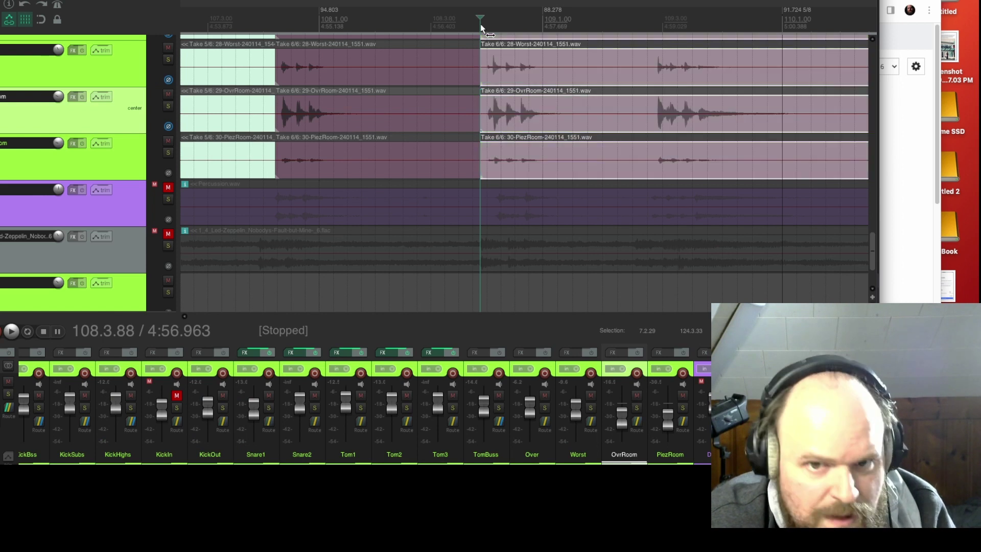
pyautogui.press('space')
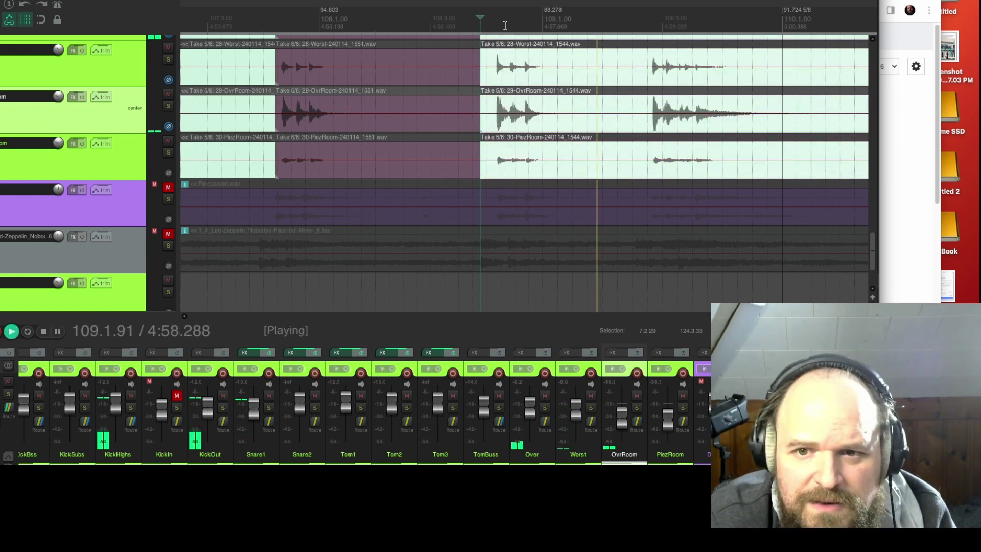
pyautogui.scroll(-1, 507, 25)
pyautogui.press('space')
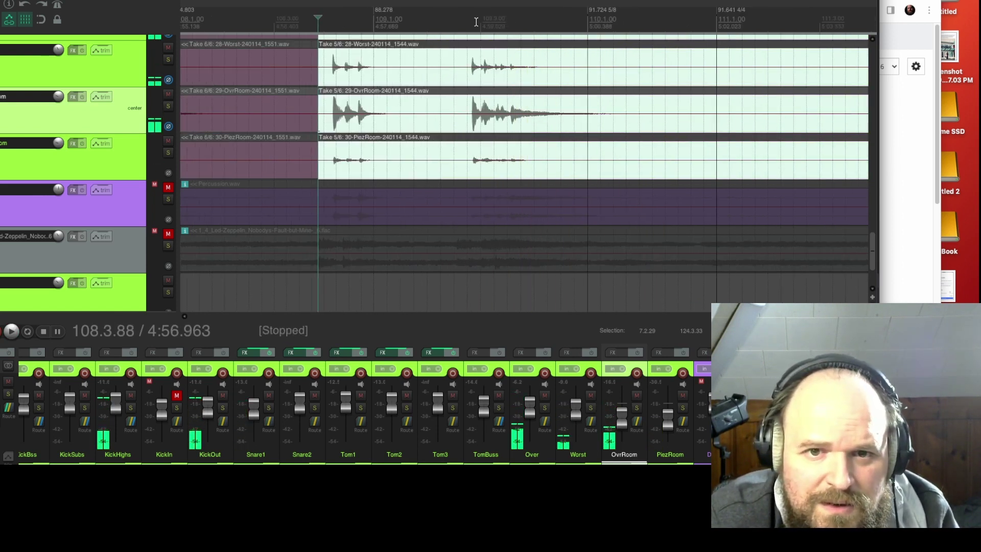
# Split the drum items at 109.2.69, switch the part after it to take 6/6 and audition it through bar 113
pyautogui.click(463, 20)
pyautogui.scroll(-1, 456, 41)
pyautogui.scroll(-1, 424, 71)
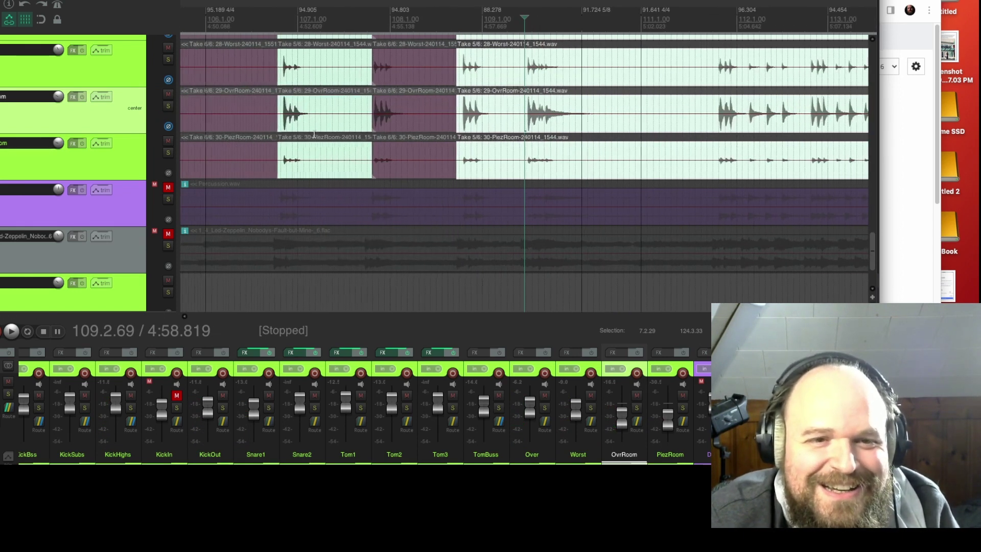
pyautogui.scroll(-1, 314, 134)
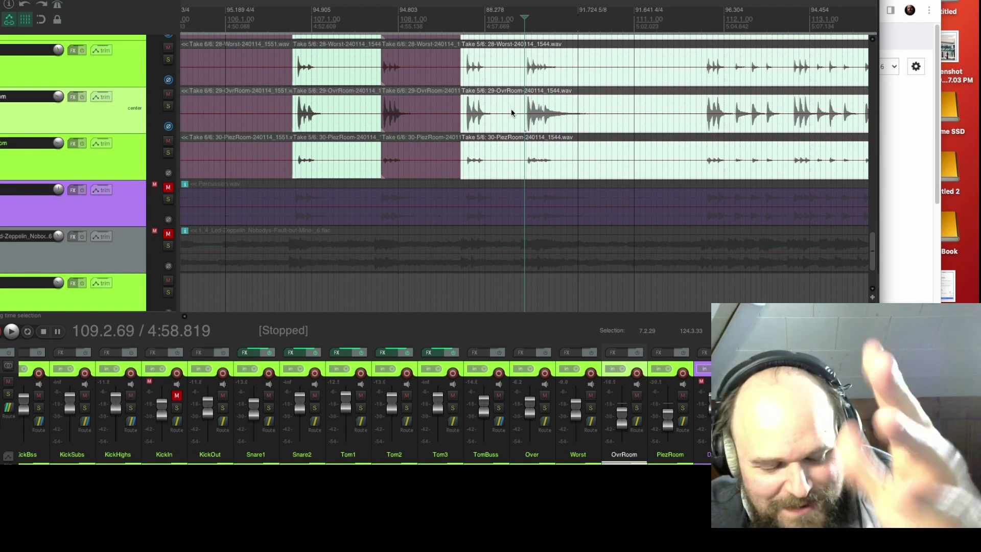
pyautogui.press('s')
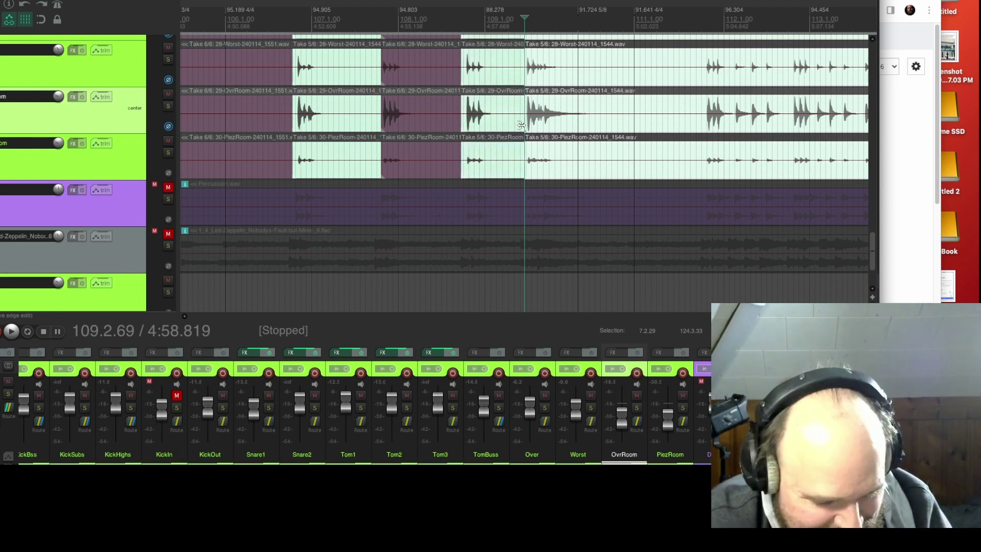
pyautogui.press('t')
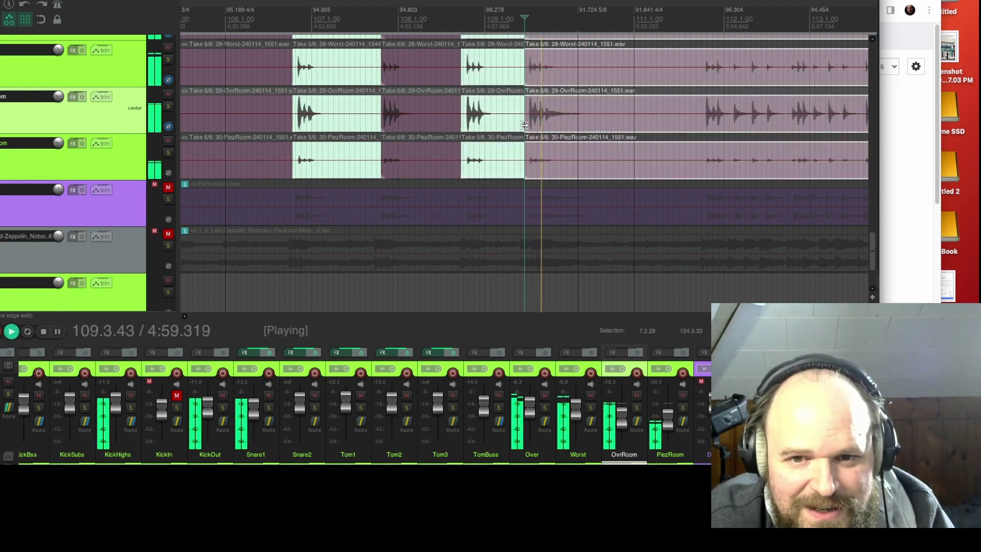
pyautogui.press('space')
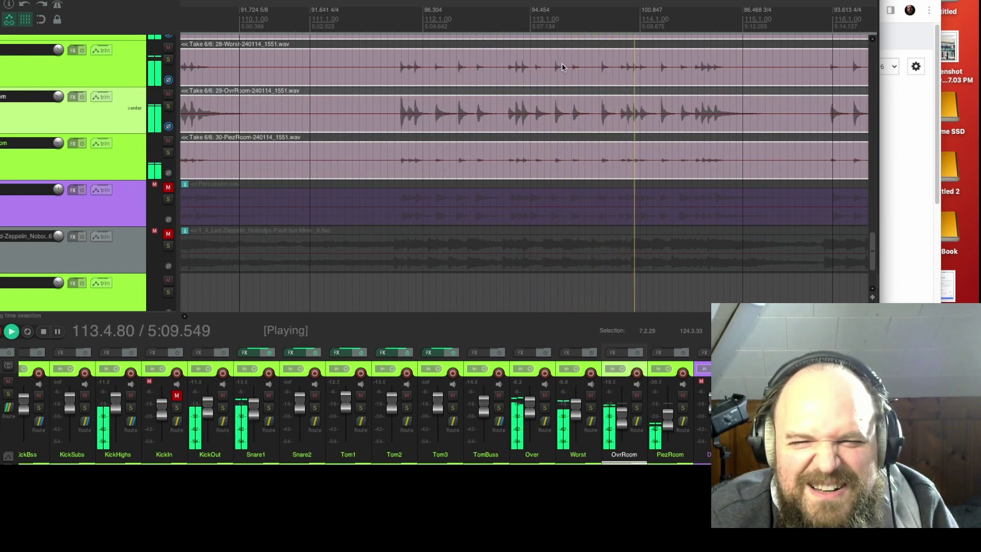
pyautogui.press('space')
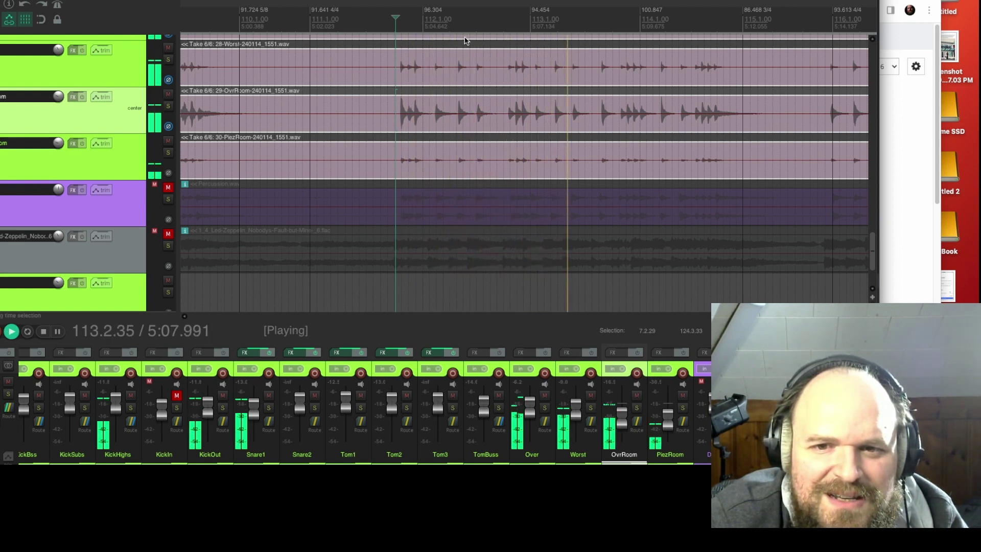
pyautogui.press('space')
# Split the drum items at 112.4.07, try take 1/6 (240114_1508) on the part after it and audition it
pyautogui.click(505, 25)
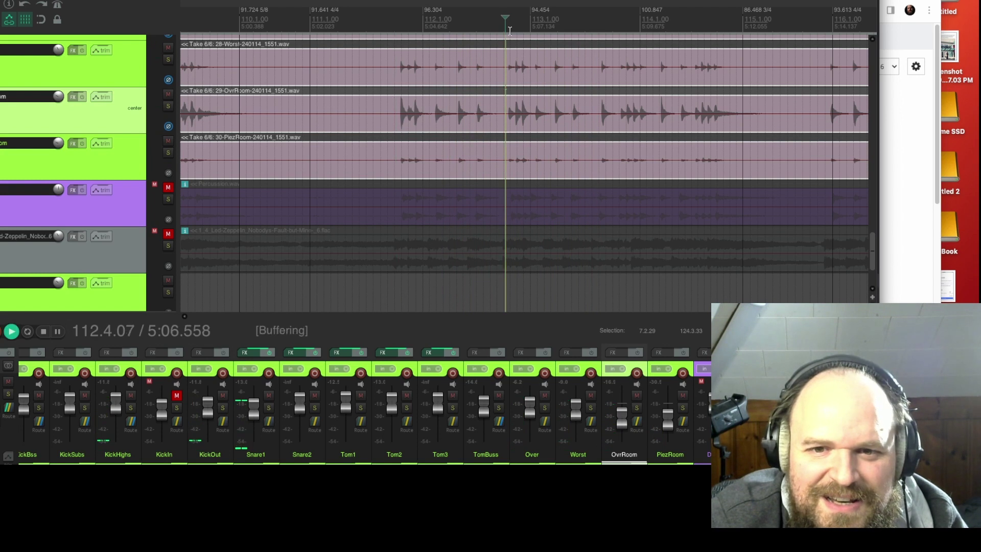
pyautogui.press('space')
pyautogui.press('space')
pyautogui.scroll(3, 497, 88)
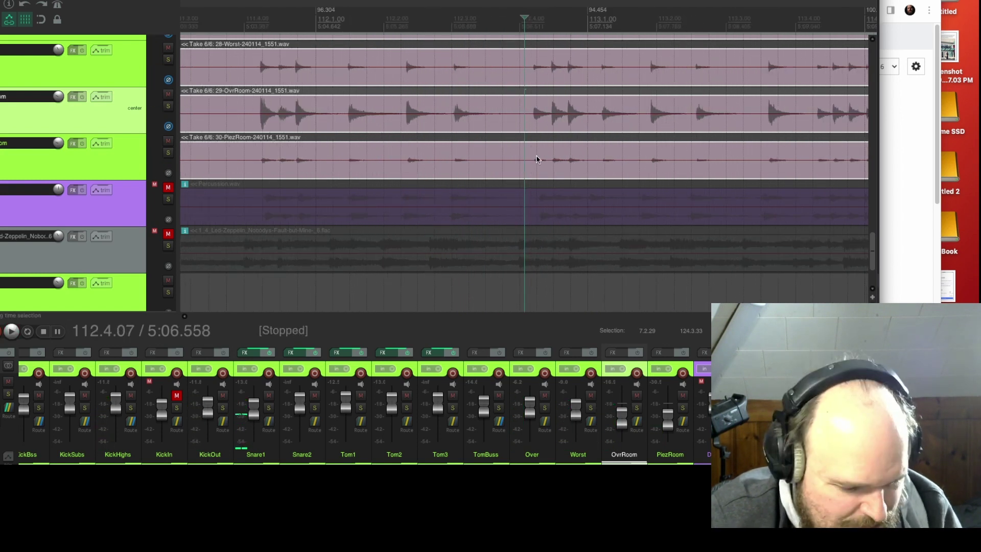
pyautogui.press('s')
pyautogui.press('t')
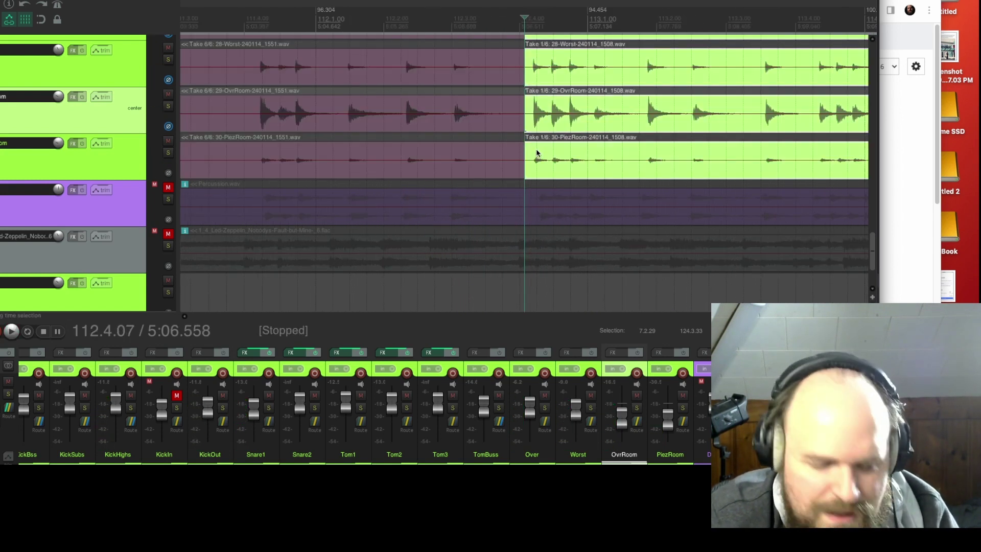
pyautogui.press('space')
pyautogui.press('space')
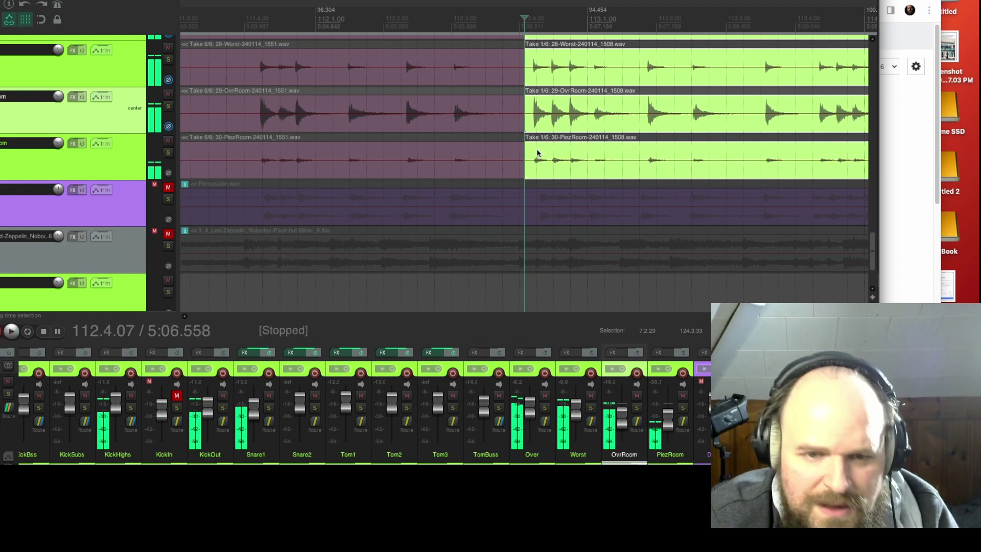
# Set the drum items after the 112.4.07 split to take 5/6 (240114_1544) and audition them
pyautogui.hotkey('shift', 't')
pyautogui.hotkey('shift', 't')
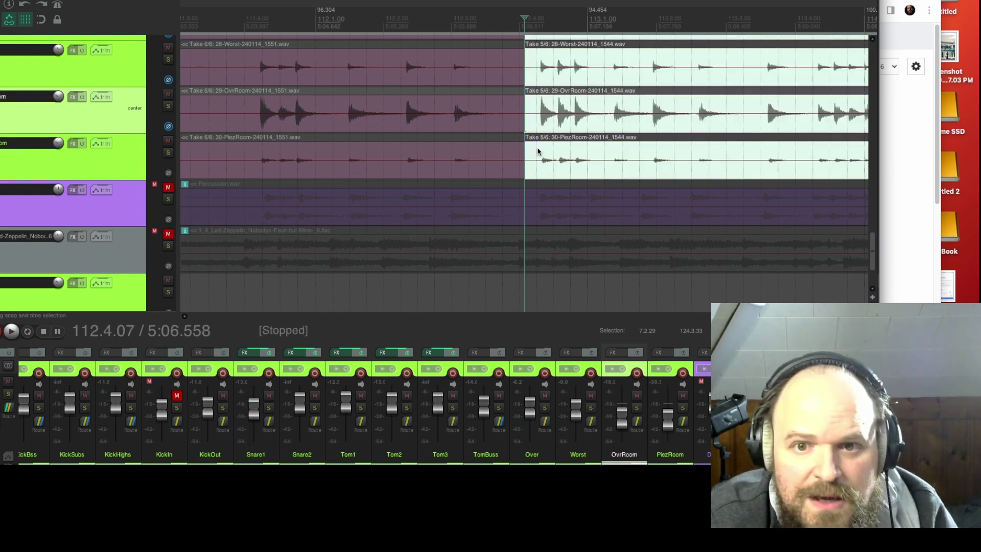
pyautogui.press('space')
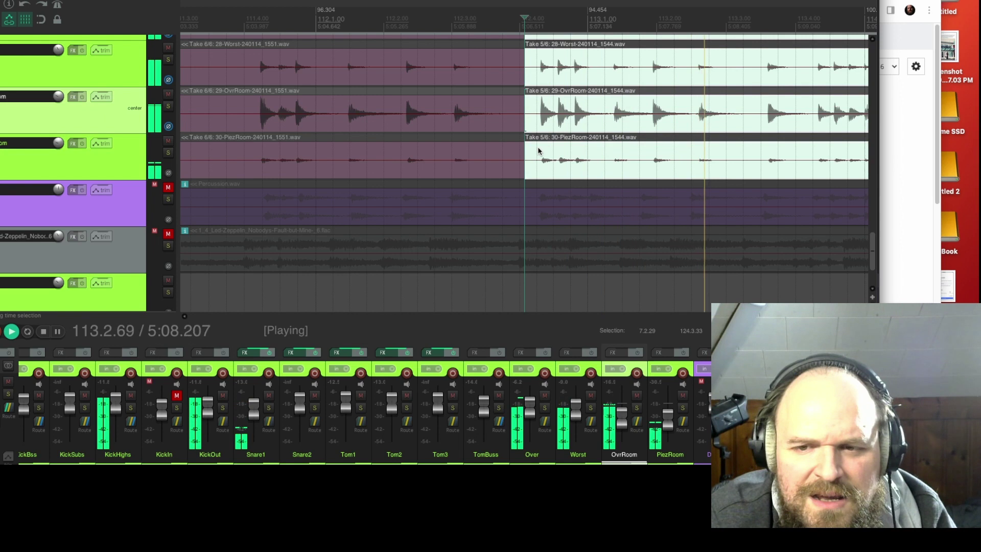
pyautogui.press('space')
pyautogui.press('space')
pyautogui.press('space')
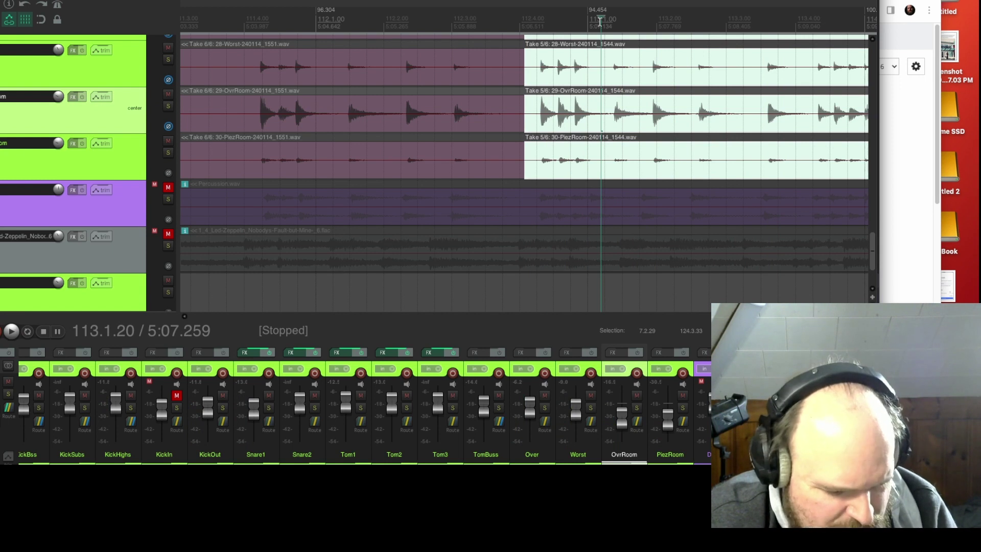
# Split the drum items at 113.1.20, switch the part after it to take 6/6 and audition the transitions from bar 112, beat 4
pyautogui.press('s')
pyautogui.press('t')
pyautogui.press('space')
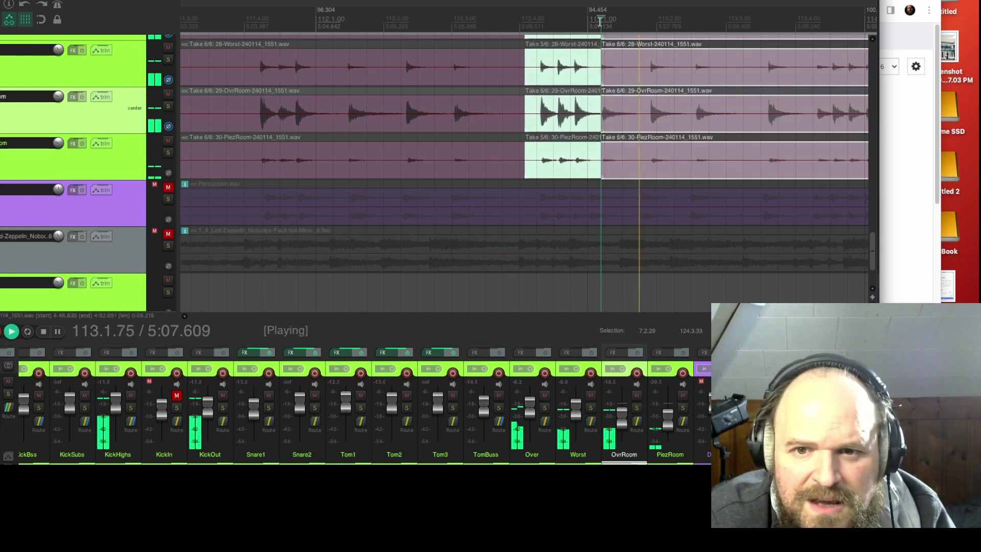
pyautogui.click(525, 23)
pyautogui.press('space')
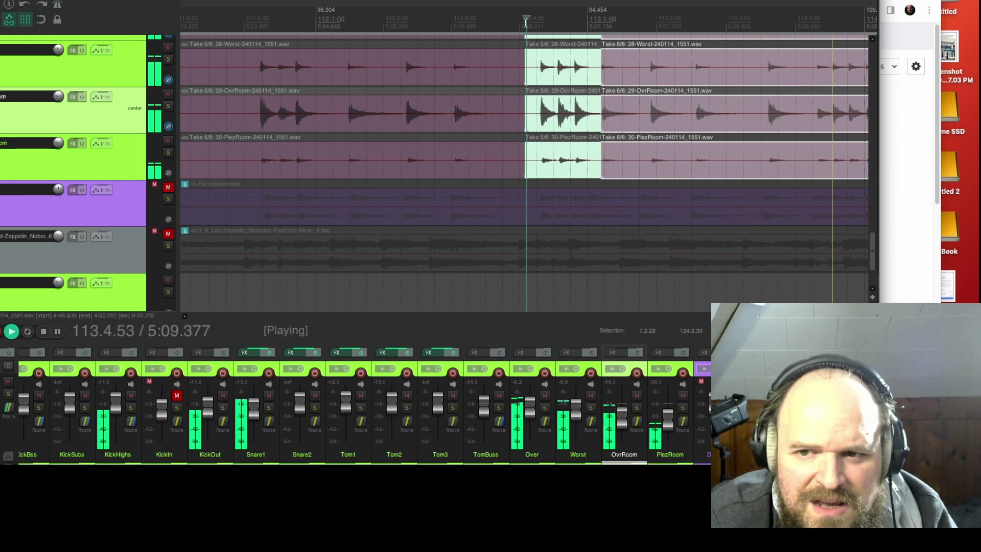
pyautogui.press('space')
pyautogui.press('space')
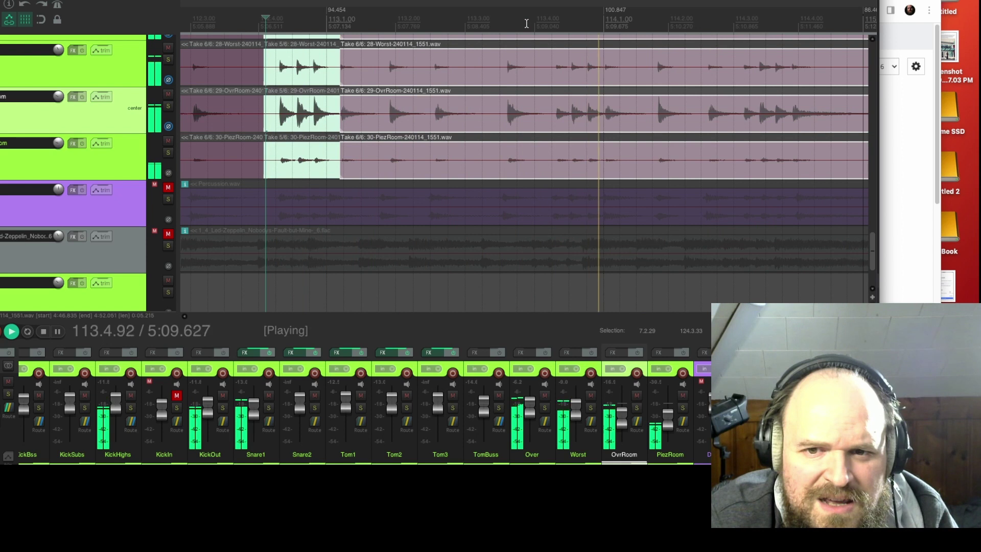
# Switch the drum items after the 113.1.20 split to take 5/6 (240114_1544) and audition them through bar 115
pyautogui.press('space')
pyautogui.press('space')
pyautogui.scroll(-2, 526, 23)
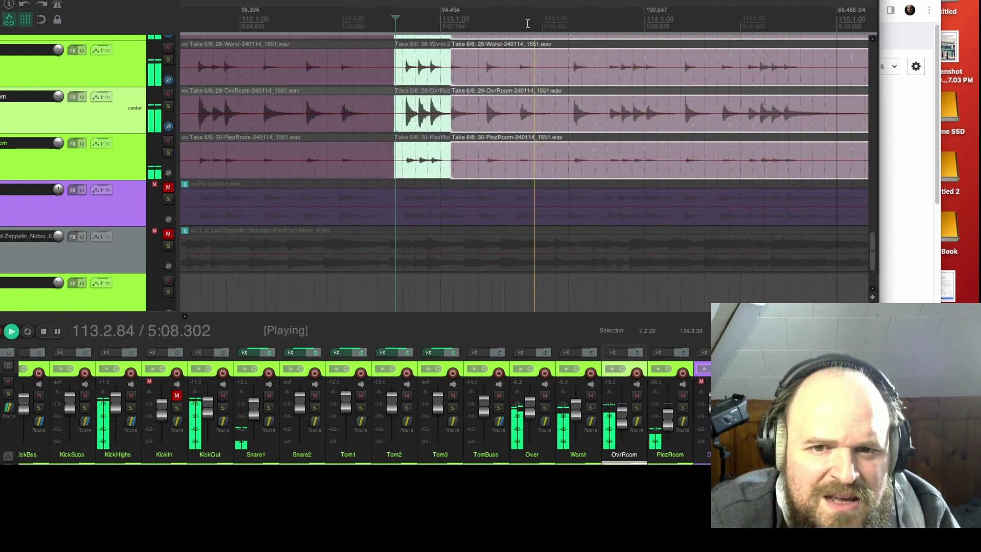
pyautogui.scroll(-3, 526, 61)
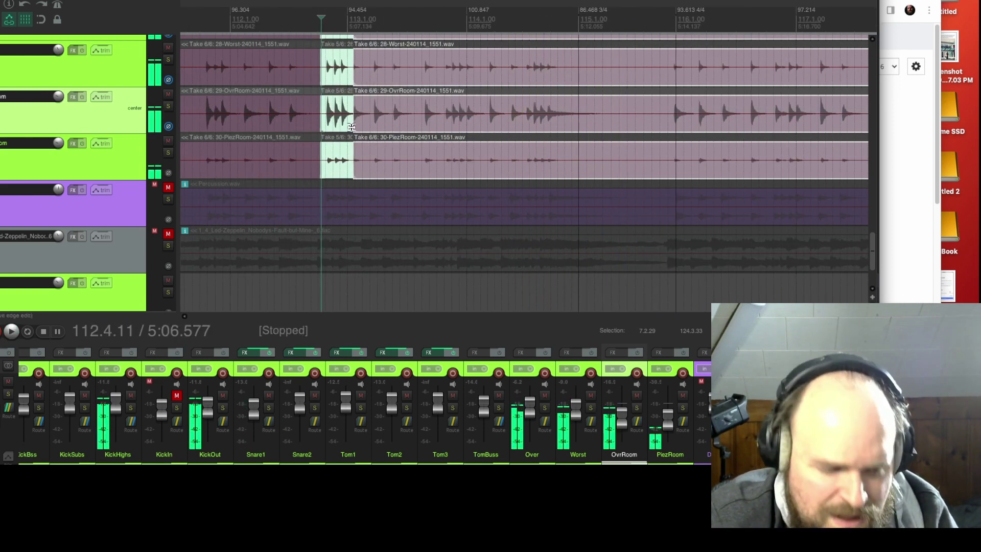
pyautogui.hotkey('shift', 't')
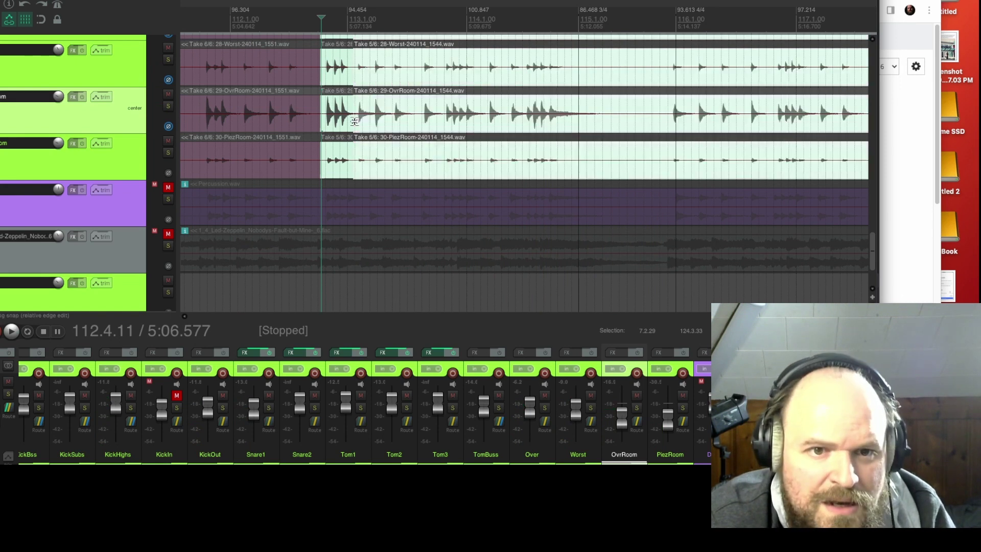
pyautogui.press('space')
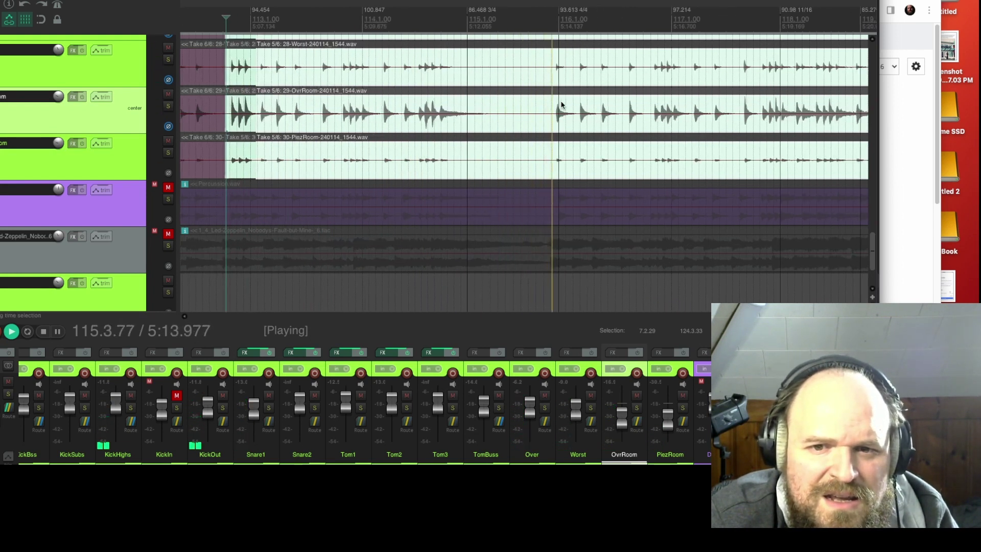
# Split the drum items at 115.3.67, switch the part after it to take 6/6 (240114_1551) and audition it through bar 121
pyautogui.press('space')
pyautogui.click(548, 18)
pyautogui.scroll(3, 566, 168)
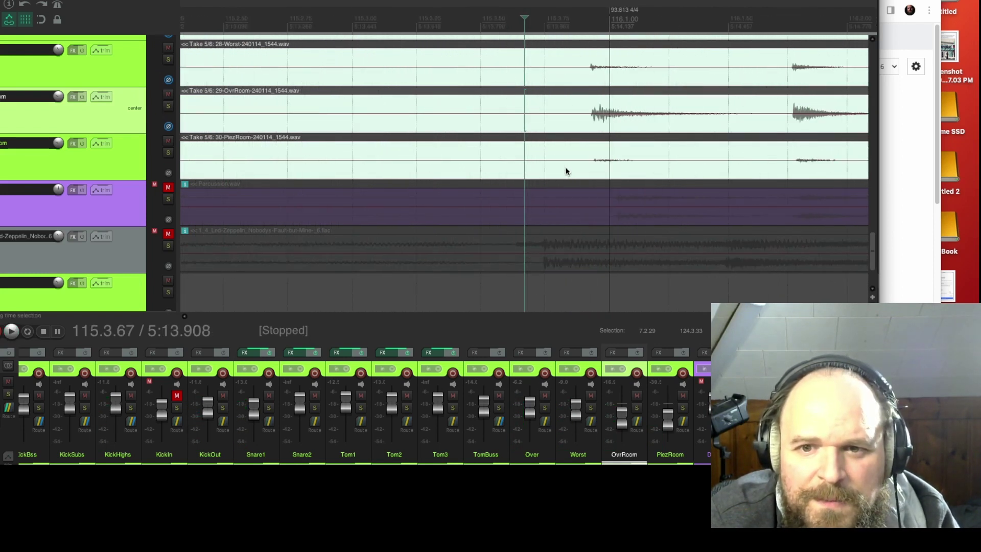
pyautogui.hotkey('ctrl', 'r')
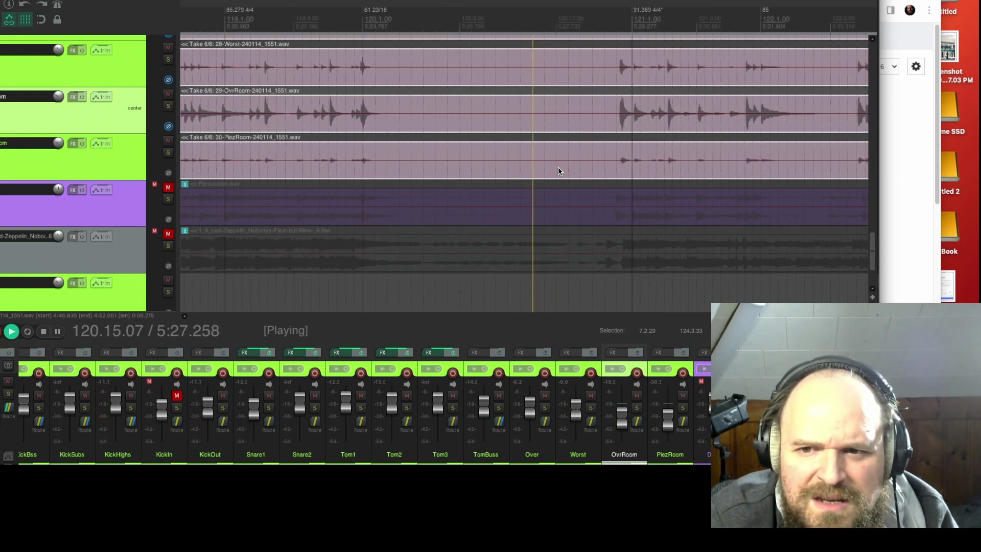
pyautogui.hscroll(1, 559, 165)
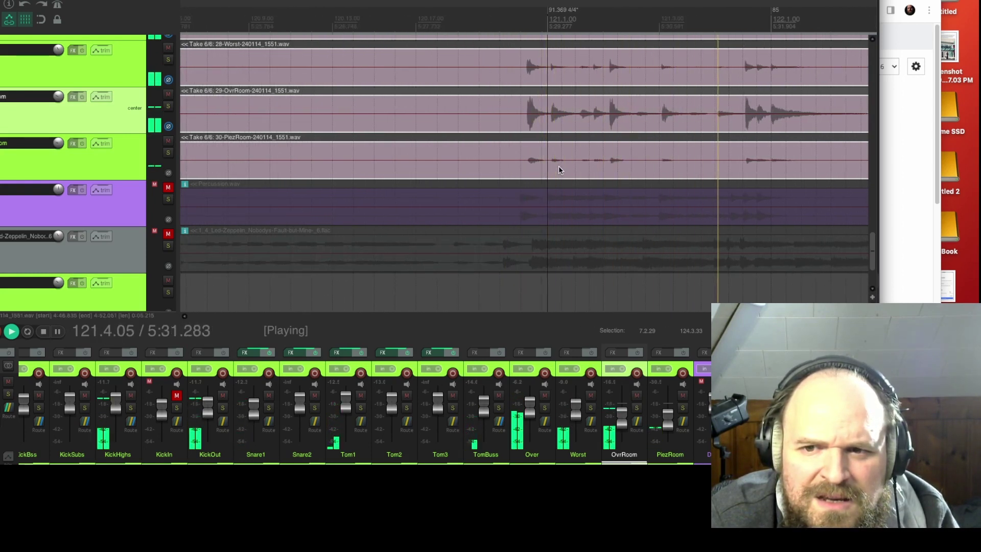
pyautogui.press('space')
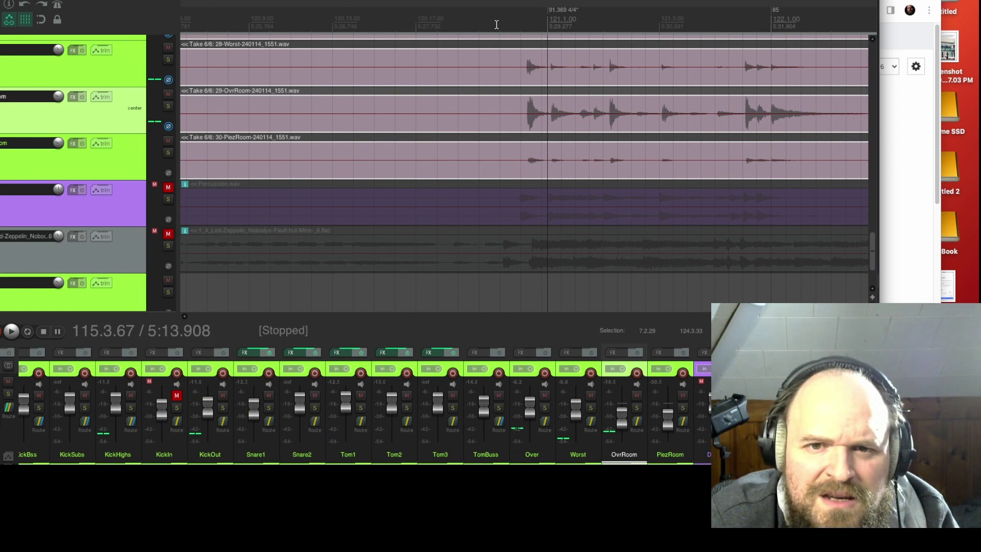
# Audition the drum items from 117.4.14 and split them at that position
pyautogui.scroll(-2, 495, 26)
pyautogui.scroll(-1, 650, 36)
pyautogui.click(710, 17)
pyautogui.press('space')
pyautogui.scroll(1, 529, 91)
pyautogui.scroll(1, 499, 108)
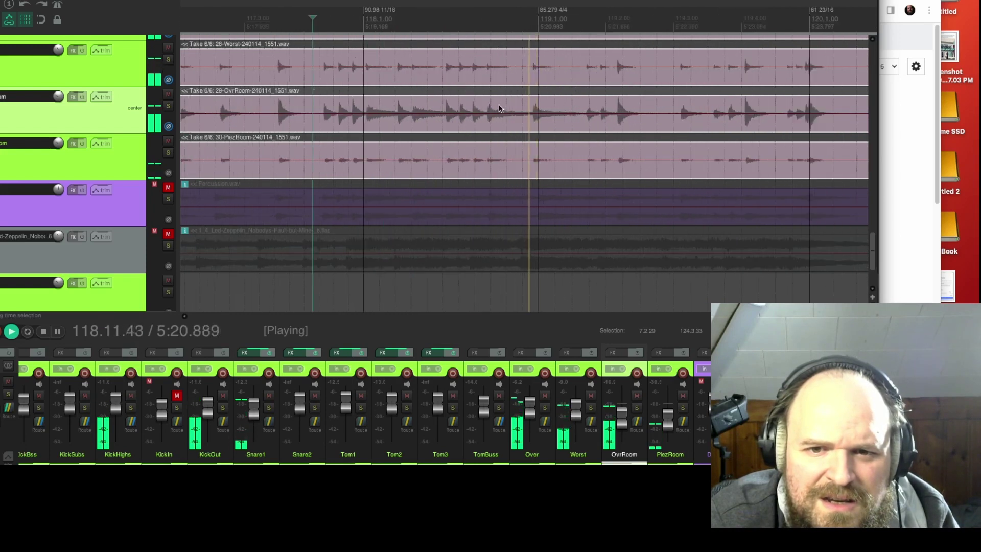
pyautogui.press('space')
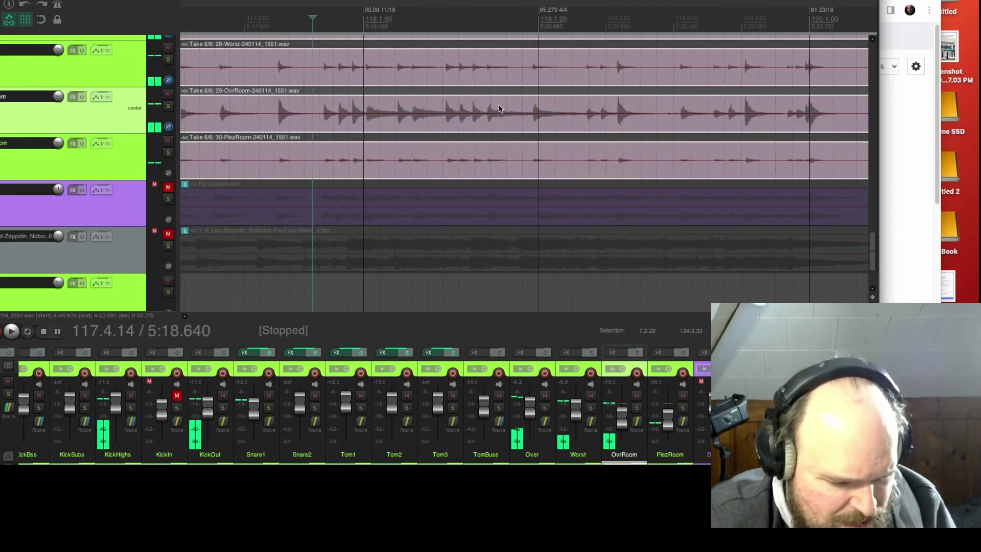
pyautogui.press('s')
# Try take 5/6 (240114_1544) on the drum items after the 117.4.14 split and audition it through bar 119
pyautogui.press('t')
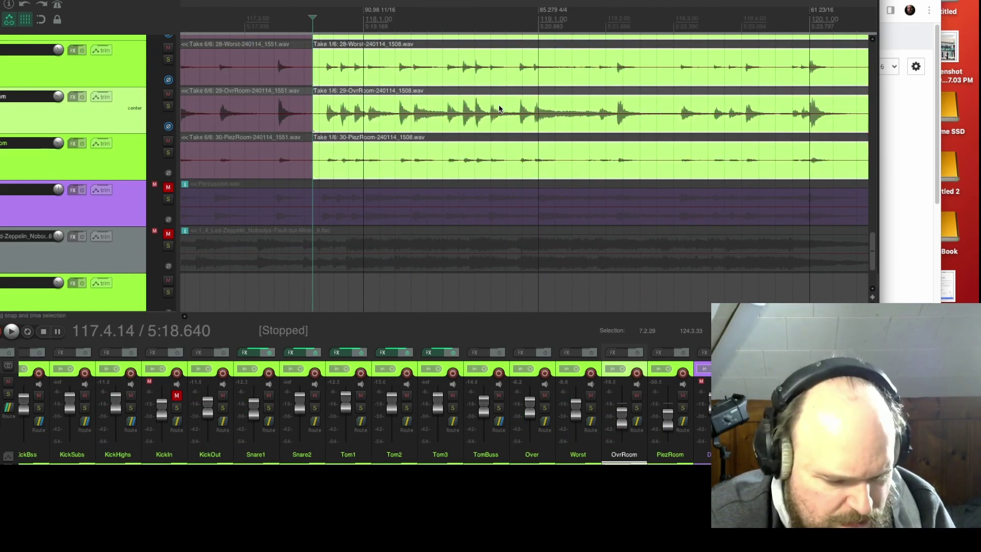
pyautogui.press('t')
pyautogui.press('t')
pyautogui.press('t')
pyautogui.press('t')
pyautogui.press('space')
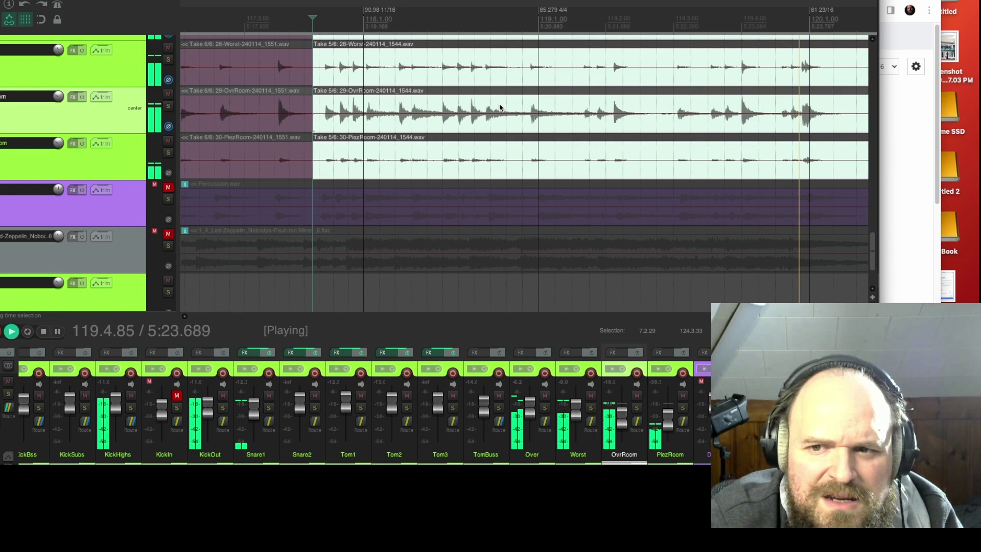
pyautogui.press('space')
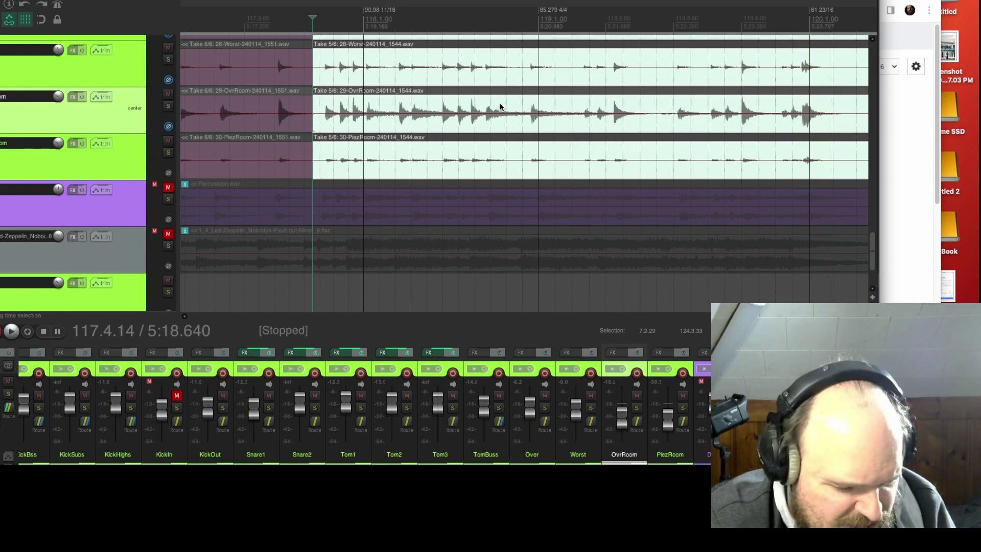
# Set the drum items after the 117.4.14 split to take 6/6 (240114_1551) and audition them into bar 120
pyautogui.press('t')
pyautogui.press('space')
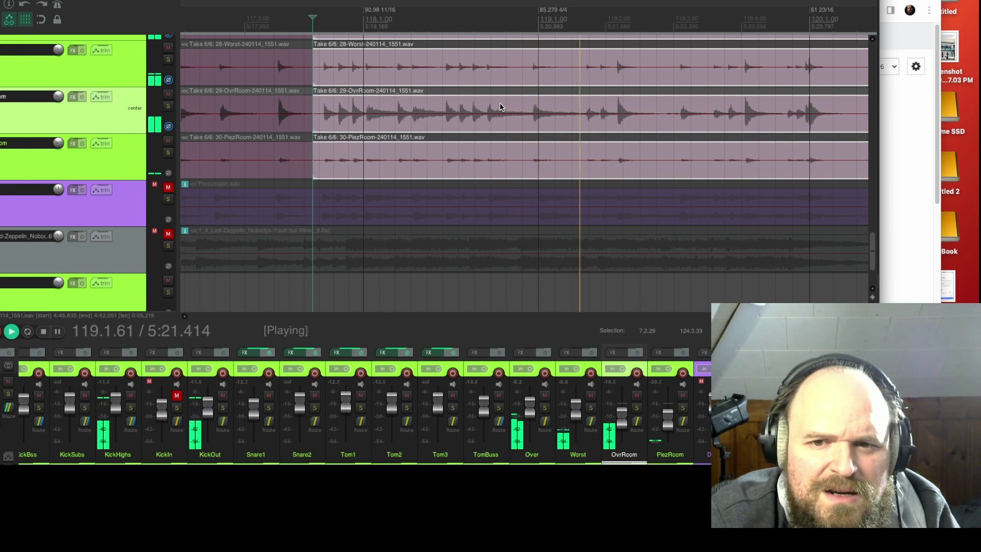
pyautogui.scroll(-1, 508, 110)
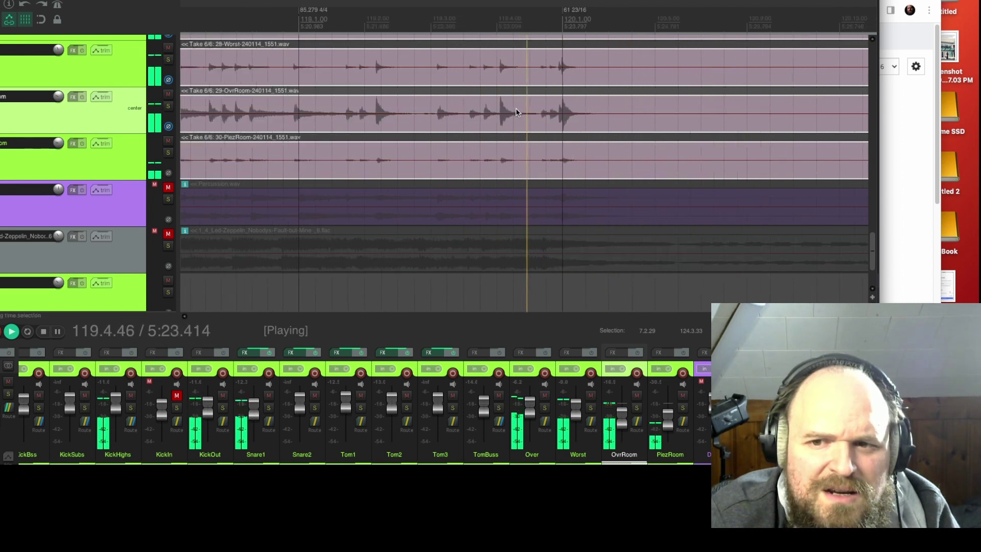
pyautogui.scroll(-2, 517, 111)
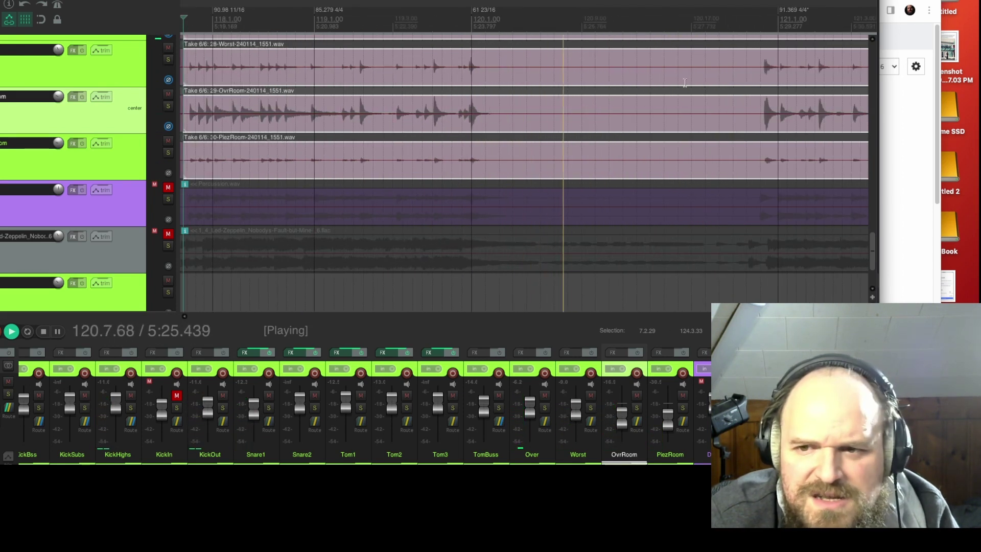
# Split the drum items at 120.21.43, switch the part after it to take 5/6 (240114_1544) and audition it into bar 123
pyautogui.click(752, 19)
pyautogui.press('space')
pyautogui.press('s')
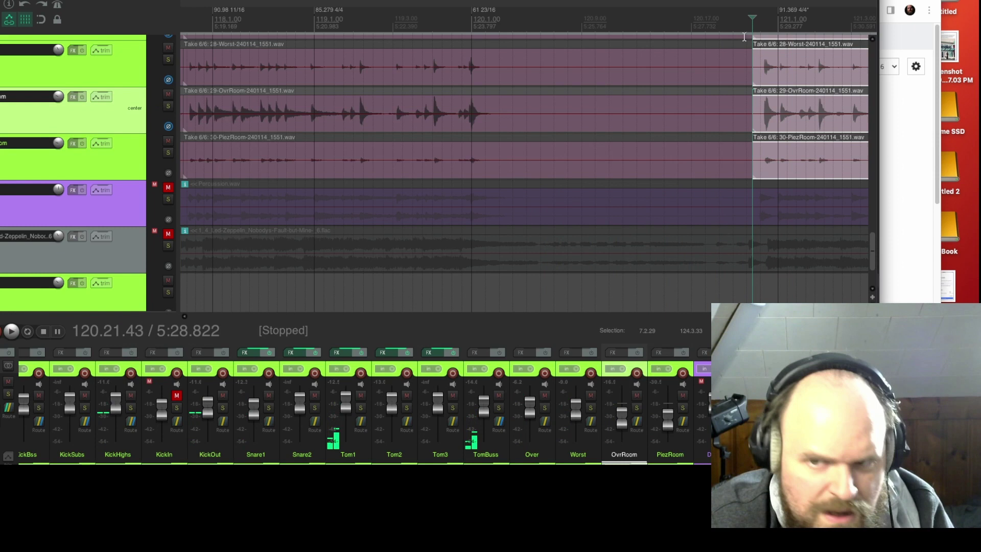
pyautogui.hotkey('shift', 't')
pyautogui.press('space')
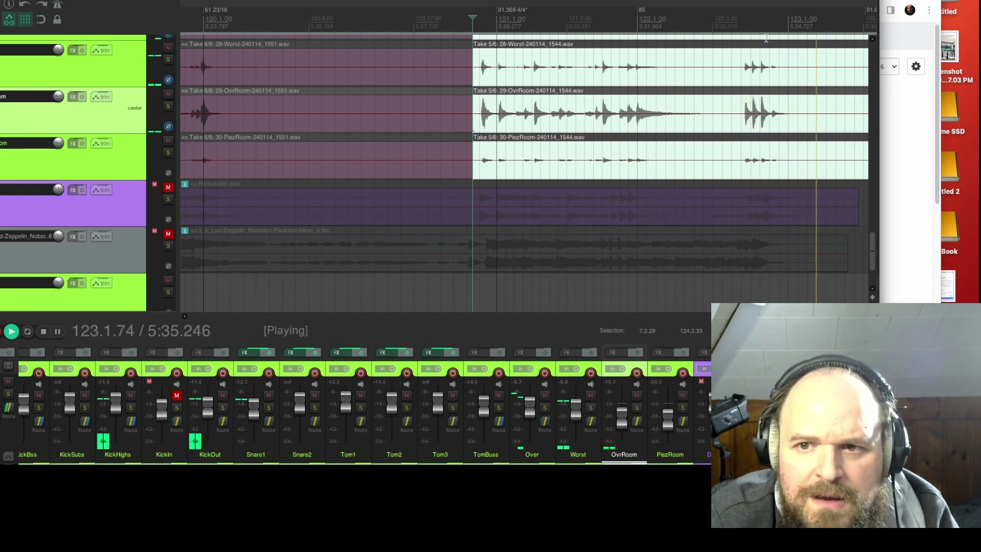
# Split the drum items at 122.4.54 after the last three hits, switch the part after it to take 6/6 and audition from 122.3.70
pyautogui.press('space')
pyautogui.click(739, 20)
pyautogui.scroll(3, 724, 68)
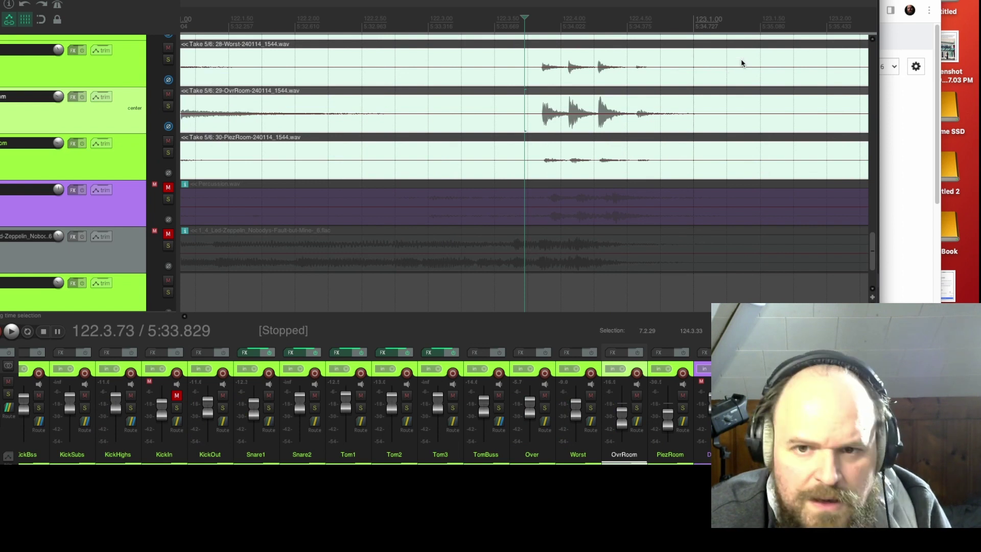
pyautogui.click(631, 18)
pyautogui.press('s')
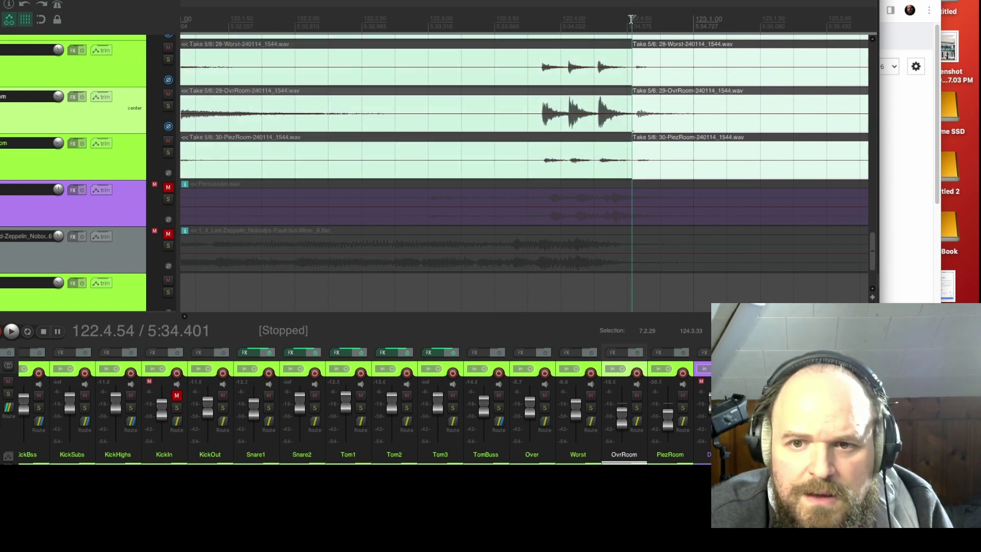
pyautogui.press('t')
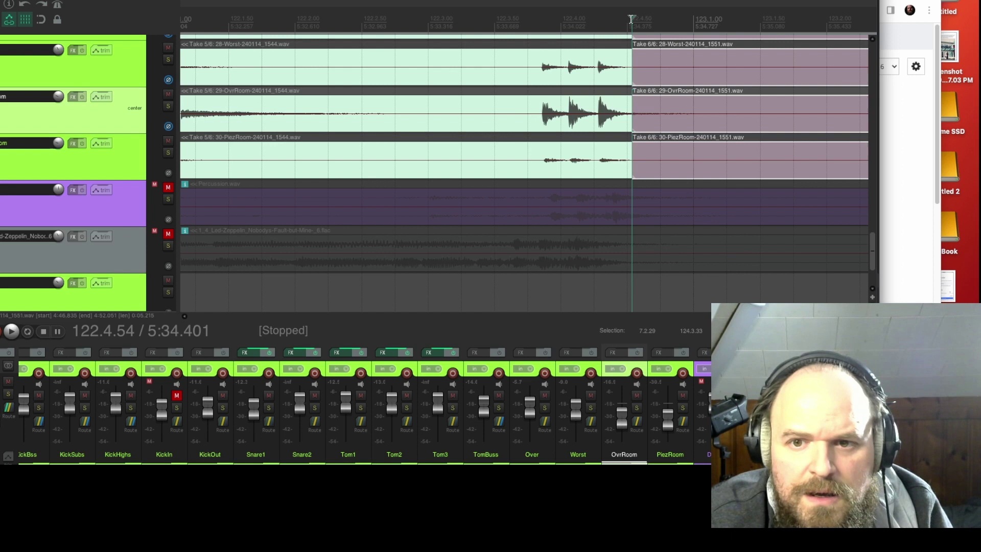
pyautogui.click(519, 24)
pyautogui.press('space')
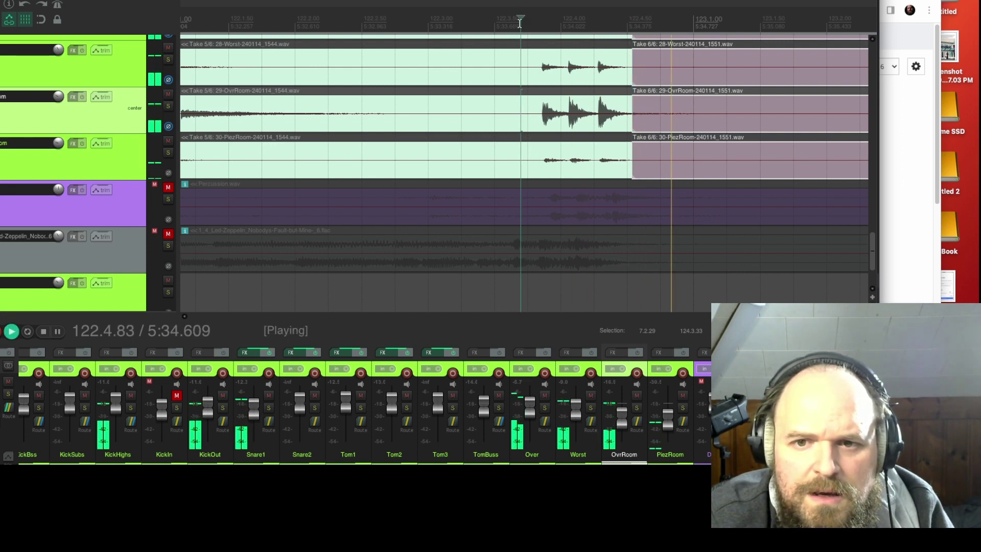
pyautogui.press('space')
# Try moving the take 5/6 to 6/6 boundary earlier, between the second and third hits of the final fill, and audition it
pyautogui.moveTo(633, 153); pyautogui.dragTo(590, 155)
pyautogui.press('space')
pyautogui.press('space')
pyautogui.press('space')
pyautogui.press('space')
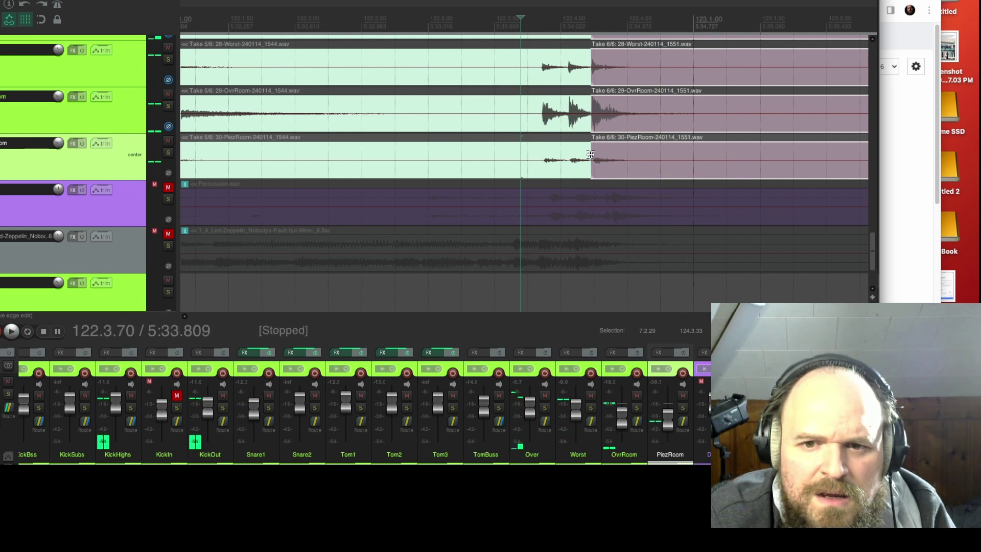
pyautogui.click(414, 59)
pyautogui.press('space')
pyautogui.press('space')
# Try moving the take boundary back past the third hit of the final fill and audition from 122.2.90
pyautogui.moveTo(591, 169); pyautogui.dragTo(638, 172)
pyautogui.press('space')
pyautogui.press('space')
pyautogui.press('space')
pyautogui.press('space')
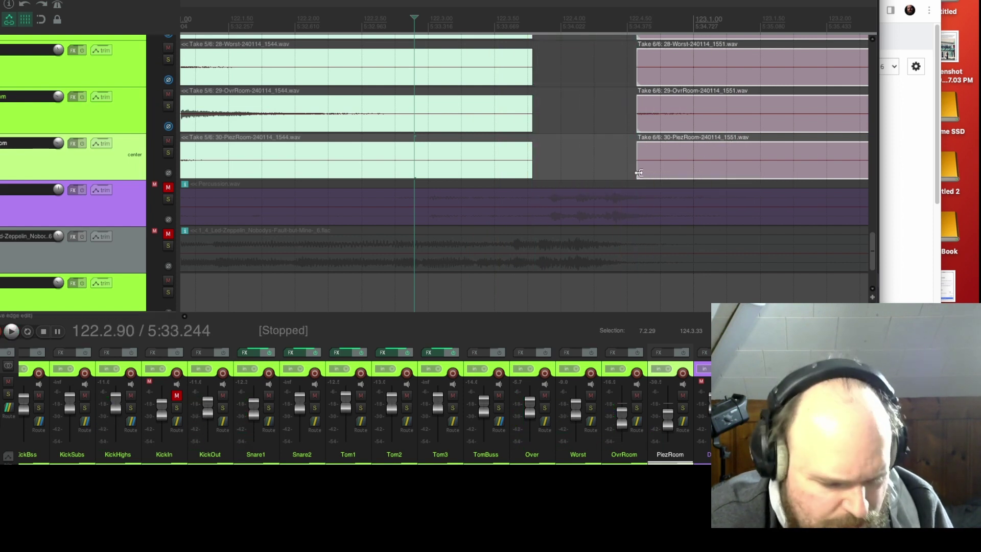
# Undo the edge edits until the take boundary is back at the 122.4.54 split
pyautogui.press('super+z')
pyautogui.press('super+z')
pyautogui.press('super+z')
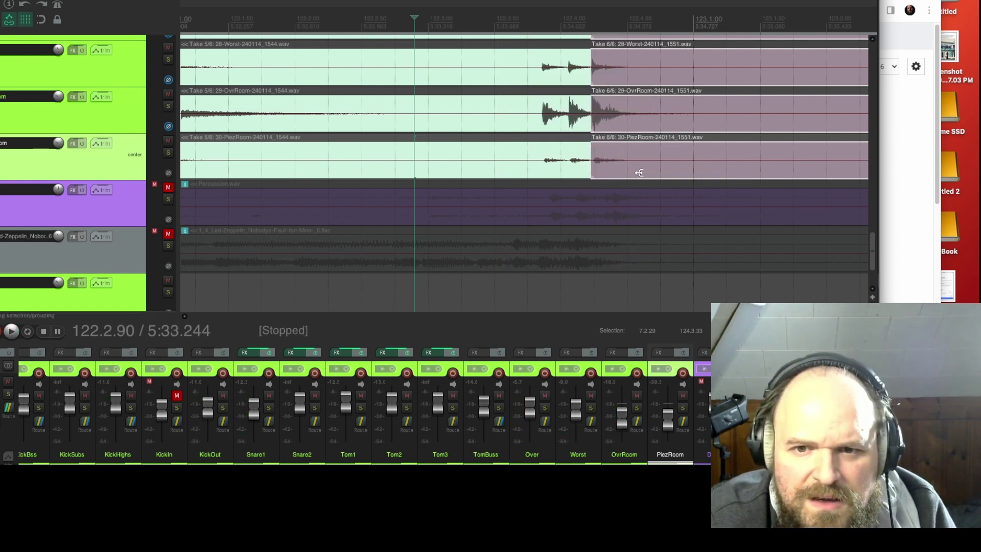
pyautogui.press('super+shift+z')
pyautogui.press('super+shift+z')
pyautogui.press('super+z')
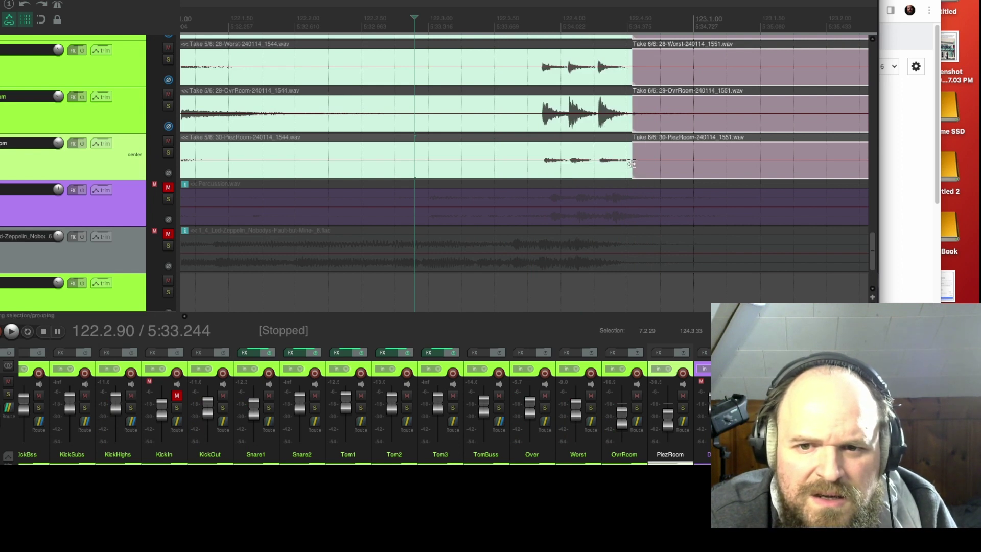
# Move the take 5/6 to 6/6 boundary to just before the final fill's third hit, fine-tune it slightly earlier and audition from 122.2.90
pyautogui.moveTo(633, 165); pyautogui.dragTo(595, 165)
pyautogui.press('space')
pyautogui.press('space')
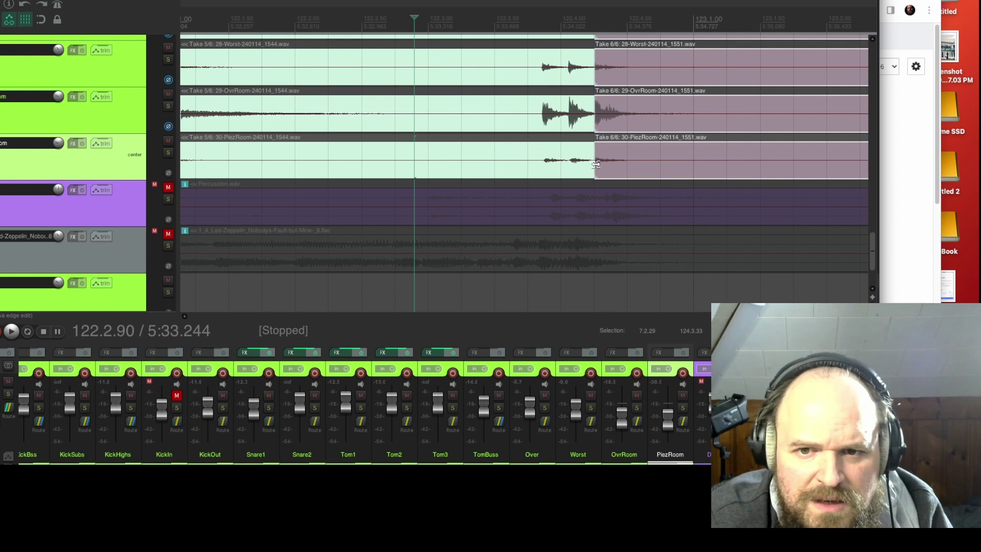
pyautogui.press('space')
pyautogui.press('space')
pyautogui.moveTo(596, 164); pyautogui.dragTo(591, 168)
pyautogui.press('space')
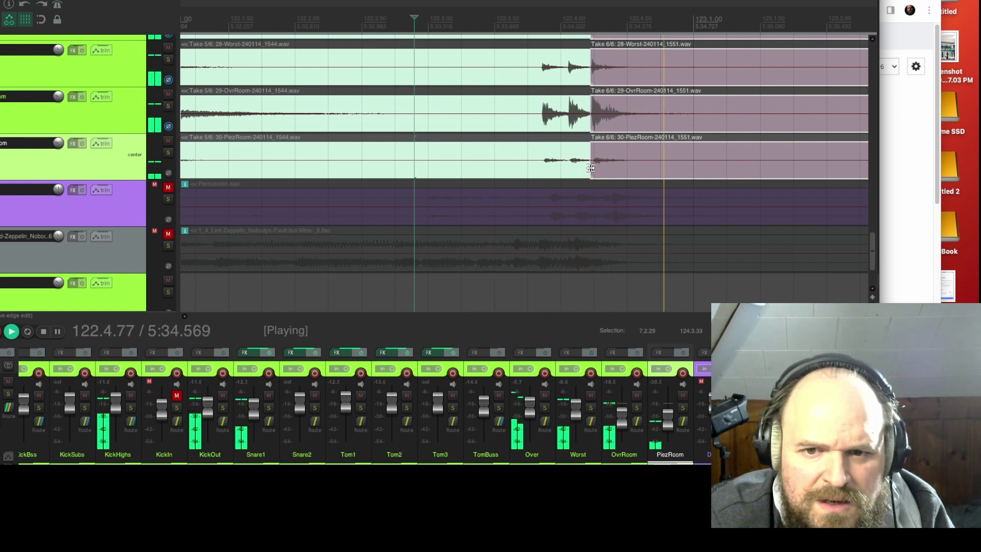
pyautogui.press('space')
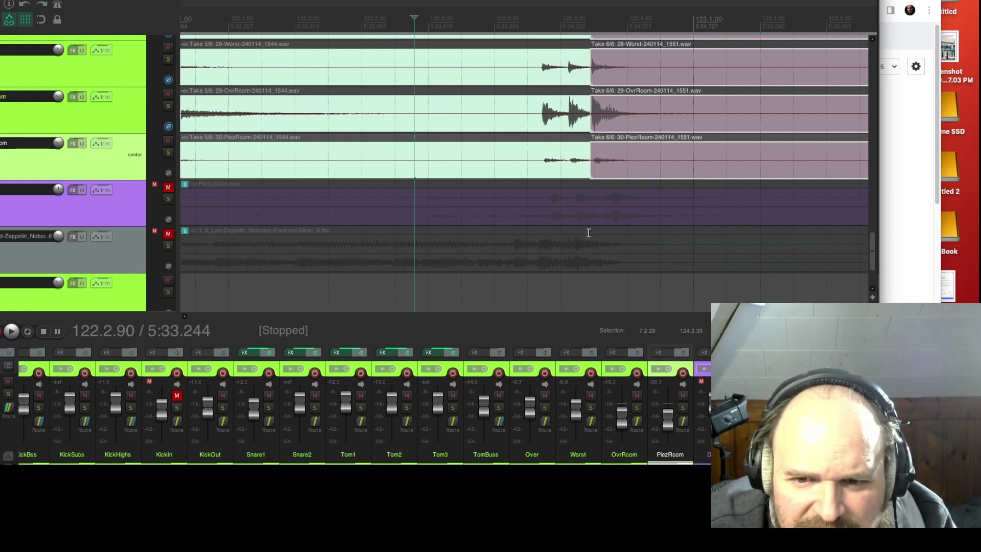
pyautogui.press('space')
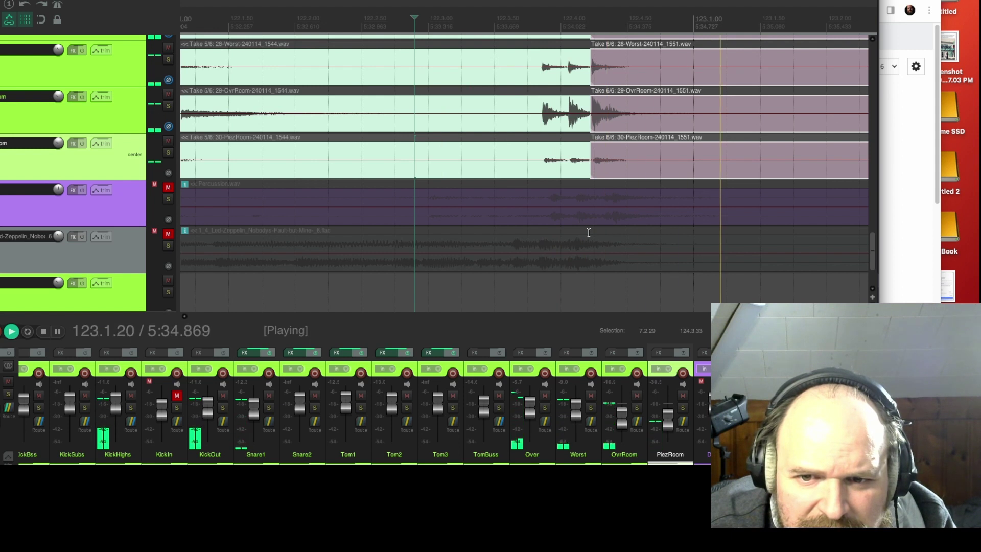
pyautogui.press('space')
# Examine the whole drum comp, inspect the take 3/6 section around 67.4.24 and place the edit cursor at 8.1.90
pyautogui.scroll(-10, 606, 86)
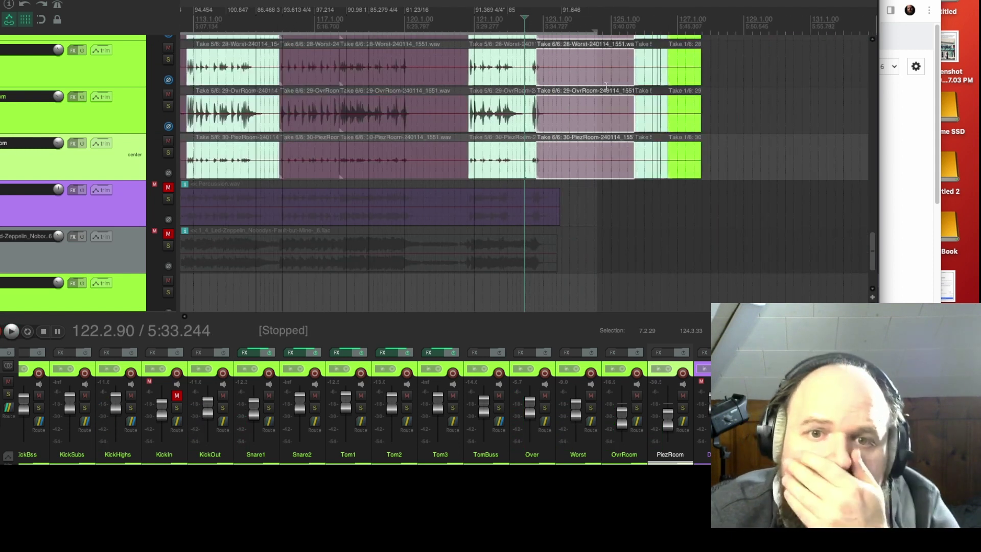
pyautogui.scroll(-10, 605, 86)
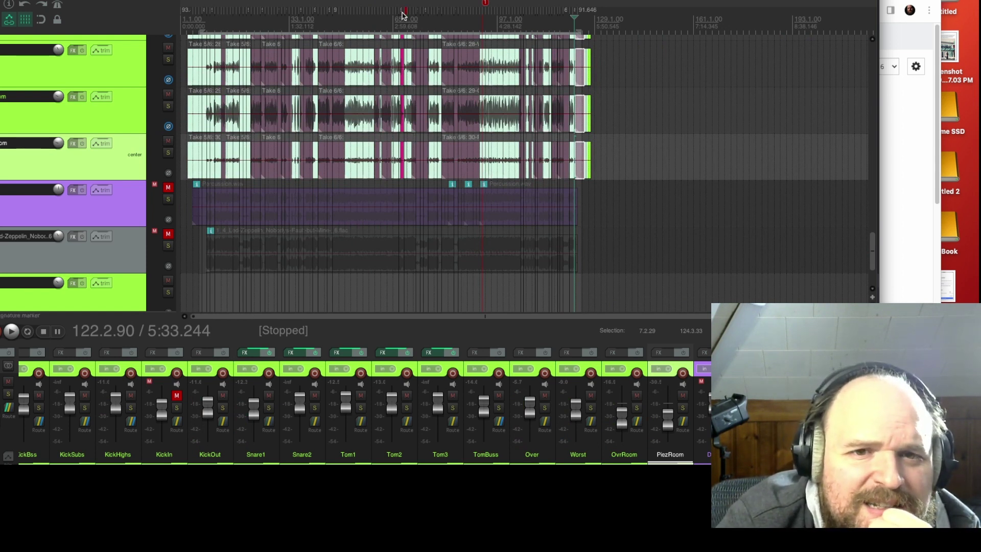
pyautogui.click(401, 23)
pyautogui.scroll(8, 417, 60)
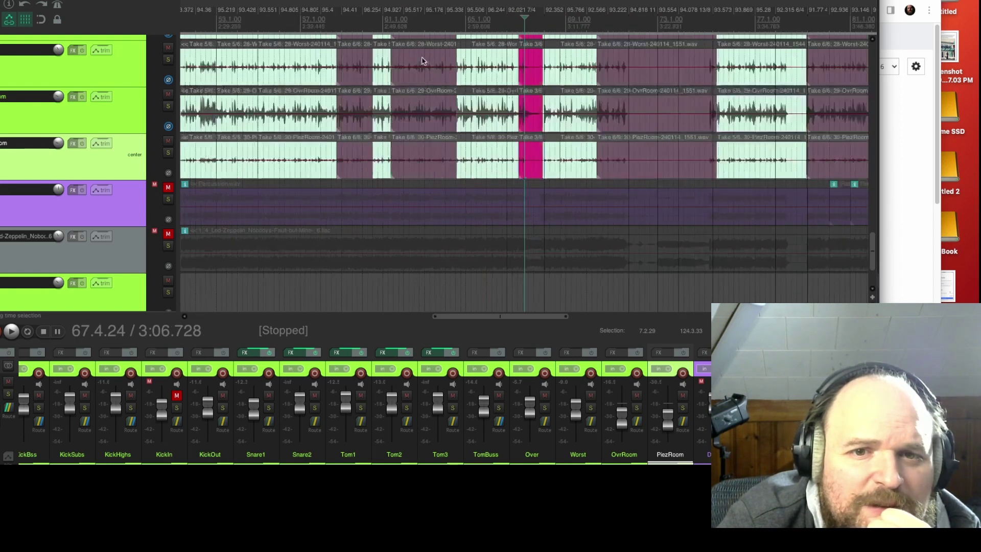
pyautogui.scroll(-10, 503, 80)
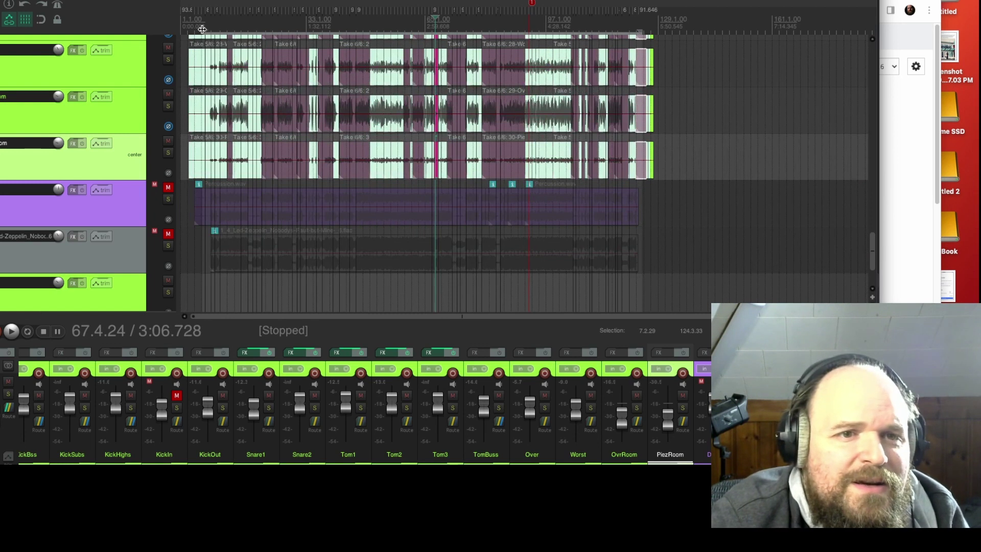
pyautogui.click(205, 27)
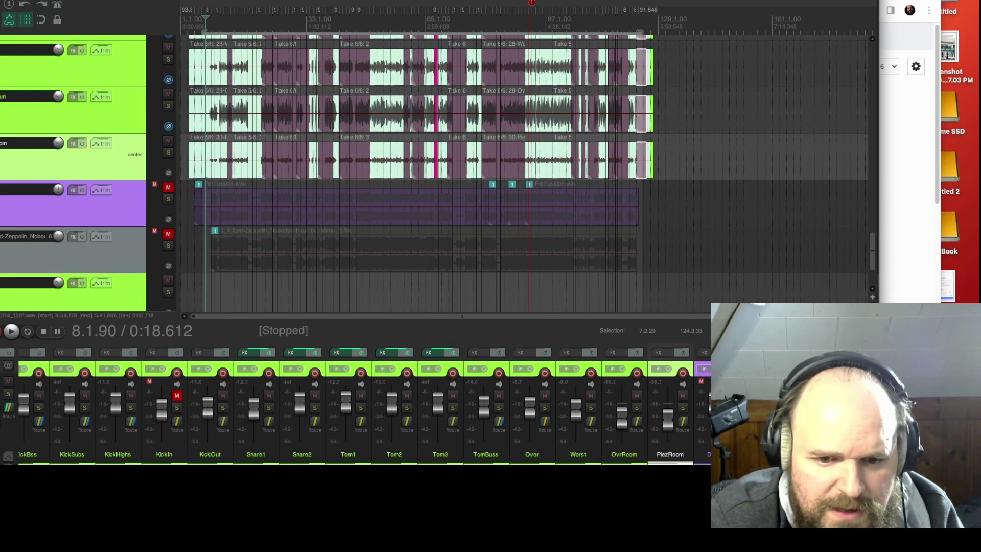
pyautogui.press('super+Tab')
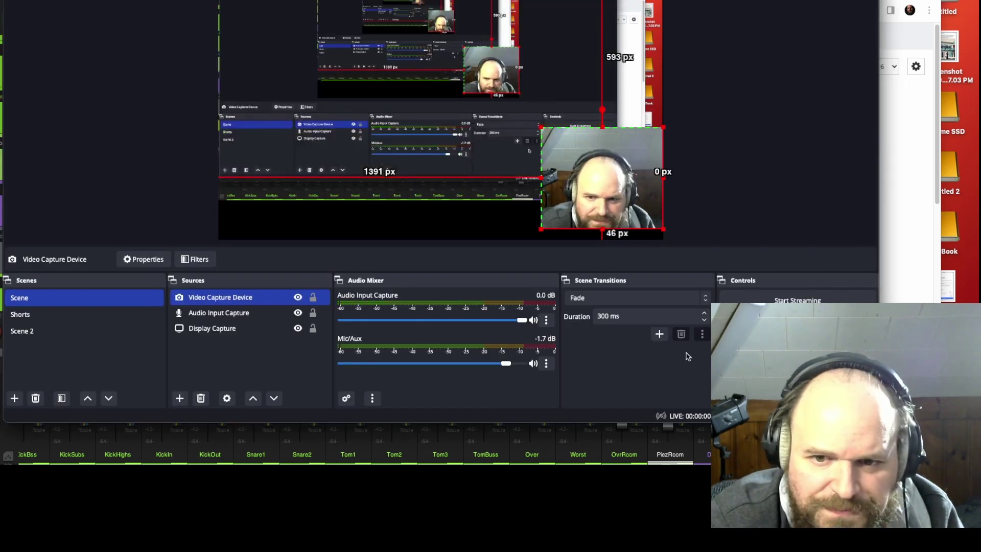
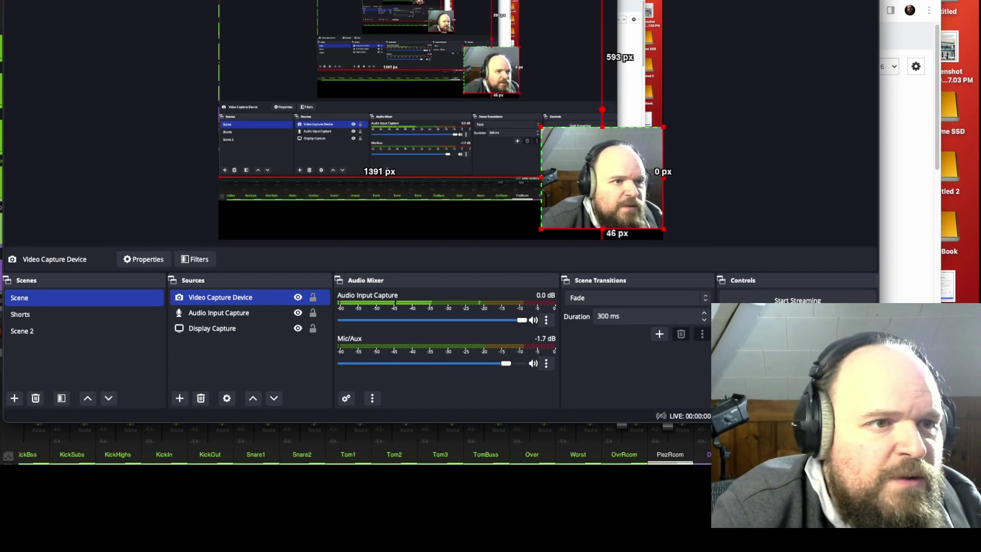
pyautogui.press('super+Tab')
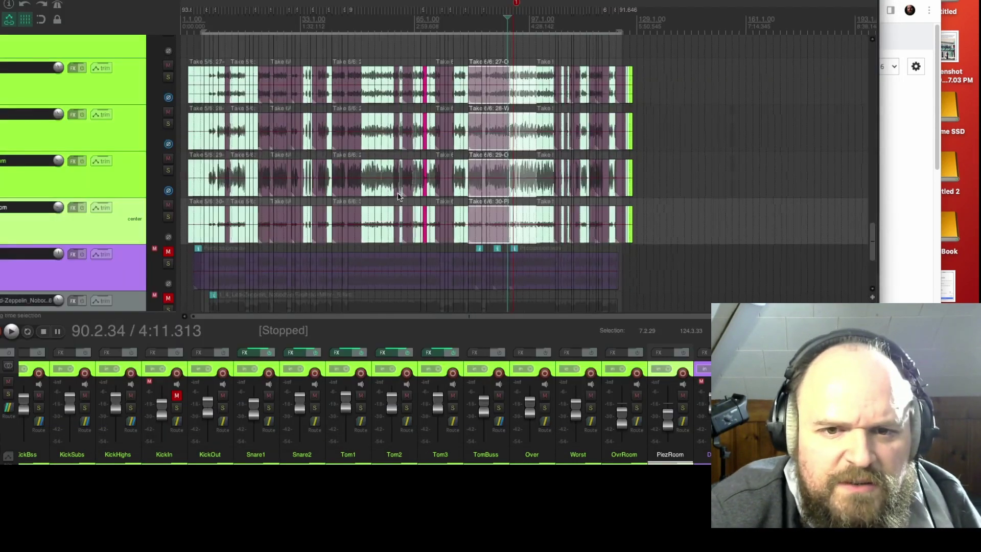
# Examine the drum comp around 90.2.34, where take 6/6 hands over to take 5/6
pyautogui.scroll(5, 398, 196)
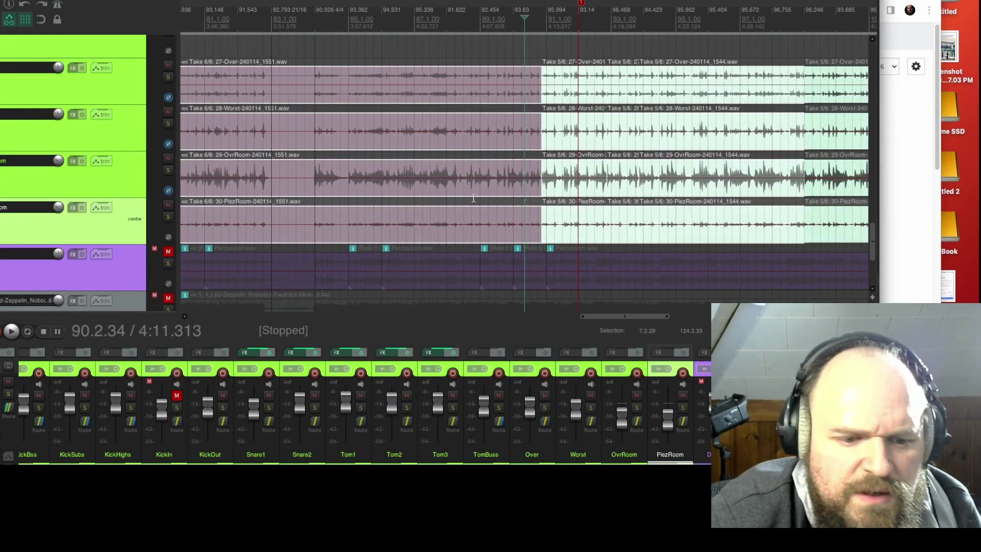
pyautogui.scroll(-1, 495, 154)
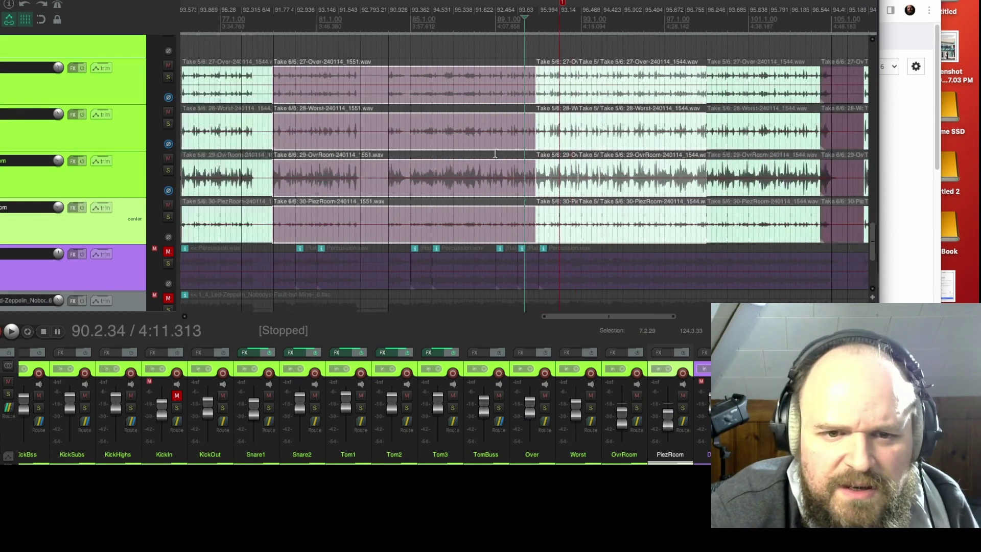
pyautogui.scroll(-1, 495, 173)
pyautogui.scroll(3, 501, 170)
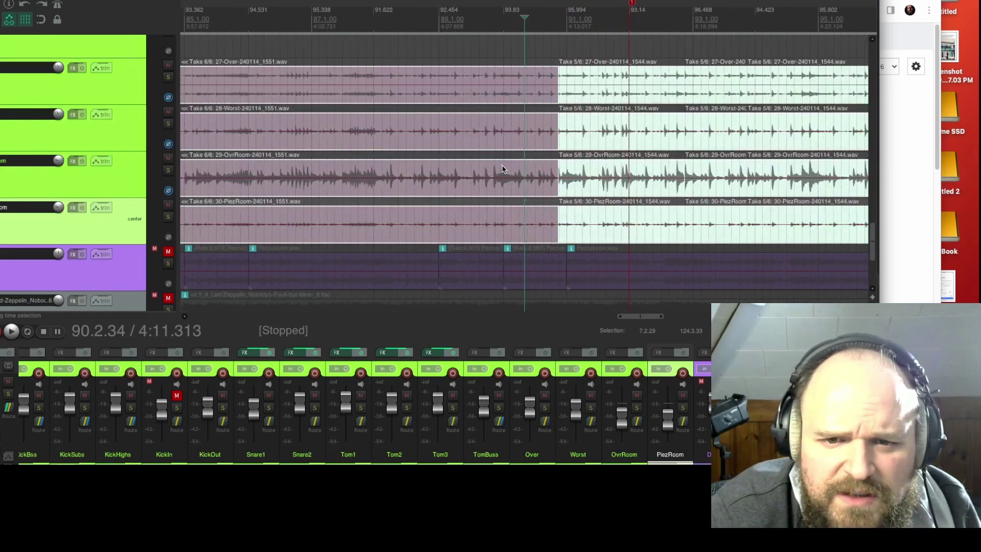
pyautogui.scroll(-3, 502, 164)
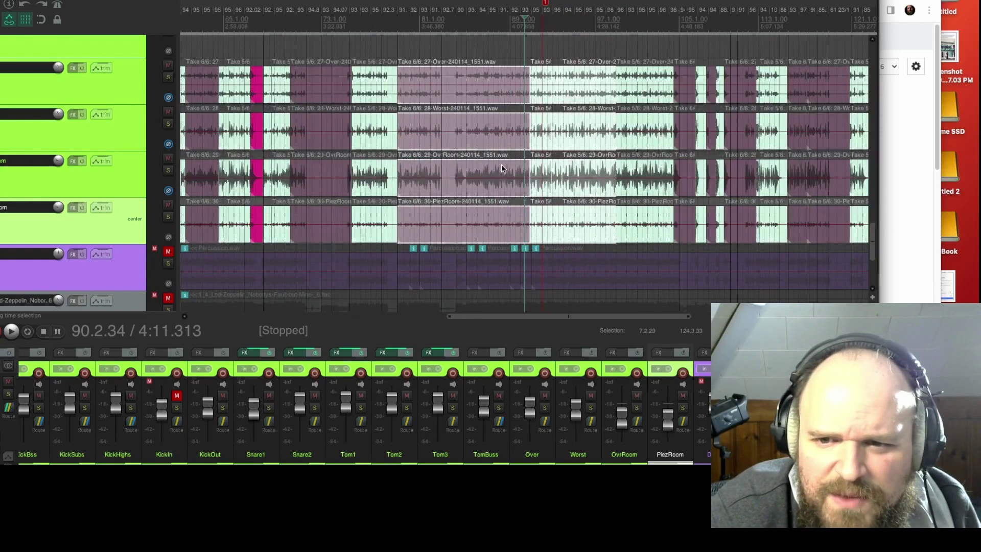
pyautogui.scroll(-1, 502, 165)
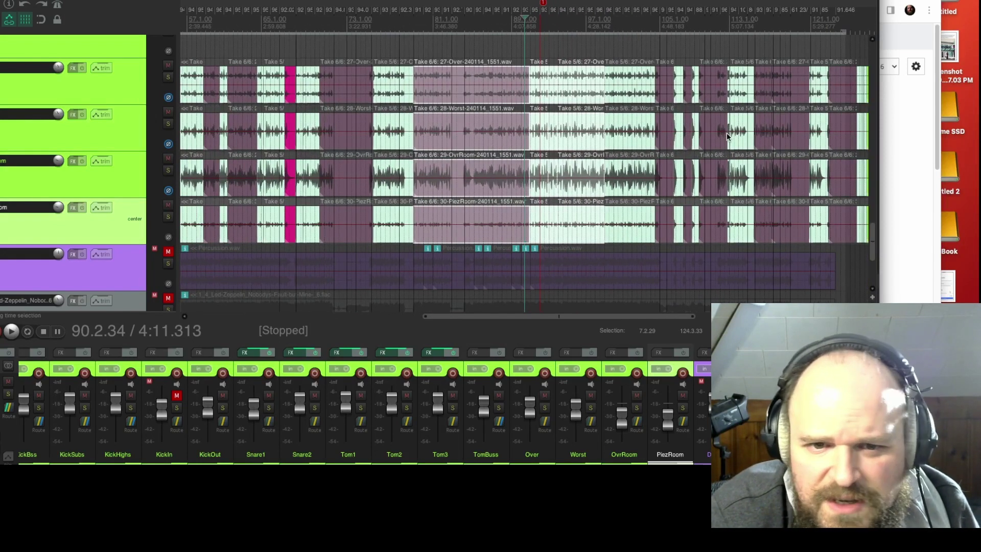
# Audition the drum comp from 112.3.72, through the take 5/6 section and into the following take 6/6 section
pyautogui.click(724, 26)
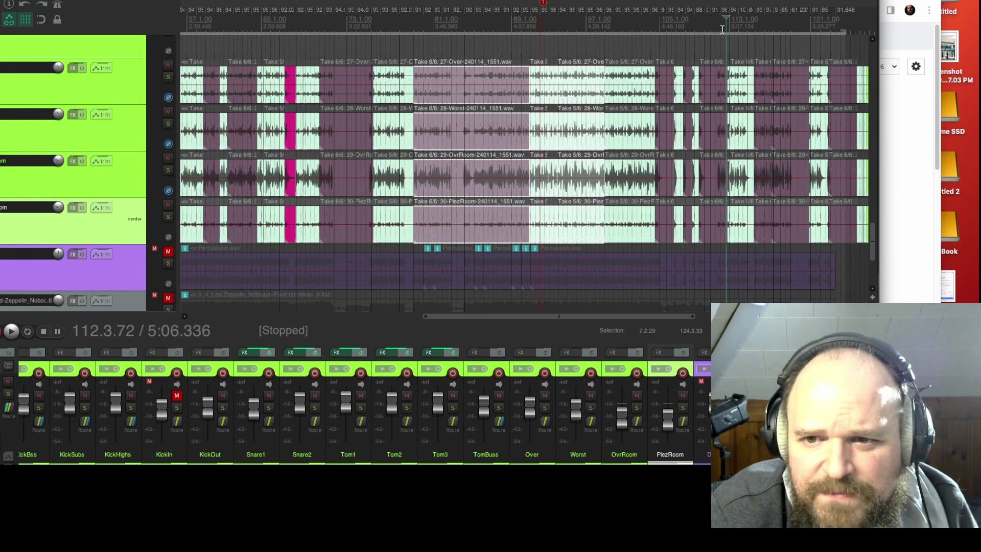
pyautogui.scroll(8, 652, 151)
pyautogui.press('space')
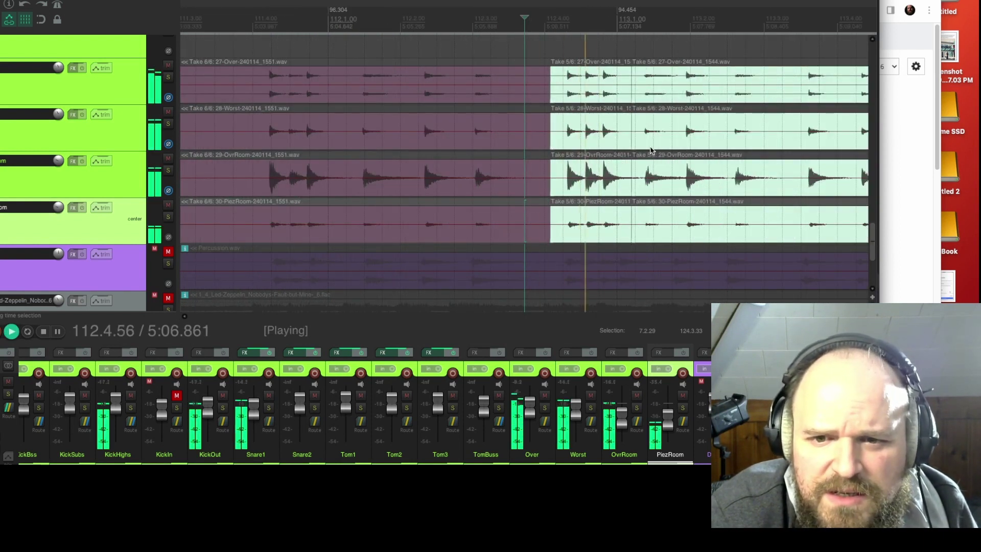
pyautogui.press('space')
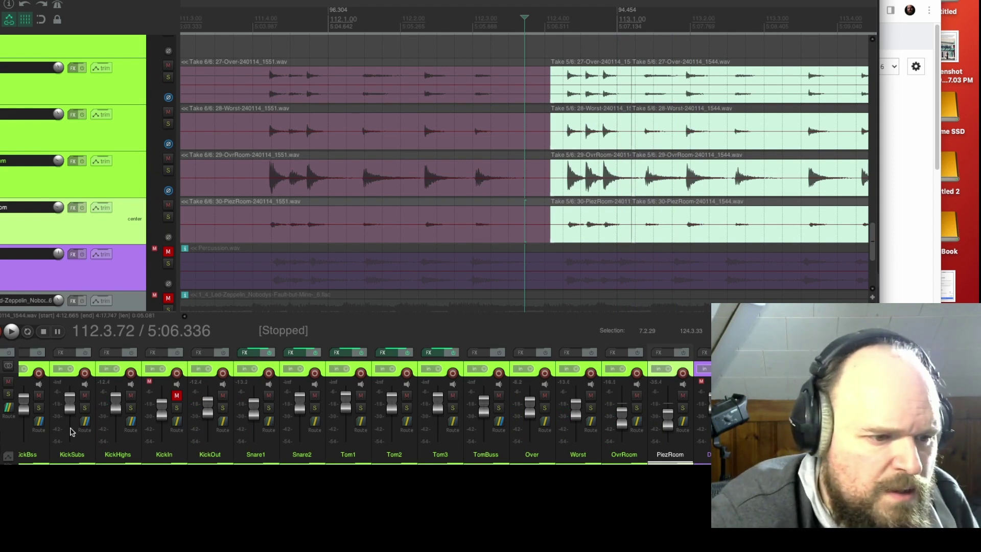
pyautogui.press('space')
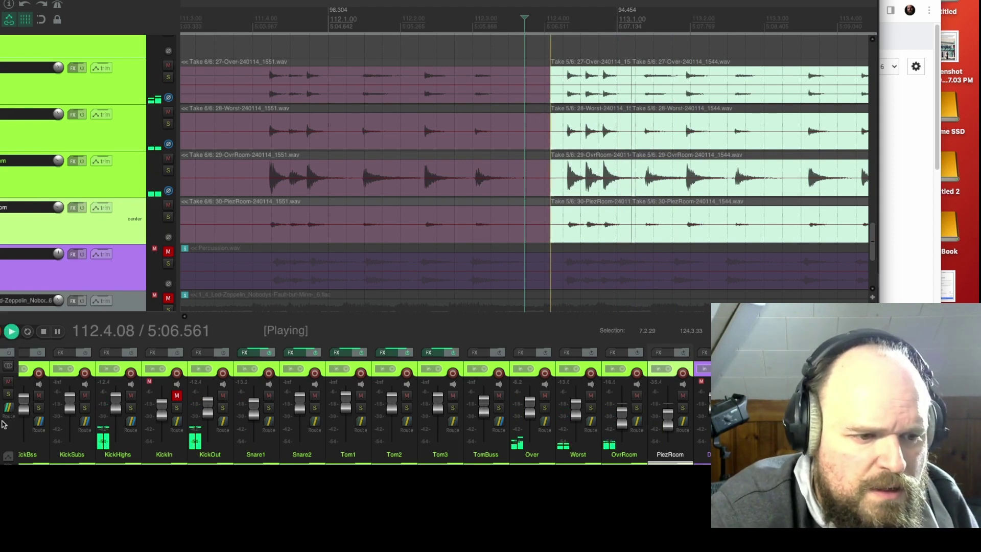
pyautogui.scroll(-4, 616, 100)
pyautogui.scroll(2, 616, 101)
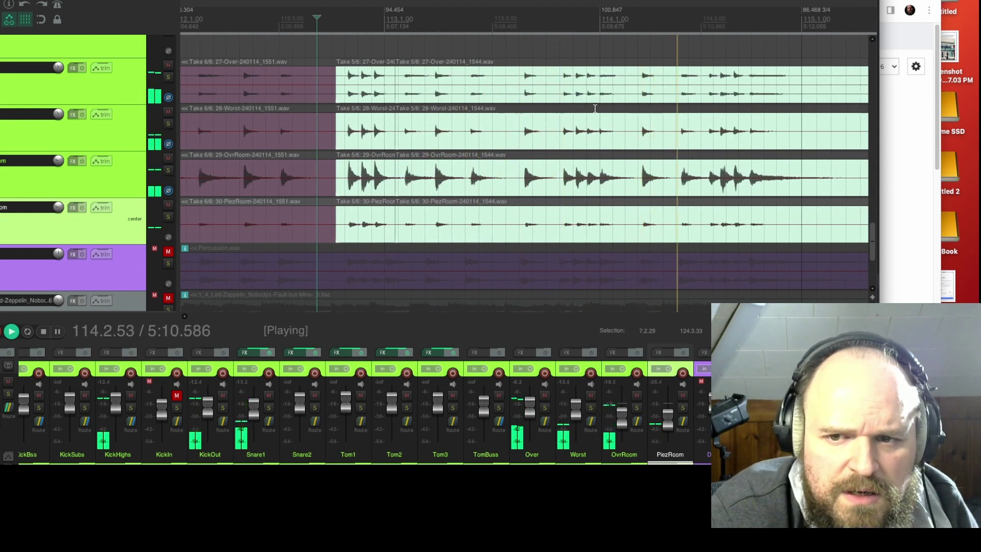
pyautogui.scroll(-3, 595, 109)
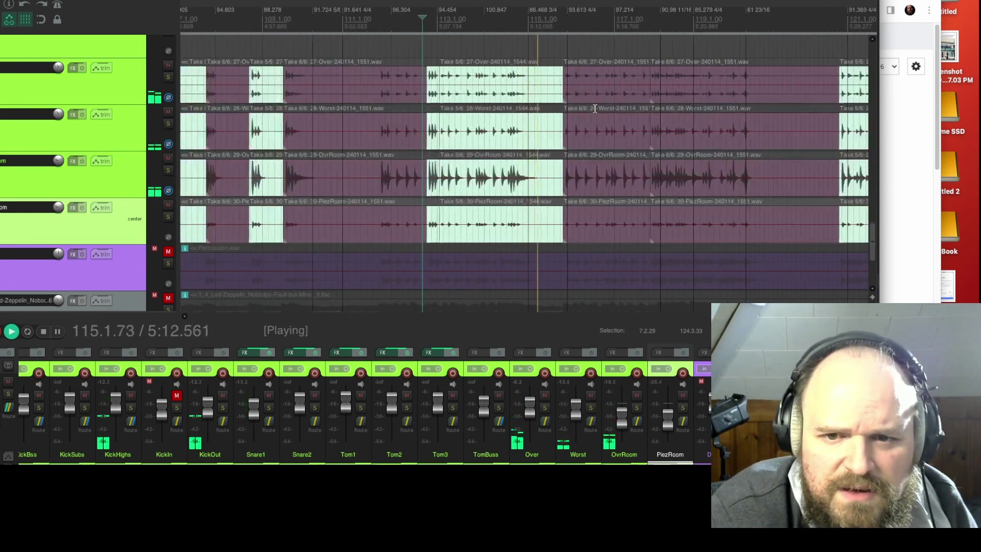
pyautogui.scroll(1, 595, 109)
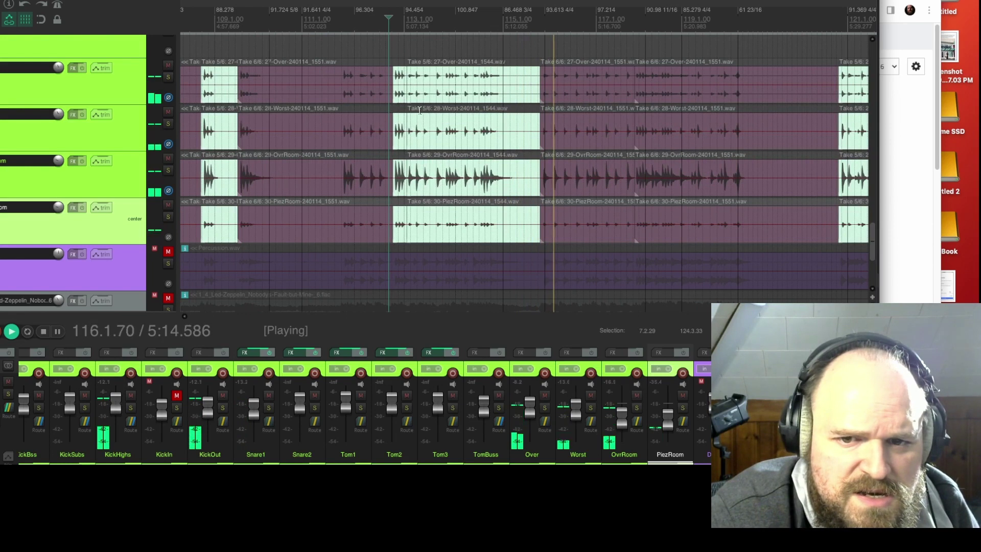
pyautogui.scroll(2, 420, 110)
pyautogui.press('space')
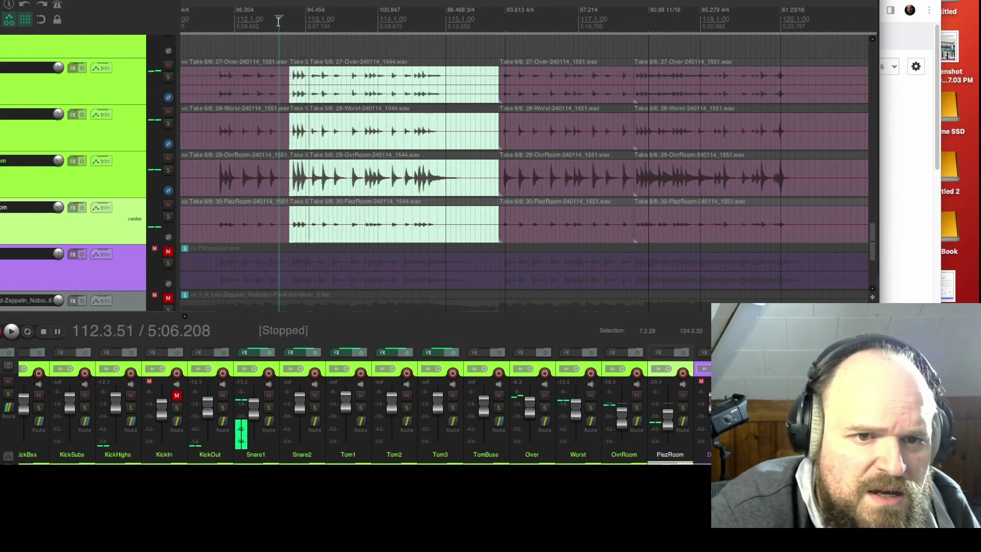
# Replay the passage from 112.3.51, listening to the timing across the take 5/6 section
pyautogui.press('space')
pyautogui.scroll(3, 470, 149)
pyautogui.scroll(-2, 516, 174)
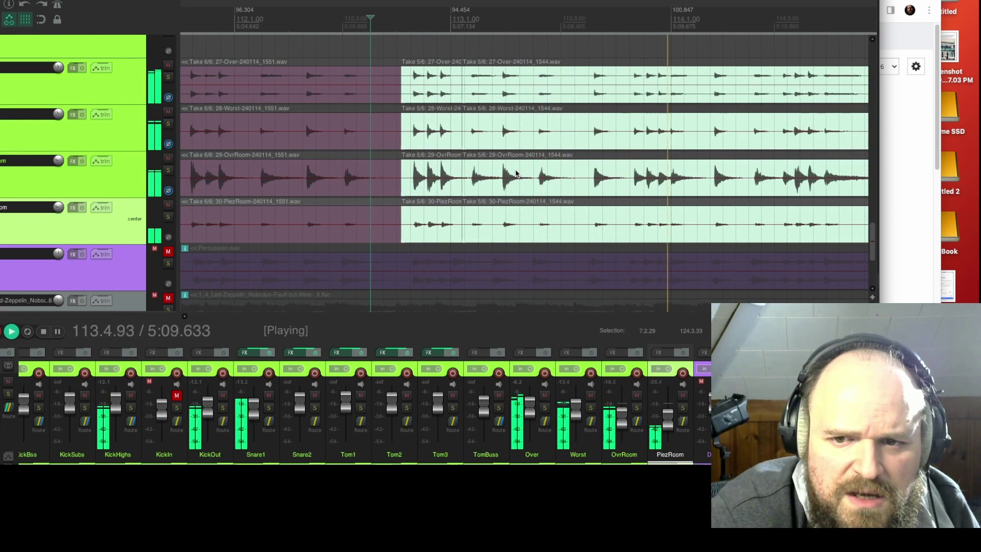
pyautogui.scroll(-5, 516, 174)
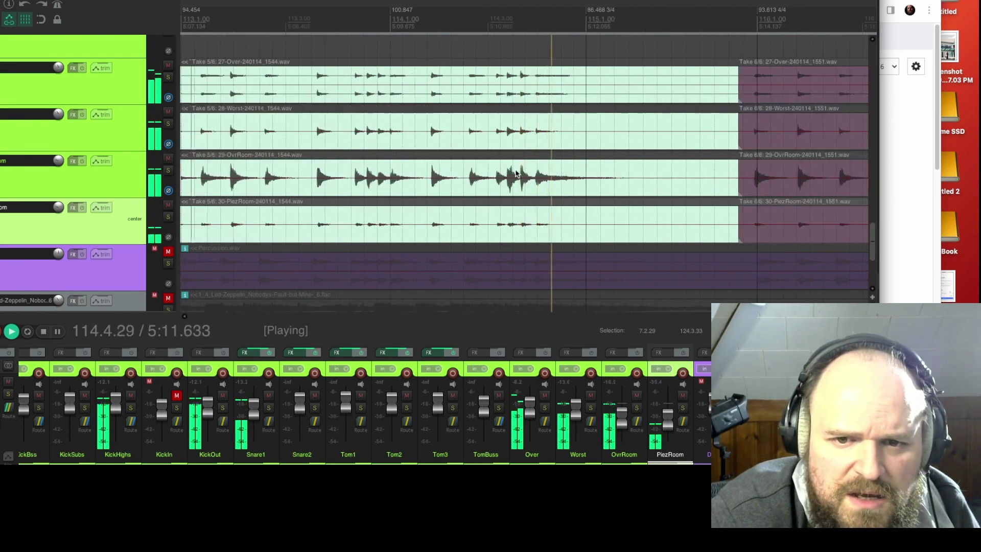
pyautogui.scroll(1, 501, 171)
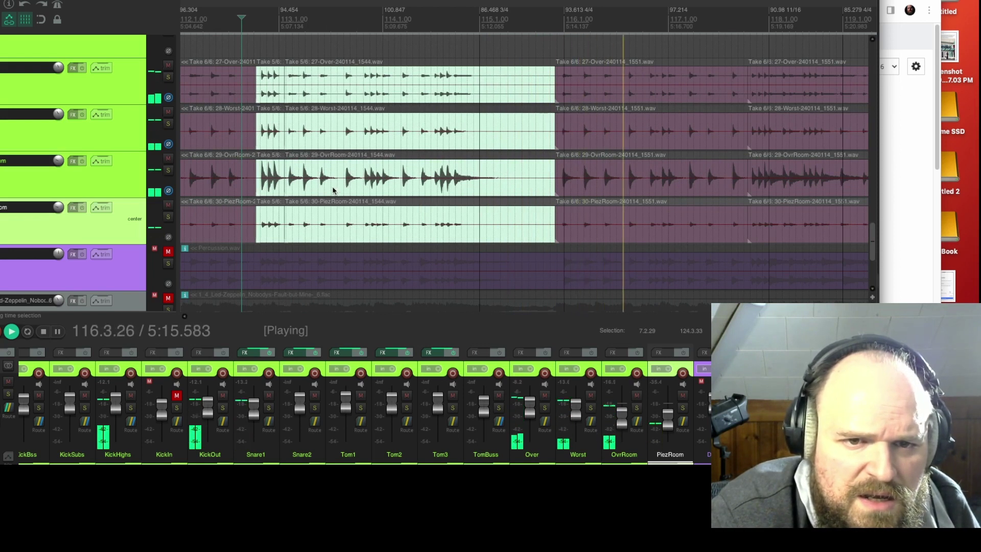
# Audition the later hits of bar 113 and replay from the take boundary at 112.4.09
pyautogui.click(342, 25)
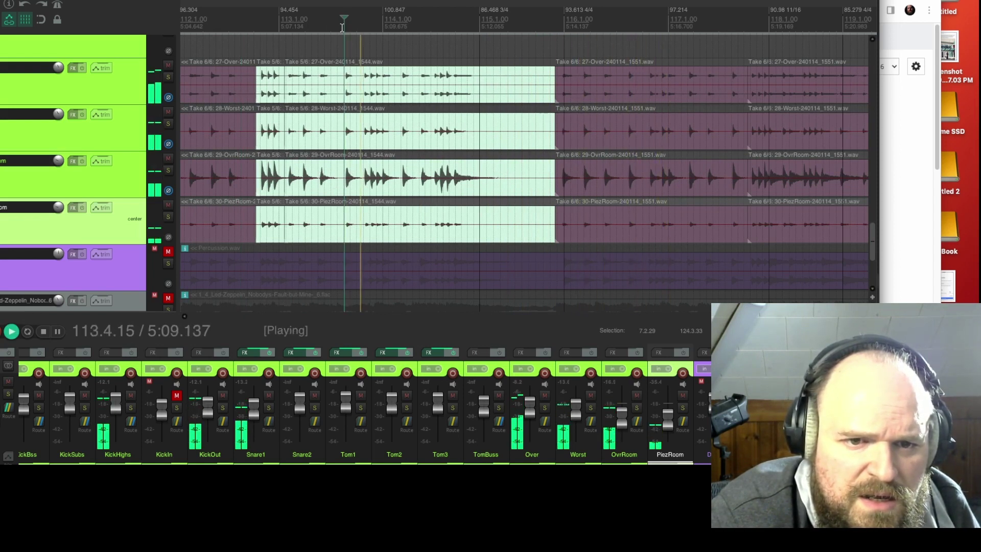
pyautogui.scroll(2, 364, 92)
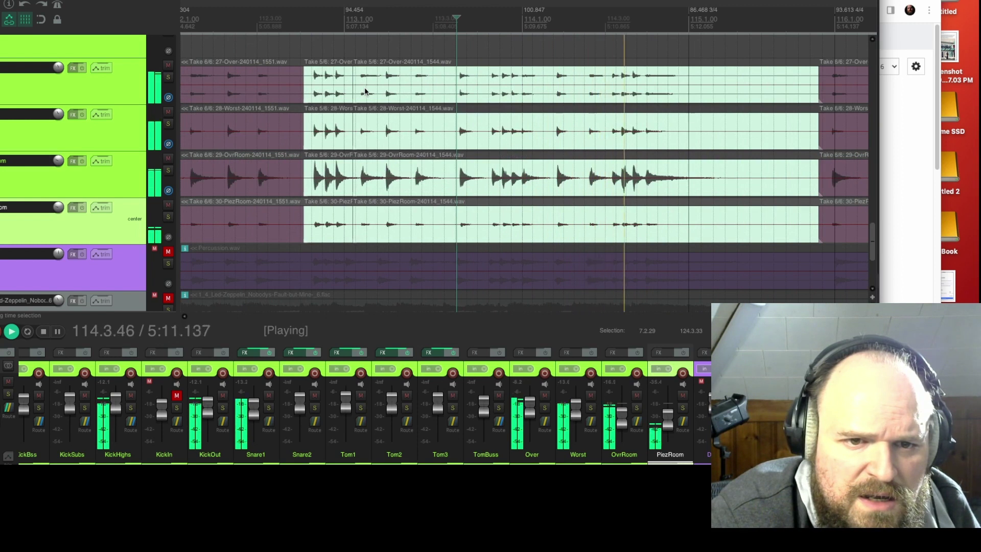
pyautogui.click(303, 21)
pyautogui.press('space')
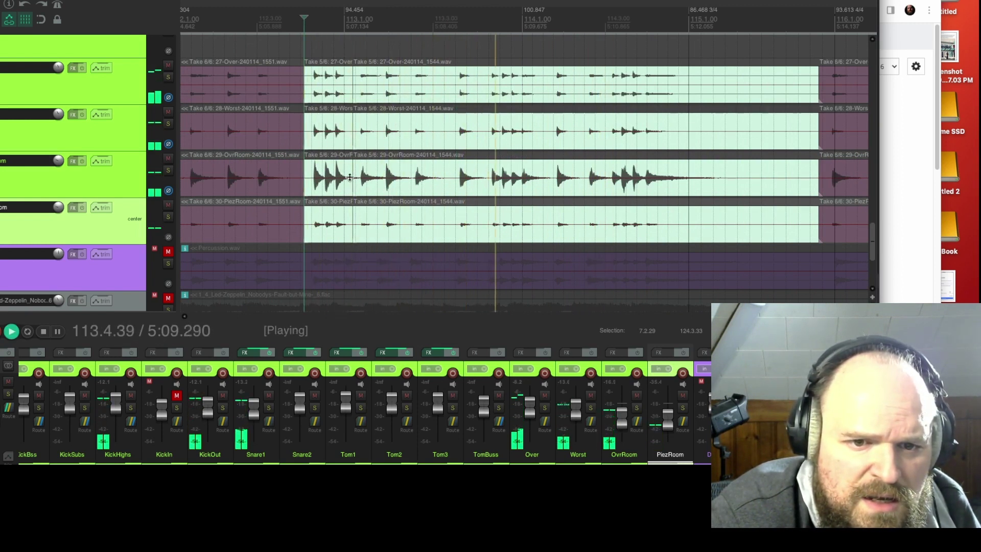
pyautogui.press('space')
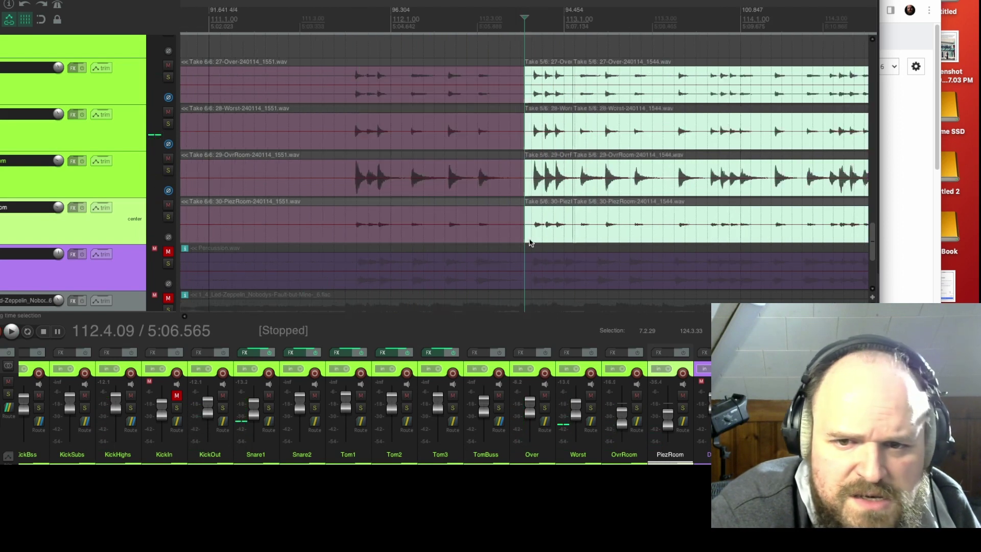
# Select the take 5/6 items starting just after 113.1.00 across all drum tracks and place the edit cursor at 113.1.28
pyautogui.scroll(5, 600, 222)
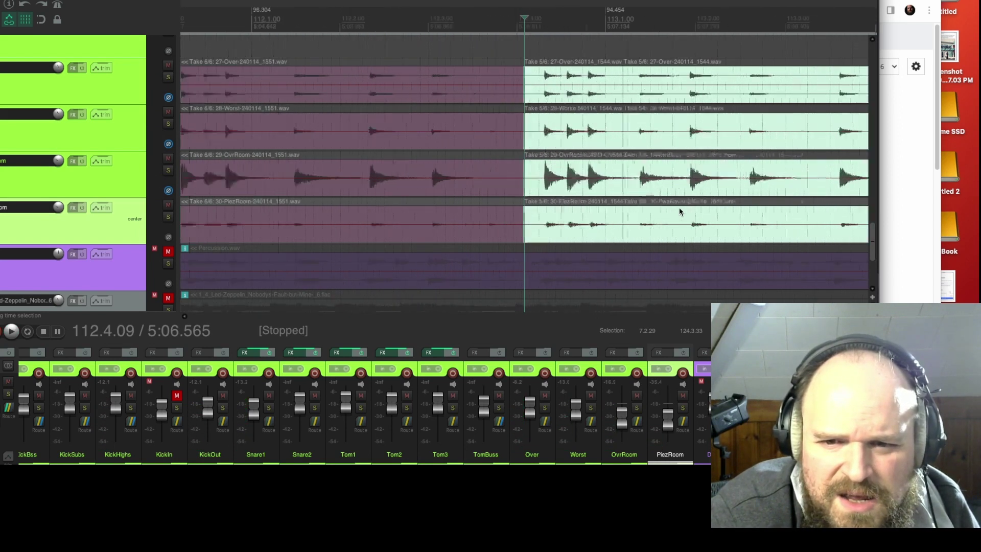
pyautogui.scroll(-5, 686, 210)
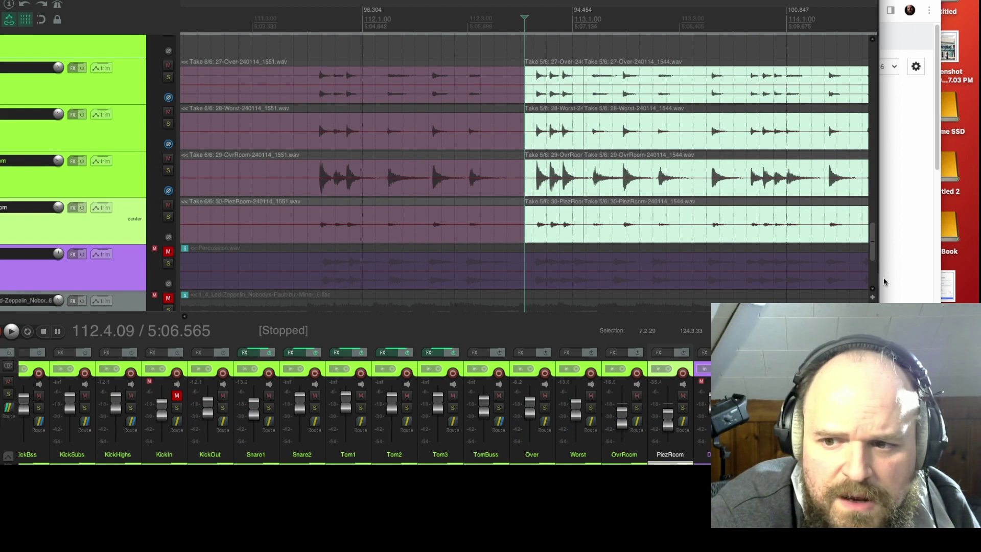
pyautogui.scroll(-2, 524, 169)
pyautogui.press('pagedown')
pyautogui.press('pagedown')
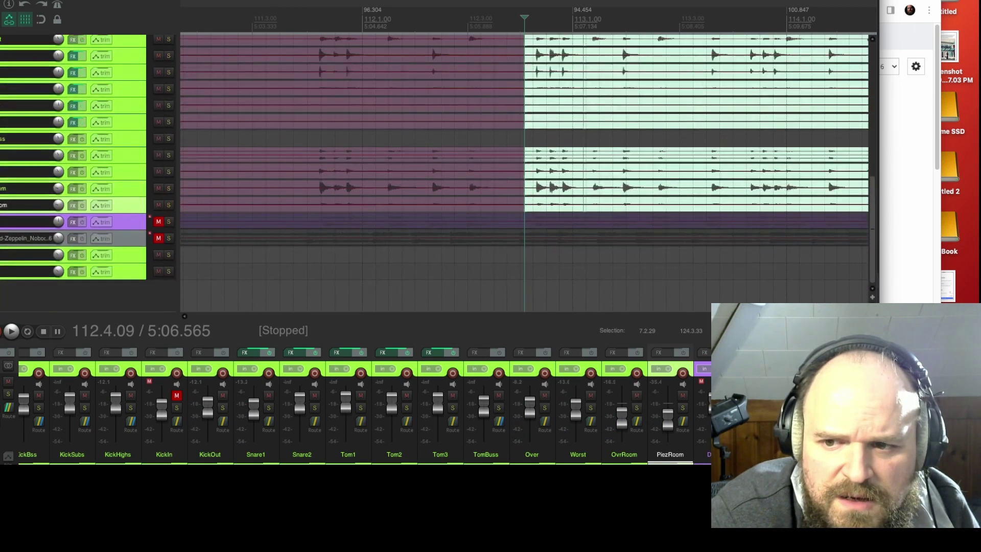
pyautogui.scroll(2, 874, 258)
pyautogui.scroll(3, 672, 88)
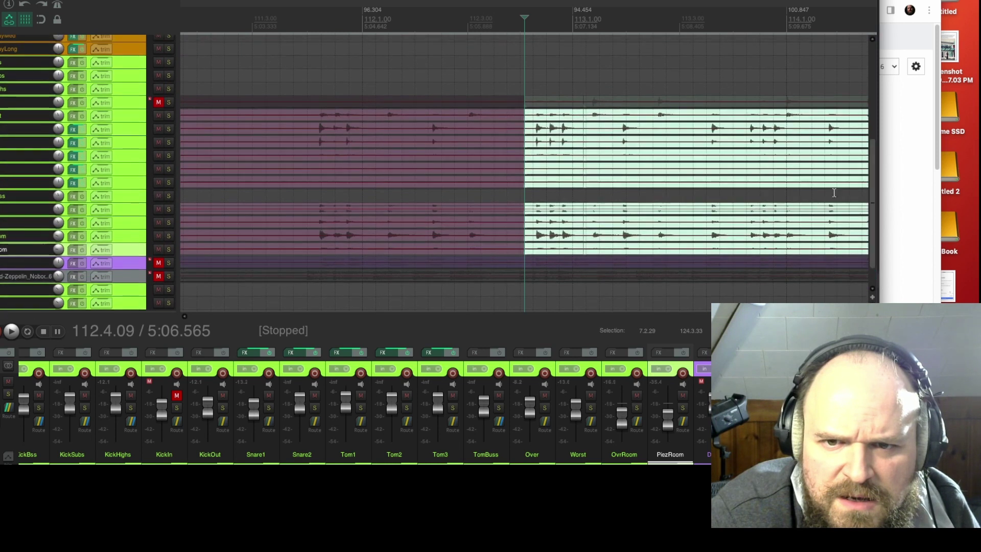
pyautogui.moveTo(672, 88); pyautogui.dragTo(830, 244)
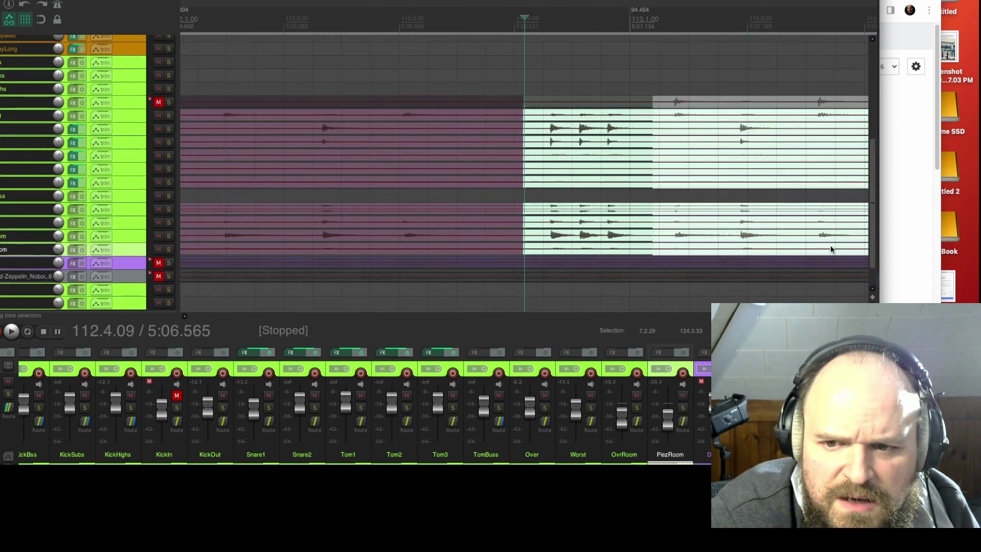
pyautogui.click(662, 21)
# Extend the selected items' start back to 113.1.01 and slip their contents about a third of a beat earlier within fixed edges
pyautogui.scroll(2, 629, 169)
pyautogui.scroll(-3, 629, 169)
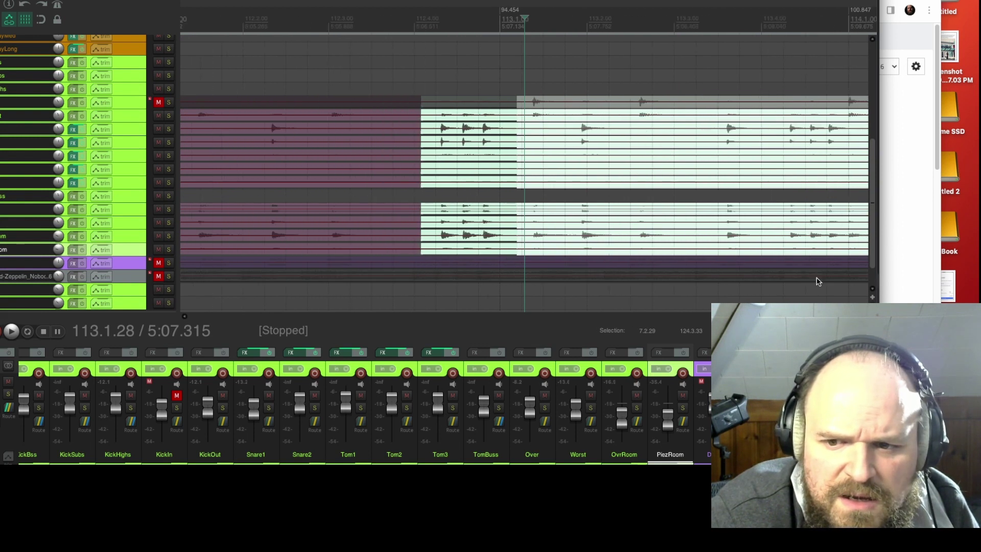
pyautogui.click(873, 298)
pyautogui.scroll(-1, 497, 212)
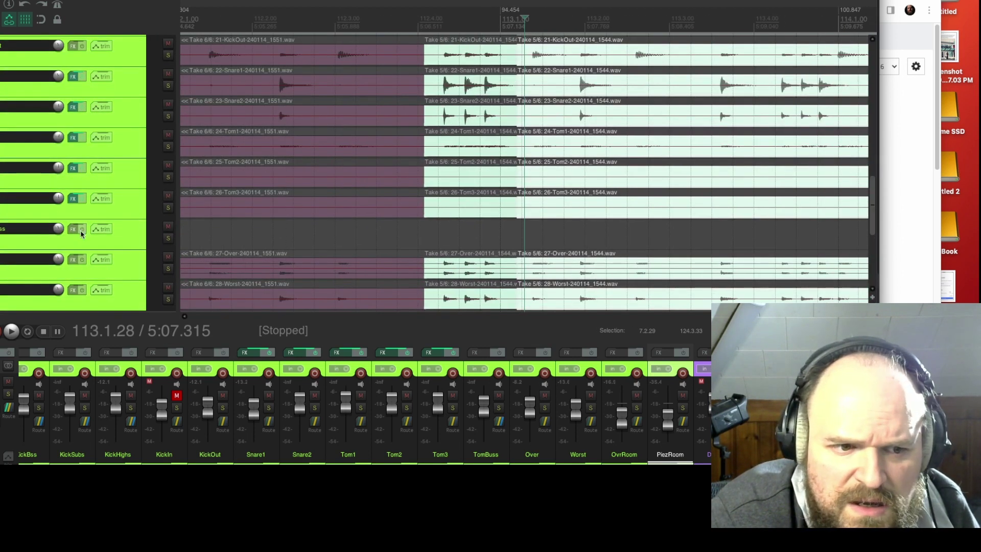
pyautogui.scroll(-3, 164, 227)
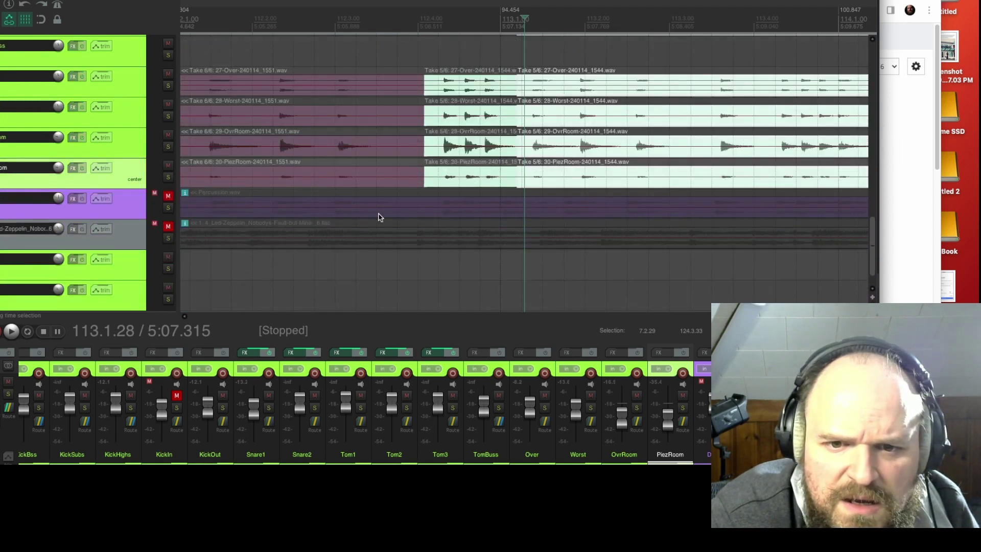
pyautogui.scroll(2, 467, 213)
pyautogui.scroll(1, 467, 214)
pyautogui.scroll(1, 506, 171)
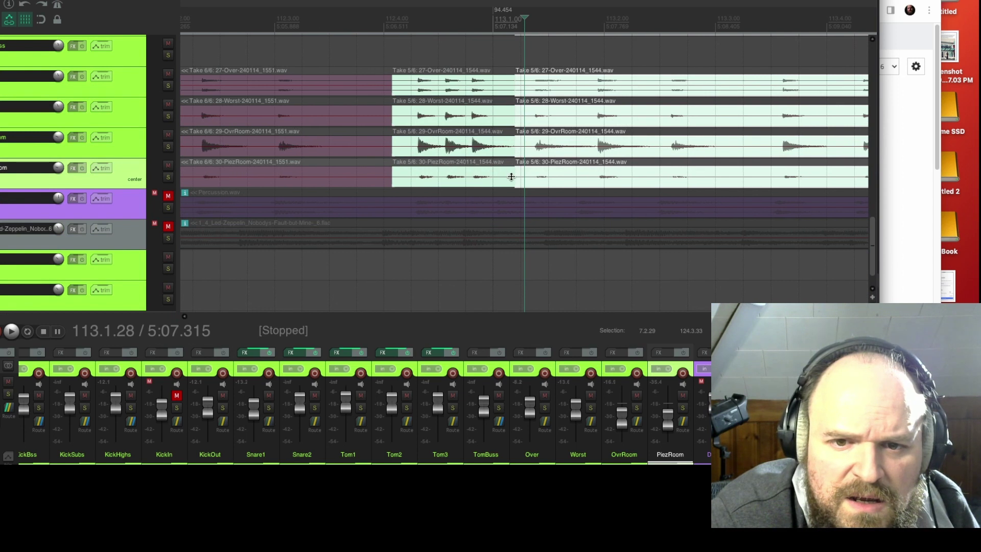
pyautogui.moveTo(516, 178); pyautogui.dragTo(494, 182)
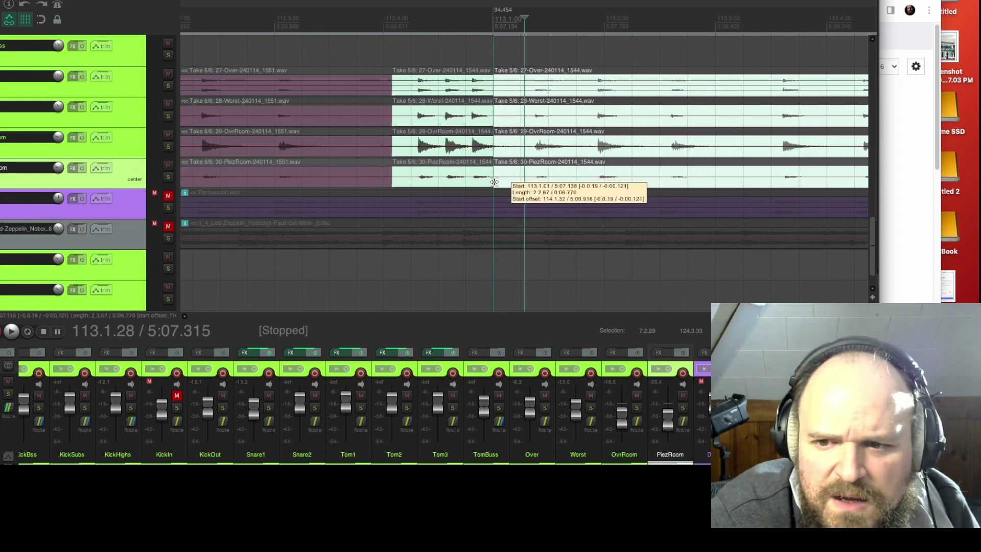
pyautogui.moveTo(494, 182); pyautogui.dragTo(494, 182)
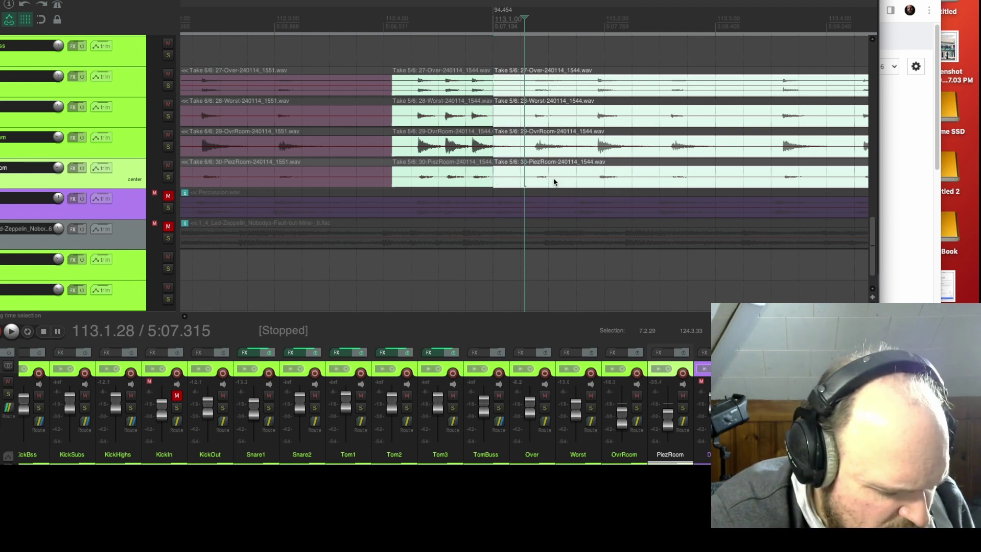
pyautogui.moveTo(558, 163); pyautogui.dragTo(518, 178)
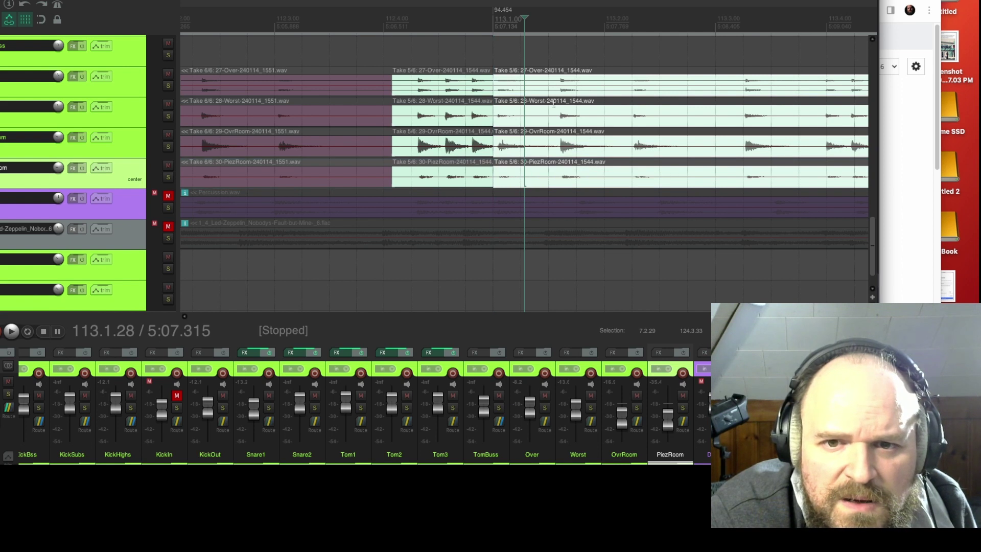
# Split the selected take 5/6 items at 113.1.56 and slip the later items' contents about a sixth of a beat later
pyautogui.click(553, 21)
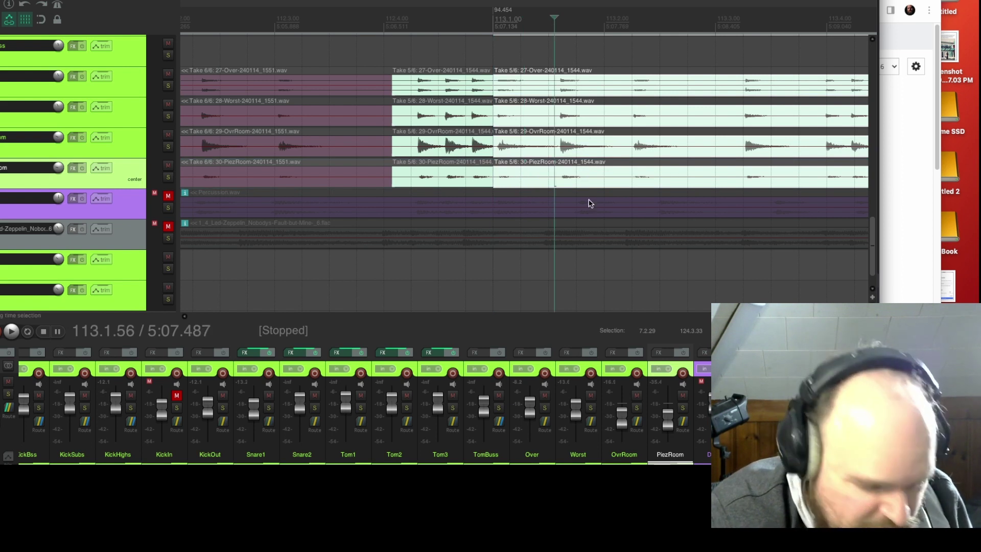
pyautogui.press('s')
pyautogui.moveTo(599, 187); pyautogui.dragTo(623, 182)
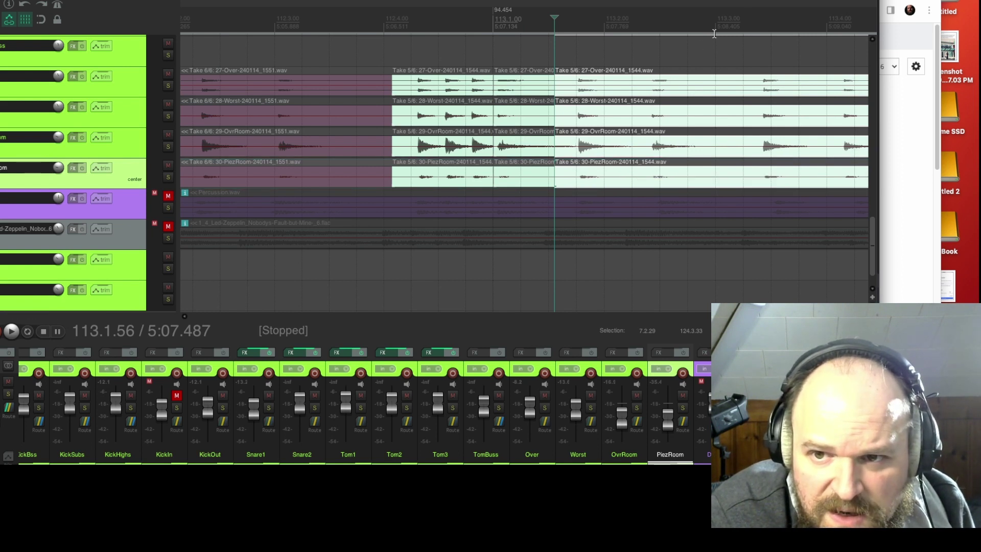
# Split the take 5/6 items at 113.3.37 and slip the contents after the split about a tenth of a beat later
pyautogui.click(755, 21)
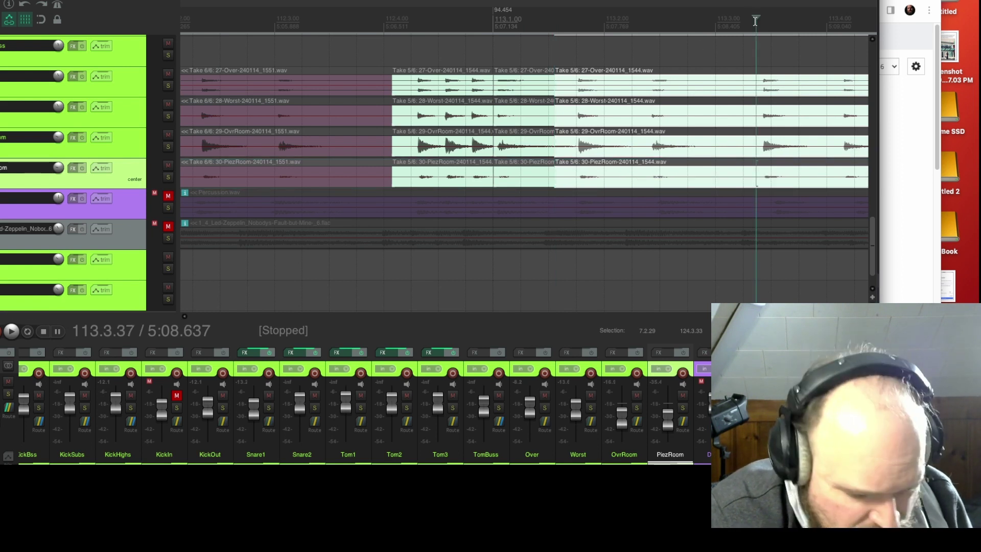
pyautogui.press('s')
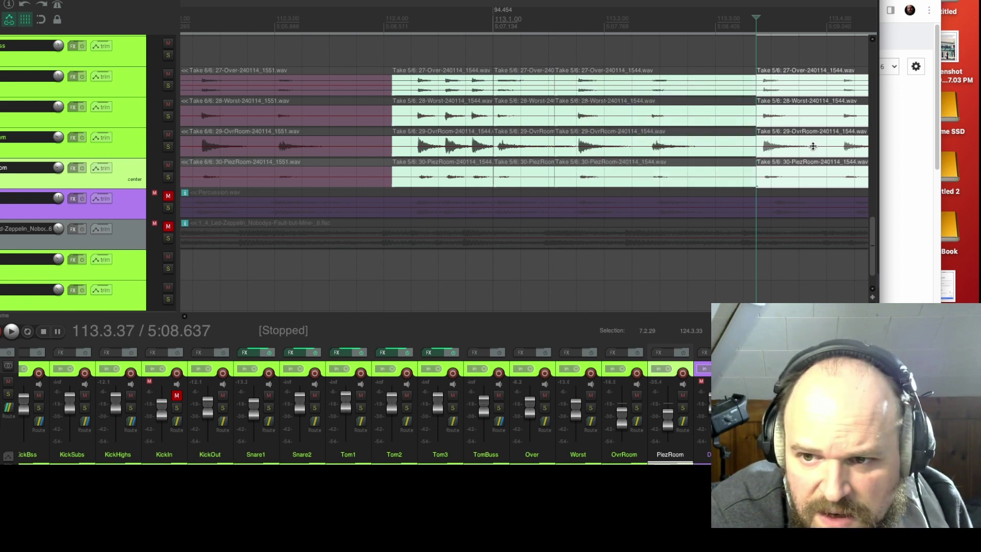
pyautogui.moveTo(814, 151); pyautogui.dragTo(828, 153)
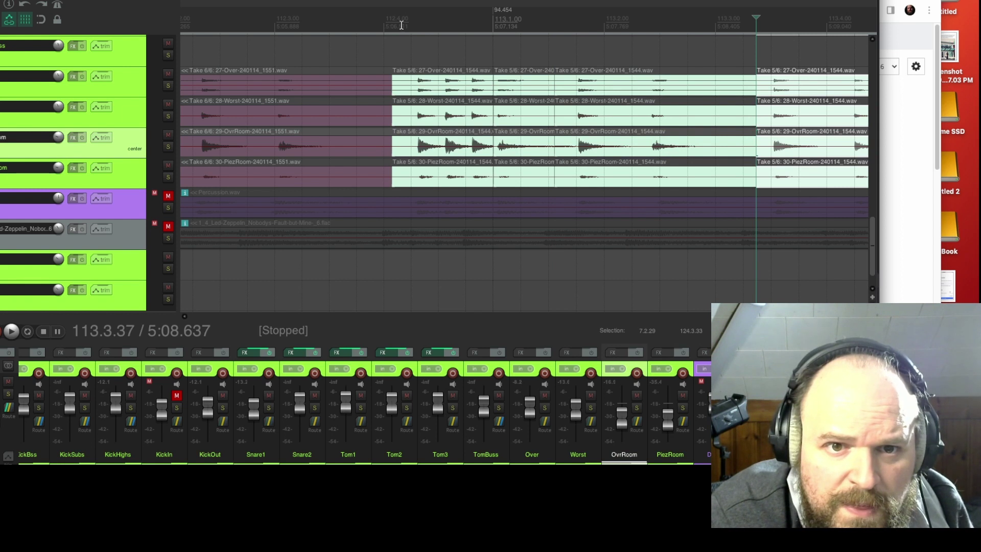
# Play the edited passage from just after 112.4.00, listening to the bar 113 splits and the return to take 6/6
pyautogui.click(402, 25)
pyautogui.press('space')
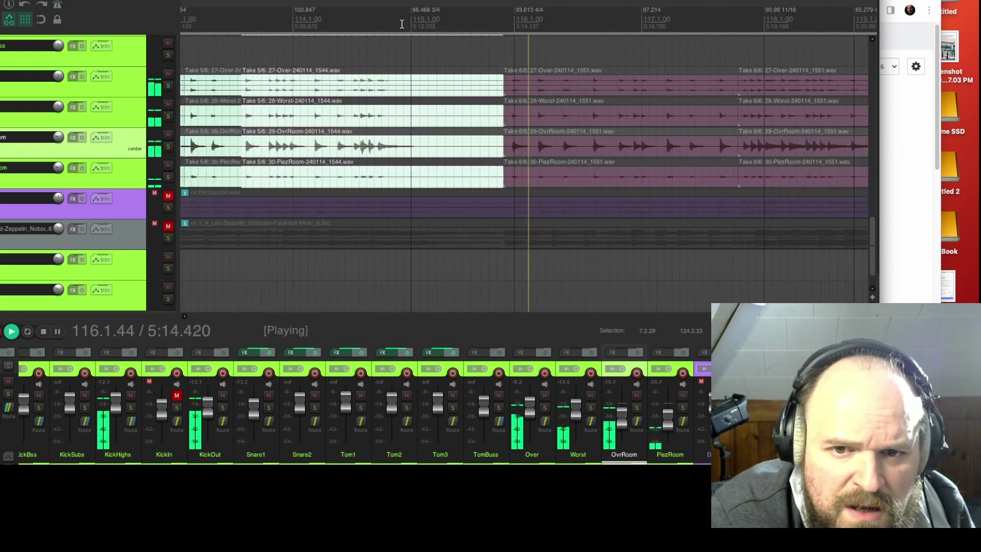
pyautogui.scroll(-3, 357, 24)
pyautogui.press('space')
pyautogui.press('space')
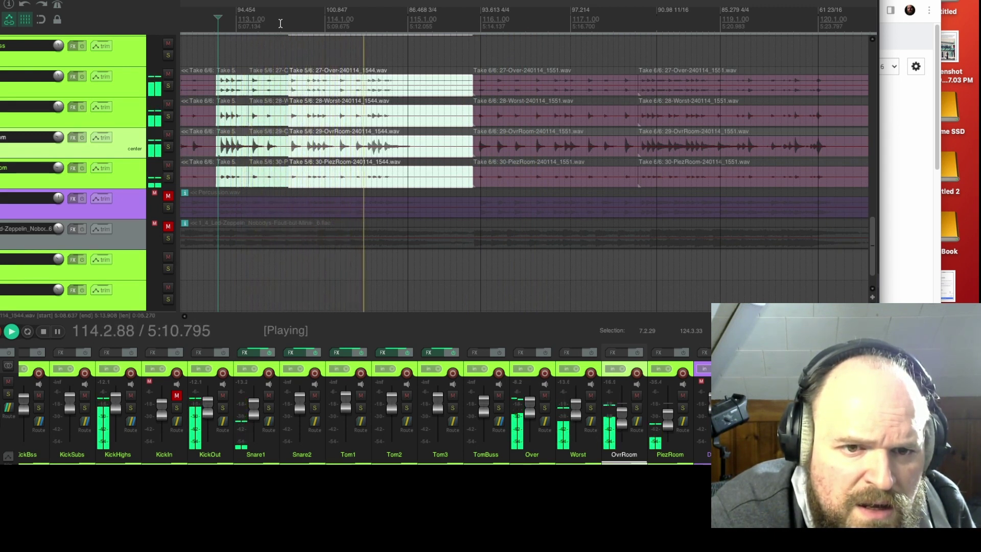
pyautogui.press('space')
# Replay from 112.3.22 and check the hit timing into beat 3 of bar 114
pyautogui.click(195, 16)
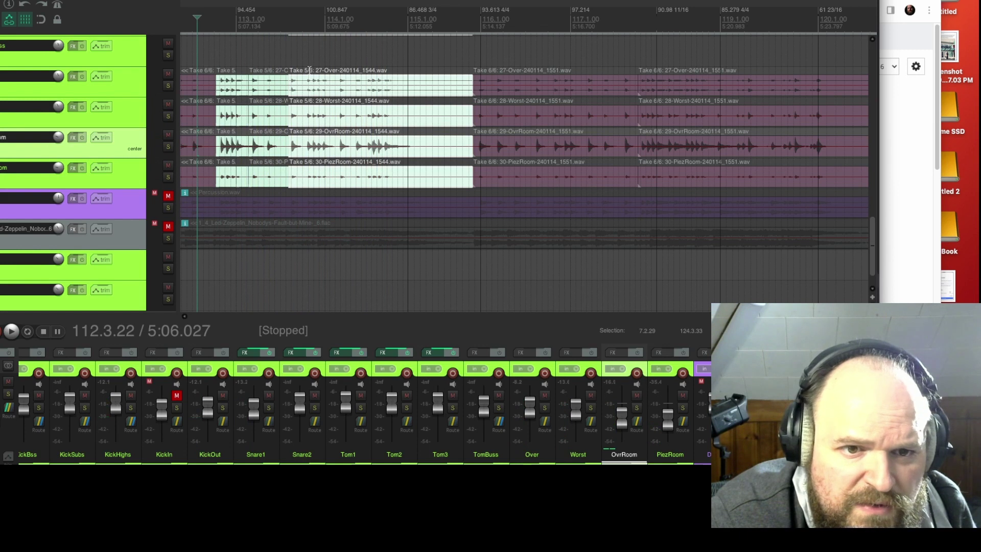
pyautogui.scroll(5, 626, 113)
pyautogui.press('space')
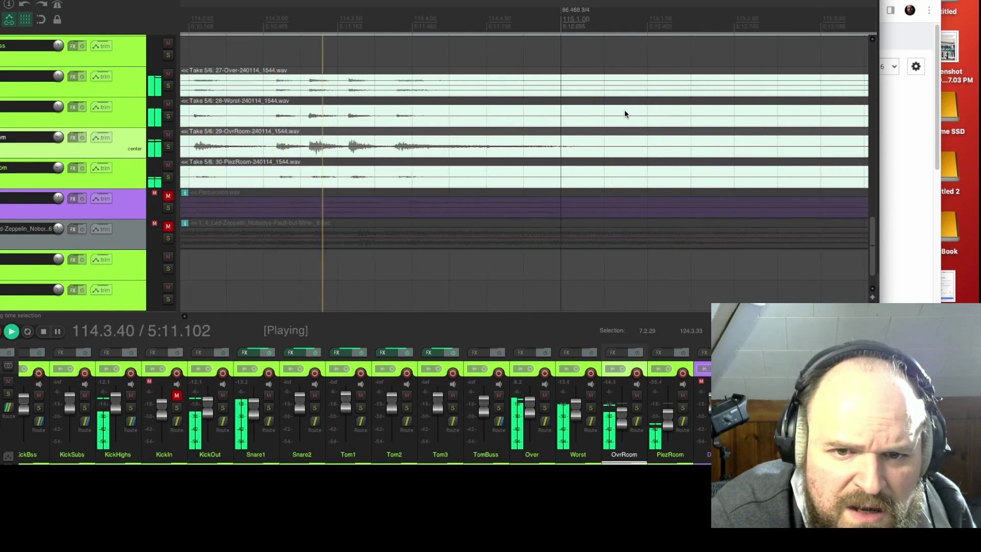
pyautogui.press('space')
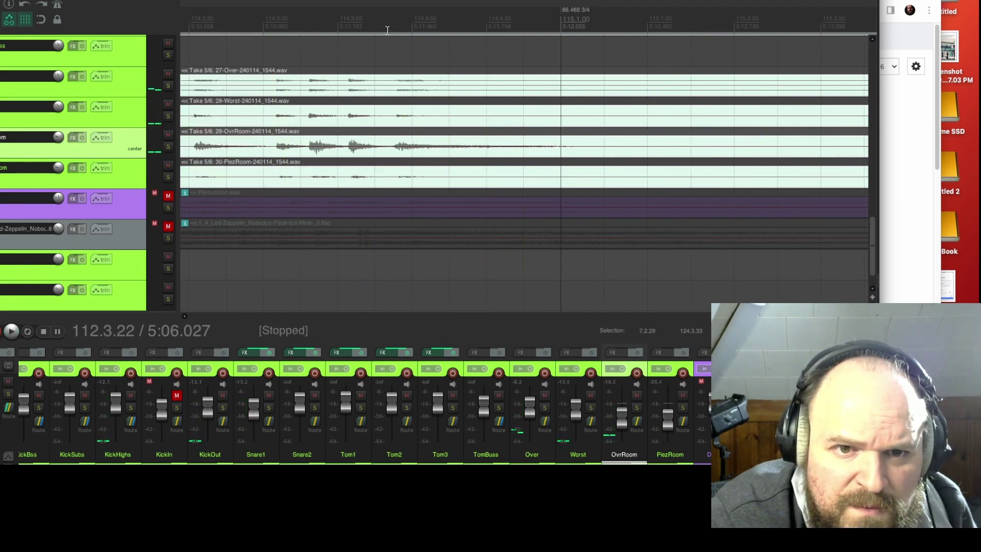
# Split the take 5/6 items at 114.3.05 and slip the contents after the split slightly later
pyautogui.click(389, 20)
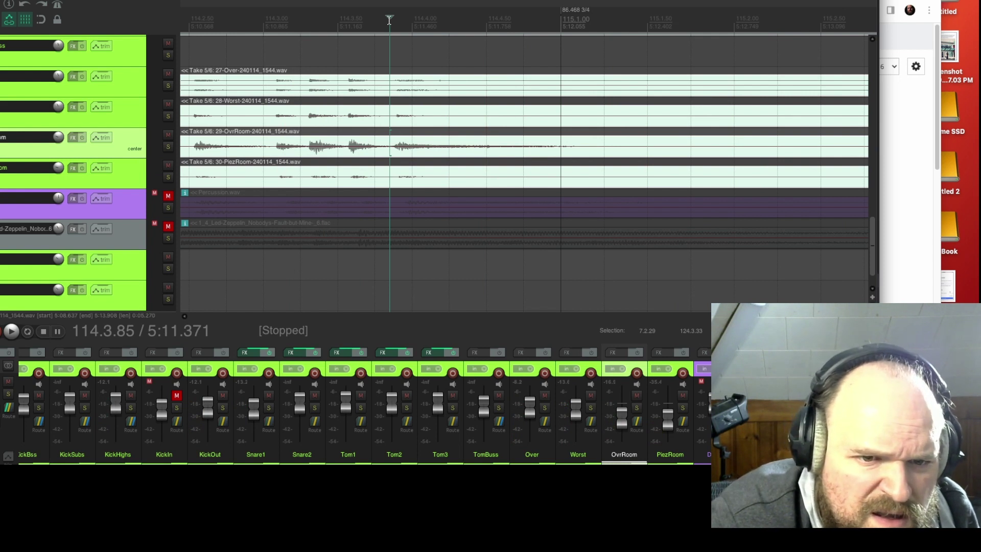
pyautogui.click(270, 26)
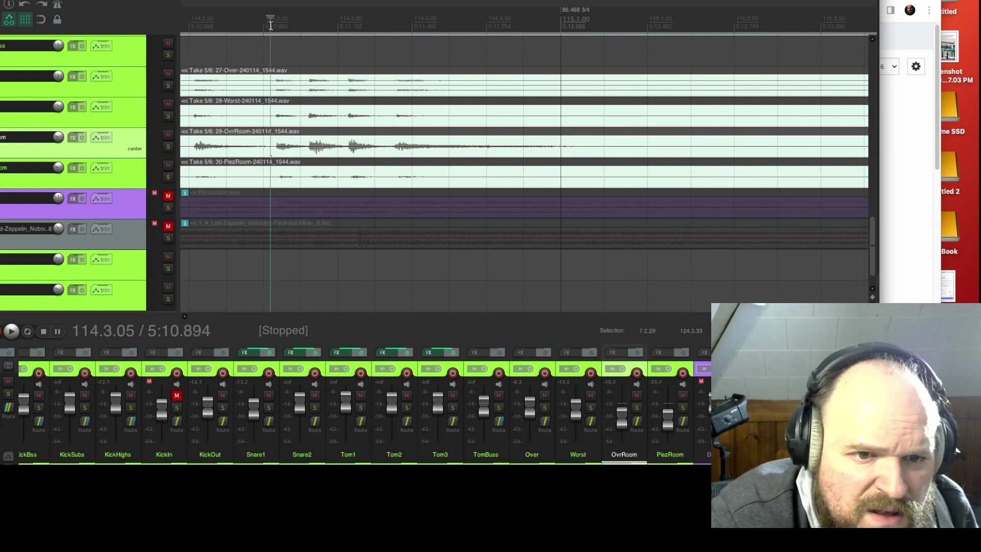
pyautogui.press('s')
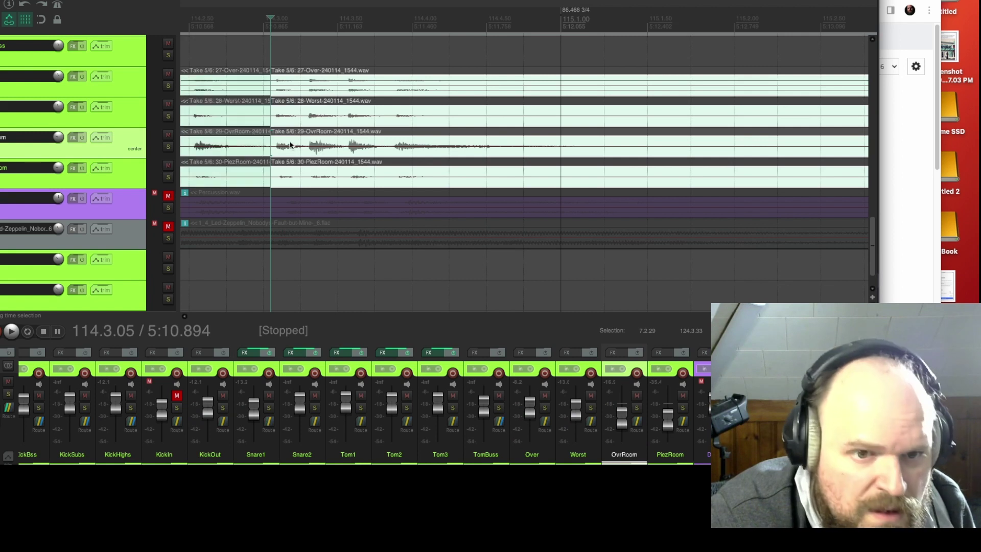
pyautogui.moveTo(334, 174); pyautogui.dragTo(344, 170)
# Audition the split in beat 3 of bar 114 by replaying from 114.1.71
pyautogui.press('space')
pyautogui.press('space')
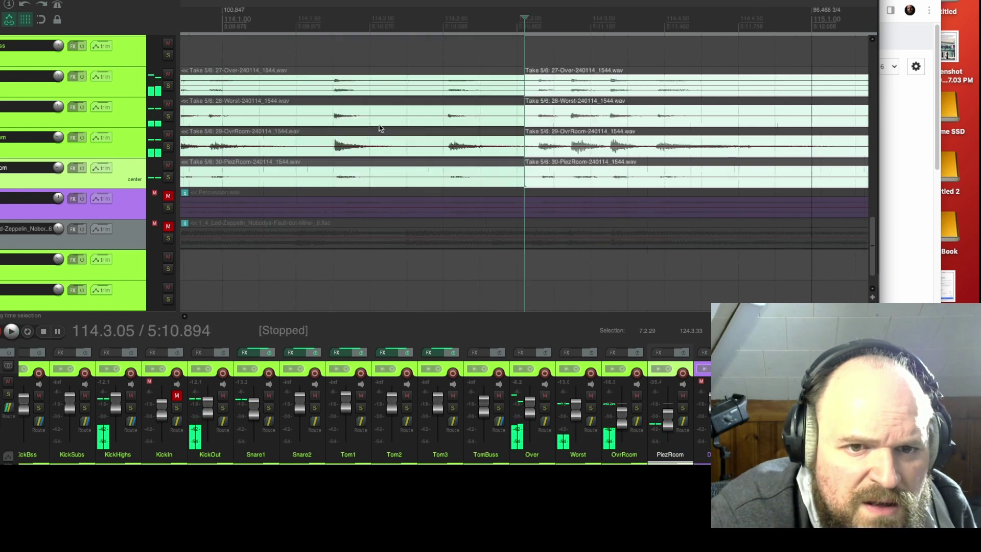
pyautogui.click(375, 19)
pyautogui.press('space')
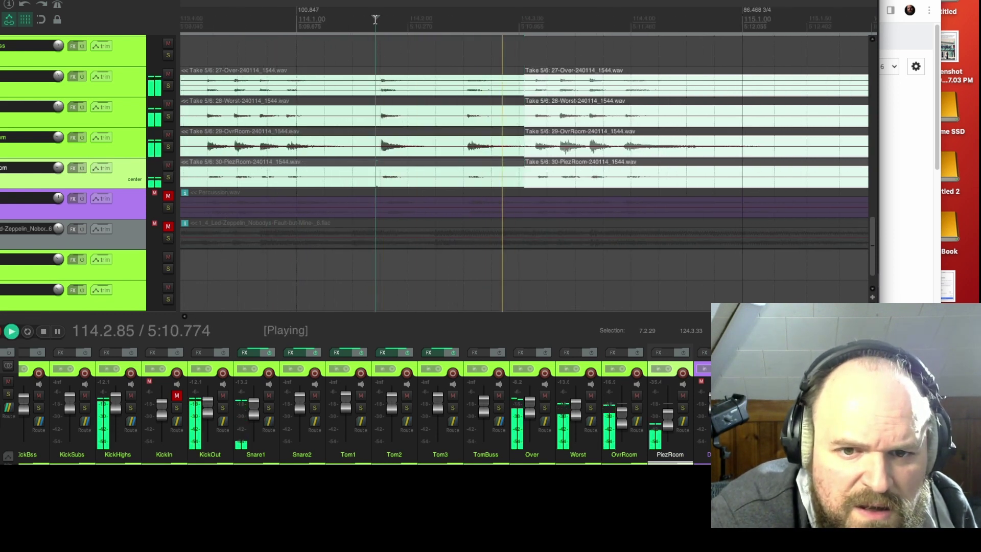
pyautogui.scroll(-5, 606, 101)
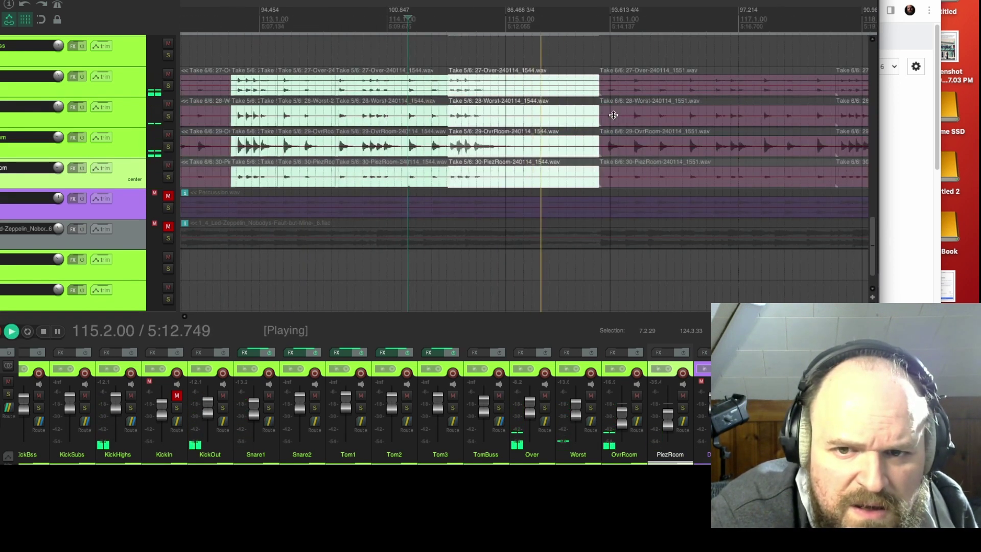
# Listen through the take 6/6 section from bar 115 to the end of bar 120, checking transitions and timing
pyautogui.scroll(4, 572, 151)
pyautogui.scroll(2, 572, 152)
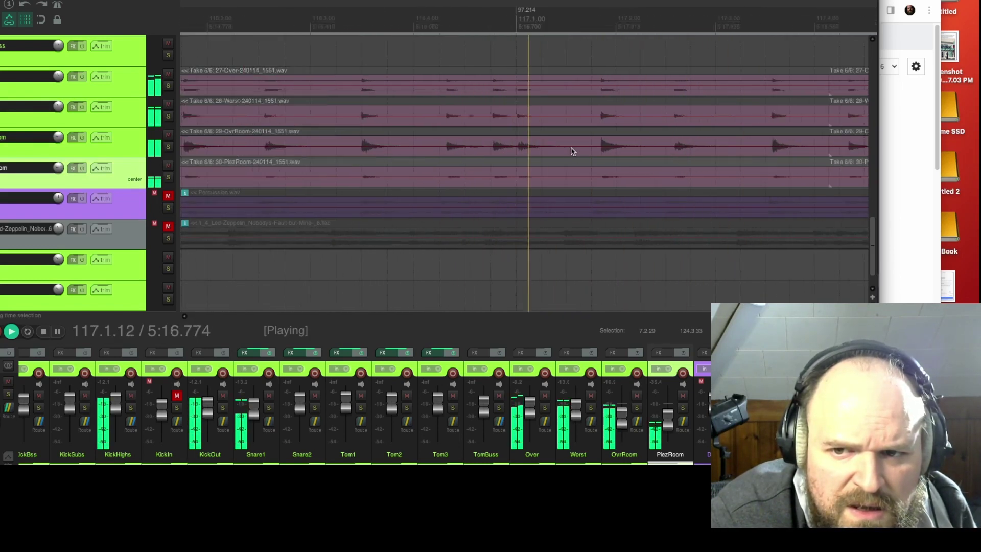
pyautogui.scroll(-3, 572, 152)
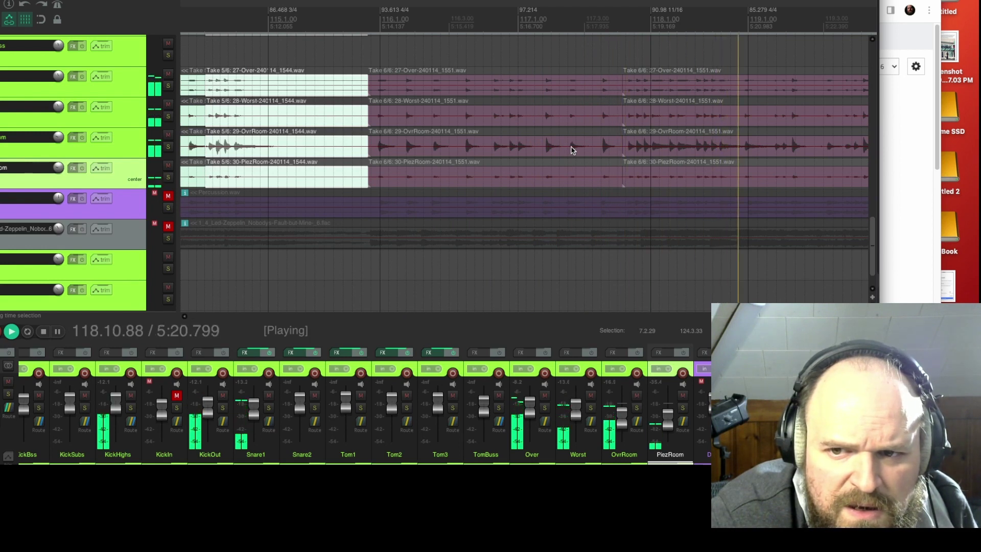
pyautogui.scroll(-2, 572, 150)
pyautogui.scroll(-1, 572, 150)
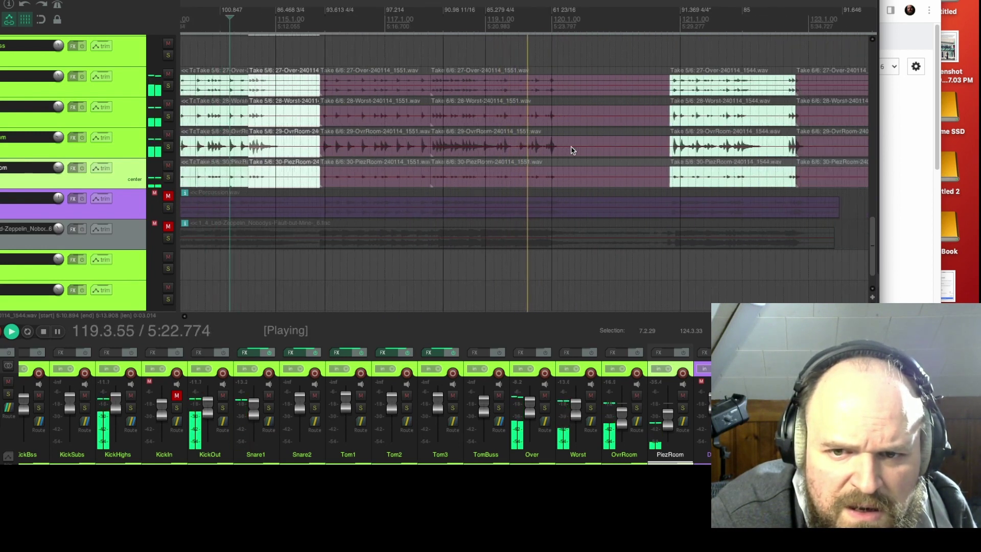
pyautogui.scroll(-1, 573, 149)
pyautogui.scroll(-1, 573, 150)
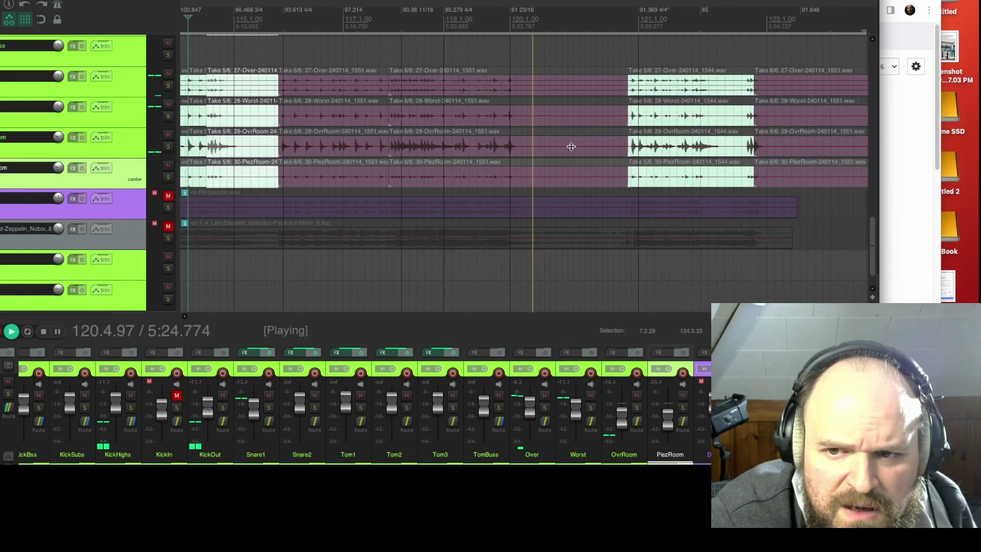
pyautogui.scroll(-5, 560, 109)
pyautogui.press('space')
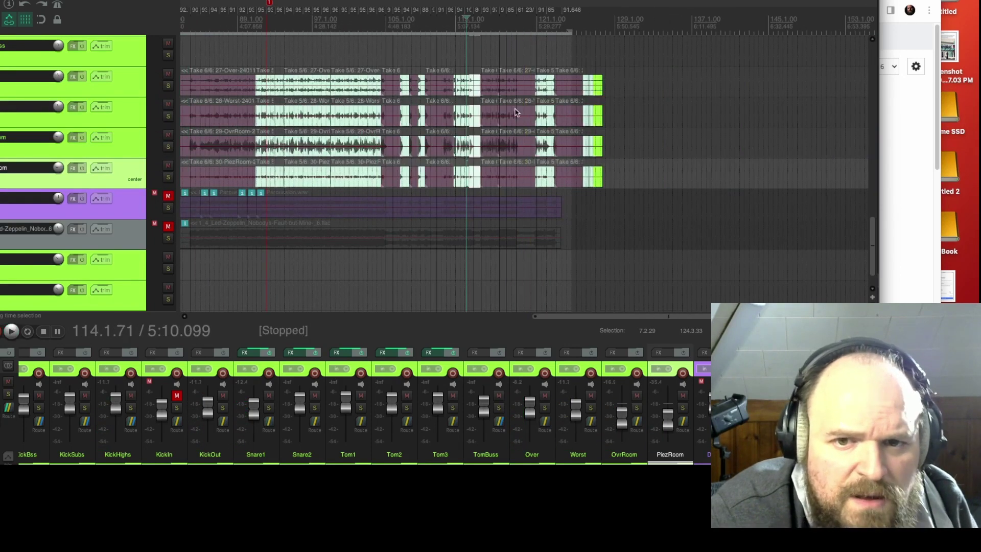
# Return to the start of the song and spot-check the comp from just before bar 9 and from 22.4.44
pyautogui.moveTo(547, 316); pyautogui.dragTo(218, 318)
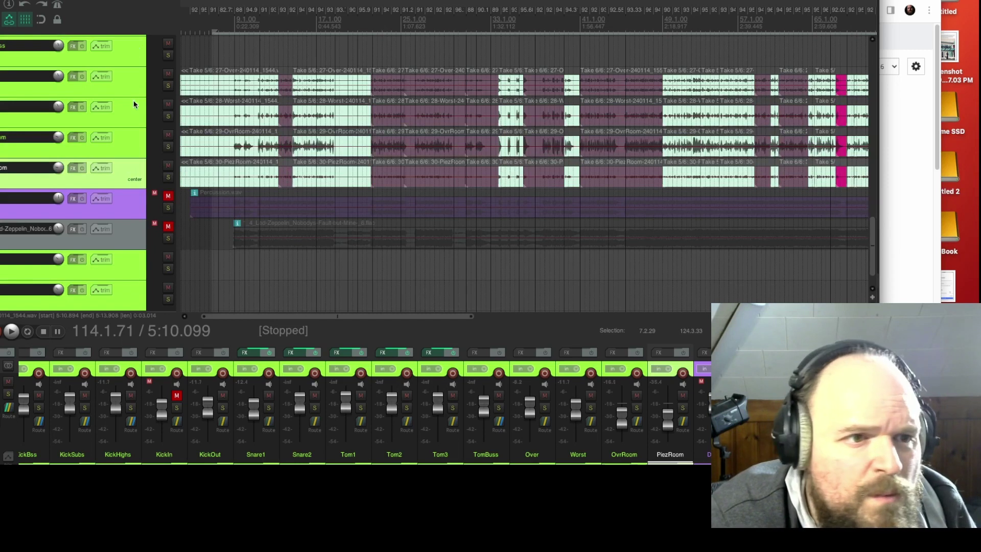
pyautogui.scroll(7, 133, 68)
pyautogui.scroll(2, 133, 72)
pyautogui.scroll(-5, 140, 71)
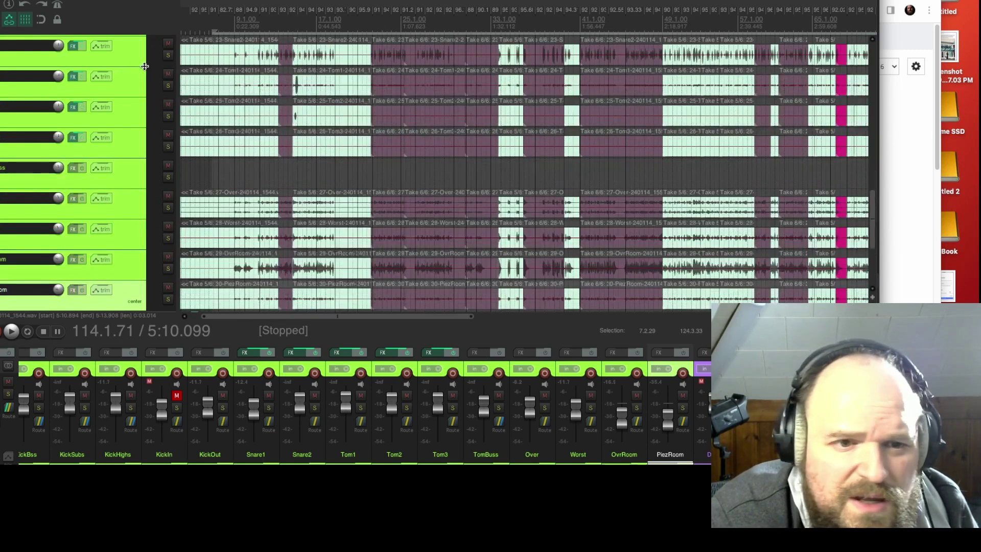
pyautogui.click(227, 24)
pyautogui.press('space')
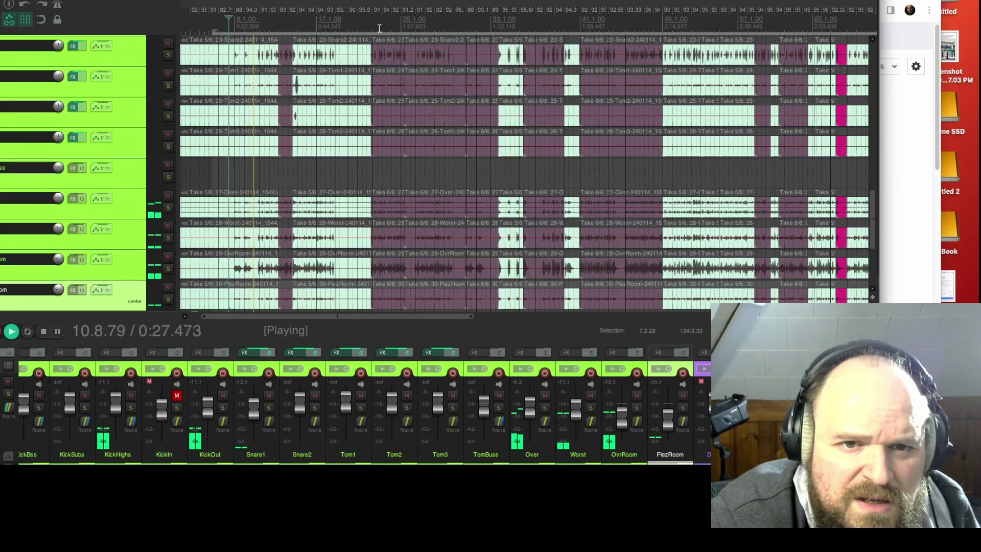
pyautogui.click(380, 27)
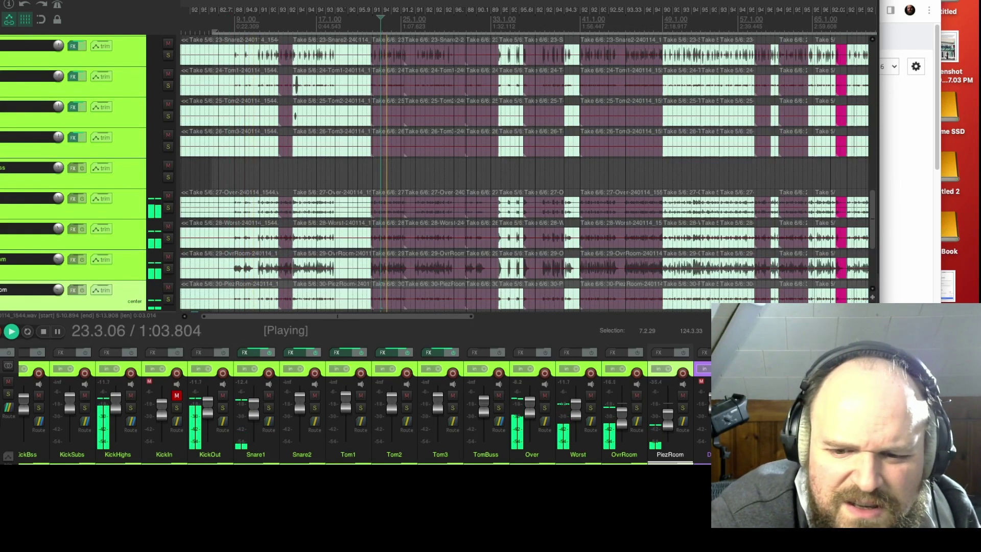
pyautogui.press('space')
# Mute the TomBuss channel, enlarge the mixer and replay the drums from 22.4.44
pyautogui.click(499, 396)
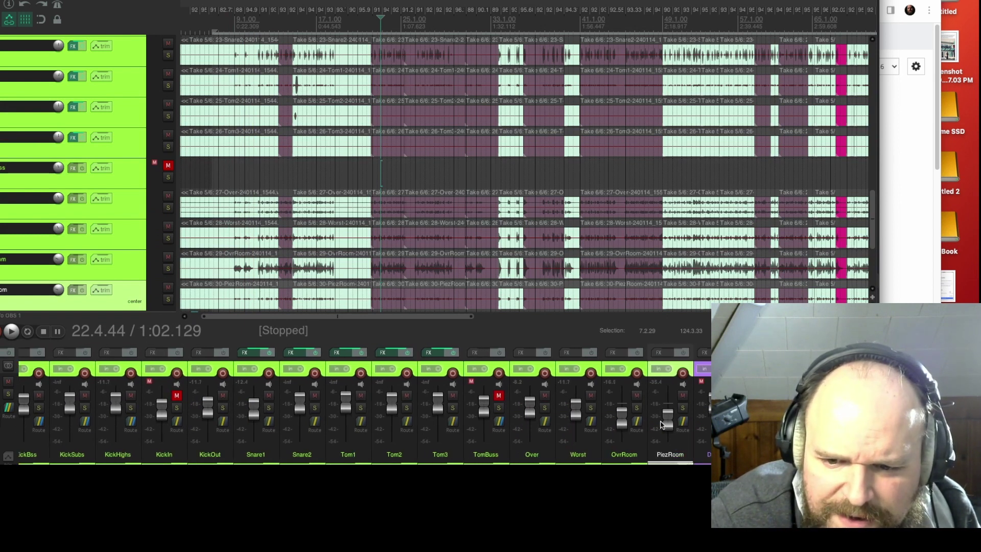
pyautogui.moveTo(637, 341); pyautogui.dragTo(701, 213)
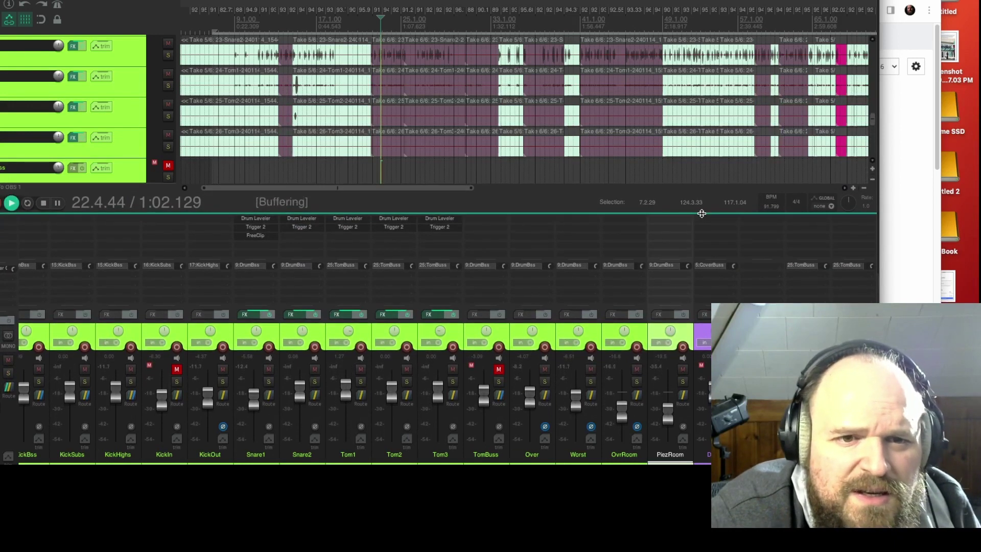
pyautogui.press('space')
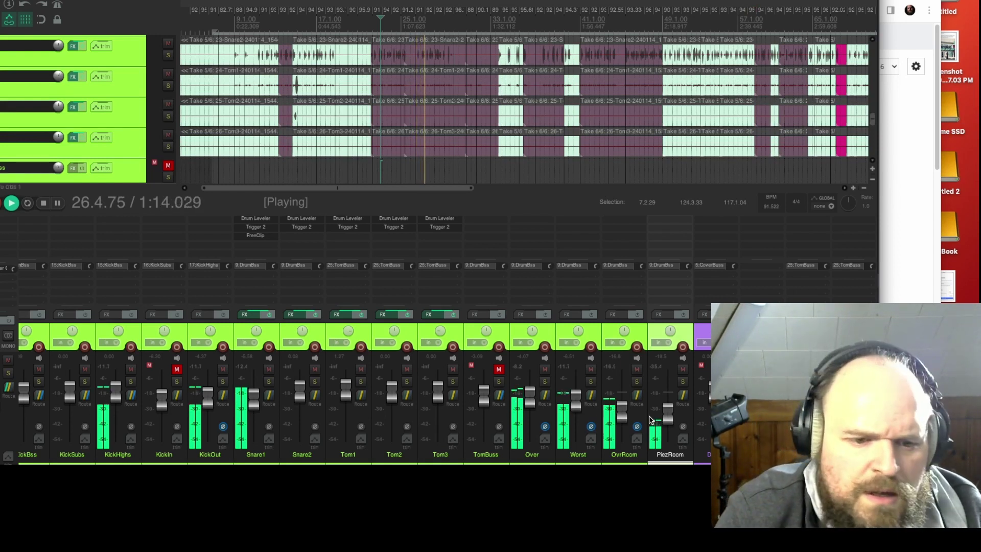
pyautogui.press('space')
# Solo the KickOut channel and audition it on its own from 22.4.44
pyautogui.hscroll(-5, 358, 388)
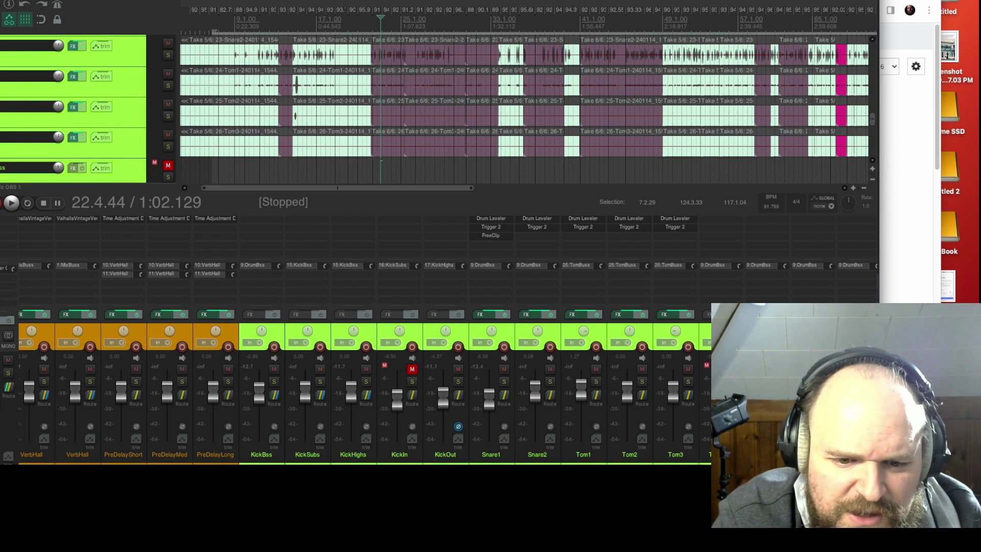
pyautogui.hscroll(1, 595, 388)
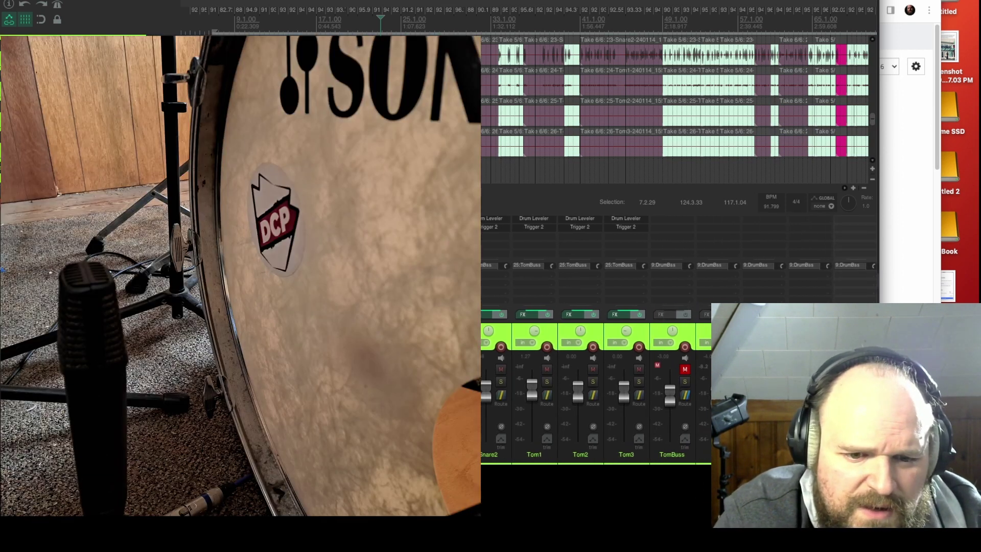
pyautogui.hotkey('shift', 'm')
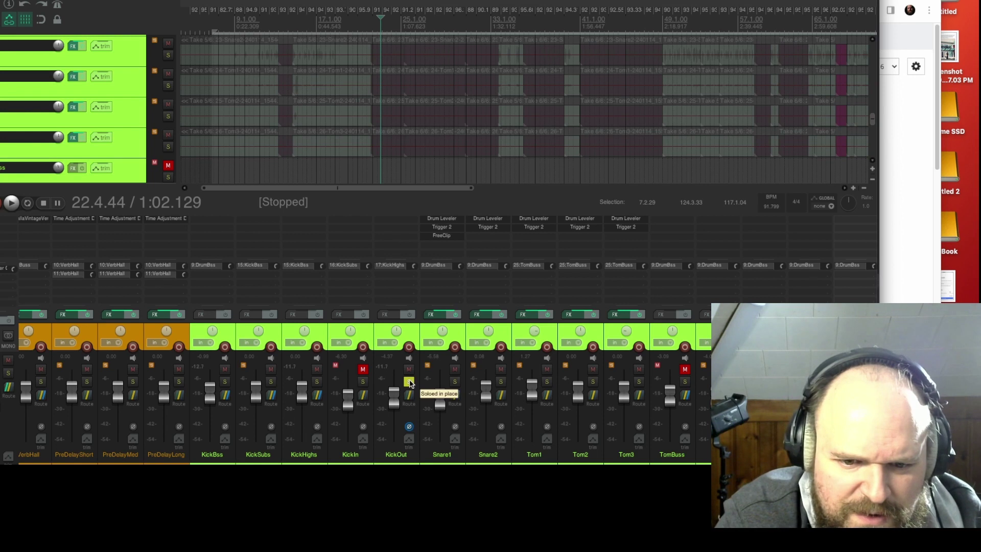
pyautogui.press('space')
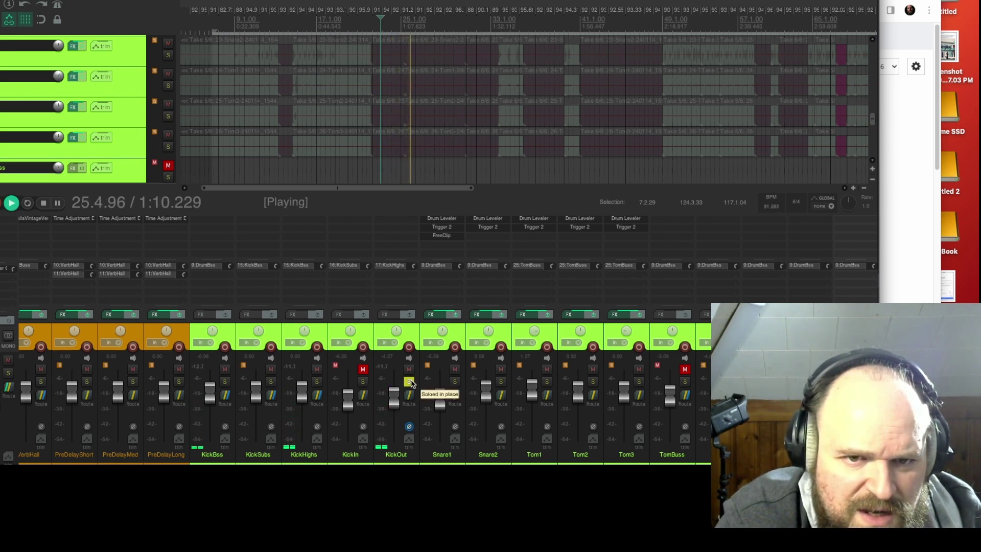
pyautogui.press('space')
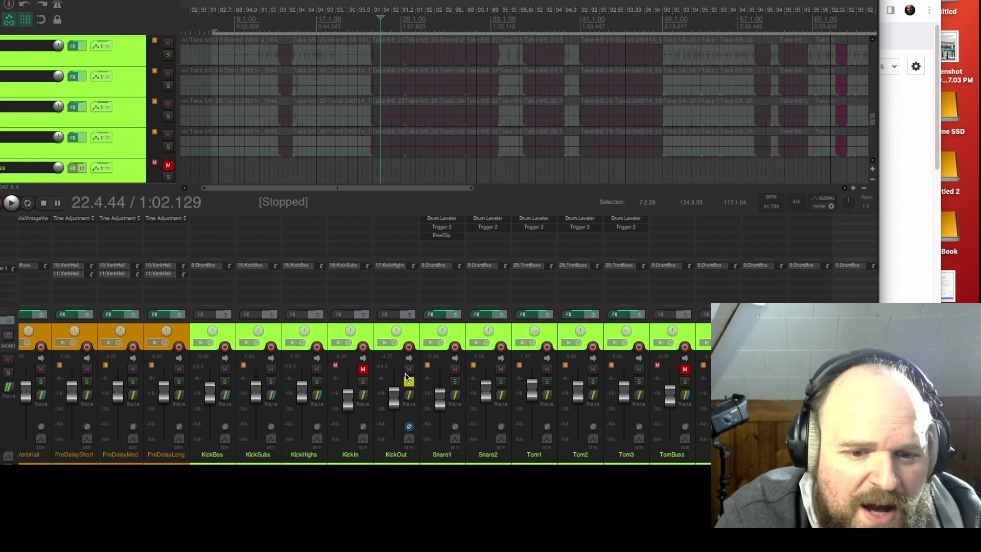
# Unsolo the KickOut channel and unmute the KickIn channel
pyautogui.click(409, 381)
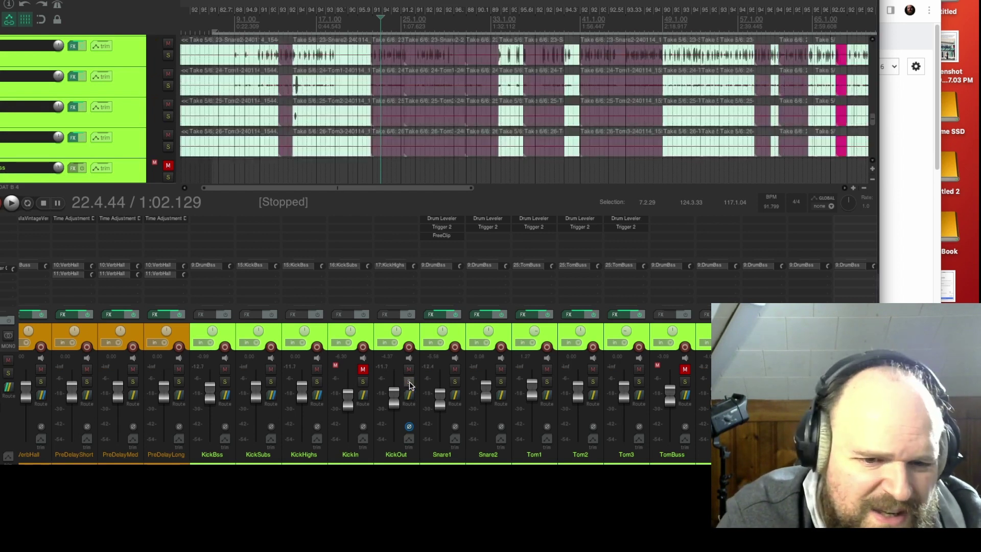
pyautogui.click(362, 369)
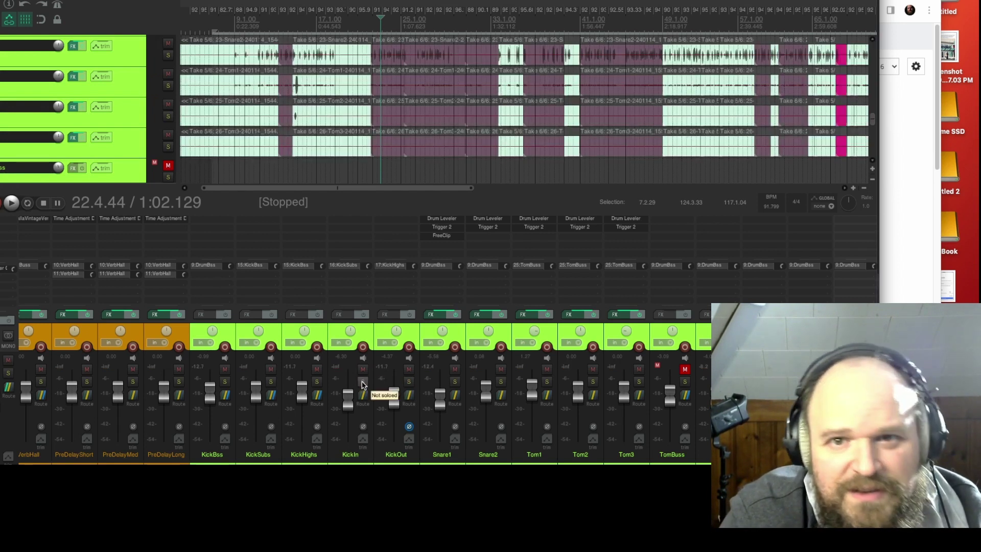
# Solo the KickIn channel and audition it from 22.4.44, unsolo it during playback and mute it
pyautogui.click(362, 382)
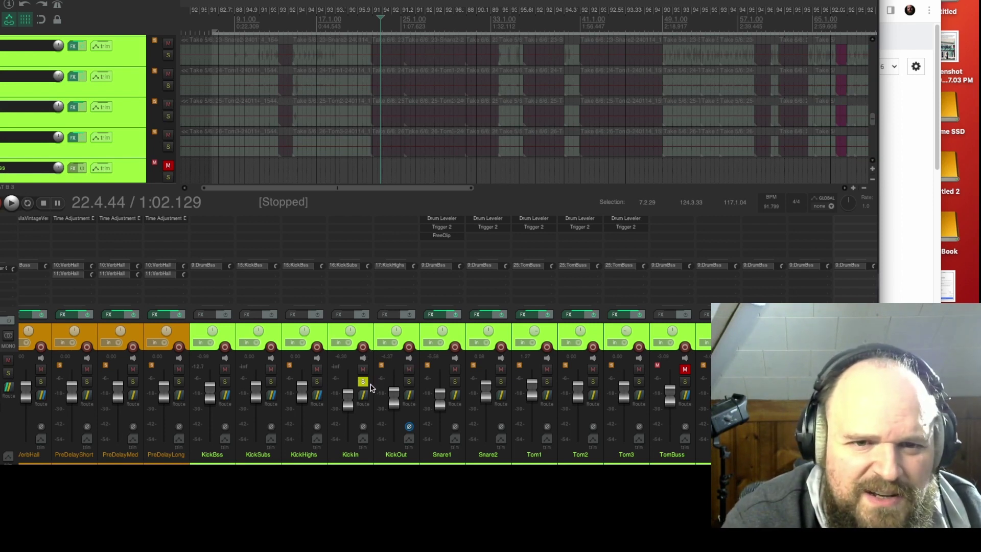
pyautogui.press('space')
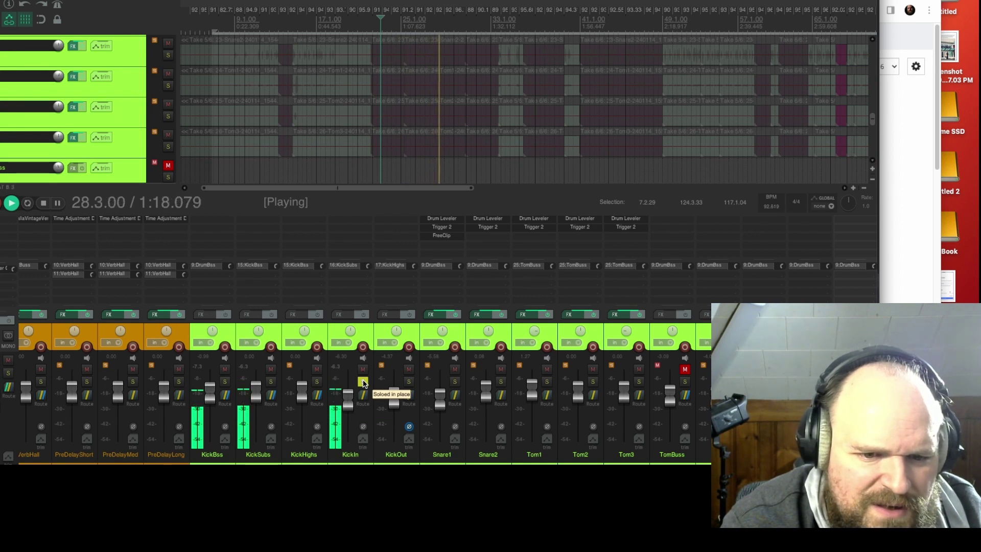
pyautogui.click(363, 384)
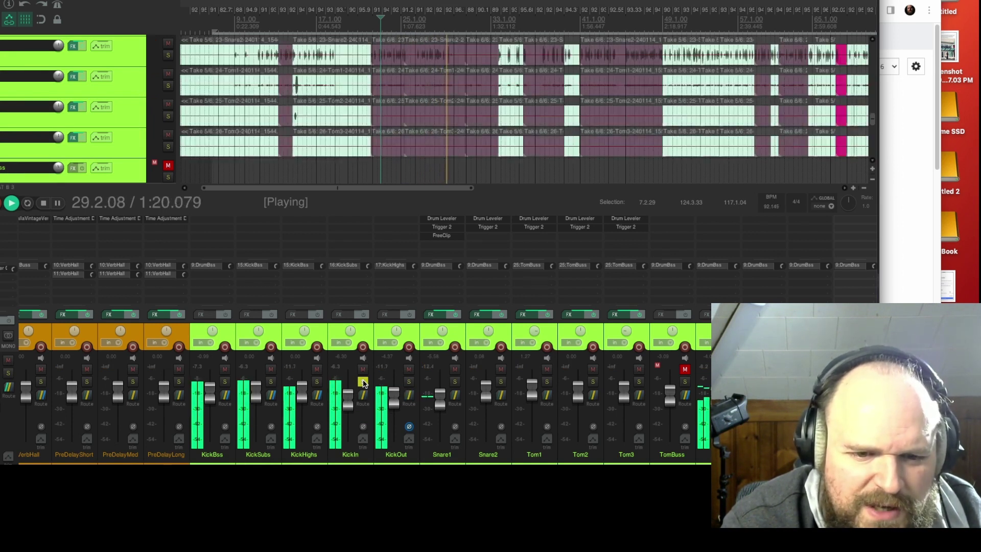
pyautogui.click(363, 369)
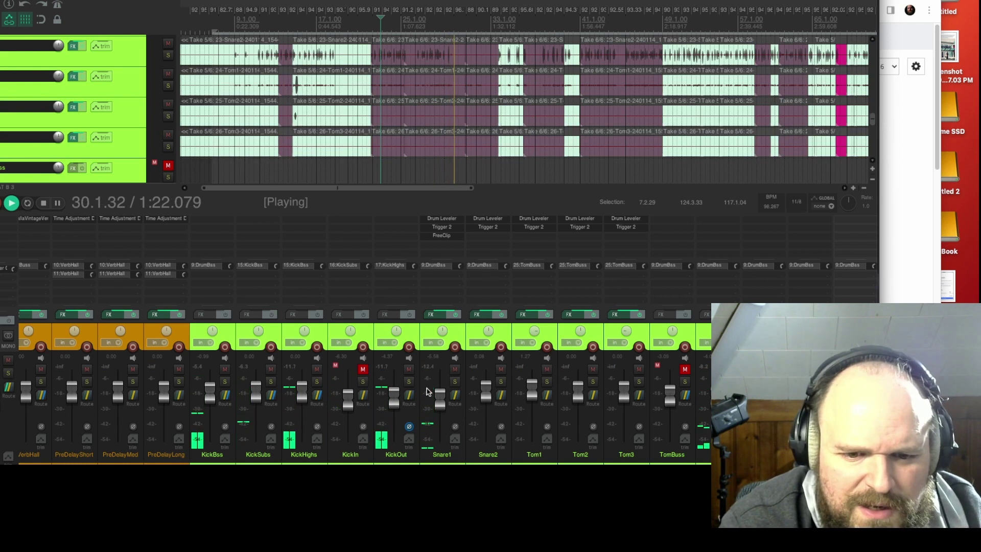
pyautogui.press('space')
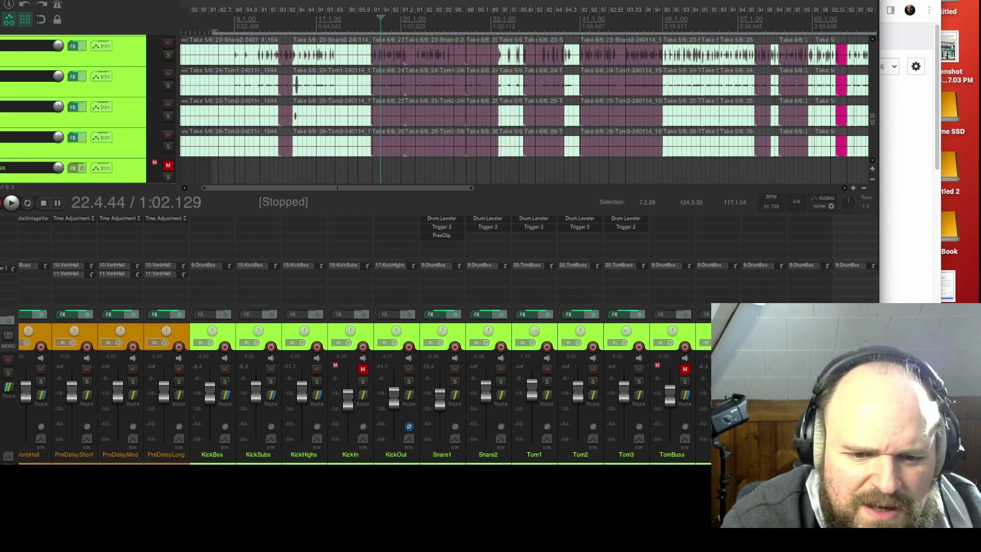
# Solo the Over channel and play it, comparing its DrumBss send in mono and stereo through the track's routing
pyautogui.hscroll(4, 358, 388)
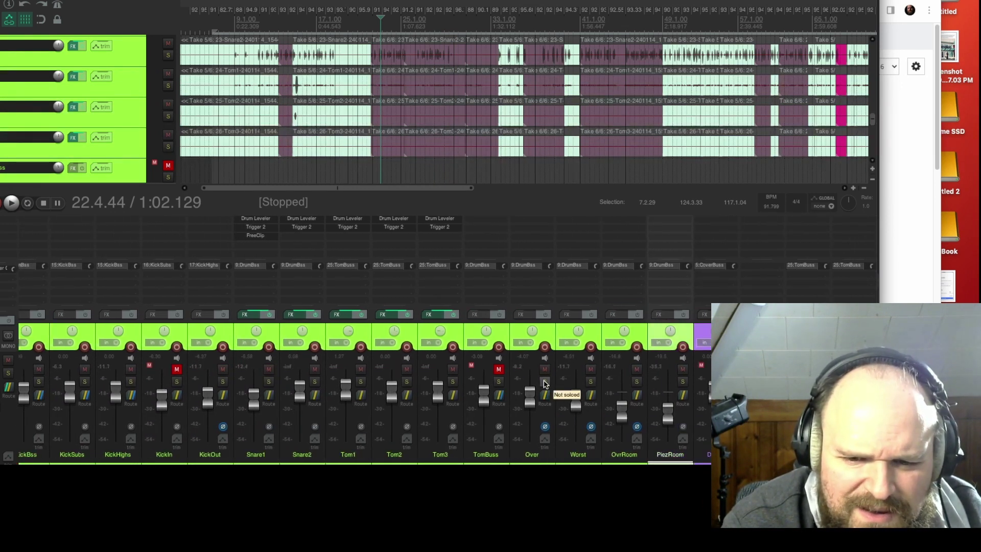
pyautogui.click(545, 383)
pyautogui.press('space')
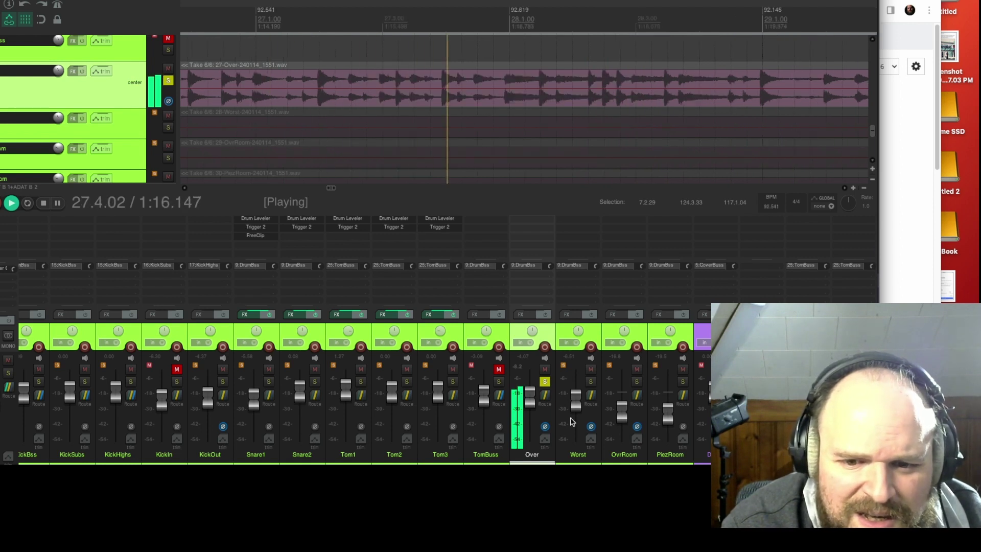
pyautogui.click(545, 395)
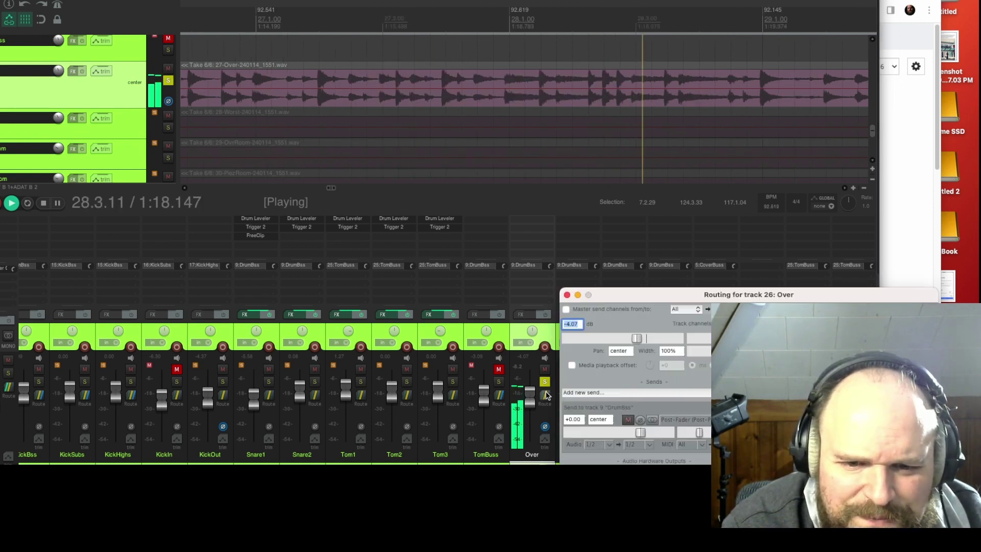
pyautogui.click(650, 420)
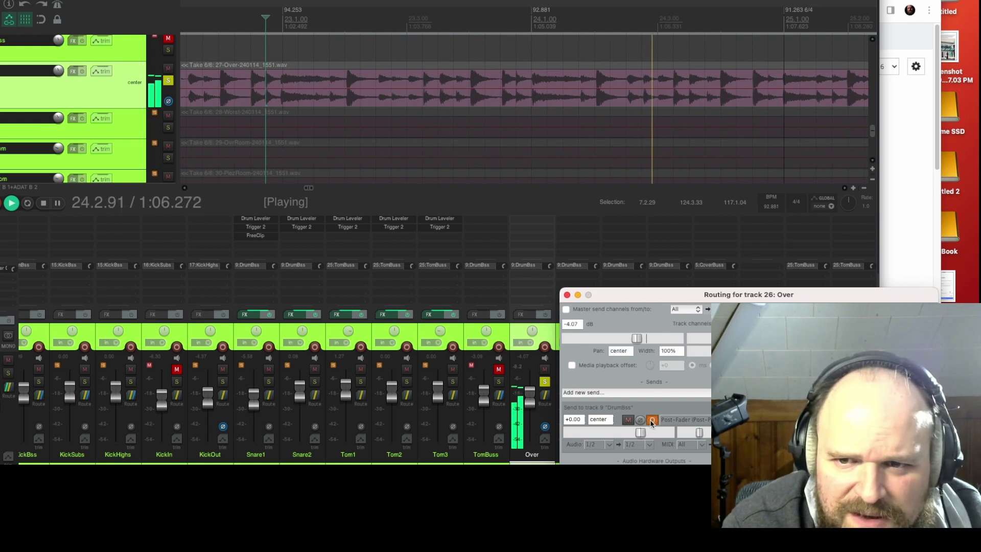
pyautogui.press('space')
pyautogui.click(651, 420)
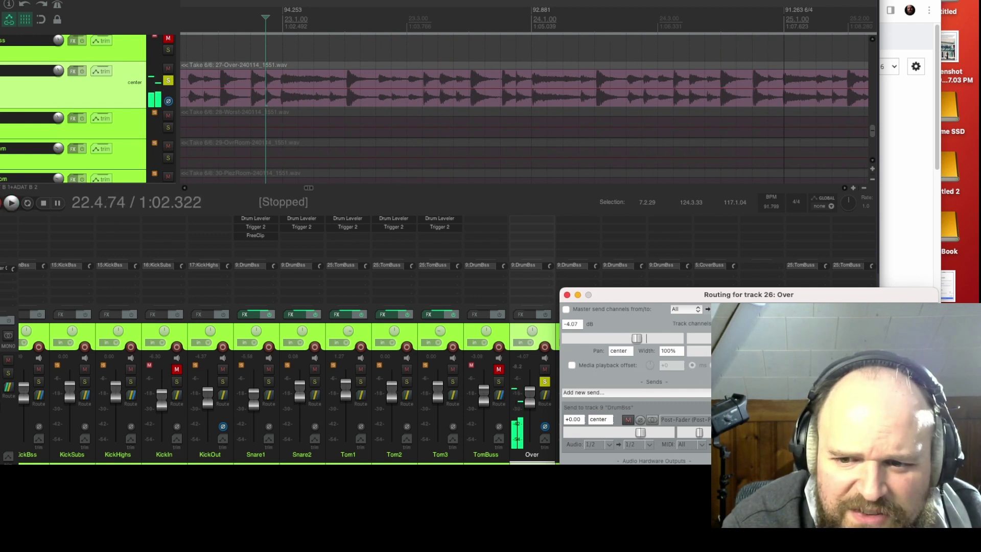
# Narrow the Over track's stereo width to 81%, audition it from 22.4.74 and unsolo the channel
pyautogui.moveTo(705, 338); pyautogui.dragTo(700, 338)
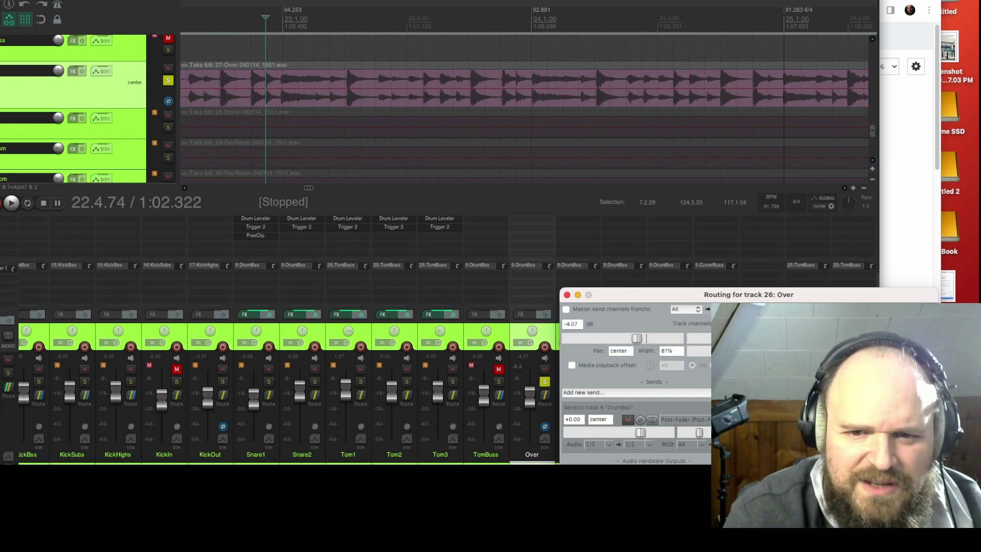
pyautogui.click(566, 295)
pyautogui.press('space')
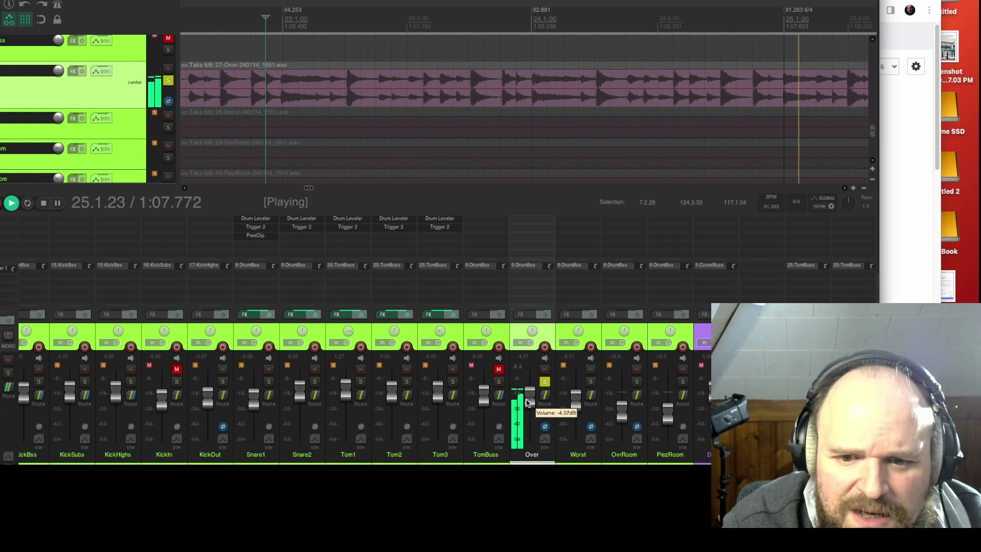
pyautogui.click(545, 381)
pyautogui.press('space')
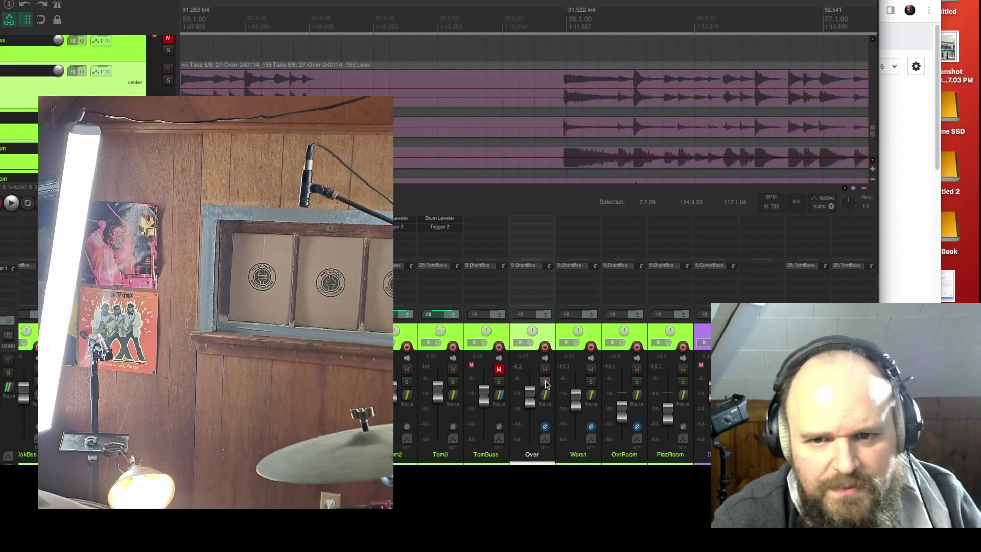
# Audition the overheads and room mics together with the rest of the drums from 22.4.74
pyautogui.press('space')
pyautogui.press('space')
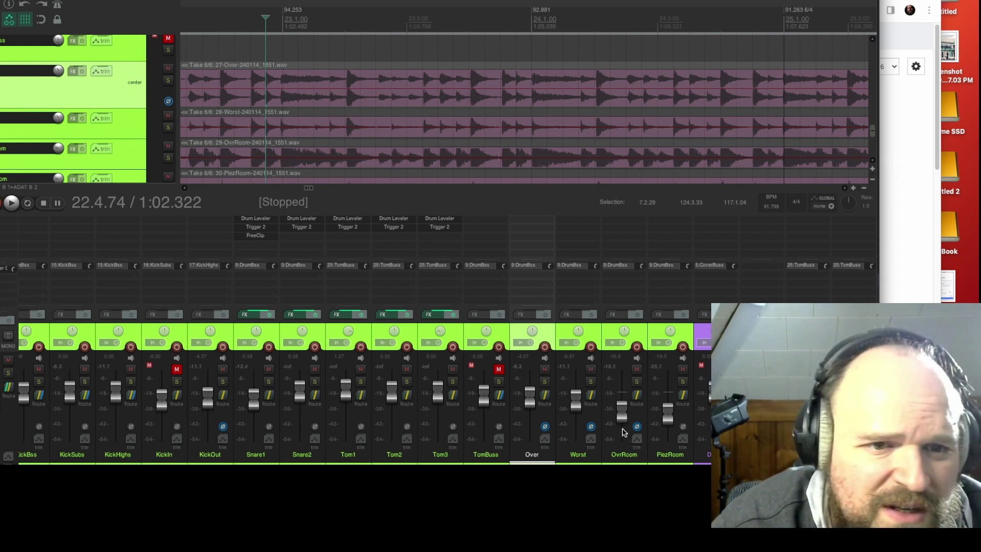
pyautogui.press('space')
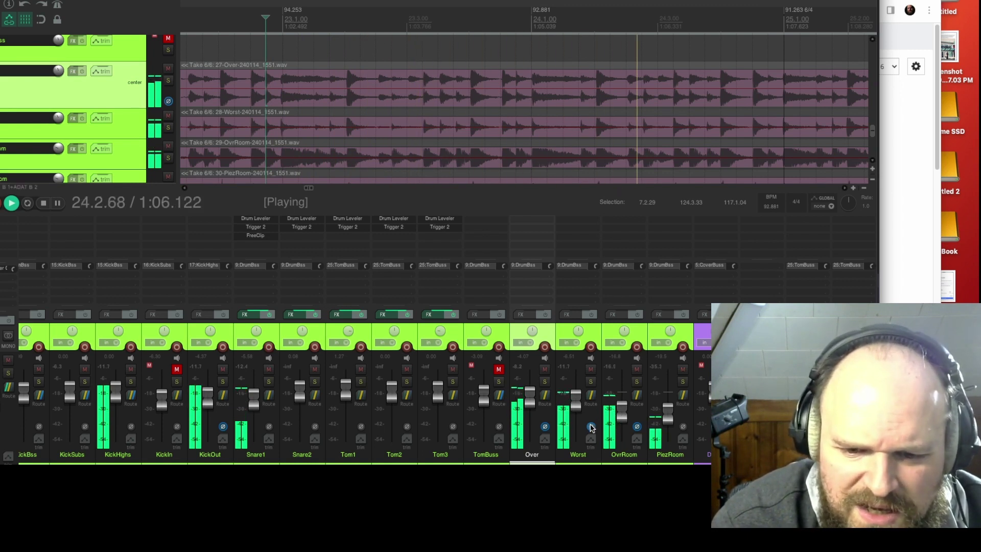
pyautogui.press('space')
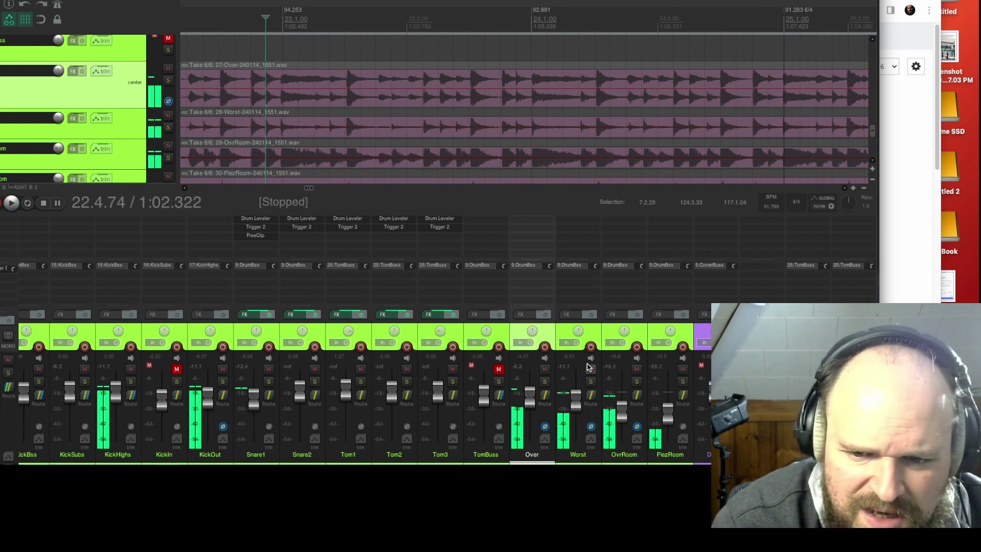
# Mute the Worst, OvrRoom and PiezRoom channels and replay the drums from 22.4.74
pyautogui.click(591, 369)
pyautogui.click(636, 369)
pyautogui.click(682, 369)
pyautogui.press('space')
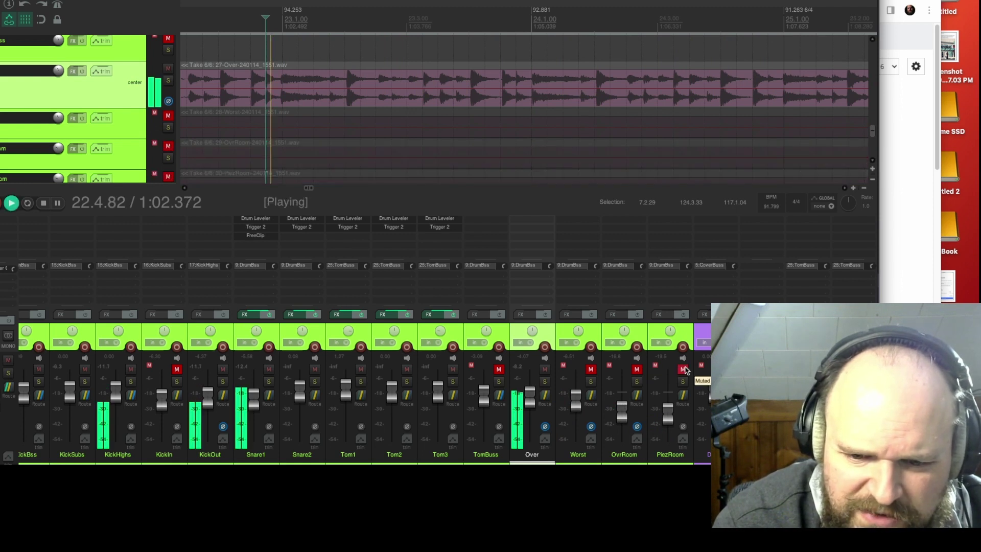
# Raise the Over channel's volume to -1.32 dB and mute Snare1 during playback
pyautogui.scroll(5, 534, 391)
pyautogui.moveTo(535, 391); pyautogui.dragTo(533, 401)
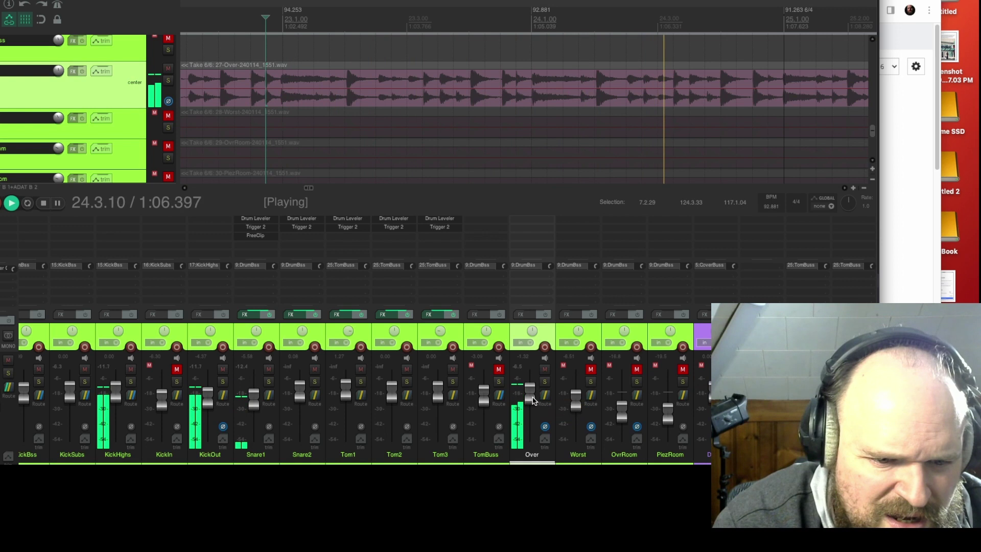
pyautogui.click(269, 369)
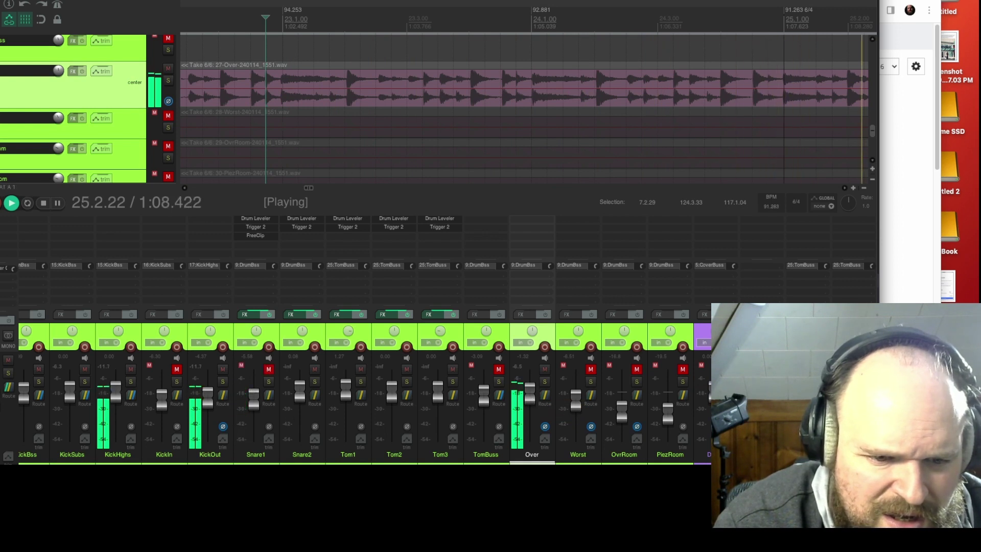
pyautogui.press('space')
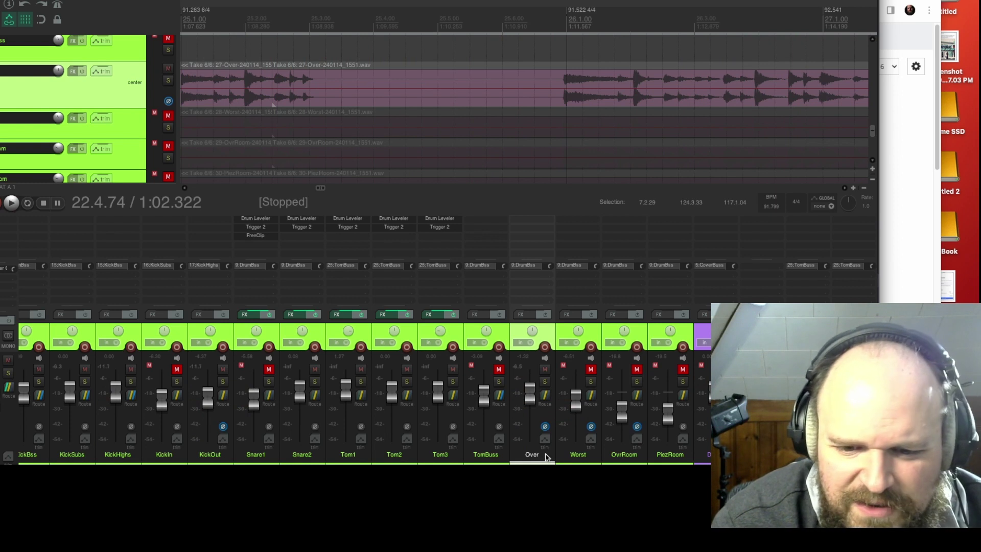
# Replay the drums without the room mics, unmute the OvrRoom channel and replay from 22.4.74 to compare
pyautogui.press('space')
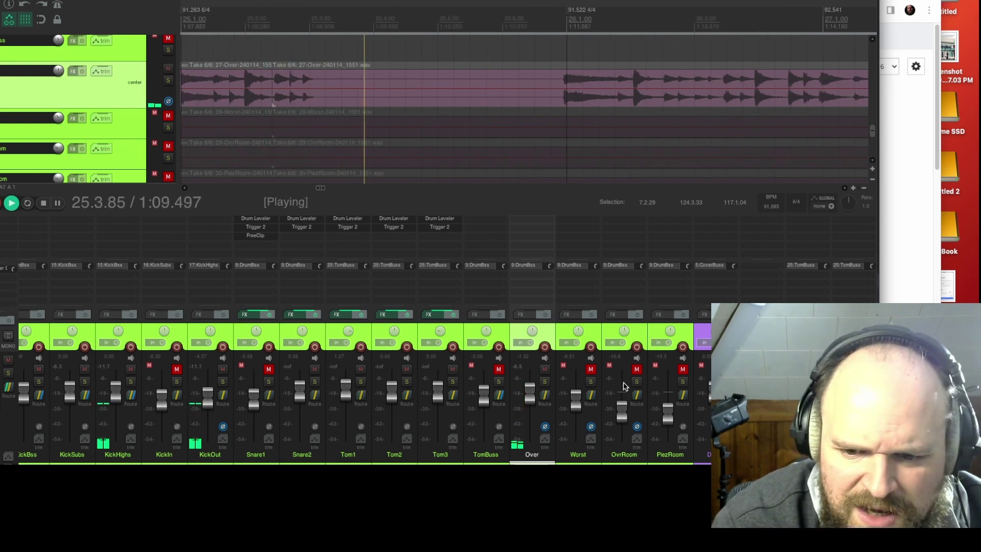
pyautogui.press('space')
pyautogui.click(636, 369)
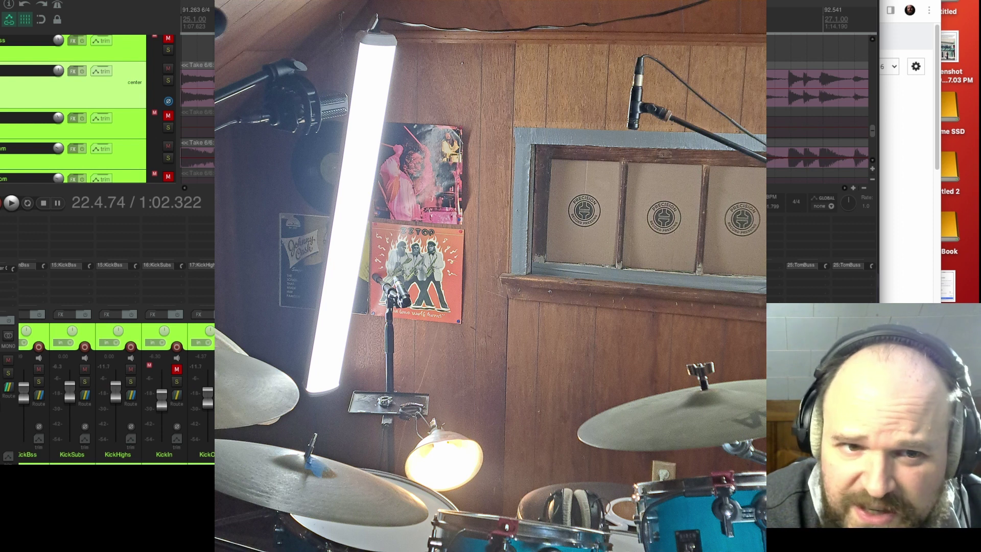
pyautogui.press('space')
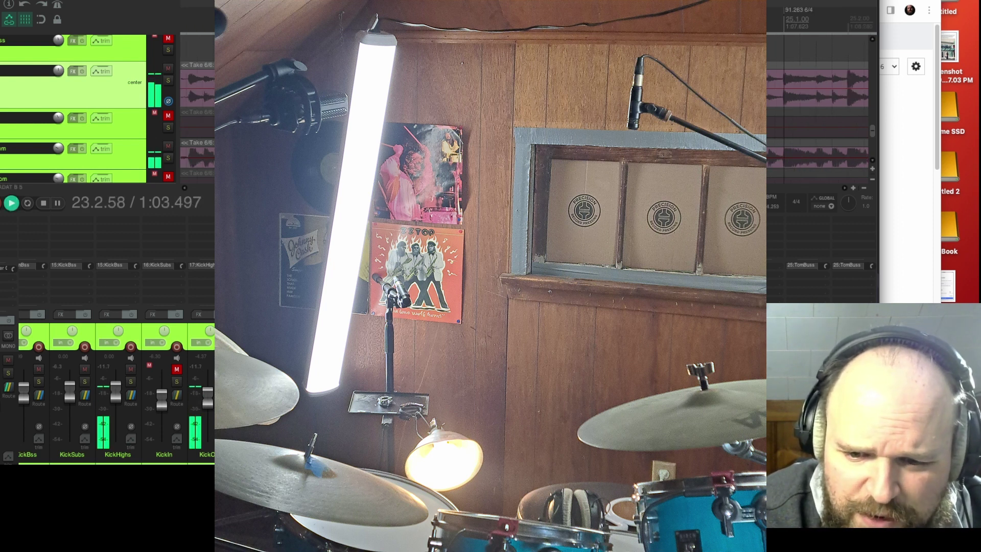
pyautogui.press('space')
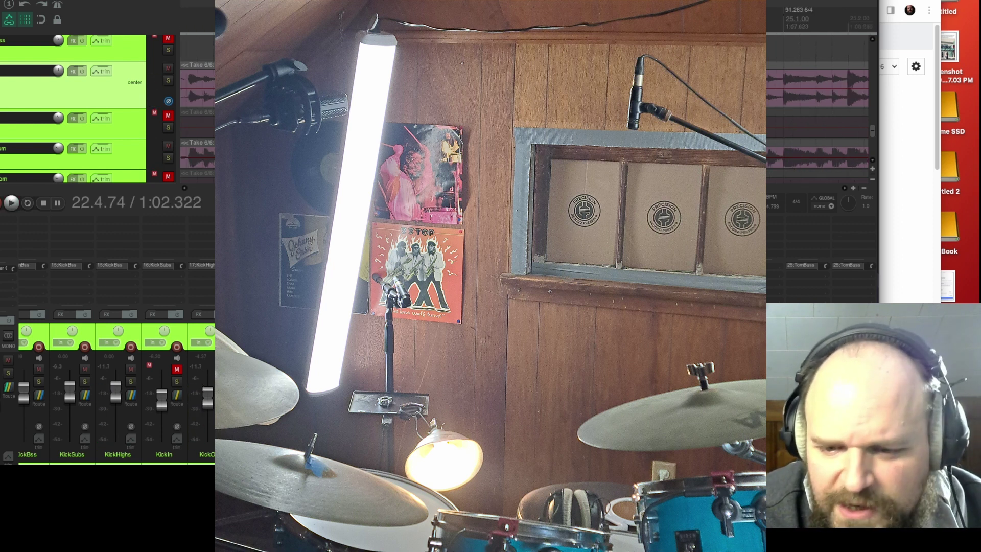
# Solo the OvrRoom channel, audition it on its own and unsolo it
pyautogui.click(168, 158)
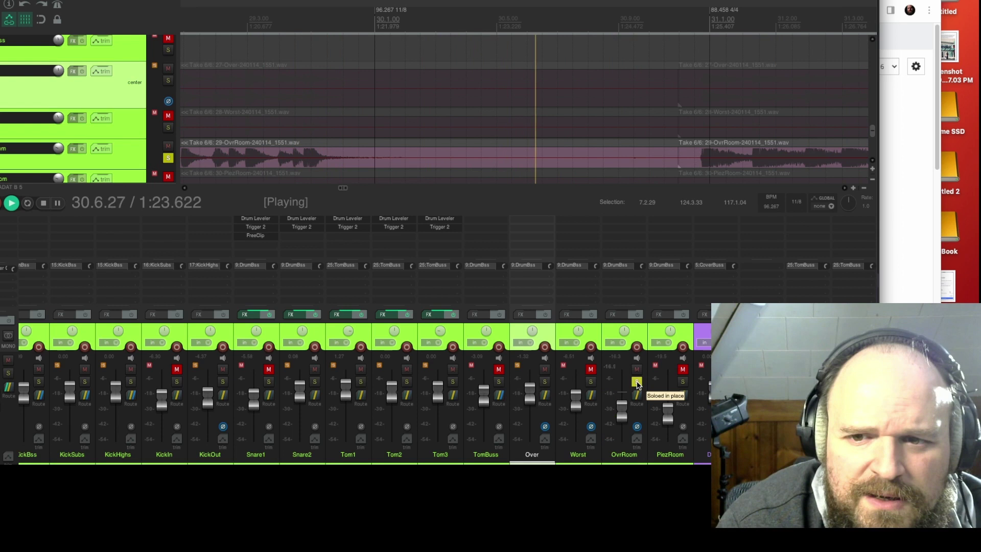
pyautogui.press('space')
pyautogui.click(636, 382)
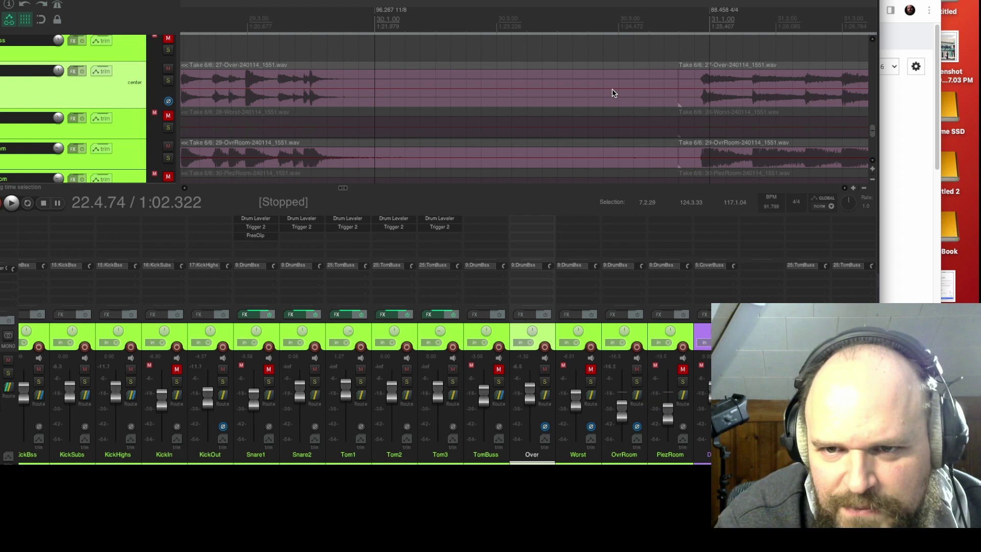
# Raise the OvrRoom channel's volume to about -10.7 dB while replaying from 22.4.74, clearing its clipped peak reading
pyautogui.scroll(-1, 613, 93)
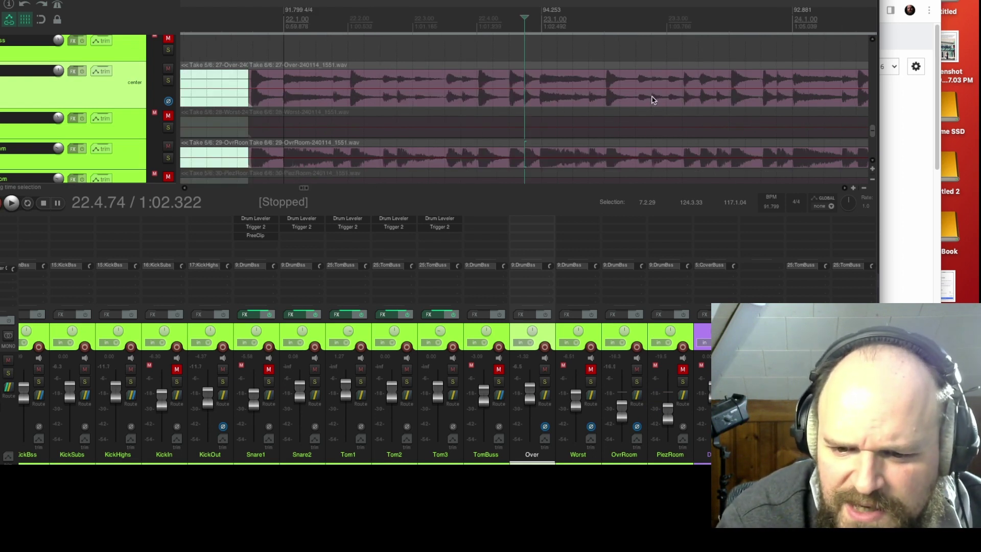
pyautogui.press('space')
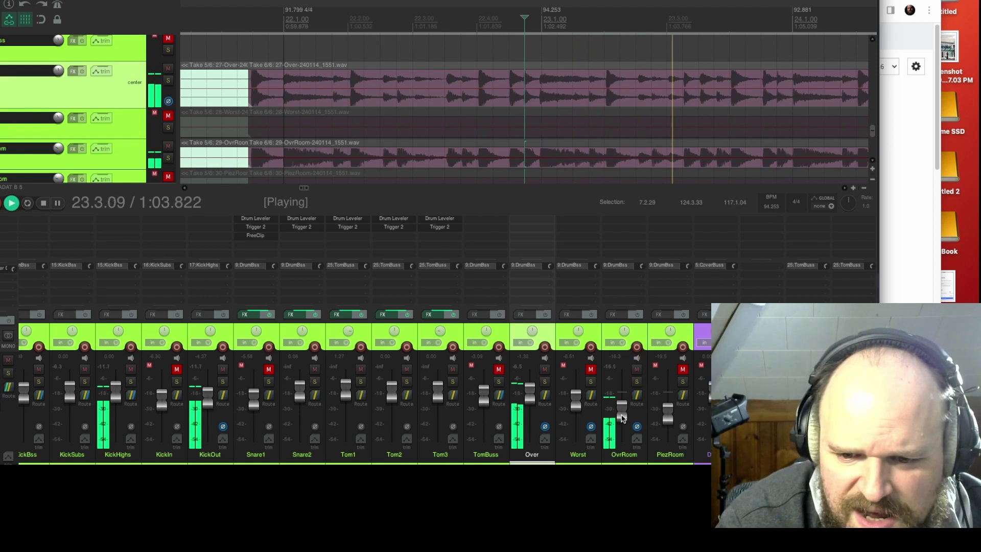
pyautogui.click(610, 367)
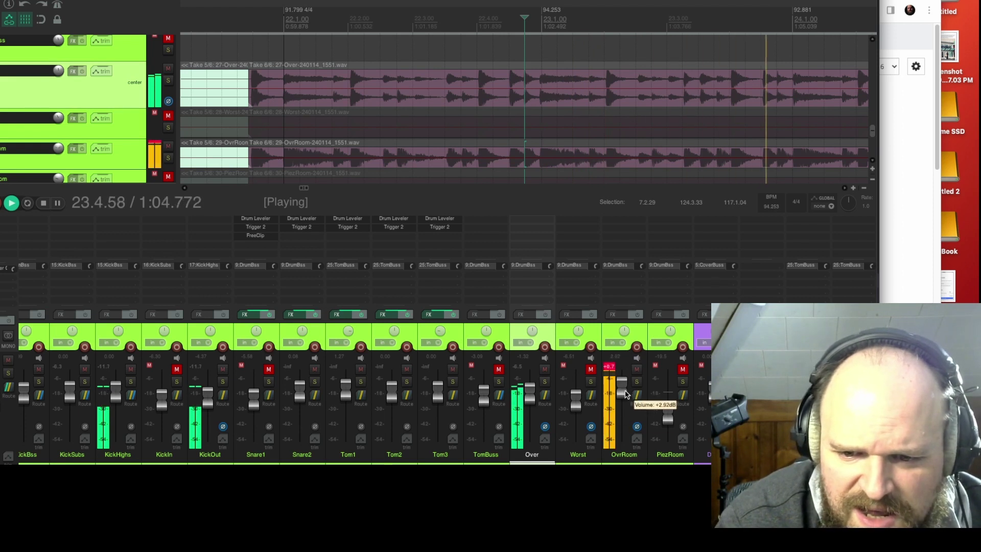
pyautogui.click(610, 368)
pyautogui.moveTo(620, 398); pyautogui.dragTo(623, 402)
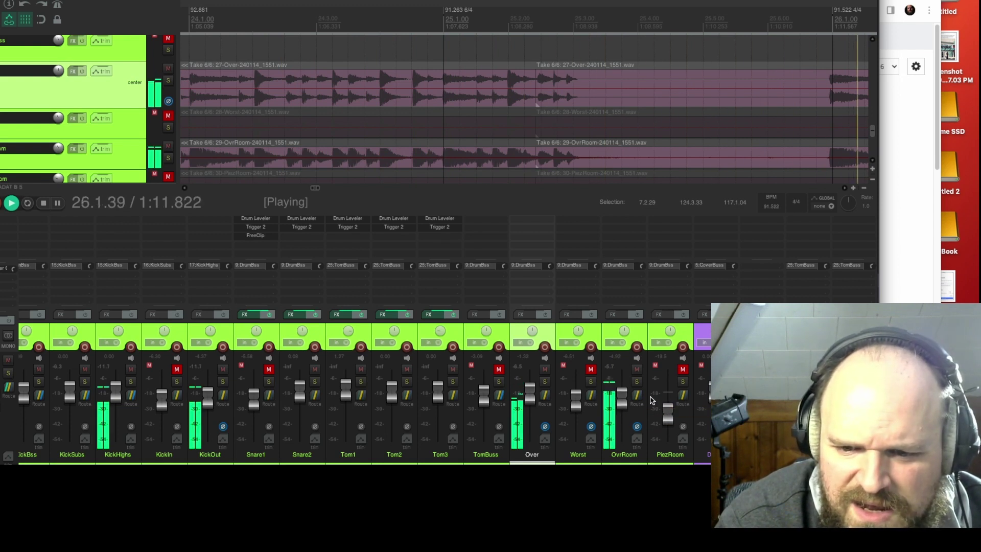
pyautogui.press('space')
pyautogui.moveTo(623, 401); pyautogui.dragTo(626, 406)
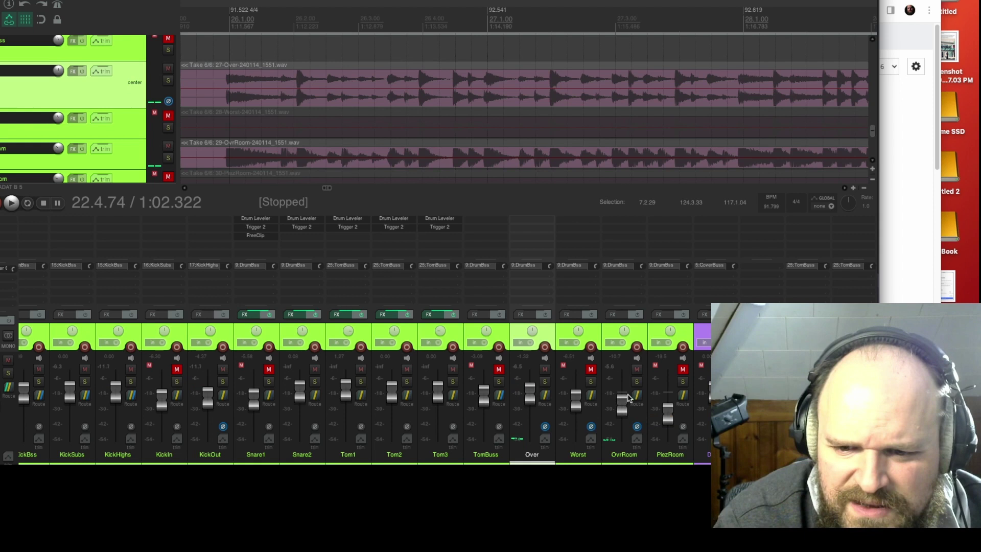
# Unmute and solo the PiezRoom channel, then raise its volume while auditioning it
pyautogui.click(682, 369)
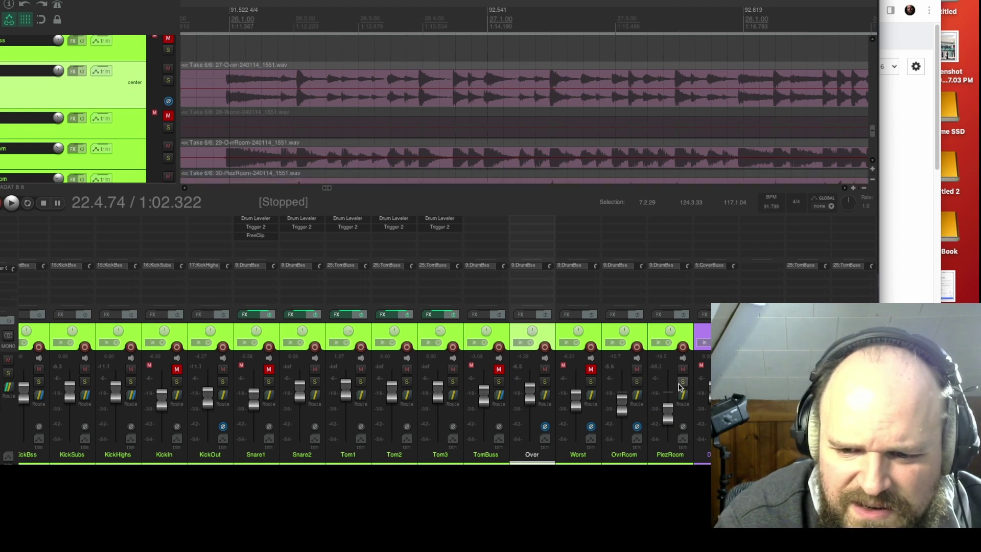
pyautogui.click(682, 382)
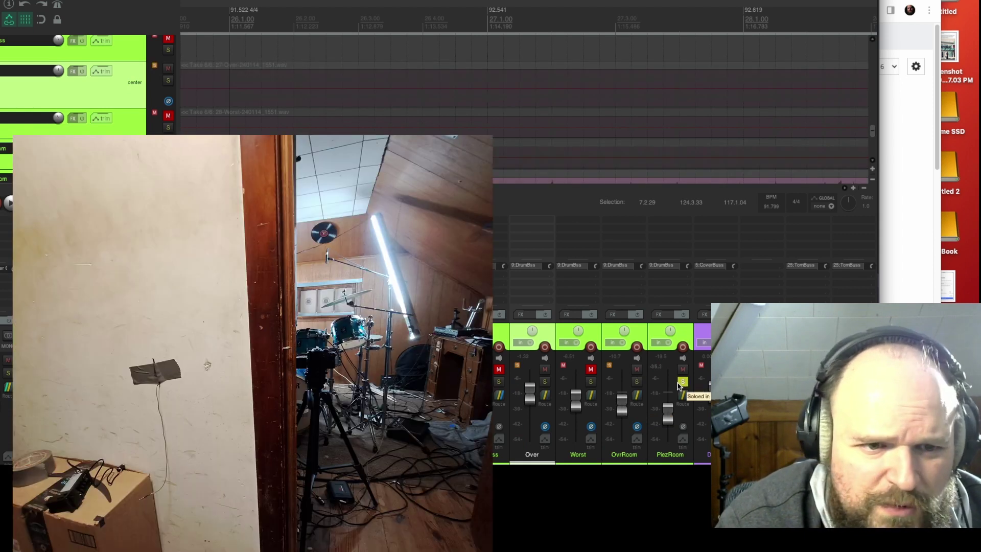
pyautogui.press('space')
pyautogui.moveTo(669, 413); pyautogui.dragTo(671, 393)
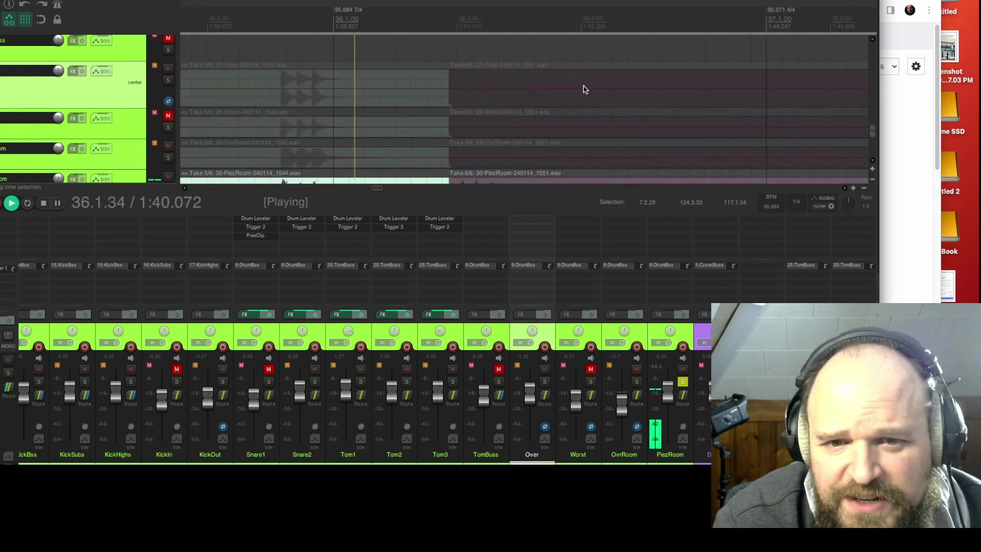
pyautogui.scroll(-2, 585, 89)
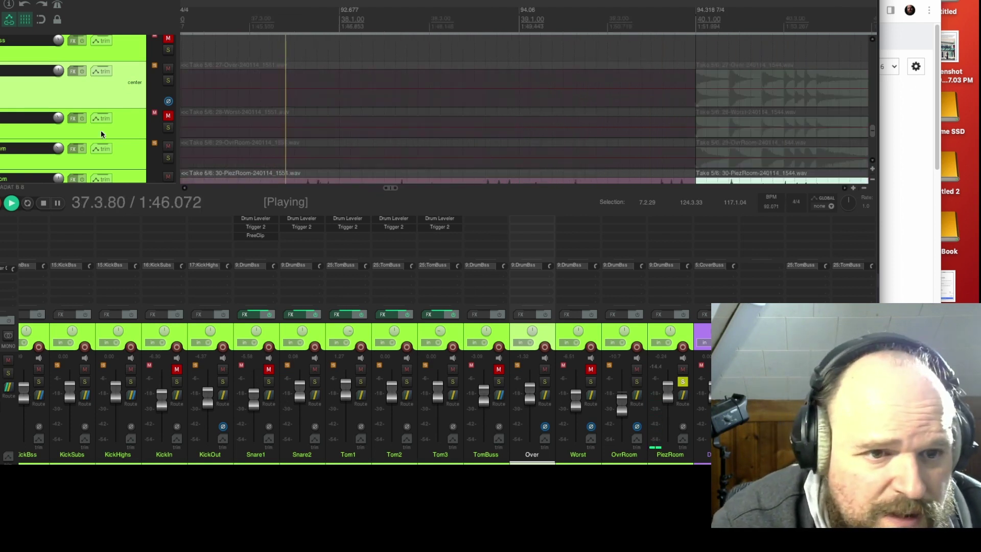
# Enlarge the PiezRoom track to show its take lanes while it plays soloed, and stop playback
pyautogui.scroll(-5, 103, 130)
pyautogui.scroll(2, 106, 129)
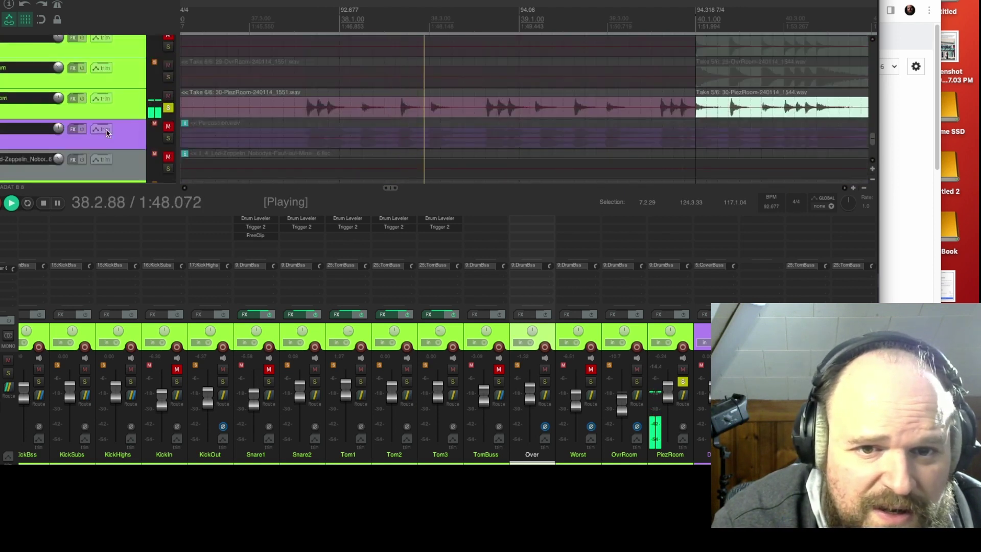
pyautogui.moveTo(138, 118); pyautogui.dragTo(145, 141)
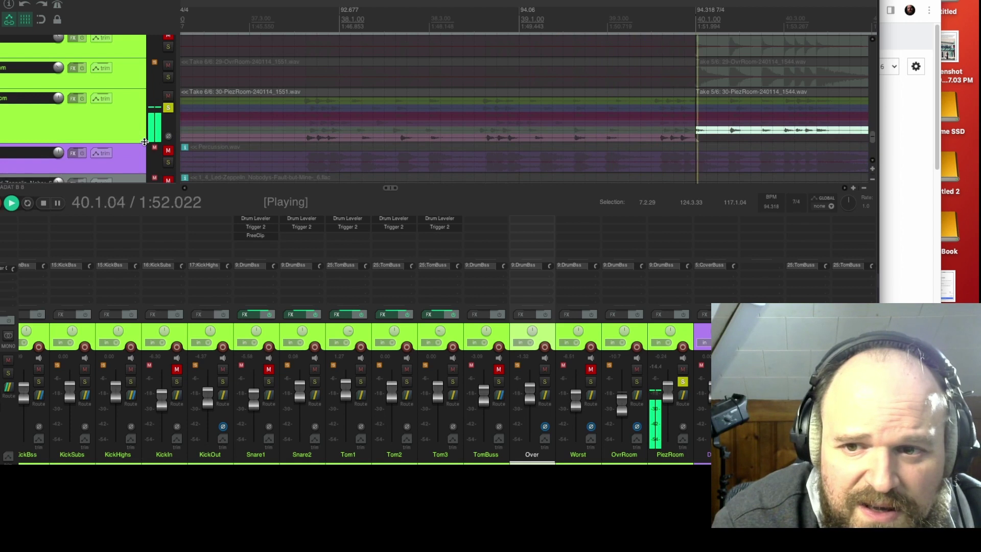
pyautogui.press('space')
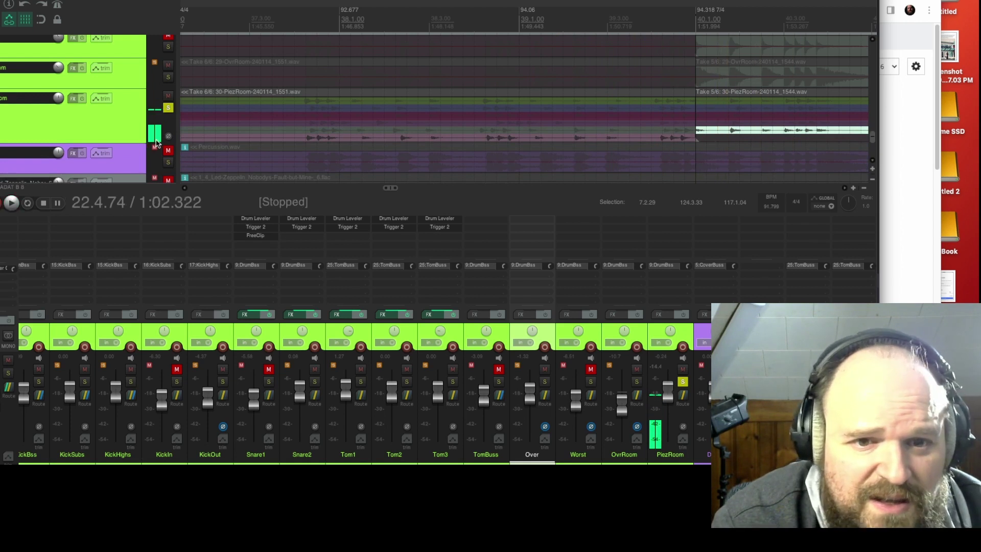
pyautogui.hscroll(-10, 601, 127)
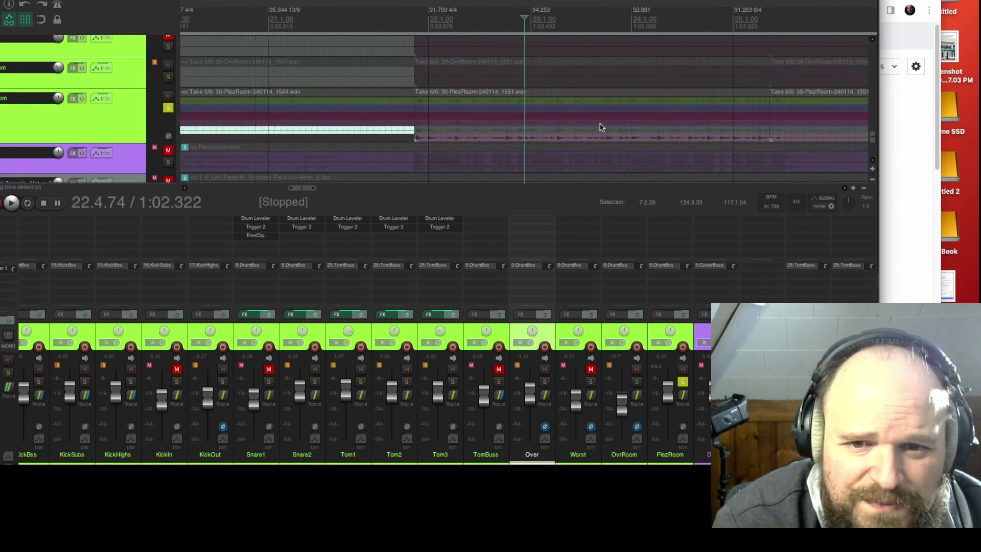
pyautogui.scroll(-3, 601, 128)
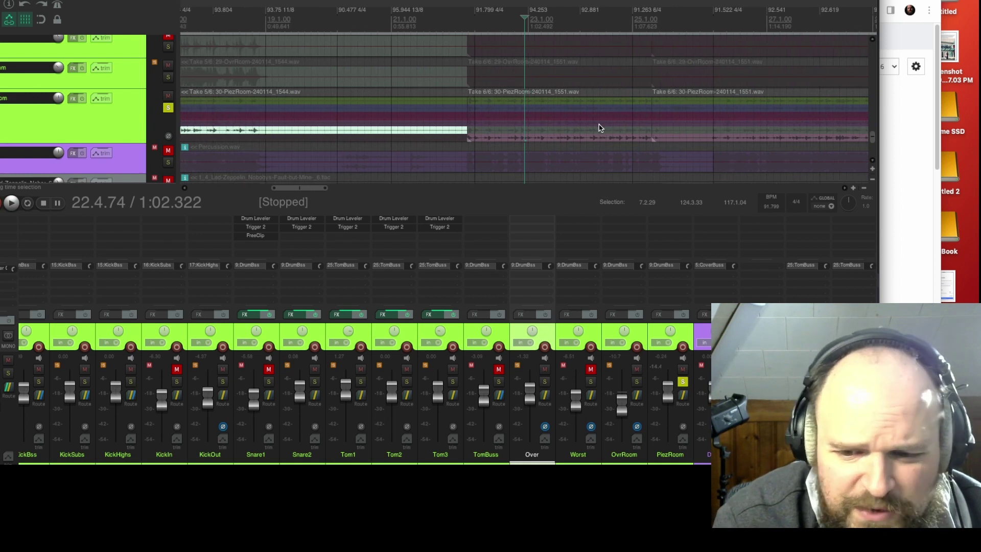
# Unsolo the PiezRoom channel and adjust its volume against the other drums while replaying from 22.4.74
pyautogui.click(682, 382)
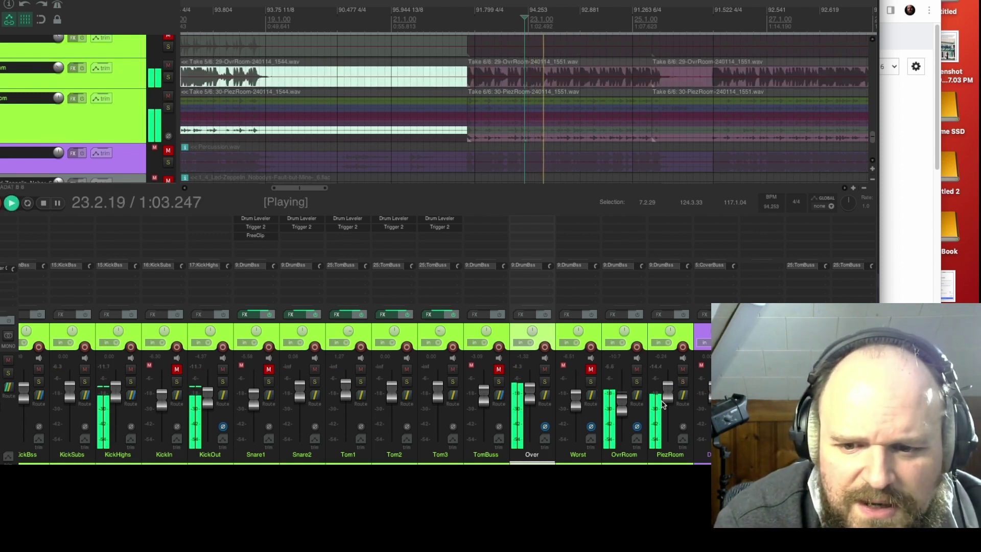
pyautogui.scroll(5, 669, 384)
pyautogui.moveTo(669, 384); pyautogui.dragTo(671, 400)
pyautogui.press('space')
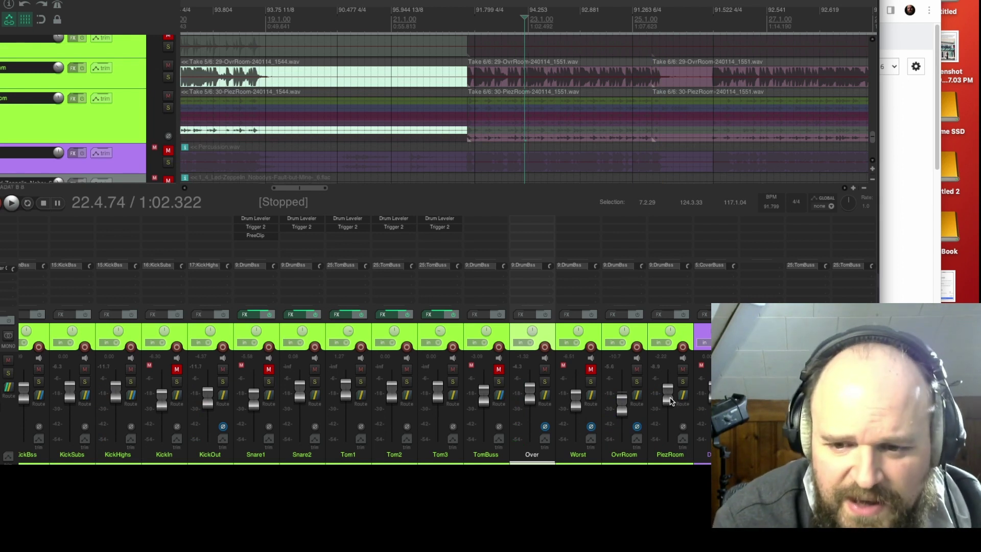
# Solo the PiezRoom channel and audition it on its own from 22.4.74
pyautogui.click(681, 383)
pyautogui.press('space')
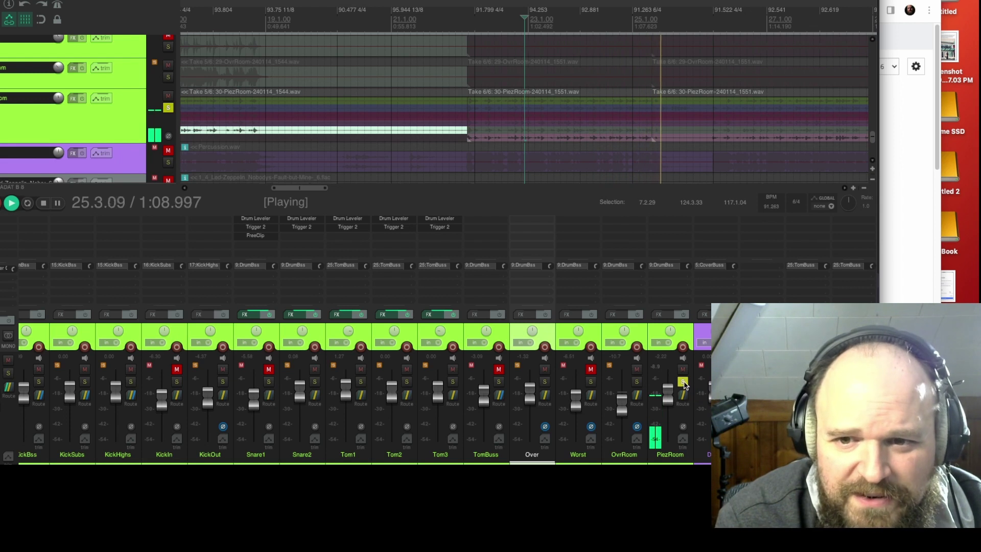
pyautogui.press('space')
pyautogui.press('space')
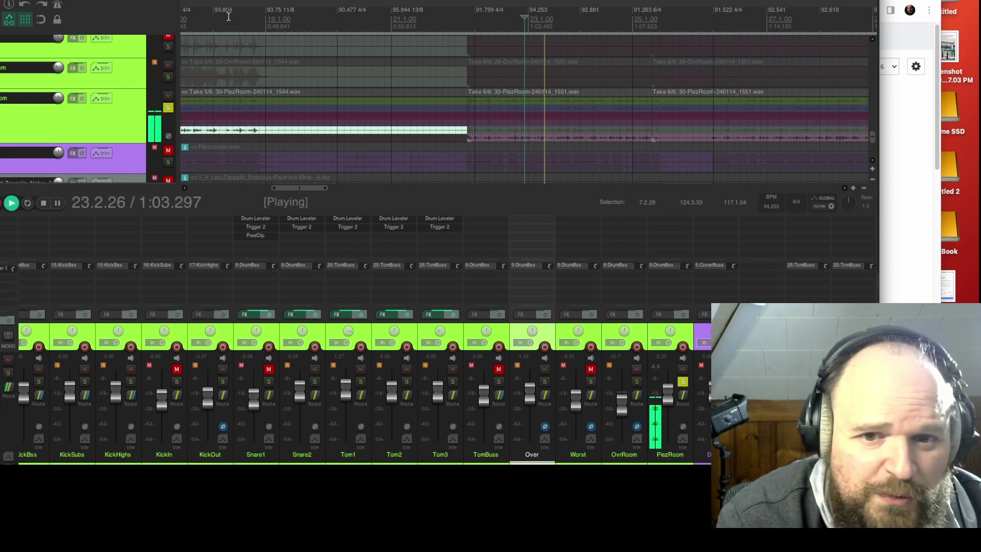
pyautogui.click(768, 23)
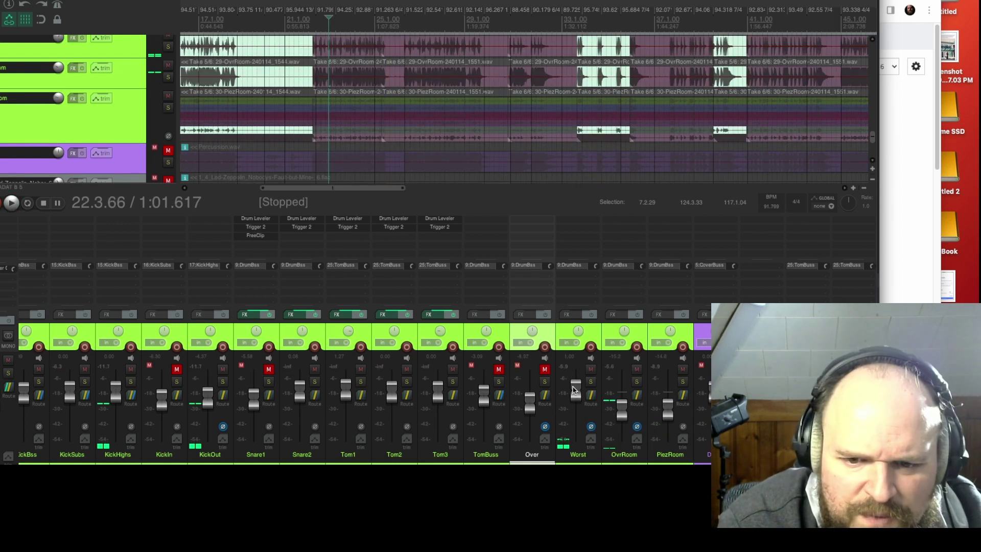
# Lower the Worst channel's volume slightly
pyautogui.moveTo(573, 391); pyautogui.dragTo(573, 391)
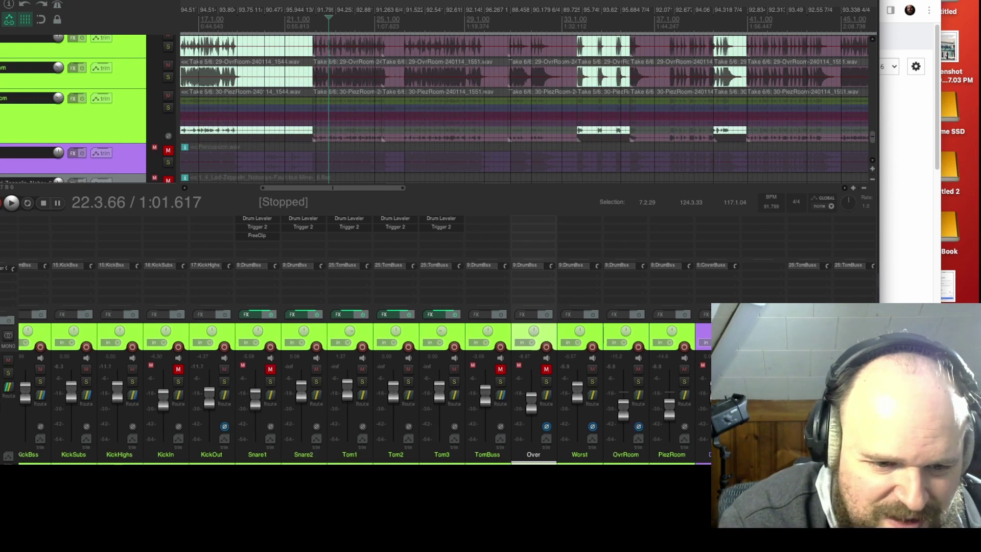
# Mute the Snare1 and Snare2 channels and select the Snare1 channel to bring its track into view
pyautogui.hscroll(-3, 374, 383)
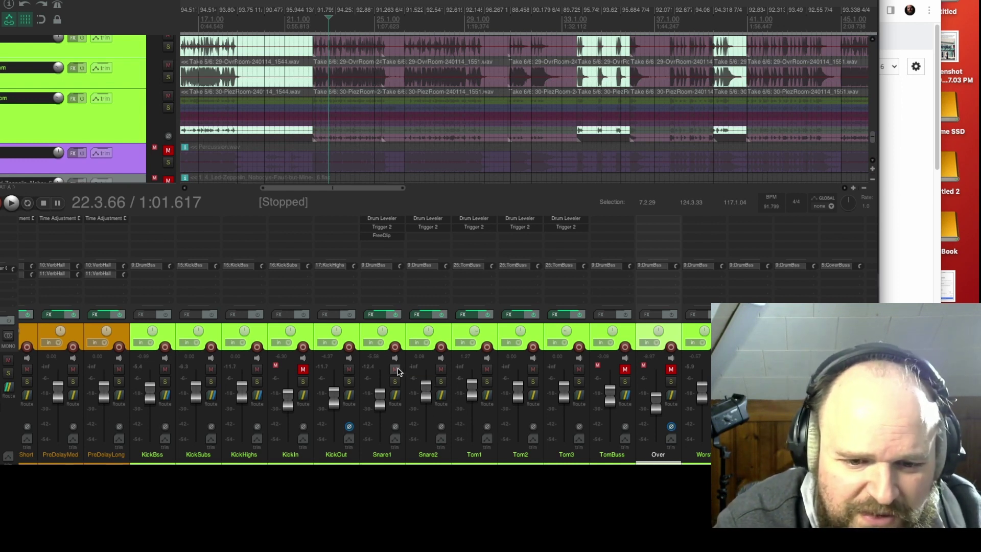
pyautogui.click(441, 369)
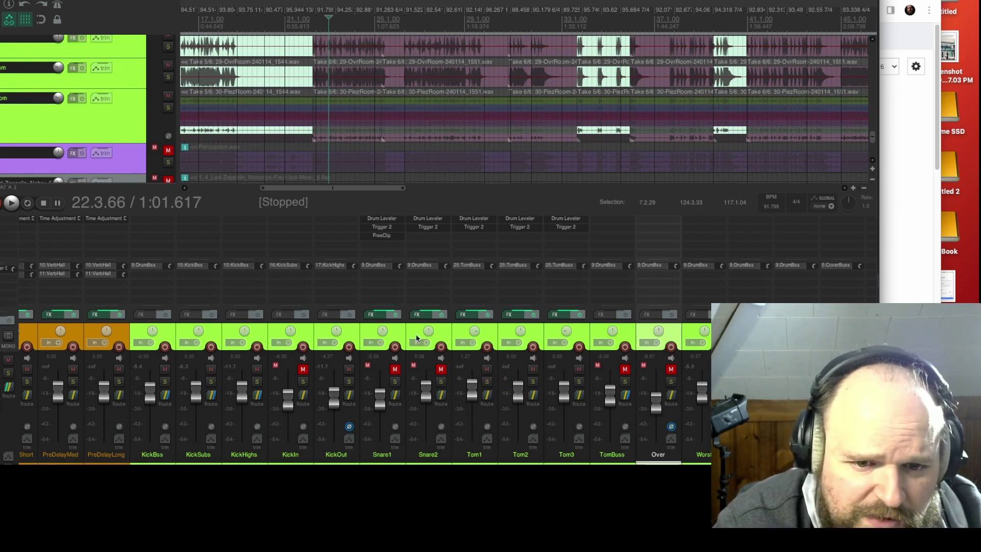
pyautogui.click(397, 461)
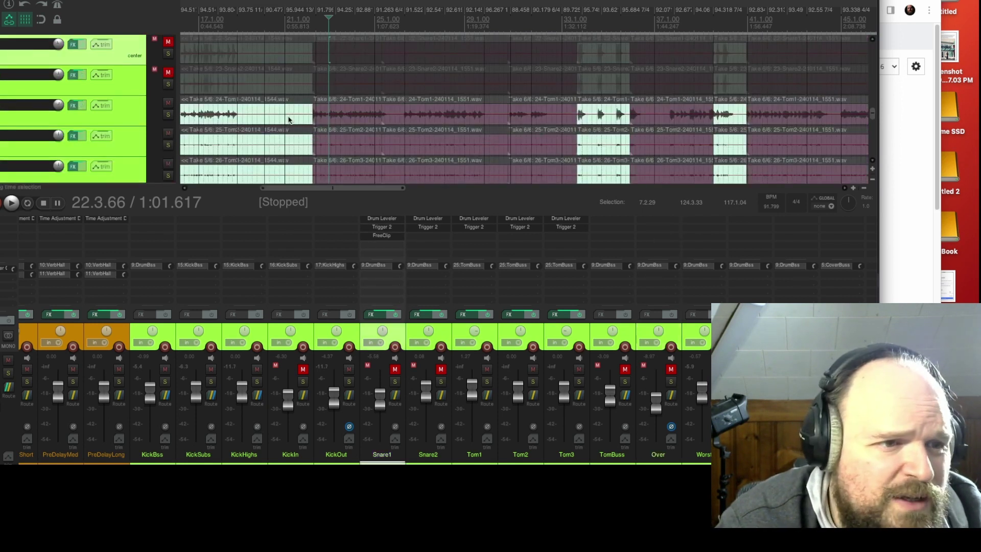
# Unmute the Snare1 and Snare2 tracks
pyautogui.scroll(3, 372, 83)
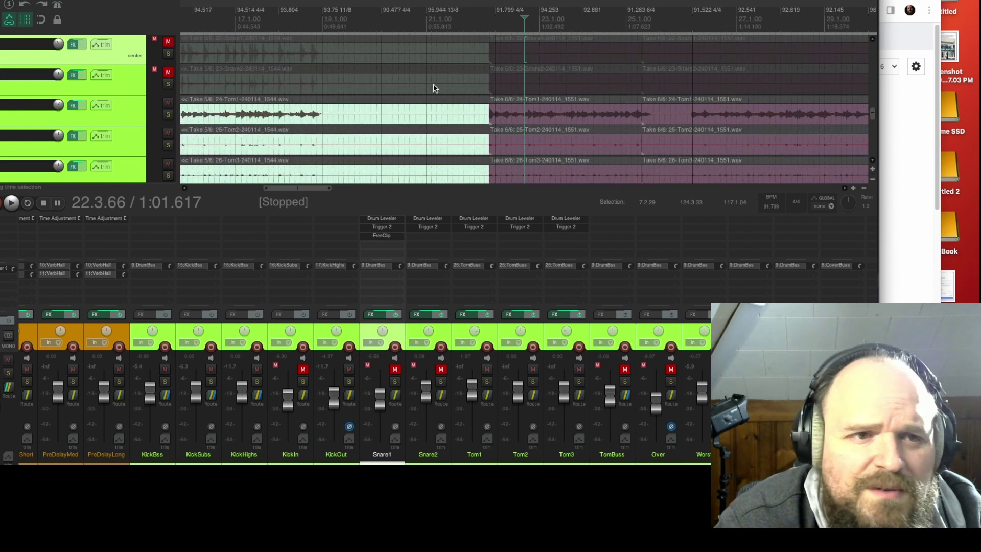
pyautogui.scroll(-5, 433, 87)
pyautogui.click(167, 42)
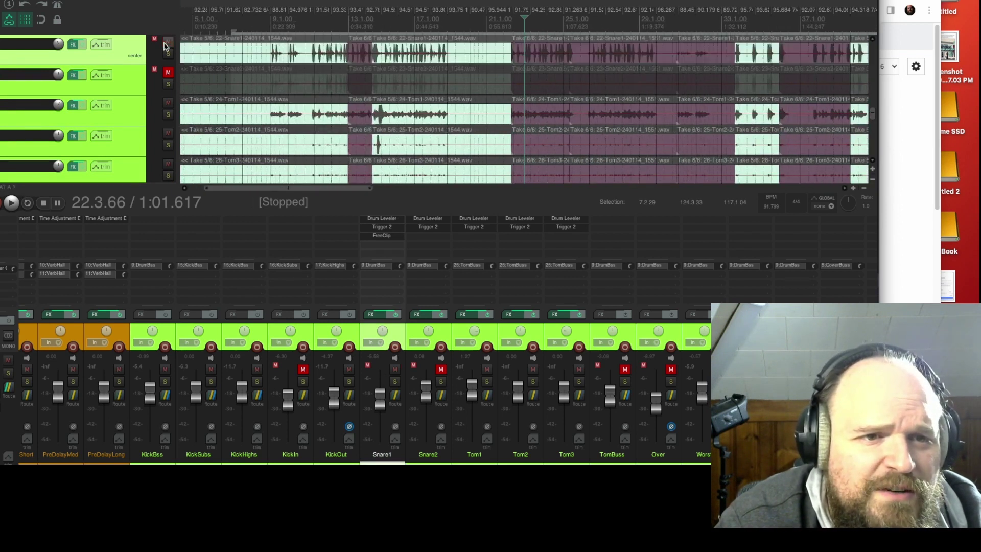
pyautogui.click(168, 72)
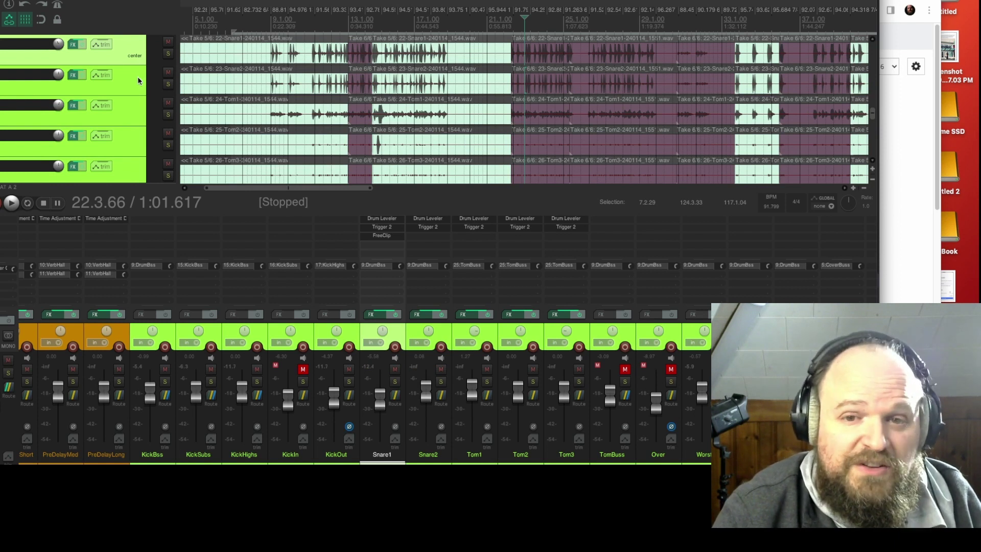
# Replay the drums with both snare tracks from 22.3.66 and stop playback
pyautogui.scroll(8, 581, 60)
pyautogui.scroll(-4, 581, 61)
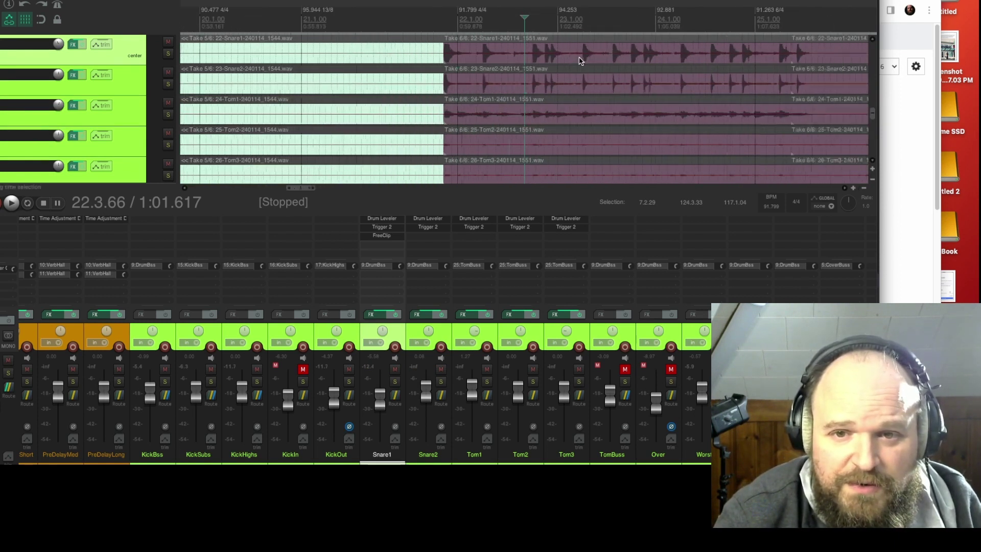
pyautogui.press('space')
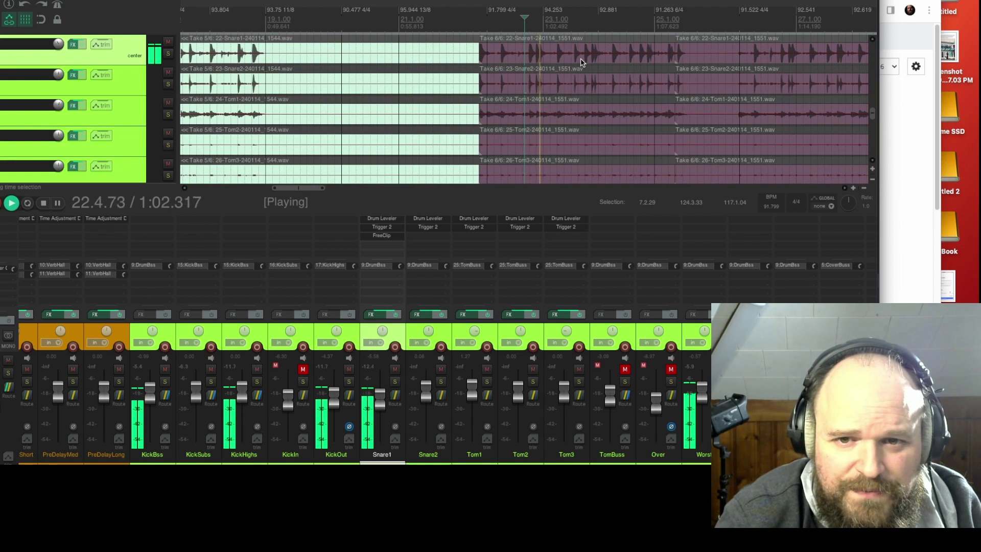
pyautogui.scroll(5, 581, 61)
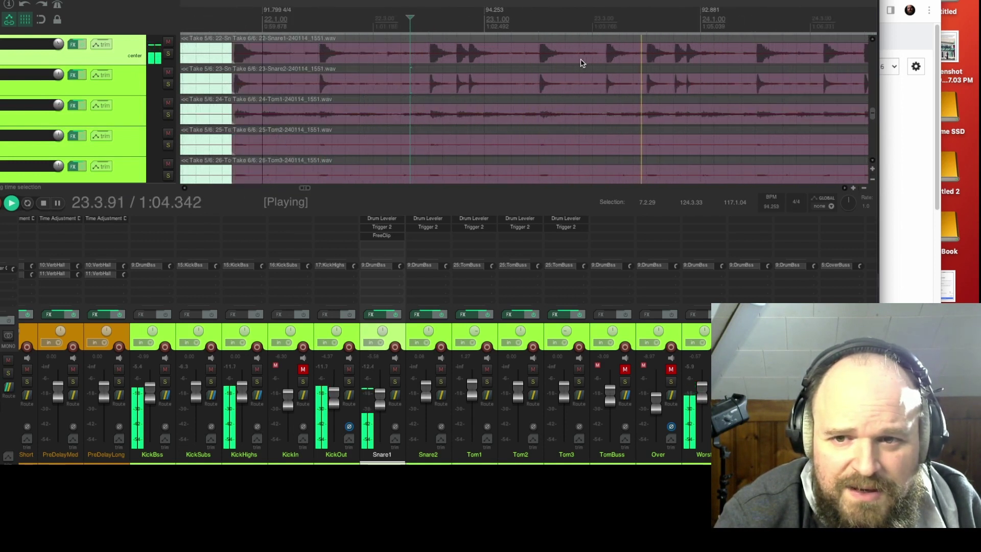
pyautogui.scroll(-4, 582, 62)
pyautogui.press('space')
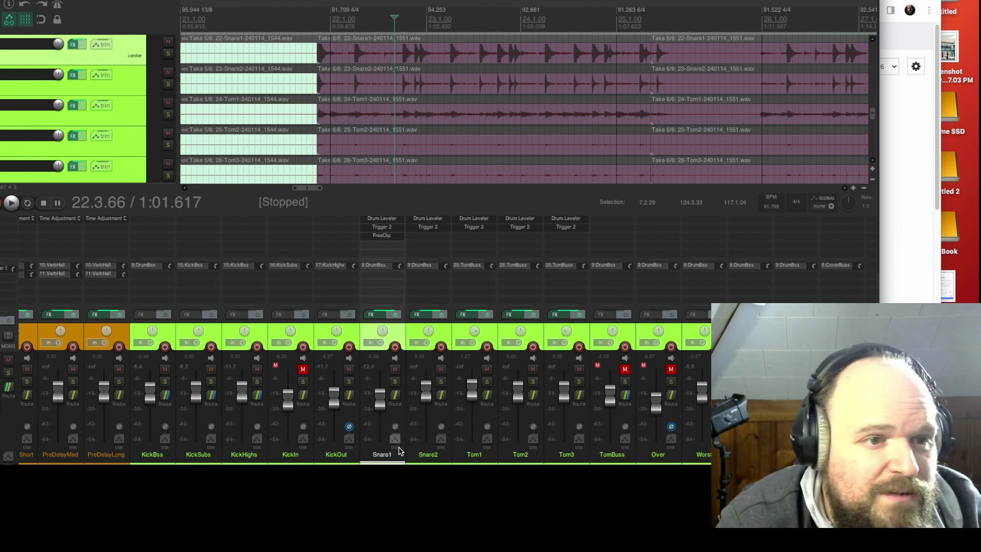
# Start playback from 22.3.66, audition the Snare1 channel soloed, and unsolo it
pyautogui.press('space')
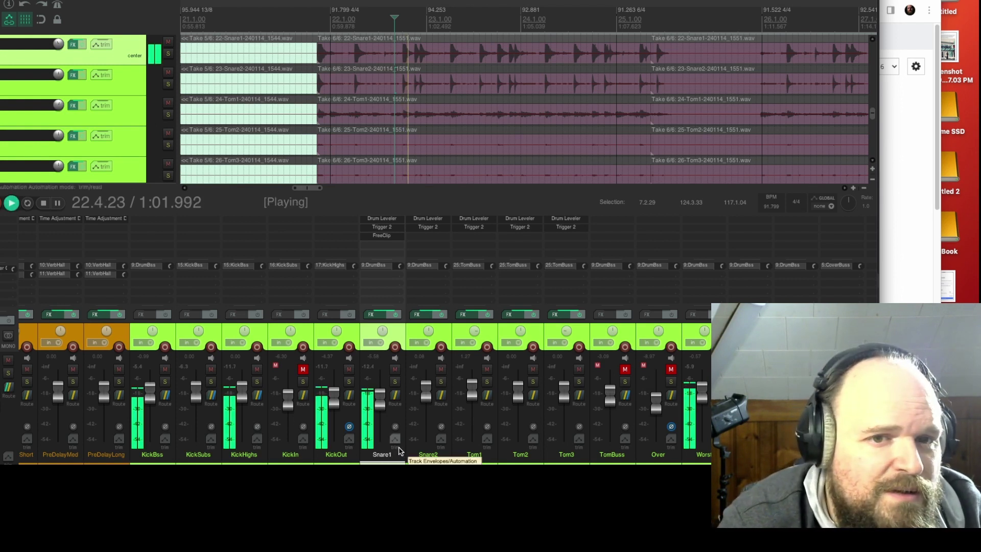
pyautogui.click(395, 382)
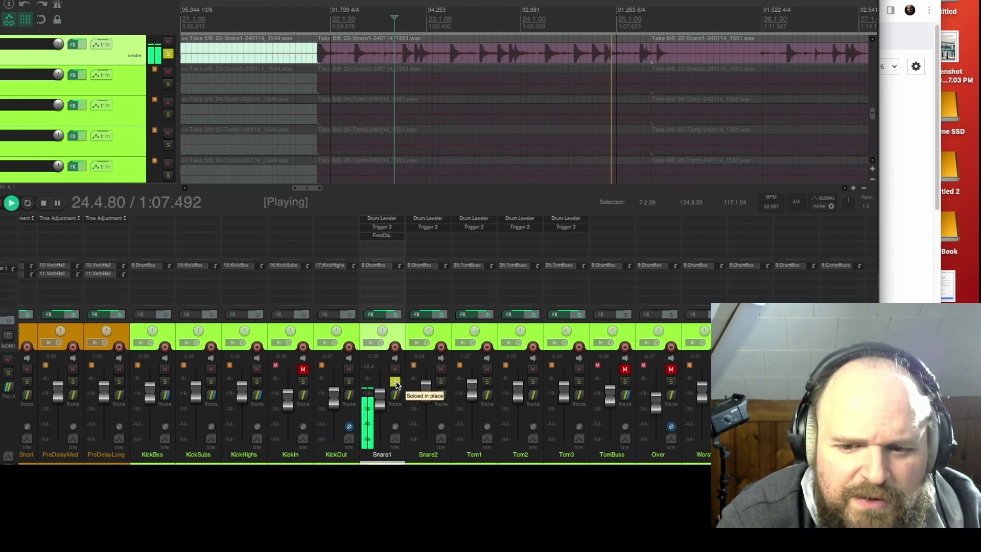
pyautogui.click(396, 381)
# Mute the Snare1 channel and replay the drums without it from 22.3.66
pyautogui.click(396, 369)
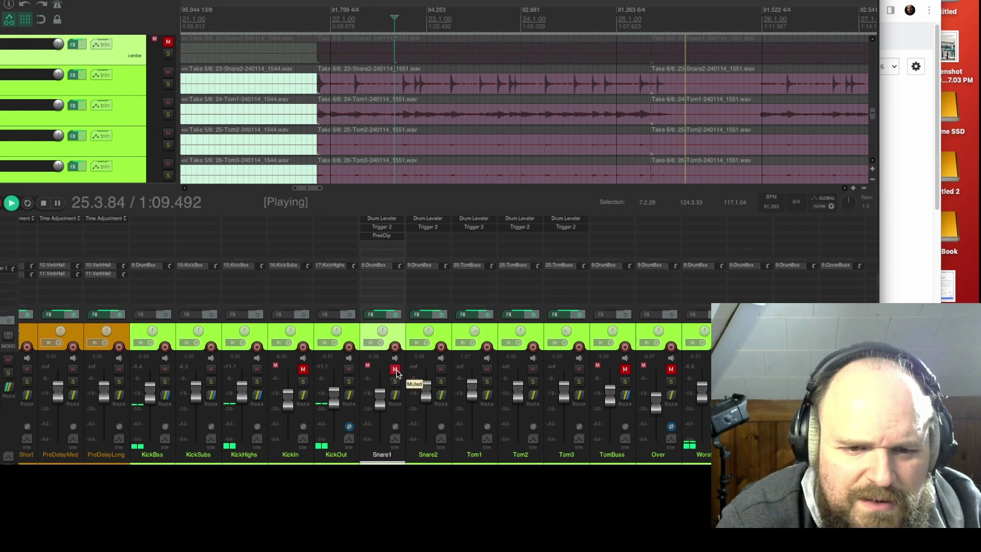
pyautogui.press('space')
pyautogui.press('space')
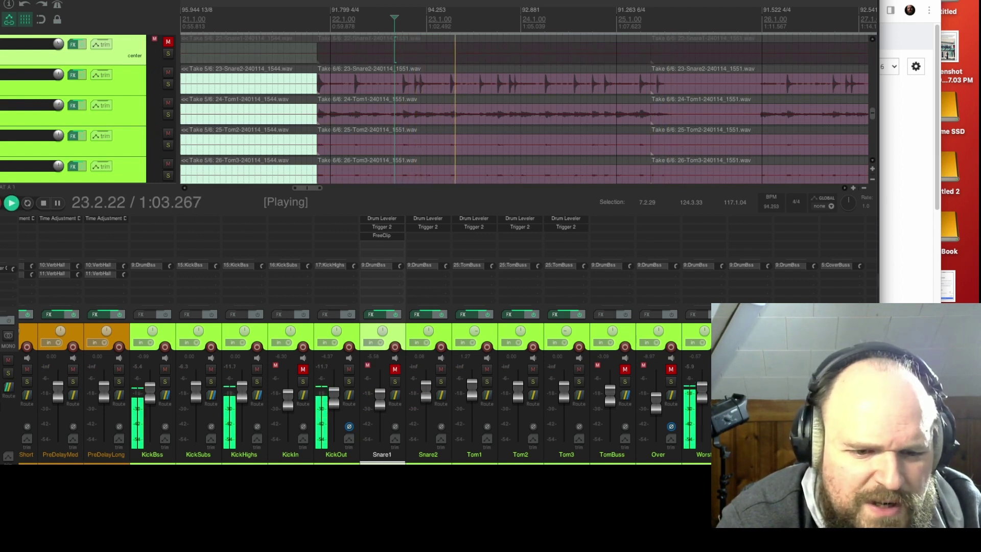
pyautogui.press('space')
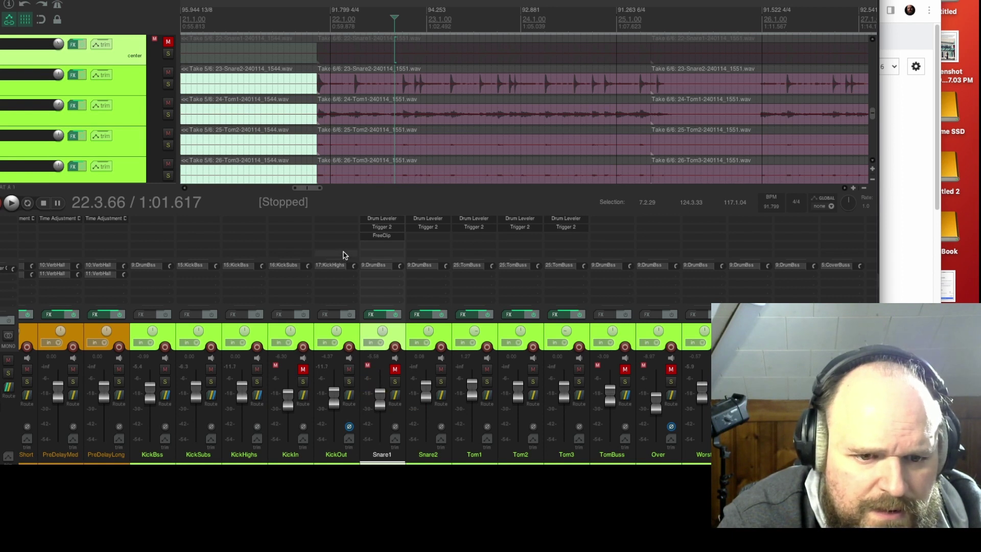
# Add the ReaComp (Cockos) compressor to the KickOut track and move its window clear of the plugin slots
pyautogui.click(327, 316)
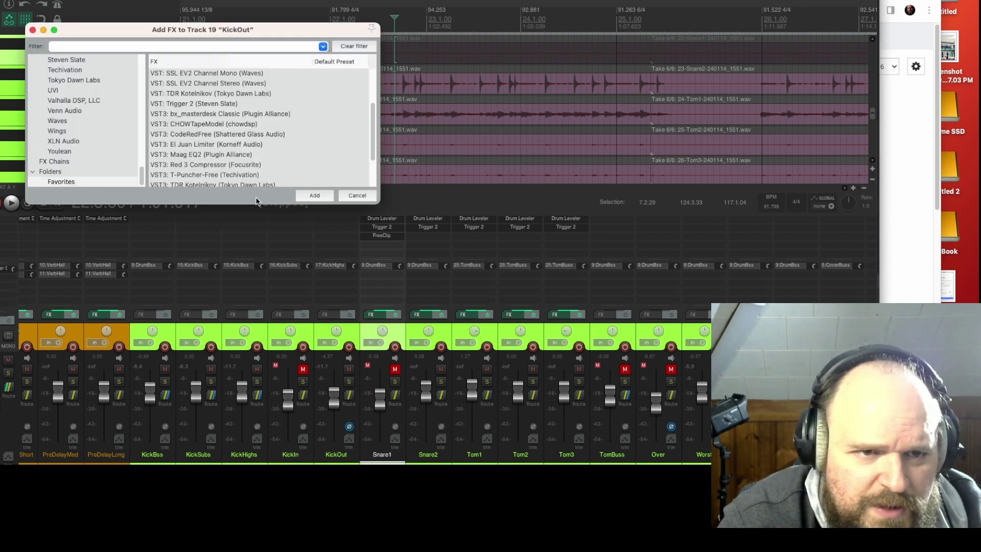
pyautogui.scroll(3, 249, 122)
pyautogui.scroll(2, 249, 122)
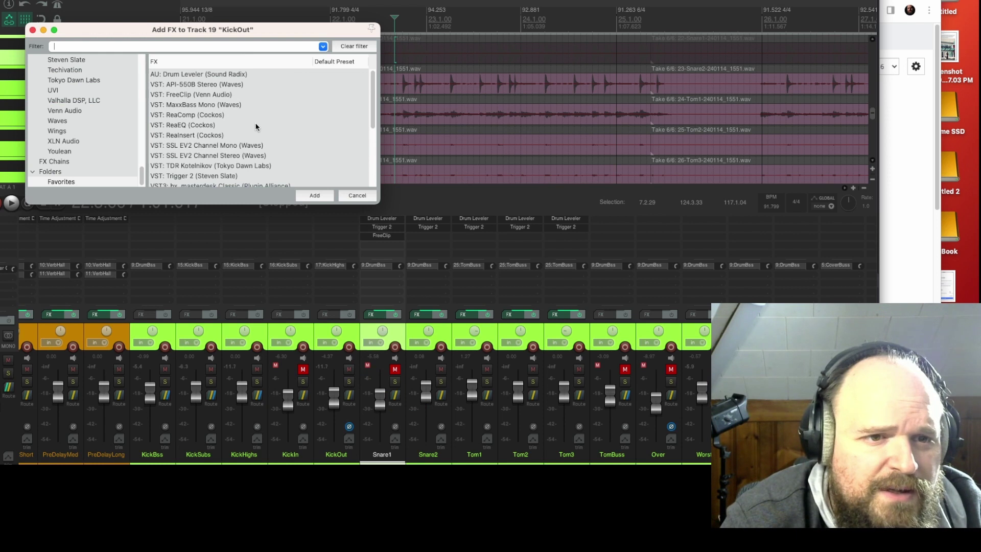
pyautogui.doubleClick(206, 113)
pyautogui.moveTo(475, 1); pyautogui.dragTo(552, 2)
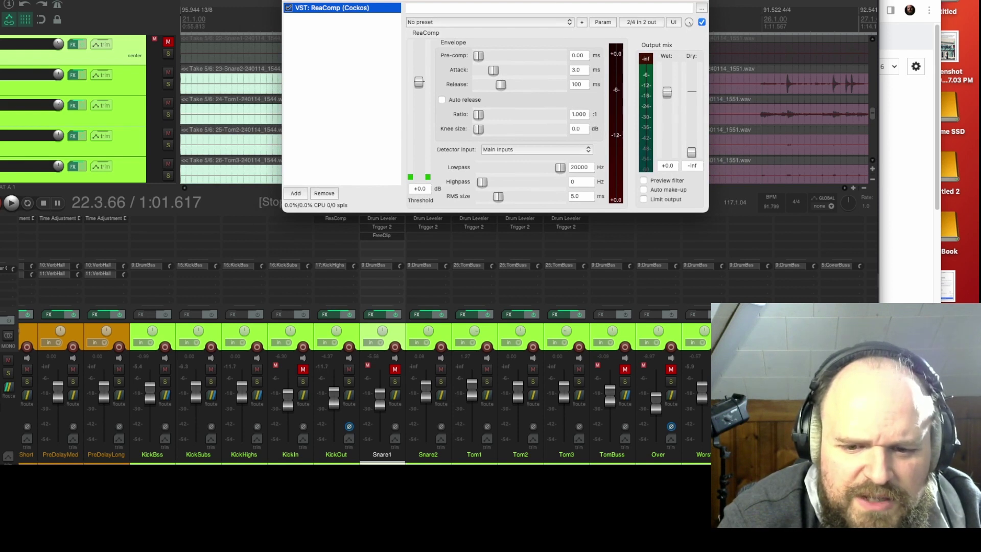
# Set the detector input of KickOut's ReaComp to Auxiliary Inputs
pyautogui.hscroll(-2, 358, 389)
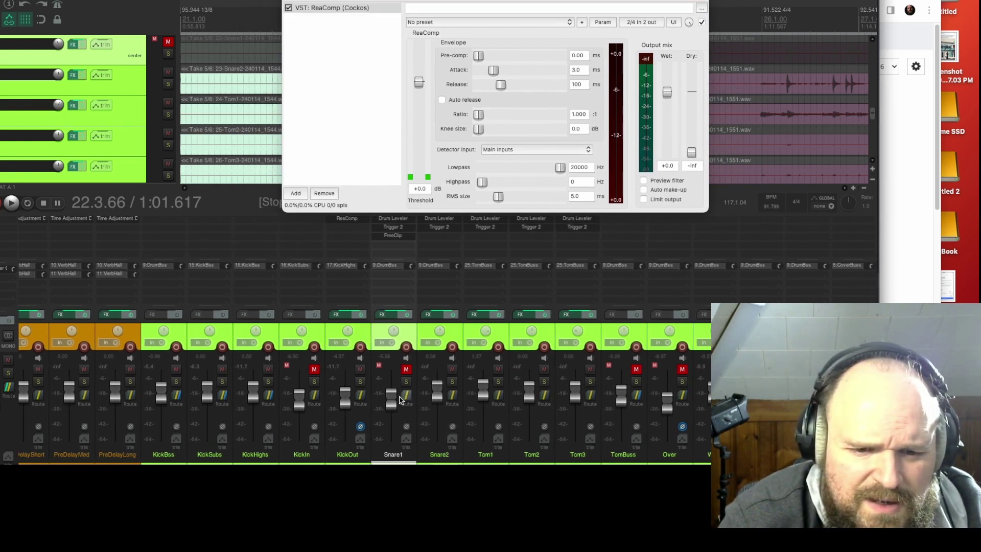
pyautogui.click(517, 149)
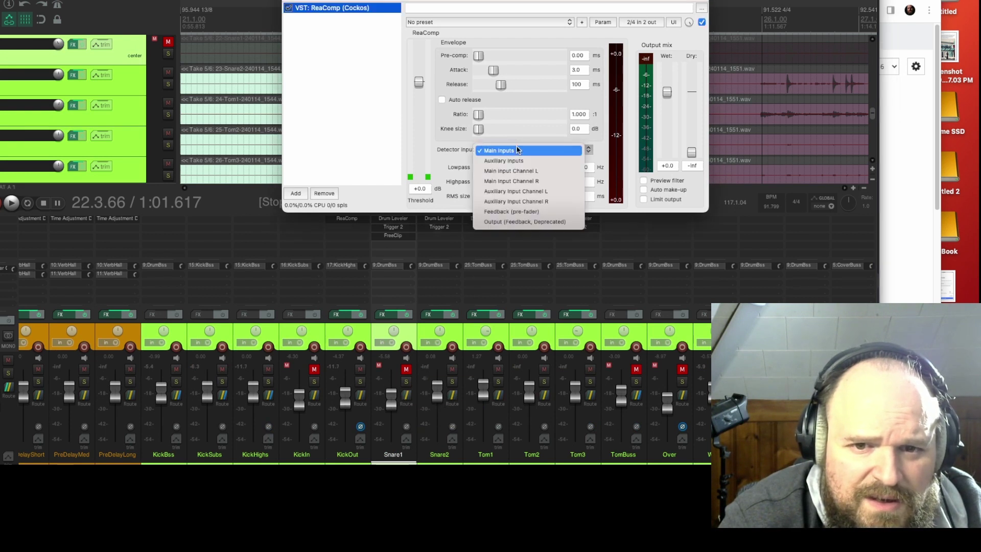
pyautogui.click(522, 159)
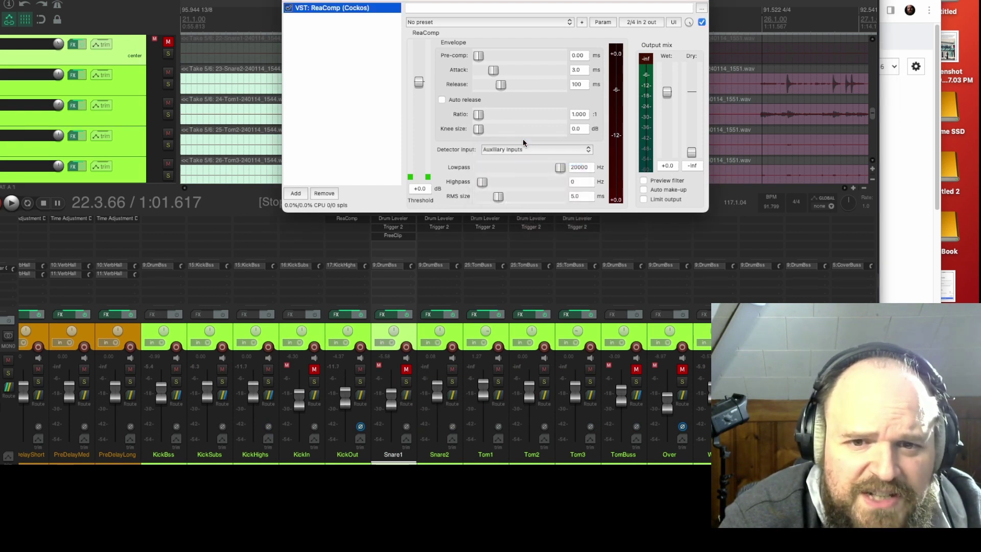
# Open the routing of the Snare1 track and add a send to track 19, KickOut
pyautogui.click(409, 396)
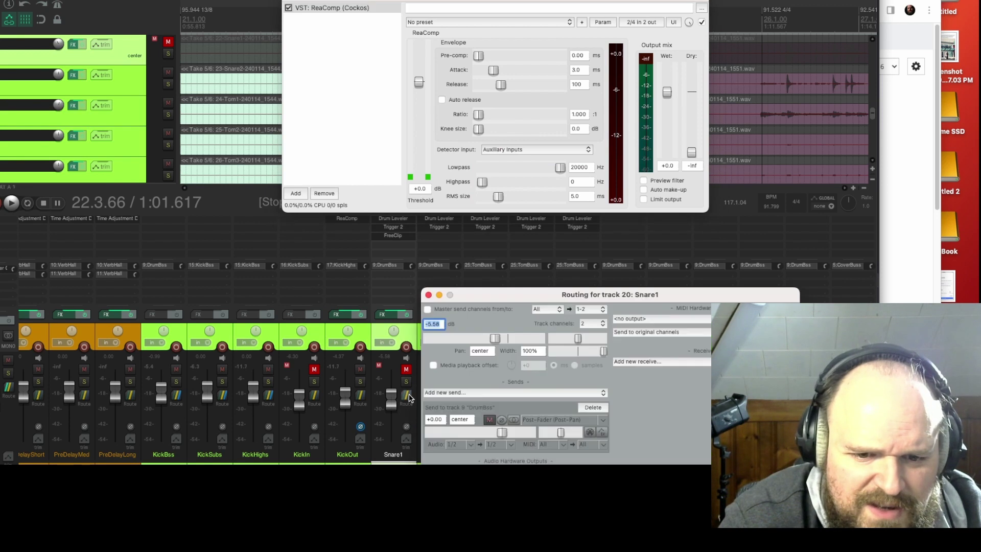
pyautogui.click(531, 392)
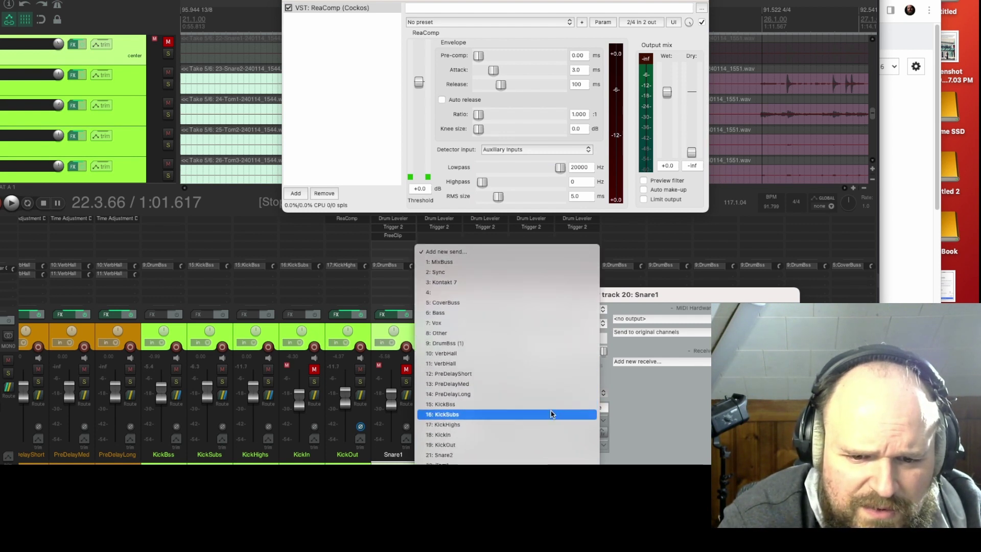
pyautogui.click(549, 444)
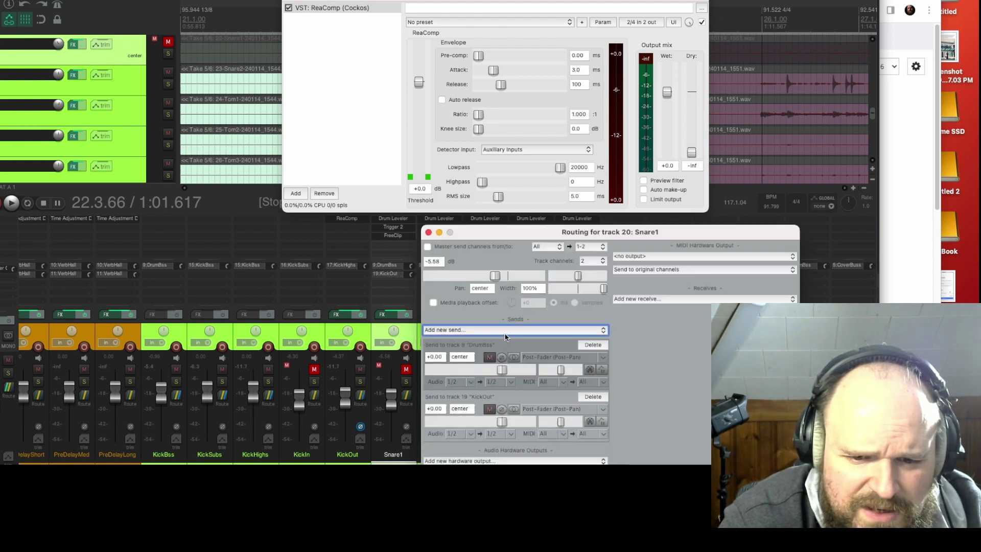
# Add another send from Snare1 to track 18, KickIn, and check the destination channel choices of the KickOut send
pyautogui.click(509, 331)
pyautogui.moveTo(511, 462)
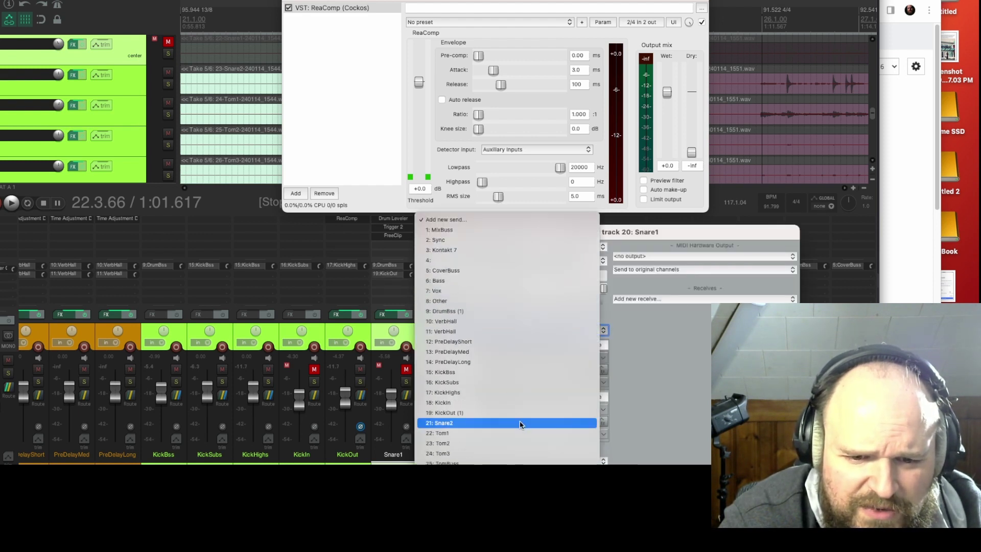
pyautogui.click(556, 403)
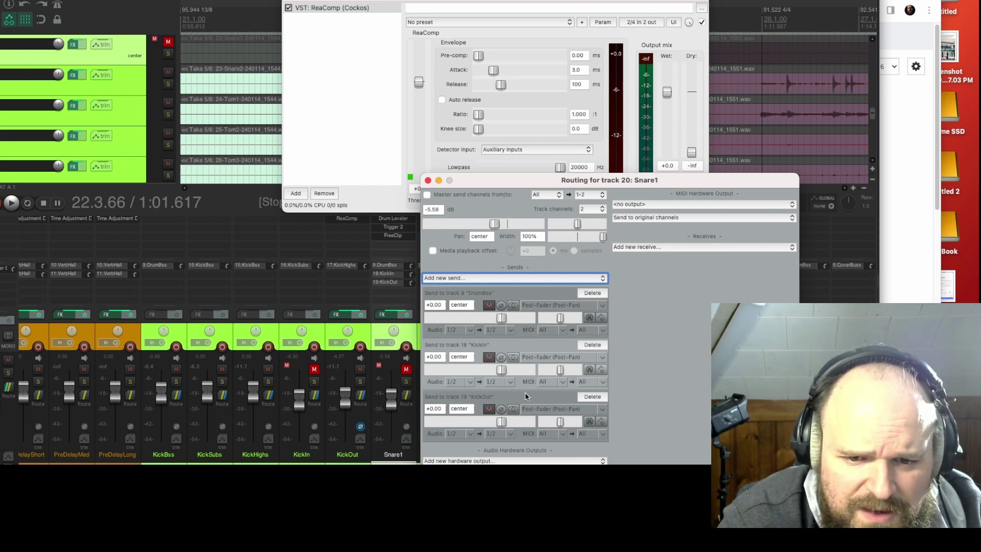
pyautogui.click(509, 436)
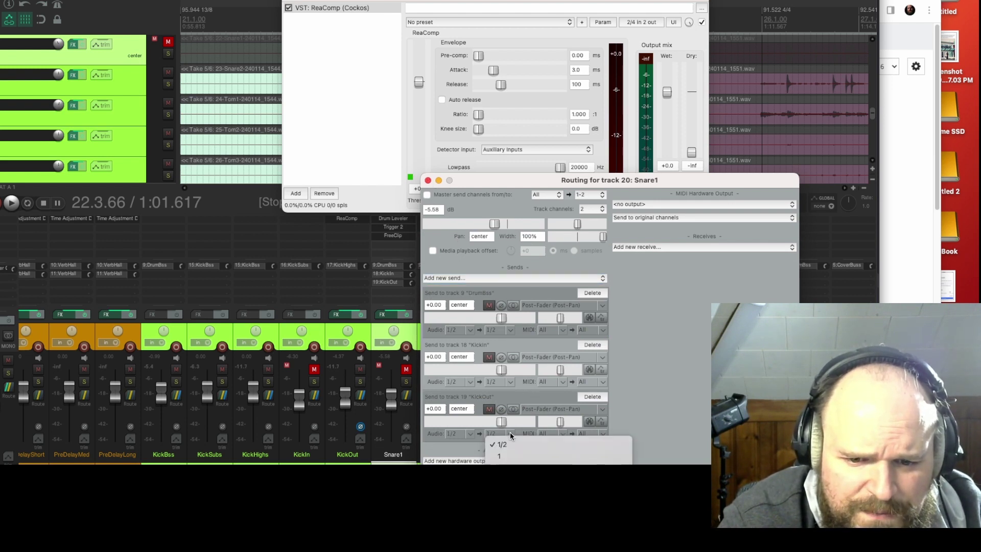
pyautogui.click(498, 444)
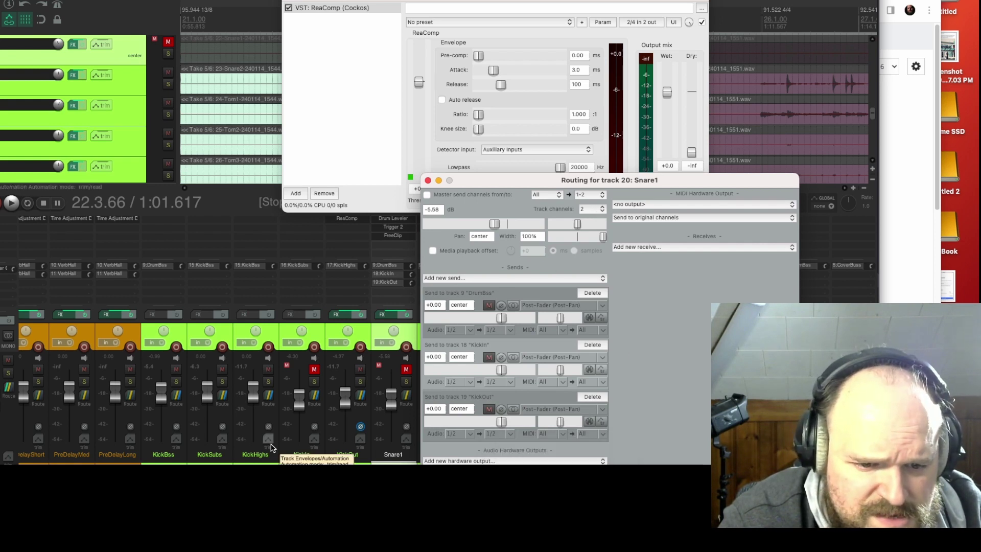
# Give the KickOut track 4 channels and route its receive from Snare1 to channels 3/4
pyautogui.click(361, 404)
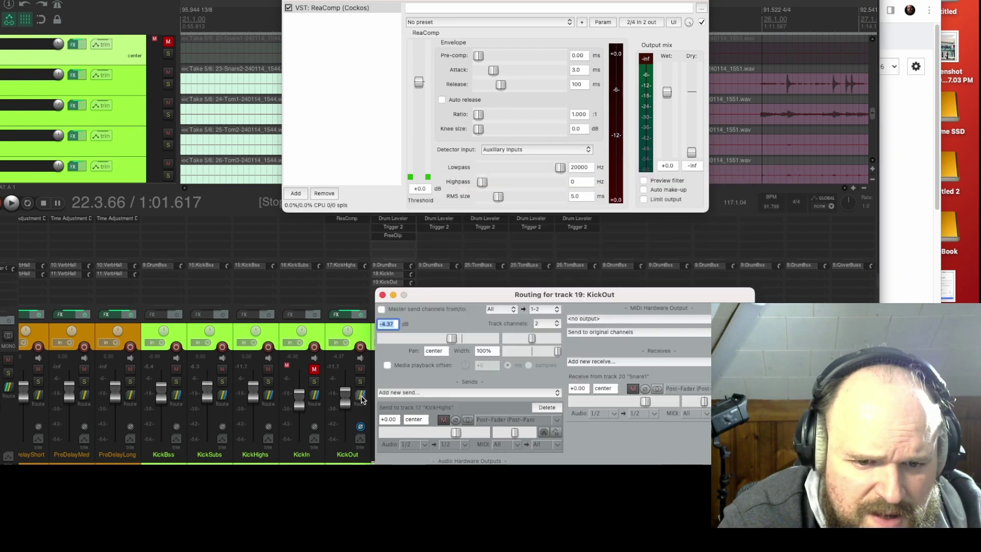
pyautogui.click(553, 323)
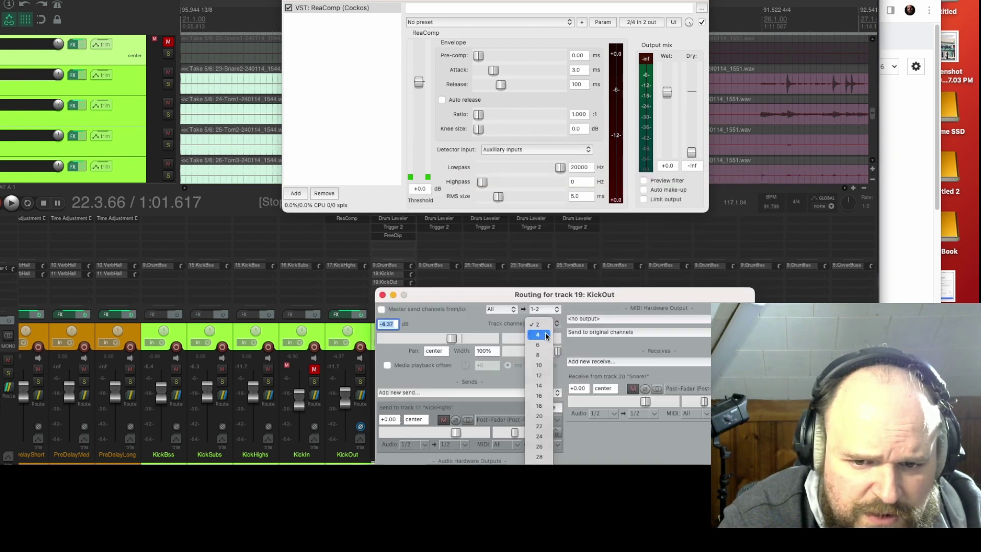
pyautogui.click(545, 332)
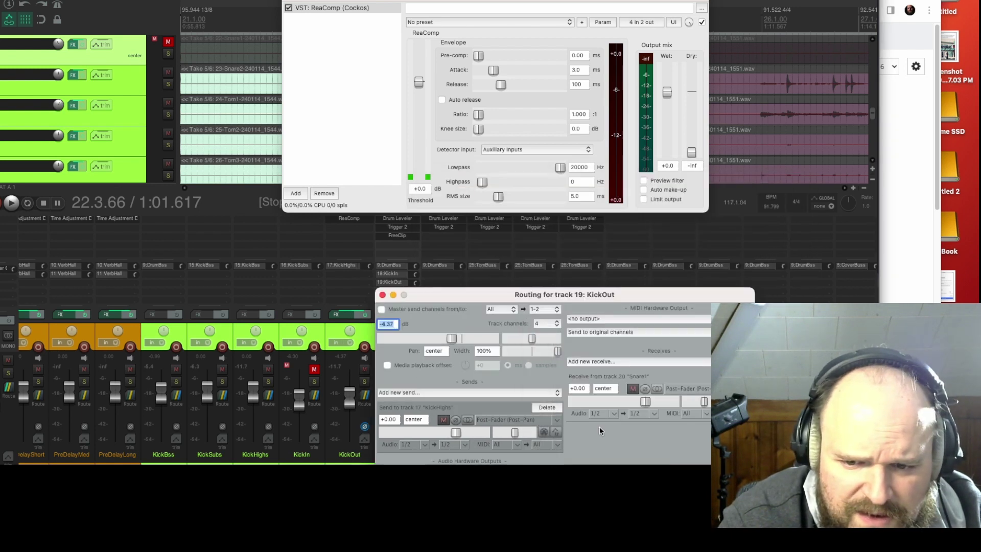
pyautogui.click(654, 413)
pyautogui.click(654, 418)
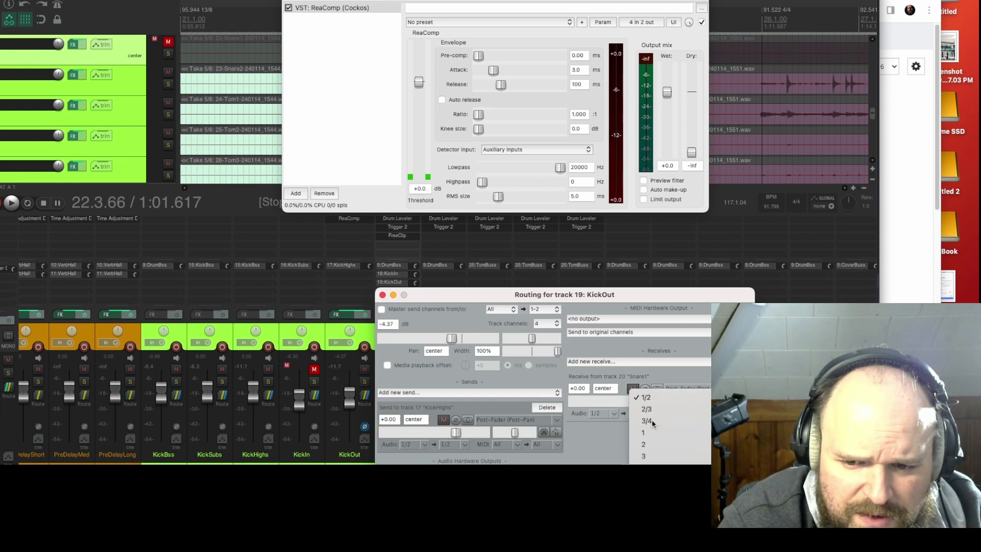
pyautogui.click(382, 296)
# Play the drums, solo KickOut and unmute Snare1 so it feeds the compressor's sidechain
pyautogui.press('space')
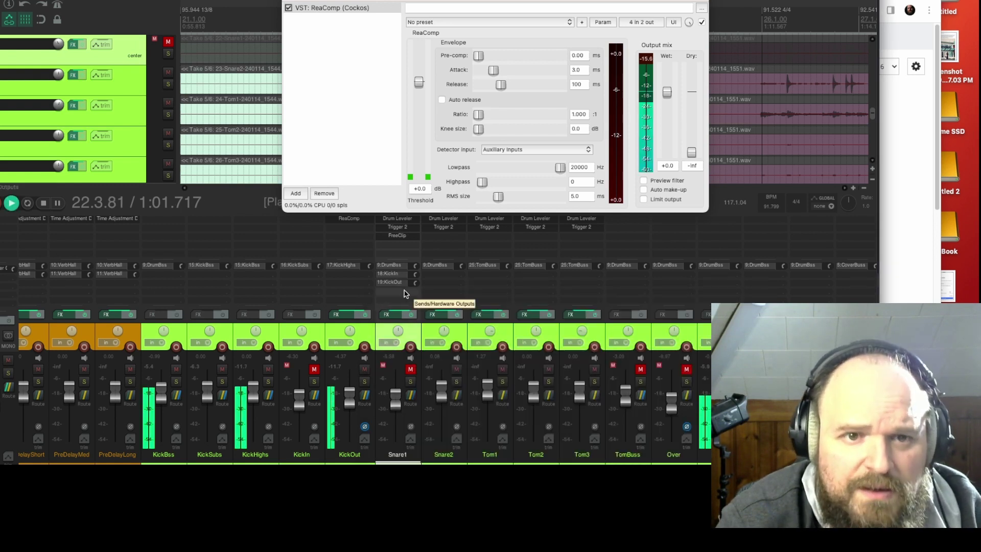
pyautogui.click(364, 382)
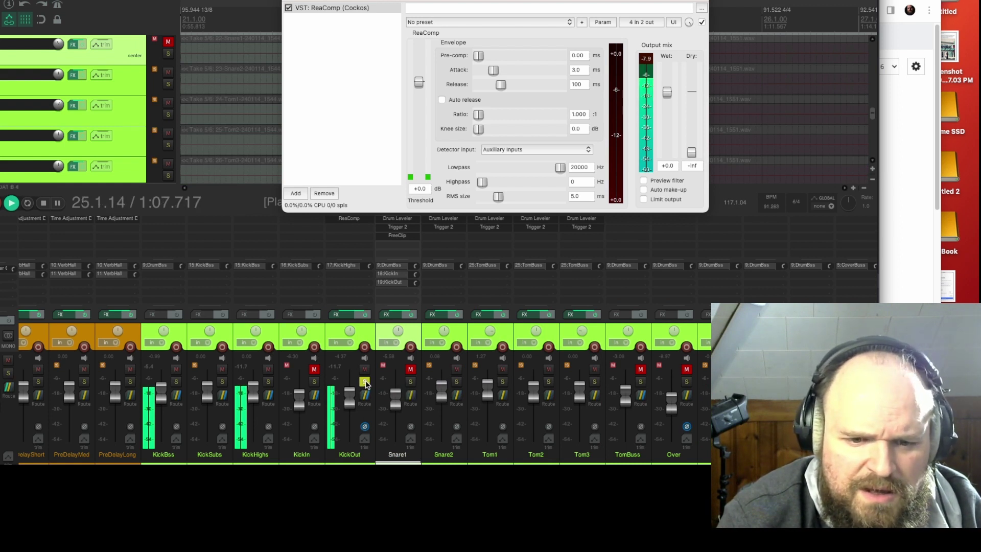
pyautogui.click(410, 369)
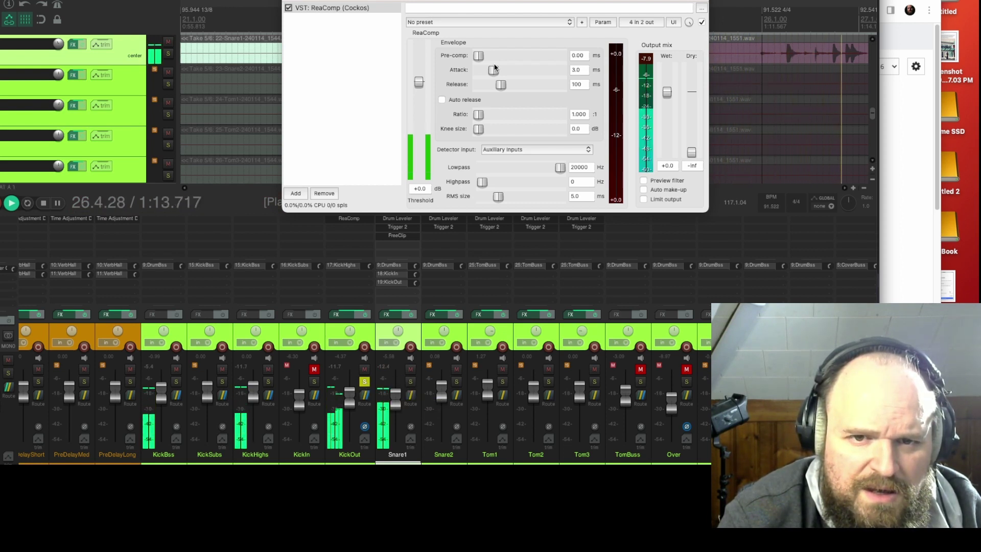
# In ReaComp, set pre-comp to 0.09 ms and attack and release to 0, lower the threshold to about -21.9 dB and raise the ratio
pyautogui.moveTo(419, 82); pyautogui.dragTo(419, 121)
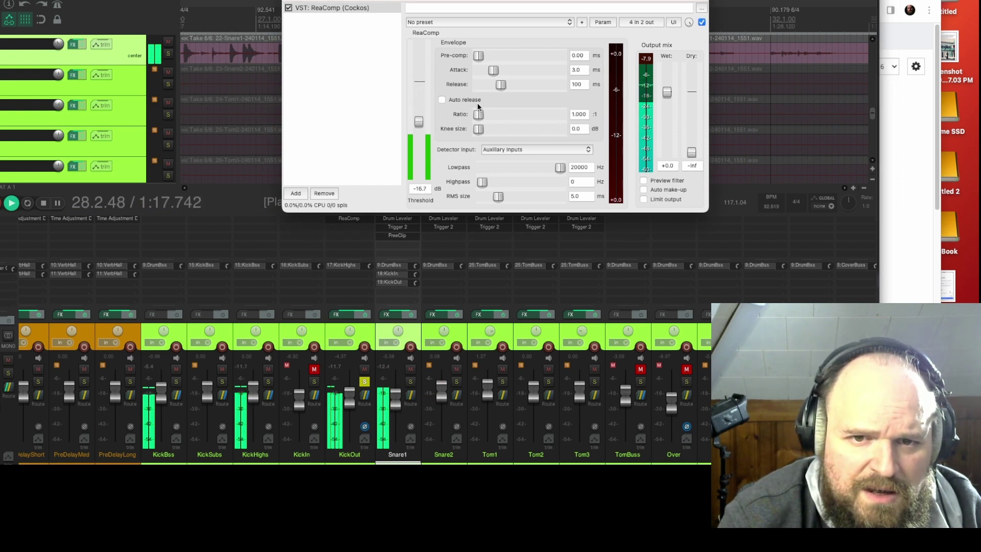
pyautogui.moveTo(500, 84); pyautogui.dragTo(482, 57)
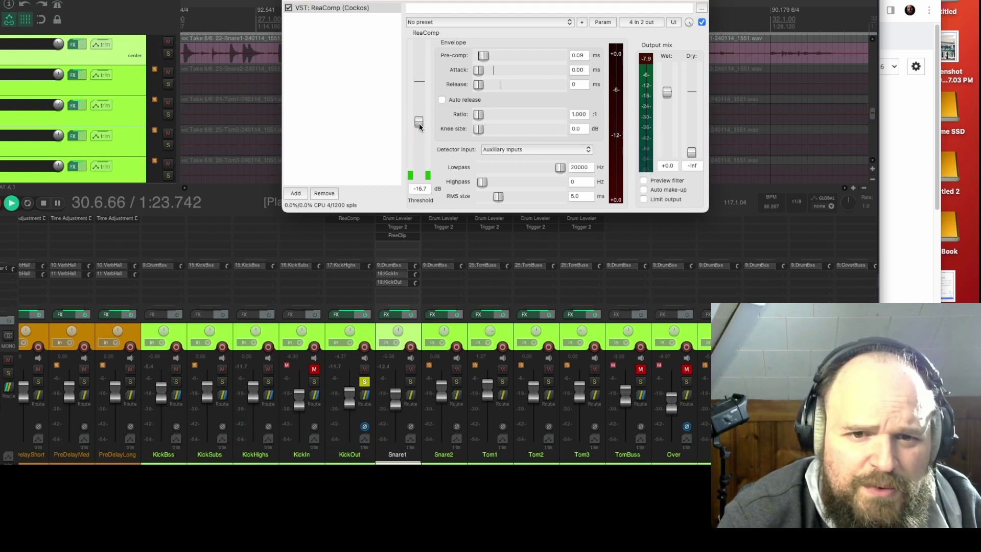
pyautogui.moveTo(479, 114); pyautogui.dragTo(522, 115)
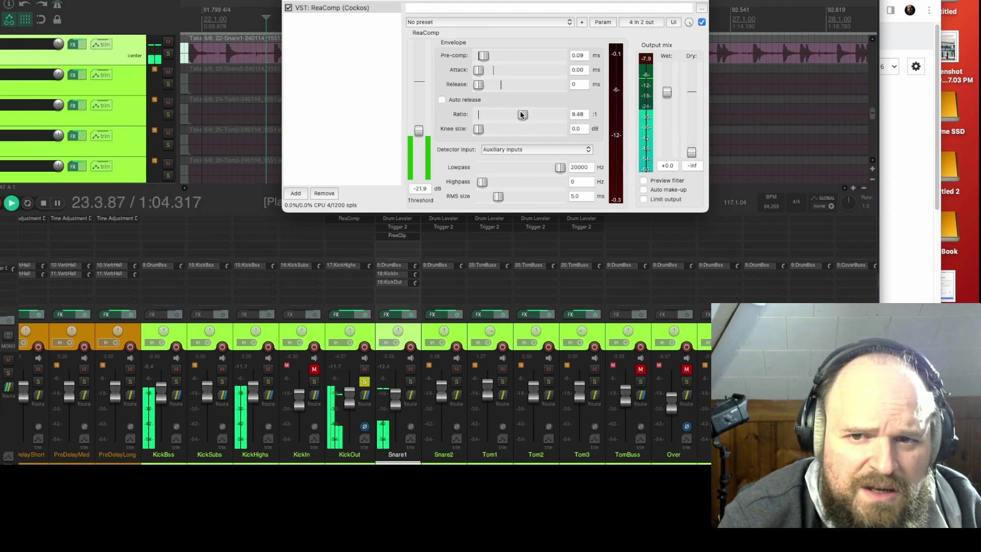
# Fine-tune ReaComp by ear to a threshold of -26.5 dB and a ratio of 6.39:1, and stop playback
pyautogui.moveTo(419, 131); pyautogui.dragTo(420, 143)
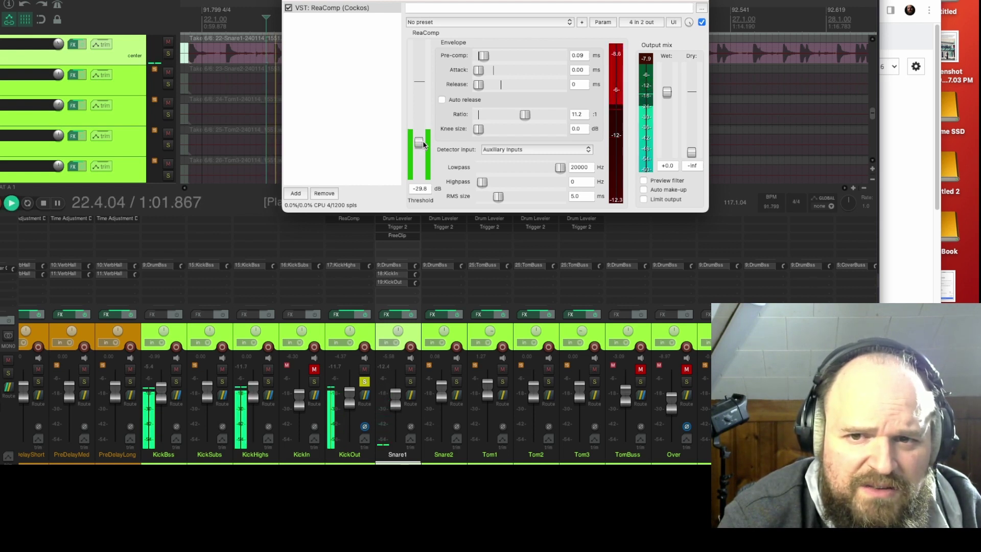
pyautogui.moveTo(418, 142); pyautogui.dragTo(420, 140)
pyautogui.moveTo(539, 120)
pyautogui.mouseDown()
pyautogui.moveTo(531, 111)
pyautogui.moveTo(520, 119)
pyautogui.mouseUp()
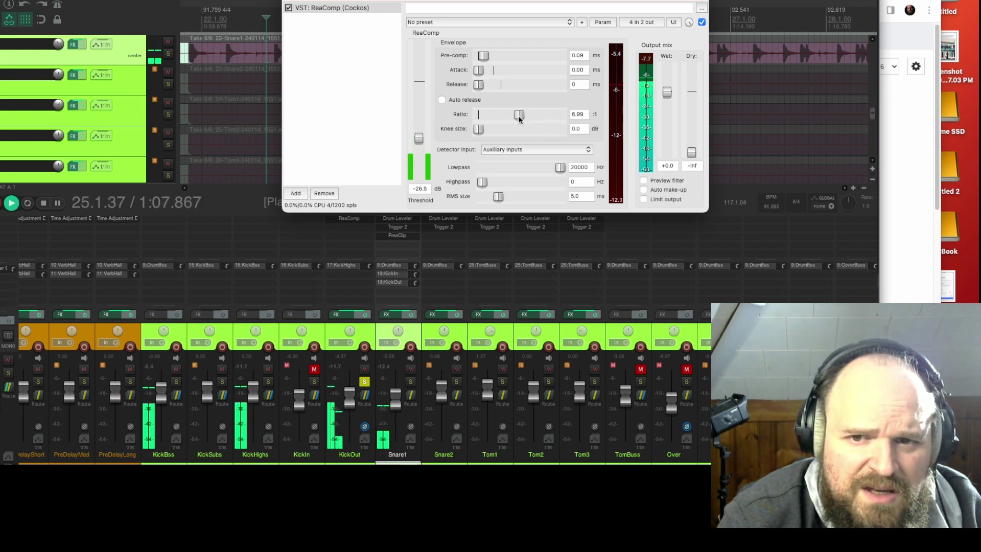
pyautogui.moveTo(519, 119); pyautogui.dragTo(520, 119)
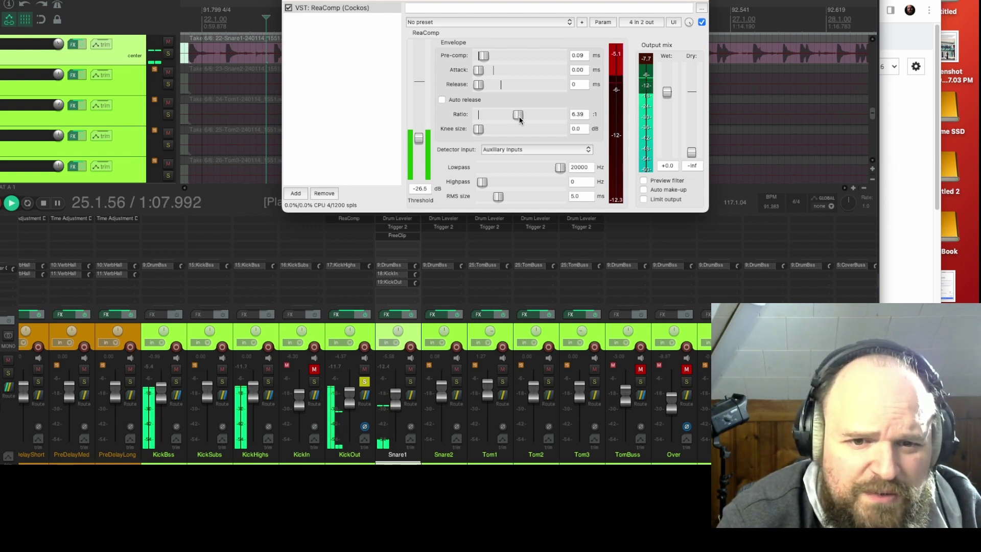
pyautogui.press('space')
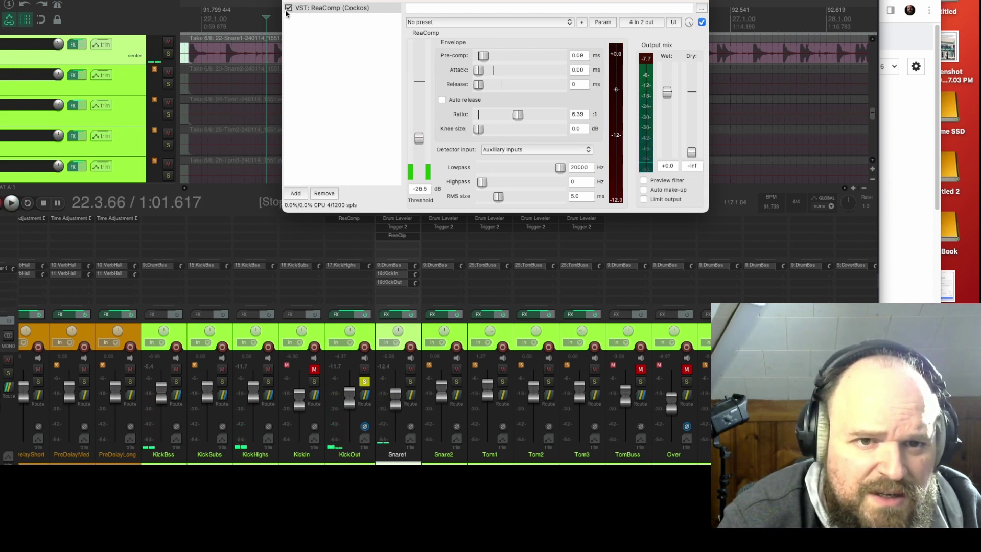
# Add the Drum Leveler (Sound Radix) plugin after ReaComp on KickOut and play the drums through it briefly
pyautogui.rightClick(331, 33)
pyautogui.click(341, 38)
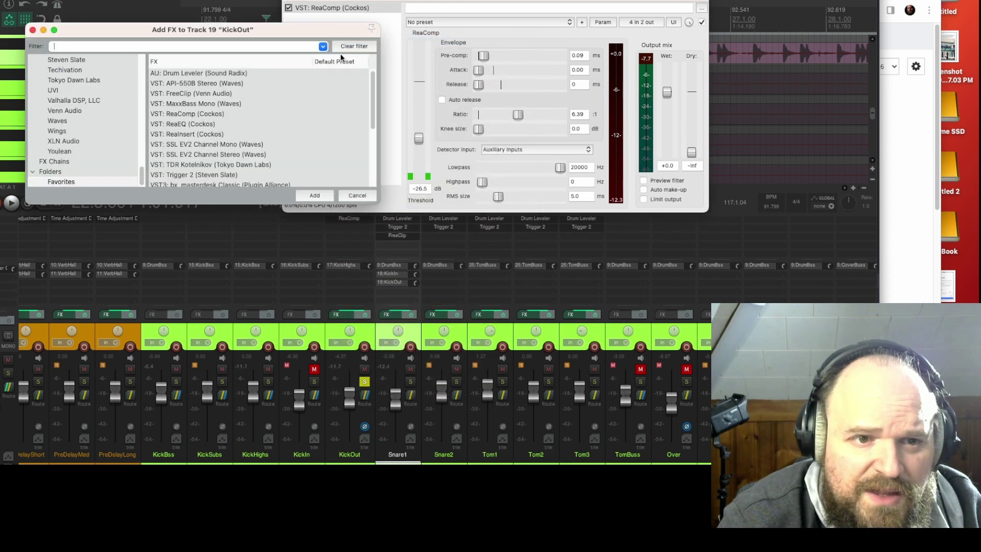
pyautogui.doubleClick(229, 73)
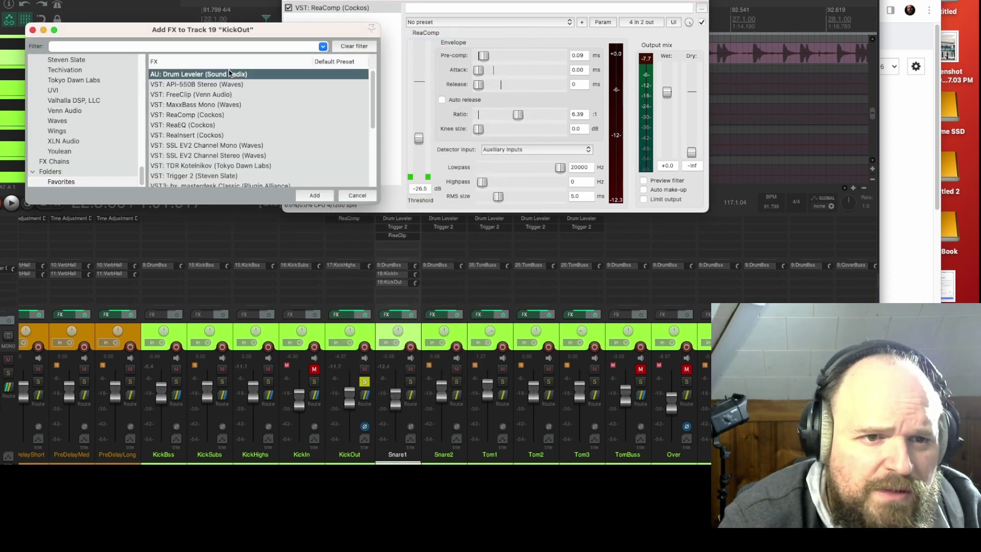
pyautogui.press('space')
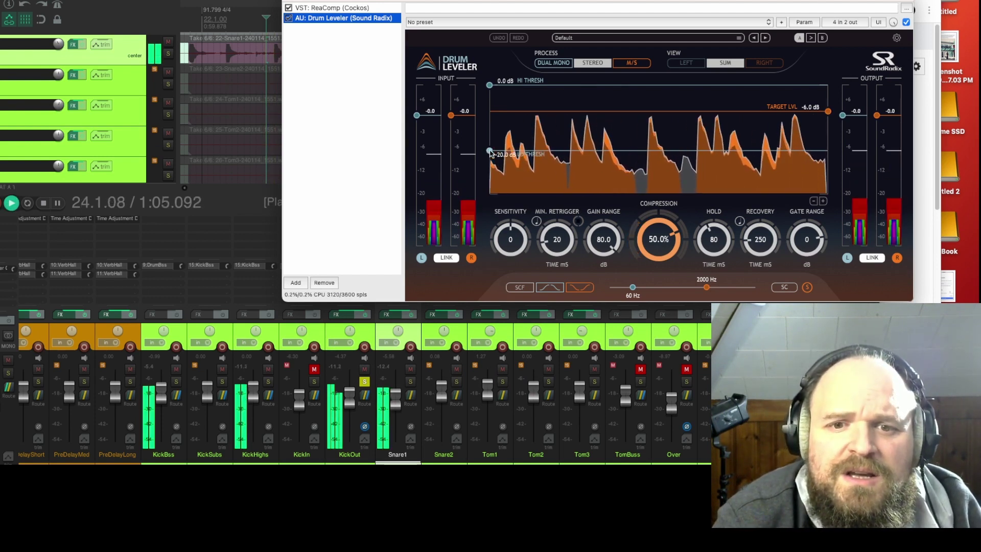
pyautogui.press('space')
# Set Drum Leveler's low threshold to -13.1 dB and its target level to -7.4 dB, and start playback
pyautogui.moveTo(491, 153); pyautogui.dragTo(500, 130)
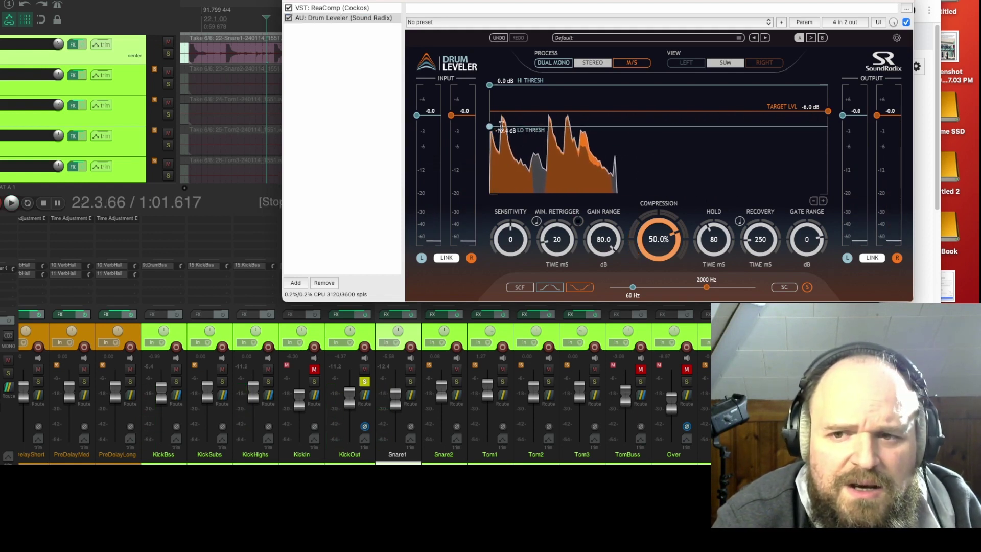
pyautogui.moveTo(829, 113); pyautogui.dragTo(832, 119)
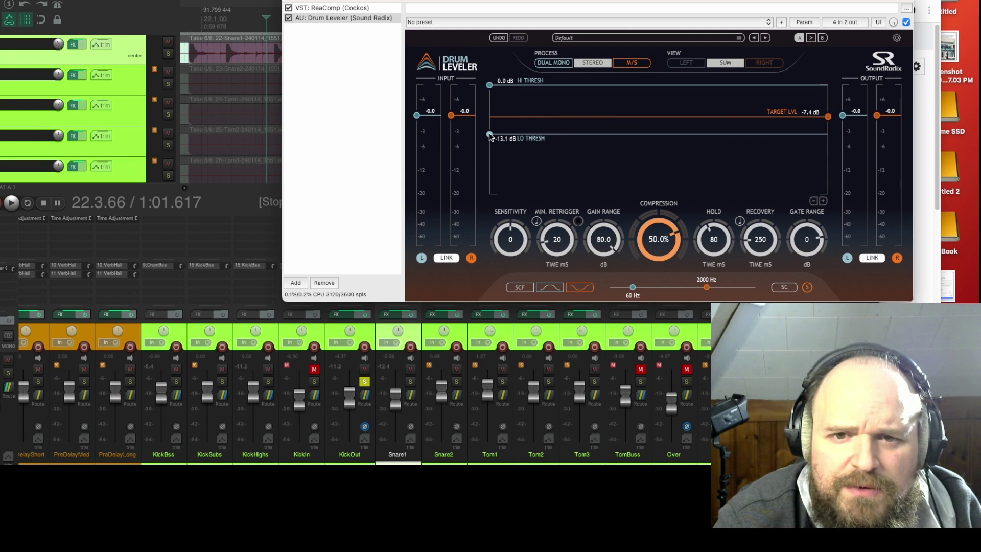
pyautogui.press('space')
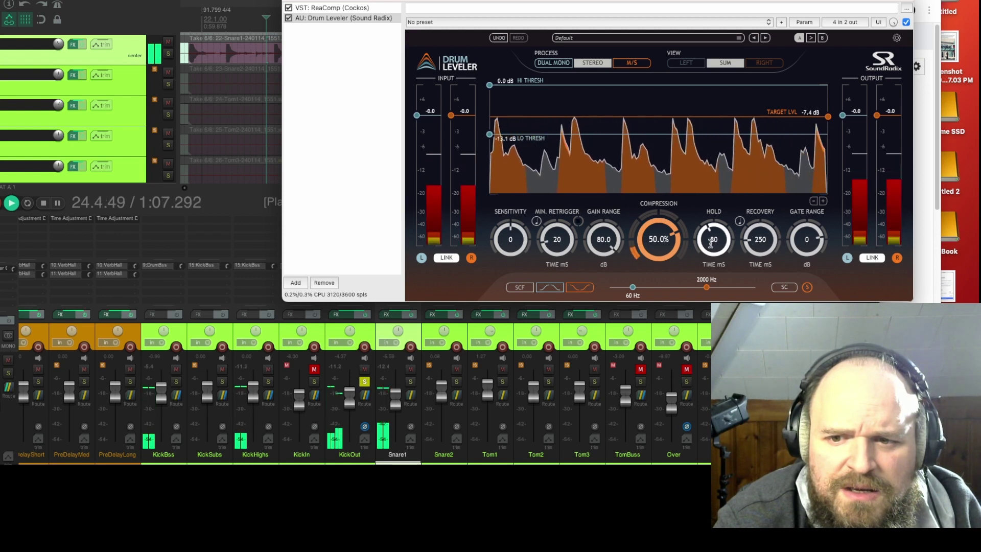
# Shorten Drum Leveler's hold to 21 ms and recovery to 58 ms, and replay from 22.3.66
pyautogui.moveTo(710, 244)
pyautogui.mouseDown()
pyautogui.moveTo(754, 253)
pyautogui.moveTo(722, 254)
pyautogui.mouseUp()
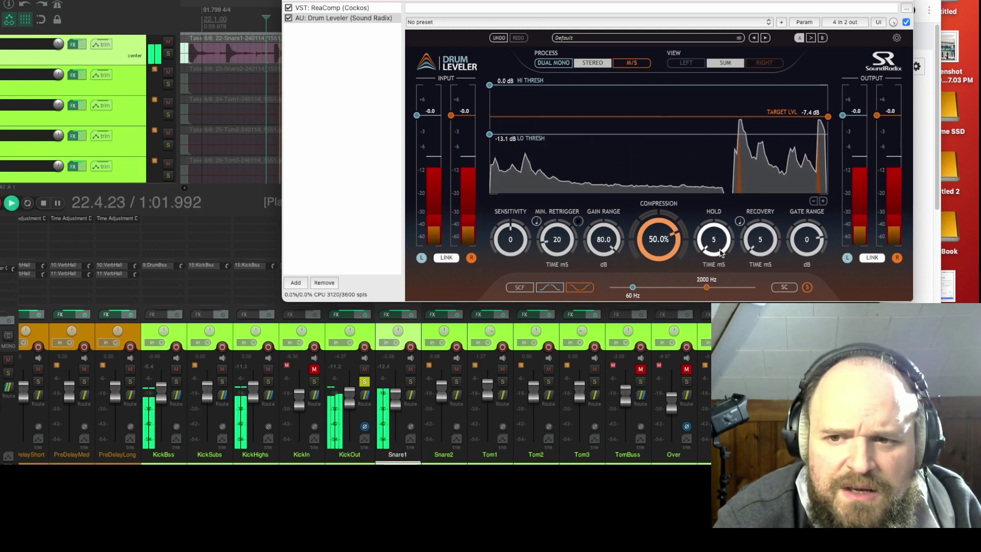
pyautogui.moveTo(771, 258)
pyautogui.mouseDown()
pyautogui.moveTo(752, 235)
pyautogui.moveTo(756, 257)
pyautogui.mouseUp()
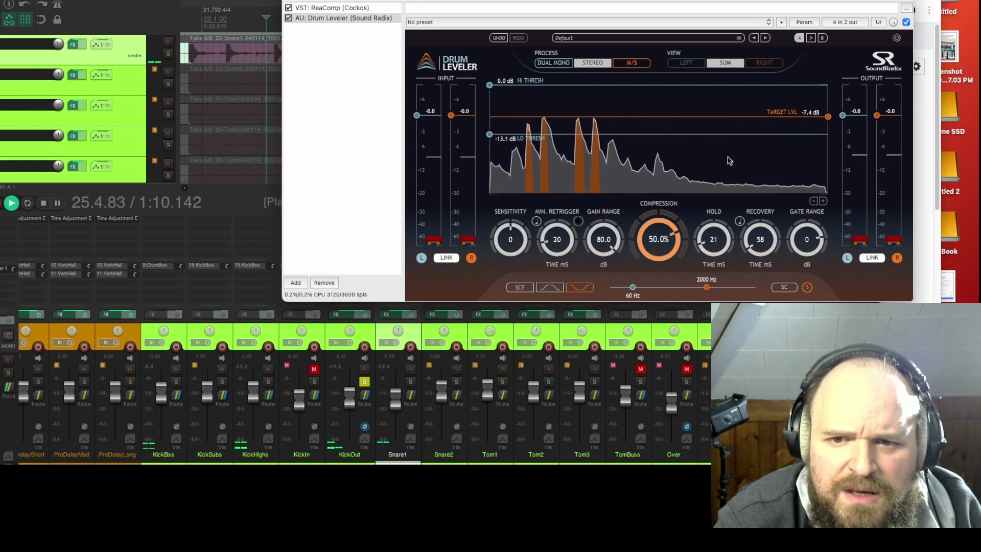
pyautogui.press('space')
pyautogui.press('space')
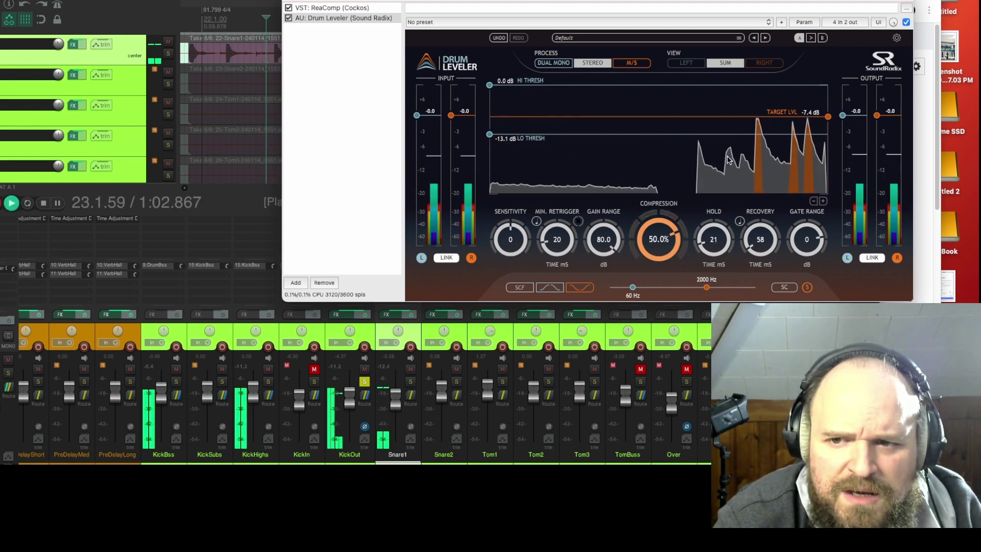
# Raise Drum Leveler's target level to -6.5 dB and set hold to 35 ms and recovery to 91 ms during playback
pyautogui.moveTo(829, 119); pyautogui.dragTo(829, 118)
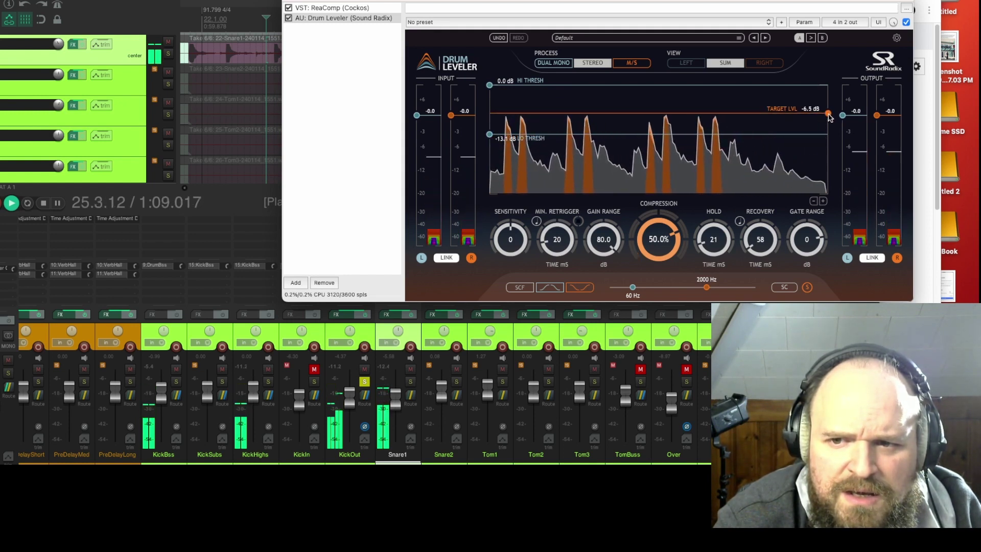
pyautogui.moveTo(713, 240); pyautogui.dragTo(712, 245)
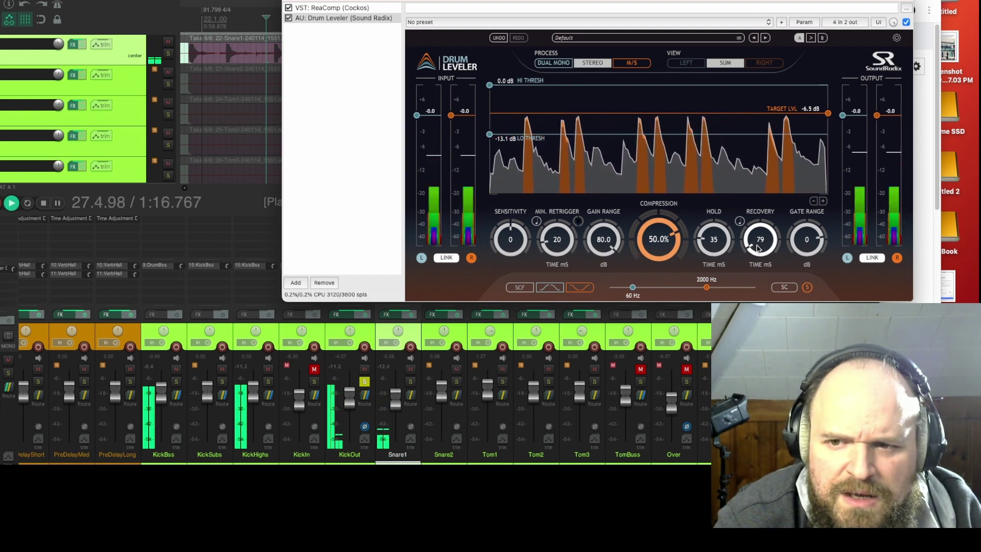
pyautogui.scroll(3, 758, 247)
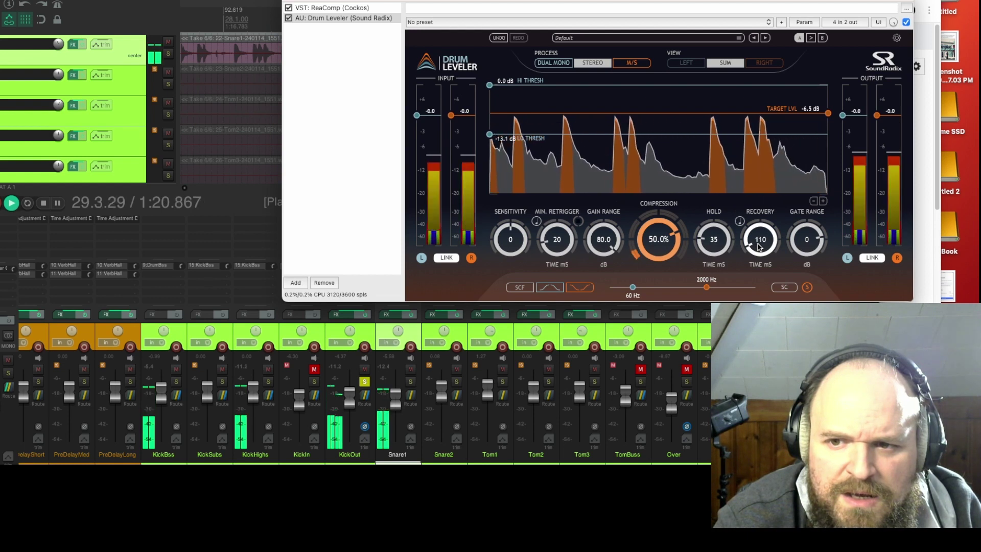
pyautogui.scroll(-1, 759, 247)
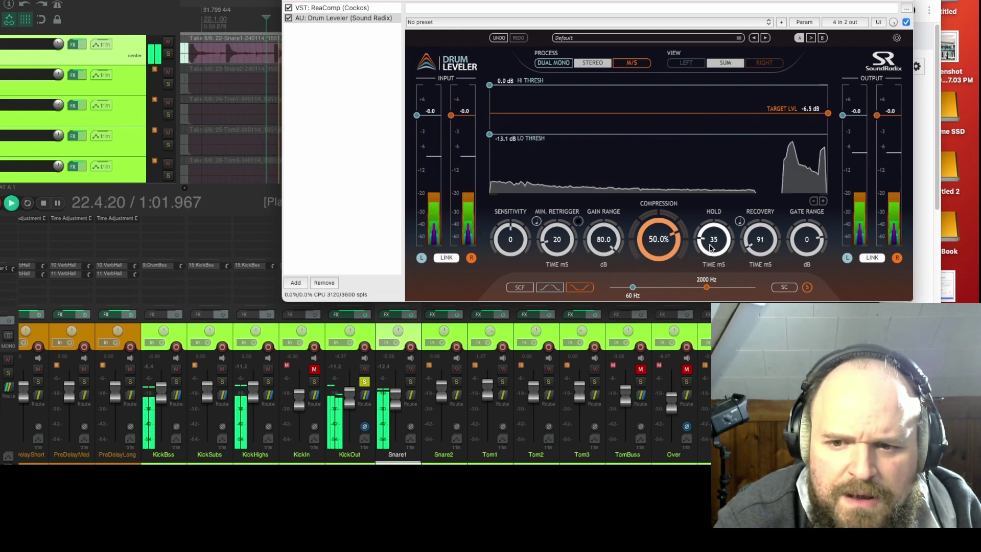
# Lower the upper frequency of Drum Leveler's sidechain filter to 942 Hz and replay the kick
pyautogui.moveTo(709, 288); pyautogui.dragTo(691, 294)
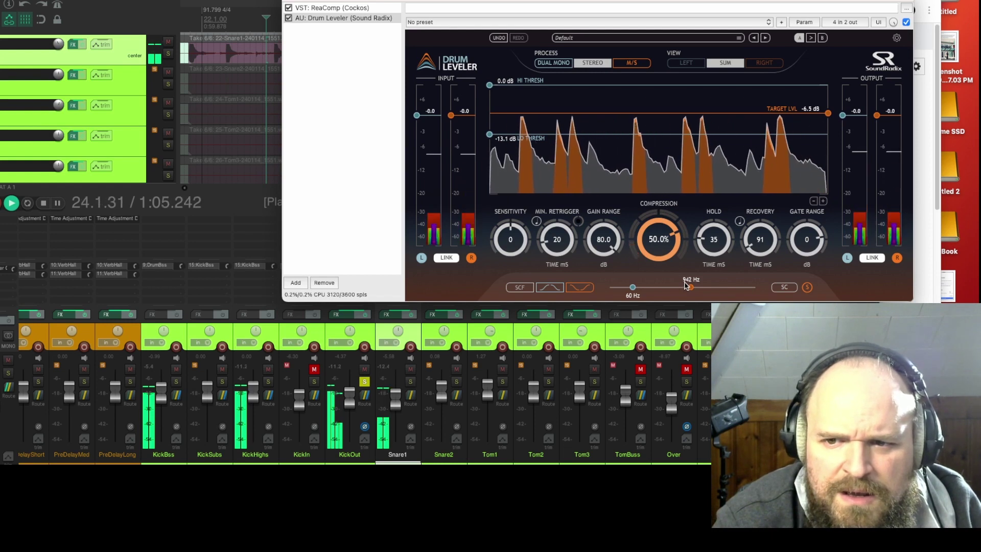
pyautogui.press('space')
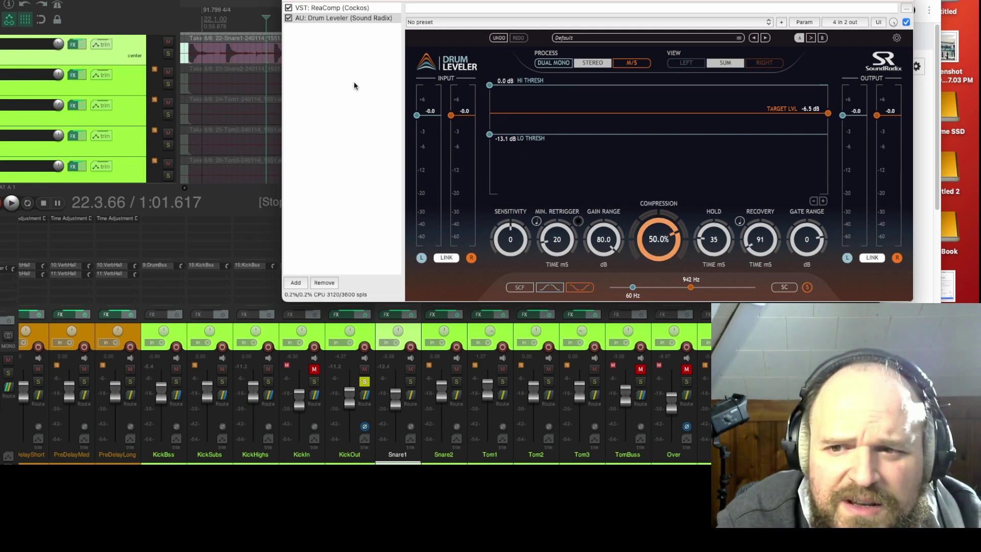
pyautogui.press('space')
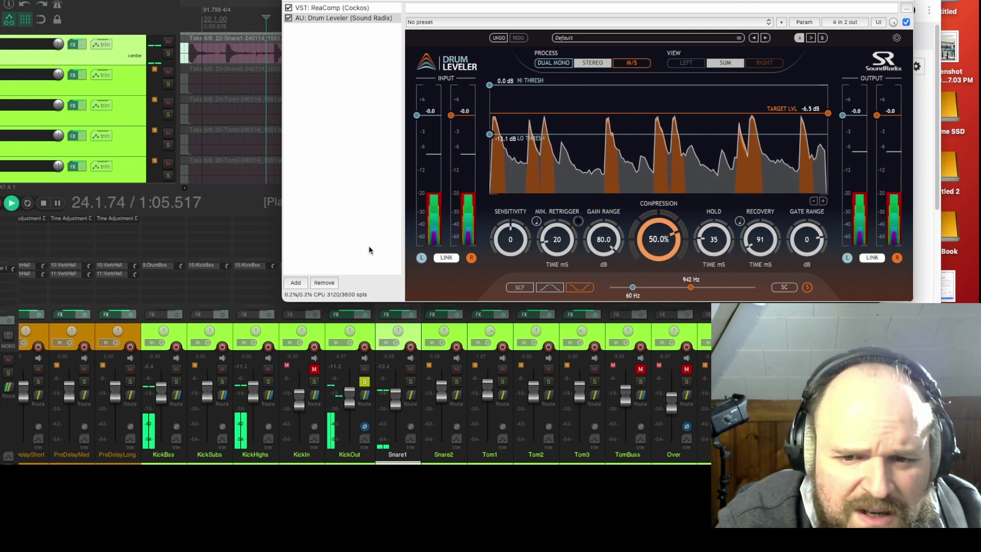
# Unsolo KickOut and replay the section with the other drum tracks
pyautogui.press('space')
pyautogui.click(365, 383)
pyautogui.press('space')
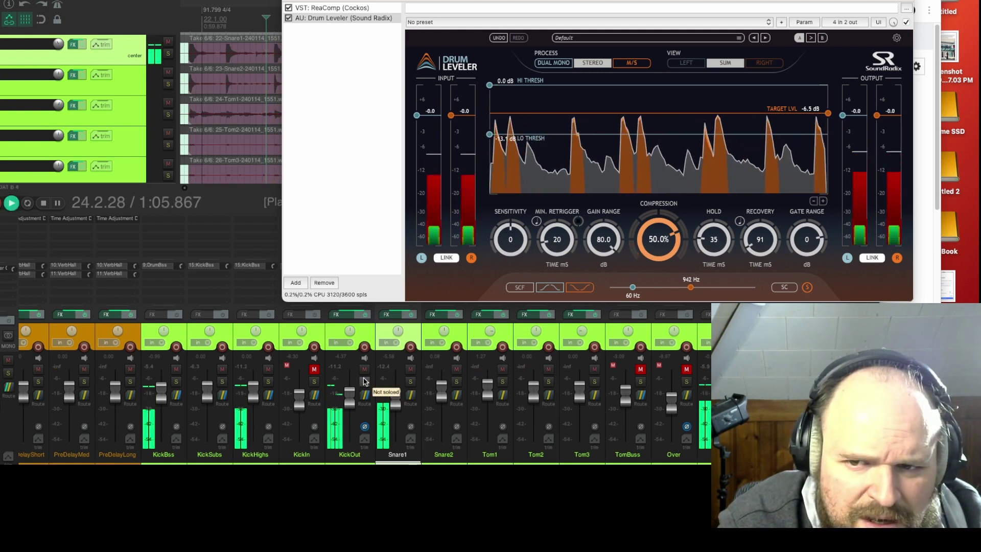
# Replay the section with KickOut soloed, and compare it with the track unsoloed among the other drums
pyautogui.press('space')
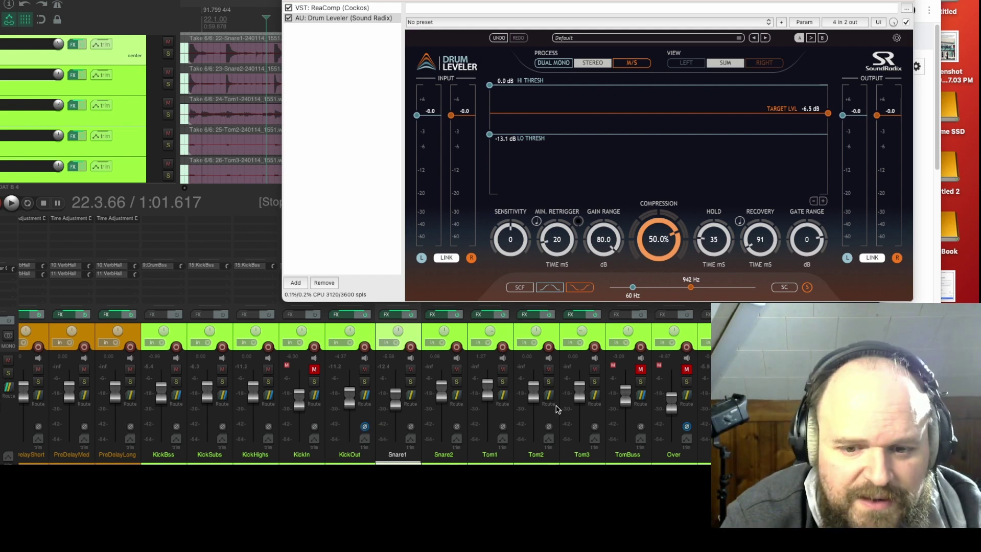
pyautogui.click(364, 381)
pyautogui.press('space')
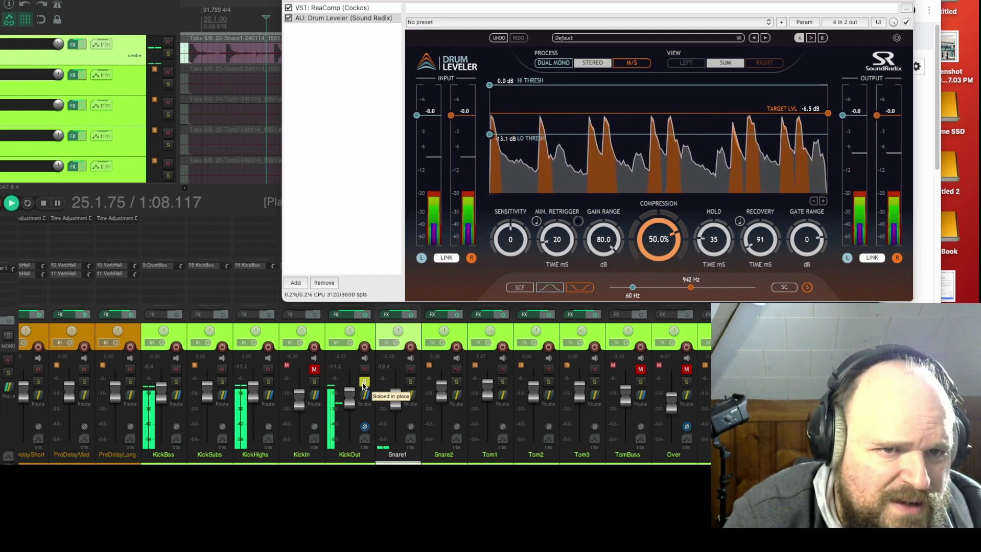
pyautogui.press('space')
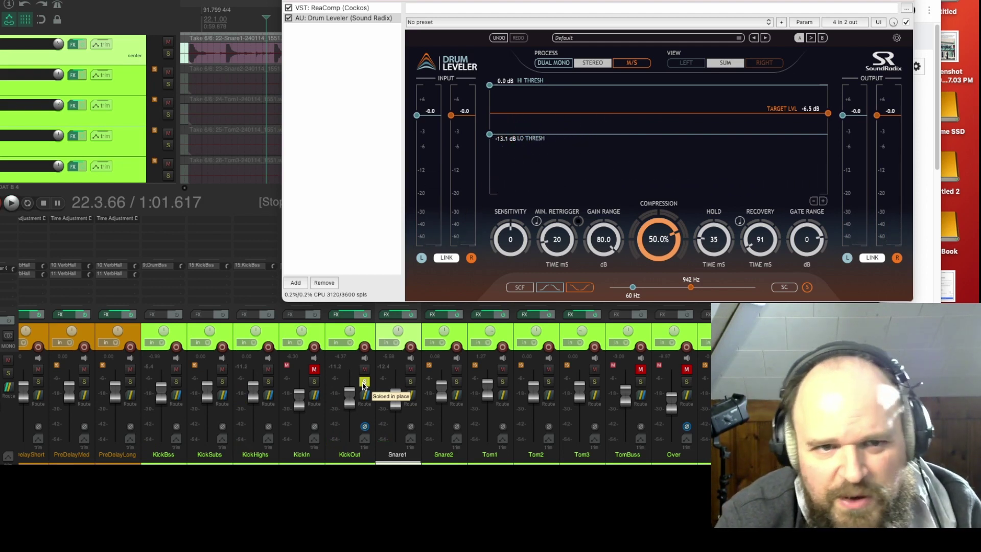
pyautogui.click(364, 382)
pyautogui.press('space')
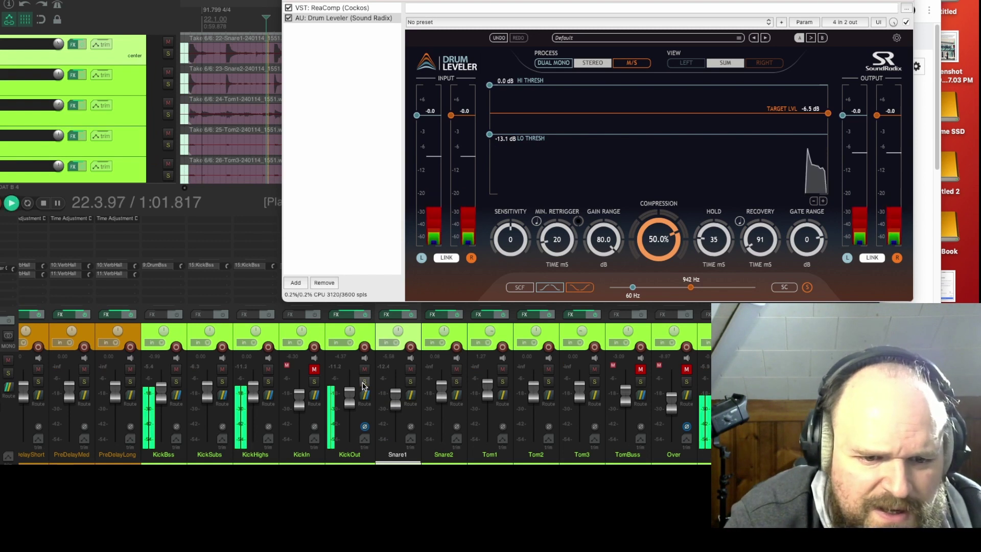
# Compare the drum mix with KickOut's effects bypassed and re-enabled, and close its effects window
pyautogui.click(360, 315)
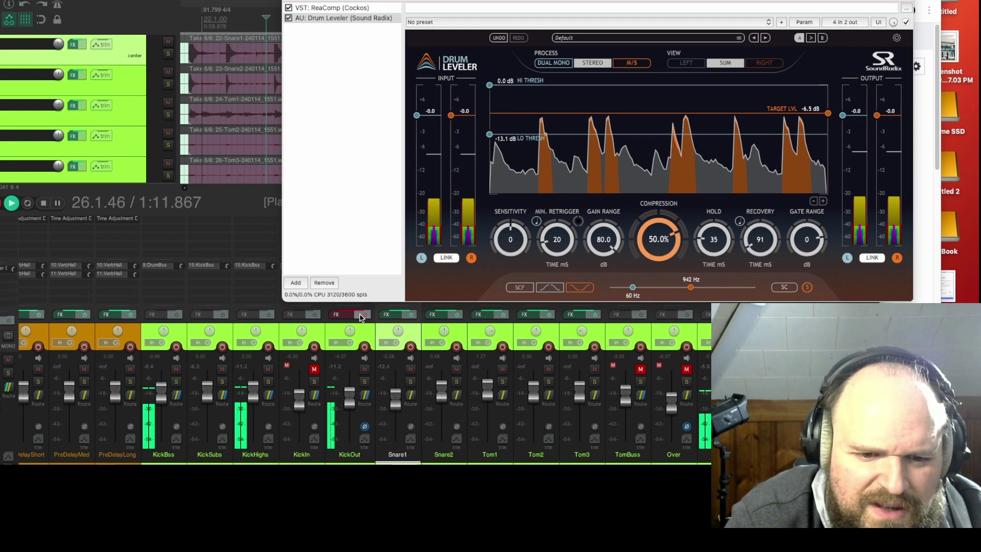
pyautogui.click(360, 317)
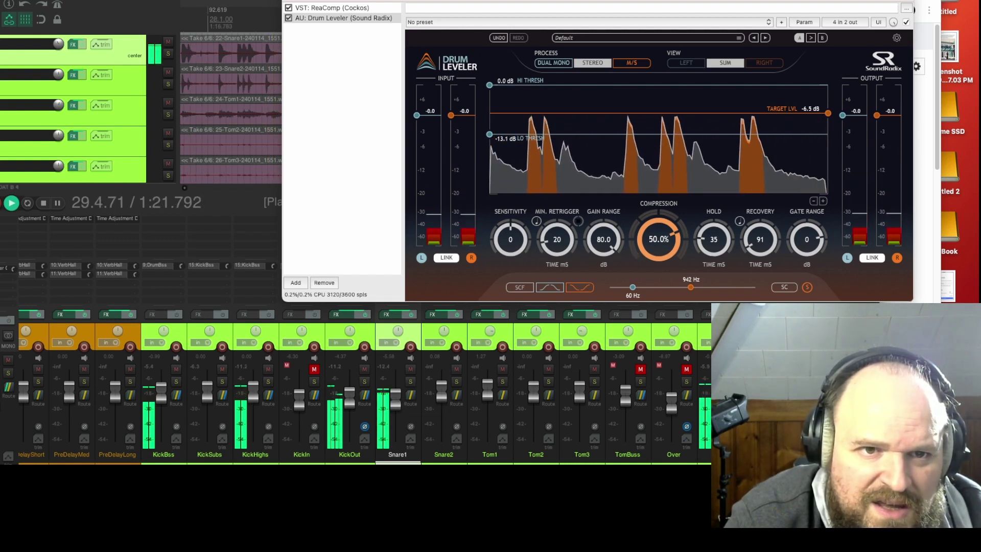
pyautogui.press('space')
pyautogui.press('Escape')
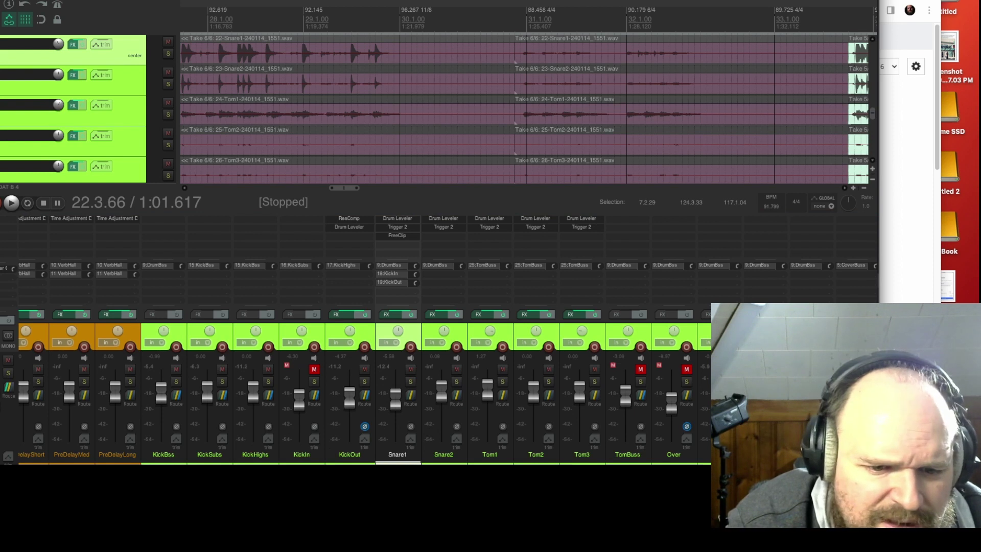
# Unmute the Over track during playback, raise its fader slightly, and replay the section from 22.3.66
pyautogui.hscroll(3, 358, 388)
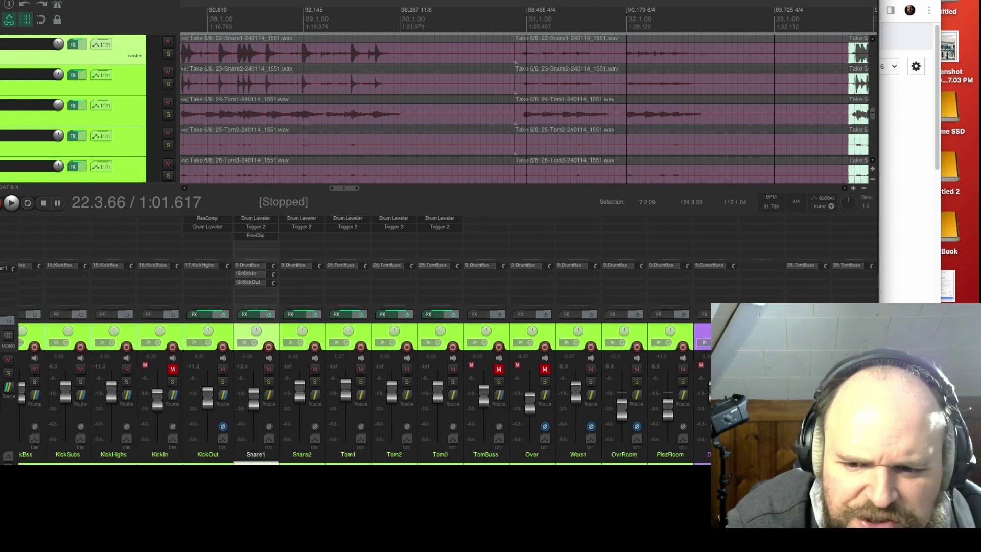
pyautogui.press('space')
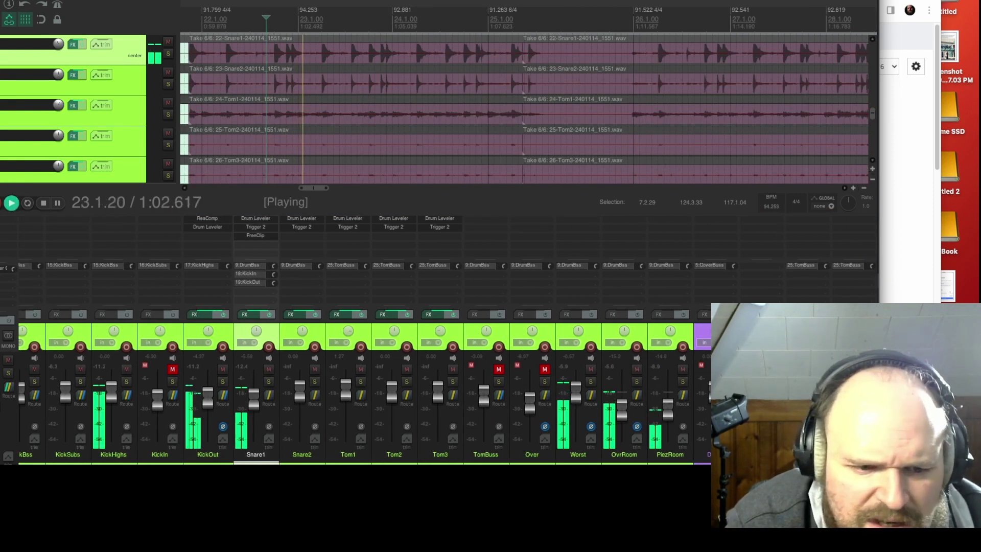
pyautogui.hscroll(-1, 438, 457)
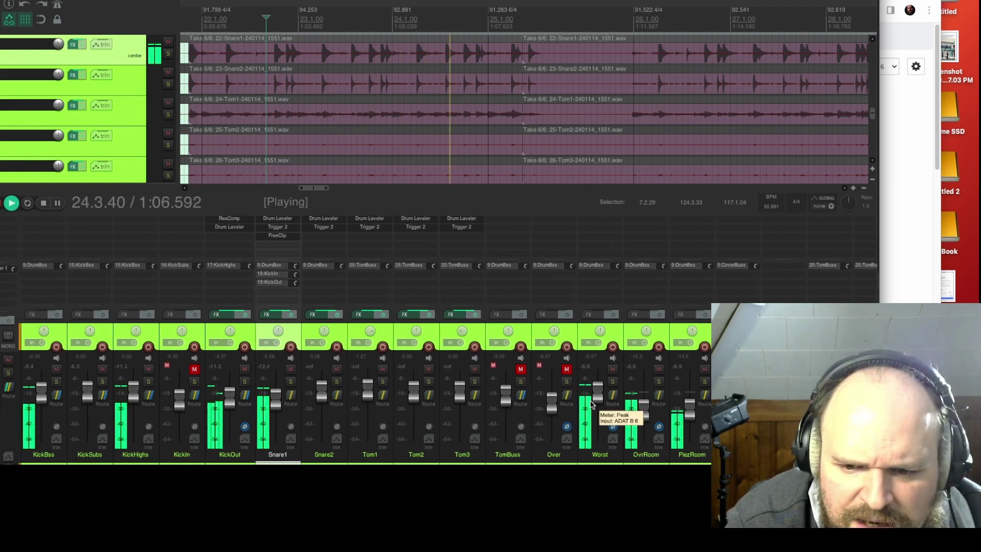
pyautogui.click(567, 369)
pyautogui.moveTo(552, 405); pyautogui.dragTo(554, 401)
pyautogui.press('space')
pyautogui.press('space')
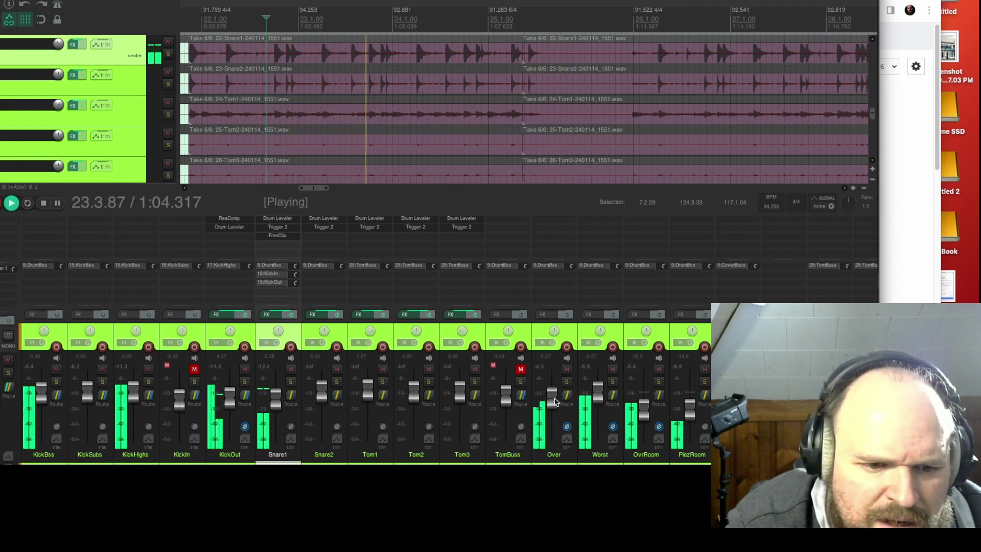
# Bypass and re-enable KickOut's effects while the drums play with the Over mic, and stop playback
pyautogui.click(243, 315)
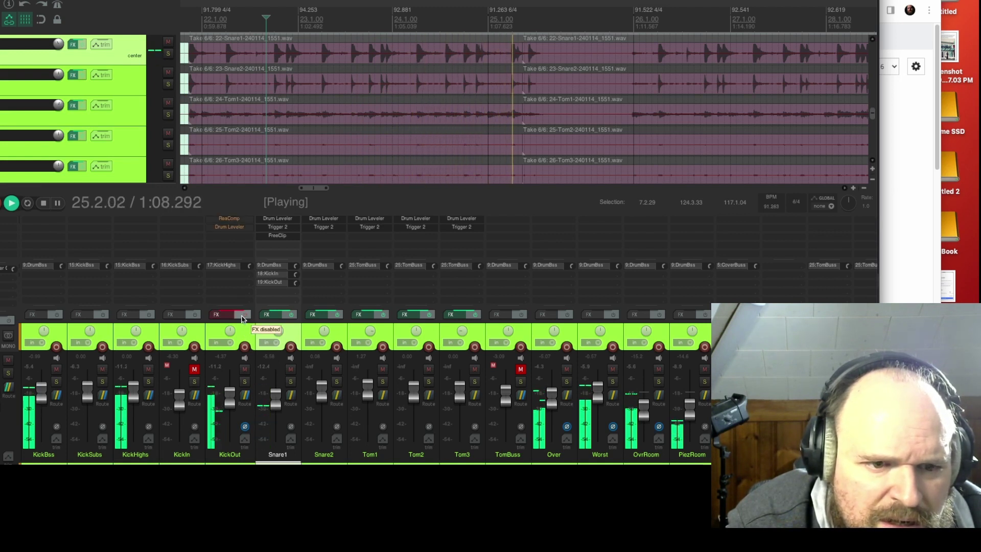
pyautogui.click(243, 315)
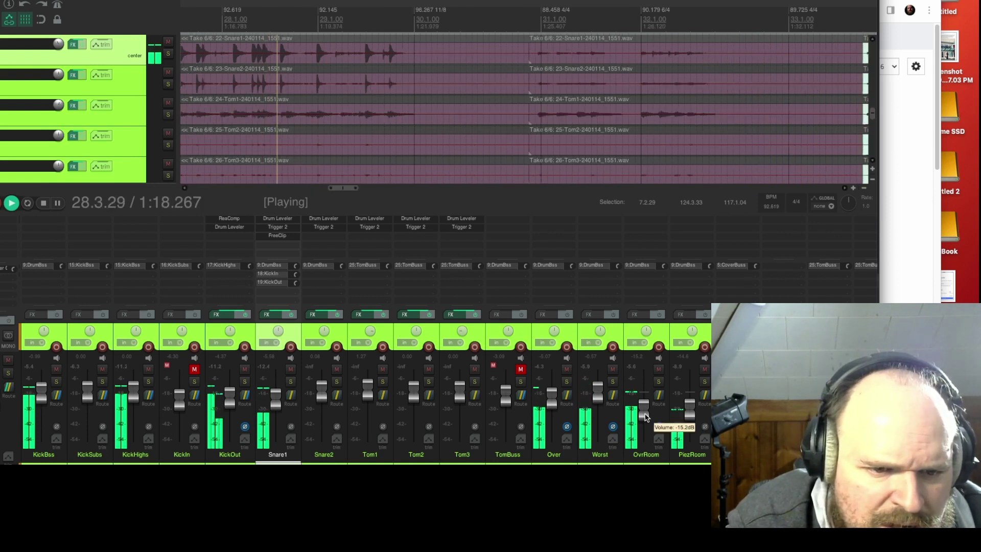
pyautogui.press('space')
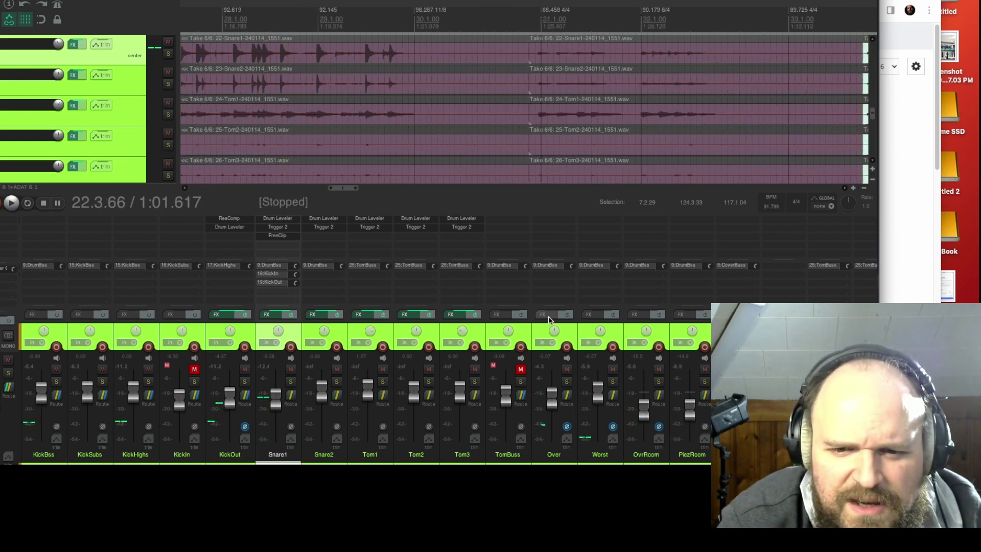
# Add the Drum Leveler plug-in to the Over track and play the section
pyautogui.click(548, 315)
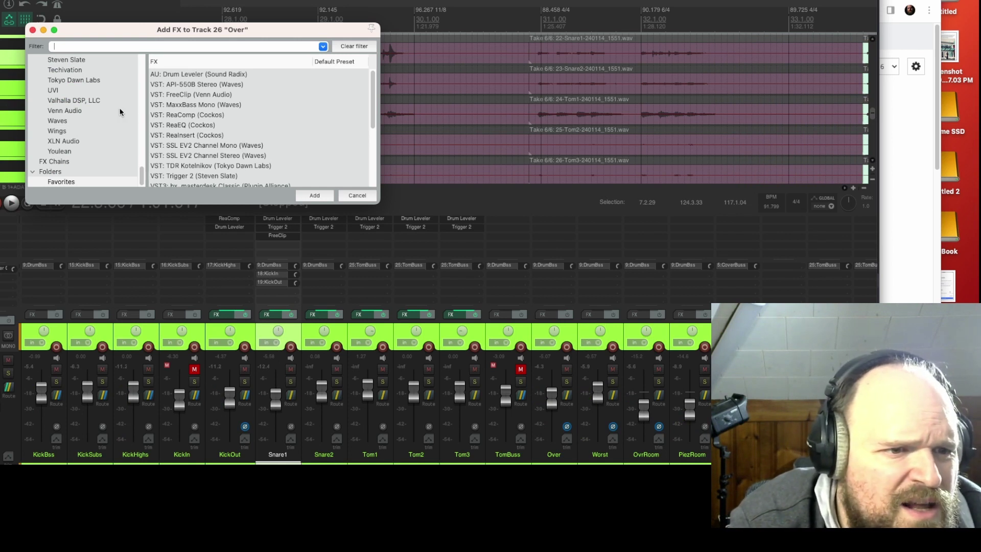
pyautogui.scroll(1, 120, 111)
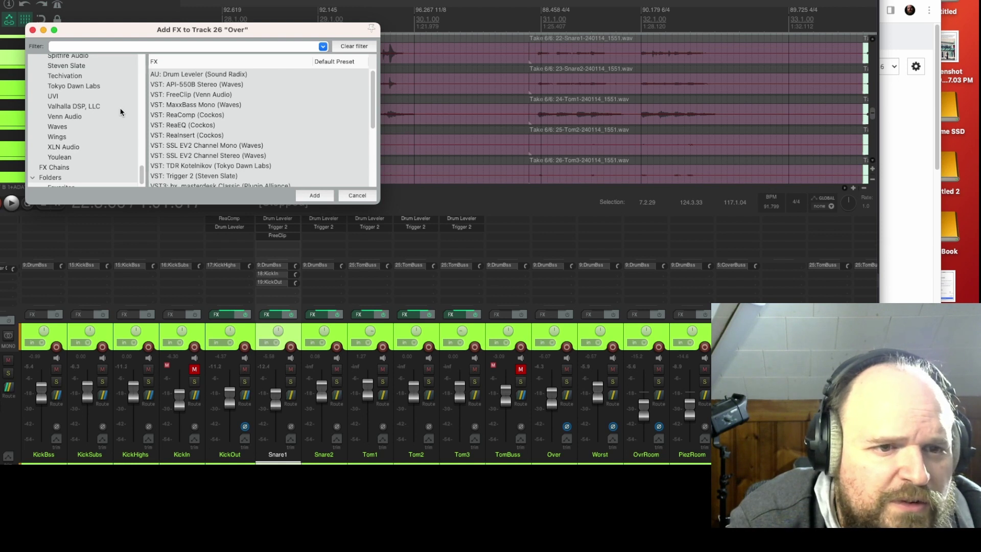
pyautogui.doubleClick(191, 74)
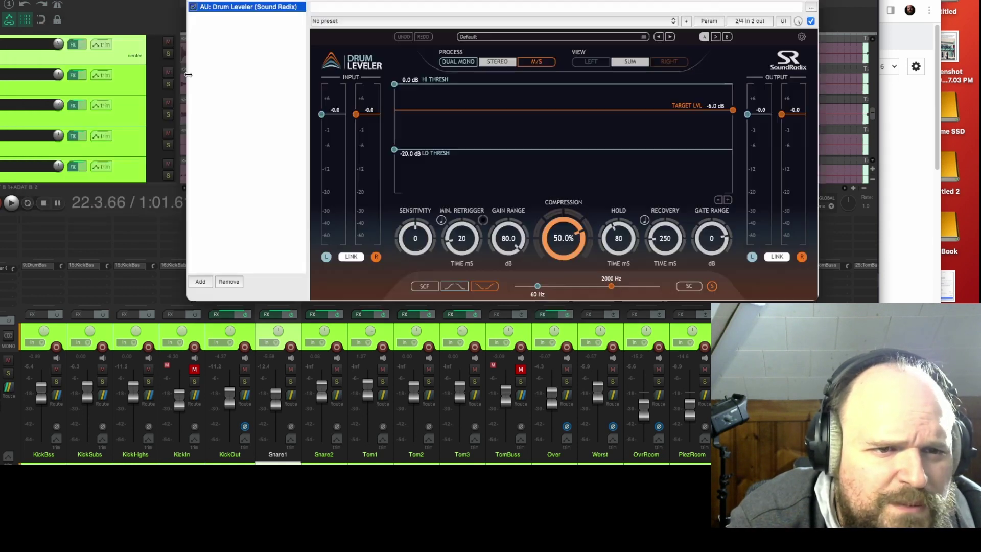
pyautogui.press('space')
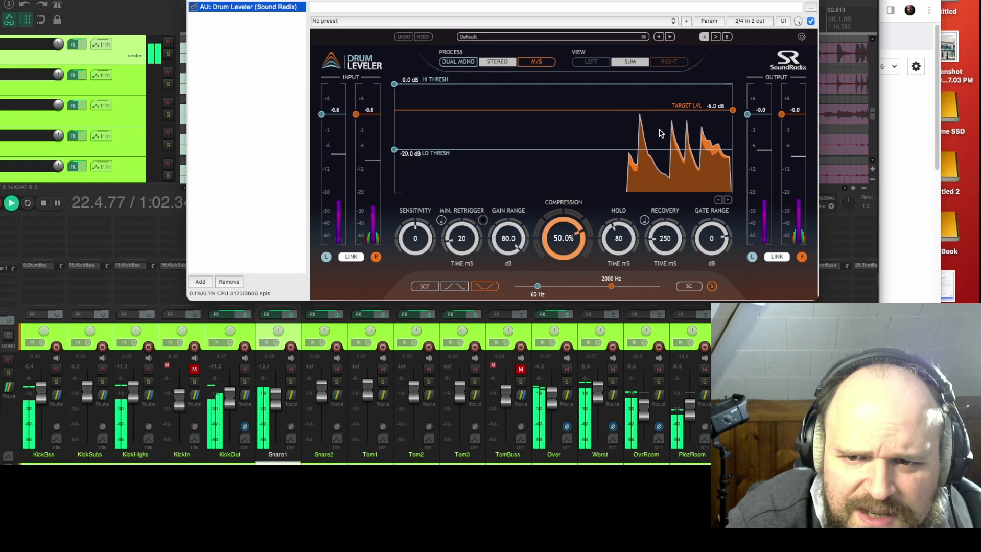
# Set the Over track's Drum Leveler low threshold to -12.1 dB and target level to -12.0 dB
pyautogui.moveTo(399, 150); pyautogui.dragTo(408, 131)
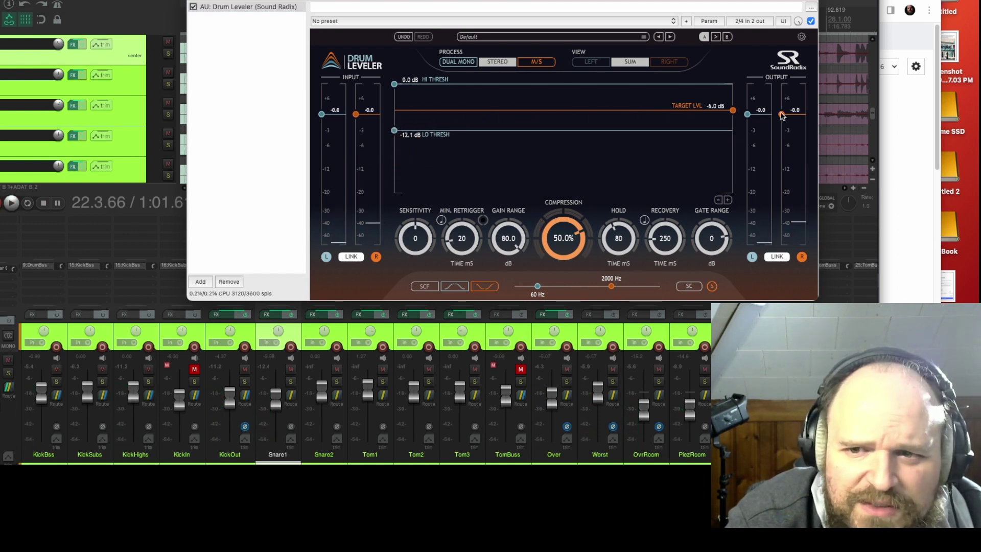
pyautogui.moveTo(733, 111); pyautogui.dragTo(742, 133)
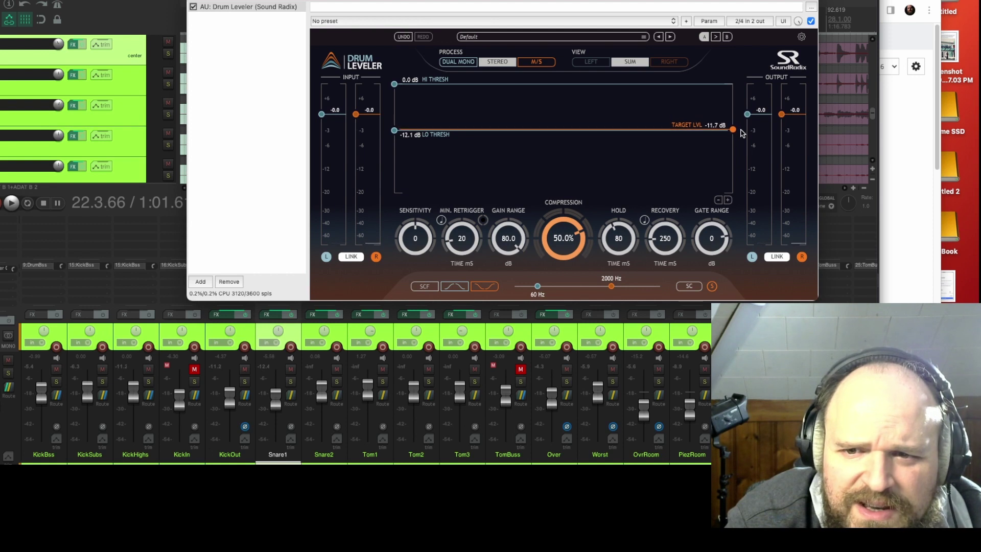
pyautogui.moveTo(744, 134); pyautogui.dragTo(744, 133)
# Shorten Drum Leveler's hold to 34 ms and recovery to 115 ms on the Over track during playback
pyautogui.press('space')
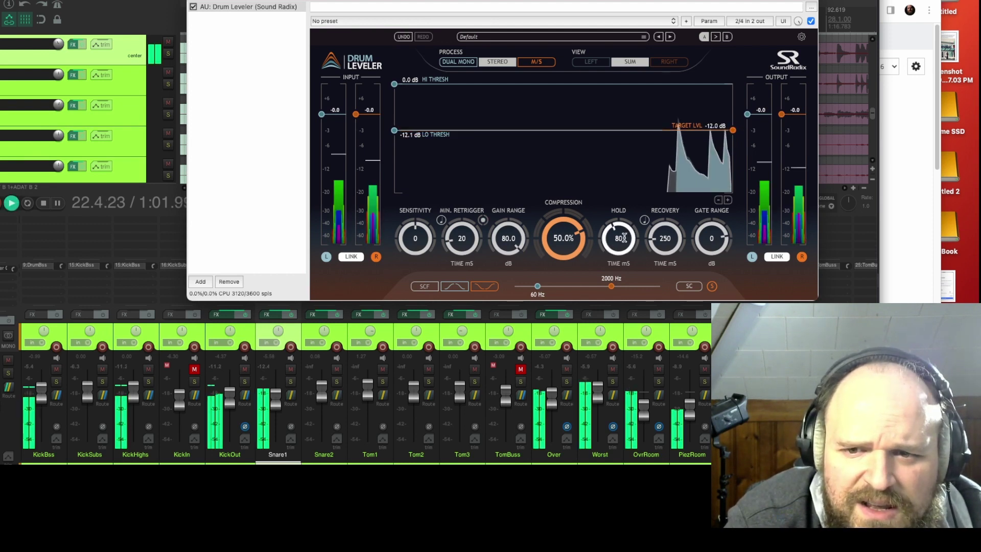
pyautogui.moveTo(621, 238); pyautogui.dragTo(663, 262)
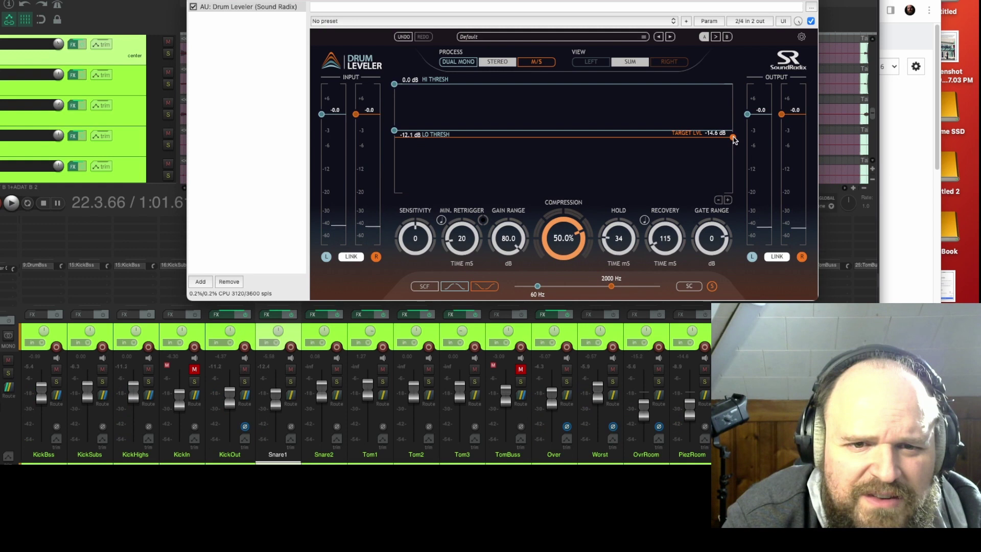
pyautogui.press('space')
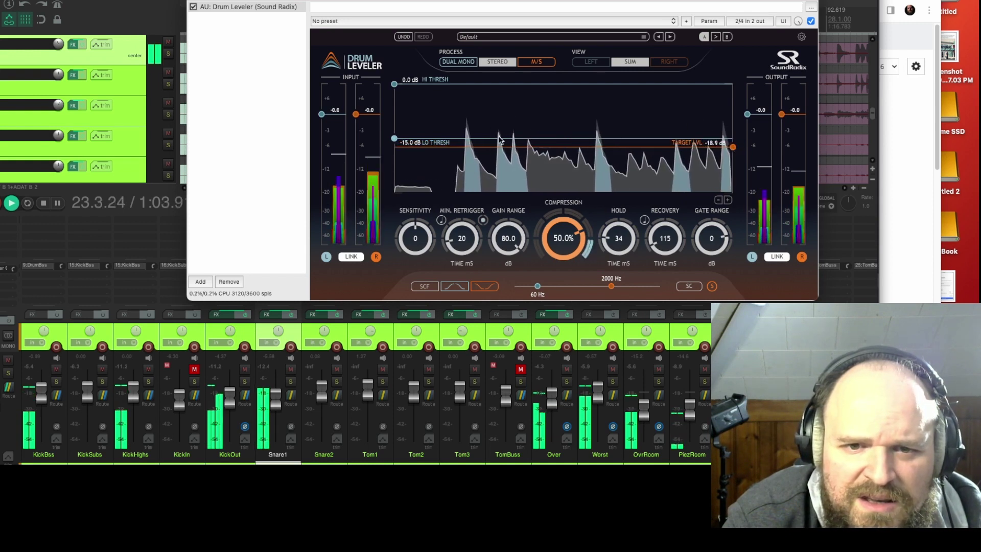
# Set Drum Leveler's low threshold to -16.1 dB and target level to -16.2 dB, and replay the section
pyautogui.moveTo(395, 145); pyautogui.dragTo(395, 148)
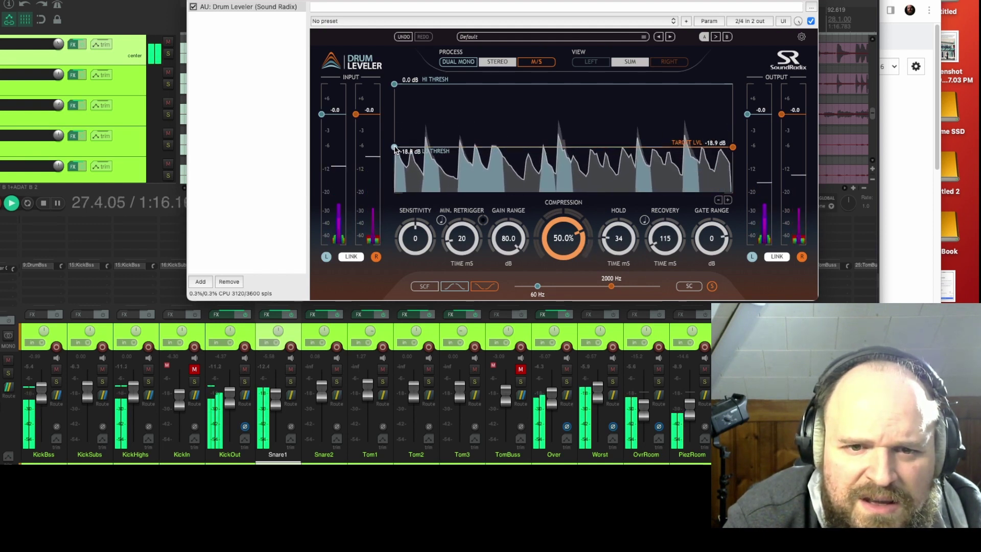
pyautogui.moveTo(397, 145); pyautogui.dragTo(399, 142)
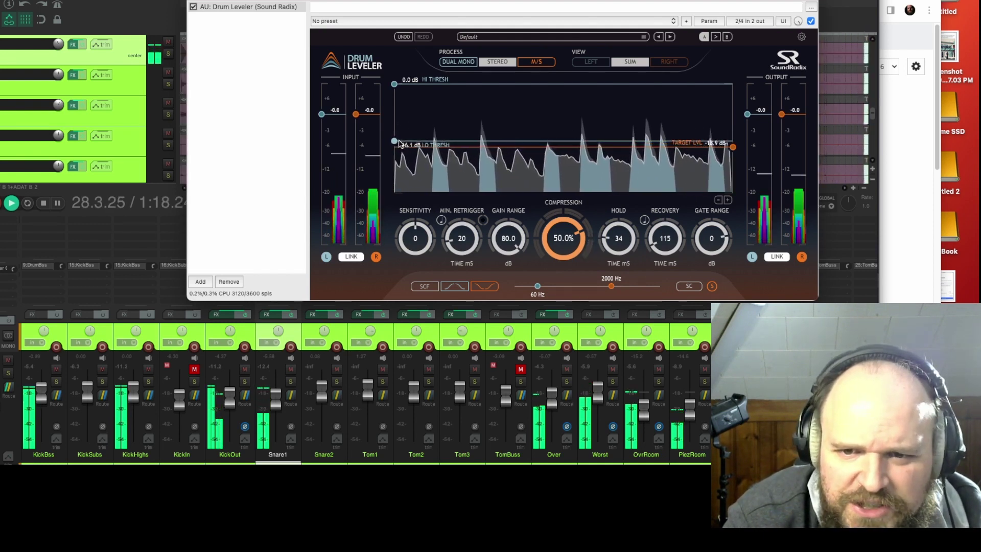
pyautogui.moveTo(738, 143); pyautogui.dragTo(738, 144)
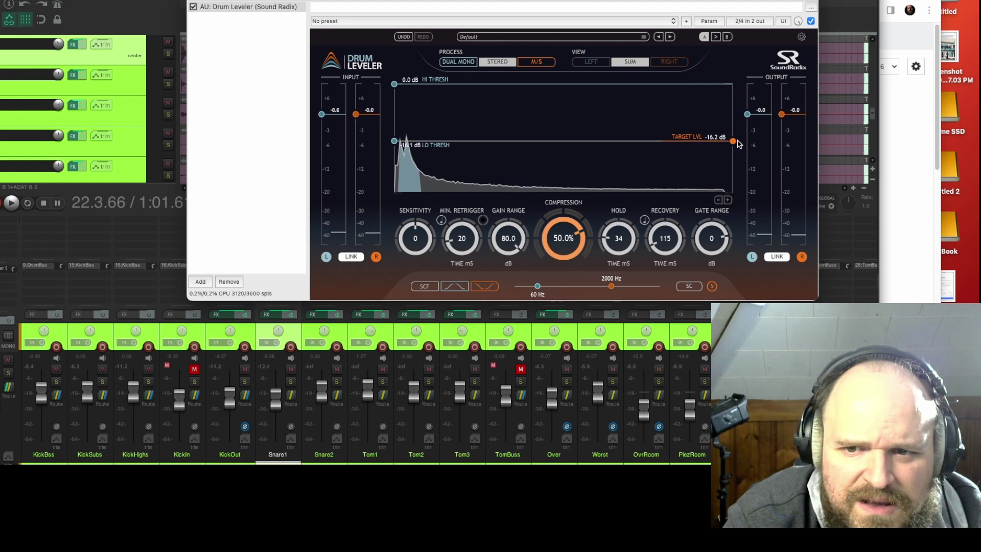
pyautogui.press('space')
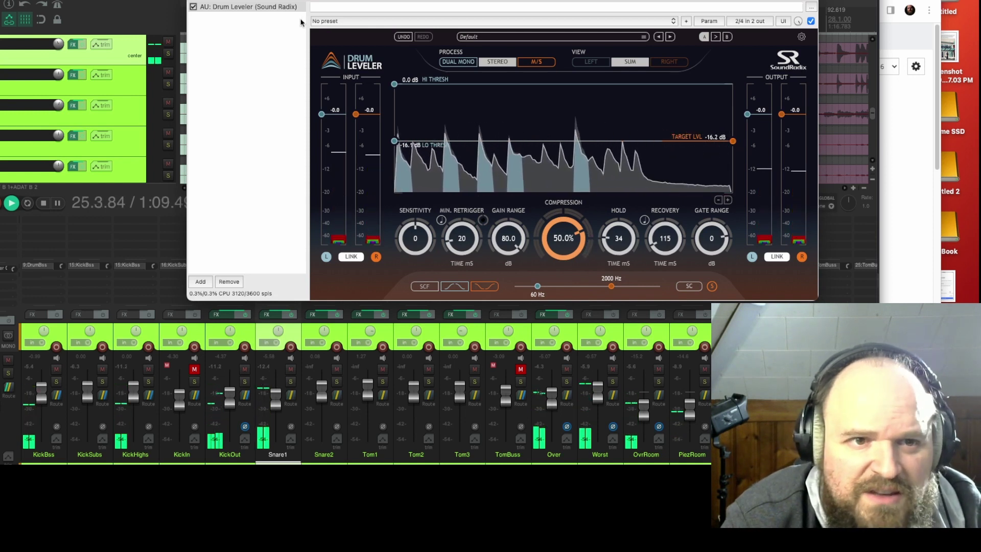
pyautogui.press('space')
# Add the FreeClip plug-in after Drum Leveler on the Over track
pyautogui.rightClick(235, 40)
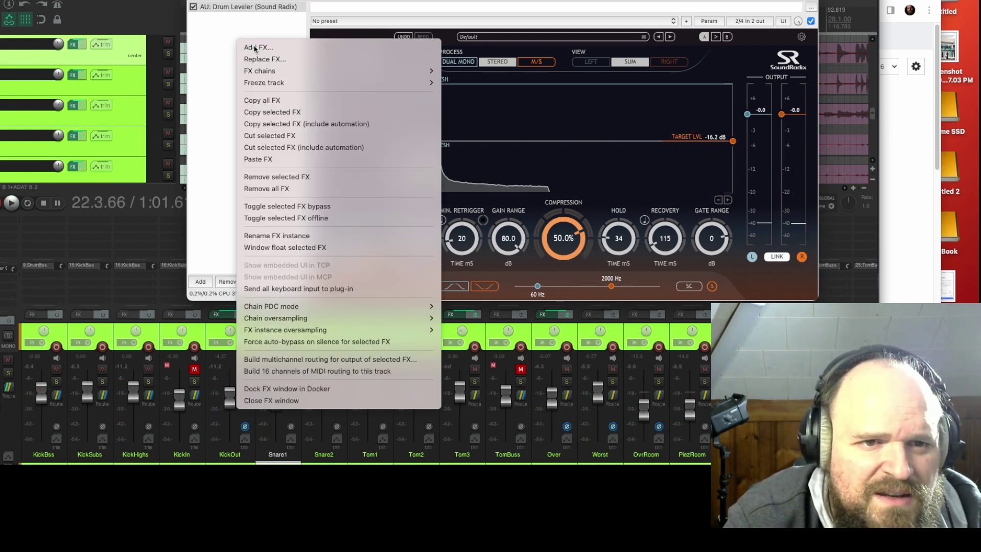
pyautogui.click(251, 47)
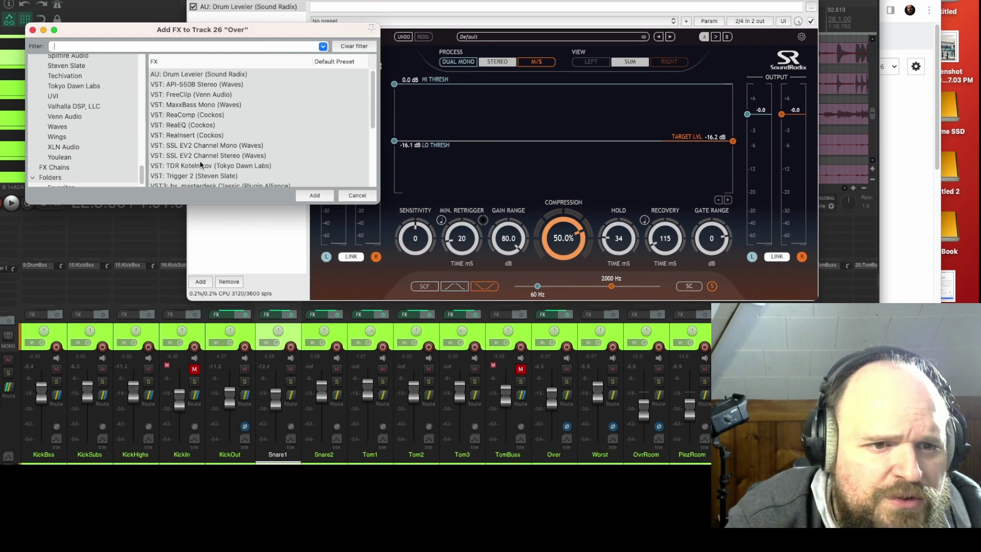
pyautogui.scroll(-10, 225, 137)
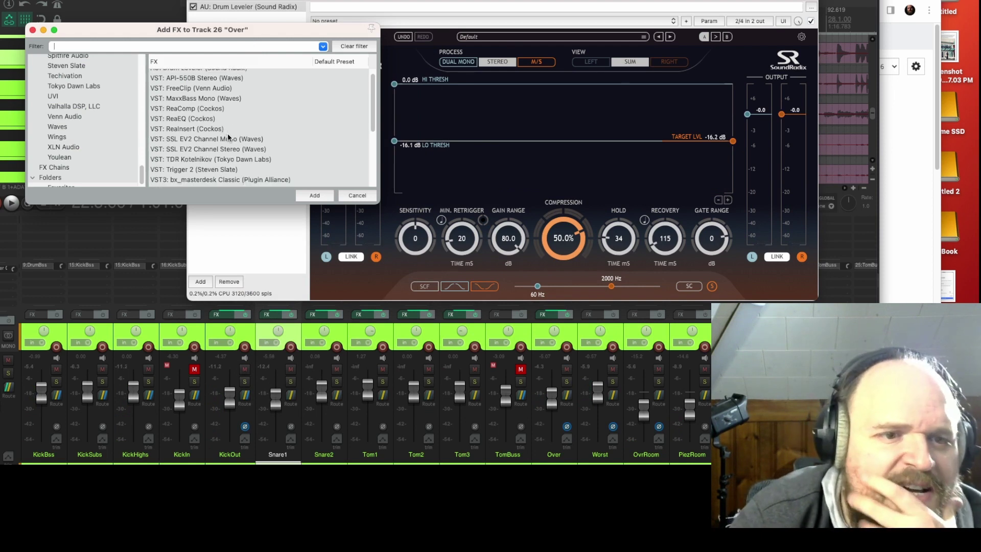
pyautogui.scroll(10, 234, 150)
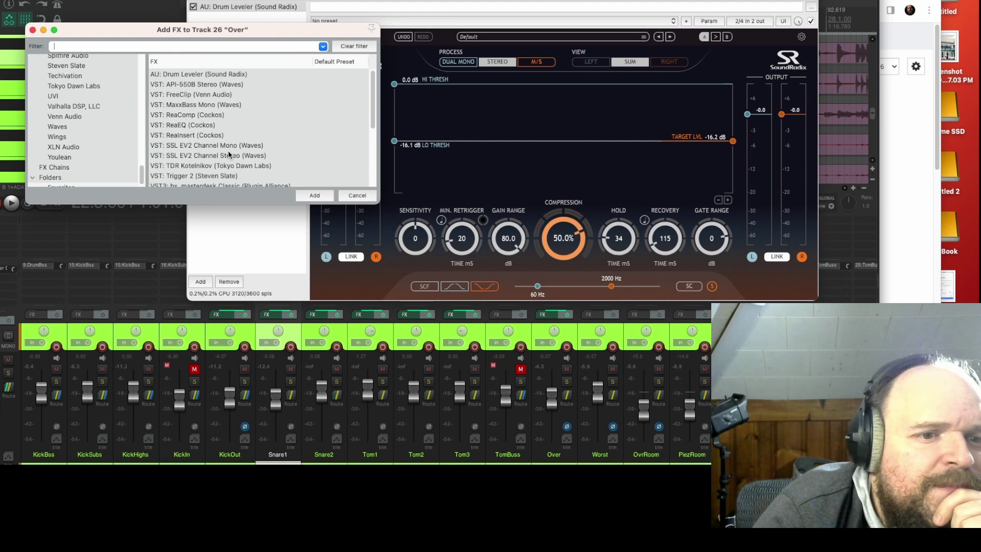
pyautogui.scroll(-5, 192, 106)
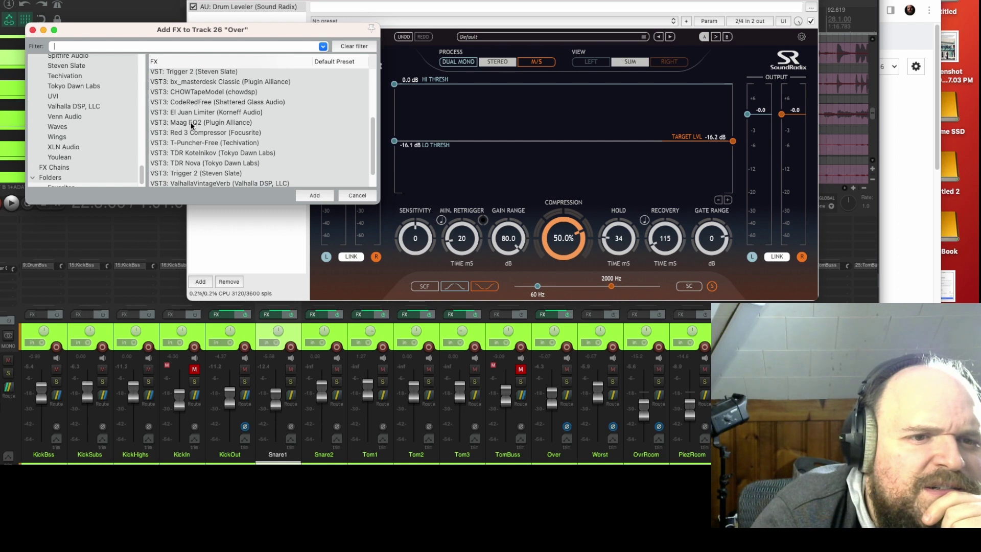
pyautogui.scroll(5, 193, 127)
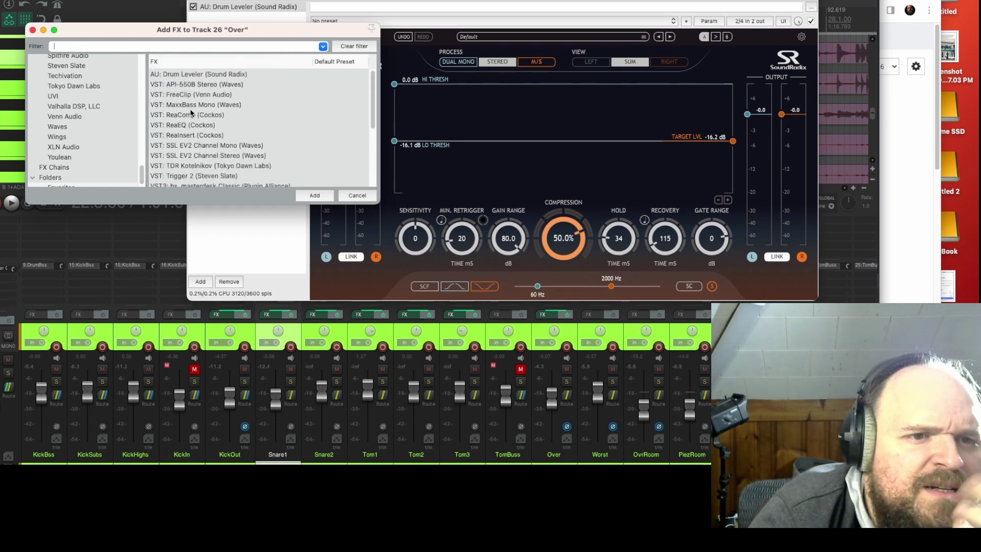
pyautogui.doubleClick(196, 95)
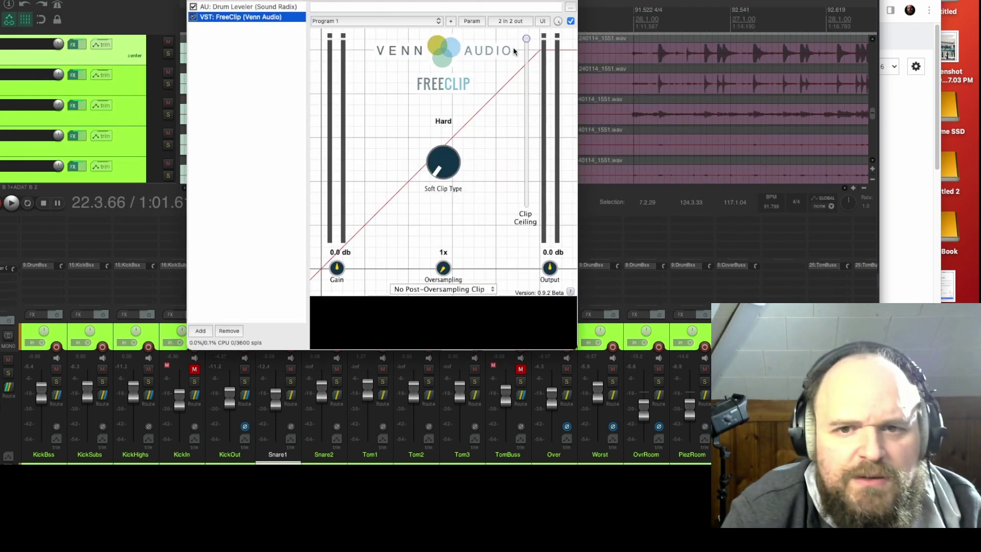
# Lower FreeClip's clip ceiling during playback, adjusting it by ear, and select the Over track
pyautogui.press('space')
pyautogui.moveTo(525, 38); pyautogui.dragTo(530, 115)
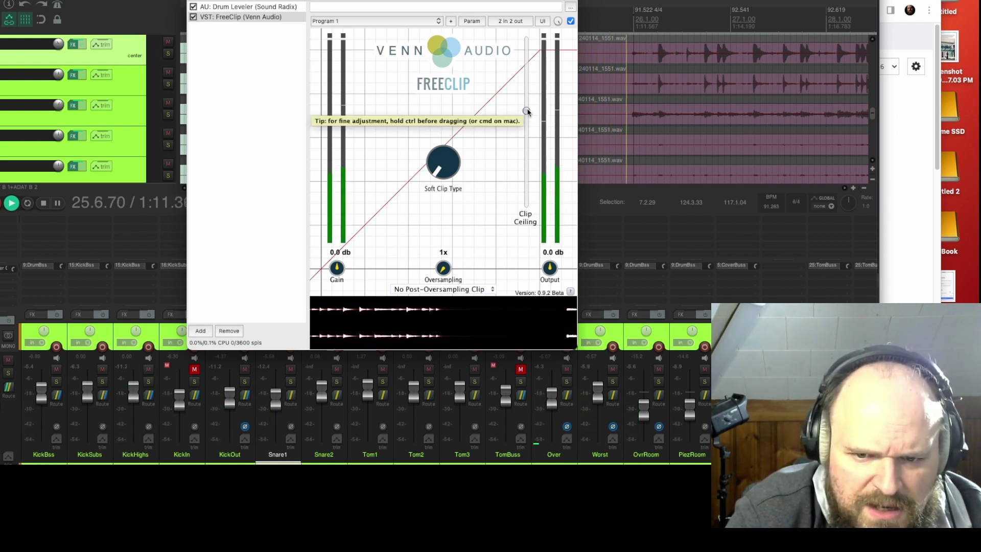
pyautogui.moveTo(528, 112); pyautogui.dragTo(540, 100)
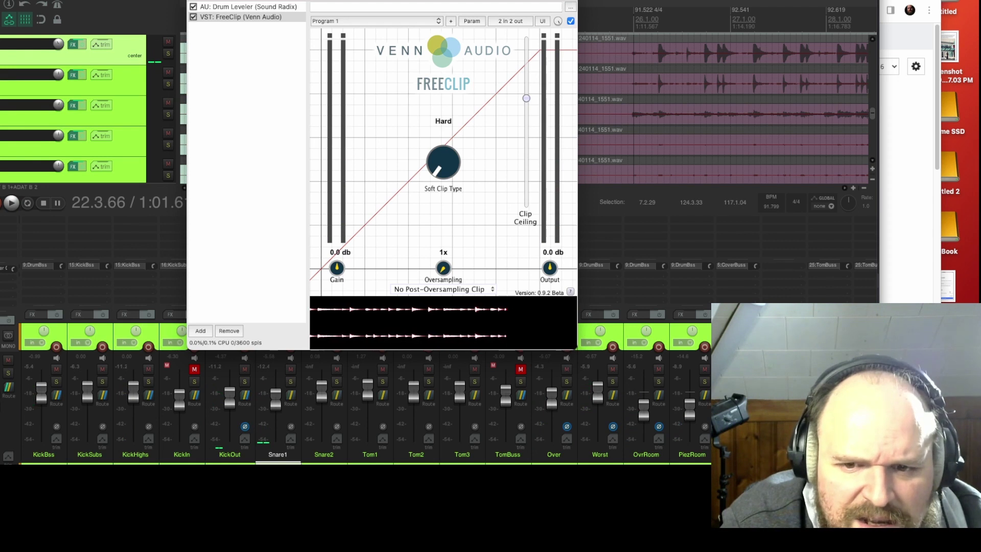
pyautogui.click(554, 454)
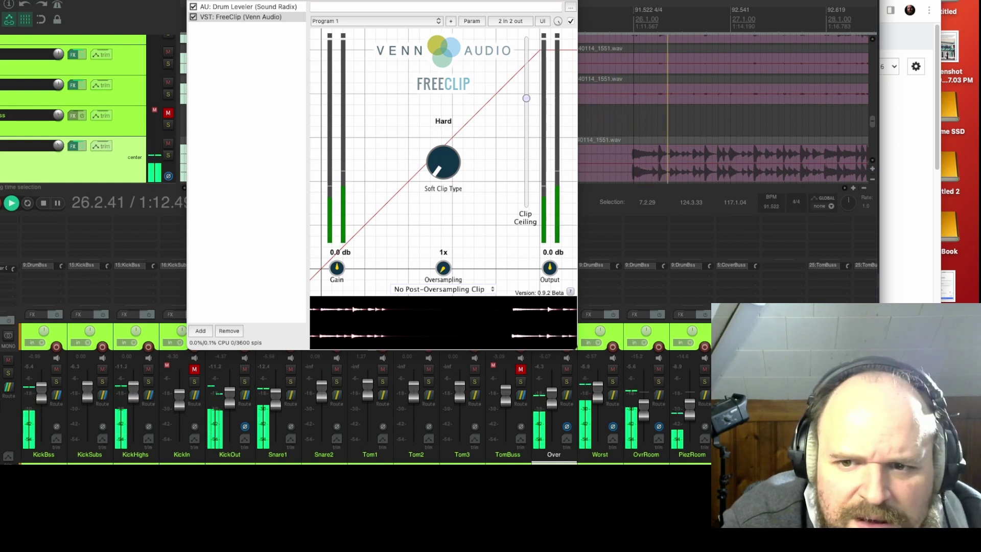
pyautogui.press('space')
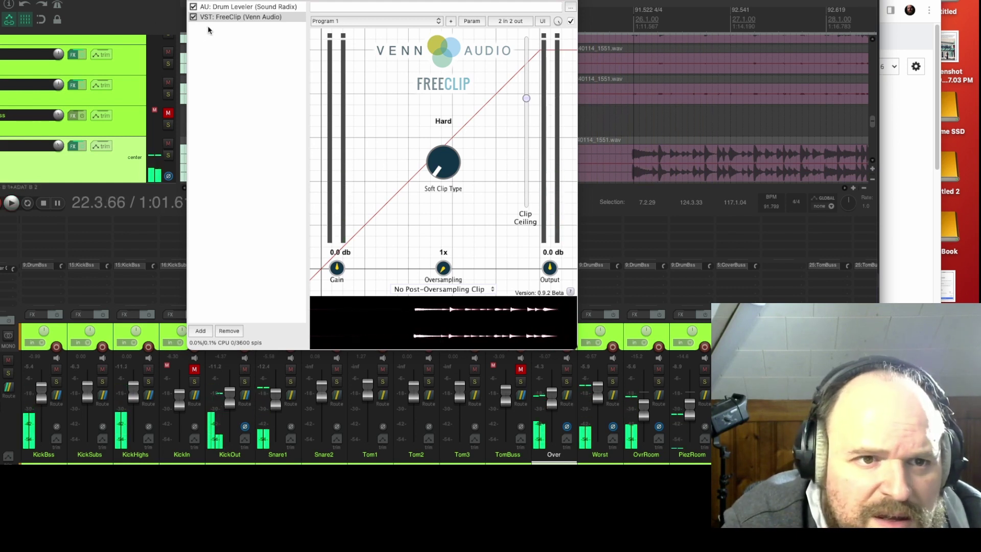
# Add the SSL EV2 Channel Stereo plug-in after FreeClip on the Over track
pyautogui.rightClick(208, 45)
pyautogui.click(291, 63)
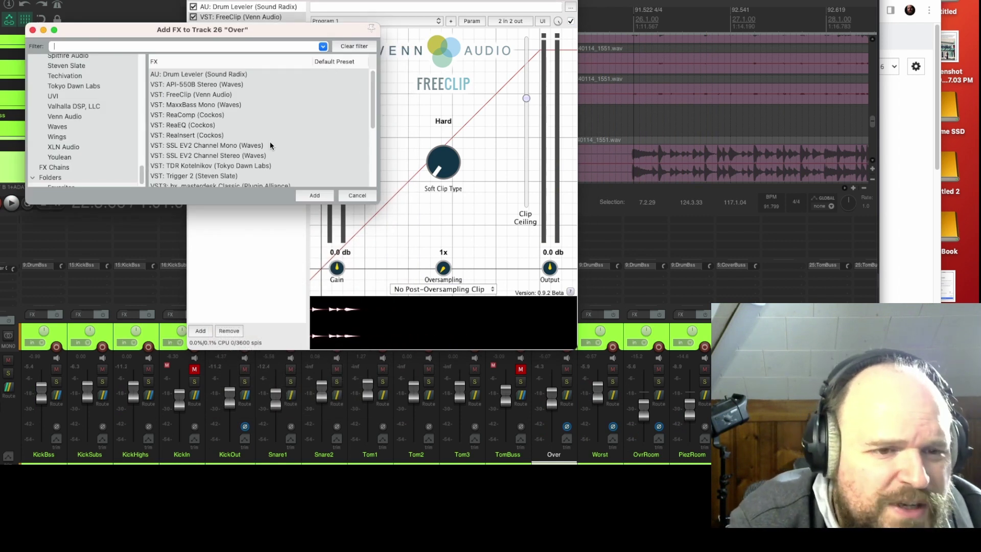
pyautogui.scroll(-5, 265, 166)
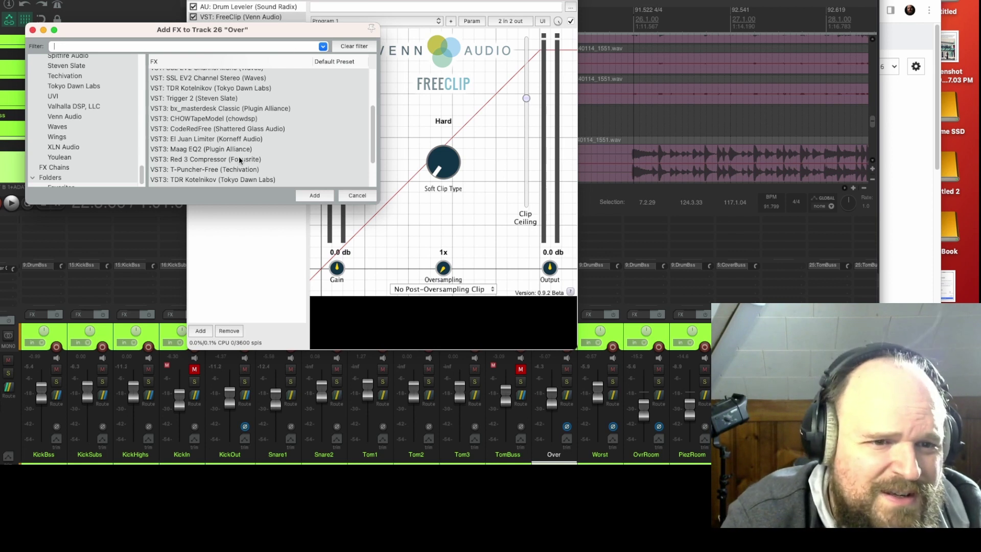
pyautogui.scroll(1, 241, 153)
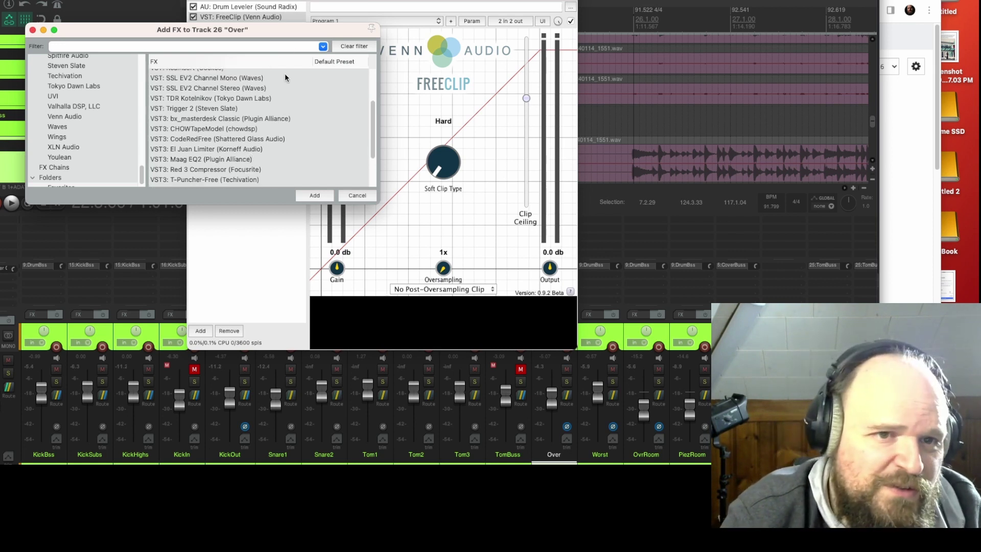
pyautogui.scroll(5, 316, 146)
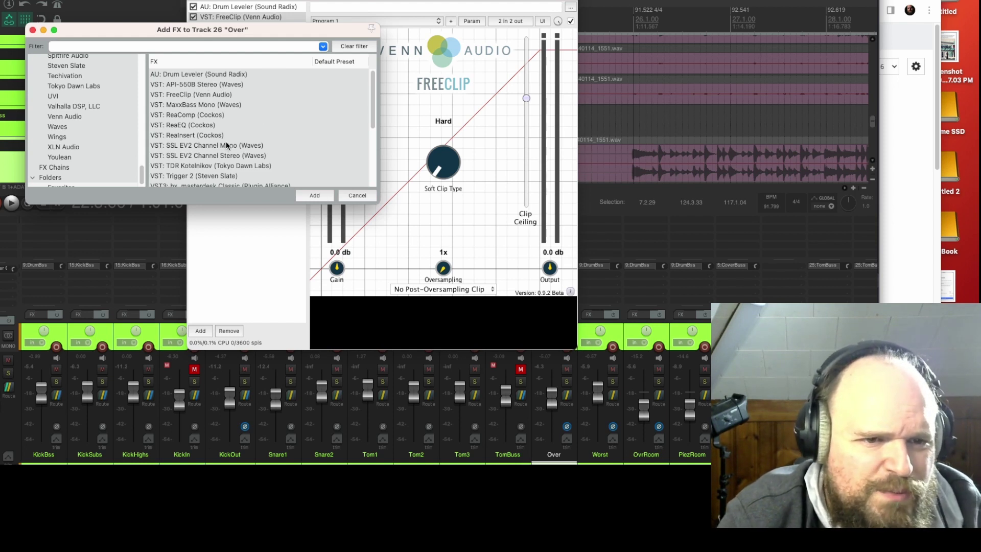
pyautogui.scroll(-5, 235, 156)
pyautogui.scroll(-5, 243, 156)
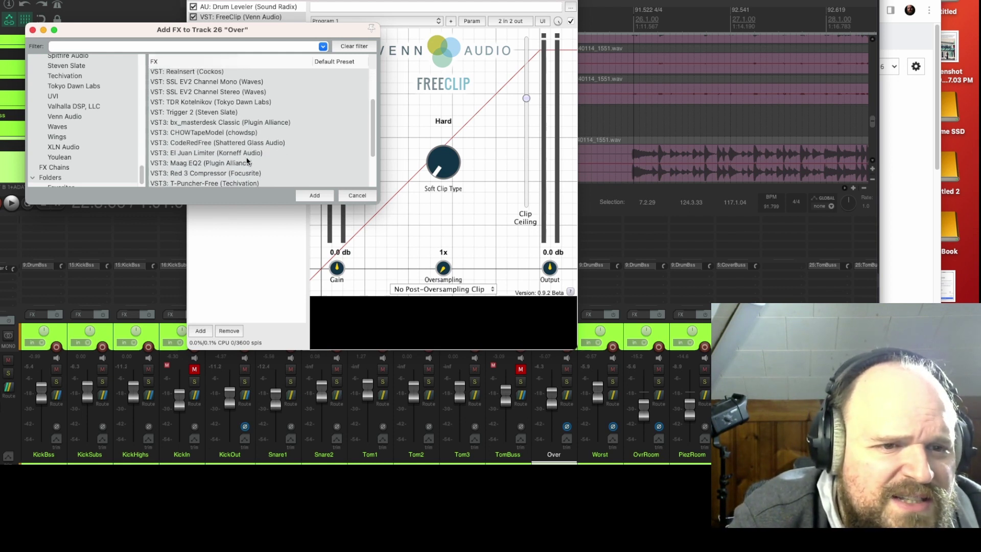
pyautogui.scroll(10, 247, 160)
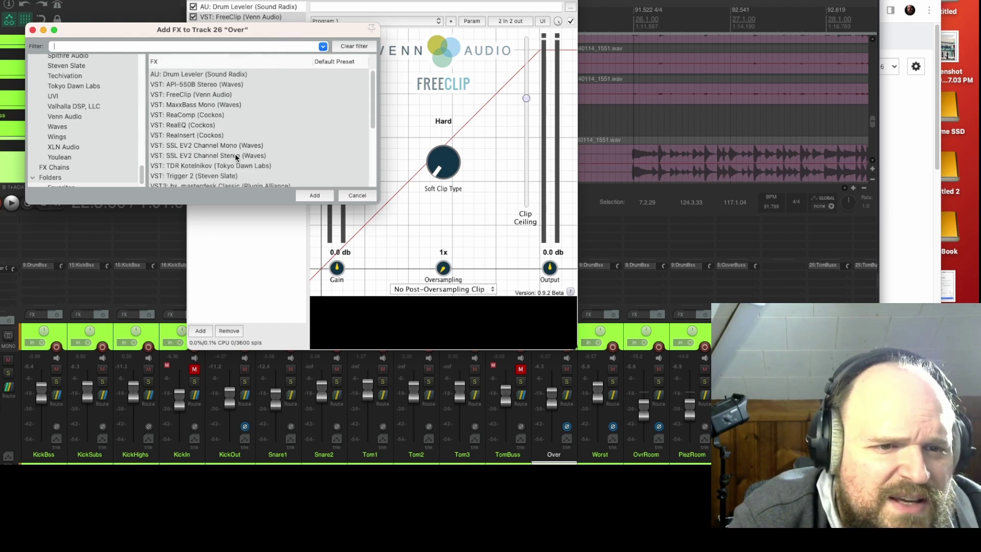
pyautogui.click(237, 157)
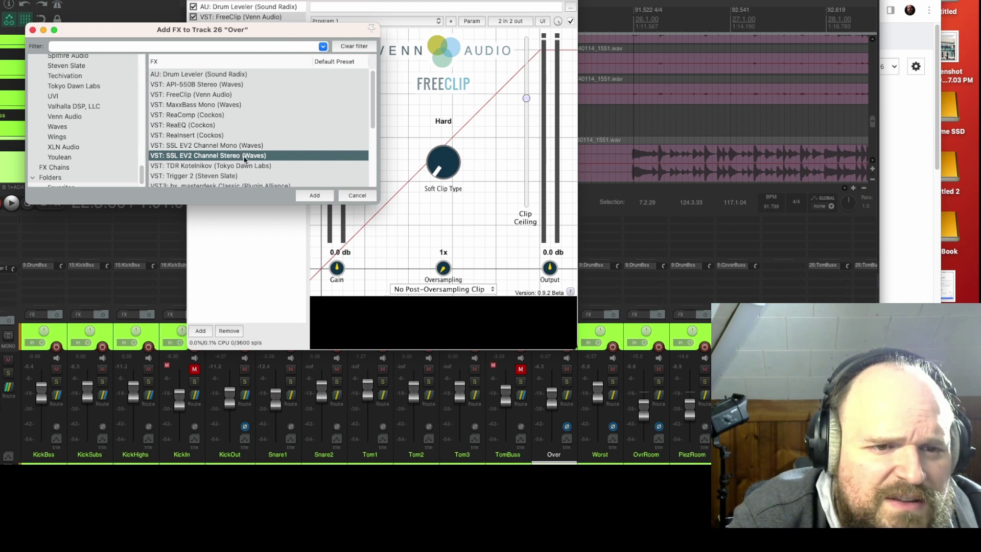
pyautogui.doubleClick(249, 156)
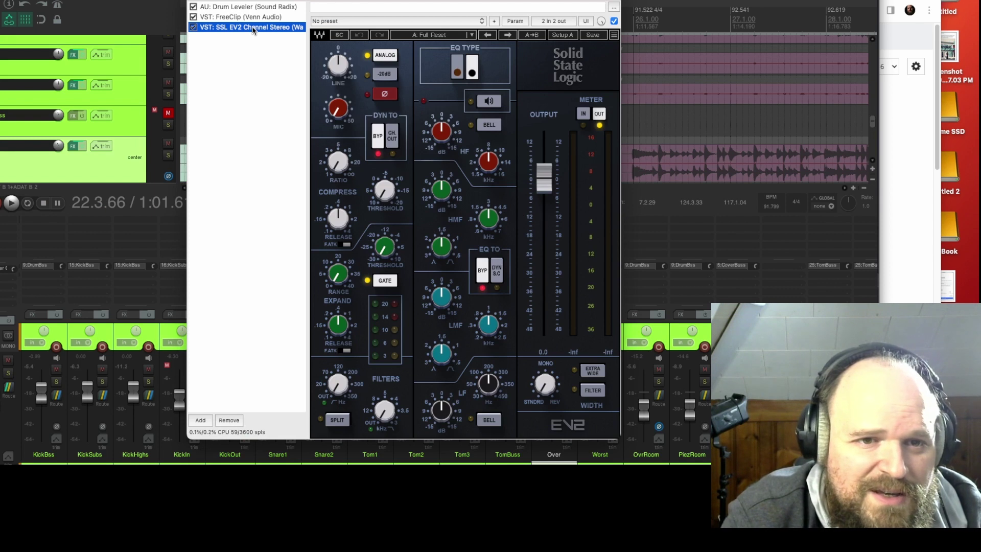
# Replace the SSL EV2 Channel Stereo plug-in on the Over track with TDR Nova
pyautogui.rightClick(238, 25)
pyautogui.click(260, 47)
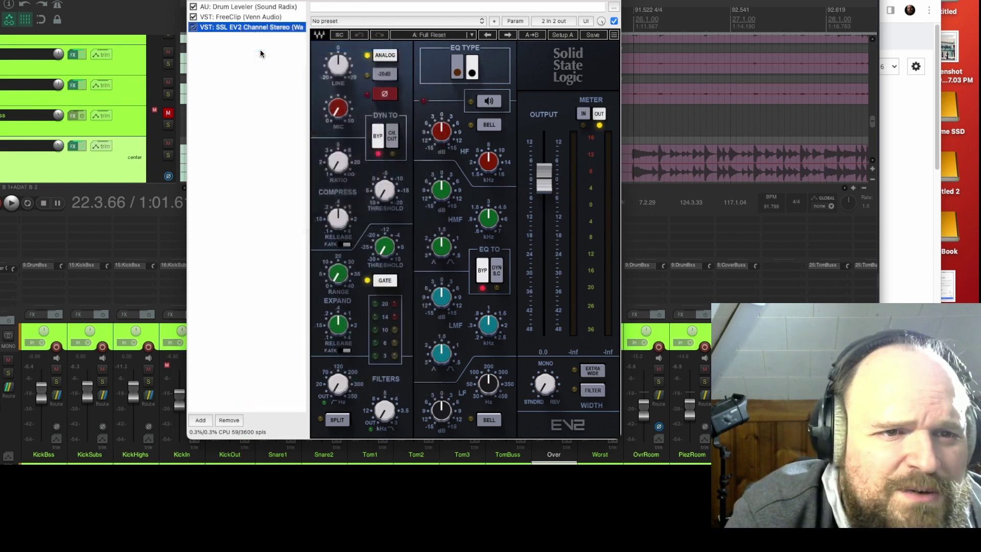
pyautogui.scroll(-10, 248, 85)
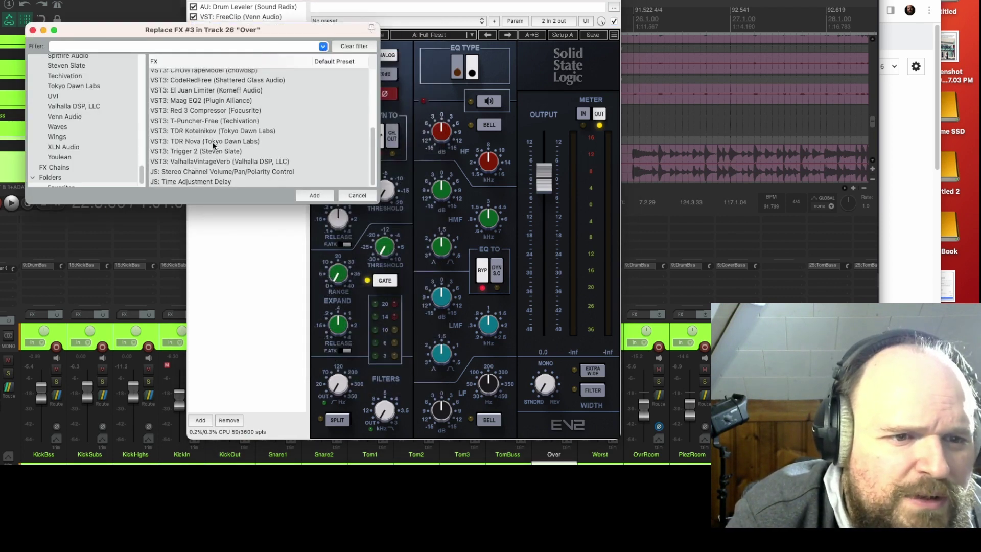
pyautogui.doubleClick(214, 144)
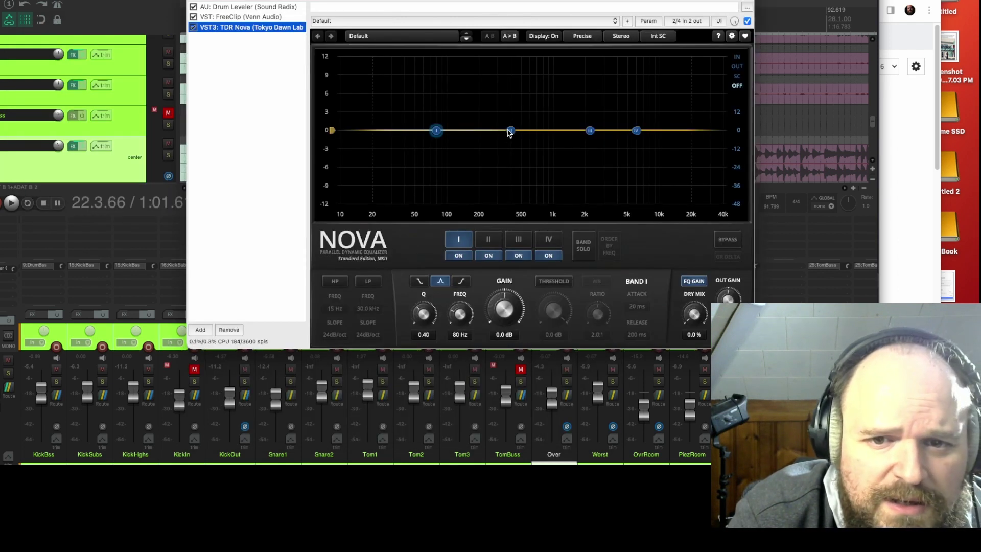
# Set Nova's band II to -5.7 dB at 503 Hz and band I to 0.3 dB at 200 Hz with Q 0.73
pyautogui.moveTo(511, 133); pyautogui.dragTo(514, 163)
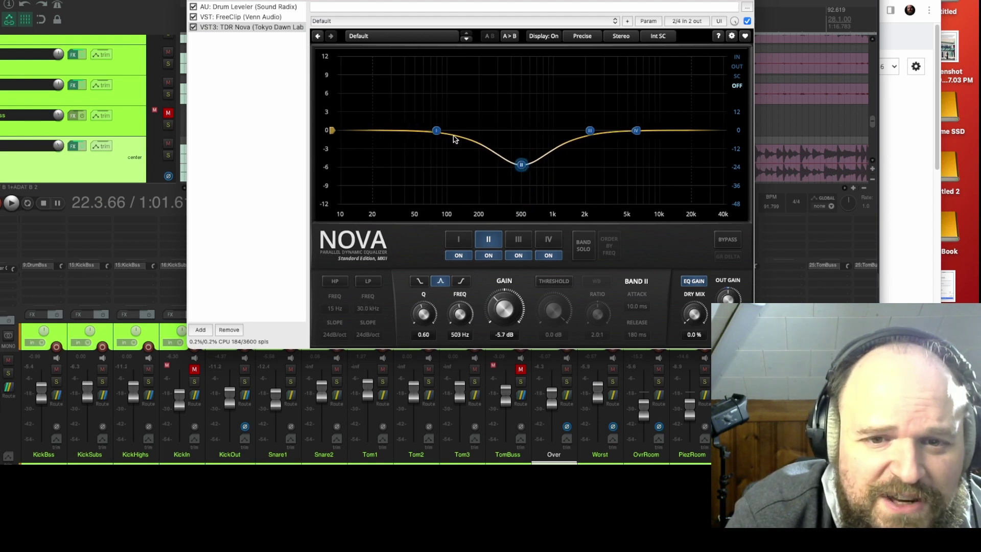
pyautogui.moveTo(436, 131); pyautogui.dragTo(480, 130)
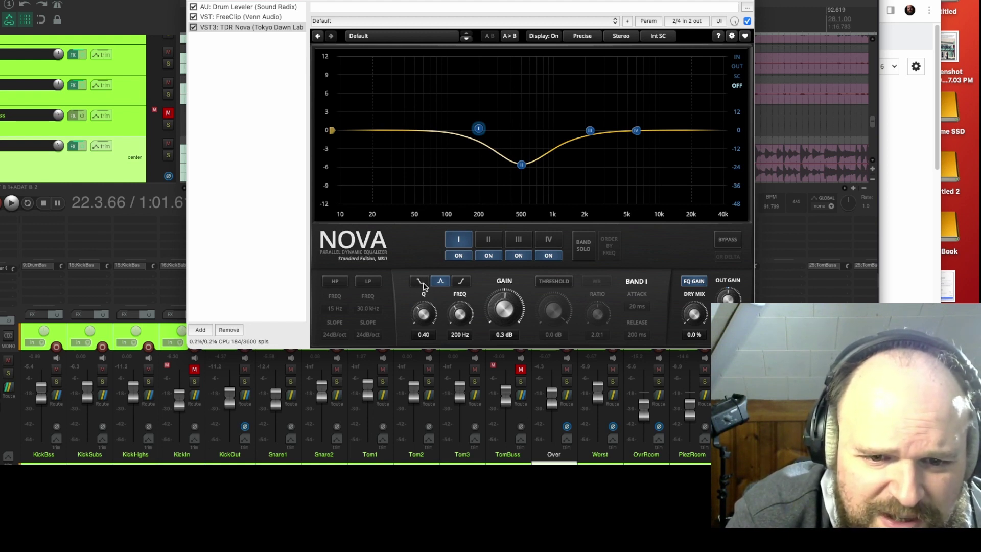
pyautogui.moveTo(427, 316); pyautogui.dragTo(428, 301)
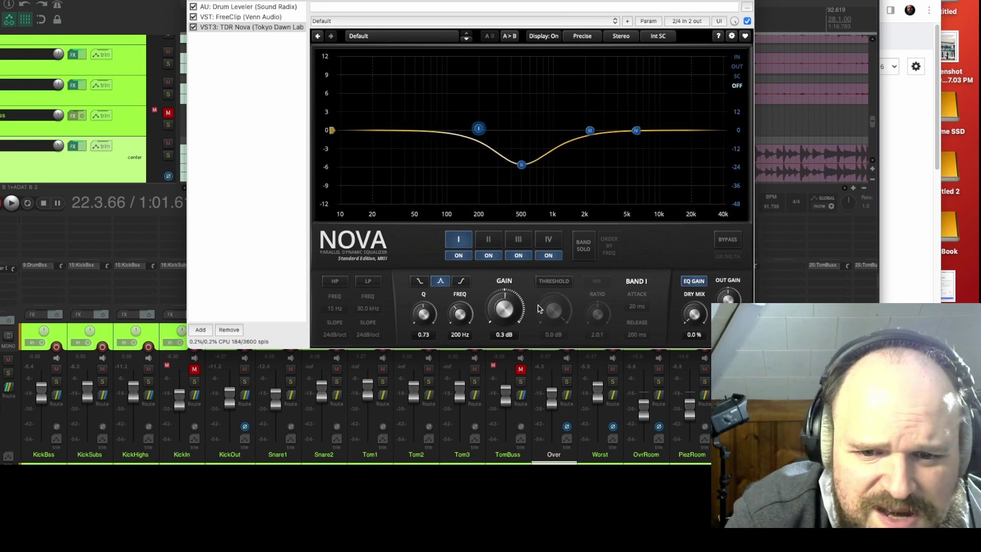
# Enable dynamic thresholding on Nova's band I and set its Q to 3.61 and threshold to -24.8 dB during playback
pyautogui.click(554, 281)
pyautogui.press('space')
pyautogui.moveTo(554, 311); pyautogui.dragTo(532, 331)
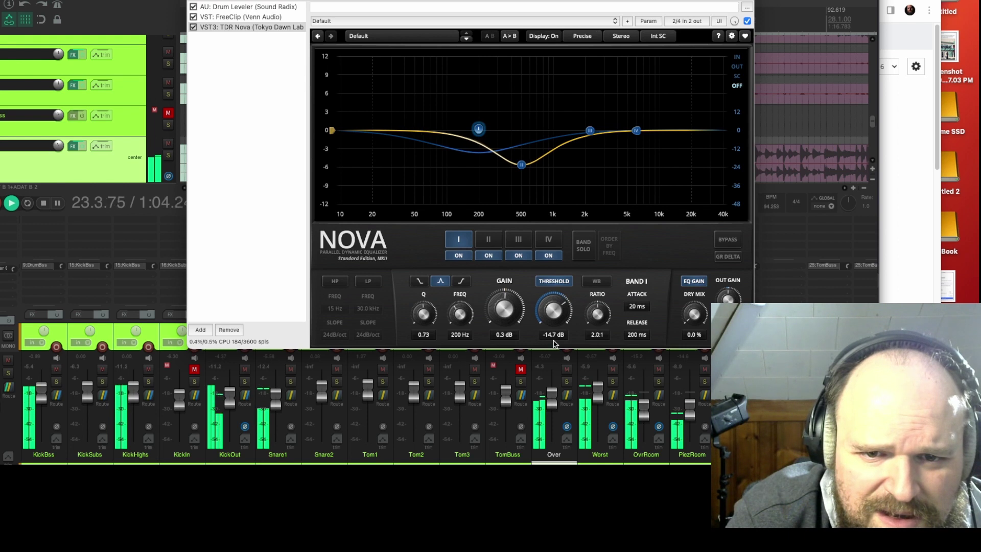
pyautogui.moveTo(424, 314); pyautogui.dragTo(423, 280)
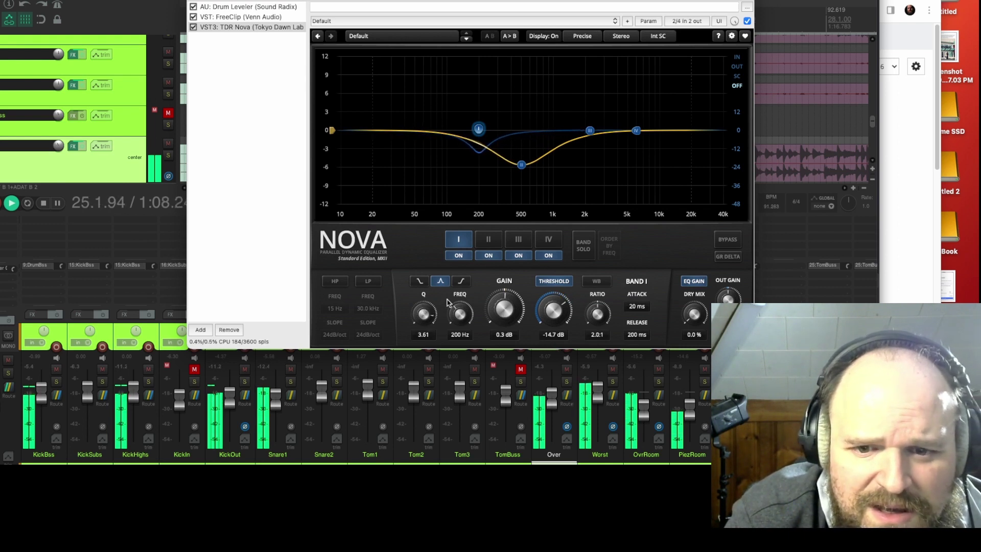
pyautogui.moveTo(559, 326); pyautogui.dragTo(564, 313)
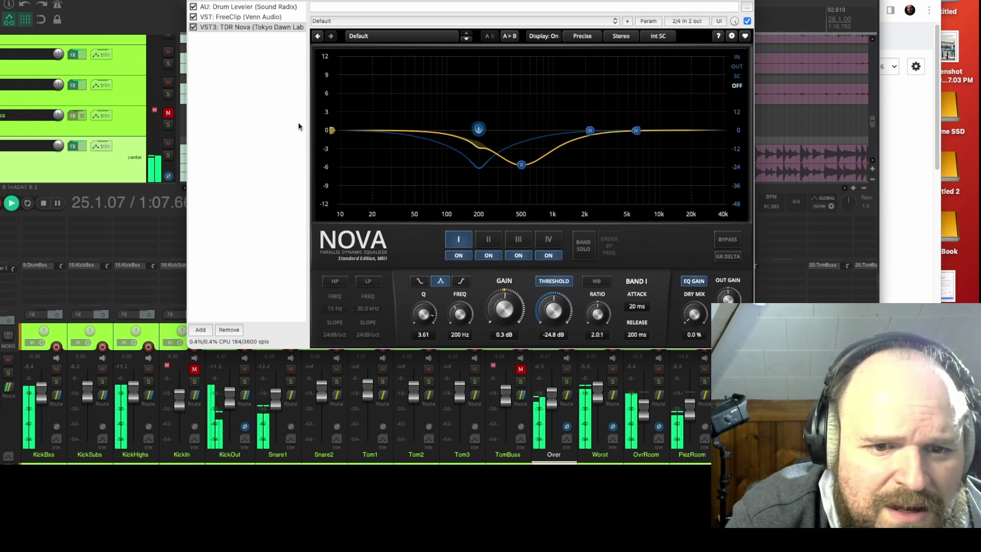
# Enable Nova's high-pass filter at 77 Hz on the Over track and replay the section
pyautogui.click(338, 283)
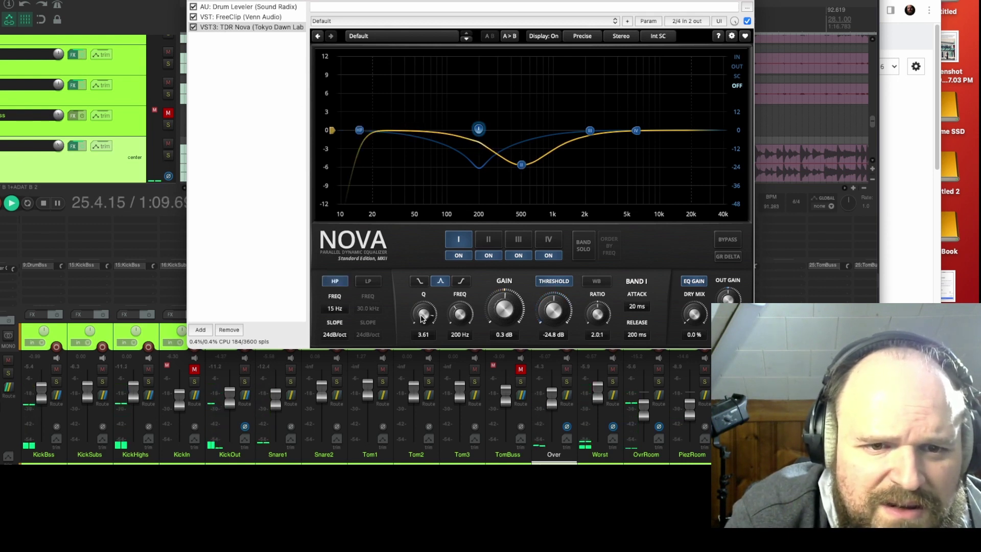
pyautogui.moveTo(360, 131); pyautogui.dragTo(437, 145)
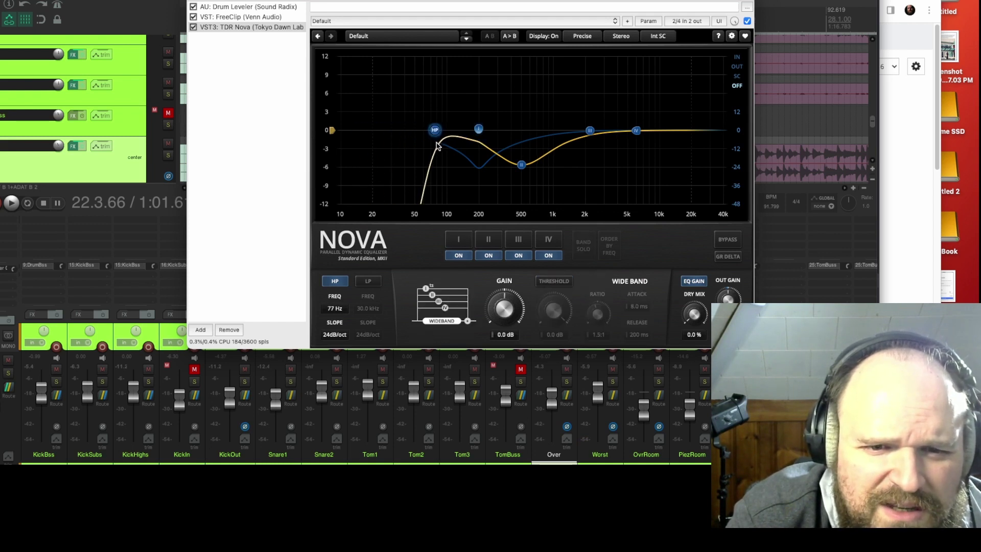
pyautogui.press('space')
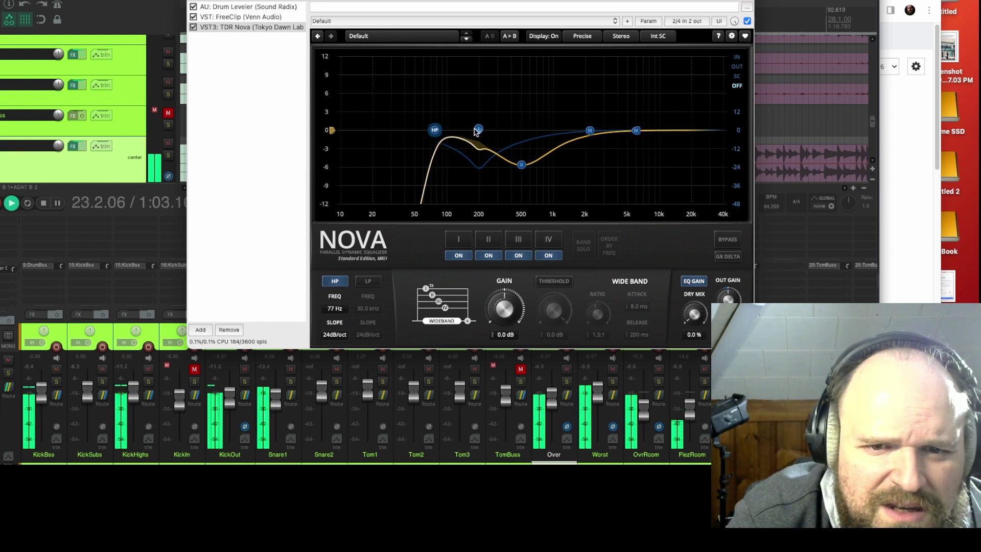
# Set Nova's band I to 0.8 dB gain, -21.3 dB threshold and Q 2.26, and compare the sound with Nova bypassed
pyautogui.moveTo(480, 132); pyautogui.dragTo(476, 129)
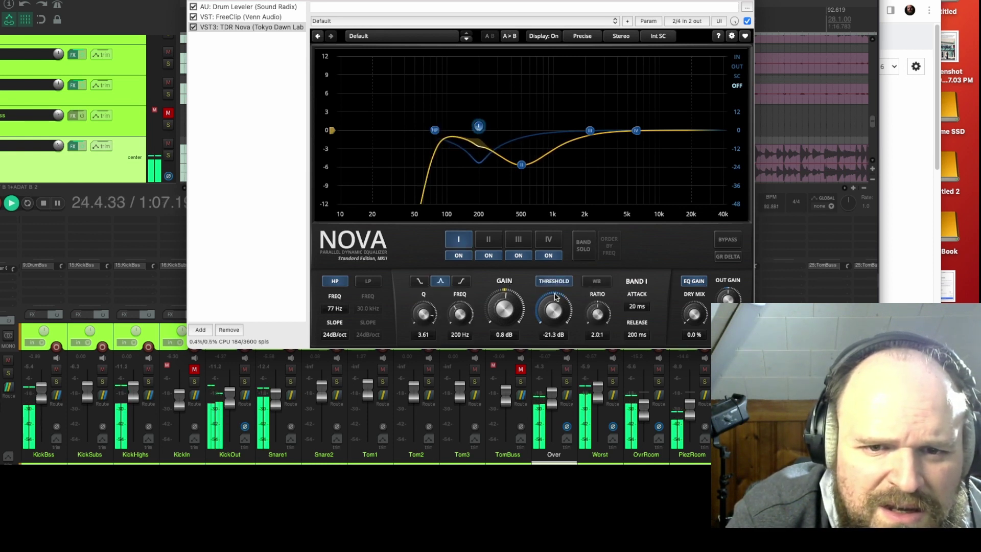
pyautogui.moveTo(418, 318); pyautogui.dragTo(433, 345)
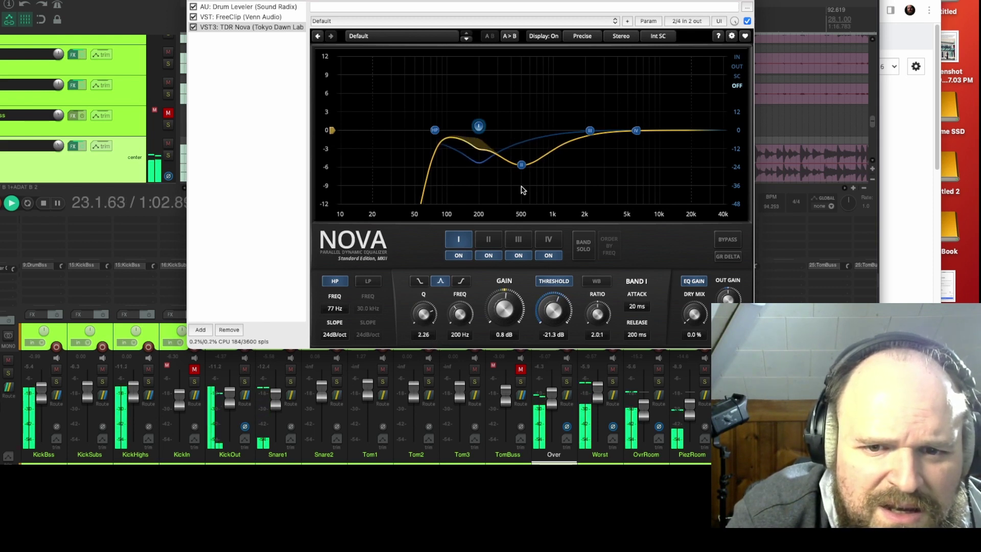
pyautogui.click(193, 27)
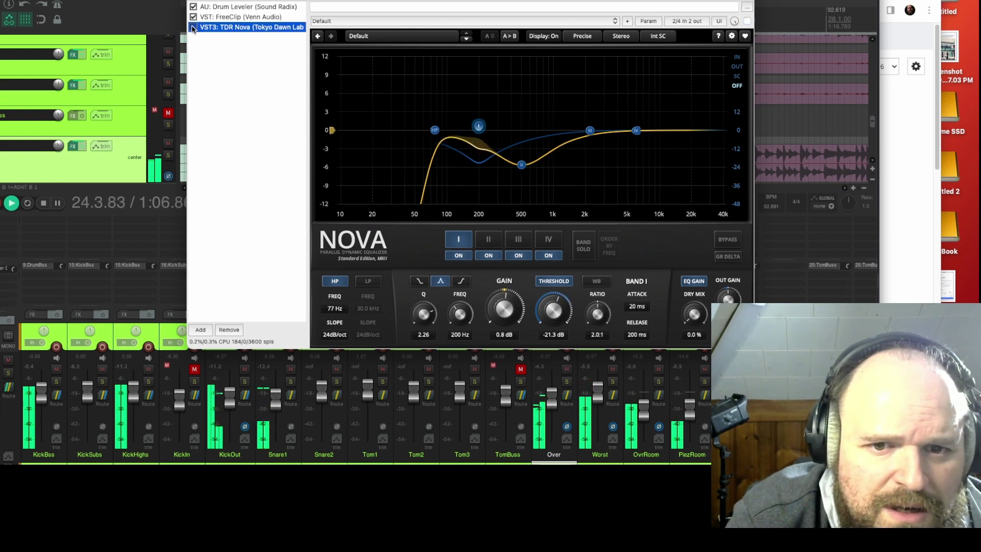
pyautogui.click(193, 27)
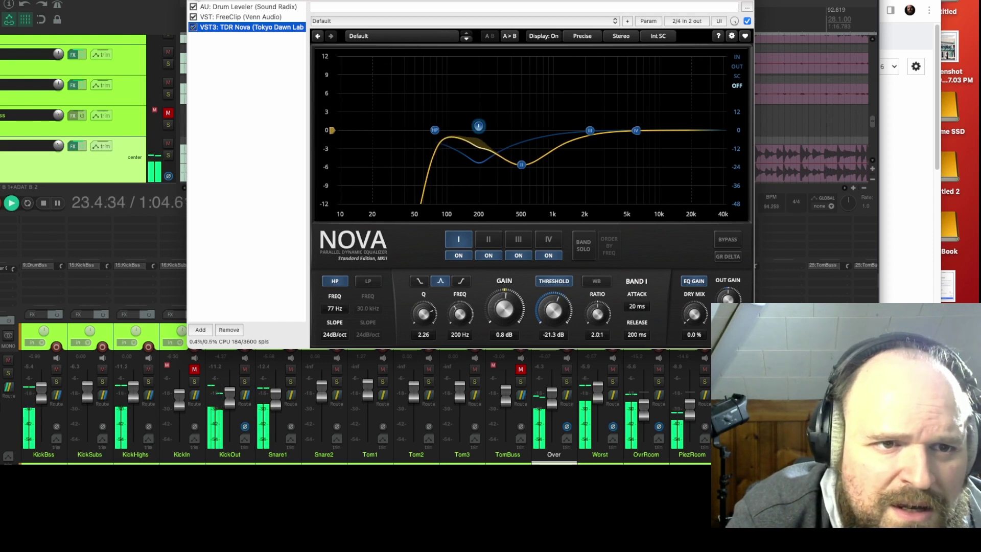
# Close the Over track's plug-in window and audition the drum mix from around bar 42, replaying that section
pyautogui.press('super+w')
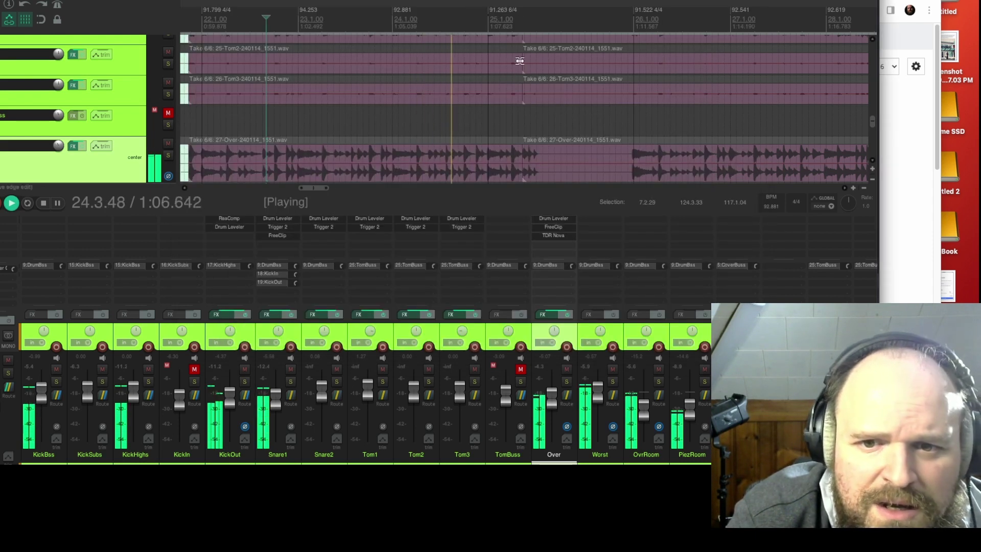
pyautogui.scroll(-4, 552, 61)
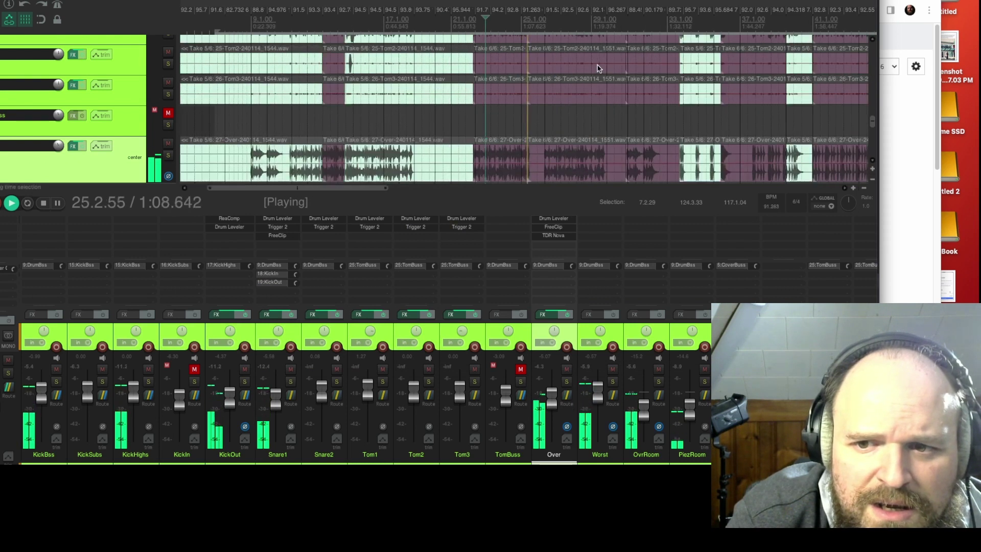
pyautogui.press('space')
pyautogui.scroll(-2, 562, 28)
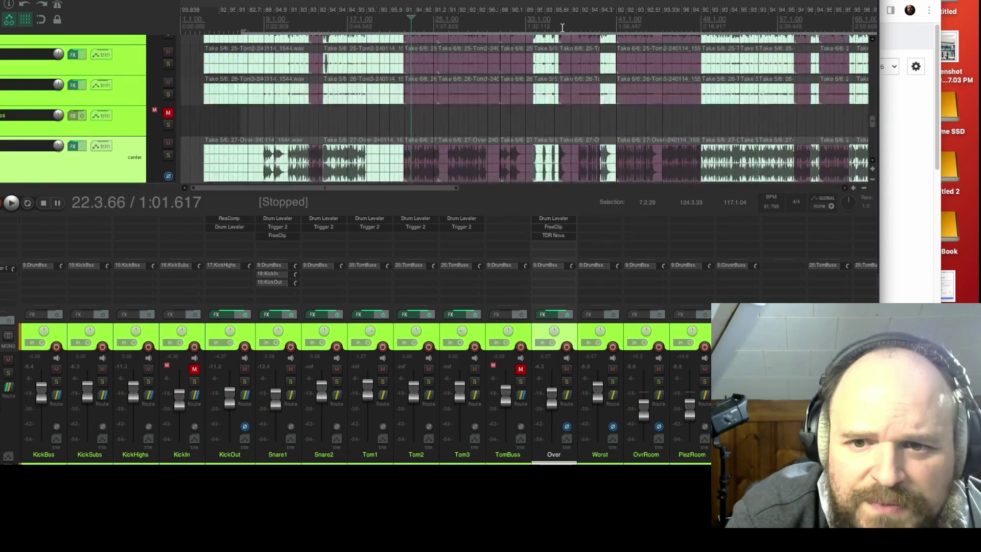
pyautogui.click(625, 56)
pyautogui.press('space')
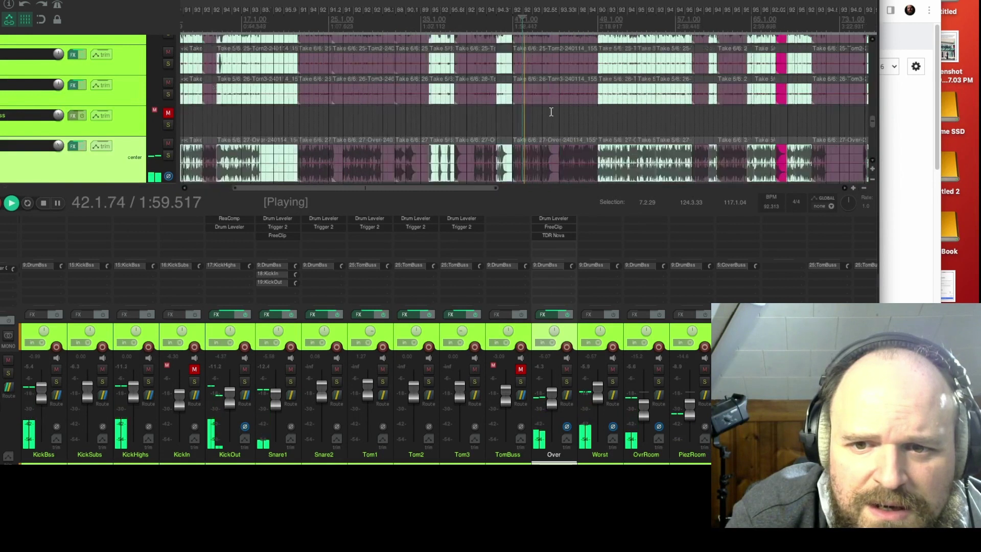
pyautogui.scroll(4, 549, 113)
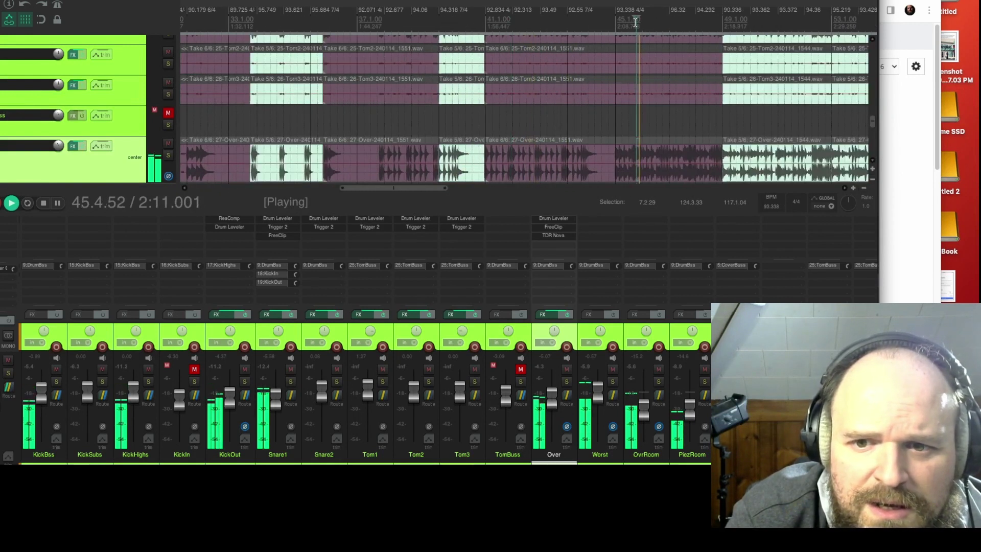
pyautogui.scroll(-1, 637, 24)
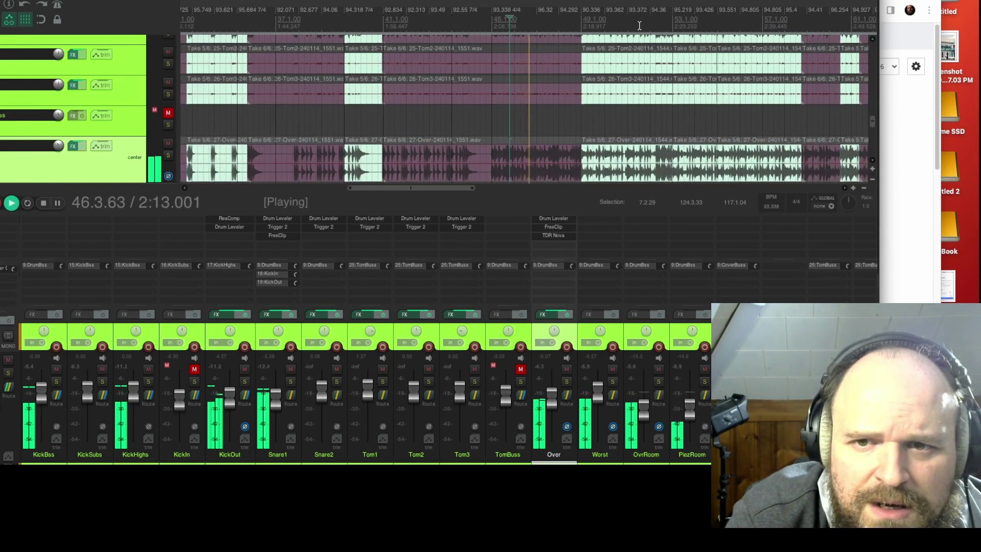
pyautogui.click(402, 22)
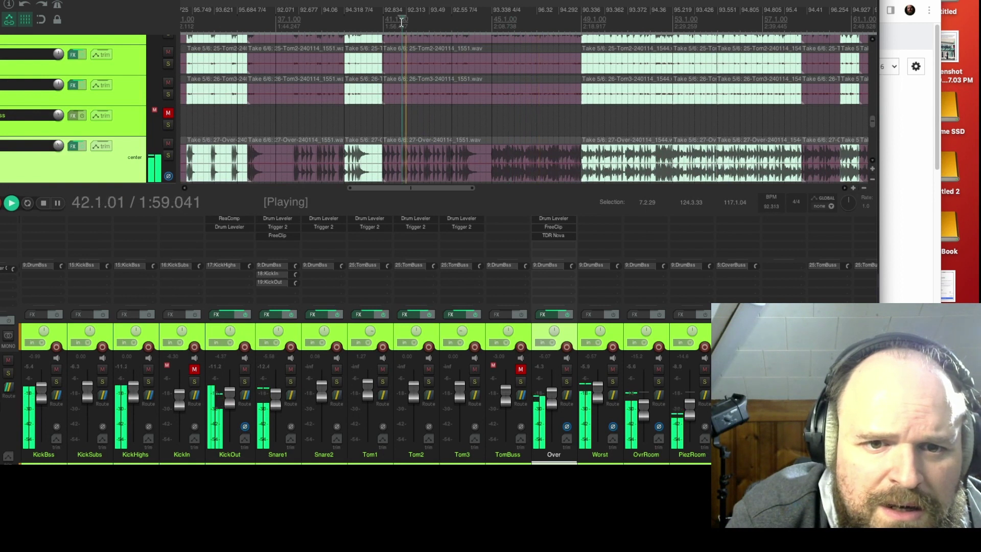
# Play the drum mix from around bar 52 and lower the Worst track's fader slightly
pyautogui.scroll(-3, 664, 24)
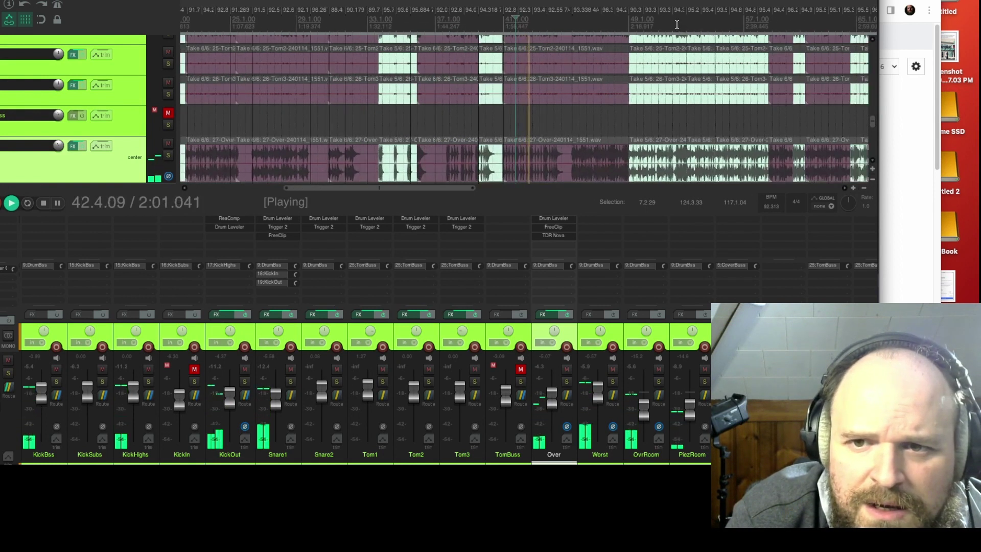
pyautogui.click(677, 24)
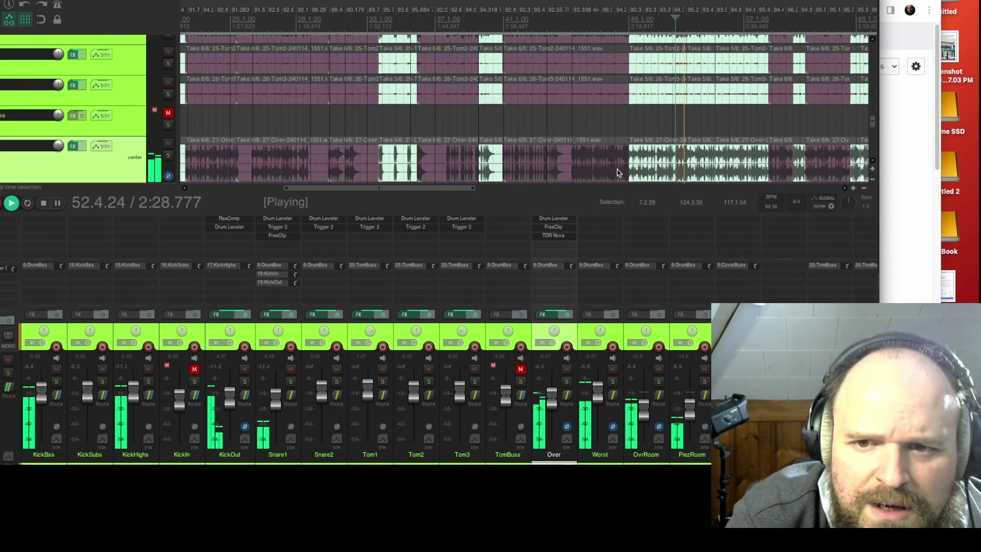
pyautogui.scroll(-1, 608, 170)
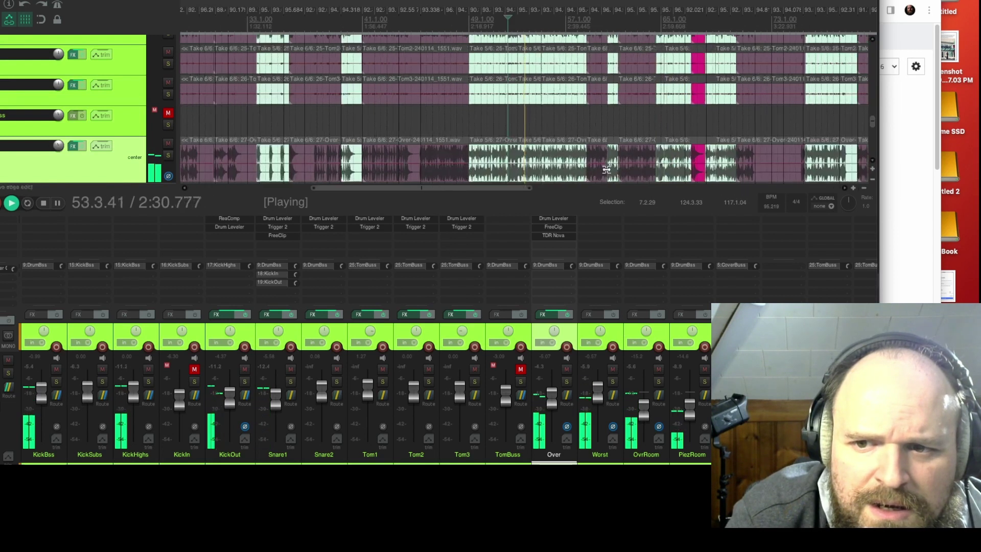
pyautogui.scroll(2, 606, 170)
pyautogui.moveTo(554, 404); pyautogui.dragTo(599, 402)
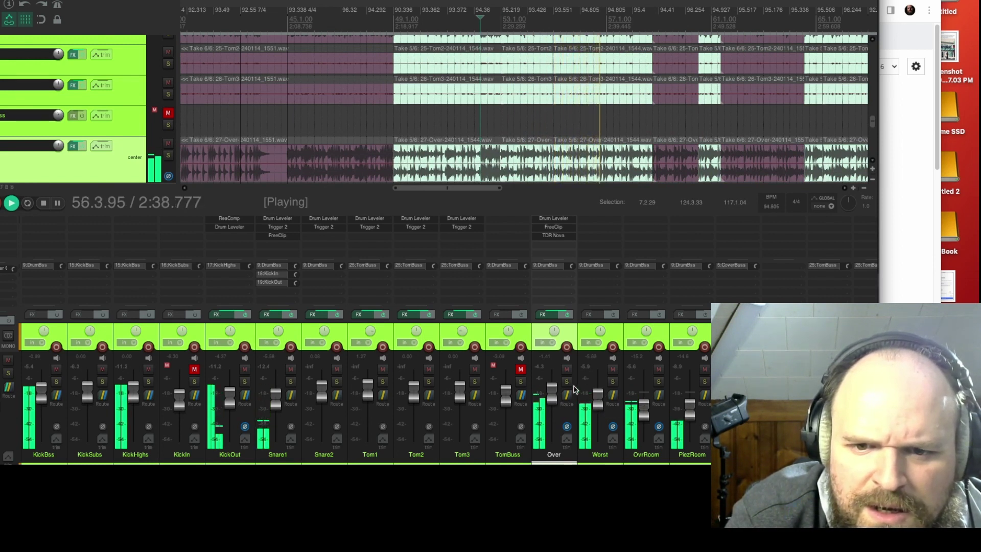
pyautogui.press('space')
# Add the SSL EV2 Channel Stereo plug-in after TDR Nova on the Over track
pyautogui.click(551, 315)
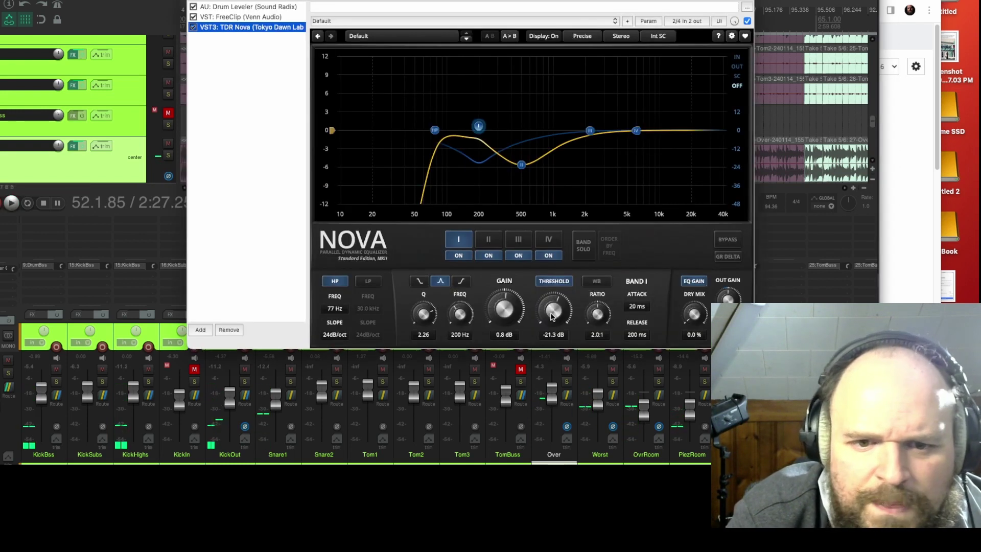
pyautogui.rightClick(243, 83)
pyautogui.click(258, 91)
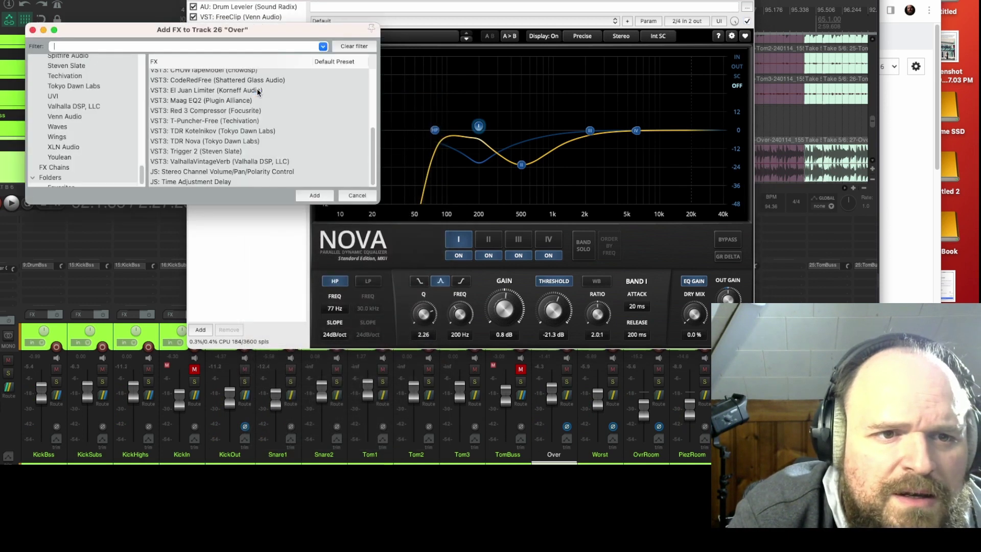
pyautogui.scroll(5, 215, 123)
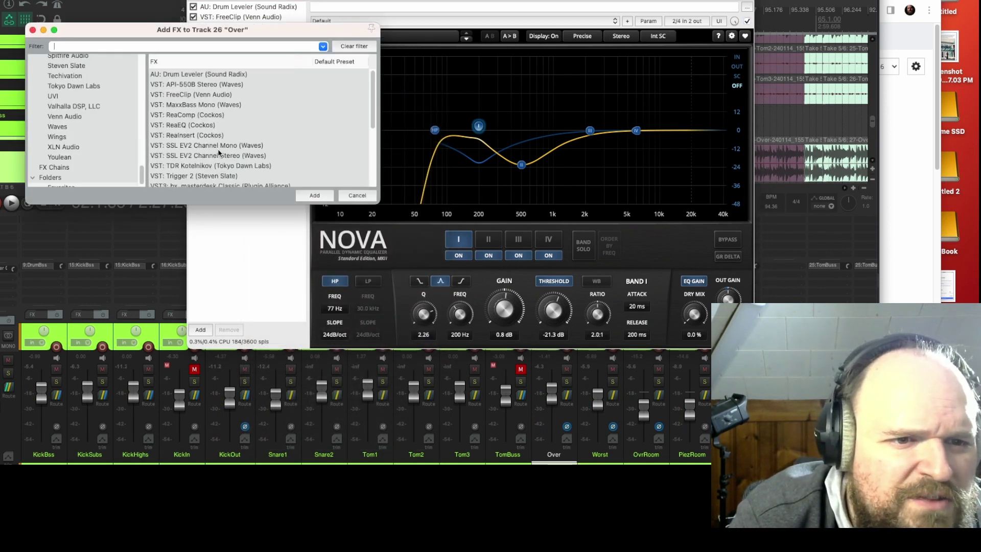
pyautogui.doubleClick(215, 154)
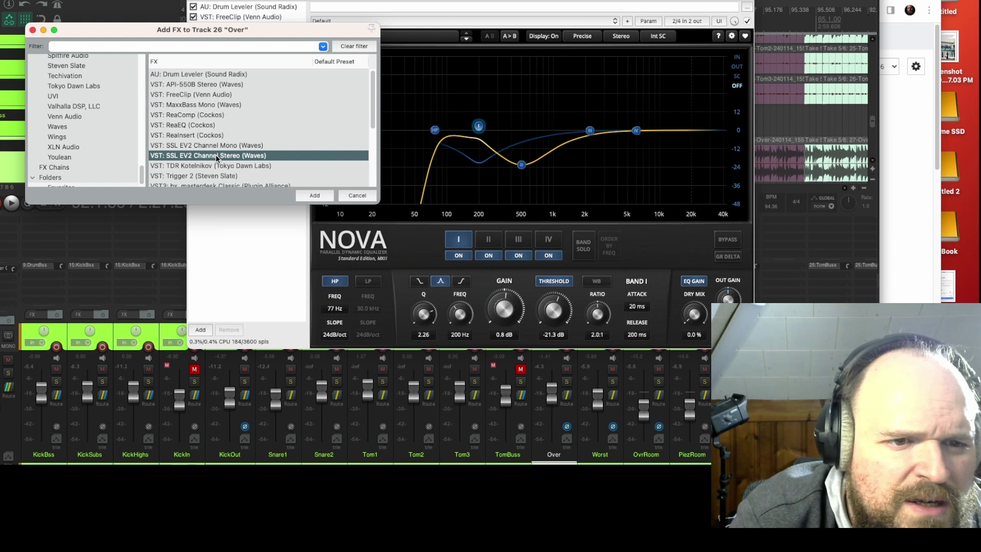
# Enable the SSL channel's dynamics section, shorten the compressor release, set its ratio to 4.1 and start playback
pyautogui.click(378, 136)
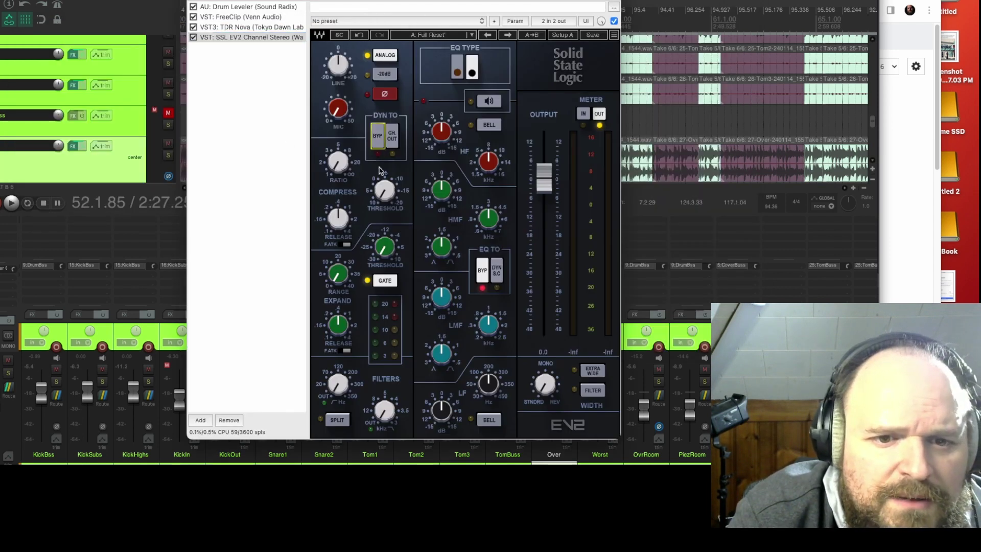
pyautogui.click(385, 198)
pyautogui.click(339, 218)
pyautogui.click(338, 162)
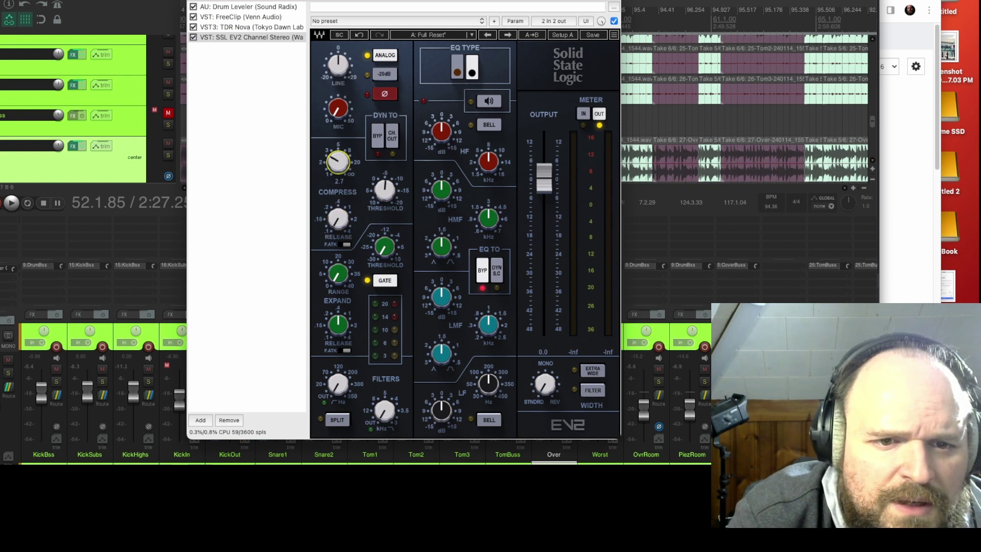
pyautogui.press('space')
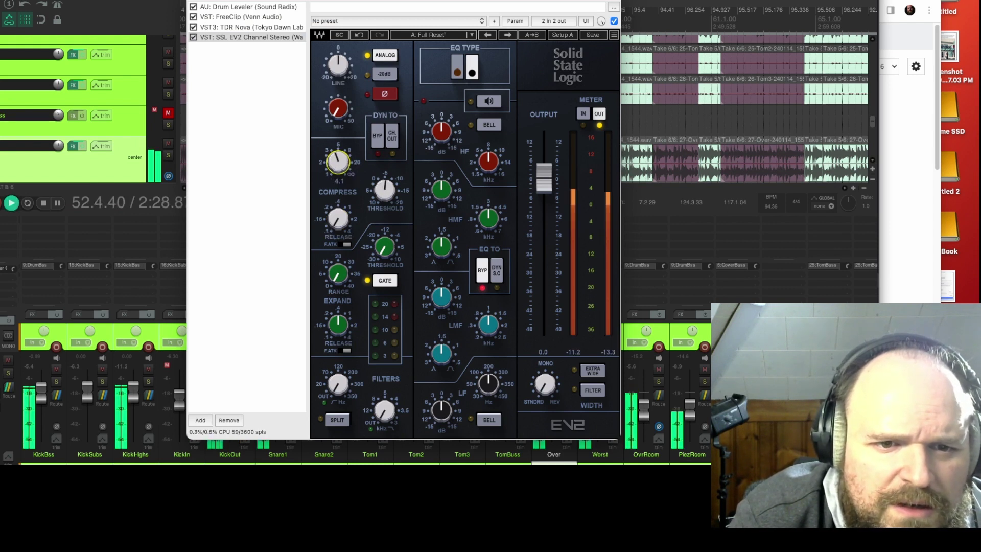
# Set the SSL compressor threshold to -17.2 during playback, listen to the result and close the plug-in window
pyautogui.click(371, 188)
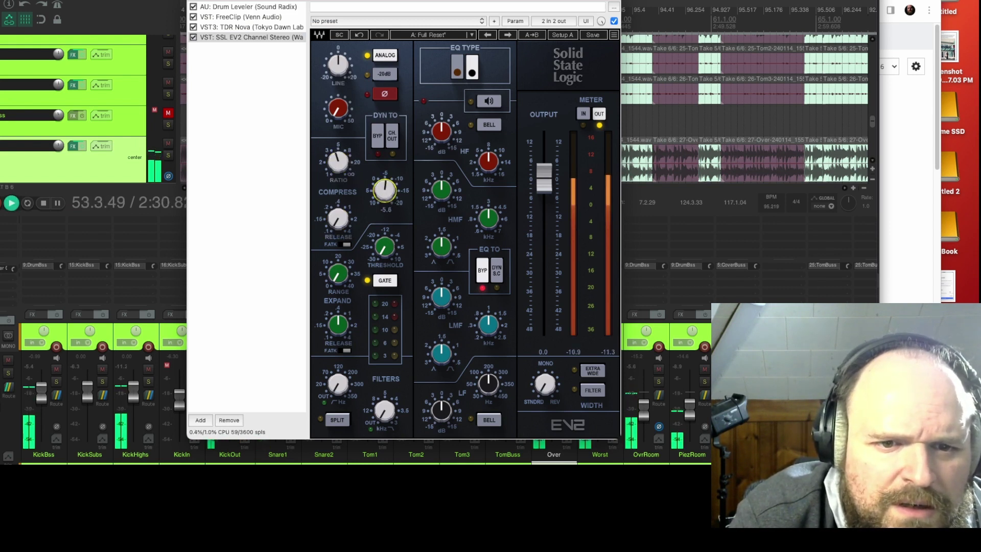
pyautogui.moveTo(385, 190); pyautogui.dragTo(385, 201)
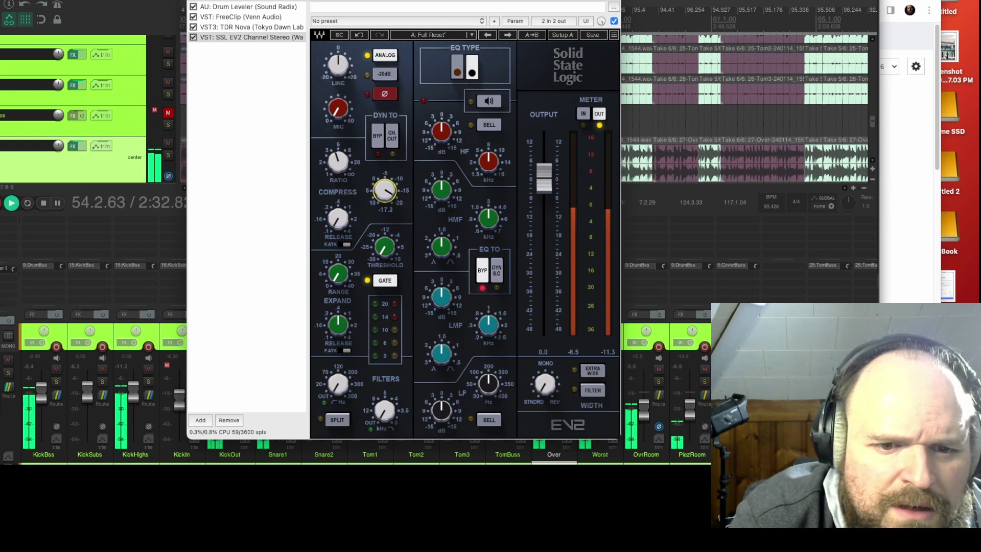
pyautogui.click(340, 169)
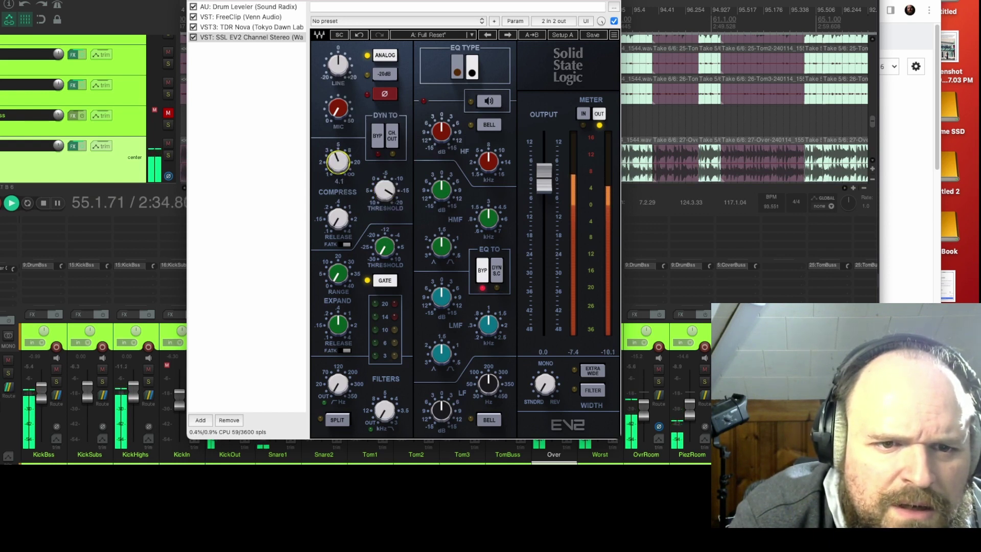
pyautogui.click(489, 219)
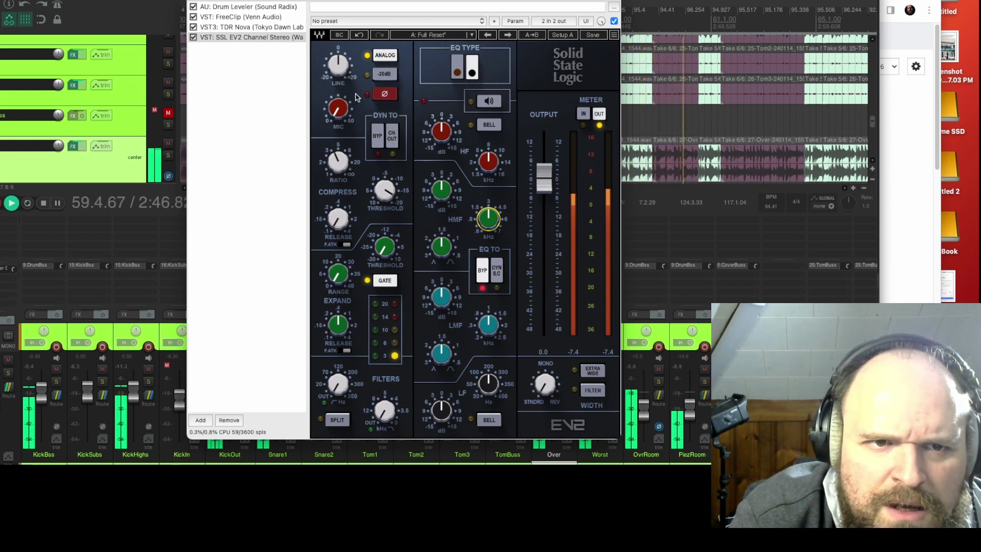
pyautogui.press('Escape')
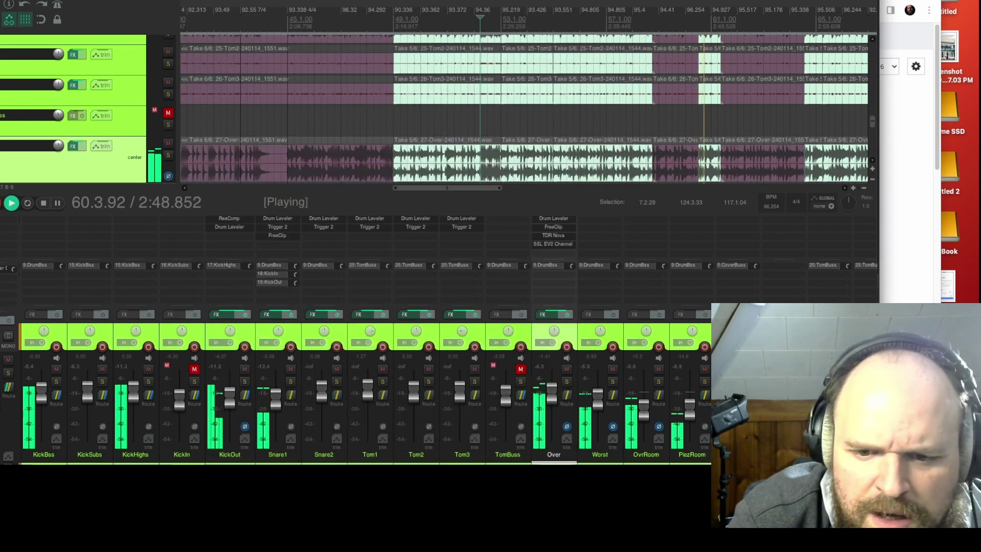
# Lower the Over track's fader slightly and replay the drum mix from around bar 52
pyautogui.press('space')
pyautogui.moveTo(553, 388); pyautogui.dragTo(556, 397)
pyautogui.press('space')
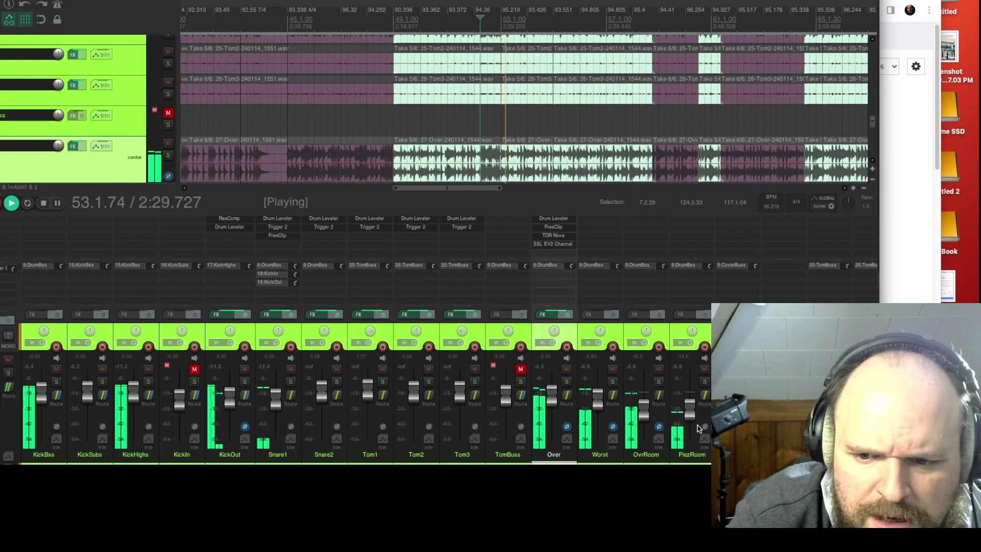
pyautogui.scroll(1, 594, 405)
pyautogui.scroll(-1, 598, 405)
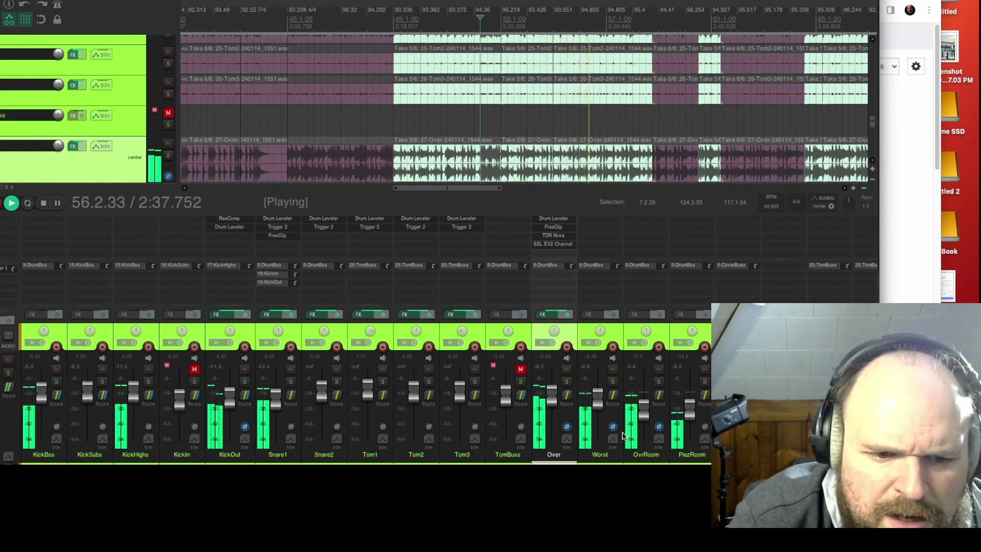
# Compare the drum mix with Snare1's phase inverted and normal during playback
pyautogui.click(291, 427)
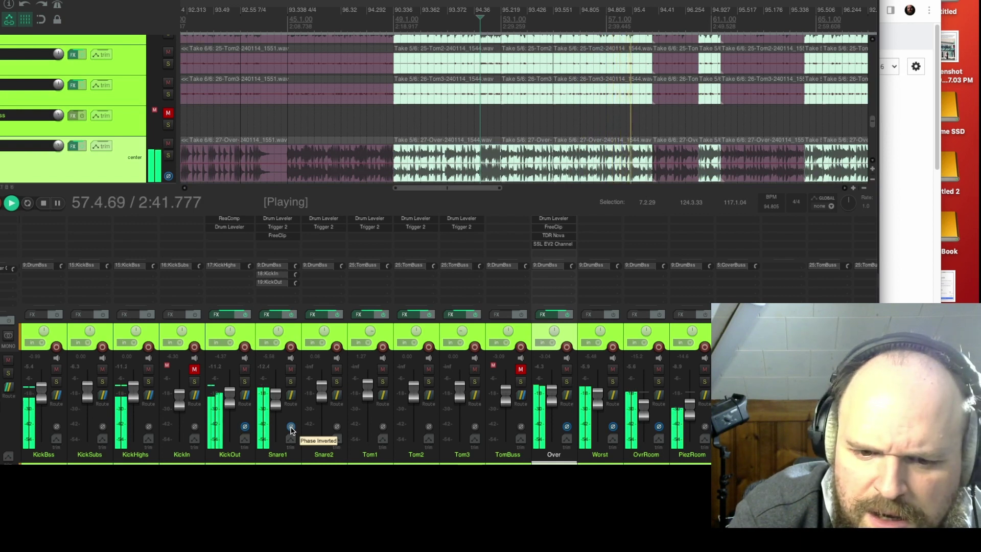
pyautogui.click(291, 427)
pyautogui.press('space')
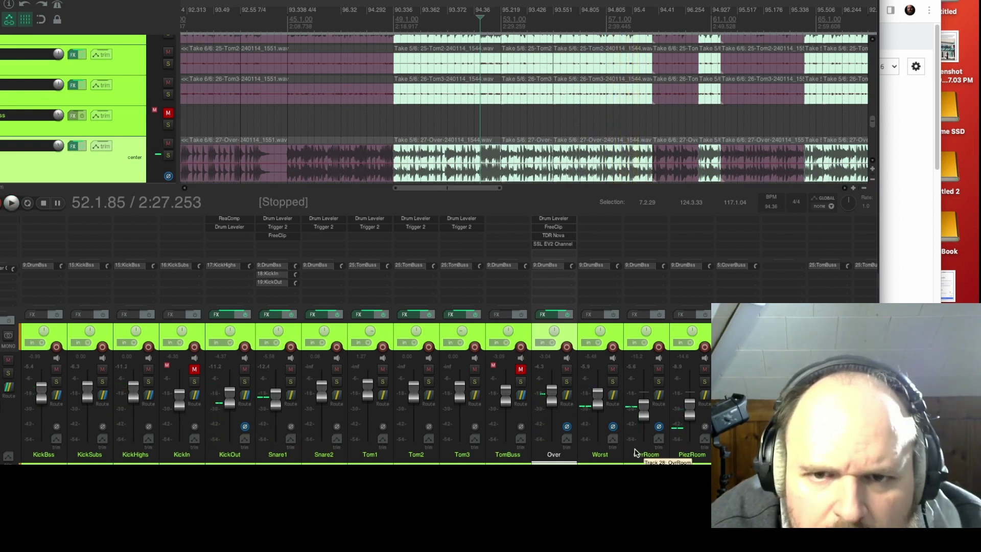
# Replay the section from around bar 52 to judge the compressed Over track within the drum mix
pyautogui.press('space')
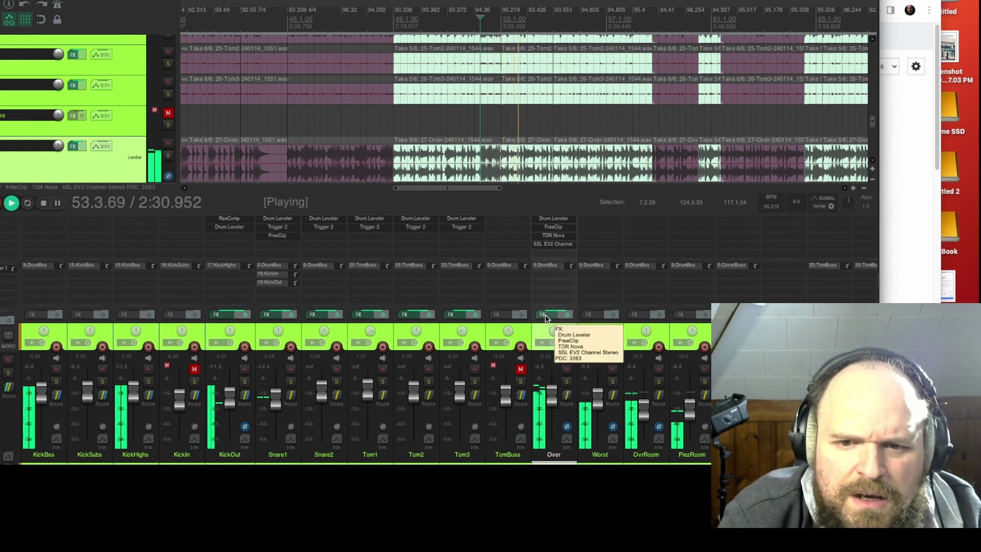
pyautogui.press('space')
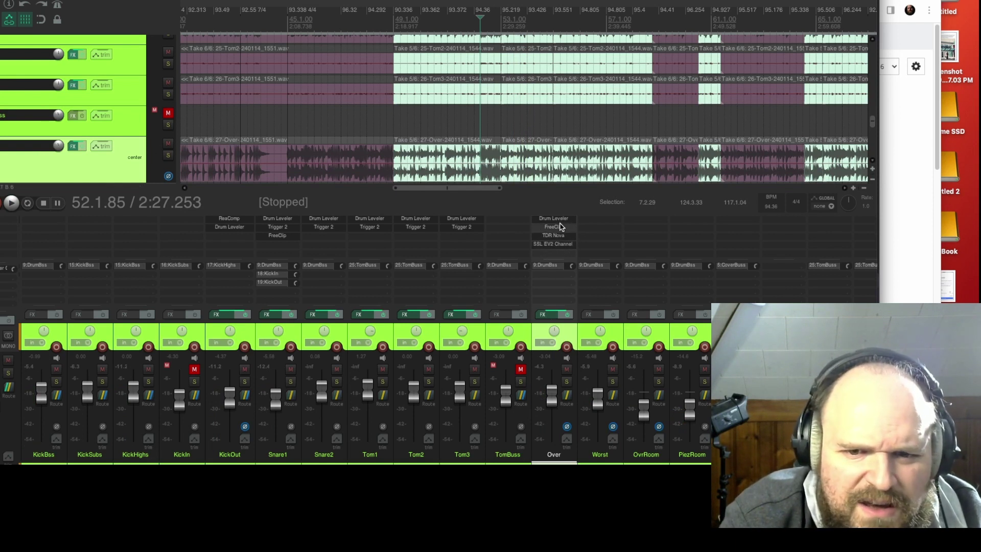
pyautogui.press('space')
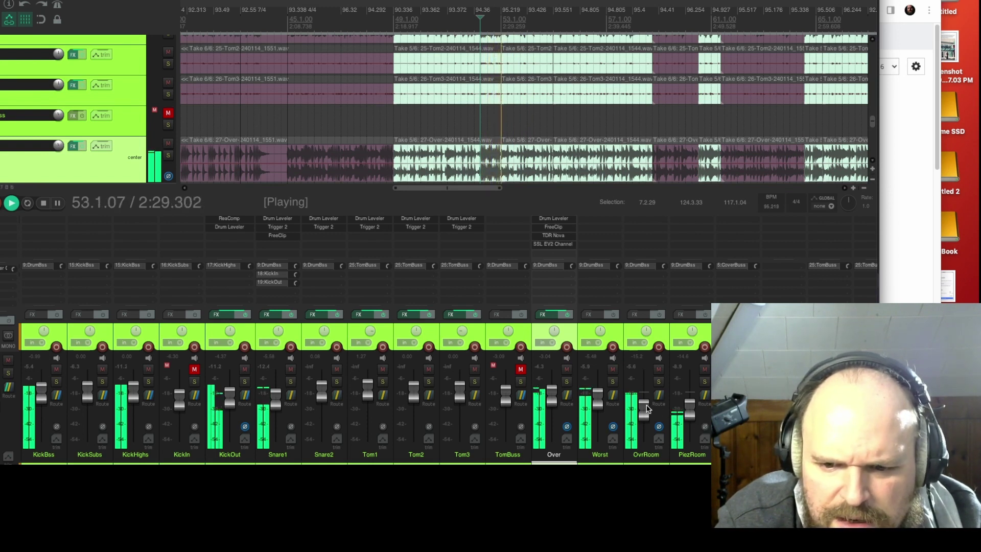
# Lower the OvrRoom track's fader slightly and mute the track
pyautogui.moveTo(644, 411)
pyautogui.mouseDown()
pyautogui.moveTo(646, 395)
pyautogui.moveTo(645, 418)
pyautogui.mouseUp()
pyautogui.click(658, 369)
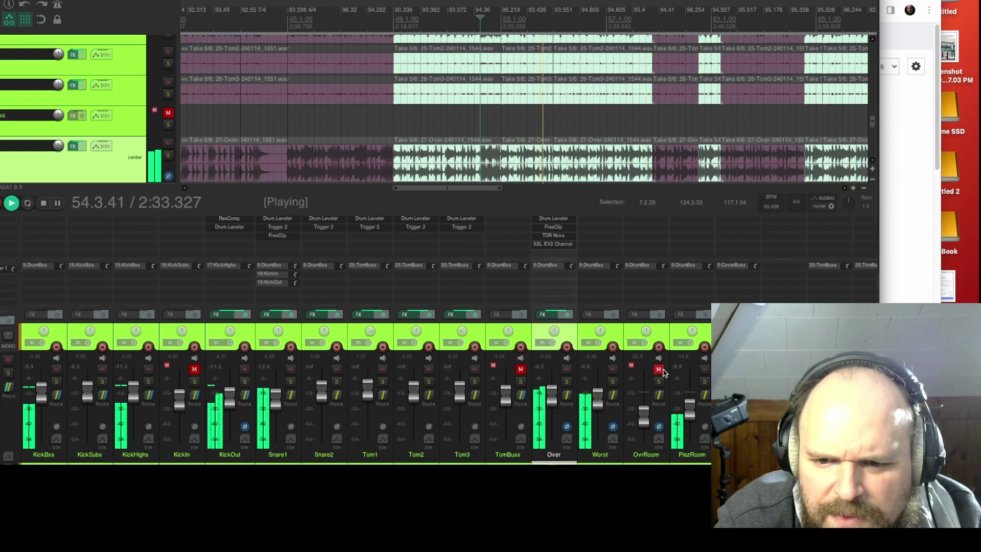
# Raise the PiezRoom track's level while listening to it soloed, check it in the full mix and stop playback
pyautogui.click(704, 382)
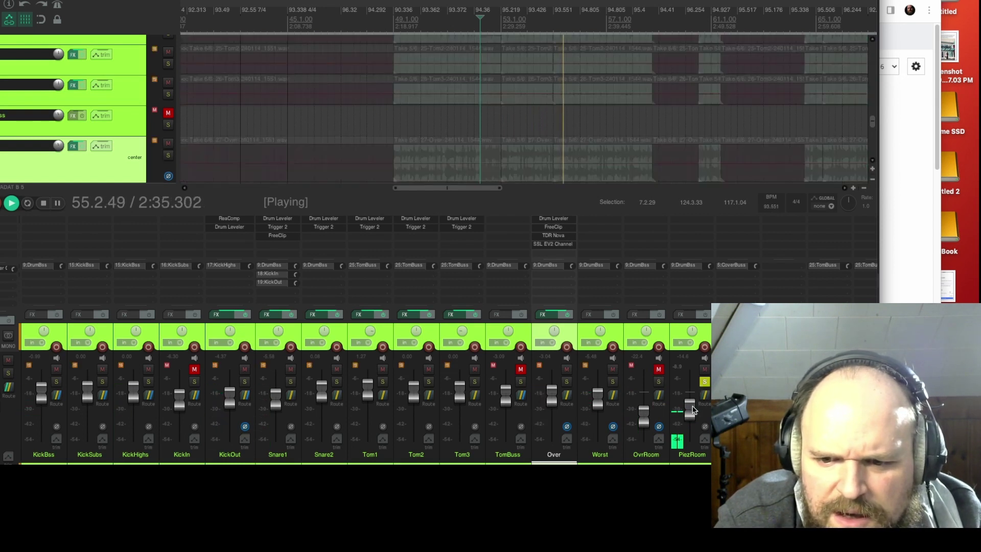
pyautogui.scroll(5, 692, 401)
pyautogui.scroll(-2, 692, 401)
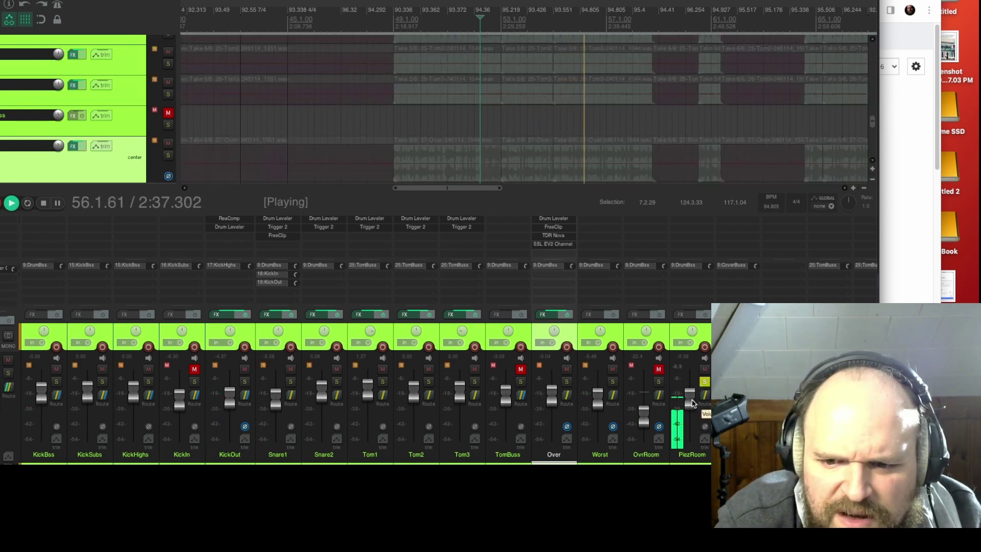
pyautogui.click(705, 382)
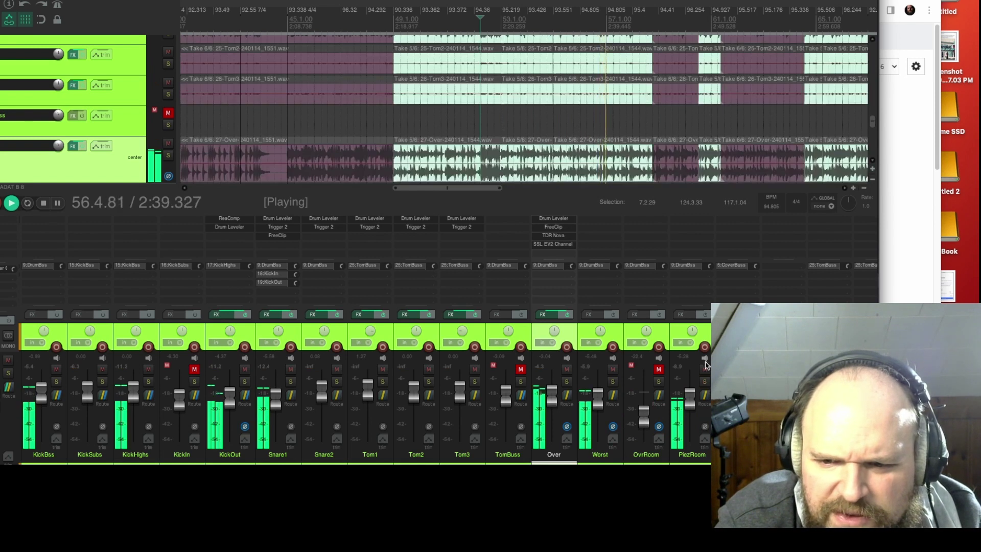
pyautogui.press('space')
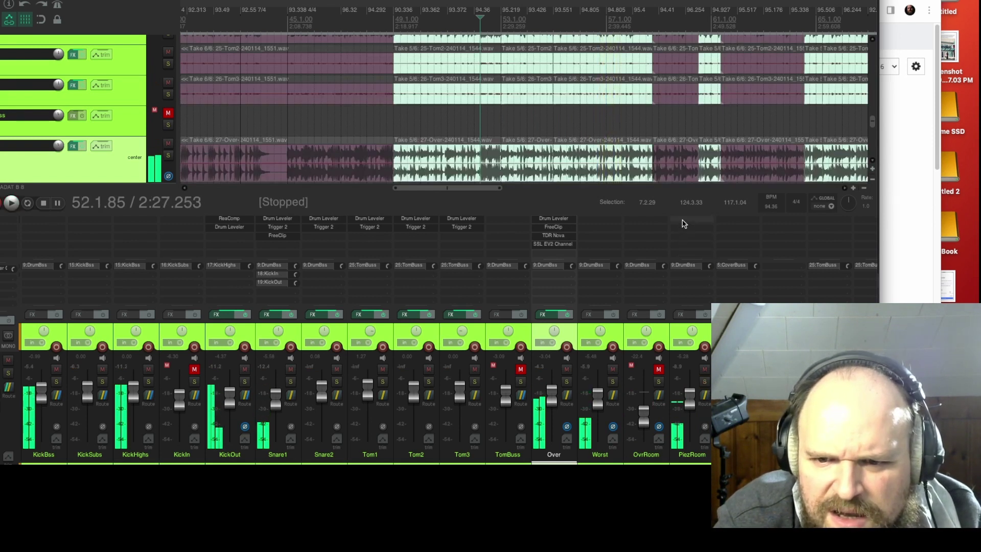
# Add the VST3 TDR Nova equalizer to the PiezRoom track
pyautogui.click(679, 314)
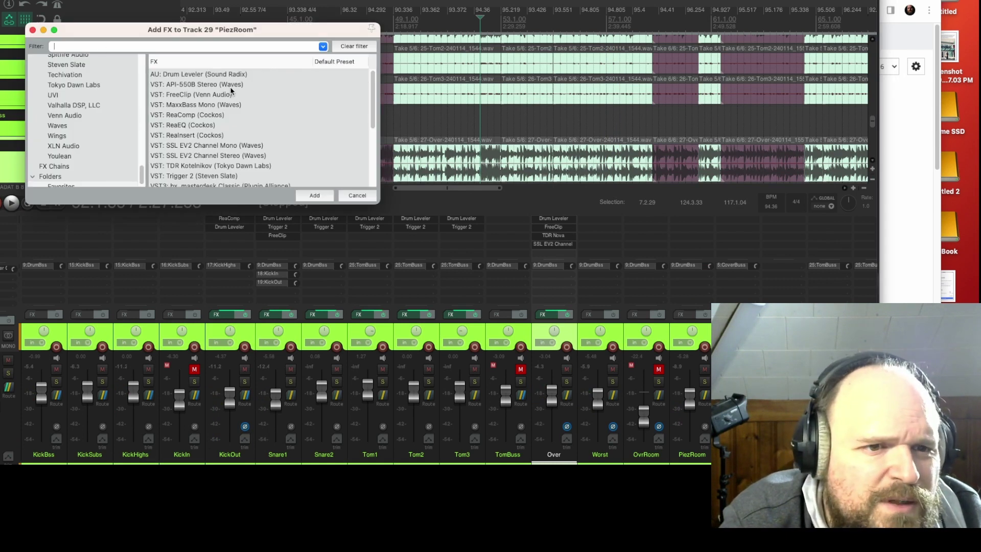
pyautogui.scroll(-4, 219, 87)
pyautogui.scroll(-2, 219, 98)
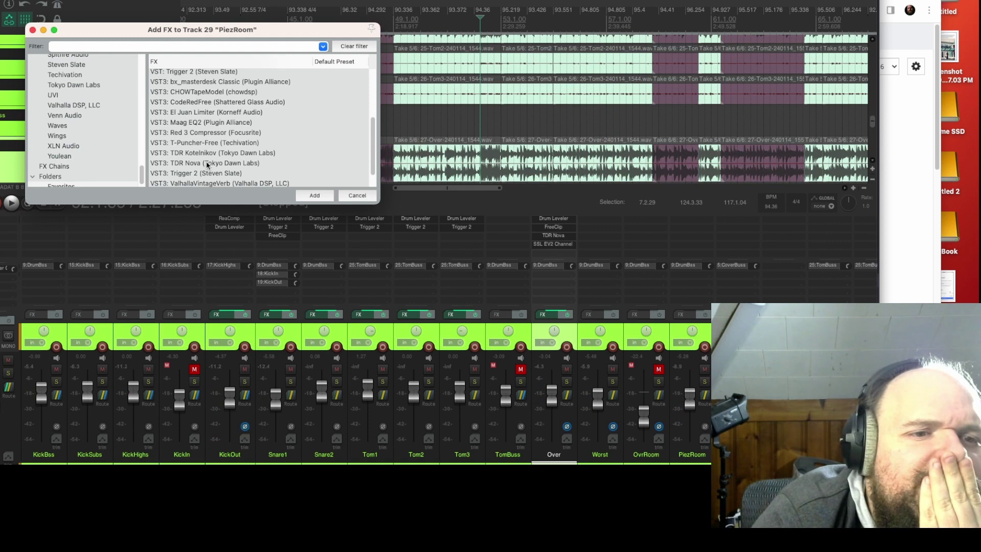
pyautogui.scroll(5, 213, 163)
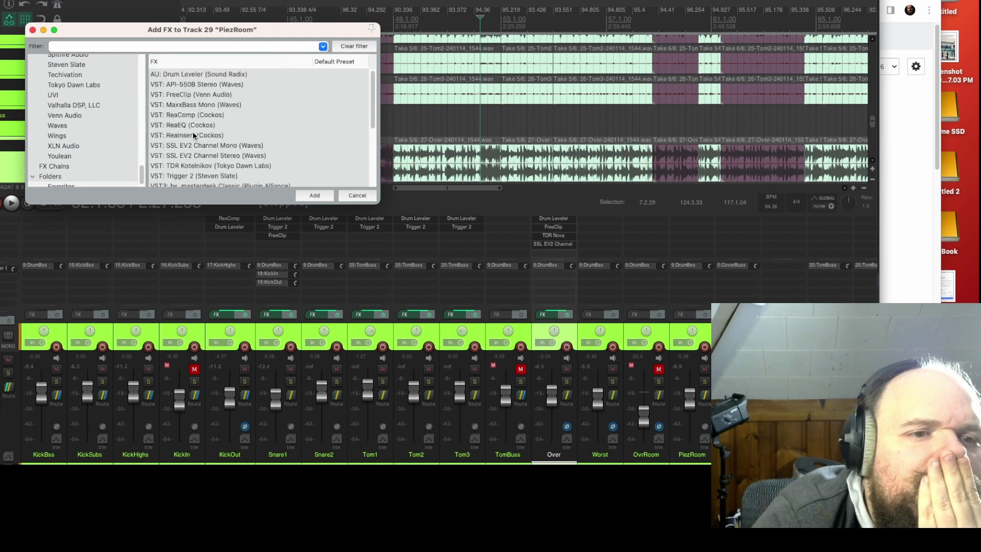
pyautogui.scroll(-1, 210, 161)
pyautogui.scroll(1, 210, 162)
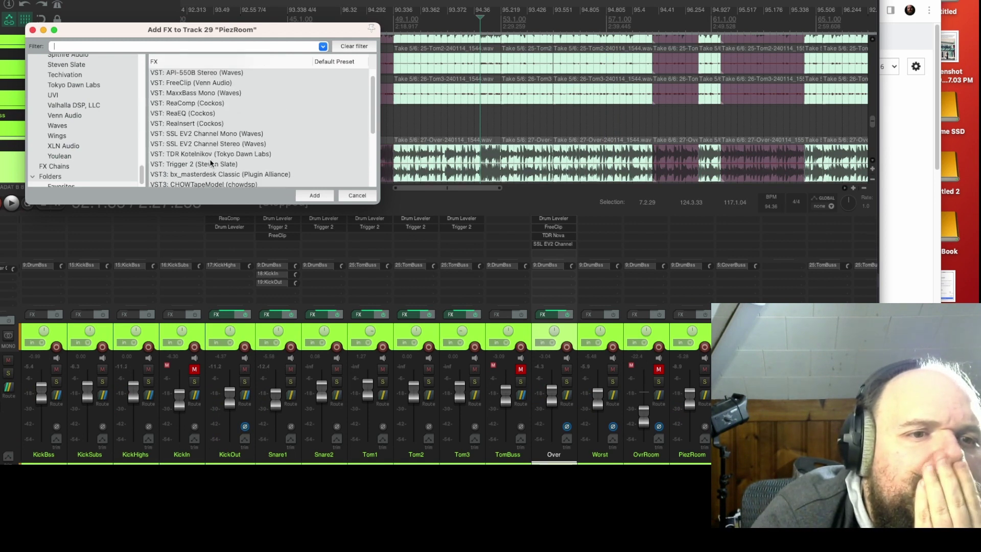
pyautogui.scroll(-5, 210, 162)
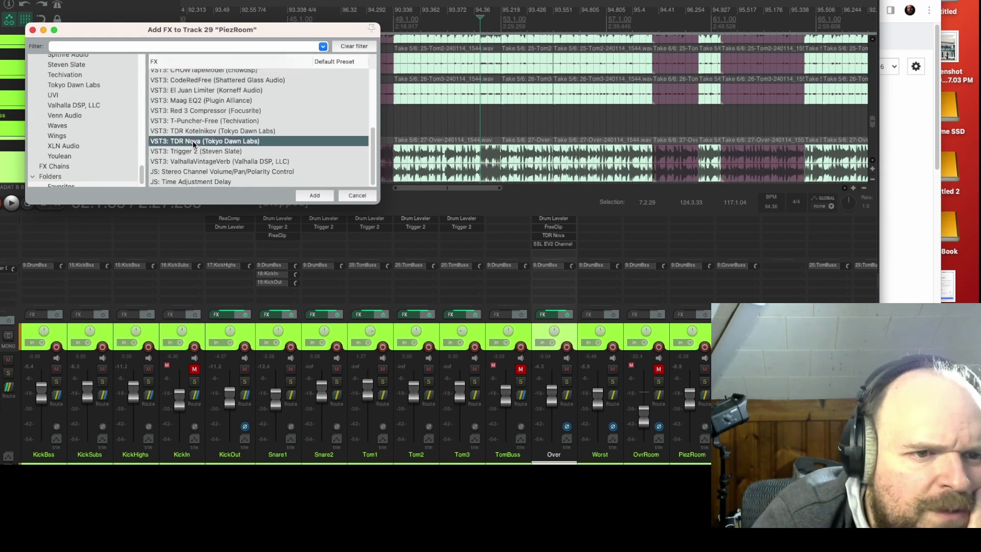
pyautogui.doubleClick(195, 141)
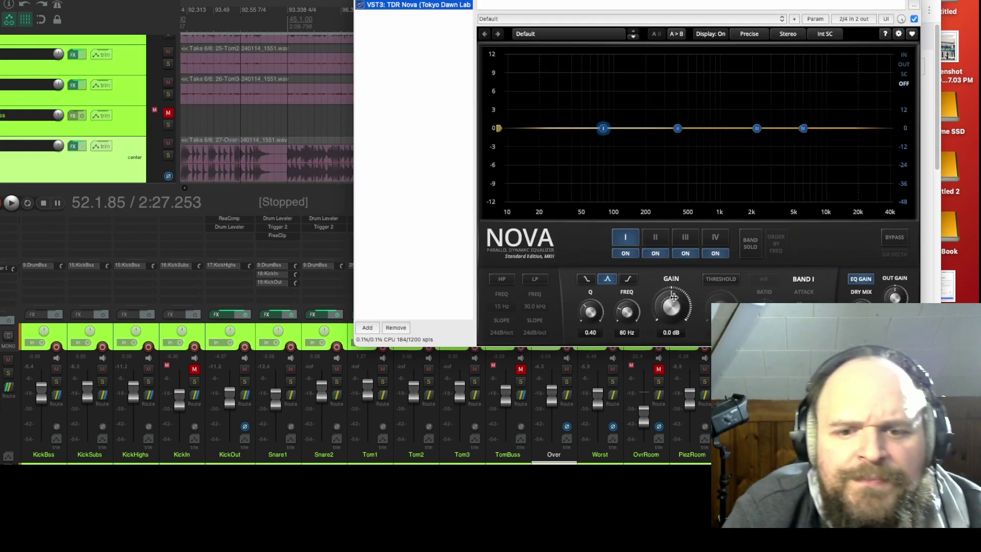
# Enable Nova's high-pass filter and set it to about 99 Hz while playing PiezRoom soloed
pyautogui.click(502, 279)
pyautogui.press('space')
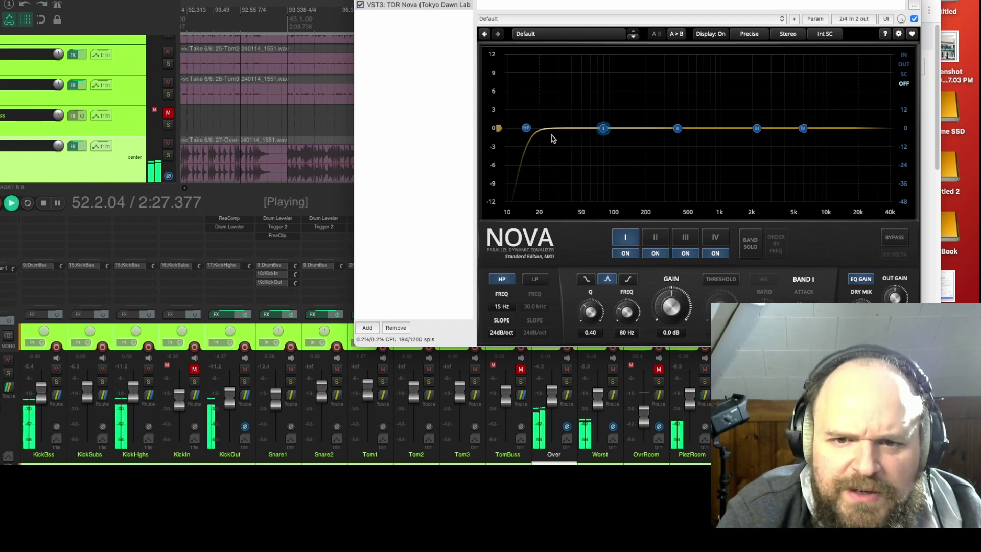
pyautogui.press('F6')
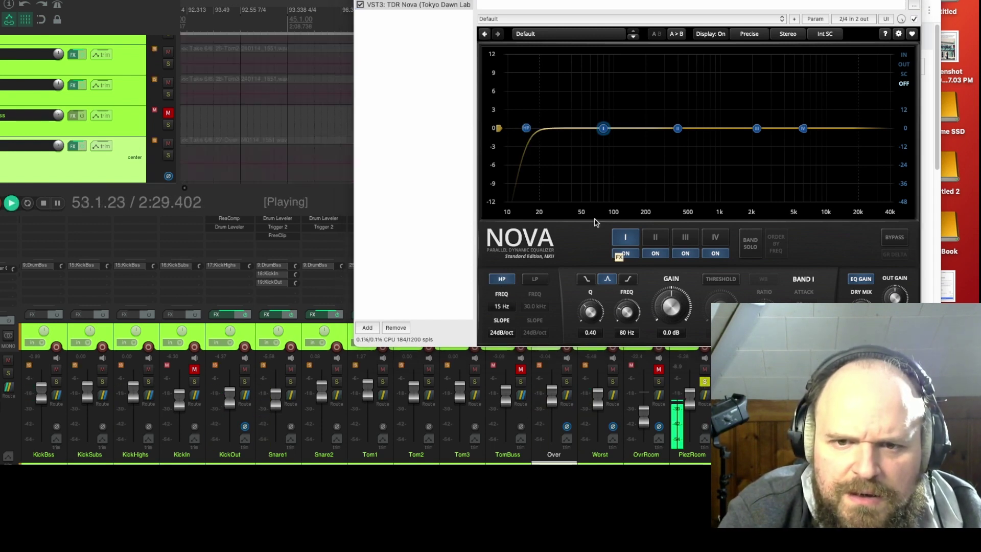
pyautogui.moveTo(526, 127); pyautogui.dragTo(615, 140)
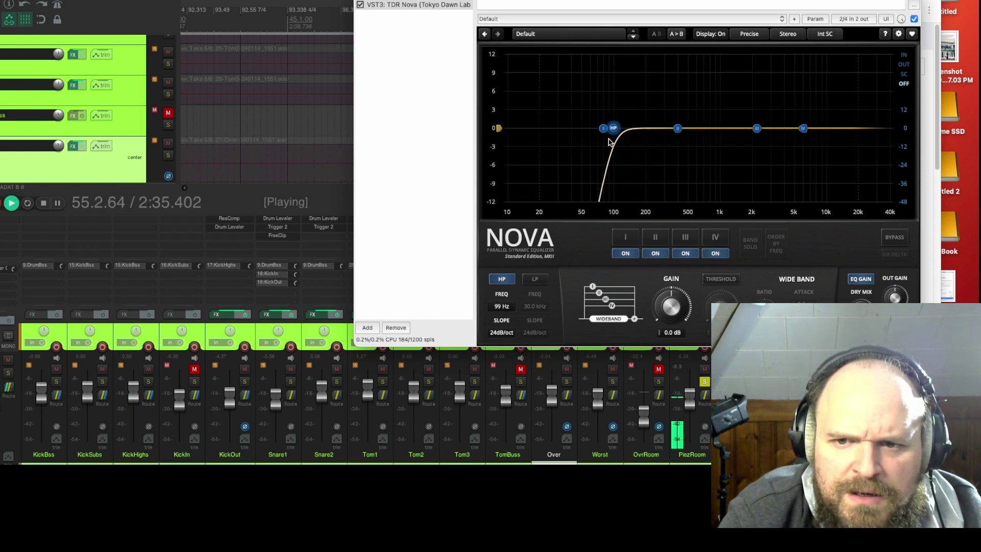
# Cut band II by about 6 dB around 810 Hz with a Q of 1.10, and lower the high-pass to 91 Hz
pyautogui.moveTo(677, 130); pyautogui.dragTo(710, 168)
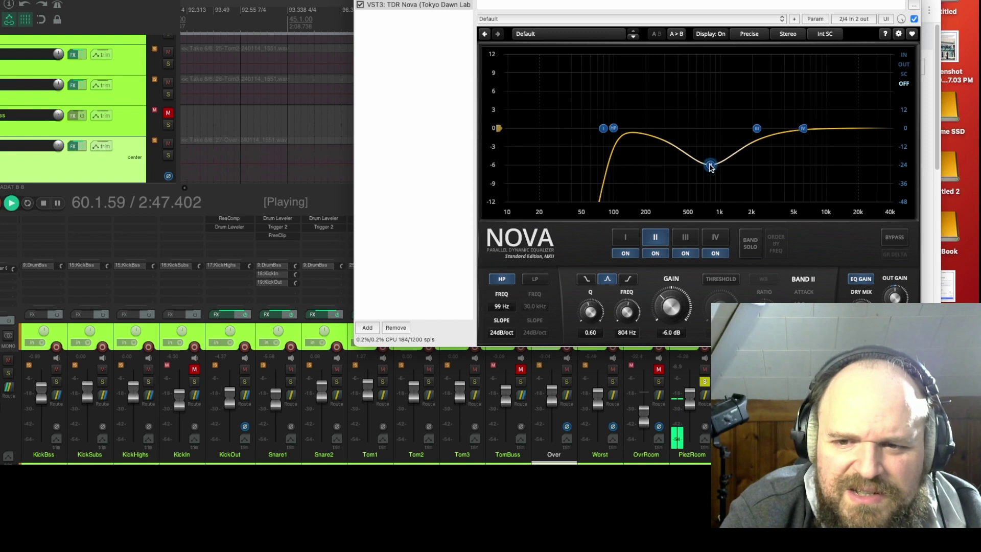
pyautogui.moveTo(587, 307)
pyautogui.mouseDown()
pyautogui.moveTo(587, 289)
pyautogui.moveTo(600, 293)
pyautogui.mouseUp()
pyautogui.moveTo(603, 131)
pyautogui.mouseDown()
pyautogui.moveTo(635, 132)
pyautogui.moveTo(601, 139)
pyautogui.mouseUp()
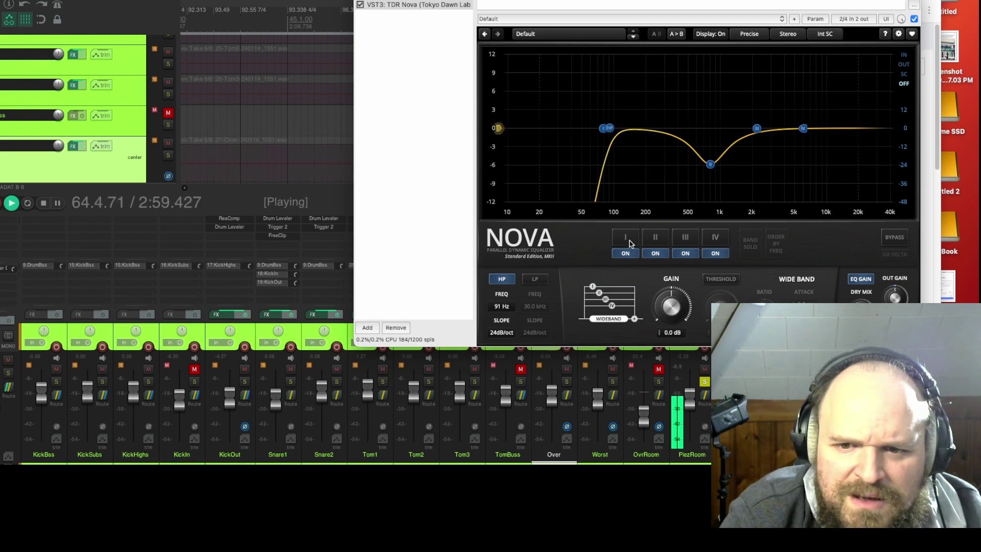
# Move band I to 187 Hz as a low shelf with its dynamic threshold enabled and a Q of 0.70
pyautogui.click(627, 243)
pyautogui.moveTo(602, 128); pyautogui.dragTo(642, 132)
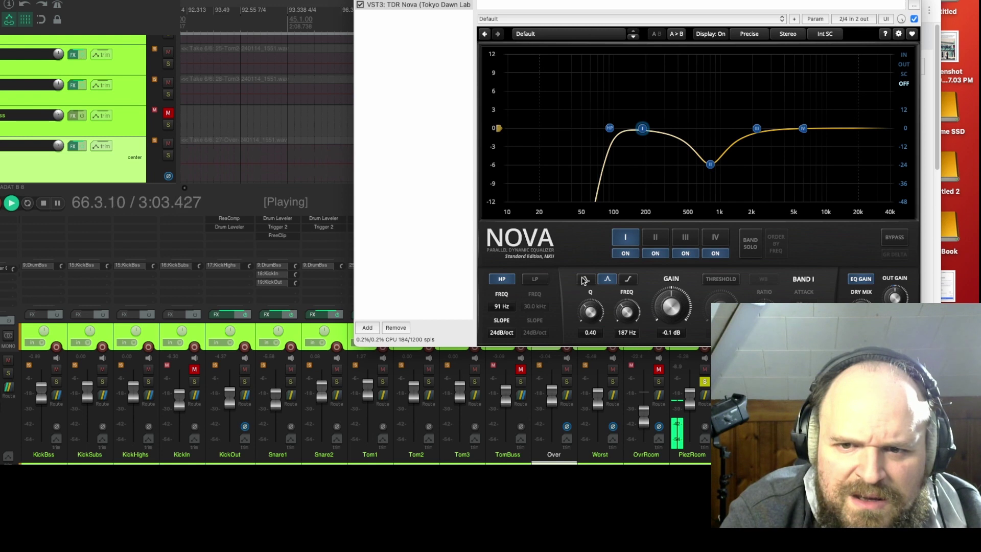
pyautogui.click(720, 278)
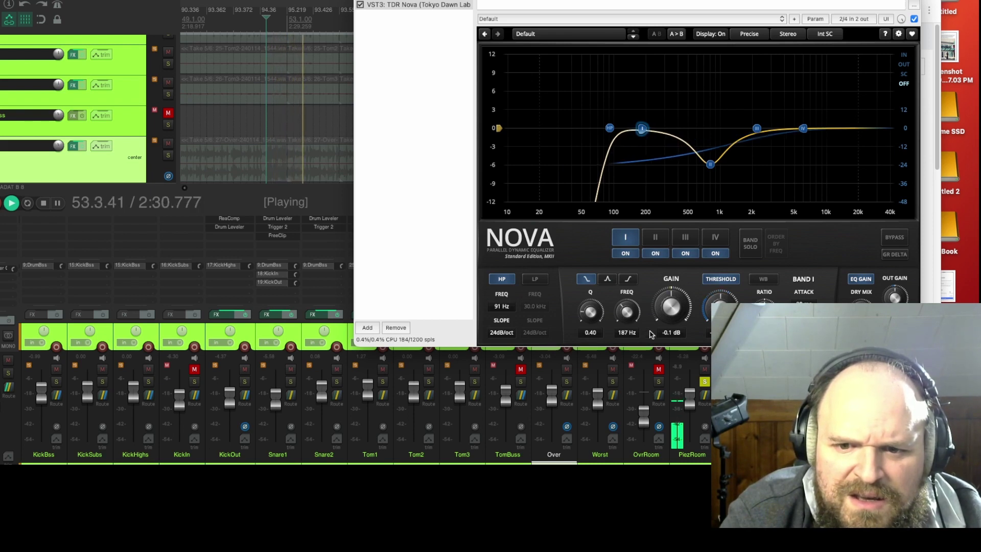
pyautogui.moveTo(589, 312); pyautogui.dragTo(589, 274)
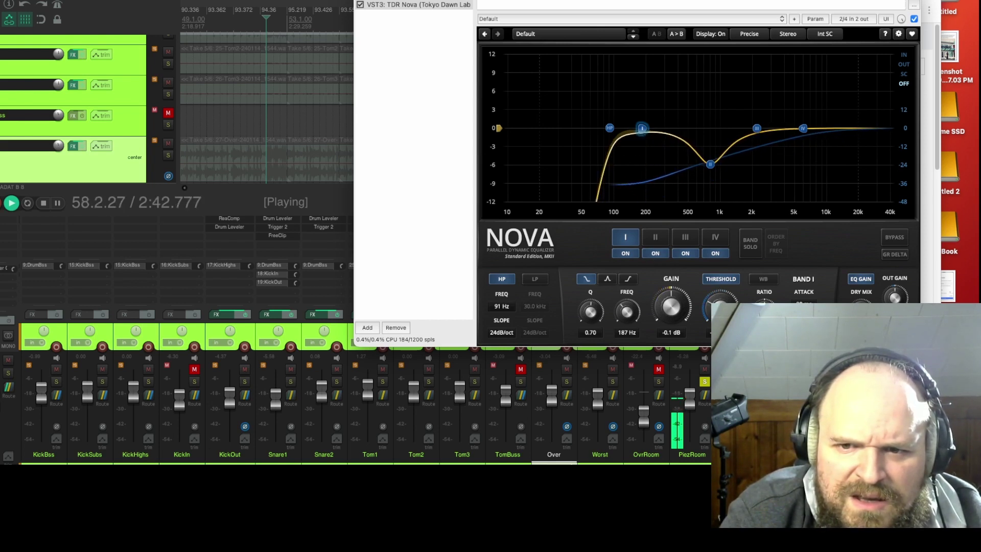
# Change band I to a bell shape with a Q of 1.91, and compare the sound with Nova bypassed
pyautogui.click(607, 280)
pyautogui.moveTo(606, 311); pyautogui.dragTo(605, 302)
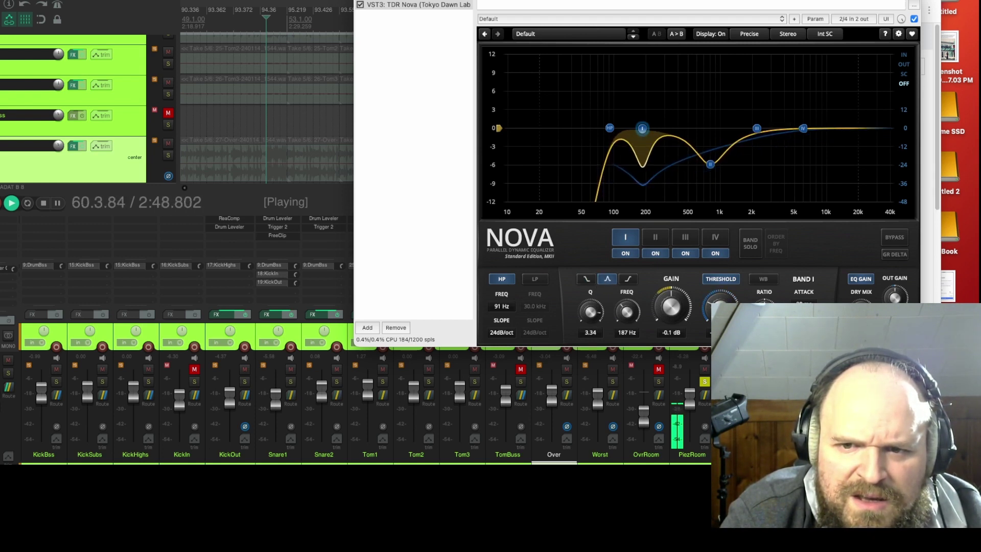
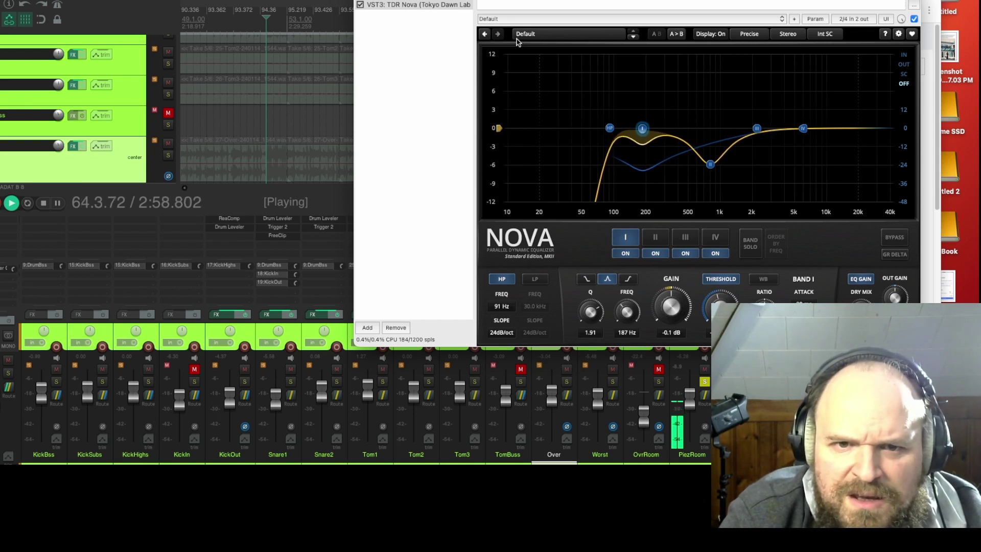
pyautogui.click(360, 6)
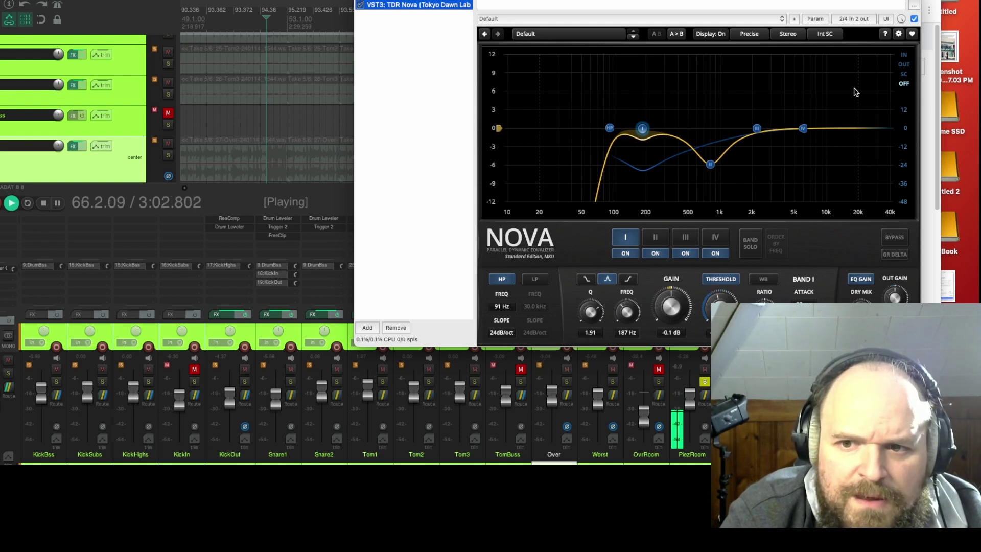
# Enable Nova's low-pass filter and bring it down to about 3.9 kHz
pyautogui.click(538, 280)
pyautogui.moveTo(875, 124); pyautogui.dragTo(798, 150)
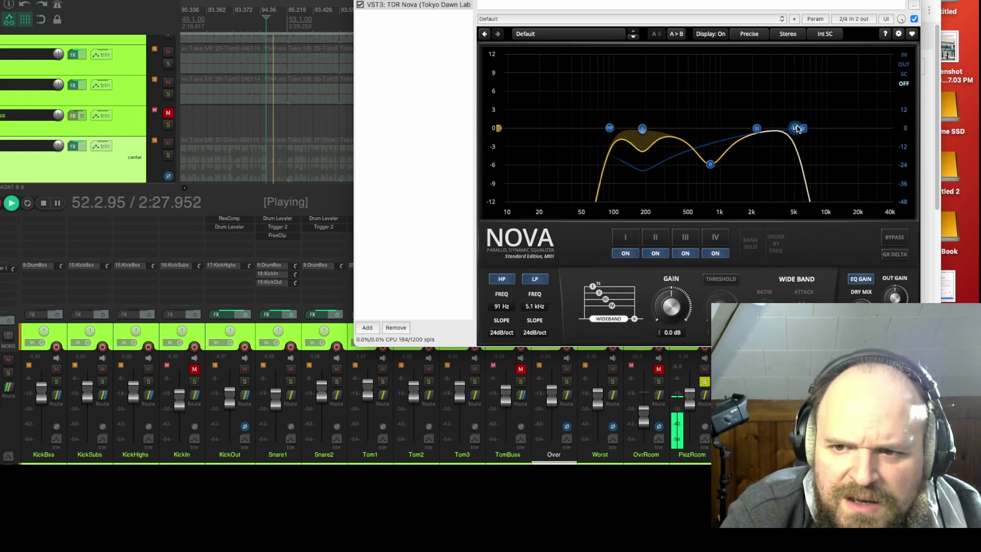
pyautogui.moveTo(798, 129); pyautogui.dragTo(784, 128)
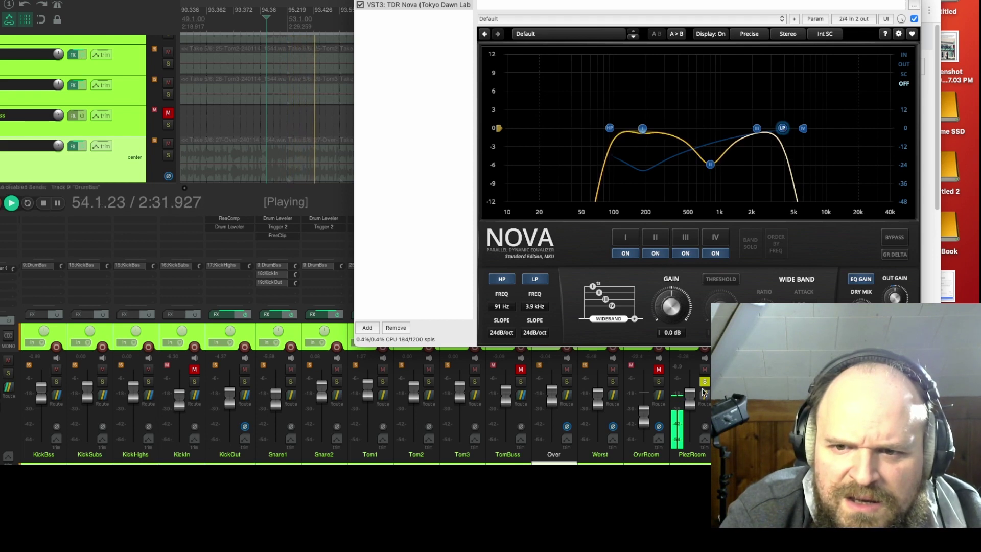
# Soften band II to about -4.4 dB near 823 Hz with a Q of 0.88, and compare with Nova bypassed
pyautogui.click(655, 236)
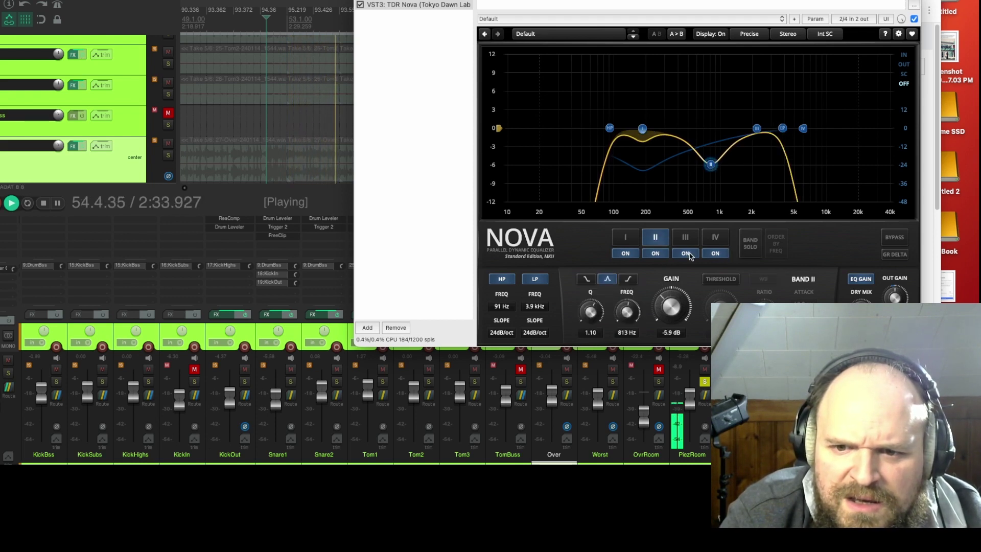
pyautogui.moveTo(601, 305); pyautogui.dragTo(601, 317)
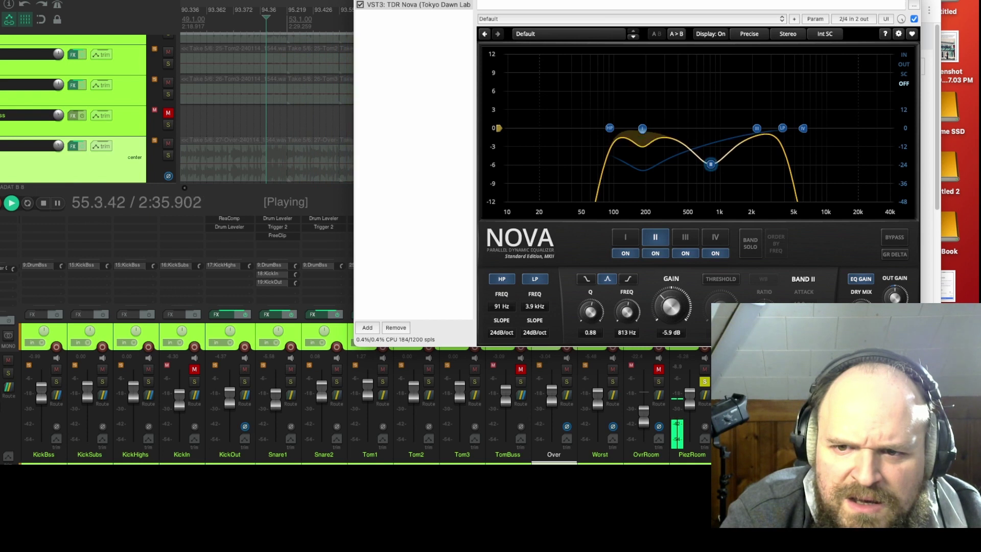
pyautogui.moveTo(716, 156); pyautogui.dragTo(717, 156)
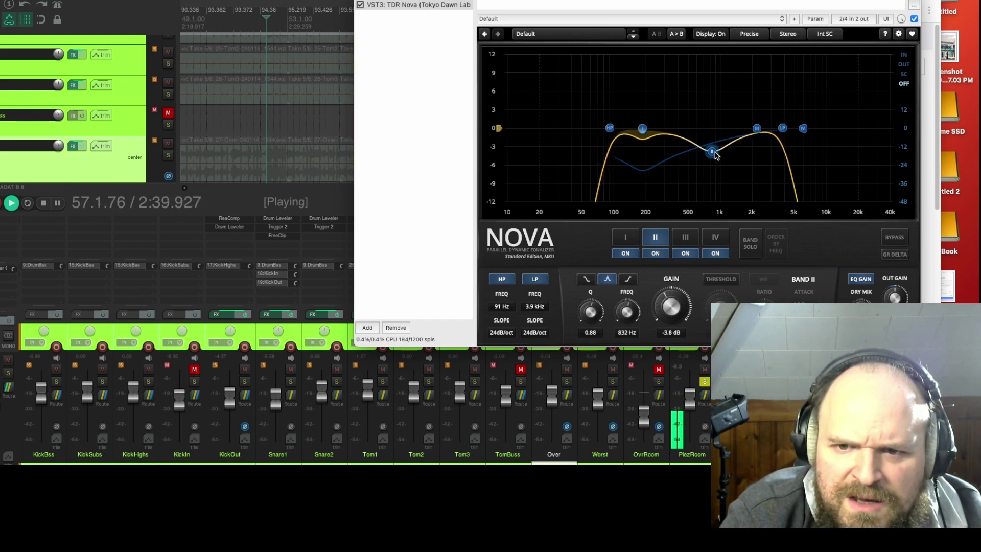
pyautogui.moveTo(715, 156); pyautogui.dragTo(714, 159)
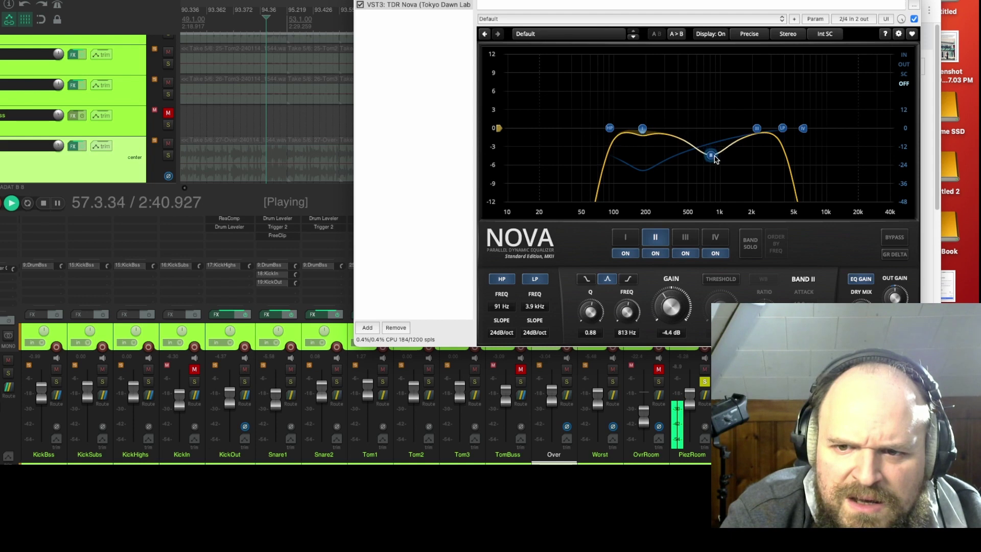
pyautogui.click(361, 5)
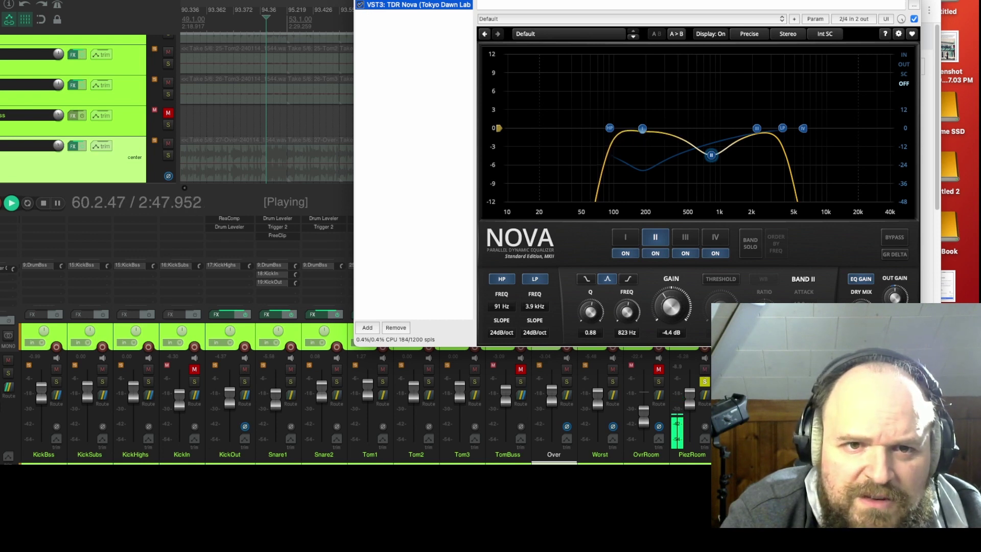
# Unsolo PiezRoom, raise its fader slightly in the full drum mix and stop playback
pyautogui.click(704, 382)
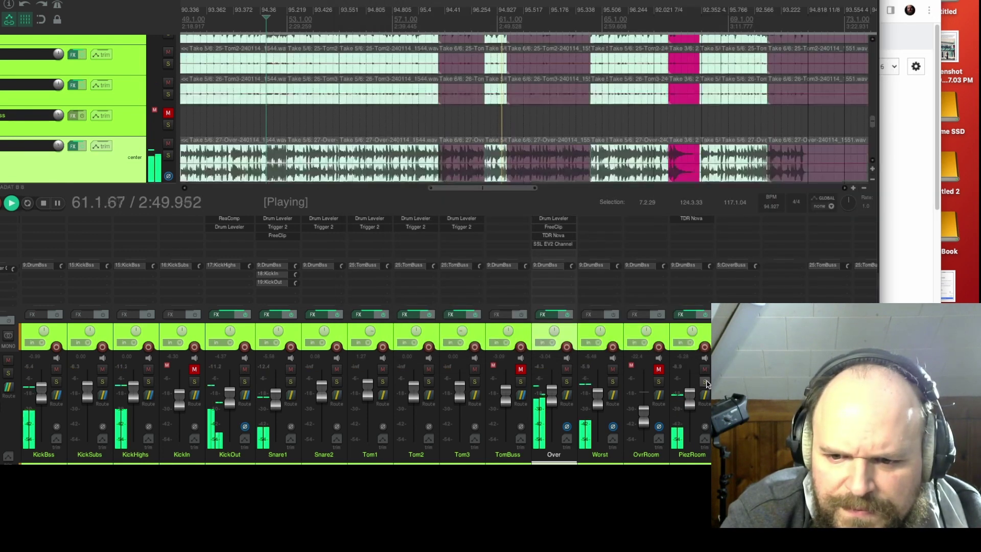
pyautogui.moveTo(689, 393)
pyautogui.mouseDown()
pyautogui.moveTo(691, 369)
pyautogui.moveTo(693, 393)
pyautogui.mouseUp()
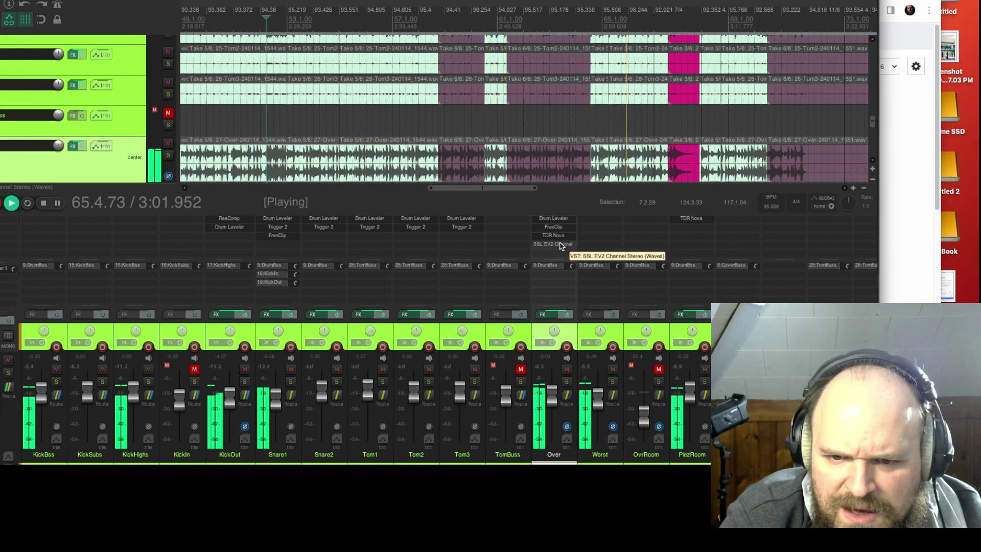
pyautogui.press('space')
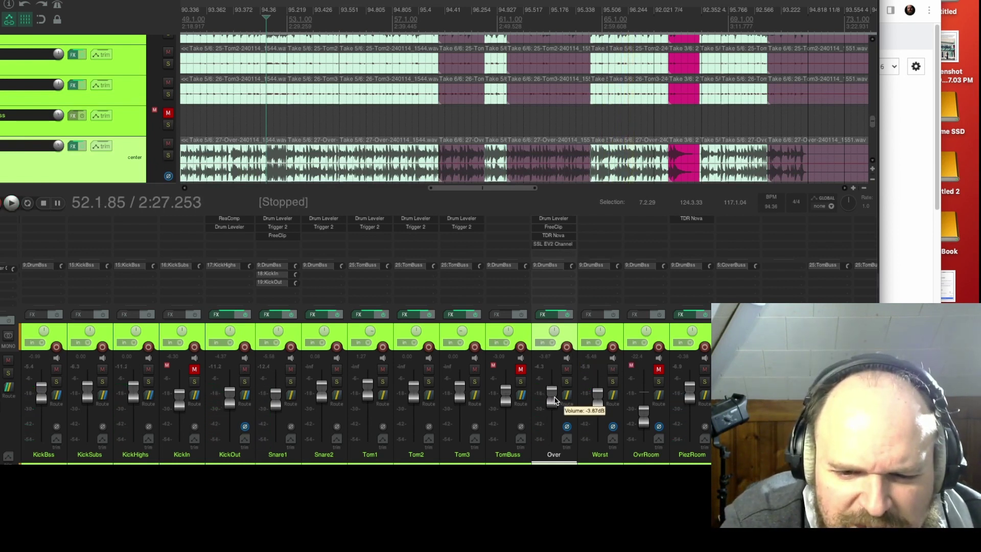
# Open the Over track's SSL EV2 Channel and check its compressor threshold during playback
pyautogui.click(557, 245)
pyautogui.press('space')
pyautogui.click(53, 180)
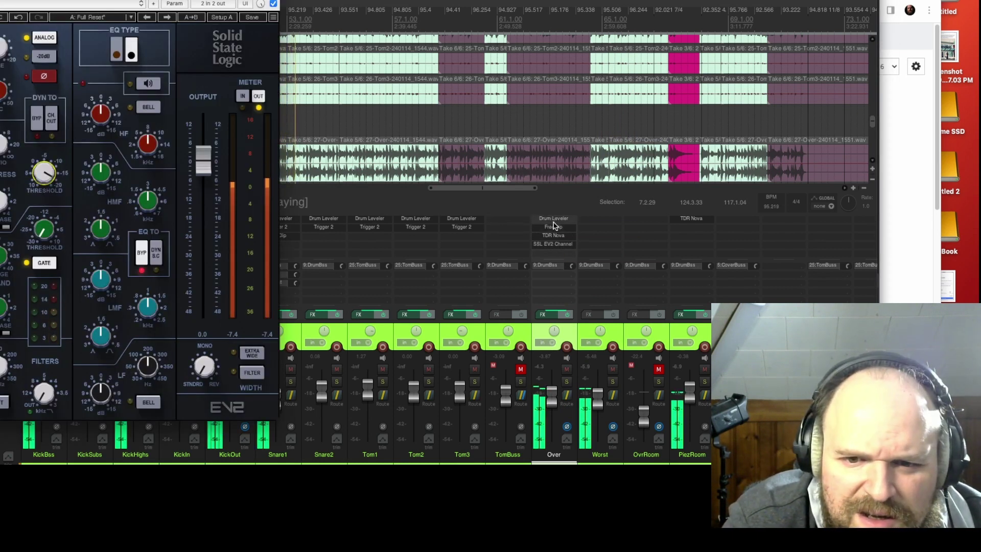
# Open Drum Leveler on the Over track and set the target level to -15.0 dB and low threshold to -14.5 dB
pyautogui.click(553, 219)
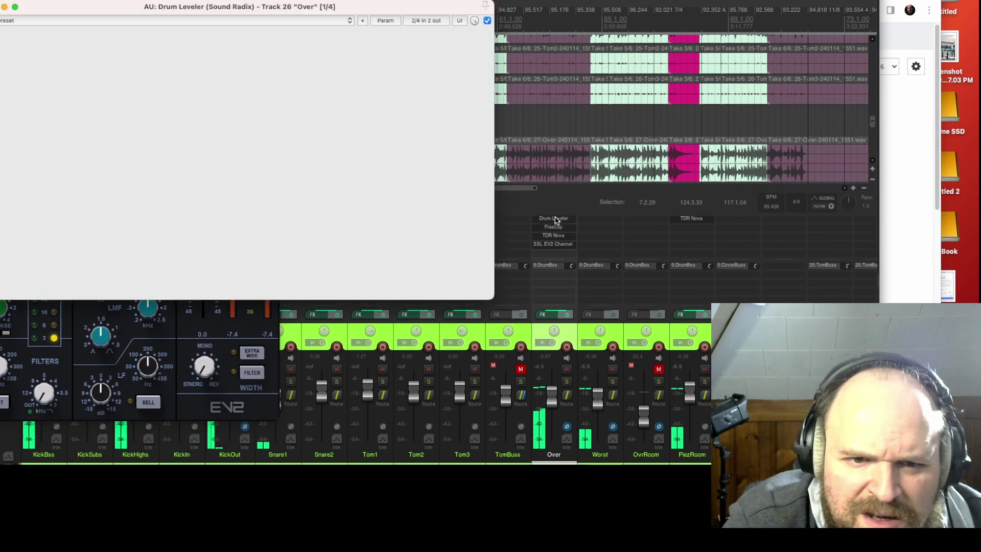
pyautogui.moveTo(409, 140); pyautogui.dragTo(410, 137)
pyautogui.moveTo(71, 140); pyautogui.dragTo(72, 137)
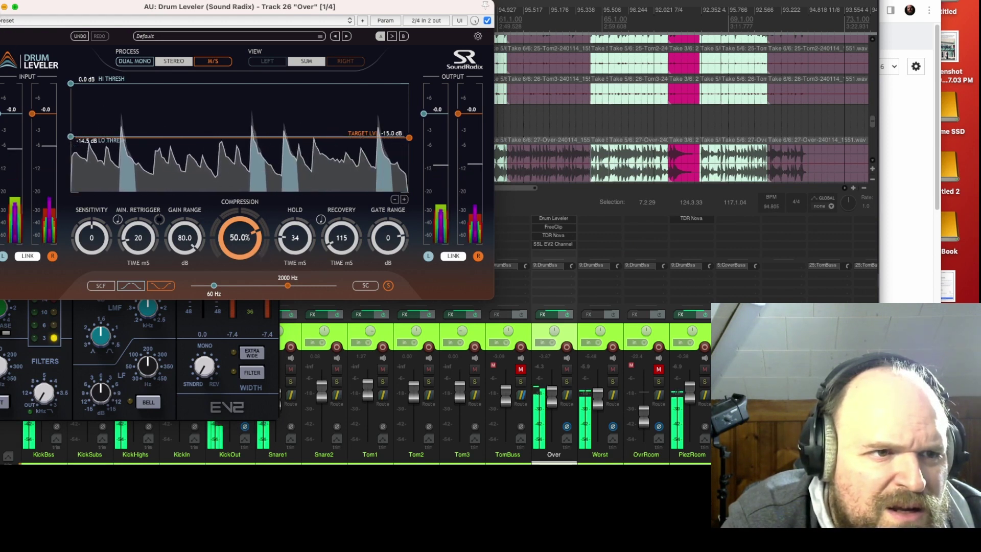
# Close the Over track's plugin windows, compare it with its effects bypassed, and lower the PiezRoom fader slightly
pyautogui.click(6, 7)
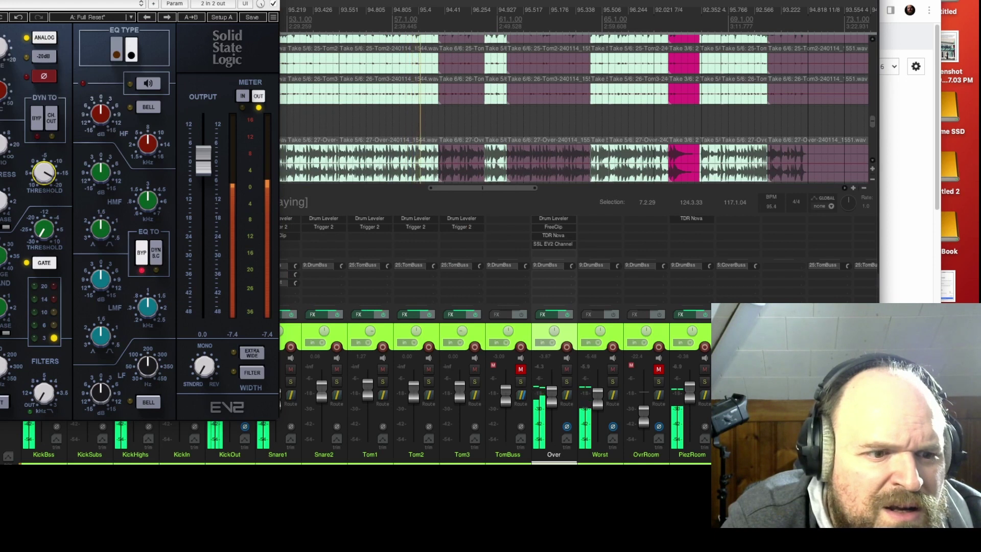
pyautogui.press('Escape')
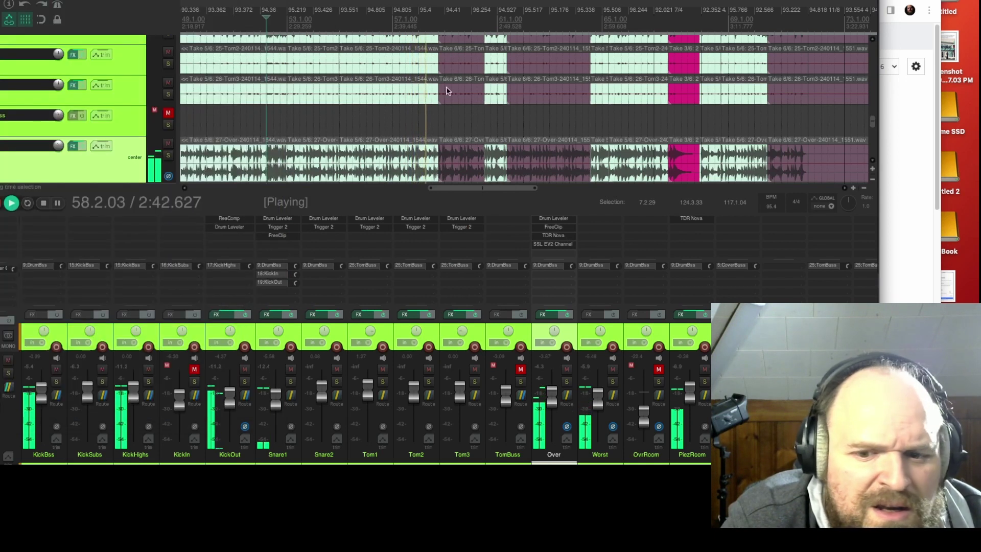
pyautogui.click(567, 315)
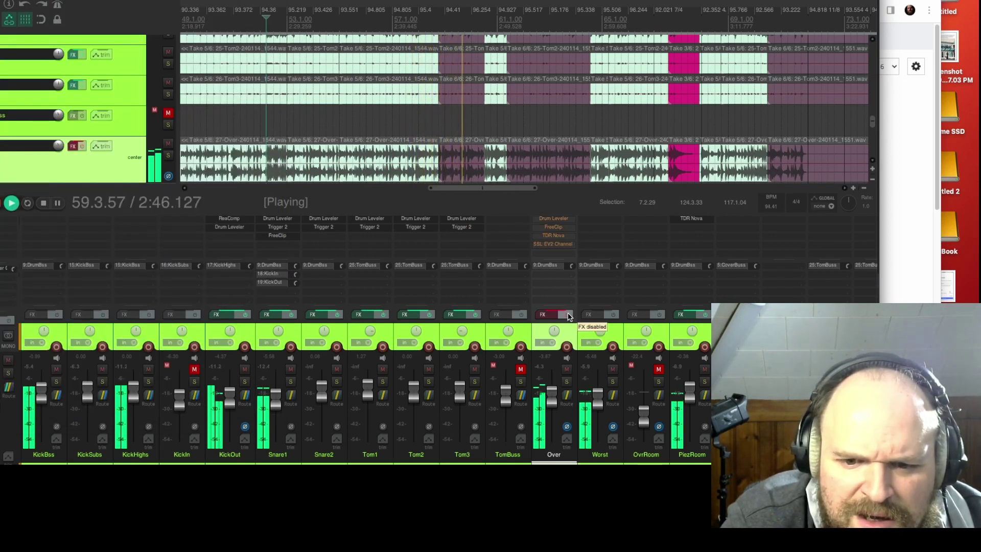
pyautogui.click(567, 314)
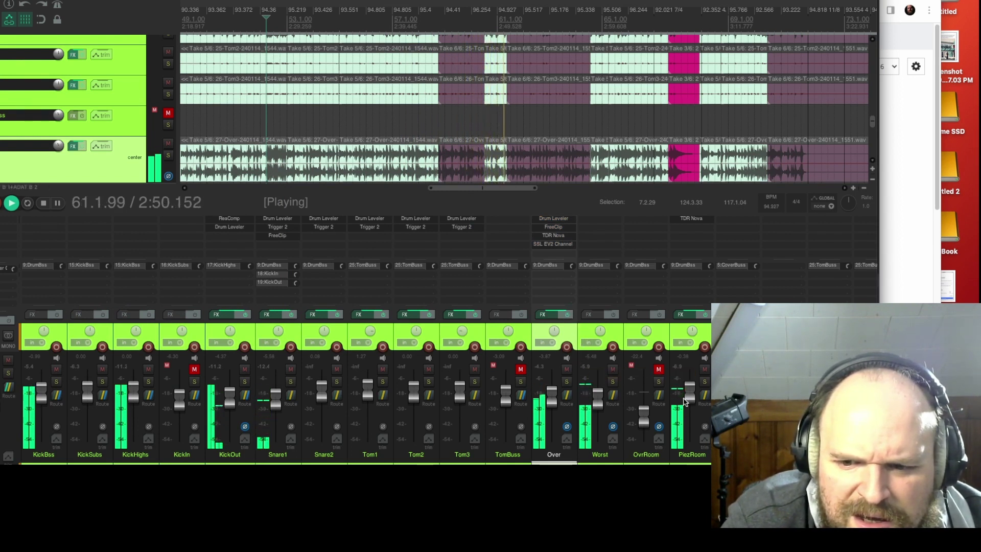
pyautogui.scroll(-5, 690, 403)
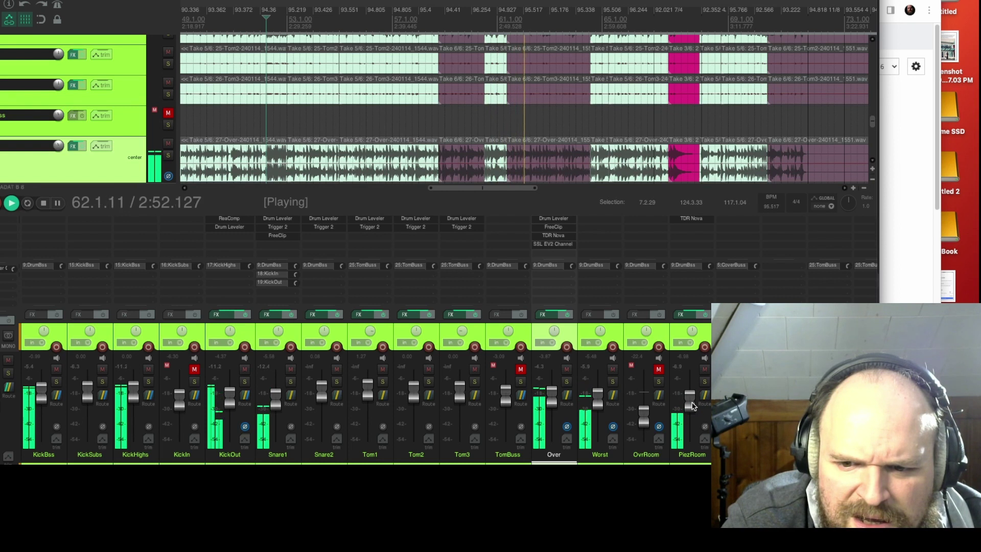
# Add FreeClip after TDR Nova on the PiezRoom track and lower its clip ceiling during playback
pyautogui.click(686, 316)
pyautogui.press('space')
pyautogui.rightClick(435, 72)
pyautogui.click(442, 79)
pyautogui.scroll(5, 228, 135)
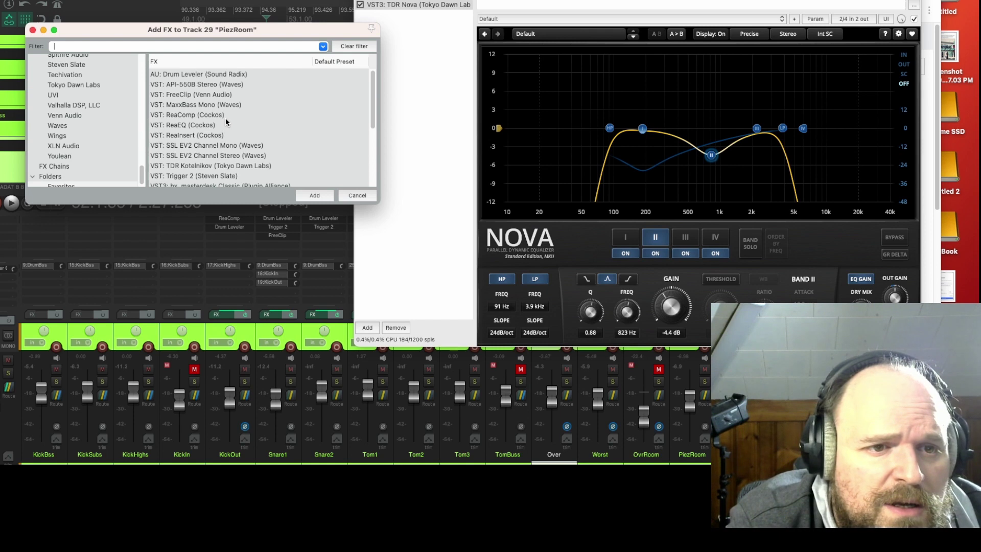
pyautogui.scroll(-2, 234, 111)
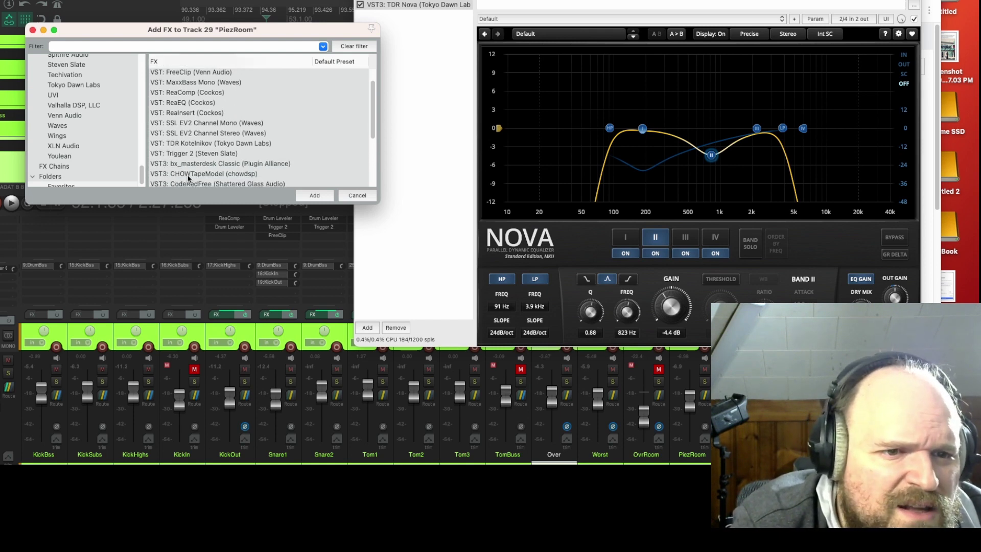
pyautogui.scroll(-5, 188, 177)
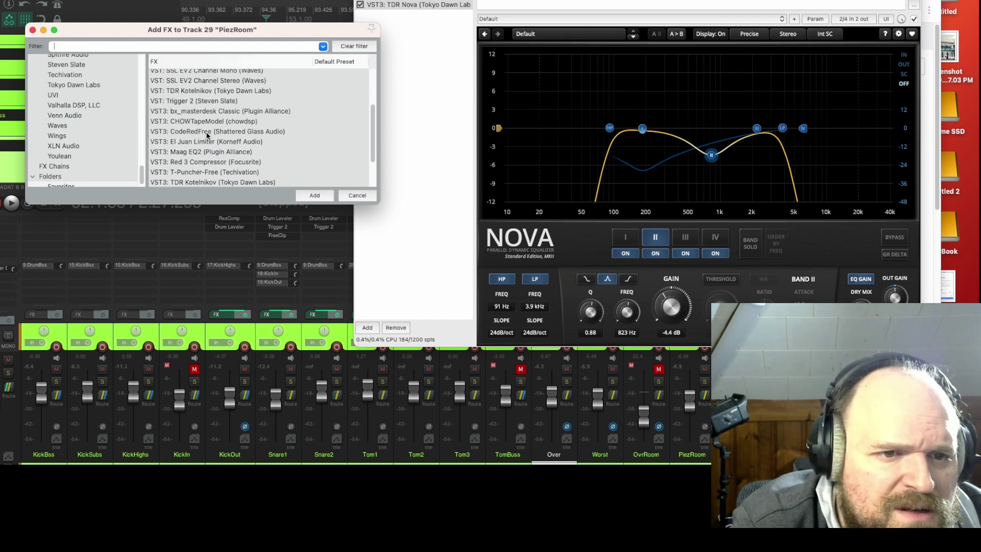
pyautogui.scroll(1, 220, 140)
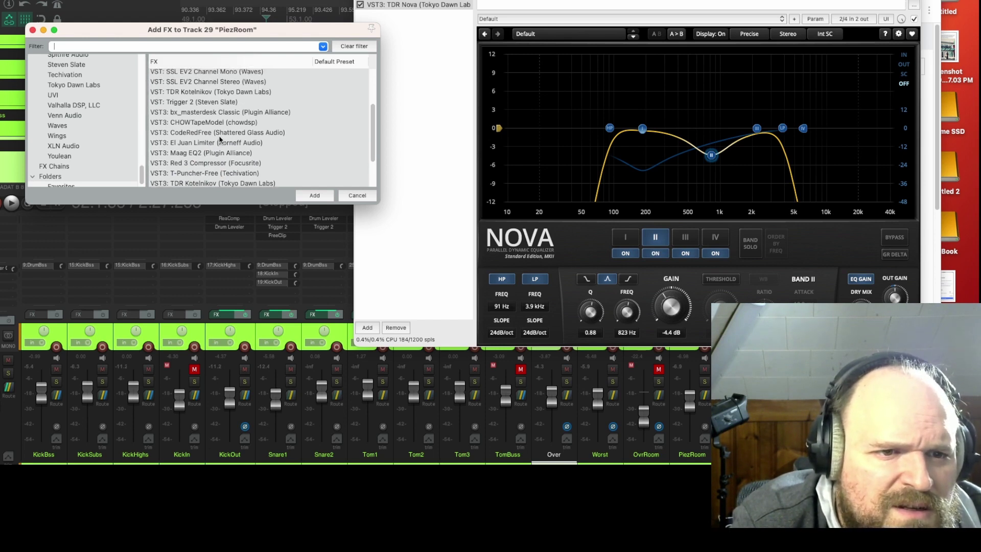
pyautogui.scroll(4, 221, 138)
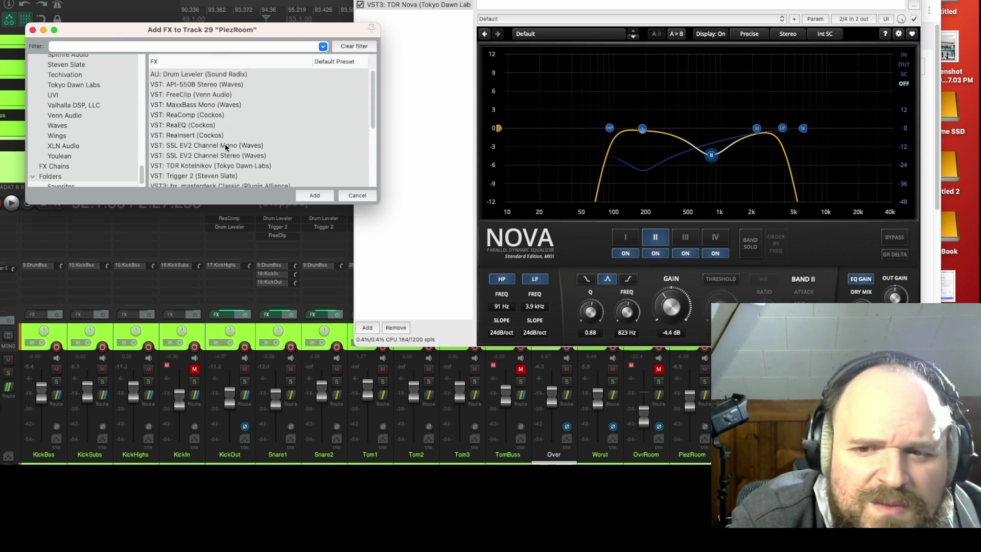
pyautogui.doubleClick(194, 95)
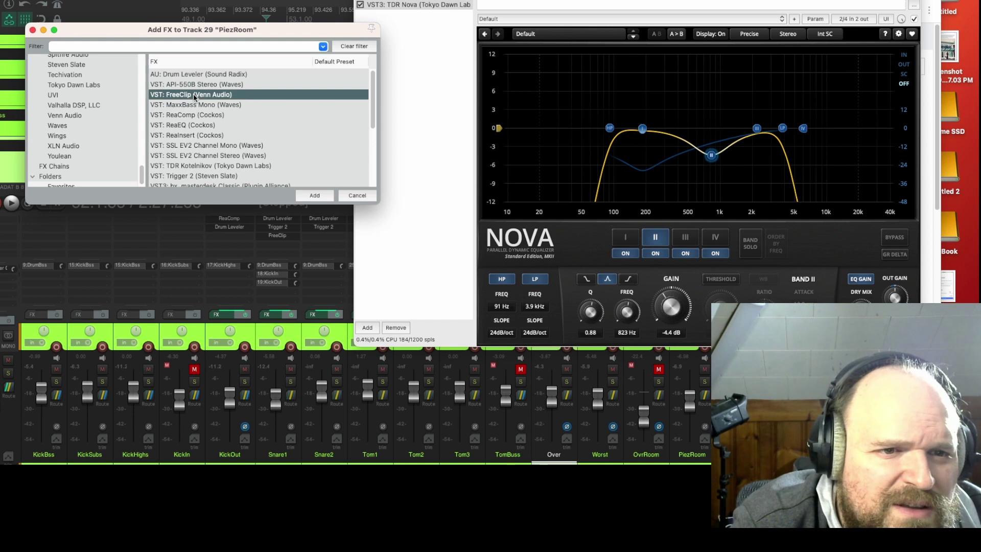
pyautogui.press('space')
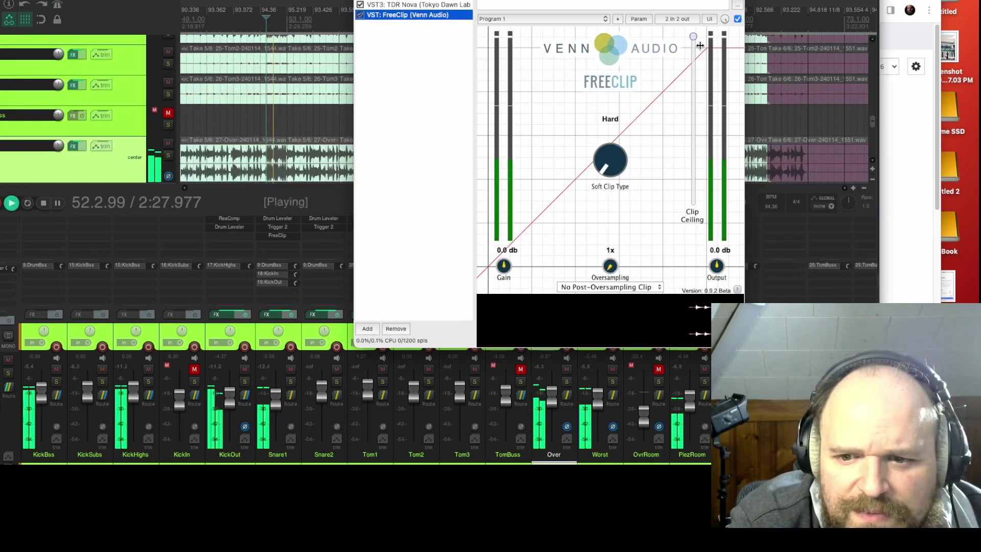
pyautogui.moveTo(695, 36); pyautogui.dragTo(696, 103)
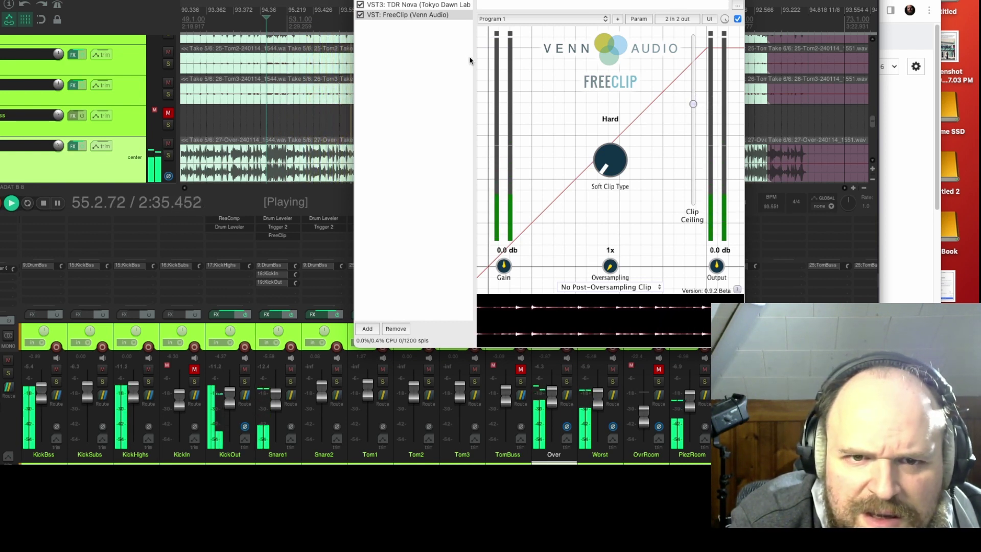
# Add the CodeRedFree plugin after FreeClip in the PiezRoom effect chain
pyautogui.rightClick(411, 46)
pyautogui.click(426, 48)
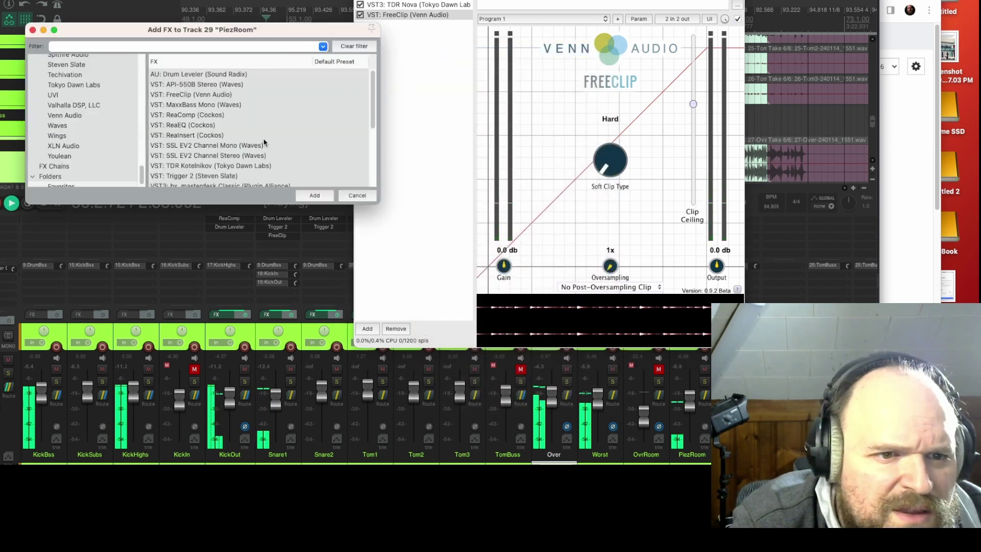
pyautogui.scroll(-4, 263, 138)
pyautogui.scroll(-3, 263, 137)
pyautogui.scroll(3, 263, 137)
pyautogui.scroll(-3, 262, 136)
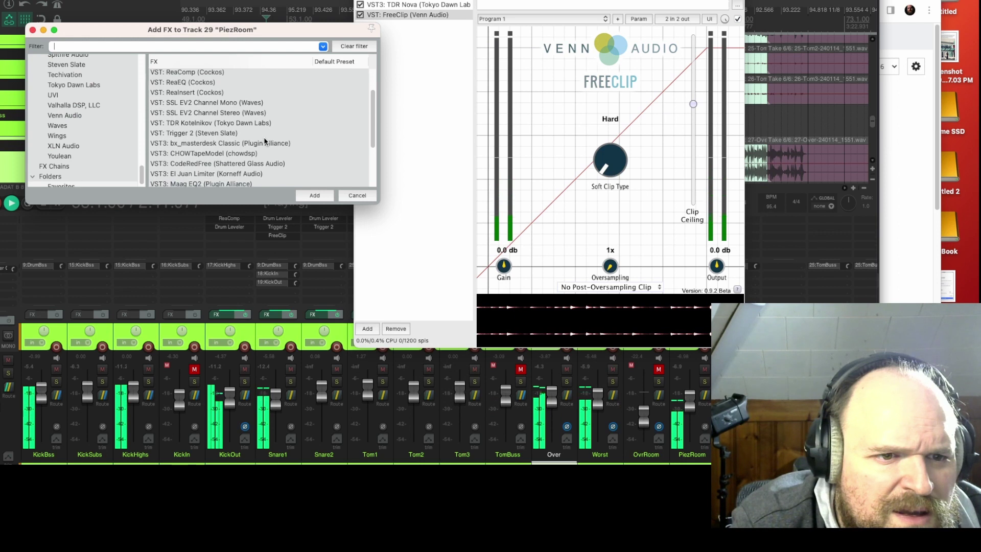
pyautogui.doubleClick(246, 157)
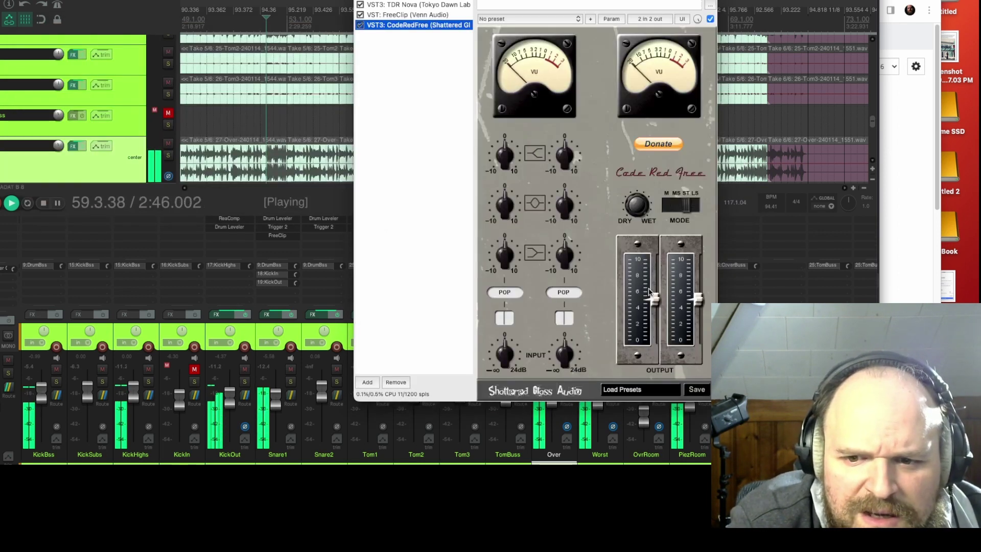
# Switch CodeRedFree to M mode, adjust its input drive and raise both outputs to about 8
pyautogui.click(688, 209)
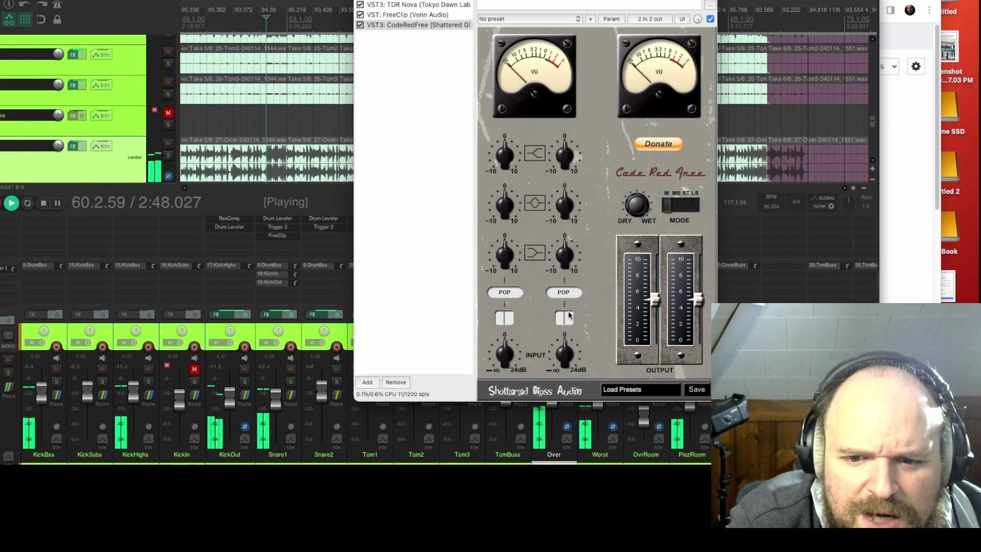
pyautogui.moveTo(559, 362); pyautogui.dragTo(559, 262)
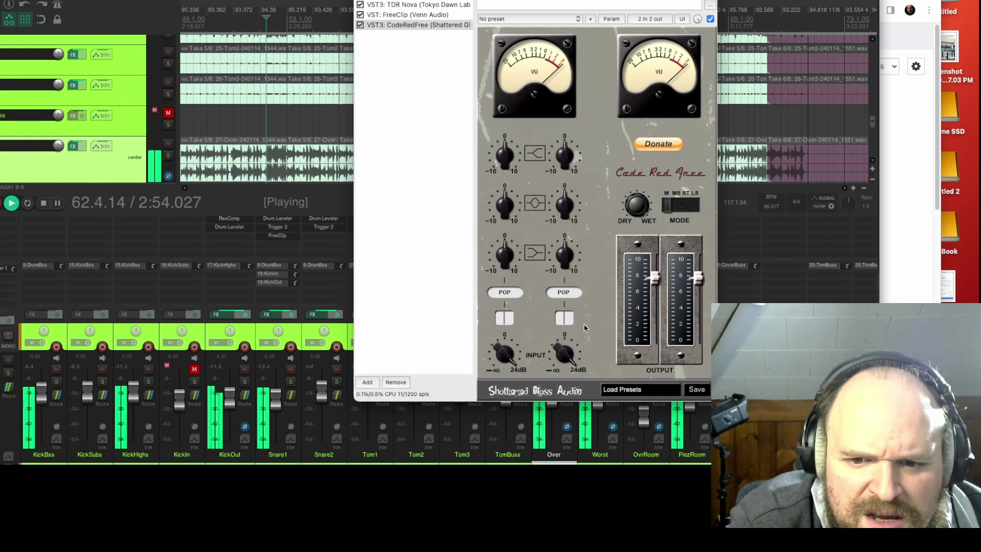
pyautogui.moveTo(558, 369); pyautogui.dragTo(557, 376)
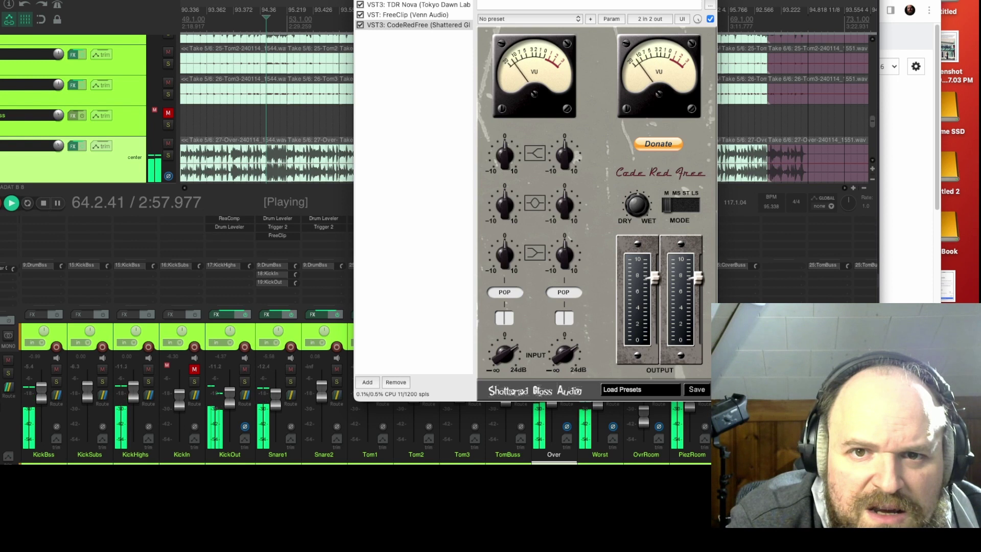
# Uncover the PiezRoom mixer strip, audition the track soloed and return to the full drum mix
pyautogui.moveTo(513, 0); pyautogui.dragTo(408, 2)
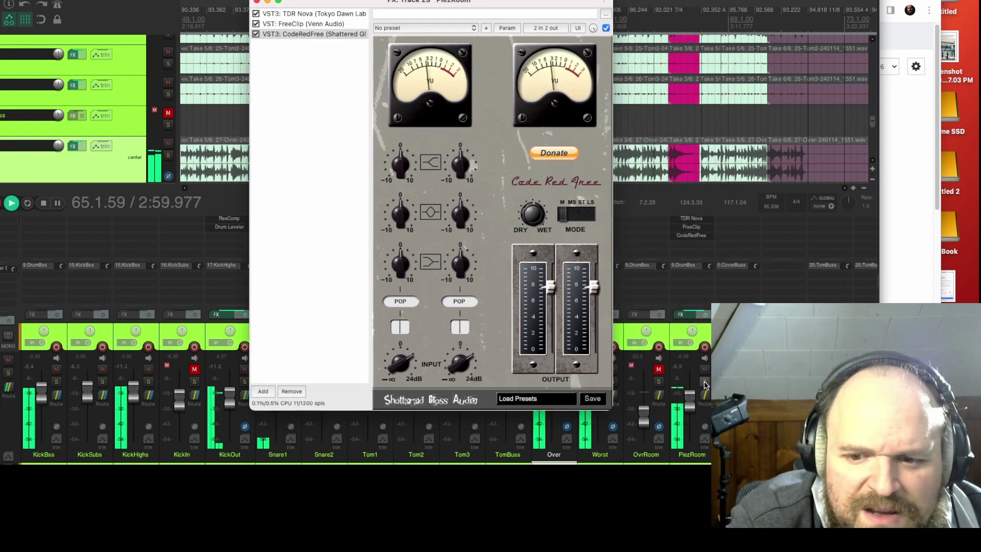
pyautogui.click(705, 382)
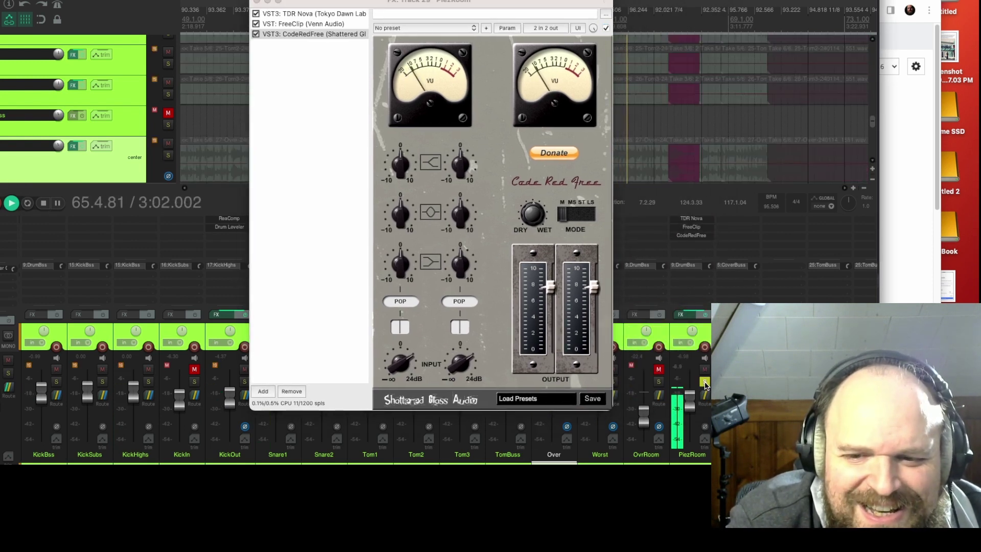
pyautogui.click(704, 382)
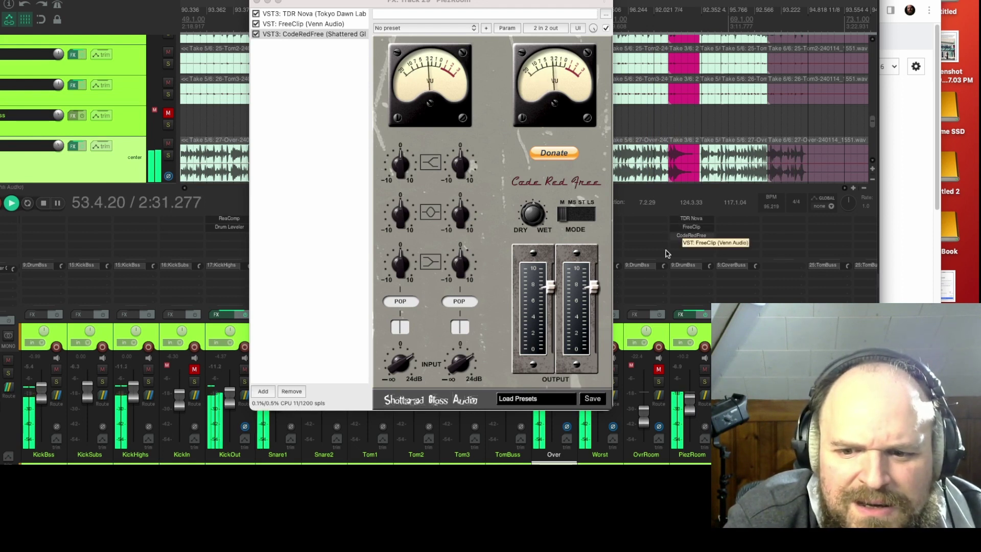
# Unmute OvrRoom, raise its fader in the drum mix and stop playback
pyautogui.click(660, 370)
pyautogui.moveTo(643, 422); pyautogui.dragTo(648, 401)
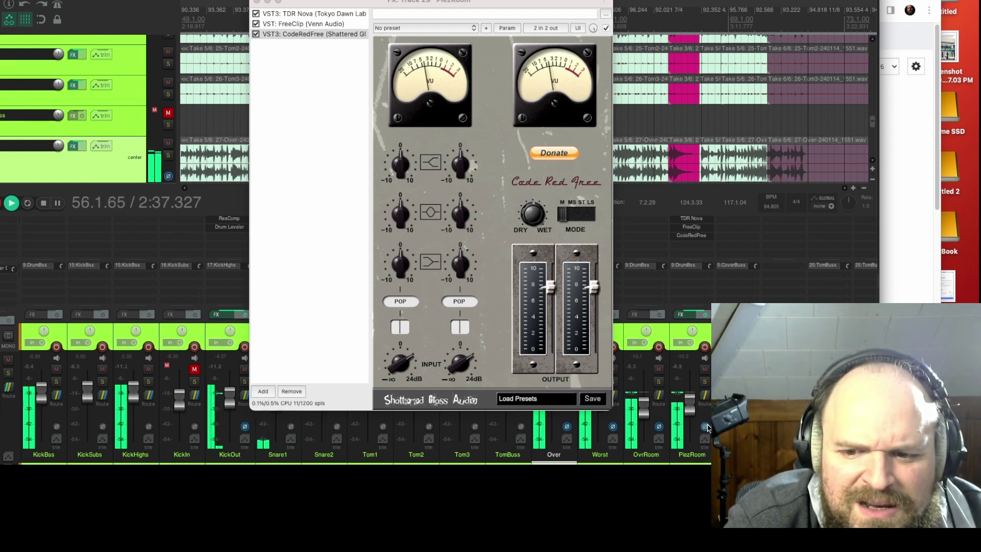
pyautogui.press('space')
# Close the PiezRoom effects window and compare the OvrRoom and PiezRoom waveforms up close for phase alignment around 52.2.06
pyautogui.scroll(-3, 131, 146)
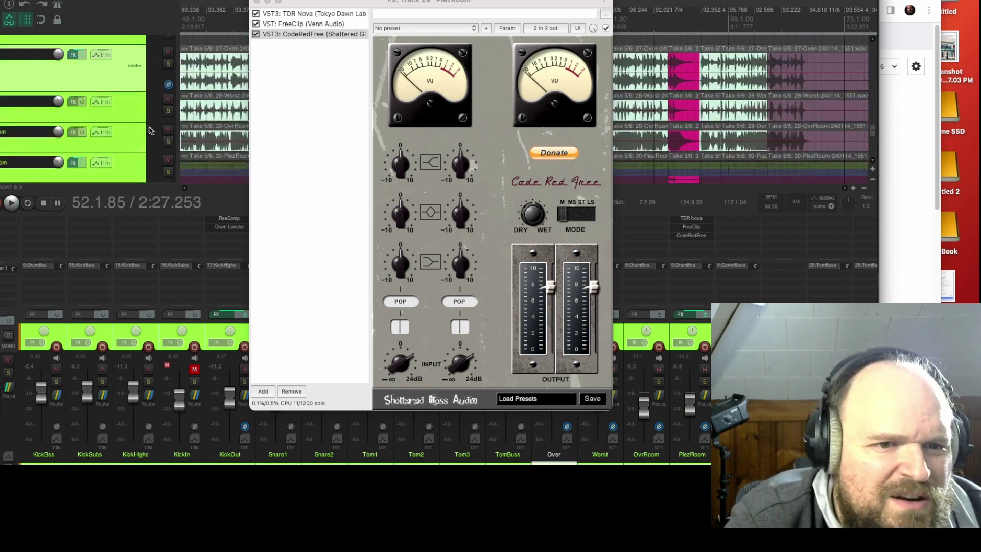
pyautogui.click(257, 1)
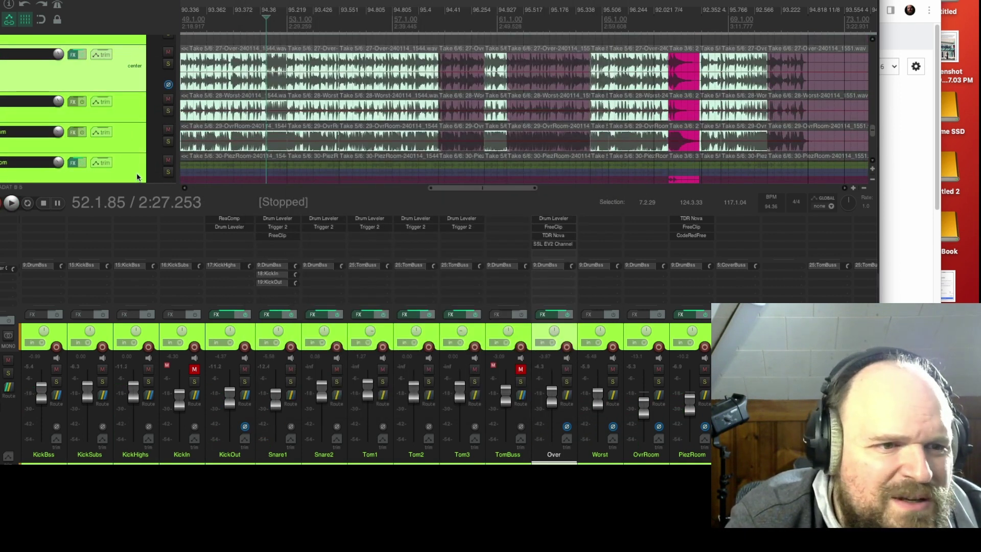
pyautogui.scroll(-2, 118, 164)
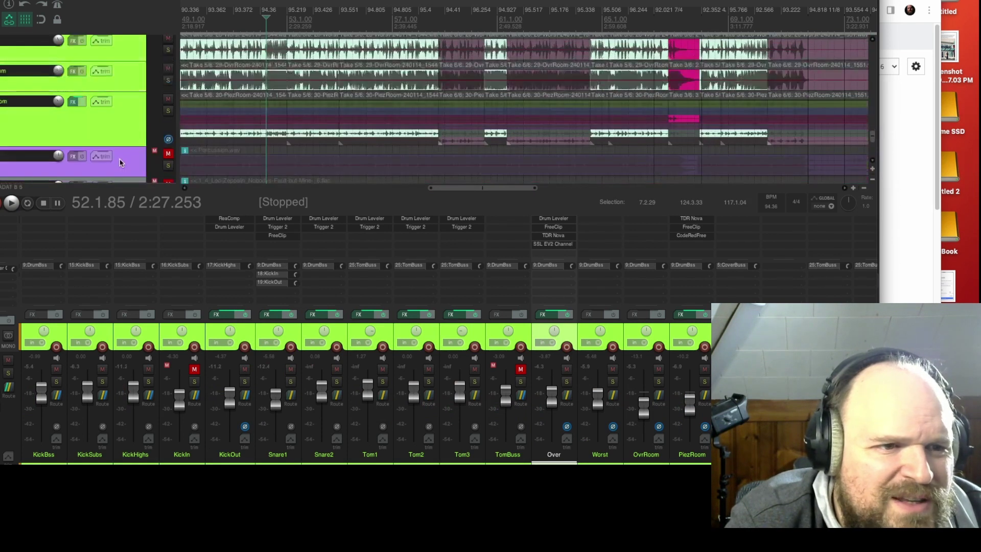
pyautogui.moveTo(143, 145); pyautogui.dragTo(141, 132)
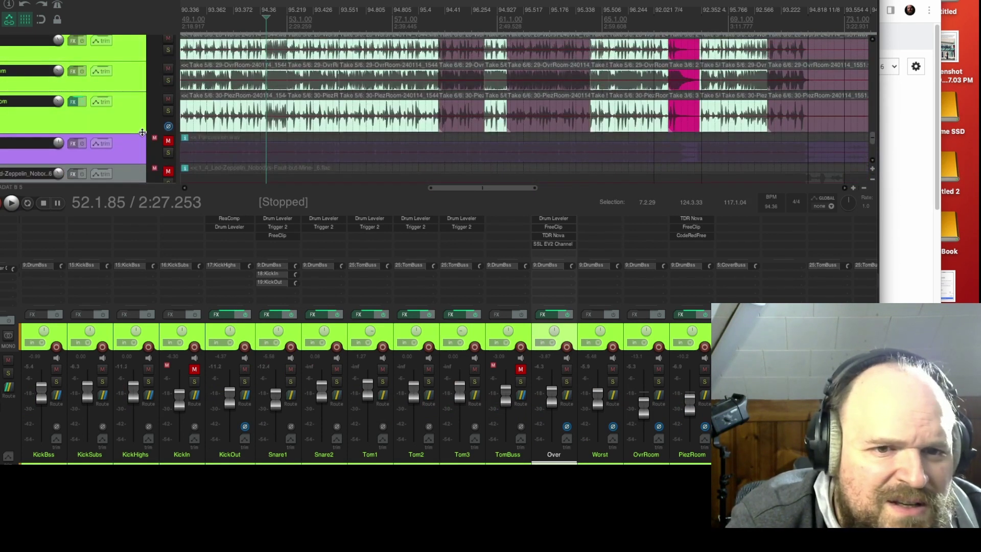
pyautogui.scroll(10, 486, 124)
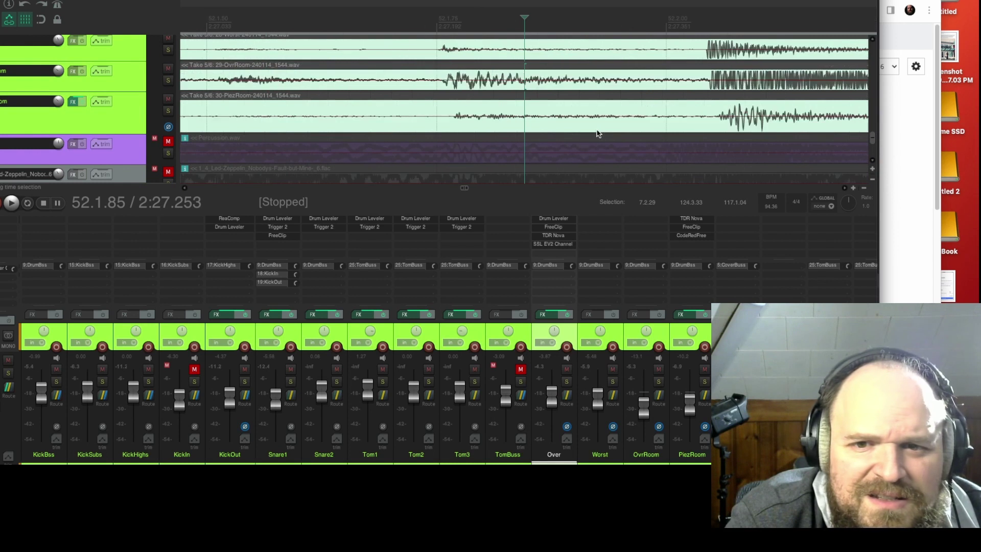
pyautogui.scroll(6, 646, 80)
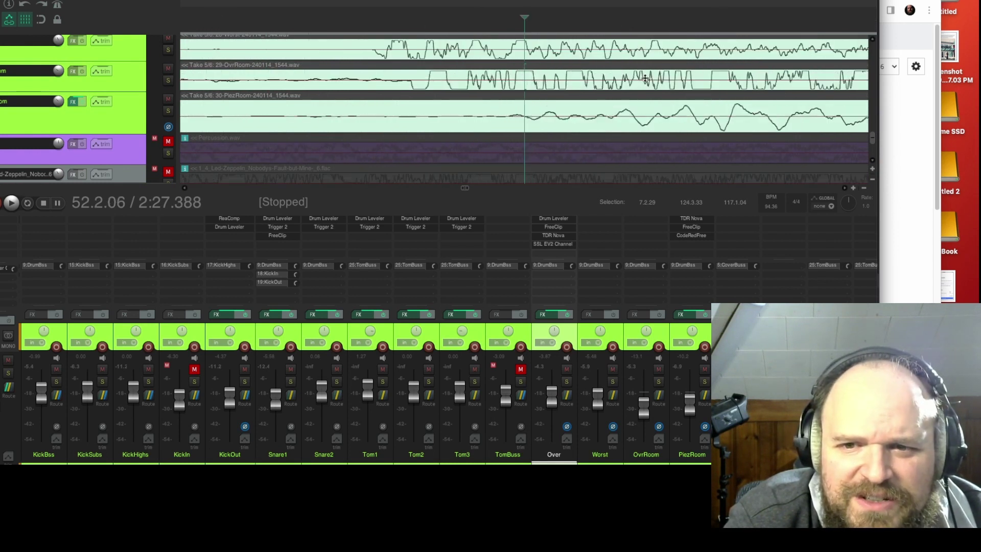
pyautogui.scroll(5, 646, 80)
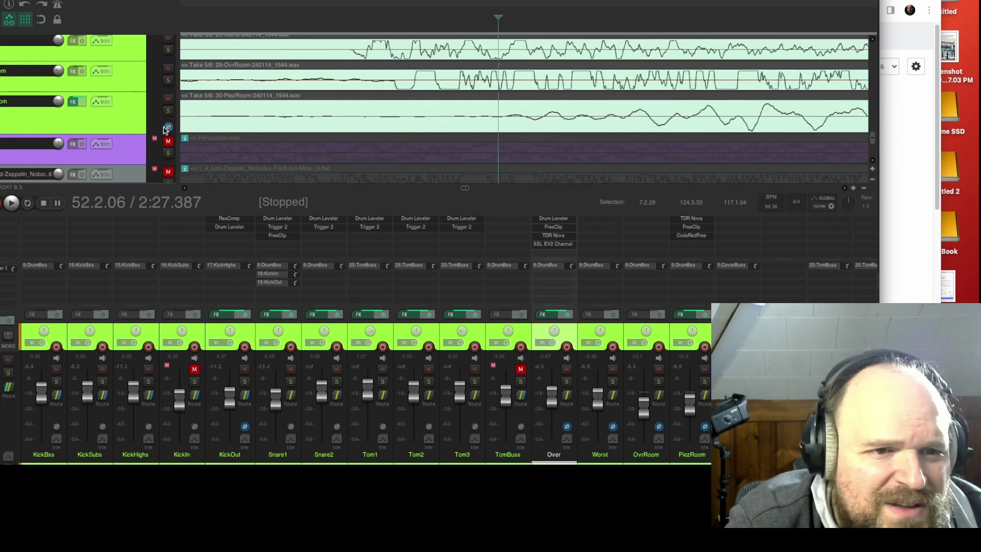
# Turn off PiezRoom's polarity inversion, listen to the drum mix from 52.2.06 and stop playback
pyautogui.press('space')
pyautogui.scroll(-8, 265, 102)
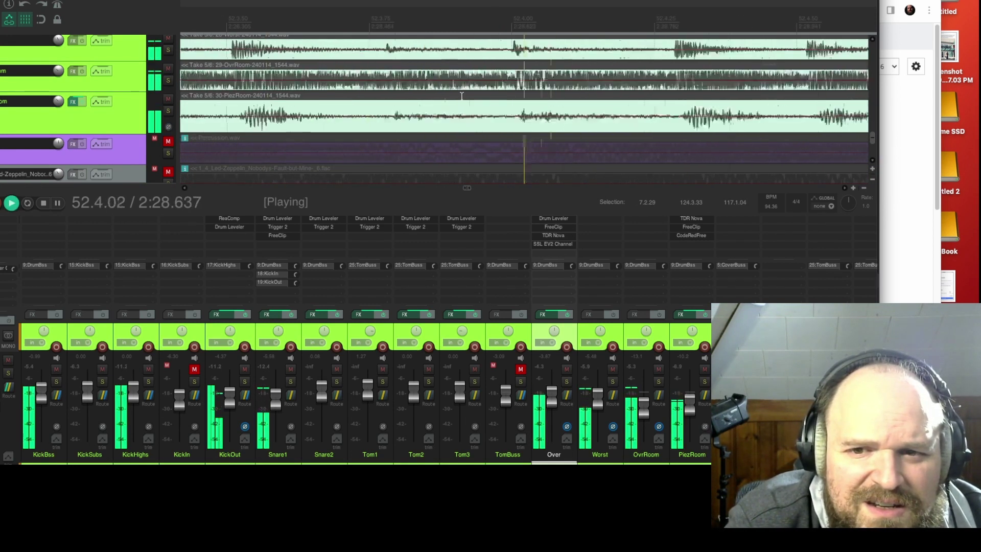
pyautogui.scroll(-3, 462, 95)
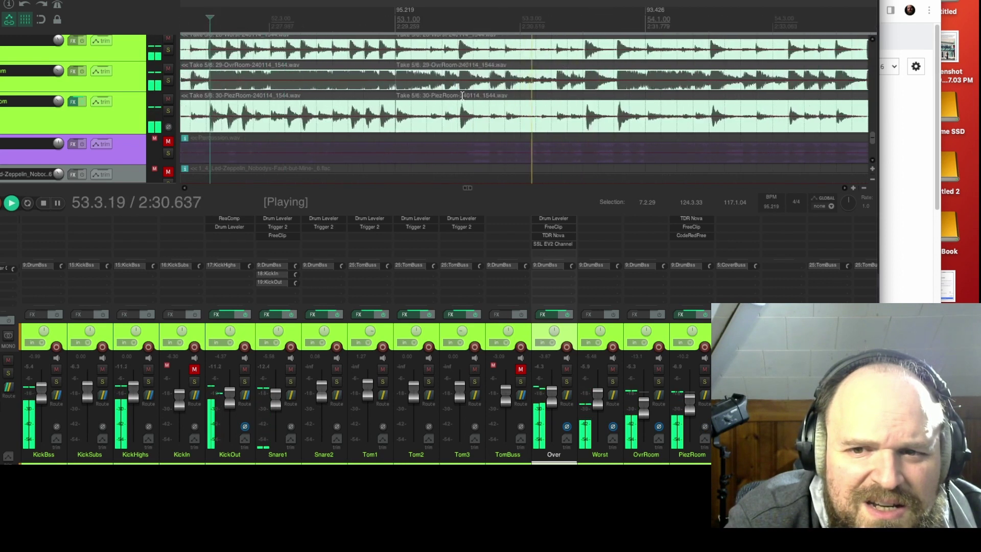
pyautogui.scroll(-3, 462, 95)
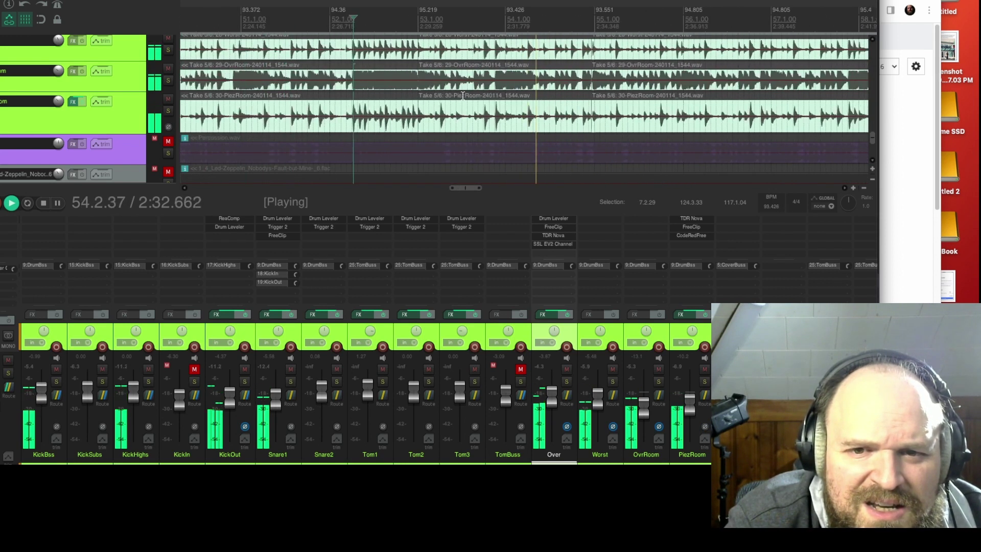
pyautogui.scroll(-2, 462, 96)
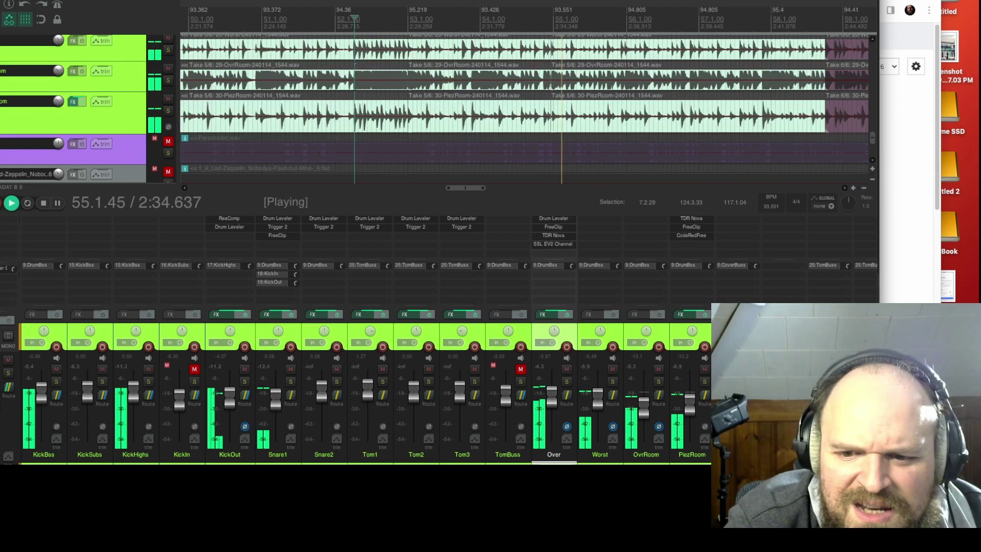
pyautogui.press('space')
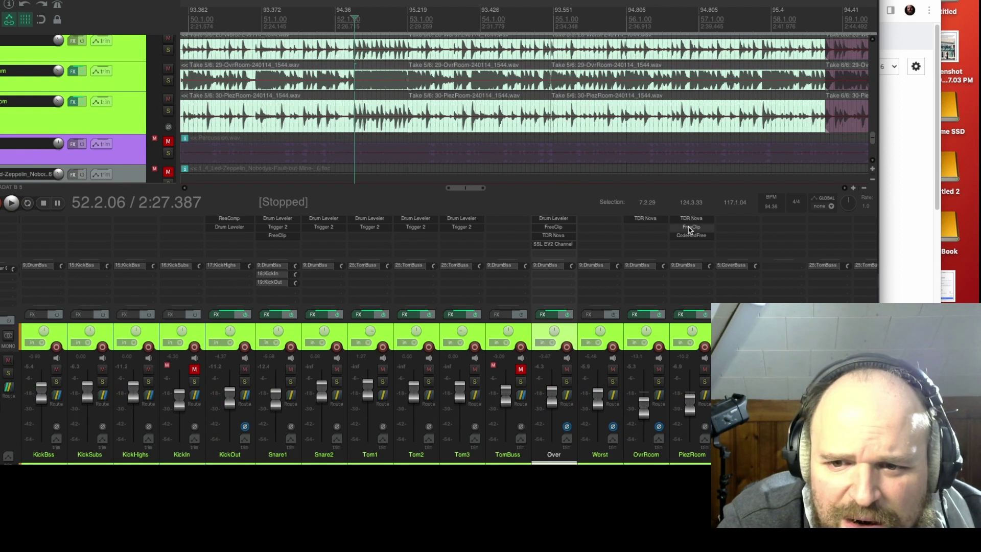
# Copy FreeClip and CodeRedFree from PiezRoom to OvrRoom, and audition OvrRoom soloed during playback
pyautogui.moveTo(691, 236); pyautogui.dragTo(648, 236)
pyautogui.press('space')
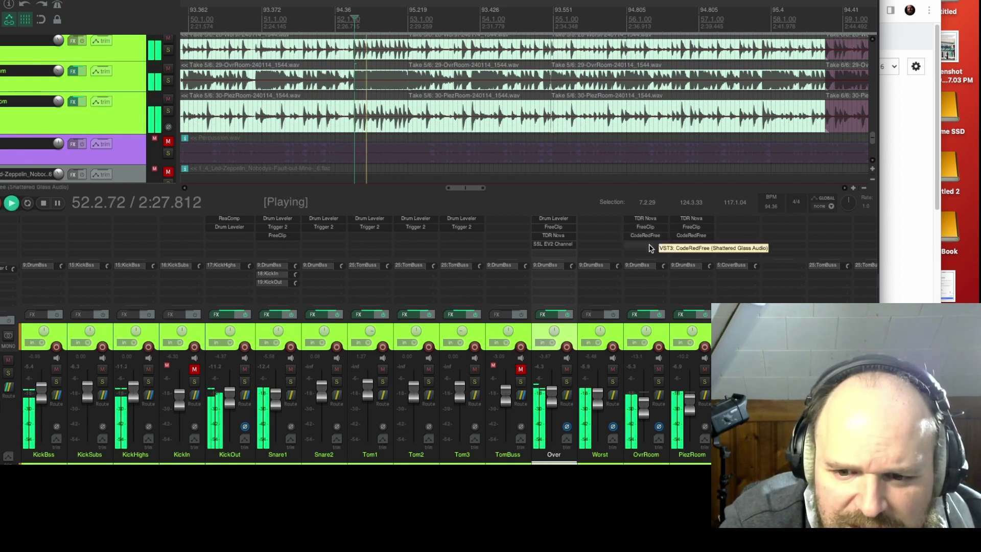
pyautogui.click(658, 382)
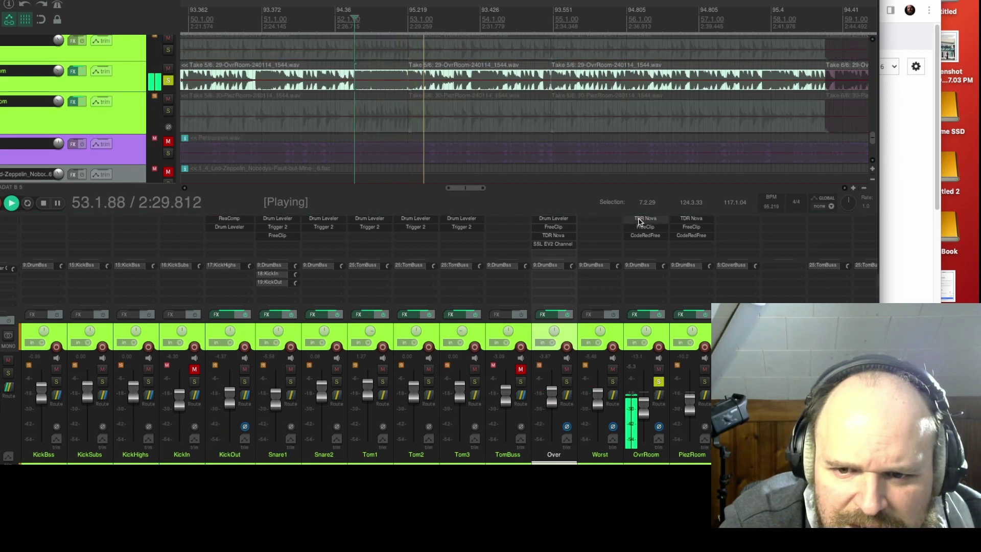
# In OvrRoom's TDR Nova, lower the high-pass filter to about 70 Hz and raise the low-pass filter to 5.3 kHz
pyautogui.click(639, 220)
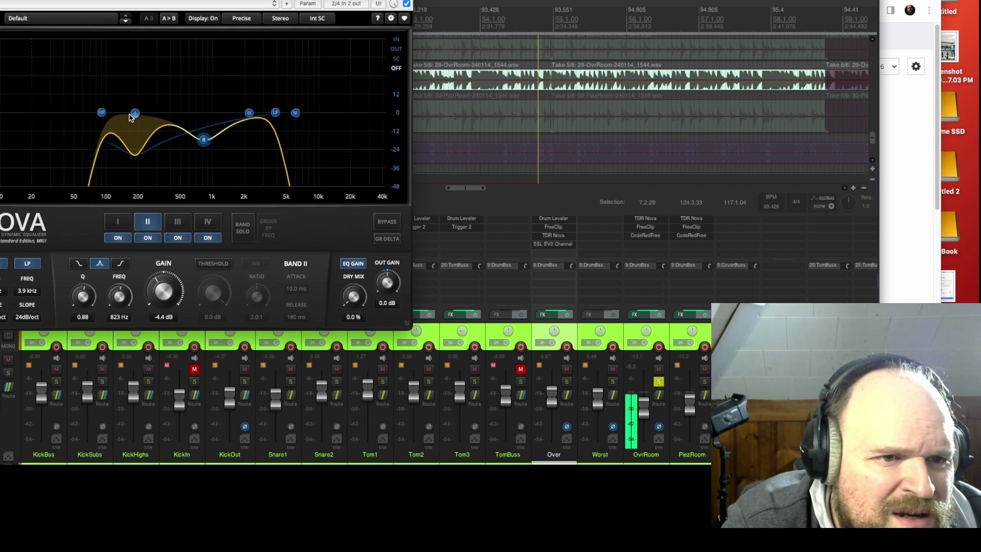
pyautogui.click(135, 113)
pyautogui.moveTo(134, 116)
pyautogui.mouseDown()
pyautogui.moveTo(134, 90)
pyautogui.moveTo(91, 113)
pyautogui.mouseUp()
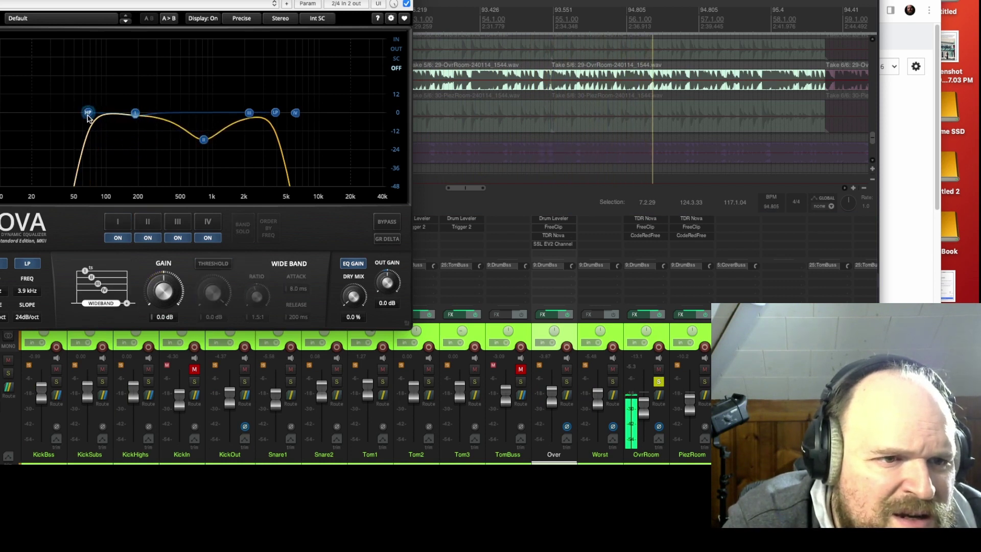
pyautogui.moveTo(274, 117)
pyautogui.mouseDown()
pyautogui.moveTo(298, 117)
pyautogui.moveTo(288, 119)
pyautogui.mouseUp()
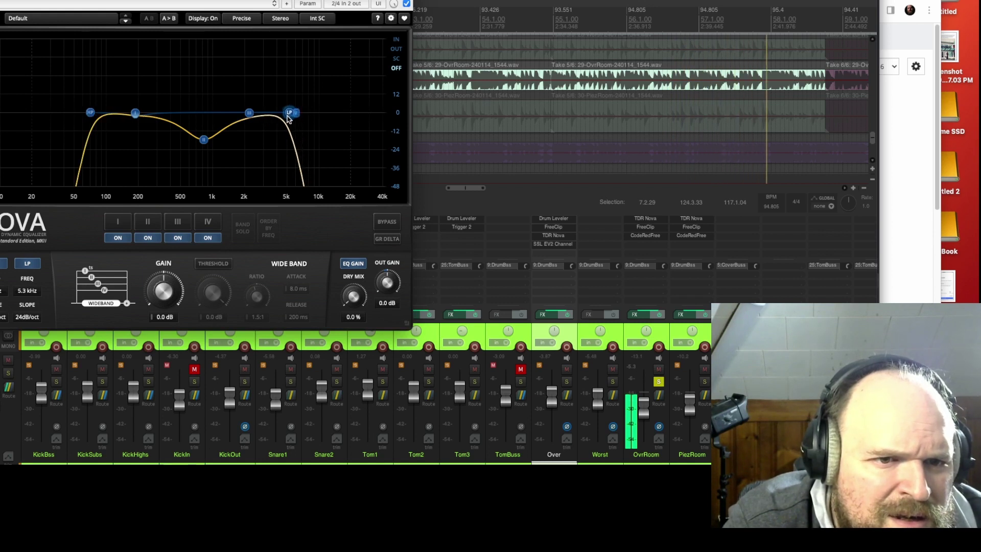
# Set OvrRoom's Nova band II to -3.6 dB at 414 Hz, and band I to -0.7 dB gain with a -10.9 dB threshold
pyautogui.moveTo(204, 141); pyautogui.dragTo(167, 139)
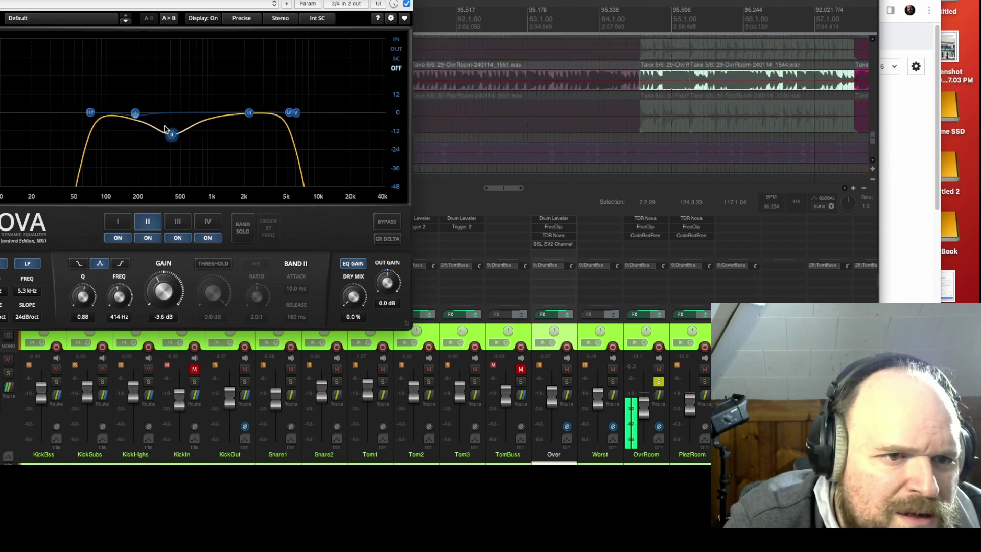
pyautogui.moveTo(136, 114); pyautogui.dragTo(137, 119)
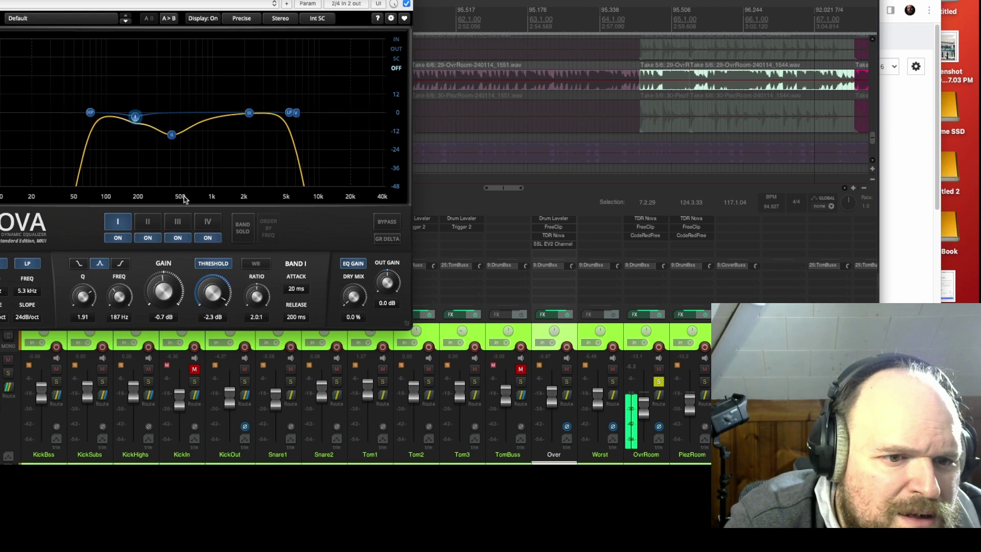
pyautogui.moveTo(214, 293); pyautogui.dragTo(213, 321)
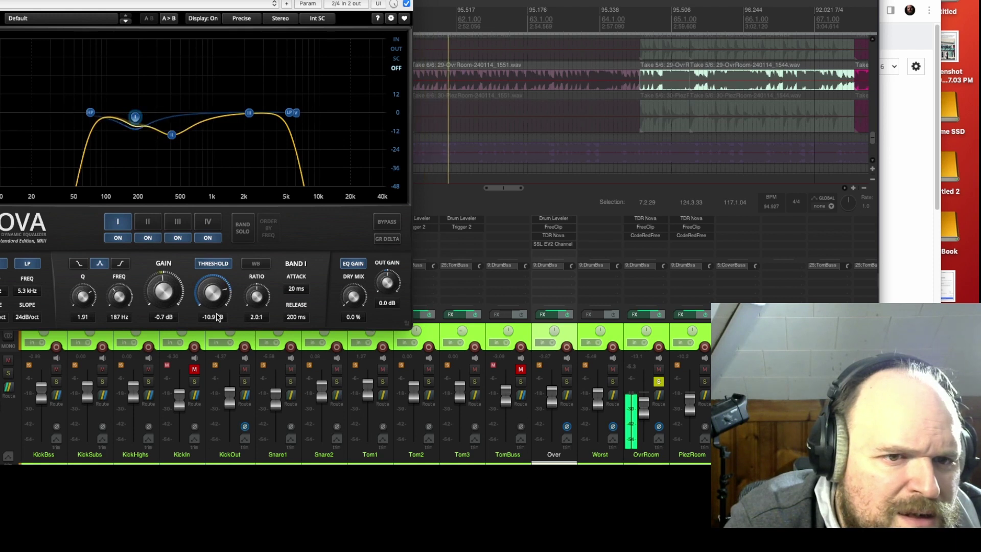
# Return from the OvrRoom solo to the full drum mix, and lower the OvrRoom and PiezRoom faders
pyautogui.click(656, 383)
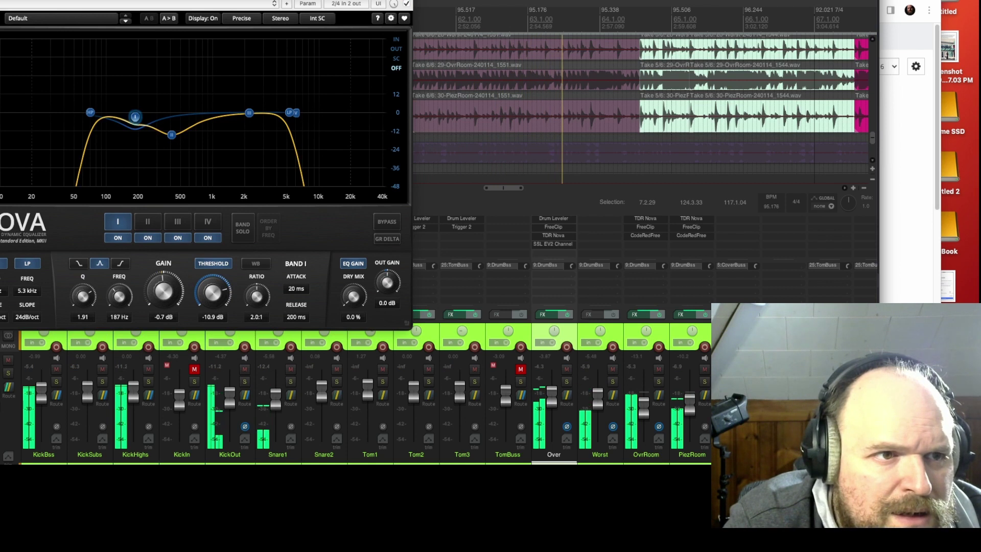
pyautogui.press('Escape')
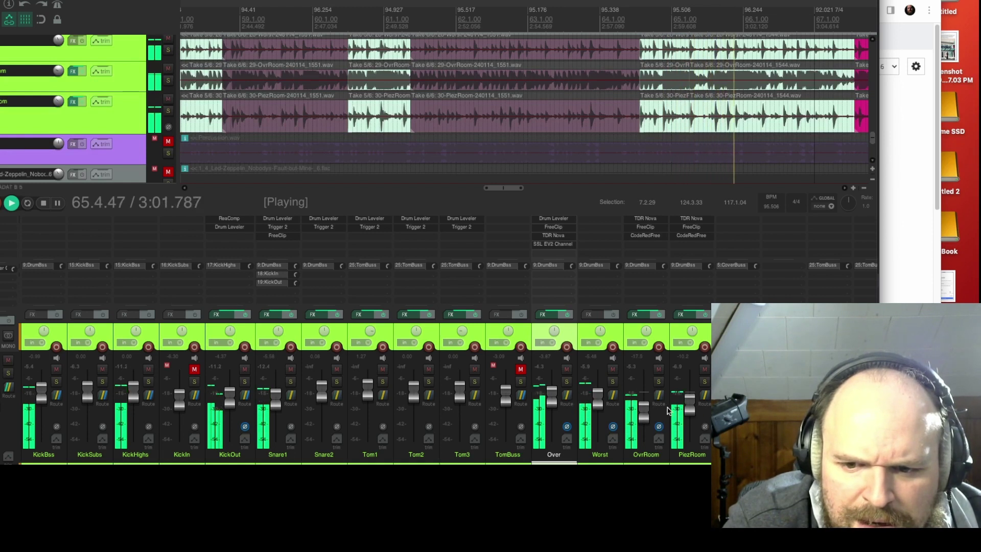
pyautogui.moveTo(693, 408); pyautogui.dragTo(690, 426)
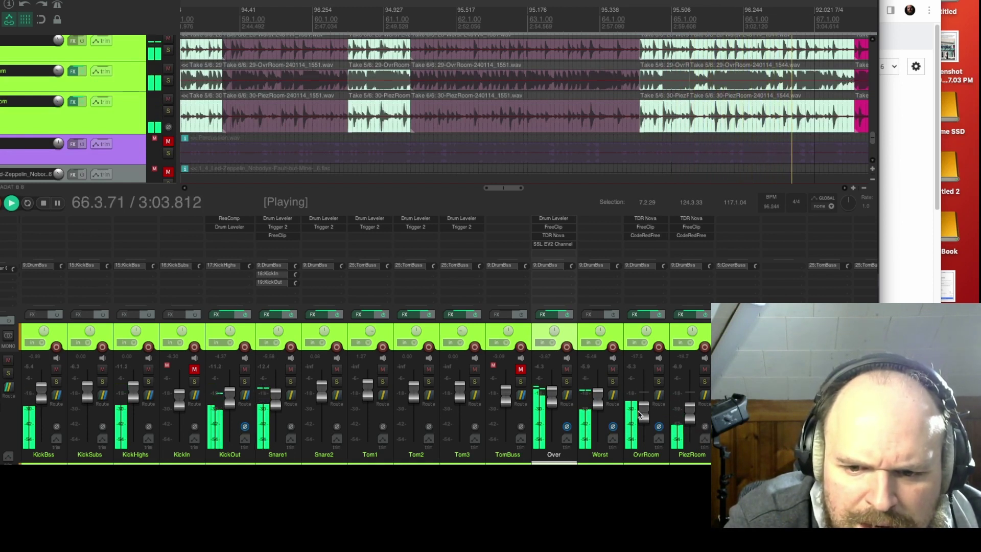
pyautogui.scroll(-2, 601, 405)
pyautogui.scroll(3, 599, 404)
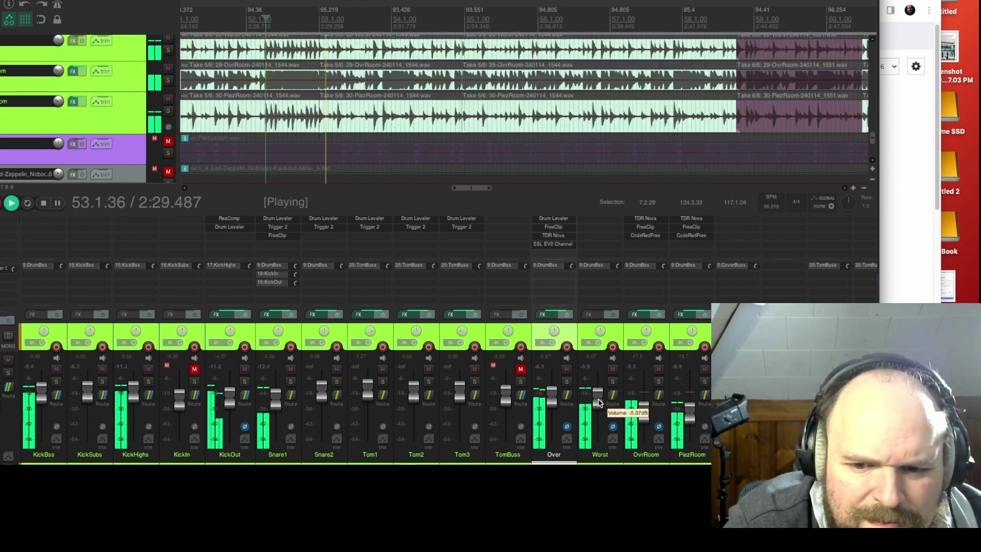
# Compare the Worst, OvrRoom and PiezRoom waveforms up close for phase alignment, and play the drum mix from 52.2.04
pyautogui.click(600, 454)
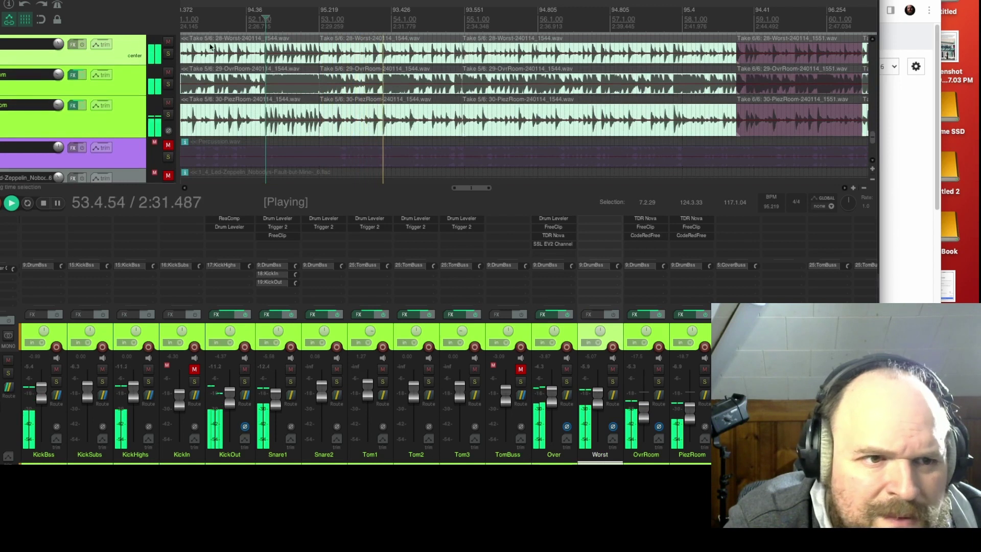
pyautogui.moveTo(144, 64); pyautogui.dragTo(169, 71)
pyautogui.scroll(8, 488, 51)
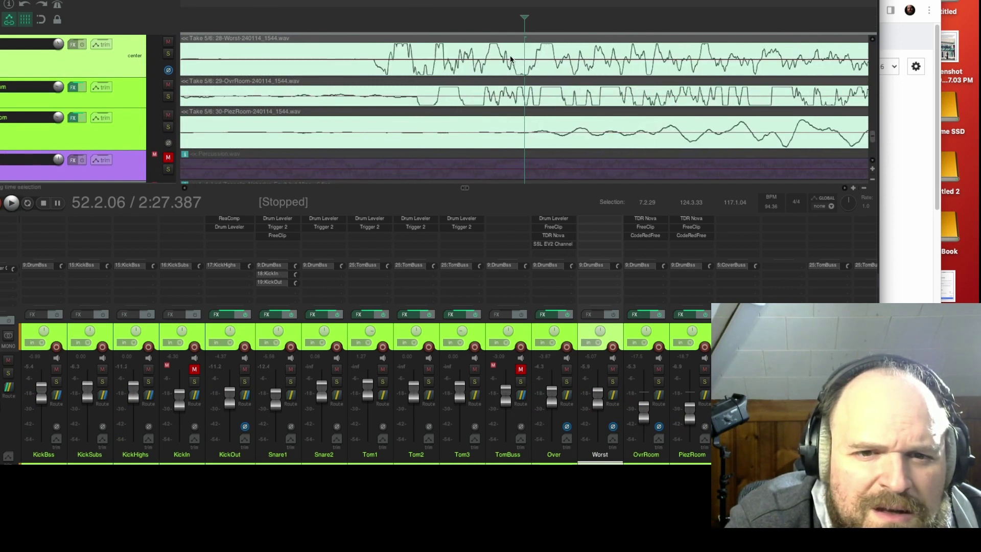
pyautogui.scroll(3, 510, 58)
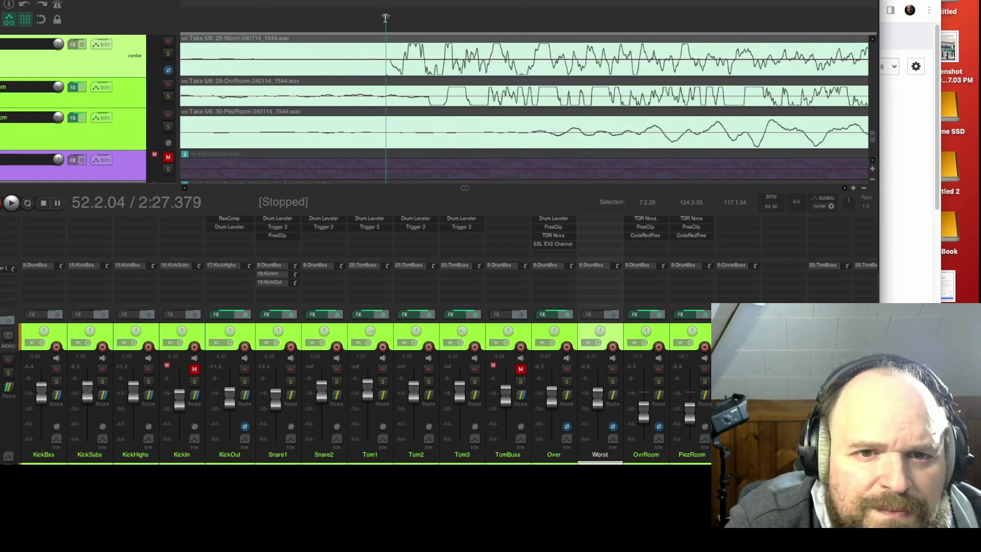
pyautogui.scroll(-8, 385, 19)
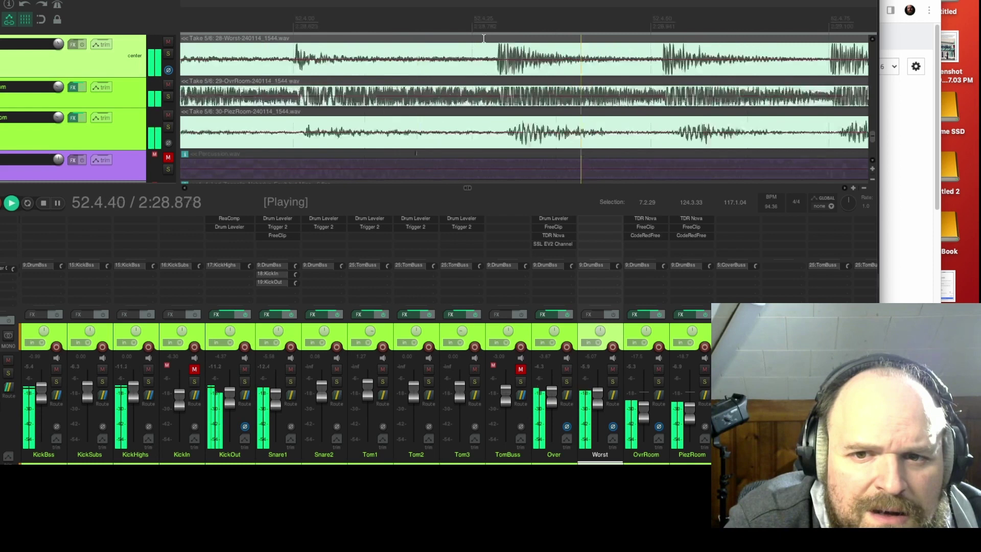
pyautogui.scroll(-4, 483, 38)
pyautogui.scroll(-2, 483, 37)
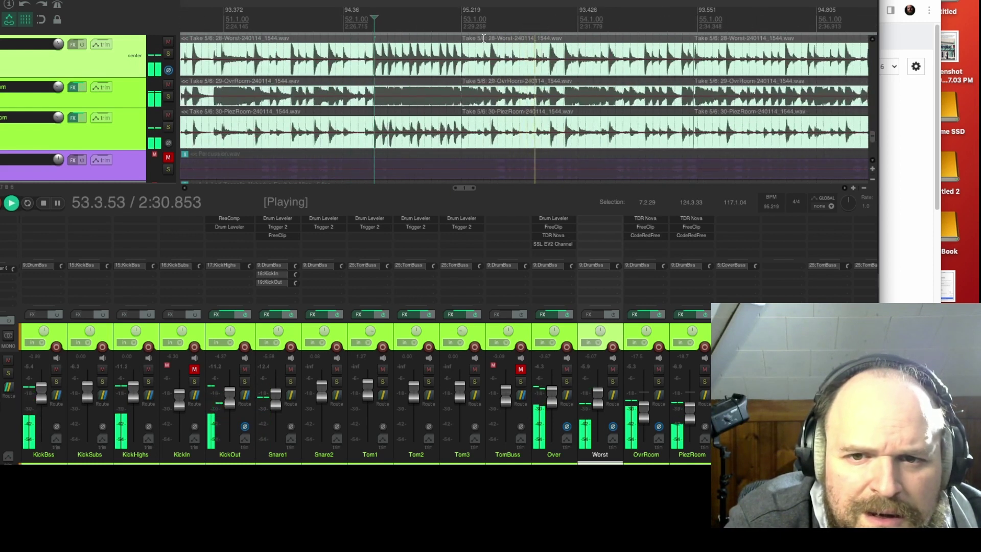
# Rebalance the drum mix by lowering the Worst fader and raising OvrRoom to about -14.2 dB
pyautogui.moveTo(600, 405); pyautogui.dragTo(601, 408)
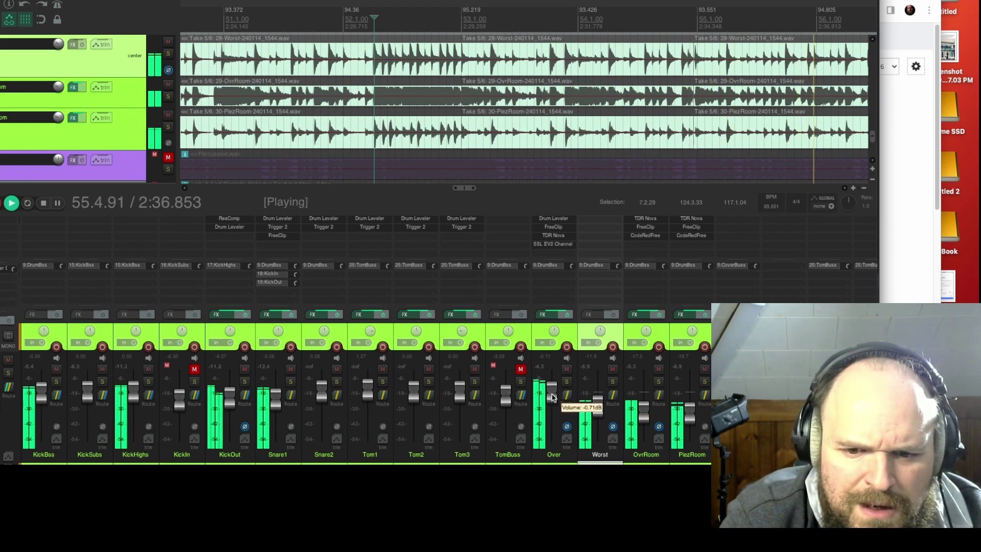
pyautogui.moveTo(690, 415); pyautogui.dragTo(643, 407)
pyautogui.click(642, 413)
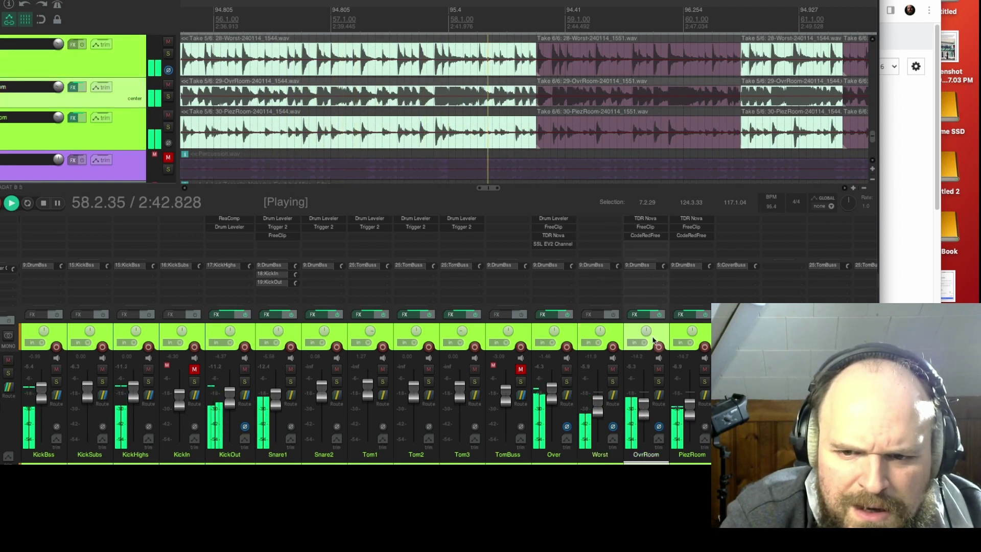
# Check OvrRoom's CodeRedFree settings during playback, and trim the Over fader to about -2 dB
pyautogui.doubleClick(637, 236)
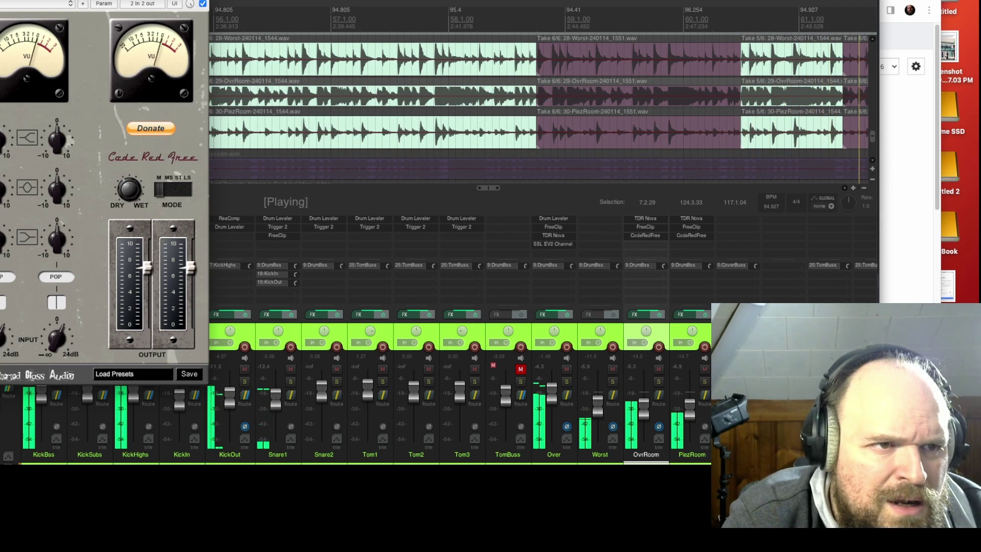
pyautogui.click(591, 265)
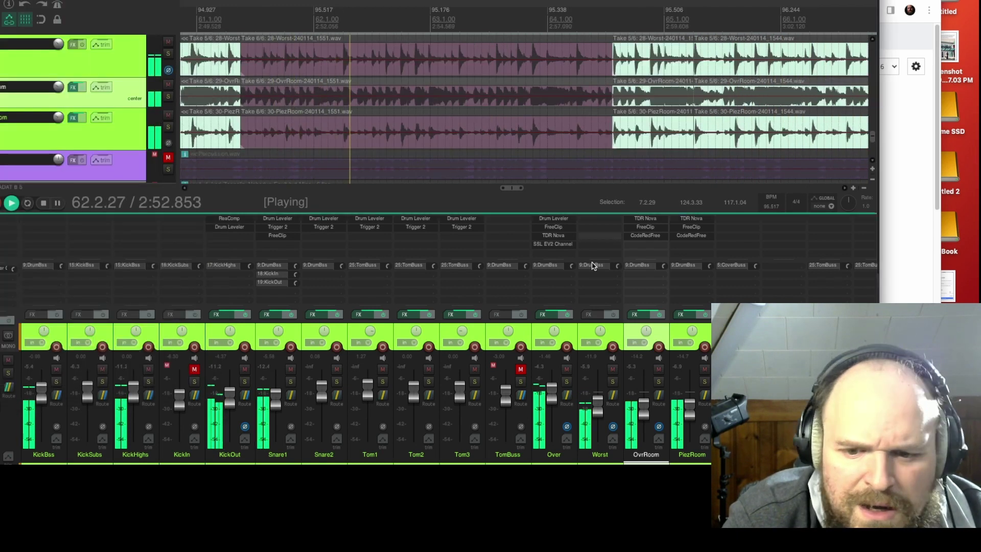
pyautogui.moveTo(558, 399); pyautogui.dragTo(558, 401)
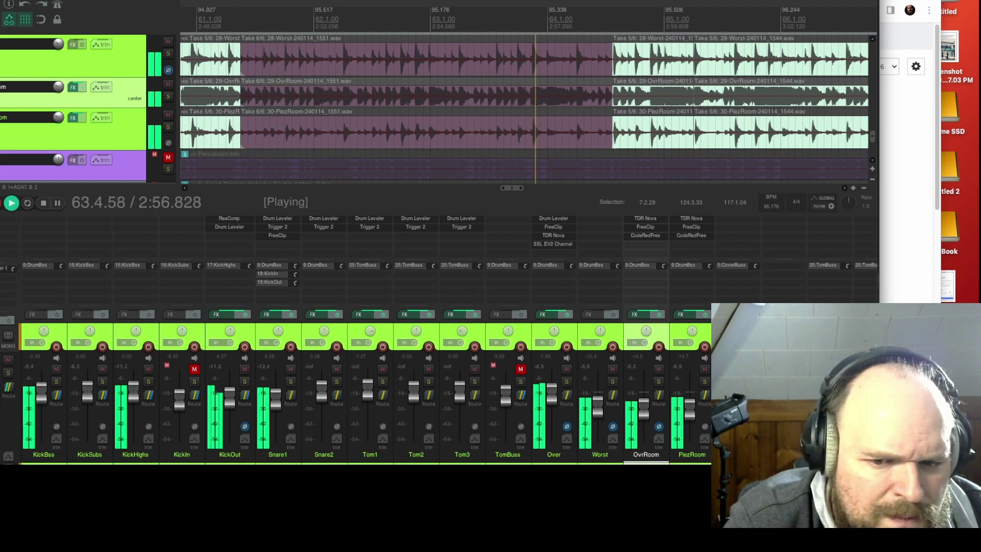
pyautogui.press('space')
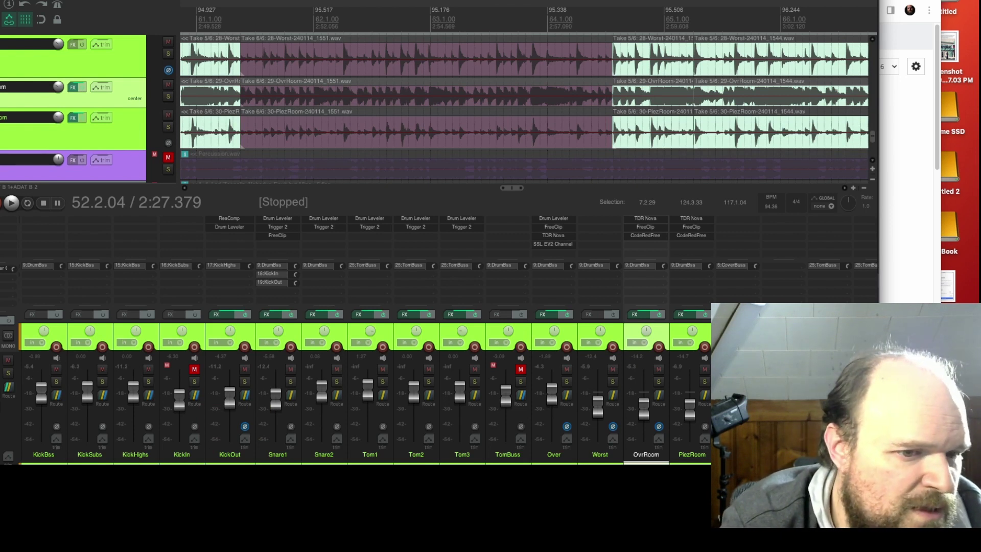
# Set the master fader to about -20.4 dB while auditioning the drum mix from 52.2.04 at low volume
pyautogui.moveTo(2, 404); pyautogui.dragTo(1, 443)
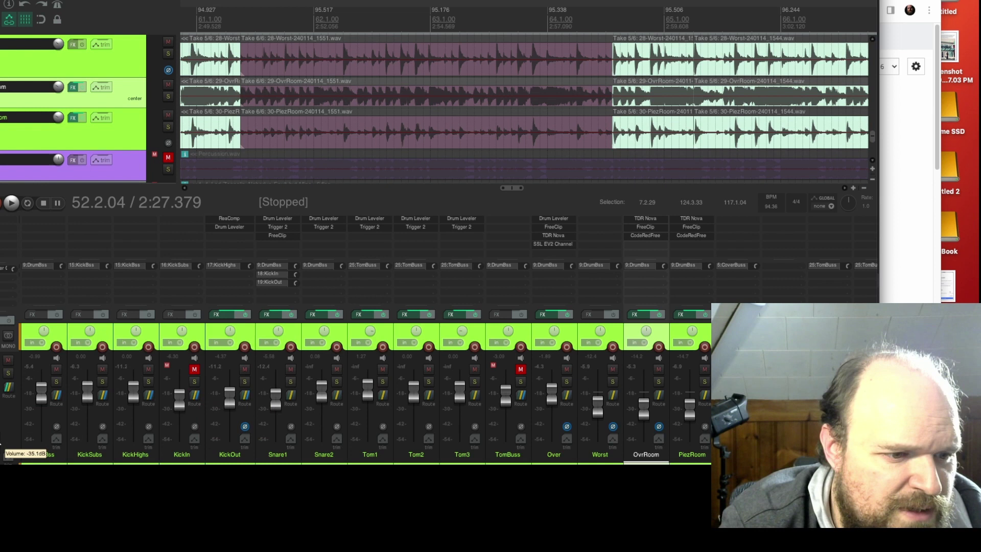
pyautogui.press('space')
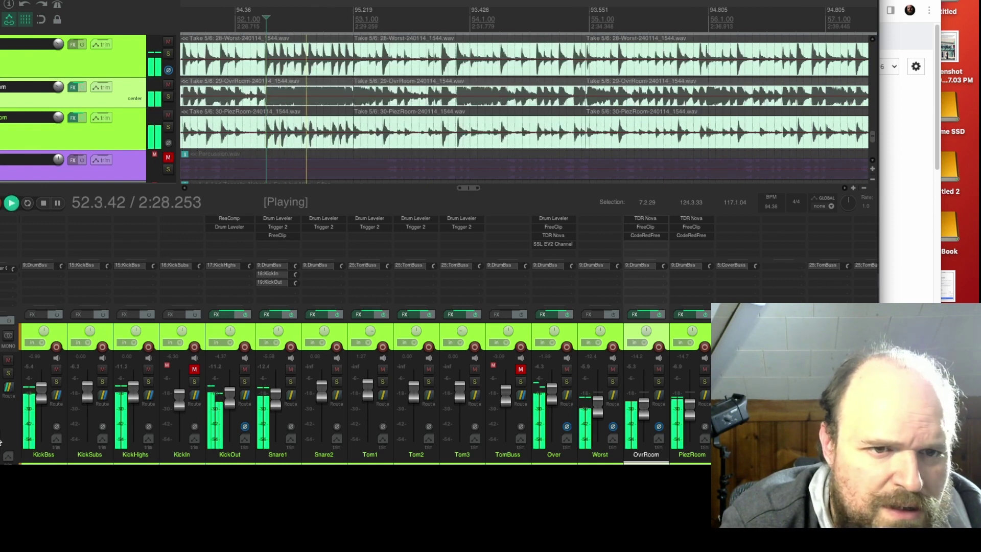
pyautogui.moveTo(1, 443); pyautogui.dragTo(1, 434)
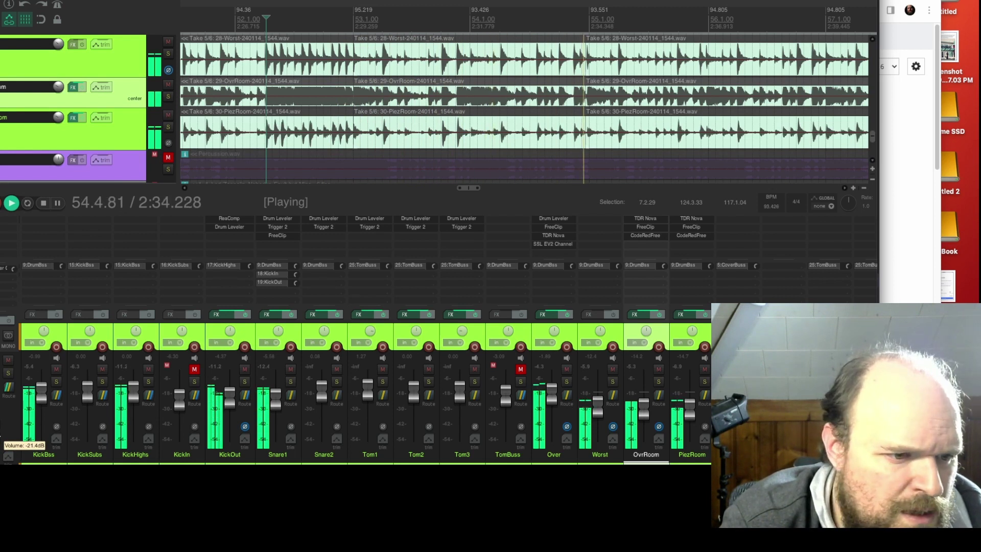
pyautogui.press('space')
pyautogui.scroll(1, 1, 434)
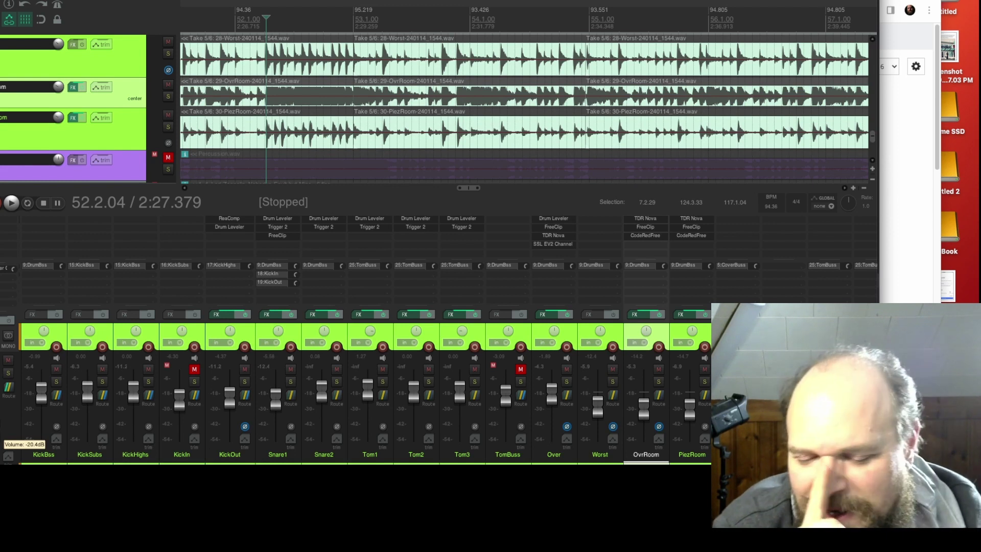
# Listen to the drum mix at low volume, and raise the Worst fader slightly
pyautogui.press('space')
pyautogui.scroll(-2, 1, 437)
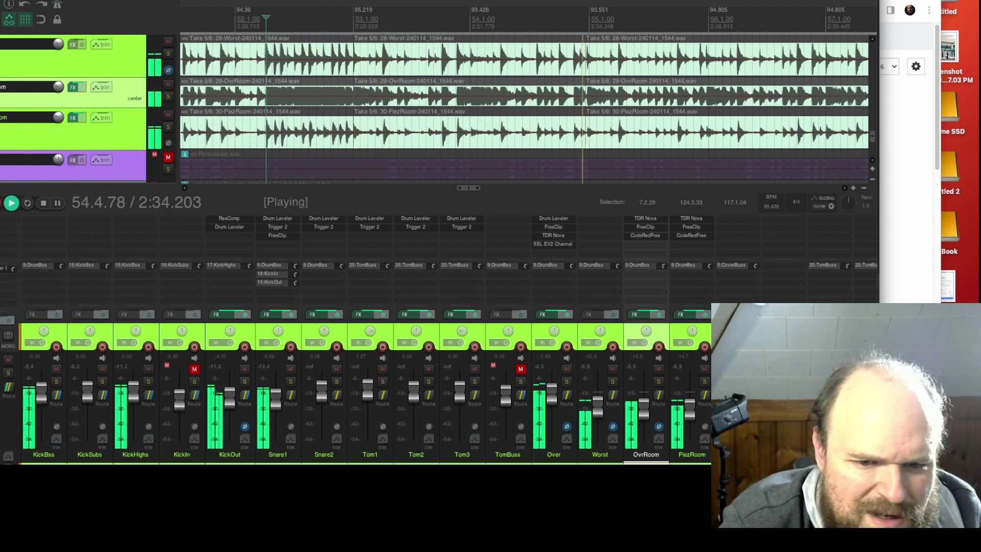
pyautogui.hscroll(-3, 685, 398)
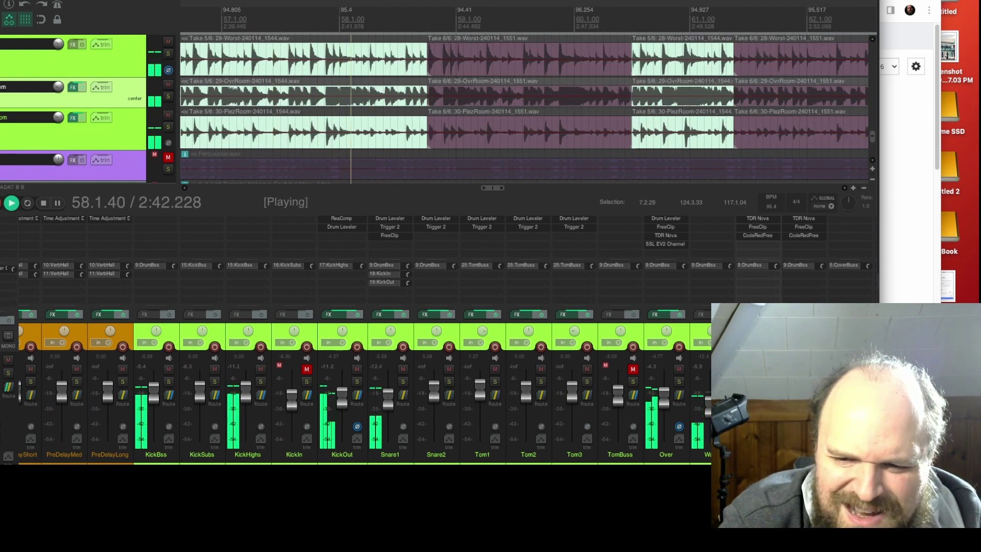
pyautogui.moveTo(708, 413)
pyautogui.mouseDown()
pyautogui.moveTo(707, 387)
pyautogui.moveTo(709, 410)
pyautogui.mouseUp()
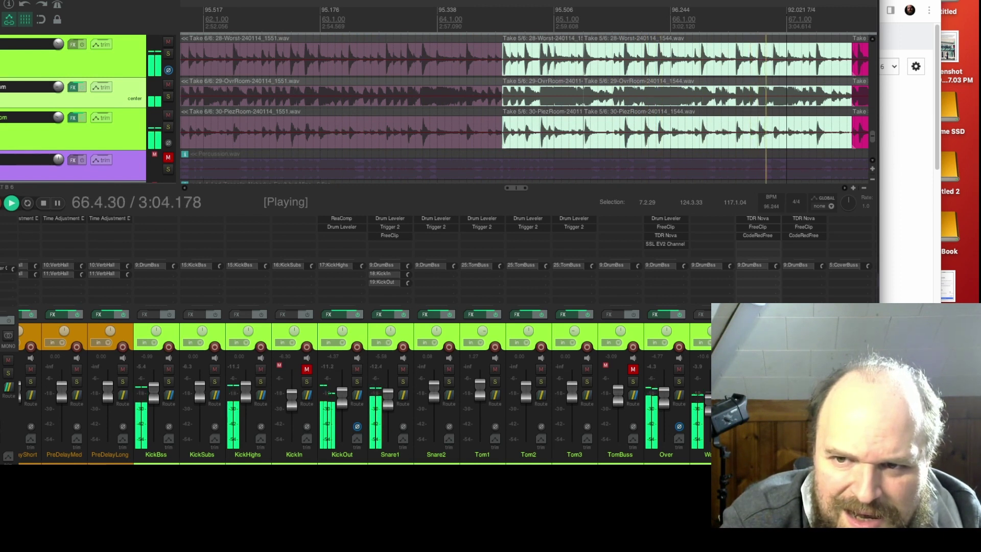
# Replay the drum mix from 52.2.04, lower the KickOut fader slightly and listen to the new balance
pyautogui.press('Left')
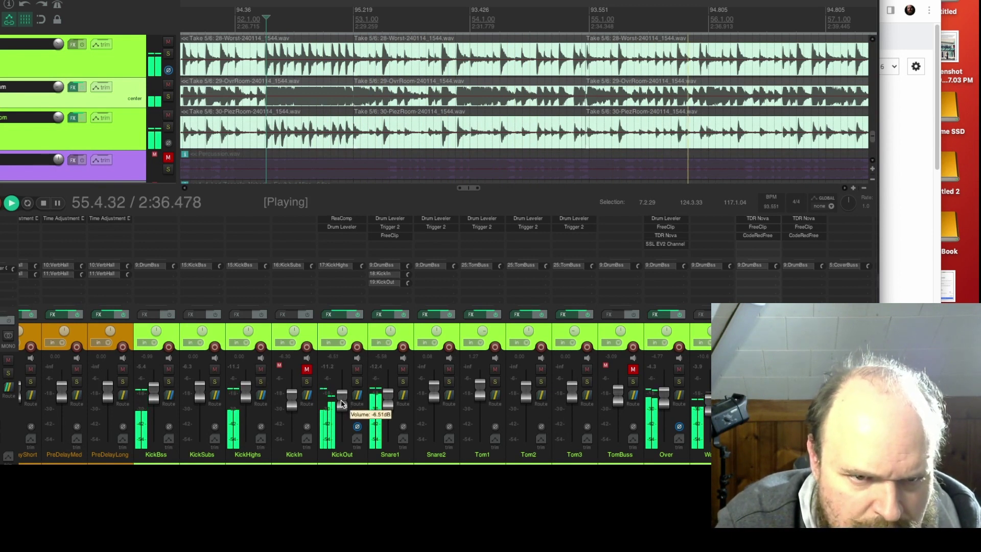
pyautogui.scroll(3, 342, 403)
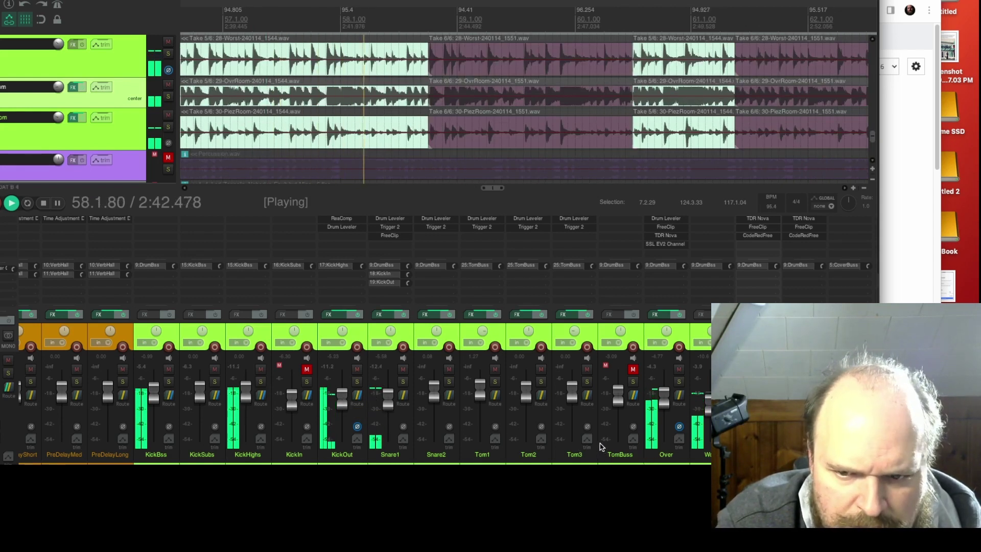
pyautogui.press('space')
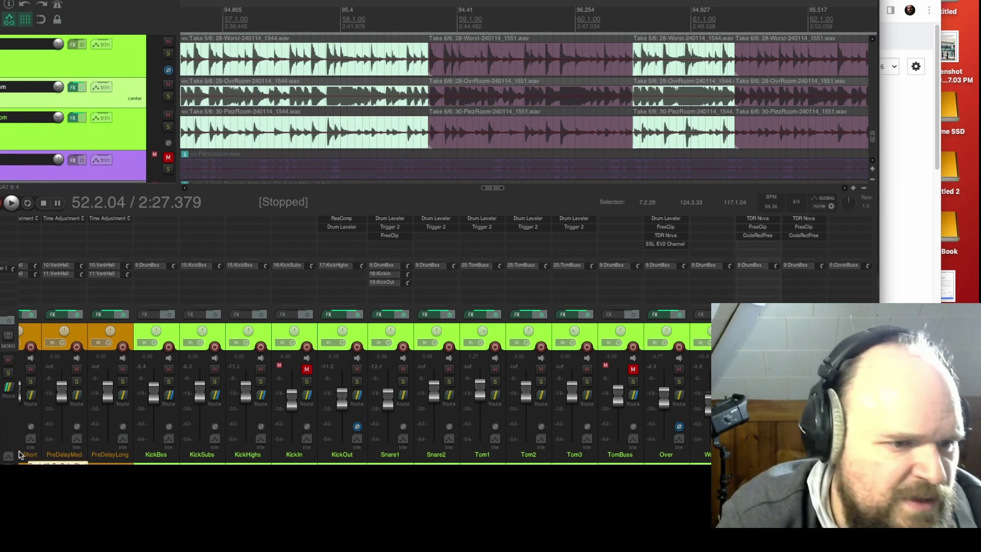
pyautogui.press('space')
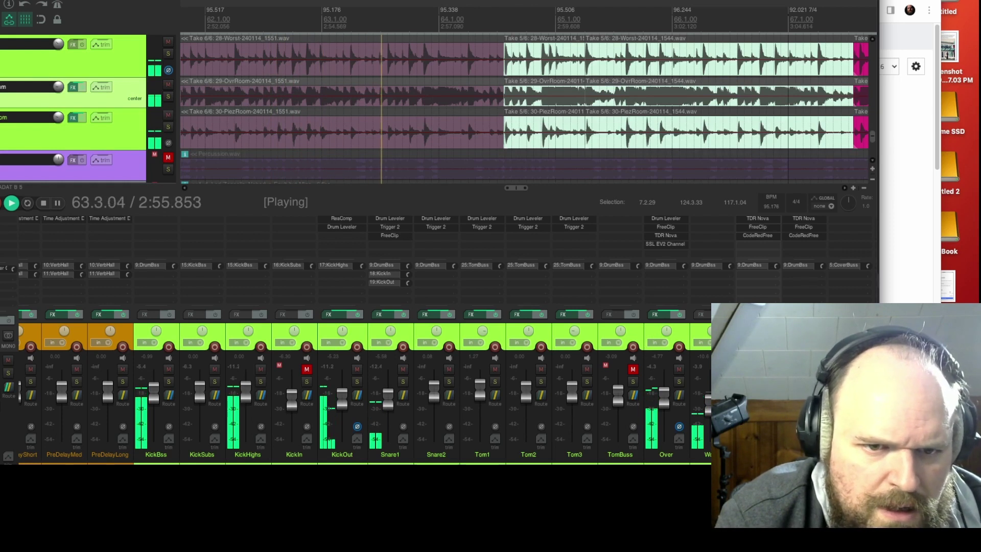
pyautogui.press('space')
# Fine-tune the KickOut fader, and open KickOut's Drum Leveler
pyautogui.moveTo(342, 404)
pyautogui.mouseDown()
pyautogui.moveTo(342, 395)
pyautogui.moveTo(341, 404)
pyautogui.mouseUp()
pyautogui.press('space')
pyautogui.press('space')
pyautogui.click(327, 314)
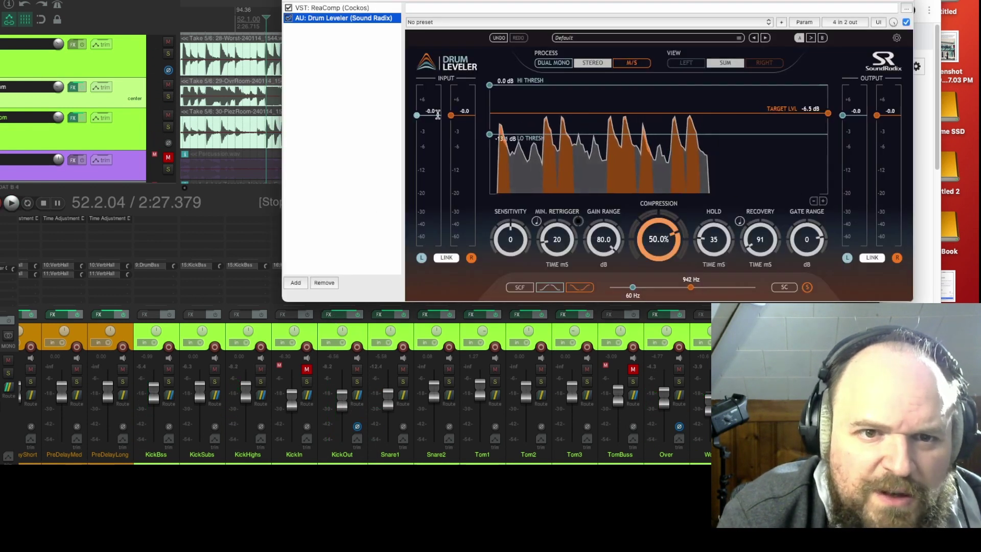
# Add the TDR Nova equalizer to KickOut's effects chain after Drum Leveler
pyautogui.rightClick(343, 90)
pyautogui.click(364, 97)
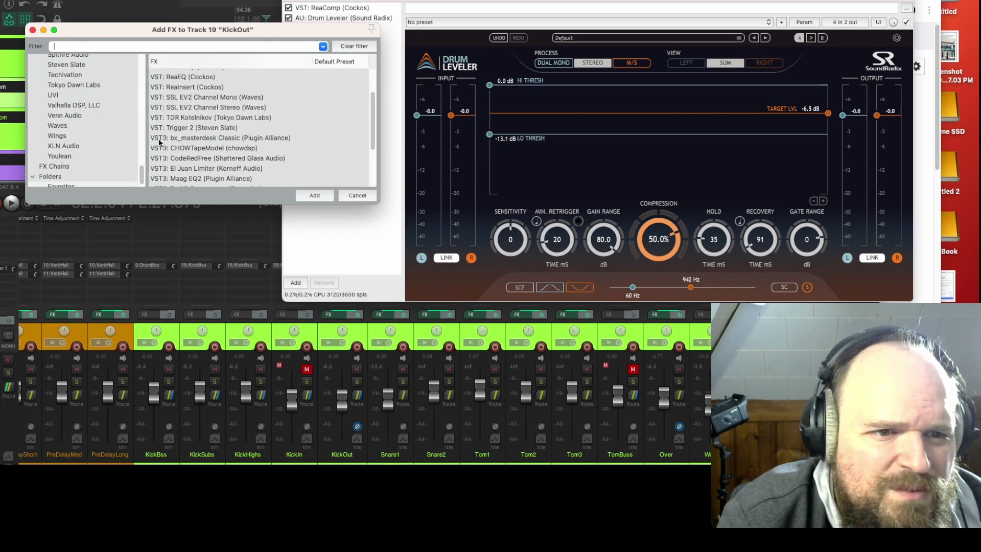
pyautogui.scroll(-5, 164, 143)
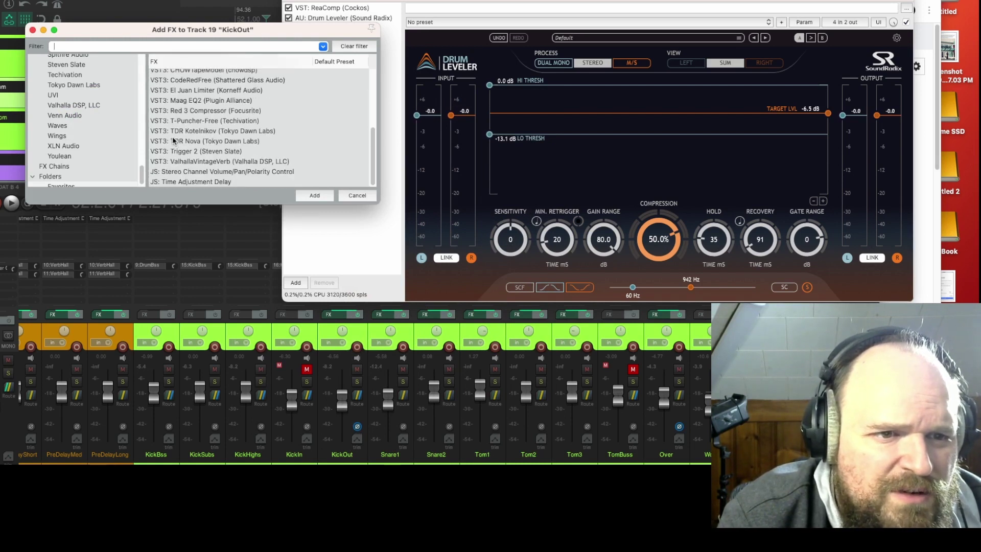
pyautogui.doubleClick(196, 143)
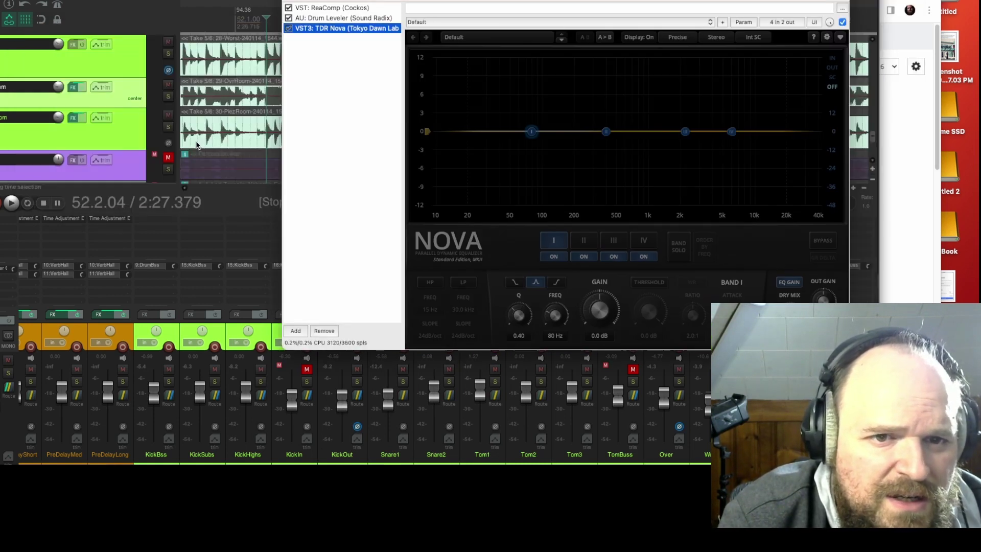
# In KickOut's TDR Nova, cut band II by about 4 dB and make band I dynamic at 193 Hz with a -14.0 dB threshold
pyautogui.click(607, 134)
pyautogui.moveTo(607, 136); pyautogui.dragTo(605, 167)
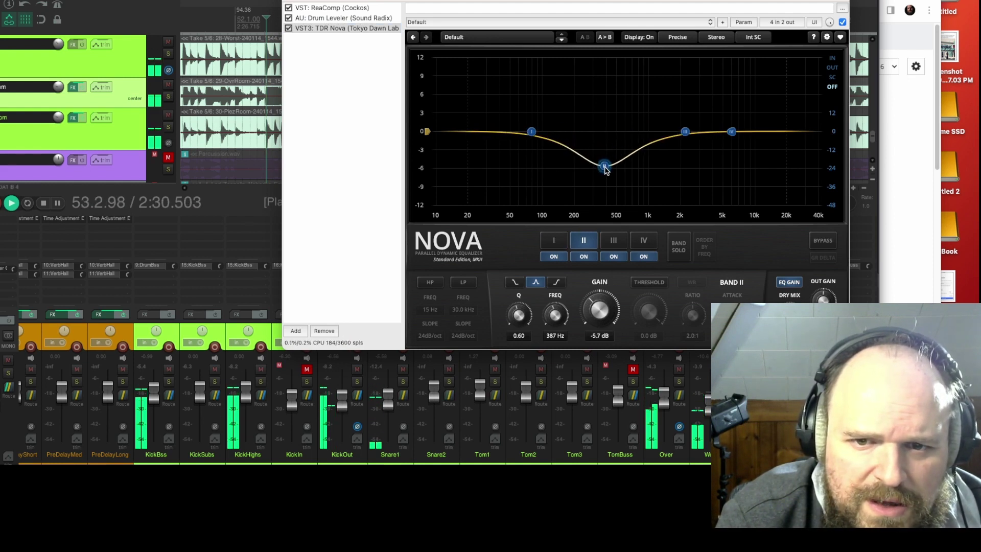
pyautogui.moveTo(531, 131); pyautogui.dragTo(560, 131)
pyautogui.click(656, 284)
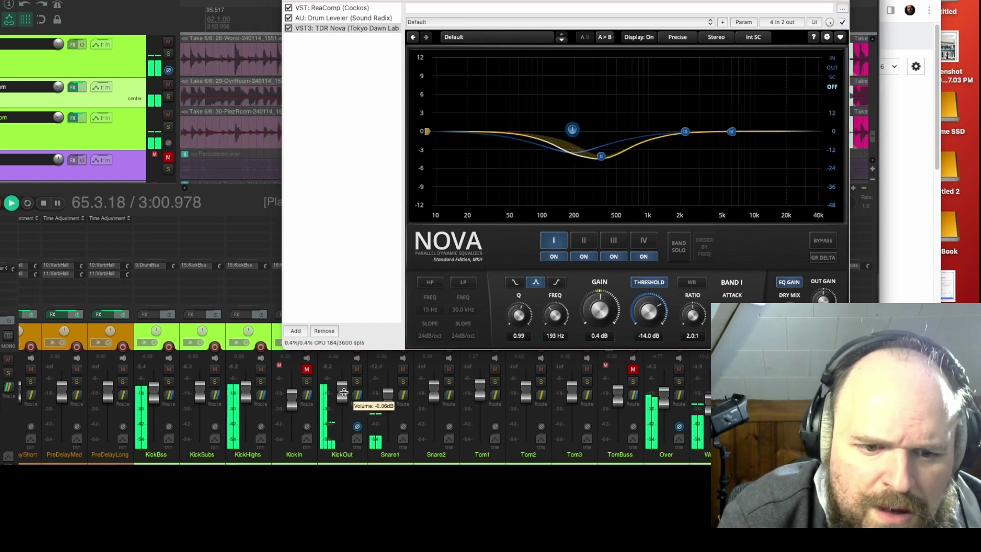
# Lower the KickOut fader slightly, close its effects window and listen to the drum balance before stopping playback
pyautogui.moveTo(344, 391); pyautogui.dragTo(344, 400)
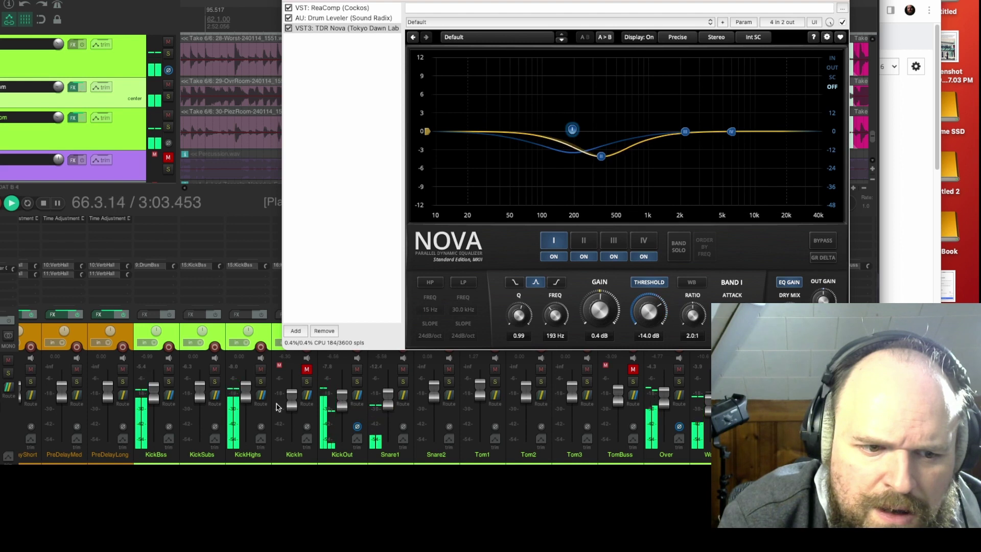
pyautogui.doubleClick(155, 398)
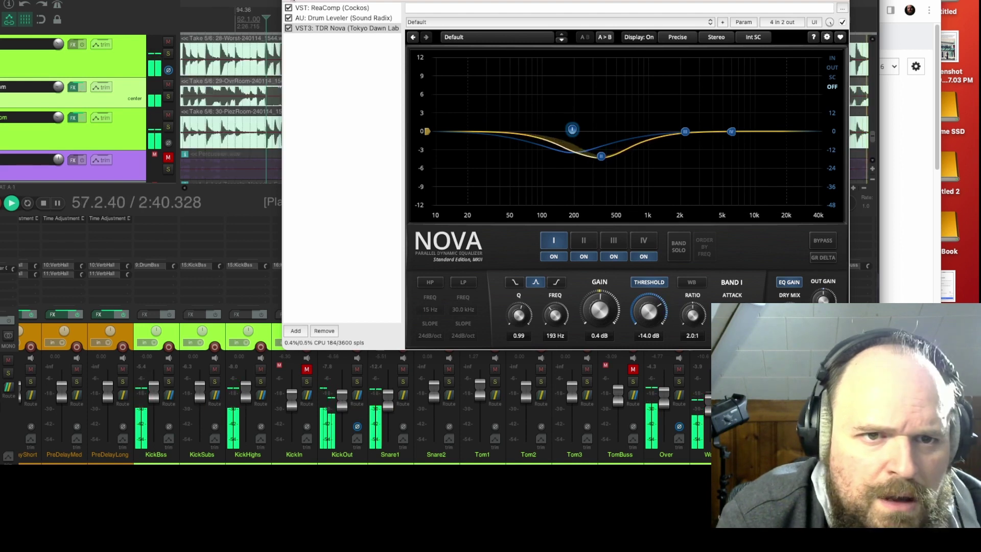
pyautogui.click(294, 0)
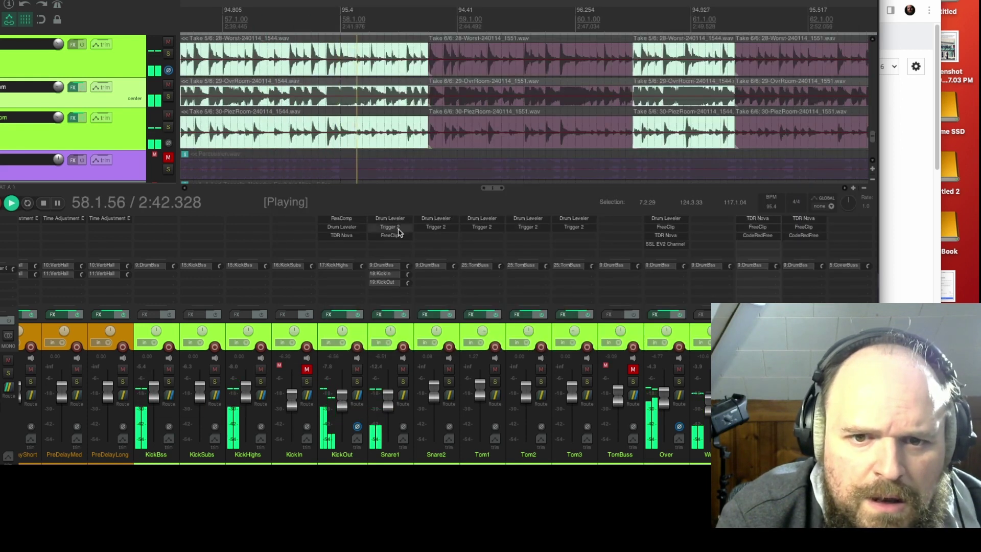
pyautogui.hscroll(3, 357, 388)
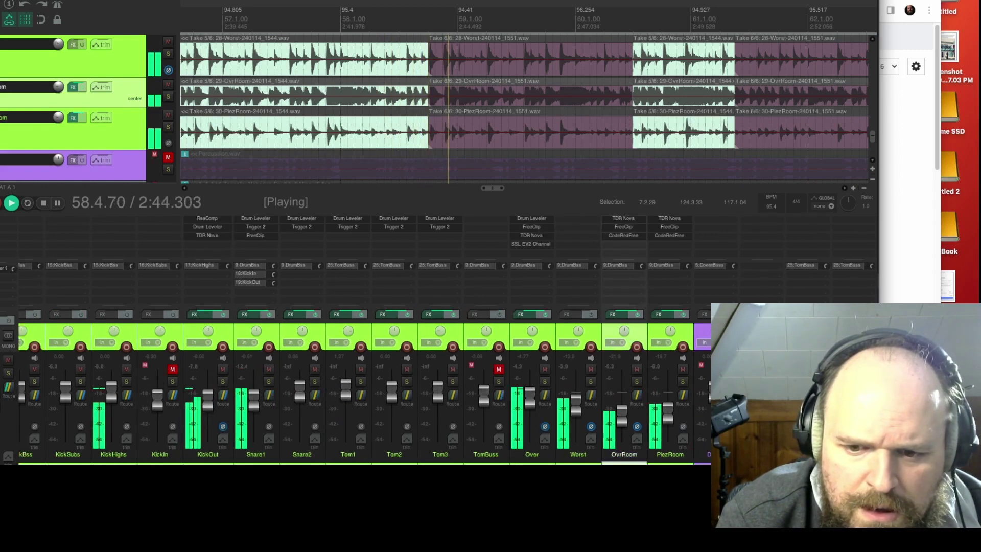
pyautogui.press('space')
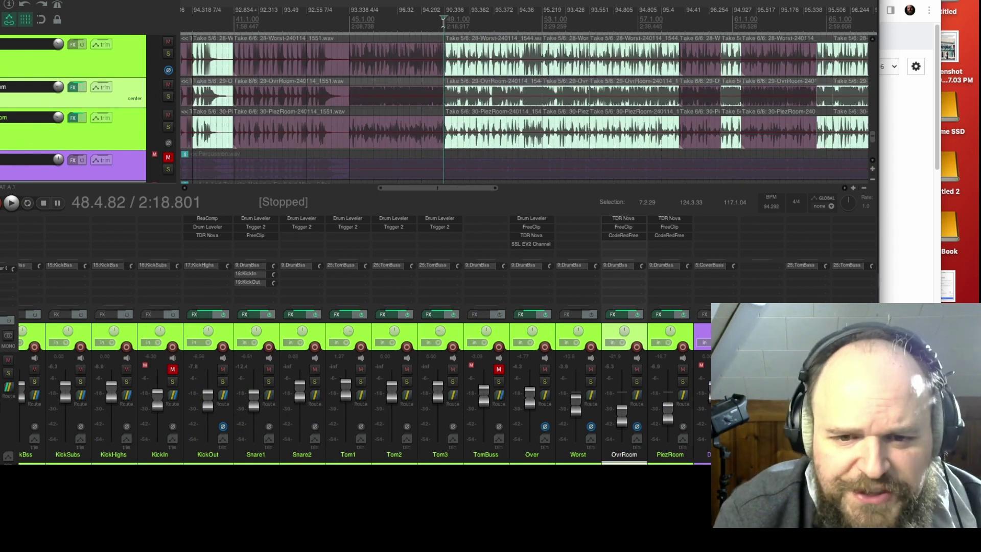
# Audition the looped section around bar 27, stop playback and duplicate the DrumBss track
pyautogui.scroll(-5, 554, 104)
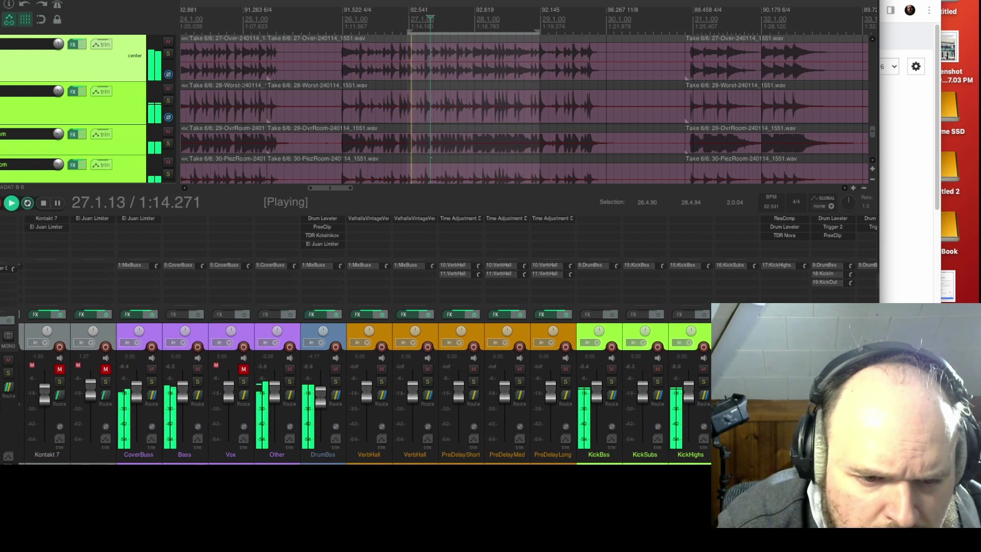
pyautogui.press('space')
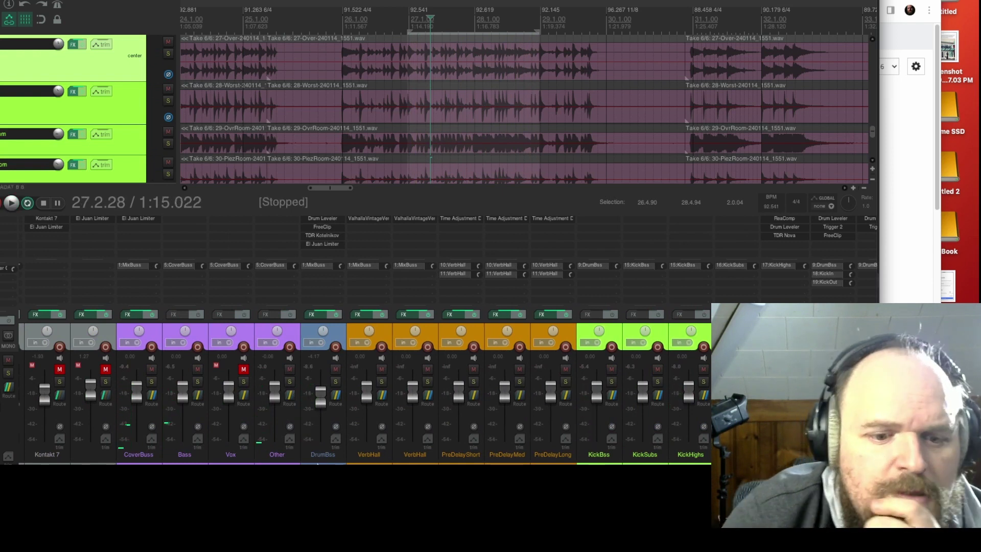
pyautogui.rightClick(320, 462)
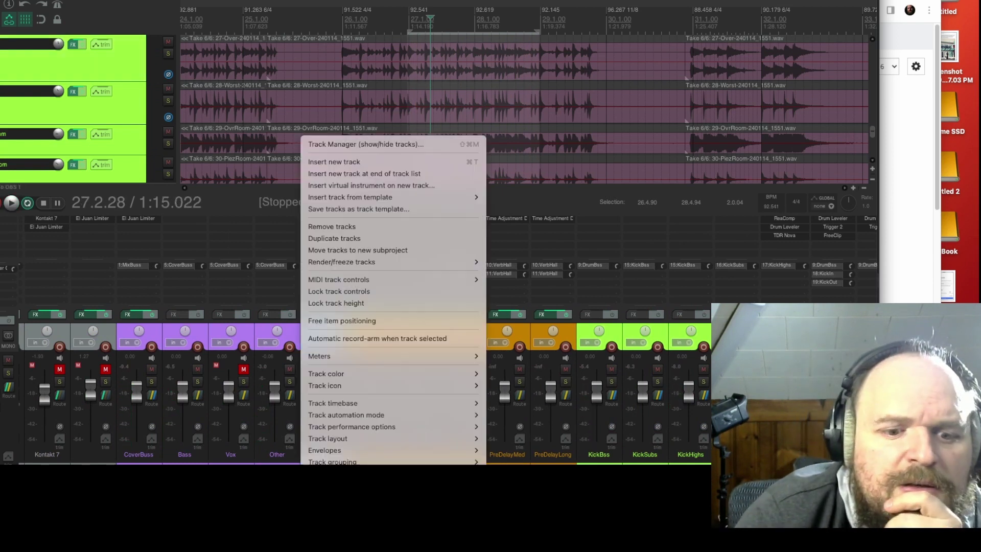
pyautogui.click(366, 239)
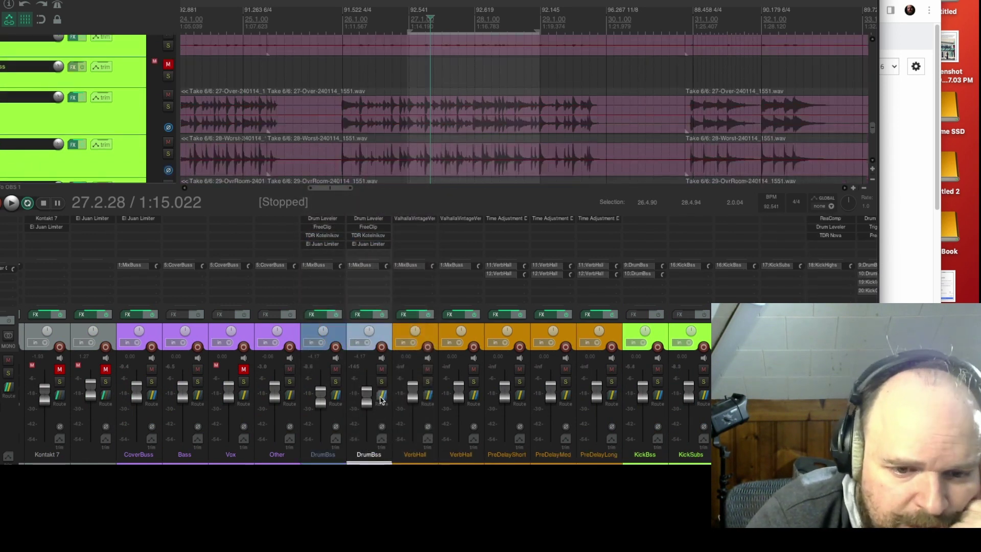
# In the duplicated DrumBss routing, replace the send to MixBuss with a send to track 9 DrumBss
pyautogui.moveTo(381, 399)
pyautogui.click(381, 396)
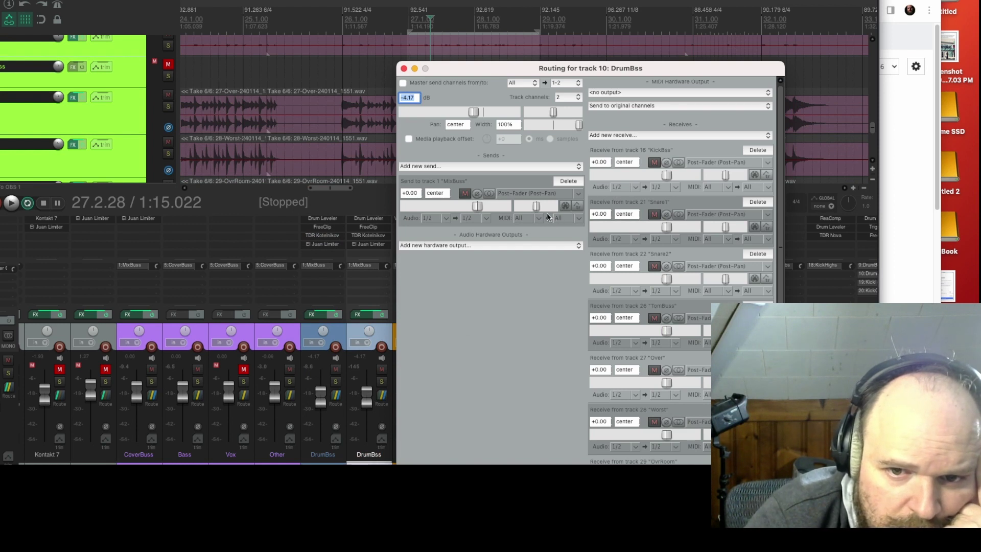
pyautogui.click(567, 181)
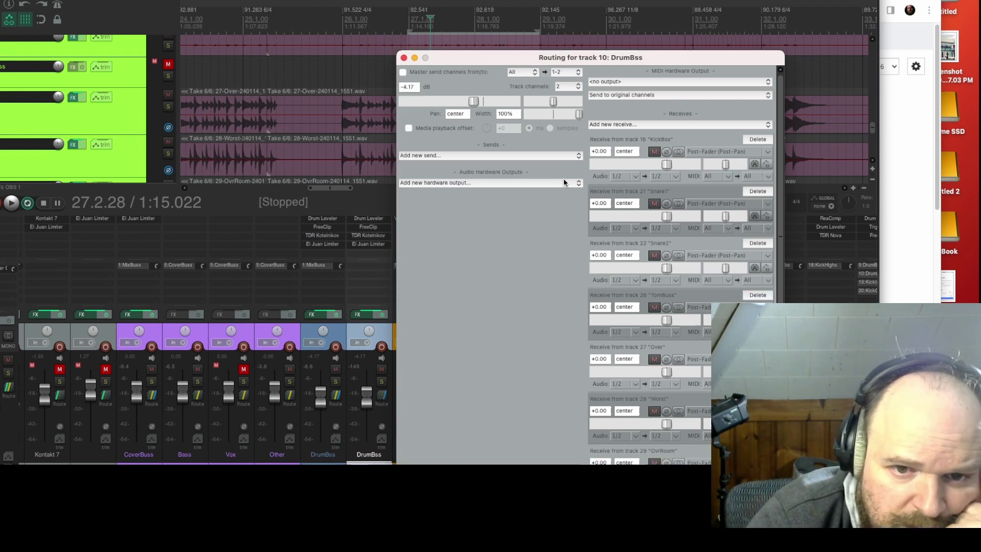
pyautogui.click(522, 183)
pyautogui.click(522, 159)
pyautogui.click(523, 156)
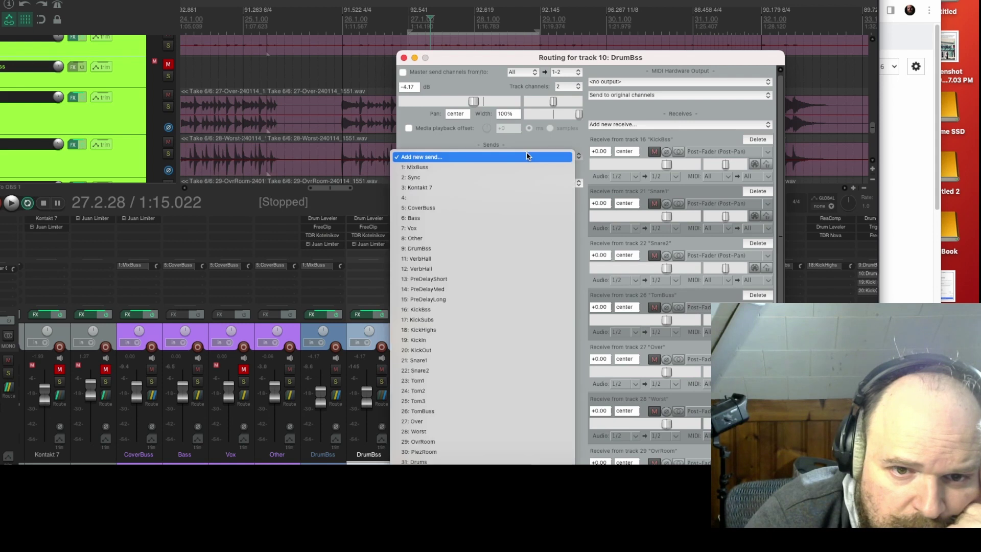
pyautogui.click(544, 248)
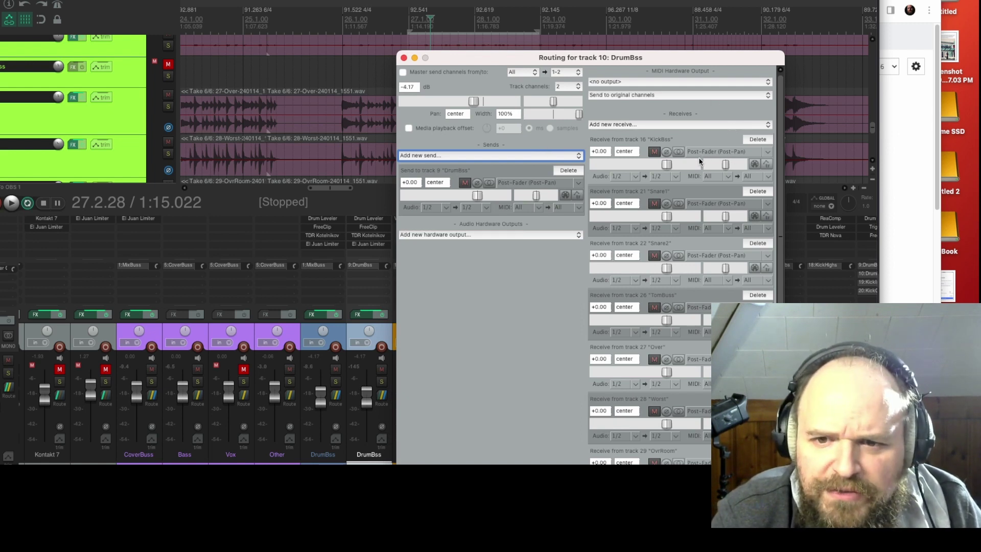
# Set the duplicate's KickBss, Snare1, Snare2 and TomBuss receives to -inf, Over to -16.00, Worst to -24.88, OvrRoom to -16.41, and lower PiezRoom
pyautogui.moveTo(671, 160); pyautogui.dragTo(638, 165)
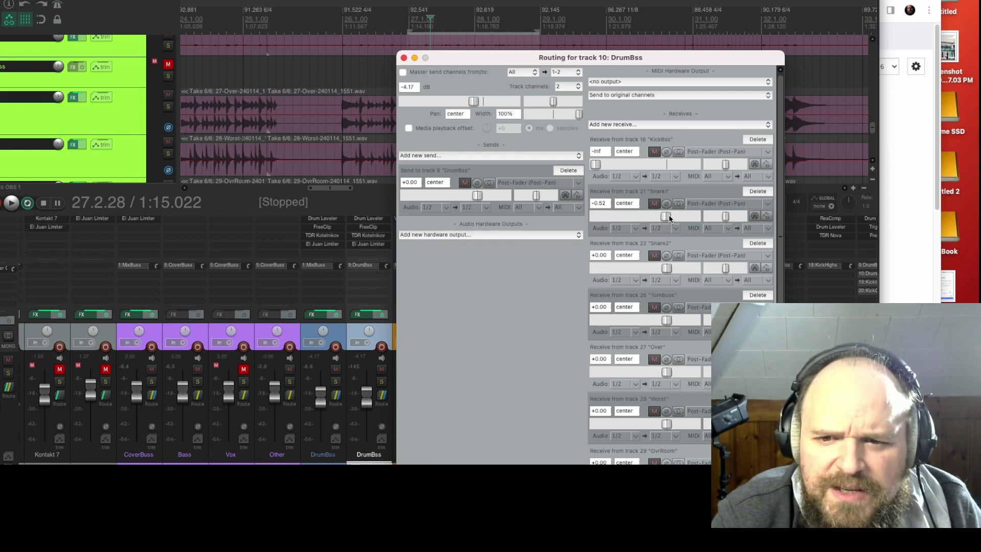
pyautogui.doubleClick(667, 216)
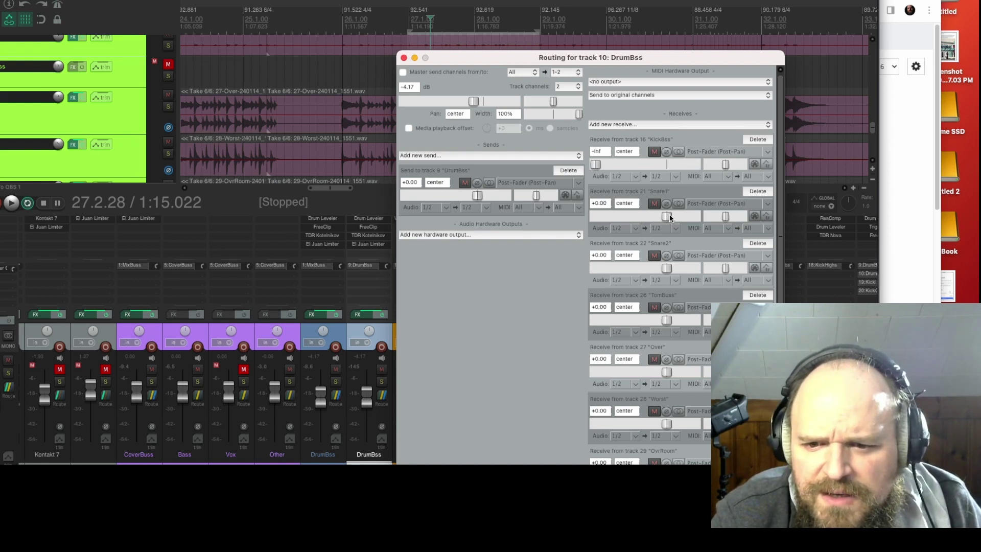
pyautogui.moveTo(667, 216); pyautogui.dragTo(609, 216)
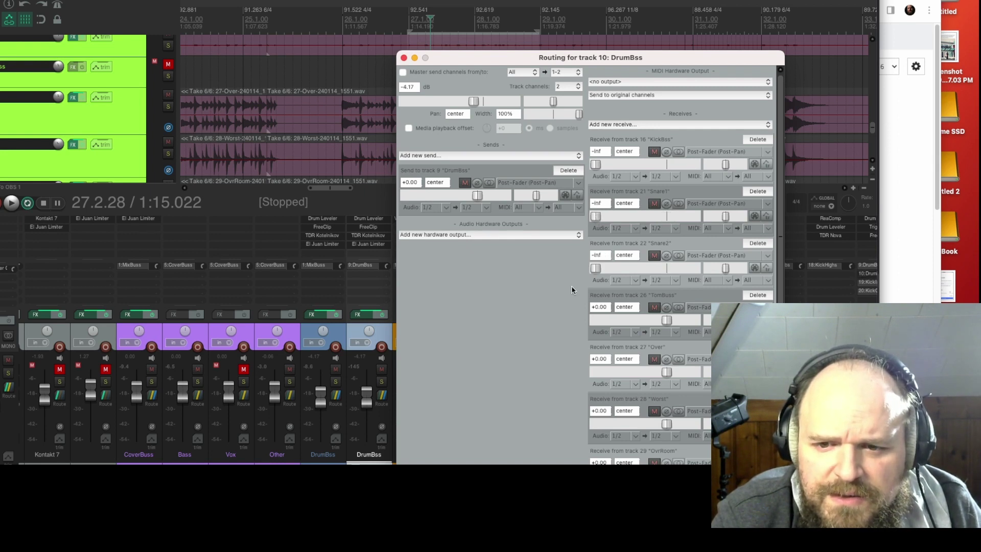
pyautogui.scroll(-3, 561, 357)
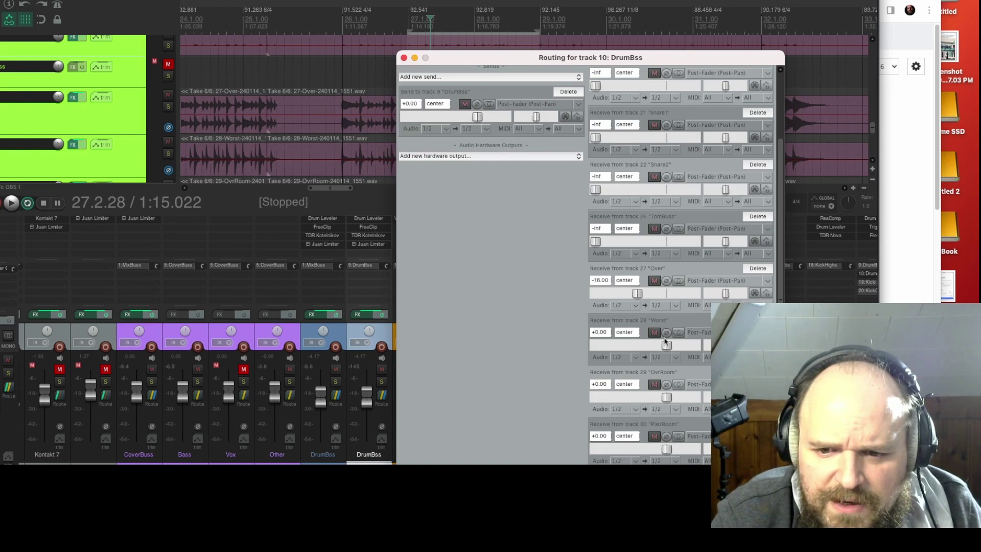
pyautogui.moveTo(639, 349); pyautogui.dragTo(631, 356)
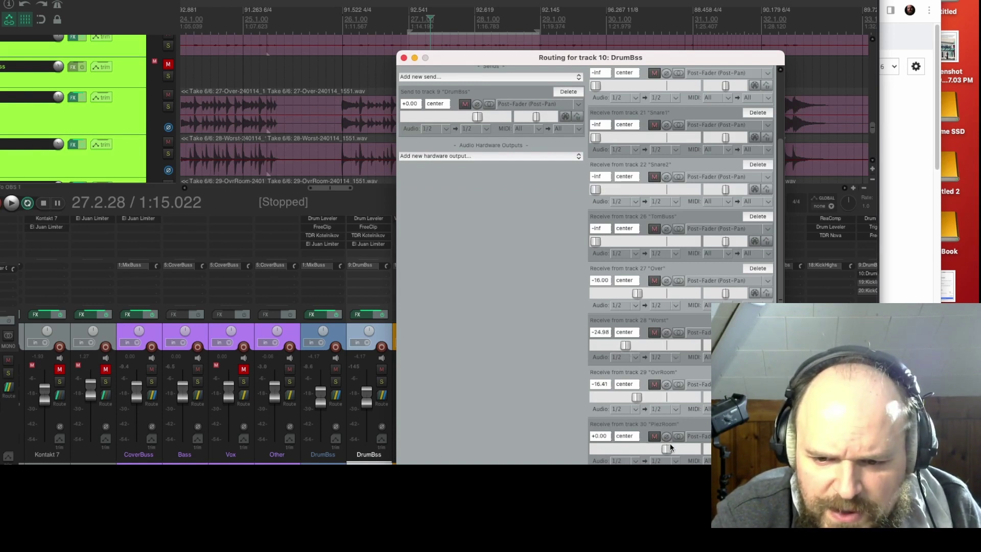
pyautogui.moveTo(667, 447); pyautogui.dragTo(662, 447)
# Add CodeRedFree to the duplicated DrumBss effects chain, placed between FreeClip and TDR Kotelnikov
pyautogui.click(363, 314)
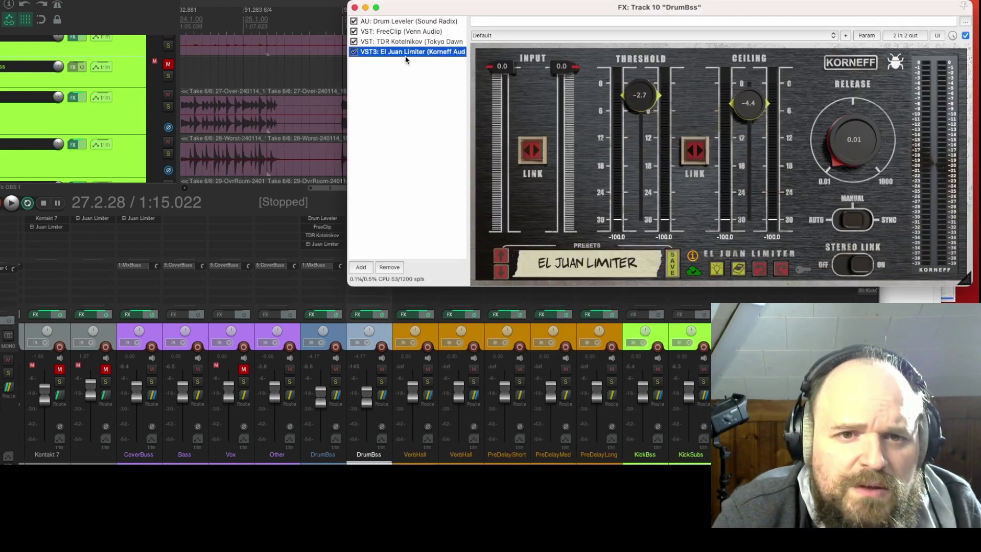
pyautogui.rightClick(397, 81)
pyautogui.click(428, 90)
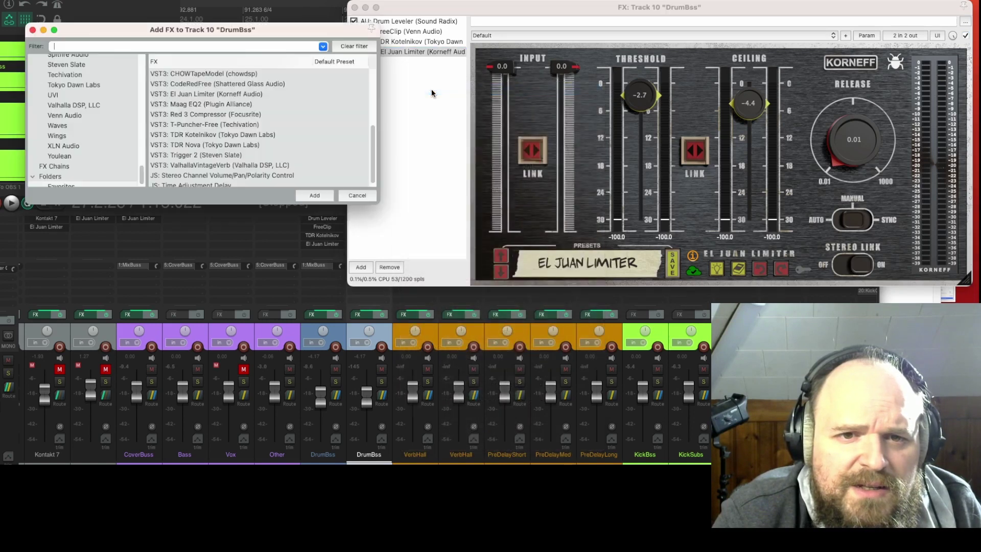
pyautogui.scroll(1, 199, 144)
pyautogui.click(202, 94)
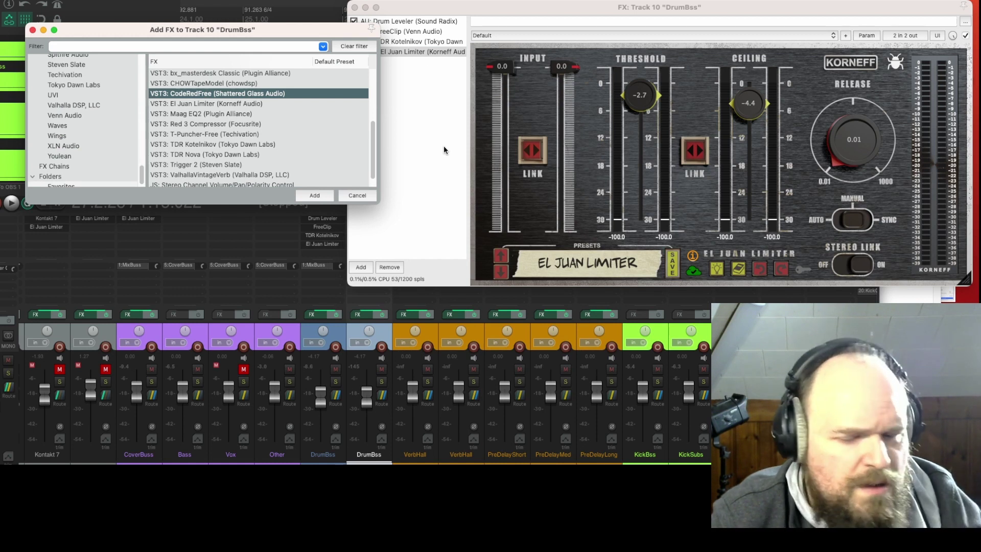
pyautogui.click(313, 194)
pyautogui.moveTo(400, 64); pyautogui.dragTo(409, 41)
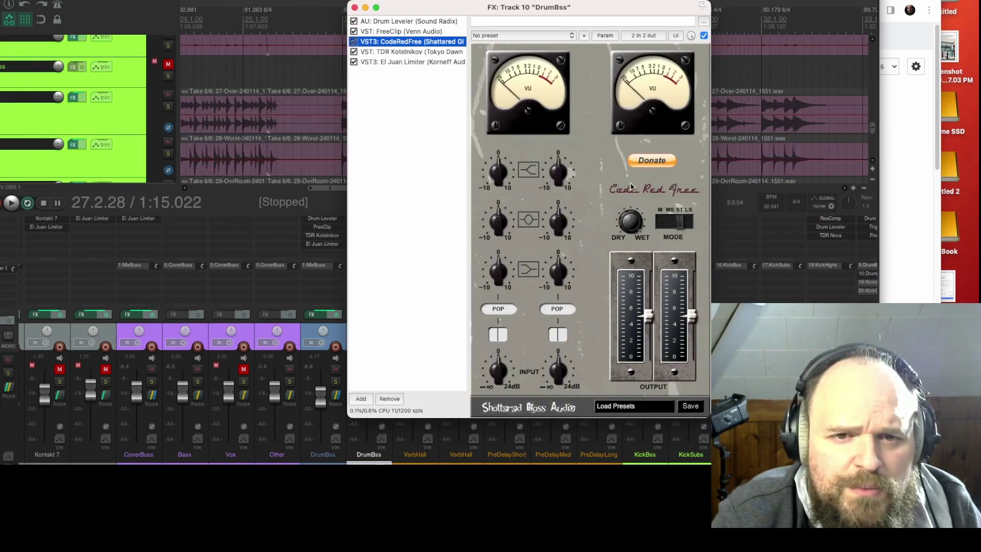
# While playing the loop, set CodeRedFree to M mode, adjust its input drive and raise both outputs to 10
pyautogui.moveTo(423, 53); pyautogui.dragTo(426, 52)
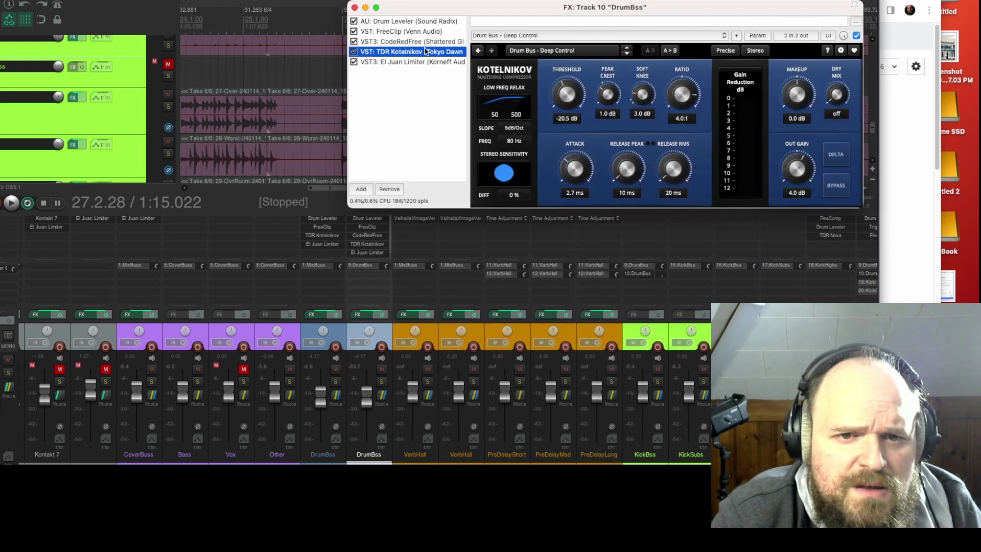
pyautogui.click(415, 42)
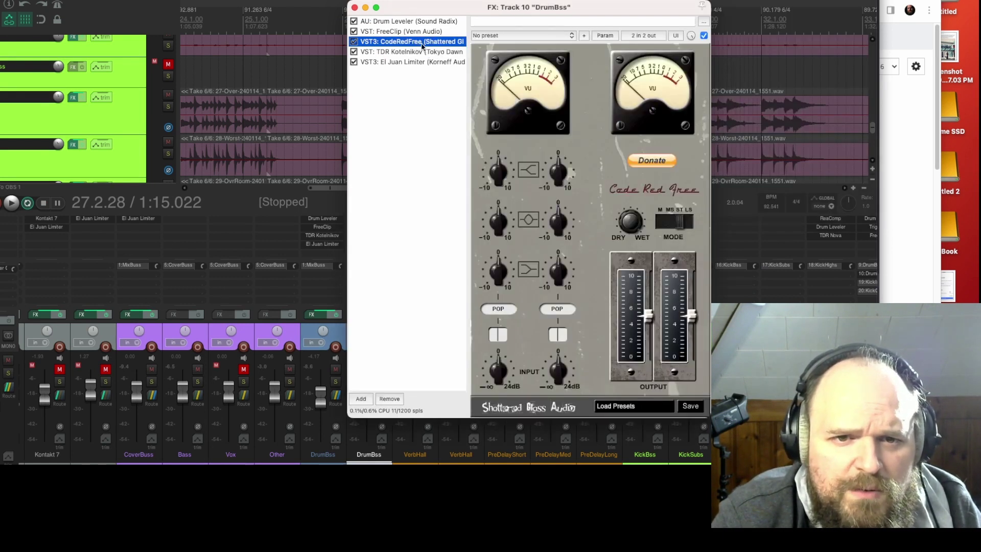
pyautogui.press('space')
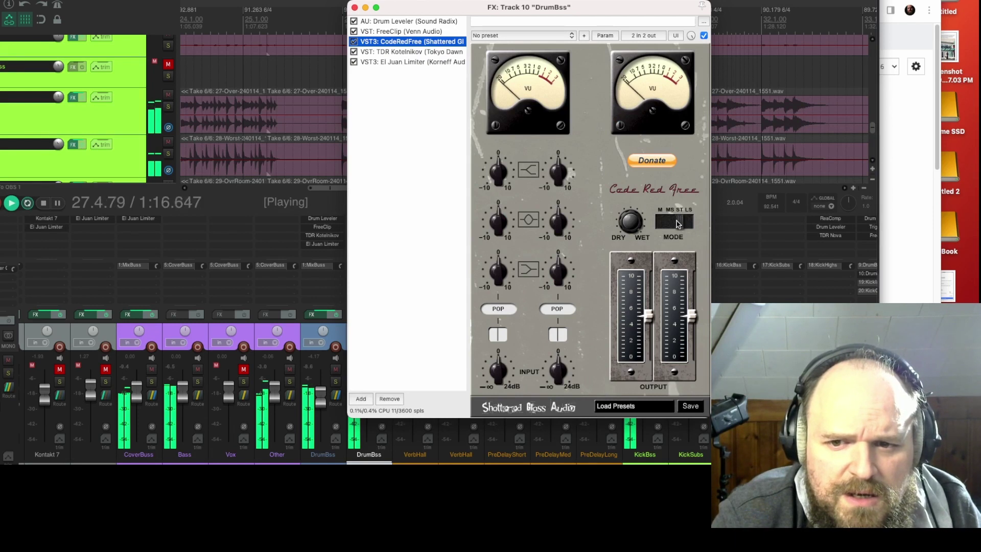
pyautogui.click(628, 228)
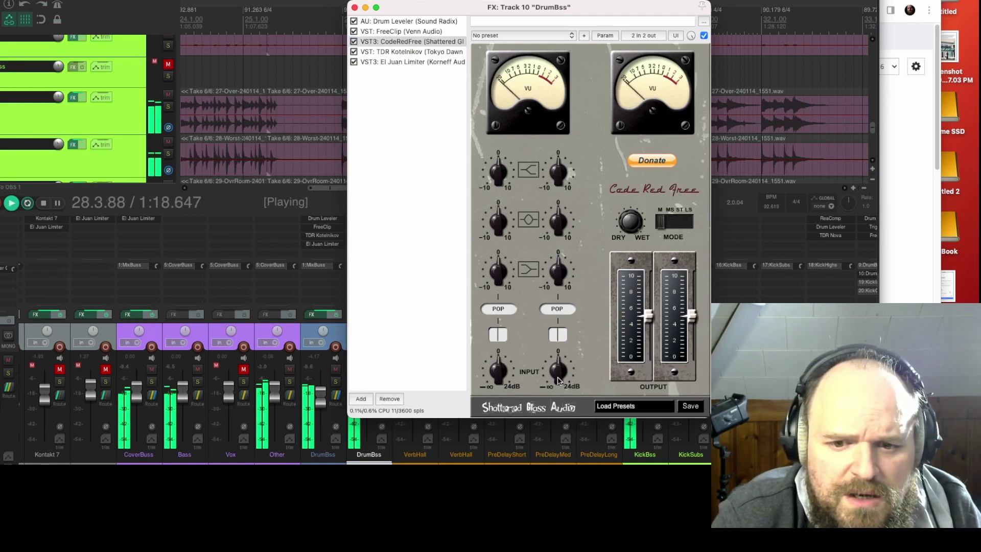
pyautogui.moveTo(559, 381); pyautogui.dragTo(557, 409)
pyautogui.moveTo(648, 317); pyautogui.dragTo(642, 246)
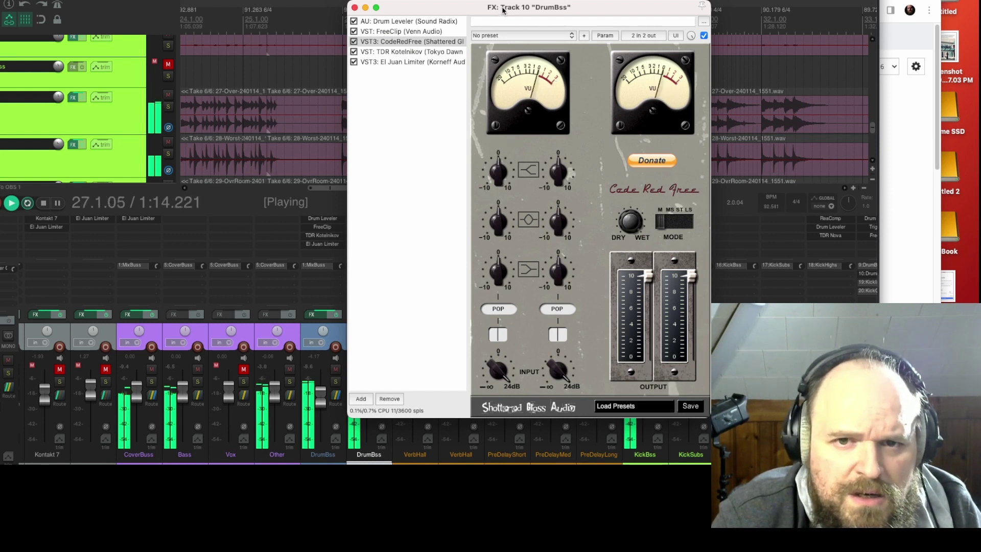
# Move the effects window clear of the drum bus meters, and set TDR Kotelnikov's threshold to -14.5 dB on the duplicate
pyautogui.moveTo(521, 7); pyautogui.dragTo(623, 9)
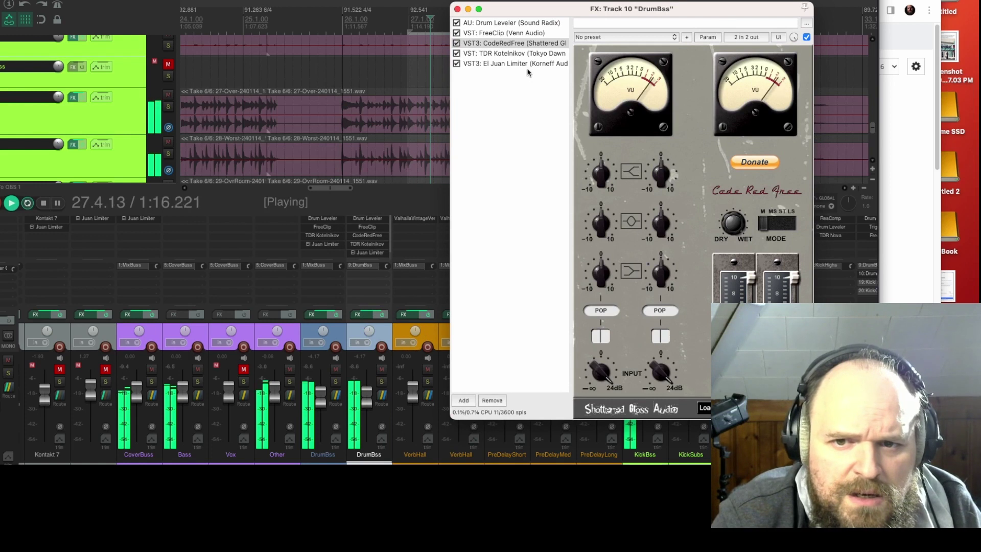
pyautogui.click(537, 53)
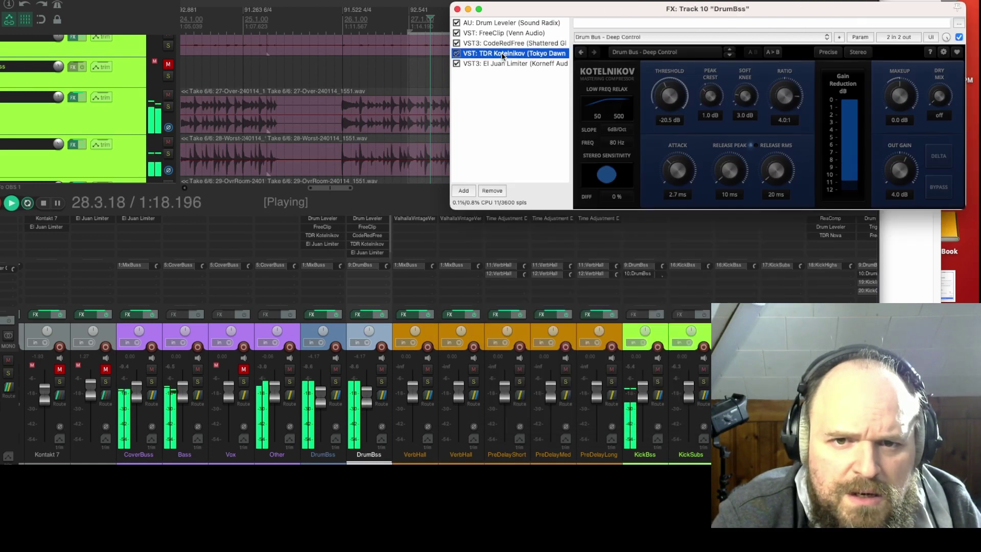
pyautogui.moveTo(669, 97); pyautogui.dragTo(670, 81)
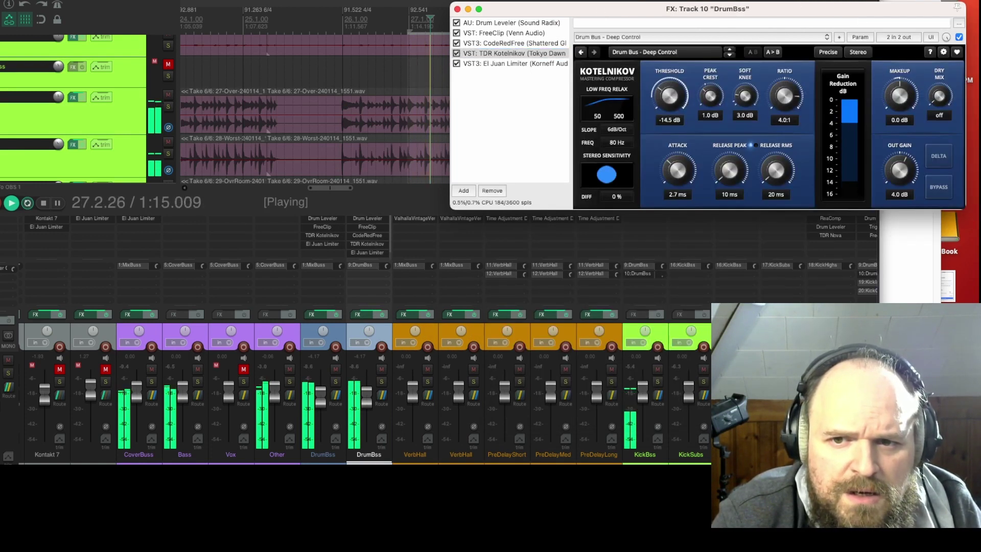
# Set TDR Kotelnikov on the duplicate DrumBss to 0.02 ms attack, -4.1 dB threshold and 7.0:1 ratio
pyautogui.moveTo(678, 175); pyautogui.dragTo(678, 200)
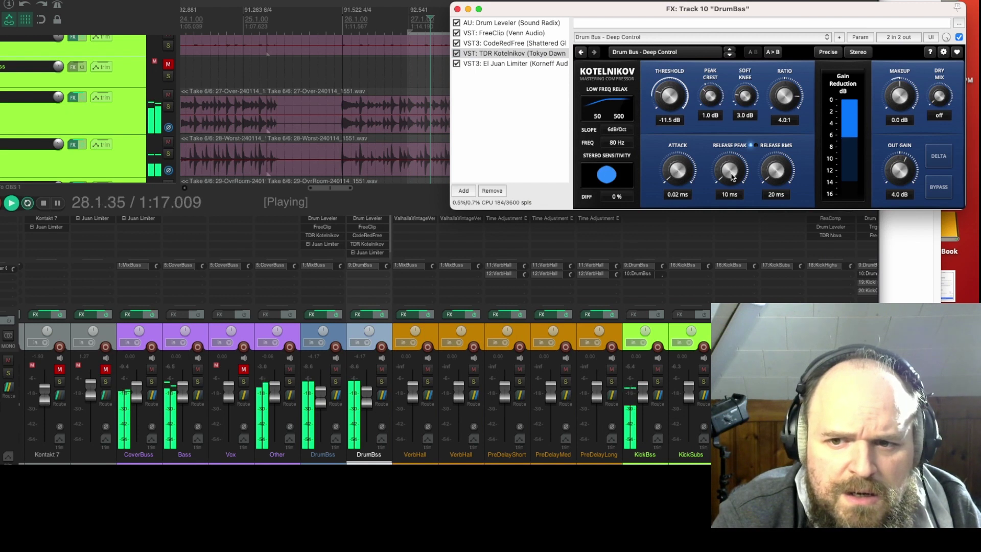
pyautogui.moveTo(669, 96); pyautogui.dragTo(669, 97)
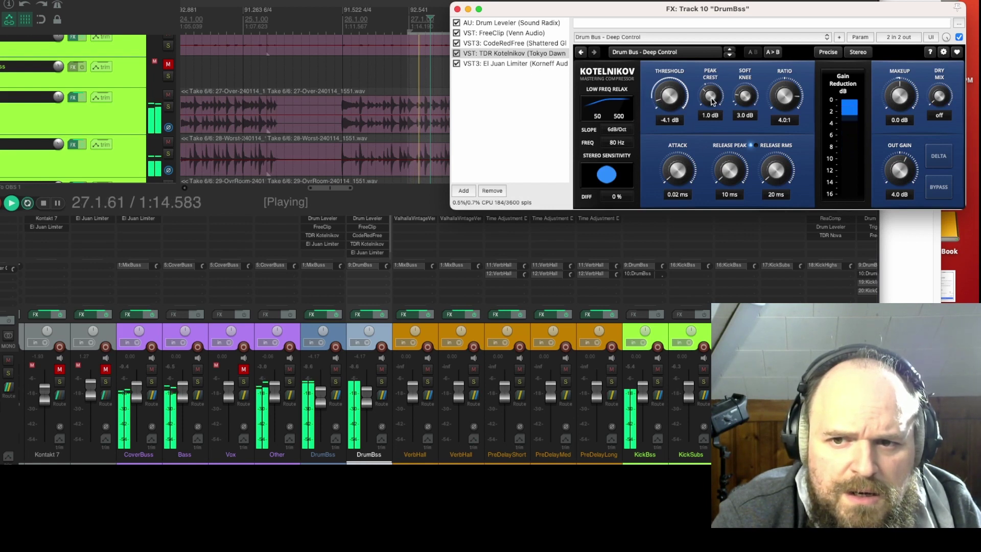
pyautogui.moveTo(784, 96); pyautogui.dragTo(784, 92)
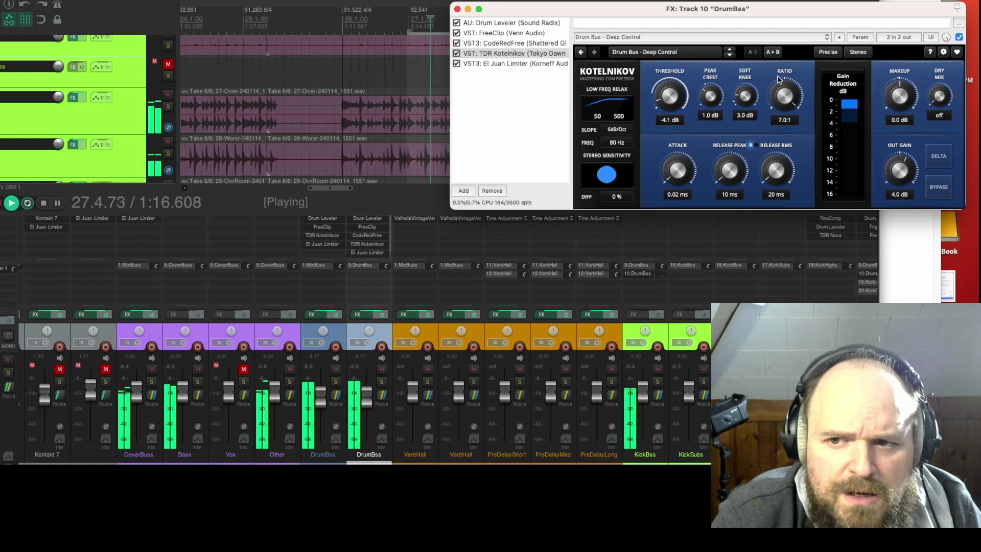
# In El Juan Limiter on the duplicate DrumBss, set the threshold to -8.2 and the ceiling to -9.6
pyautogui.click(518, 64)
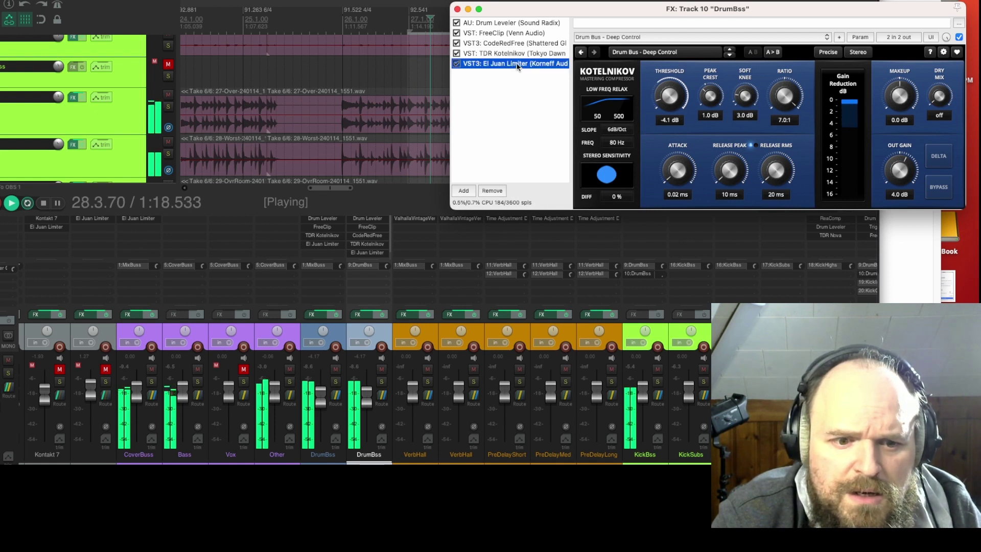
pyautogui.moveTo(658, 109); pyautogui.dragTo(659, 130)
pyautogui.moveTo(749, 115); pyautogui.dragTo(766, 144)
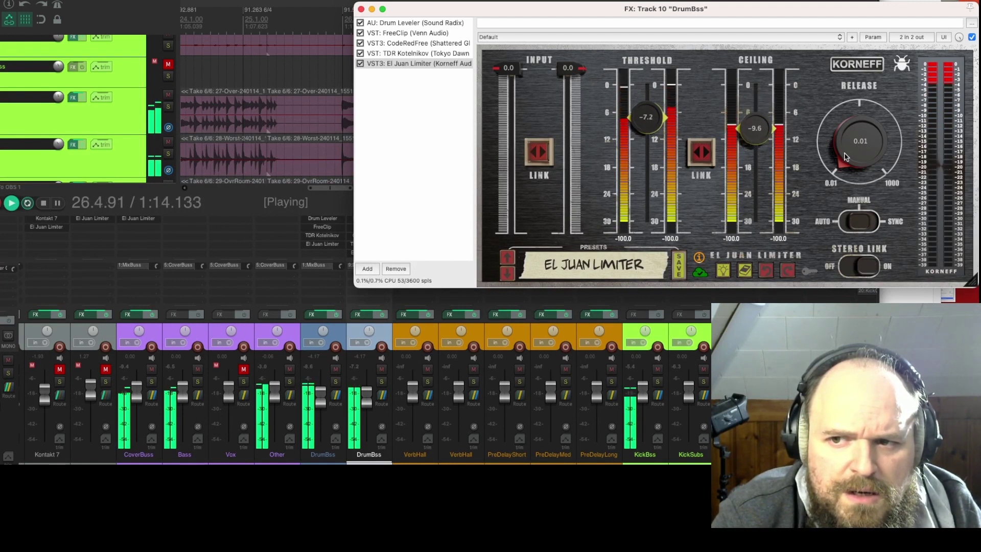
pyautogui.moveTo(654, 124); pyautogui.dragTo(653, 130)
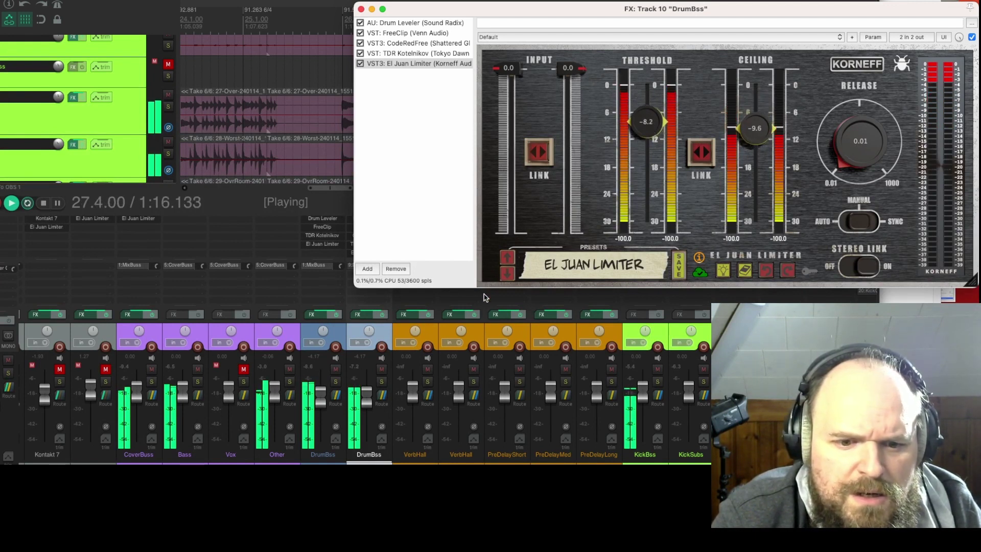
# Lower the duplicate DrumBss receives to -11.35 for PiezRoom, -23.26 for OvrRoom, -26.53 for Worst and -29.69 for Over
pyautogui.click(380, 396)
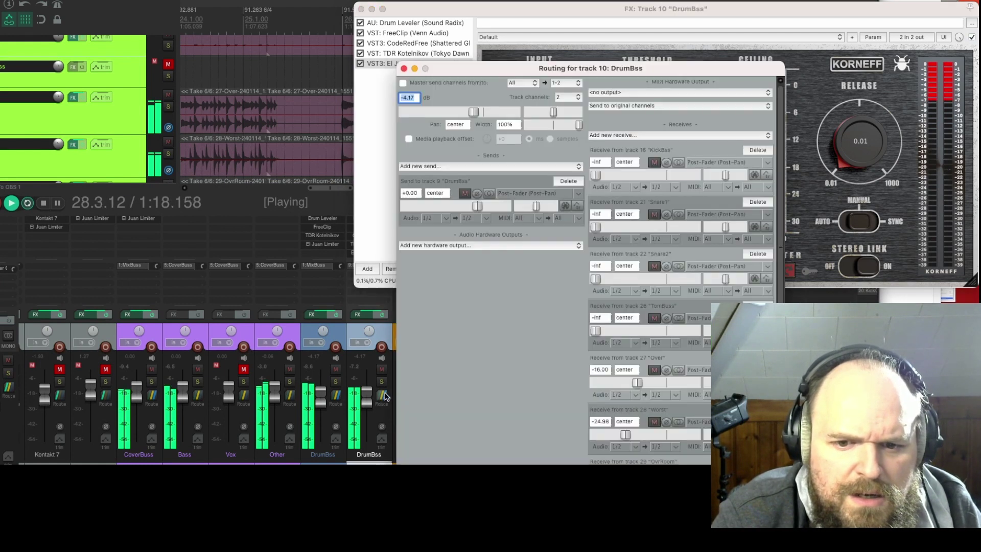
pyautogui.scroll(-3, 647, 370)
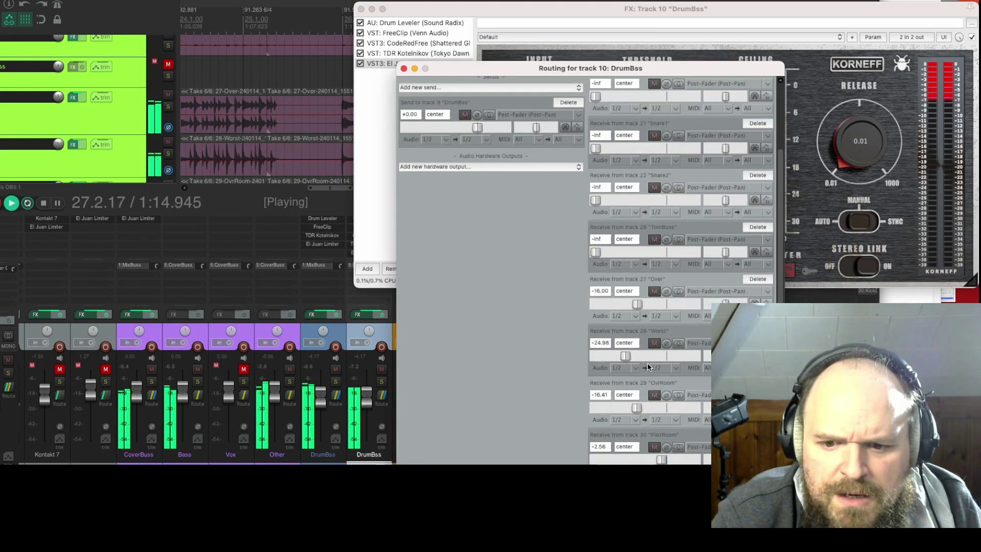
pyautogui.moveTo(662, 459); pyautogui.dragTo(639, 461)
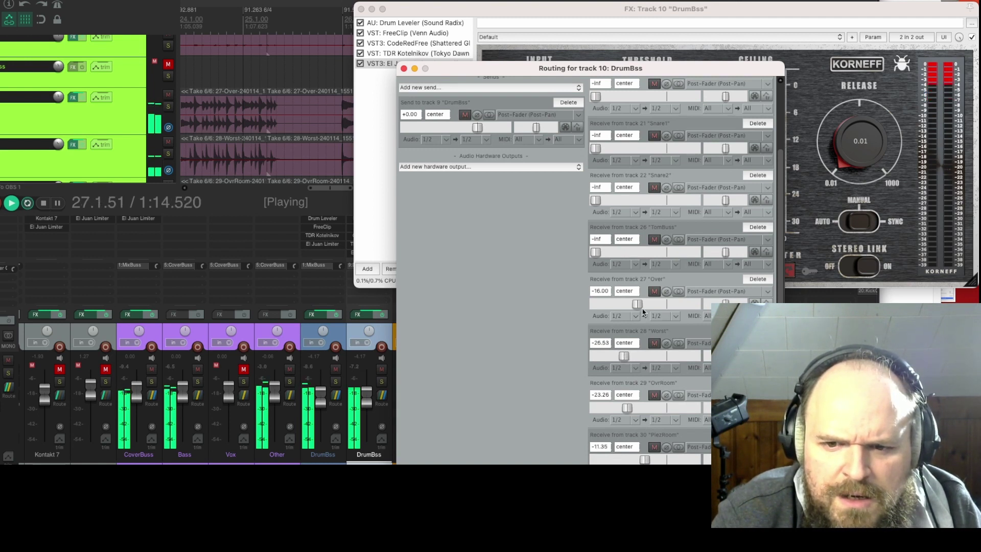
pyautogui.moveTo(639, 305); pyautogui.dragTo(659, 307)
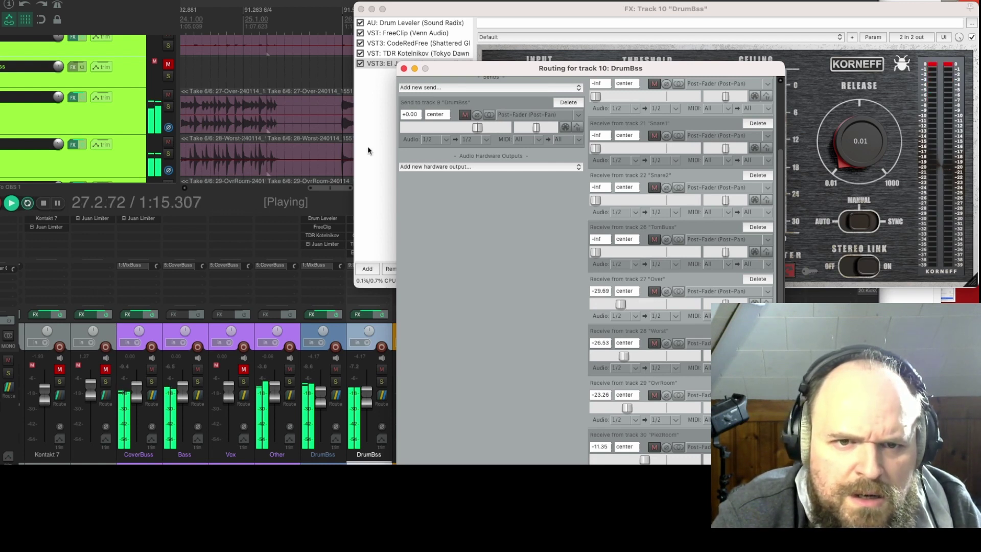
pyautogui.click(392, 116)
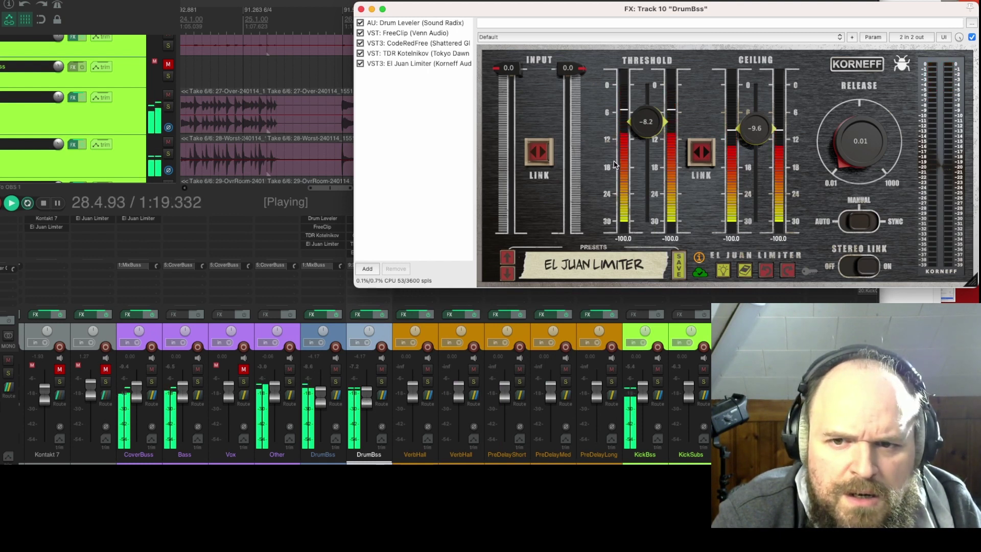
# Lower the duplicate DrumBss fader, rebalance the main DrumBss fader, and compare the mix with the duplicate muted and unmuted
pyautogui.moveTo(367, 396)
pyautogui.mouseDown()
pyautogui.moveTo(364, 422)
pyautogui.moveTo(369, 413)
pyautogui.mouseUp()
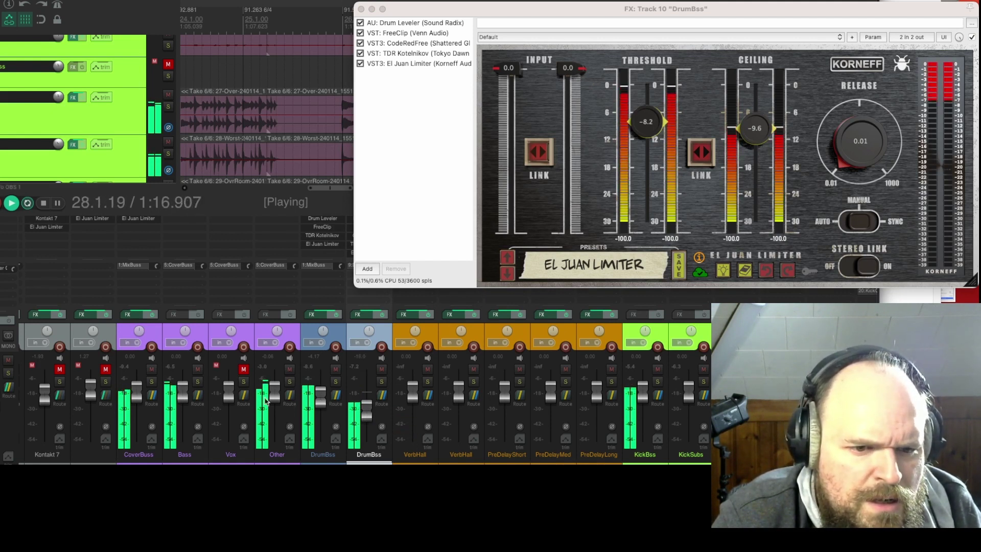
pyautogui.moveTo(322, 404); pyautogui.dragTo(321, 399)
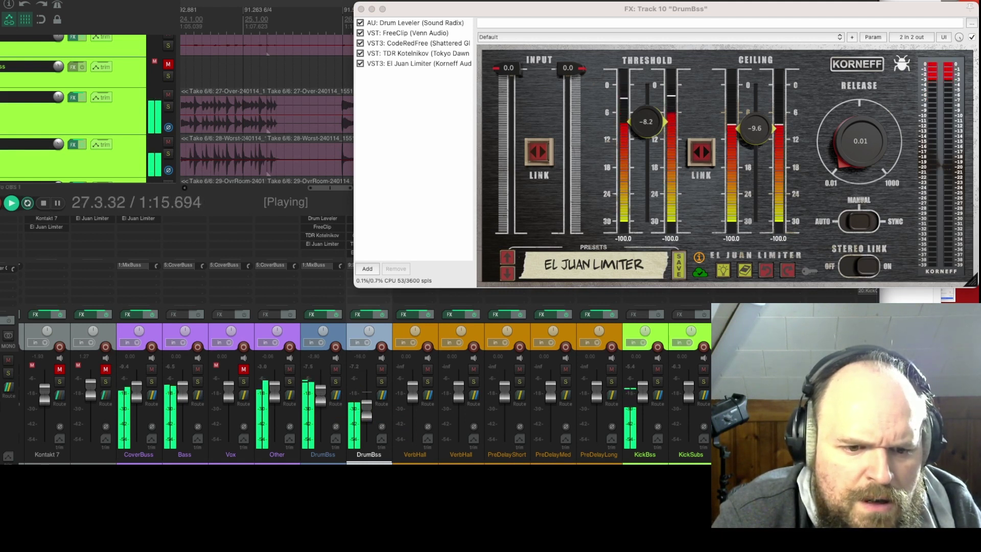
pyautogui.hscroll(-2, 159, 454)
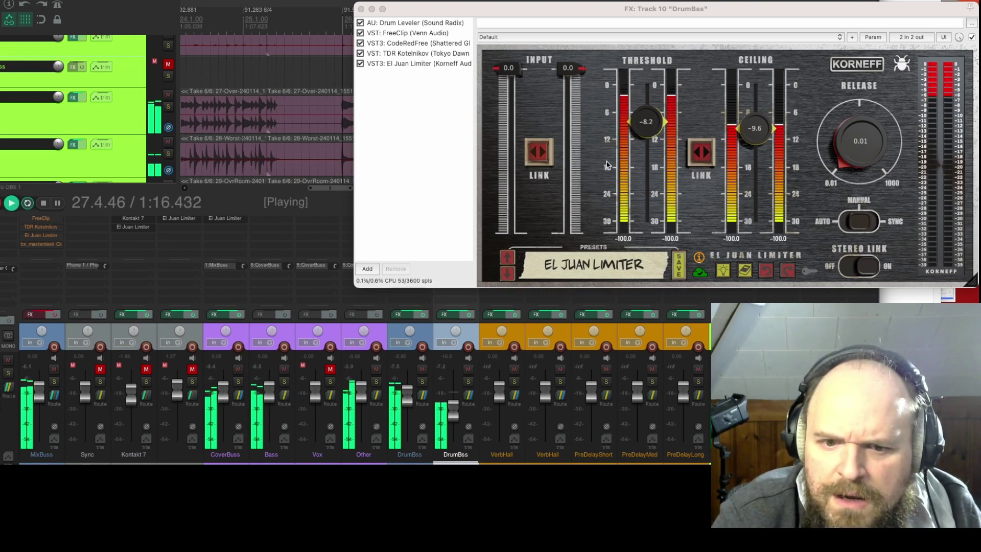
pyautogui.moveTo(453, 411); pyautogui.dragTo(451, 411)
pyautogui.click(469, 369)
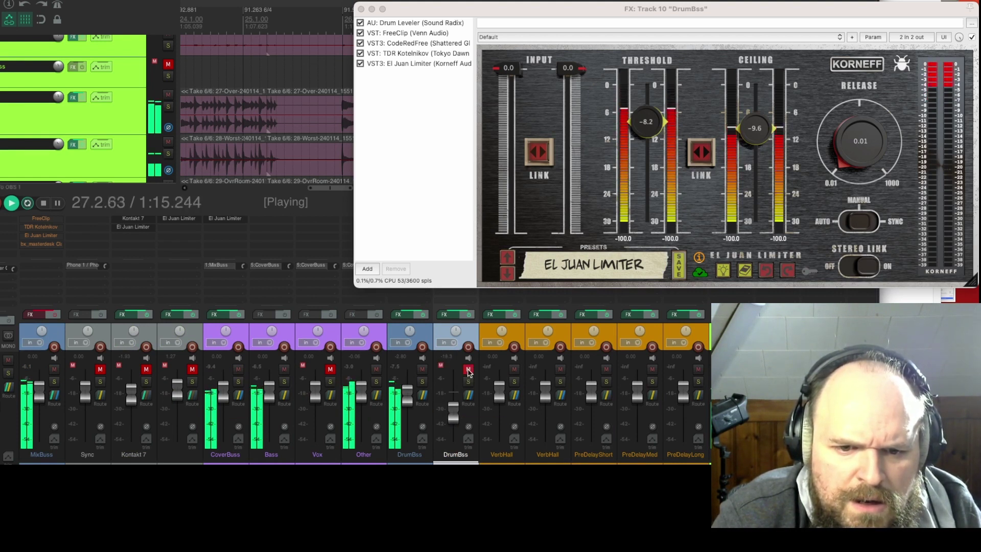
pyautogui.click(468, 369)
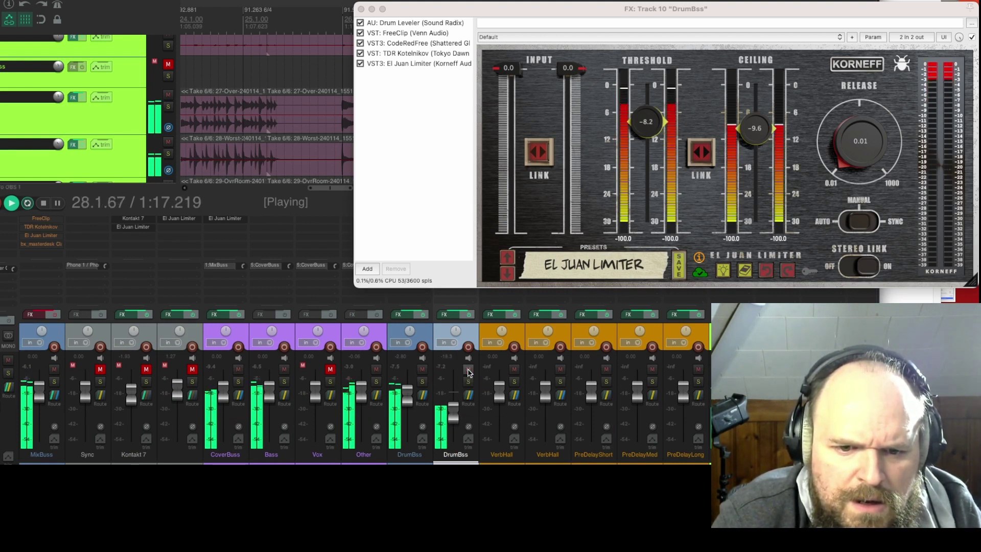
# Set El Juan Limiter's ceiling to -6.4 and threshold to -6.6, readjust the duplicate's fader, and stop playback with its effects closed
pyautogui.scroll(4, 454, 412)
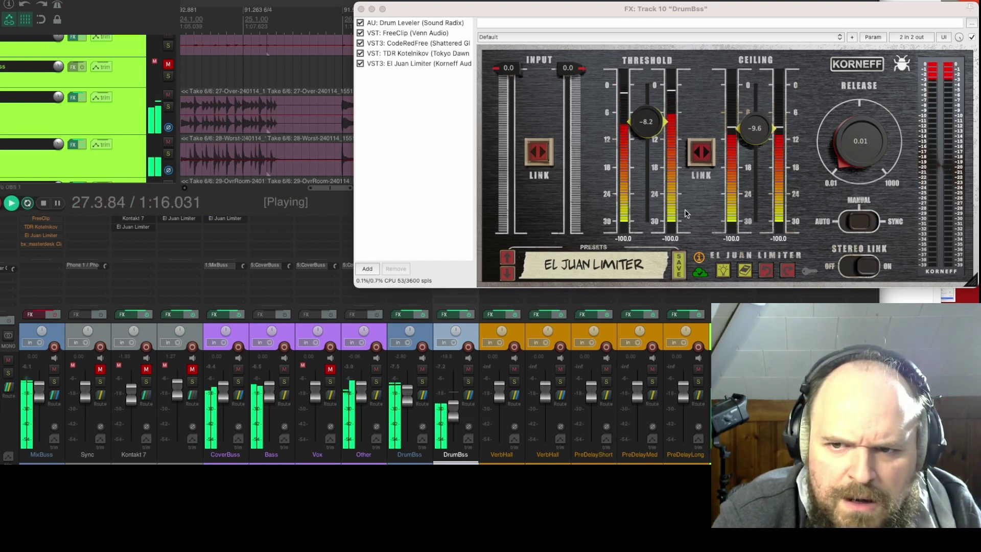
pyautogui.moveTo(731, 164); pyautogui.dragTo(741, 148)
pyautogui.moveTo(453, 405); pyautogui.dragTo(453, 416)
pyautogui.moveTo(652, 127); pyautogui.dragTo(655, 122)
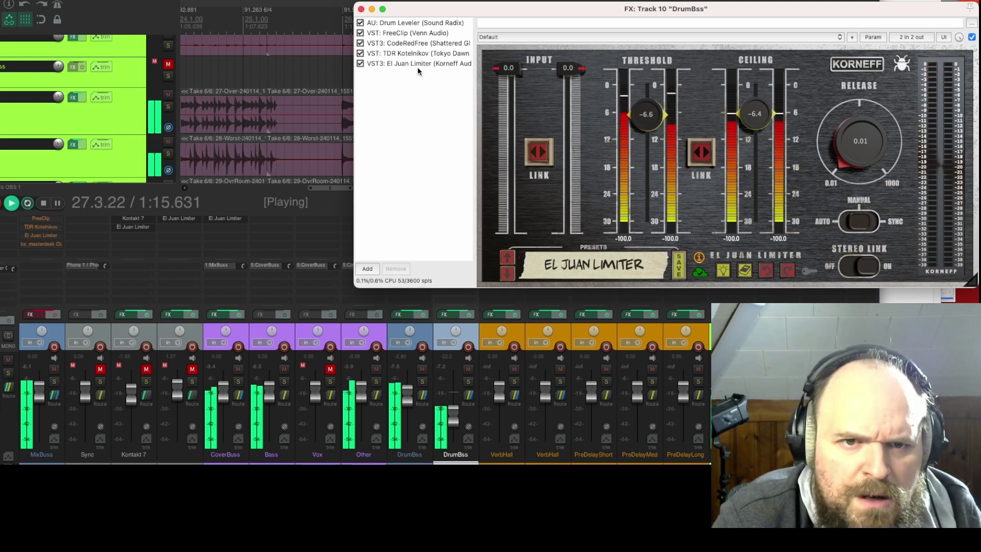
pyautogui.click(360, 9)
pyautogui.press('space')
# Play the loop and fine-tune the volume of the OvrRoom track by ear
pyautogui.hscroll(10, 358, 383)
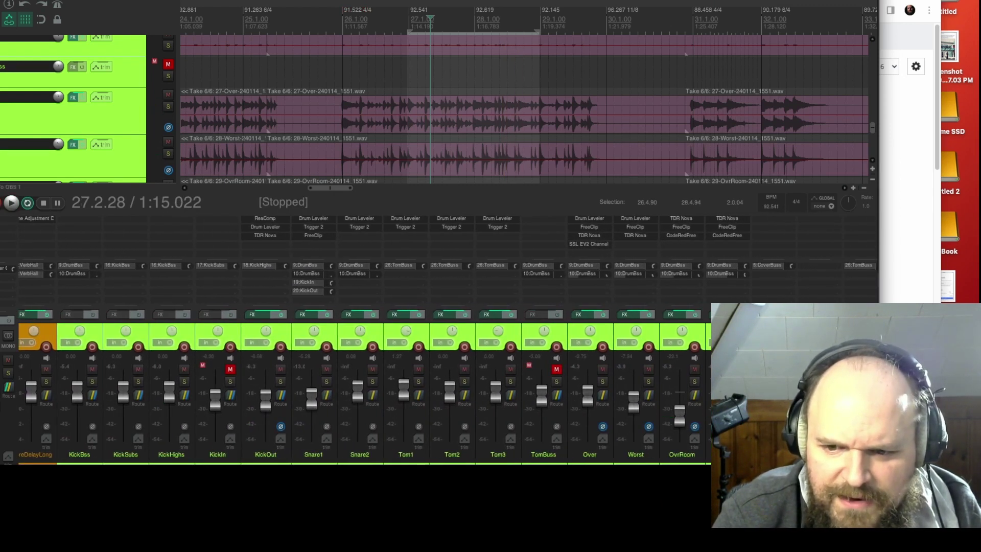
pyautogui.press('space')
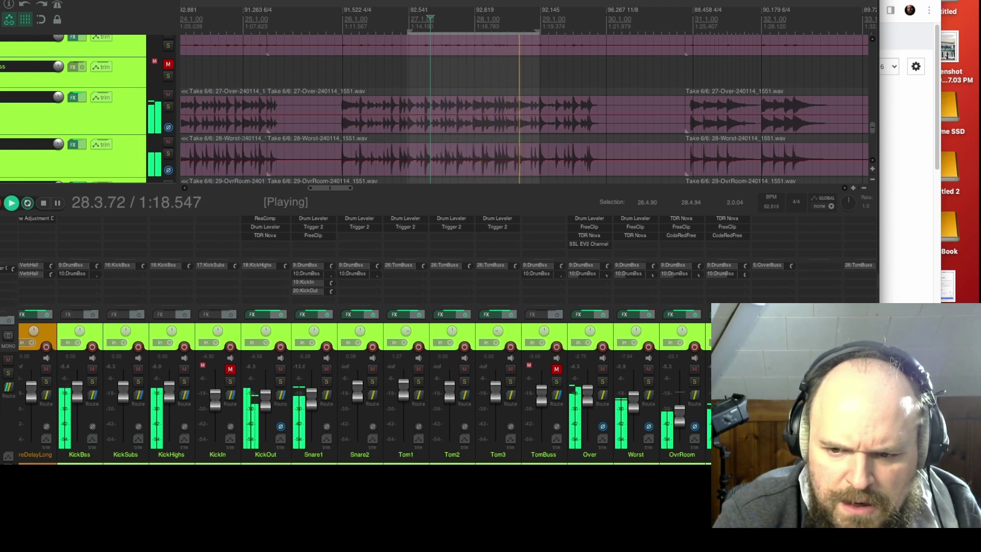
pyautogui.scroll(3, 682, 420)
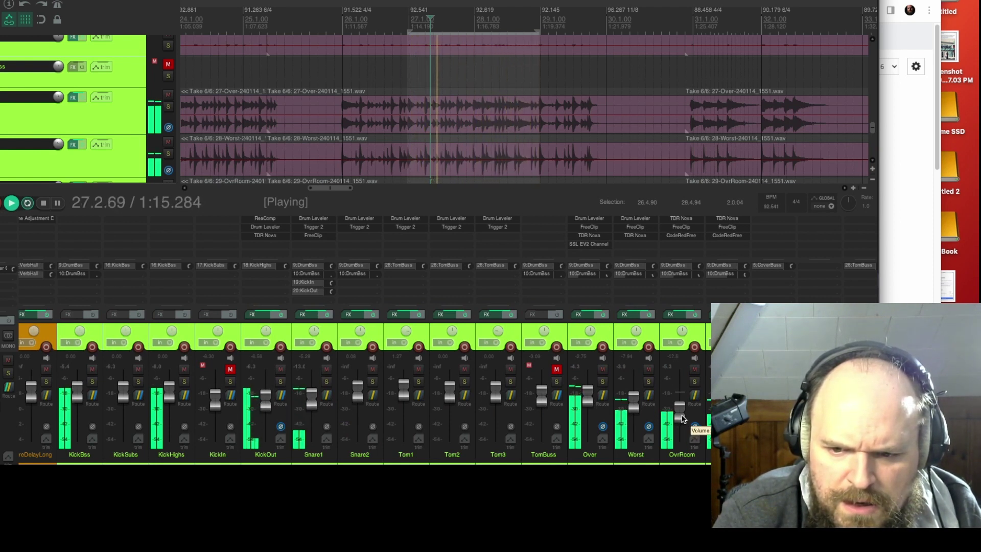
pyautogui.scroll(-3, 683, 421)
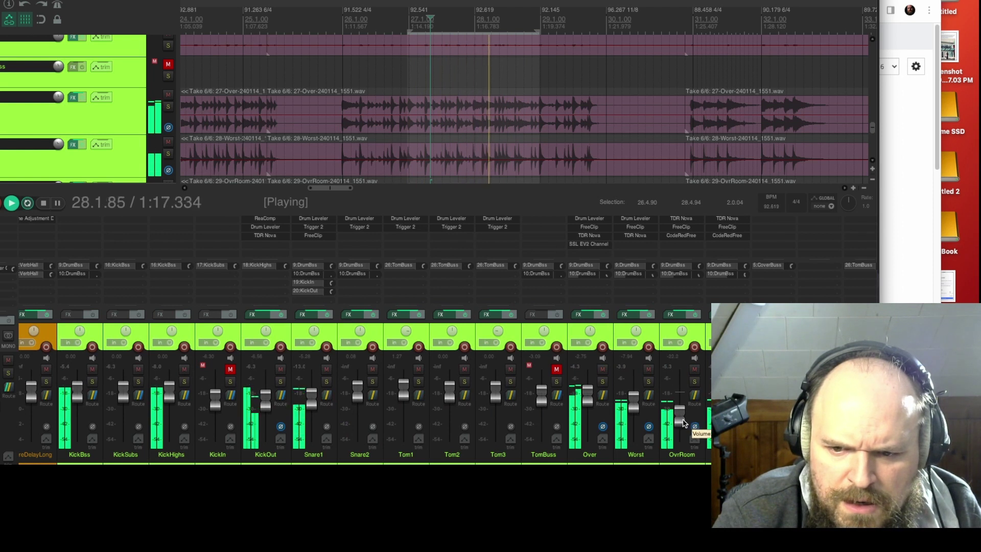
# Review the channel levels and sends across the mixer, from the drum buses to the kick, snare, tom and room tracks
pyautogui.hscroll(-2, 683, 422)
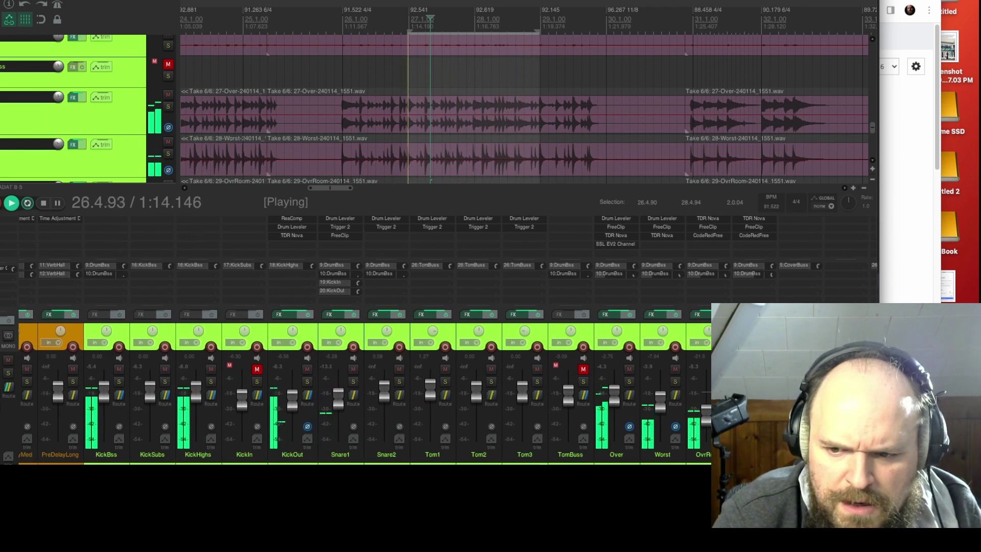
pyautogui.hscroll(-10, 683, 422)
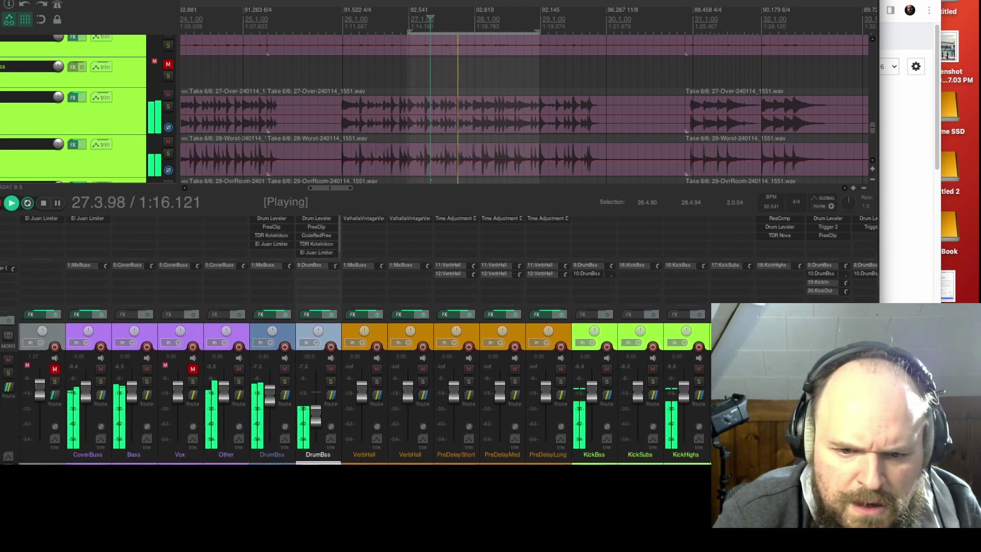
pyautogui.hscroll(10, 684, 422)
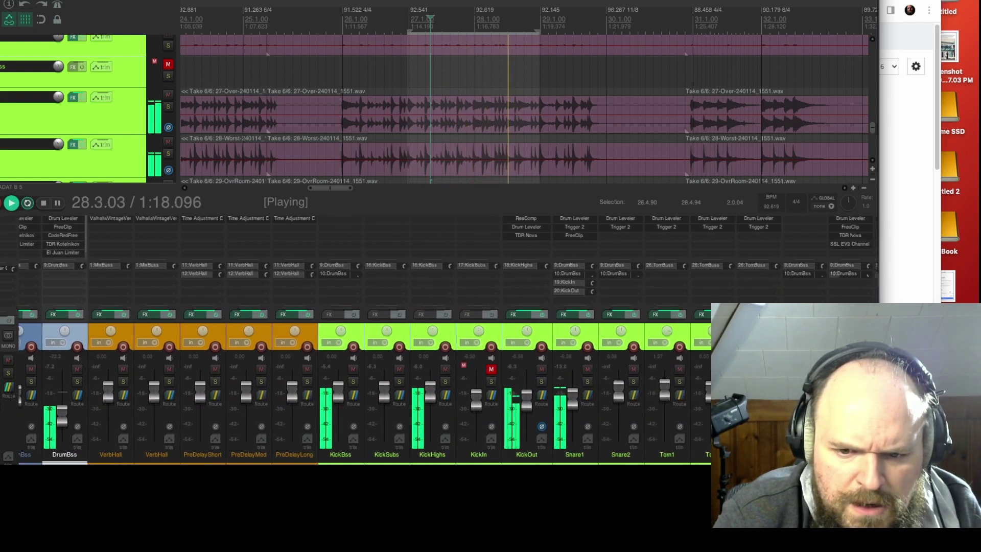
pyautogui.hscroll(5, 658, 453)
pyautogui.press('space')
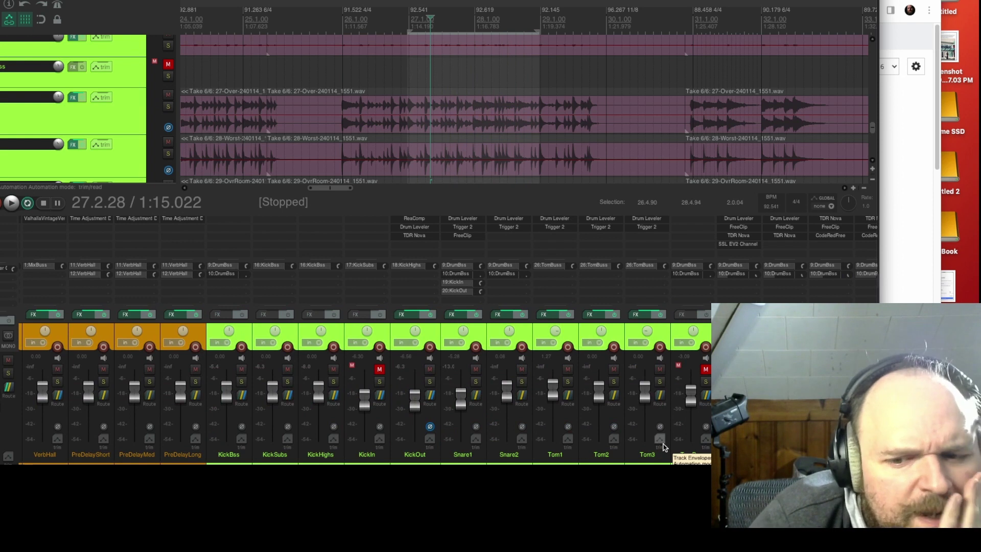
pyautogui.hscroll(6, 665, 447)
pyautogui.hscroll(1, 356, 388)
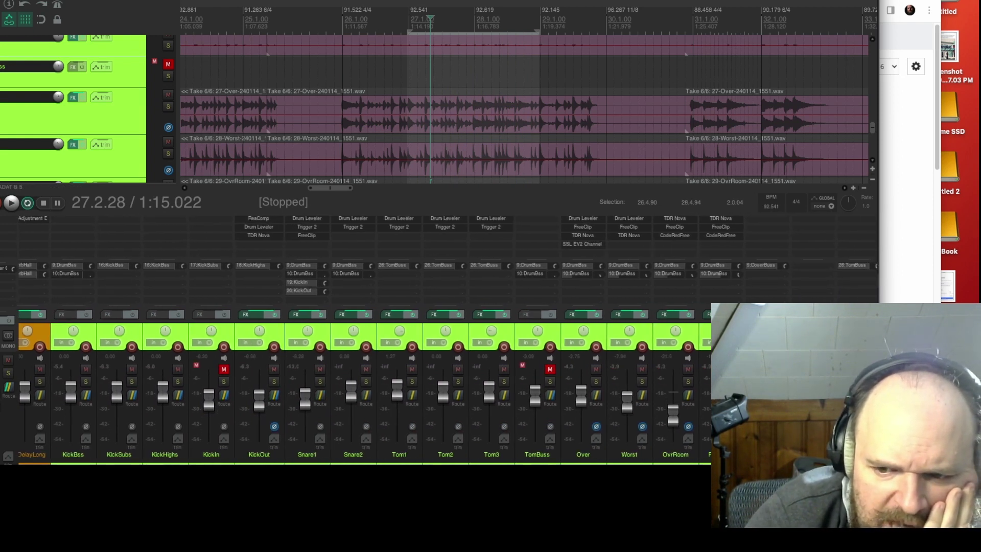
pyautogui.hscroll(-5, 357, 388)
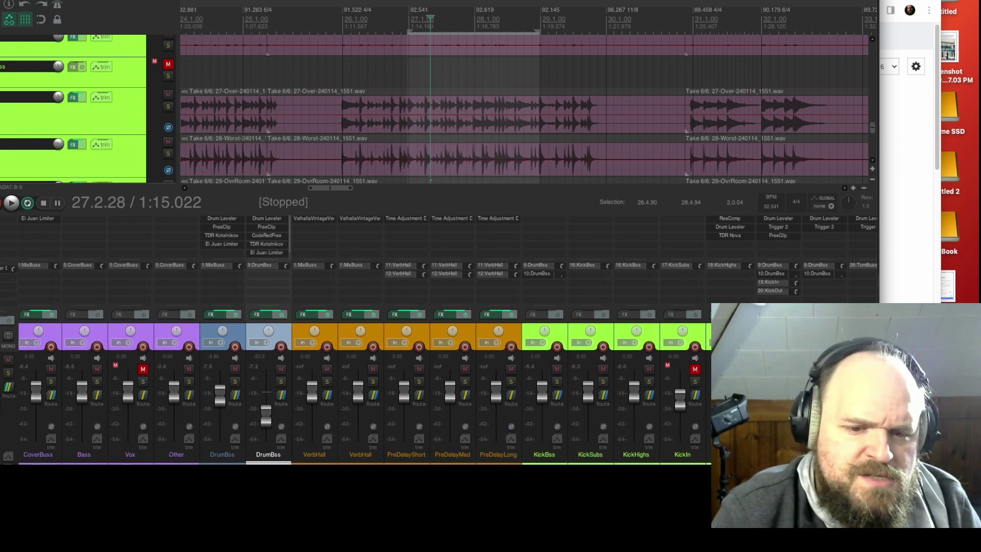
# Listen to the loop and inspect the Time Adjustment delay settings on the PreDelayShort track
pyautogui.press('space')
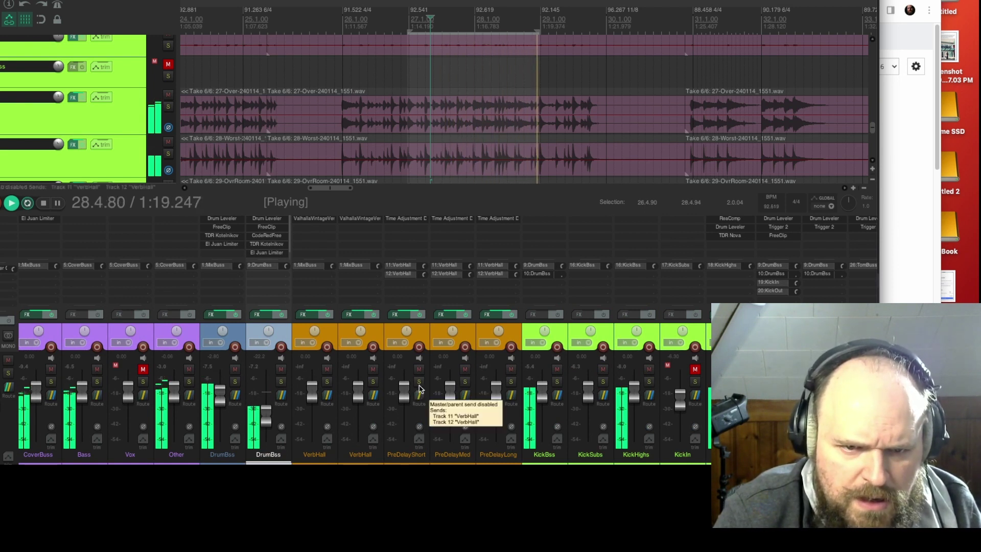
pyautogui.click(405, 218)
pyautogui.press('space')
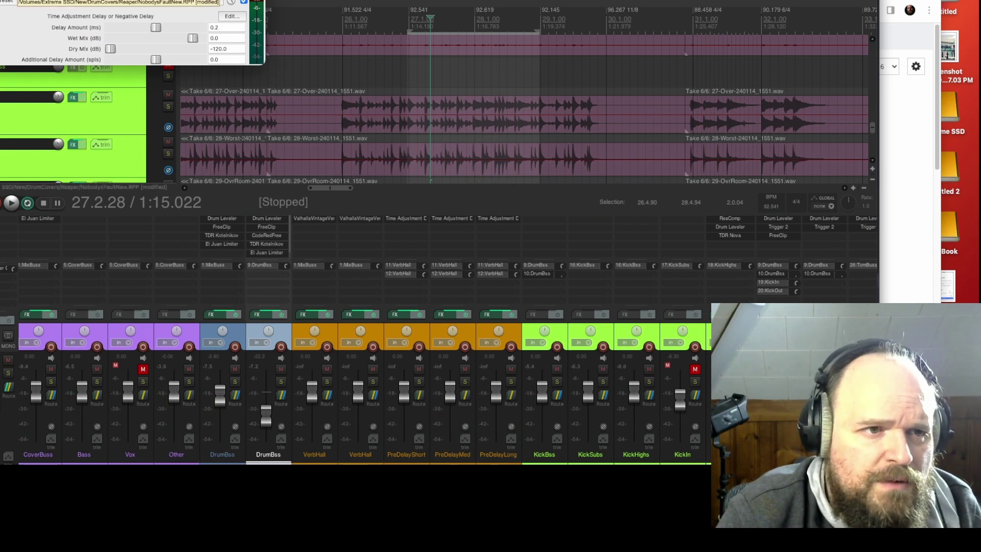
pyautogui.press('Escape')
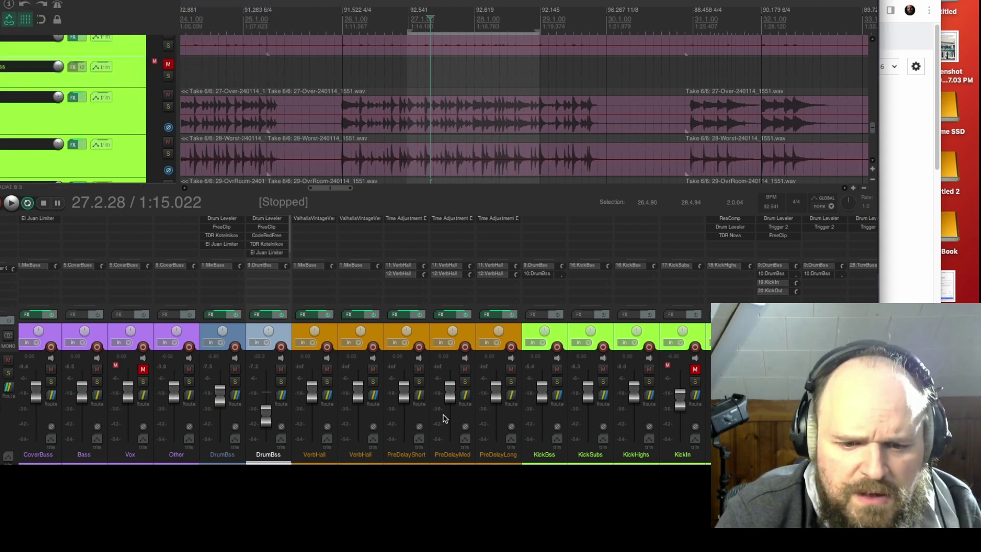
# Add a receive from PiezRoom to the PreDelayShort track and play the loop to hear it
pyautogui.click(418, 396)
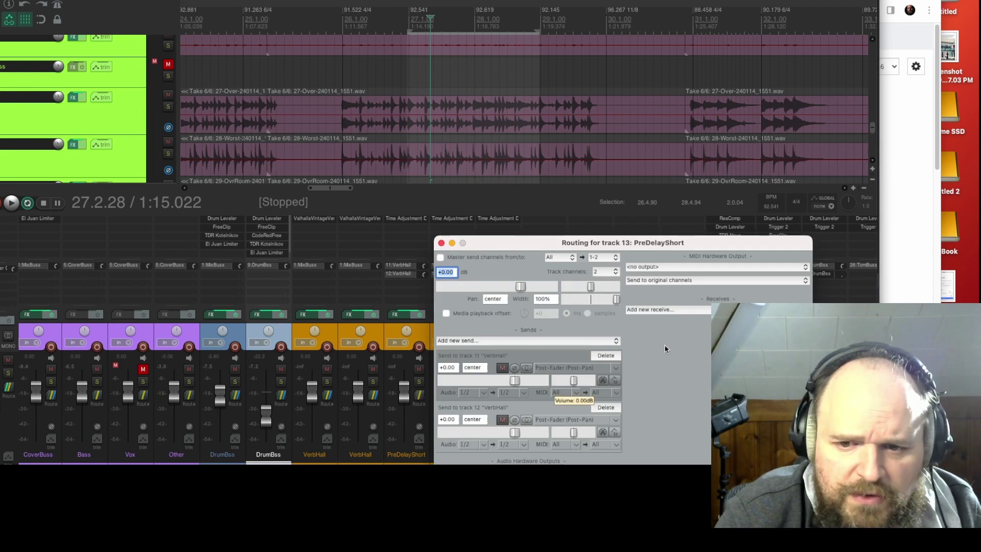
pyautogui.click(663, 310)
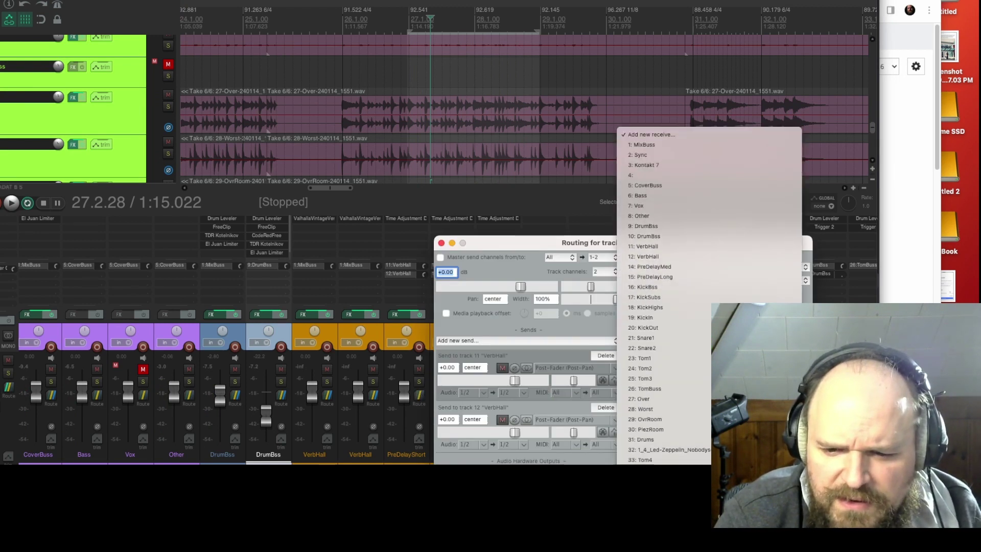
pyautogui.click(650, 429)
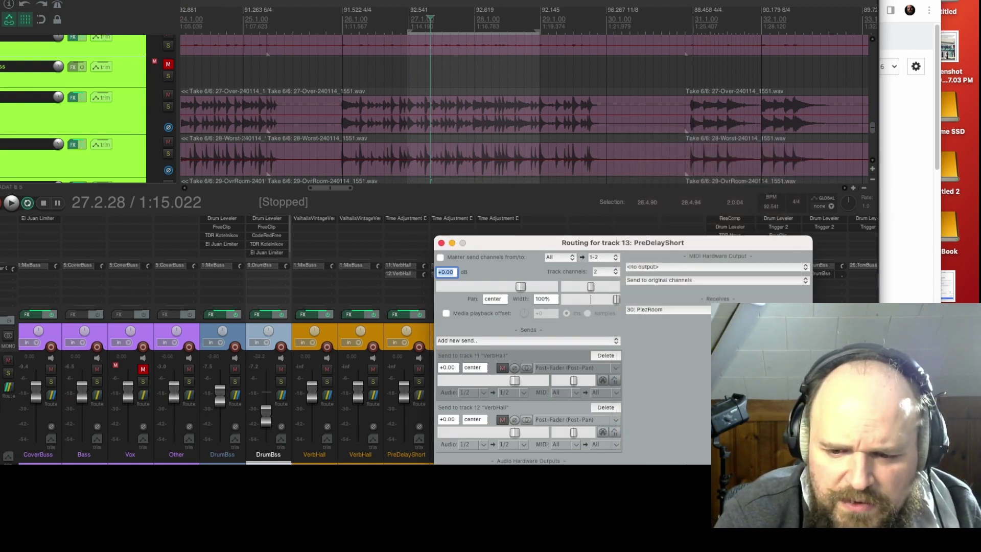
pyautogui.press('space')
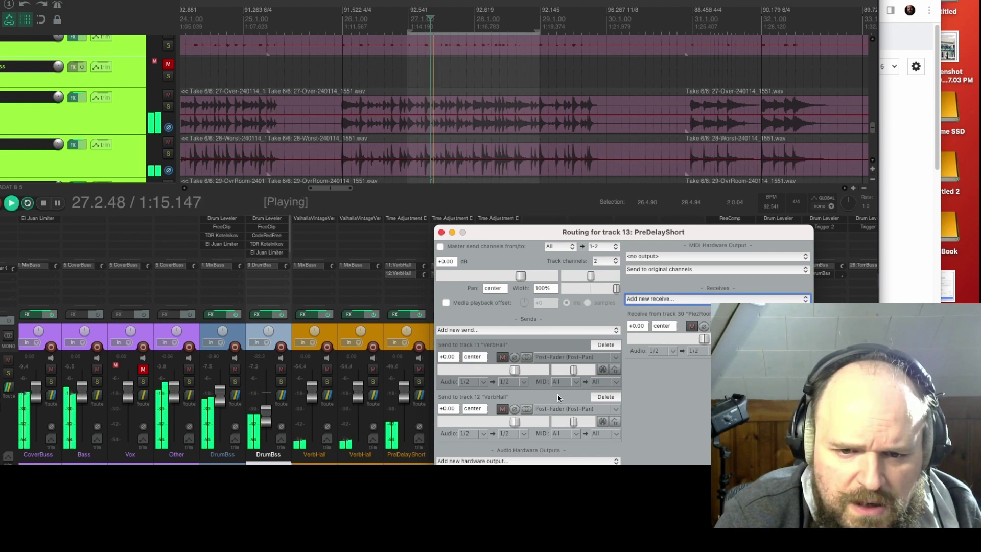
# Solo the second VerbHall bus and add a receive from OvrRoom to PreDelayShort at -16.00 dB
pyautogui.click(373, 382)
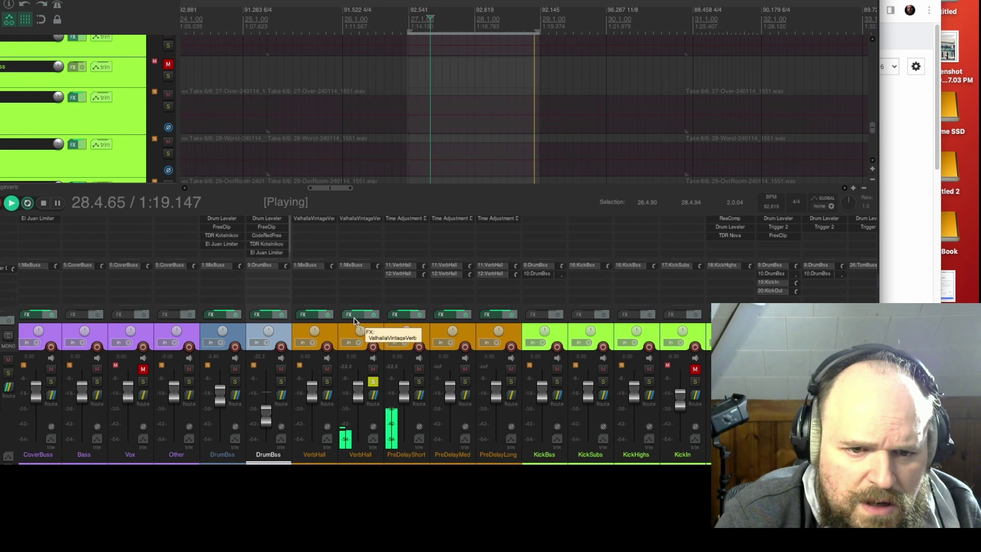
pyautogui.click(418, 394)
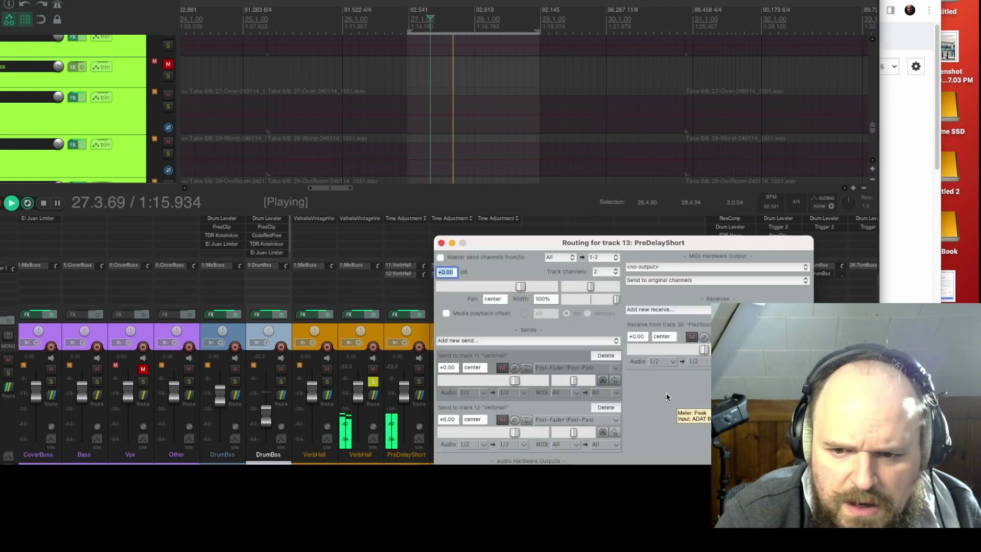
pyautogui.click(664, 310)
pyautogui.scroll(-5, 664, 306)
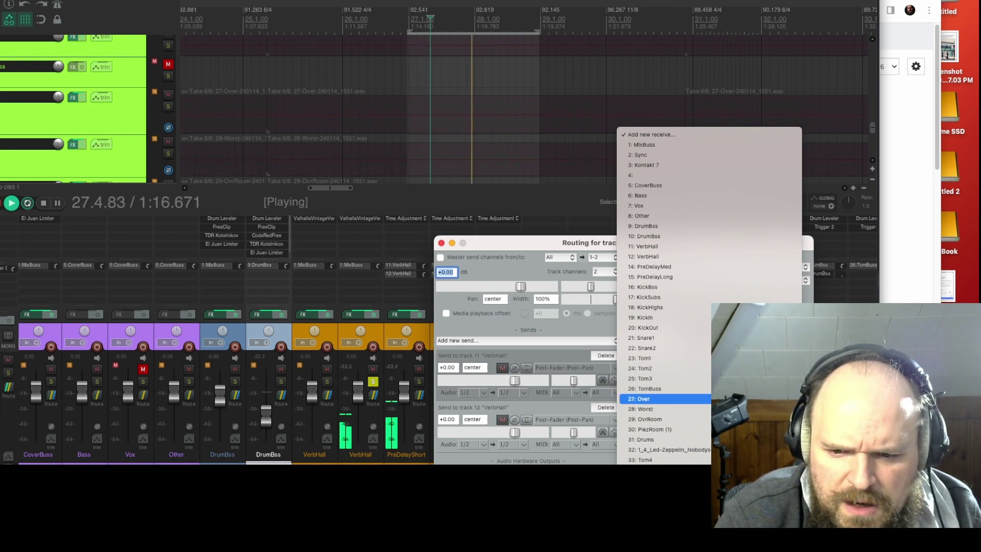
pyautogui.click(650, 419)
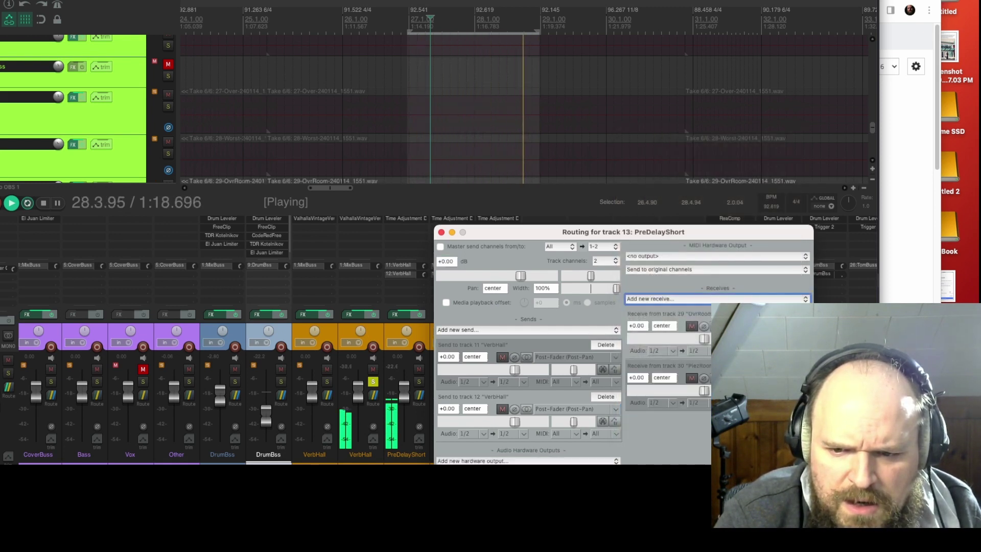
pyautogui.moveTo(704, 339); pyautogui.dragTo(675, 339)
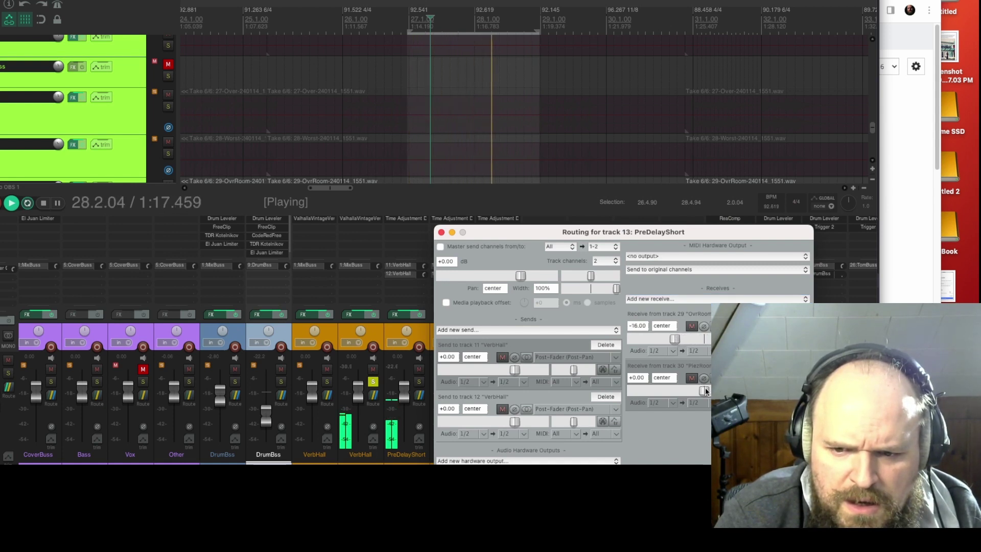
# Add a receive from the Over track to PreDelayShort and lower it to about -22.3 dB
pyautogui.click(658, 300)
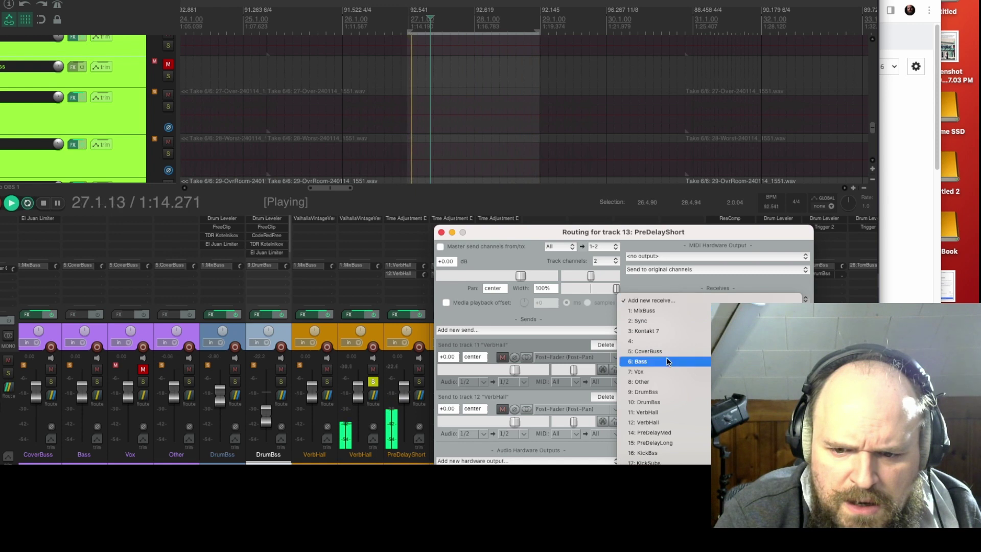
pyautogui.scroll(-5, 685, 388)
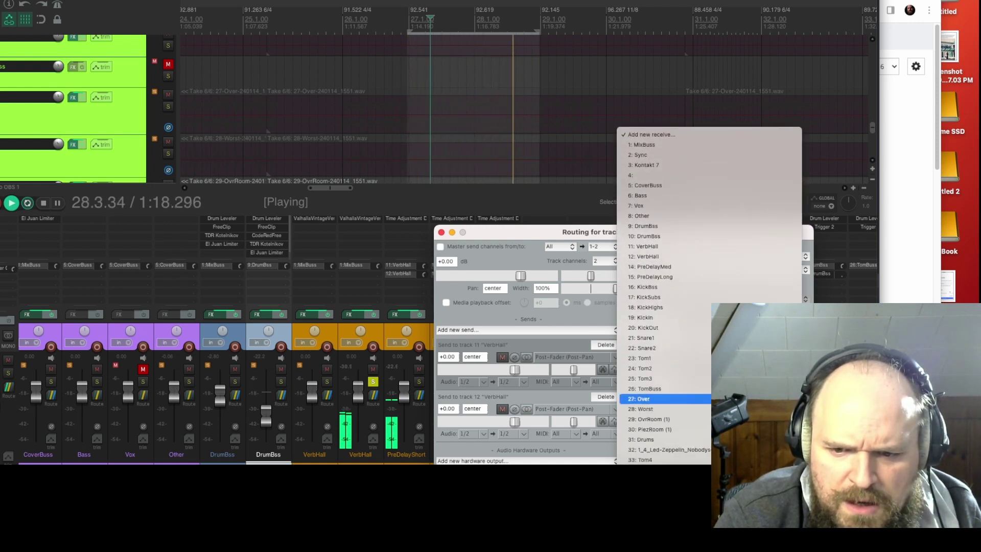
pyautogui.click(664, 398)
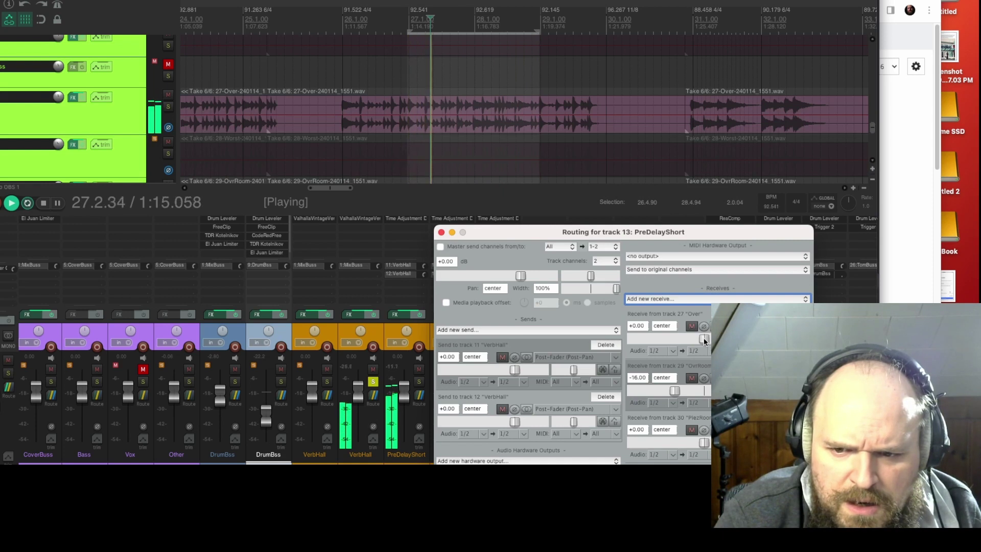
pyautogui.moveTo(704, 339); pyautogui.dragTo(663, 340)
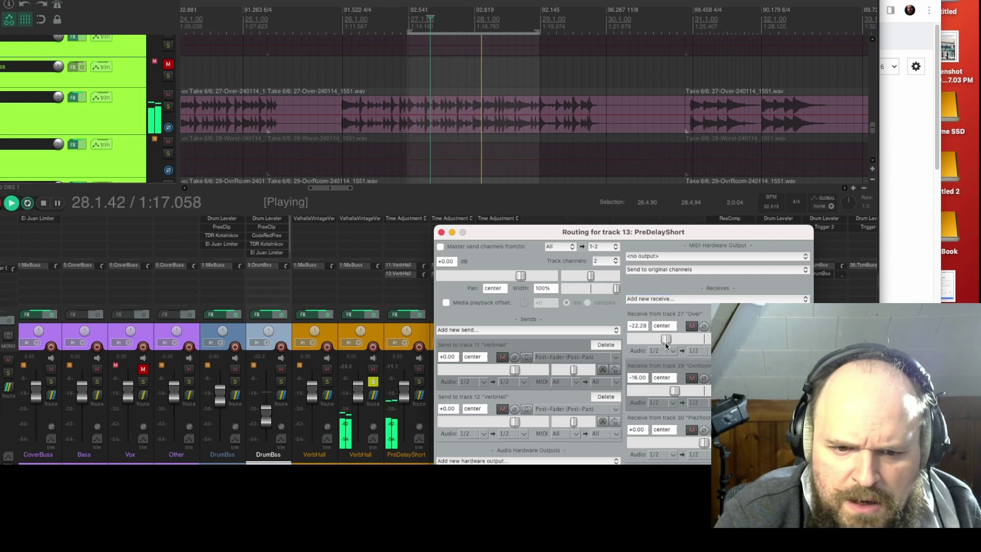
# Set the second VerbHall's ValhallaVintageVerb to 0.00 ms predelay, 46.4 % size and 45.2 % attack, and unsolo the bus
pyautogui.click(348, 314)
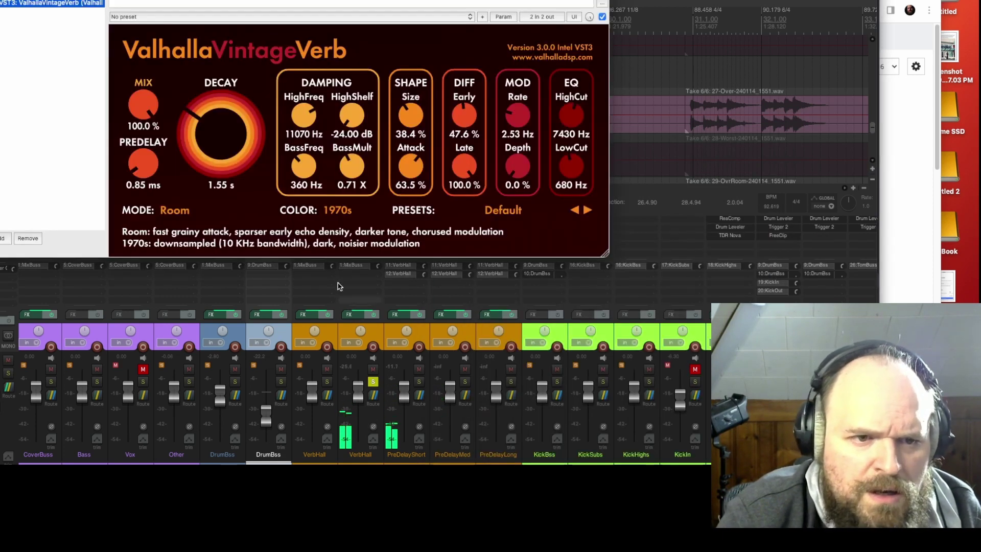
pyautogui.doubleClick(139, 164)
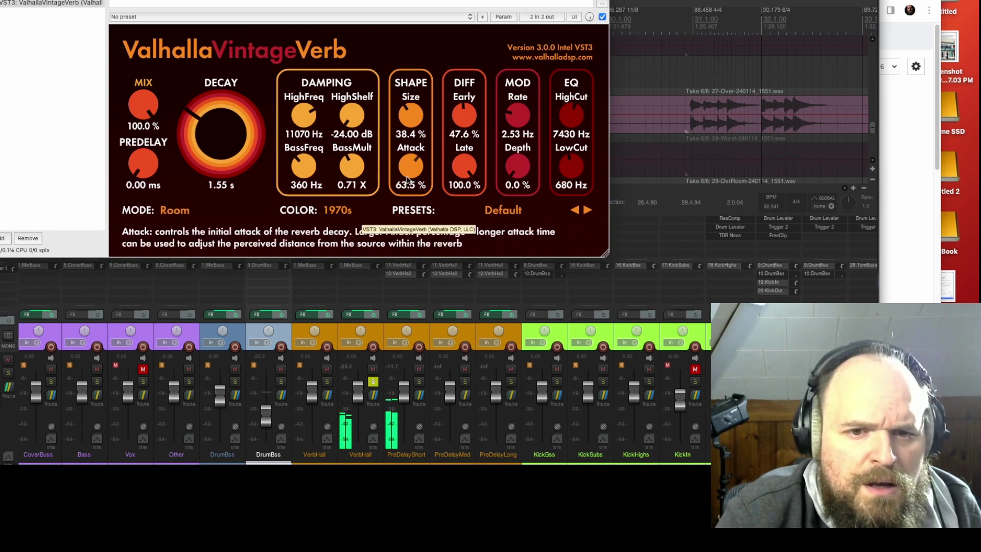
pyautogui.moveTo(410, 174); pyautogui.dragTo(414, 202)
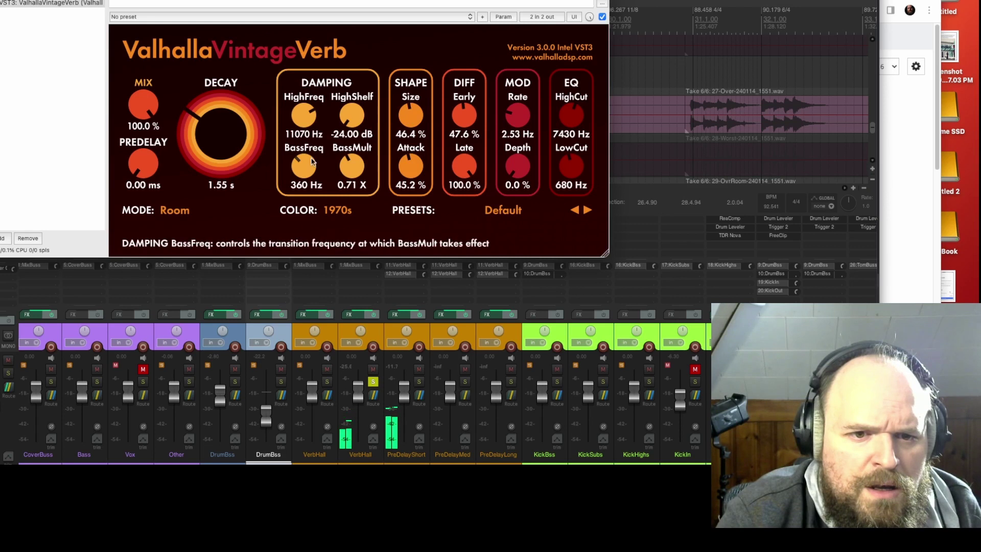
pyautogui.click(369, 381)
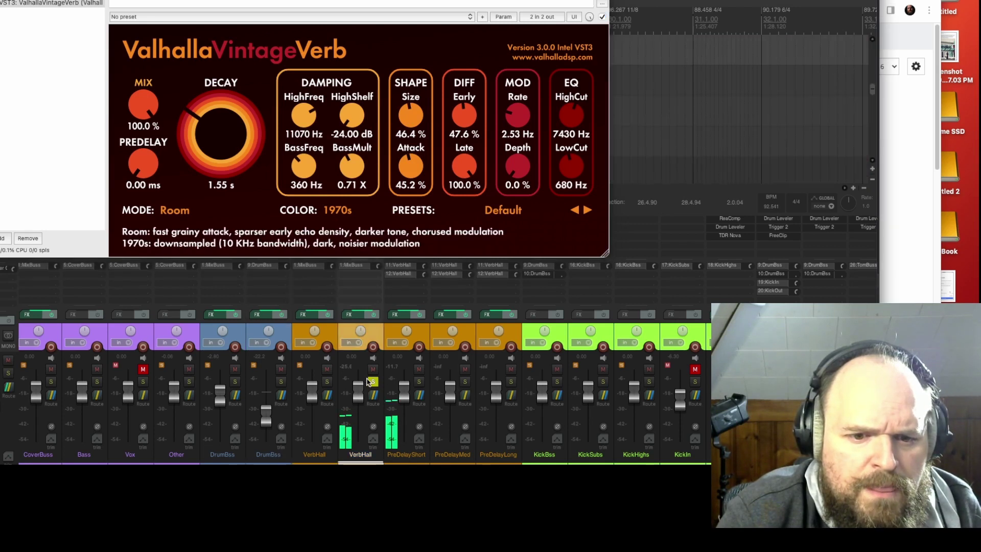
pyautogui.click(373, 382)
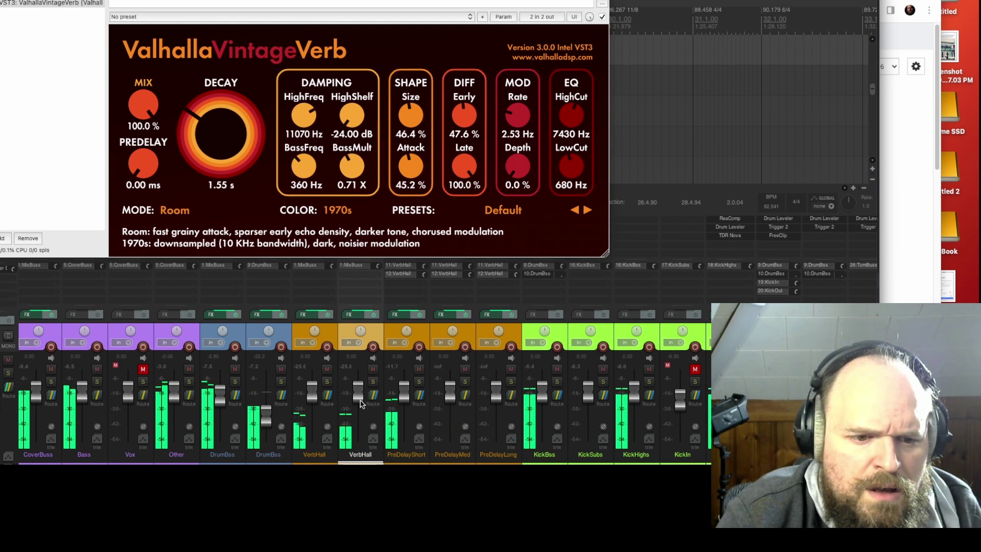
# Add a receive from the second VerbHall (track 12) to the parallel DrumBss (track 10) at about -11.06 dB
pyautogui.click(281, 403)
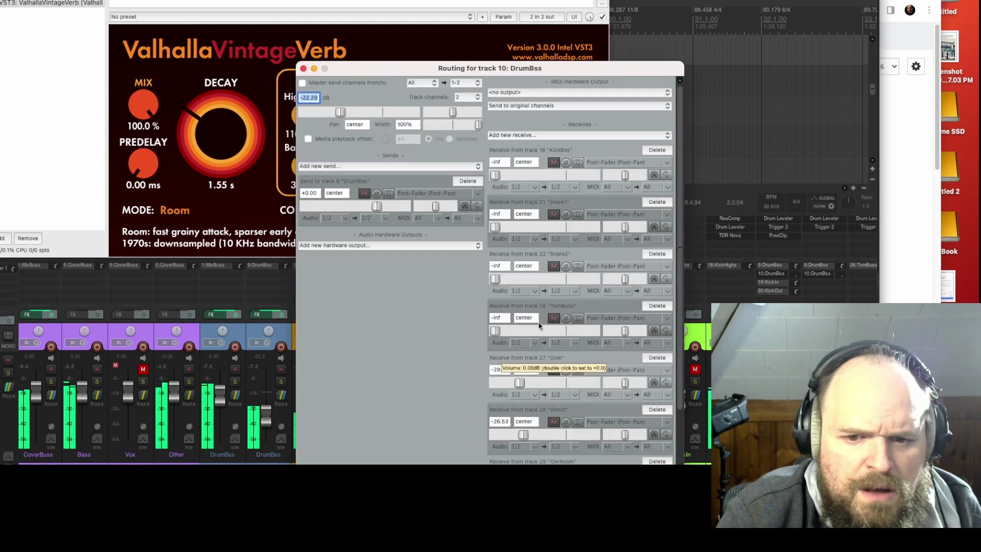
pyautogui.click(569, 136)
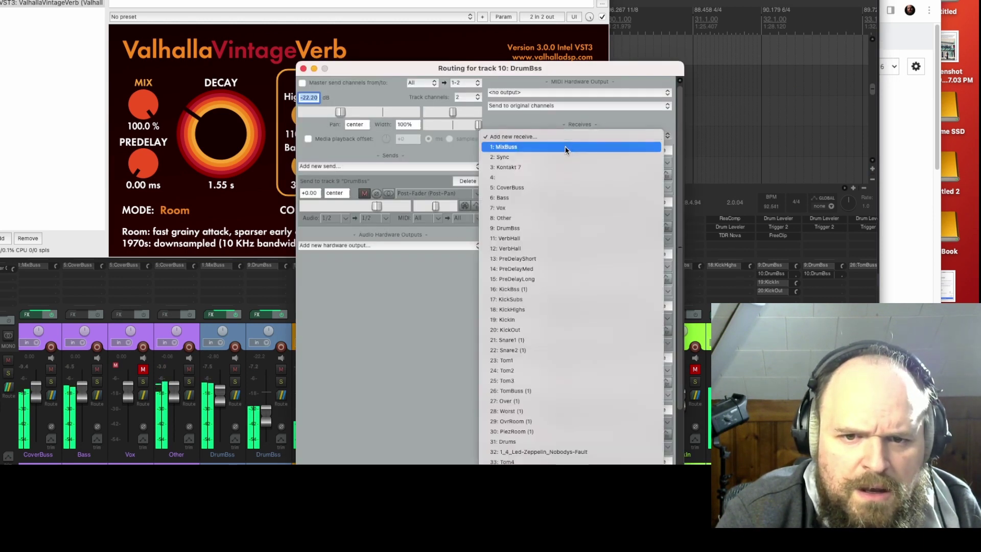
pyautogui.click(570, 249)
pyautogui.moveTo(565, 163); pyautogui.dragTo(552, 168)
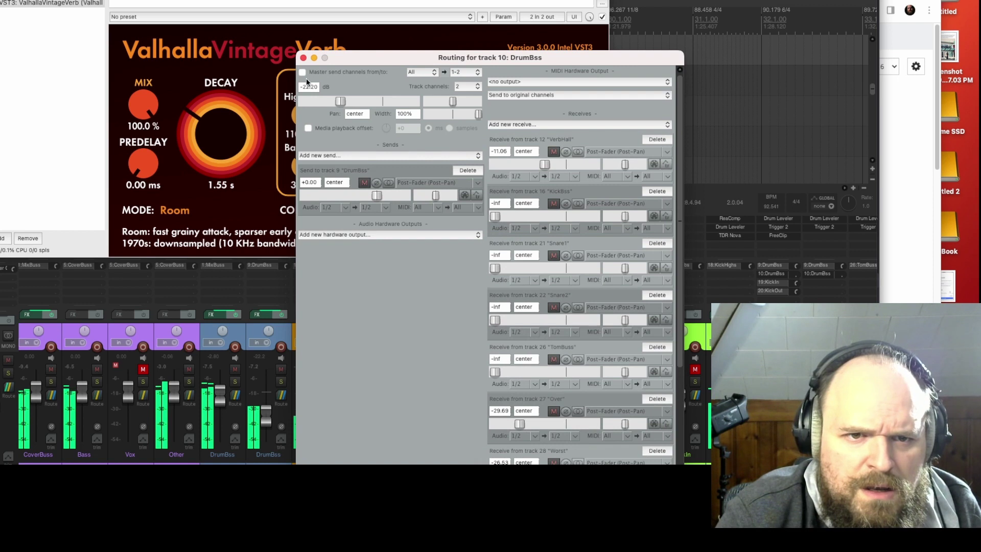
pyautogui.click(303, 58)
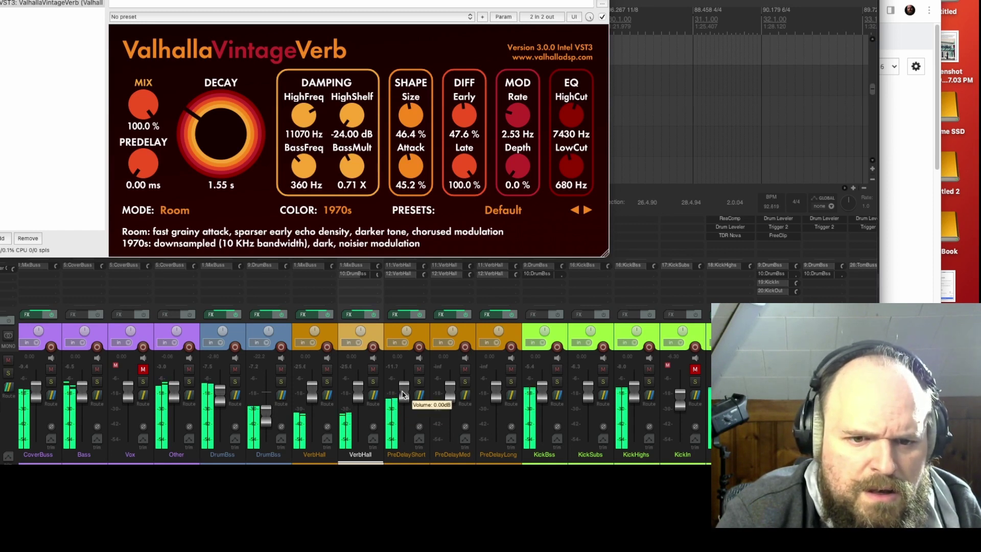
# Set the Time Adjustment Delay amount on PreDelayShort to 0.5 ms
pyautogui.click(398, 317)
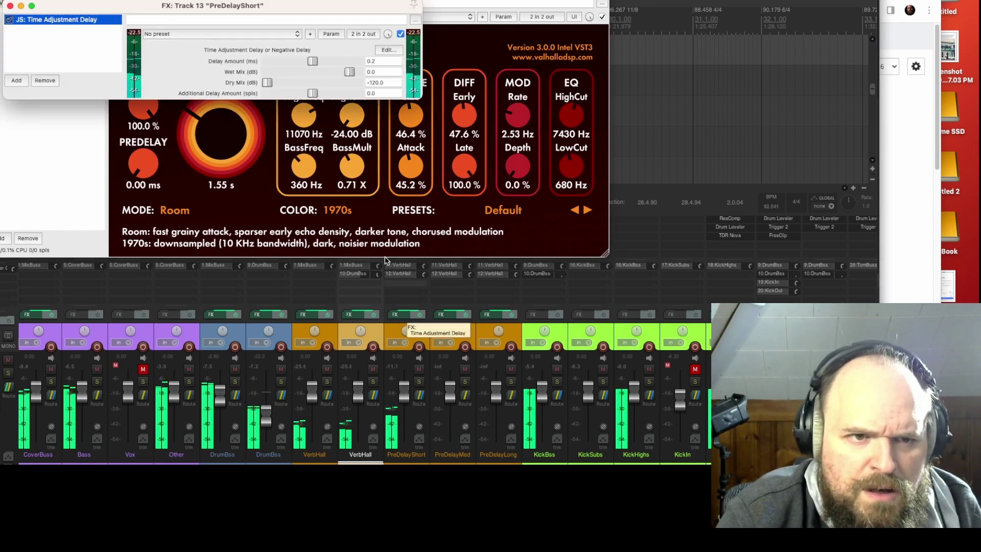
pyautogui.click(375, 61)
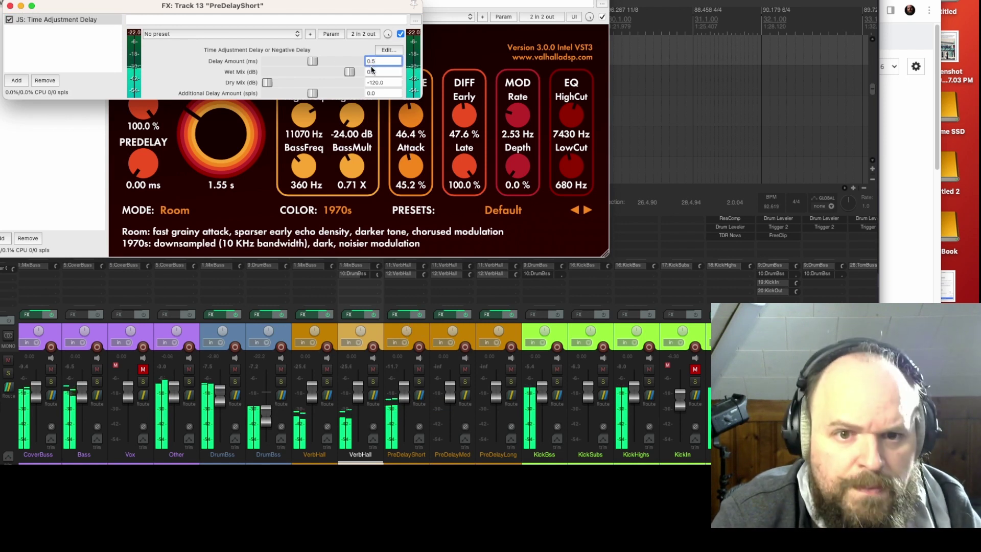
pyautogui.click(10, 7)
# Adjust the VerbHall reverb to 0.84 s decay, 390 Hz low cut, 100 % early and 47.4 % late diffusion, 100 % size and 37.7 % attack
pyautogui.moveTo(218, 133); pyautogui.dragTo(217, 143)
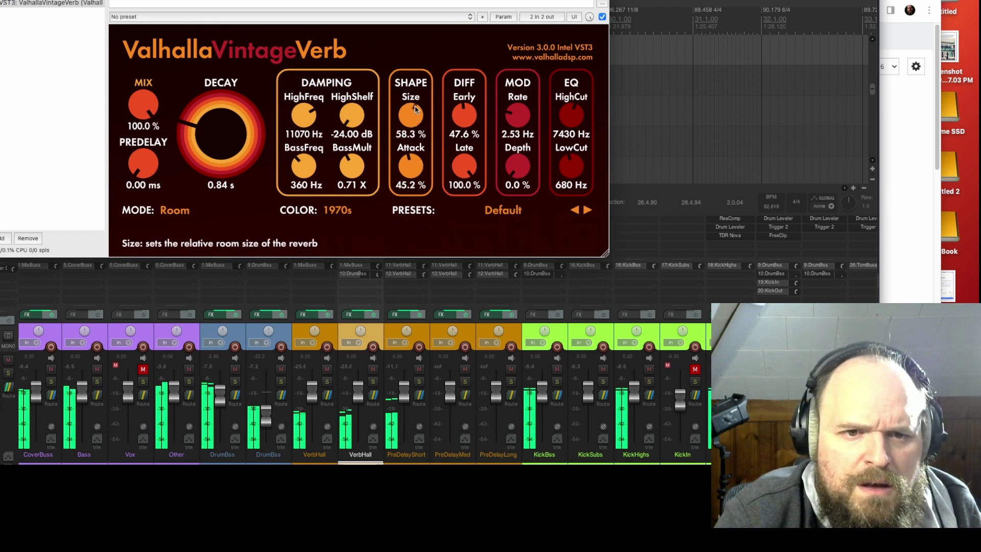
pyautogui.moveTo(570, 166); pyautogui.dragTo(576, 193)
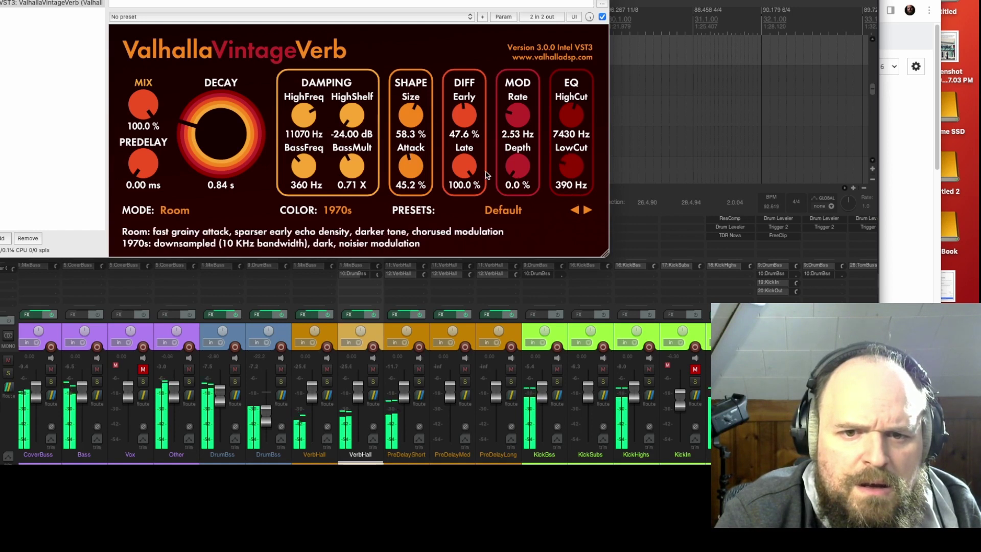
pyautogui.moveTo(463, 156); pyautogui.dragTo(463, 178)
pyautogui.moveTo(464, 116); pyautogui.dragTo(466, 6)
pyautogui.moveTo(464, 166); pyautogui.dragTo(469, 193)
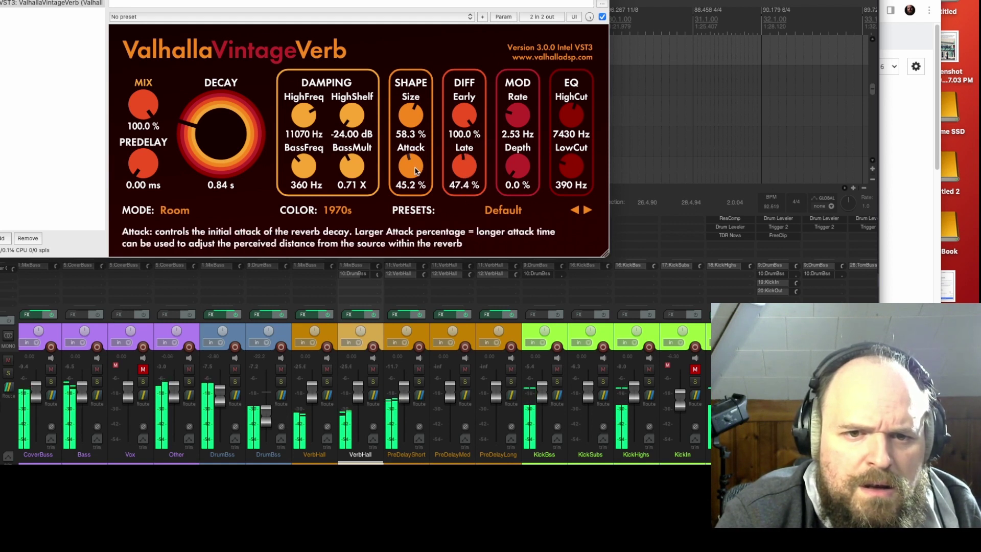
pyautogui.moveTo(411, 162); pyautogui.dragTo(411, 176)
pyautogui.moveTo(411, 116); pyautogui.dragTo(444, 9)
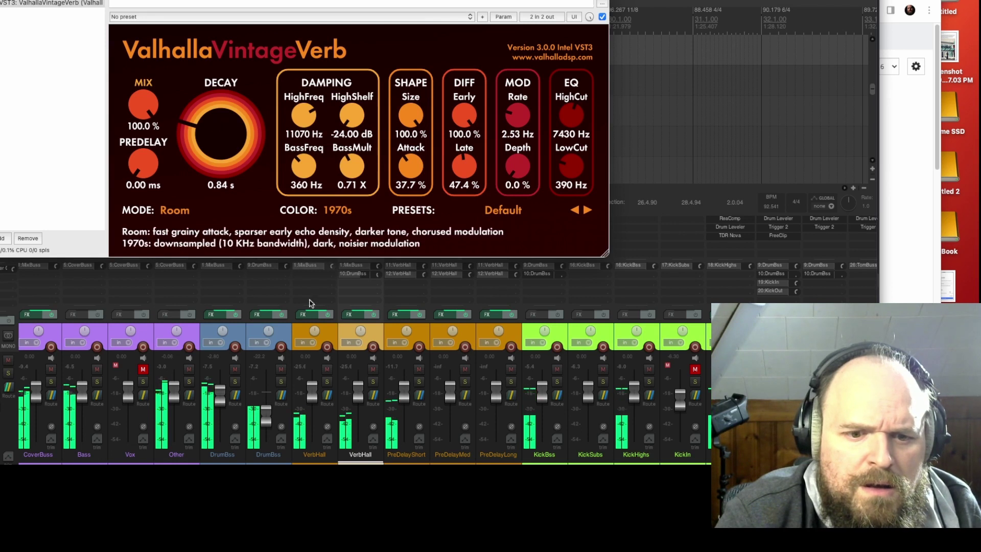
# Solo the second VerbHall and the main DrumBss in turn, and compare the drums with the reverb muted and unmuted
pyautogui.click(373, 382)
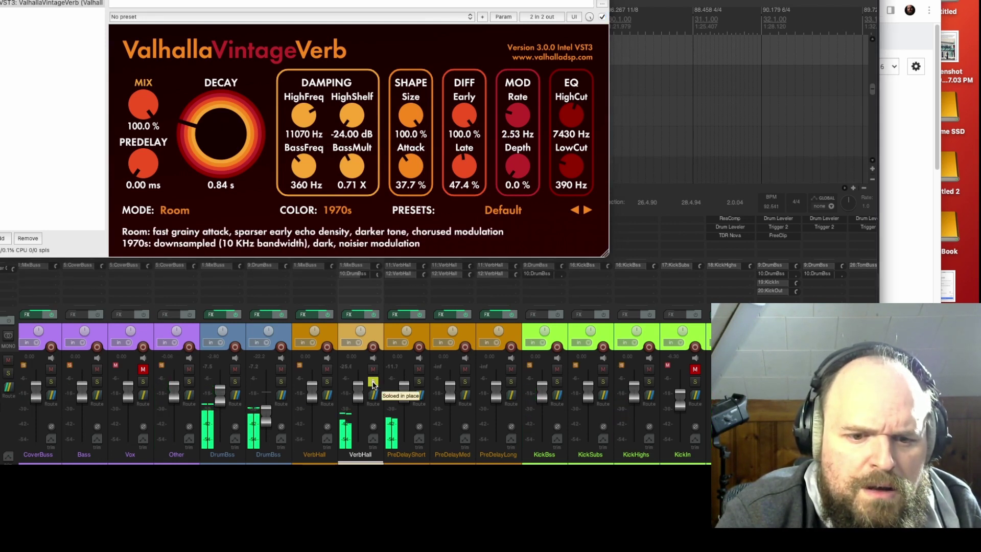
pyautogui.click(373, 383)
pyautogui.click(235, 382)
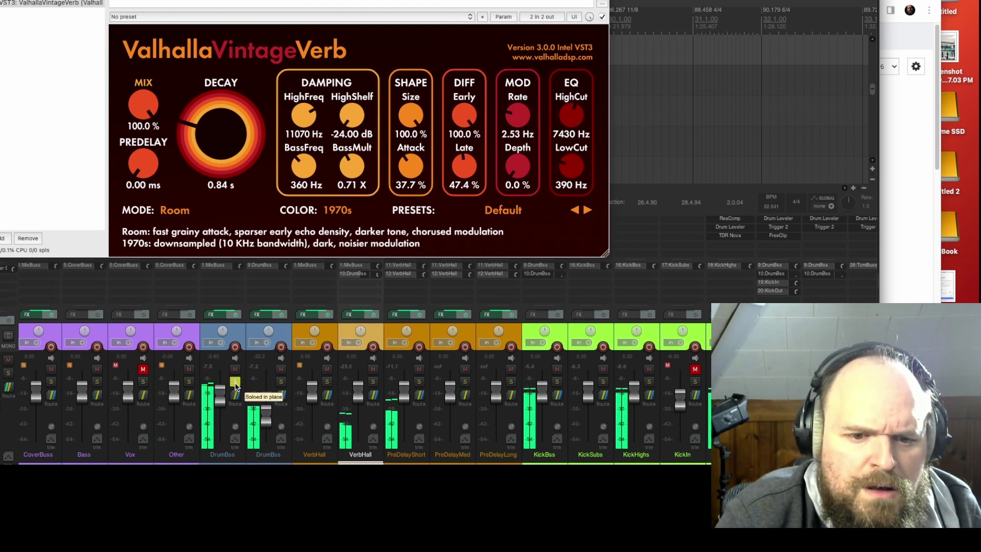
pyautogui.click(374, 369)
pyautogui.click(374, 369)
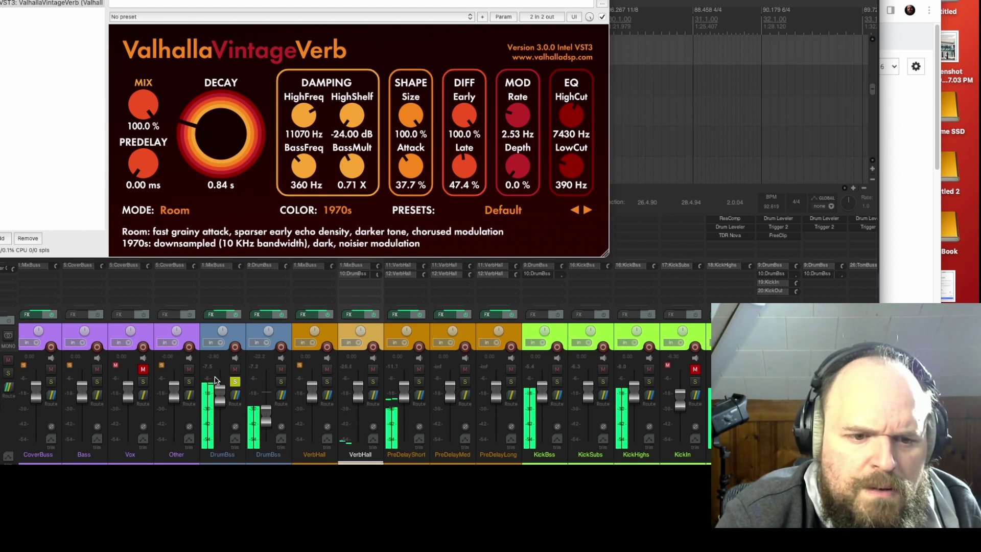
pyautogui.click(232, 382)
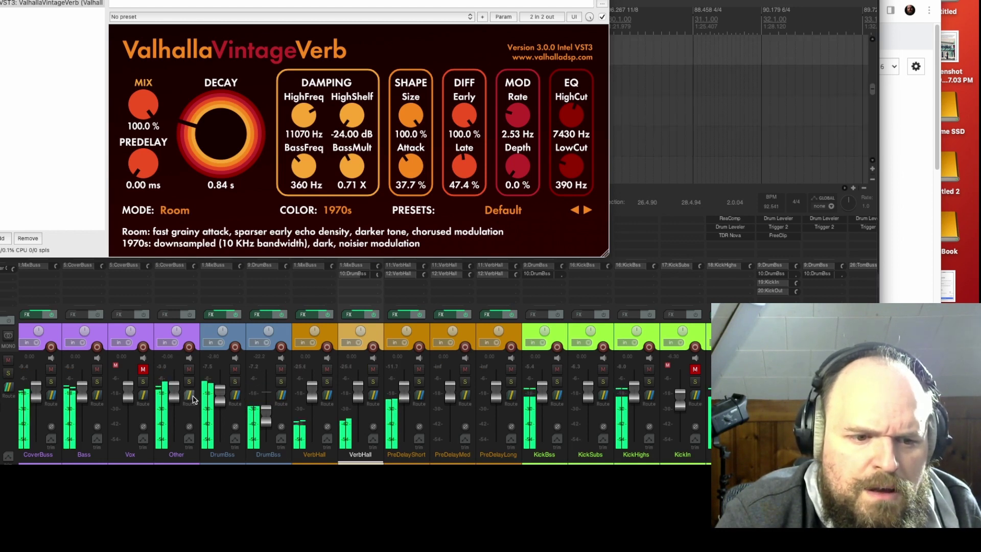
# Mute the CoverBuss track and set the VerbHall reverb's attack to 16.6 % by ear
pyautogui.hscroll(-4, 228, 383)
pyautogui.click(215, 370)
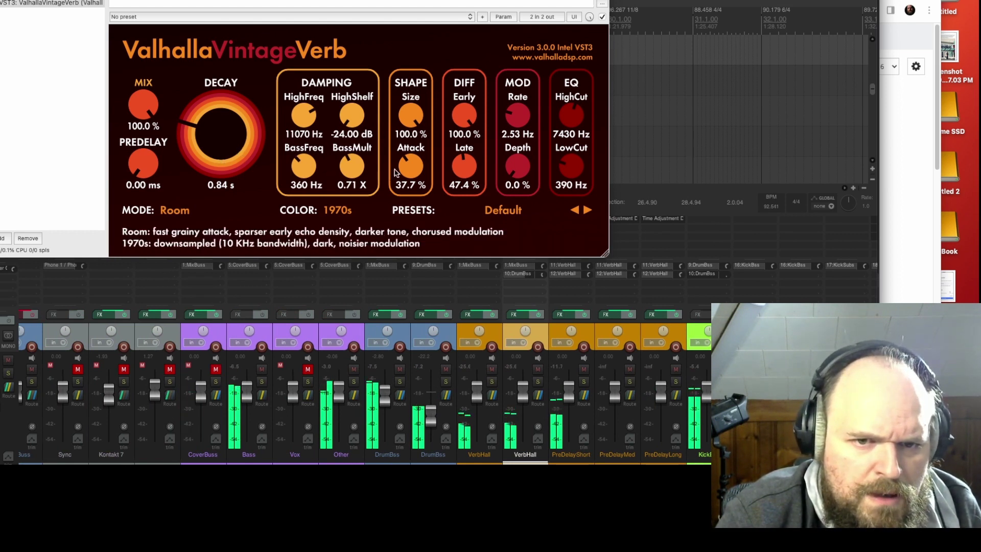
pyautogui.moveTo(411, 166); pyautogui.dragTo(429, 105)
pyautogui.moveTo(410, 163); pyautogui.dragTo(427, 266)
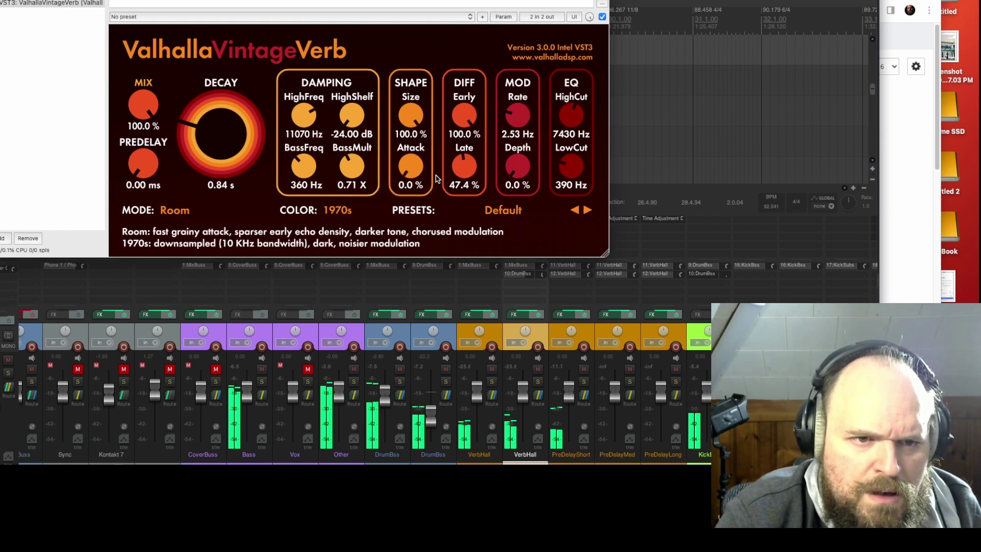
pyautogui.moveTo(412, 169); pyautogui.dragTo(415, 148)
# Compare the drums with the Worst, OvrRoom and PiezRoom tracks muted and unmuted, and with PiezRoom's effects bypassed
pyautogui.hscroll(10, 590, 376)
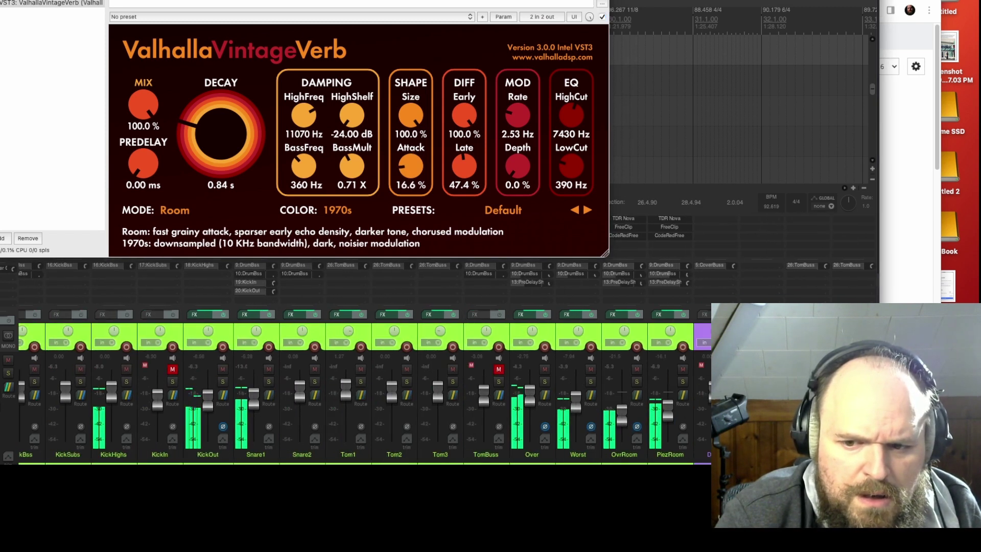
pyautogui.click(590, 368)
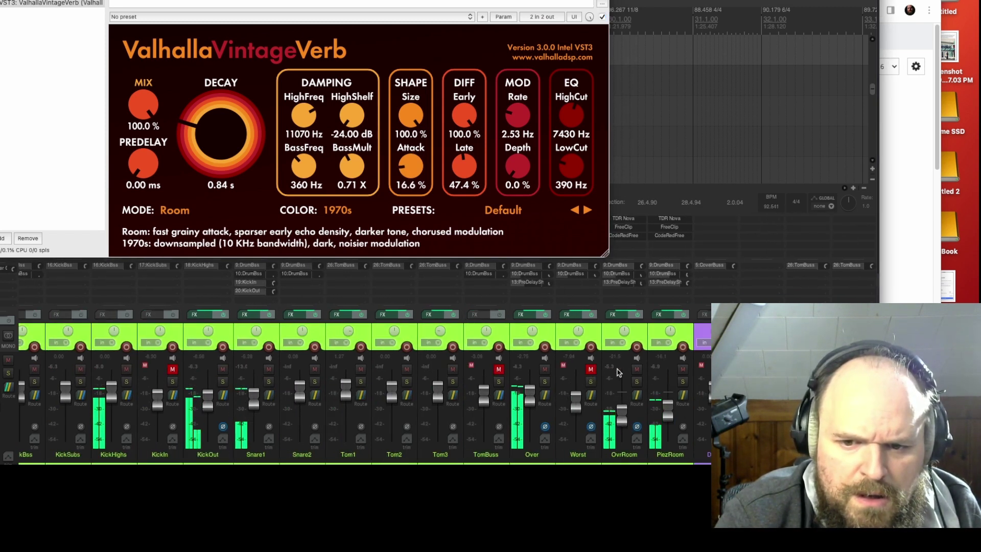
pyautogui.click(636, 368)
pyautogui.click(682, 368)
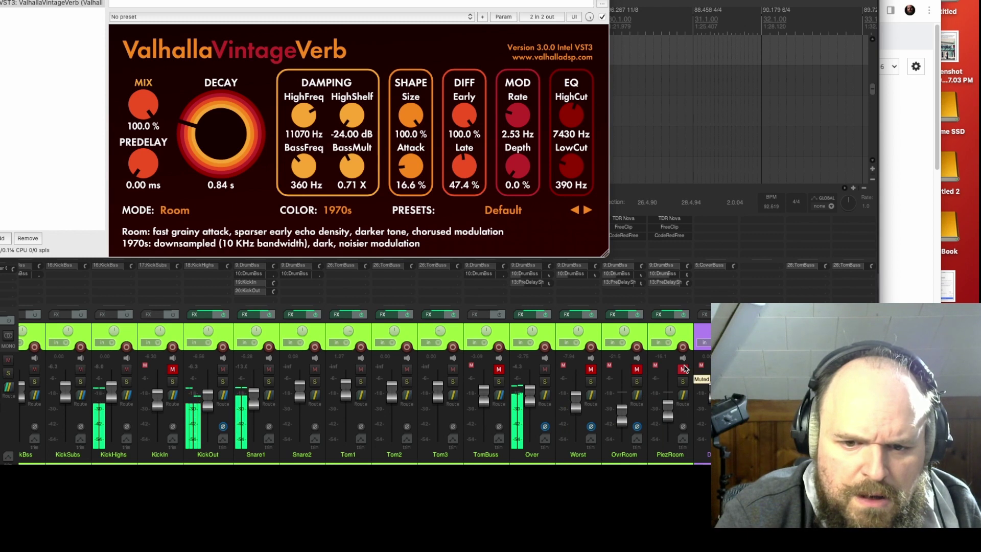
pyautogui.click(590, 369)
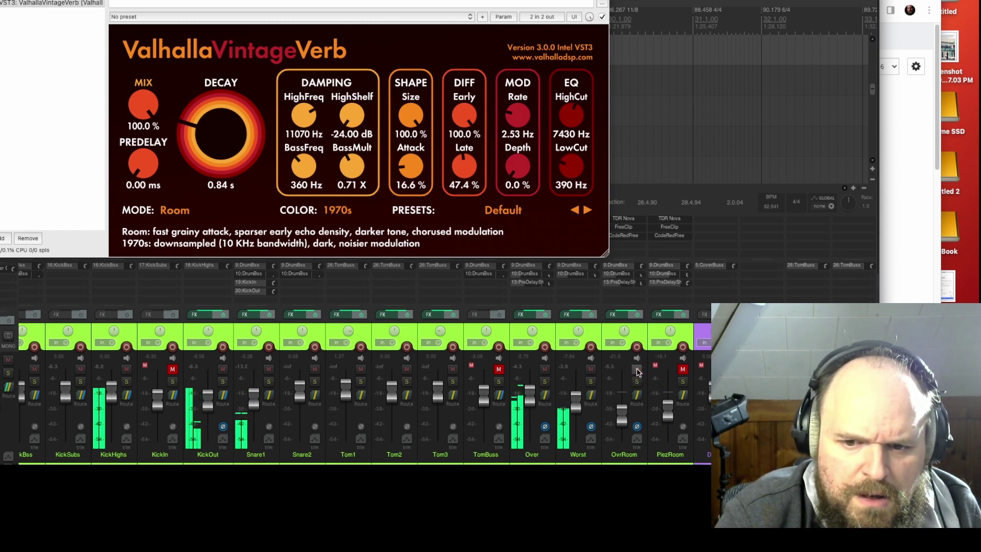
pyautogui.click(636, 369)
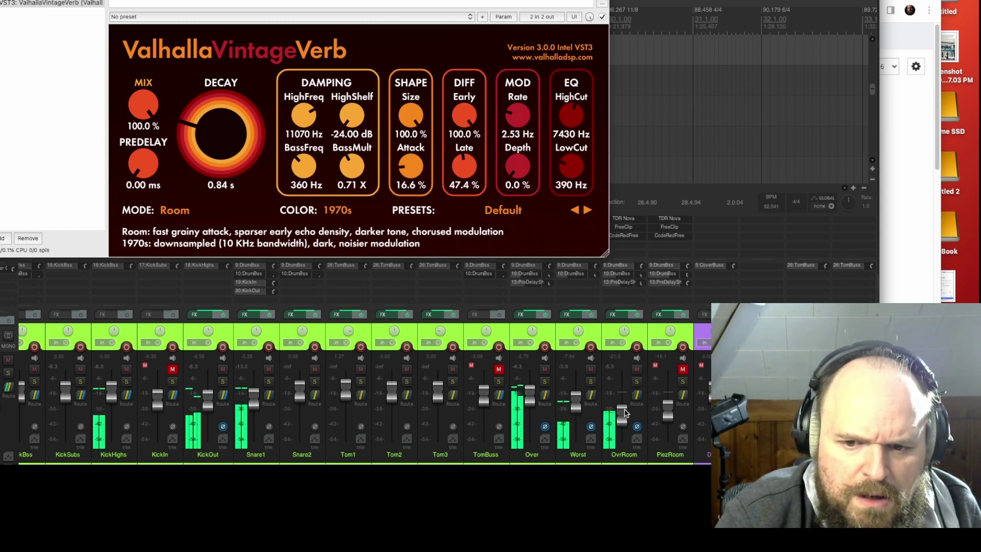
pyautogui.click(683, 369)
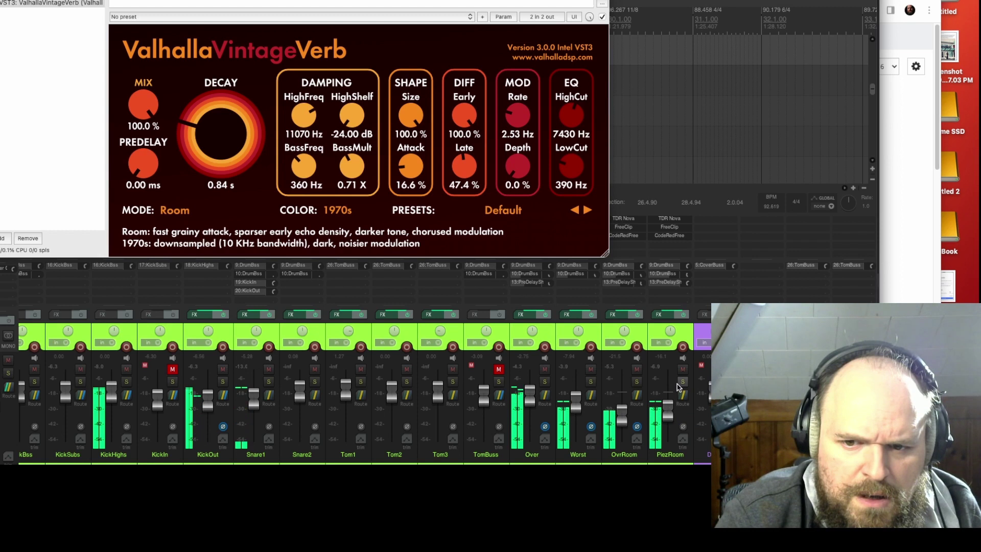
pyautogui.click(682, 314)
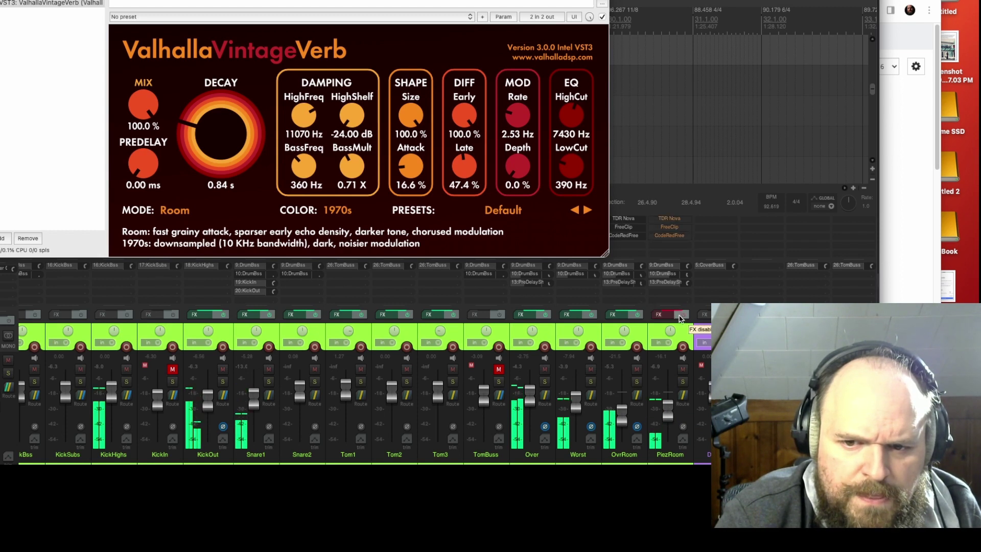
pyautogui.click(681, 315)
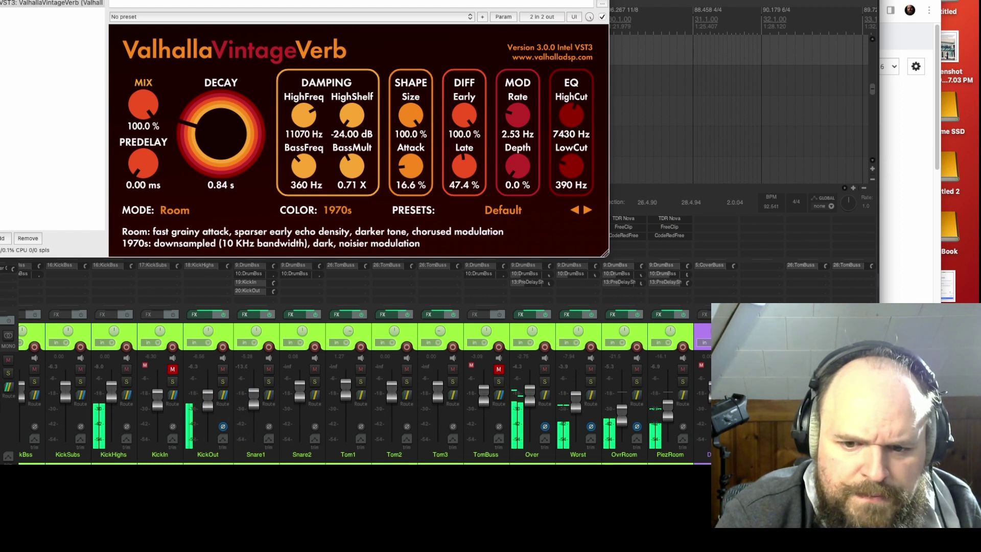
# Compare the mix with the parallel DrumBss muted and unmuted, and raise its fader slightly by ear
pyautogui.hscroll(-7, 684, 396)
pyautogui.hscroll(-4, 358, 388)
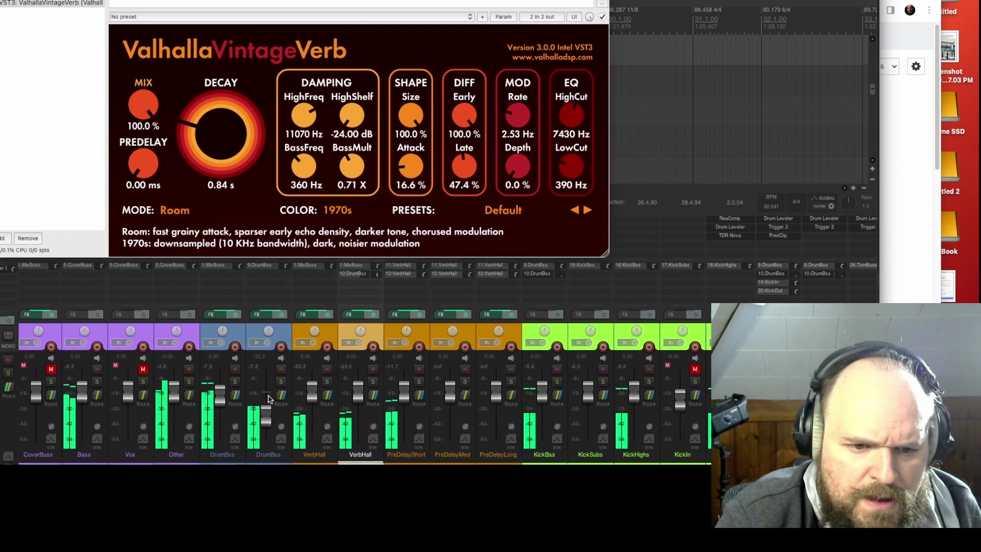
pyautogui.click(281, 369)
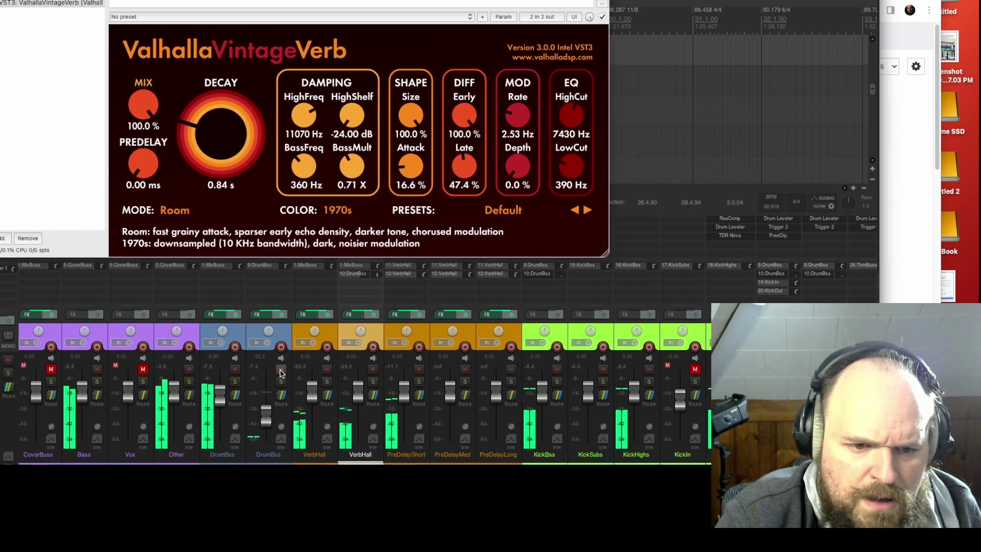
pyautogui.click(281, 369)
pyautogui.moveTo(266, 415)
pyautogui.mouseDown()
pyautogui.moveTo(267, 391)
pyautogui.moveTo(267, 414)
pyautogui.mouseUp()
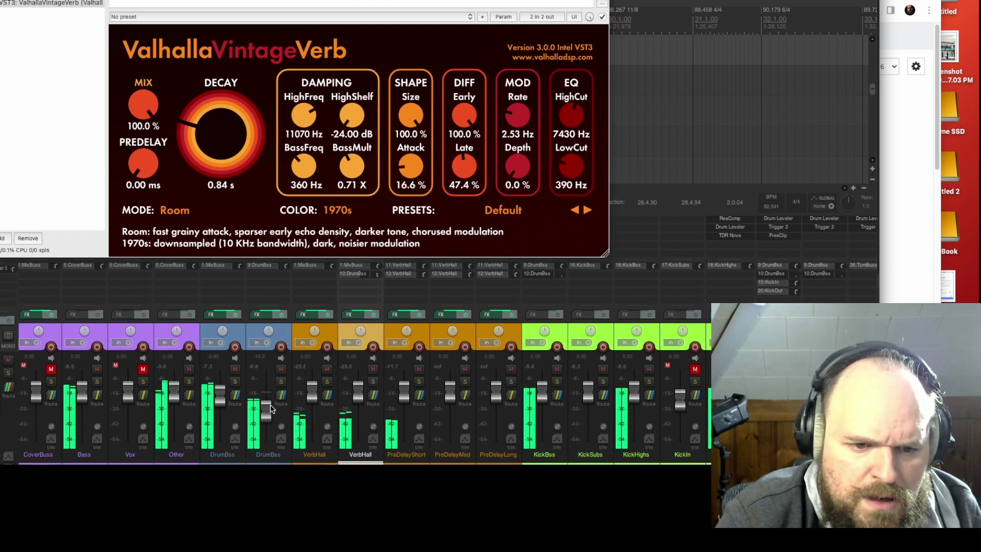
# Inspect the parallel DrumBss's effects chain, including CodeRedFree, and the receives in the main DrumBss's routing
pyautogui.click(265, 313)
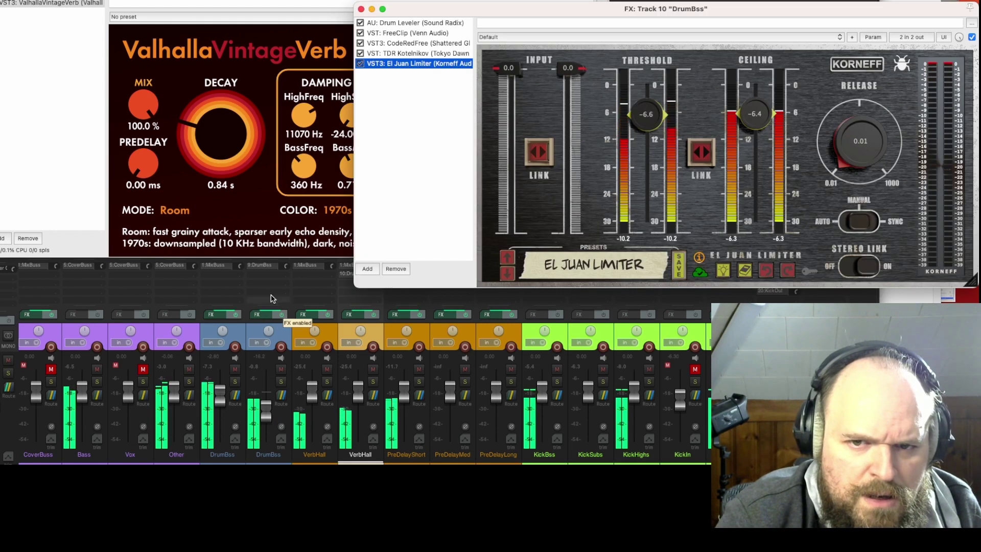
pyautogui.click(402, 44)
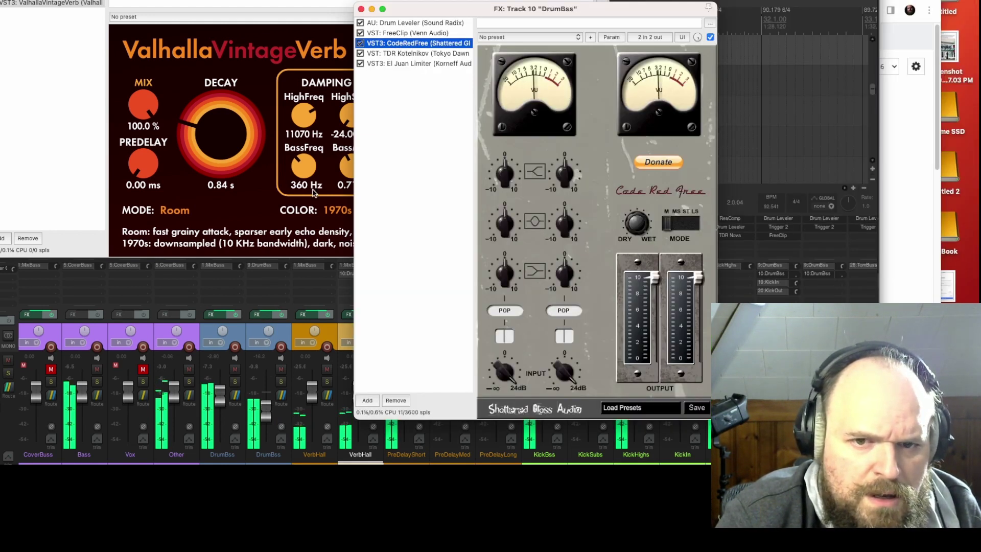
pyautogui.click(235, 395)
pyautogui.scroll(-5, 560, 395)
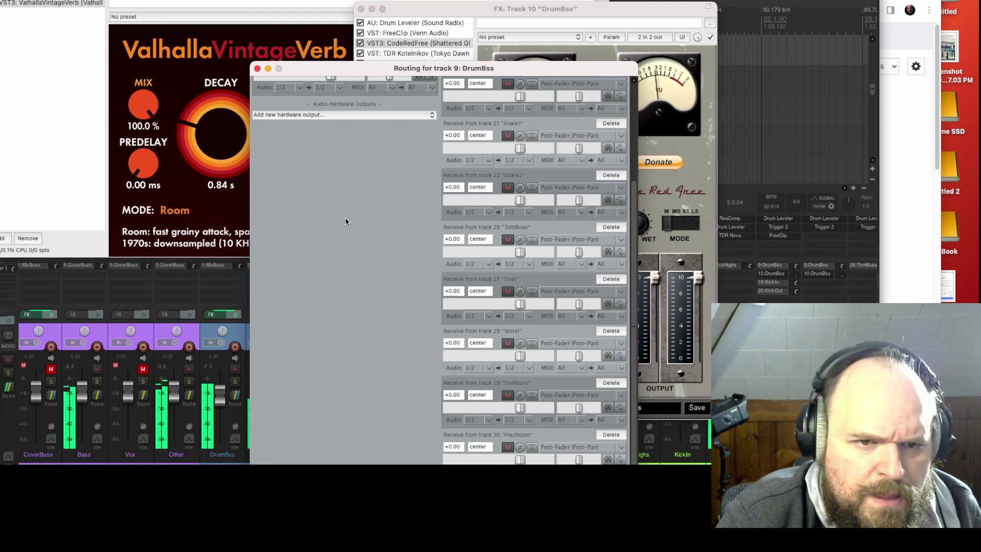
pyautogui.click(257, 67)
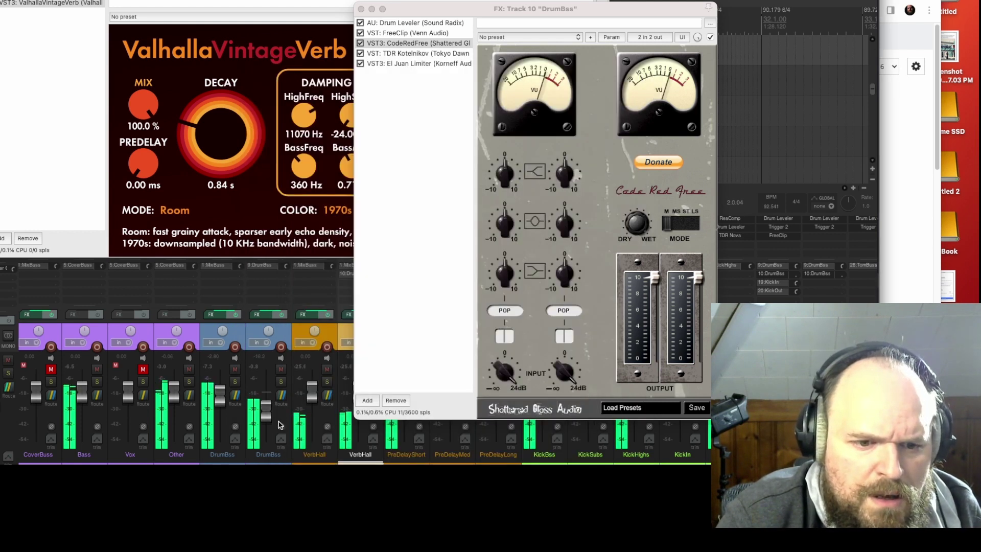
# Set the PiezRoom receive level in the parallel DrumBss's routing to -14.70 dB and close its routing and effects windows
pyautogui.click(282, 395)
pyautogui.scroll(-5, 601, 389)
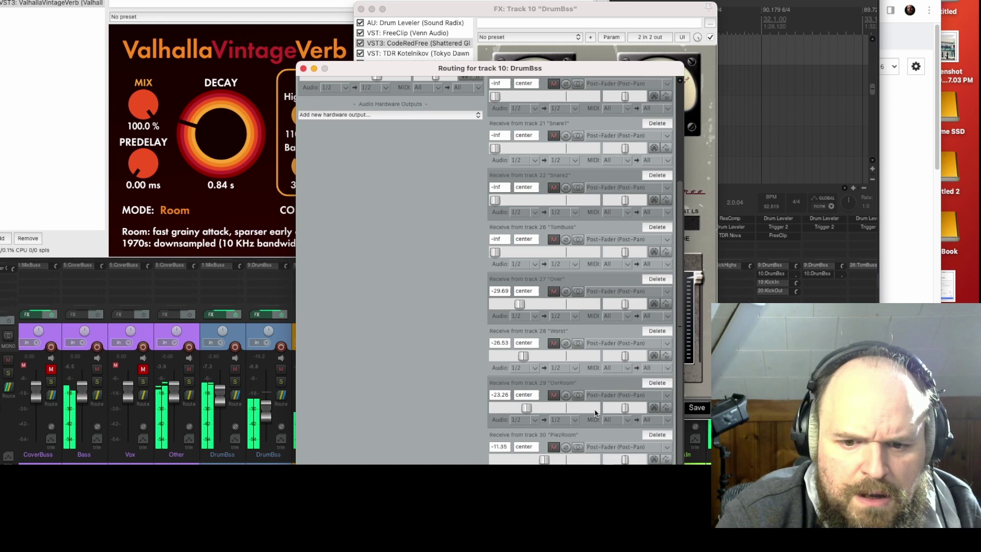
pyautogui.moveTo(545, 460)
pyautogui.mouseDown()
pyautogui.moveTo(494, 460)
pyautogui.moveTo(536, 460)
pyautogui.mouseUp()
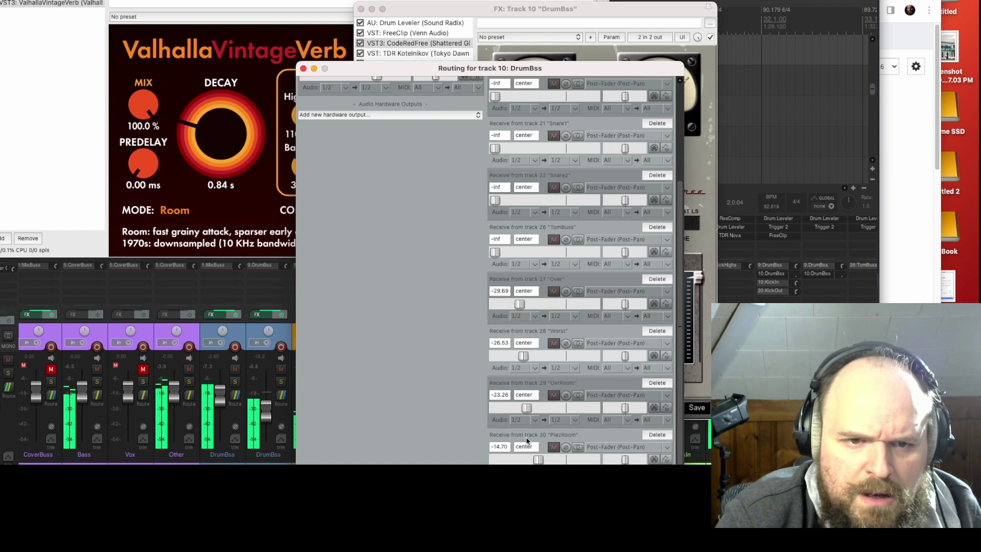
pyautogui.click(303, 68)
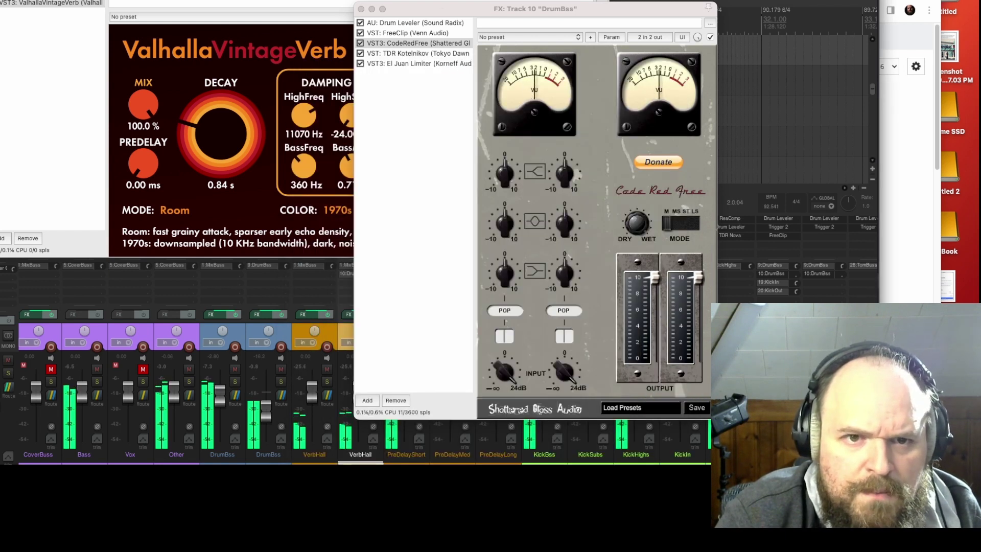
pyautogui.click(363, 9)
# Check the second VerbHall's routing, and set PreDelayShort's receives to -14.39 dB from OvrRoom and -17.57 dB from PiezRoom
pyautogui.click(373, 398)
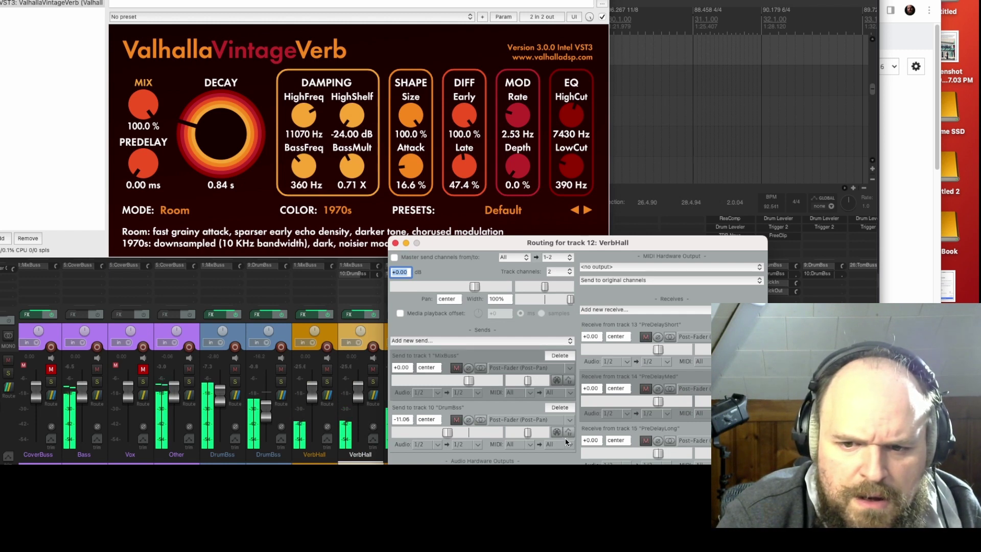
pyautogui.click(395, 244)
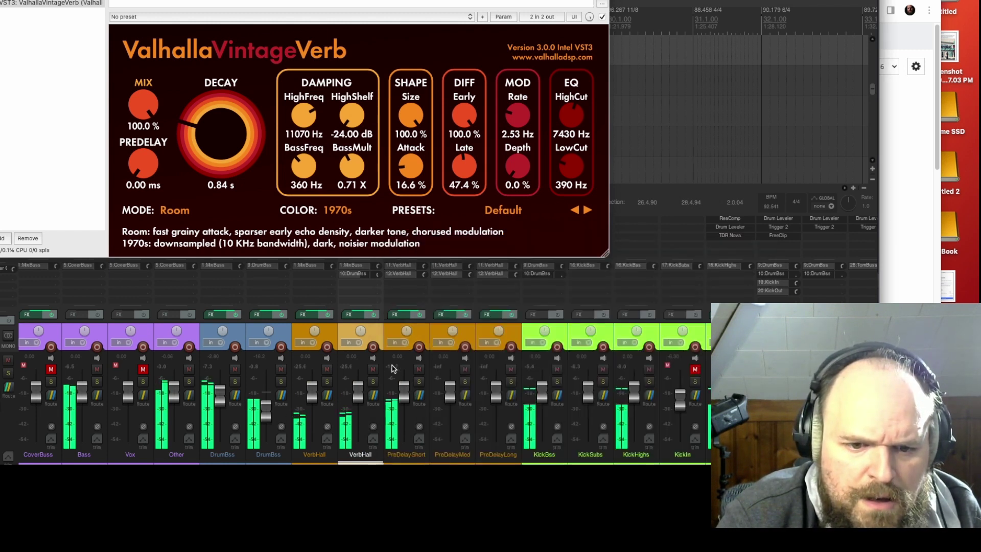
pyautogui.click(419, 398)
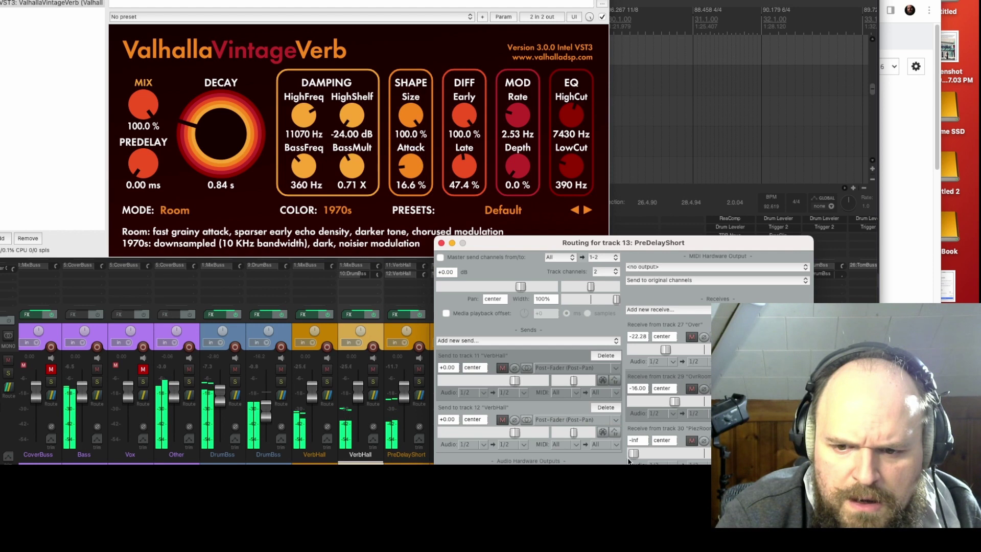
pyautogui.moveTo(677, 450)
pyautogui.mouseDown()
pyautogui.moveTo(652, 458)
pyautogui.moveTo(662, 458)
pyautogui.mouseUp()
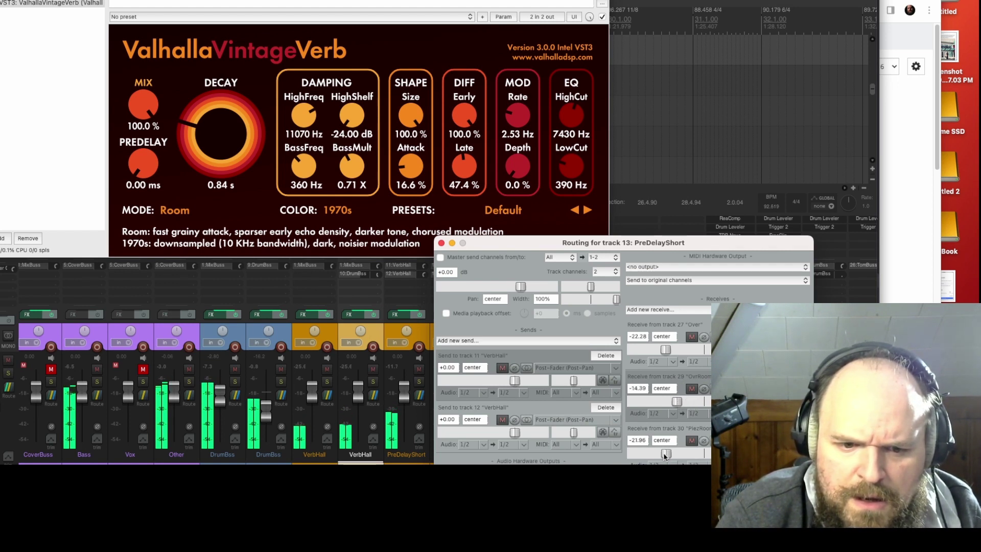
pyautogui.moveTo(666, 455); pyautogui.dragTo(671, 456)
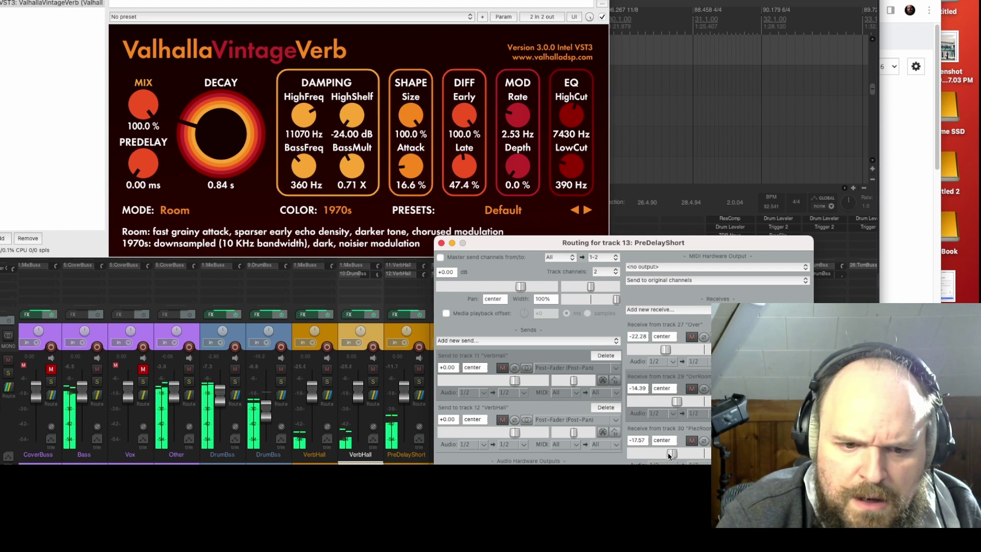
# Unmute the CoverBuss track and rebalance the parallel DrumBss by ear against the main DrumBss at about -1.2 dB
pyautogui.moveTo(269, 415); pyautogui.dragTo(266, 411)
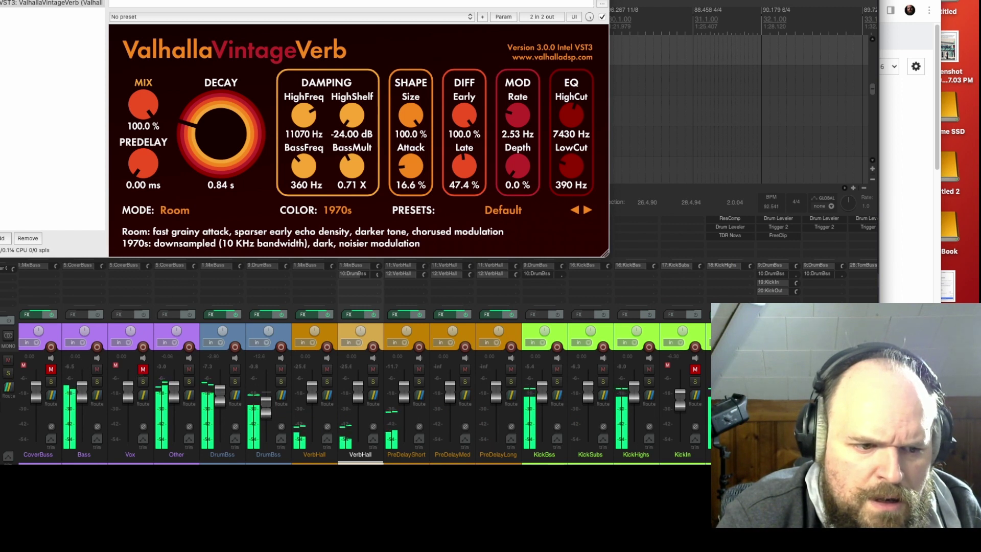
pyautogui.click(52, 370)
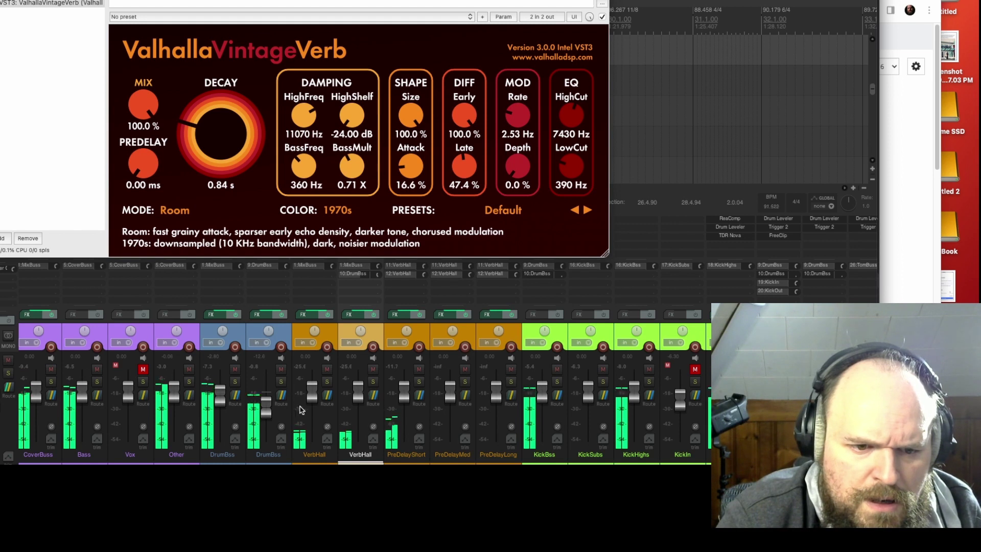
pyautogui.moveTo(266, 408); pyautogui.dragTo(266, 415)
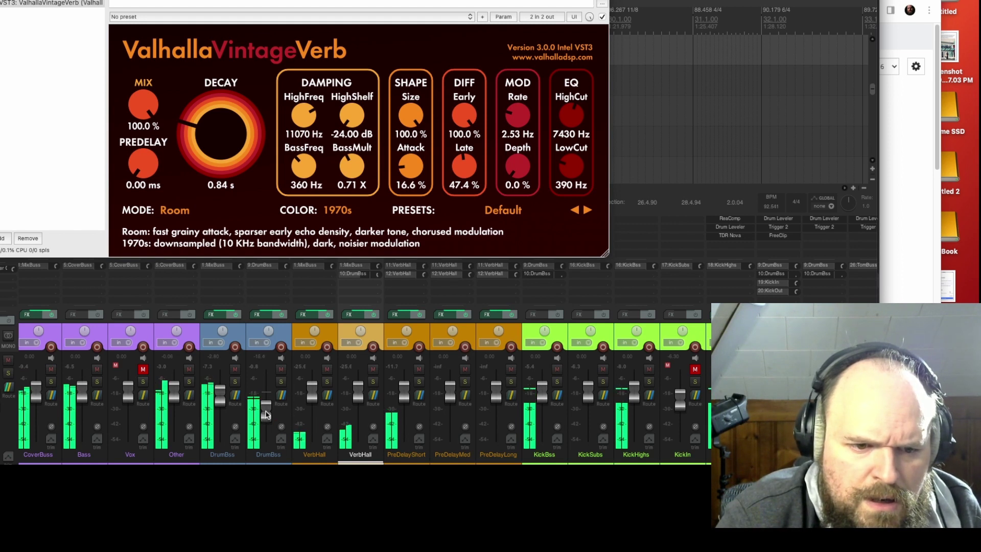
pyautogui.scroll(3, 221, 398)
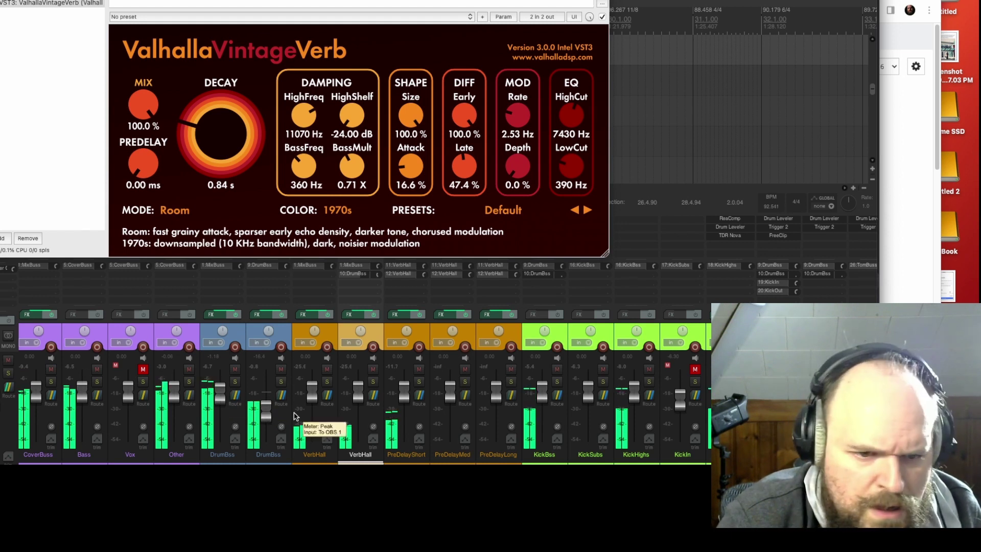
pyautogui.moveTo(268, 419)
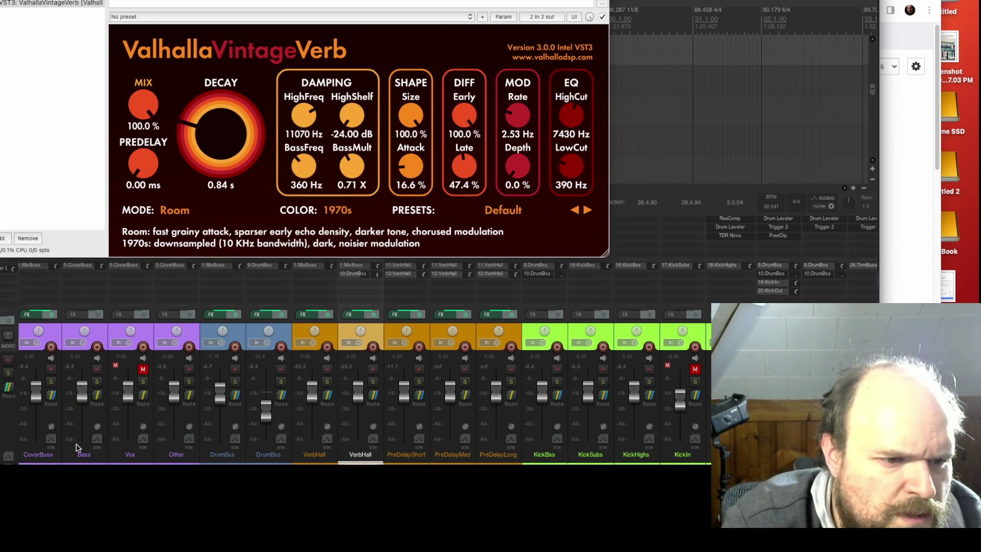
# Restart playback and lower the PiezRoom fader to -29.07 dB
pyautogui.hscroll(-4, 269, 393)
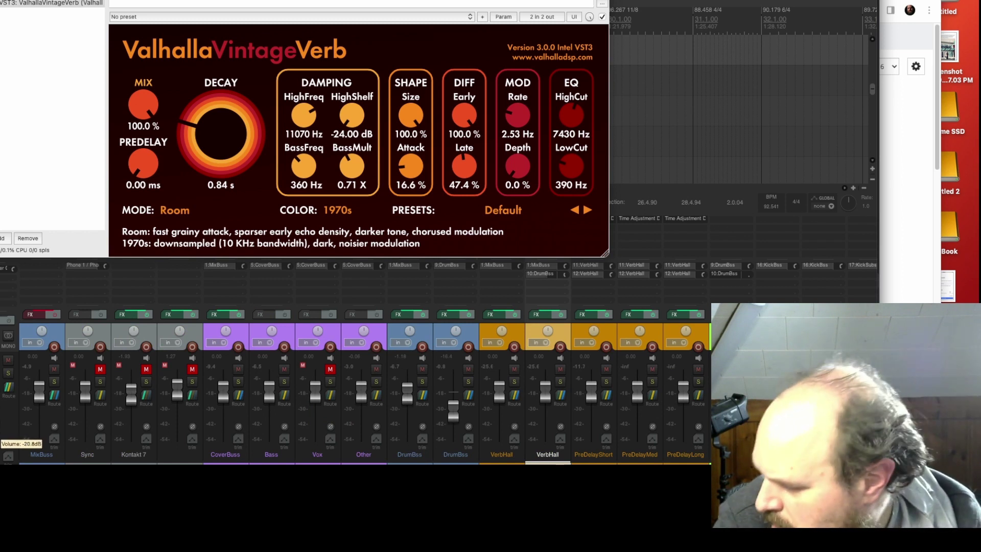
pyautogui.press('space')
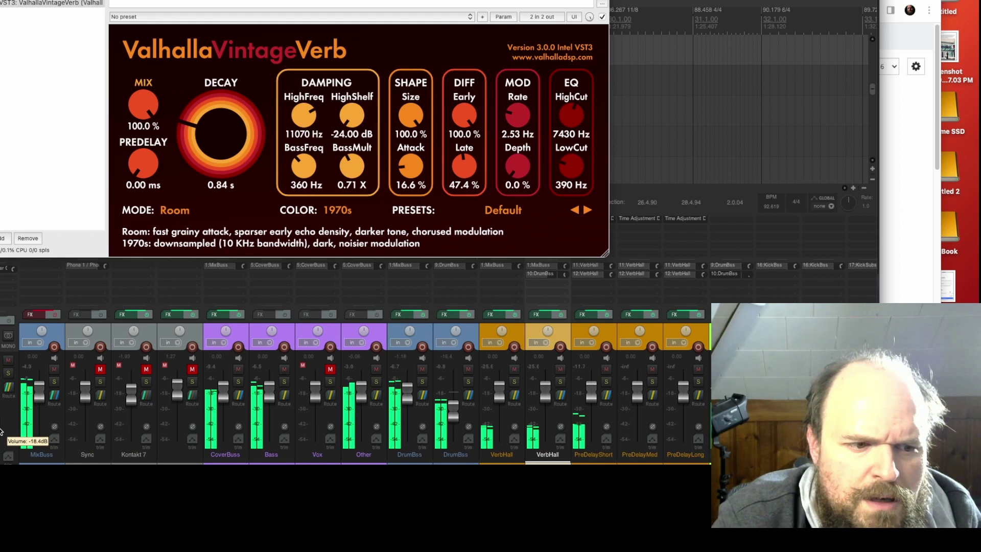
pyautogui.hscroll(10, 674, 408)
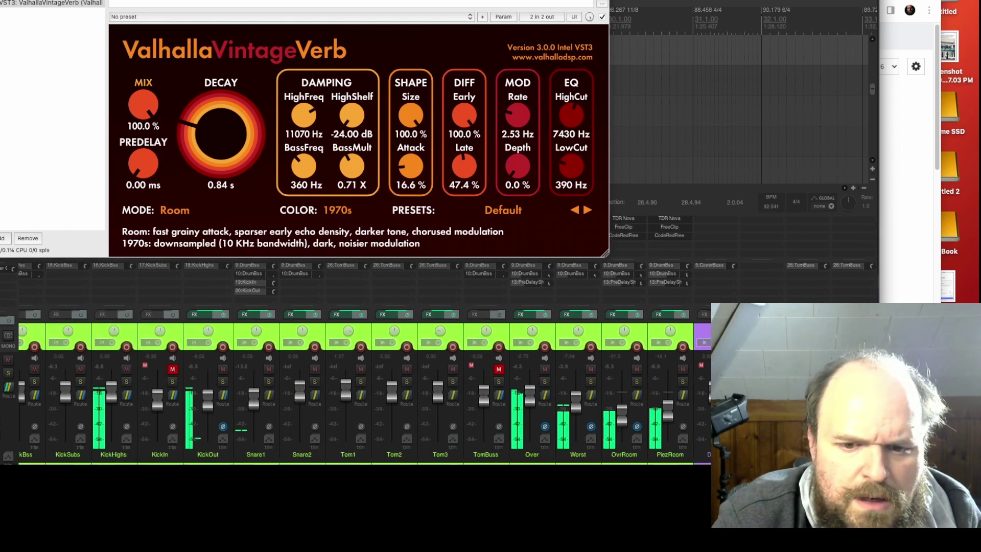
pyautogui.moveTo(673, 409); pyautogui.dragTo(669, 429)
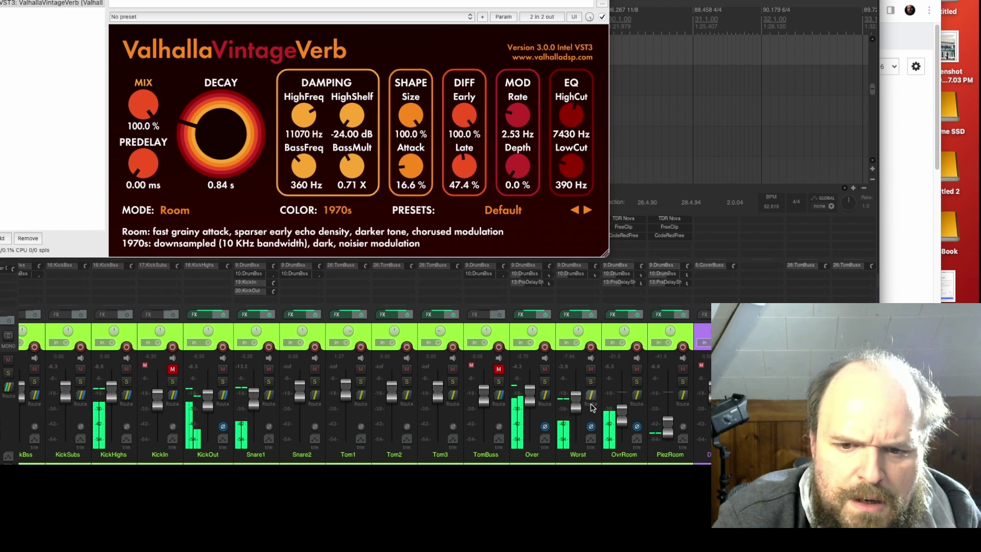
pyautogui.moveTo(622, 419); pyautogui.dragTo(668, 425)
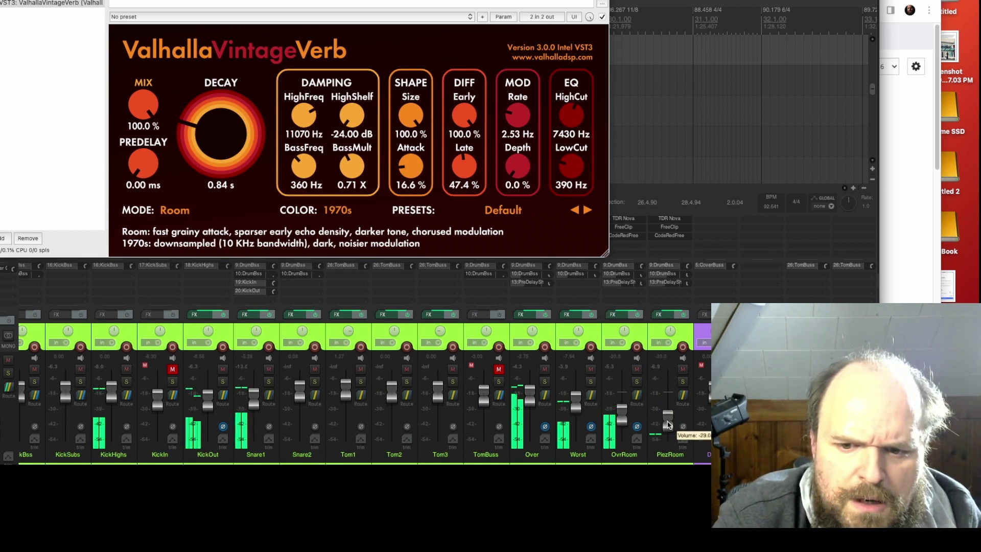
# Set PiezRoom's sends to -12.00 dB for the main DrumBss, -6.98 dB for the parallel DrumBss and -7.25 dB for PreDelayShort
pyautogui.click(682, 396)
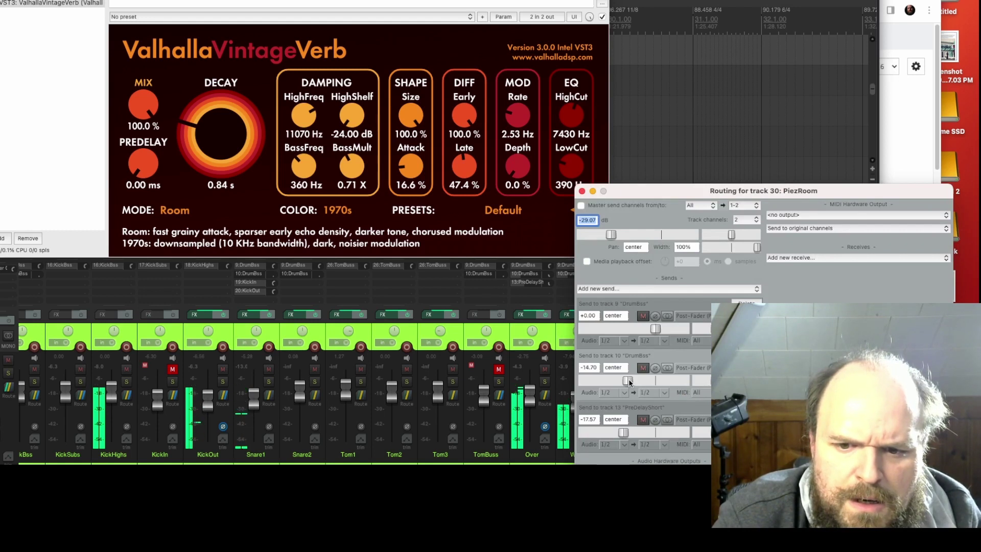
pyautogui.moveTo(629, 383); pyautogui.dragTo(642, 384)
pyautogui.moveTo(584, 328); pyautogui.dragTo(632, 333)
pyautogui.moveTo(623, 432); pyautogui.dragTo(624, 432)
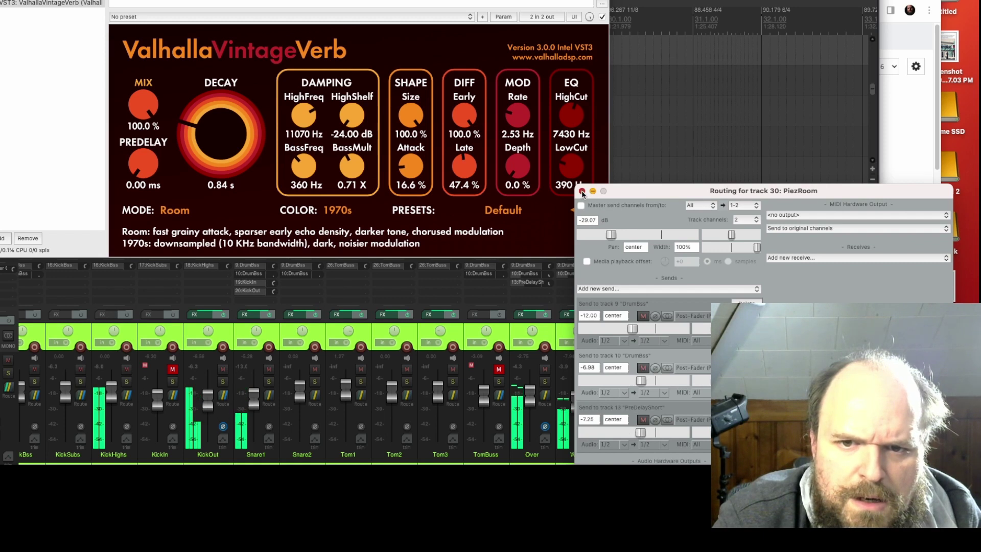
# Raise the PiezRoom fader to about -28.2 dB, comparing with the track muted, and raise the Snare1 fader to about -7.8 dB
pyautogui.press('Escape')
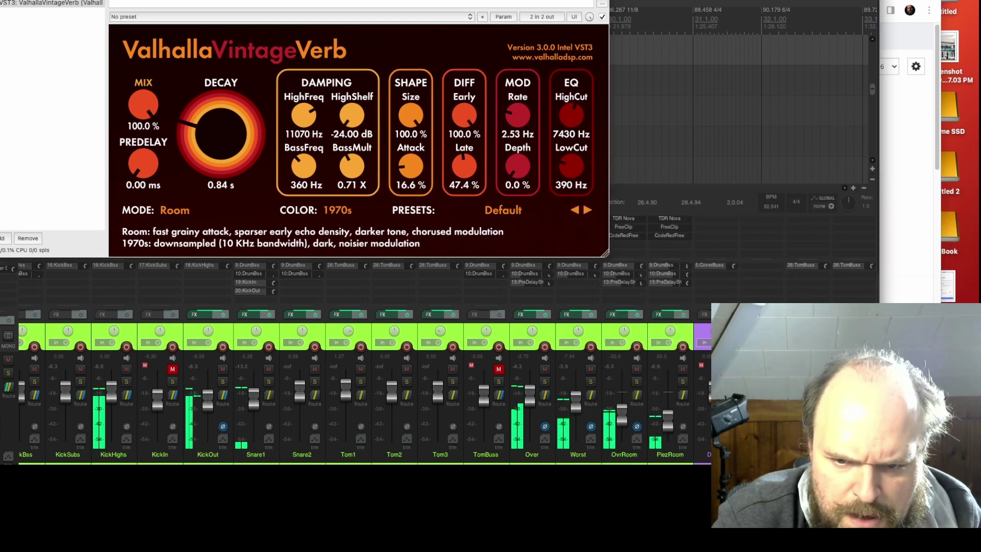
pyautogui.moveTo(663, 422); pyautogui.dragTo(669, 420)
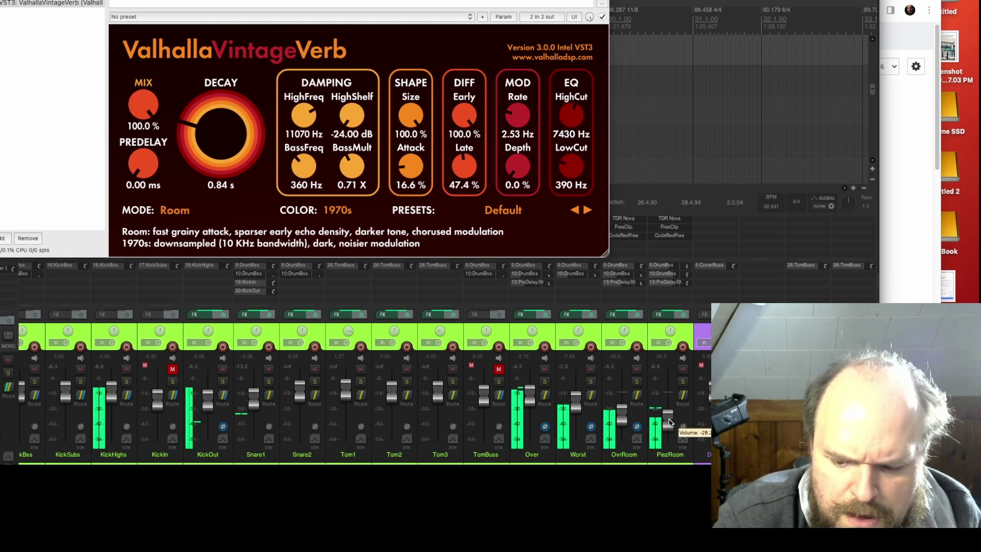
pyautogui.click(683, 369)
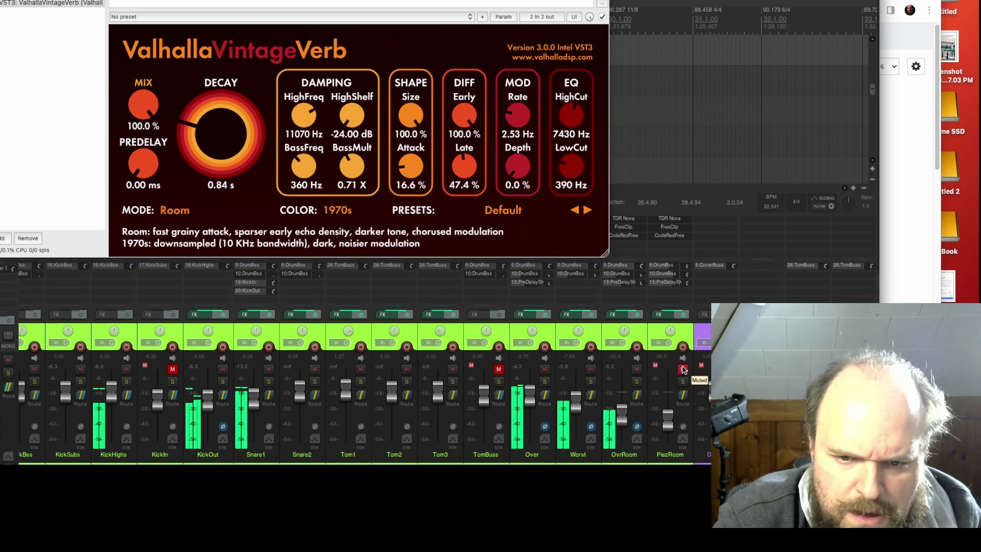
pyautogui.moveTo(259, 406); pyautogui.dragTo(258, 402)
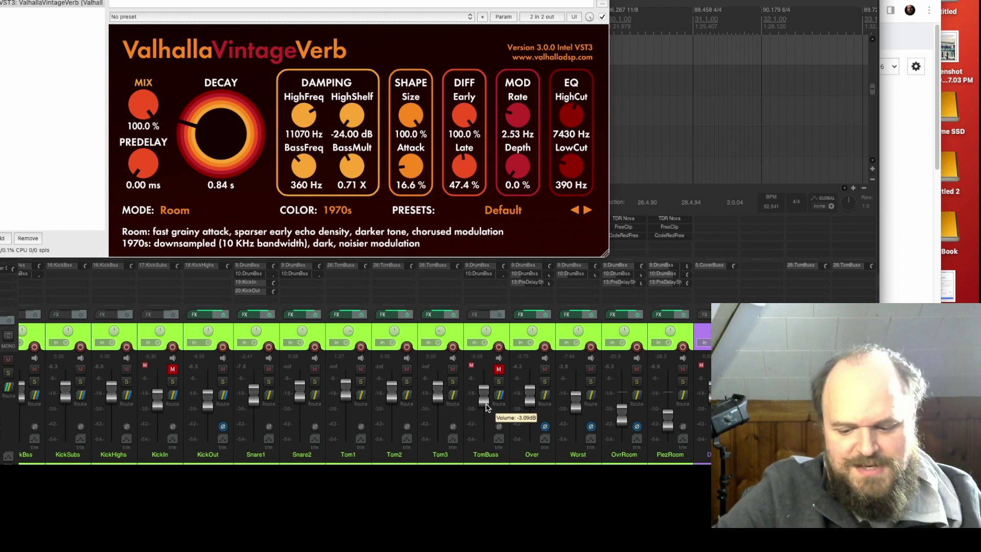
# Play the loop to check the drum balance and close the reverb's effects window
pyautogui.press('space')
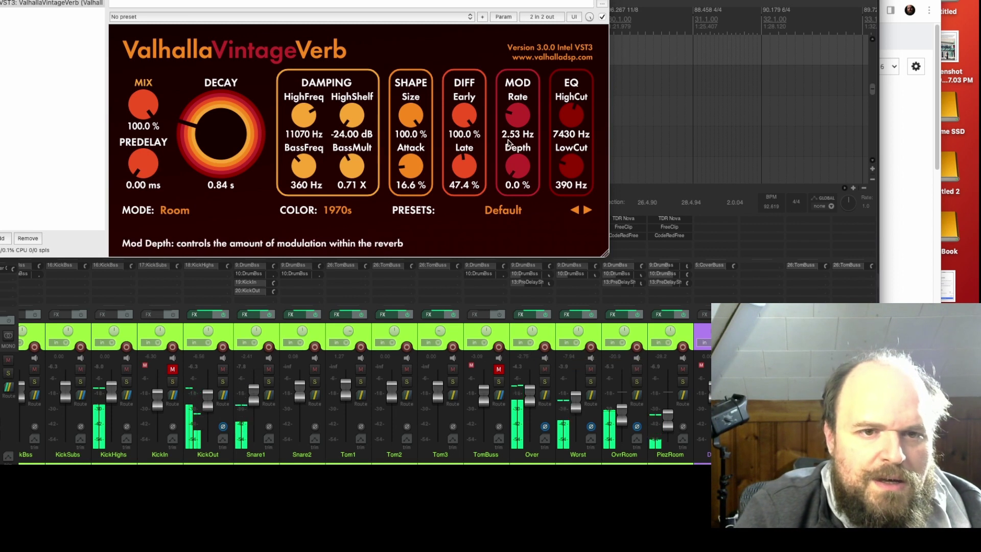
pyautogui.press('Escape')
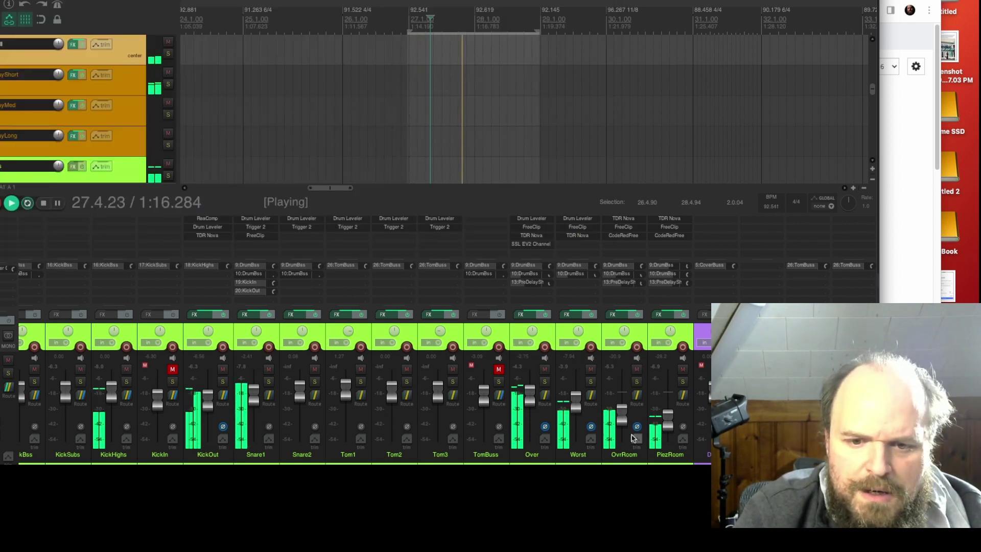
pyautogui.moveTo(532, 398)
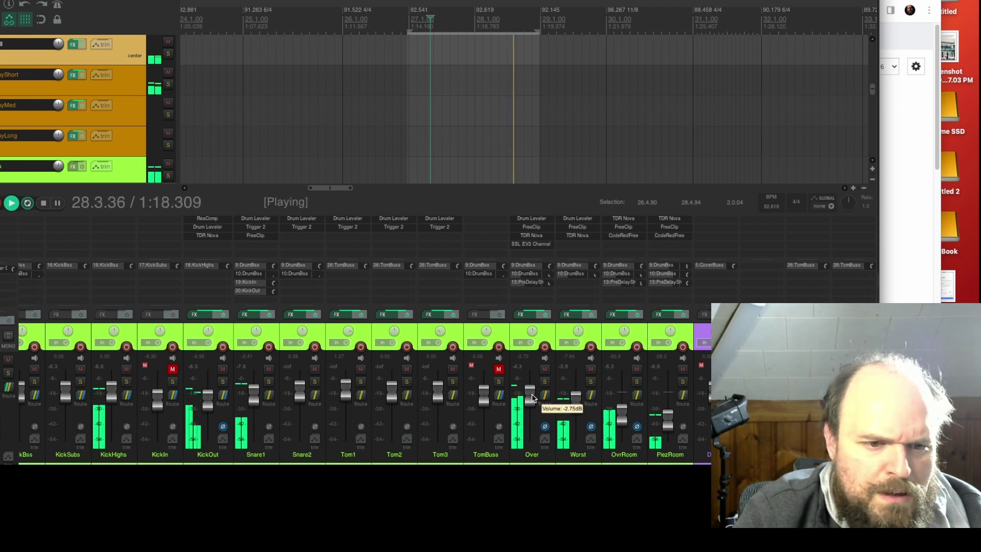
pyautogui.press('space')
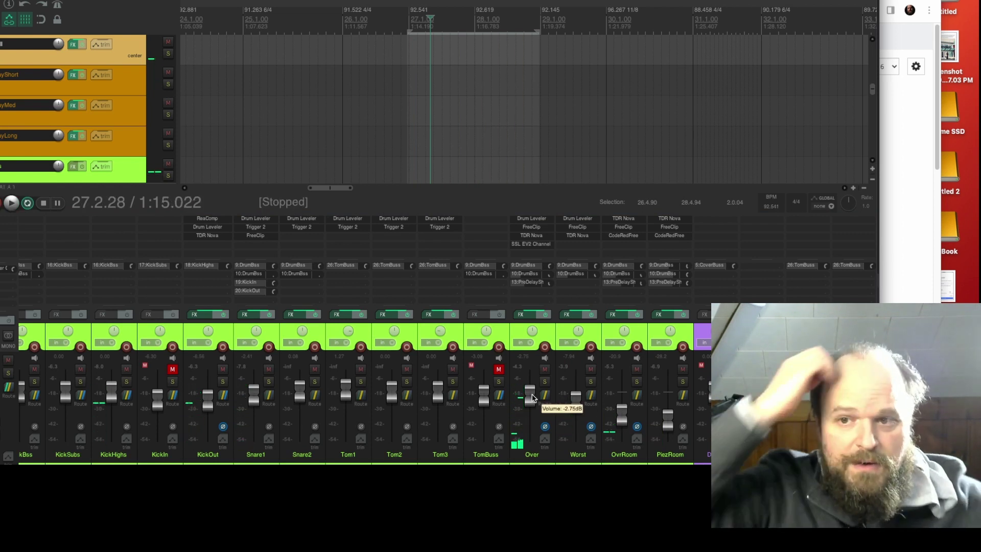
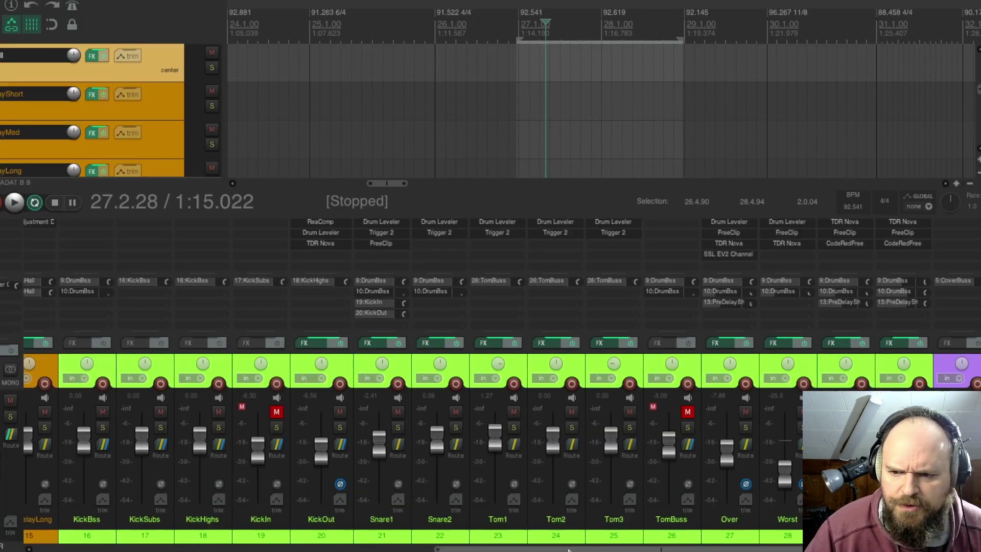
# Play the loop and review the levels across the mixer, from the kick and room tracks back to the buses
pyautogui.moveTo(568, 549); pyautogui.dragTo(656, 550)
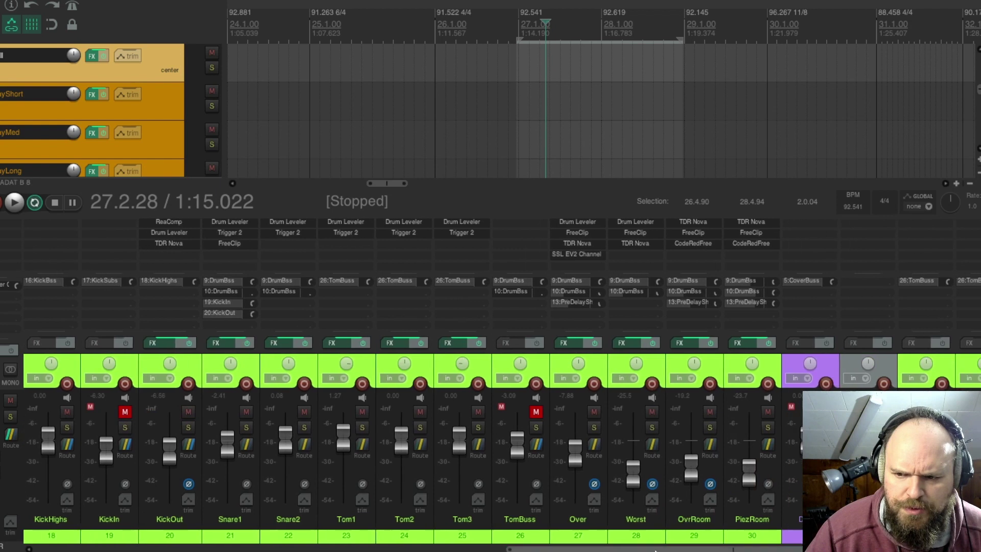
pyautogui.press('space')
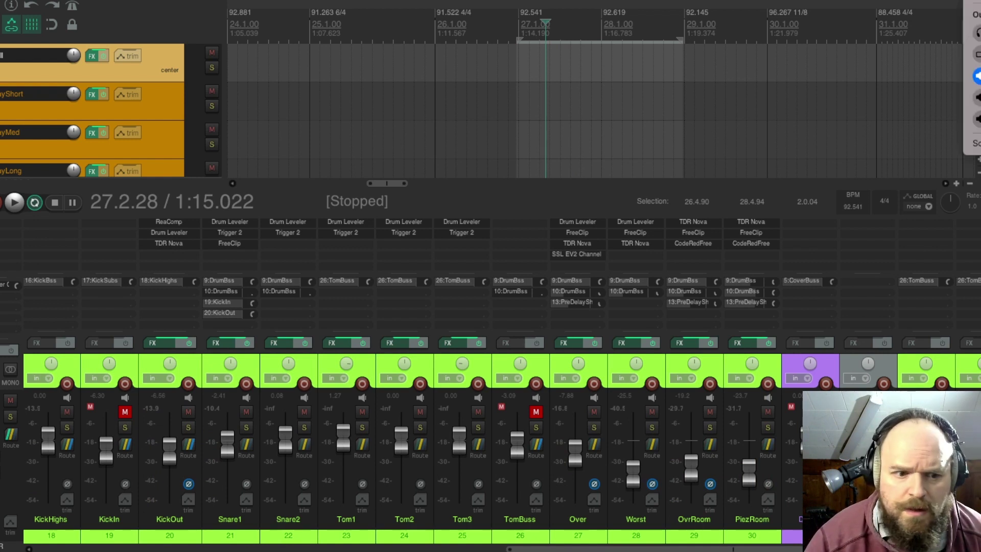
pyautogui.press('space')
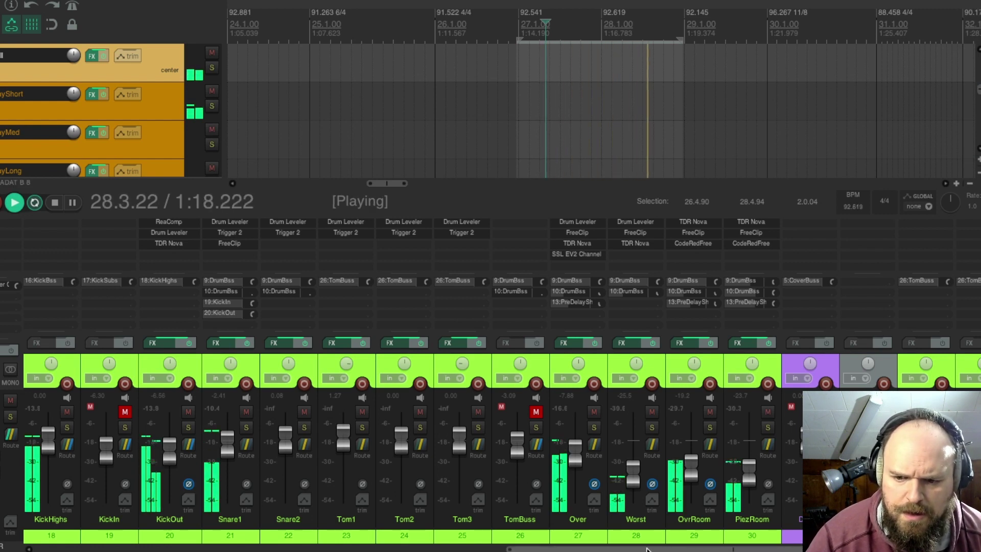
pyautogui.moveTo(646, 549); pyautogui.dragTo(546, 550)
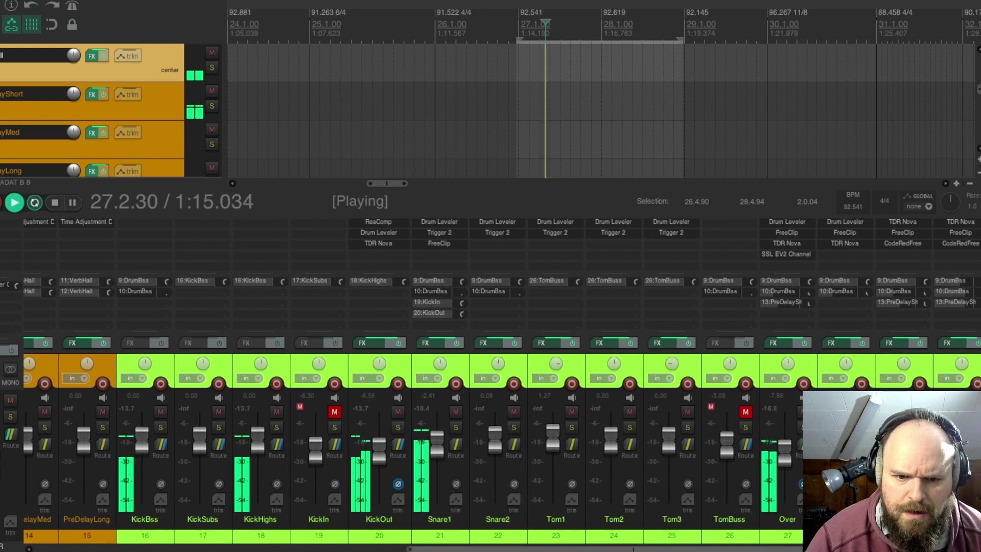
pyautogui.press('space')
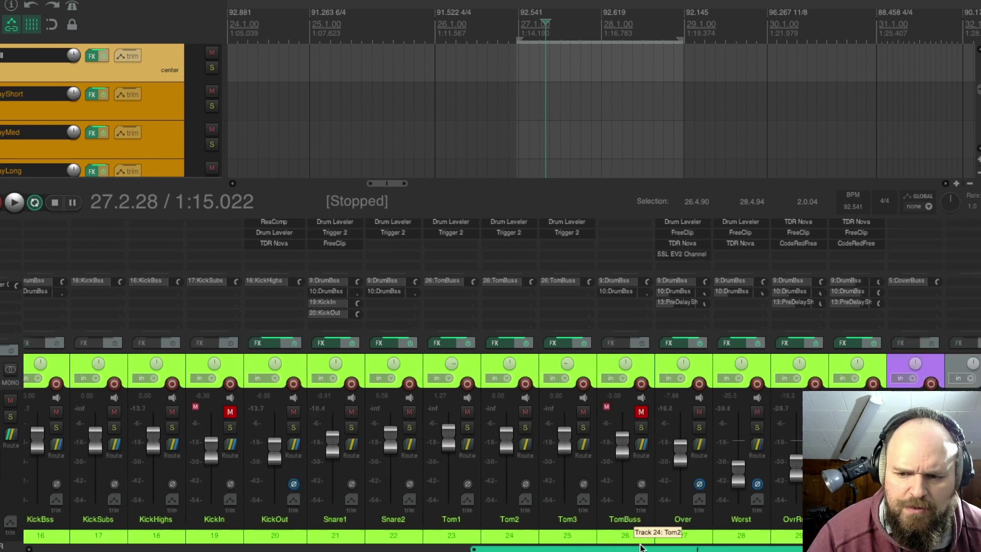
pyautogui.hscroll(2, 613, 529)
pyautogui.moveTo(601, 545); pyautogui.dragTo(596, 546)
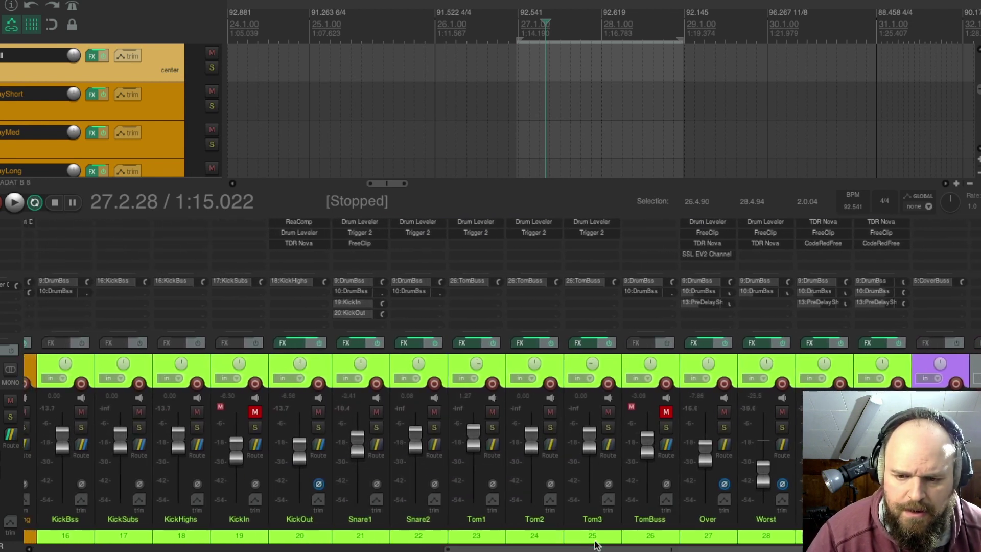
pyautogui.moveTo(659, 546); pyautogui.dragTo(263, 549)
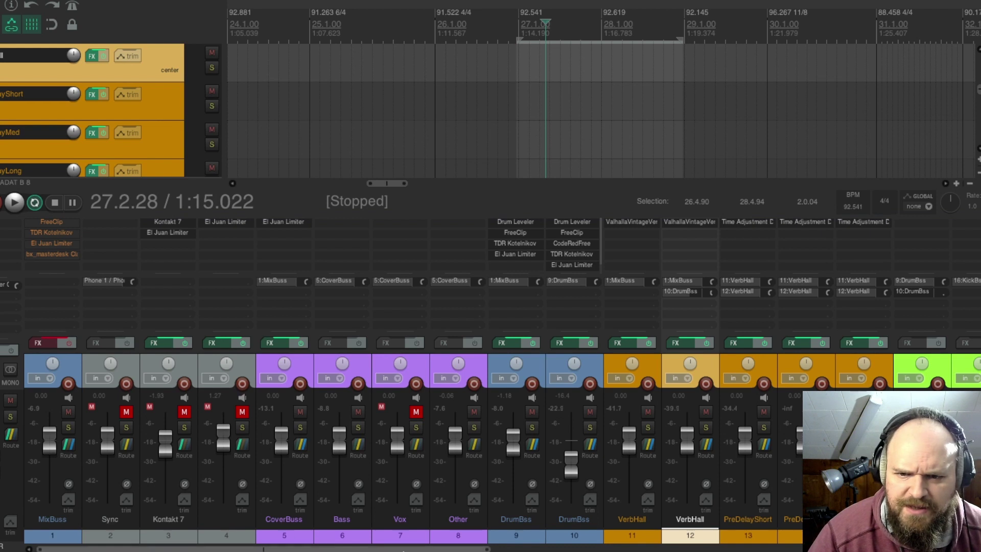
# Check the El Juan Limiter on the main DrumBss while the loop plays
pyautogui.click(513, 340)
pyautogui.press('space')
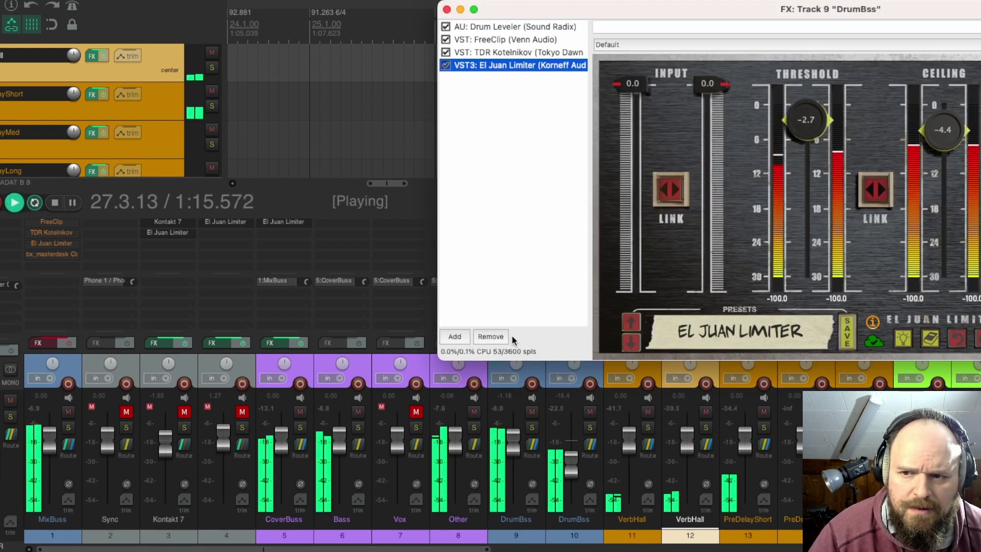
pyautogui.click(446, 10)
pyautogui.press('space')
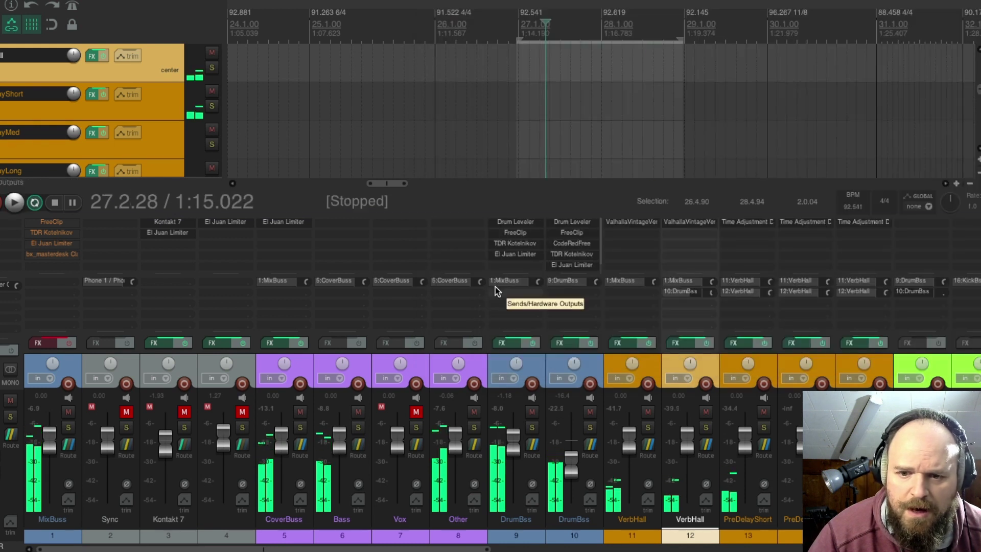
# Bypass the effects chains of both DrumBss tracks and raise the parallel DrumBss fader to about -3.9 dB
pyautogui.click(534, 345)
pyautogui.click(588, 345)
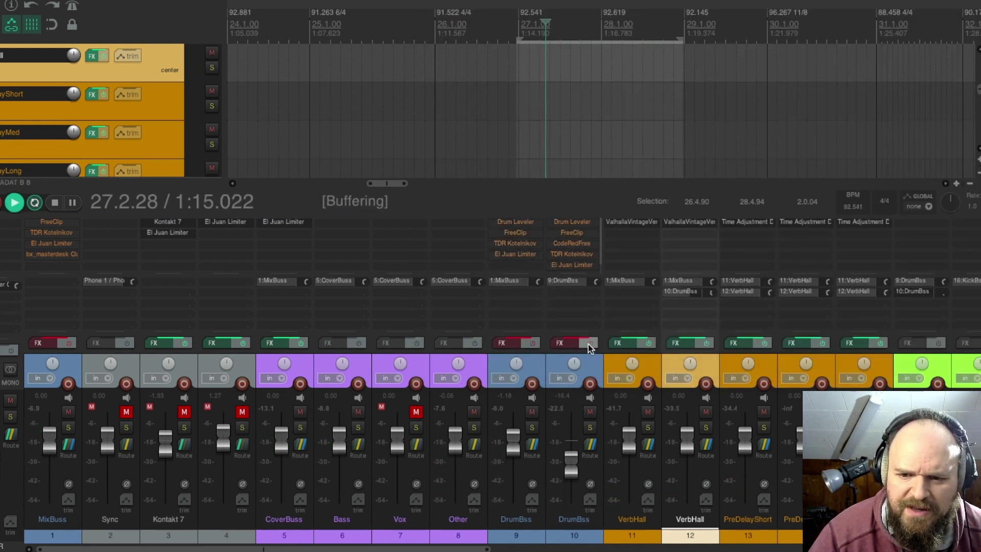
pyautogui.press('space')
pyautogui.moveTo(571, 470)
pyautogui.mouseDown()
pyautogui.moveTo(573, 447)
pyautogui.moveTo(571, 456)
pyautogui.mouseUp()
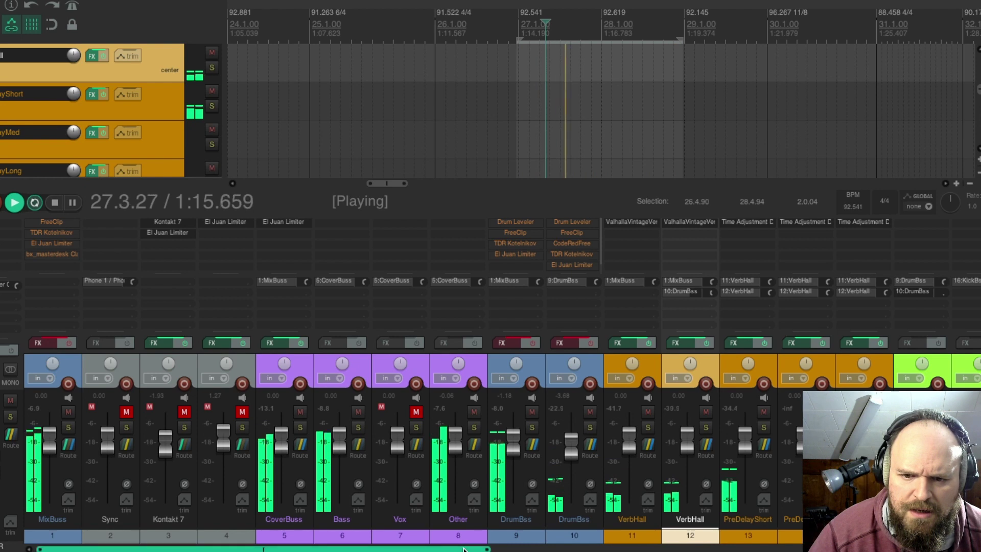
# Rebalance the faders during playback to -4.87 dB for Over, -14.9 dB for Worst, -15.2 dB for OvrRoom and -13.7 dB for PiezRoom
pyautogui.hscroll(1, 466, 546)
pyautogui.moveTo(479, 550); pyautogui.dragTo(920, 550)
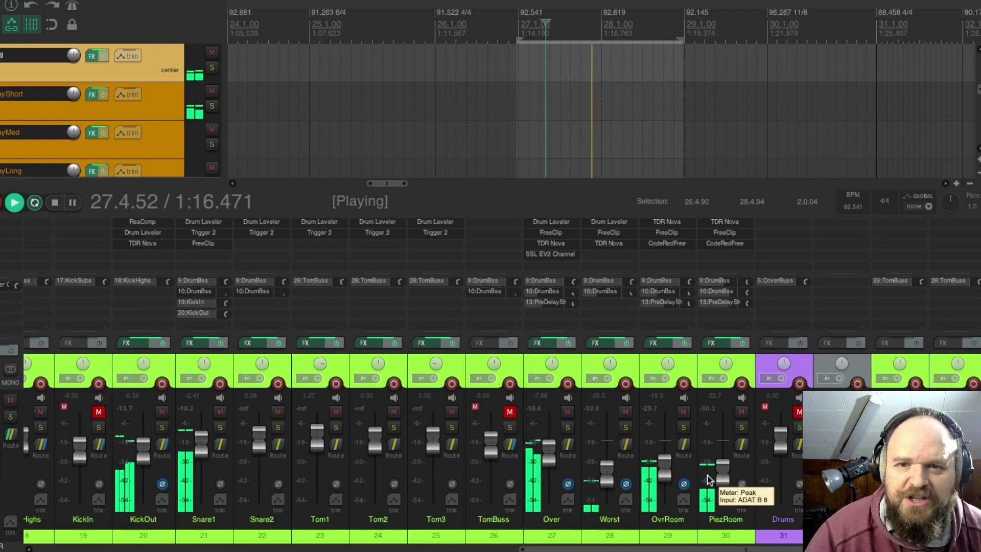
pyautogui.press('space')
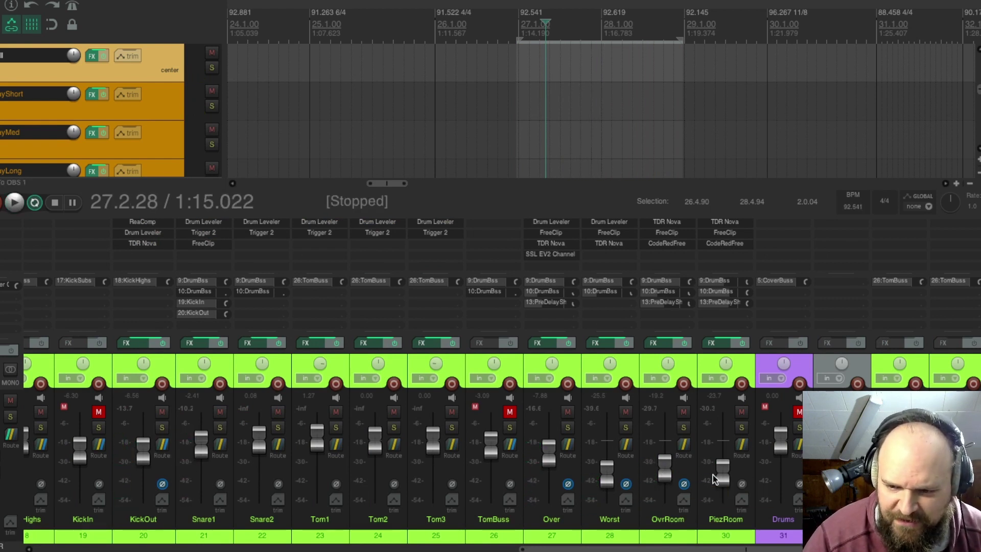
pyautogui.moveTo(722, 478)
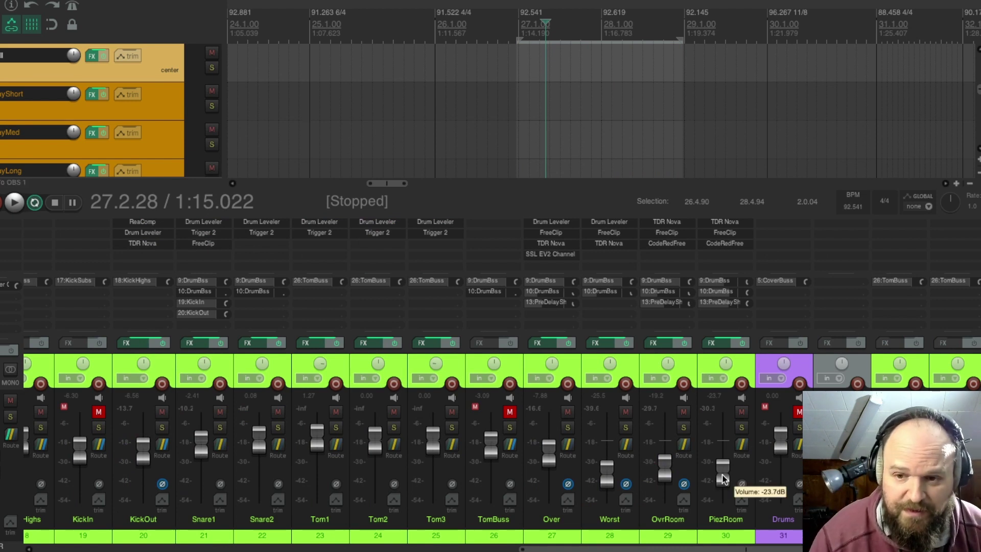
pyautogui.moveTo(721, 476); pyautogui.dragTo(723, 460)
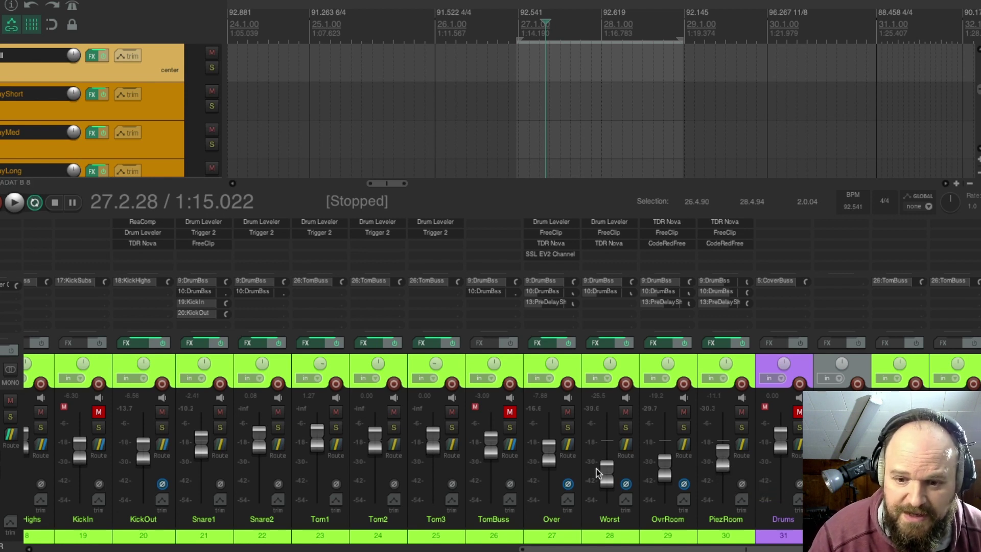
pyautogui.moveTo(543, 455); pyautogui.dragTo(550, 449)
pyautogui.press('space')
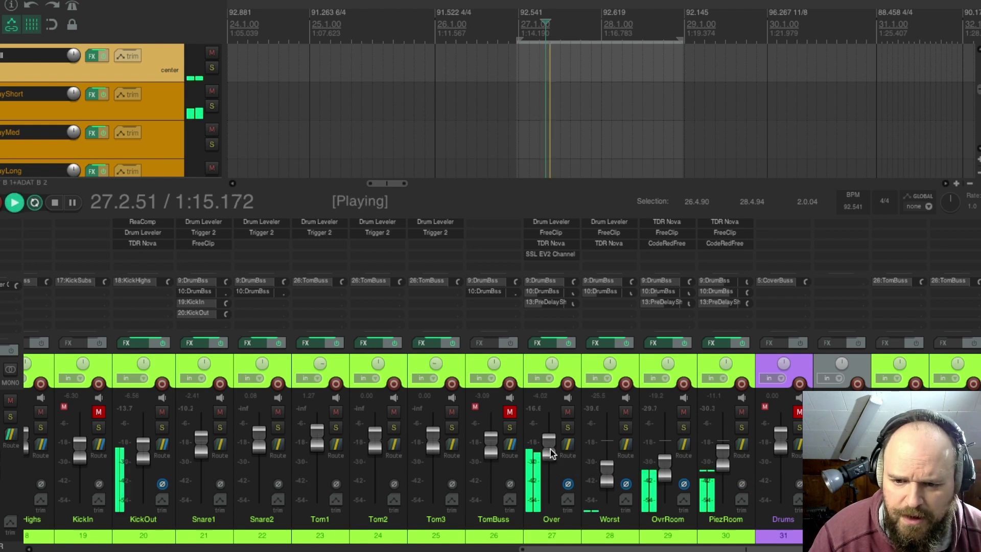
pyautogui.moveTo(608, 475); pyautogui.dragTo(666, 466)
pyautogui.moveTo(723, 451)
pyautogui.mouseDown()
pyautogui.moveTo(728, 441)
pyautogui.moveTo(726, 466)
pyautogui.mouseUp()
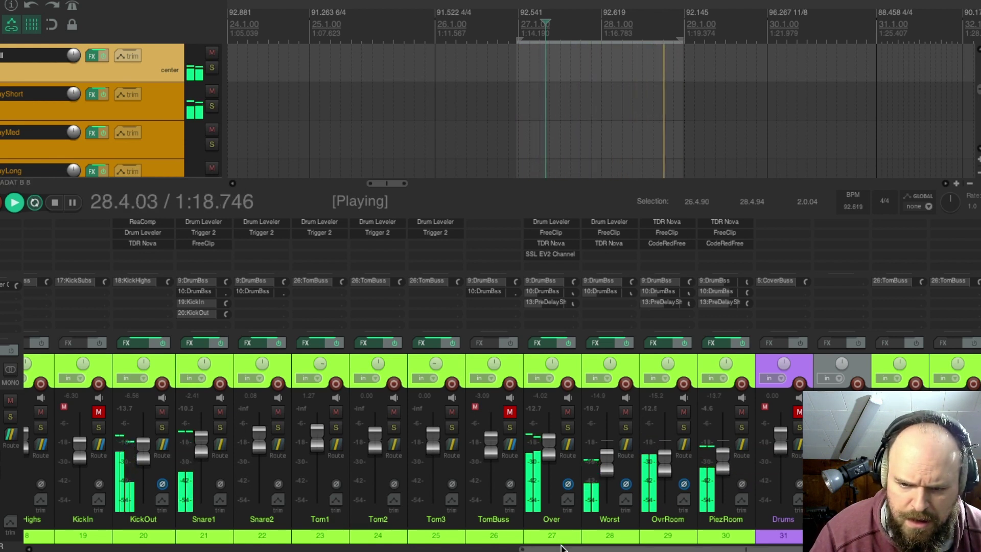
pyautogui.moveTo(549, 443); pyautogui.dragTo(550, 446)
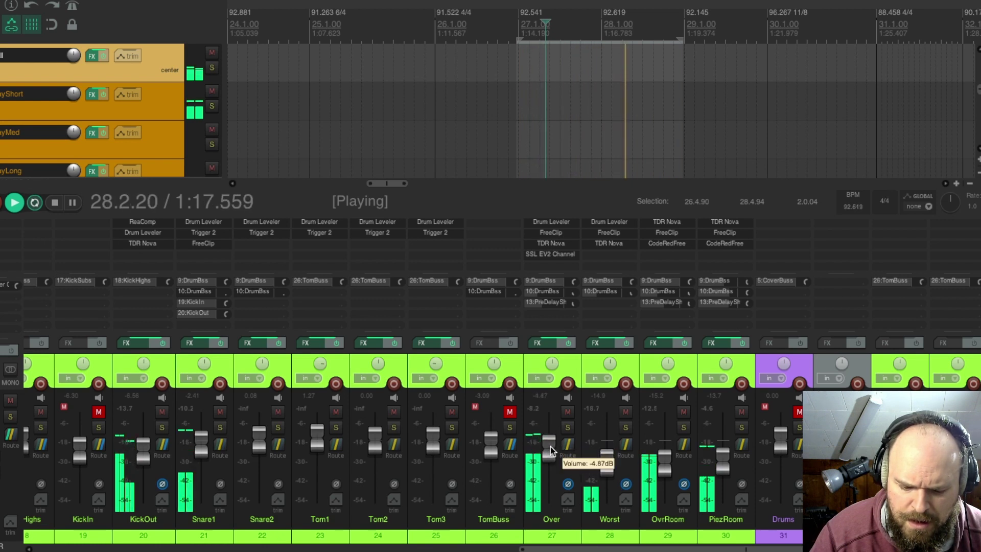
# Reset the Snare1 fader to 0 dB and raise the PiezRoom fader to about -8.4 dB
pyautogui.moveTo(201, 443)
pyautogui.mouseDown()
pyautogui.moveTo(198, 424)
pyautogui.moveTo(202, 437)
pyautogui.mouseUp()
pyautogui.doubleClick(201, 433)
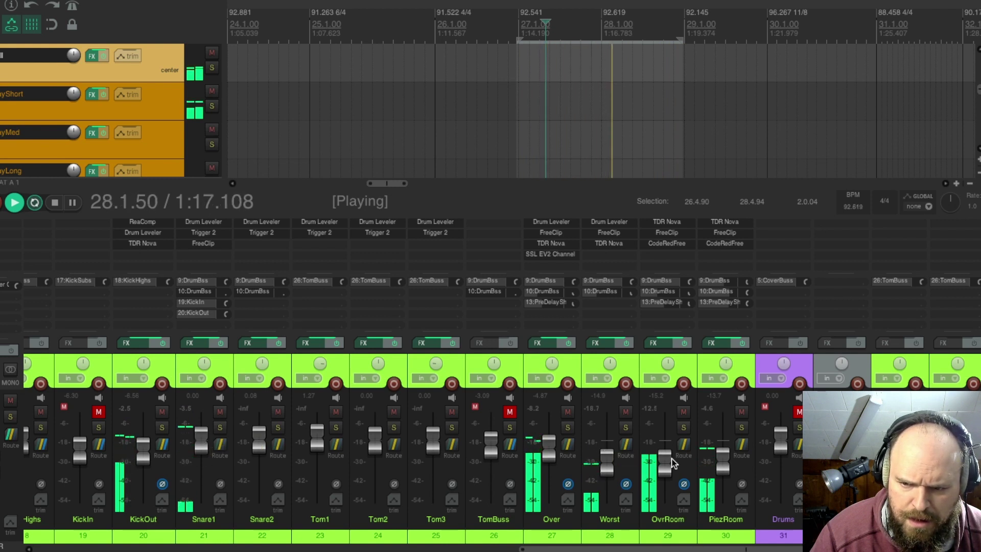
pyautogui.moveTo(717, 459); pyautogui.dragTo(722, 452)
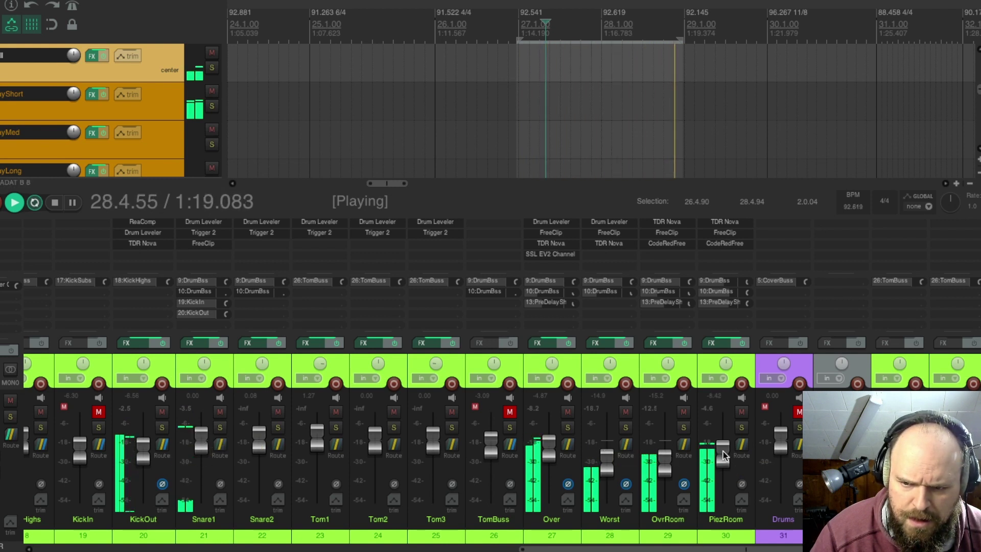
# Solo PiezRoom and set band II of its TDR Nova equalizer to -9.5 dB at 640 Hz with a Q of 0.51
pyautogui.click(712, 342)
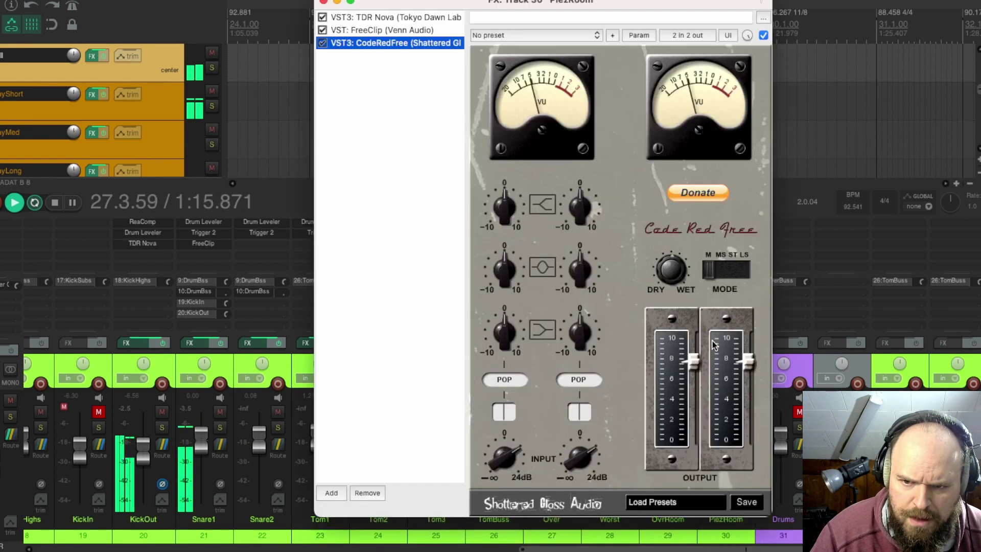
pyautogui.moveTo(504, 3); pyautogui.dragTo(298, 3)
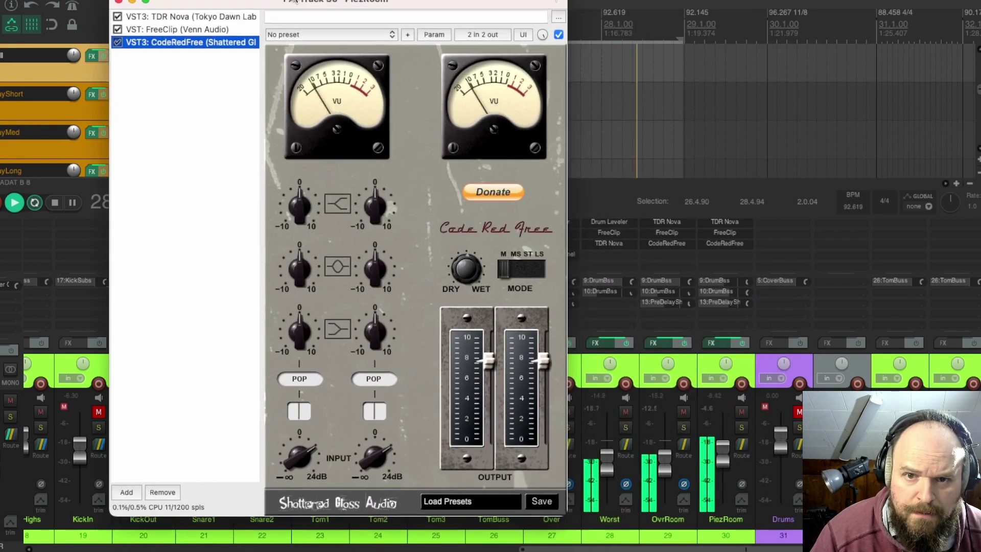
pyautogui.click(741, 426)
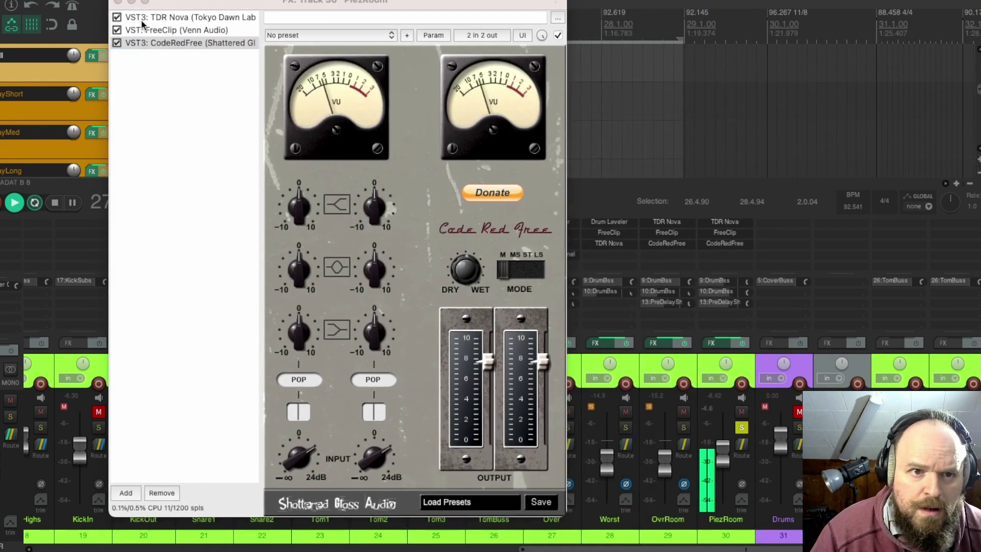
pyautogui.click(172, 20)
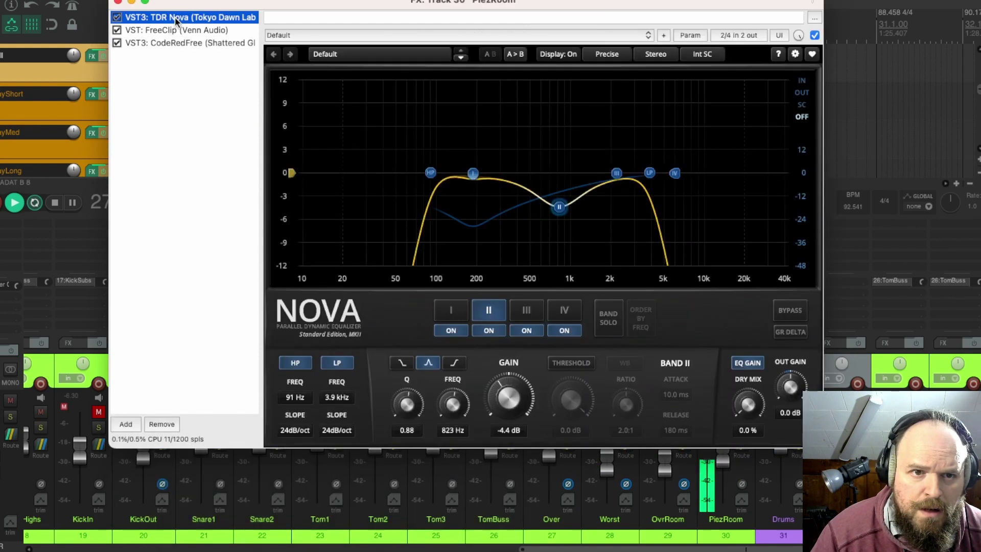
pyautogui.moveTo(559, 206); pyautogui.dragTo(510, 239)
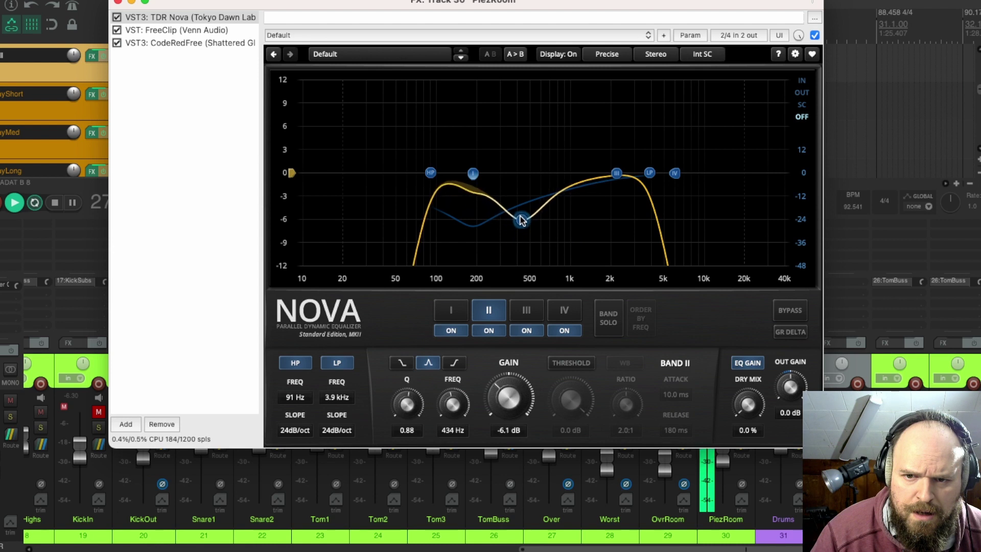
pyautogui.moveTo(521, 220); pyautogui.dragTo(544, 246)
pyautogui.moveTo(404, 410)
pyautogui.mouseDown()
pyautogui.moveTo(404, 398)
pyautogui.moveTo(404, 421)
pyautogui.mouseUp()
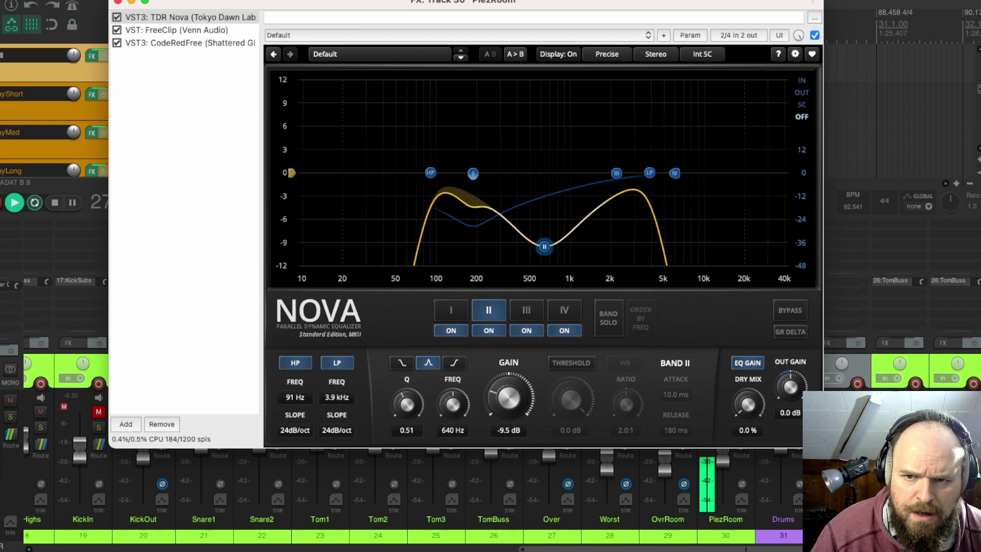
# In PiezRoom's TDR Nova, set band I to 1.0 dB at 183 Hz with a 0 dB threshold, and the low-pass filter to 12.5 kHz
pyautogui.click(473, 173)
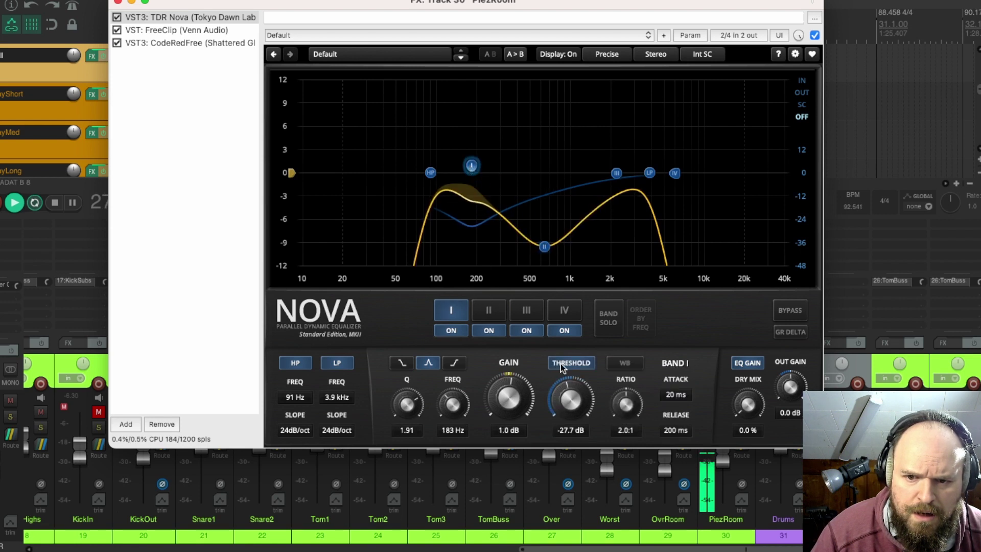
pyautogui.moveTo(573, 402); pyautogui.dragTo(571, 378)
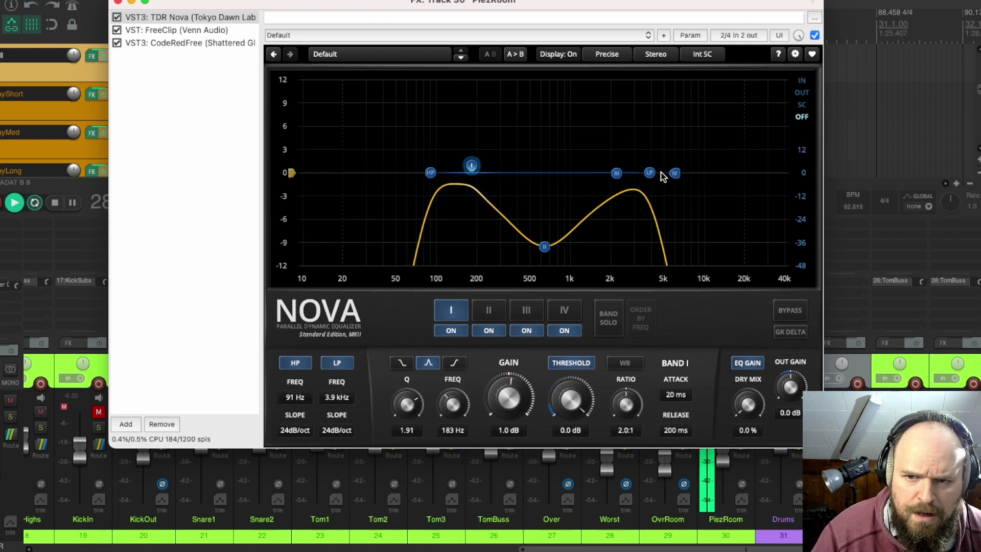
pyautogui.moveTo(681, 177); pyautogui.dragTo(727, 172)
pyautogui.moveTo(650, 173); pyautogui.dragTo(753, 173)
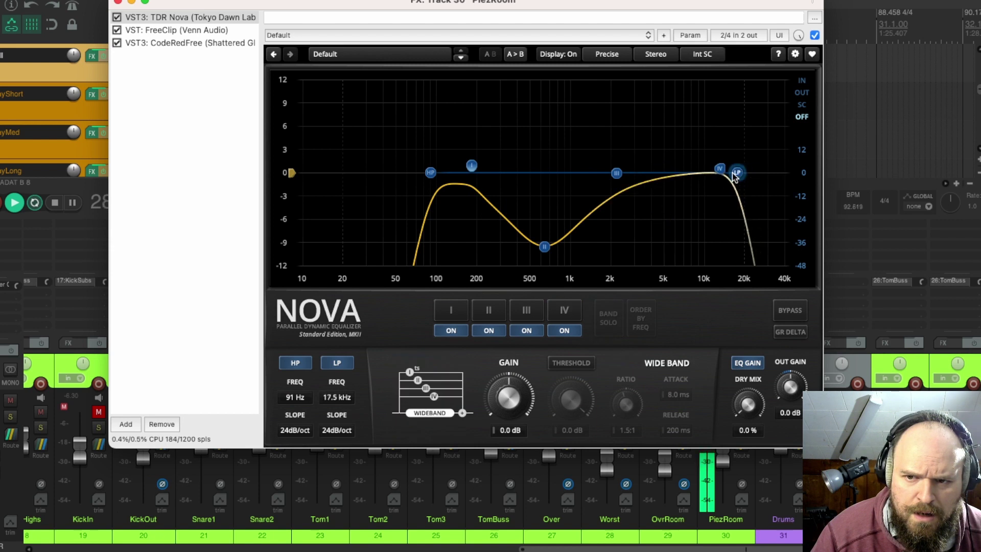
# Shift PiezRoom's band II slightly below 500 Hz, set band III to 0.8 dB at 3.5 kHz with a Q of 1.54, and unsolo the track
pyautogui.moveTo(544, 247); pyautogui.dragTo(521, 244)
pyautogui.moveTo(617, 173); pyautogui.dragTo(593, 211)
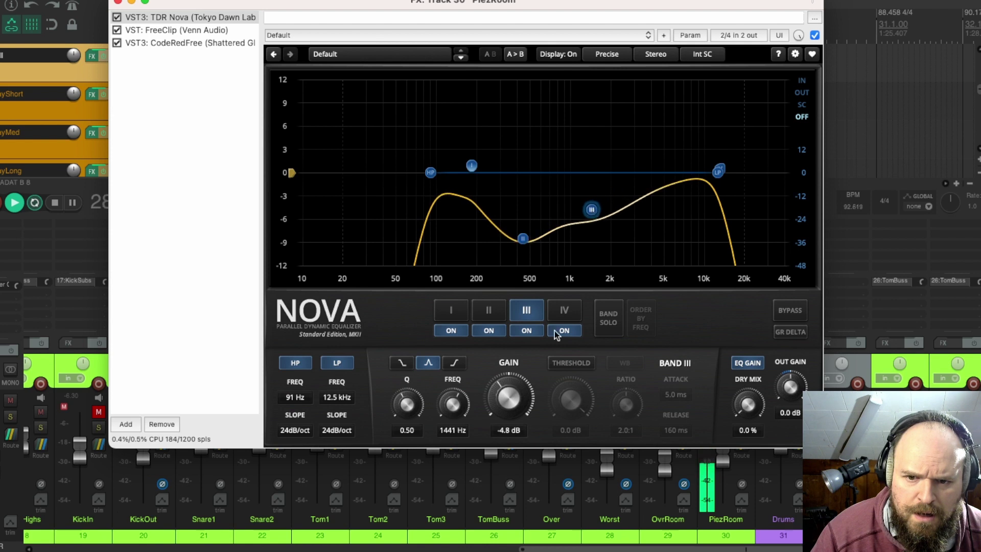
pyautogui.moveTo(410, 401); pyautogui.dragTo(410, 394)
pyautogui.moveTo(591, 213); pyautogui.dragTo(643, 171)
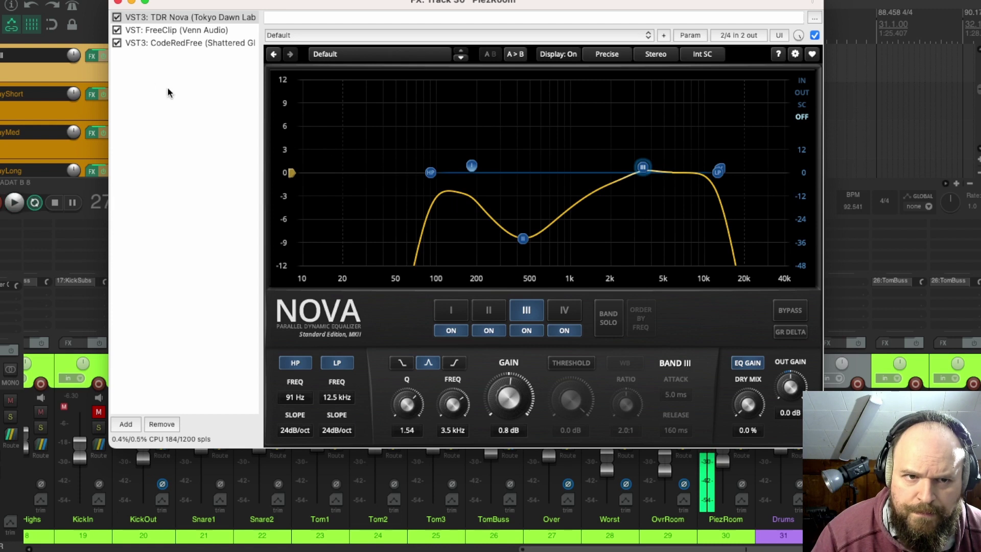
pyautogui.click(117, 3)
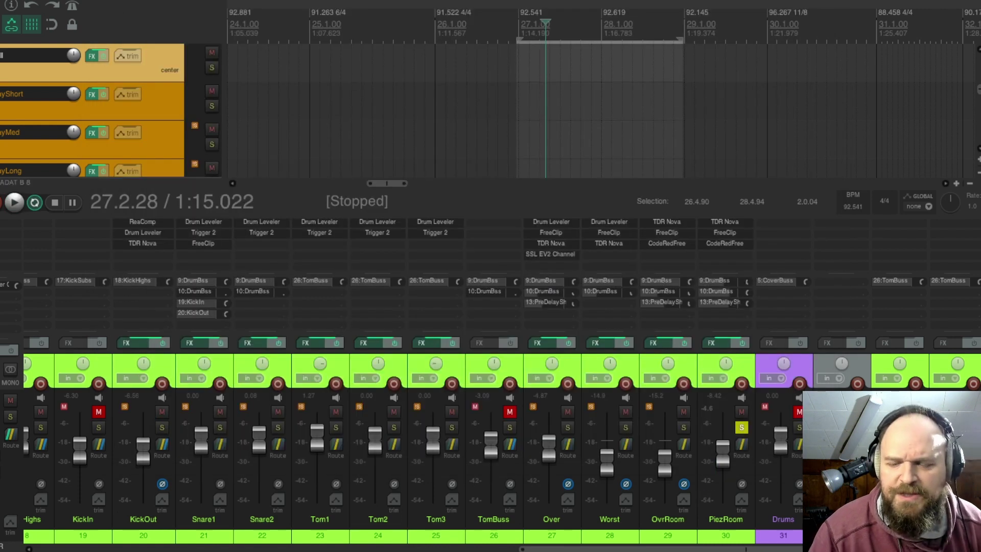
pyautogui.click(742, 428)
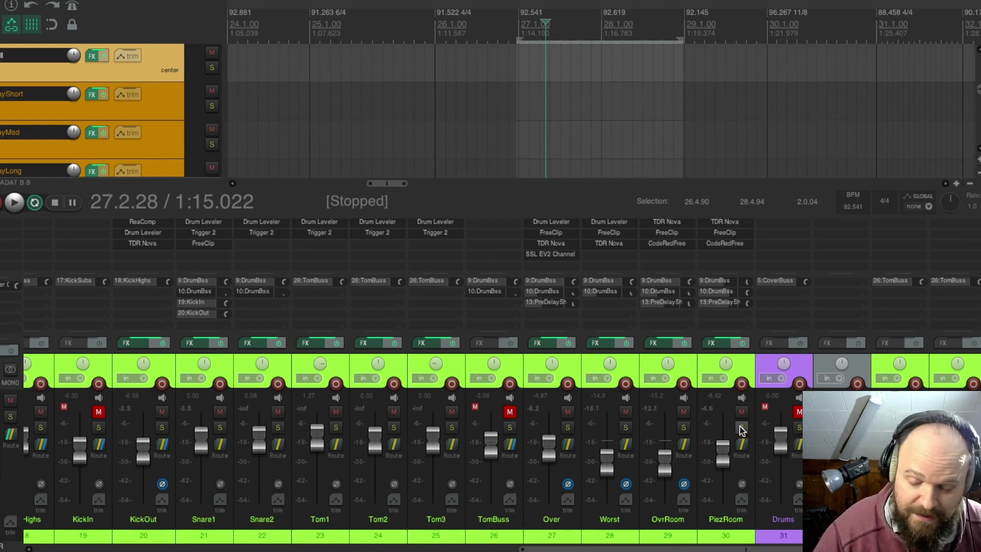
# Solo and audition Over, and in its TDR Nova set band II to -4.9 dB at 481 Hz and band I to 0.4 dB at 180 Hz
pyautogui.click(565, 431)
pyautogui.press('space')
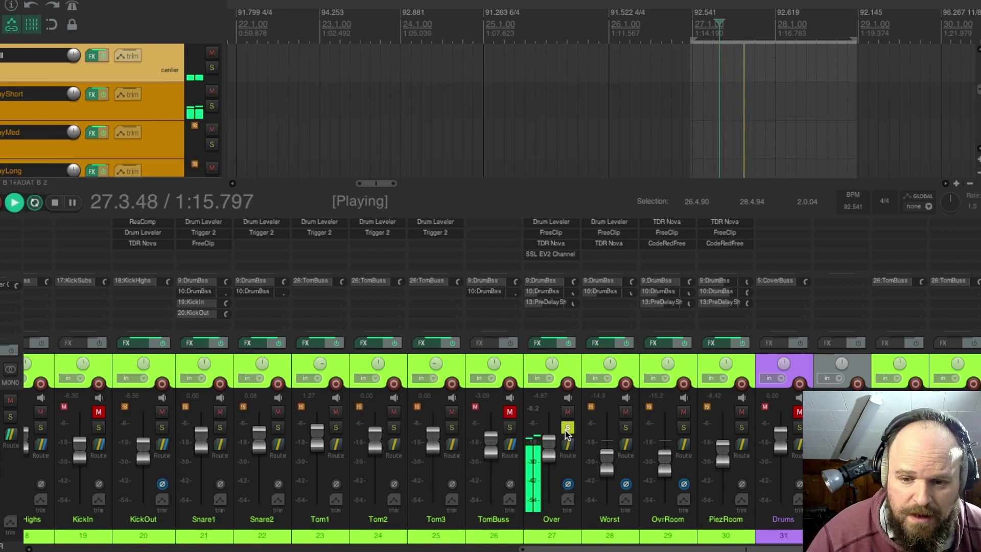
pyautogui.press('space')
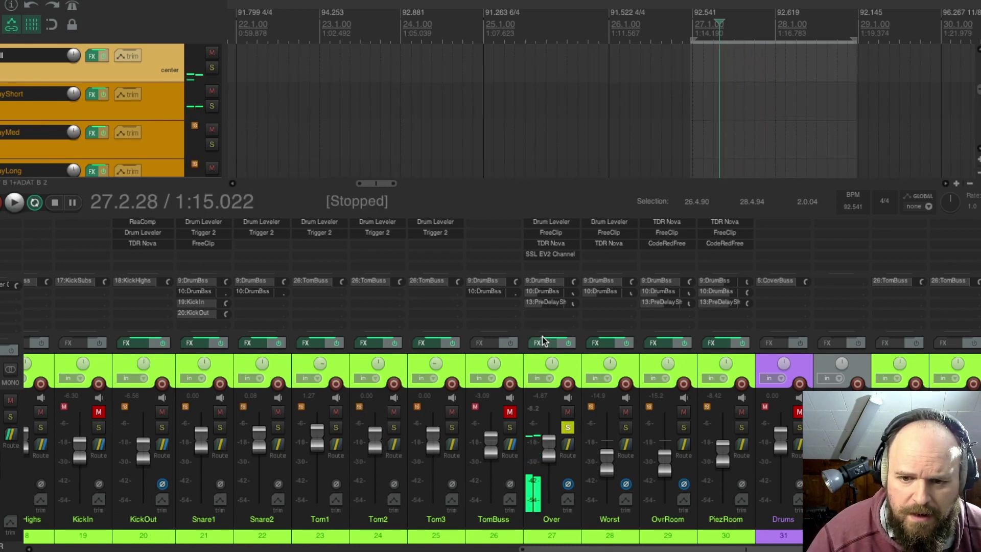
pyautogui.click(544, 341)
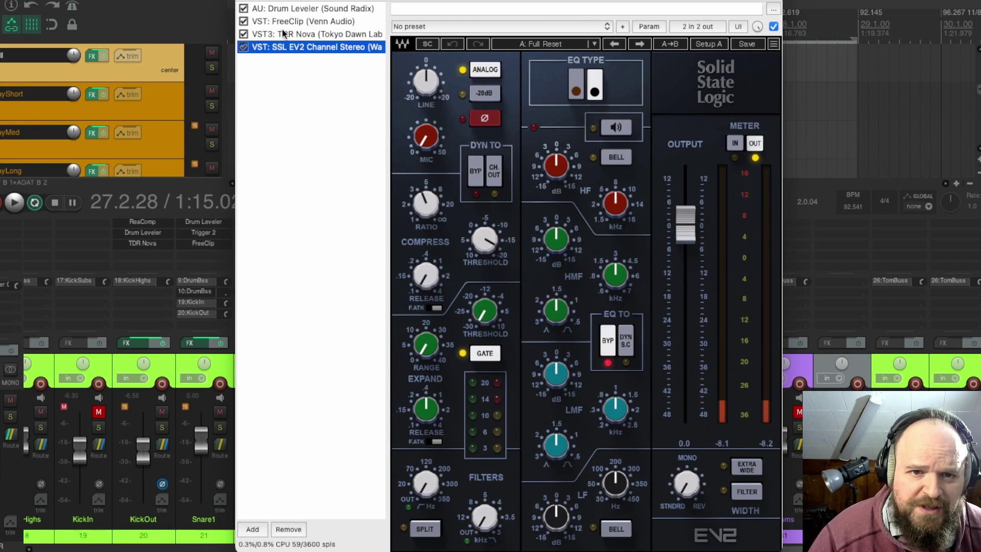
pyautogui.click(284, 34)
pyautogui.moveTo(657, 204); pyautogui.dragTo(654, 207)
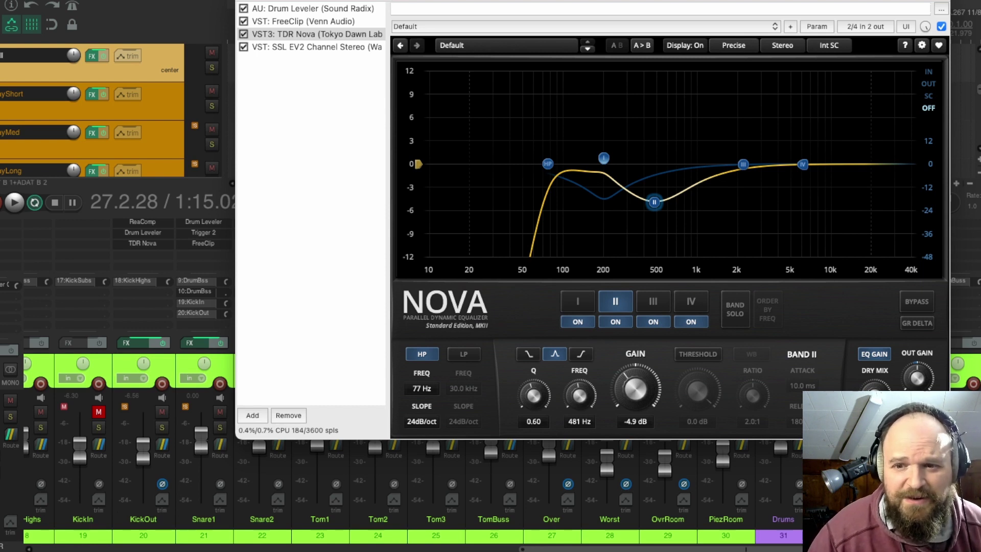
pyautogui.moveTo(606, 162); pyautogui.dragTo(602, 166)
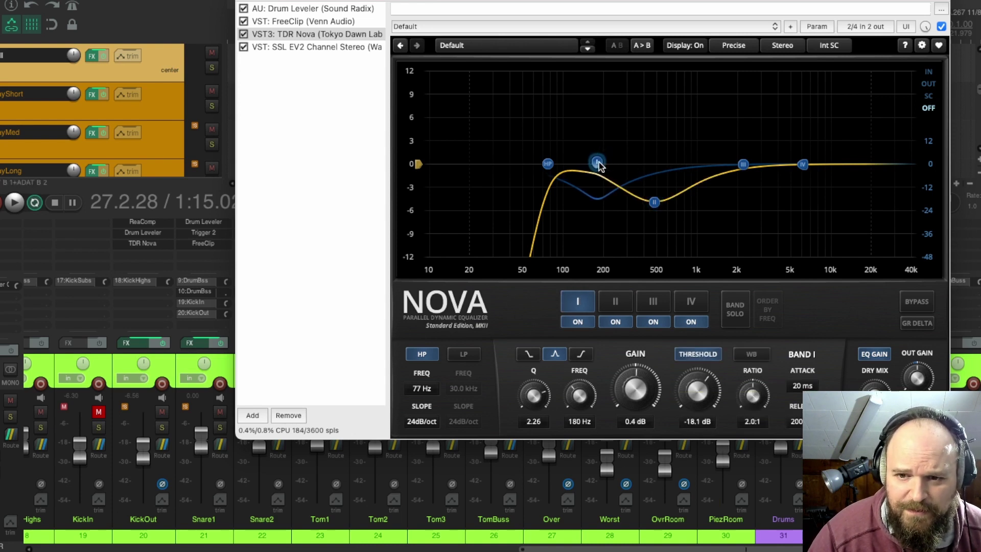
# During playback, set Over's band I threshold to -19.9 dB and its band II to about -3.5 dB at 429 Hz
pyautogui.press('space')
pyautogui.moveTo(656, 207)
pyautogui.mouseDown()
pyautogui.moveTo(667, 120)
pyautogui.moveTo(646, 127)
pyautogui.moveTo(641, 206)
pyautogui.mouseUp()
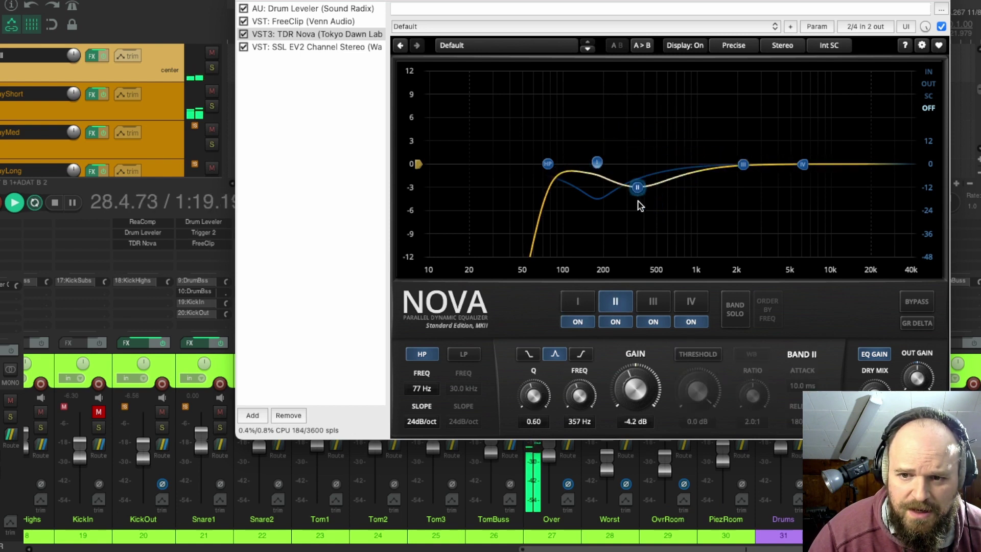
pyautogui.click(597, 163)
pyautogui.moveTo(699, 384); pyautogui.dragTo(699, 394)
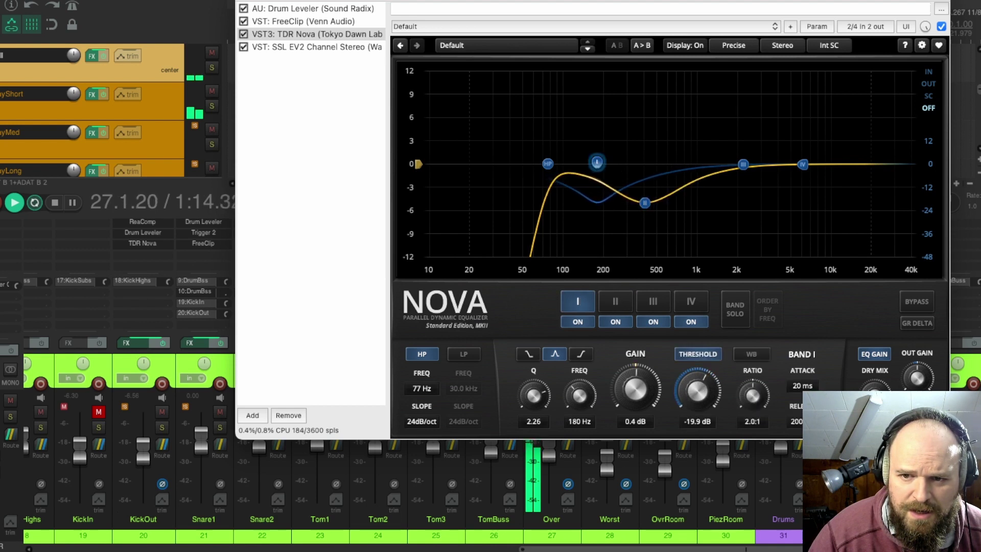
pyautogui.moveTo(645, 203); pyautogui.dragTo(647, 193)
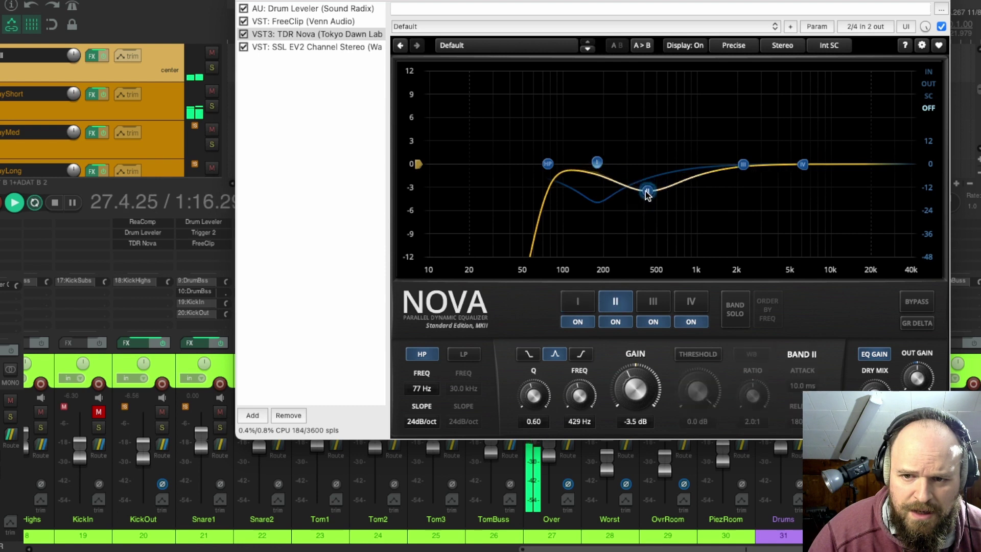
# Set Over's high-pass filter to 55 Hz, band I to 1.1 dB at 186 Hz and band II to -2.5 dB at 439 Hz
pyautogui.click(597, 163)
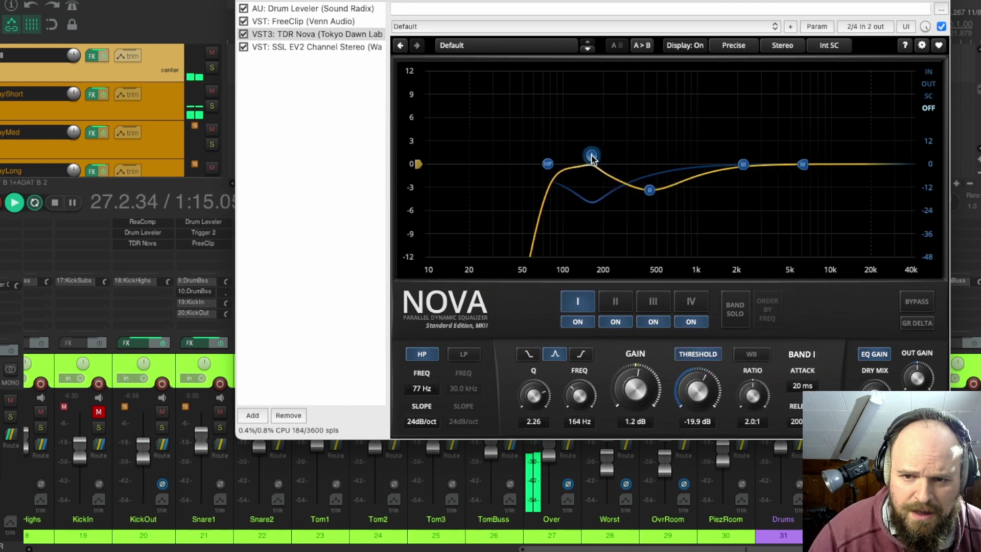
pyautogui.moveTo(547, 163); pyautogui.dragTo(495, 164)
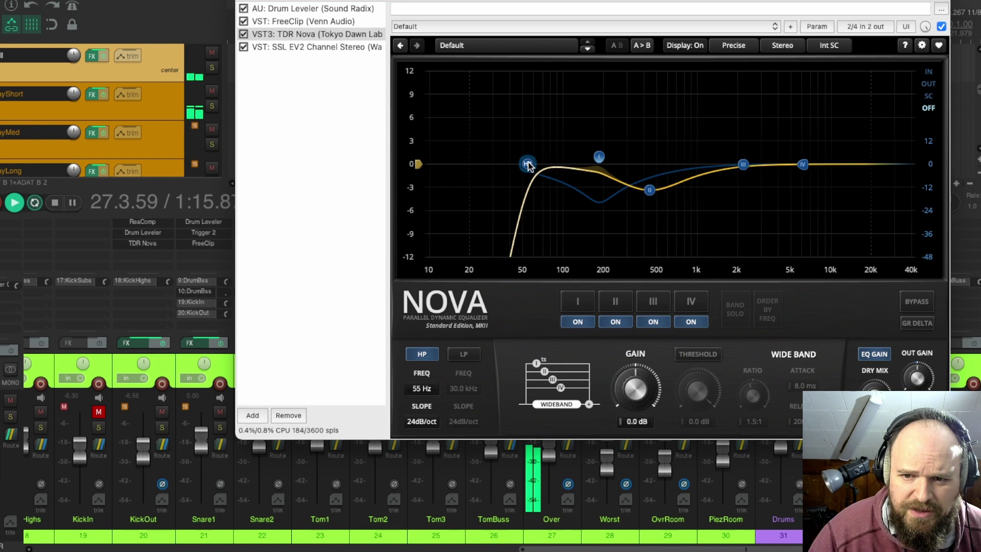
pyautogui.click(600, 157)
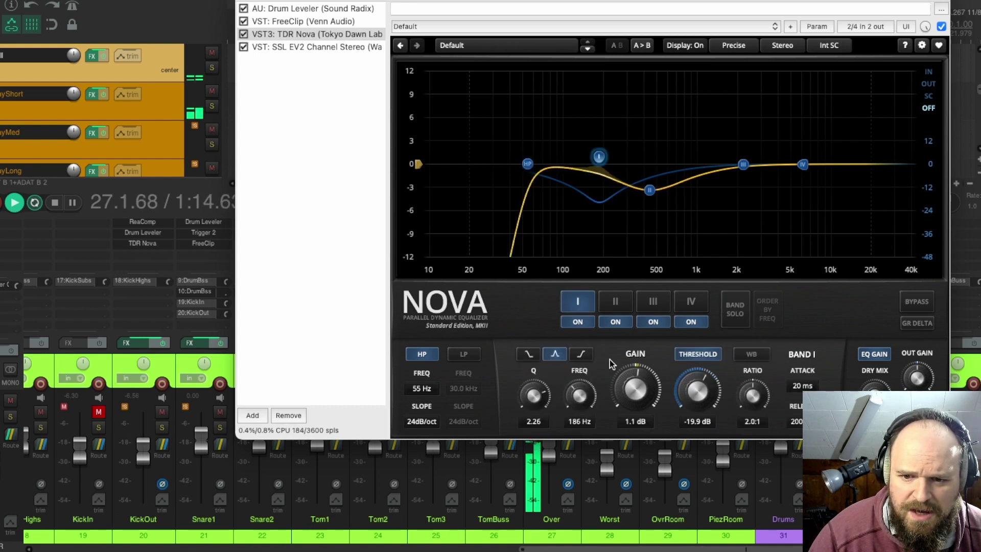
pyautogui.moveTo(649, 190); pyautogui.dragTo(648, 184)
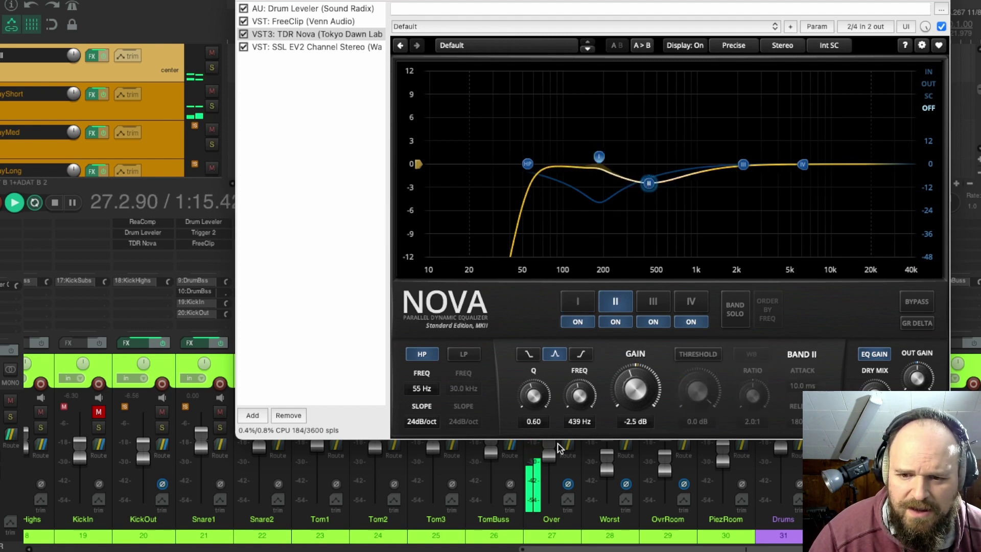
# Reset Over's band I threshold to 0 dB, boost the band to 3.1 dB at 170 Hz, and unsolo the track
pyautogui.click(599, 158)
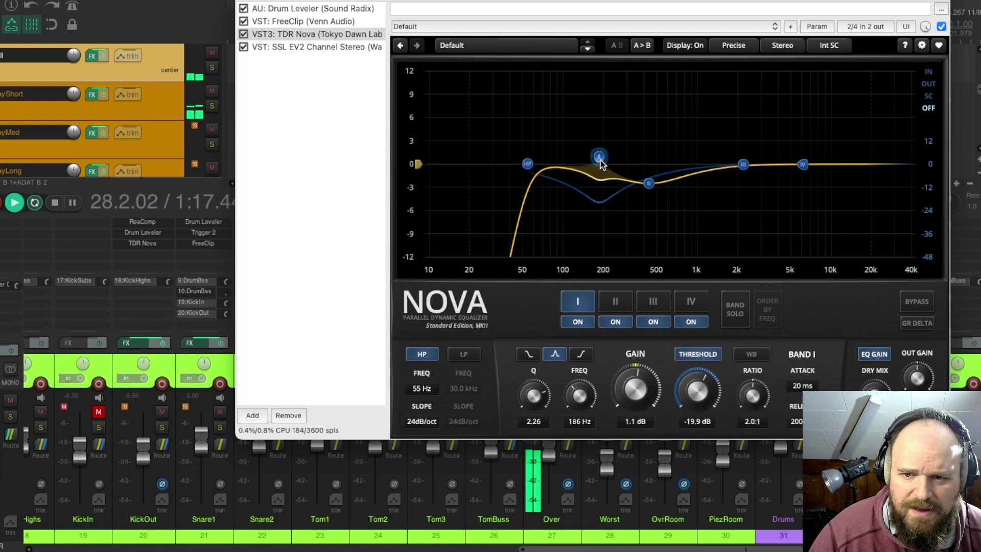
pyautogui.doubleClick(698, 379)
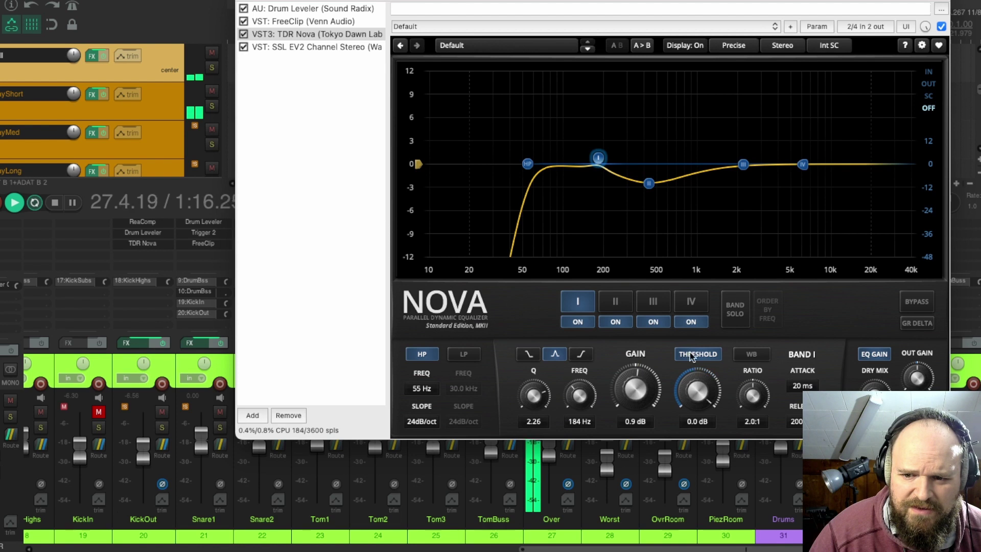
pyautogui.moveTo(599, 159)
pyautogui.mouseDown()
pyautogui.moveTo(595, 116)
pyautogui.moveTo(588, 116)
pyautogui.moveTo(603, 128)
pyautogui.moveTo(596, 145)
pyautogui.mouseUp()
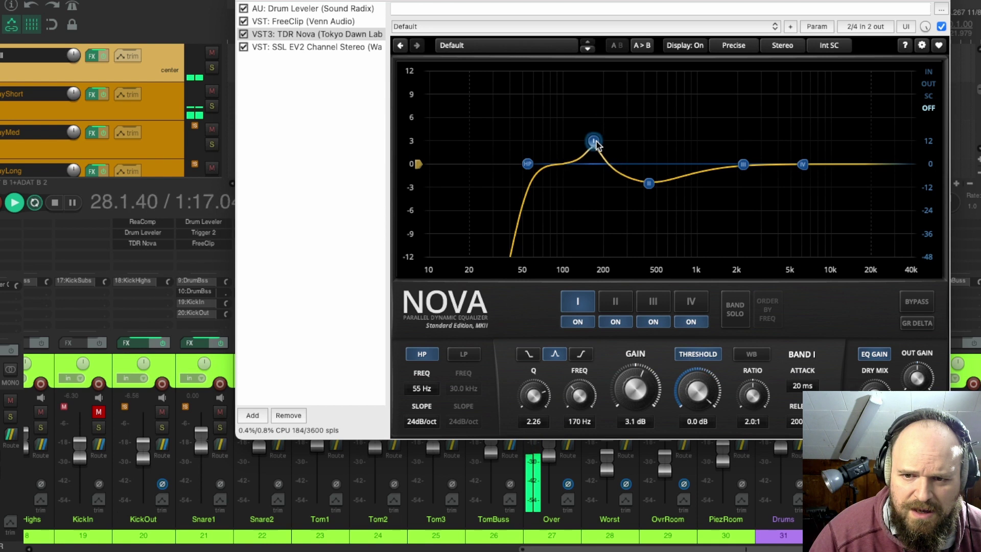
pyautogui.click(248, 1)
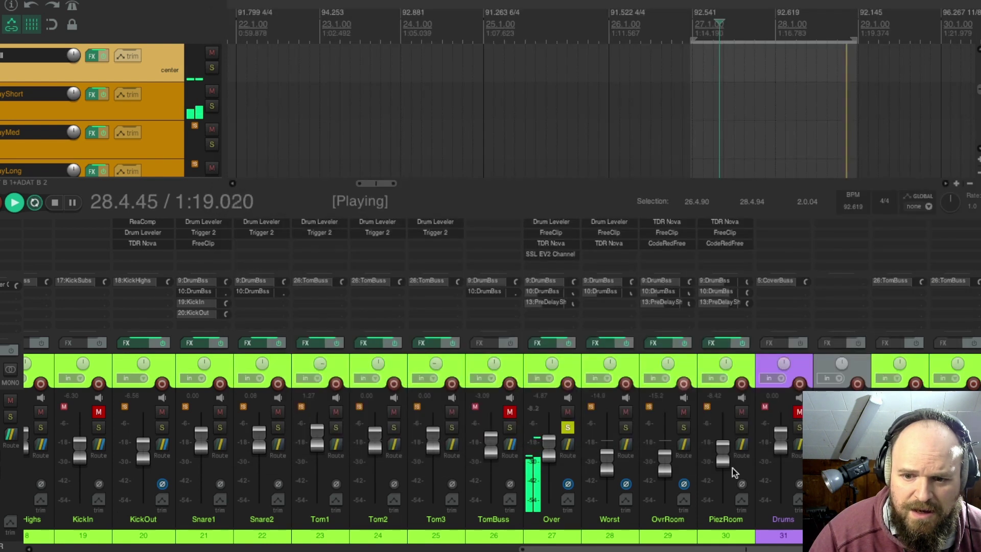
pyautogui.click(569, 428)
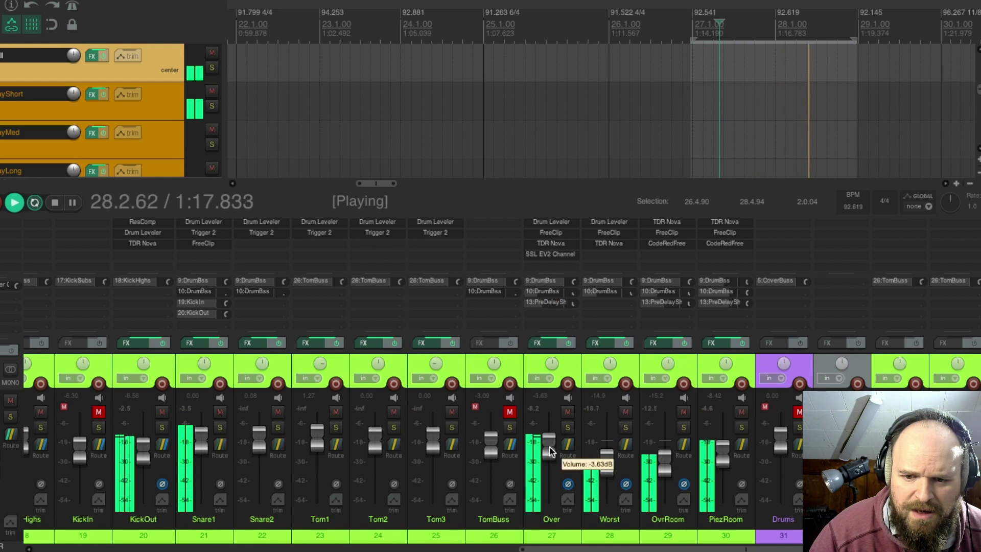
# Rebalance the faders during playback to -3.63 dB for Over, -12.7 dB for PiezRoom and about -8.1 dB for Worst
pyautogui.moveTo(550, 447); pyautogui.dragTo(550, 447)
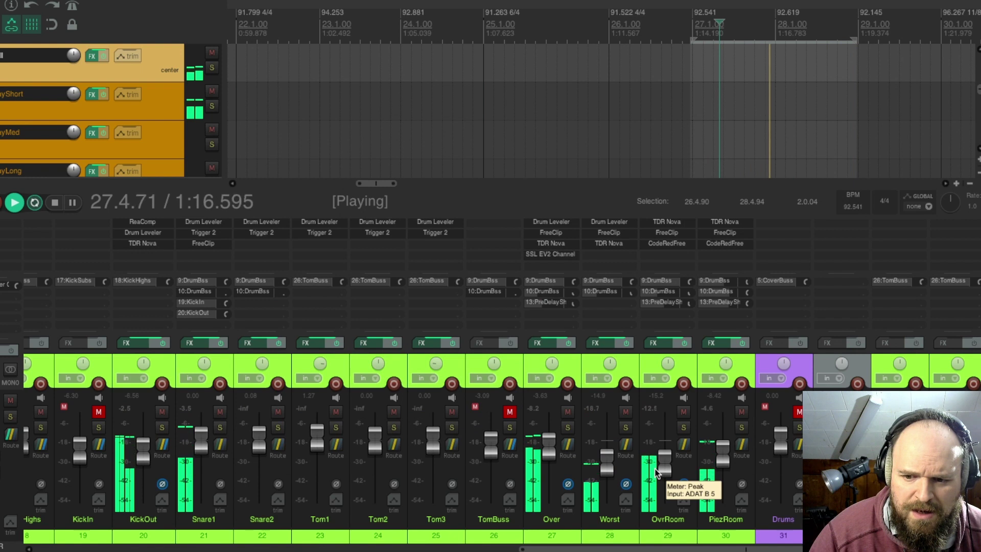
pyautogui.moveTo(723, 461)
pyautogui.mouseDown()
pyautogui.moveTo(724, 479)
pyautogui.moveTo(723, 466)
pyautogui.mouseUp()
pyautogui.moveTo(607, 468)
pyautogui.mouseDown()
pyautogui.moveTo(614, 449)
pyautogui.moveTo(610, 458)
pyautogui.mouseUp()
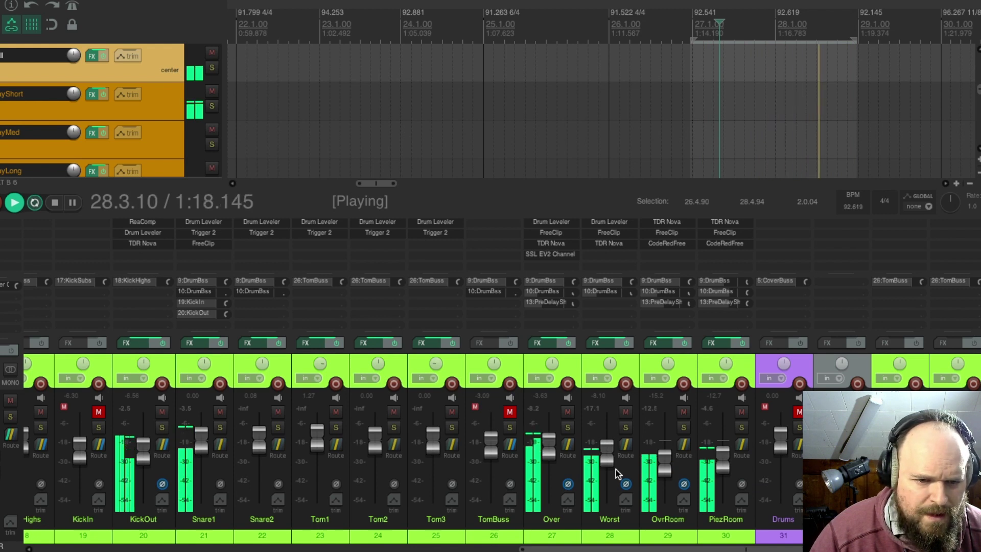
pyautogui.press('space')
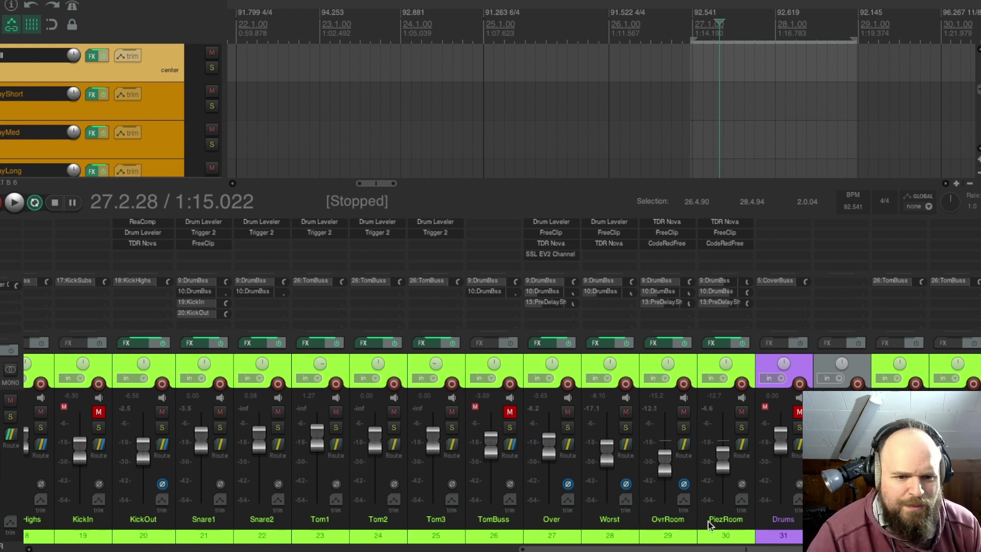
# Lower the Snare1 fader to -1.55 dB during playback, and solo the track to audition it
pyautogui.press('space')
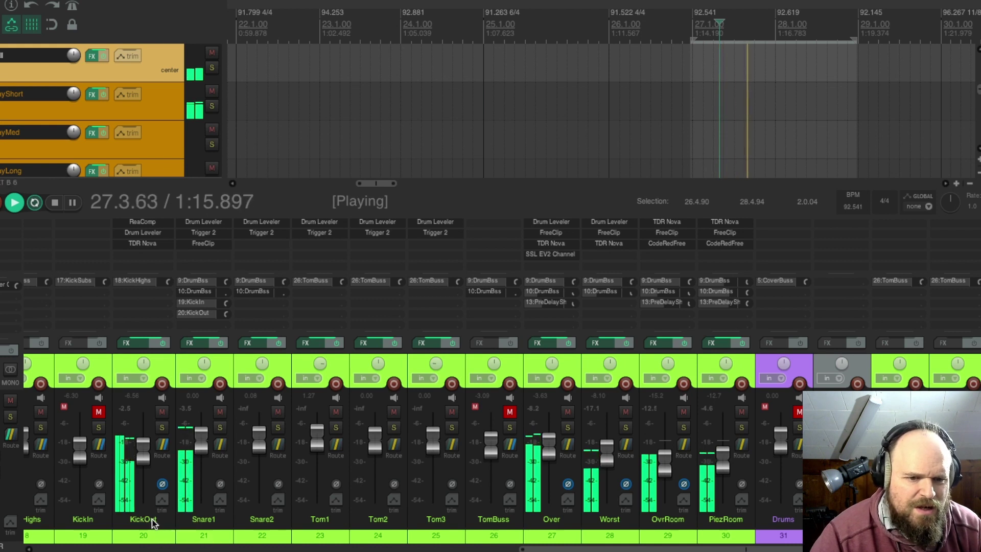
pyautogui.moveTo(200, 443)
pyautogui.mouseDown()
pyautogui.moveTo(199, 521)
pyautogui.moveTo(202, 448)
pyautogui.mouseUp()
pyautogui.press('space')
pyautogui.click(220, 428)
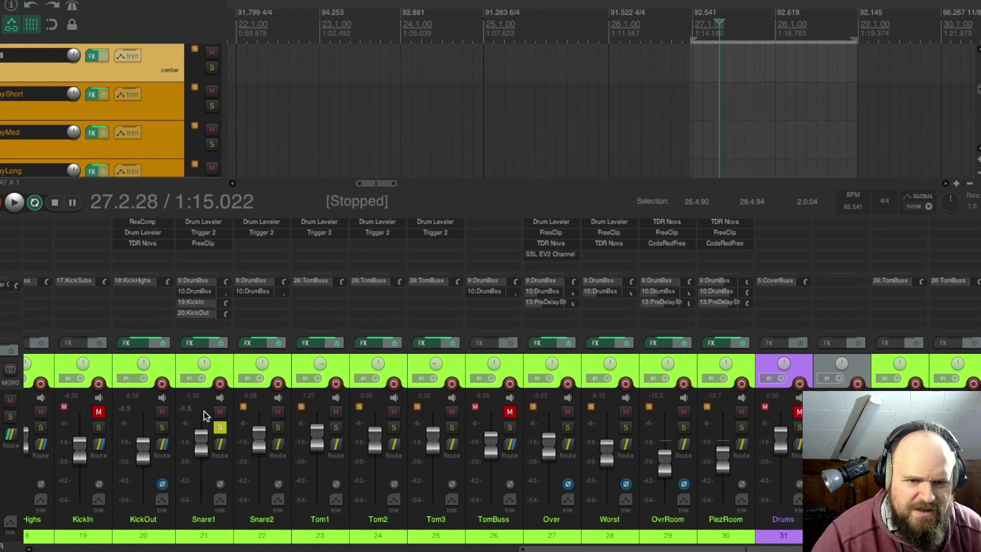
pyautogui.press('space')
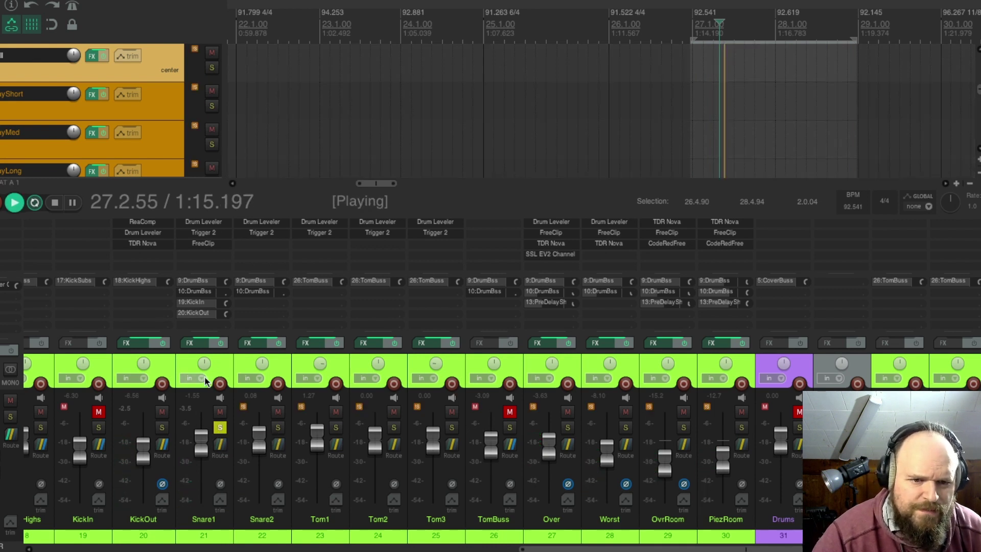
# Raise the low threshold of Snare1's Drum Leveler to -7.4 dB
pyautogui.click(190, 343)
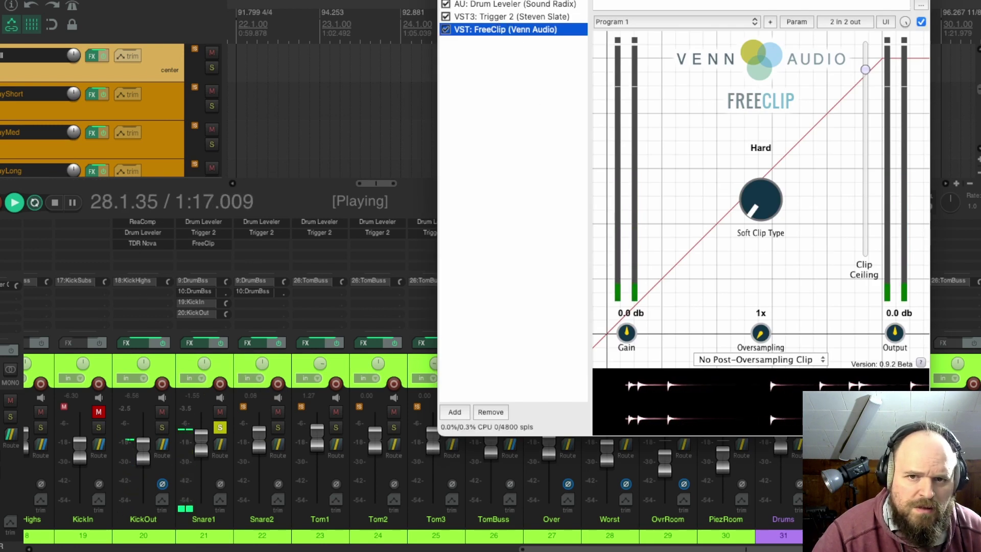
pyautogui.click(499, 5)
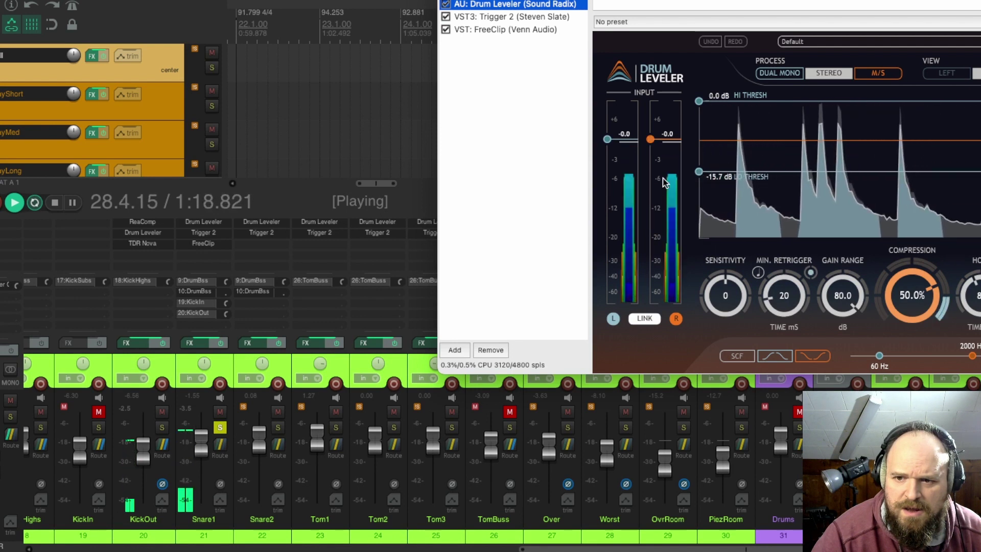
pyautogui.moveTo(698, 172); pyautogui.dragTo(701, 144)
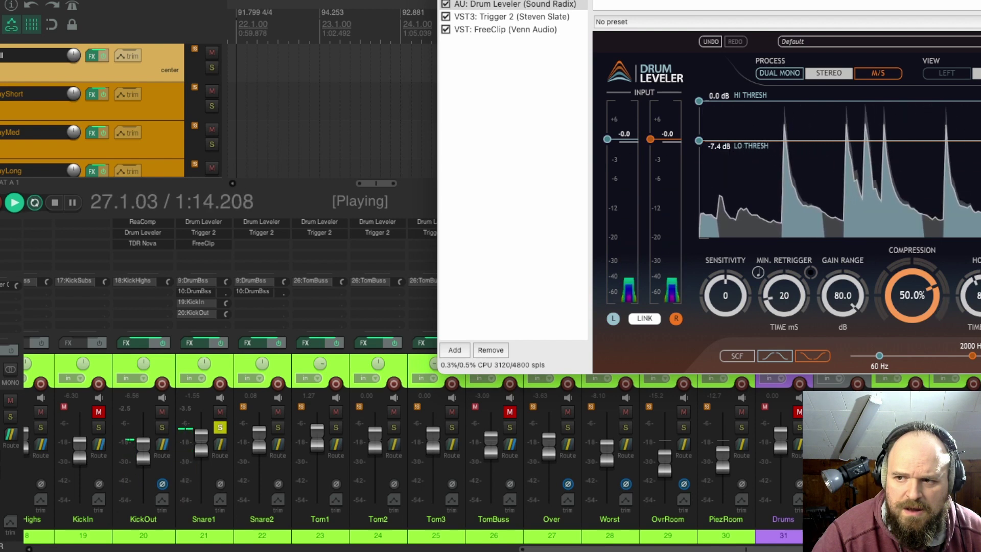
# Set the tuning of the TopMix sample in Snare1's Trigger 2 to 0
pyautogui.click(500, 17)
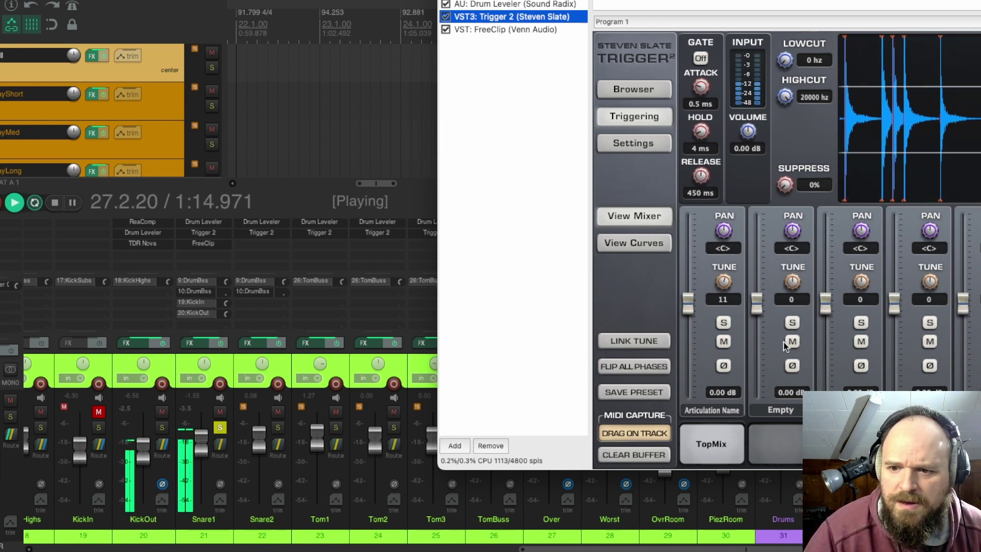
pyautogui.moveTo(723, 282); pyautogui.dragTo(723, 292)
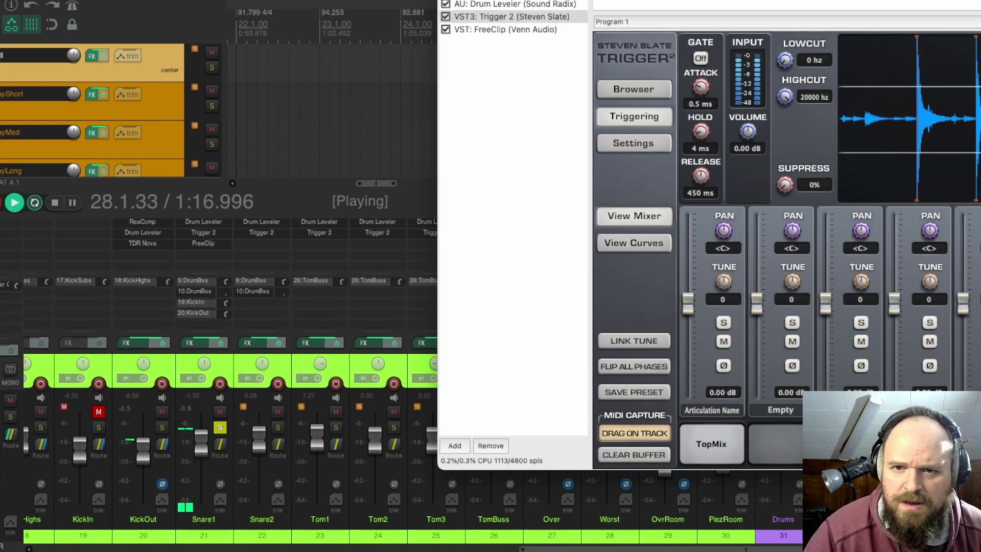
# Solo Over alongside Snare1 and toggle Snare1's solo to compare the two tracks during playback
pyautogui.press('Escape')
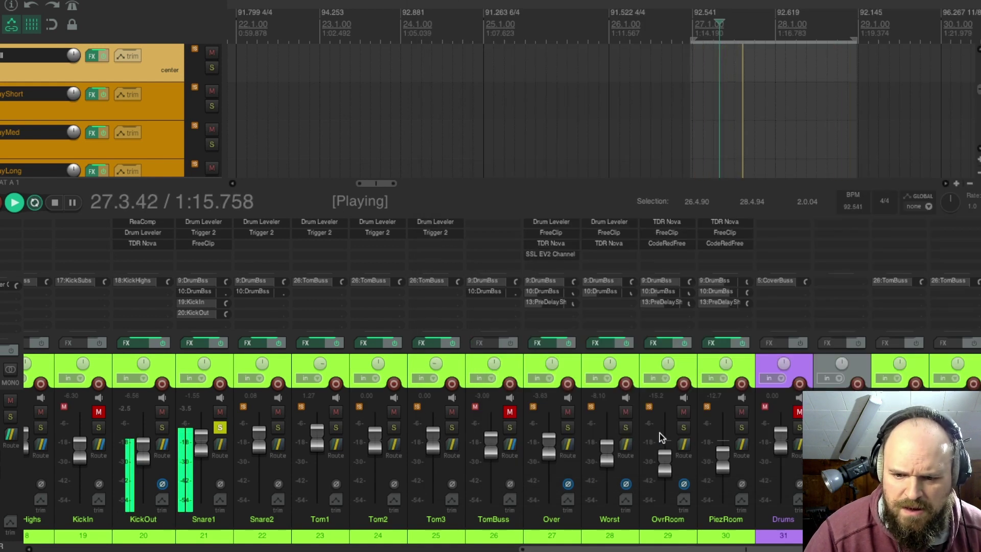
pyautogui.click(567, 427)
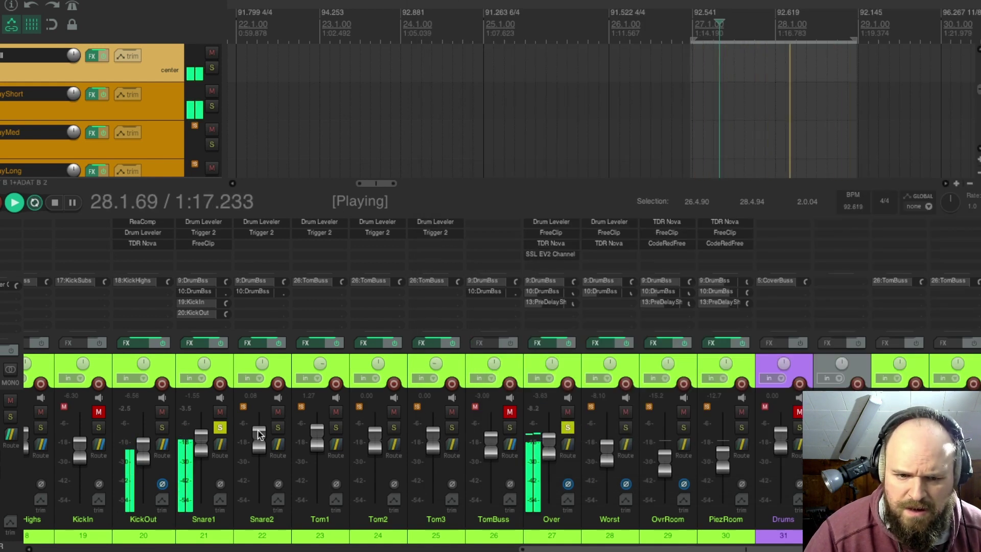
pyautogui.click(221, 428)
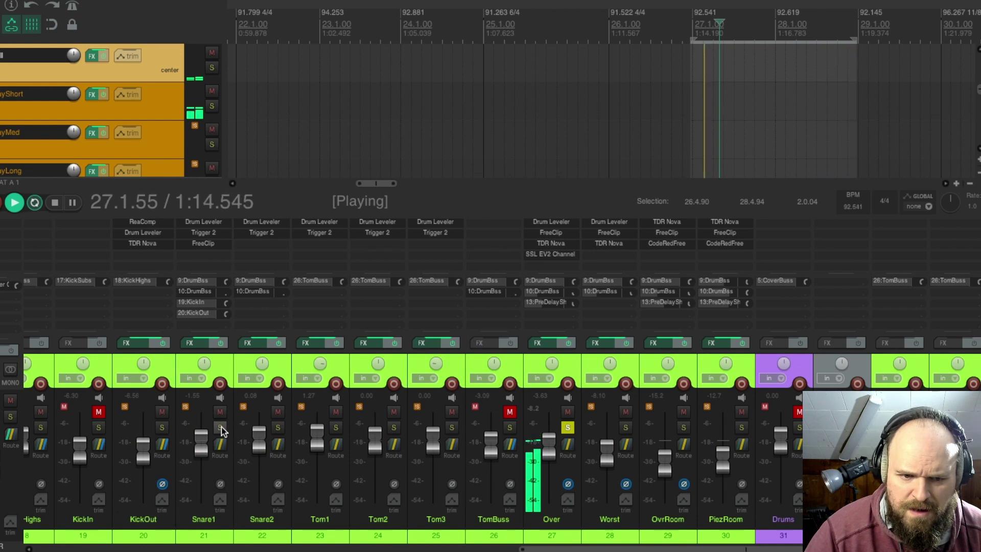
pyautogui.click(221, 428)
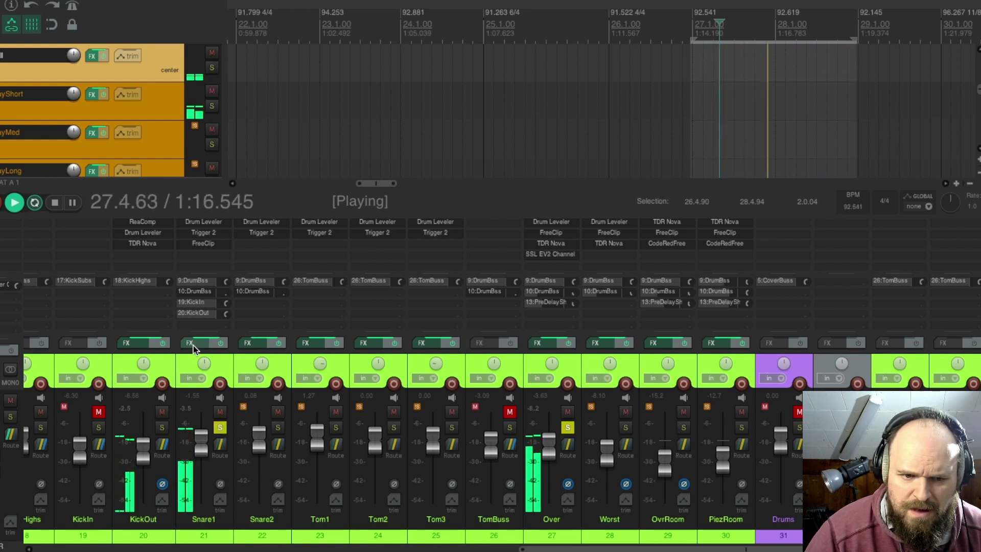
# Set the tuning of the TopMix sample in Snare1's Trigger 2 to 7, and bypass the track's Drum Leveler
pyautogui.click(226, 342)
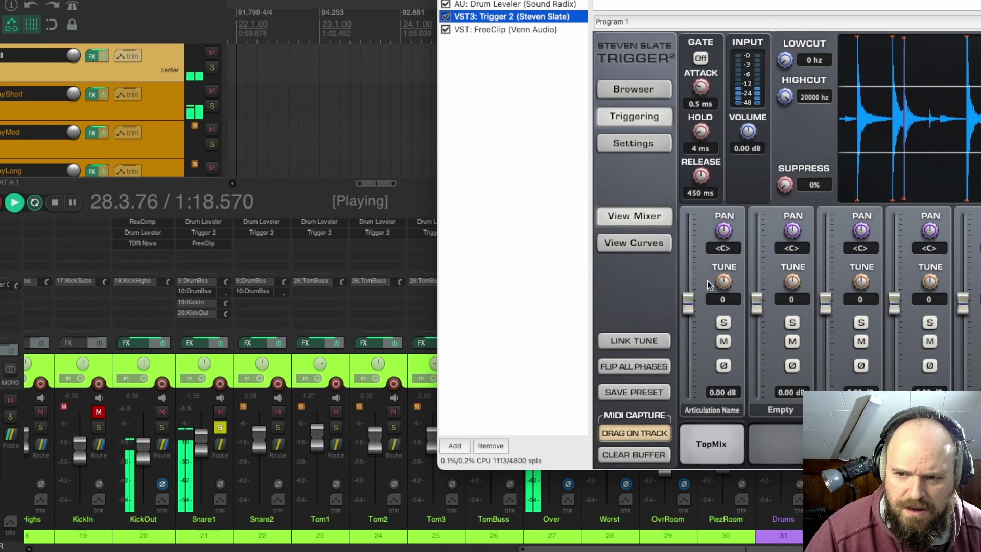
pyautogui.moveTo(722, 284); pyautogui.dragTo(724, 281)
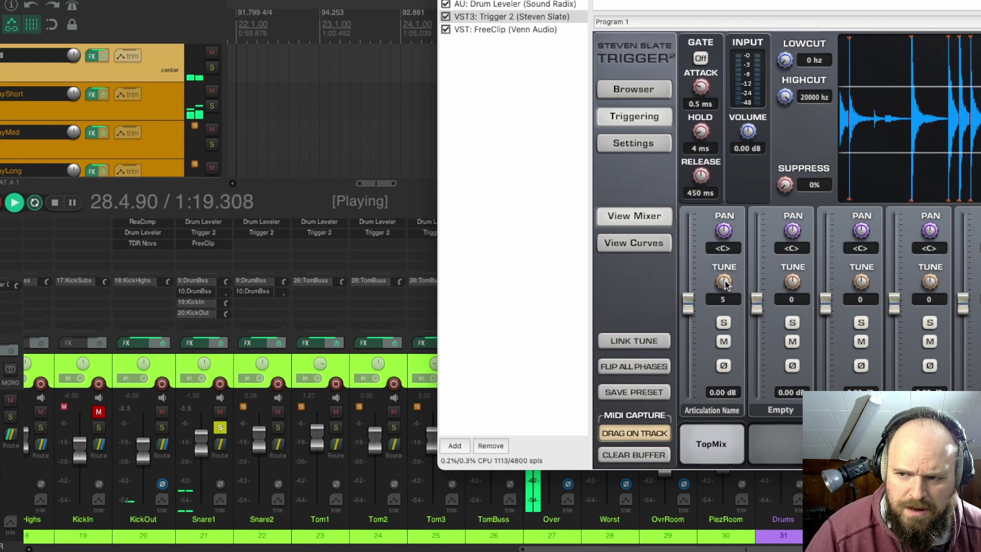
pyautogui.scroll(-2, 725, 284)
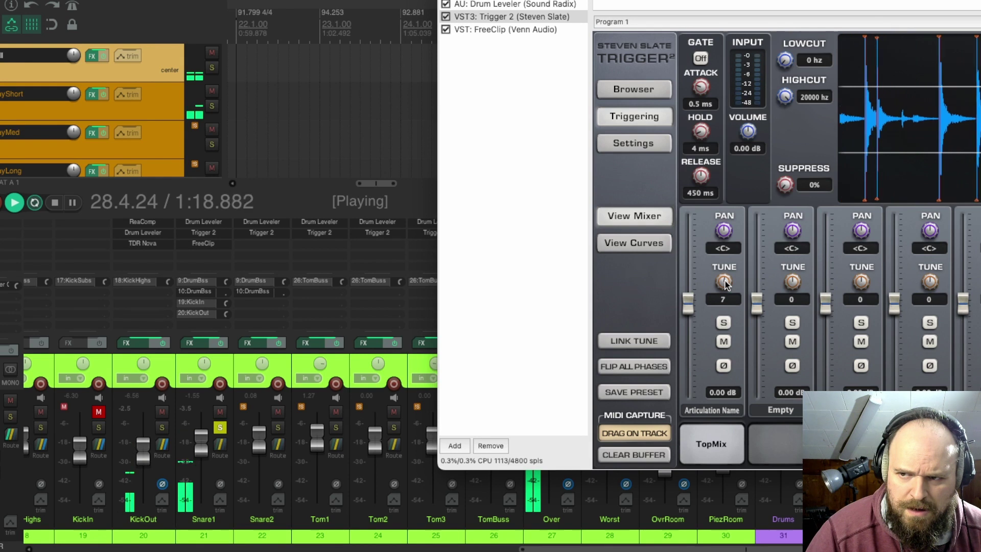
pyautogui.click(446, 4)
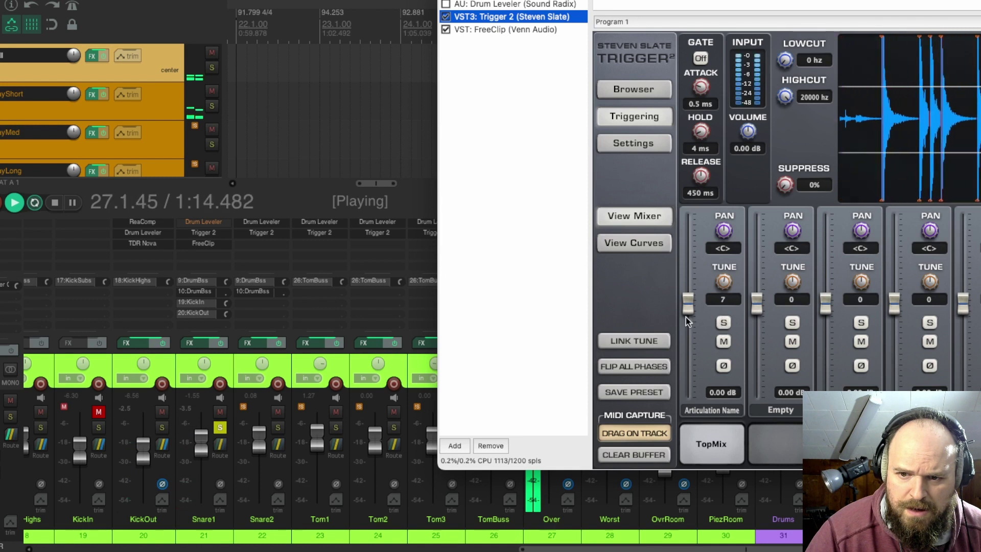
# Show the sample curves in Snare1's Trigger 2, and clear the solos on Snare1 and Over
pyautogui.click(634, 243)
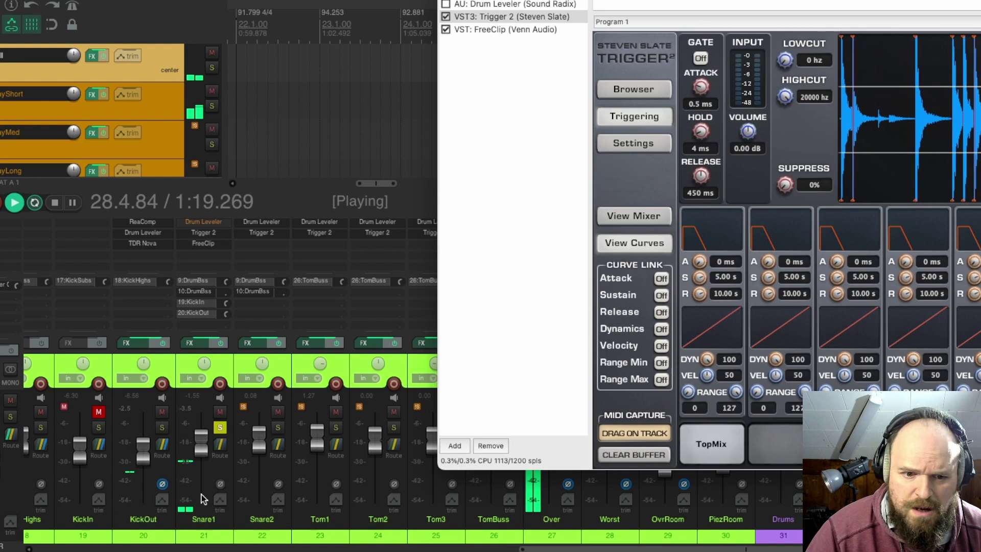
pyautogui.click(220, 427)
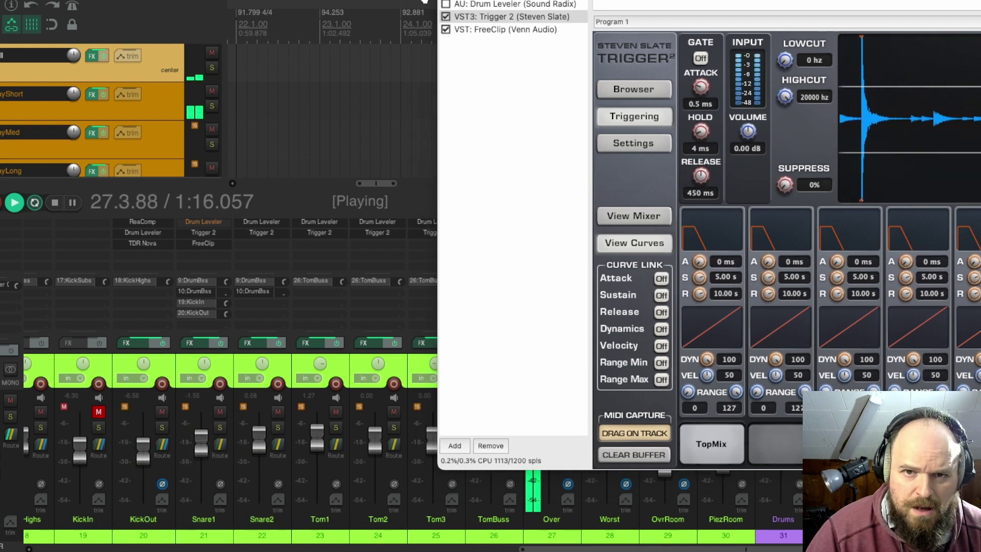
pyautogui.press('Escape')
pyautogui.click(567, 426)
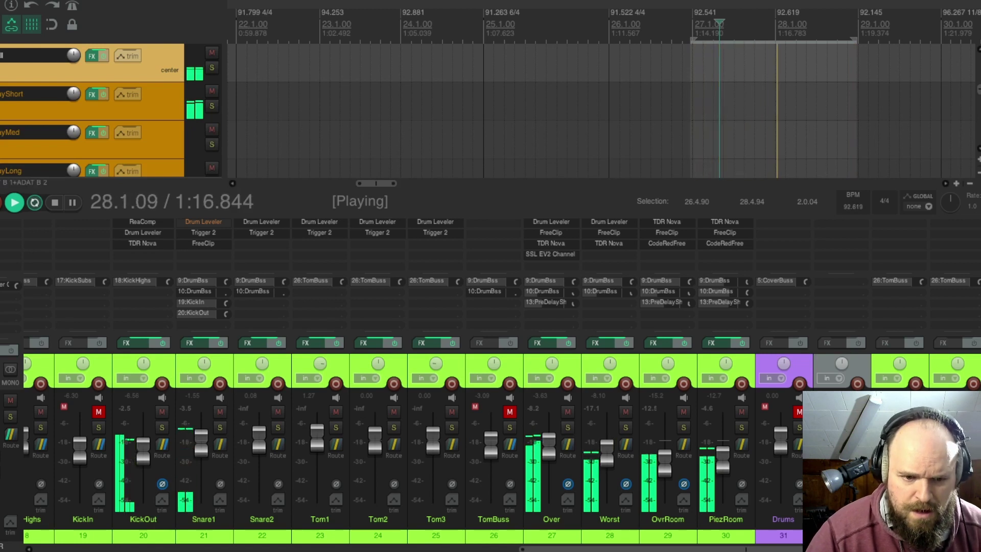
# Add a send from Snare1 to PreDelayShort and set its level to about -18.27 dB
pyautogui.click(220, 445)
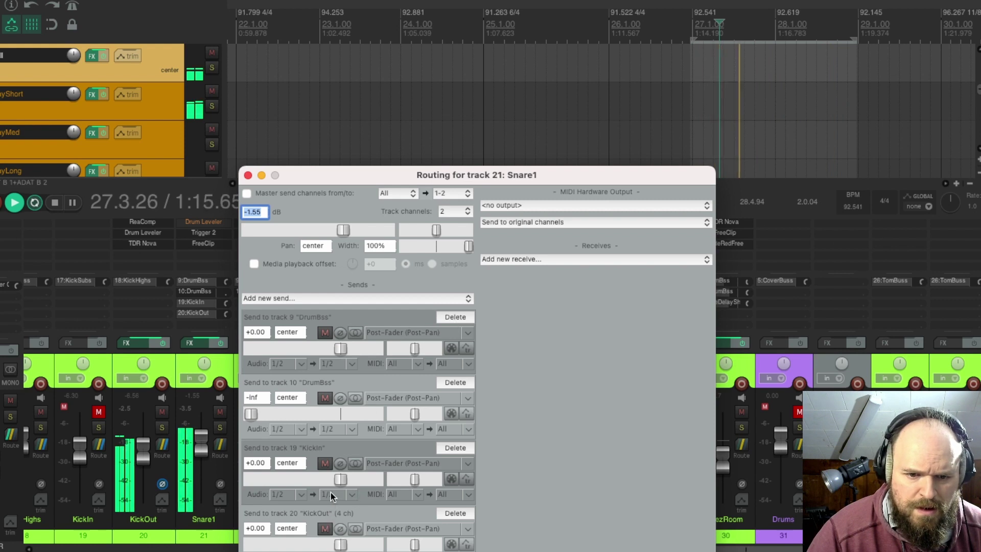
pyautogui.click(350, 298)
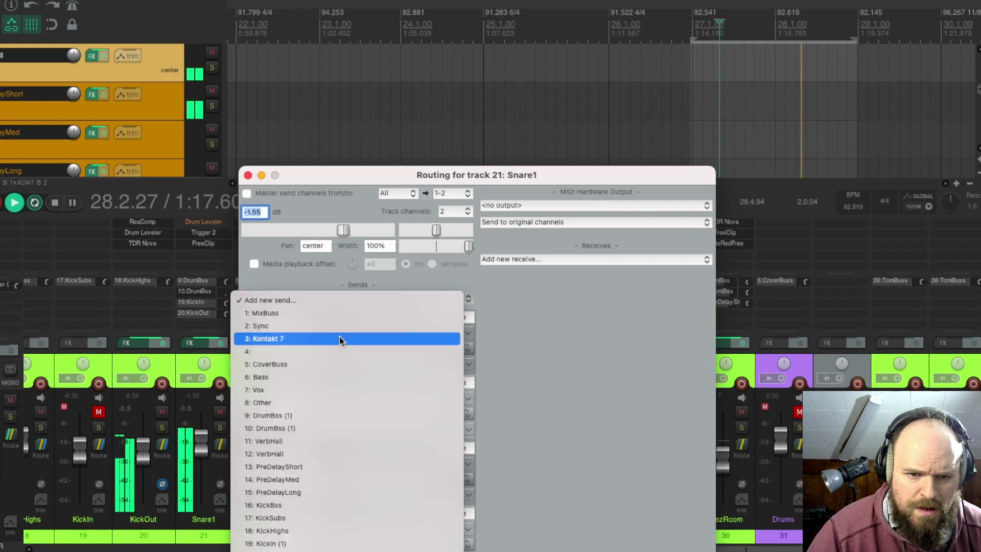
pyautogui.click(357, 465)
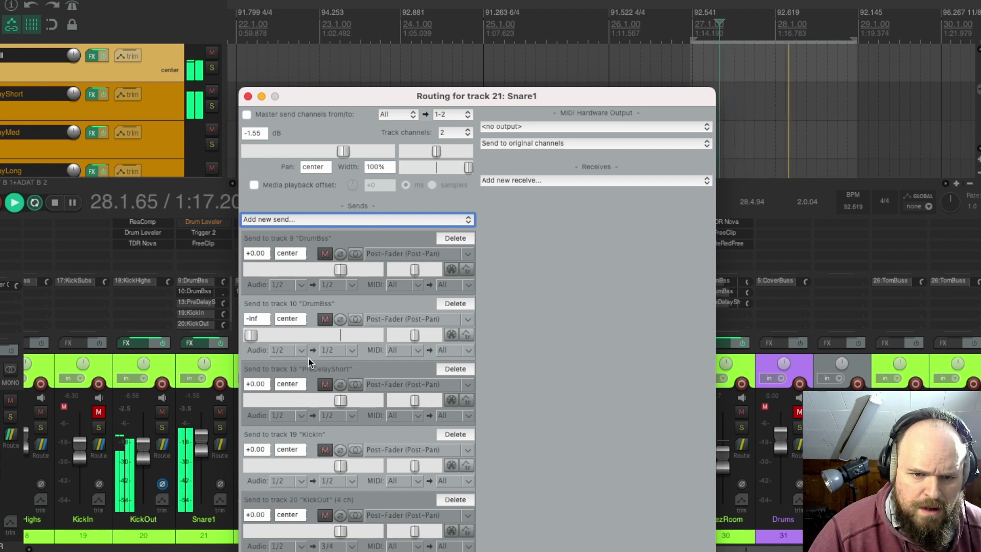
pyautogui.moveTo(334, 401); pyautogui.dragTo(297, 402)
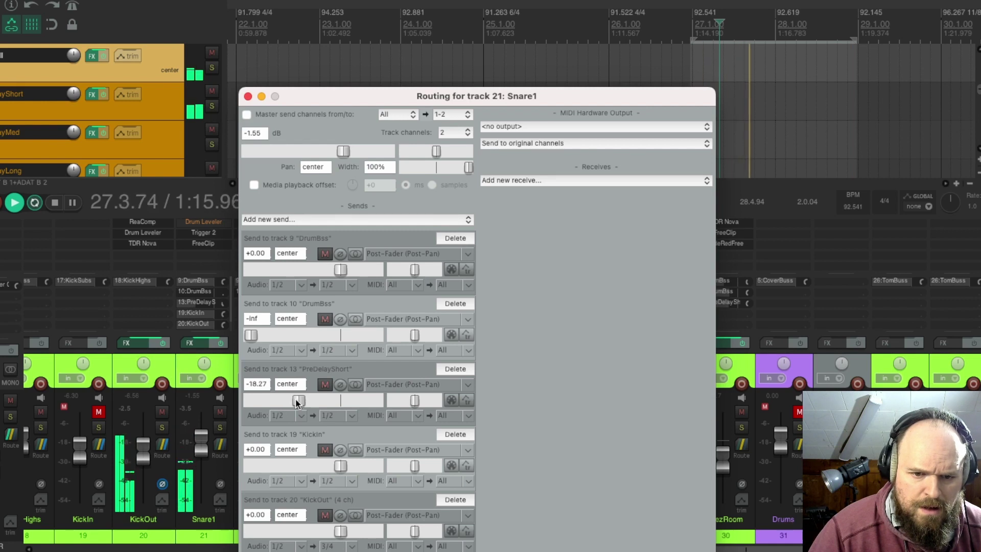
pyautogui.click(248, 96)
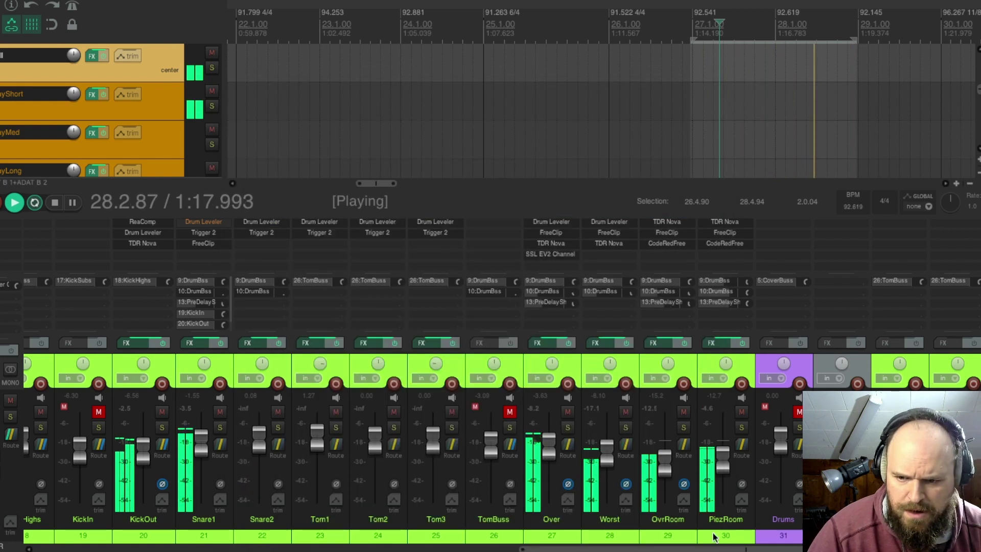
# Lower OvrRoom's send to PreDelayShort to about -6.20 dB
pyautogui.click(682, 445)
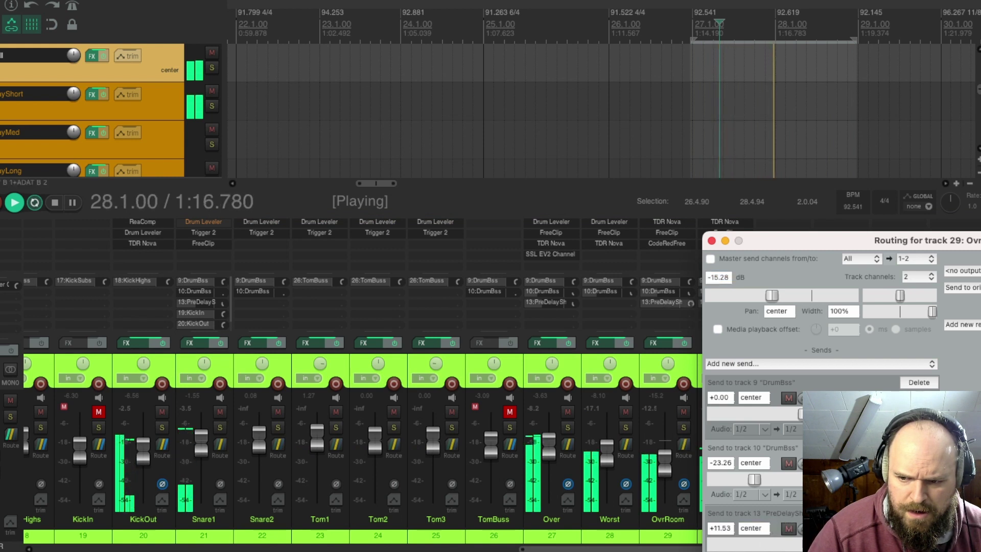
pyautogui.moveTo(800, 544); pyautogui.dragTo(794, 545)
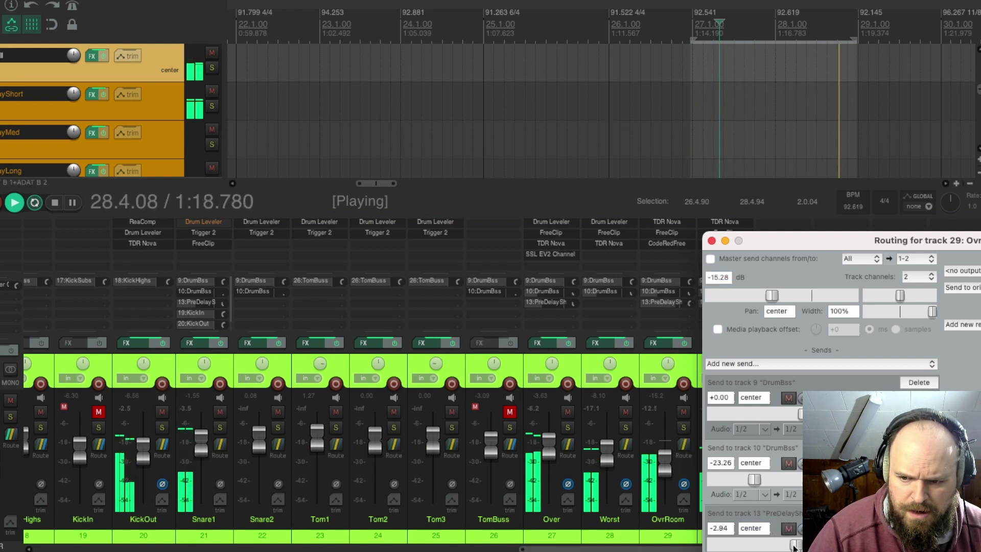
pyautogui.moveTo(787, 546); pyautogui.dragTo(785, 545)
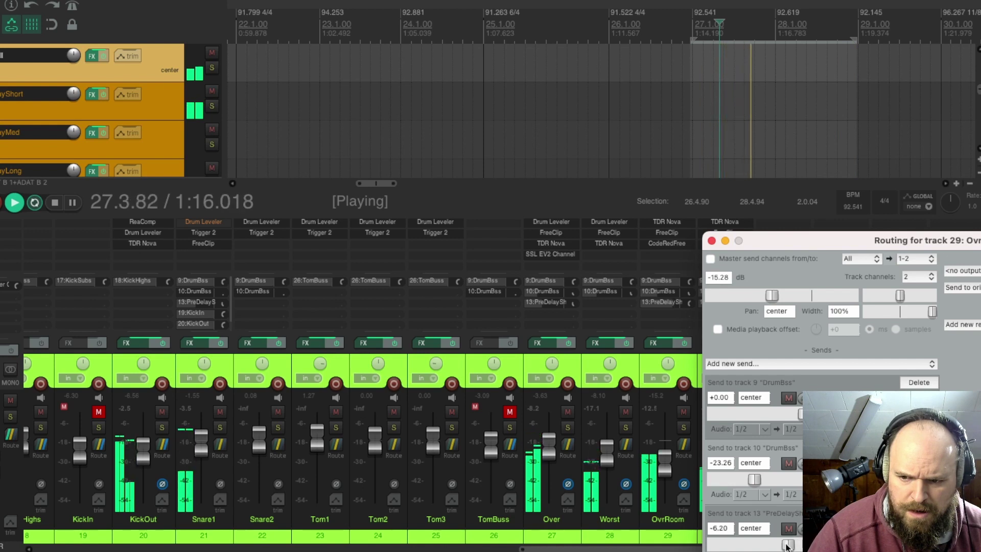
pyautogui.click(711, 241)
# Re-enable the effects on DrumBss track 10 and lower its fader to about -18.2 dB, resetting DrumBss track 9's clip indicator
pyautogui.moveTo(596, 545); pyautogui.dragTo(234, 543)
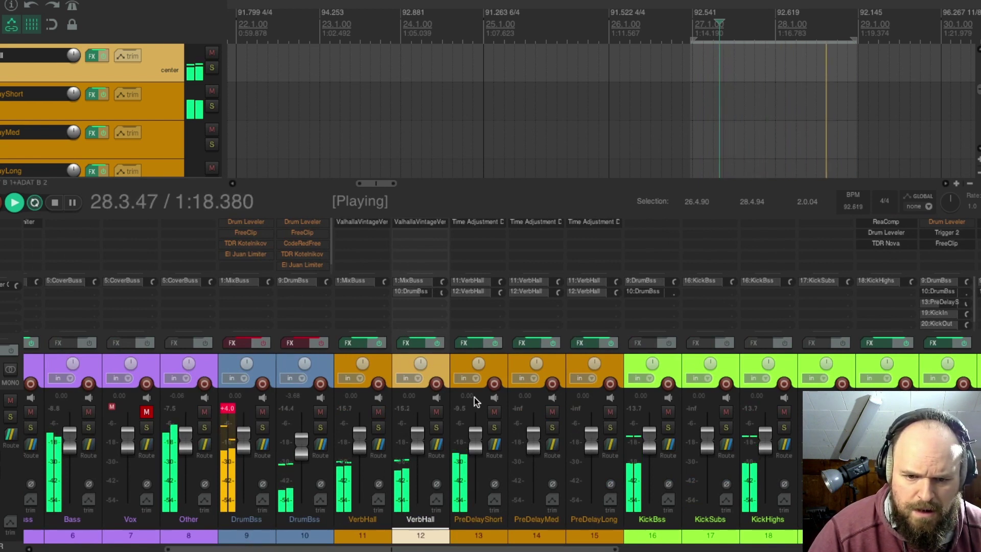
pyautogui.scroll(3, 307, 444)
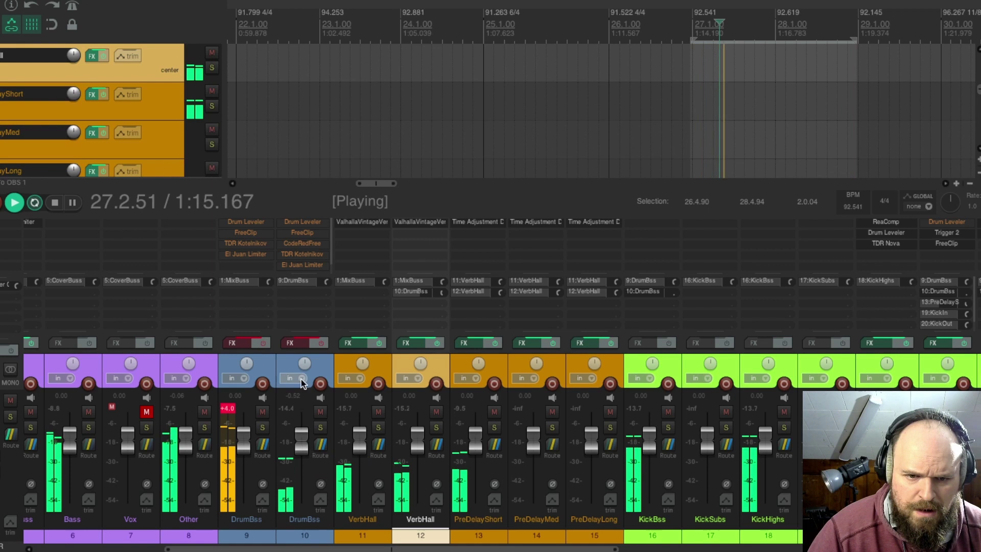
pyautogui.moveTo(302, 435); pyautogui.dragTo(303, 479)
pyautogui.scroll(4, 303, 479)
pyautogui.click(228, 409)
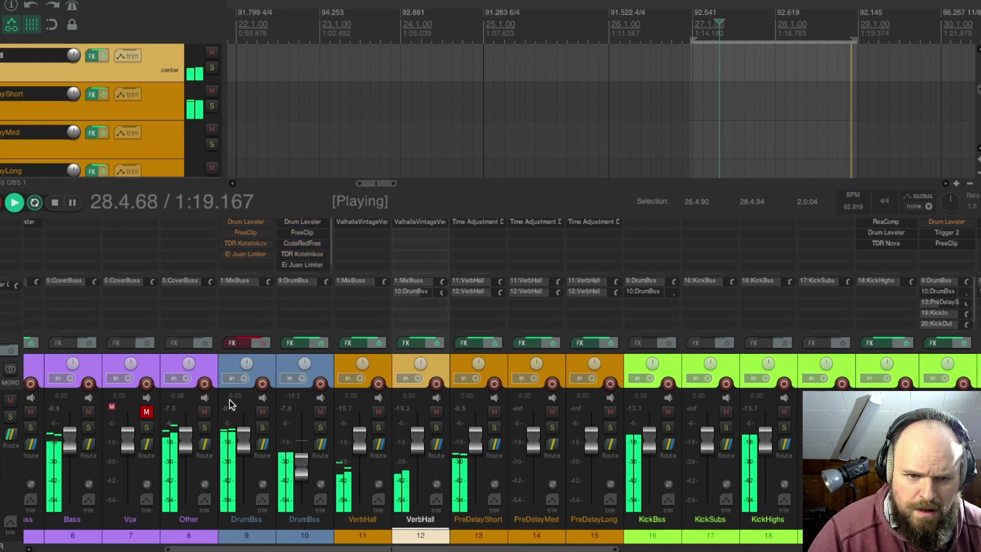
# Re-enable the effects on DrumBss track 9 with only Drum Leveler active, and compare the sound with Drum Leveler off and on
pyautogui.click(251, 344)
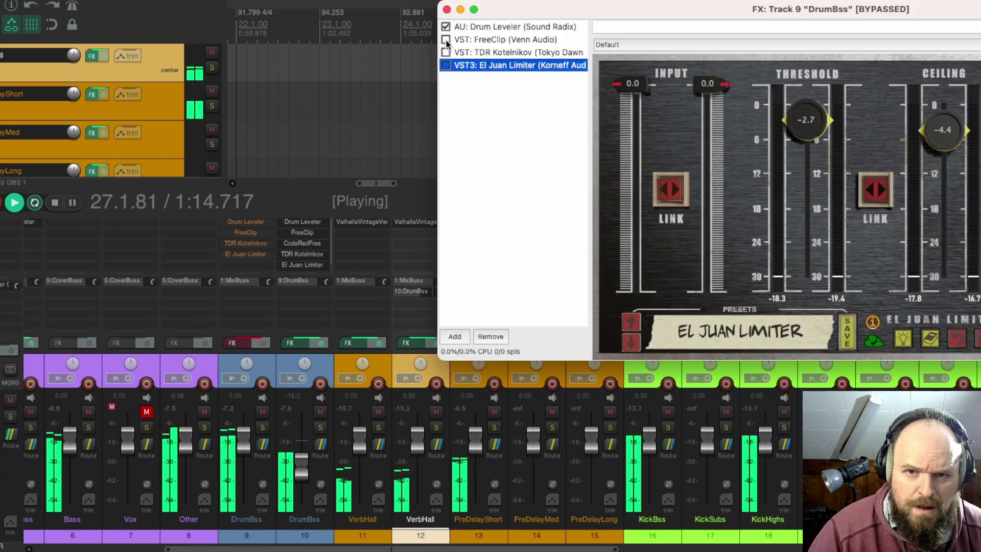
pyautogui.click(261, 343)
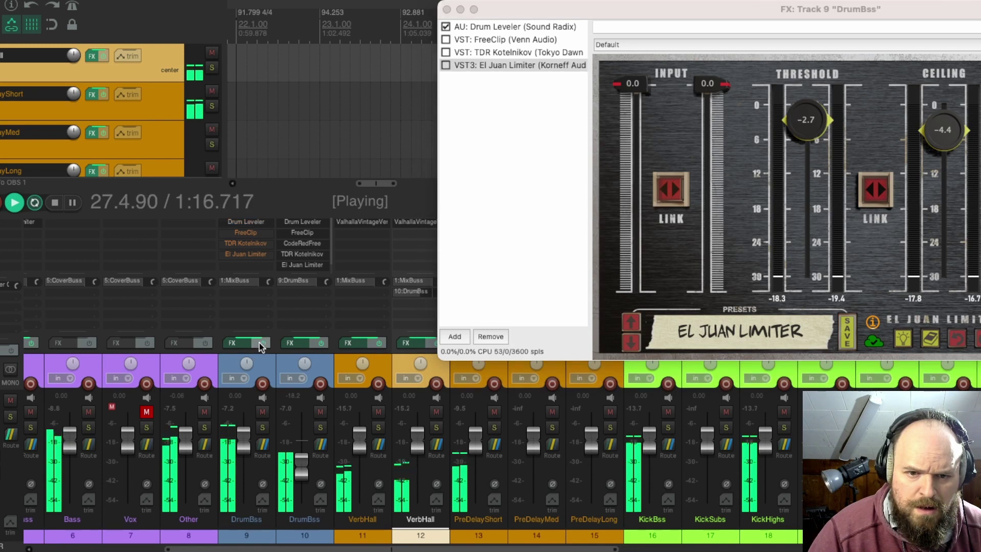
pyautogui.click(527, 29)
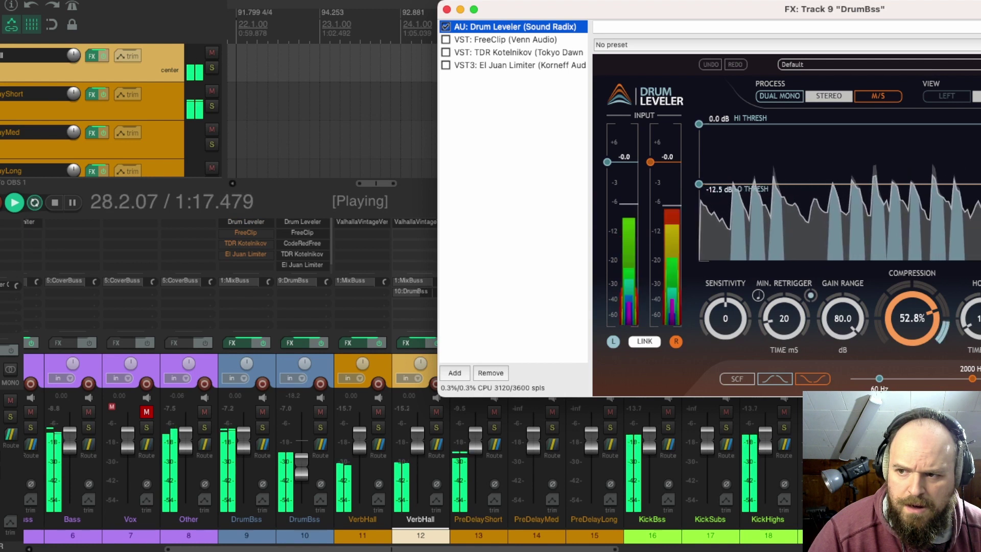
pyautogui.click(446, 27)
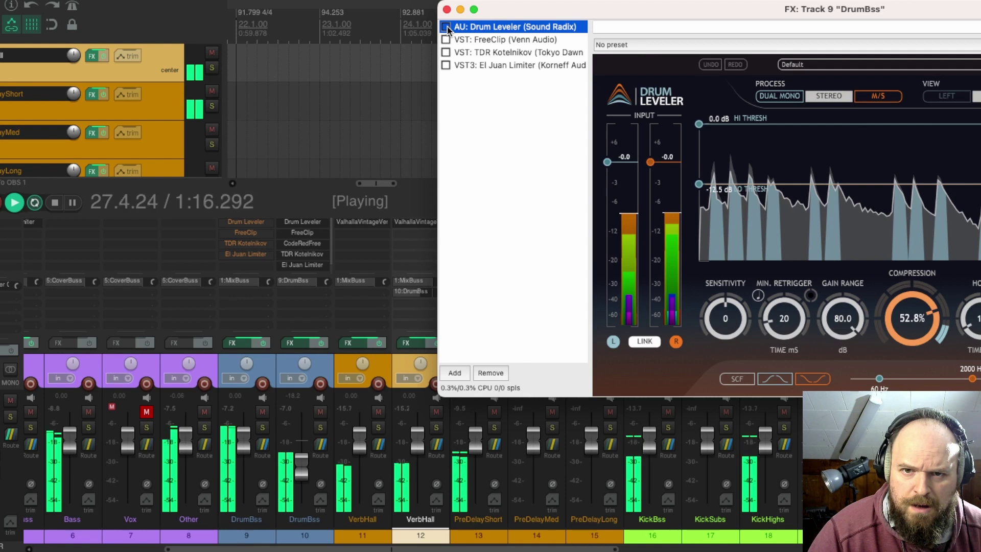
pyautogui.click(446, 27)
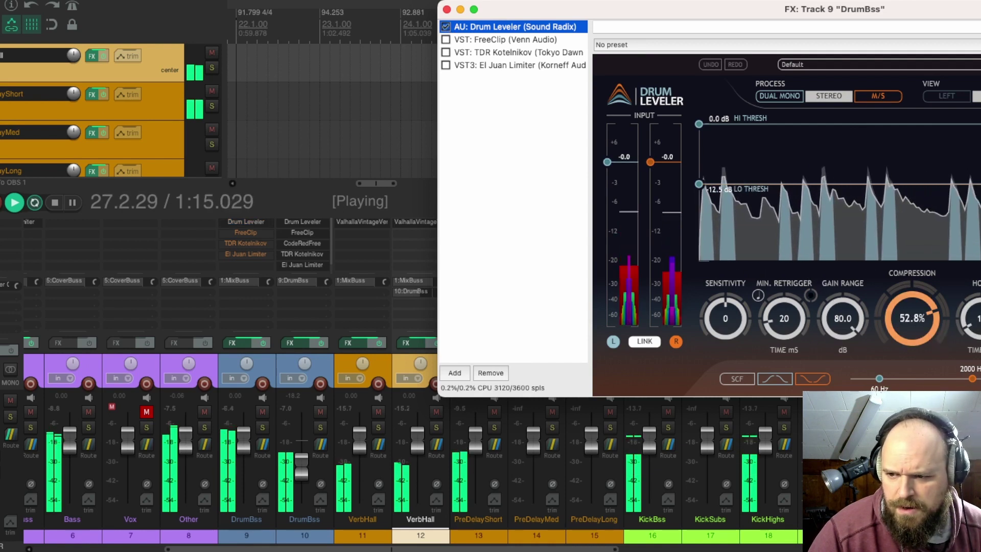
# Set DrumBss track 9's Drum Leveler to 17.6% compression and a low threshold of -8.2 dB
pyautogui.moveTo(918, 311); pyautogui.dragTo(912, 338)
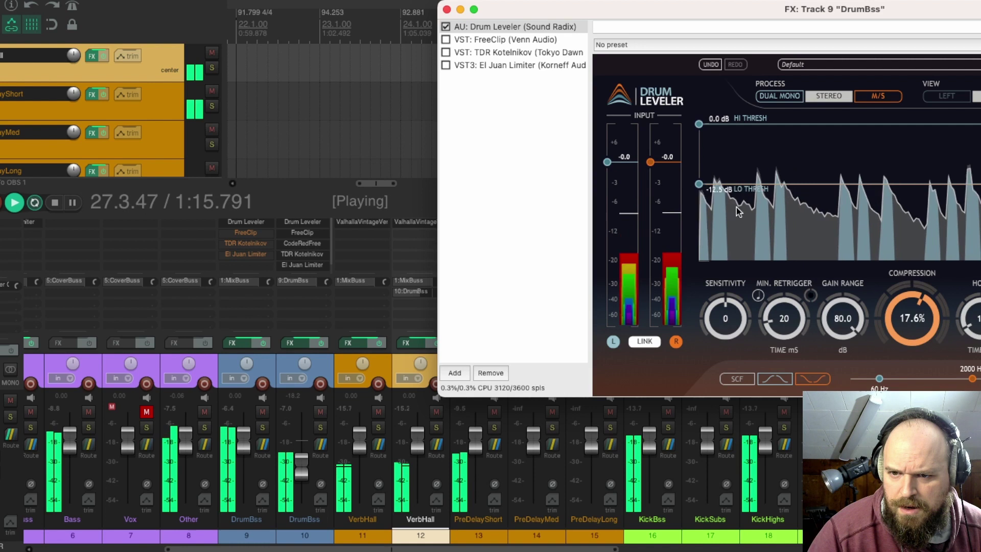
pyautogui.moveTo(699, 184); pyautogui.dragTo(716, 173)
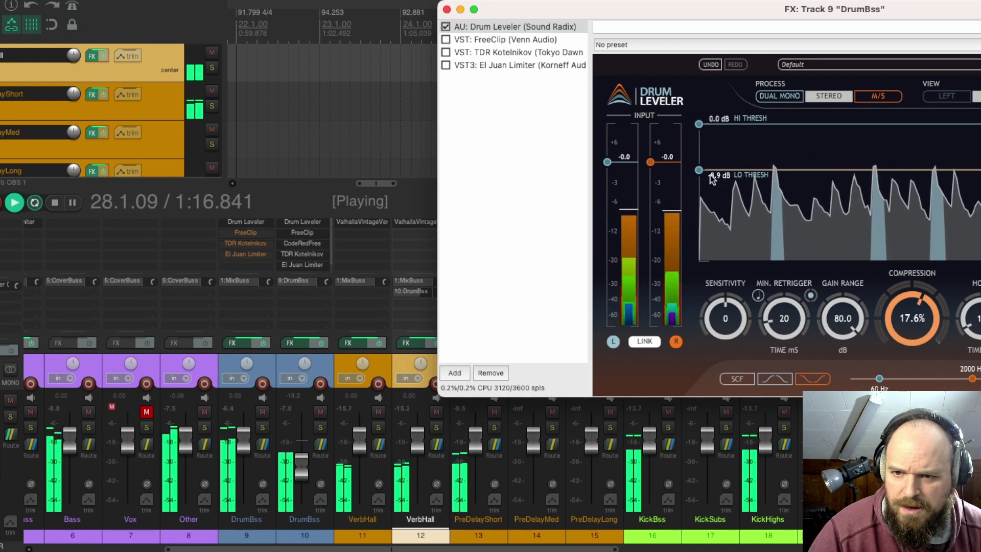
pyautogui.moveTo(699, 170); pyautogui.dragTo(700, 169)
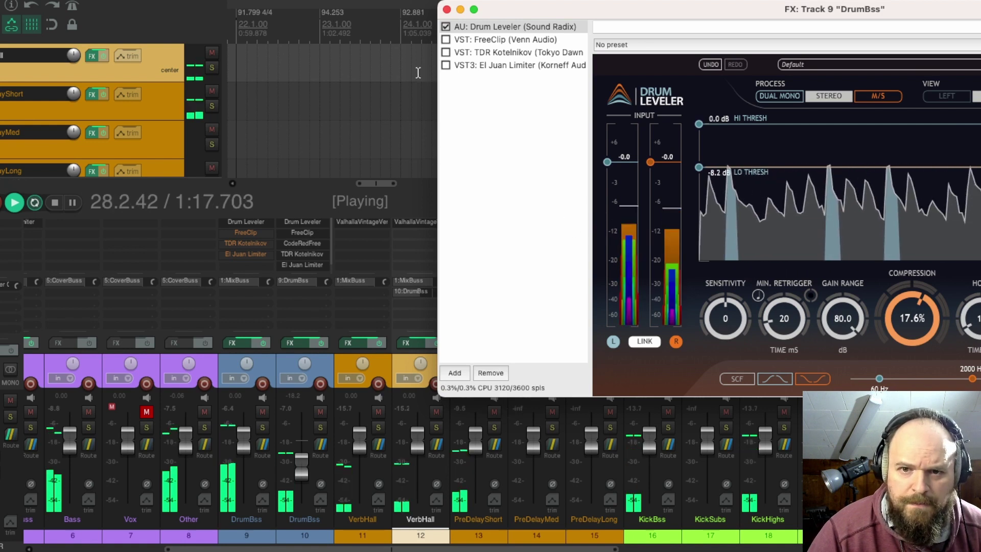
pyautogui.press('space')
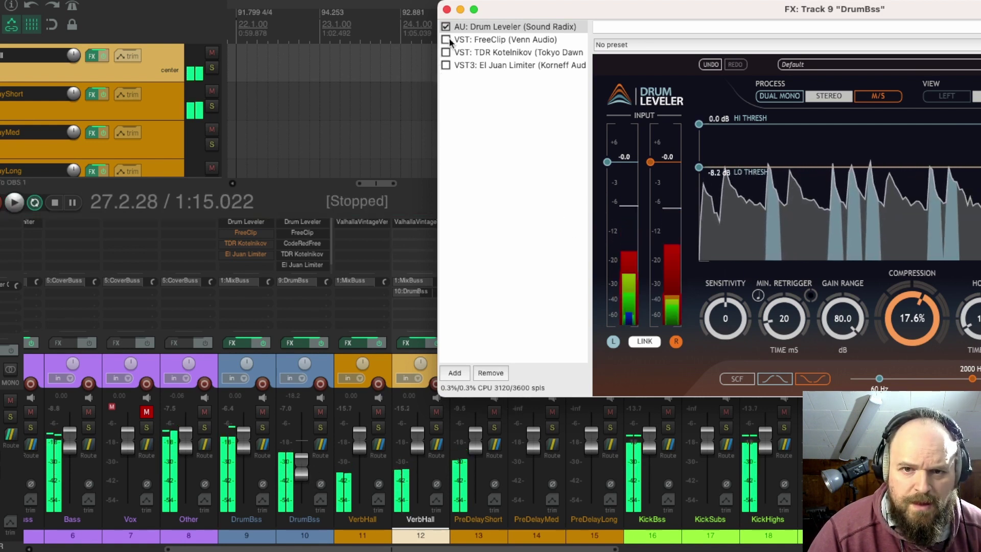
pyautogui.click(446, 9)
# Resume playback and reset the clip indicator on MixBuss
pyautogui.press('space')
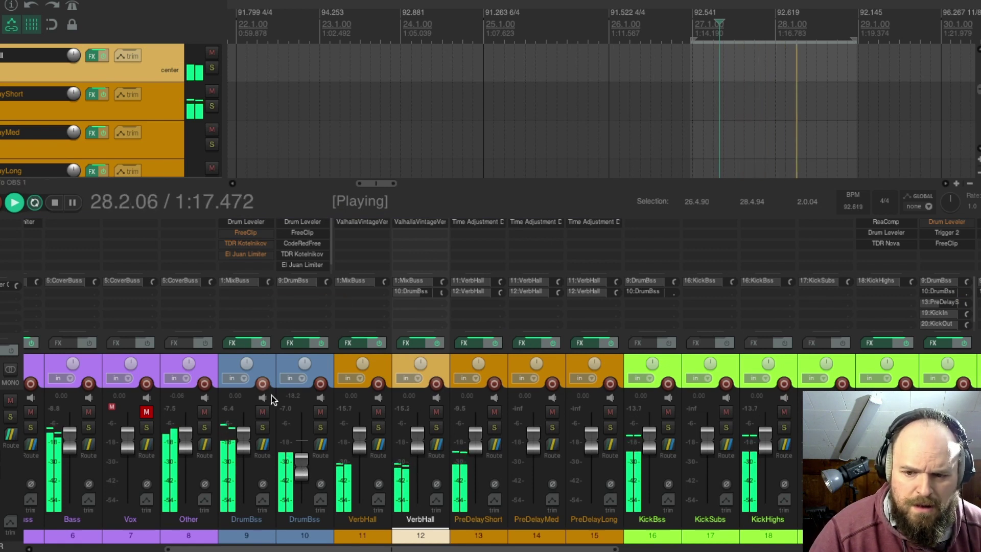
pyautogui.moveTo(306, 549); pyautogui.dragTo(176, 549)
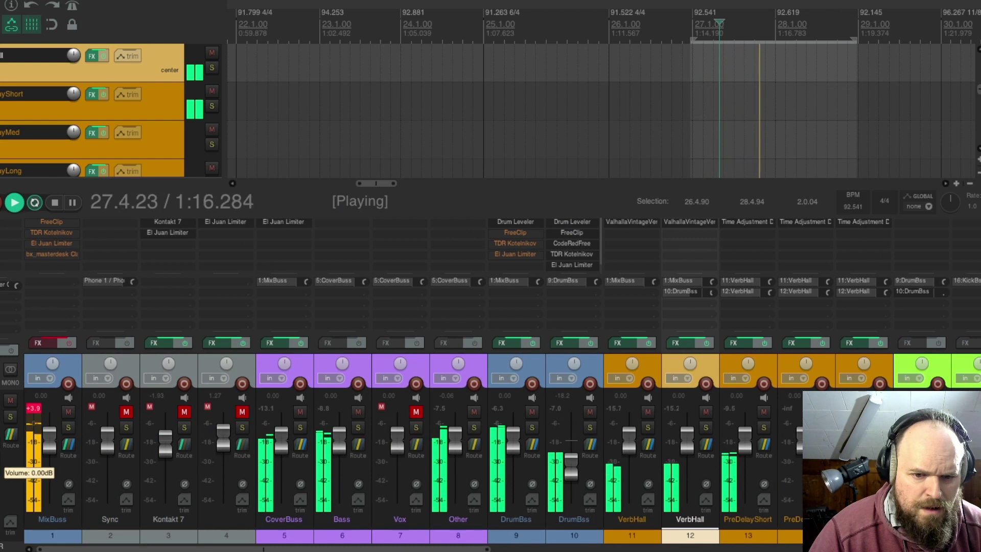
pyautogui.click(39, 407)
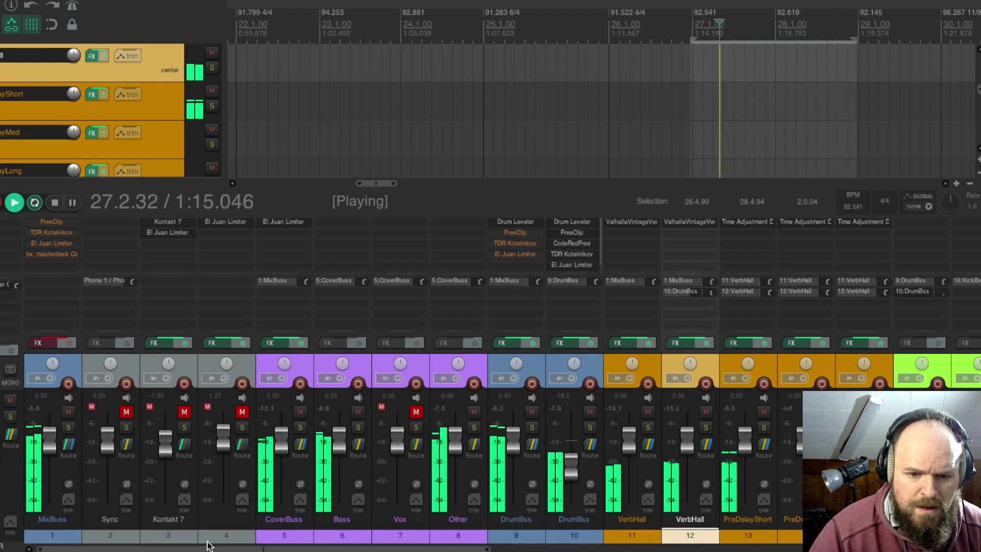
pyautogui.moveTo(186, 548); pyautogui.dragTo(652, 549)
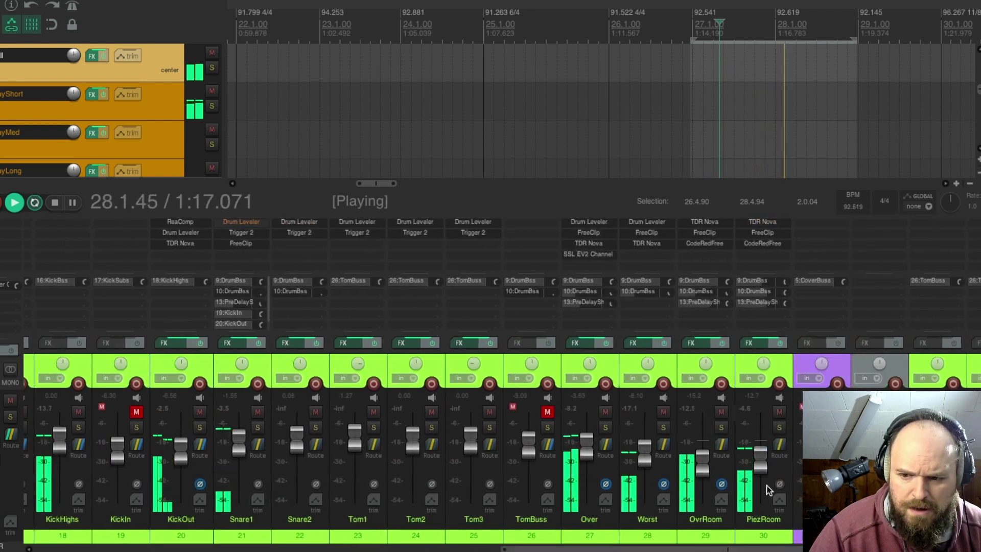
# Lower the OvrRoom fader to -18.1 dB, PiezRoom to -24.0 dB and Over to -5.33 dB, and stop playback
pyautogui.moveTo(702, 463)
pyautogui.mouseDown()
pyautogui.moveTo(700, 472)
pyautogui.moveTo(699, 462)
pyautogui.mouseUp()
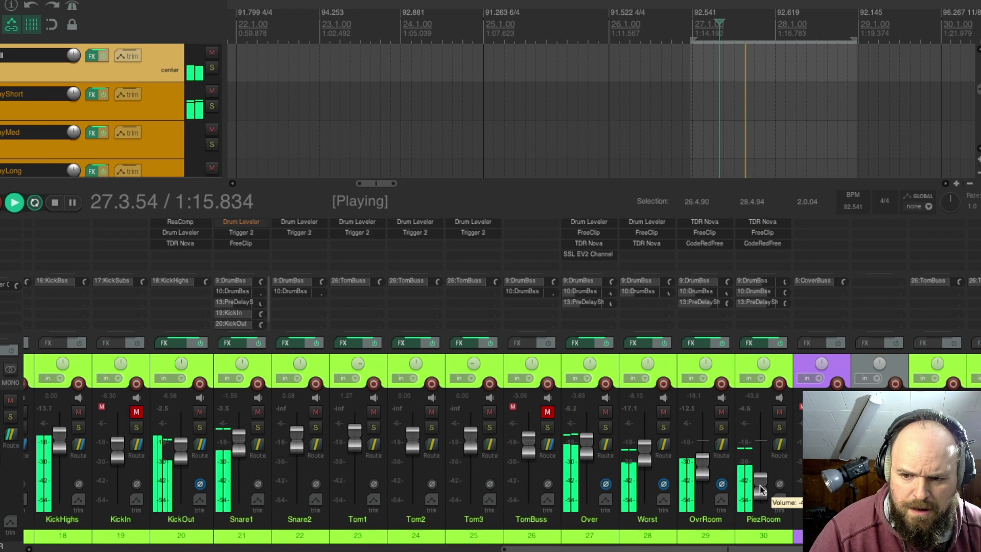
pyautogui.moveTo(760, 465); pyautogui.dragTo(763, 475)
pyautogui.moveTo(587, 449)
pyautogui.mouseDown()
pyautogui.moveTo(588, 434)
pyautogui.moveTo(591, 456)
pyautogui.mouseUp()
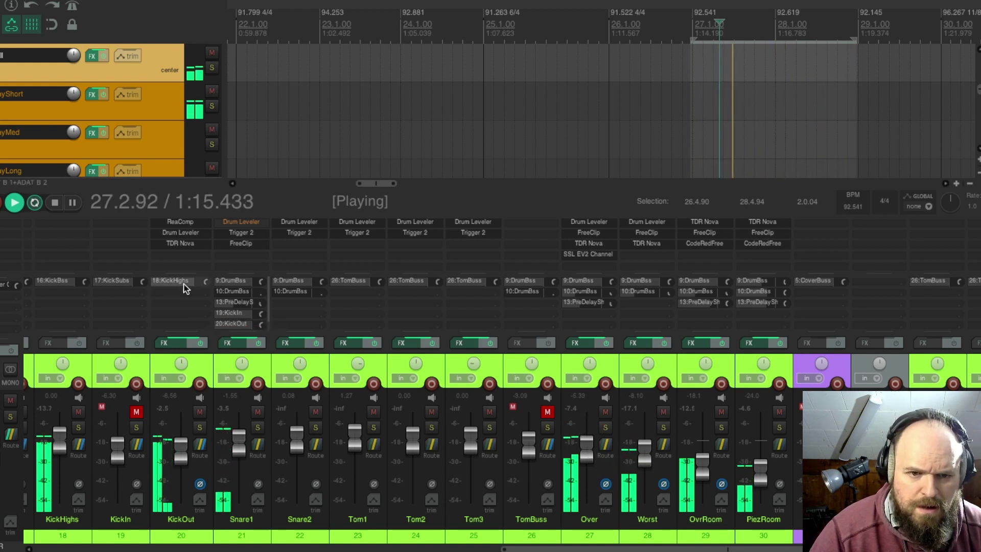
pyautogui.press('space')
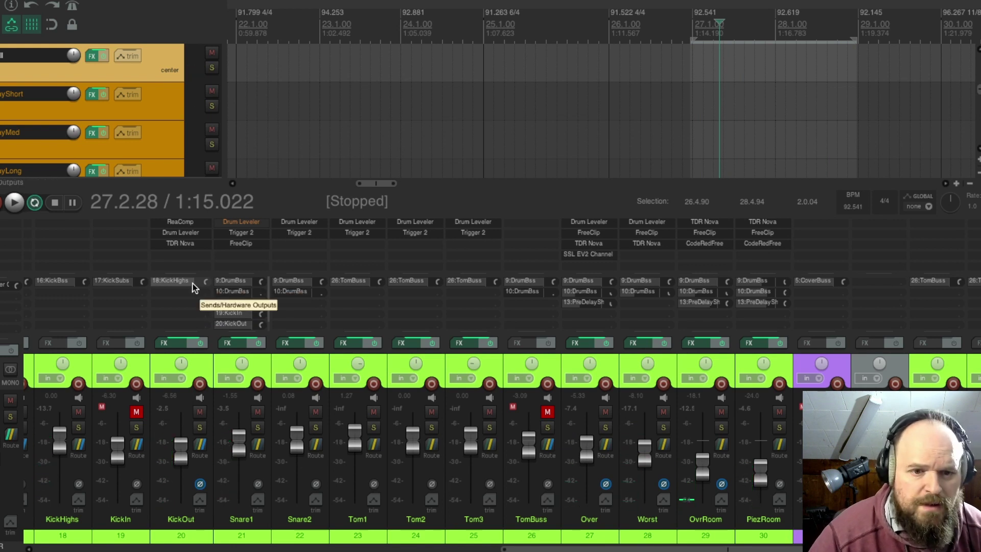
# Add the VST3 TDR Nova equalizer to the end of the Snare1 track's effects chain
pyautogui.click(230, 343)
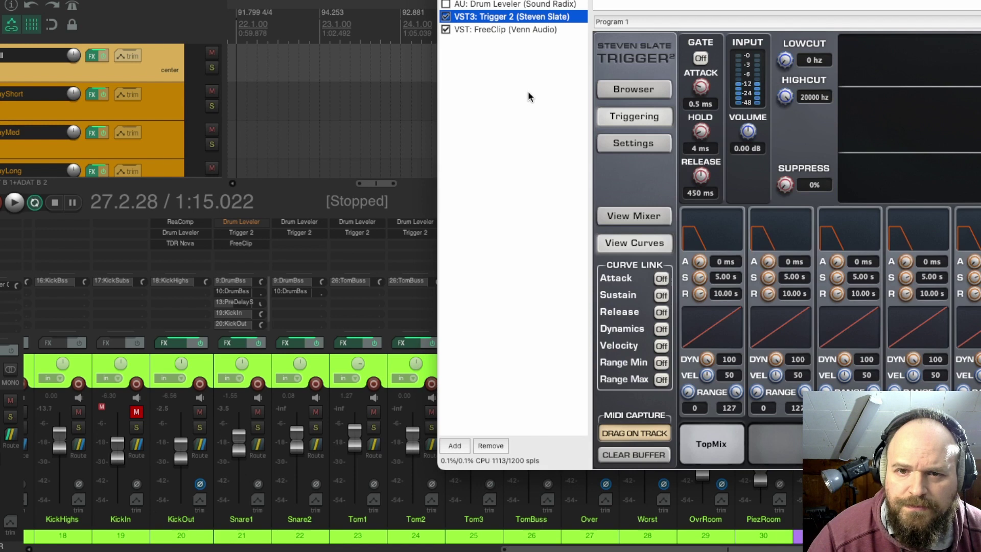
pyautogui.rightClick(467, 41)
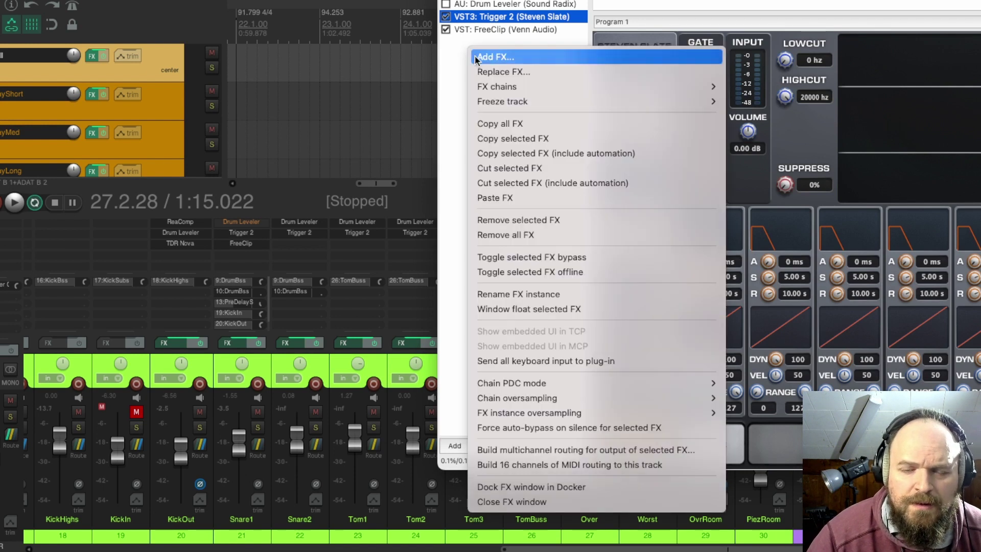
pyautogui.click(475, 56)
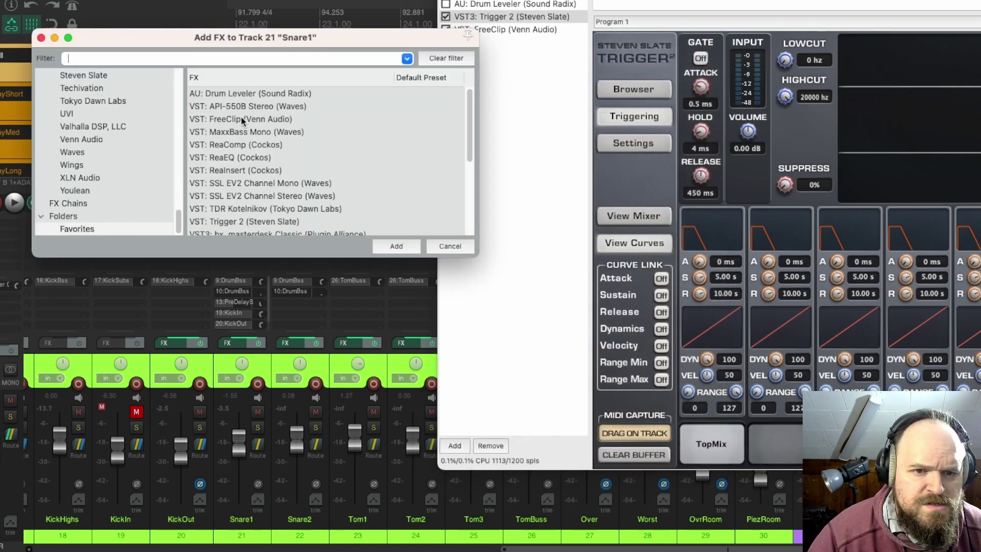
pyautogui.scroll(-5, 282, 181)
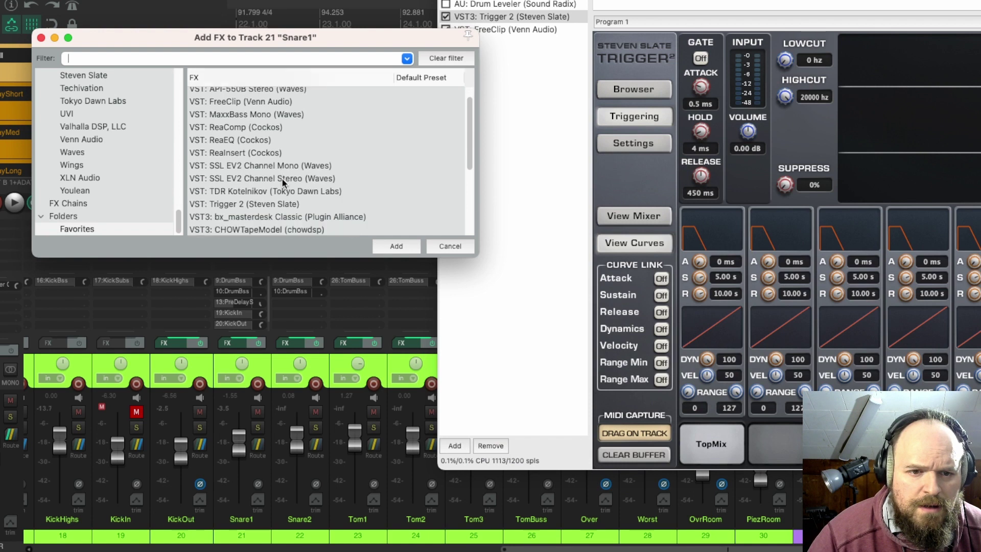
pyautogui.scroll(-5, 282, 179)
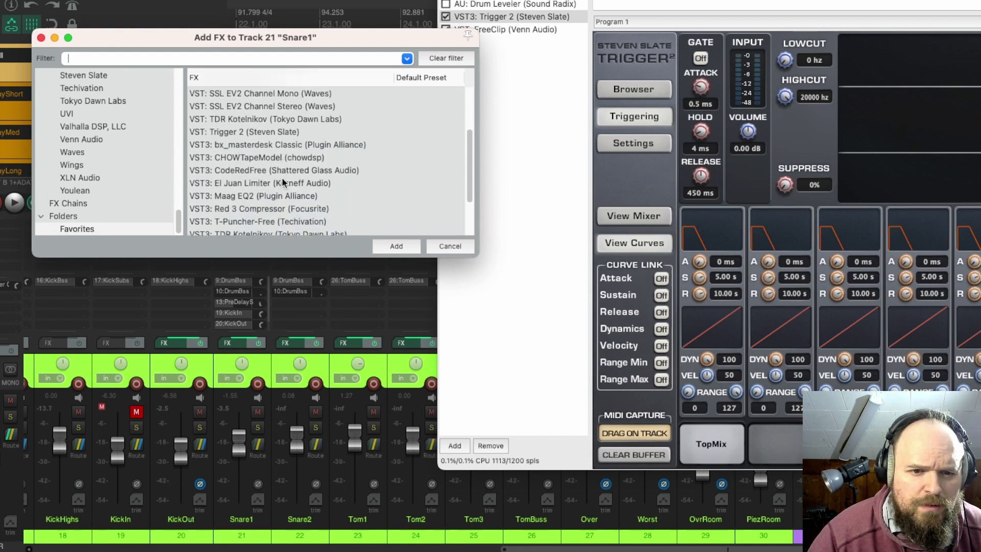
pyautogui.doubleClick(250, 202)
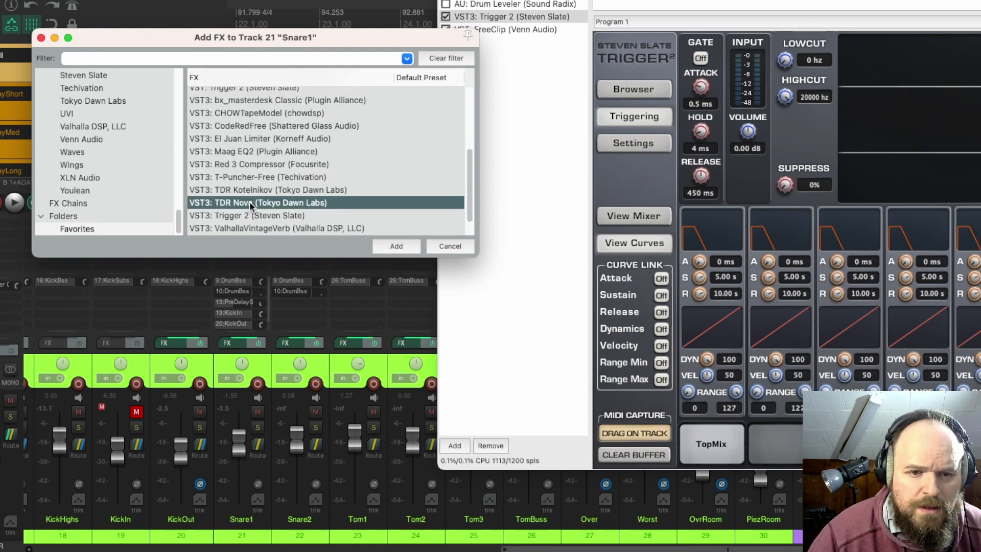
# During playback, set Snare1's TDR Nova to a 63 Hz high-pass and a band II cut of about 1.5 dB at 400 Hz
pyautogui.press('space')
pyautogui.moveTo(845, 160); pyautogui.dragTo(852, 188)
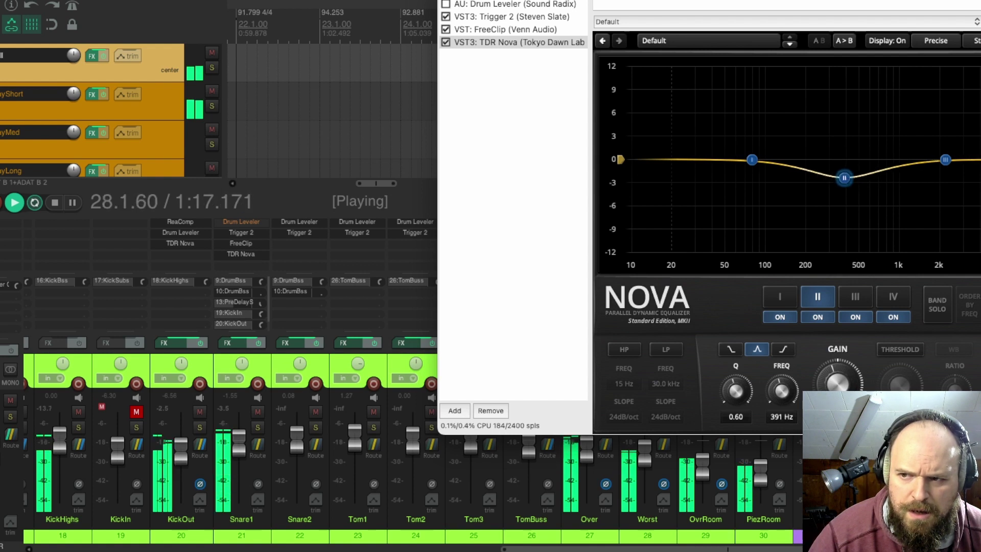
pyautogui.click(946, 160)
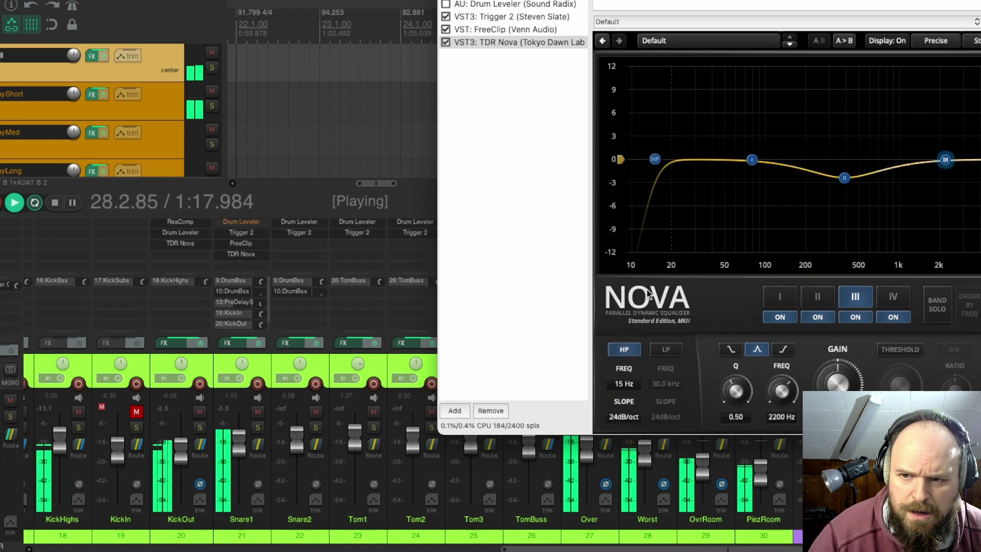
pyautogui.moveTo(655, 161); pyautogui.dragTo(739, 165)
pyautogui.click(846, 178)
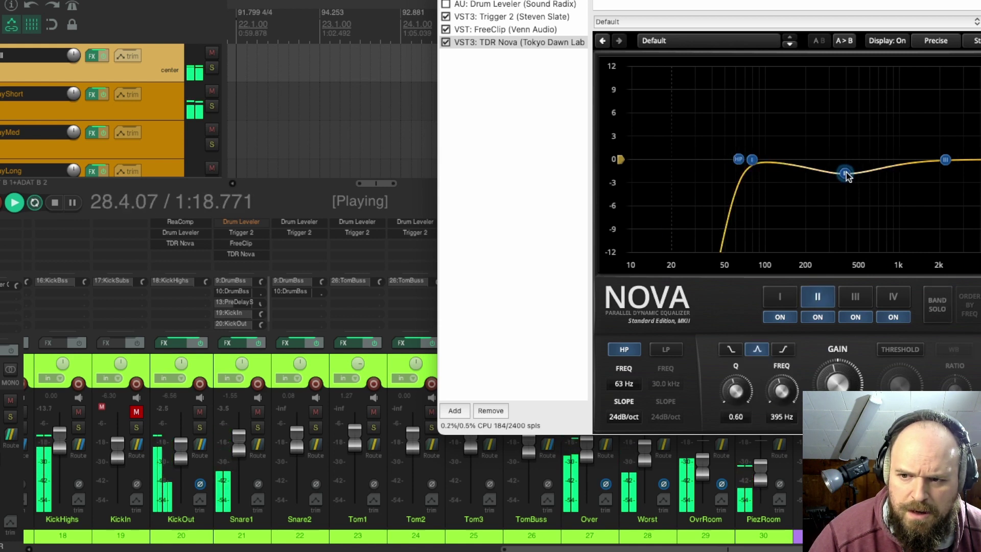
pyautogui.moveTo(847, 177); pyautogui.dragTo(848, 174)
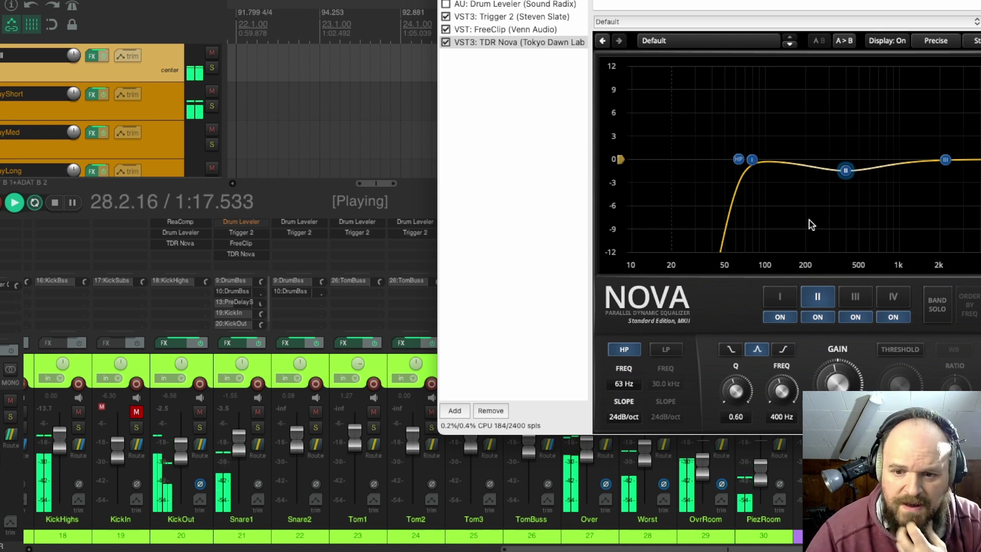
# Add a second FreeClip after TDR Nova on Snare1 and lower its clip ceiling
pyautogui.rightClick(493, 137)
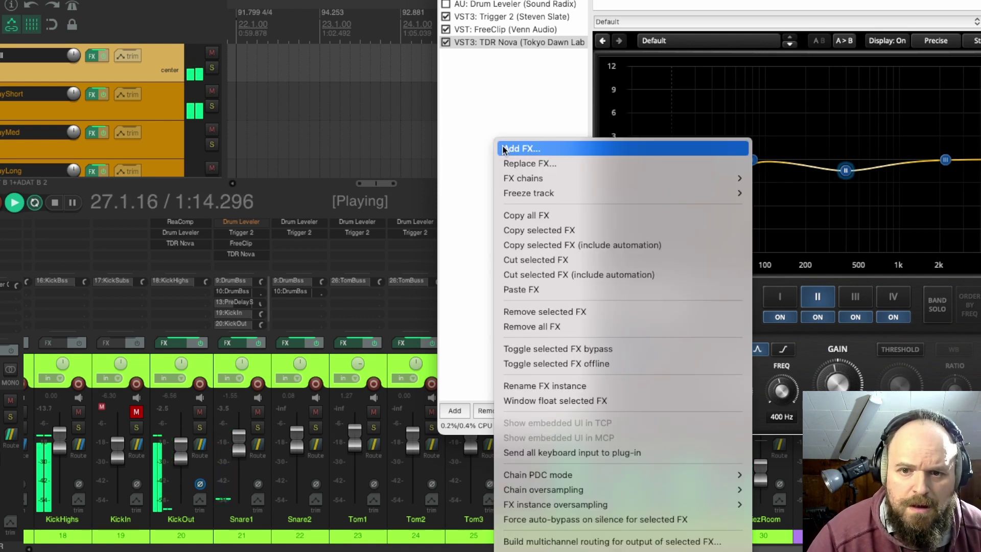
pyautogui.click(503, 149)
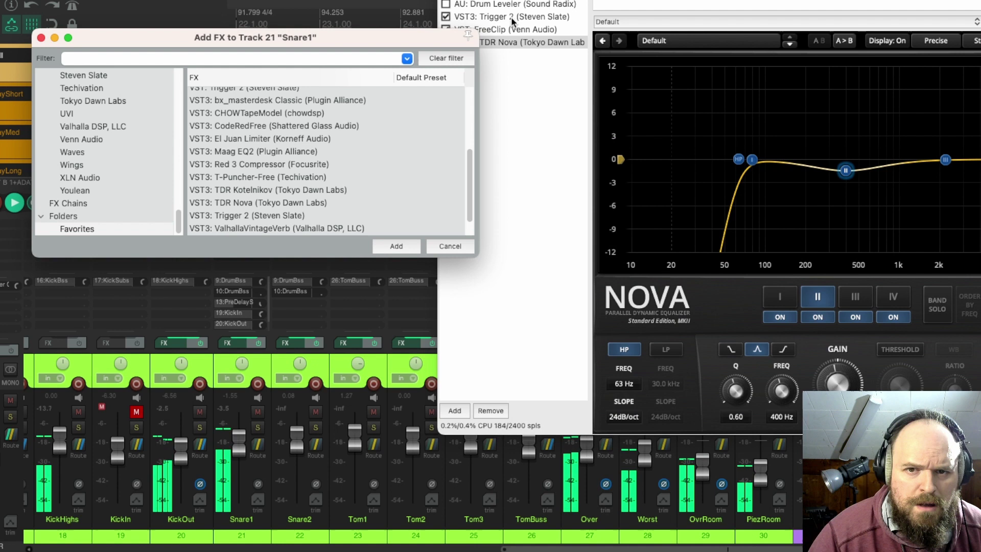
pyautogui.moveTo(409, 32); pyautogui.dragTo(548, 136)
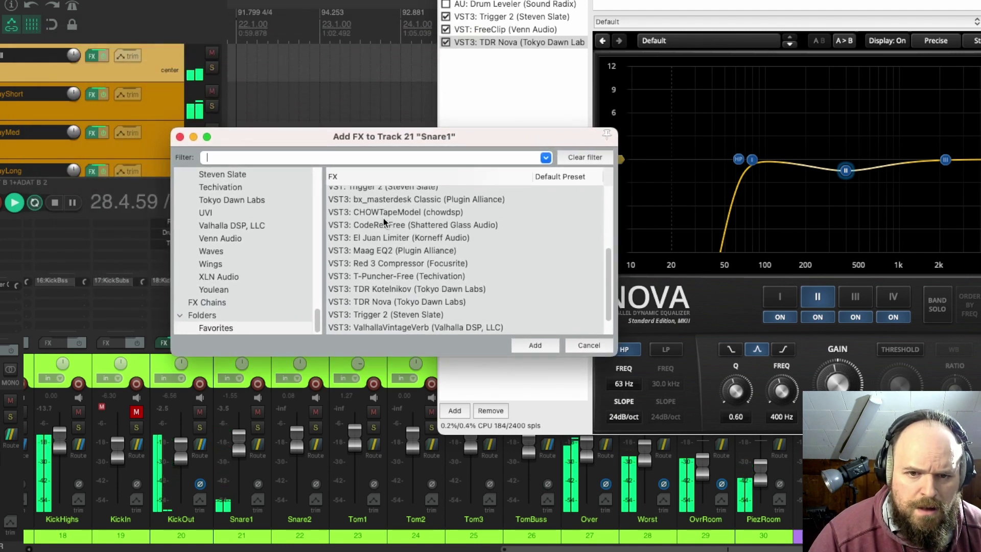
pyautogui.scroll(3, 379, 236)
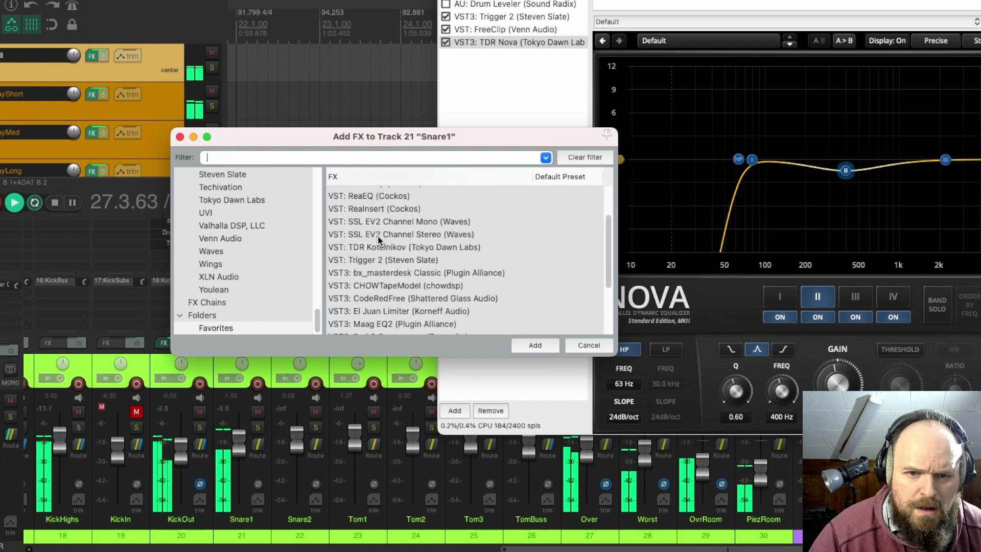
pyautogui.scroll(-5, 380, 243)
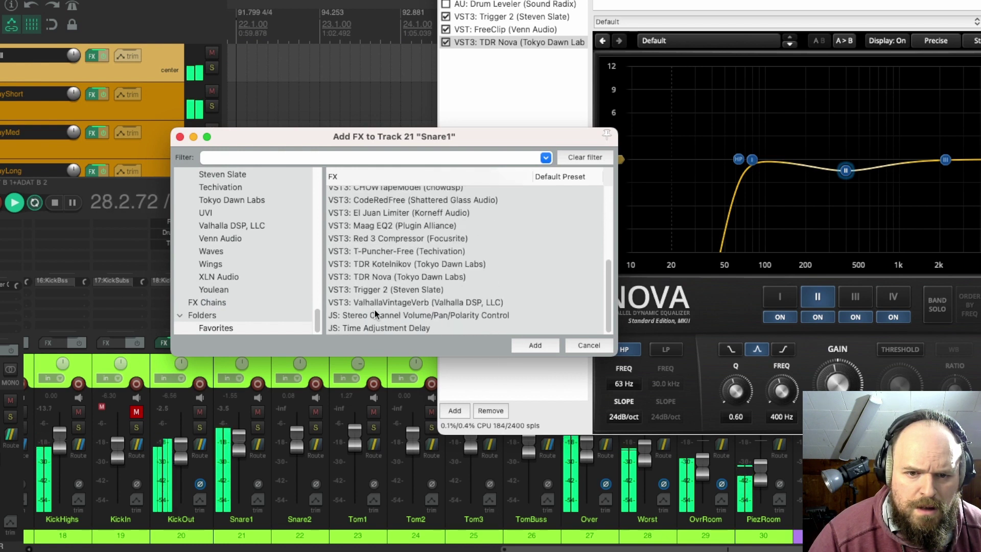
pyautogui.scroll(8, 386, 283)
pyautogui.click(381, 218)
pyautogui.doubleClick(381, 218)
pyautogui.moveTo(865, 44); pyautogui.dragTo(869, 87)
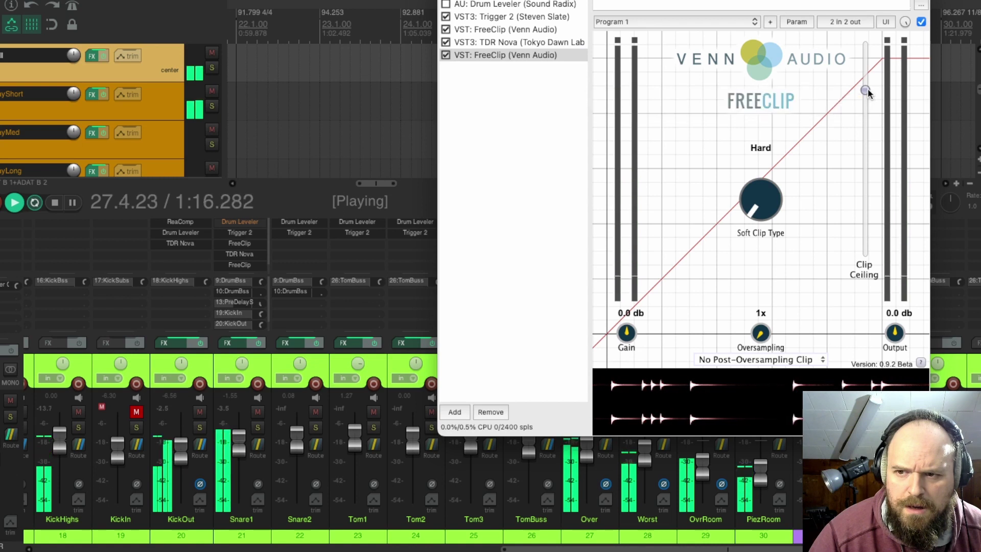
# Add the SSL EV2 Channel Mono plug-in after the second FreeClip on Snare1
pyautogui.rightClick(514, 98)
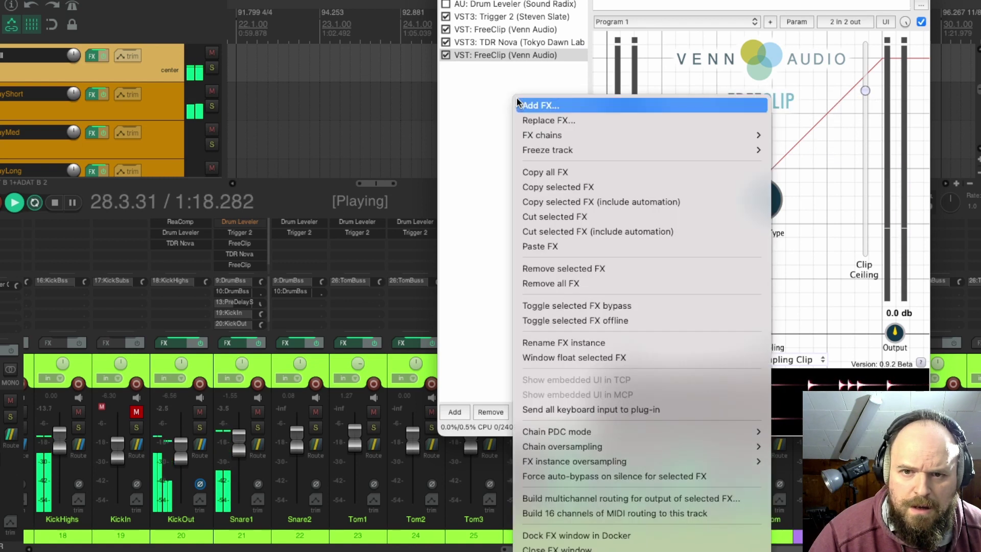
pyautogui.click(522, 103)
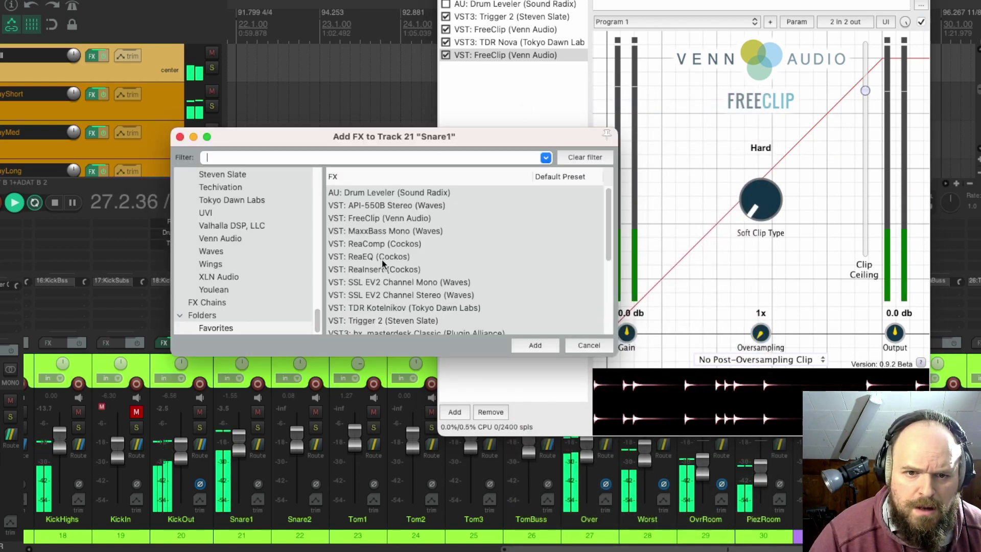
pyautogui.scroll(-2, 404, 314)
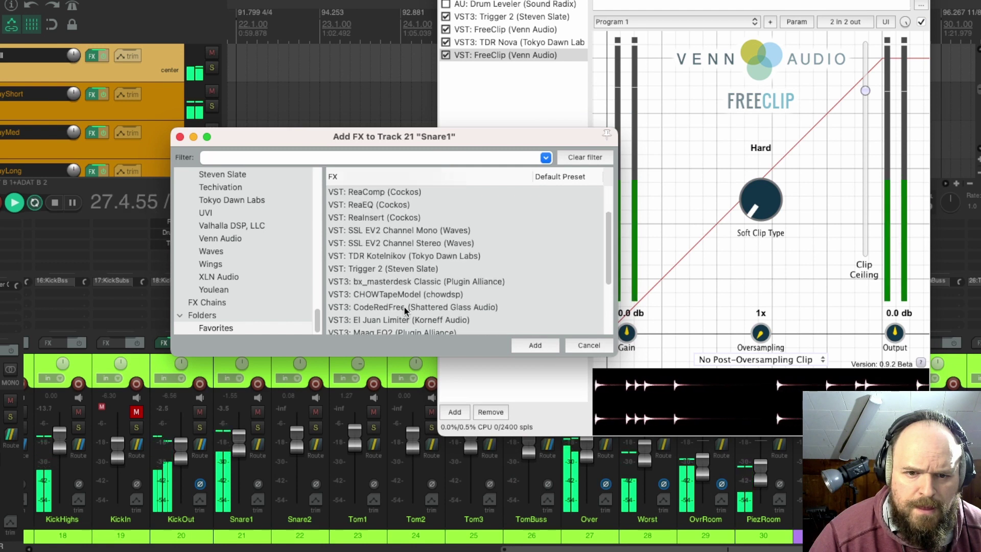
pyautogui.click(430, 234)
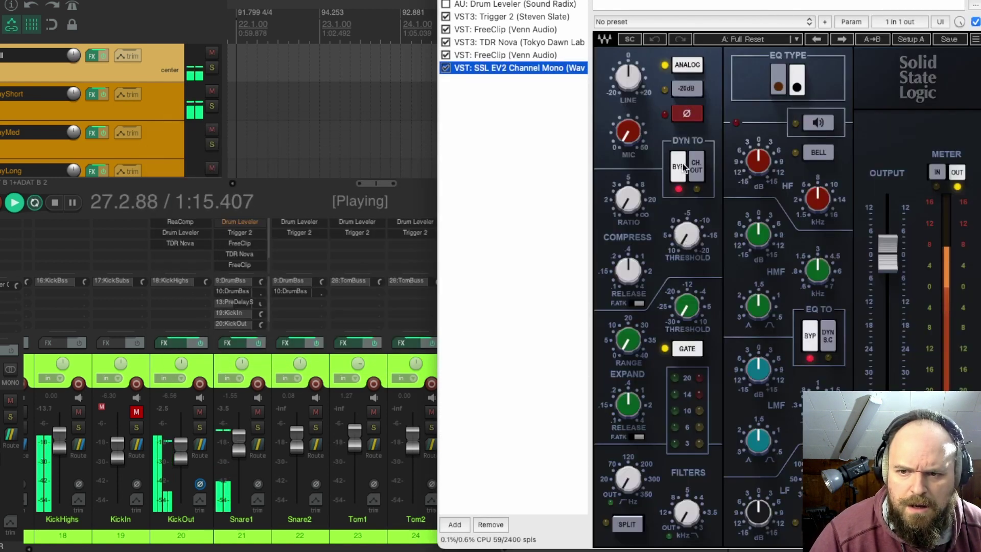
# Route the SSL EV2 Channel's dynamics to channel out, lower its compressor threshold, and take its EQ out of bypass
pyautogui.click(697, 169)
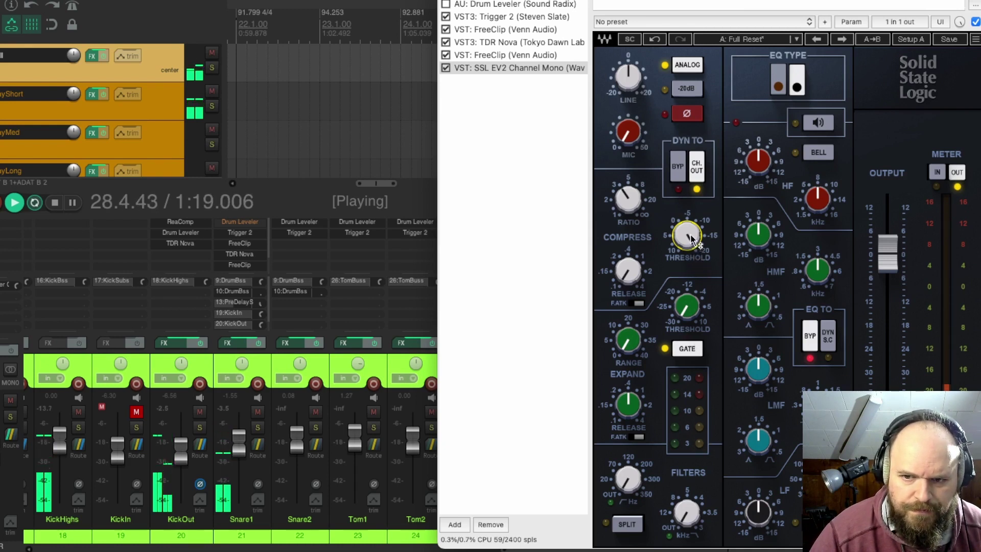
pyautogui.moveTo(690, 239); pyautogui.dragTo(690, 246)
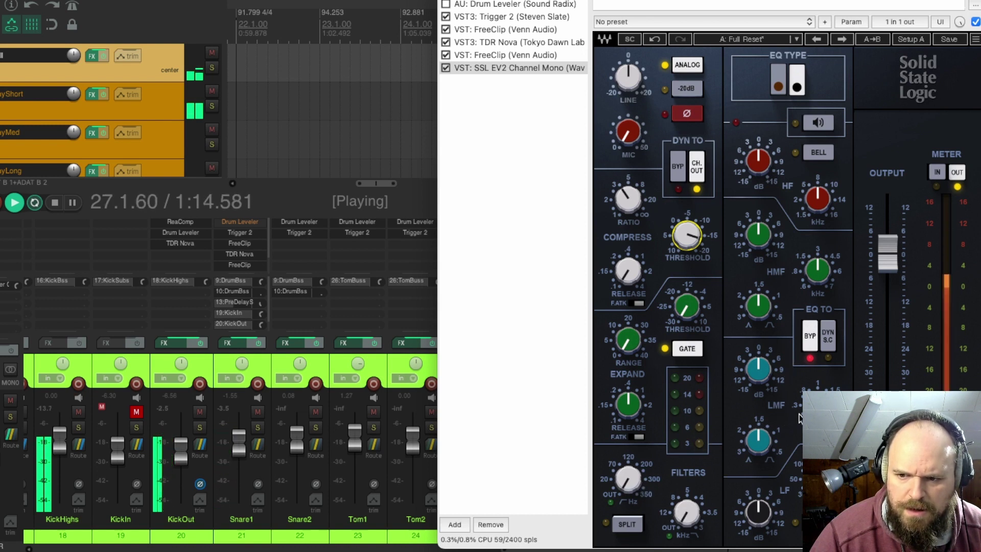
pyautogui.click(810, 335)
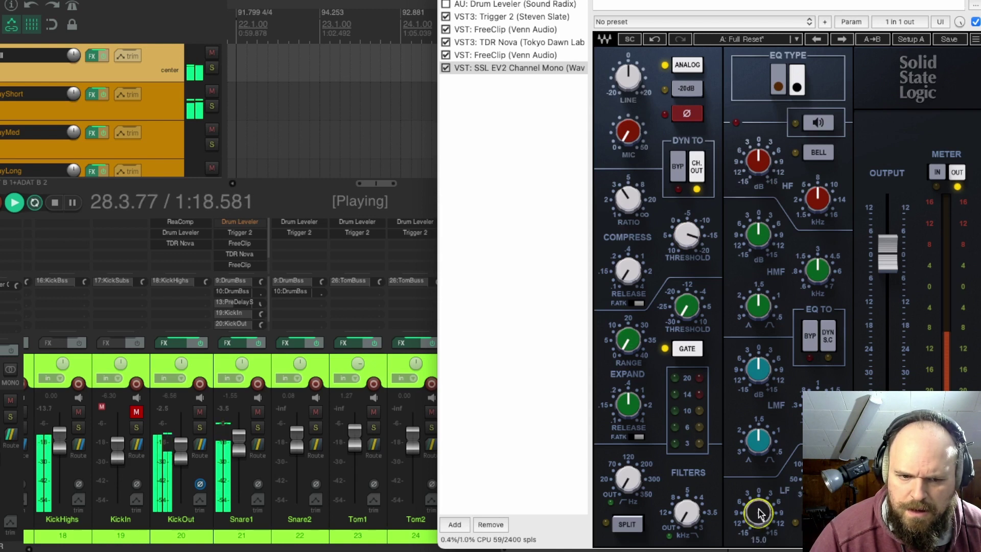
# Shape Snare1's channel EQ with reduced LF gain, HMF gain 3.6 dB and Q 0.48, a higher HF frequency and HF gain about 7.3 dB
pyautogui.moveTo(759, 513); pyautogui.dragTo(759, 528)
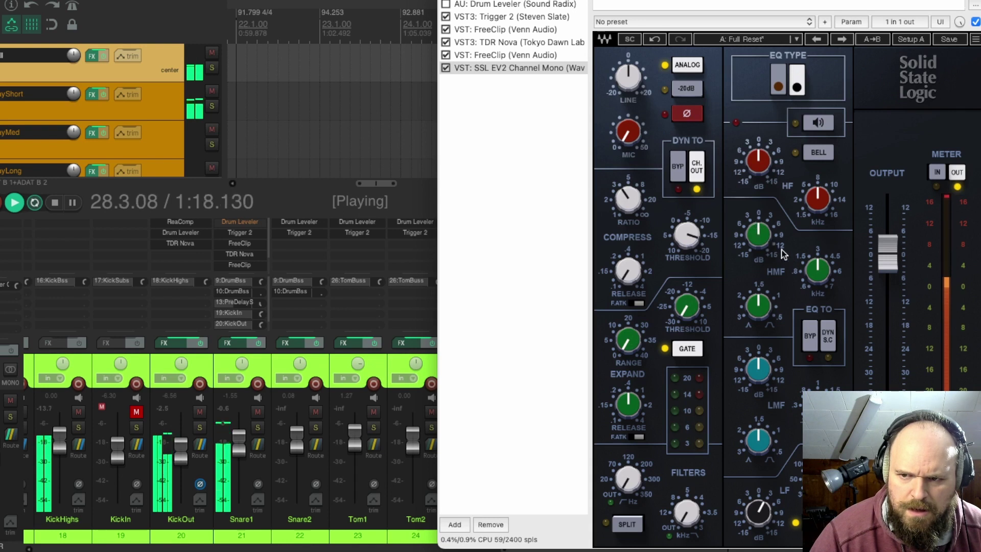
pyautogui.moveTo(761, 240); pyautogui.dragTo(764, 239)
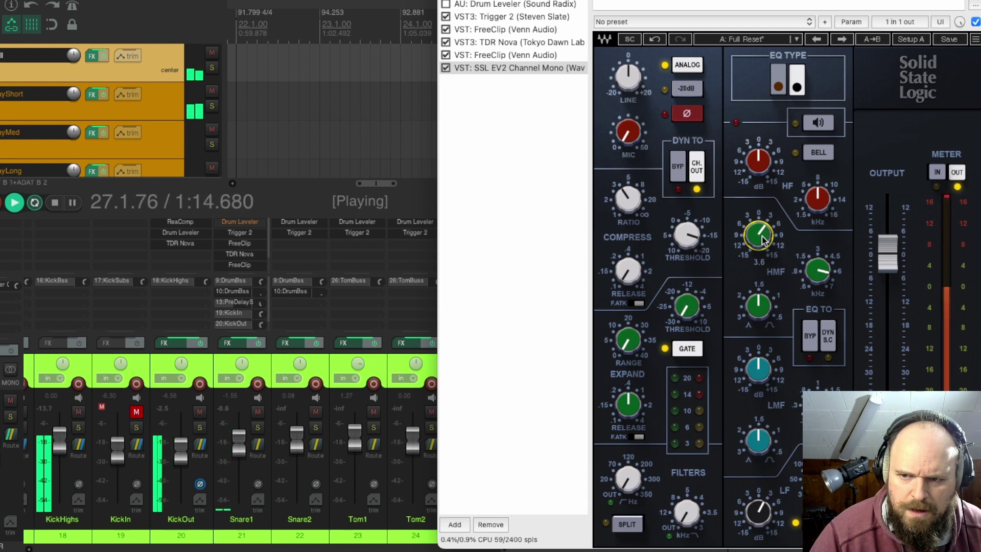
pyautogui.moveTo(758, 305); pyautogui.dragTo(759, 322)
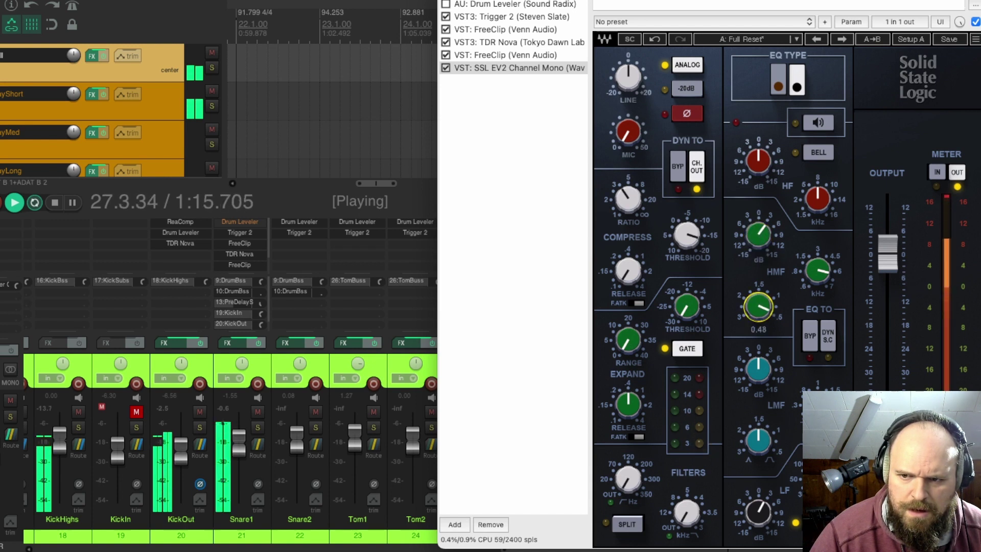
pyautogui.moveTo(818, 199); pyautogui.dragTo(818, 178)
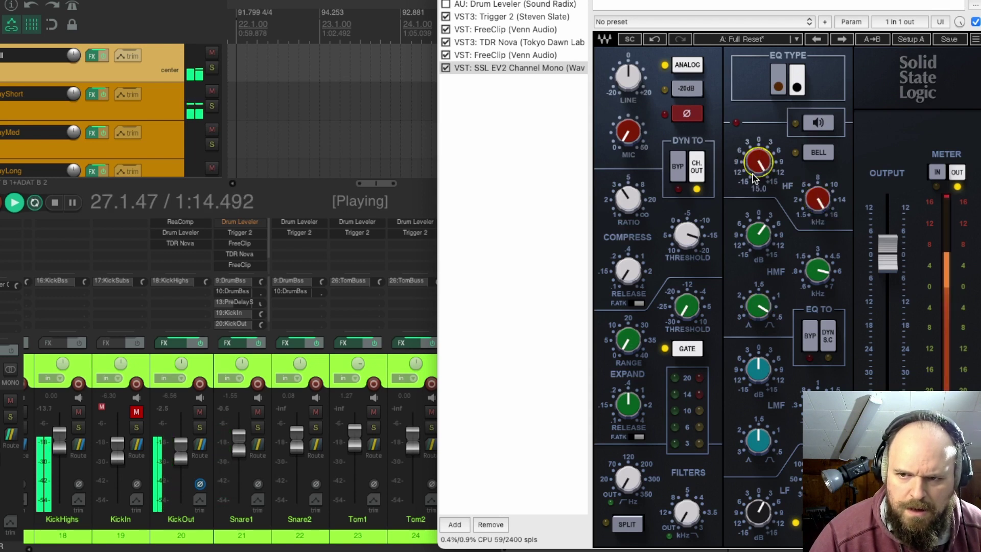
pyautogui.moveTo(764, 166); pyautogui.dragTo(764, 191)
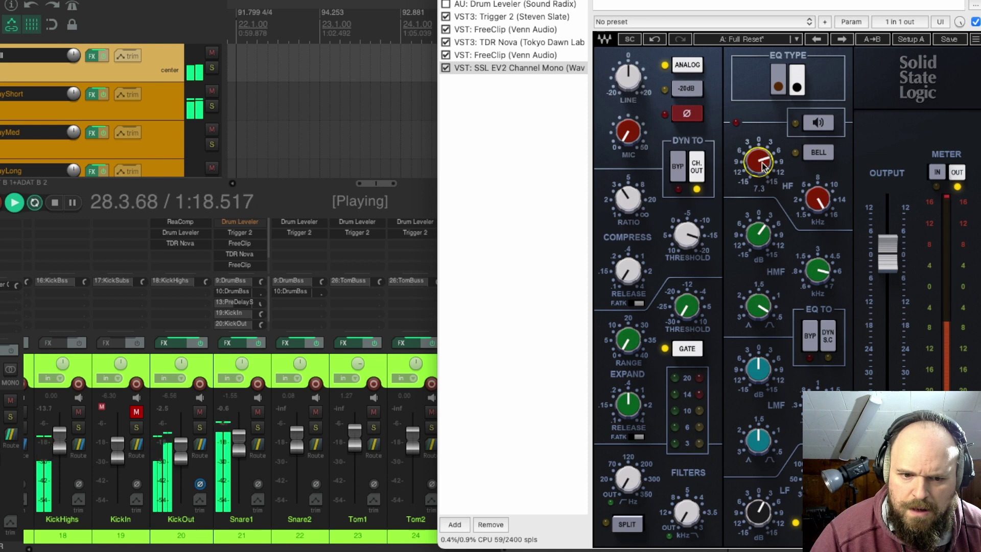
# Lower the Snare1 fader to -4.62 dB, fine-tune its EQ's LF gain and close the plugin window
pyautogui.moveTo(244, 443); pyautogui.dragTo(241, 446)
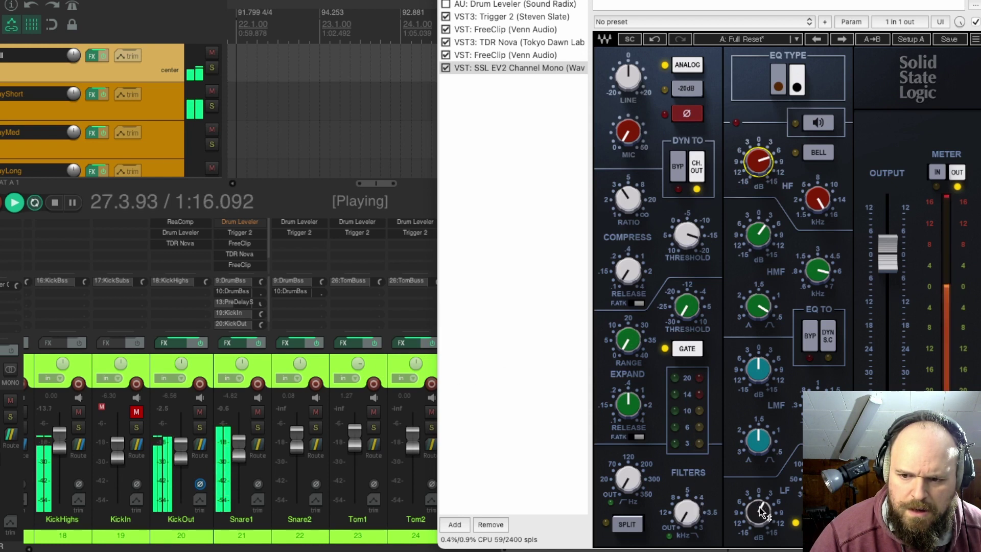
pyautogui.moveTo(760, 508); pyautogui.dragTo(759, 486)
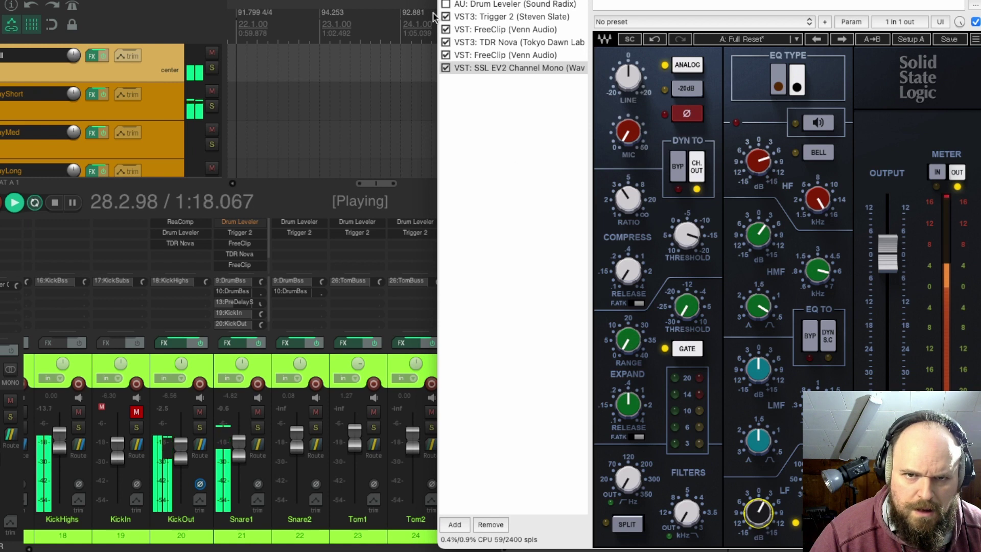
pyautogui.press('Escape')
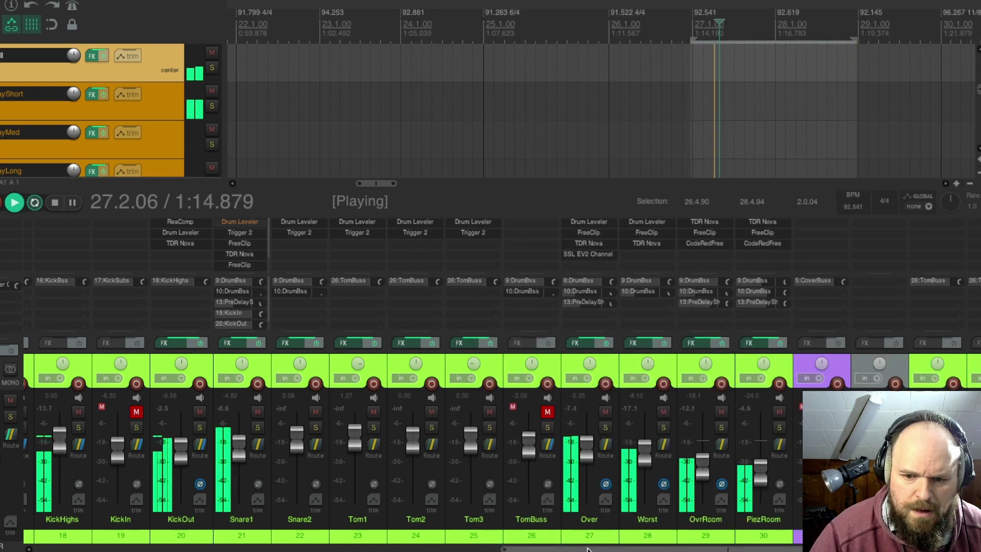
# Set the OvrRoom track's send to PreDelayShort to -16.27 dB and close its routing
pyautogui.hscroll(-10, 490, 434)
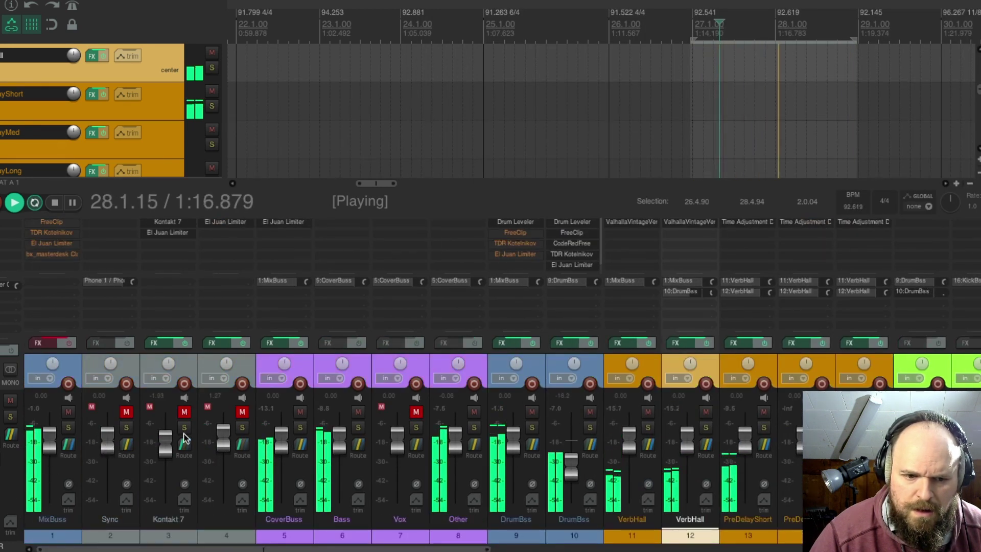
pyautogui.hscroll(10, 281, 440)
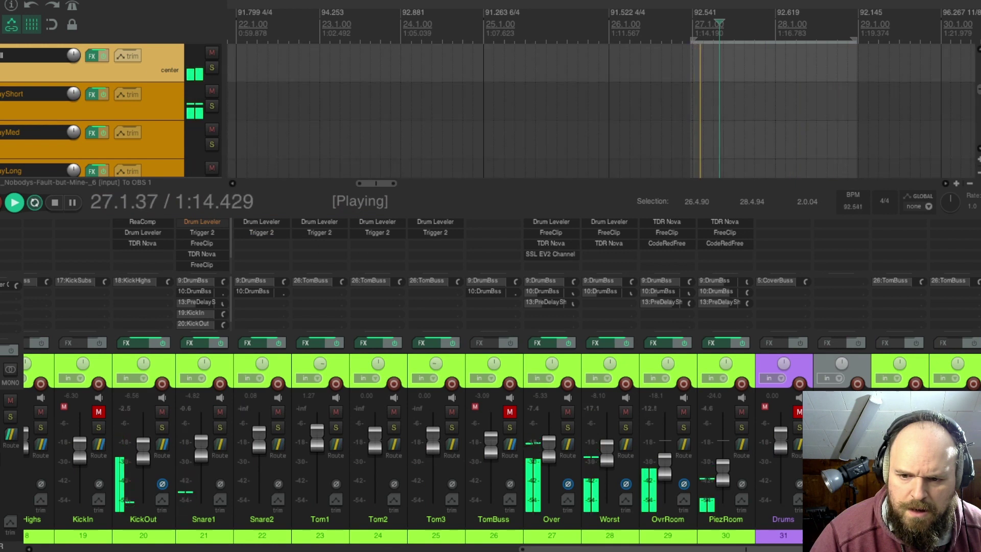
pyautogui.moveTo(600, 549); pyautogui.dragTo(511, 549)
pyautogui.hscroll(6, 654, 467)
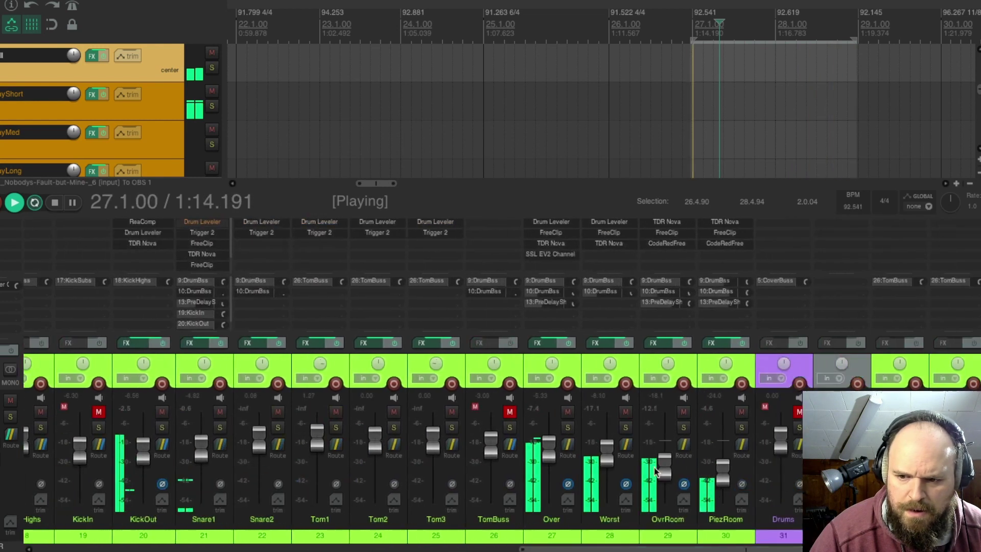
pyautogui.click(741, 445)
pyautogui.click(683, 445)
pyautogui.click(684, 444)
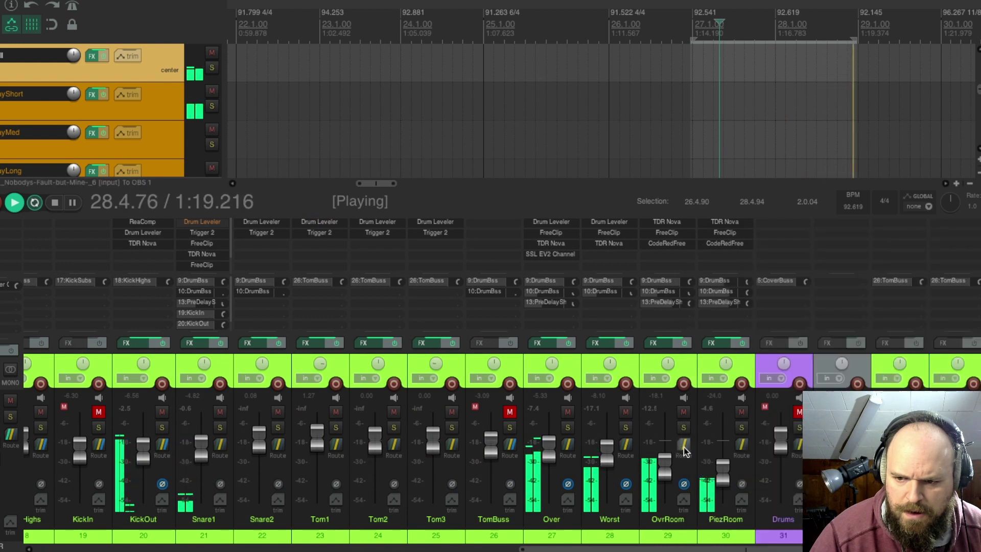
pyautogui.click(683, 444)
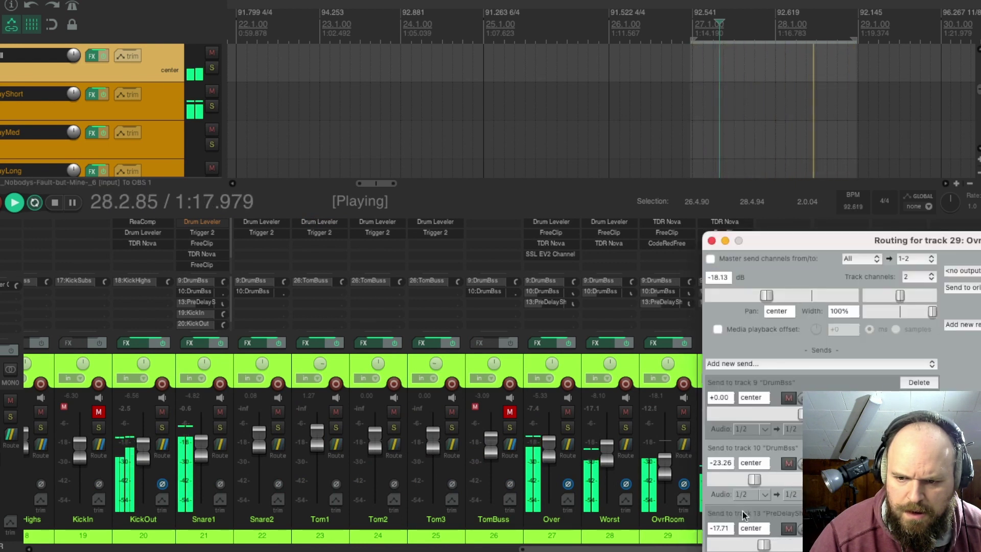
pyautogui.moveTo(764, 545); pyautogui.dragTo(765, 544)
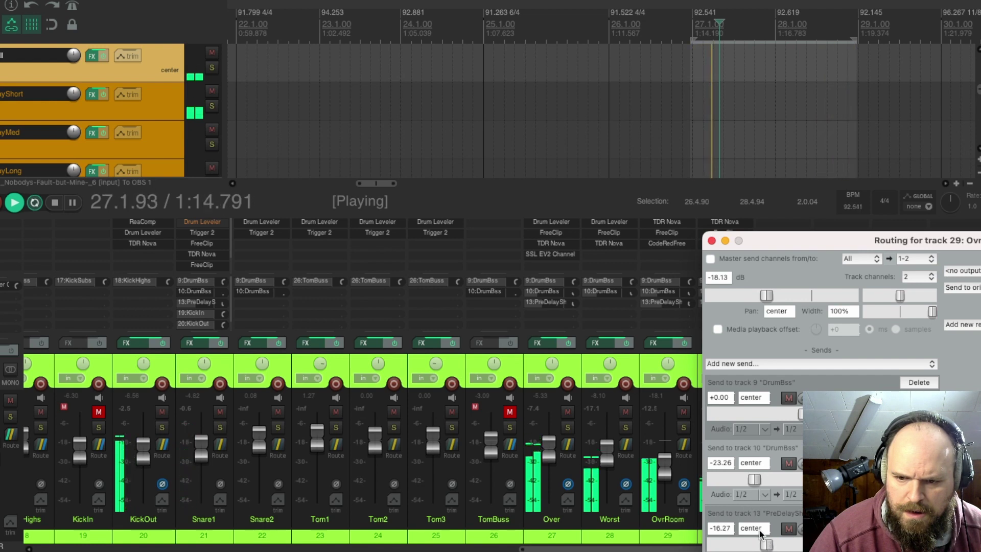
pyautogui.click(728, 313)
# Reduce the CodeRedFree input on PiezRoom and balance the room faders at -20.7 dB for PiezRoom and -14.2 dB for OvrRoom
pyautogui.moveTo(722, 494); pyautogui.dragTo(723, 469)
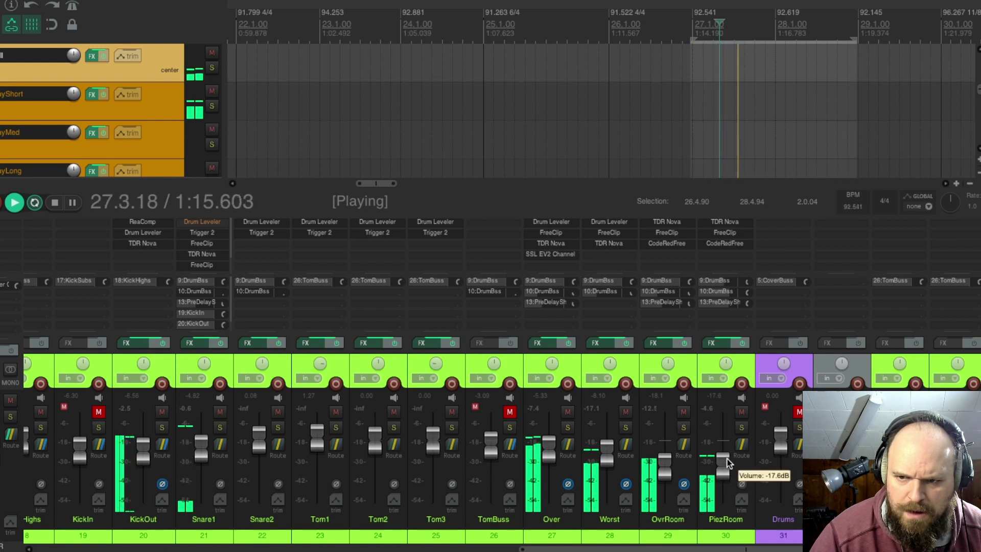
pyautogui.click(711, 343)
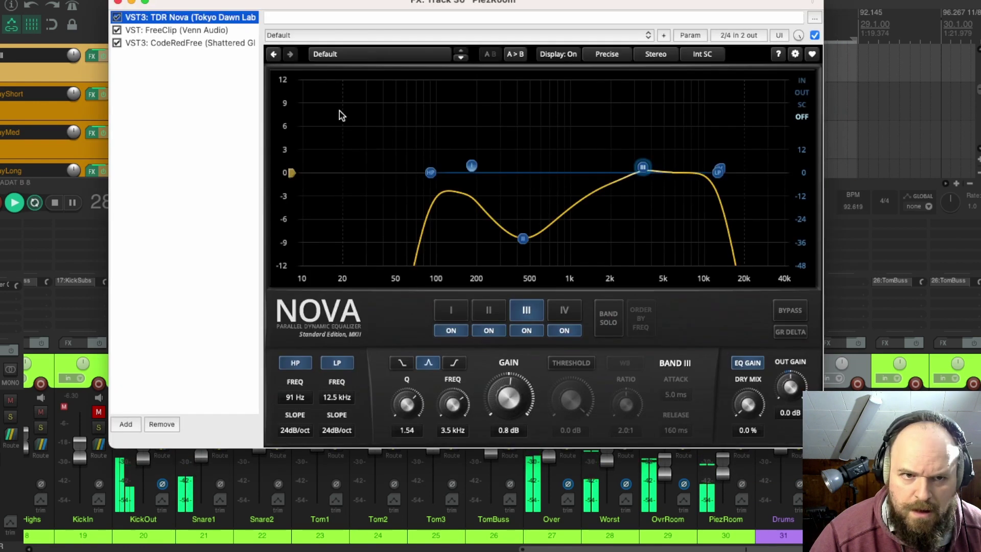
pyautogui.click(179, 43)
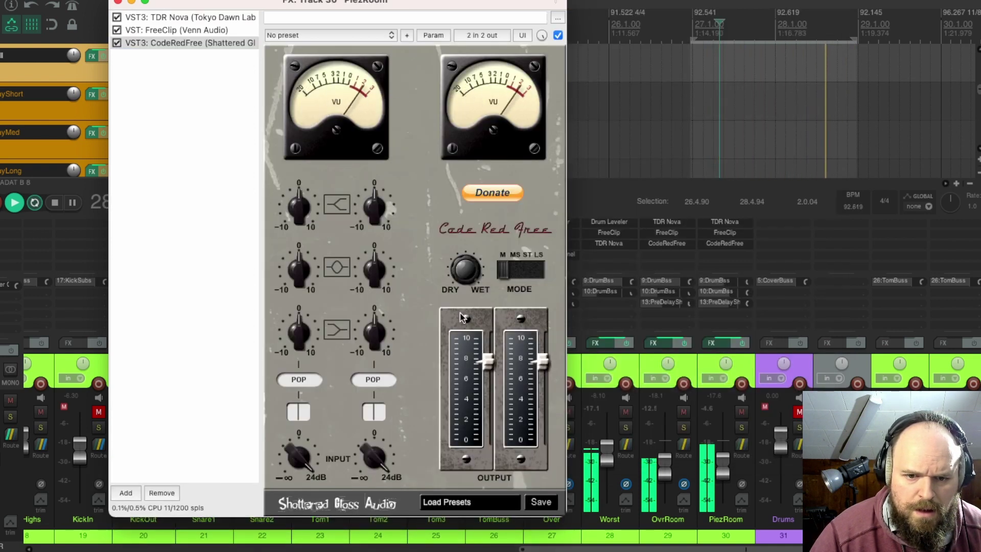
pyautogui.moveTo(369, 464); pyautogui.dragTo(359, 501)
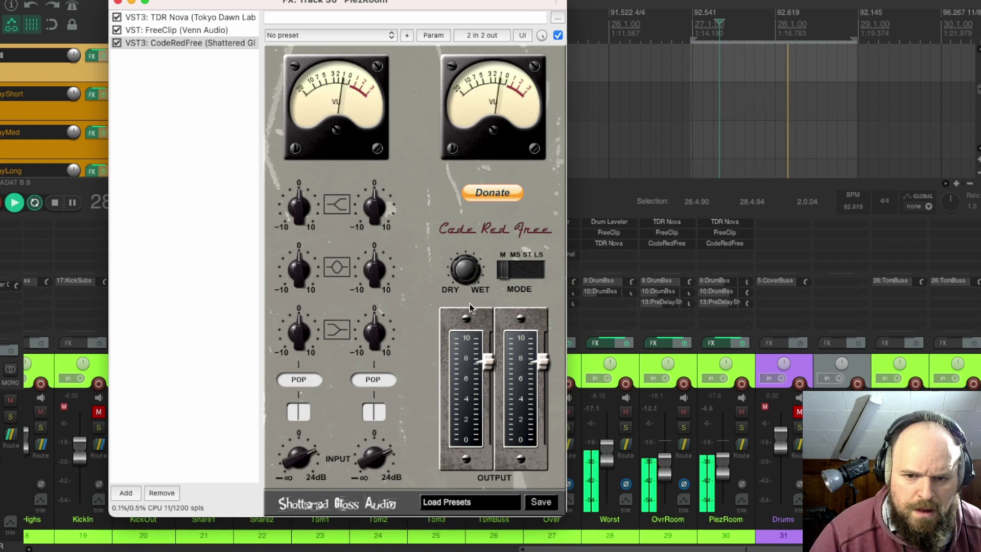
pyautogui.click(118, 2)
pyautogui.moveTo(721, 462); pyautogui.dragTo(669, 465)
# Solo the OvrRoom track and reduce the input level of its CodeRedFree plugin
pyautogui.click(684, 427)
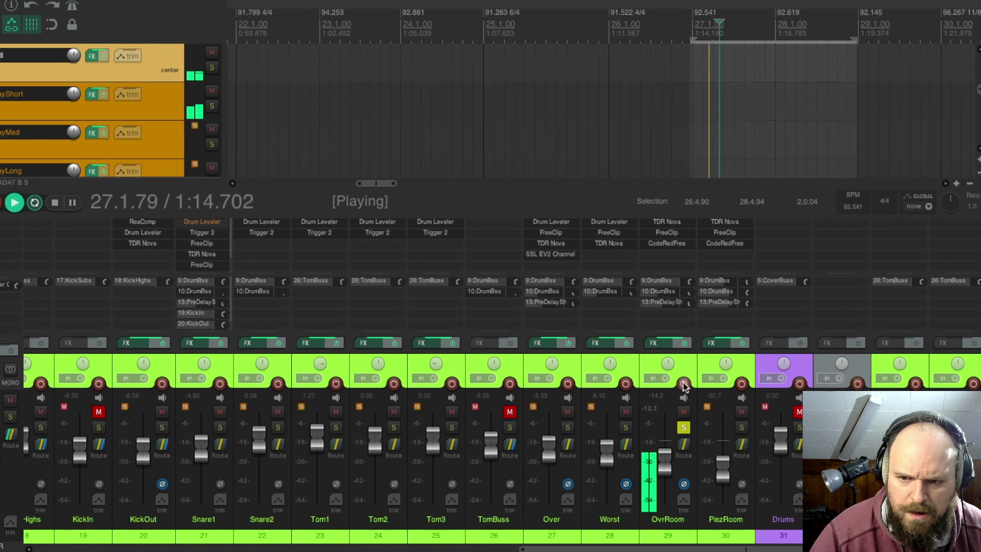
pyautogui.click(654, 343)
pyautogui.click(587, 23)
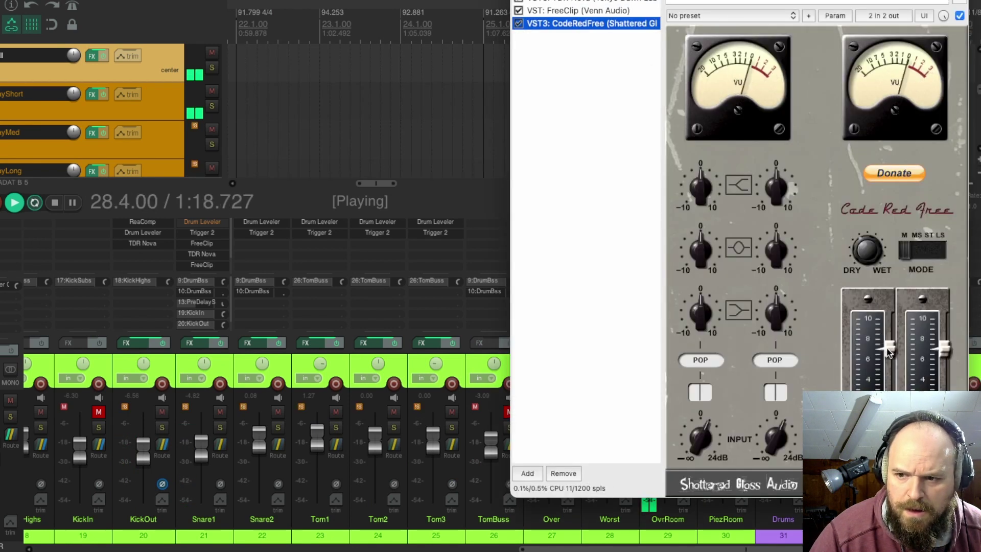
pyautogui.moveTo(780, 435); pyautogui.dragTo(779, 451)
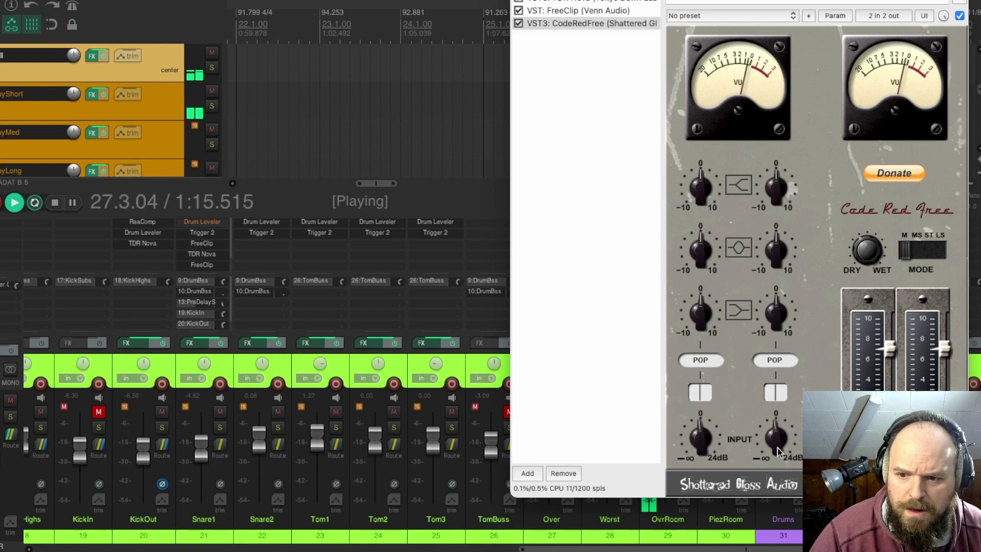
# Raise the FreeClip clip ceiling on OvrRoom, check its TDR Nova and CodeRedFree settings and close the effects window
pyautogui.click(575, 10)
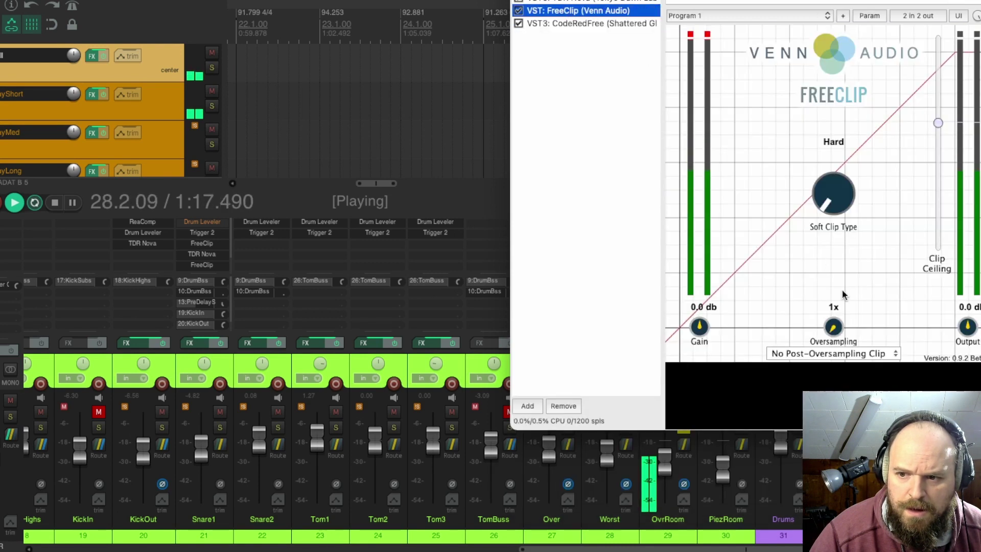
pyautogui.moveTo(937, 120); pyautogui.dragTo(942, 85)
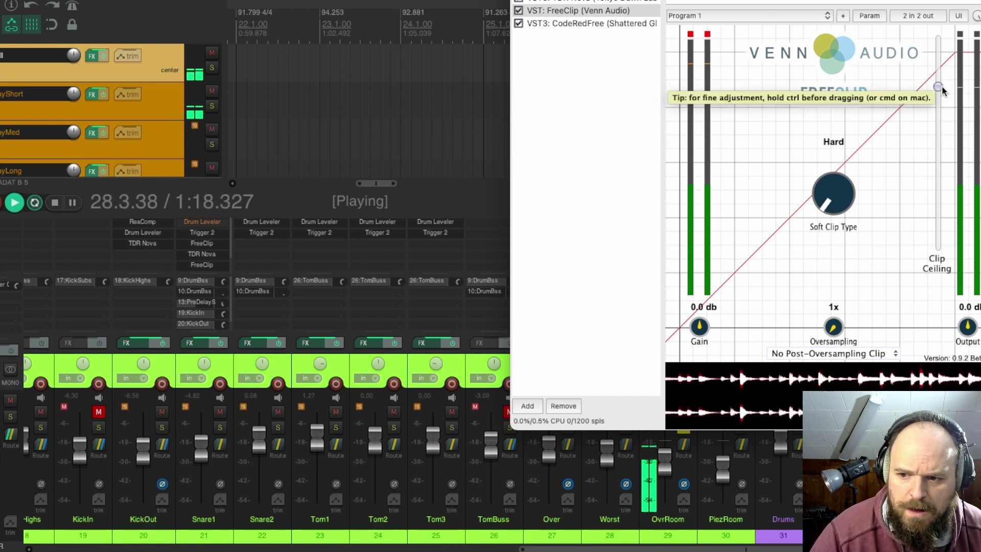
pyautogui.moveTo(942, 85)
pyautogui.mouseDown()
pyautogui.moveTo(947, 62)
pyautogui.moveTo(946, 72)
pyautogui.mouseUp()
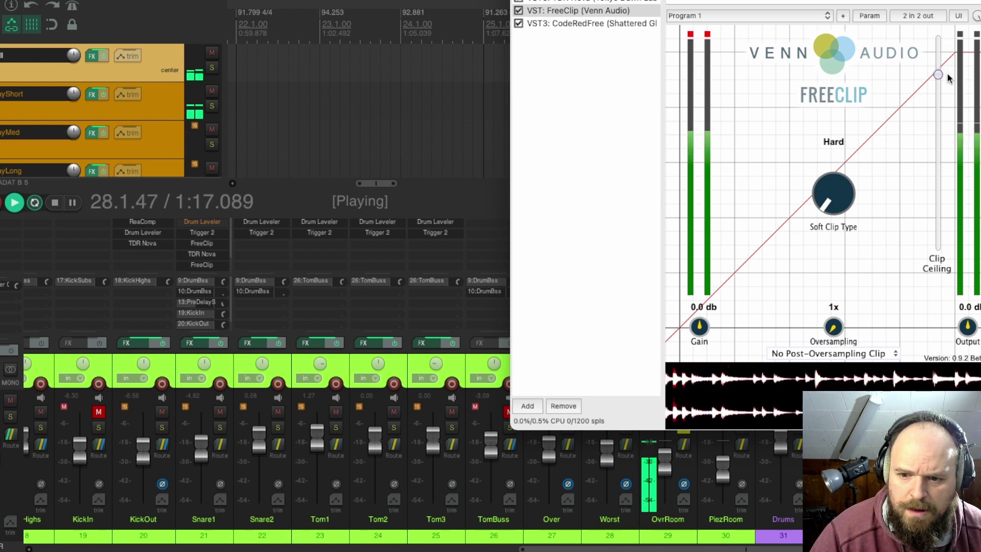
pyautogui.click(578, 10)
pyautogui.click(586, 1)
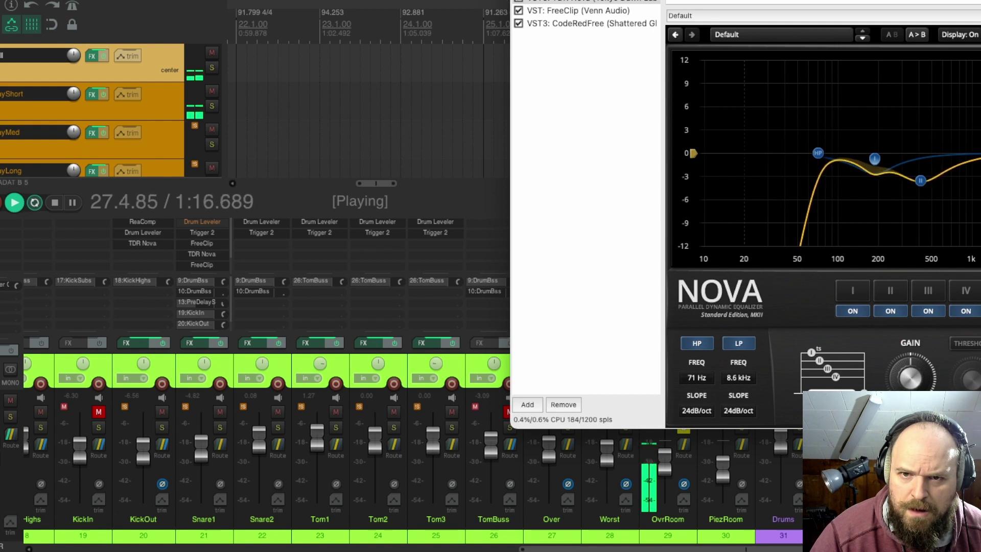
pyautogui.click(568, 24)
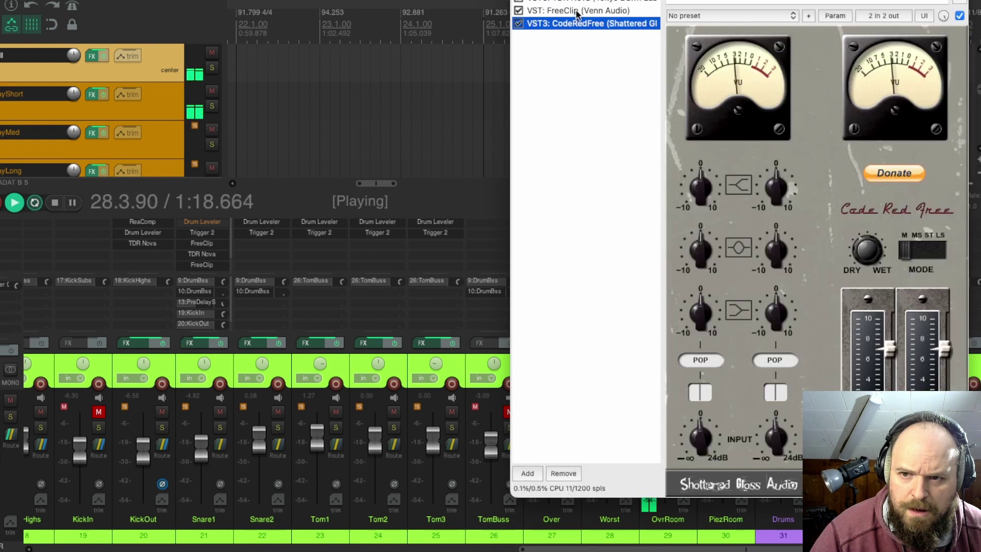
pyautogui.press('Escape')
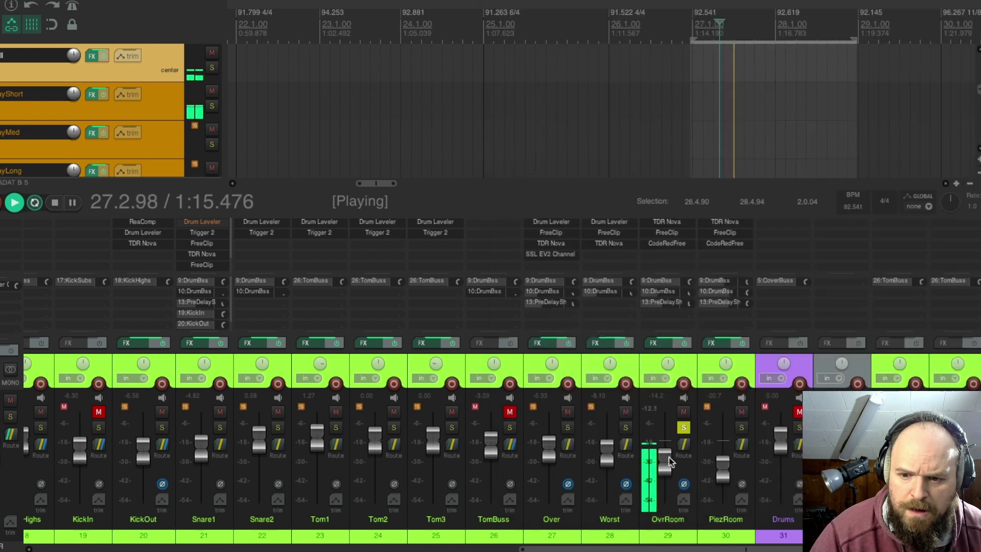
# Audition OvrRoom soloed together with Worst and with Over, and clear all solos to return to the full mix
pyautogui.click(626, 428)
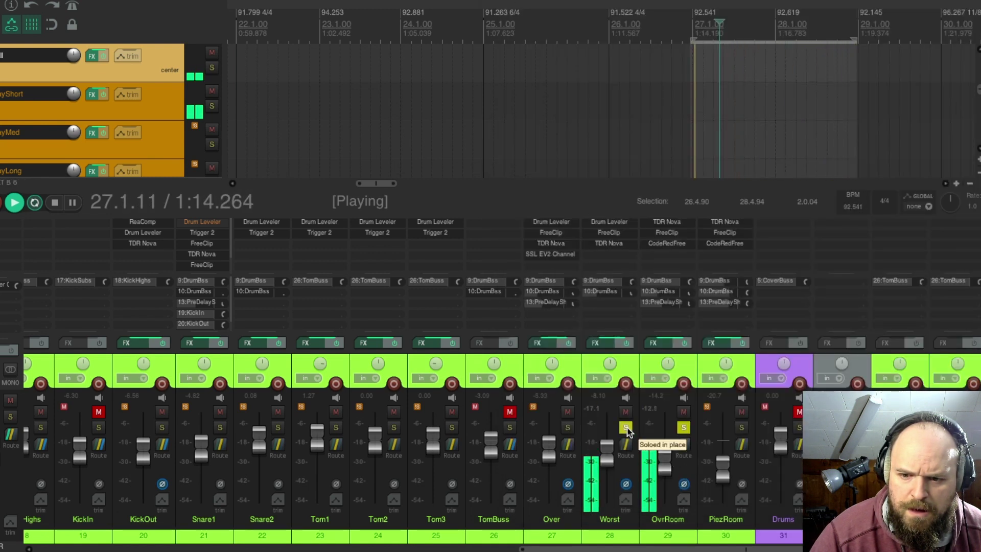
pyautogui.click(625, 428)
pyautogui.click(568, 429)
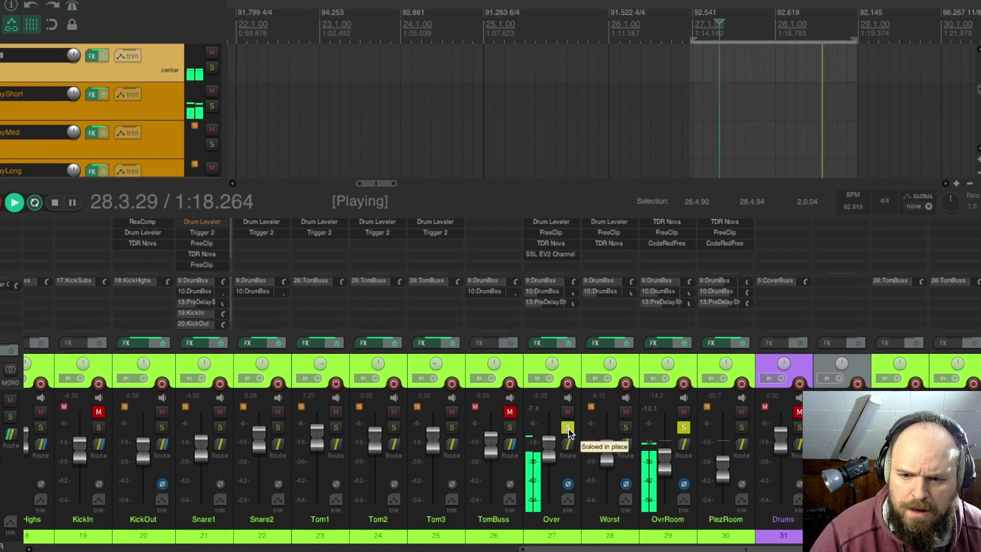
pyautogui.click(569, 428)
pyautogui.click(685, 427)
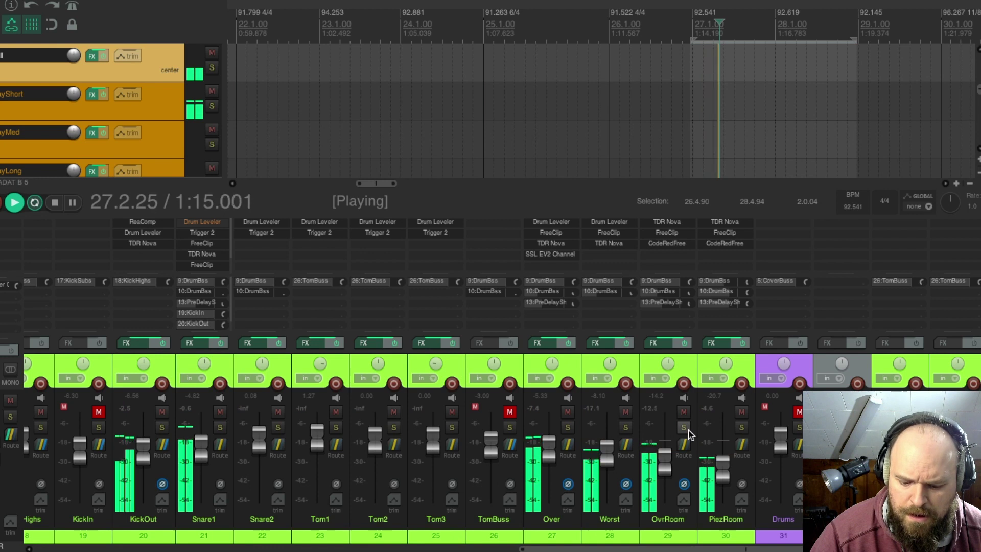
# Lower the PiezRoom fader to -21.4 dB and the track 9 DrumBss fader to -4.42 dB
pyautogui.moveTo(723, 467)
pyautogui.mouseDown()
pyautogui.moveTo(724, 483)
pyautogui.moveTo(728, 466)
pyautogui.mouseUp()
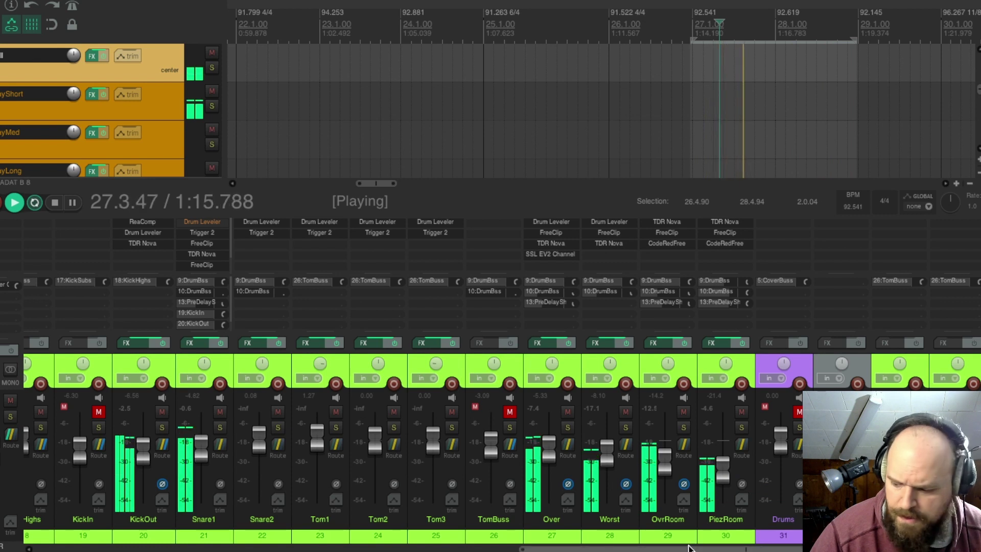
pyautogui.moveTo(698, 550); pyautogui.dragTo(189, 551)
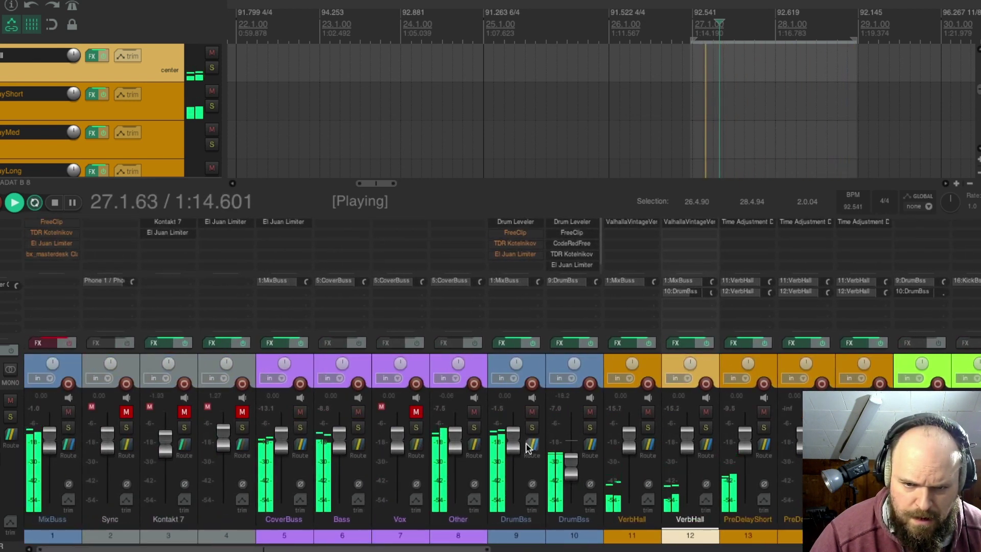
pyautogui.moveTo(510, 440)
pyautogui.mouseDown()
pyautogui.moveTo(516, 459)
pyautogui.moveTo(516, 449)
pyautogui.mouseUp()
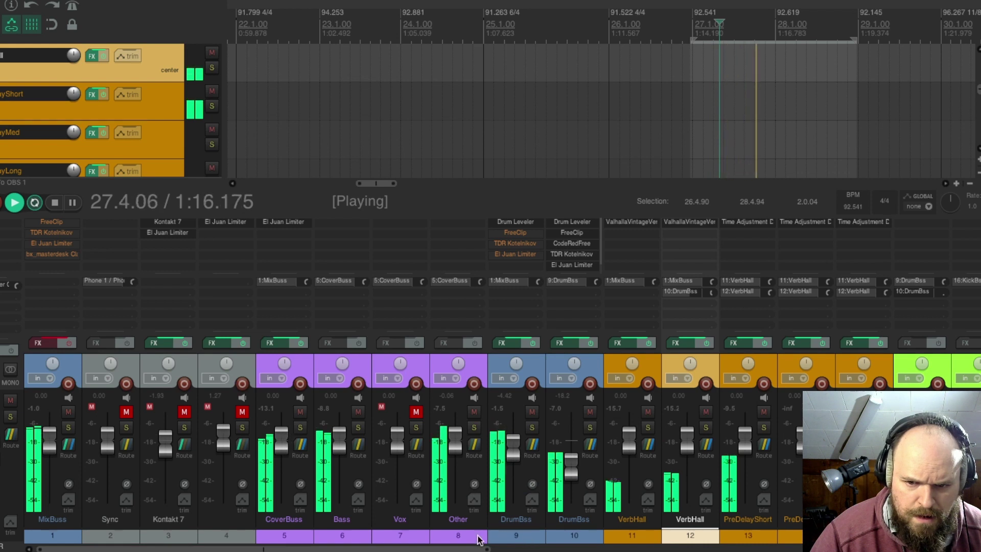
pyautogui.hscroll(2, 481, 538)
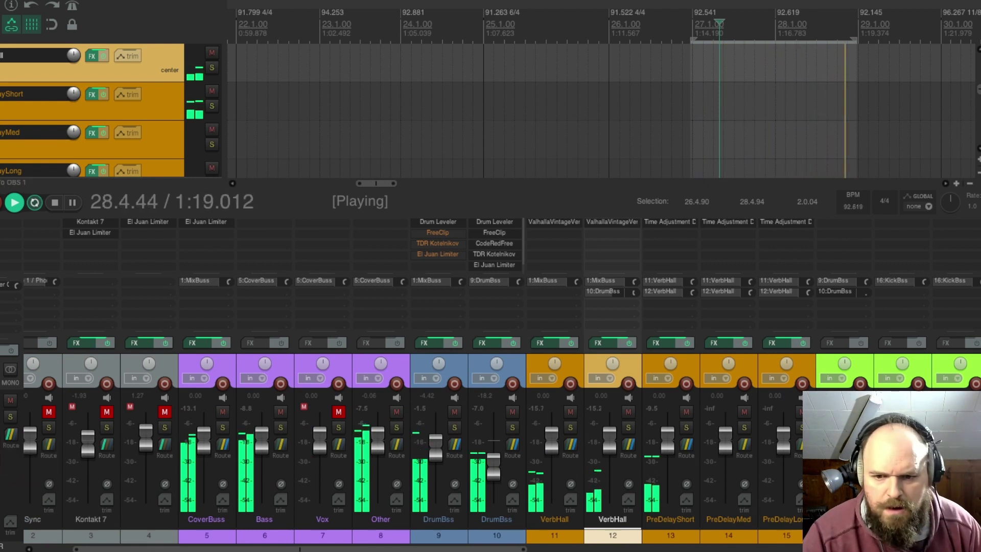
pyautogui.moveTo(520, 547); pyautogui.dragTo(881, 548)
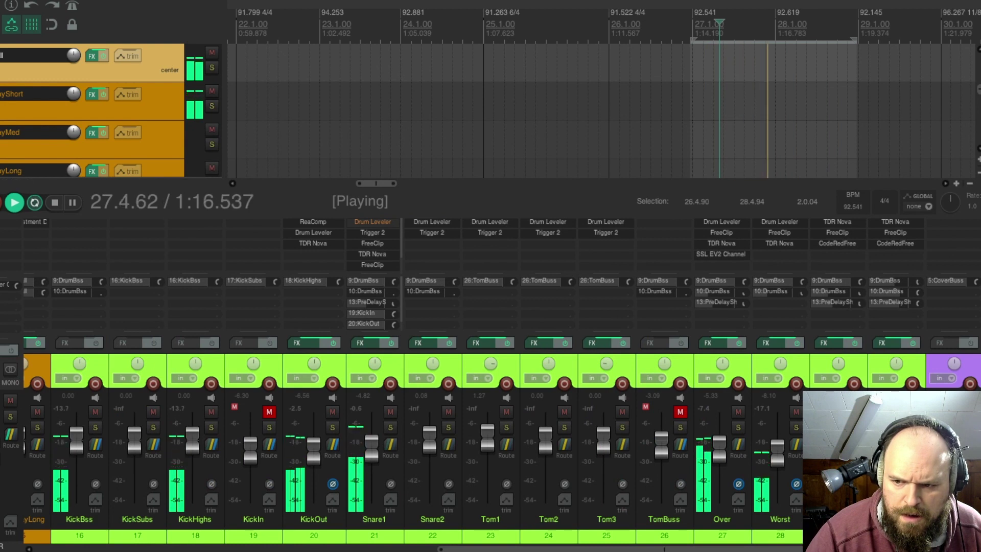
# Compare the PiezRoom track with its effects bypassed and active, and leave only TDR Nova enabled, with FreeClip and CodeRedFree disabled
pyautogui.click(913, 342)
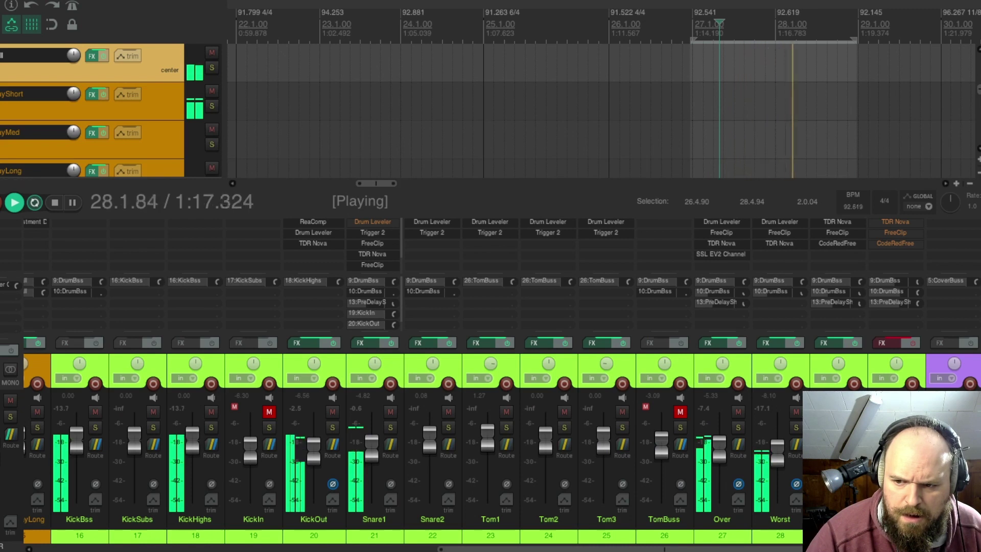
pyautogui.click(913, 342)
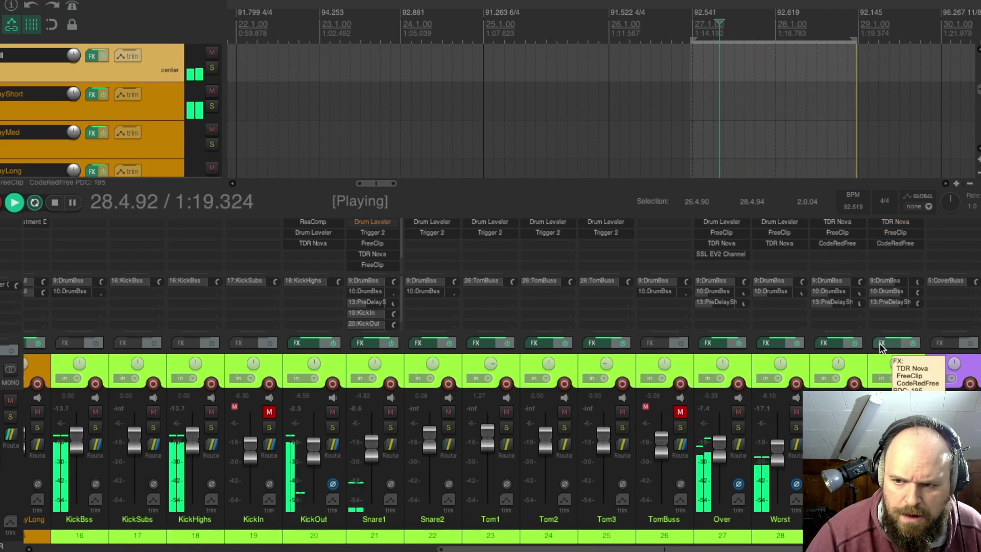
pyautogui.click(882, 343)
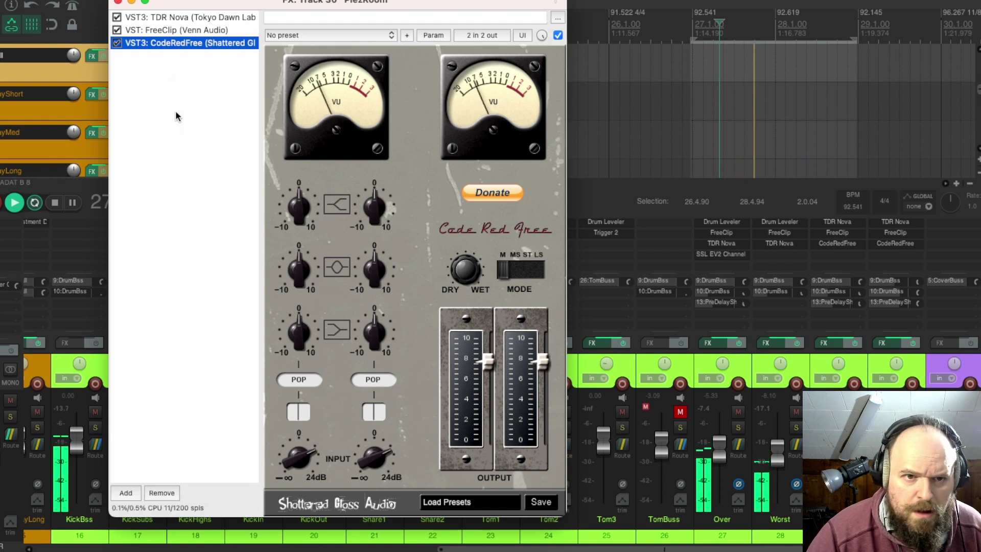
pyautogui.click(117, 17)
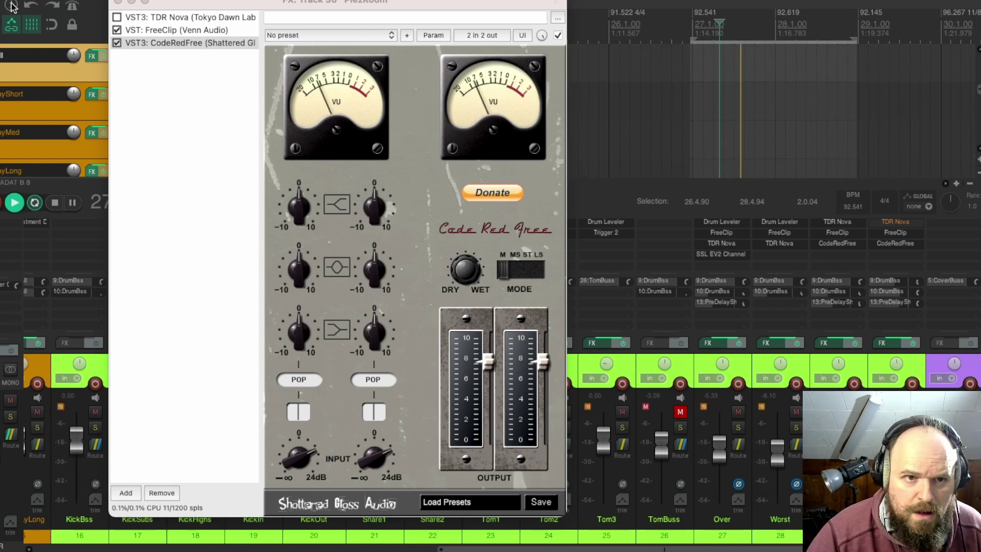
pyautogui.click(117, 43)
pyautogui.click(117, 29)
pyautogui.click(117, 18)
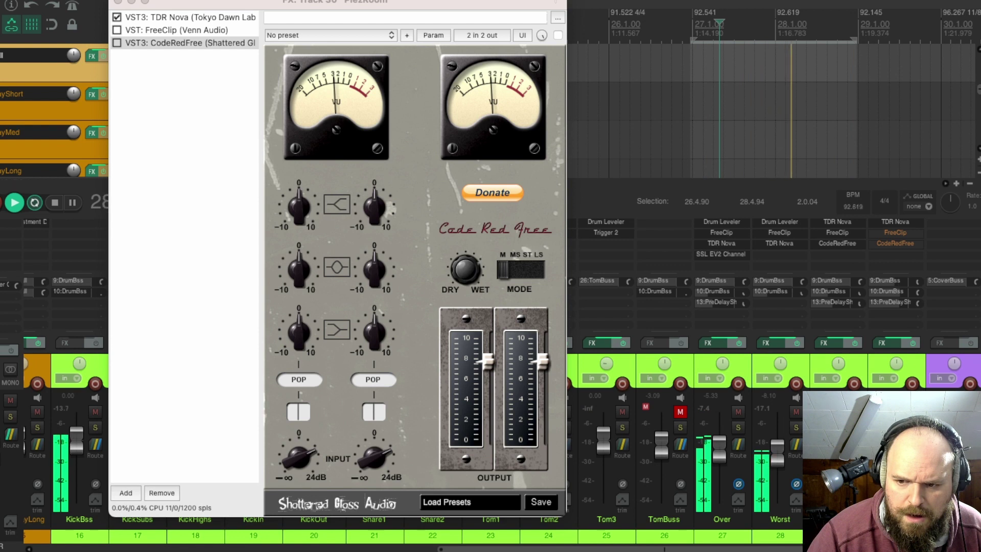
# Lower the Over fader to about -9.9 dB, reduce the Worst fader, check Over's Drum Leveler and close both effects windows
pyautogui.moveTo(715, 456)
pyautogui.mouseDown()
pyautogui.moveTo(719, 481)
pyautogui.moveTo(721, 461)
pyautogui.mouseUp()
pyautogui.click(728, 218)
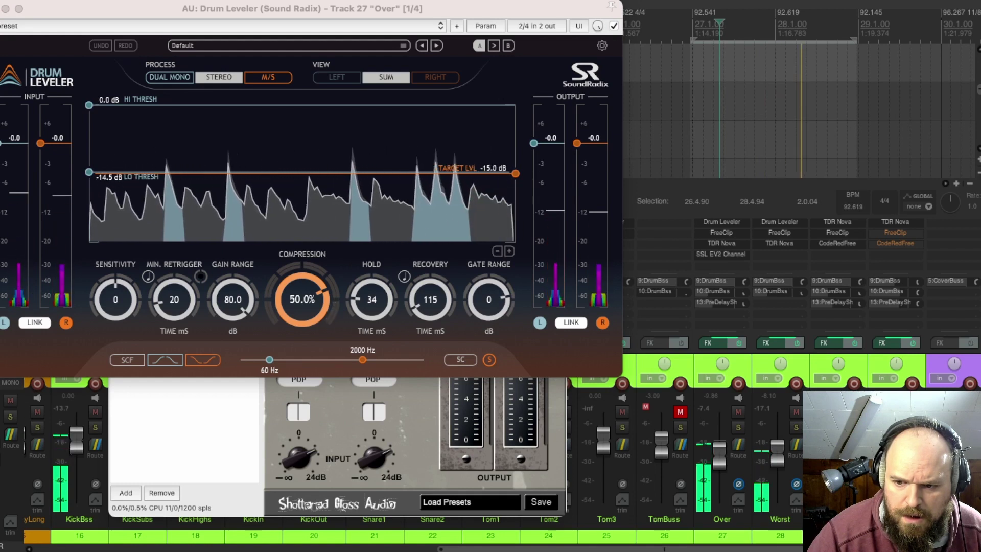
pyautogui.moveTo(777, 449); pyautogui.dragTo(777, 464)
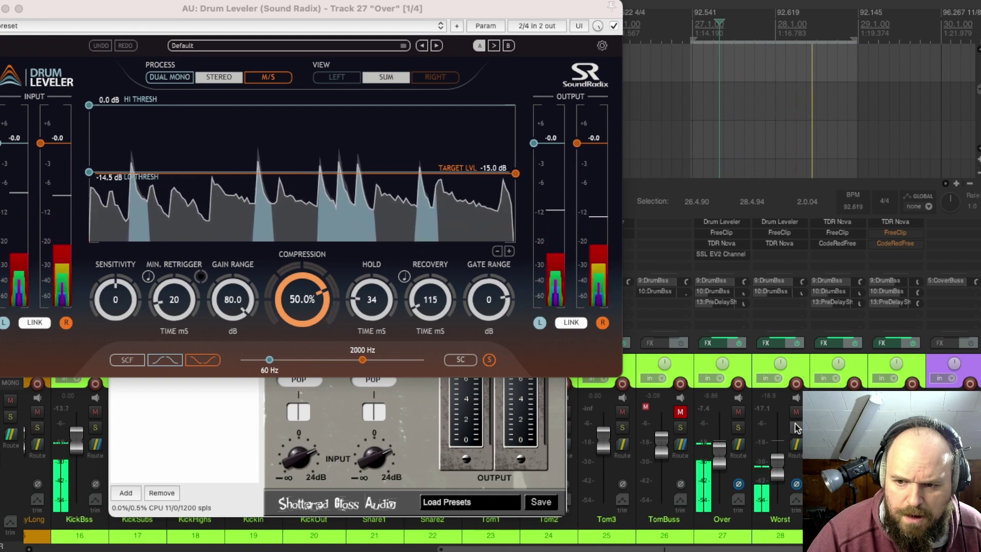
pyautogui.click(271, 124)
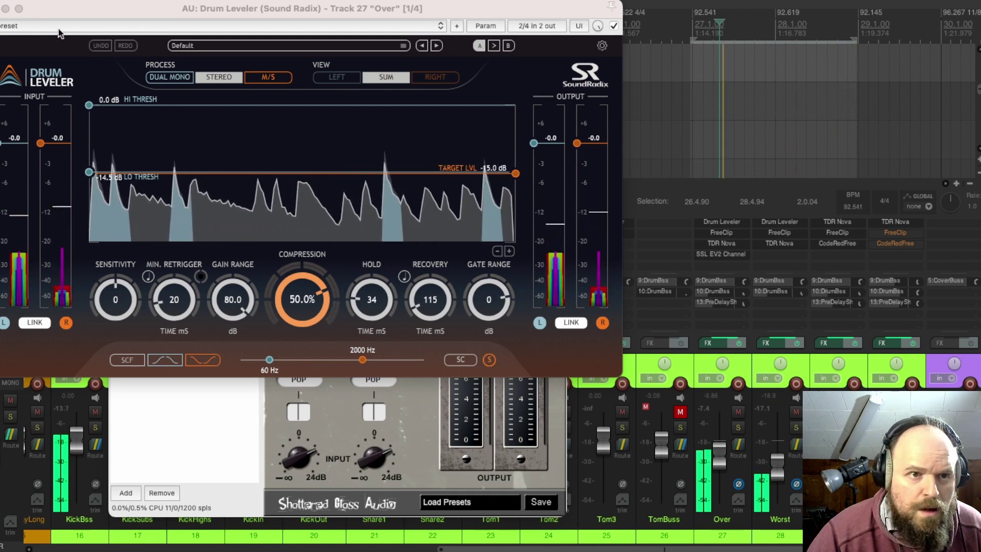
pyautogui.press('Escape')
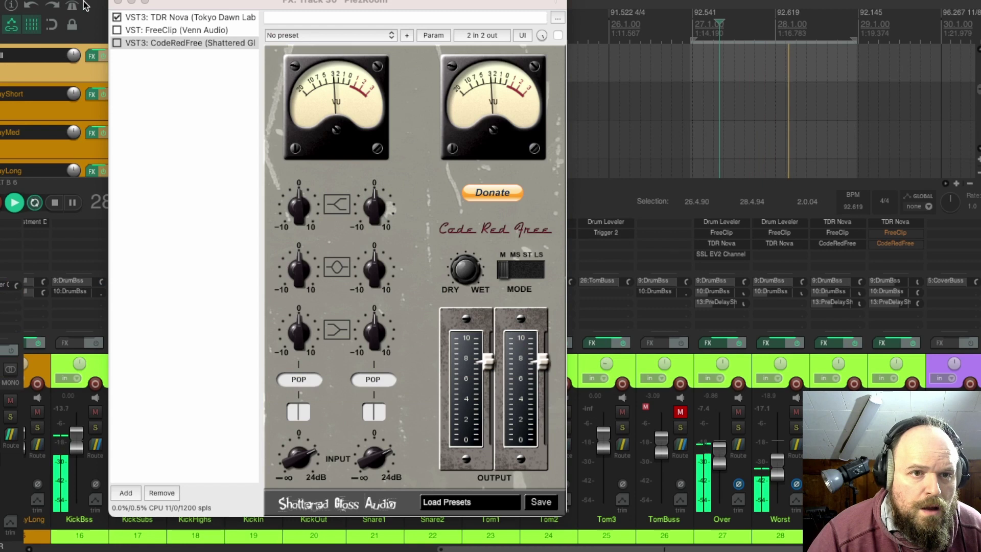
pyautogui.press('Escape')
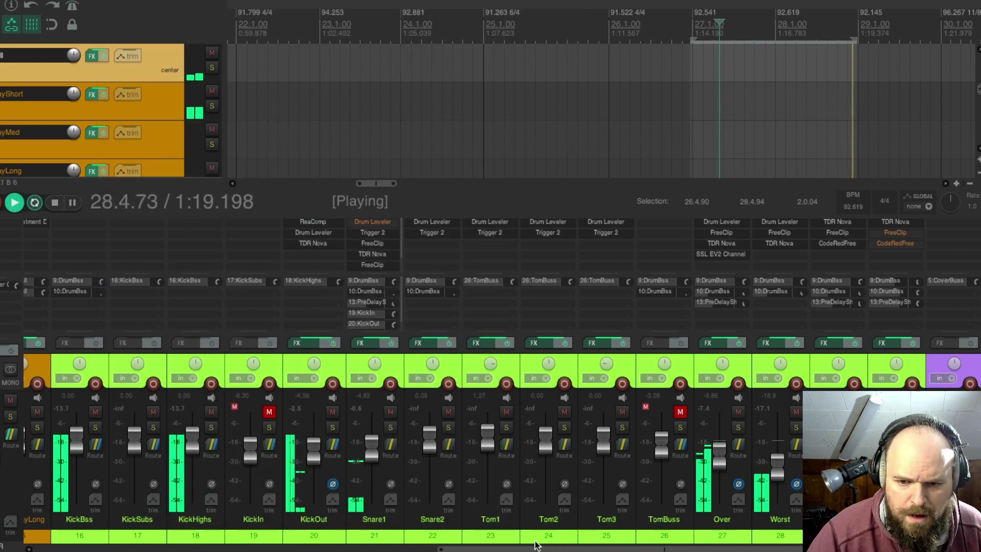
# Add the SSL EV2 Channel Mono plugin after TDR Nova in the KickOut effects chain
pyautogui.click(561, 536)
pyautogui.moveTo(457, 547); pyautogui.dragTo(350, 547)
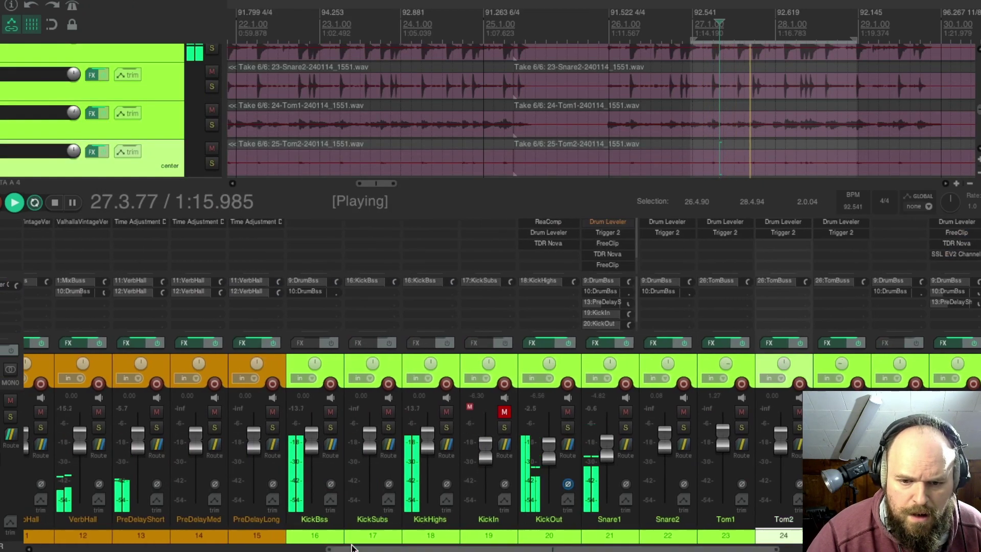
pyautogui.click(533, 344)
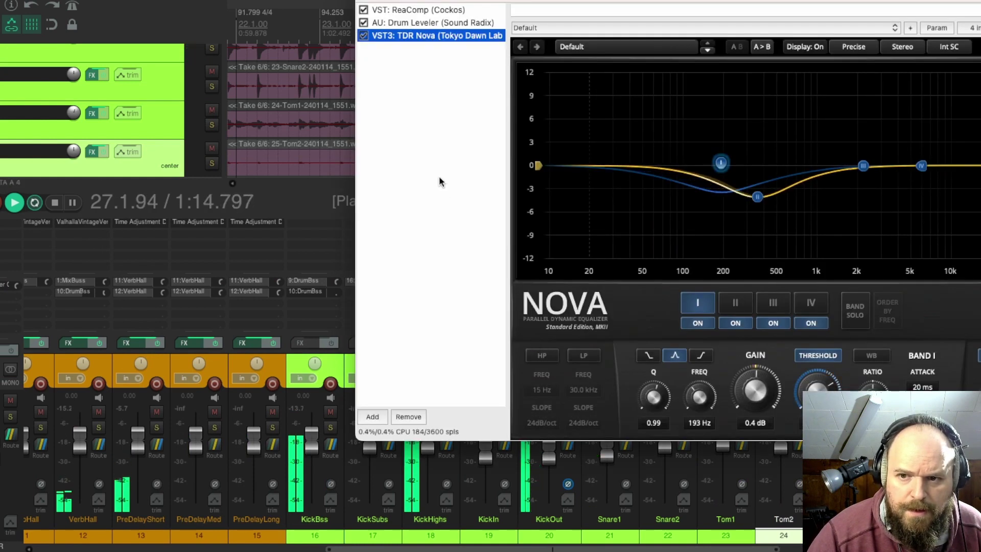
pyautogui.rightClick(445, 107)
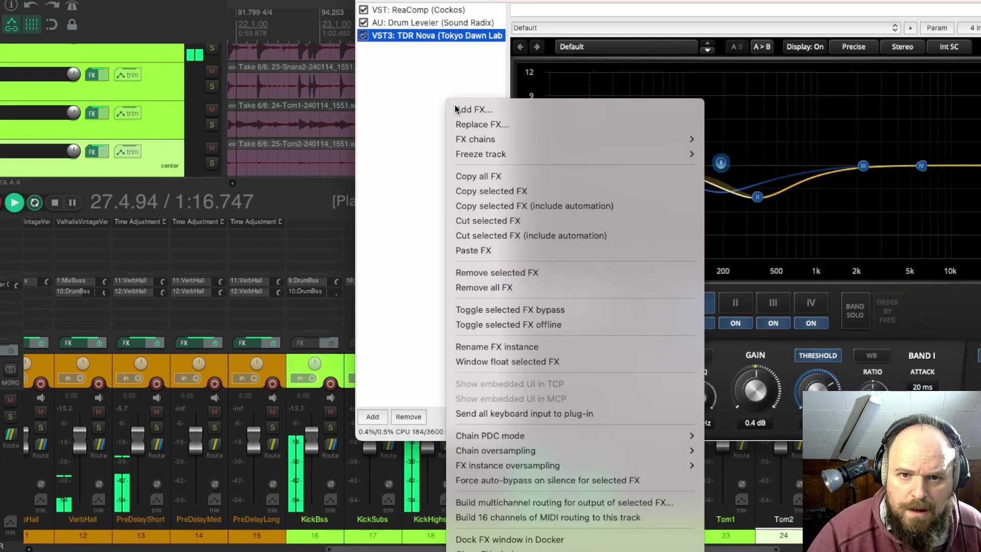
pyautogui.click(454, 107)
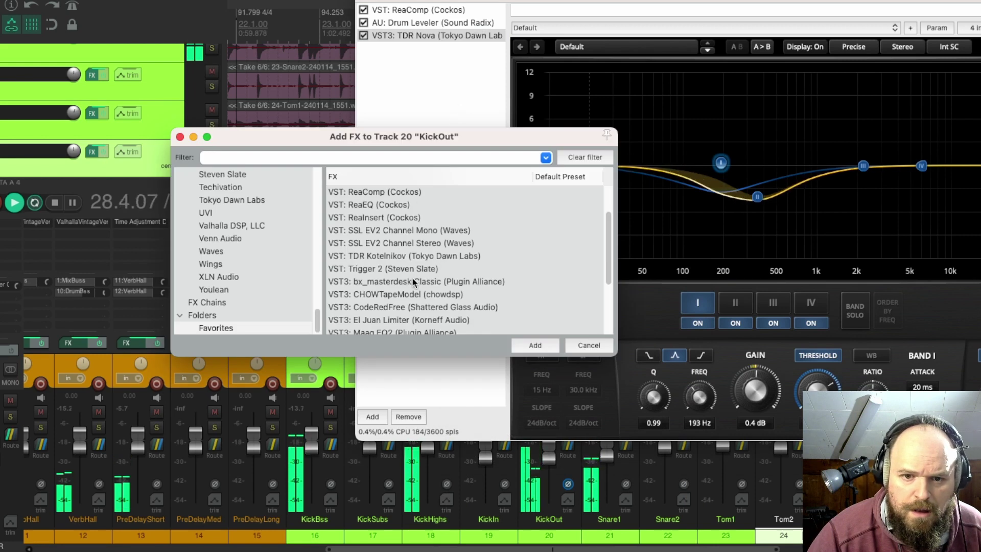
pyautogui.click(424, 231)
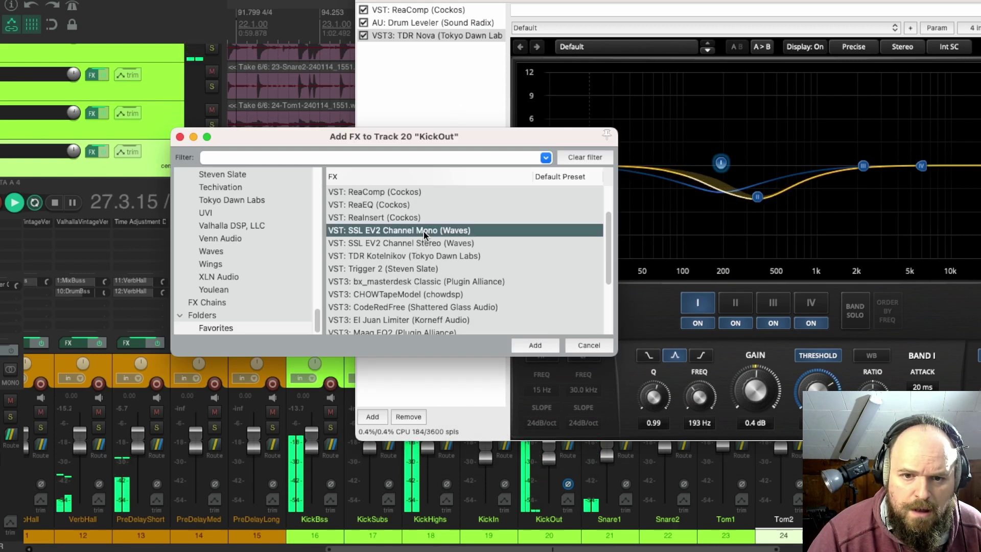
pyautogui.doubleClick(424, 231)
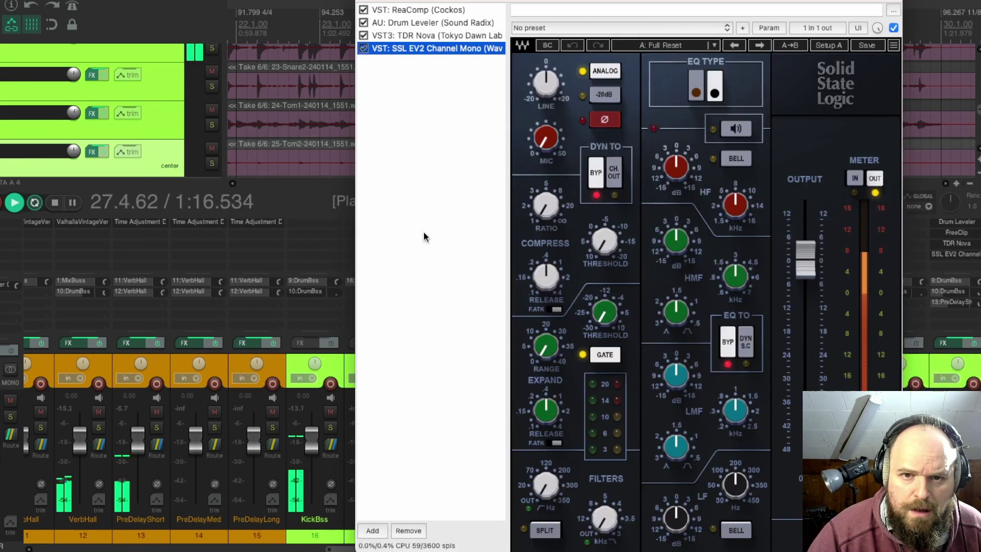
# Set KickOut's SSL compressor with a higher ratio, shorter release and -11.0 threshold, and route the dynamics to the channel output
pyautogui.click(593, 173)
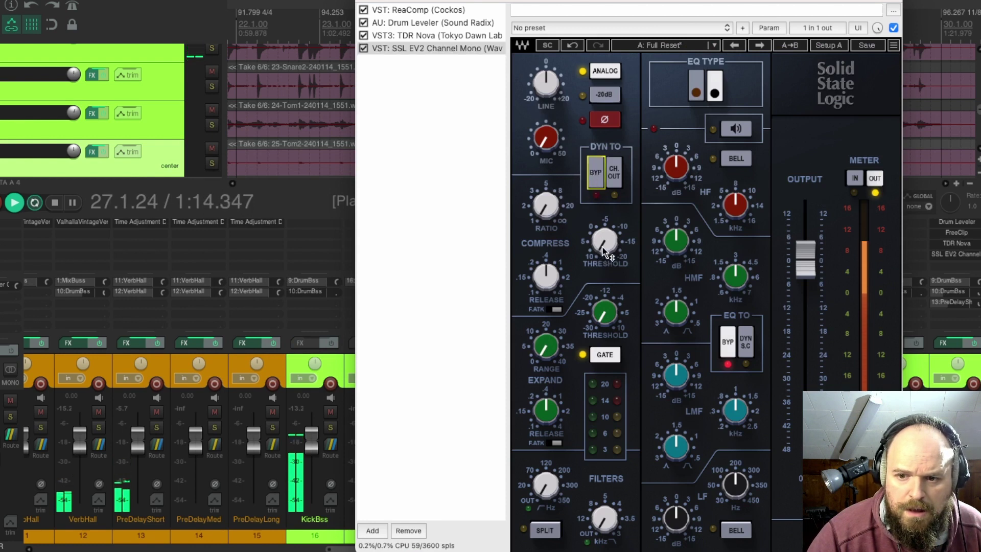
pyautogui.moveTo(604, 241); pyautogui.dragTo(604, 251)
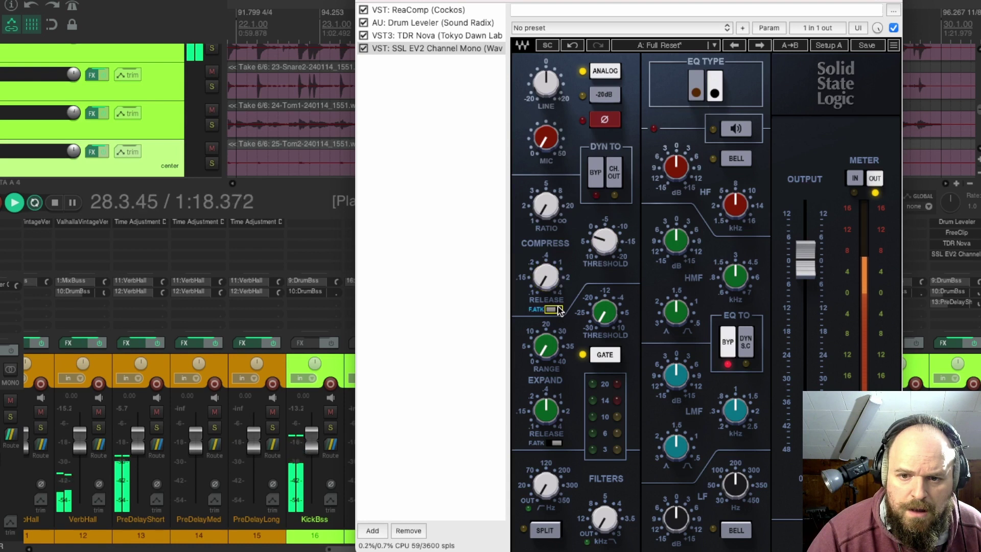
pyautogui.moveTo(546, 219); pyautogui.dragTo(546, 215)
pyautogui.moveTo(604, 243); pyautogui.dragTo(605, 246)
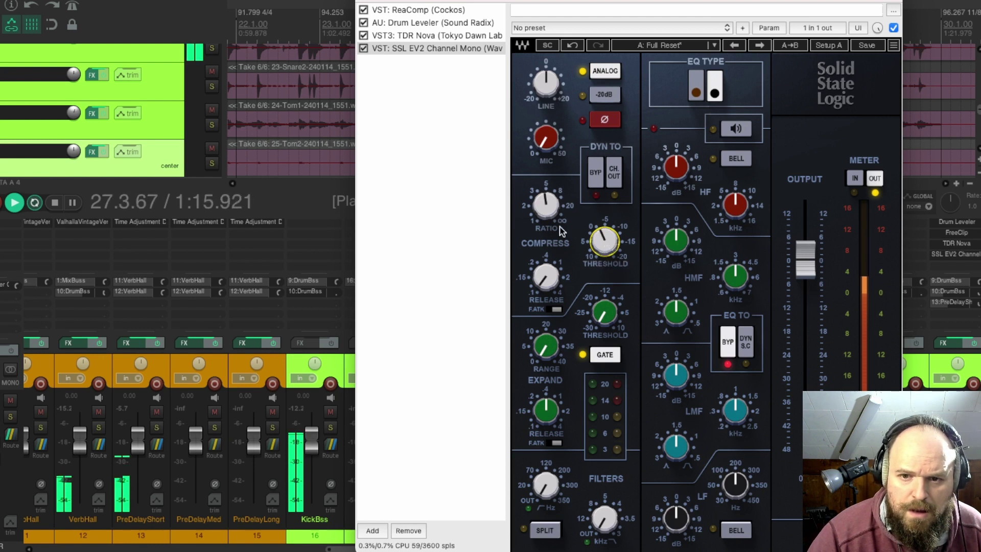
pyautogui.moveTo(597, 241); pyautogui.dragTo(597, 235)
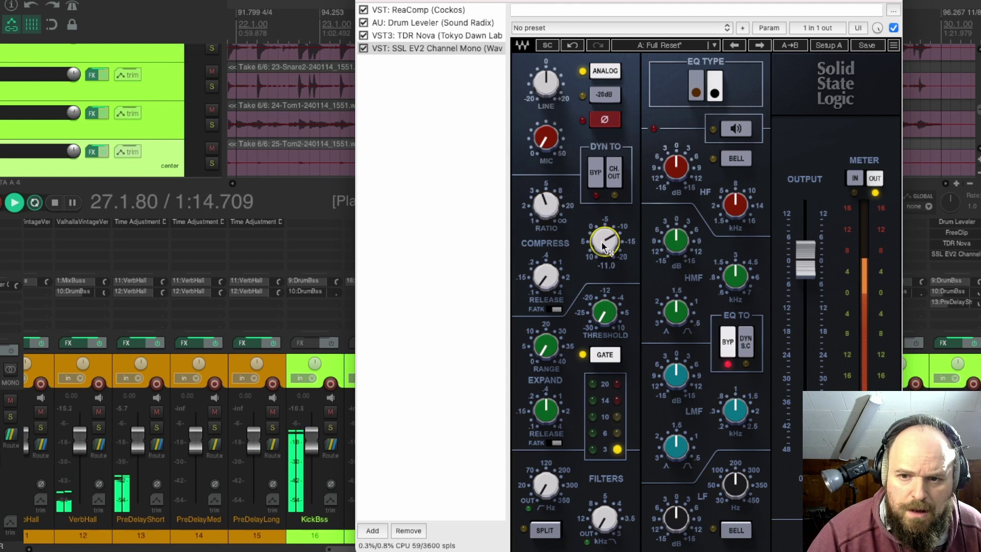
pyautogui.click(614, 173)
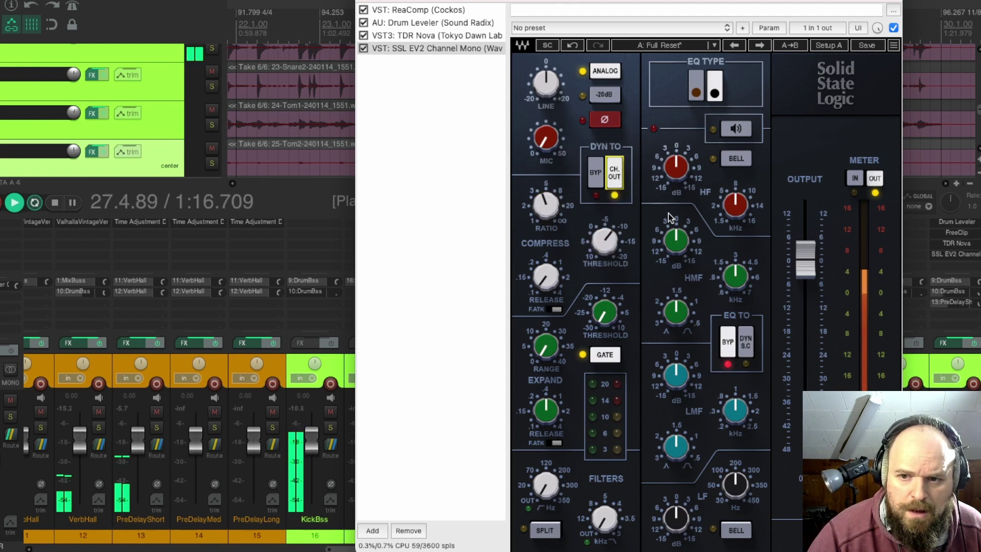
# Enable the SSL EQ on KickOut with an HMF boost, a bell-shaped LF boost at 60 Hz and an 8.0 kHz low-pass filter
pyautogui.moveTo(687, 251); pyautogui.dragTo(688, 323)
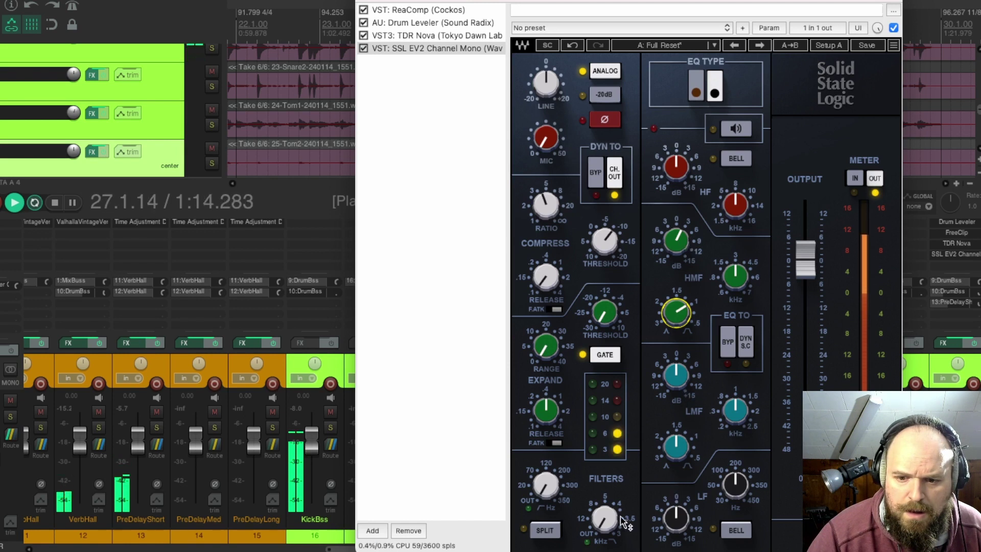
pyautogui.moveTo(551, 502); pyautogui.dragTo(483, 464)
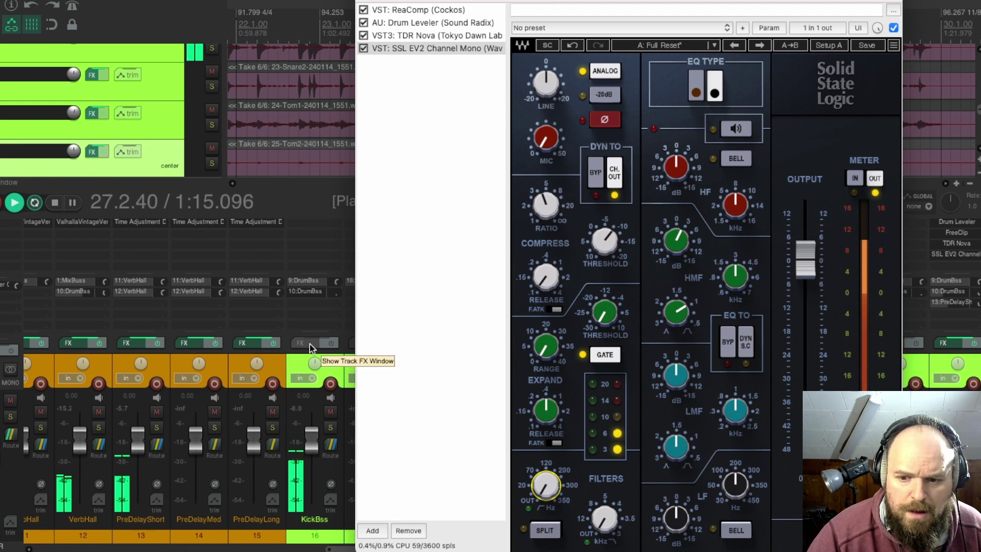
pyautogui.moveTo(735, 490); pyautogui.dragTo(736, 531)
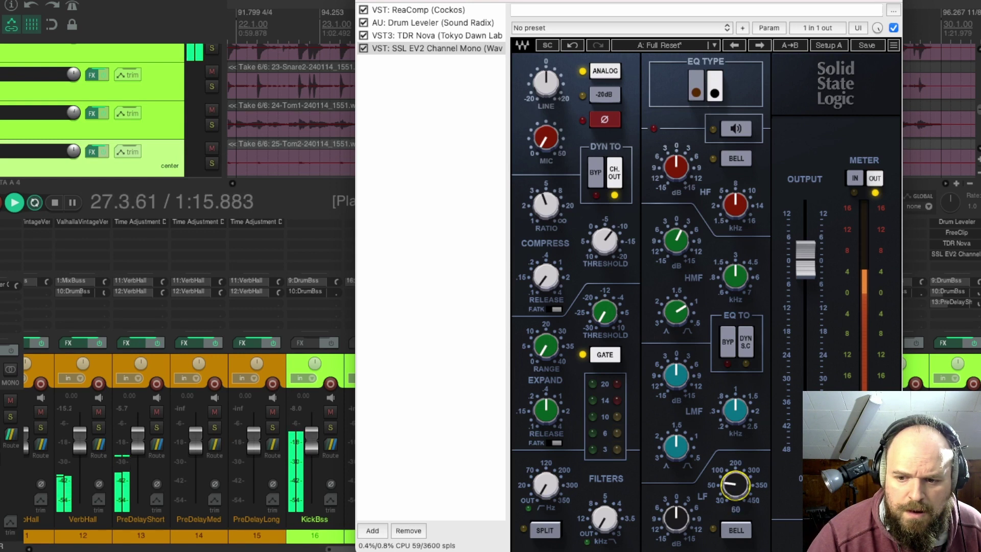
pyautogui.moveTo(676, 518)
pyautogui.mouseDown()
pyautogui.moveTo(676, 503)
pyautogui.moveTo(675, 530)
pyautogui.mouseUp()
pyautogui.click(736, 529)
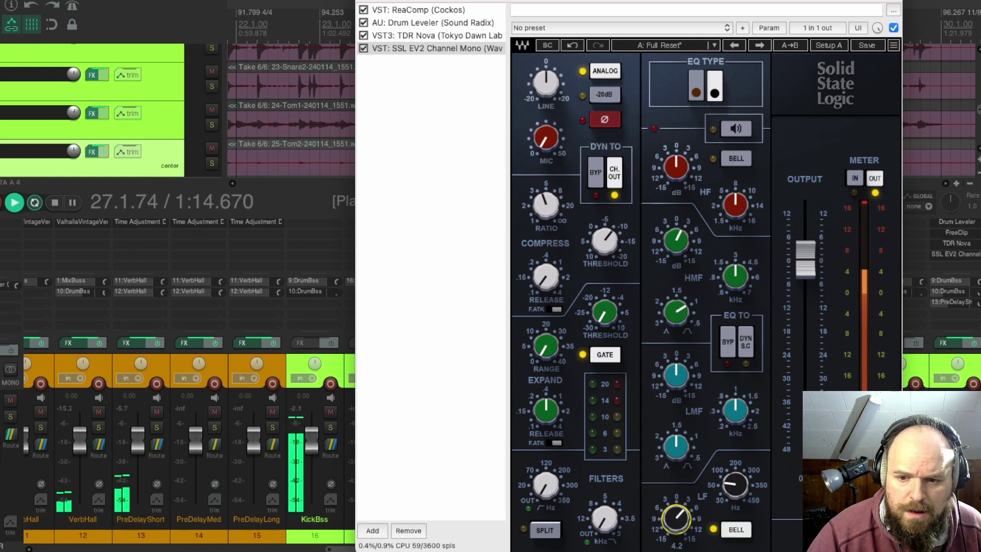
pyautogui.moveTo(678, 516); pyautogui.dragTo(678, 510)
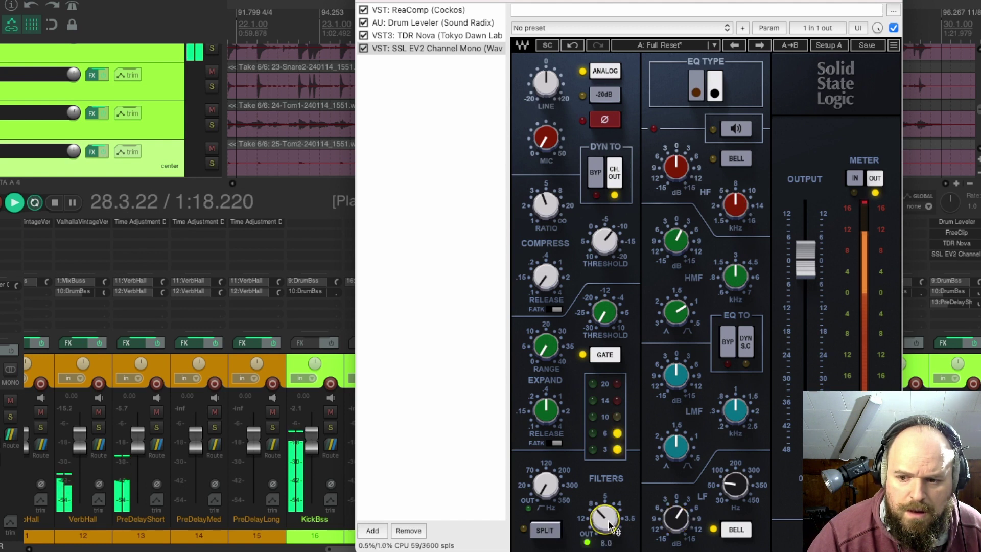
pyautogui.click(336, 17)
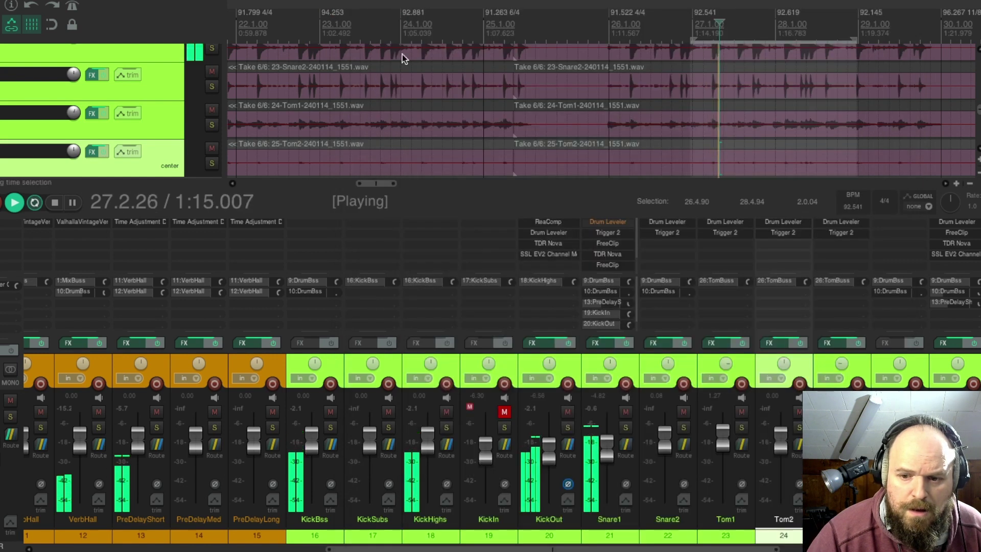
# Stop playback and examine the Tom1, Tom2 and Tom3 recordings along the timeline for tom hits
pyautogui.moveTo(573, 548); pyautogui.dragTo(718, 547)
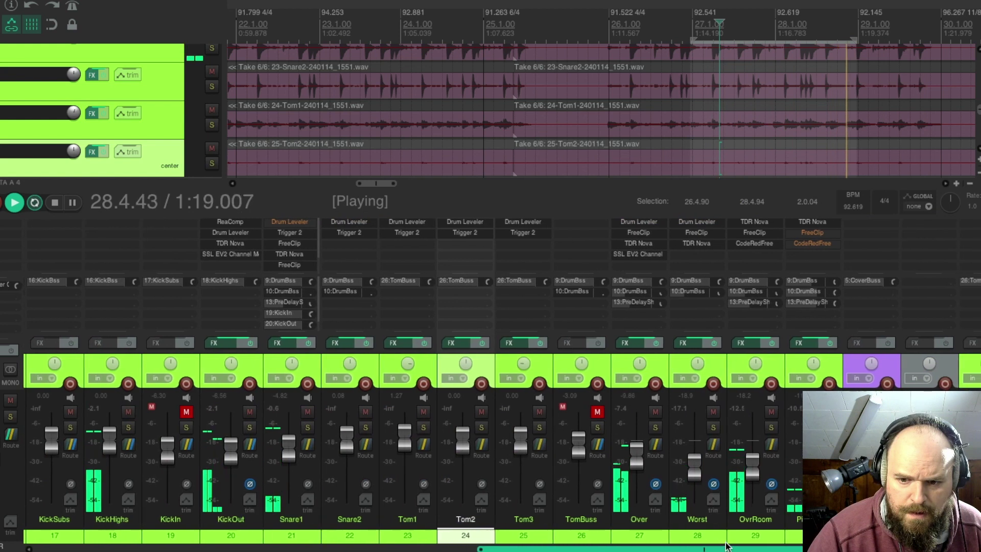
pyautogui.click(635, 536)
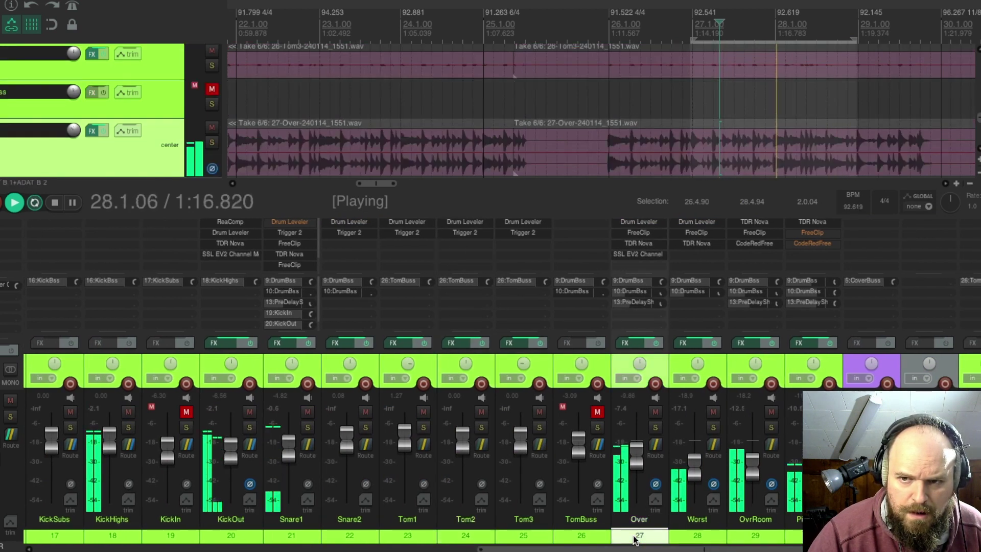
pyautogui.click(524, 535)
pyautogui.scroll(-5, 571, 55)
pyautogui.click(571, 57)
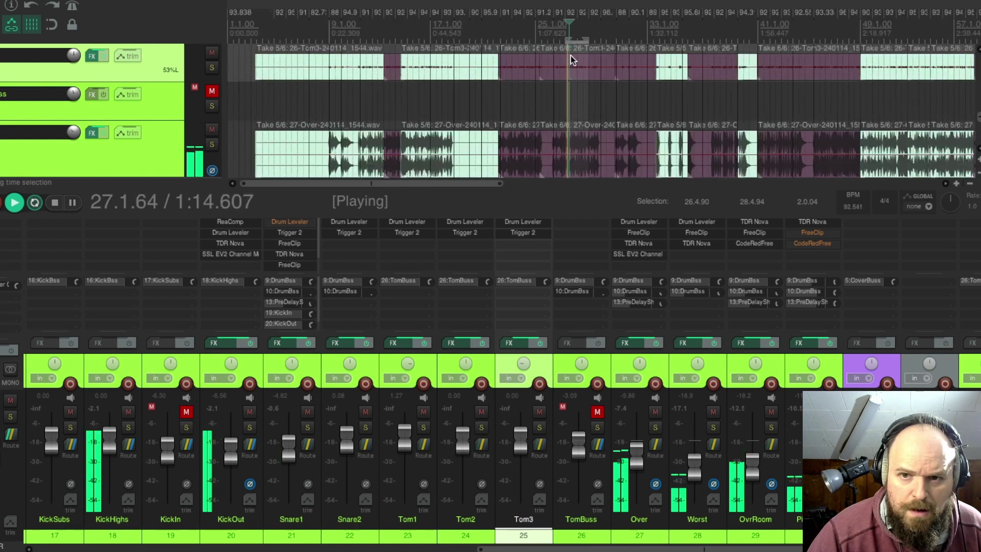
pyautogui.press('space')
pyautogui.click(468, 535)
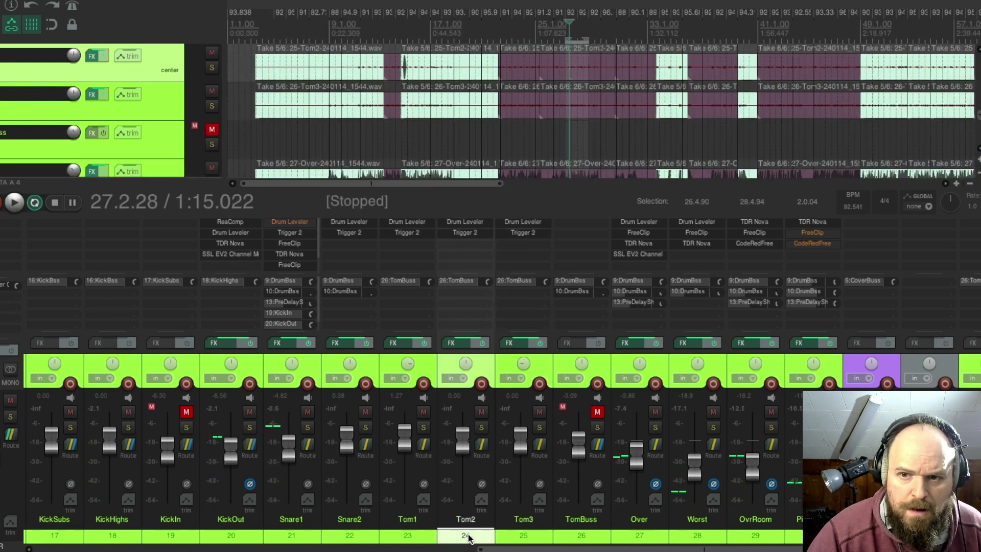
pyautogui.click(409, 535)
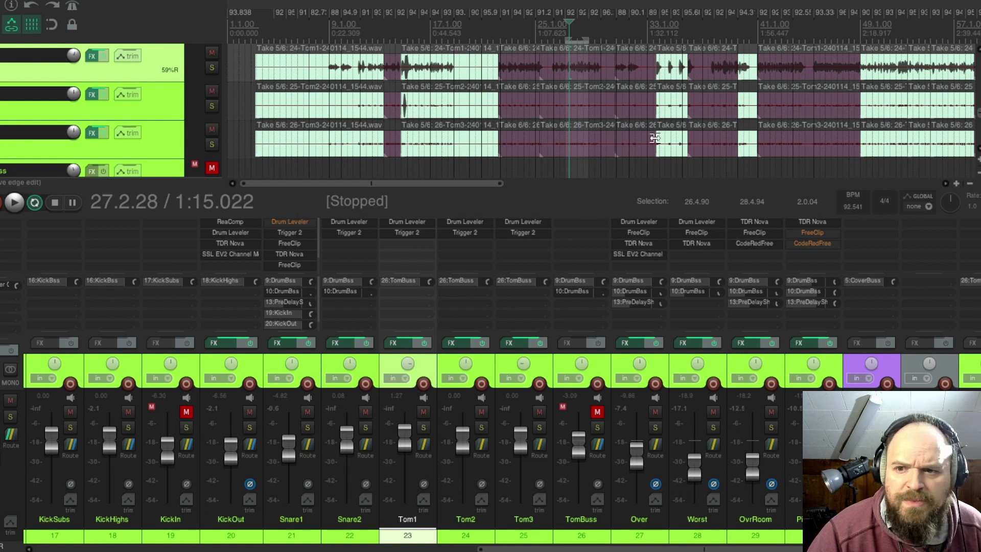
pyautogui.scroll(-3, 654, 139)
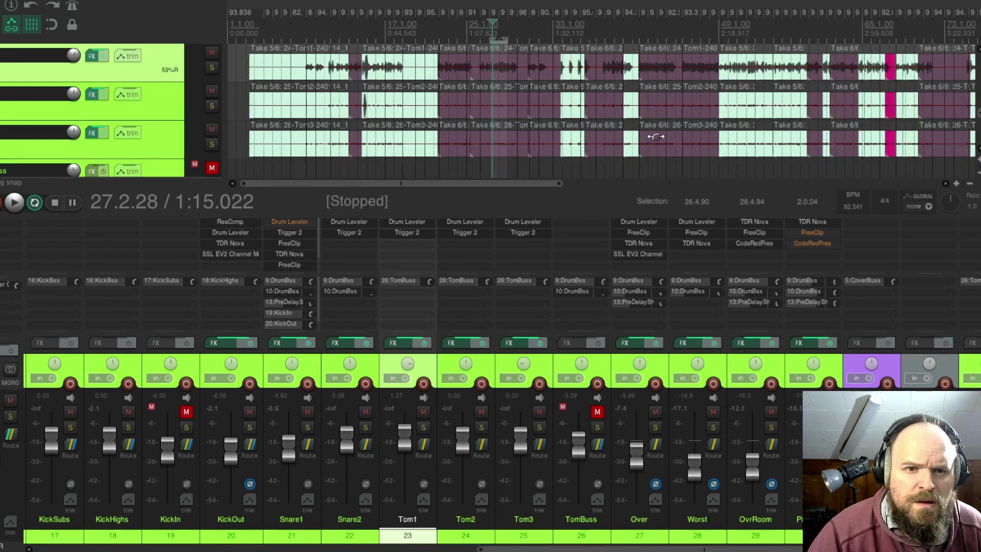
pyautogui.scroll(3, 645, 95)
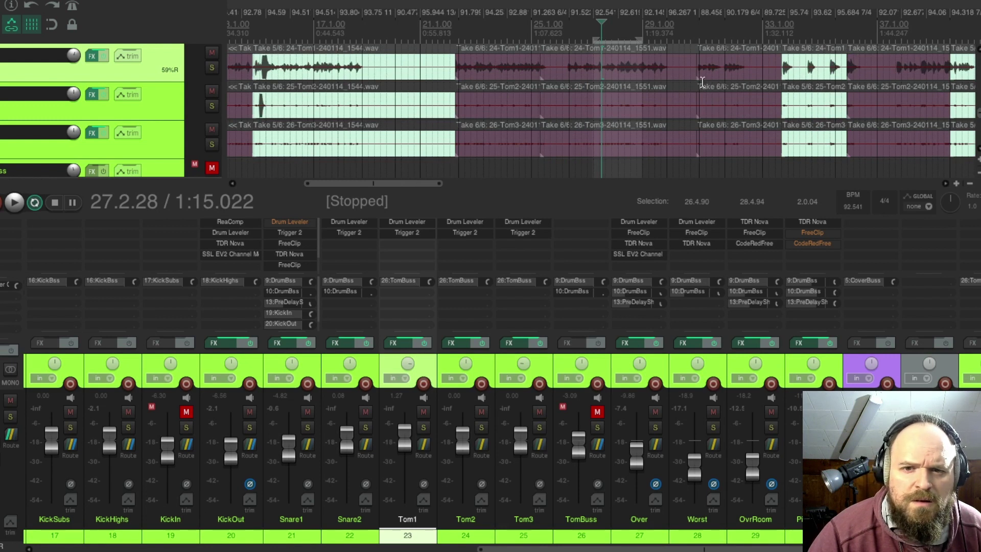
pyautogui.scroll(2, 702, 82)
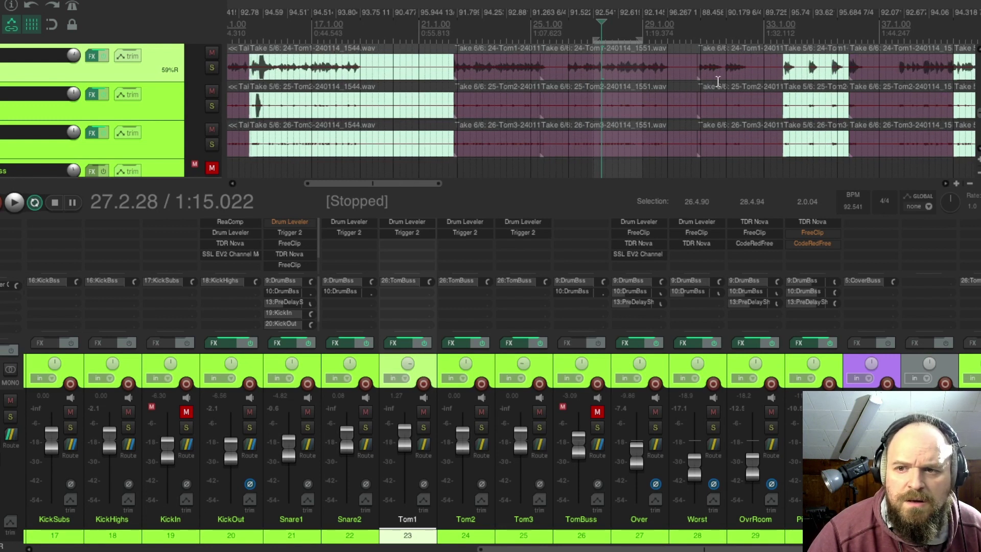
# Play the full drum mix from just before bar 34, where Tom1 has separate hits
pyautogui.click(782, 36)
pyautogui.press('space')
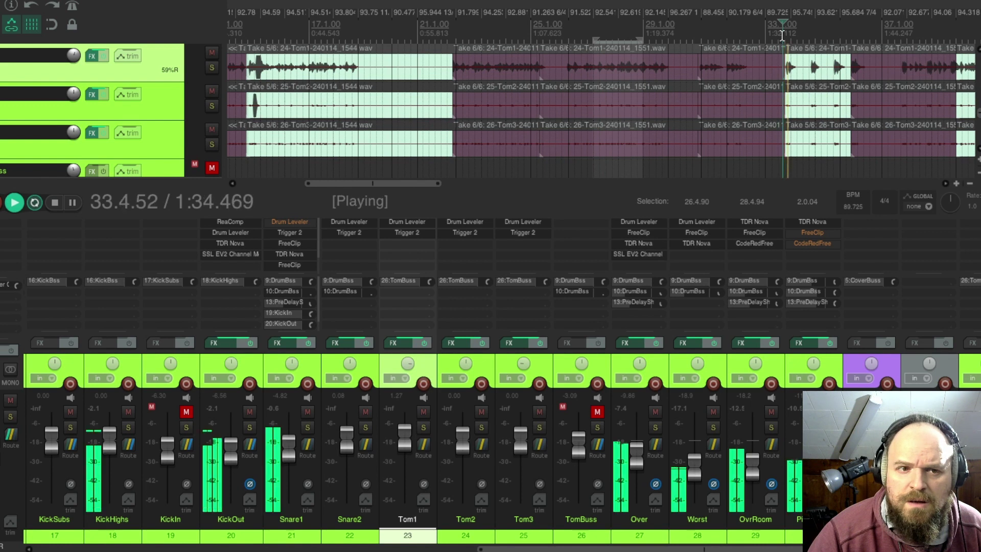
pyautogui.scroll(4, 780, 73)
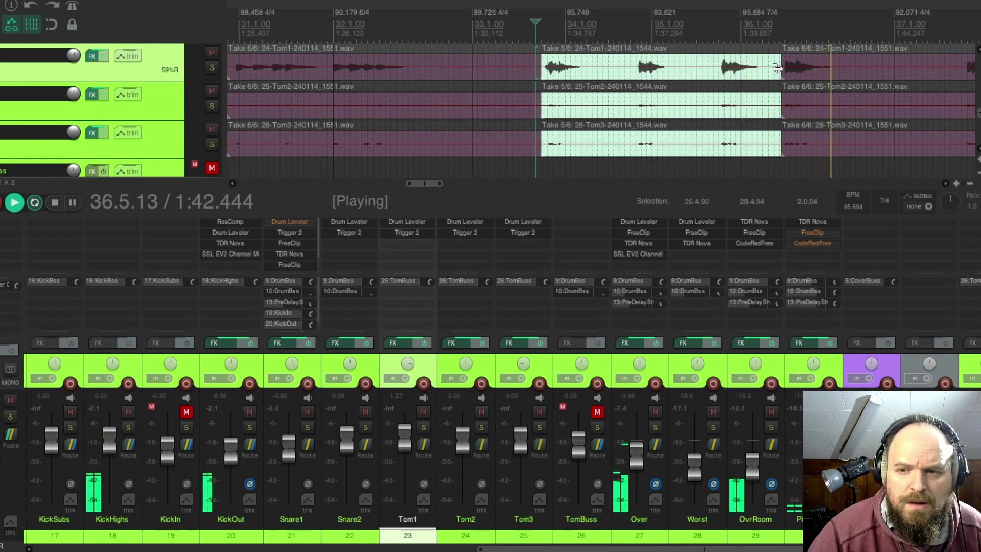
pyautogui.scroll(-3, 777, 69)
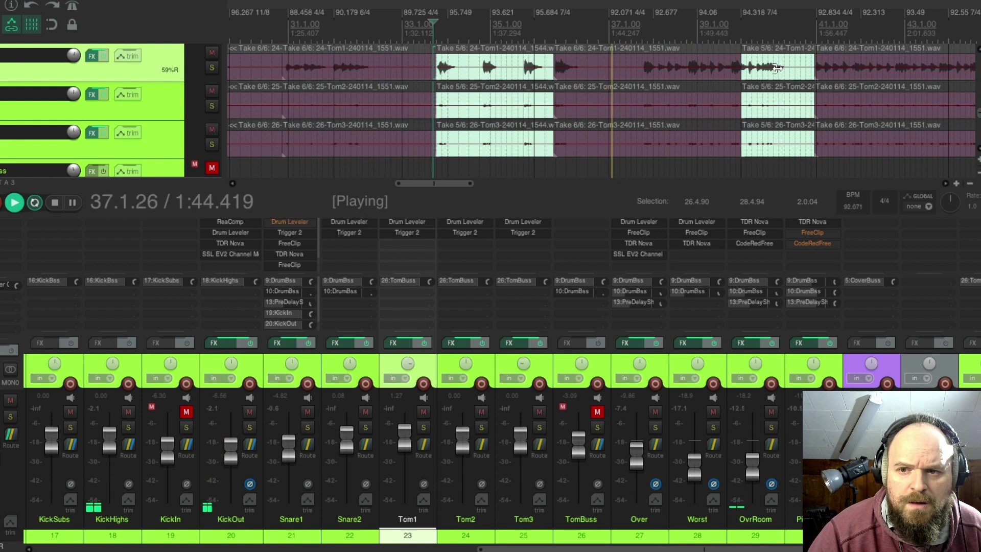
pyautogui.scroll(-5, 777, 69)
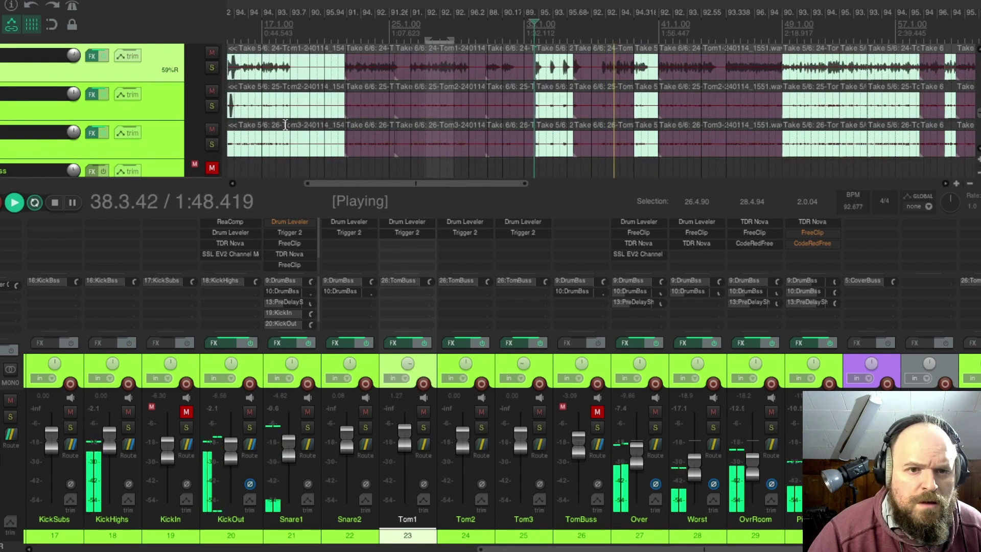
# Solo and unmute TomBuss and listen to the tom fill shortly before bar 15
pyautogui.click(597, 426)
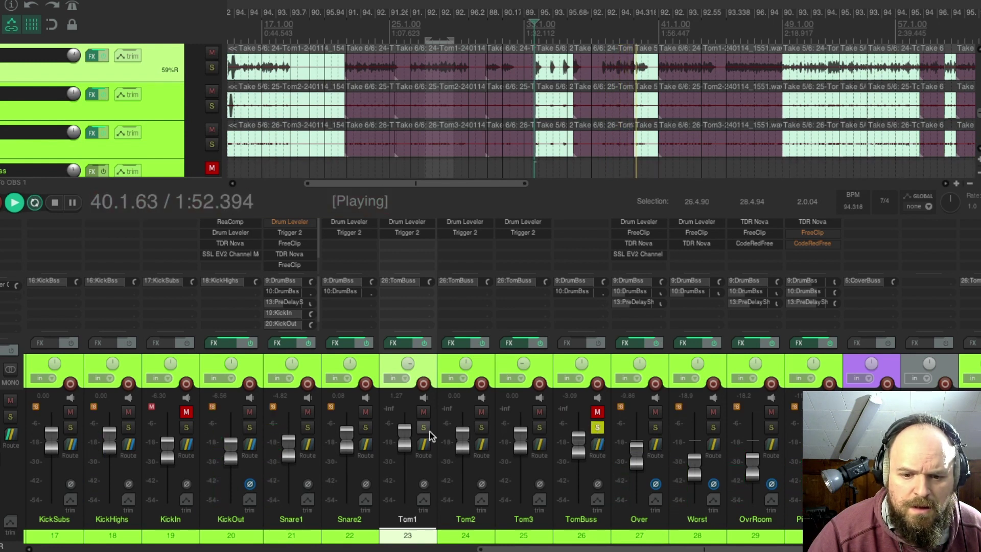
pyautogui.press('space')
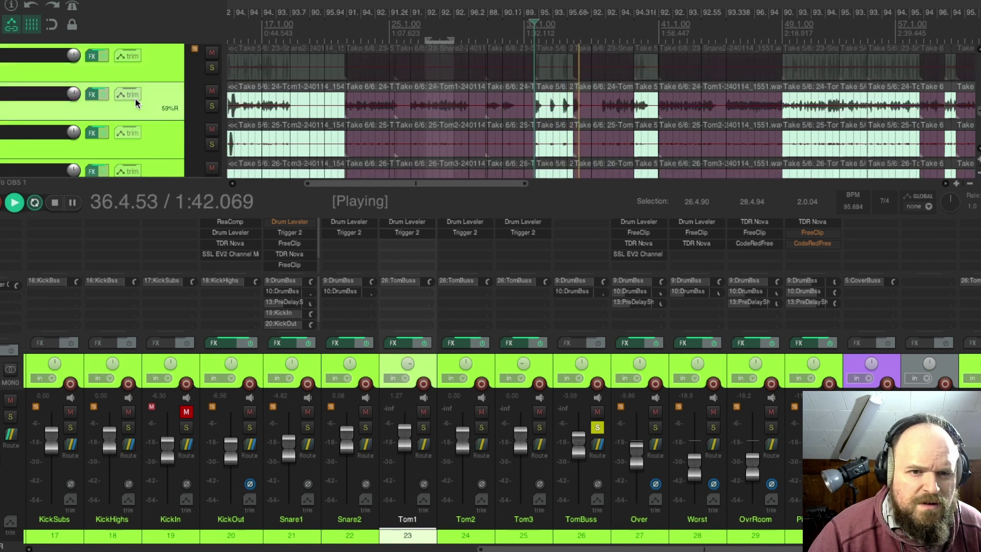
pyautogui.click(231, 31)
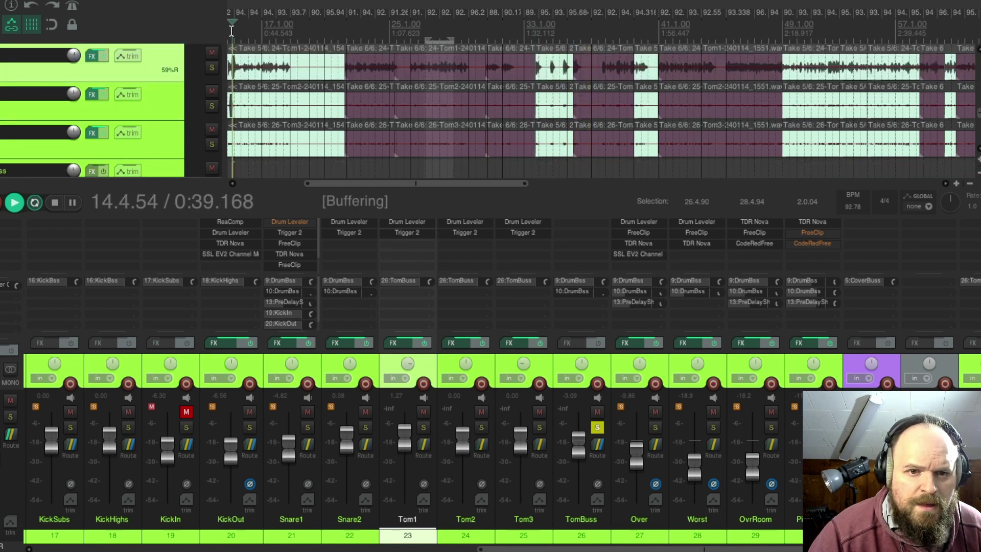
pyautogui.moveTo(280, 78); pyautogui.dragTo(490, 80)
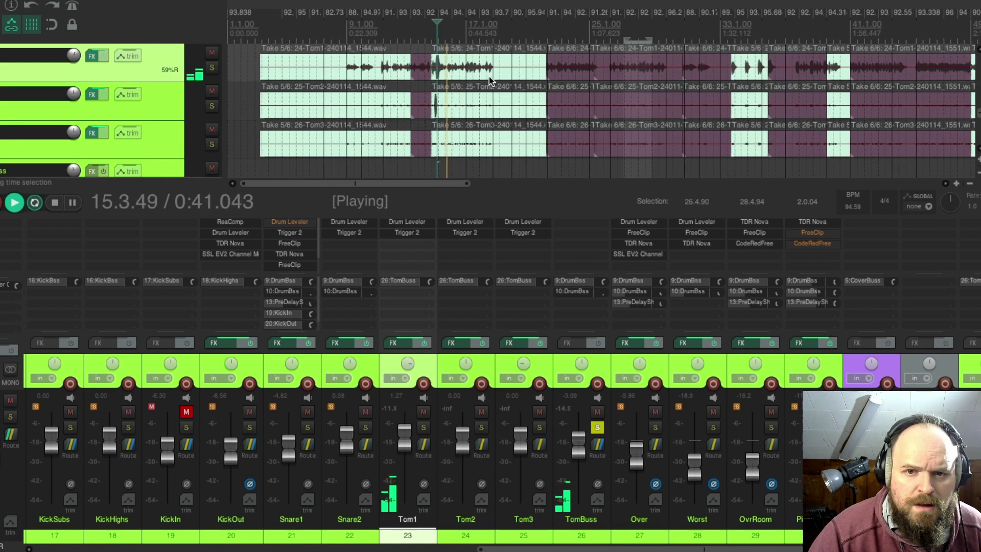
pyautogui.click(429, 34)
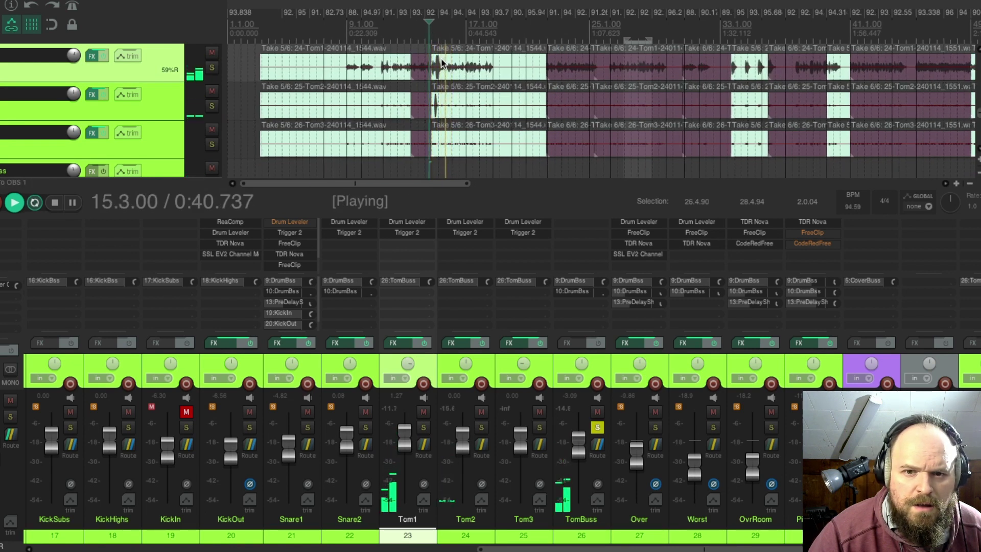
# Stop playback and reduce the displayed waveform height in the Peaks Display Settings so the tom hits stand out
pyautogui.scroll(5, 602, 93)
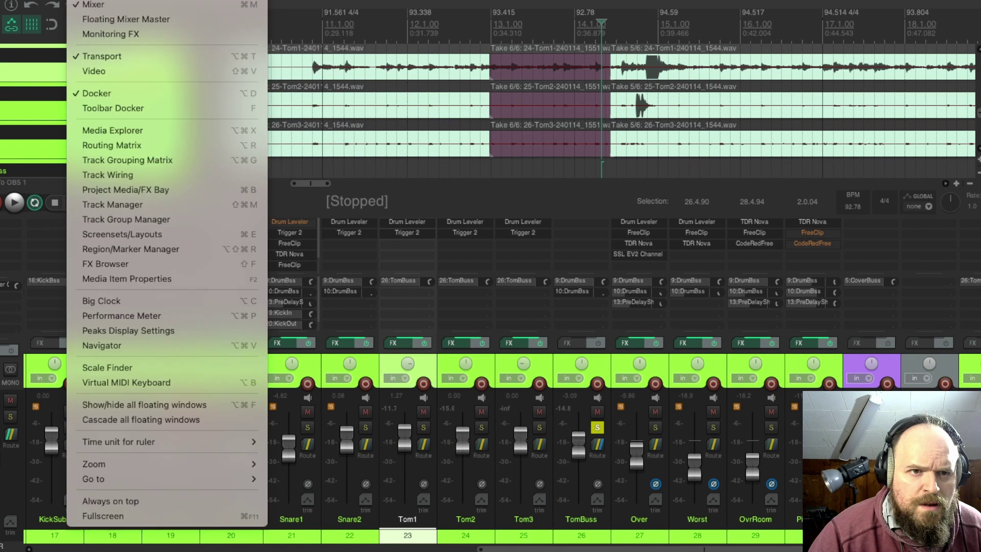
pyautogui.moveTo(31, 0)
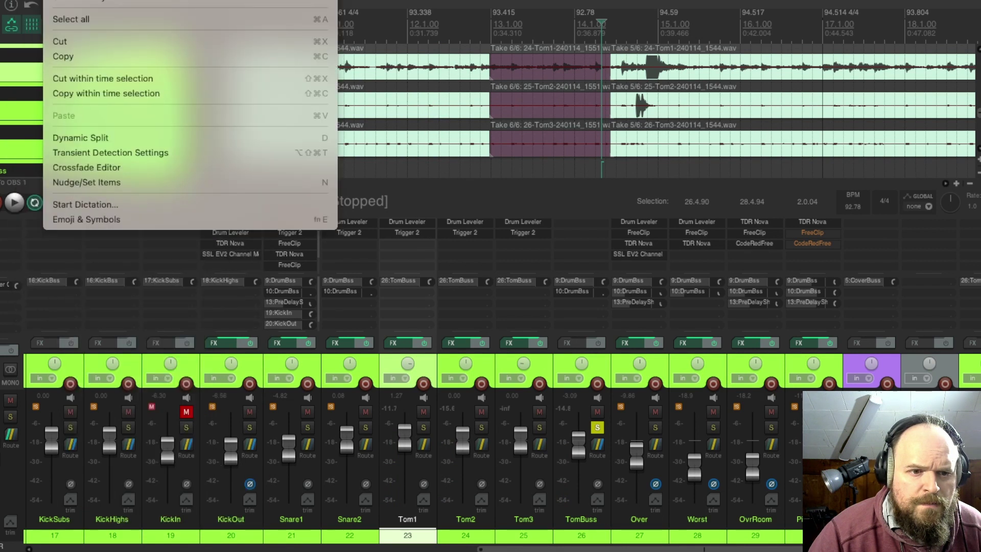
pyautogui.moveTo(82, 0)
pyautogui.click(153, 330)
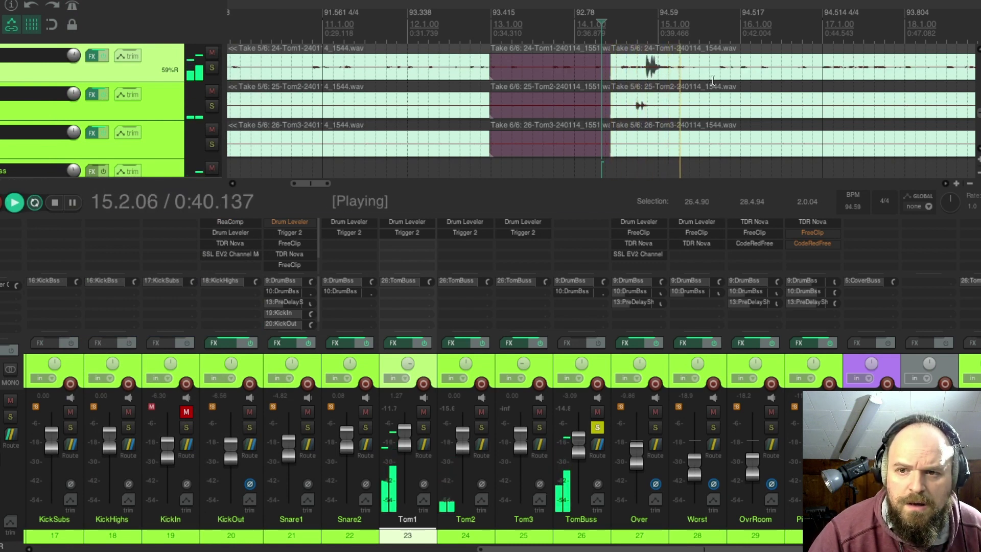
# Play the soloed toms from about bar 95, stop playback and unsolo TomBuss
pyautogui.scroll(-8, 713, 80)
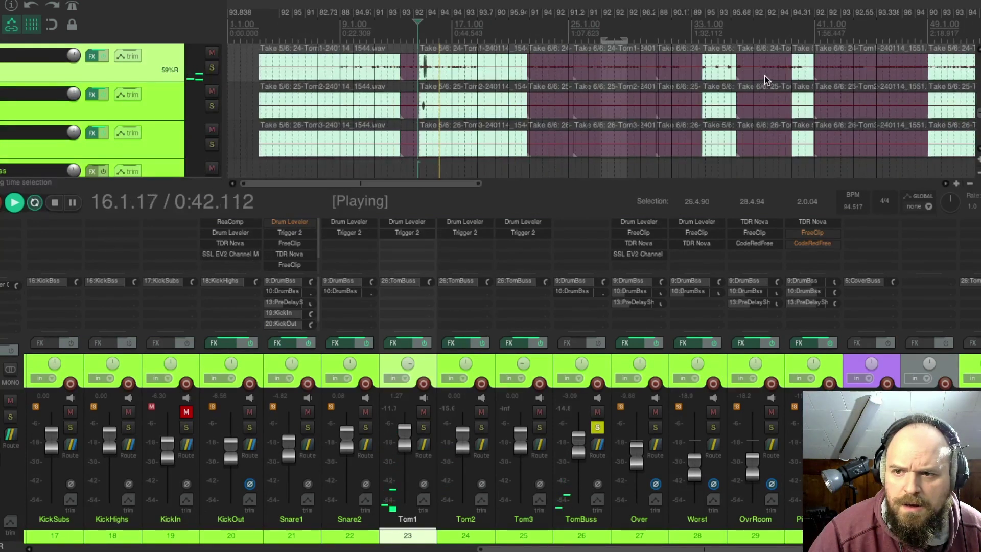
pyautogui.scroll(-3, 766, 79)
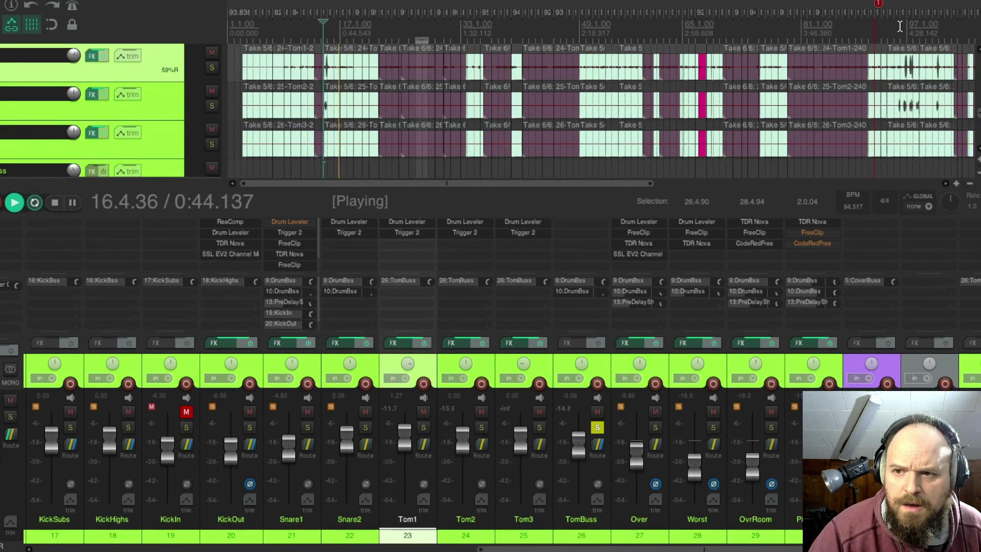
pyautogui.scroll(7, 770, 96)
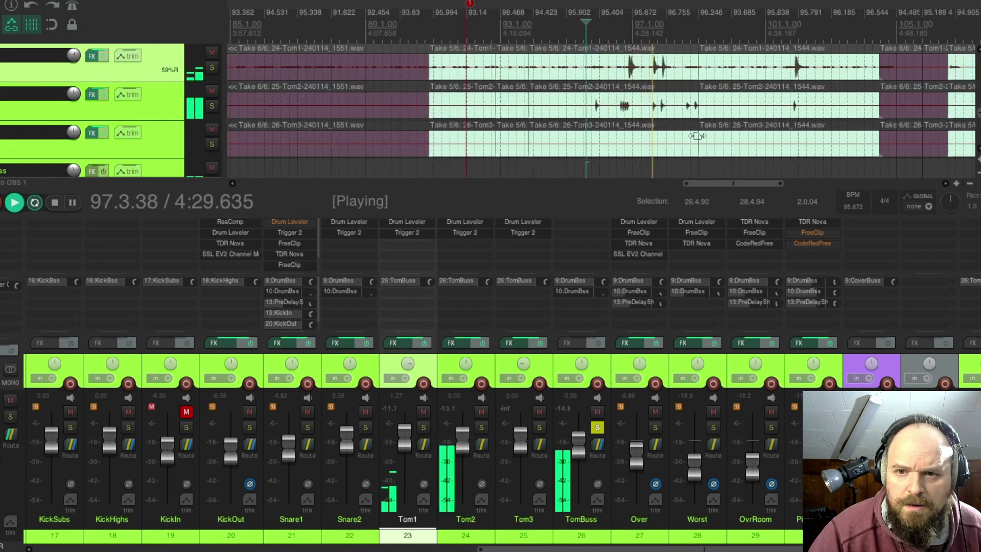
pyautogui.press('space')
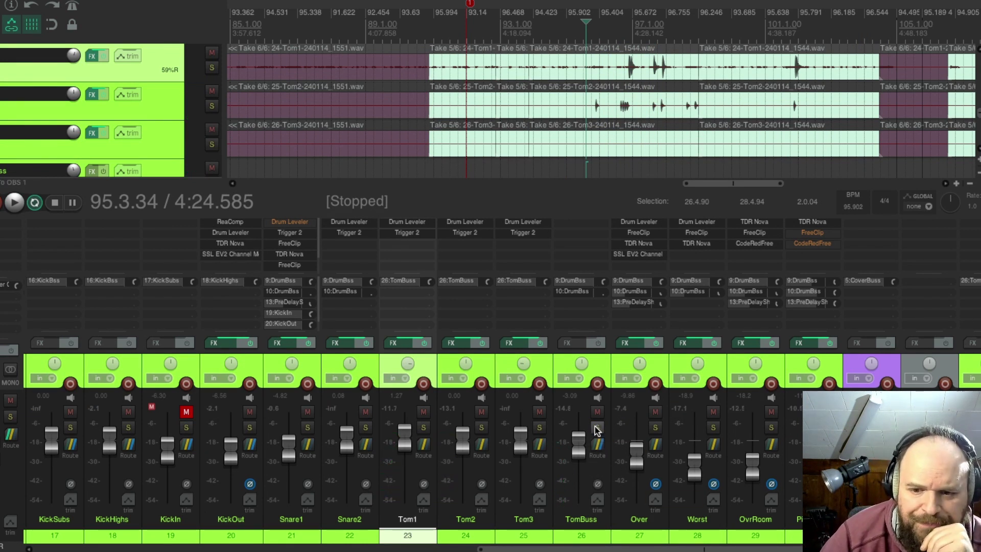
# Mute TomBuss, replay the tom passage and raise the Over fader to about -5.7 dB
pyautogui.click(598, 411)
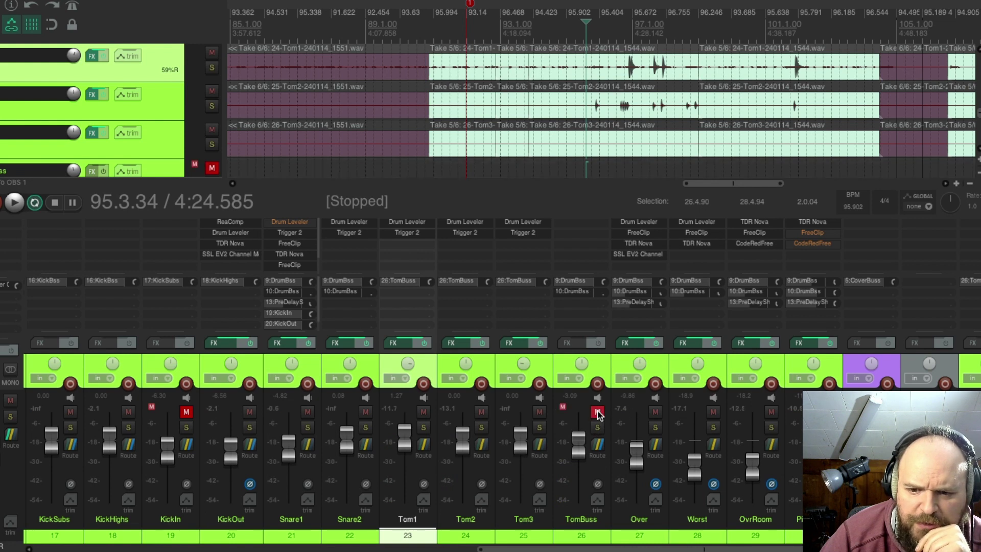
pyautogui.press('space')
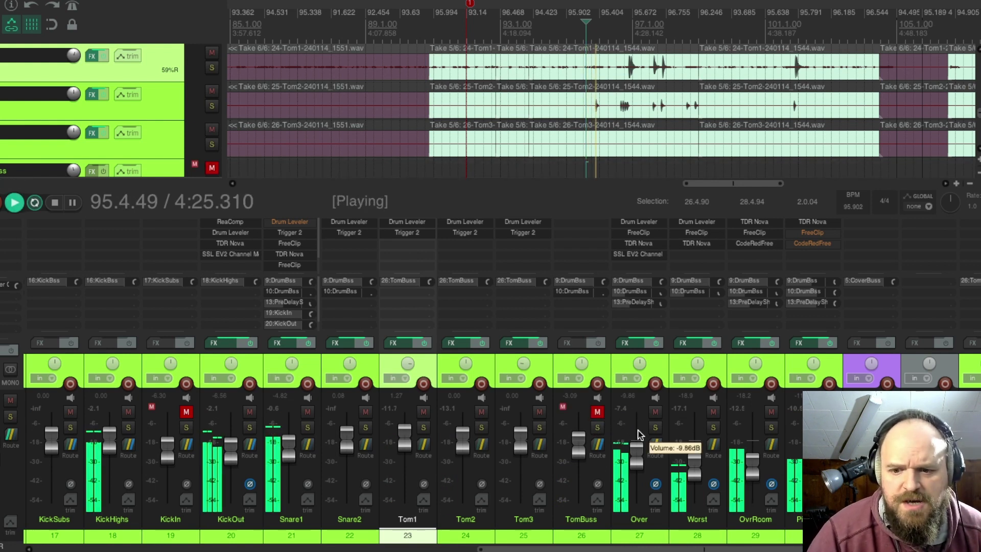
pyautogui.moveTo(650, 452)
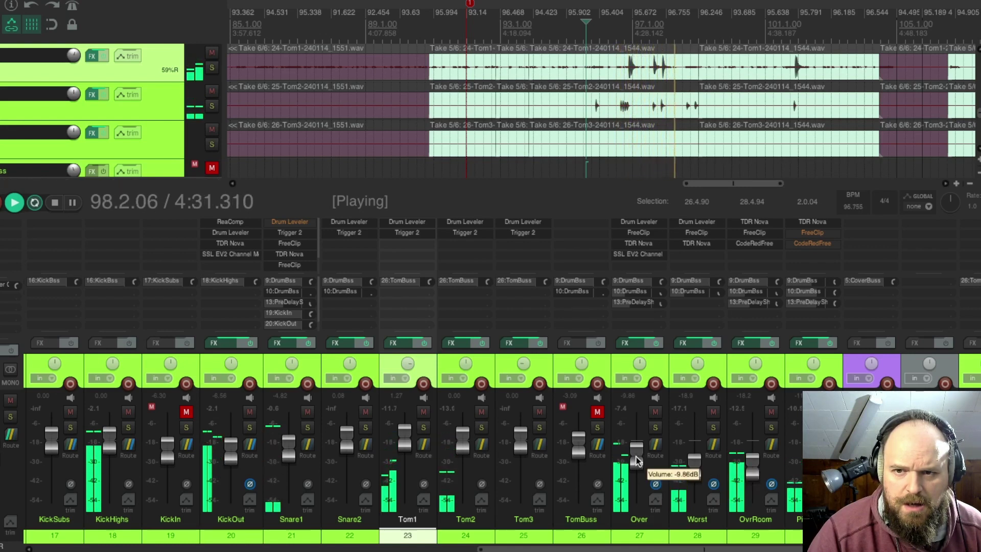
pyautogui.doubleClick(636, 459)
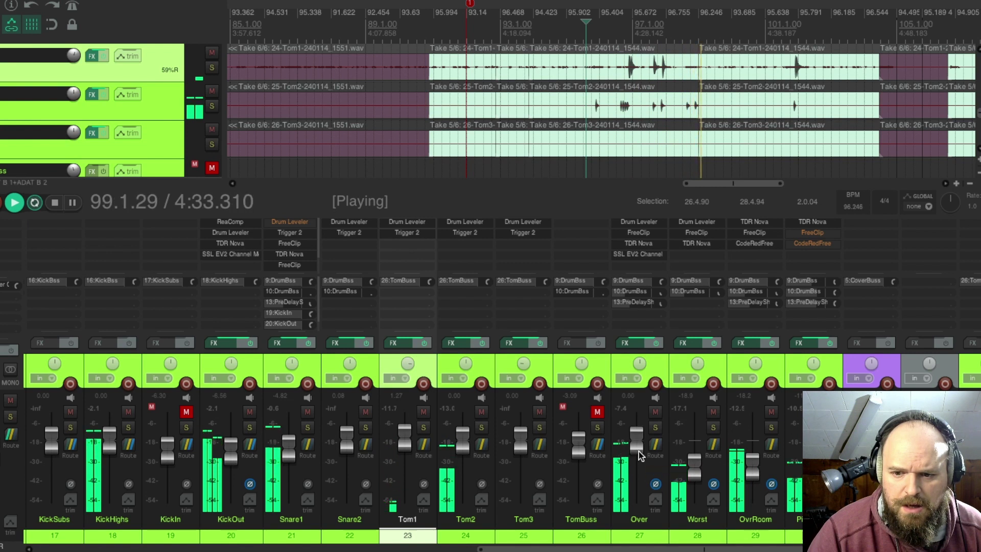
pyautogui.moveTo(639, 450); pyautogui.dragTo(641, 460)
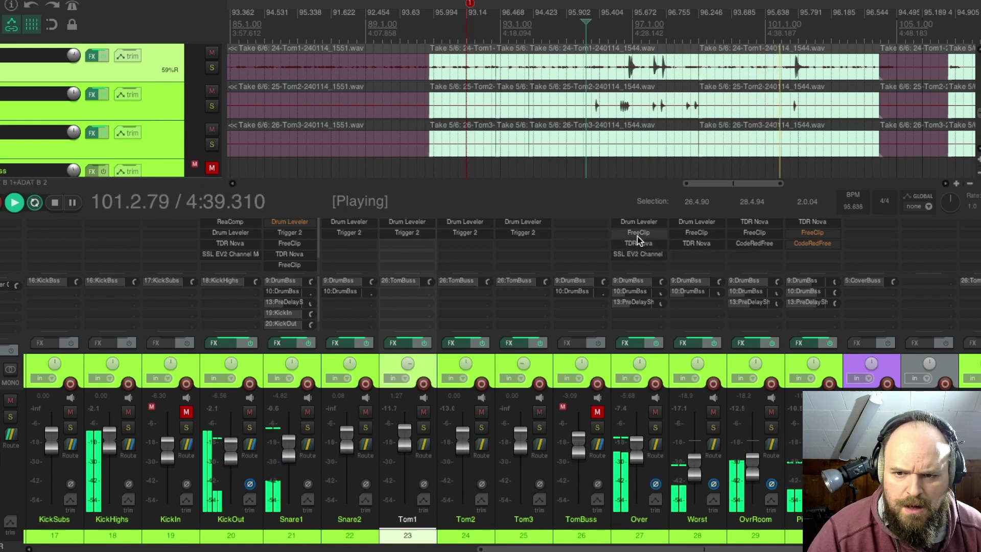
# Set the target level of Over's Drum Leveler to -14.4 dB and close its window
pyautogui.click(645, 222)
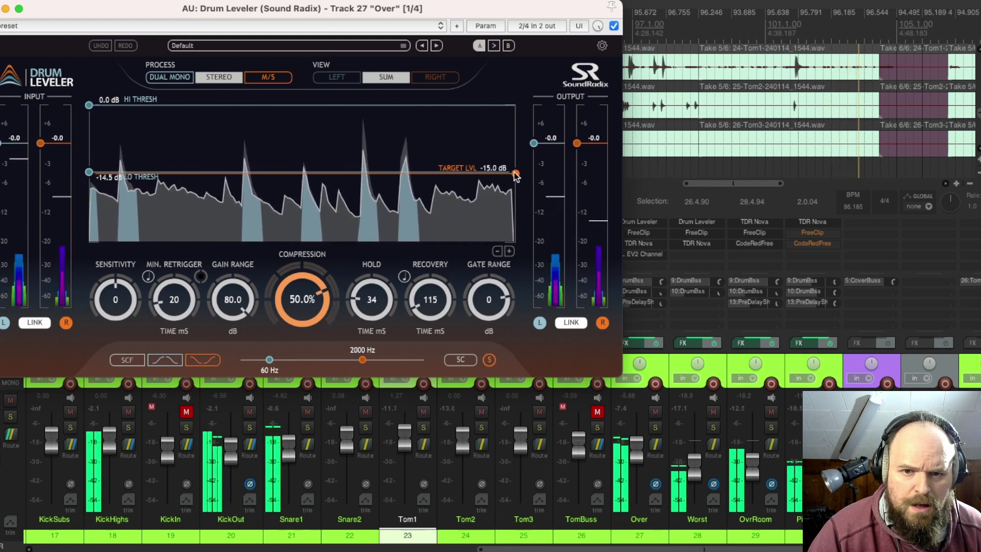
pyautogui.moveTo(515, 175); pyautogui.dragTo(518, 175)
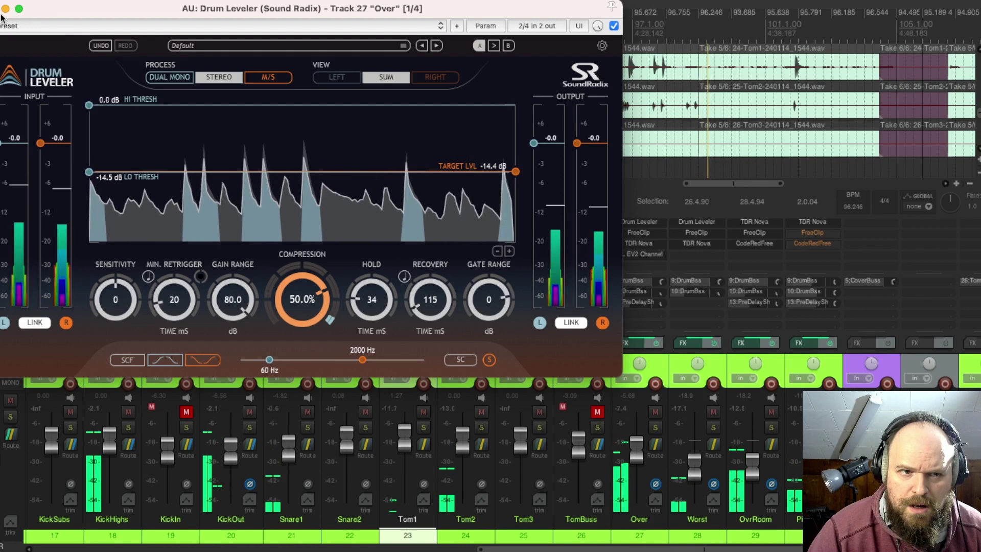
pyautogui.press('Escape')
# Listen to the drums around bar 103, check the drum bus tracks in the mixer and stop playback
pyautogui.scroll(-5, 630, 33)
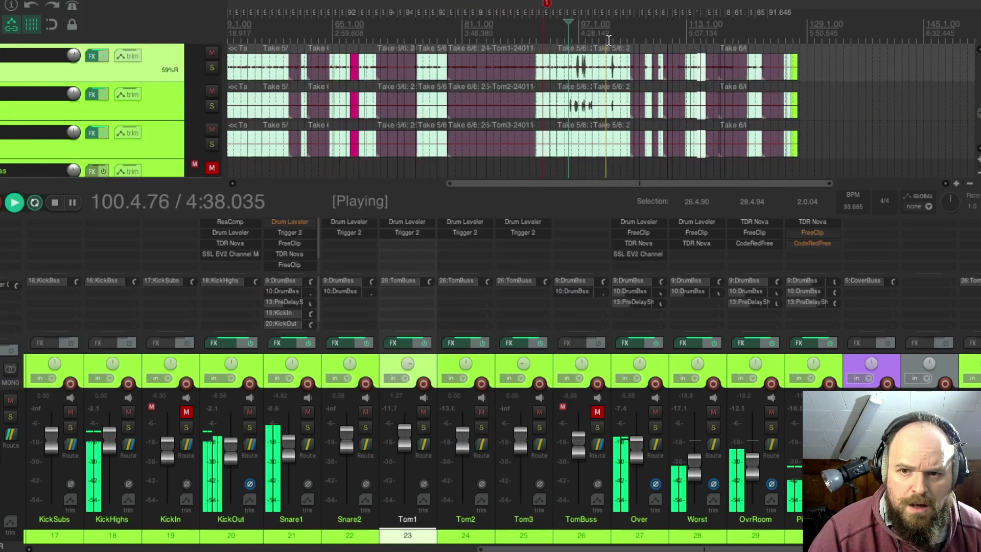
pyautogui.scroll(8, 608, 40)
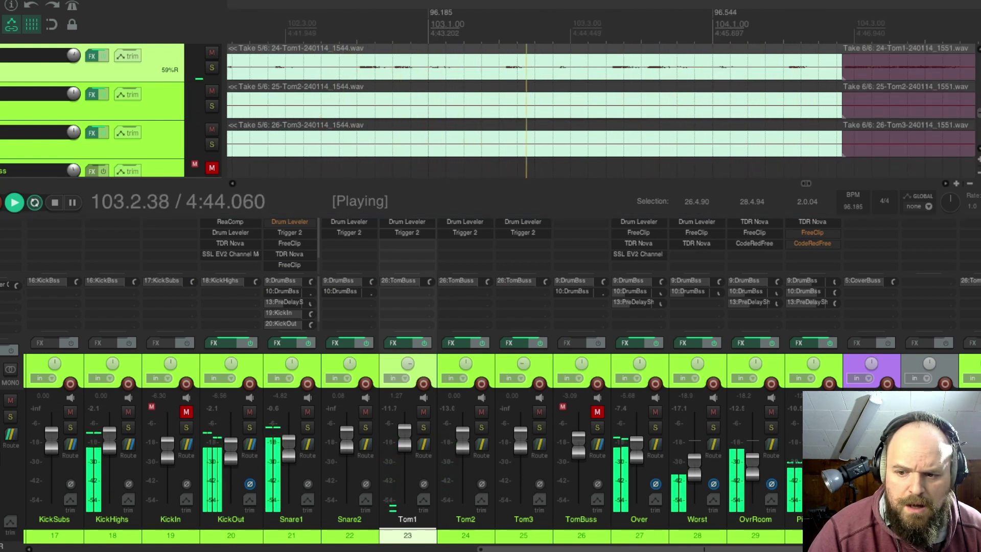
pyautogui.moveTo(638, 550); pyautogui.dragTo(181, 535)
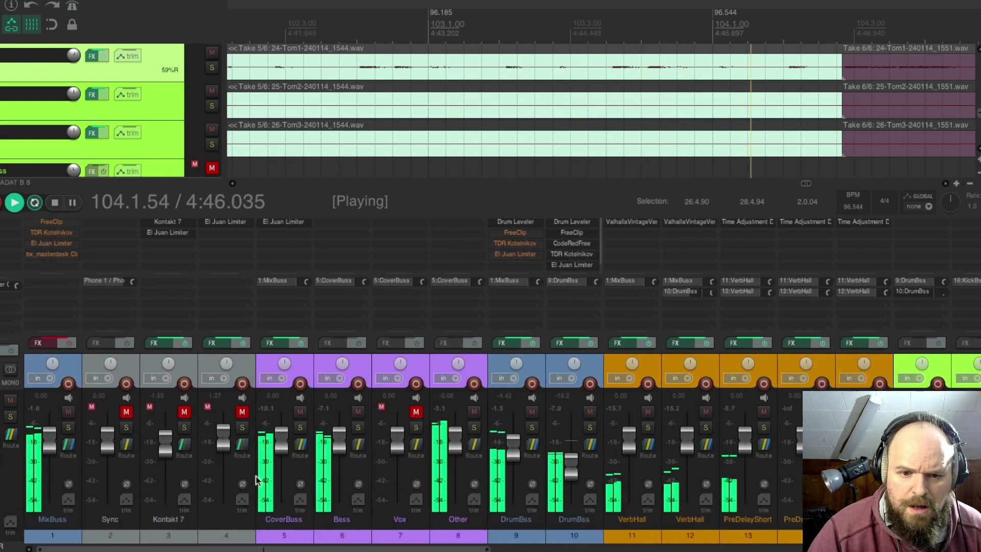
pyautogui.press('space')
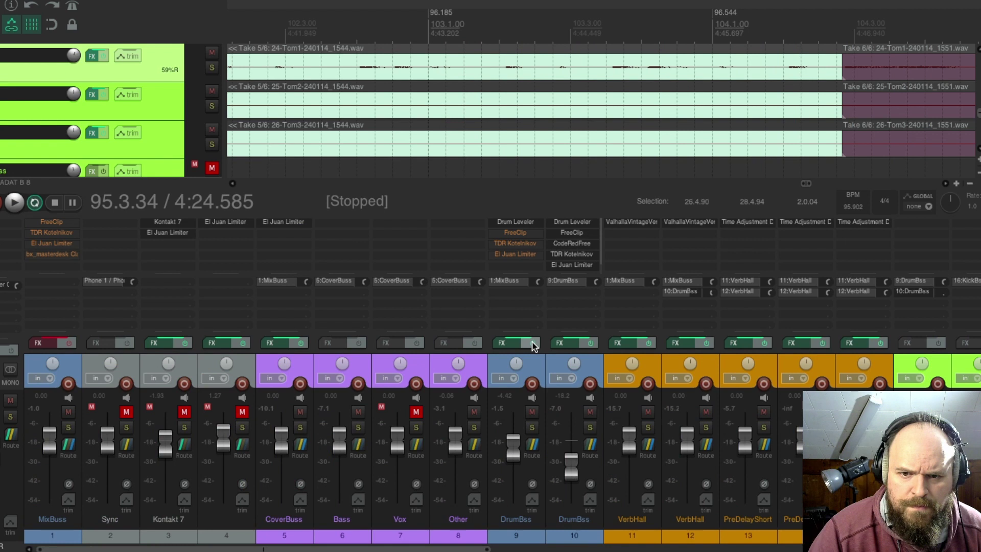
# Play from bar 95 and enable FreeClip, TDR Kotelnikov and El Juan Limiter in the effects chain of track 9 DrumBss
pyautogui.click(504, 341)
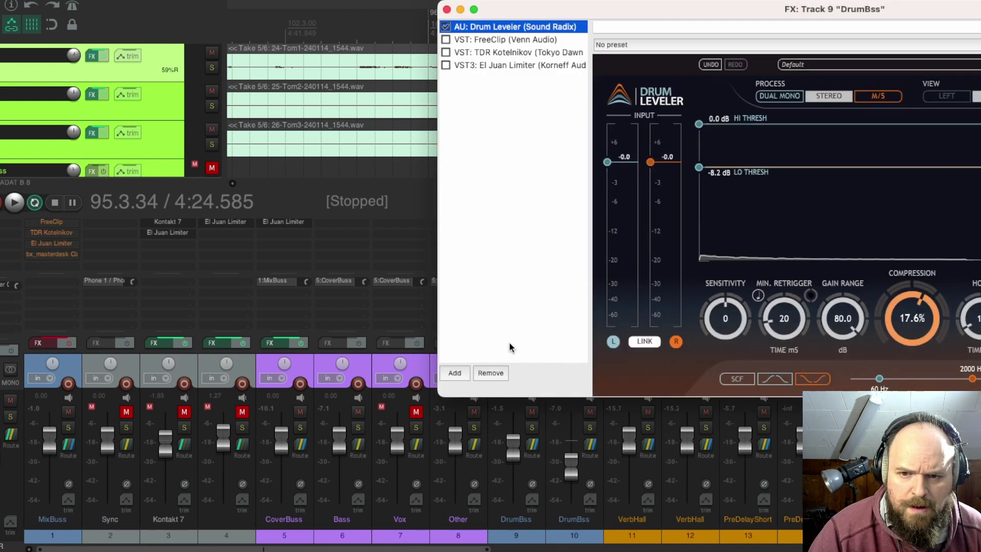
pyautogui.press('space')
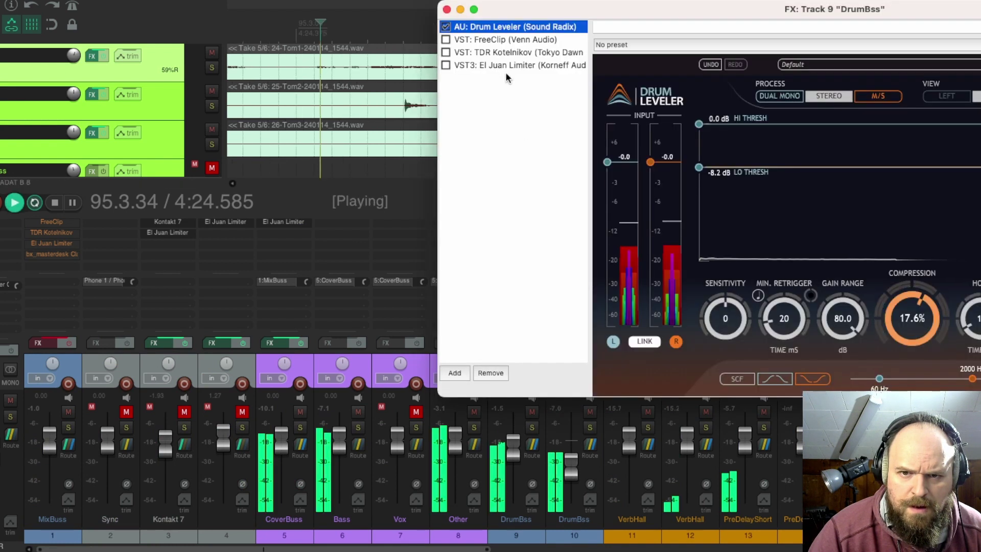
pyautogui.click(446, 40)
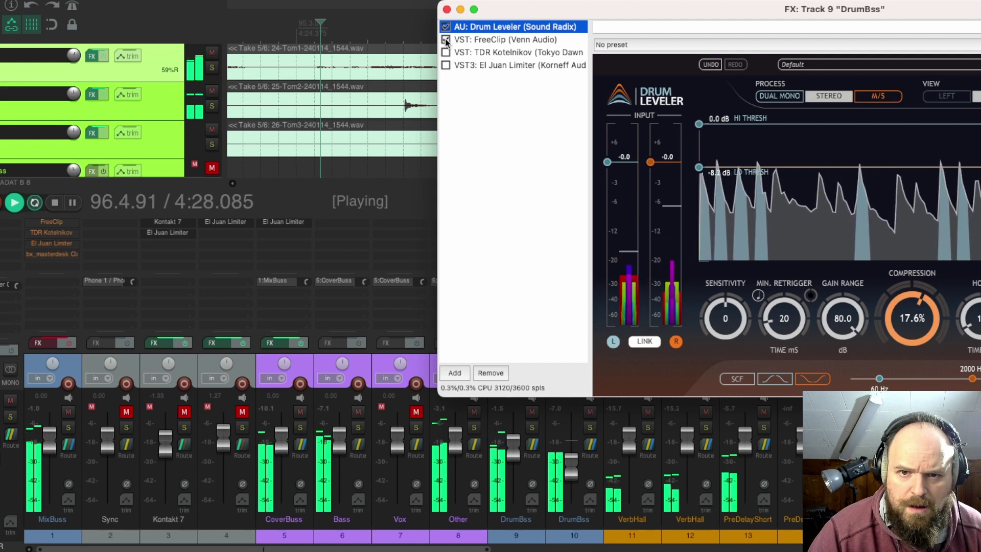
pyautogui.click(445, 53)
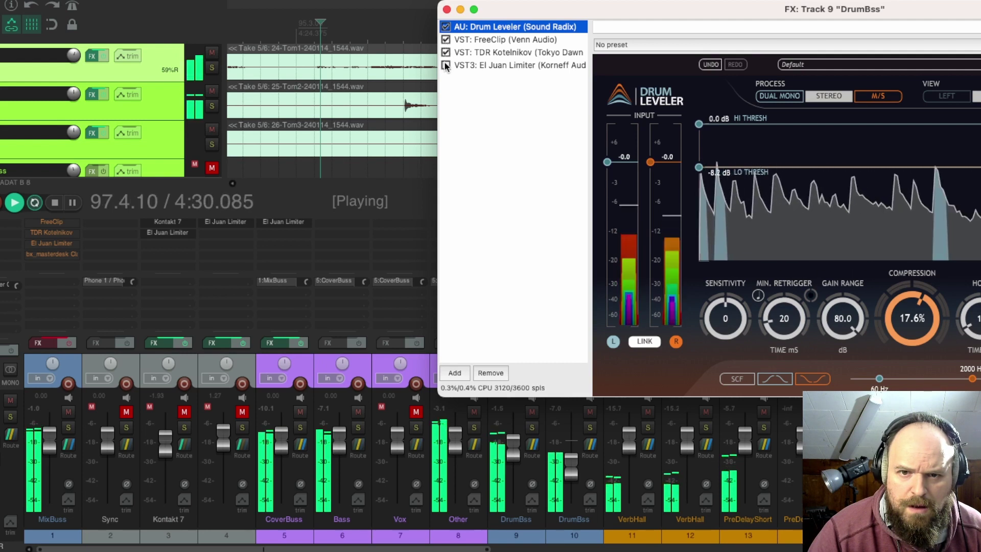
pyautogui.click(445, 65)
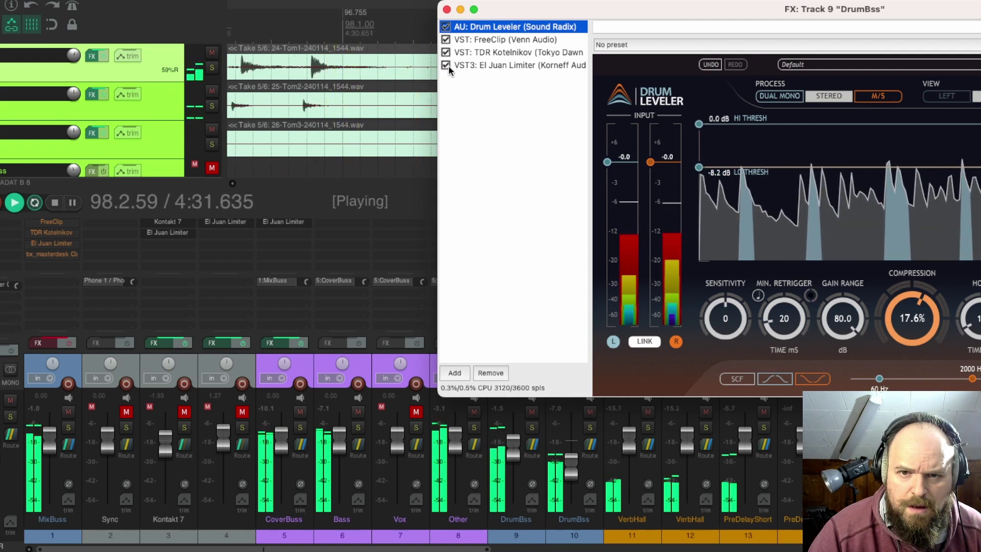
# Set El Juan Limiter's threshold to 0.0 and ceiling to -2.7 on track 9 DrumBss and close its effects window
pyautogui.click(487, 65)
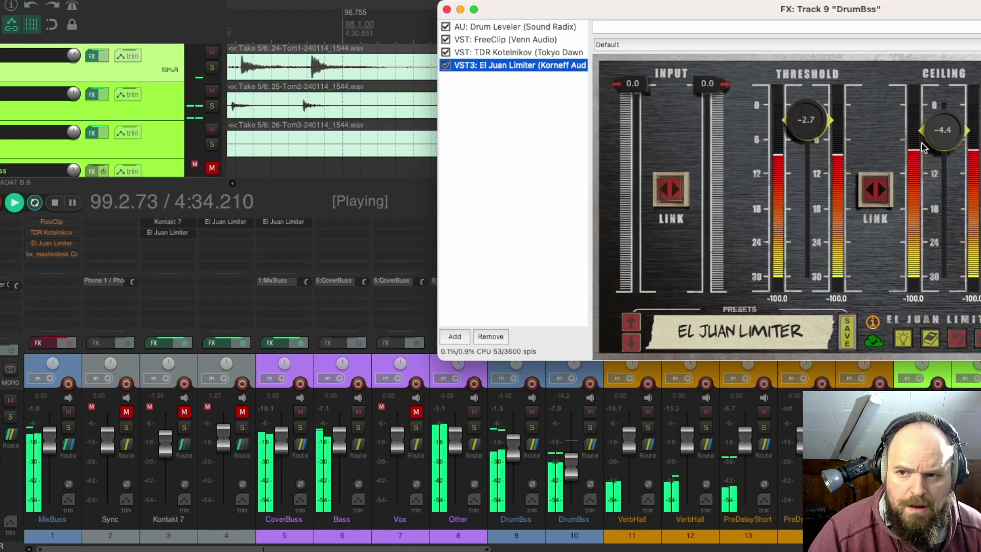
pyautogui.click(812, 123)
pyautogui.moveTo(812, 124); pyautogui.dragTo(810, 105)
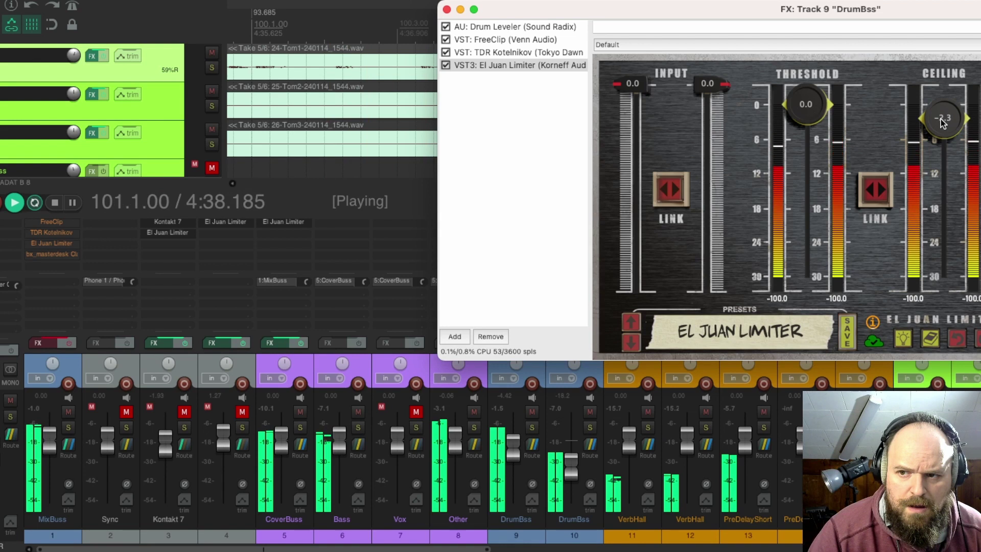
pyautogui.moveTo(931, 130); pyautogui.dragTo(942, 126)
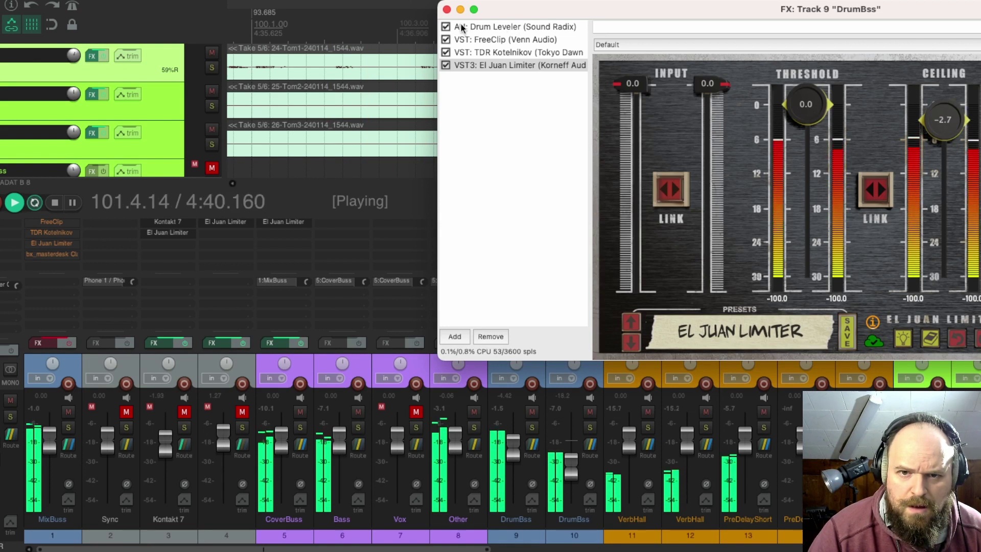
pyautogui.click(447, 9)
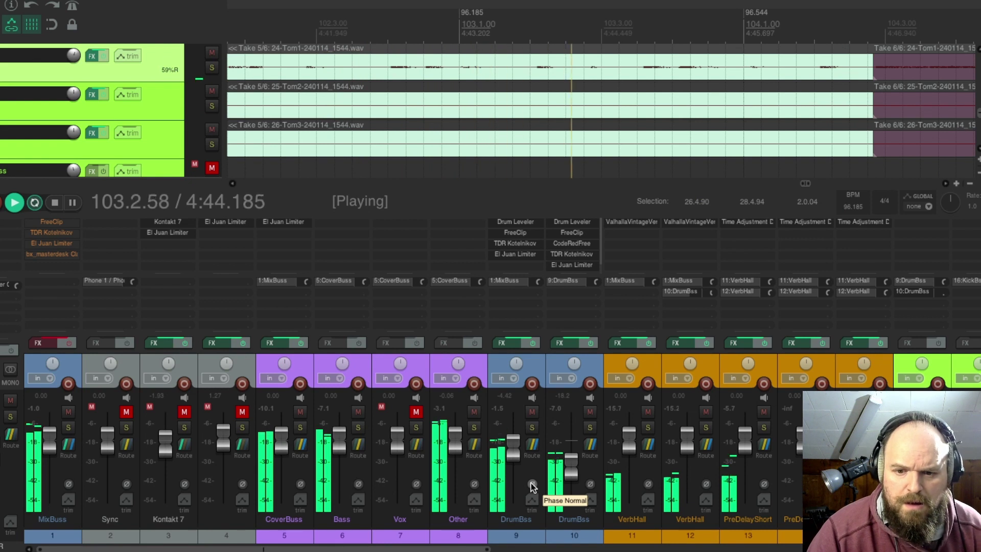
# Replay from bar 95 with the master volume at -25.0 dB and lower the OvrRoom fader to about -24.1 dB
pyautogui.press('space')
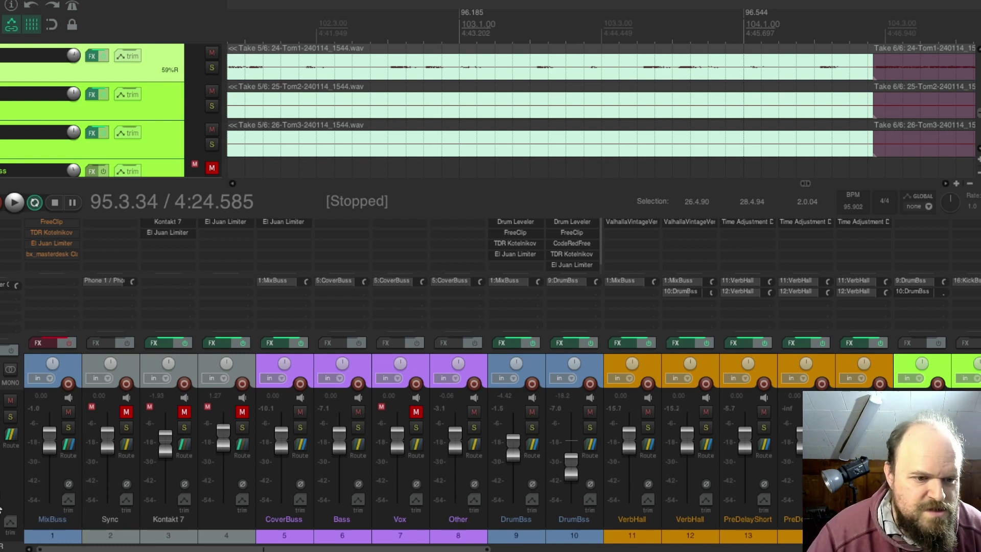
pyautogui.press('space')
pyautogui.moveTo(1, 511); pyautogui.dragTo(1, 502)
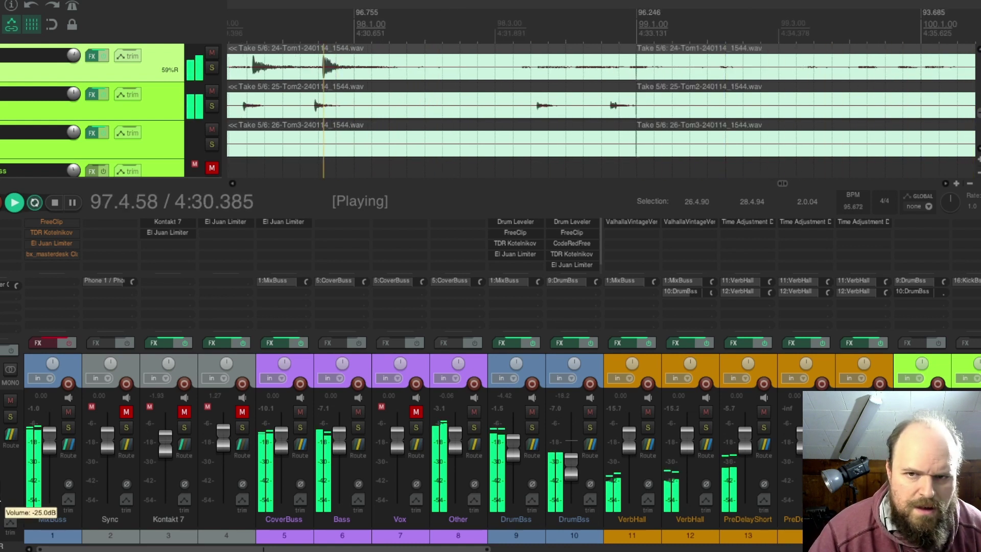
pyautogui.moveTo(421, 549); pyautogui.dragTo(876, 549)
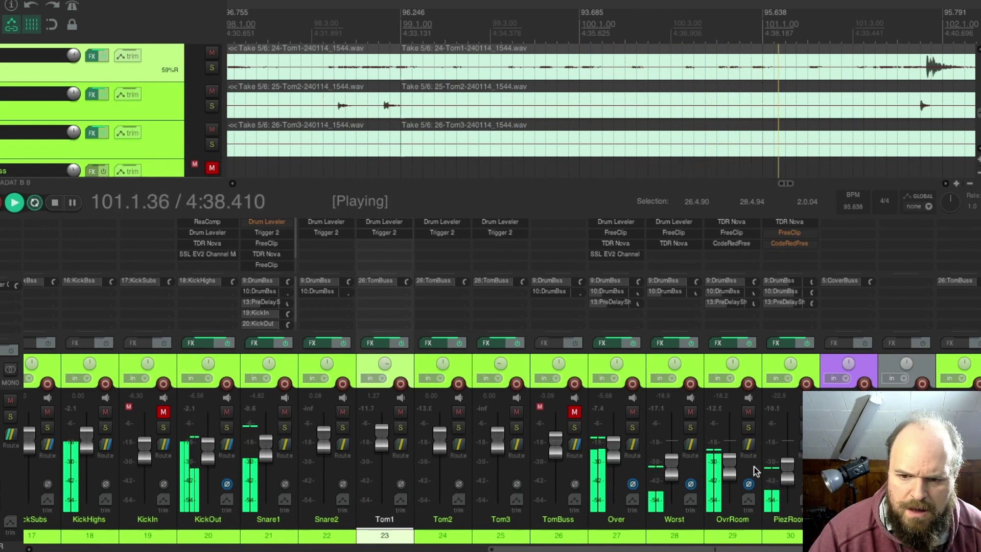
pyautogui.moveTo(731, 466); pyautogui.dragTo(790, 466)
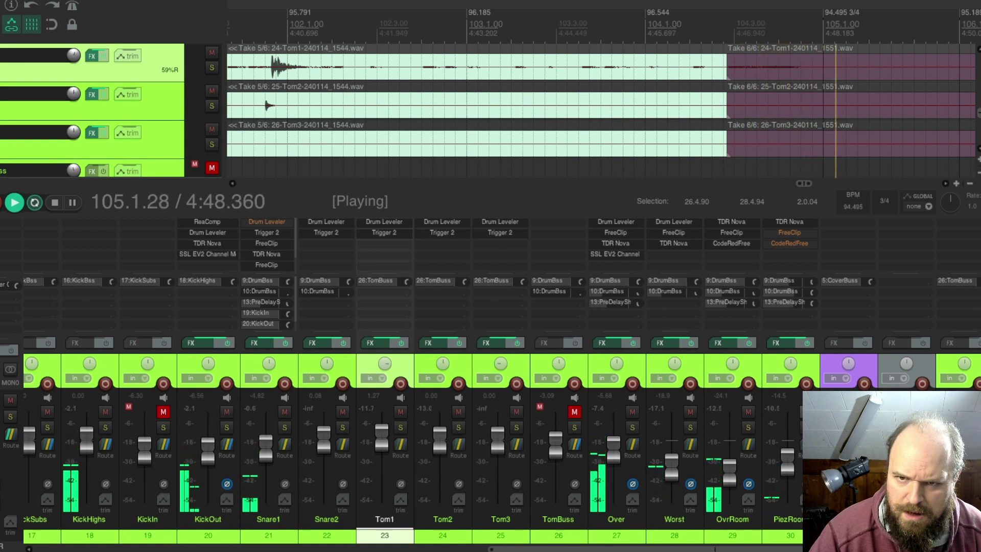
# Play from around bar 79 and set the faders of Snare1 to -7.40 dB, Over to -6.15 dB and OvrRoom to about -21.4 dB
pyautogui.scroll(-6, 510, 40)
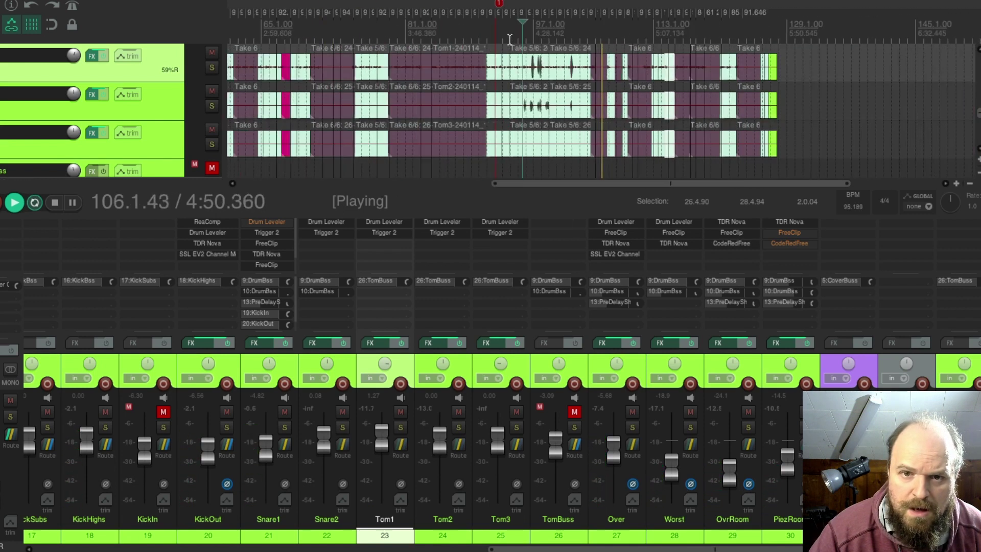
pyautogui.click(395, 35)
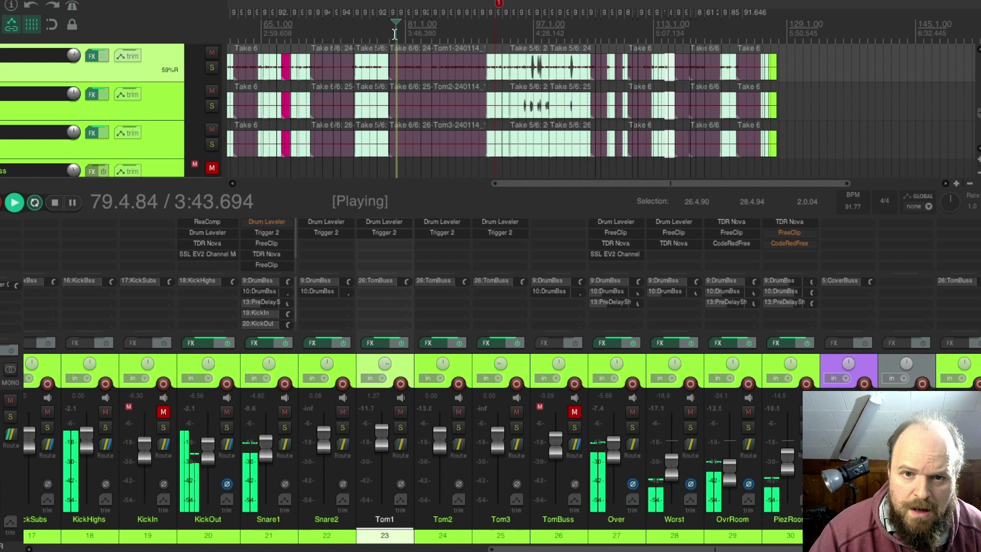
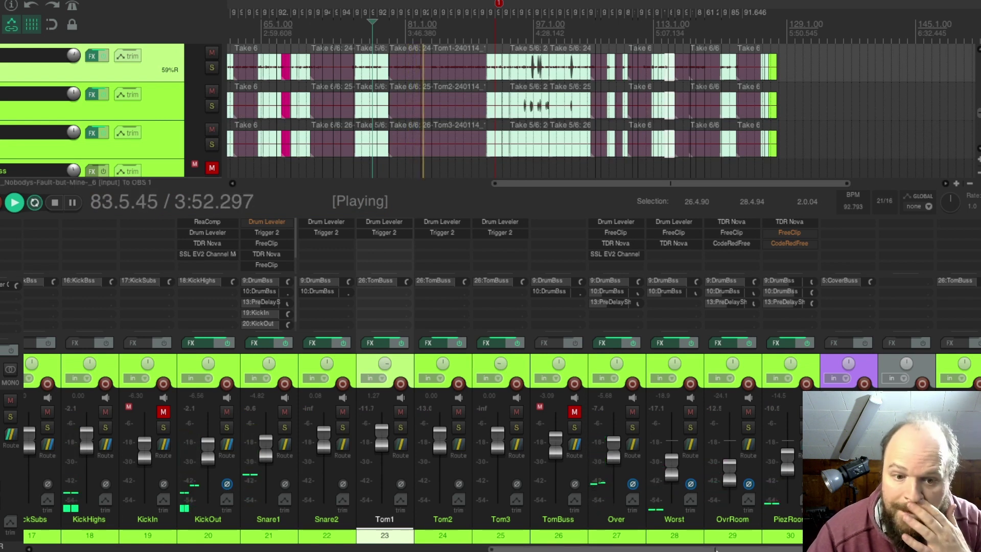
pyautogui.scroll(-3, 264, 452)
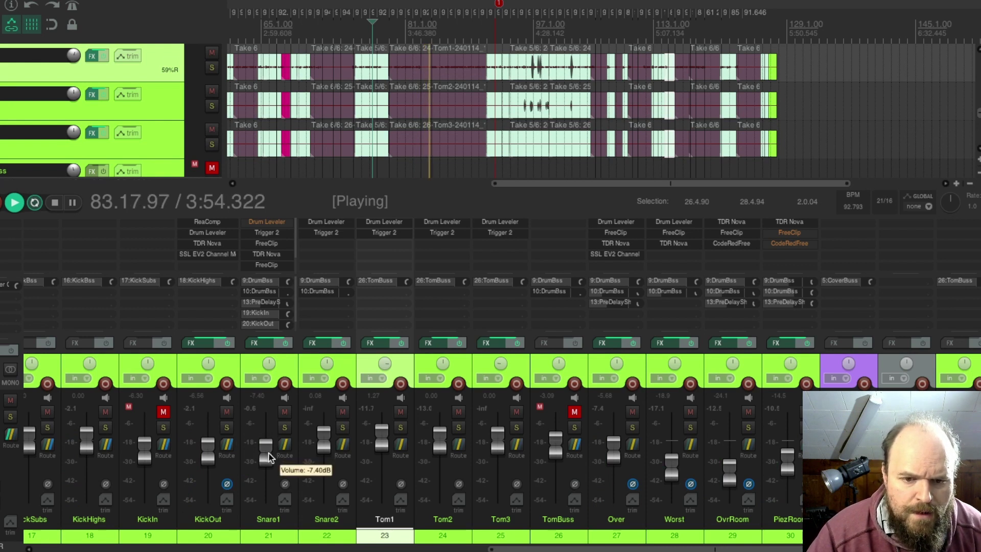
pyautogui.scroll(-1, 613, 454)
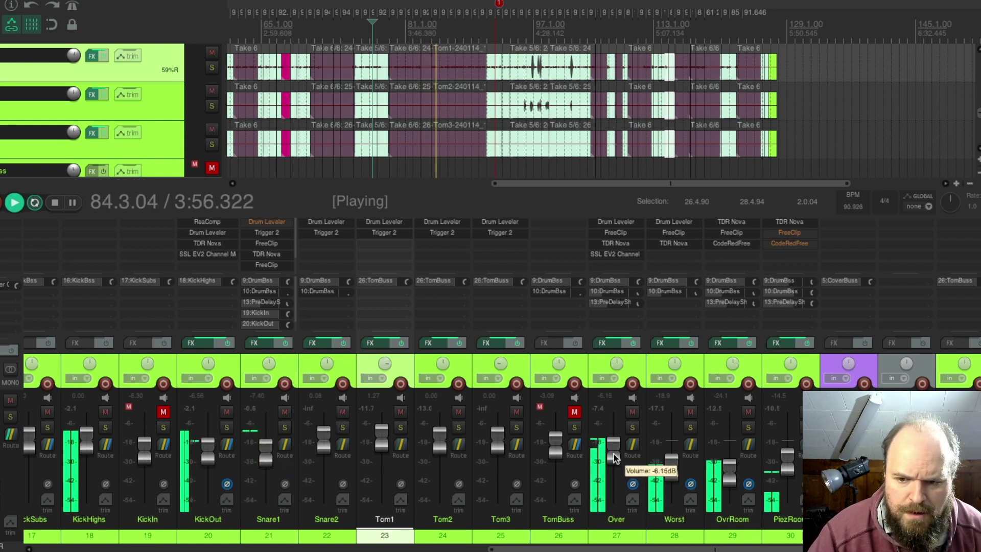
pyautogui.scroll(1, 735, 478)
pyautogui.scroll(3, 734, 478)
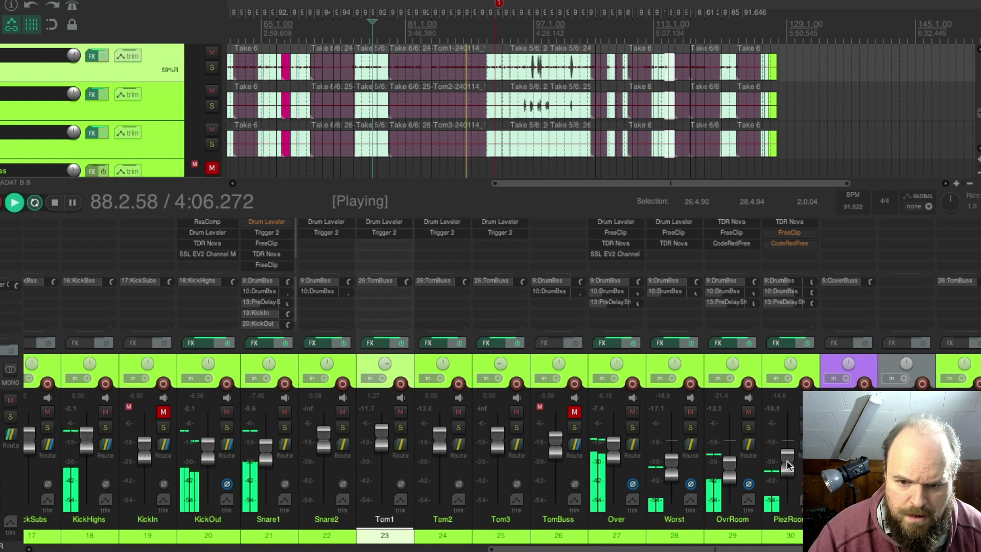
# Open ValhallaVintageVerb on track 12 VerbHall and set its Size to 34.1 % and Attack to 100.0 %
pyautogui.hscroll(-1, 786, 549)
pyautogui.hscroll(-10, 787, 549)
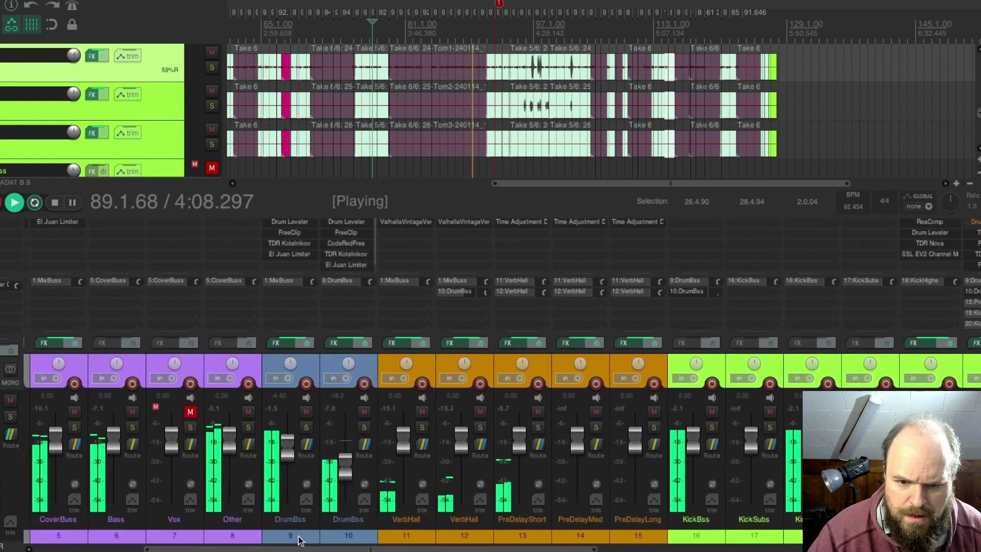
pyautogui.click(518, 345)
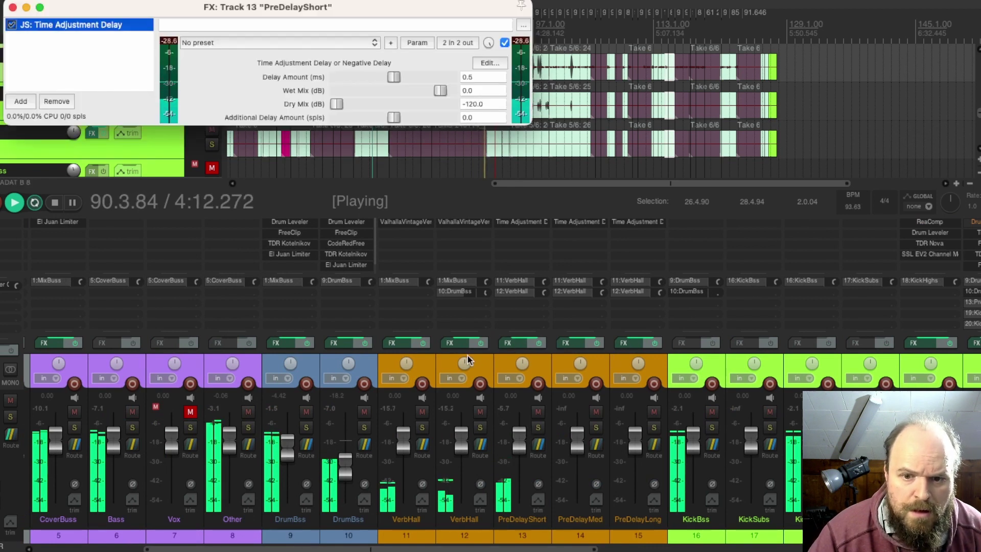
pyautogui.click(452, 344)
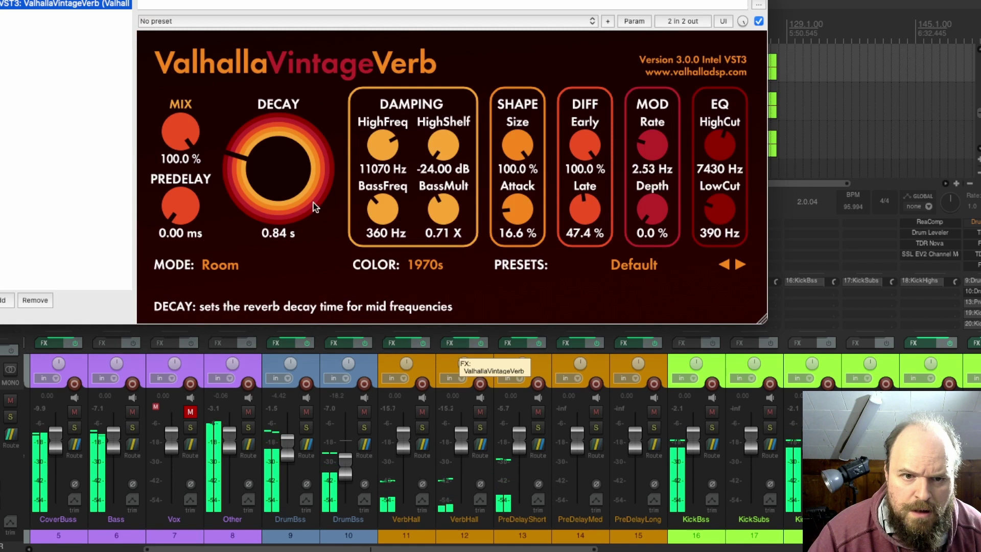
pyautogui.moveTo(517, 145); pyautogui.dragTo(506, 214)
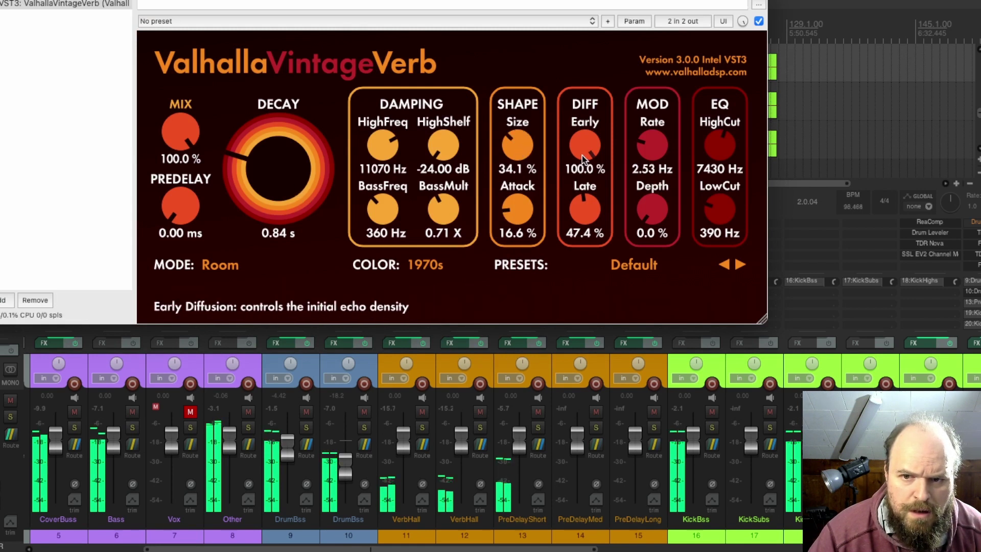
pyautogui.moveTo(517, 210); pyautogui.dragTo(542, 14)
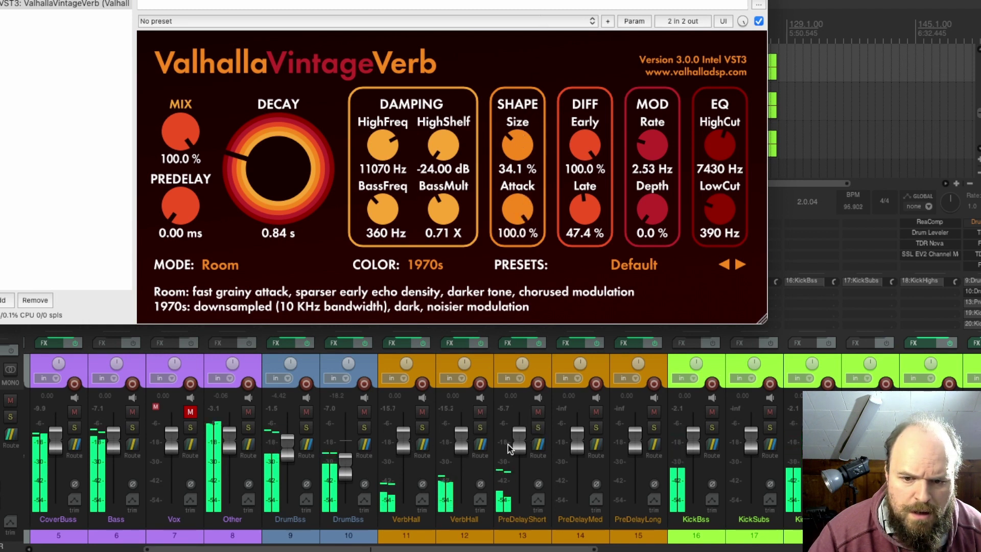
# Solo PreDelayShort, set the reverb's Attack to 55.0 % and Decay to 0.38 s, and unsolo the track
pyautogui.click(538, 427)
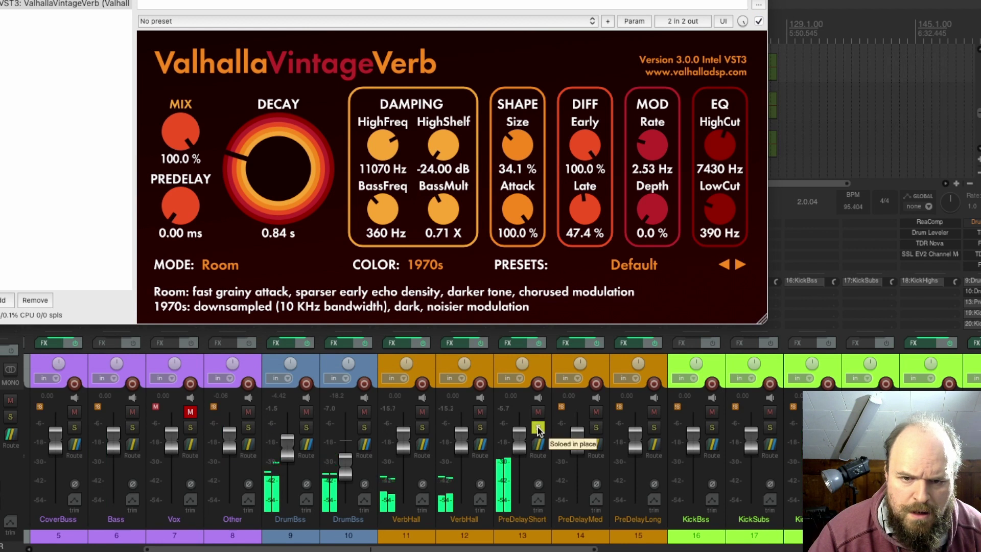
pyautogui.moveTo(515, 232); pyautogui.dragTo(514, 284)
pyautogui.moveTo(278, 185)
pyautogui.mouseDown()
pyautogui.moveTo(284, 200)
pyautogui.moveTo(271, 181)
pyautogui.mouseUp()
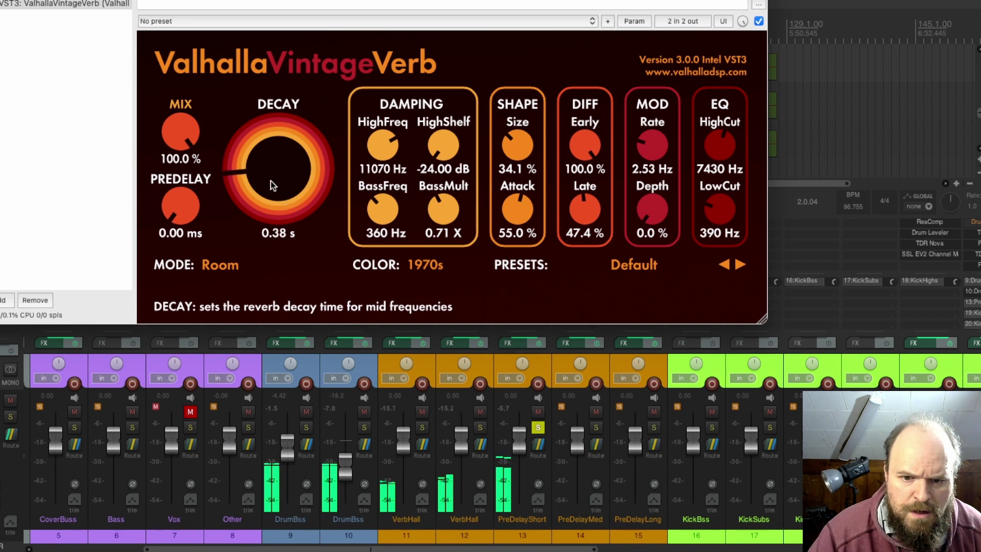
pyautogui.click(538, 428)
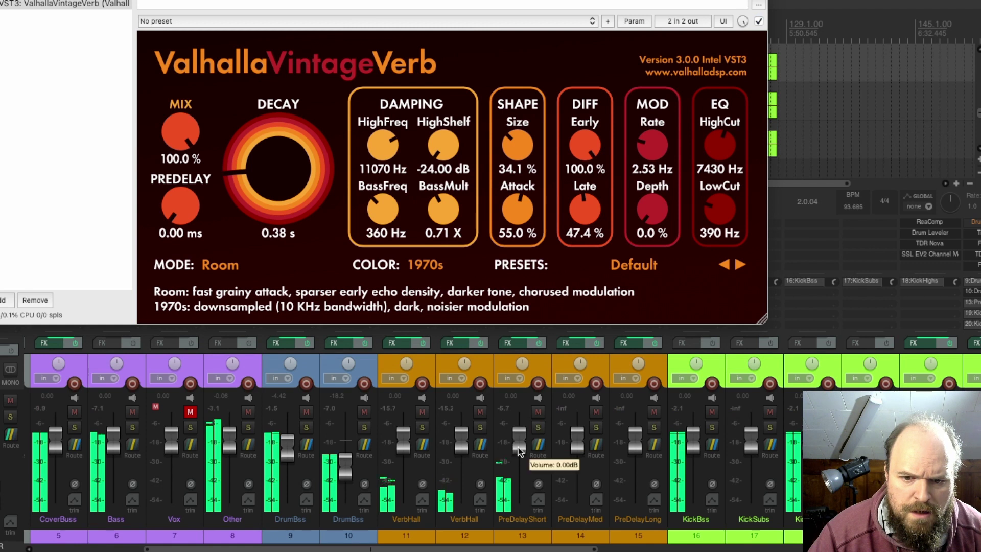
# Set the PreDelayShort fader to about 0.40 dB and solo track 9 DrumBss
pyautogui.moveTo(518, 448); pyautogui.dragTo(529, 367)
pyautogui.moveTo(520, 418); pyautogui.dragTo(519, 444)
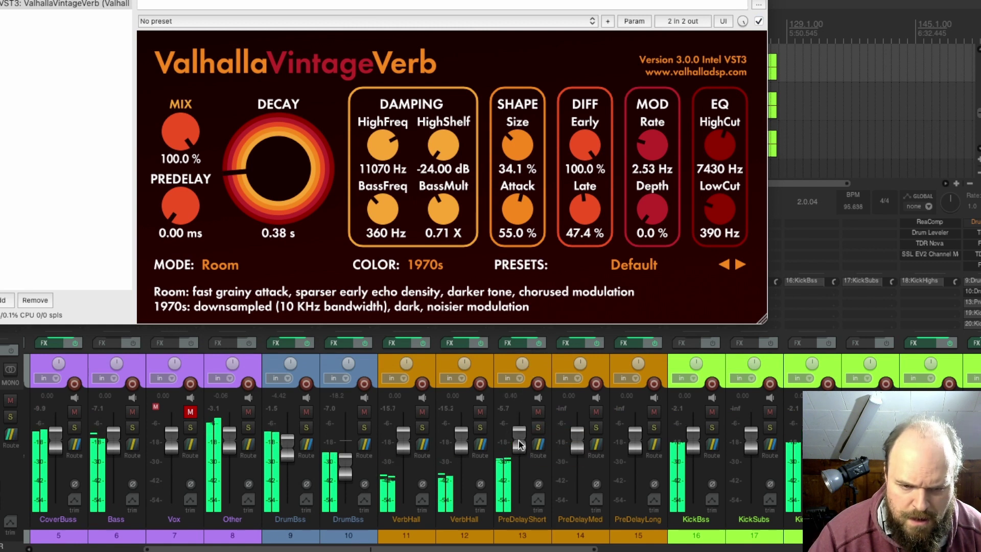
pyautogui.click(306, 427)
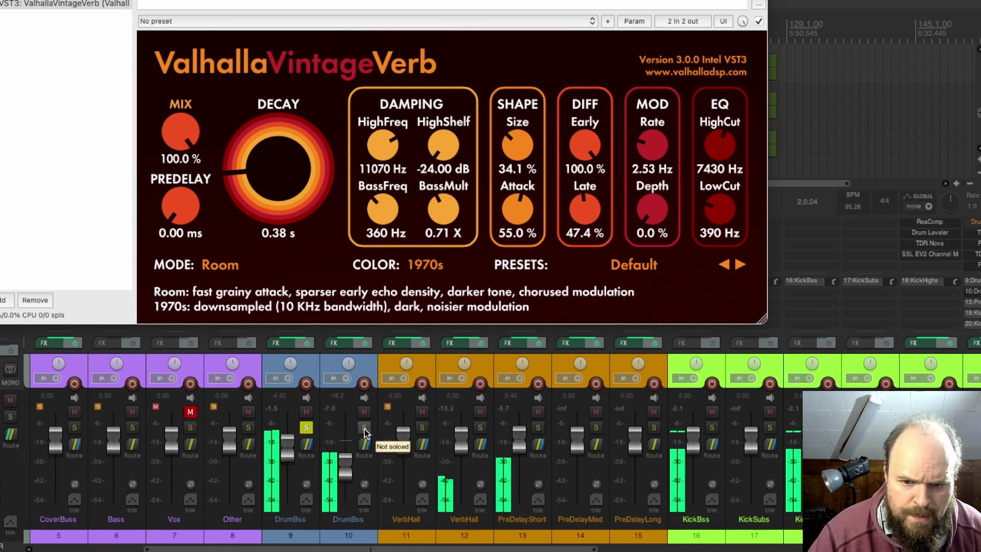
# Replace track 12 VerbHall's send to MixBuss with a send to track 9 DrumBss and close the routing window
pyautogui.click(538, 445)
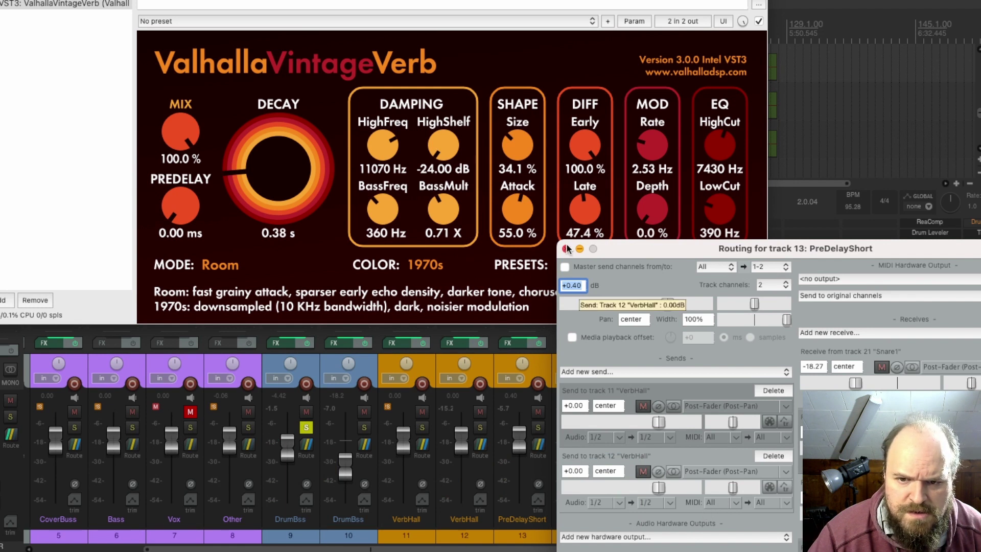
pyautogui.click(537, 443)
pyautogui.click(480, 446)
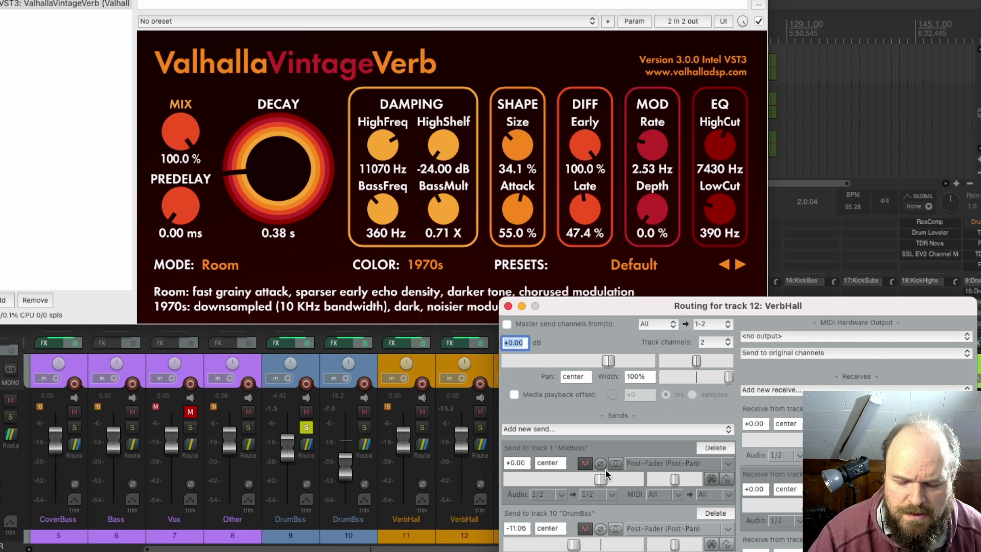
pyautogui.click(715, 447)
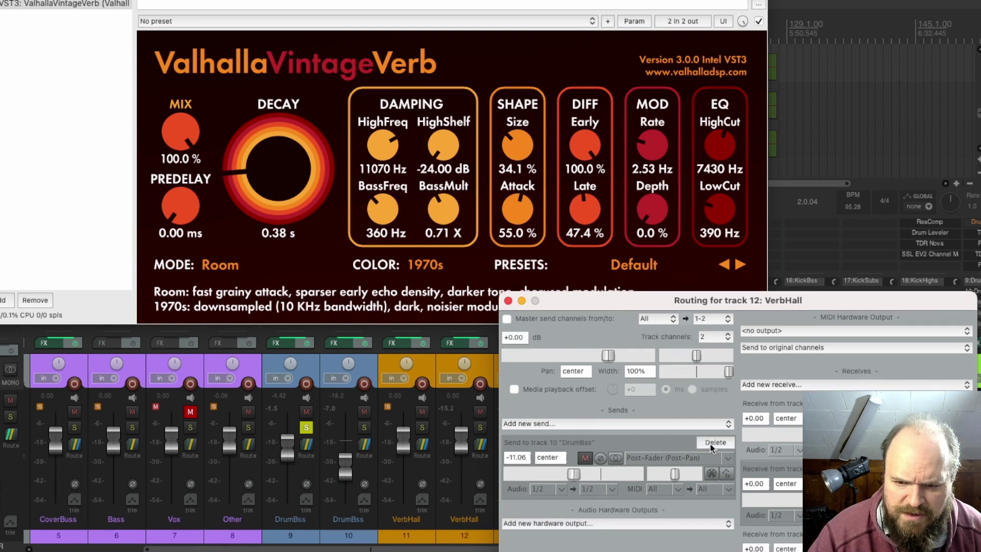
pyautogui.click(680, 424)
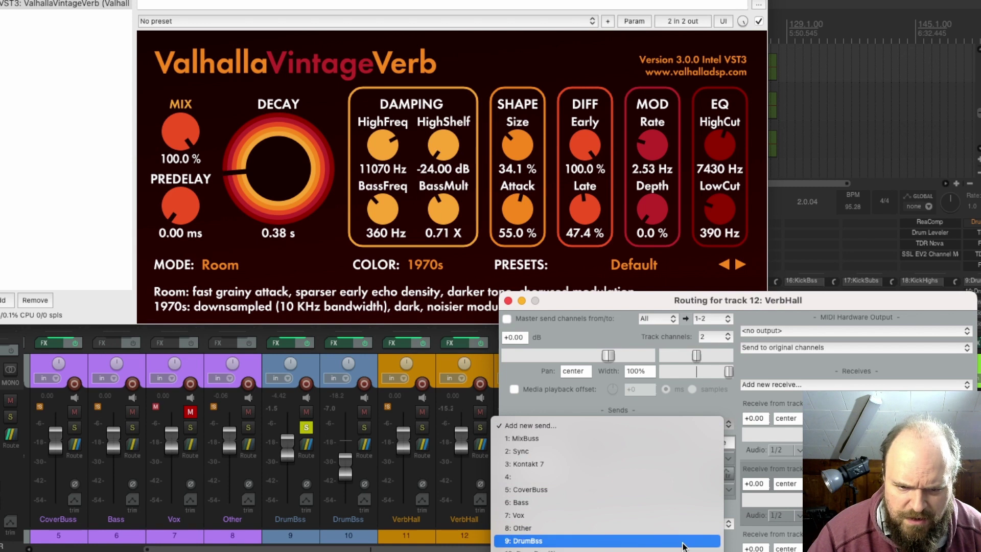
pyautogui.click(680, 548)
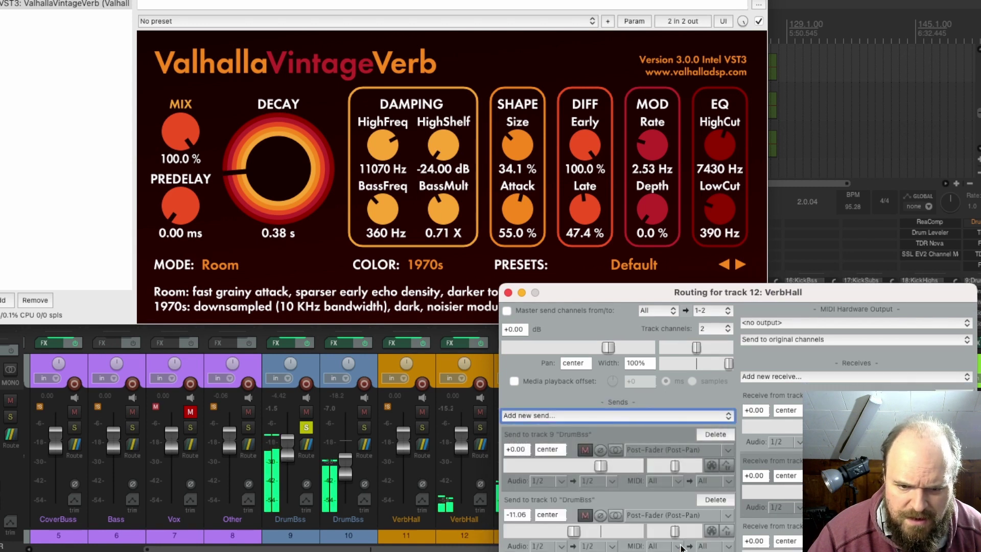
pyautogui.click(507, 292)
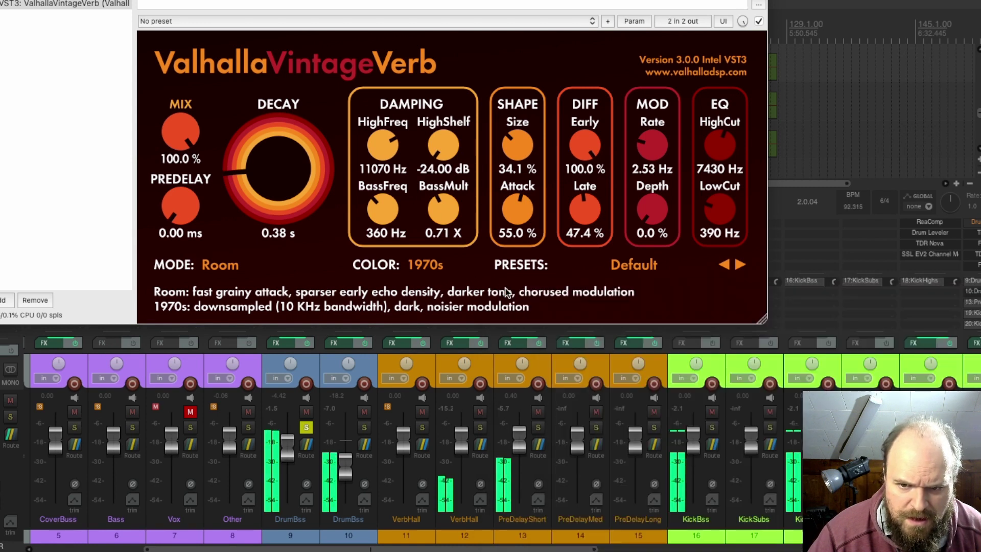
# Try higher and lower fader levels on track 12 VerbHall and reset the fader to 0.00 dB
pyautogui.moveTo(459, 438); pyautogui.dragTo(462, 379)
pyautogui.moveTo(460, 424); pyautogui.dragTo(463, 444)
pyautogui.doubleClick(462, 441)
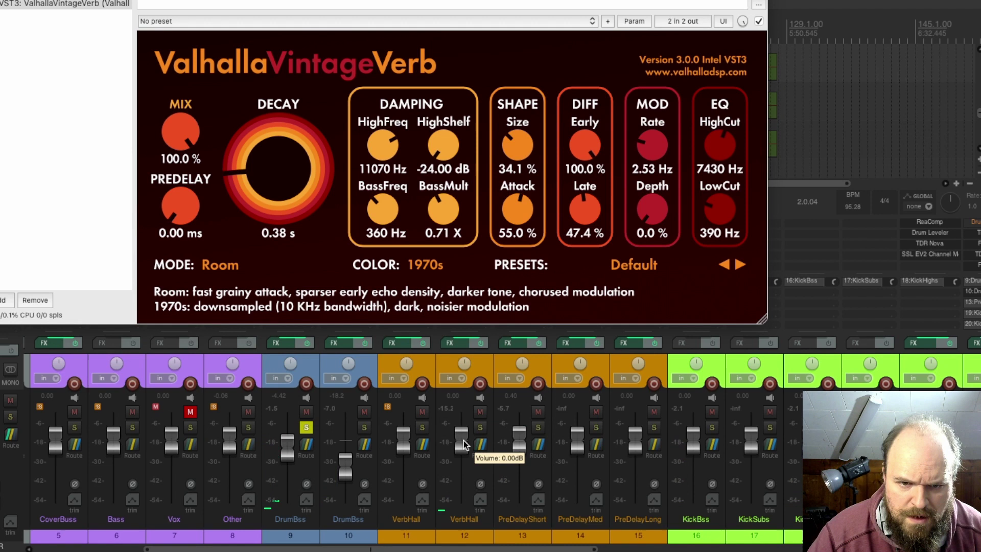
# Unsolo track 9 DrumBss with its fader at -4.87 dB, and enable the MixBuss effects chain
pyautogui.click(307, 428)
pyautogui.scroll(5, 290, 447)
pyautogui.moveTo(290, 446); pyautogui.dragTo(289, 455)
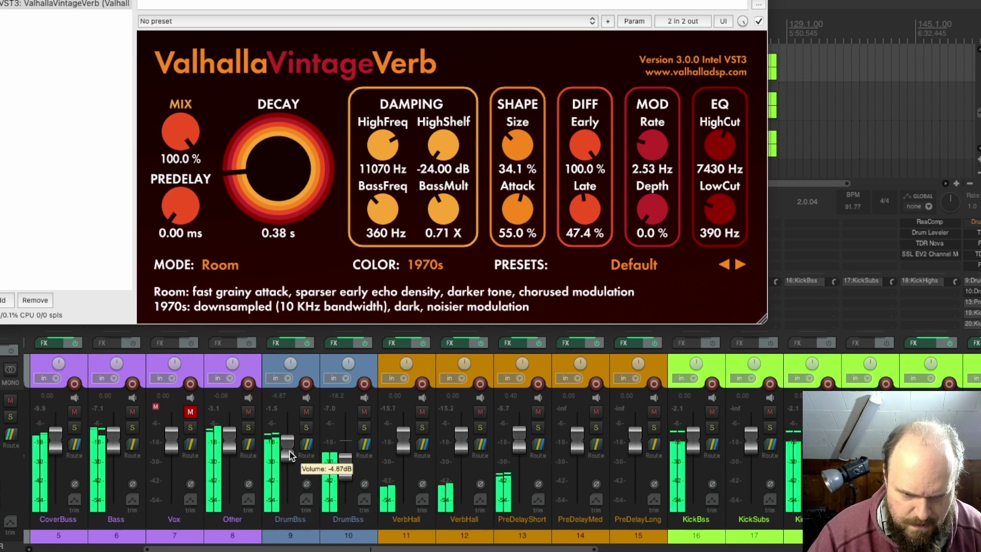
pyautogui.moveTo(284, 549); pyautogui.dragTo(178, 549)
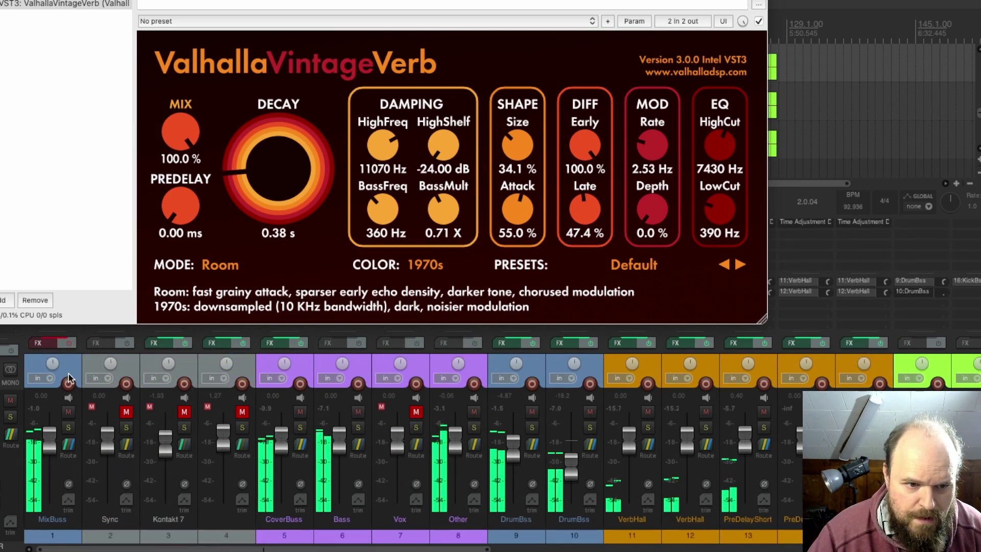
pyautogui.click(67, 342)
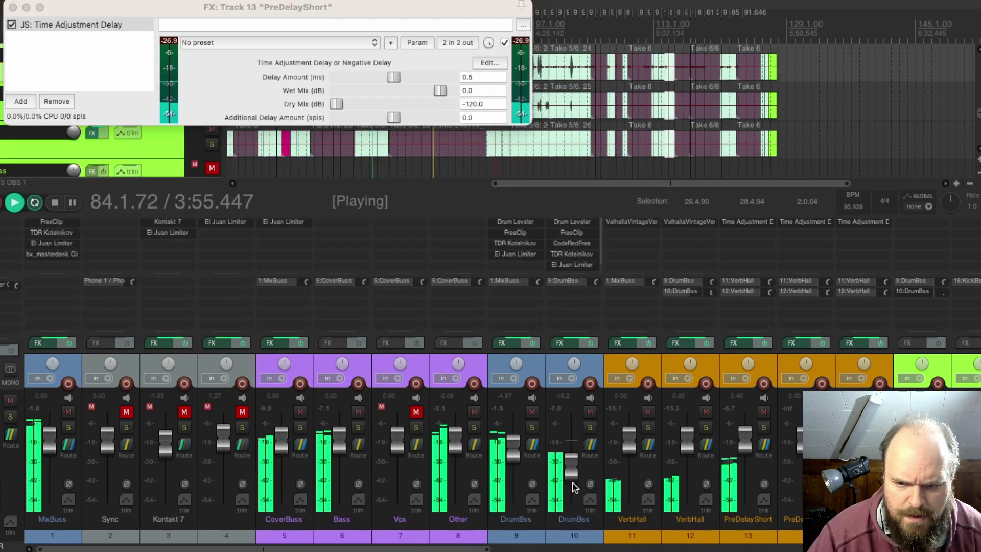
# Set the track 10 DrumBss fader to -16.0 dB and the track 9 DrumBss fader to -6.61 dB, and close the PreDelayShort effects window
pyautogui.moveTo(575, 486); pyautogui.dragTo(572, 465)
pyautogui.moveTo(512, 452); pyautogui.dragTo(572, 467)
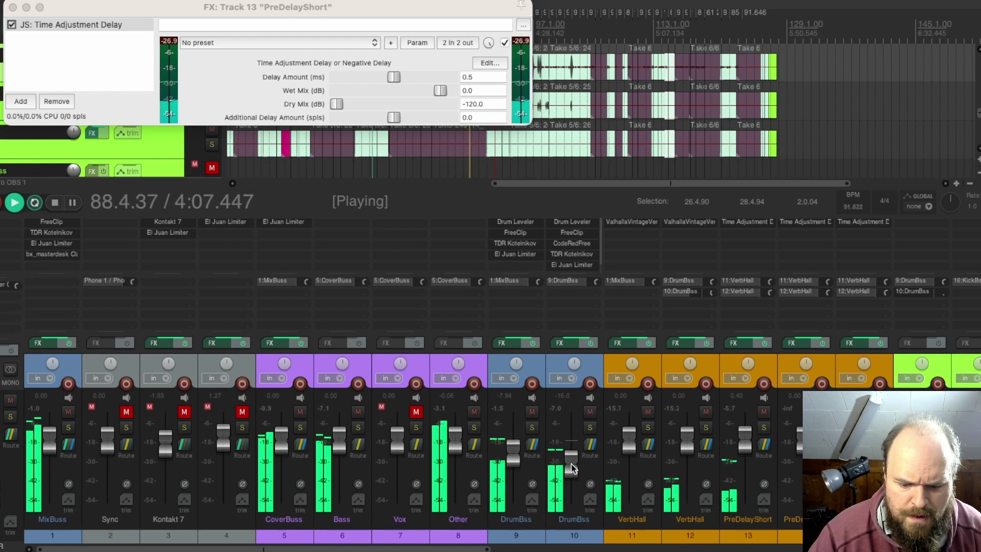
pyautogui.moveTo(513, 459); pyautogui.dragTo(513, 458)
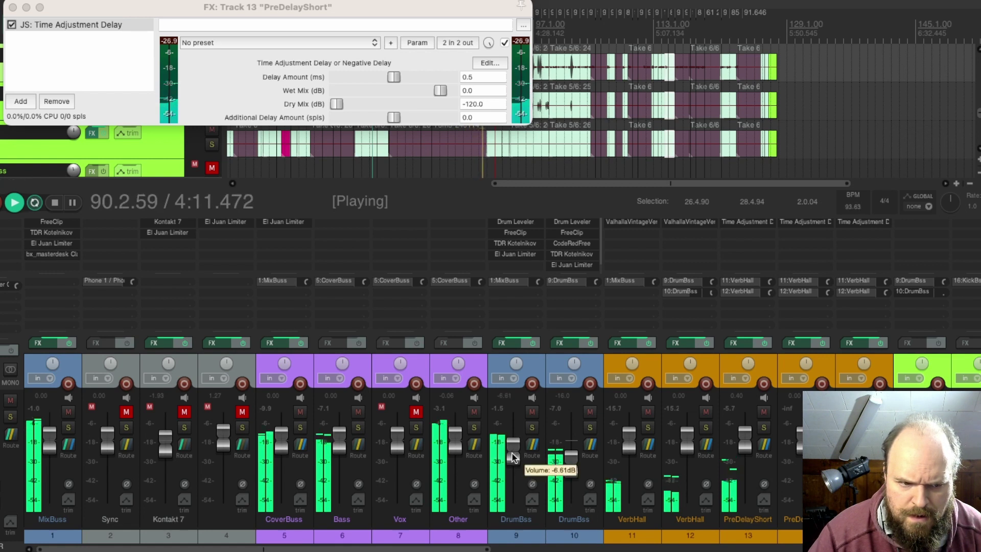
pyautogui.moveTo(225, 464)
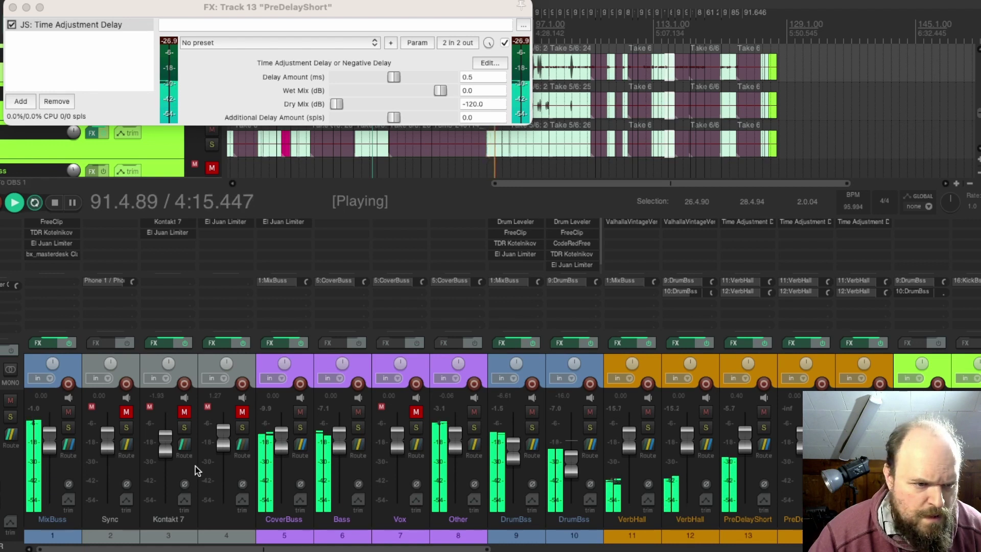
pyautogui.click(13, 8)
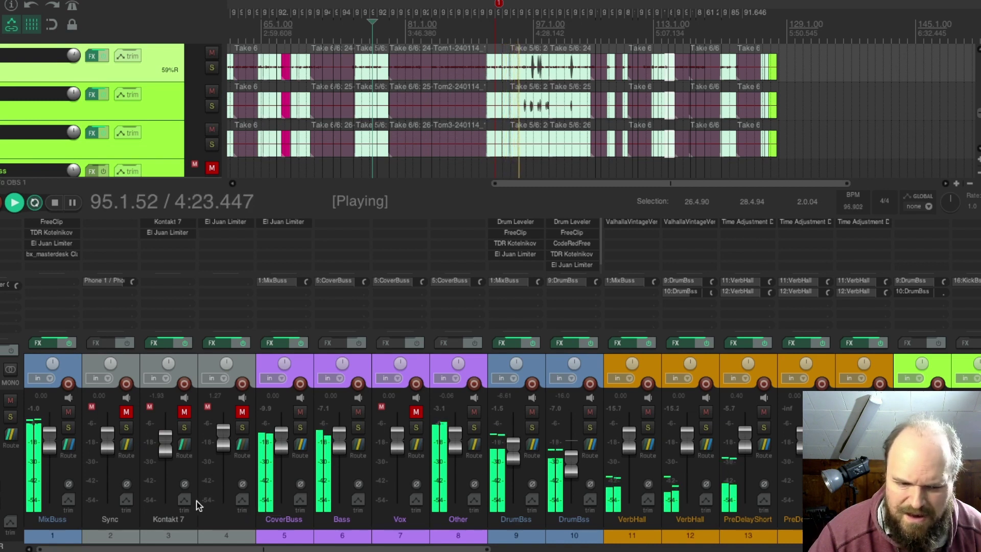
# Replay the section and compare the drum mix by switching the solo of another source on and off
pyautogui.press('space')
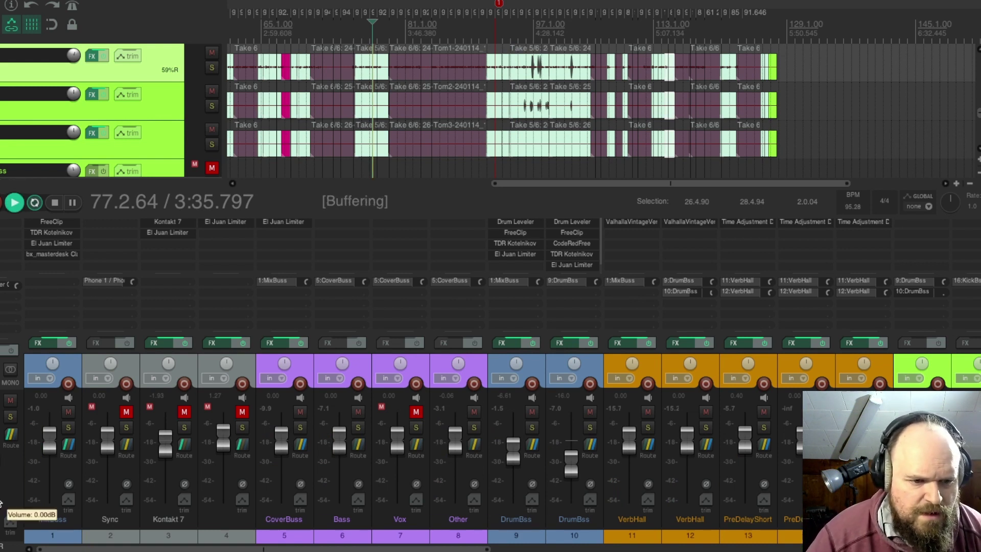
pyautogui.moveTo(446, 550); pyautogui.dragTo(935, 550)
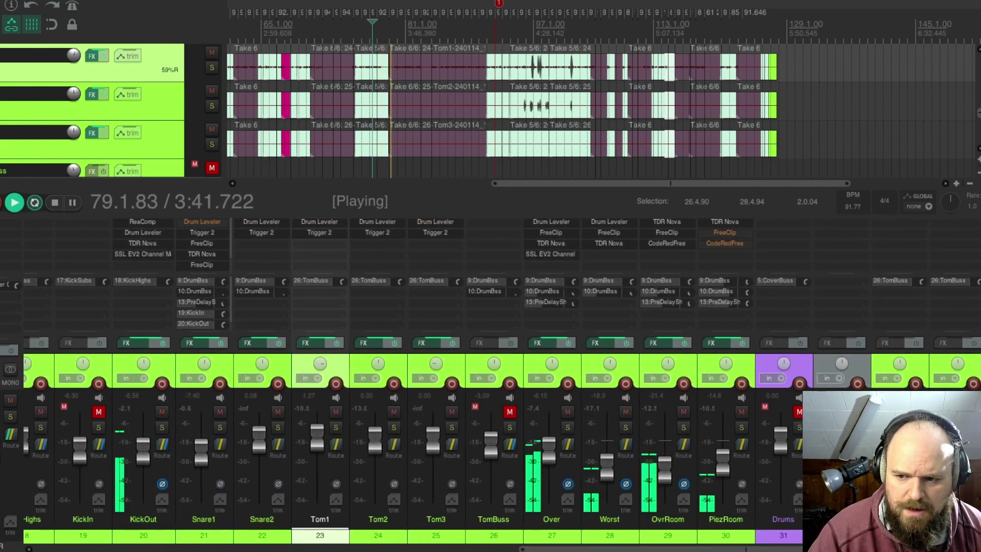
pyautogui.press('F6')
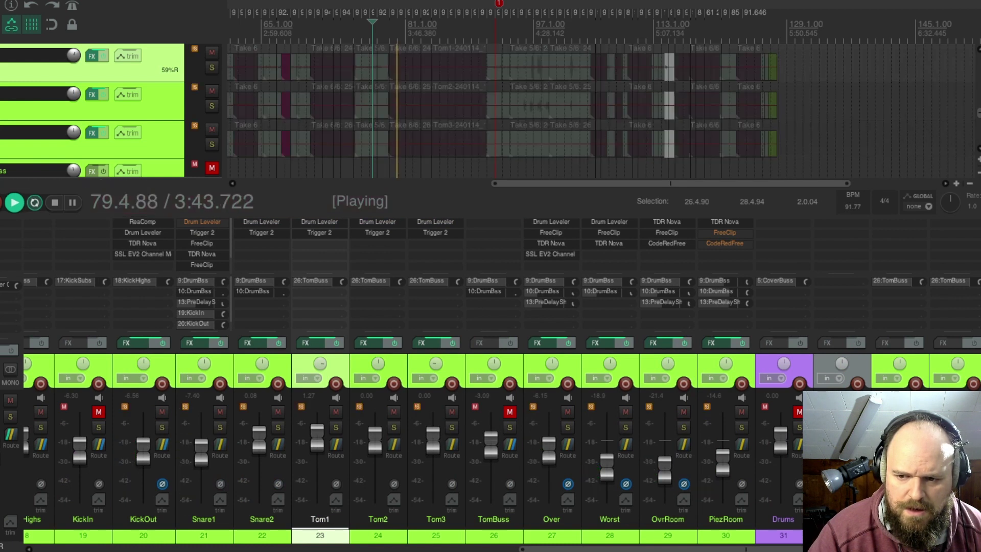
pyautogui.press('F6')
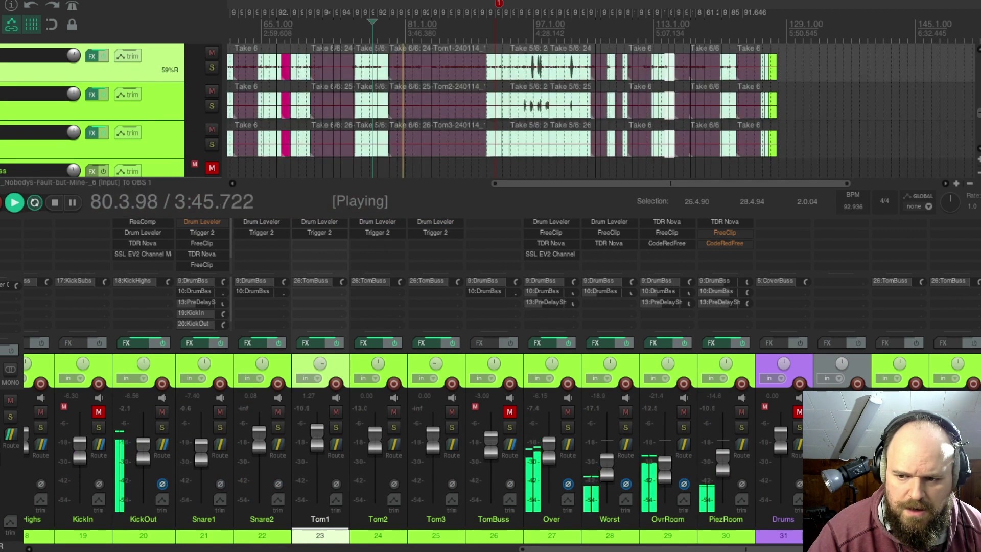
pyautogui.press('F6')
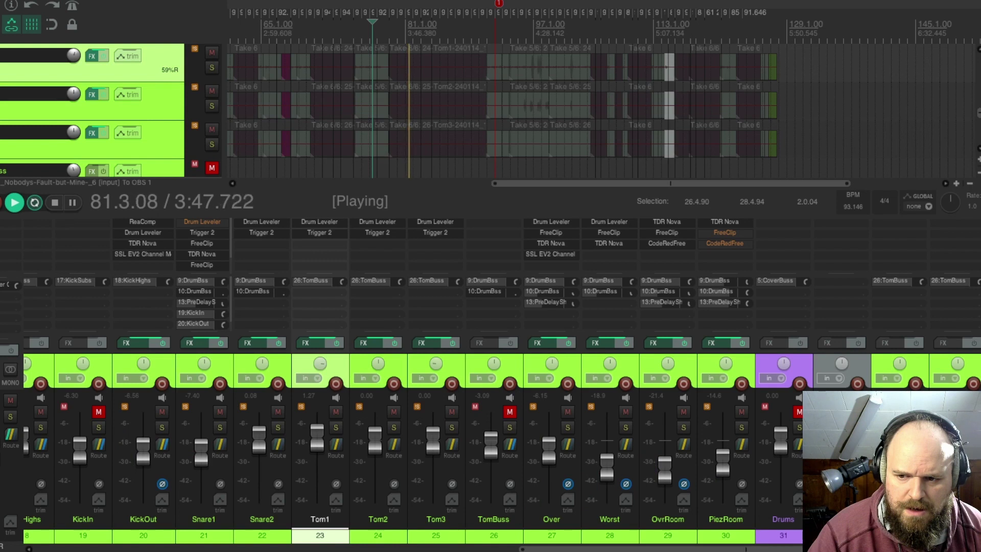
pyautogui.press('F6')
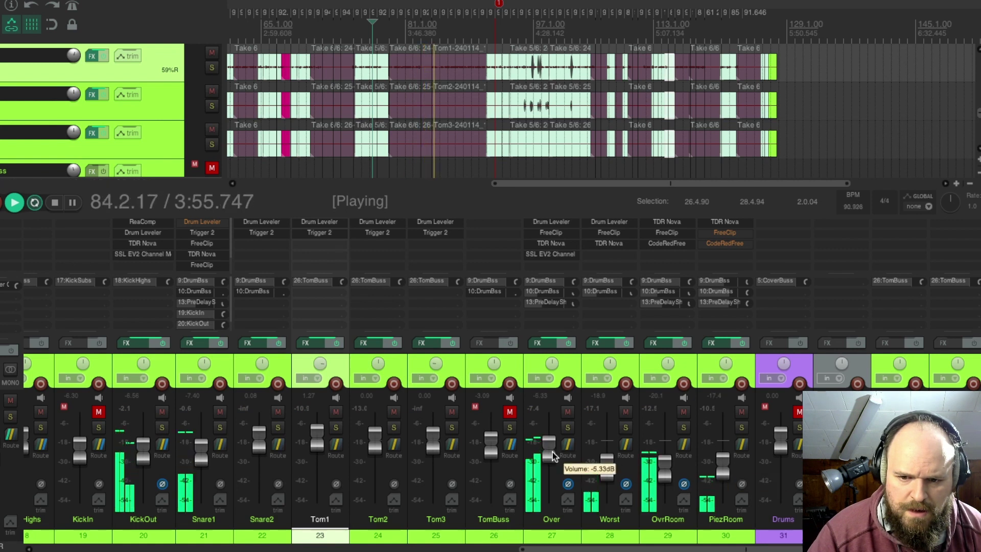
# Mute track 28 Worst, stop playback and set the track's fader to -17.2 dB
pyautogui.scroll(3, 607, 468)
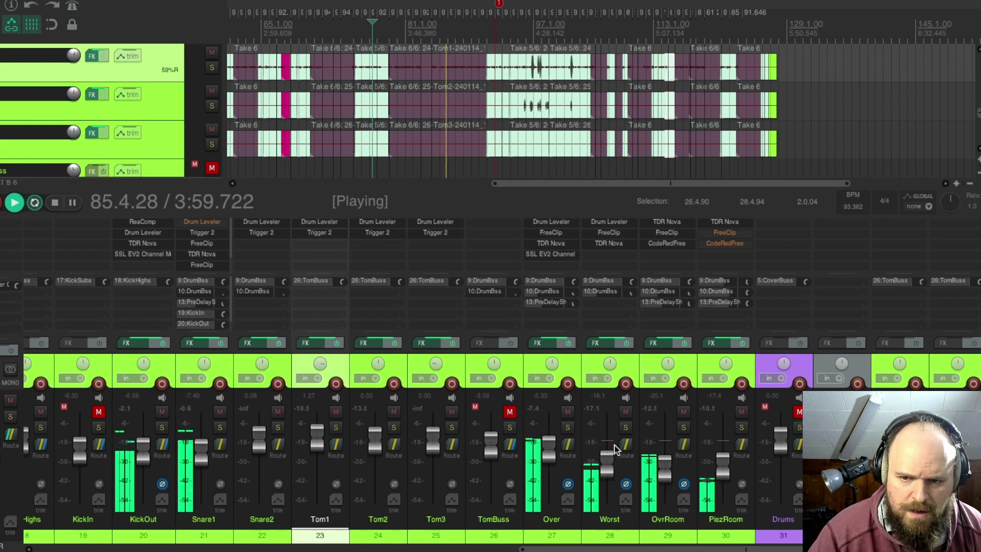
pyautogui.click(626, 412)
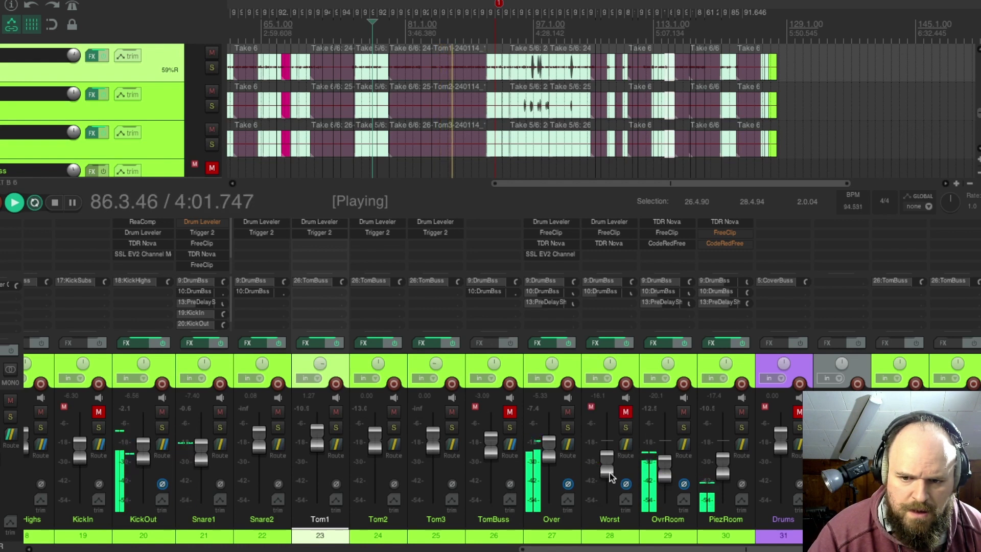
pyautogui.press('space')
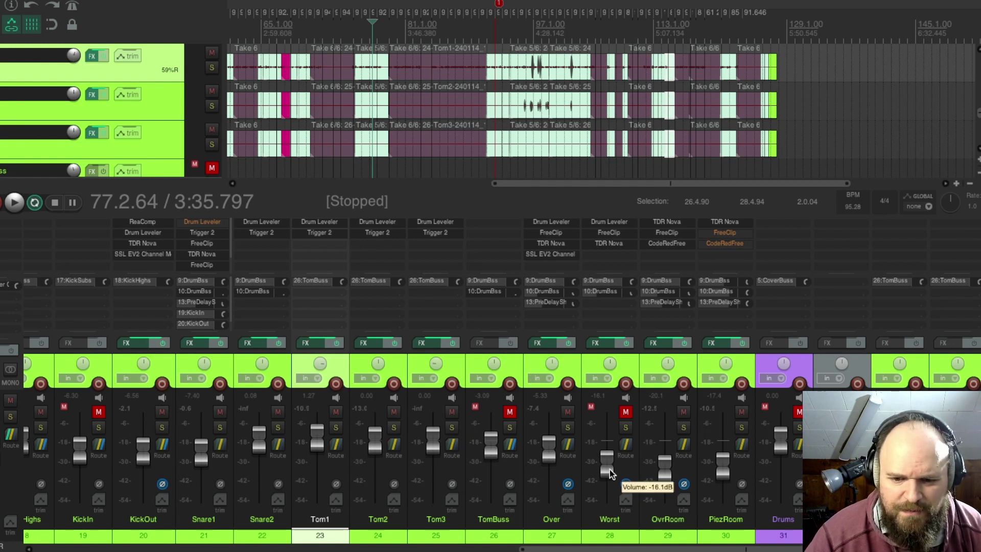
pyautogui.scroll(-1, 608, 467)
pyautogui.scroll(-1, 608, 467)
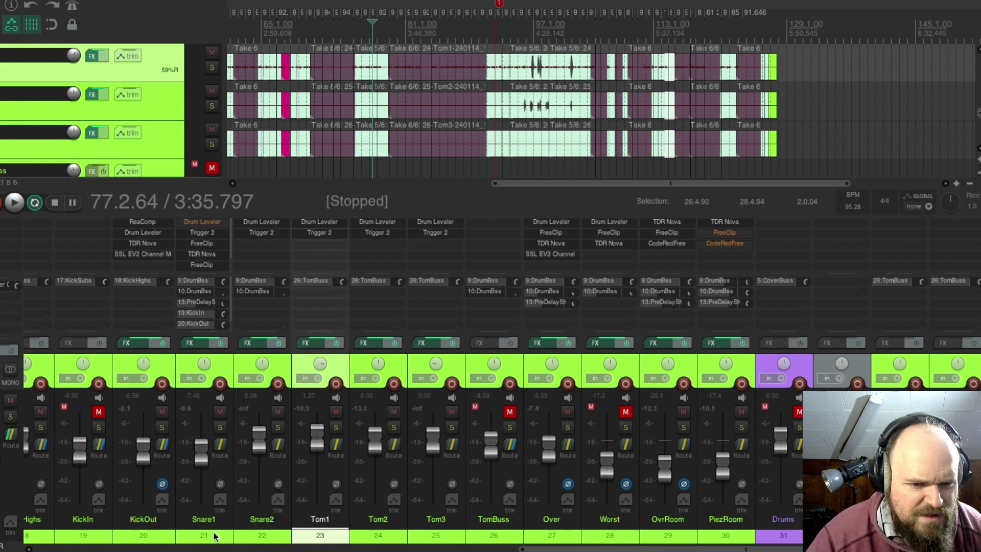
# Set the Snare1 fader to -6.56 dB and the KickOut fader to -6.81 dB while listening to playback
pyautogui.press('space')
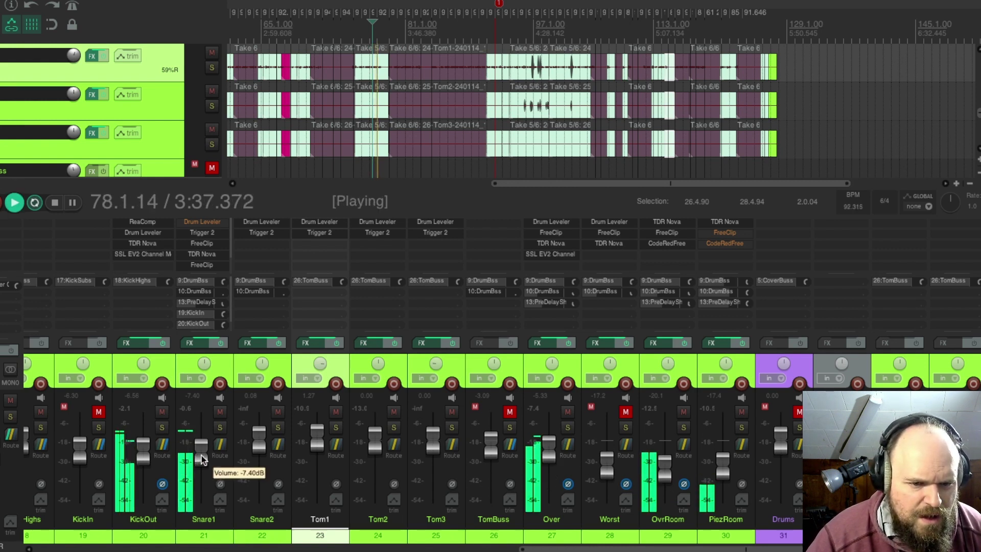
pyautogui.scroll(4, 203, 444)
pyautogui.press('space')
pyautogui.press('space')
pyautogui.scroll(-1, 204, 443)
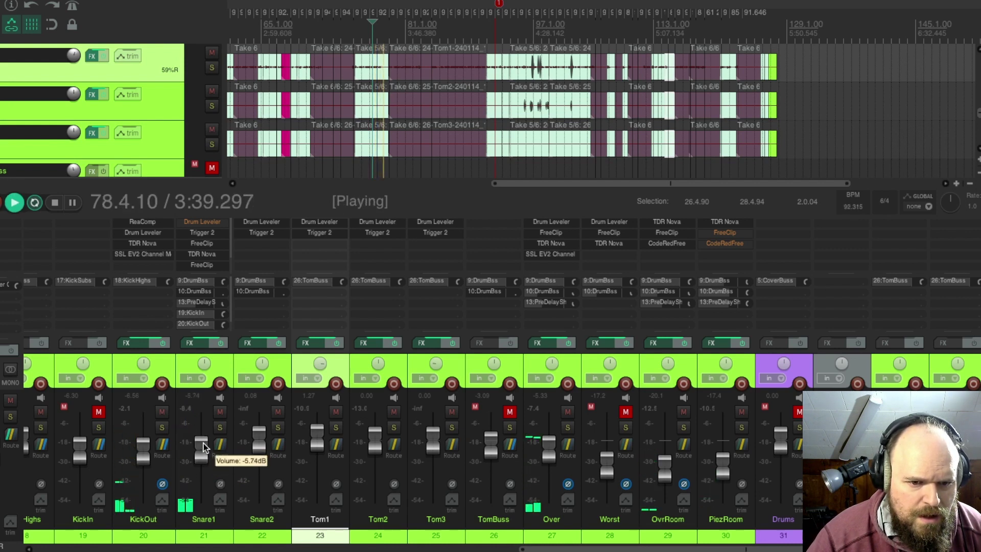
pyautogui.scroll(-2, 203, 444)
pyautogui.moveTo(143, 459)
pyautogui.mouseDown()
pyautogui.moveTo(146, 445)
pyautogui.moveTo(145, 462)
pyautogui.mouseUp()
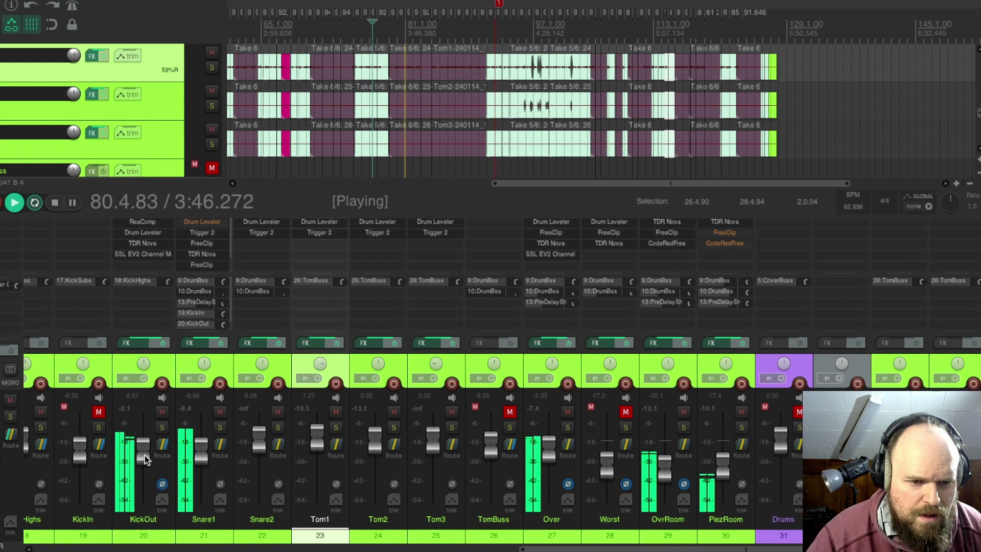
# Open TDR Nova on KickOut, move band I to 147 Hz with 0.7 dB gain, and adjust its Q
pyautogui.click(127, 342)
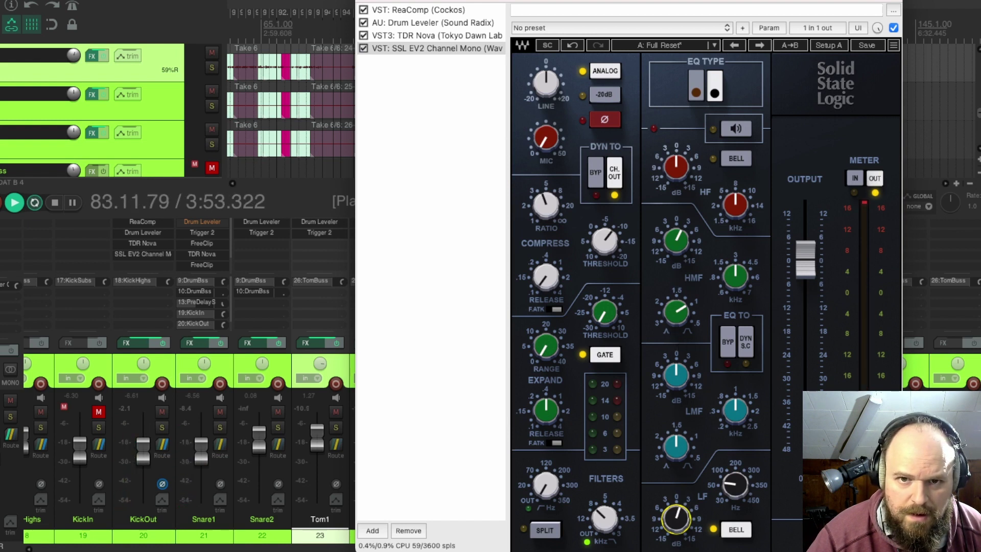
pyautogui.click(424, 34)
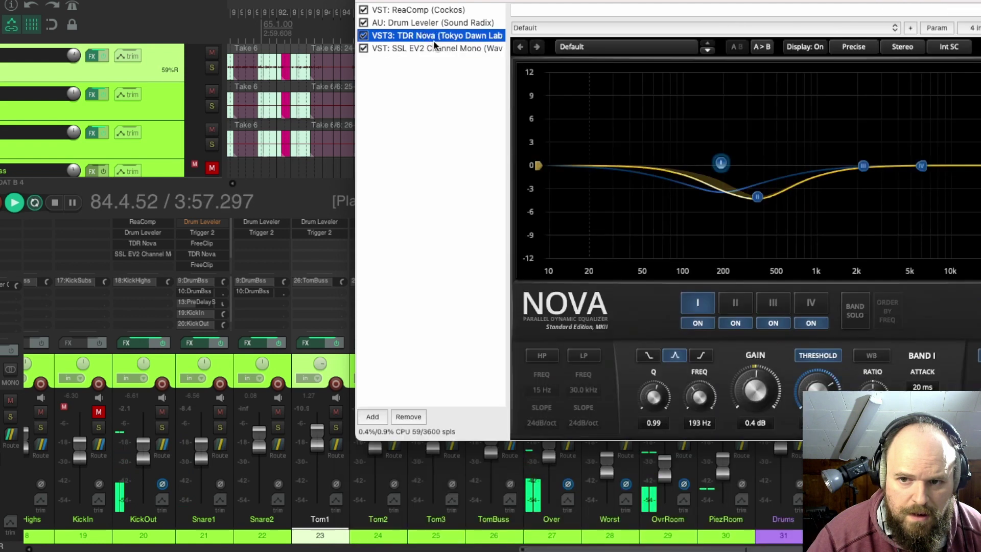
pyautogui.moveTo(720, 162); pyautogui.dragTo(705, 164)
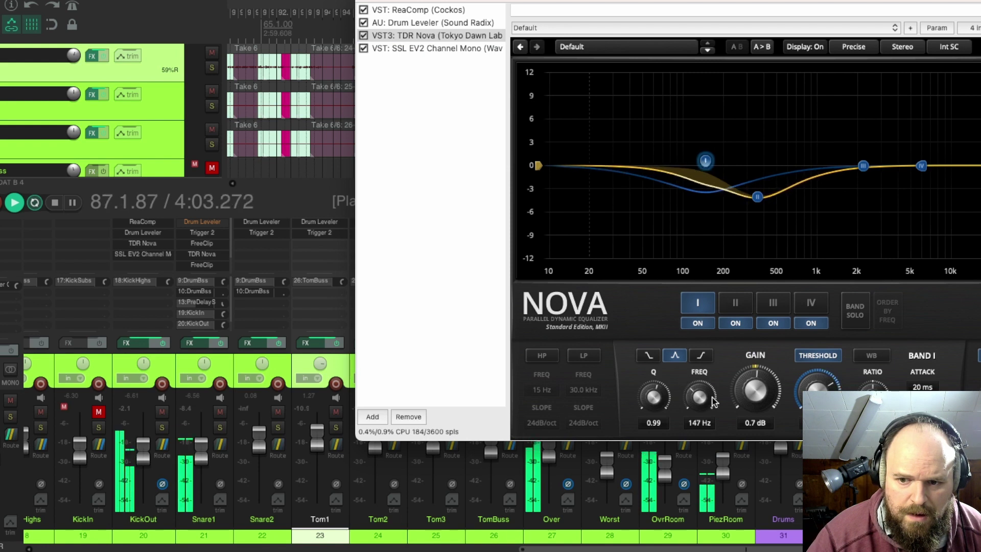
pyautogui.moveTo(654, 399); pyautogui.dragTo(661, 379)
# Set KickOut's TDR Nova band II to 357 Hz with -6.0 dB gain and close the effects window
pyautogui.moveTo(758, 199); pyautogui.dragTo(755, 227)
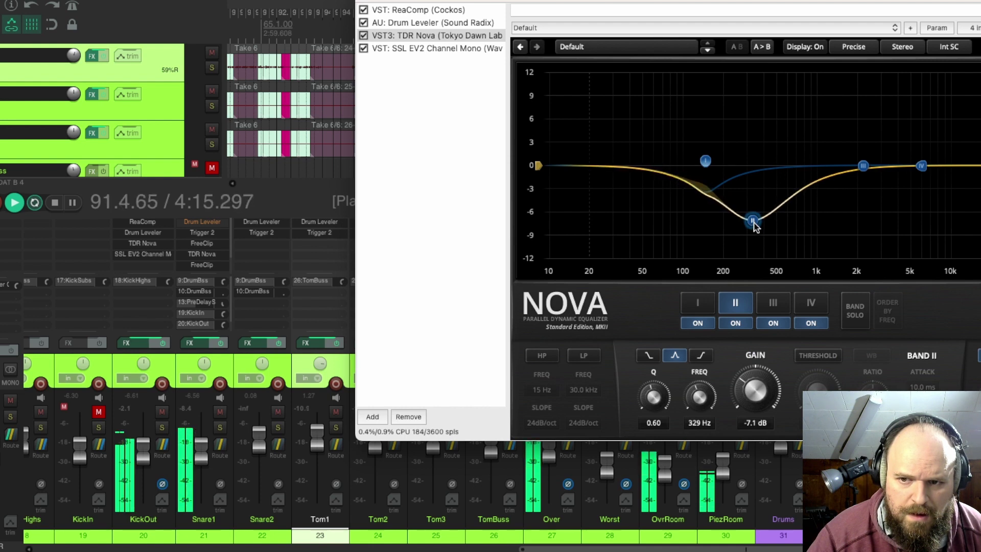
pyautogui.moveTo(755, 225); pyautogui.dragTo(757, 212)
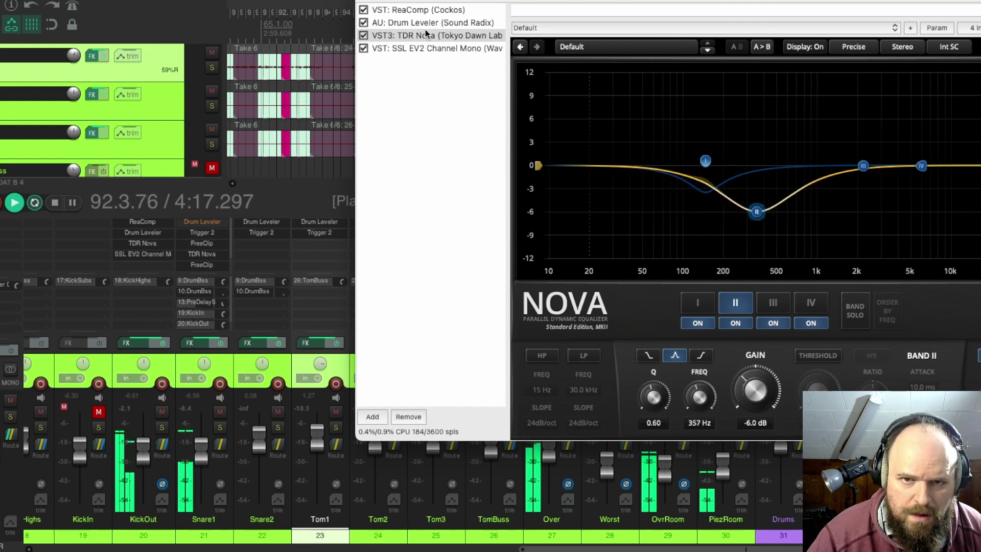
pyautogui.press('Escape')
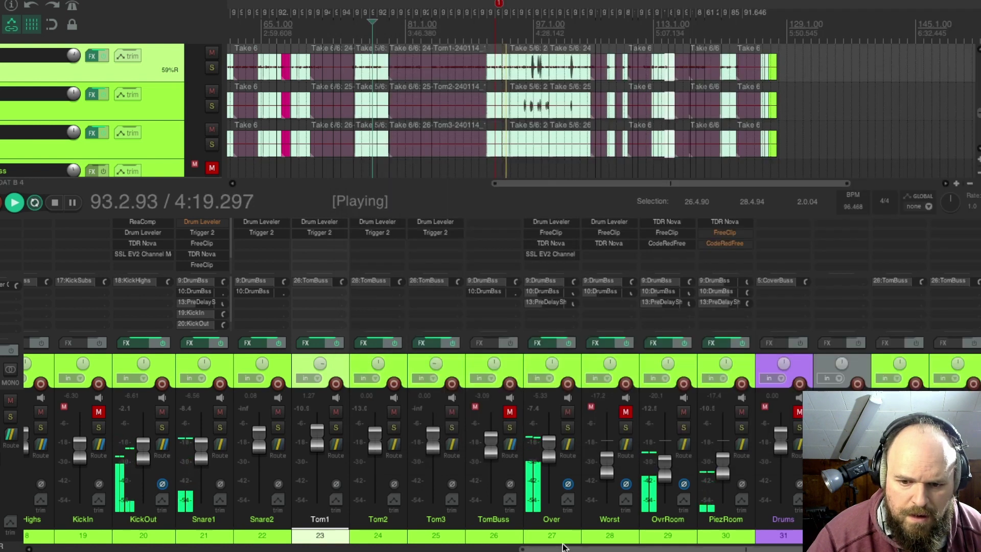
# Try a lower CoverBuss level, return its fader to 0.00 dB, and set the track 9 DrumBss fader to -4.52 dB
pyautogui.hscroll(-4, 409, 444)
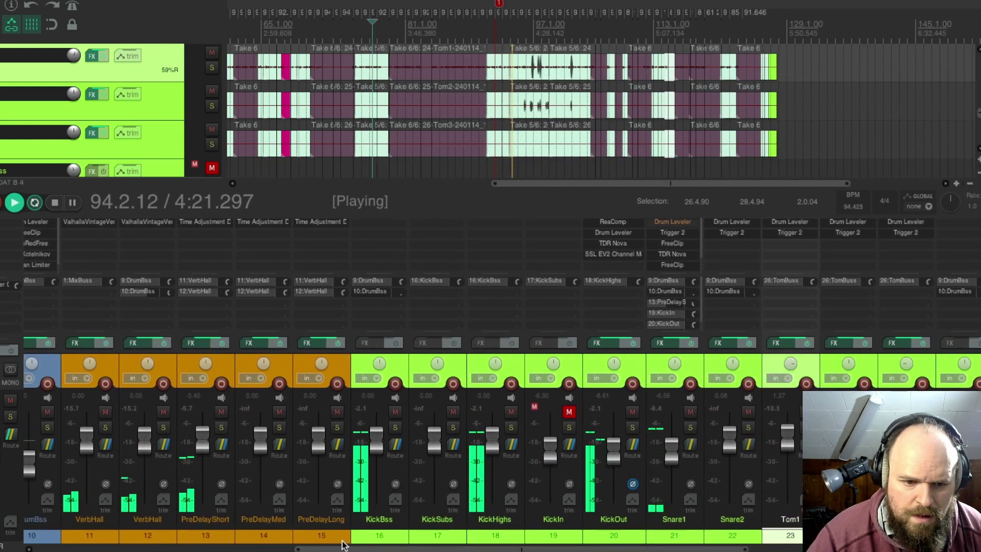
pyautogui.moveTo(347, 549); pyautogui.dragTo(207, 549)
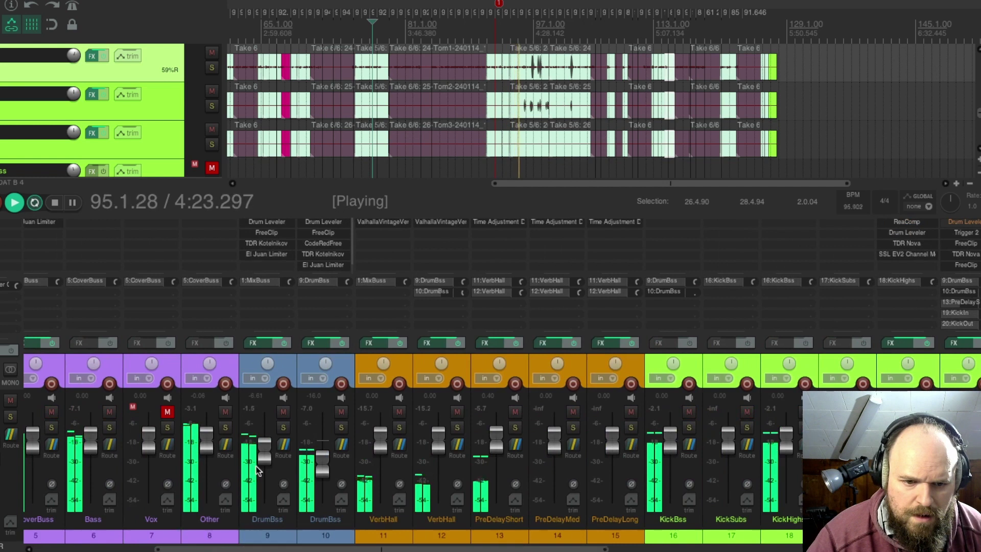
pyautogui.moveTo(194, 551); pyautogui.dragTo(130, 550)
pyautogui.moveTo(174, 435)
pyautogui.mouseDown()
pyautogui.moveTo(174, 468)
pyautogui.moveTo(175, 452)
pyautogui.mouseUp()
pyautogui.moveTo(416, 455); pyautogui.dragTo(406, 446)
pyautogui.moveTo(184, 452); pyautogui.dragTo(174, 445)
pyautogui.moveTo(405, 445); pyautogui.dragTo(406, 450)
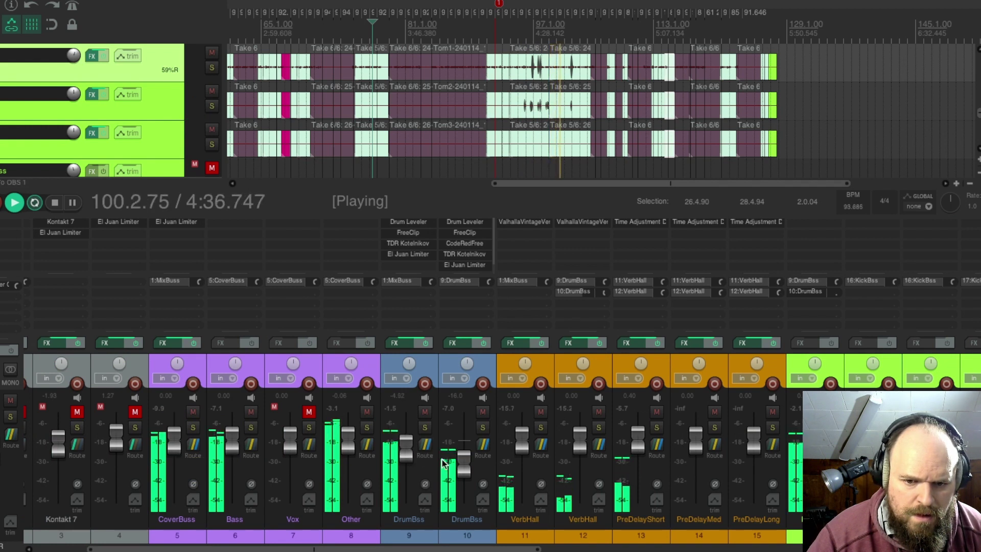
# Check track 10 DrumBss muted and soloed, set its receive from track 12 VerbHall to +0.91 dB, and unsolo it
pyautogui.click(483, 411)
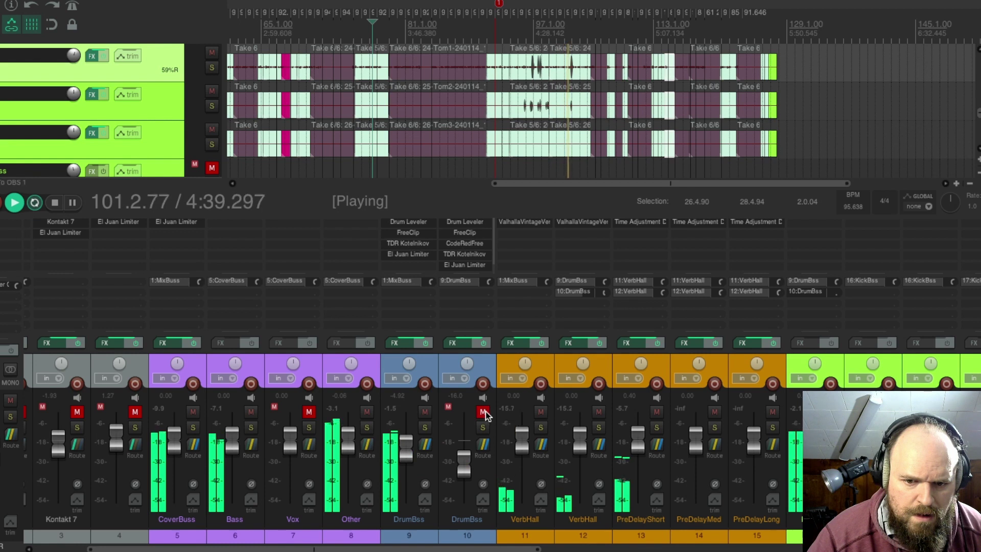
pyautogui.click(483, 412)
pyautogui.click(483, 427)
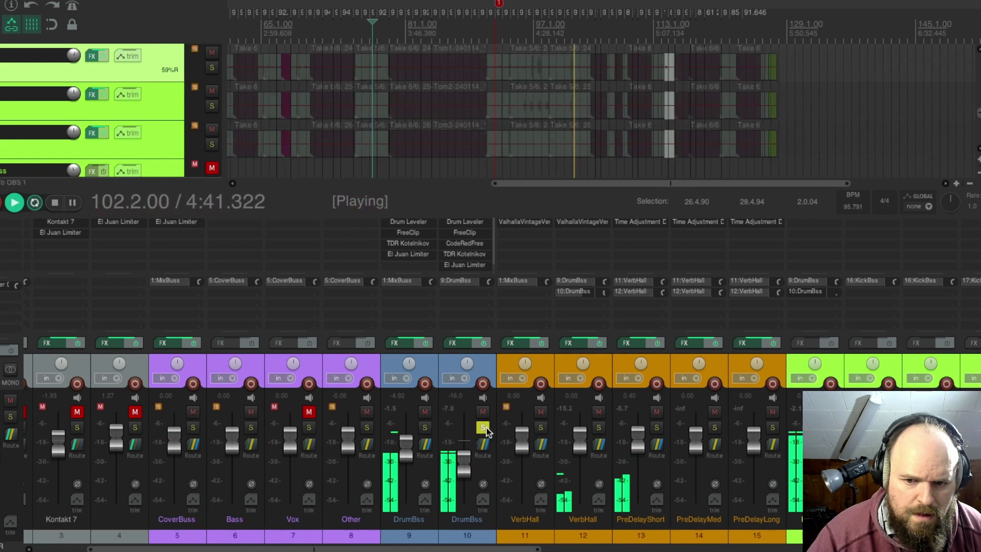
pyautogui.click(483, 443)
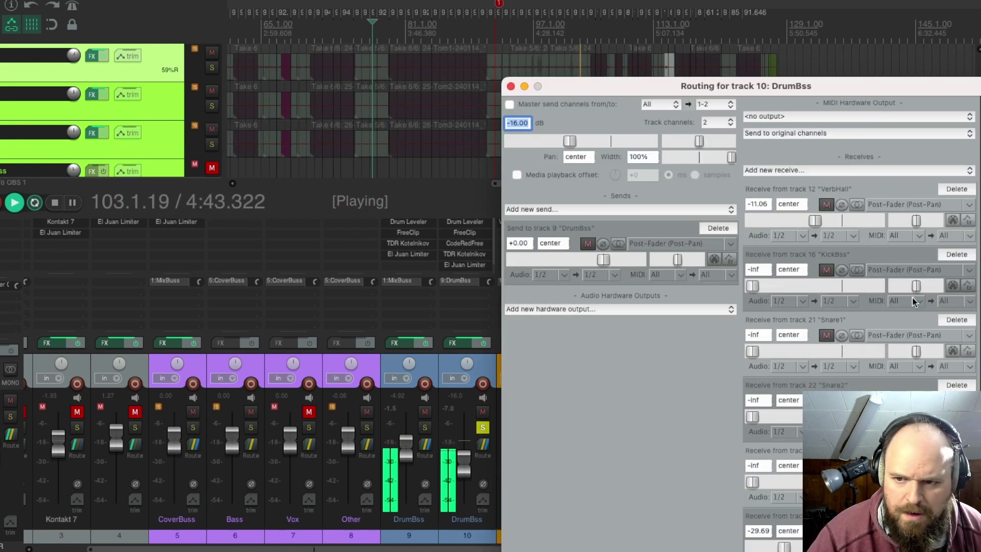
pyautogui.moveTo(815, 221); pyautogui.dragTo(850, 223)
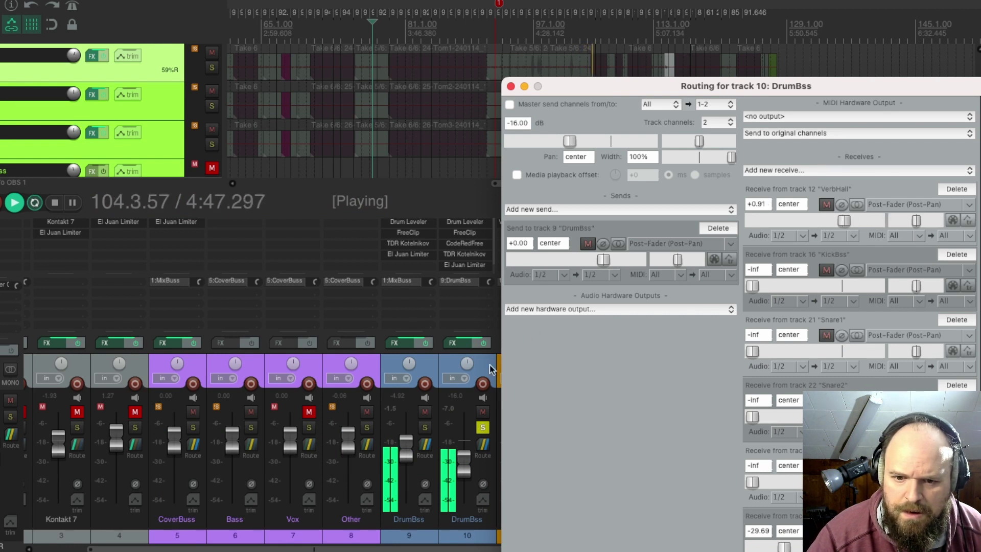
pyautogui.click(483, 427)
pyautogui.click(483, 443)
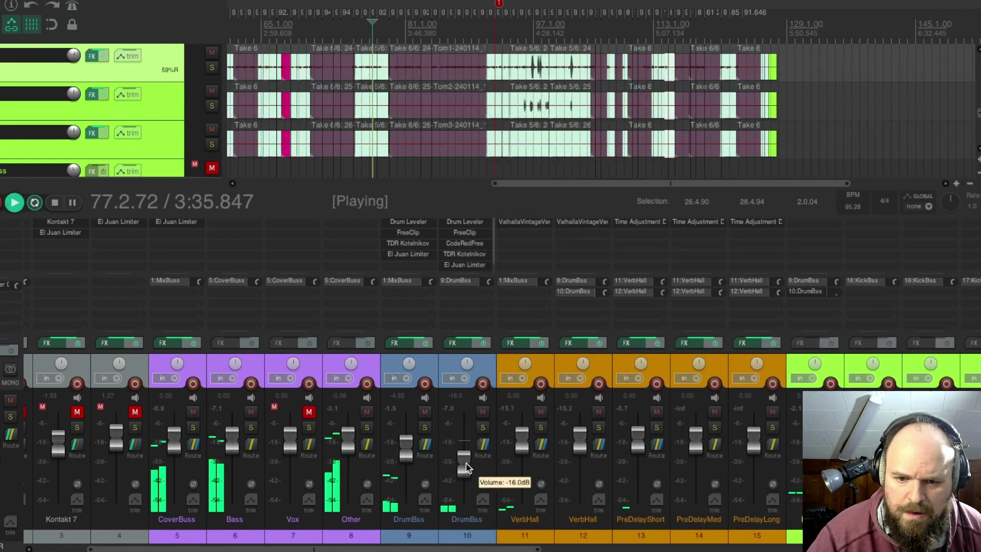
# Lower the track 10 DrumBss fader to -20.17 dB and set its receive from track 12 VerbHall to -7.30 dB
pyautogui.scroll(-4, 466, 468)
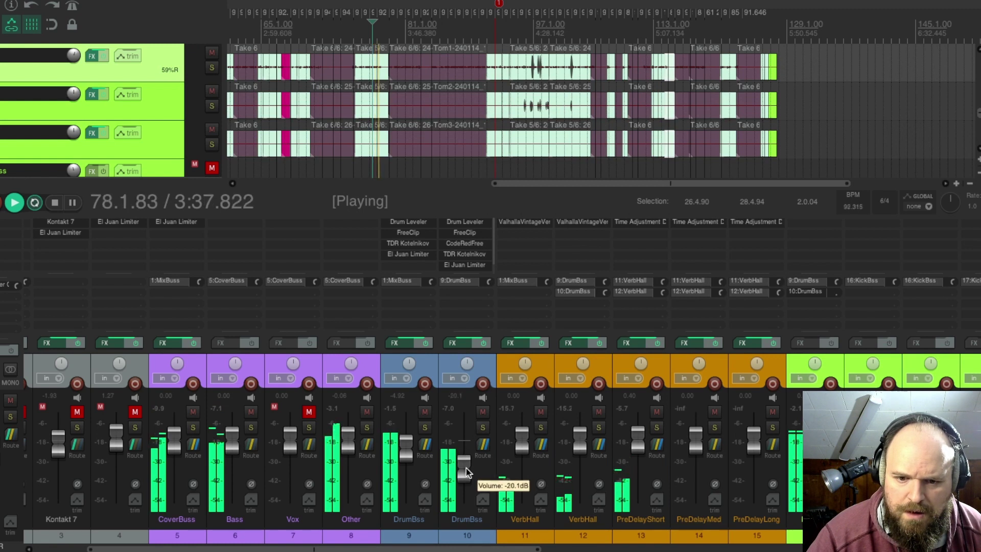
pyautogui.click(481, 445)
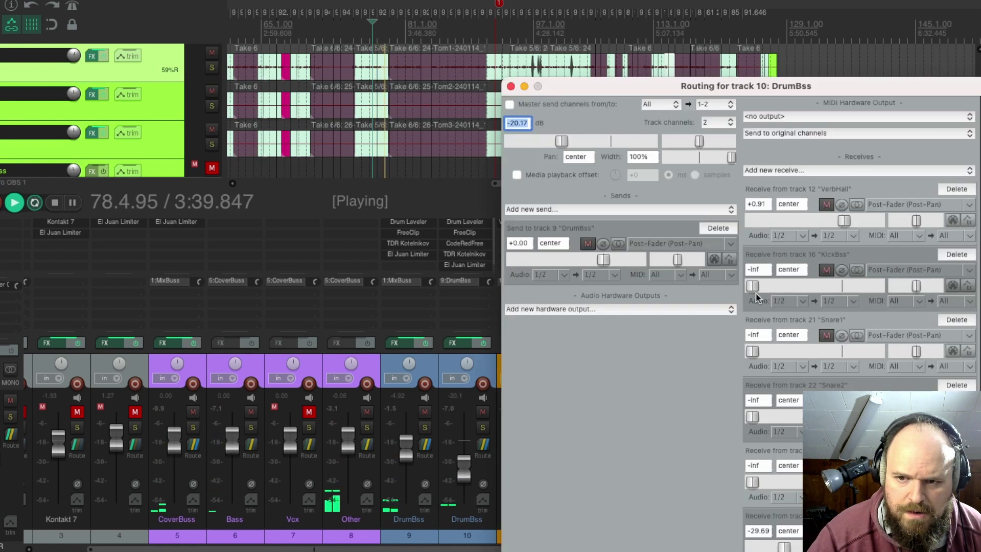
pyautogui.moveTo(844, 220); pyautogui.dragTo(821, 223)
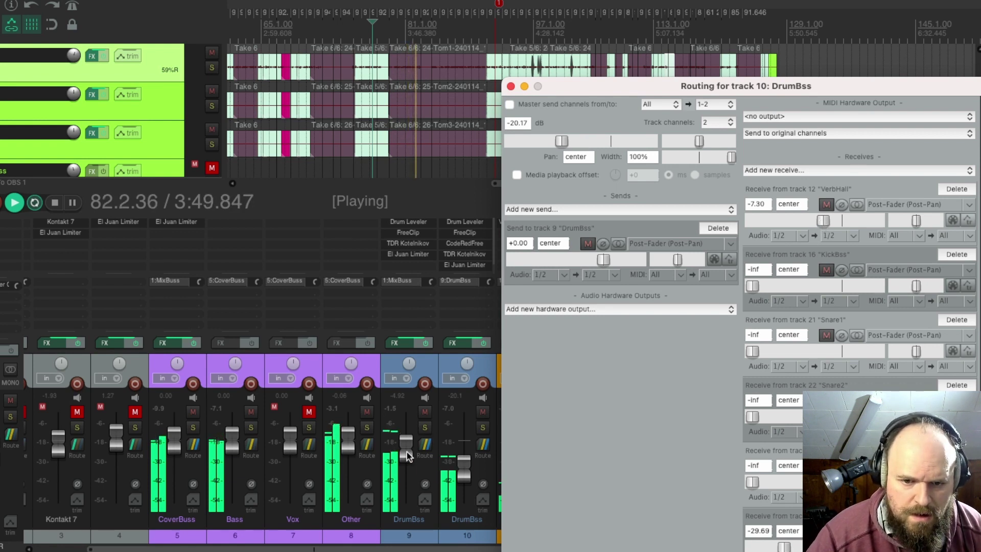
# Set the track 9 DrumBss fader to -6.67 dB and replay the section from the edit cursor
pyautogui.moveTo(407, 451); pyautogui.dragTo(409, 454)
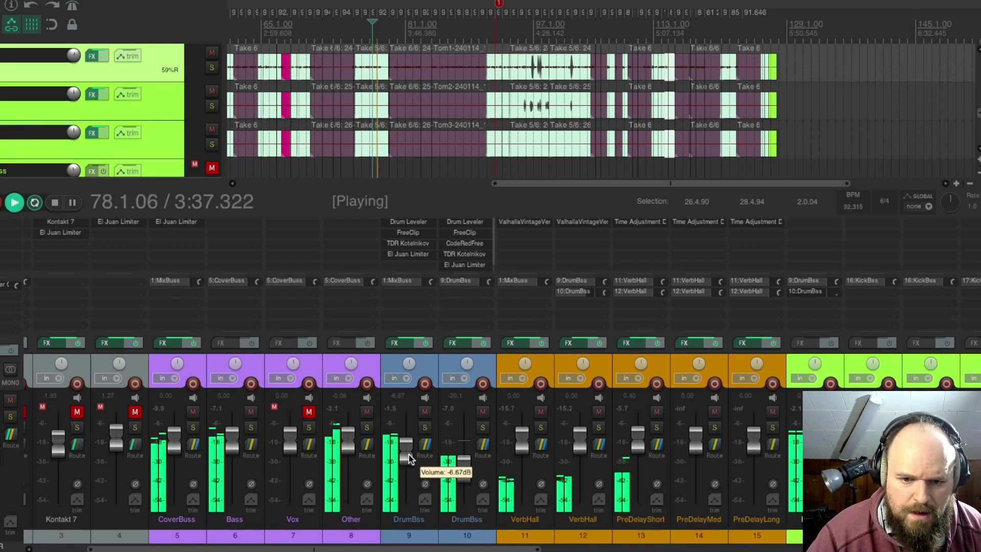
pyautogui.press('space')
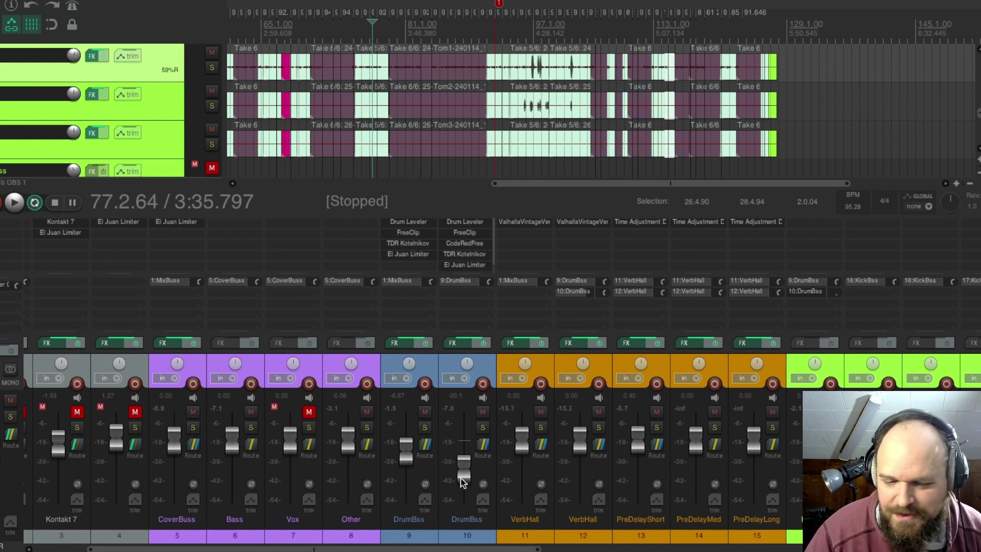
pyautogui.press('space')
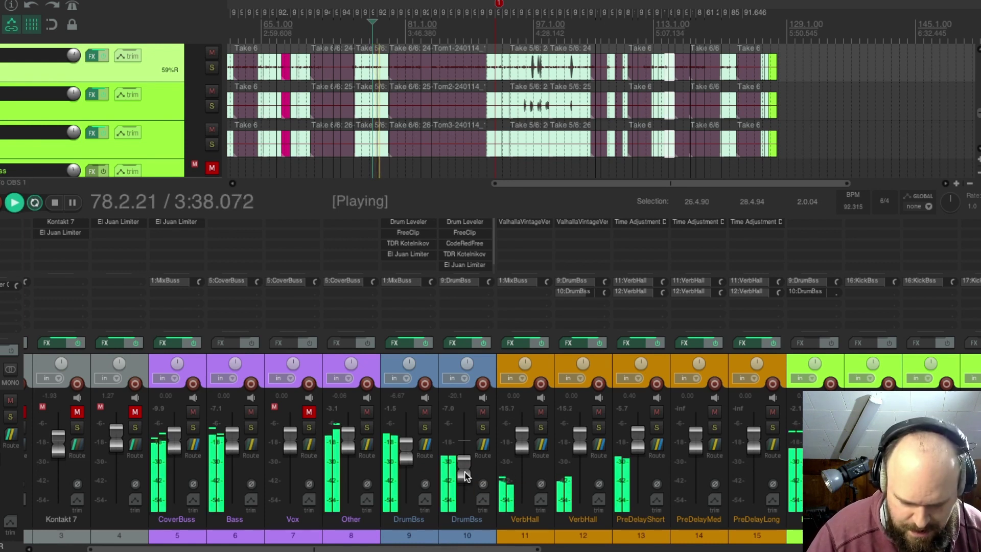
# Unmute the Vox track and check the kick, snare, tom and room channel levels during playback
pyautogui.moveTo(429, 549); pyautogui.dragTo(370, 549)
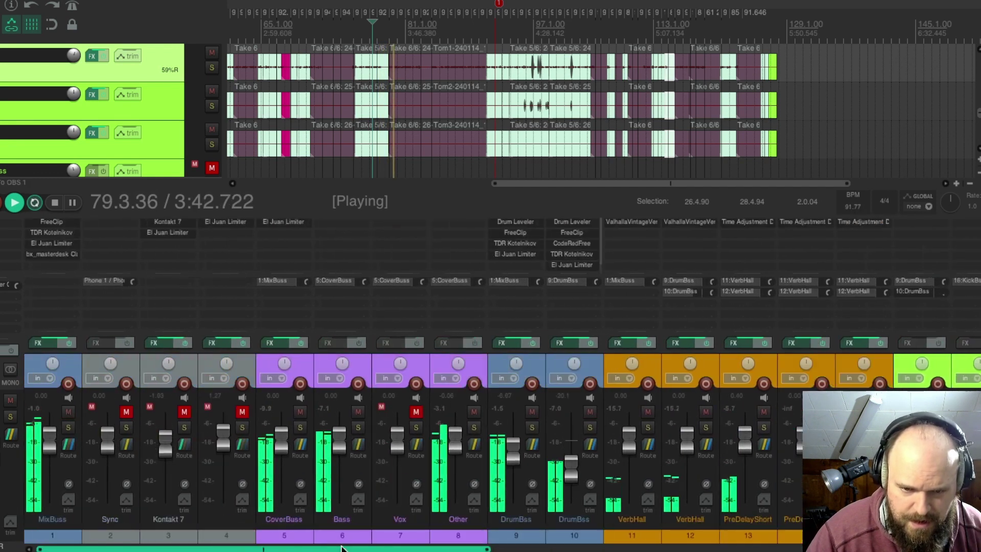
pyautogui.click(414, 412)
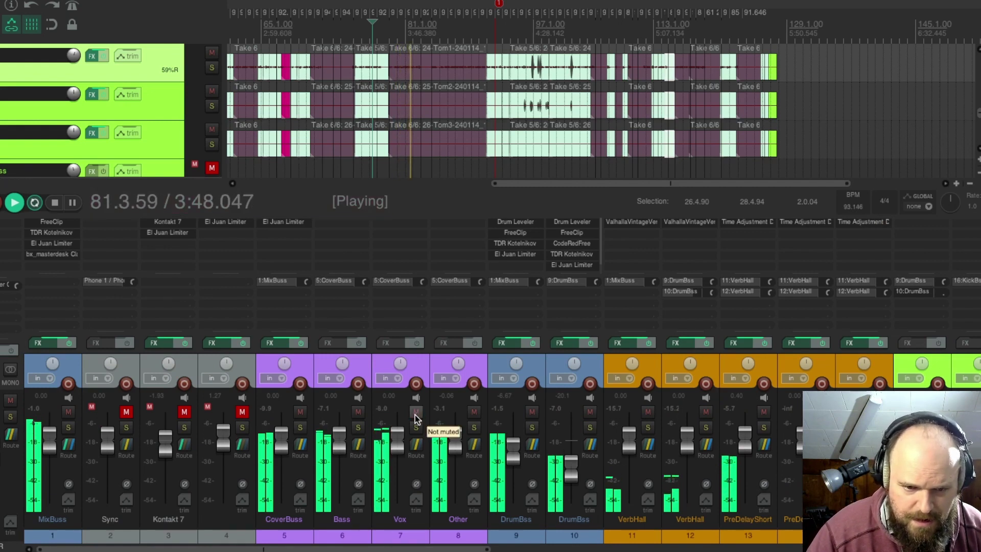
pyautogui.moveTo(447, 549); pyautogui.dragTo(711, 547)
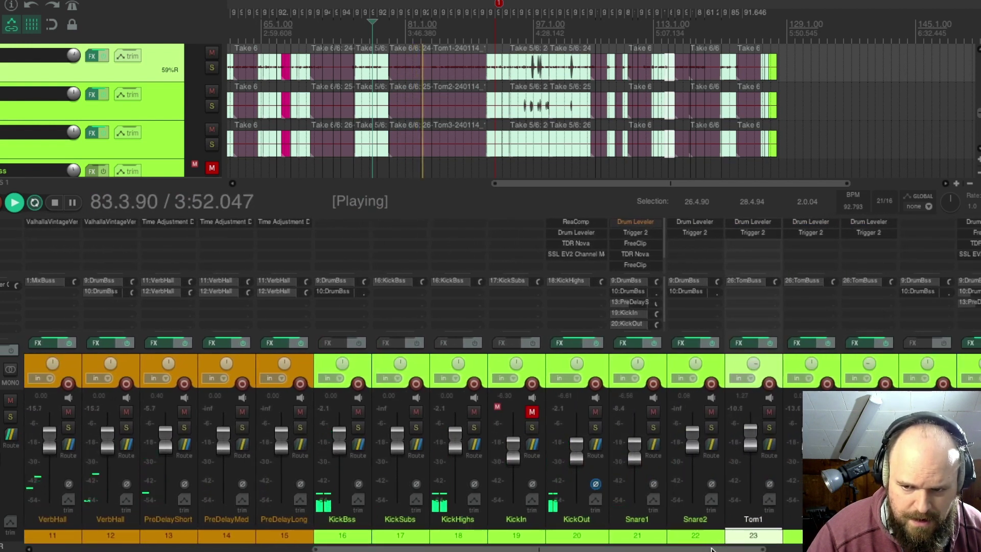
pyautogui.moveTo(712, 549); pyautogui.dragTo(904, 549)
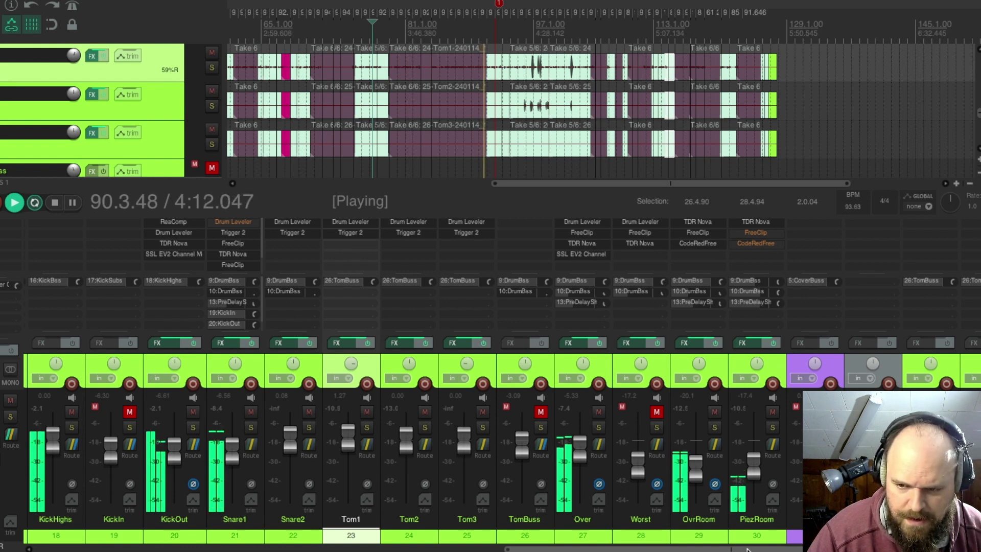
pyautogui.moveTo(747, 549); pyautogui.dragTo(614, 539)
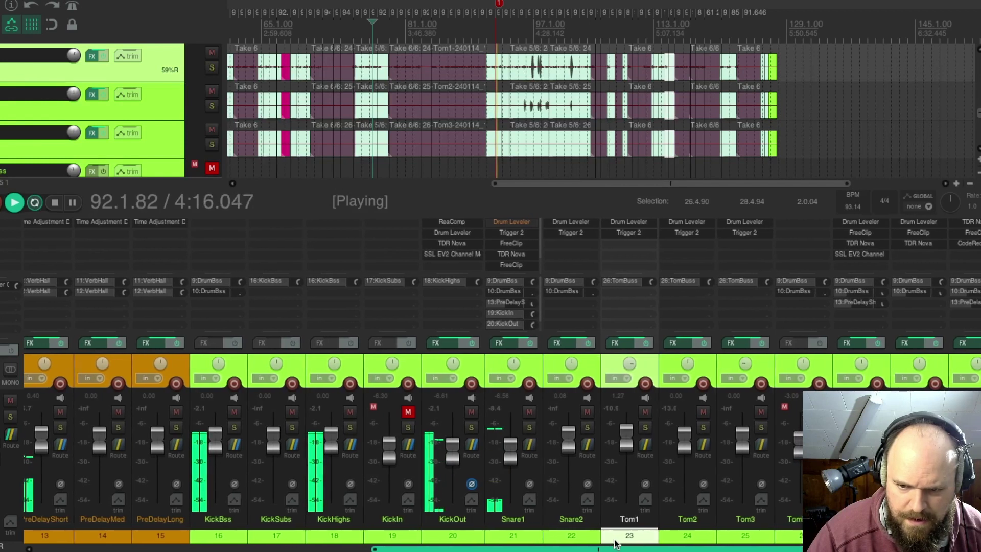
pyautogui.moveTo(613, 548); pyautogui.dragTo(672, 549)
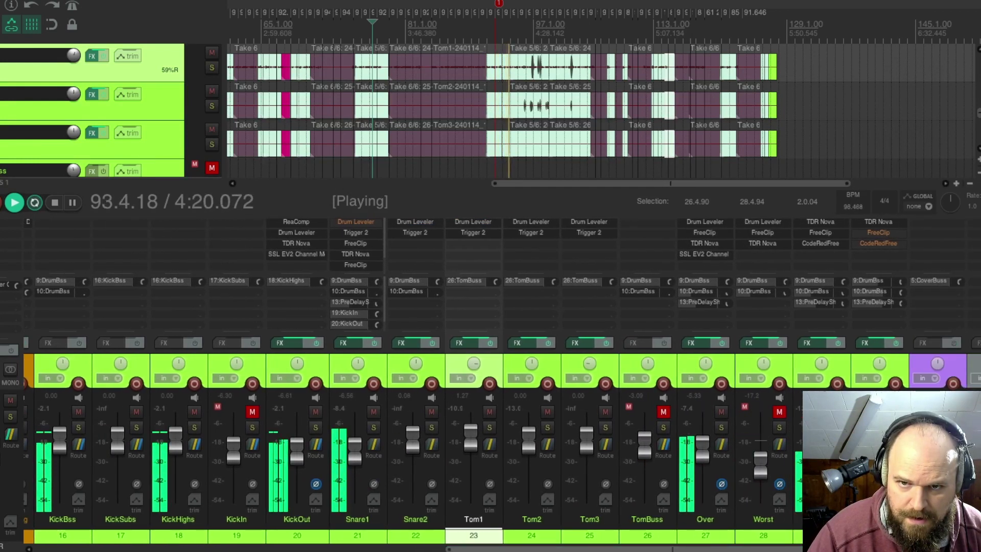
# Listen to the tom hits from 95.4.19 in the arrangement and stop playback
pyautogui.click(523, 34)
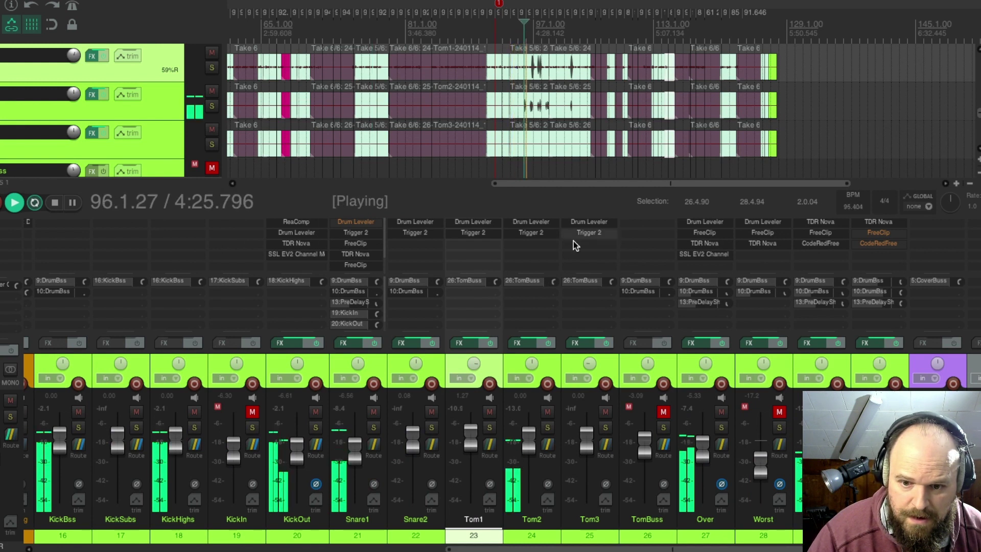
pyautogui.scroll(5, 551, 126)
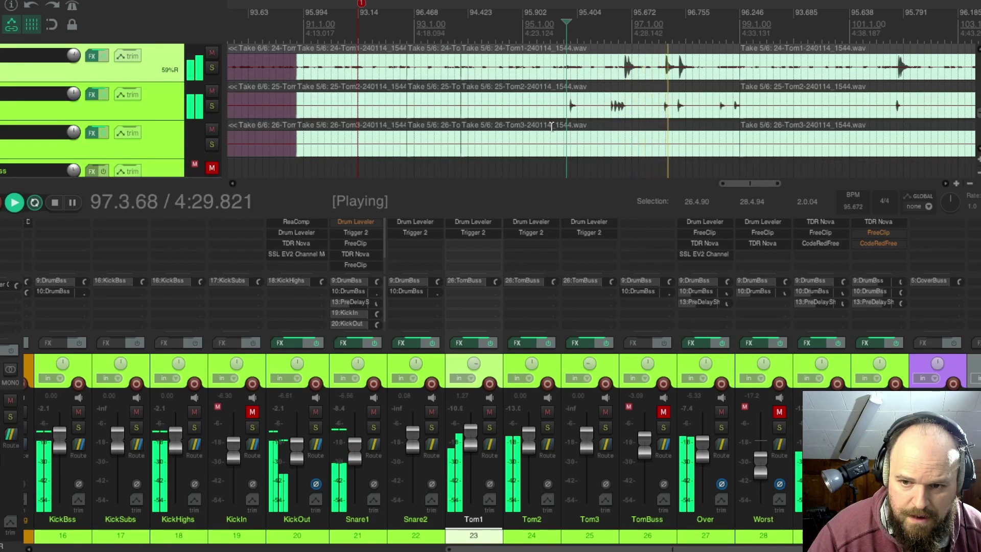
pyautogui.press('space')
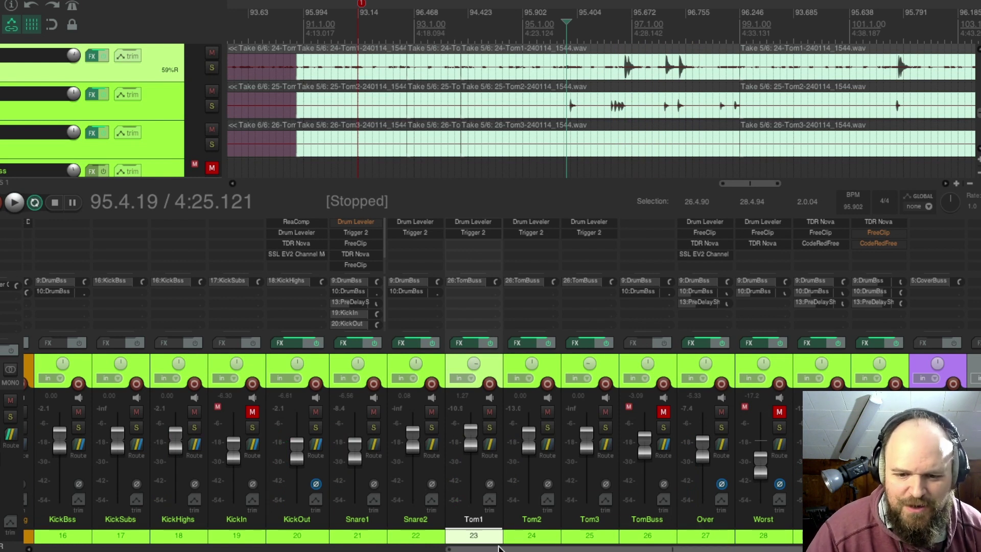
# Open Trigger 2 on Tom1 and clear the slot holding the Top sample
pyautogui.click(473, 232)
pyautogui.rightClick(95, 429)
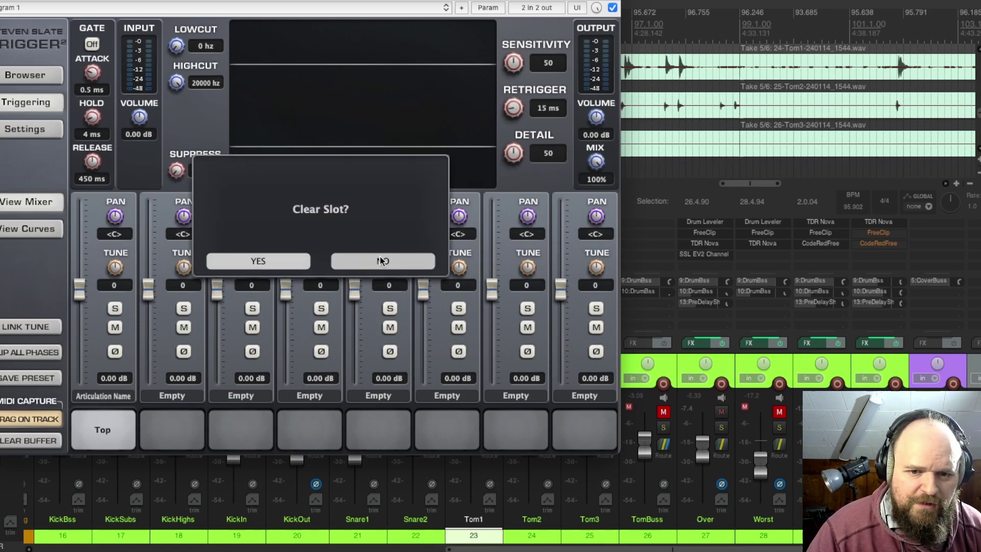
pyautogui.click(278, 260)
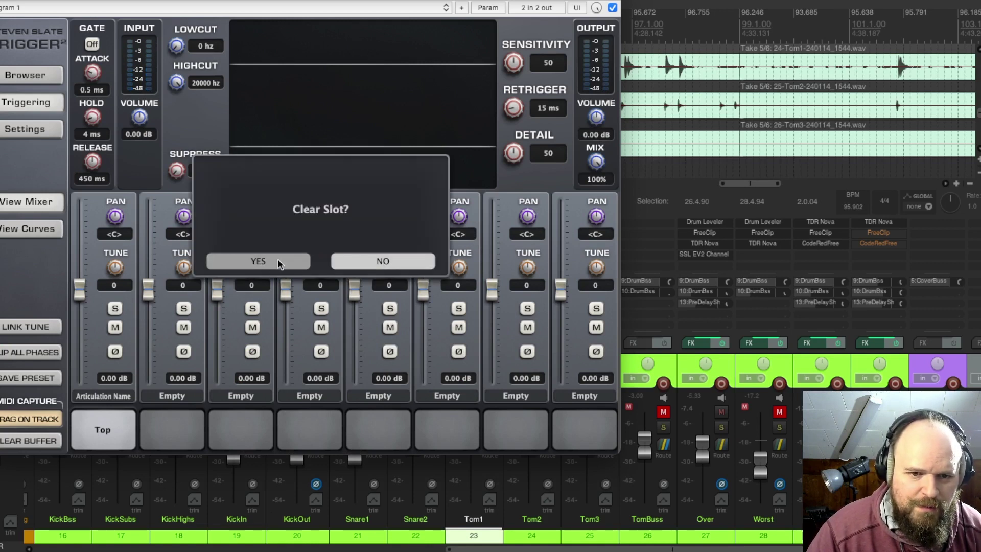
# Turn on audition in Tom1's Trigger 2 browser and preview Boom.tci from the Trigger2 Toms BirchInfinite16 folder
pyautogui.click(35, 75)
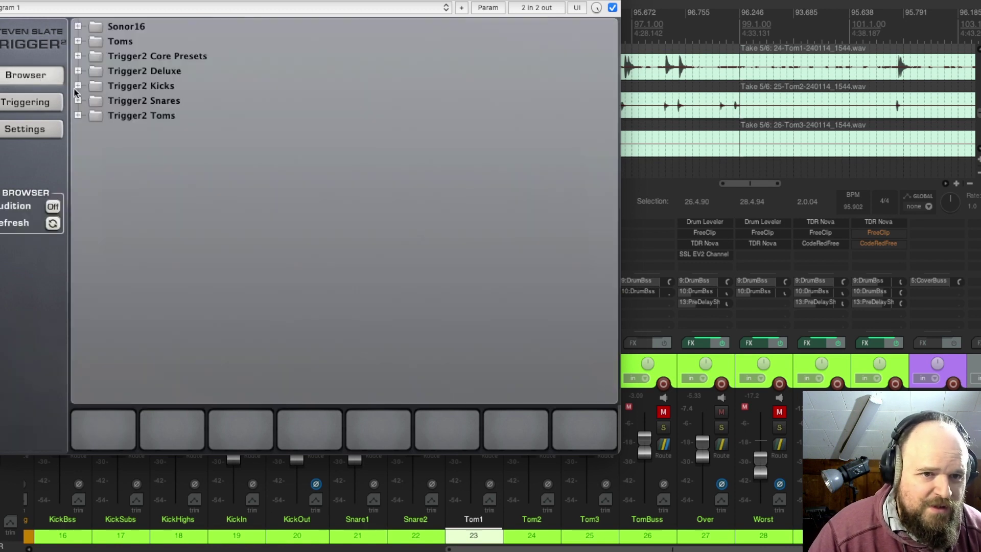
pyautogui.click(78, 115)
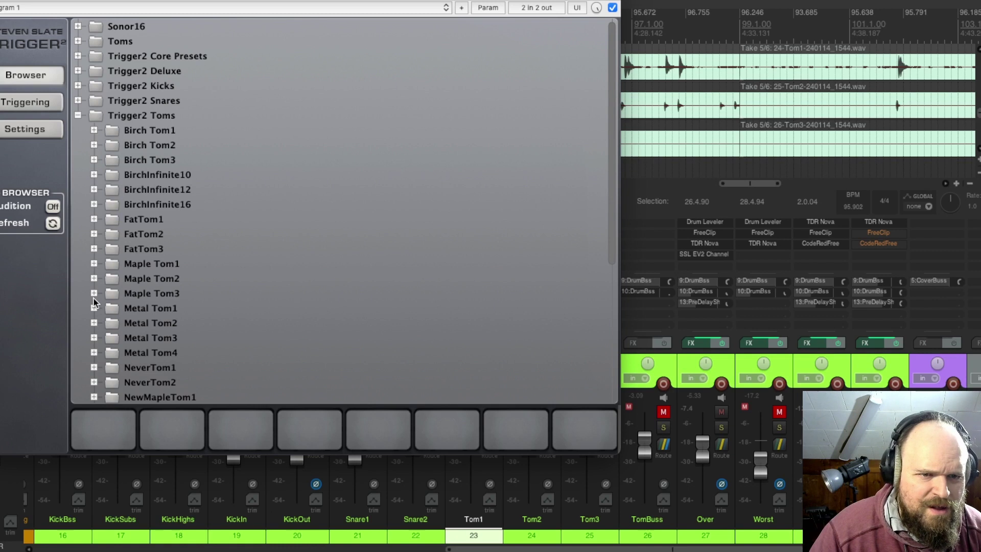
pyautogui.scroll(-1, 94, 299)
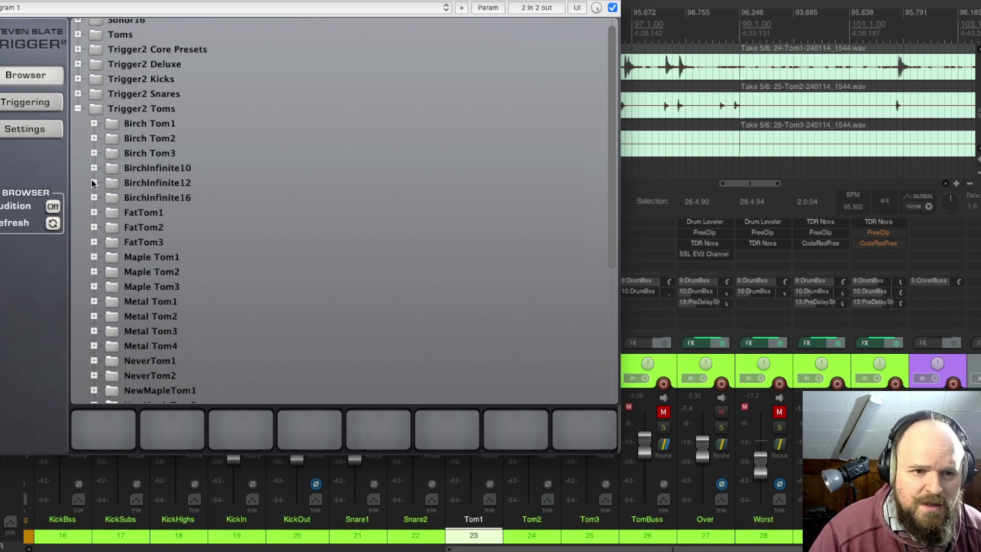
pyautogui.click(94, 197)
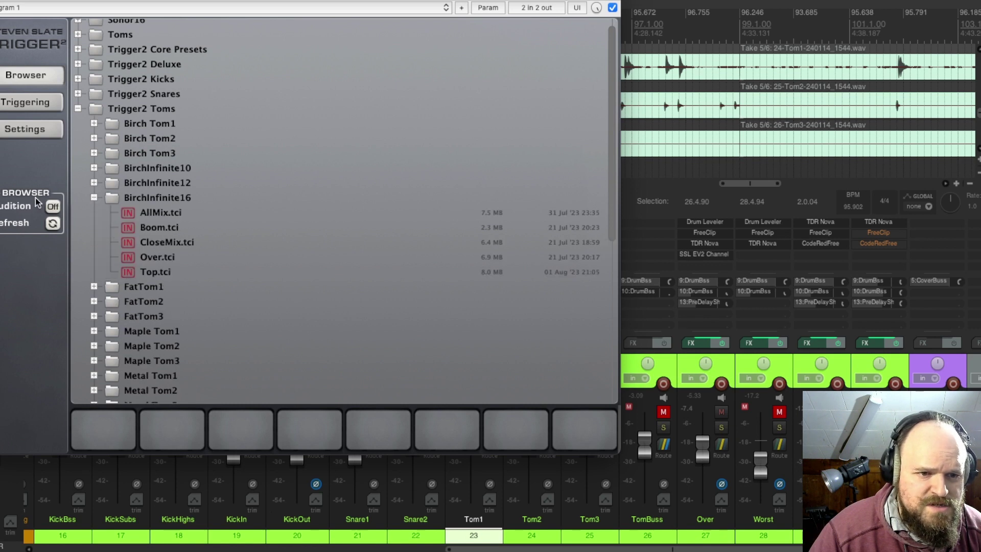
pyautogui.click(130, 228)
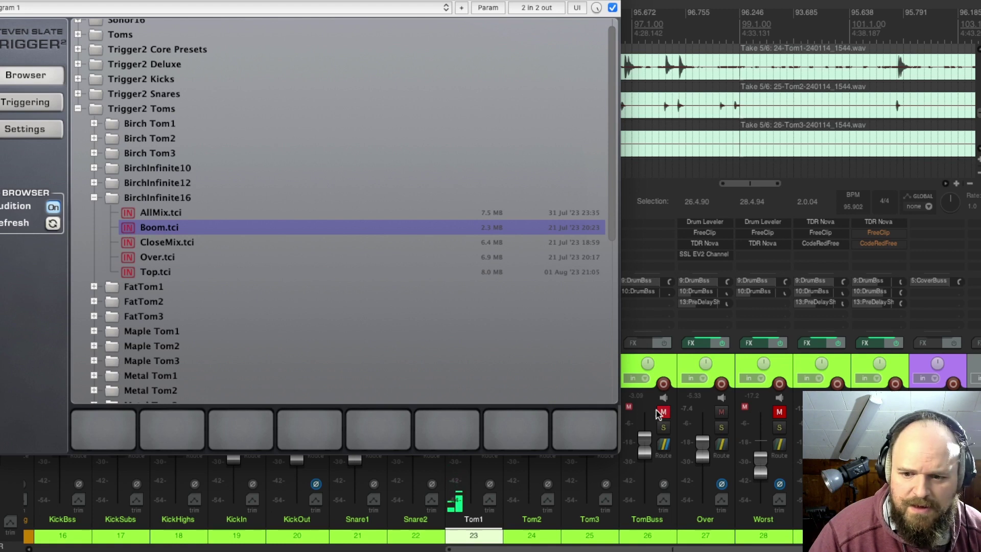
# Unmute TomBuss, load Boom.tci into the first slot of Tom1's Trigger 2, and close the plugin window
pyautogui.click(659, 412)
pyautogui.click(127, 228)
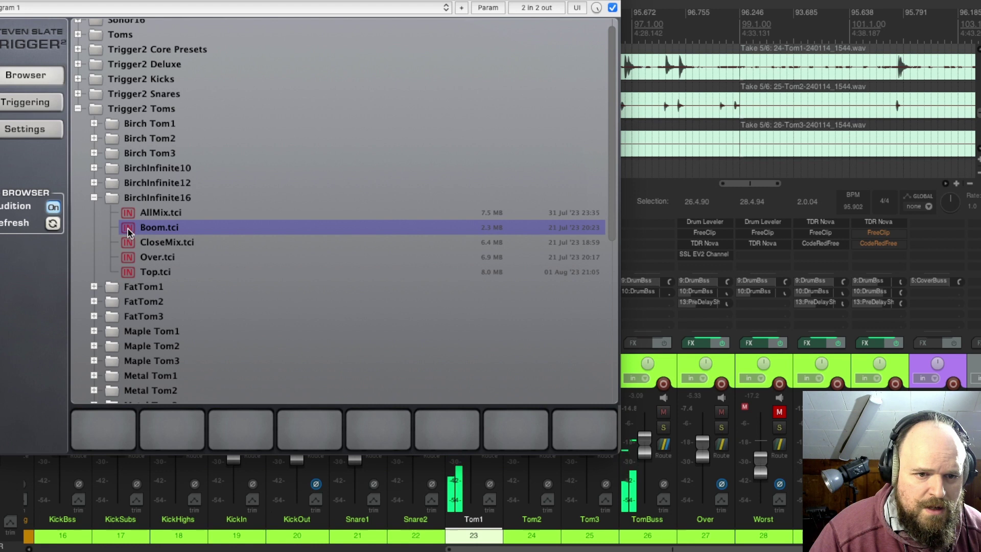
pyautogui.moveTo(128, 233); pyautogui.dragTo(111, 431)
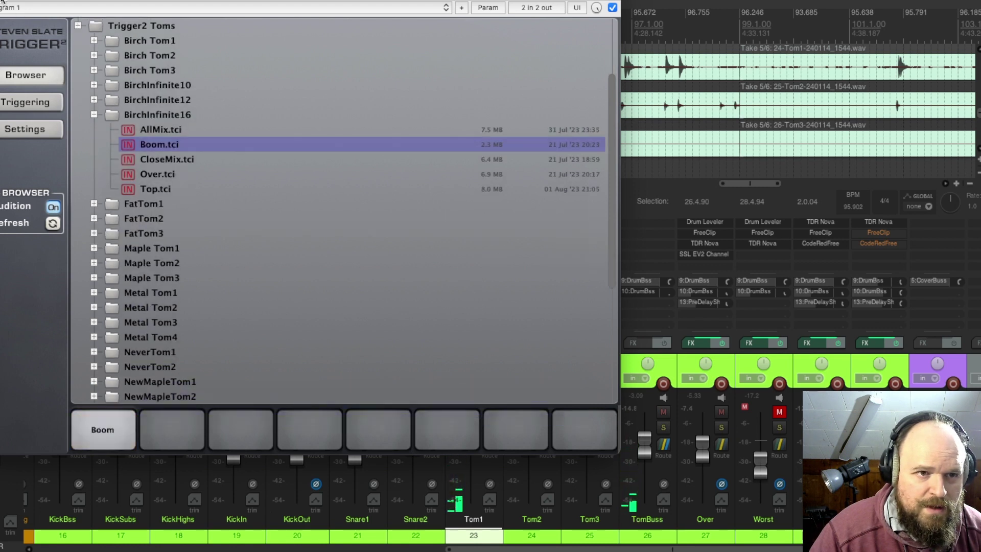
pyautogui.press('Escape')
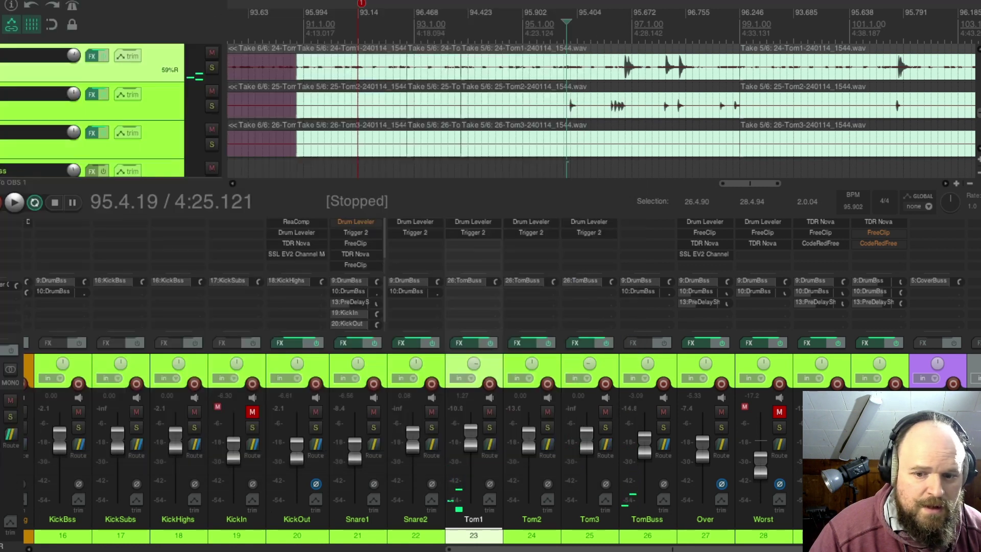
# Open Trigger 2 on Tom2, audition Boom.tci from the Trigger2 Toms BirchInfinite12 folder, and close the effects window
pyautogui.click(526, 343)
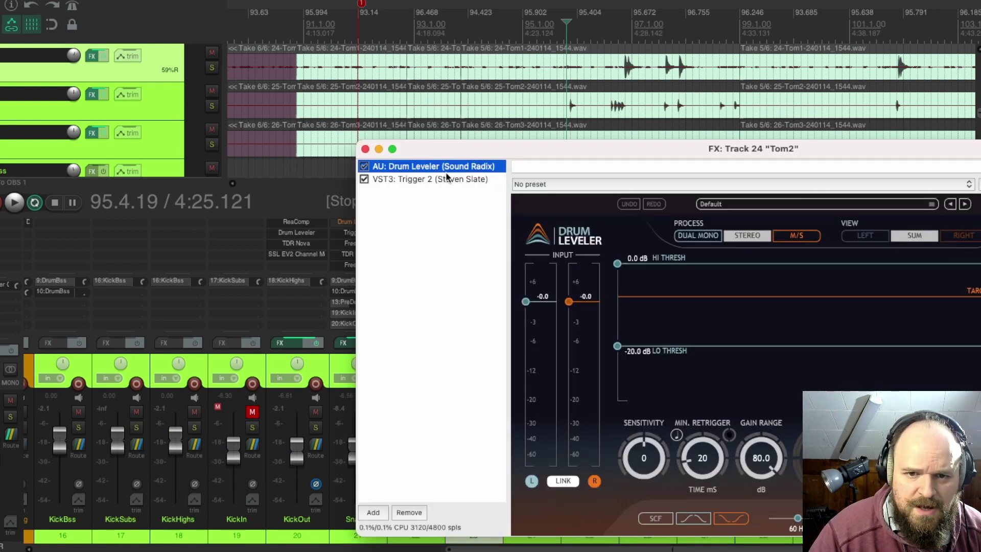
pyautogui.click(446, 178)
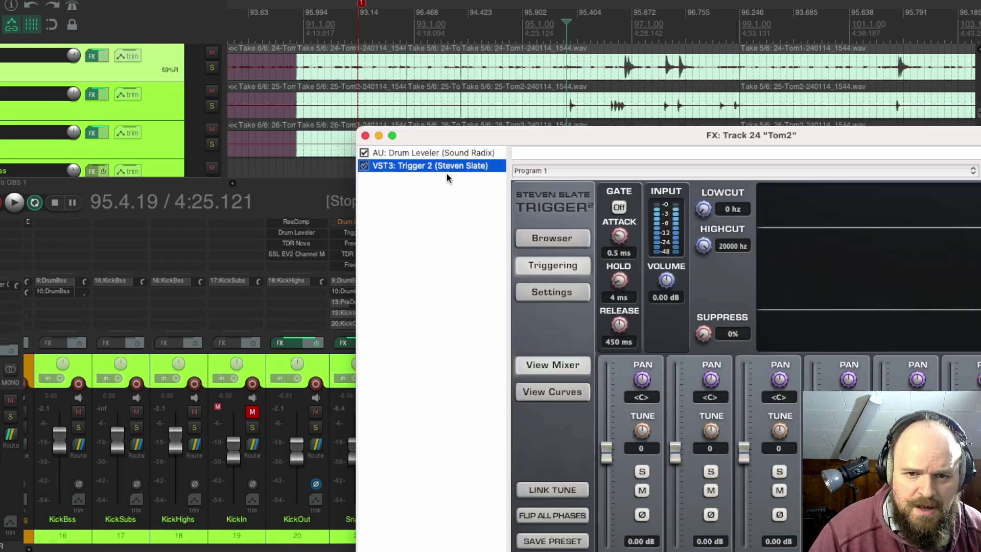
pyautogui.click(558, 243)
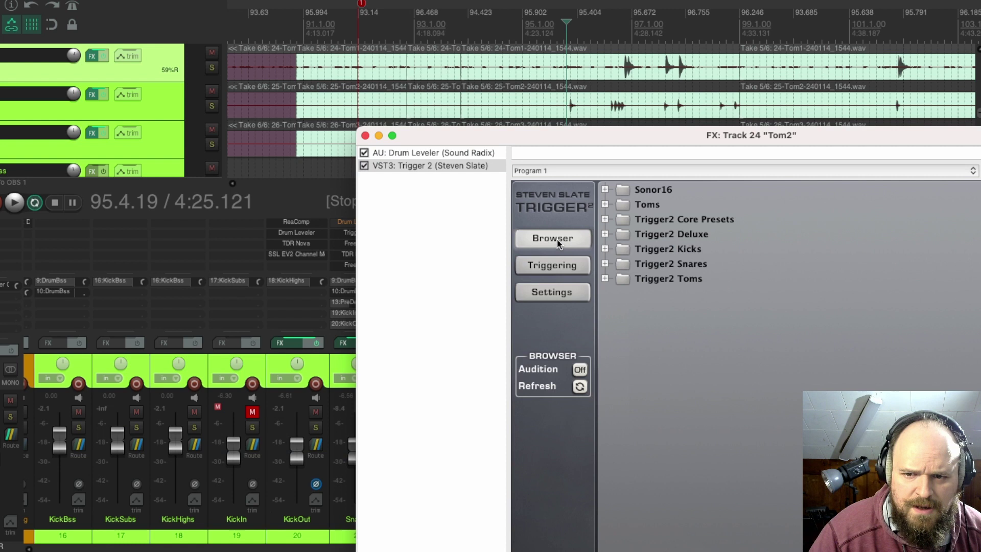
pyautogui.click(605, 278)
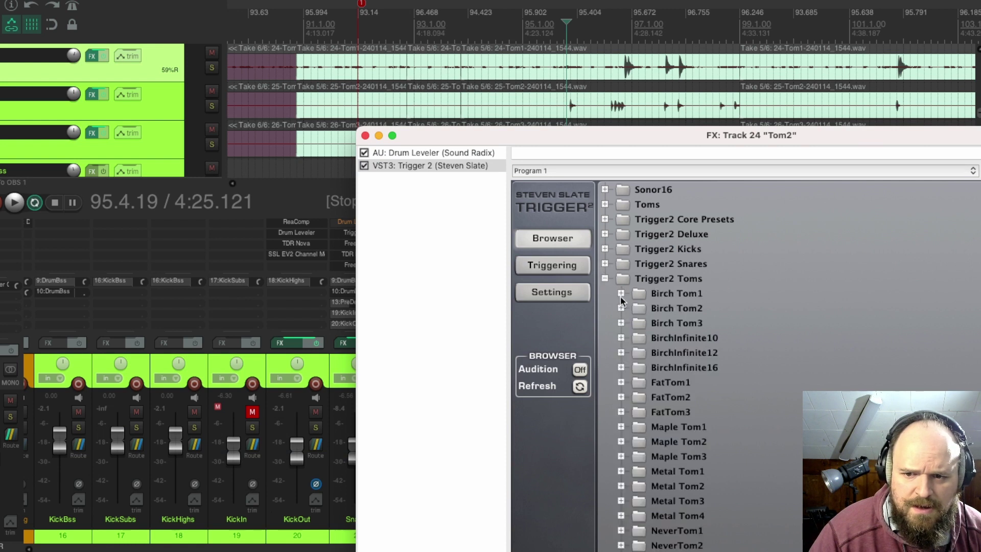
pyautogui.click(622, 353)
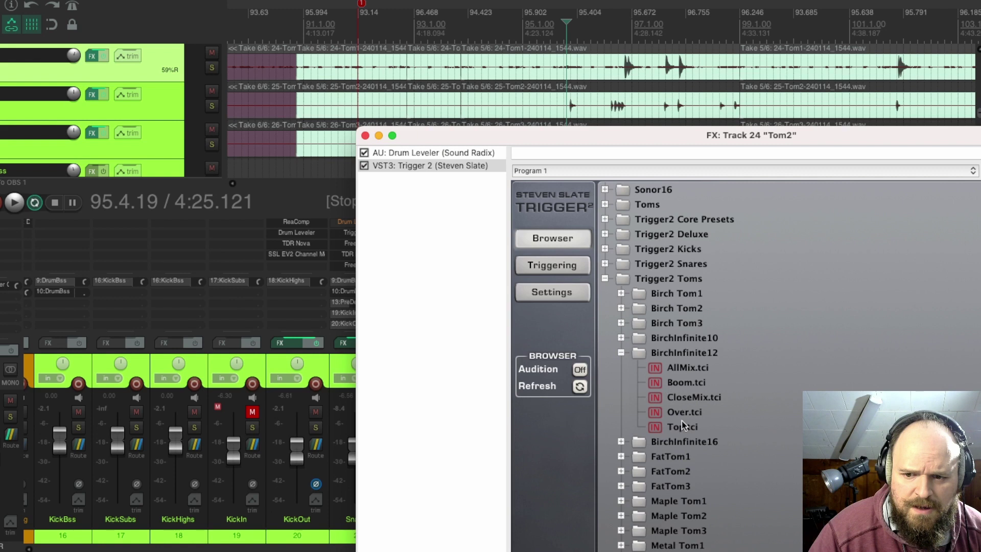
pyautogui.click(656, 387)
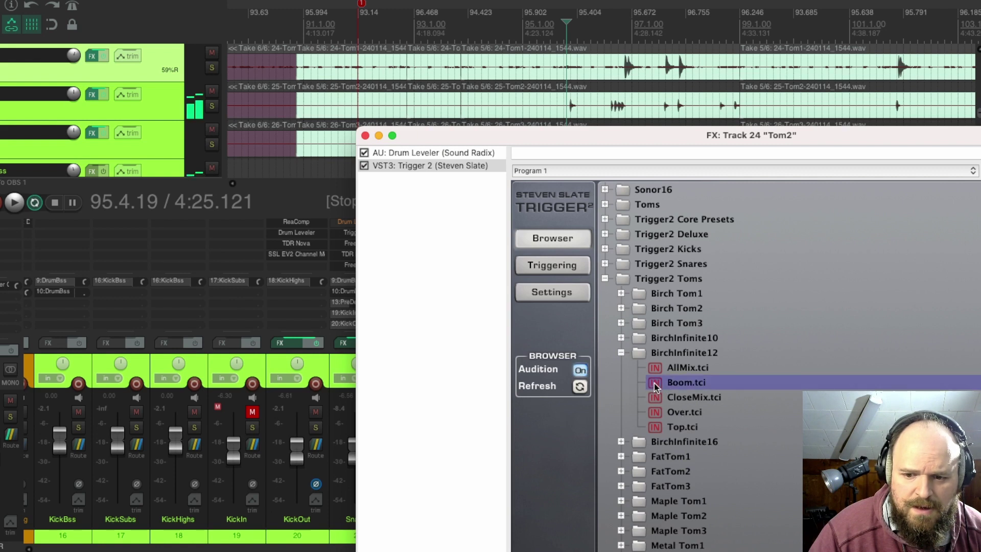
pyautogui.scroll(-1, 656, 387)
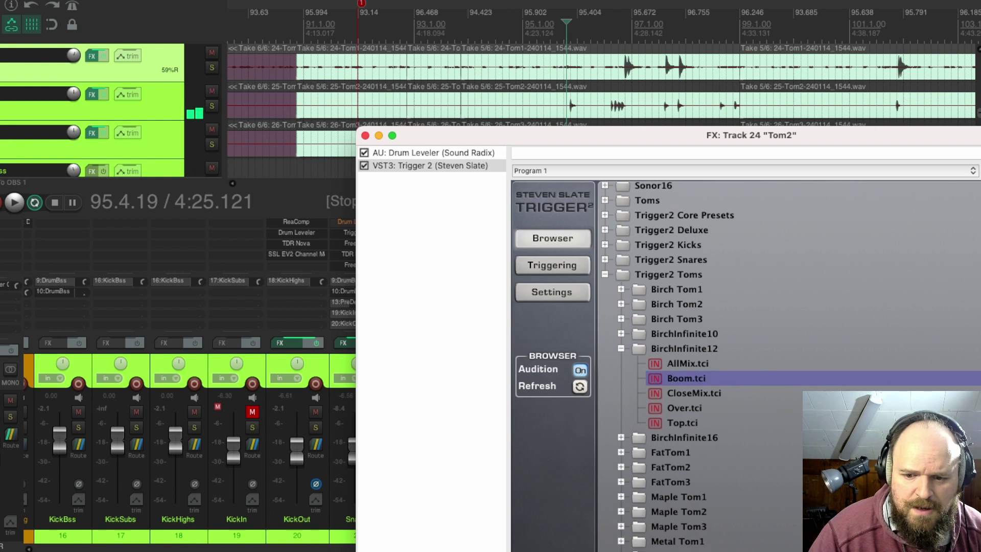
pyautogui.click(364, 135)
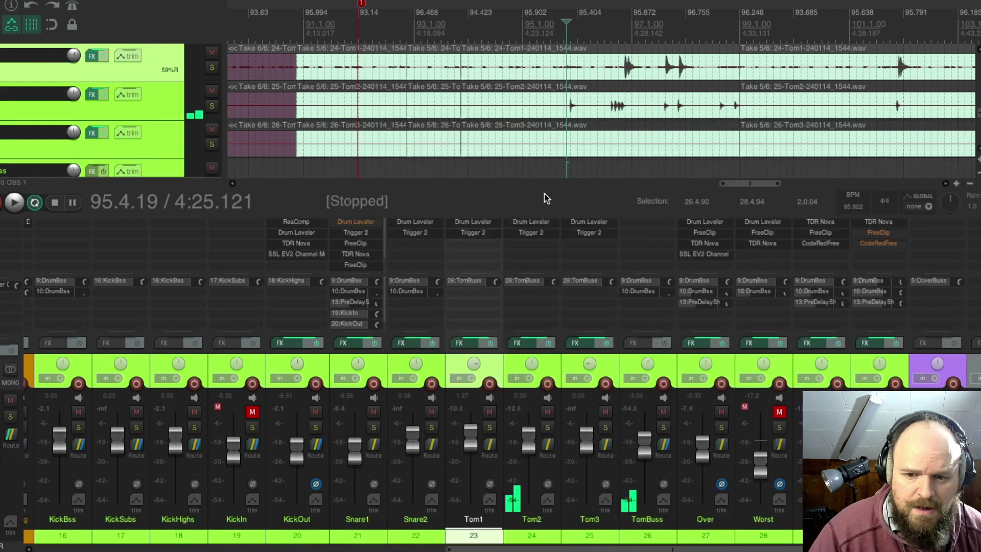
# Play the tom section and raise the TomBuss fader to +2.30 dB
pyautogui.press('space')
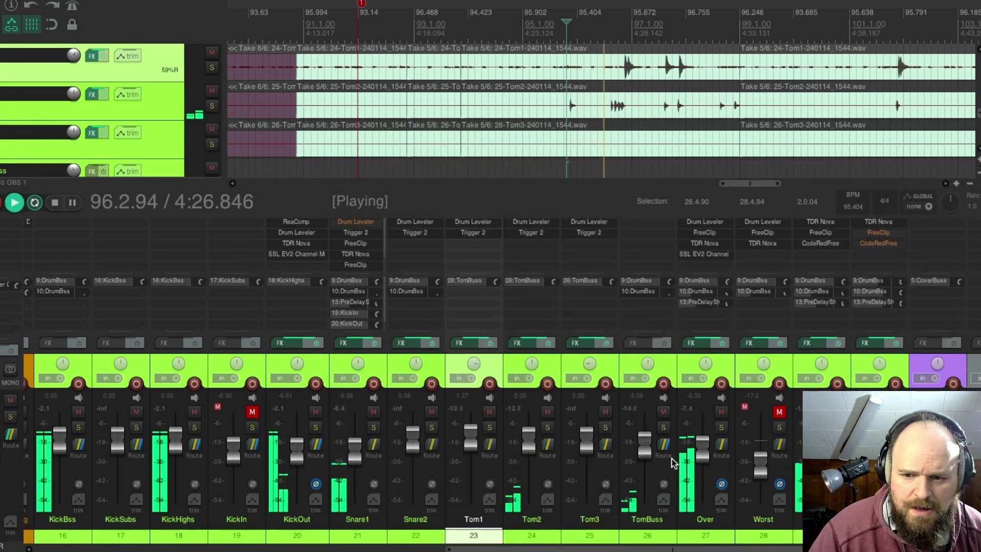
pyautogui.click(652, 463)
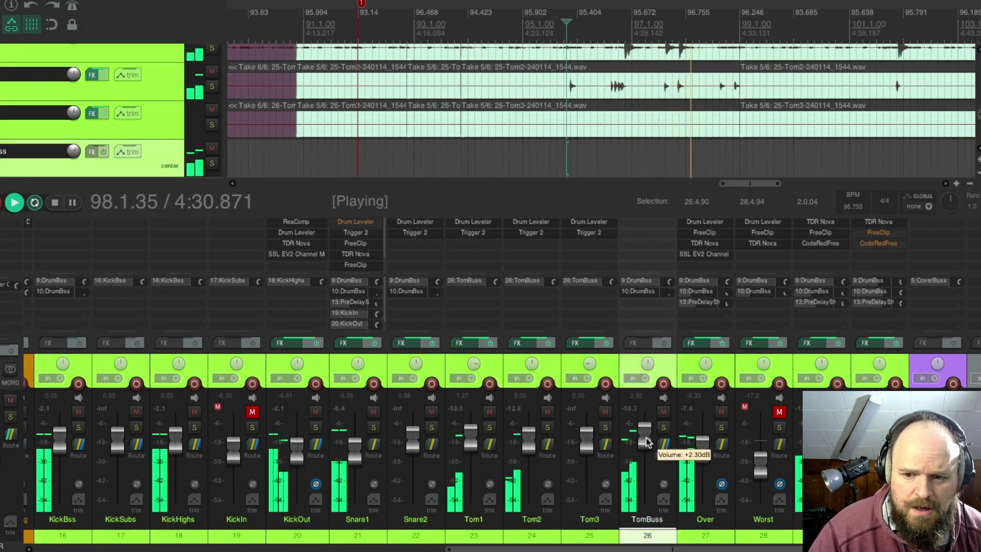
# Lower the TomBuss fader to 0.40 dB, solo the DrumBss on track 9, and restart playback of the tom section
pyautogui.scroll(-2, 646, 445)
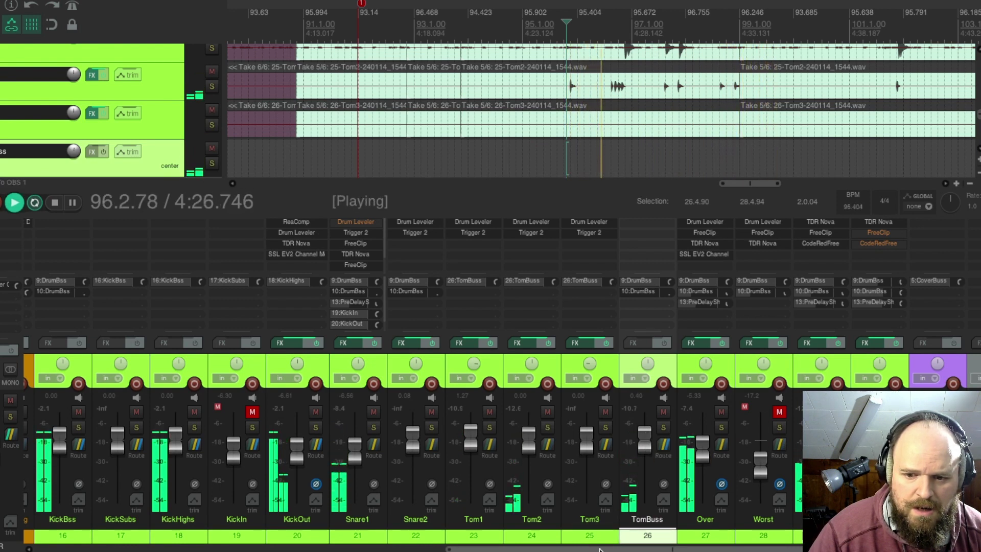
pyautogui.hscroll(-6, 288, 482)
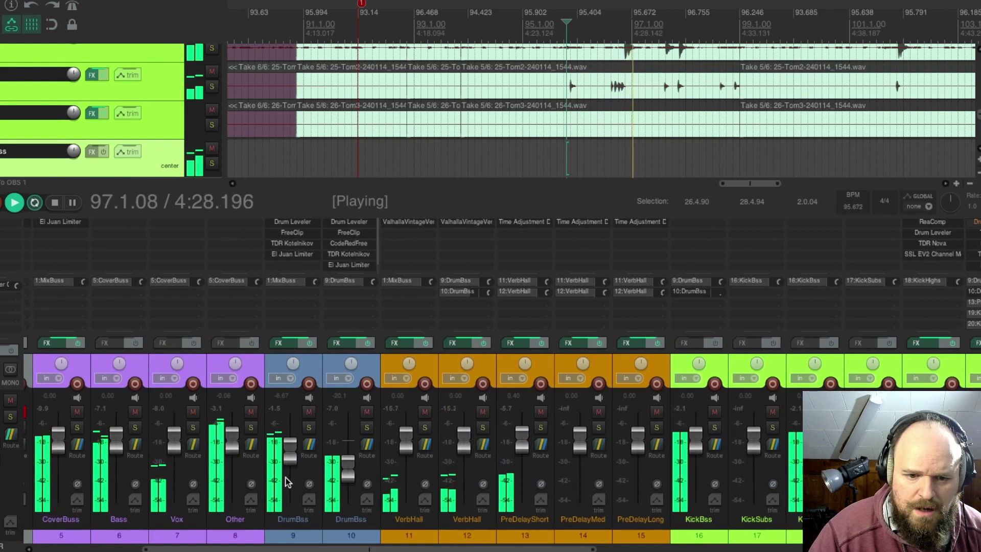
pyautogui.click(310, 428)
pyautogui.press('space')
pyautogui.press('space')
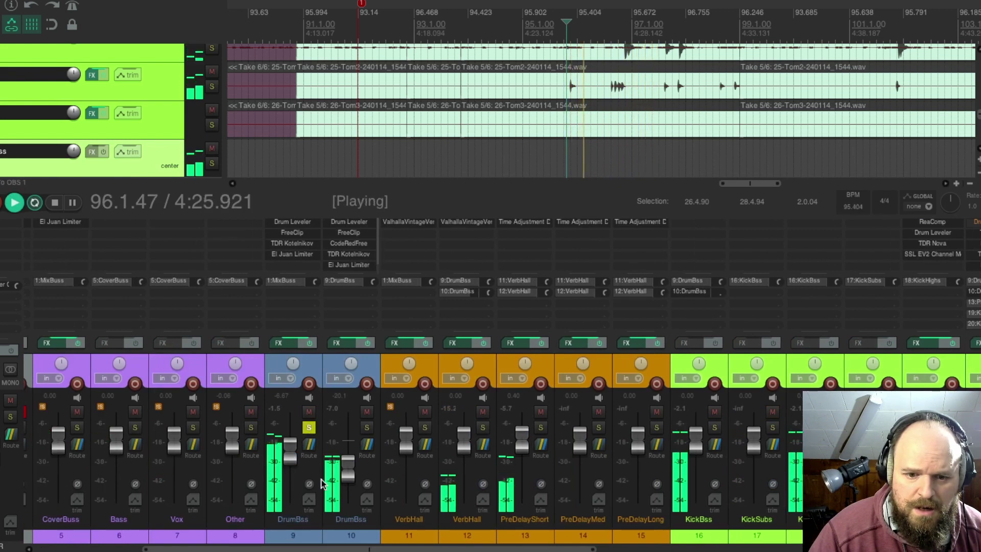
# Play the tom section with only the drums soloed and place the edit cursor at 96.4.04
pyautogui.hscroll(3, 357, 549)
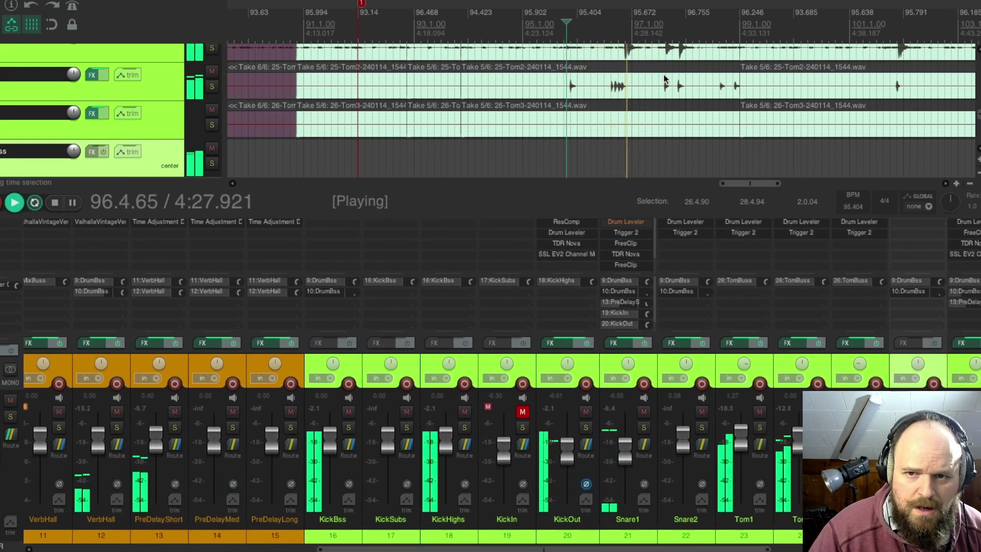
pyautogui.press('space')
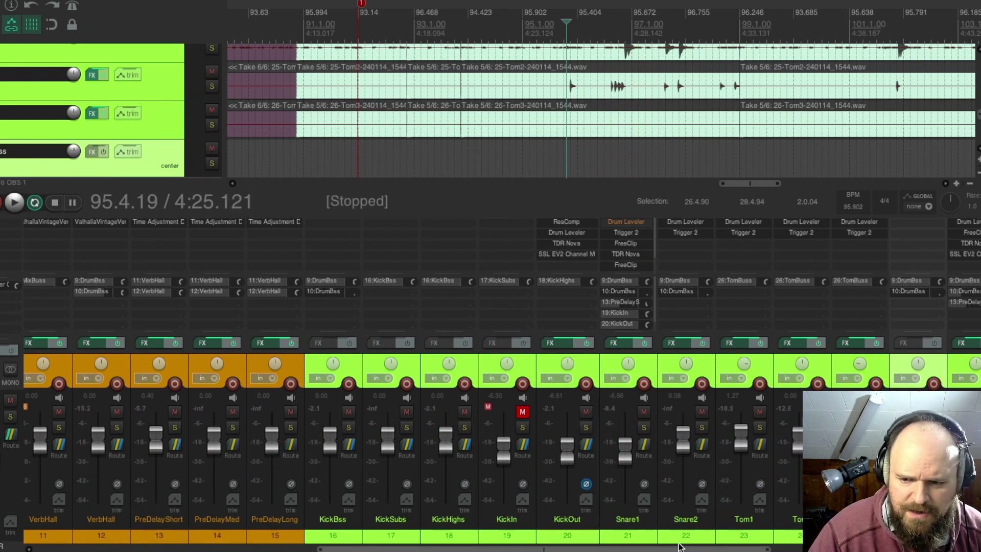
pyautogui.hscroll(3, 452, 285)
pyautogui.press('space')
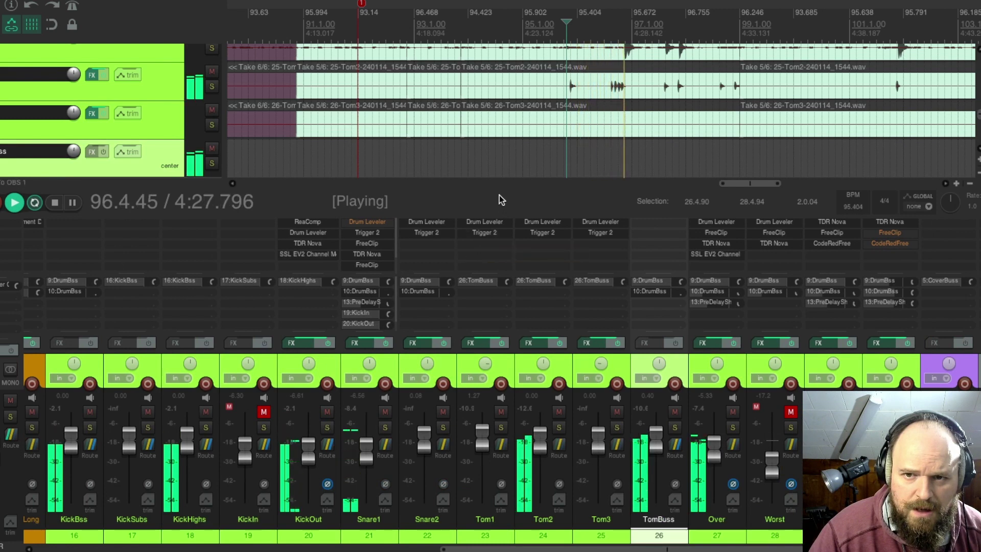
pyautogui.press('space')
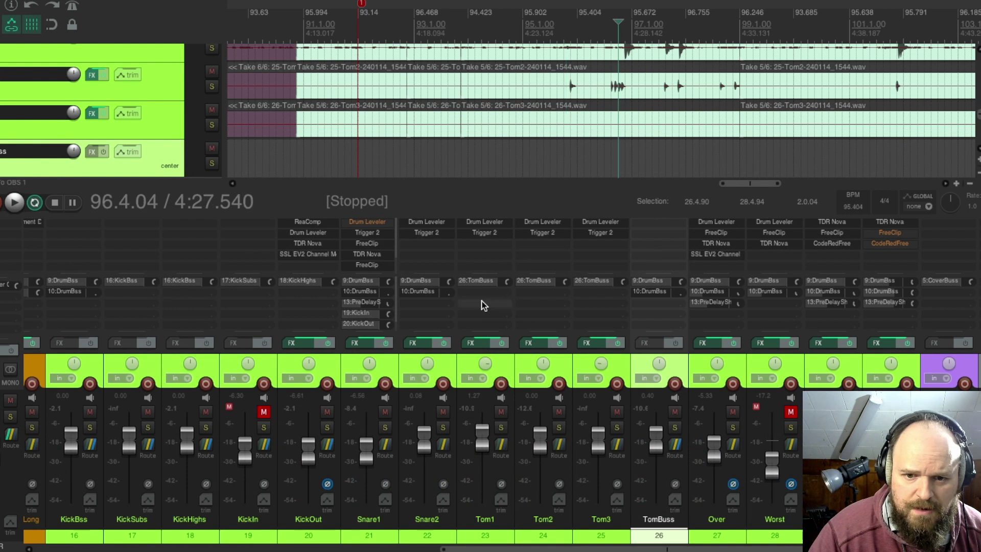
# Open Tom1's Trigger 2 triggering view and examine how the tom hits are detected during playback
pyautogui.click(477, 340)
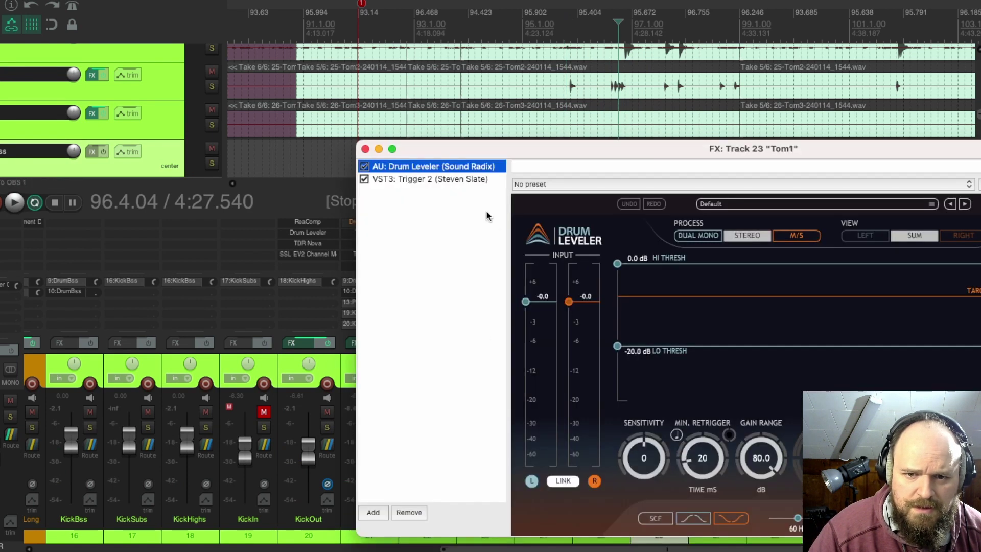
pyautogui.click(452, 179)
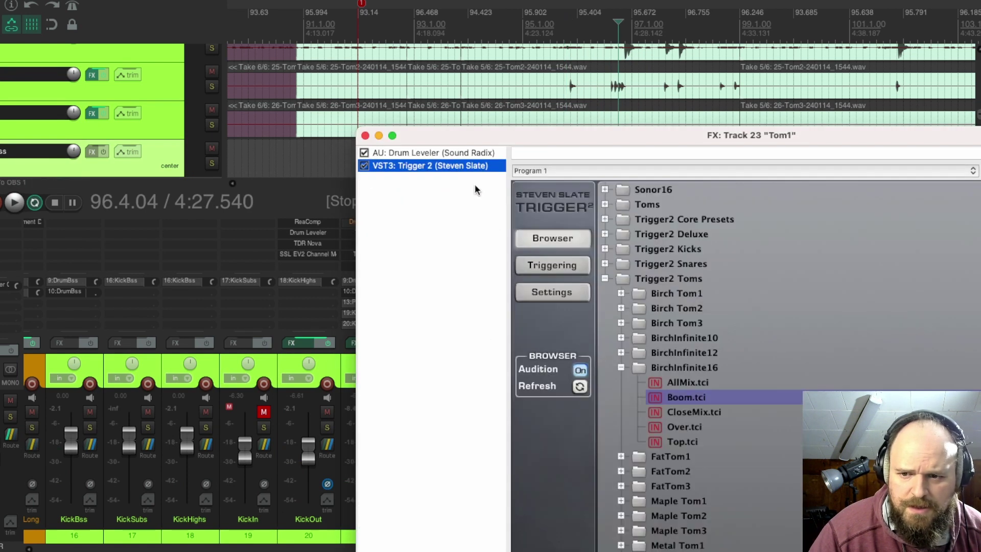
pyautogui.click(559, 267)
pyautogui.press('space')
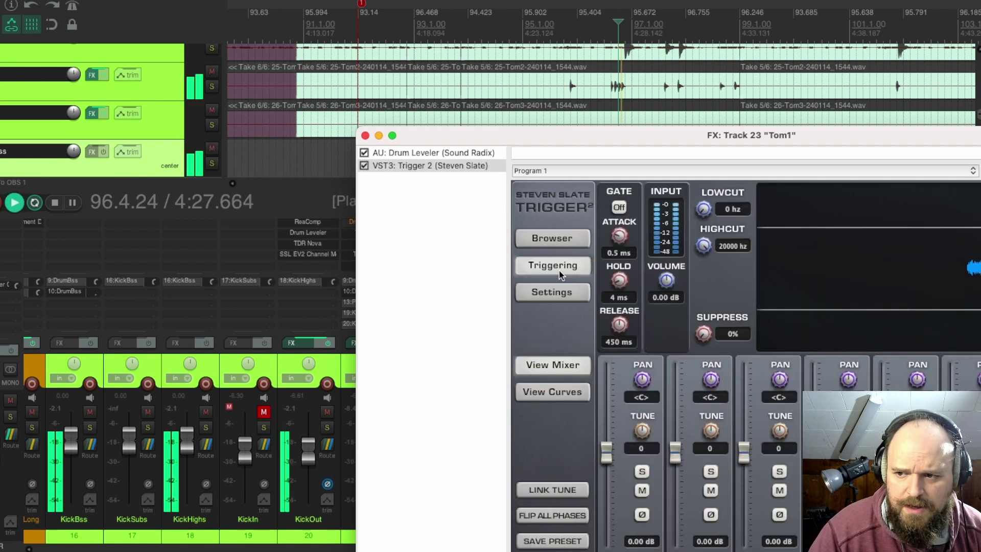
pyautogui.press('space')
# Open Tom1's Drum Leveler, move its window clear of the tracks, and play the fill to examine the input levels
pyautogui.click(459, 152)
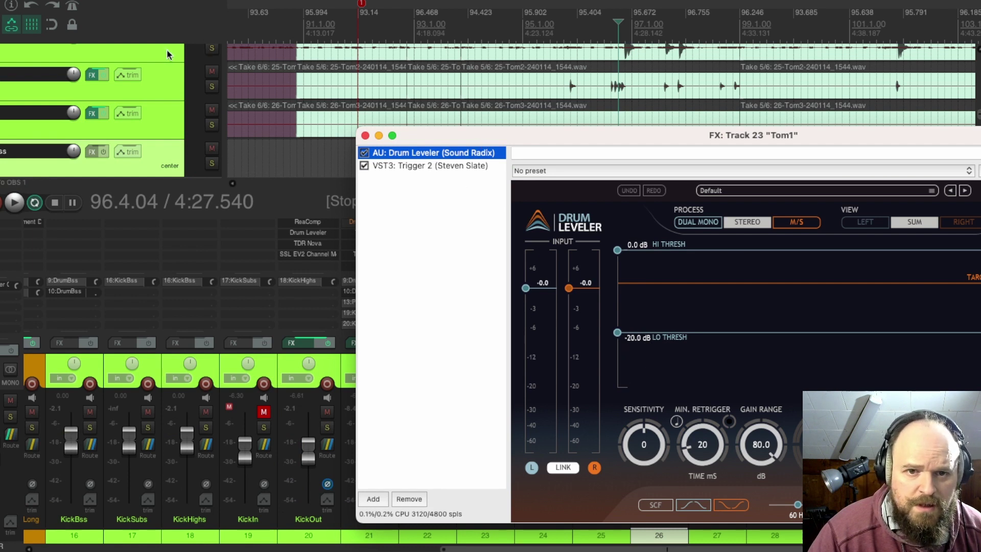
pyautogui.scroll(-3, 167, 49)
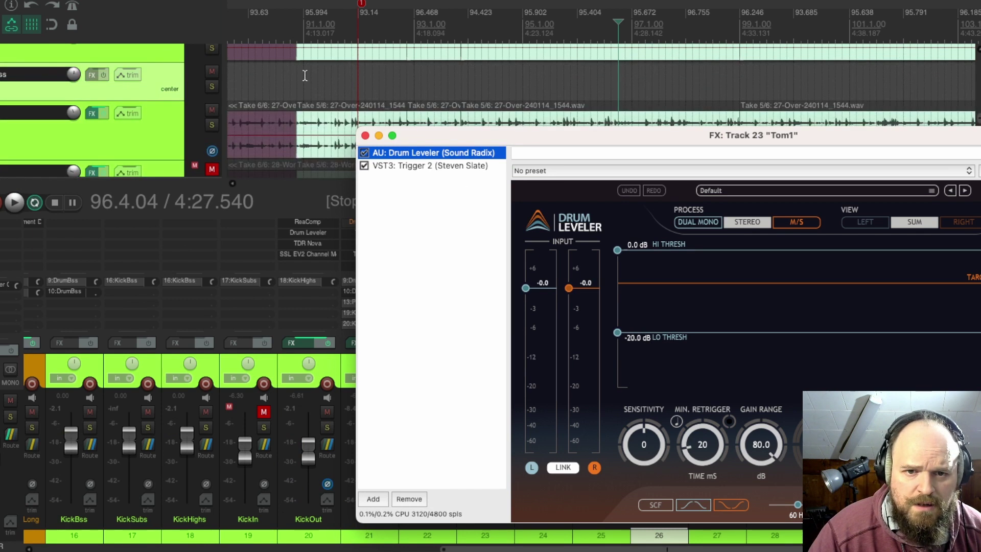
pyautogui.scroll(-3, 374, 77)
pyautogui.scroll(-2, 378, 76)
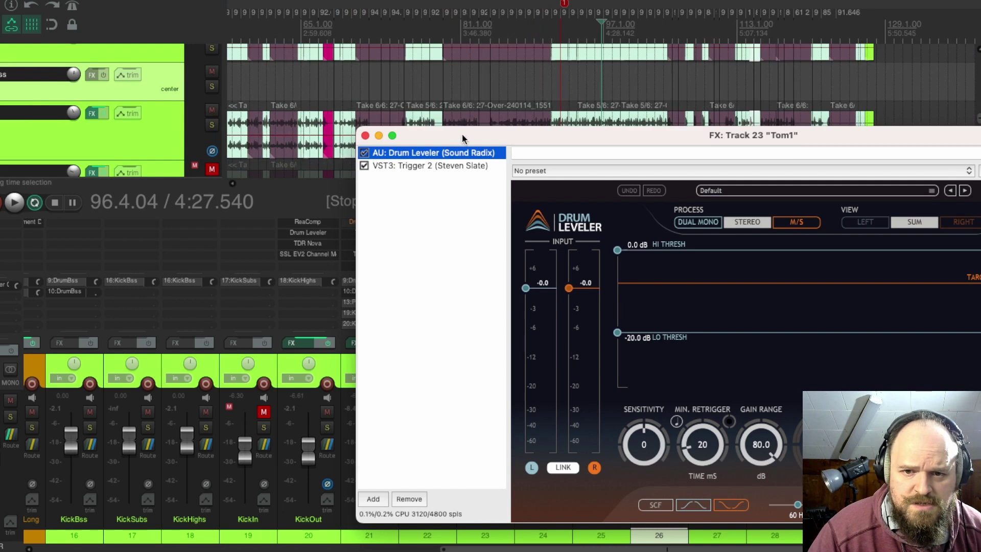
pyautogui.moveTo(461, 137); pyautogui.dragTo(464, 220)
pyautogui.press('space')
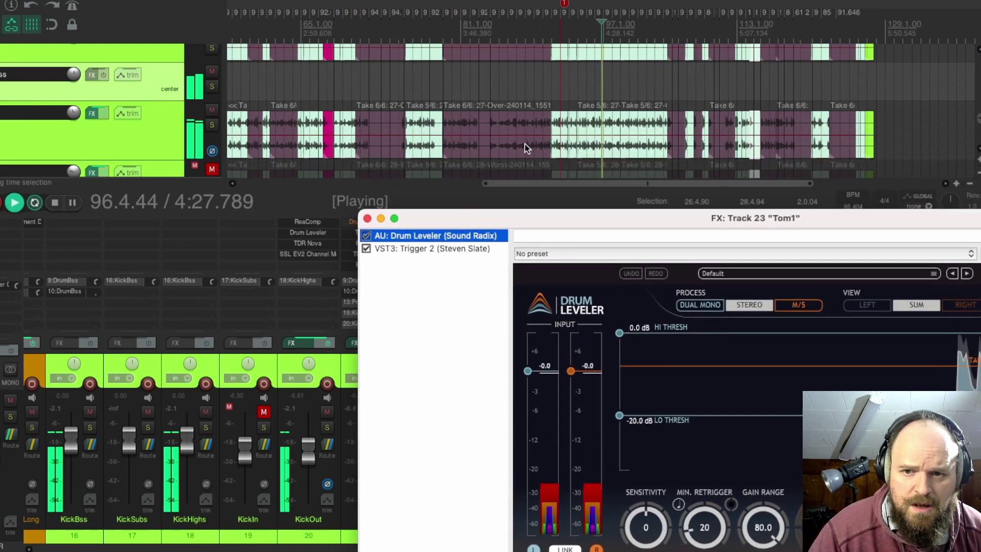
pyautogui.press('space')
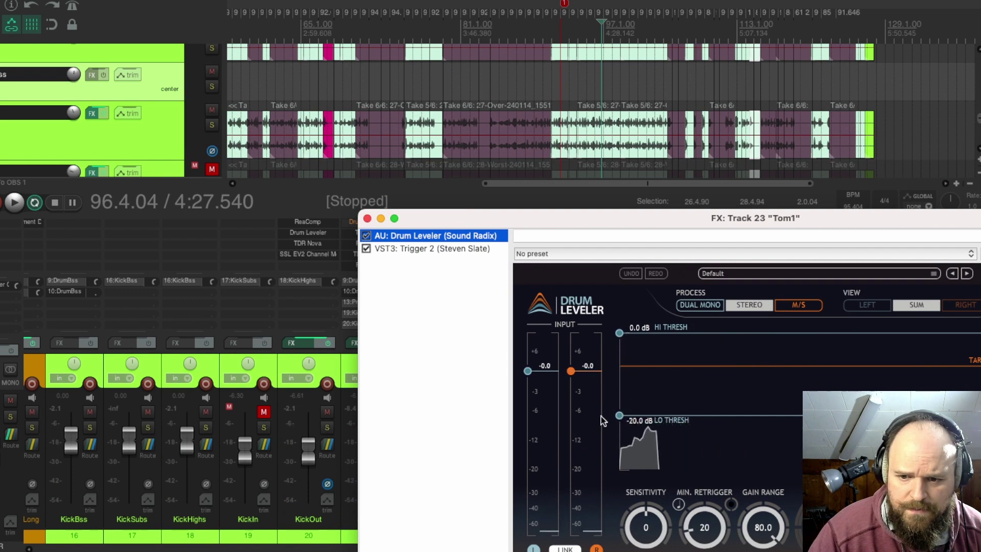
# Raise the low threshold of Tom1's Drum Leveler to -7.5 dB, audition the fill, and close the effects window
pyautogui.moveTo(623, 414); pyautogui.dragTo(628, 373)
pyautogui.press('space')
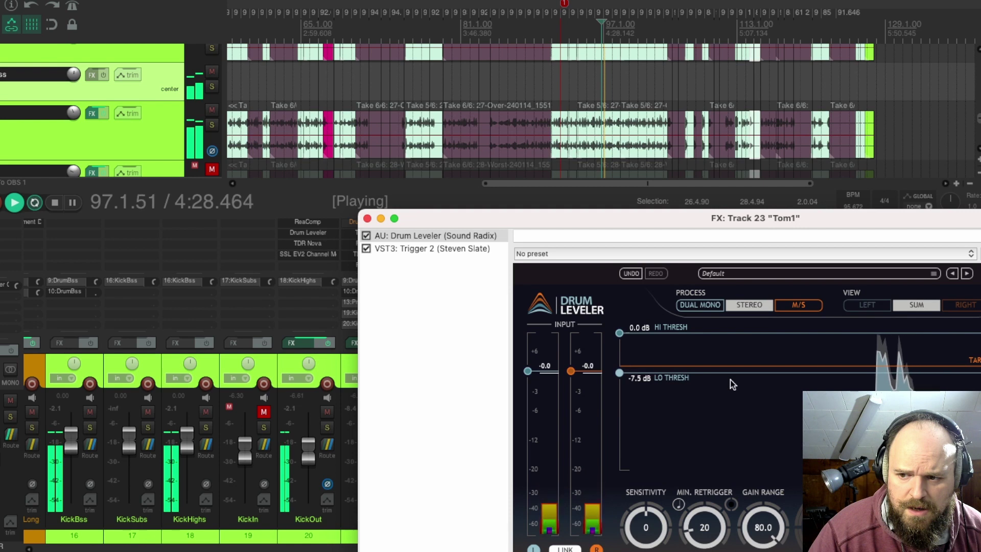
pyautogui.press('space')
pyautogui.press('space')
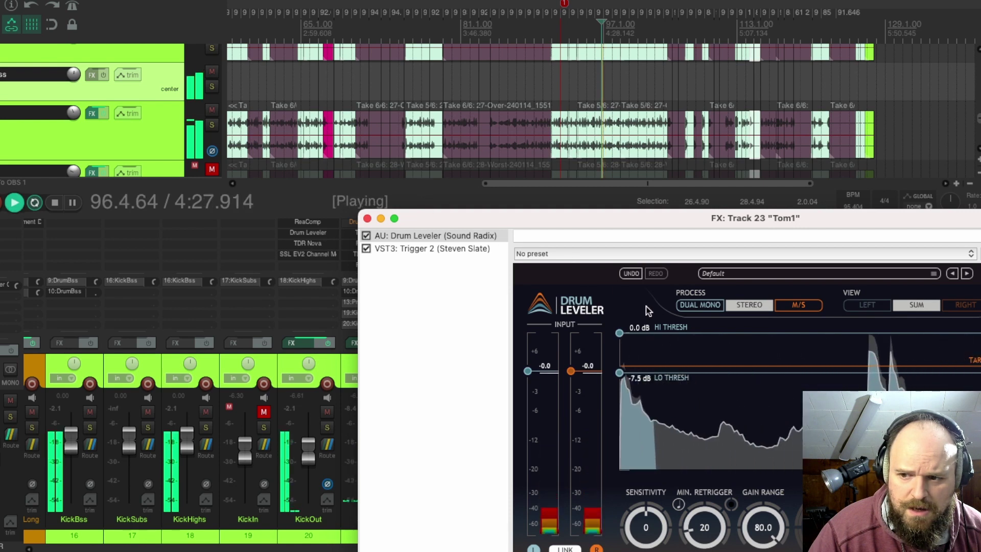
pyautogui.press('space')
pyautogui.click(368, 219)
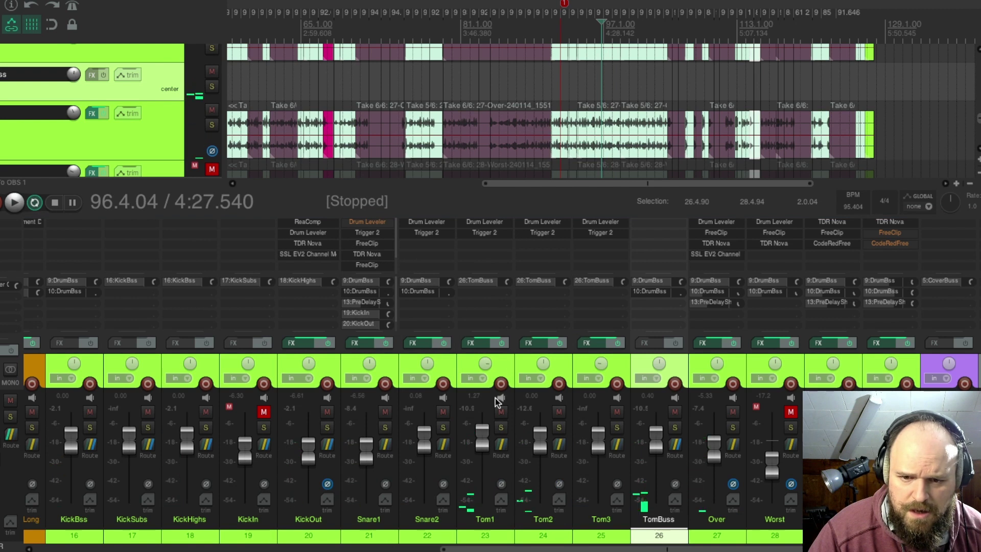
# Audition the fill with Tom1's Trigger 2, set its first sample slot's tune to 21, and close the effects window
pyautogui.click(483, 347)
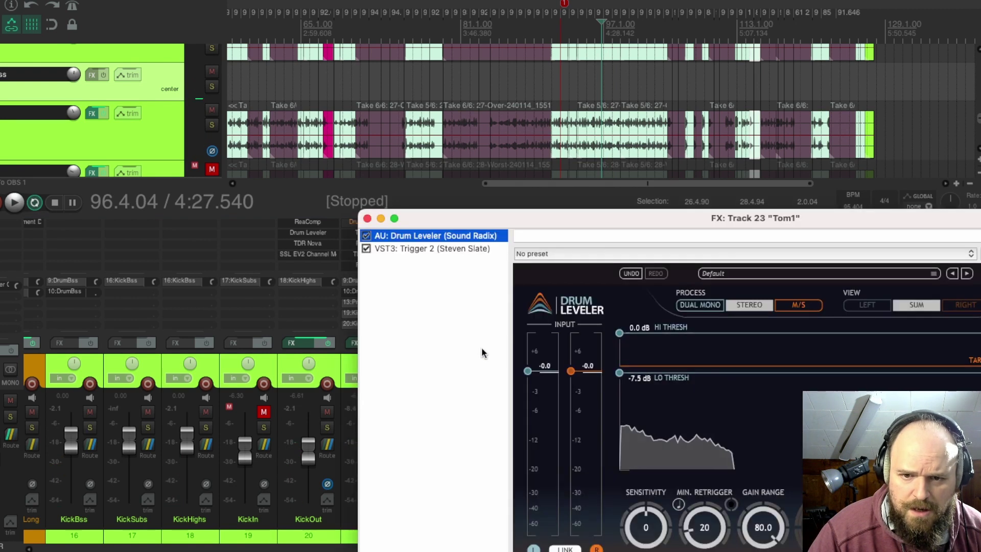
pyautogui.click(394, 247)
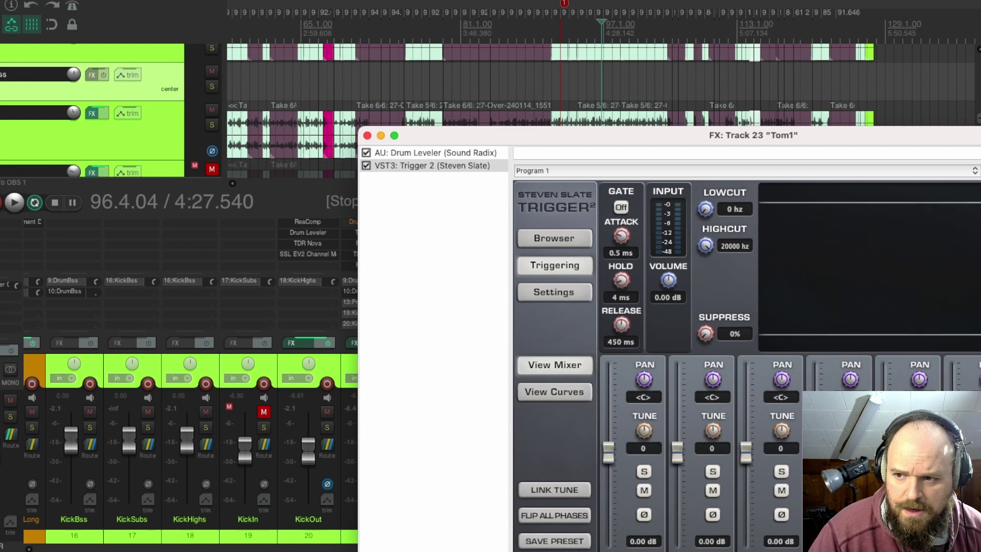
pyautogui.press('space')
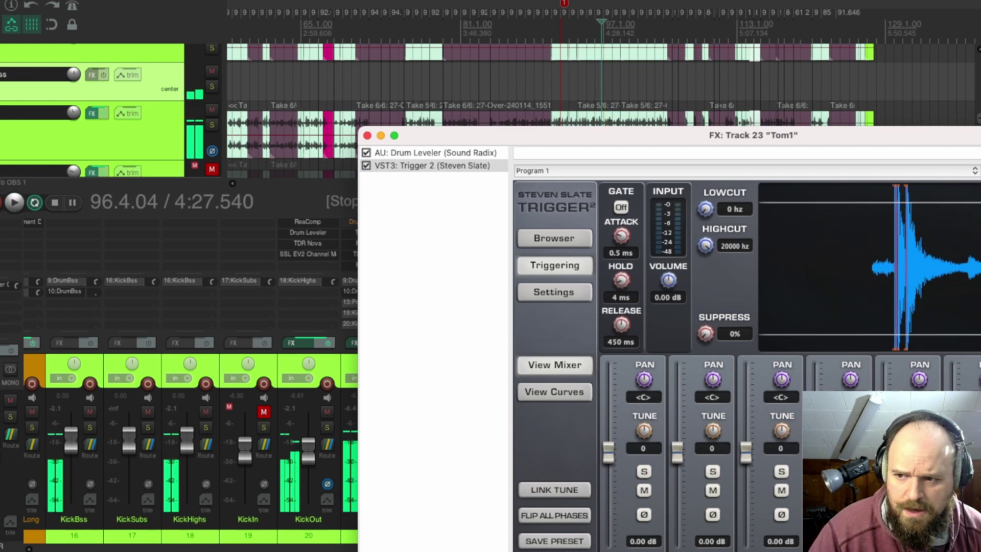
pyautogui.press('space')
pyautogui.press('space')
pyautogui.press('space')
pyautogui.press('space')
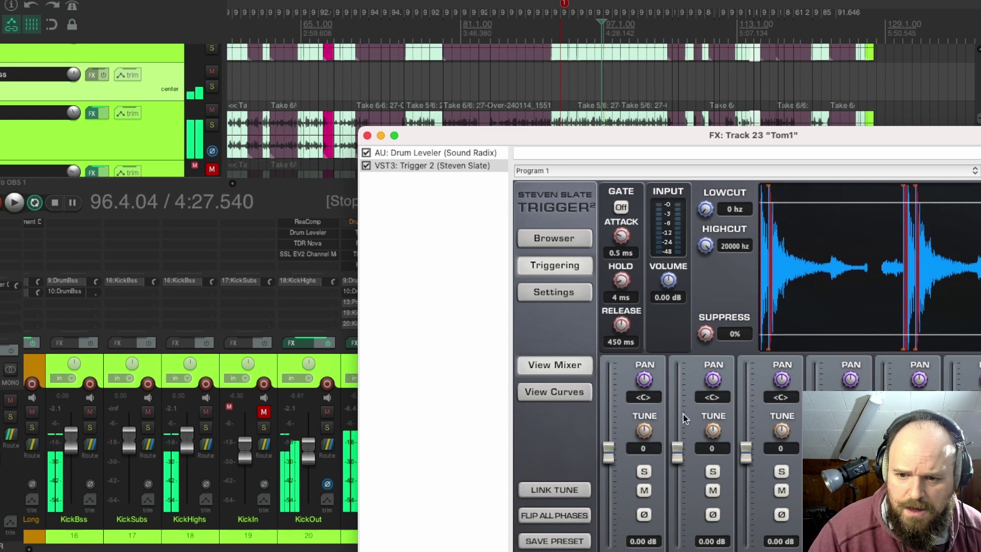
pyautogui.moveTo(648, 434); pyautogui.dragTo(648, 428)
pyautogui.press('space')
pyautogui.press('space')
pyautogui.press('space')
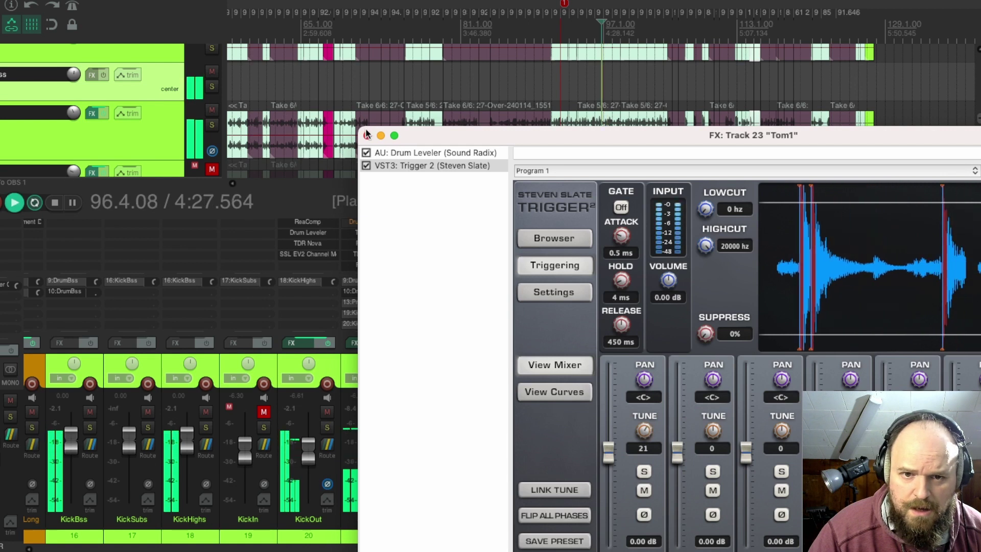
pyautogui.click(368, 136)
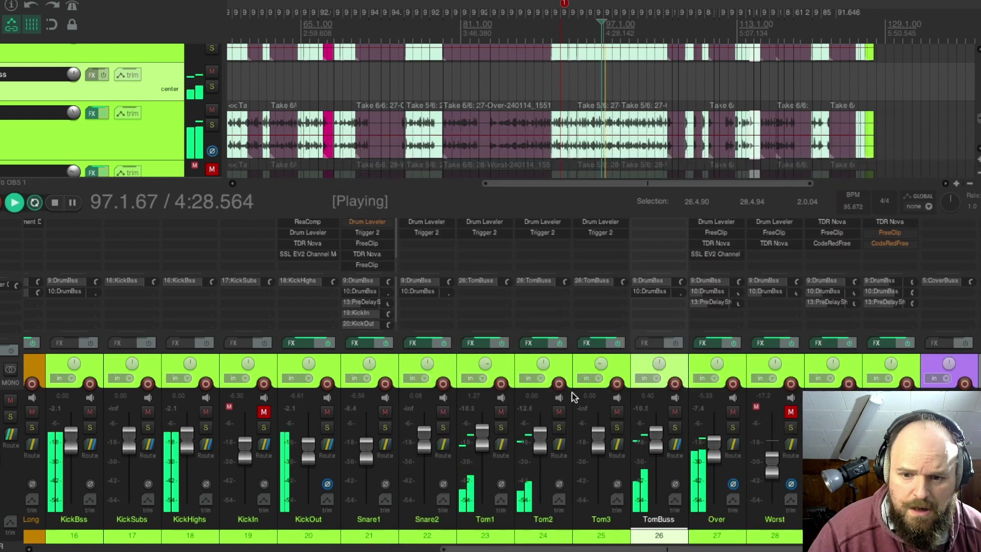
# Set the first sample slot's tune to 46 in Tom2's Trigger 2 while auditioning the fill, and close the effects window
pyautogui.click(529, 342)
pyautogui.click(543, 269)
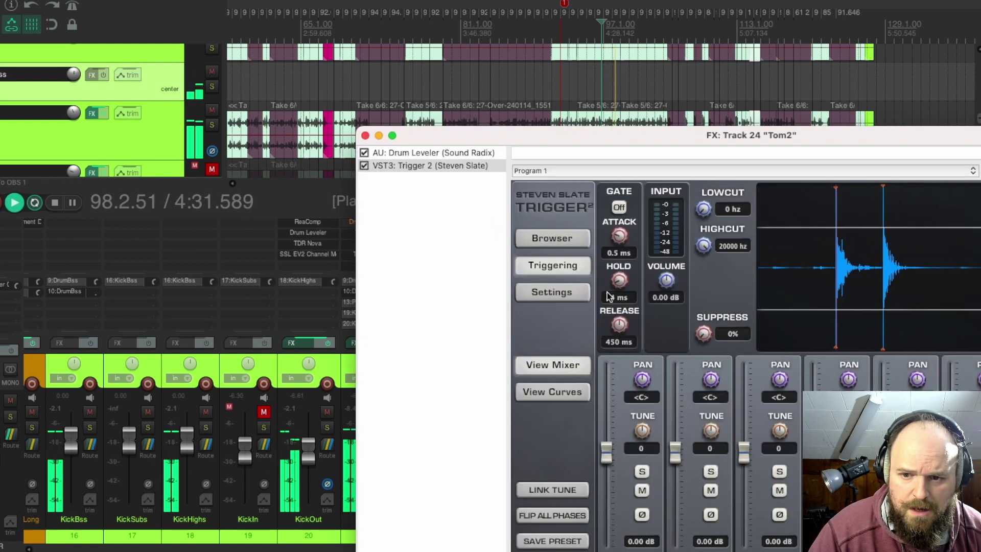
pyautogui.scroll(4, 641, 430)
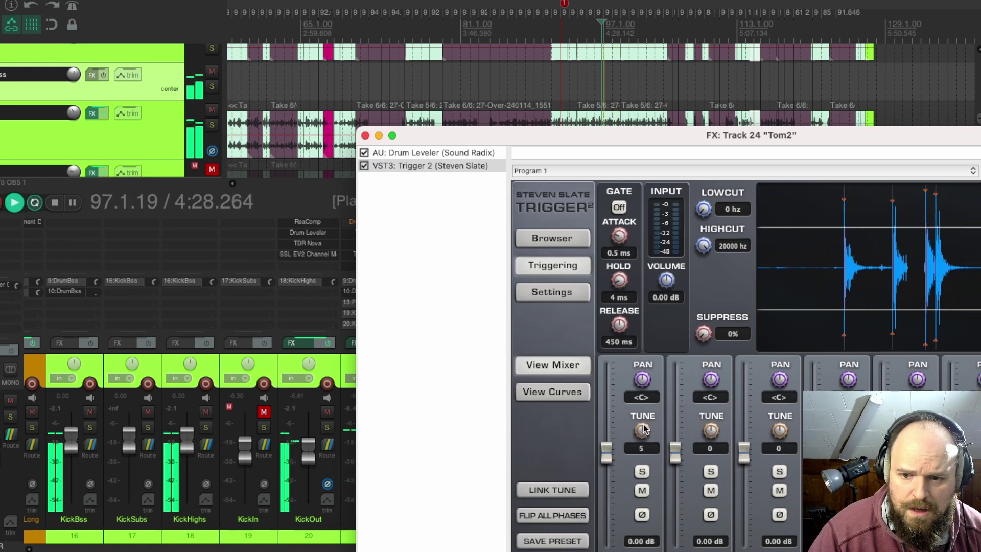
pyautogui.scroll(1, 644, 423)
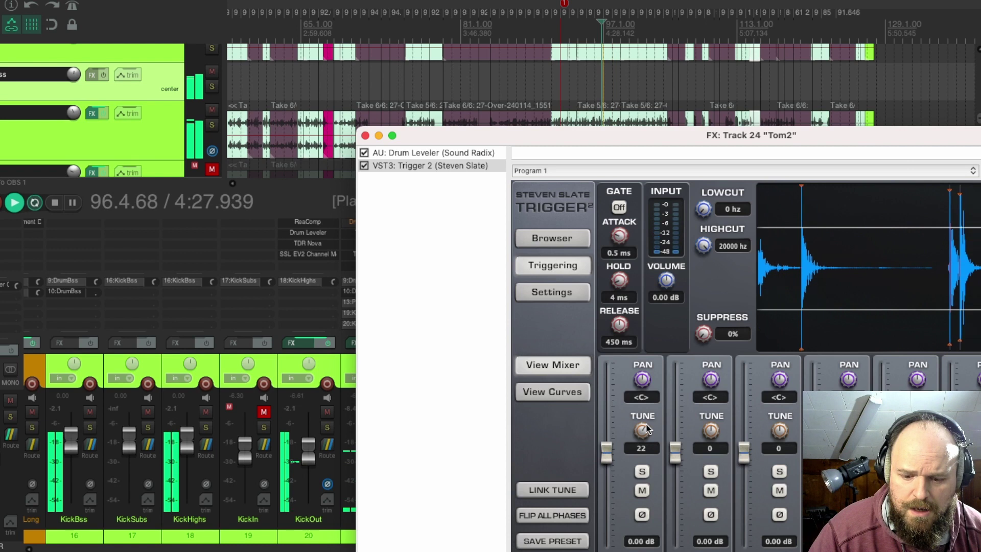
pyautogui.scroll(6, 646, 427)
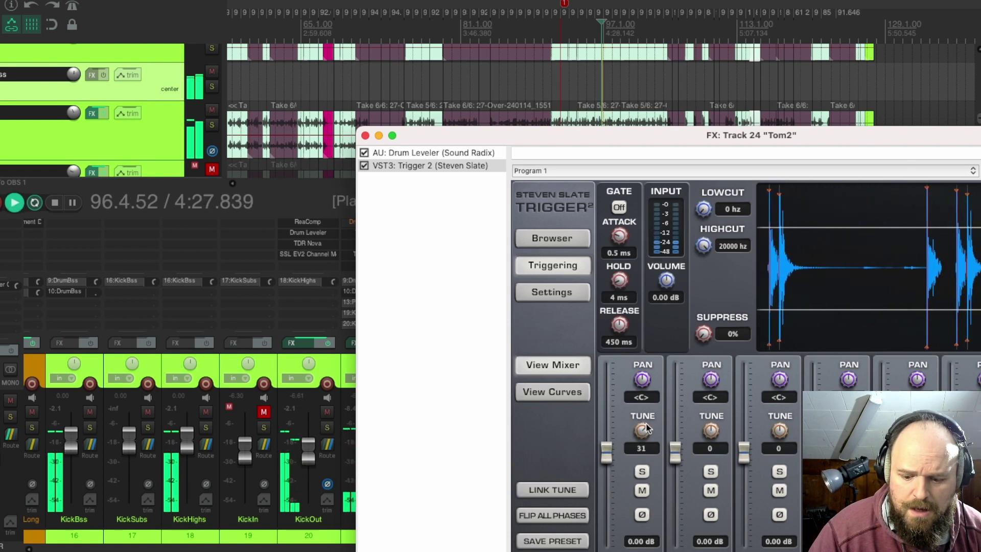
pyautogui.scroll(1, 646, 428)
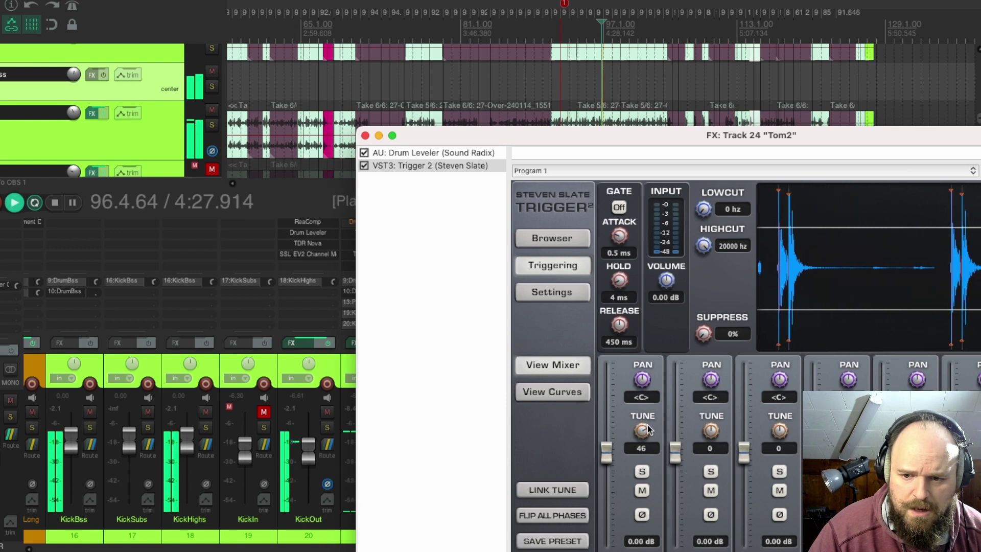
pyautogui.press('space')
pyautogui.press('space')
pyautogui.press('space')
pyautogui.click(366, 135)
# Select the Tom2 track and loop playback over a time selection from 96.2.10 to 97.2.06 around the tom fill
pyautogui.press('space')
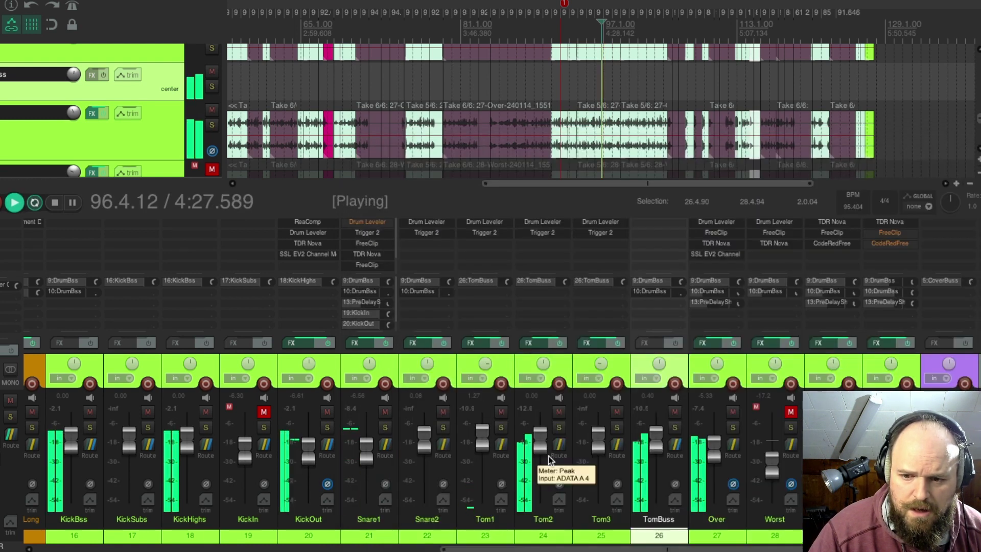
pyautogui.moveTo(715, 459)
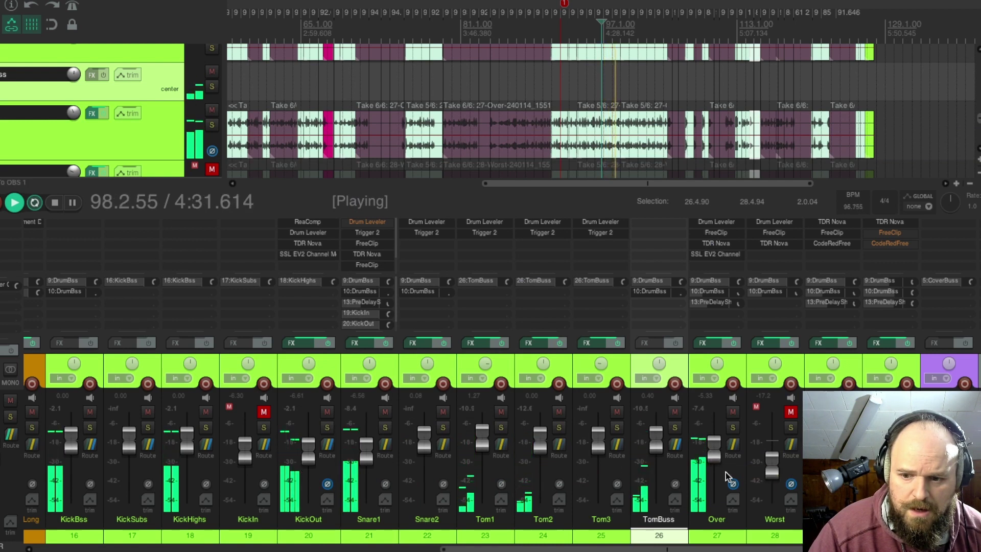
pyautogui.click(554, 534)
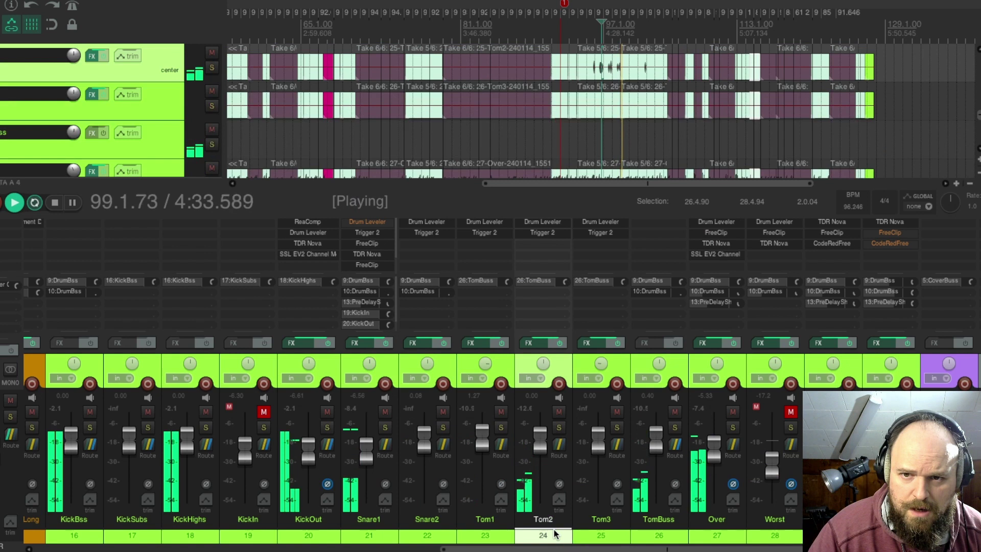
pyautogui.scroll(3, 597, 39)
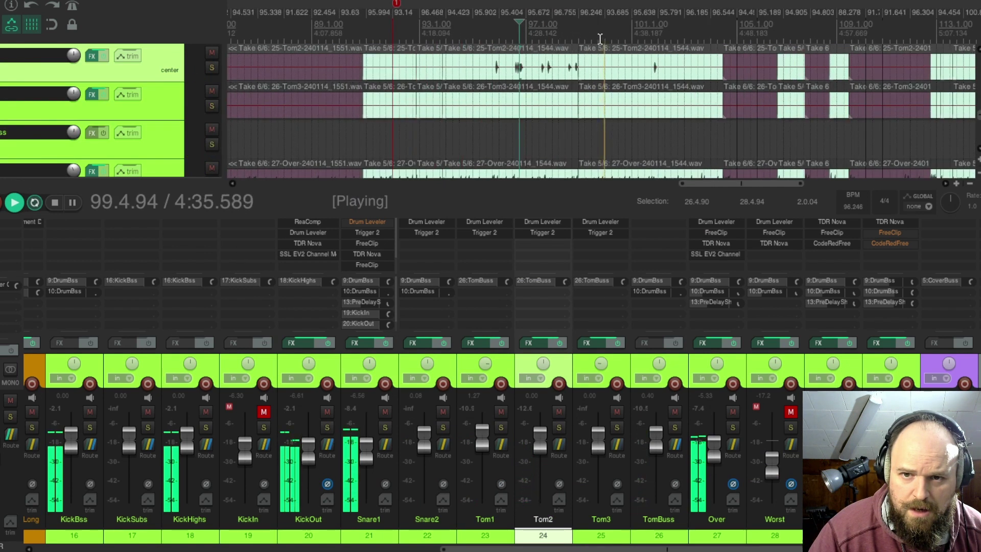
pyautogui.moveTo(508, 35); pyautogui.dragTo(531, 40)
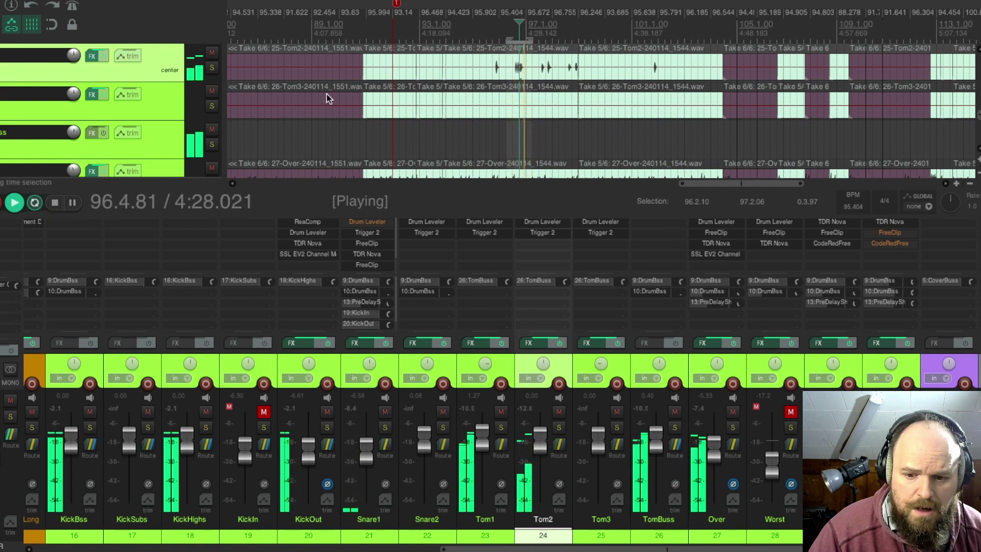
pyautogui.moveTo(535, 449)
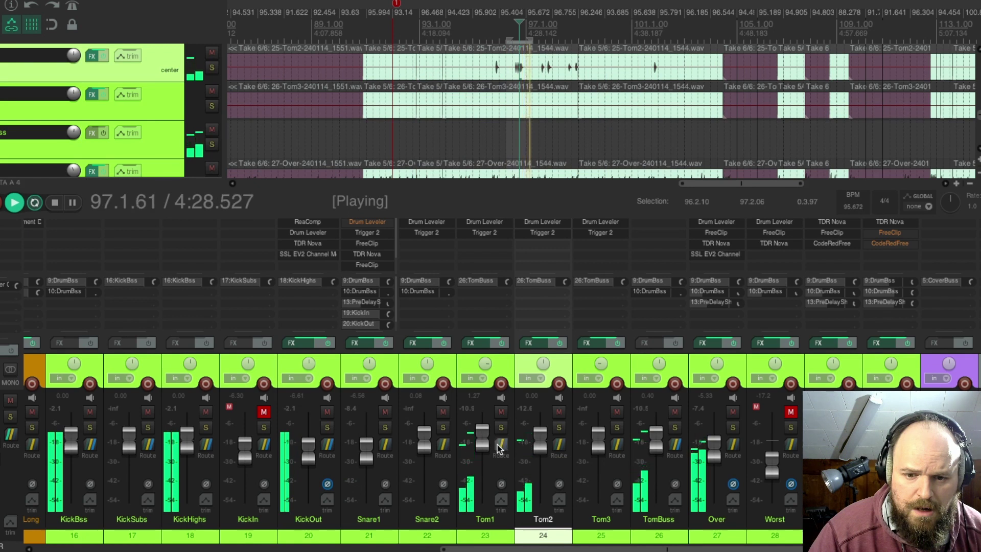
# Set the first sample slot's tune to 50 in Tom2's Trigger 2 and close the effects window
pyautogui.moveTo(486, 444)
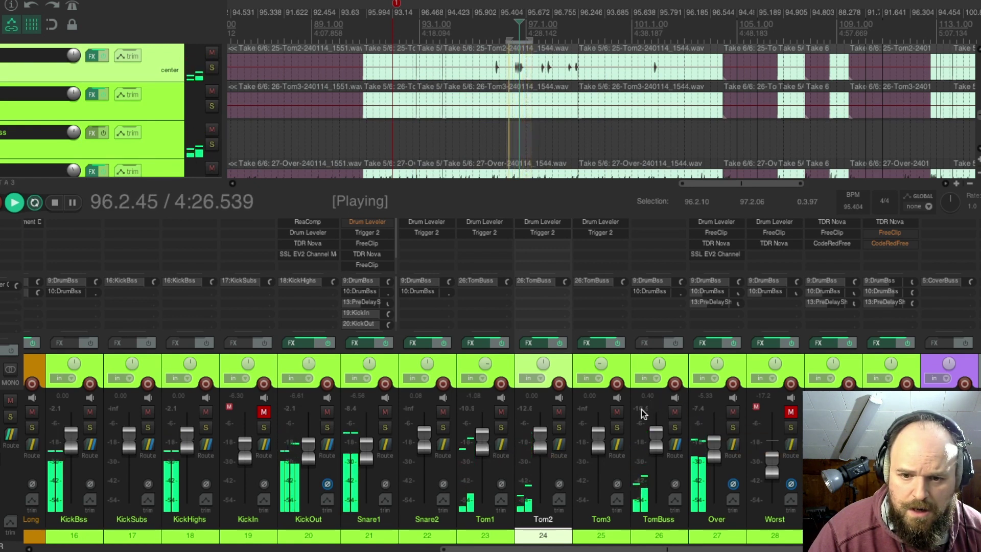
pyautogui.click(530, 343)
pyautogui.moveTo(646, 435); pyautogui.dragTo(648, 422)
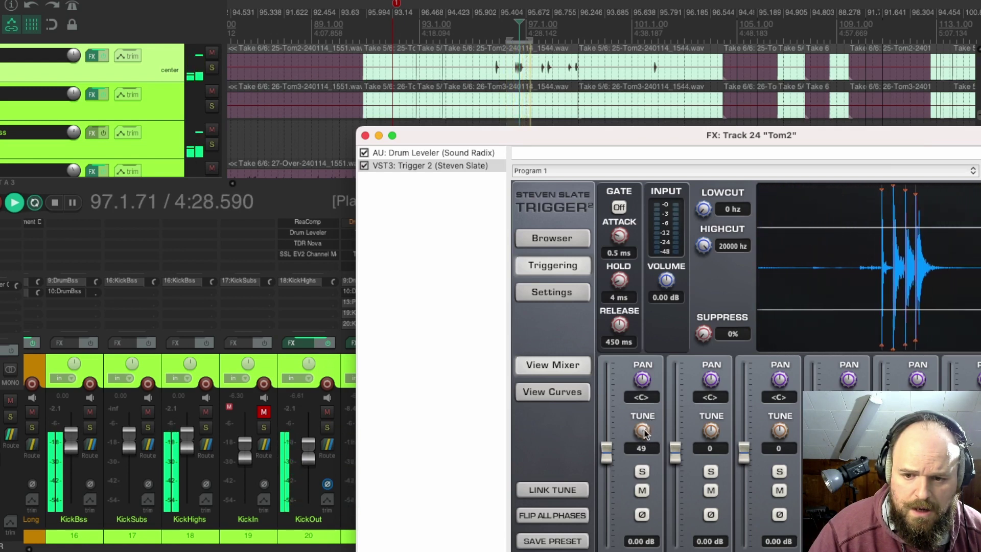
pyautogui.moveTo(644, 434); pyautogui.dragTo(645, 432)
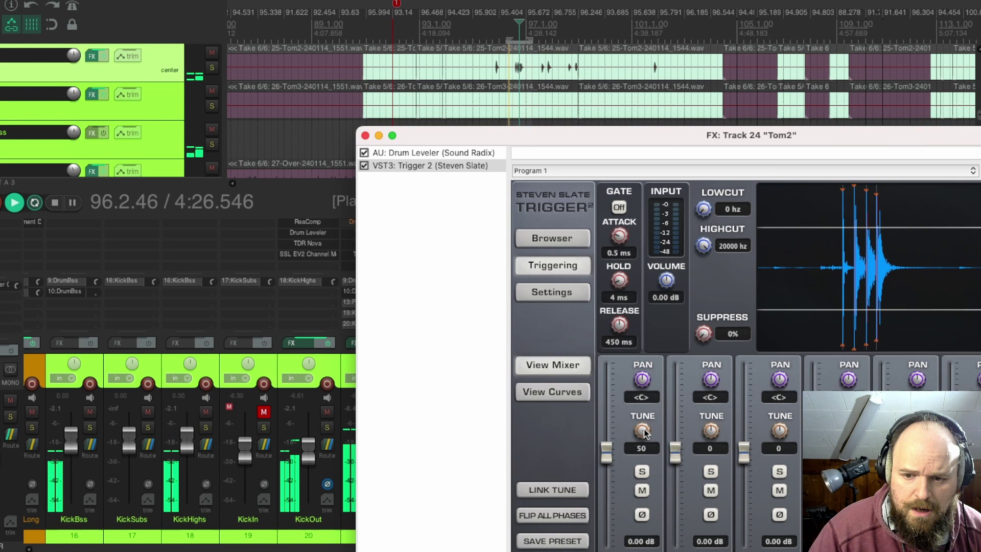
pyautogui.click(365, 135)
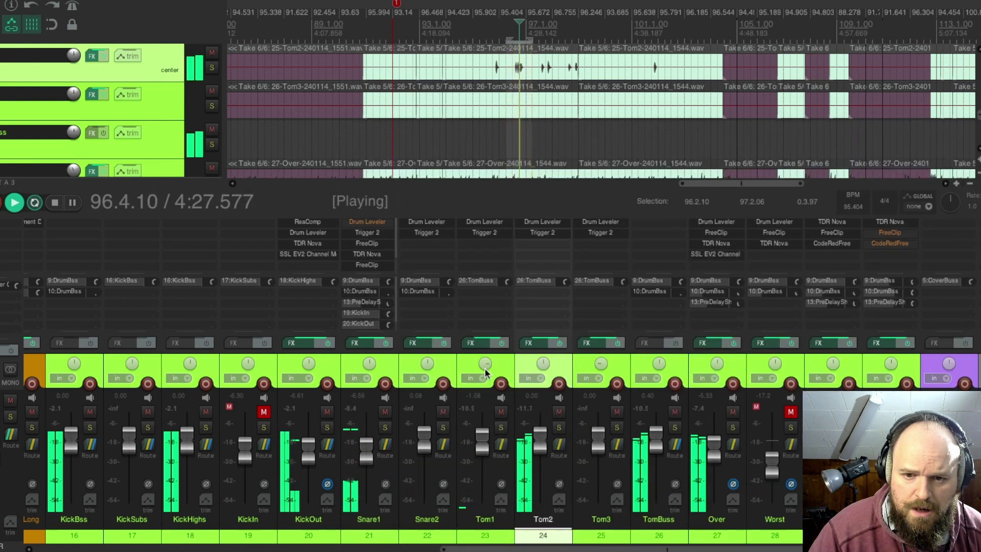
# Set the first sample slot's tune to 35 in Tom1's Trigger 2 and close the effects window
pyautogui.click(471, 343)
pyautogui.moveTo(647, 433); pyautogui.dragTo(649, 426)
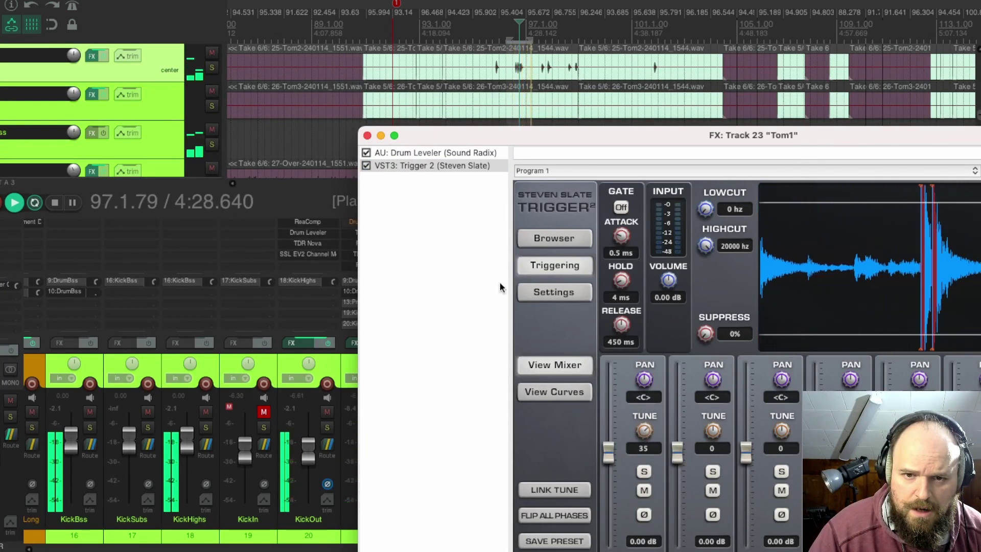
pyautogui.click(367, 136)
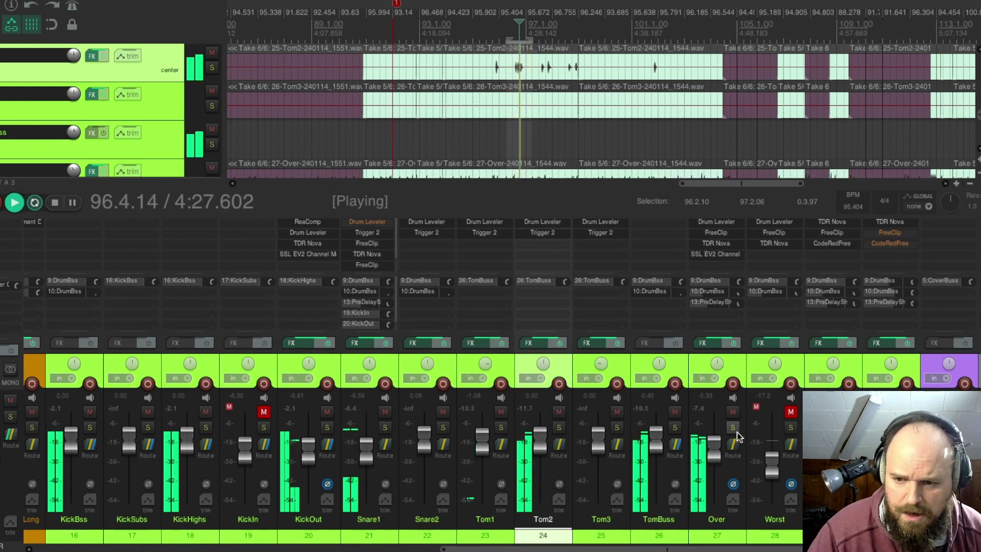
# Audition the looped fill while briefly soloing the TomBuss and Over tracks in turn
pyautogui.click(674, 427)
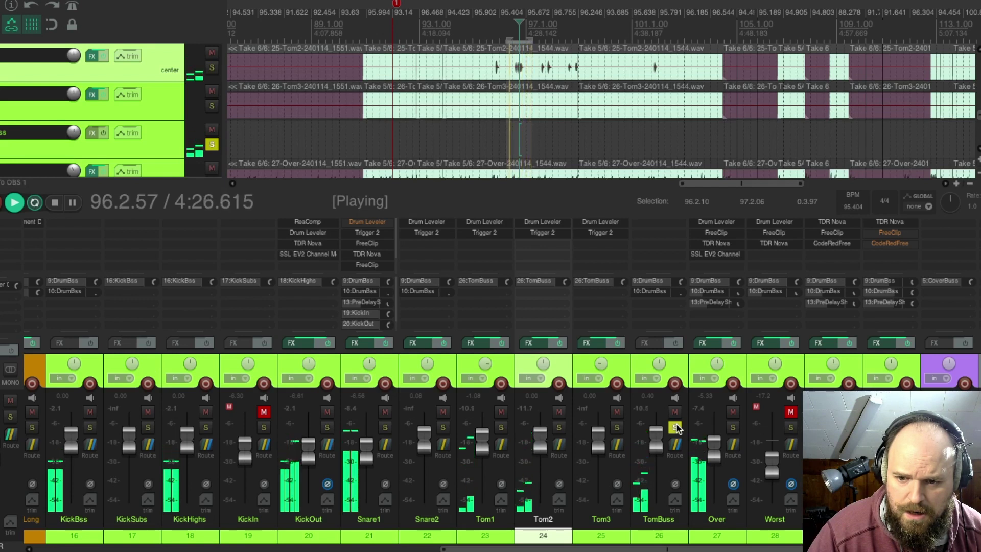
pyautogui.click(675, 427)
pyautogui.click(733, 427)
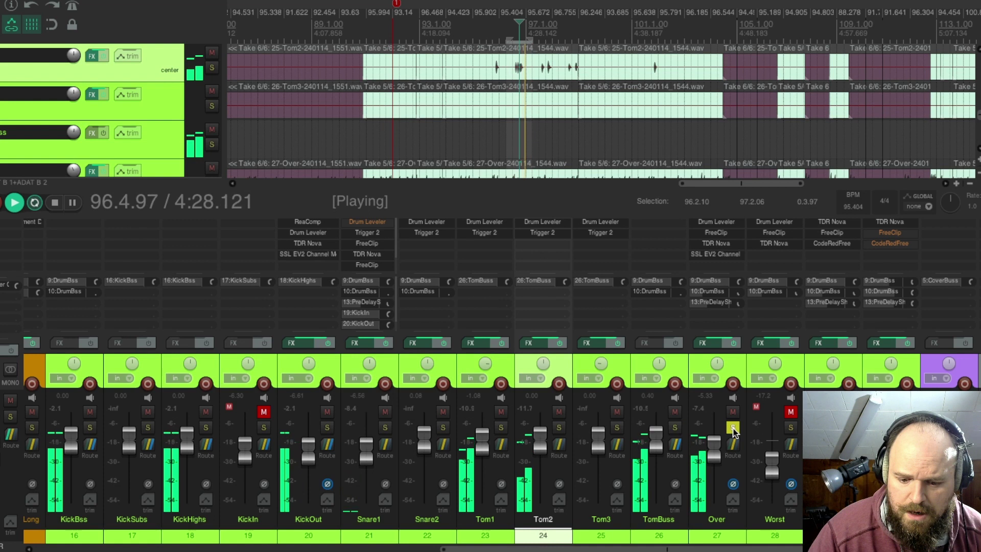
pyautogui.moveTo(655, 437)
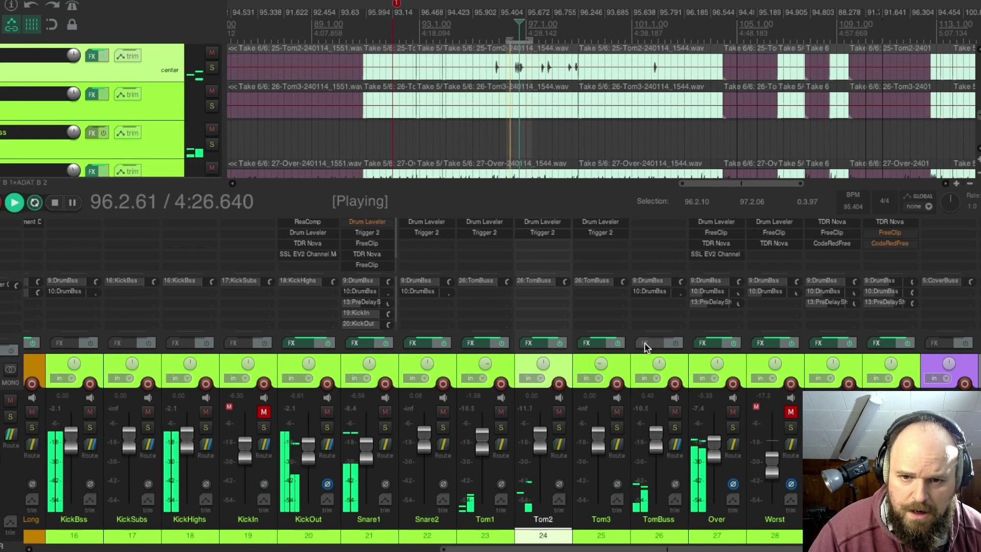
# Add FreeClip to the TomBuss track and lower its clip ceiling while the fill loops
pyautogui.press('space')
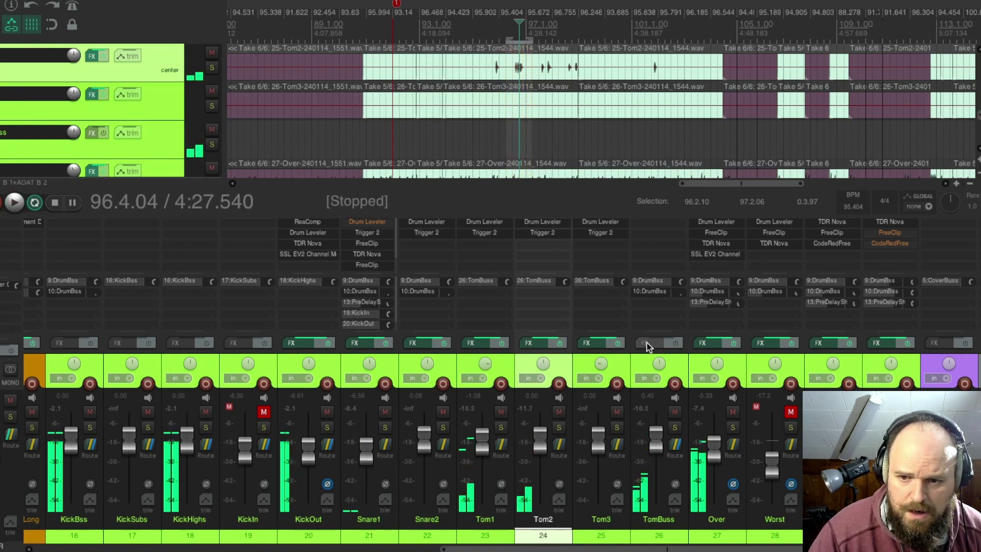
pyautogui.click(644, 343)
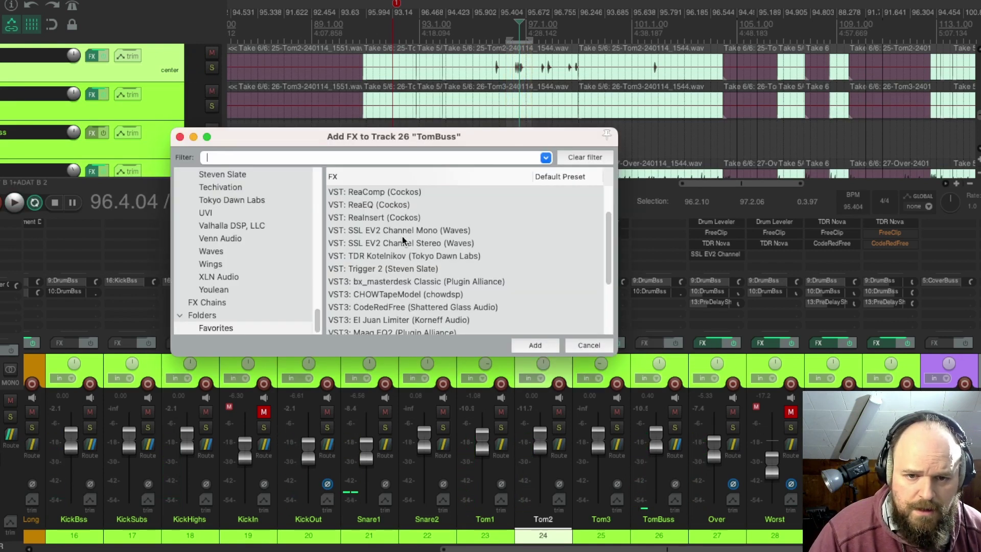
pyautogui.scroll(2, 470, 261)
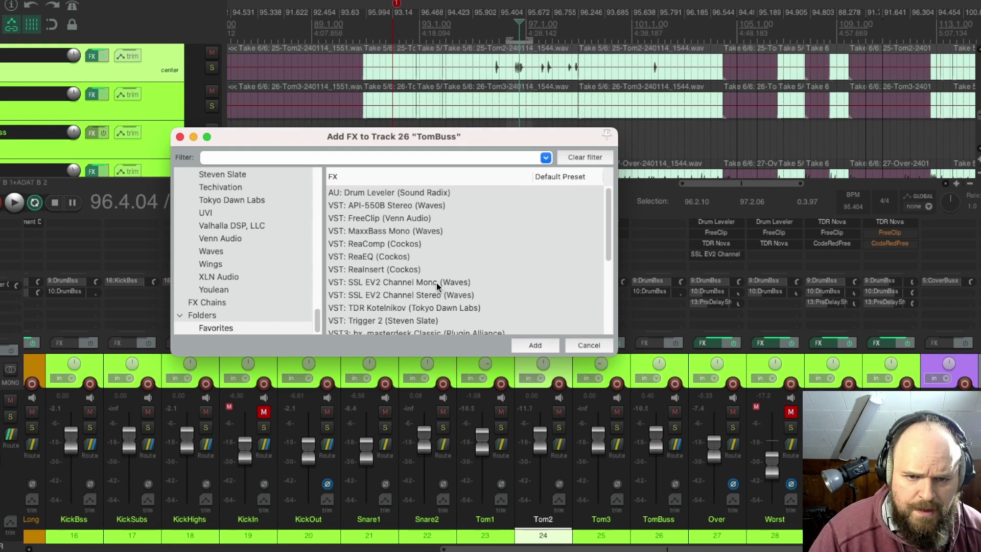
pyautogui.doubleClick(411, 218)
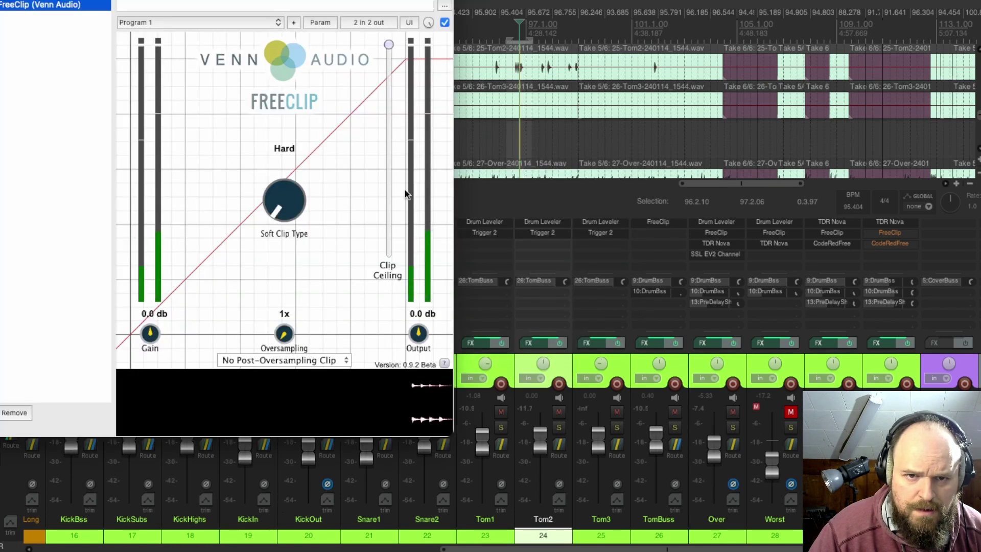
pyautogui.moveTo(389, 45); pyautogui.dragTo(404, 137)
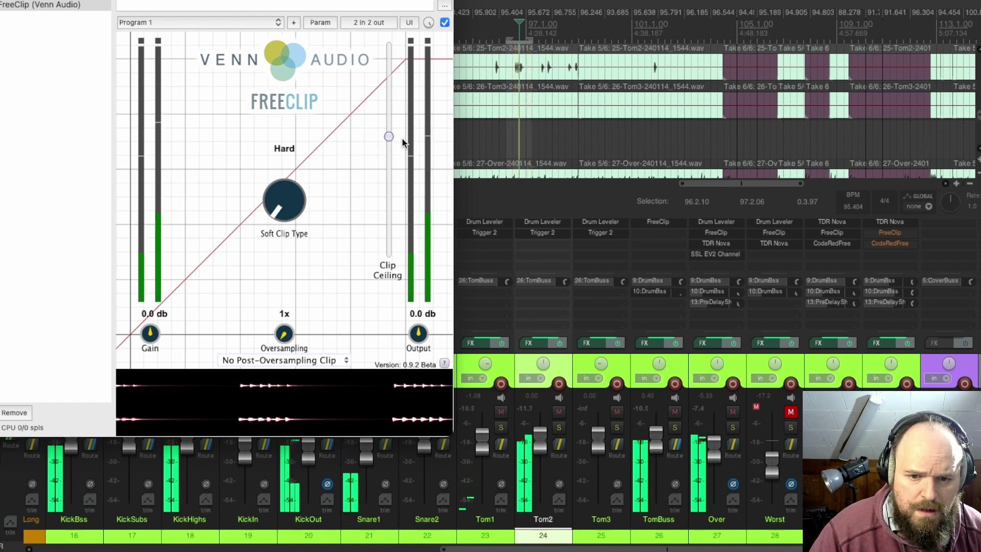
# Add SSL EV2 Channel Mono after FreeClip on TomBuss and replace it with SSL EV2 Channel Stereo
pyautogui.rightClick(38, 58)
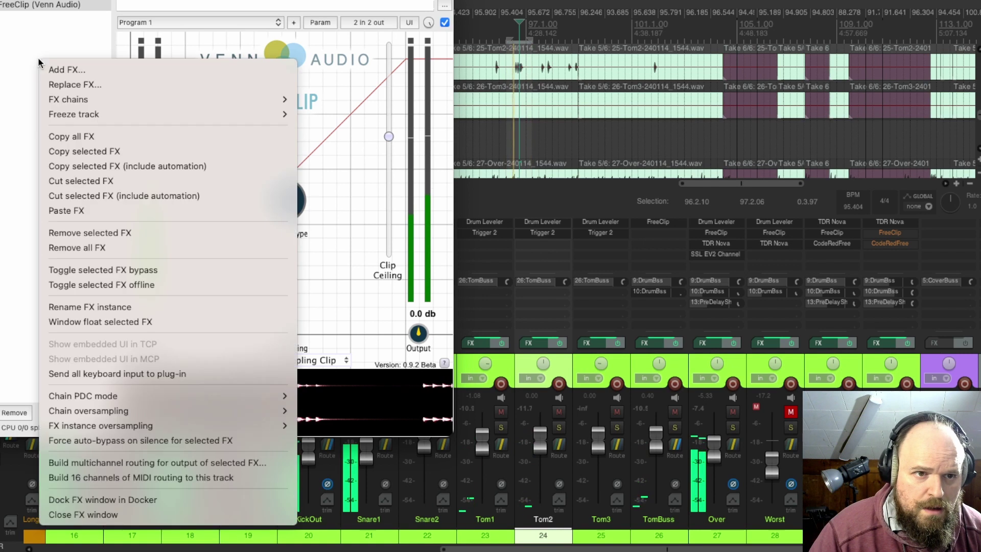
pyautogui.click(65, 68)
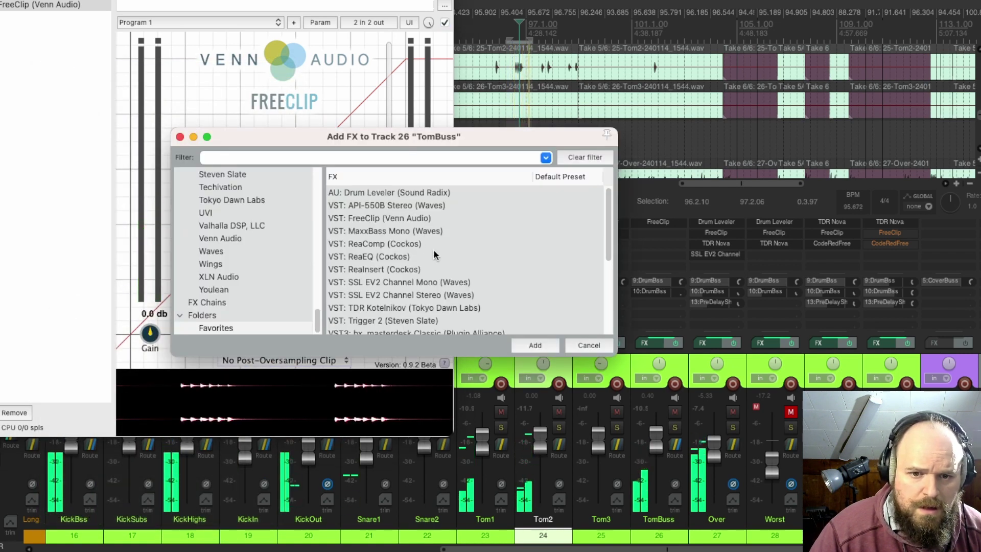
pyautogui.click(417, 282)
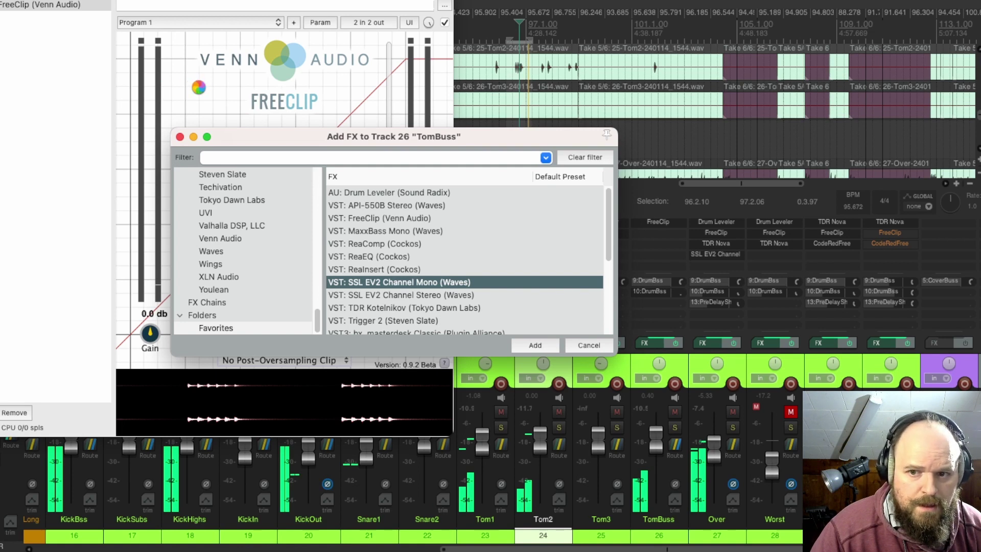
pyautogui.press('Return')
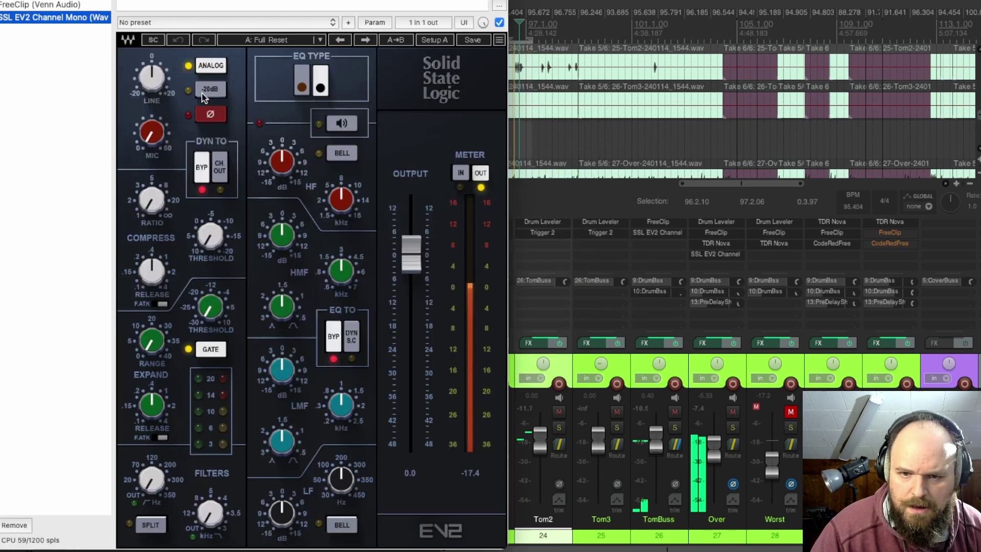
pyautogui.rightClick(13, 25)
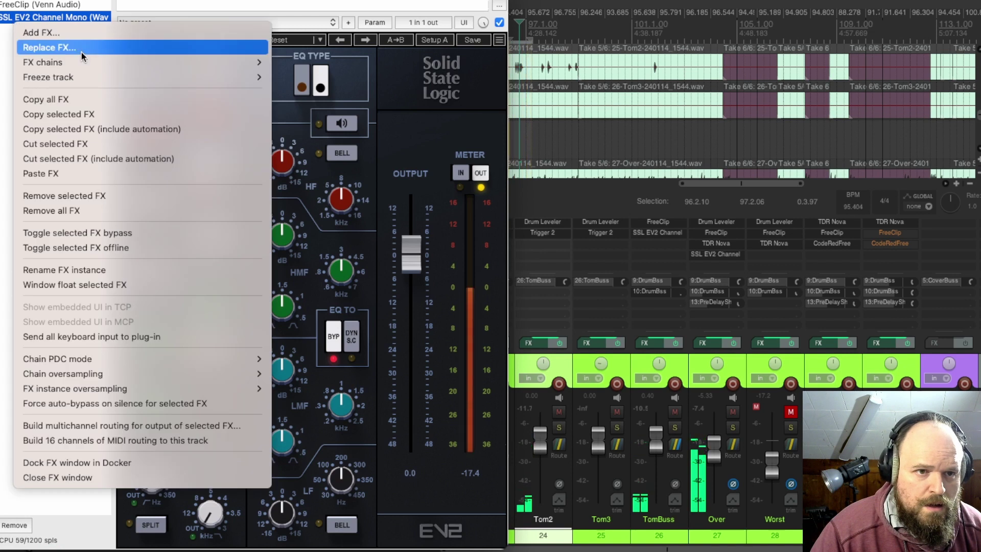
pyautogui.click(31, 44)
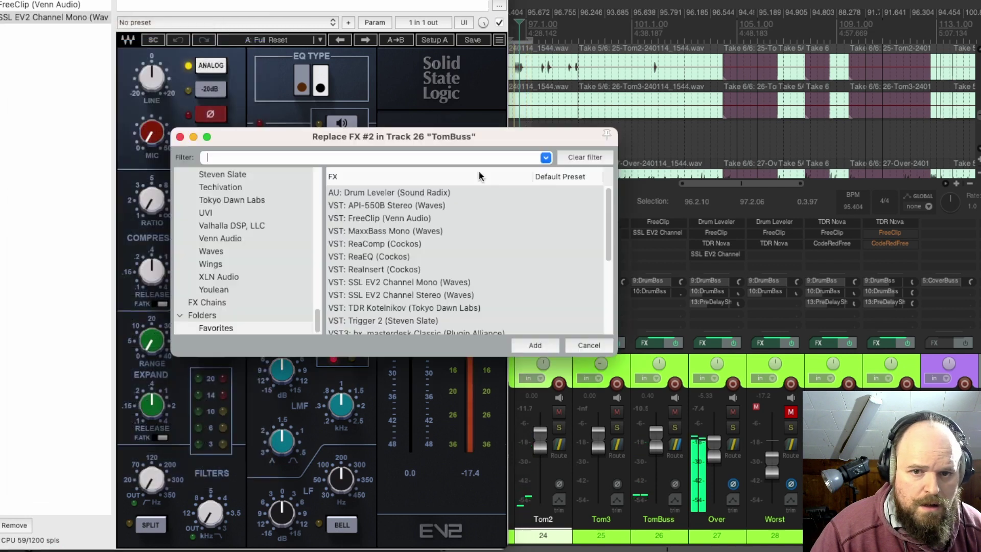
pyautogui.click(424, 290)
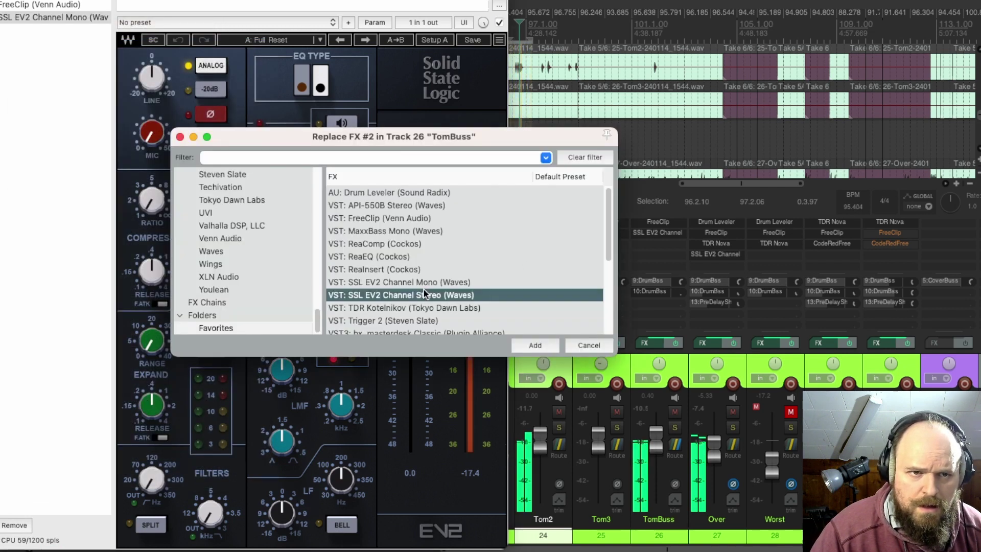
pyautogui.press('Return')
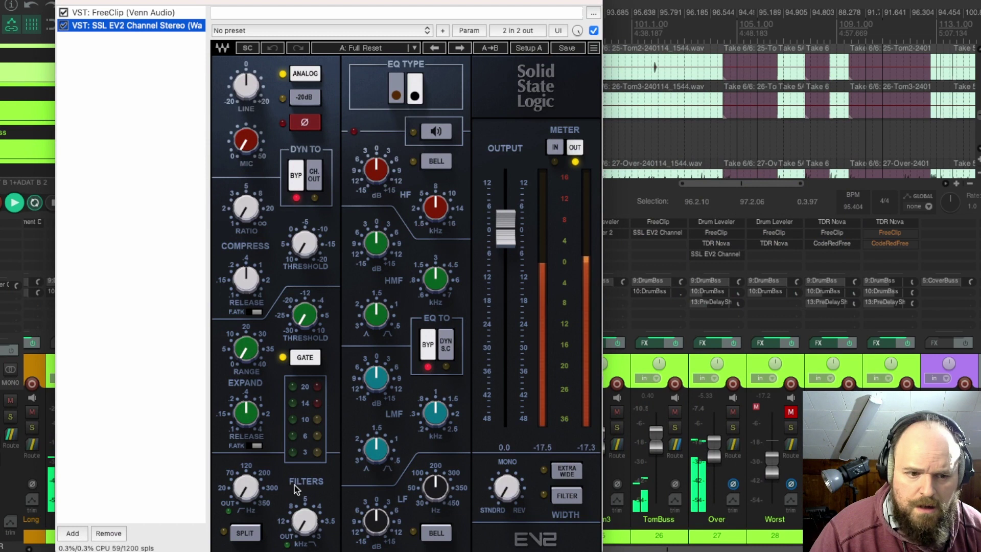
# Move the effects window aside and unsolo the DrumBss bus on track 9 to hear the full mix
pyautogui.moveTo(261, 0); pyautogui.dragTo(731, 0)
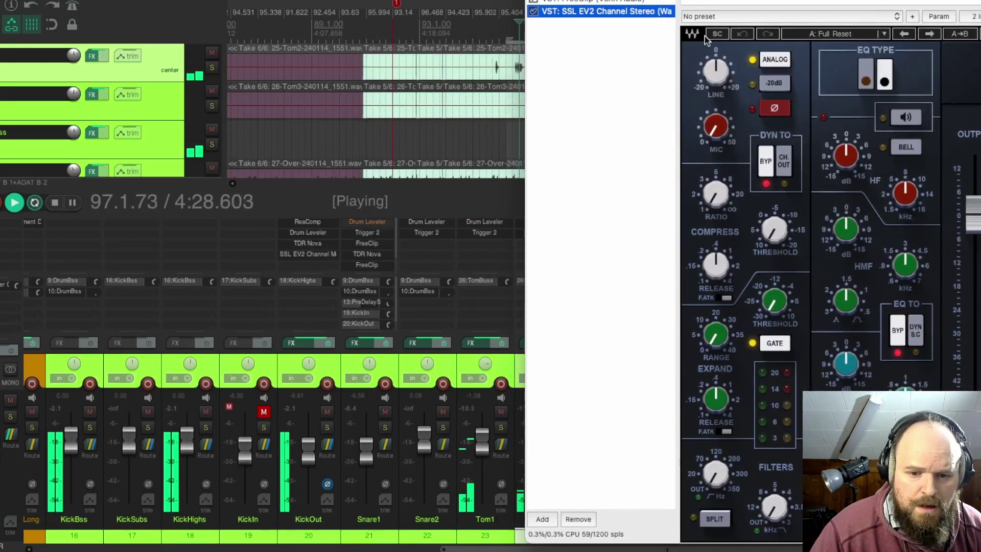
pyautogui.hscroll(-5, 214, 542)
pyautogui.hscroll(-3, 215, 541)
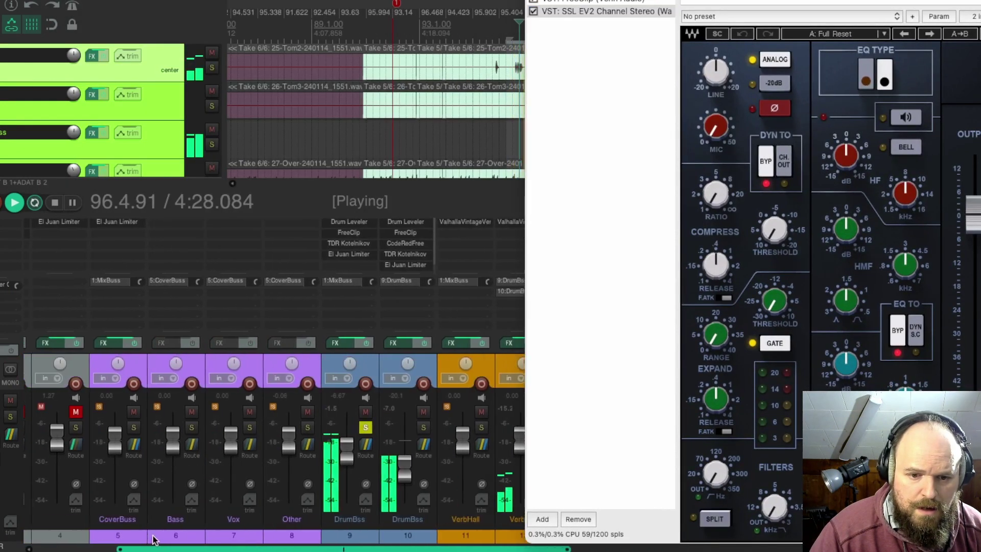
pyautogui.click(364, 427)
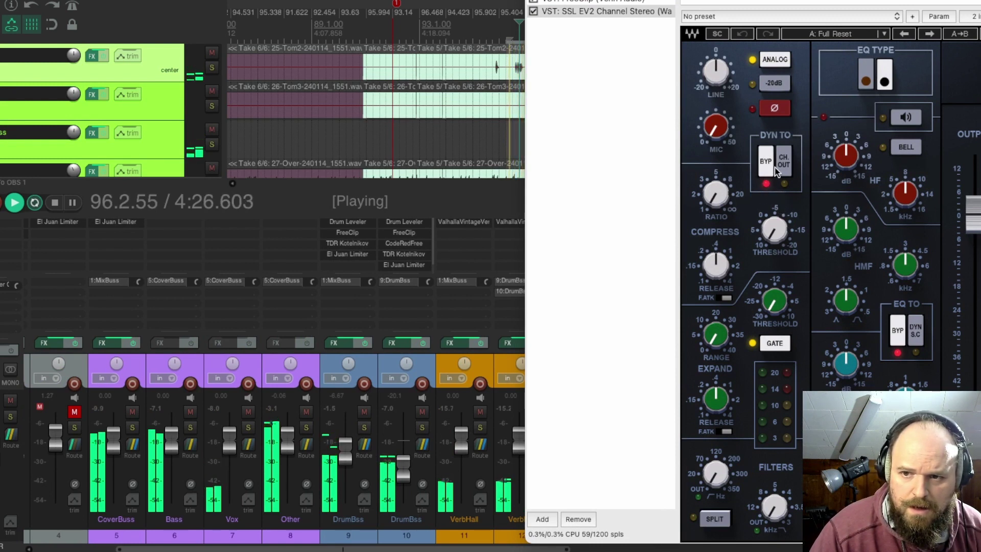
# Add TDR Nova to the TomBuss chain and place it before SSL EV2 Channel Stereo
pyautogui.rightClick(573, 92)
pyautogui.click(592, 105)
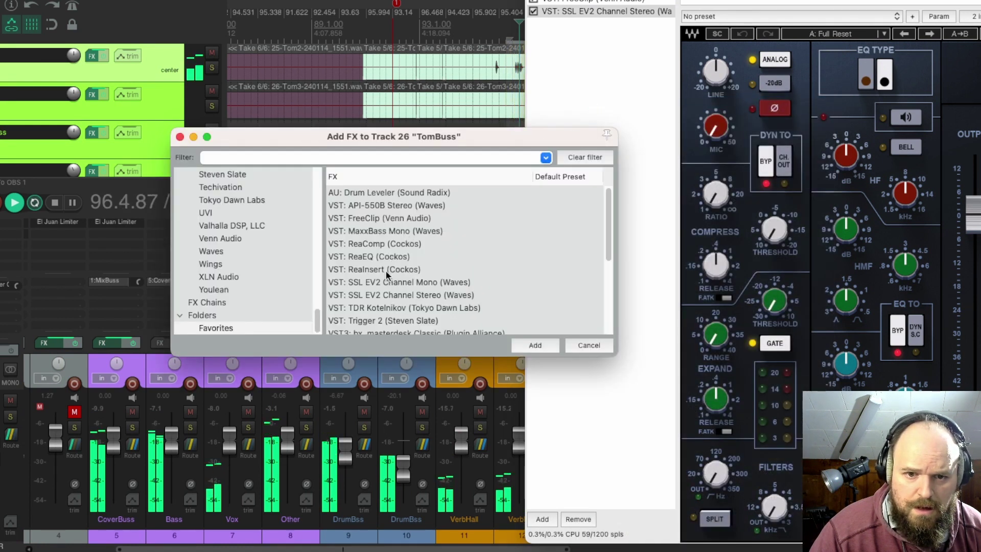
pyautogui.scroll(-3, 387, 268)
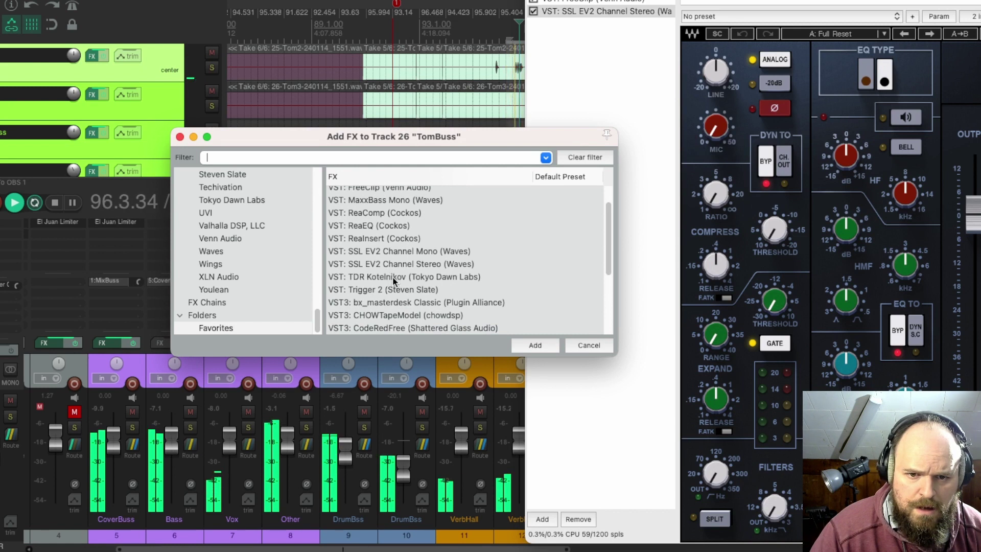
pyautogui.scroll(-2, 388, 311)
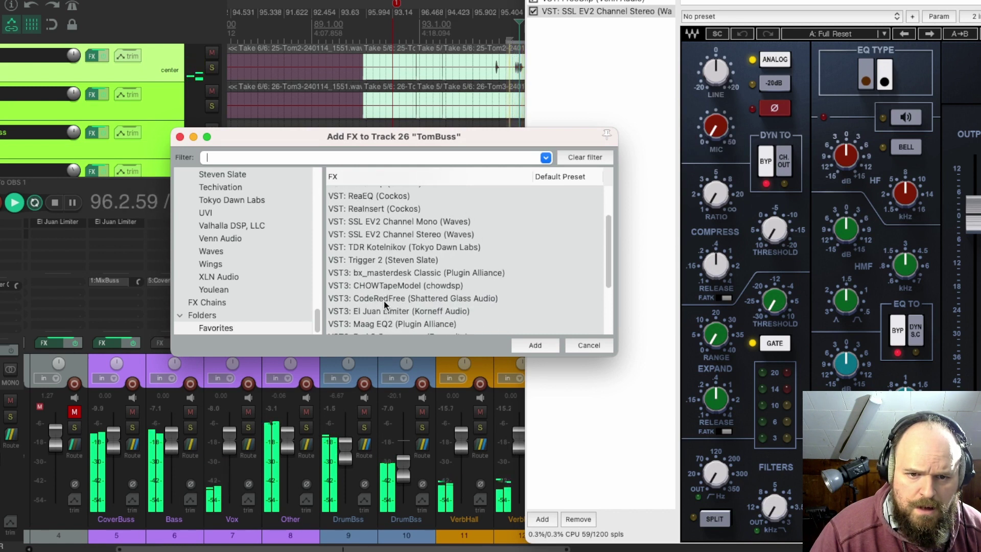
pyautogui.scroll(-5, 386, 305)
pyautogui.doubleClick(384, 304)
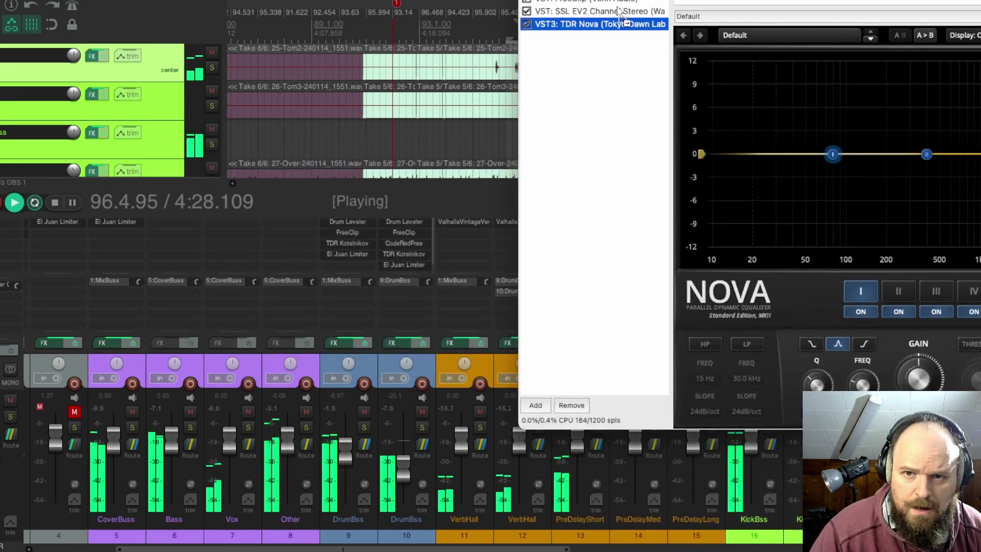
pyautogui.moveTo(619, 10); pyautogui.dragTo(620, 9)
# Shape TomBuss's TDR Nova with a 62 Hz high-pass, a band II cut of about 3.5 dB, and a dynamic band I cut just below 200 Hz
pyautogui.moveTo(926, 155); pyautogui.dragTo(933, 189)
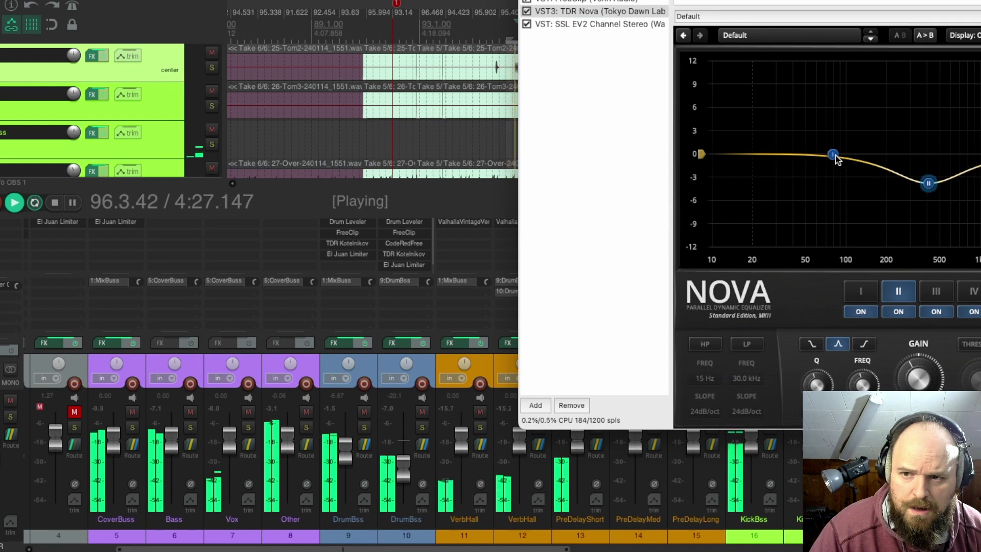
pyautogui.click(706, 344)
pyautogui.moveTo(737, 155); pyautogui.dragTo(822, 166)
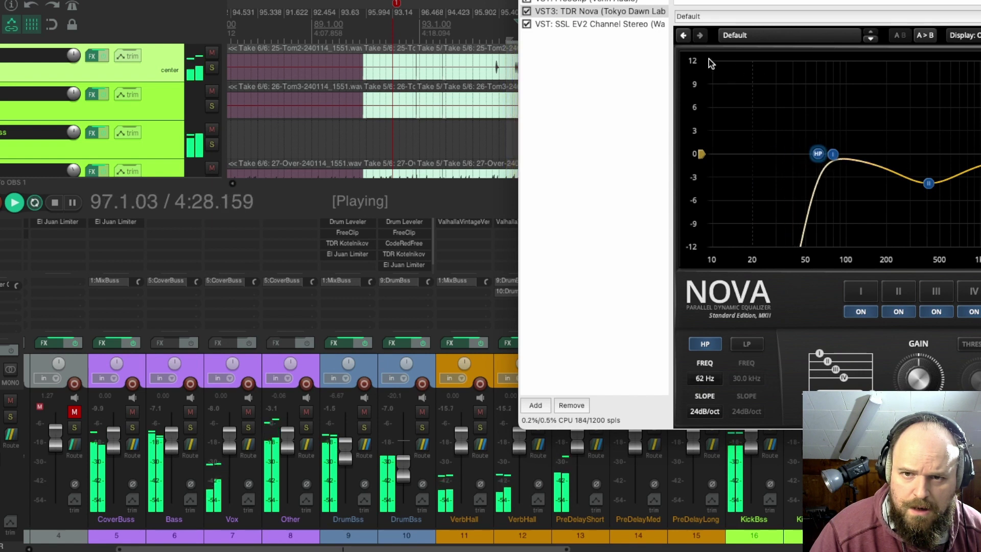
pyautogui.click(924, 183)
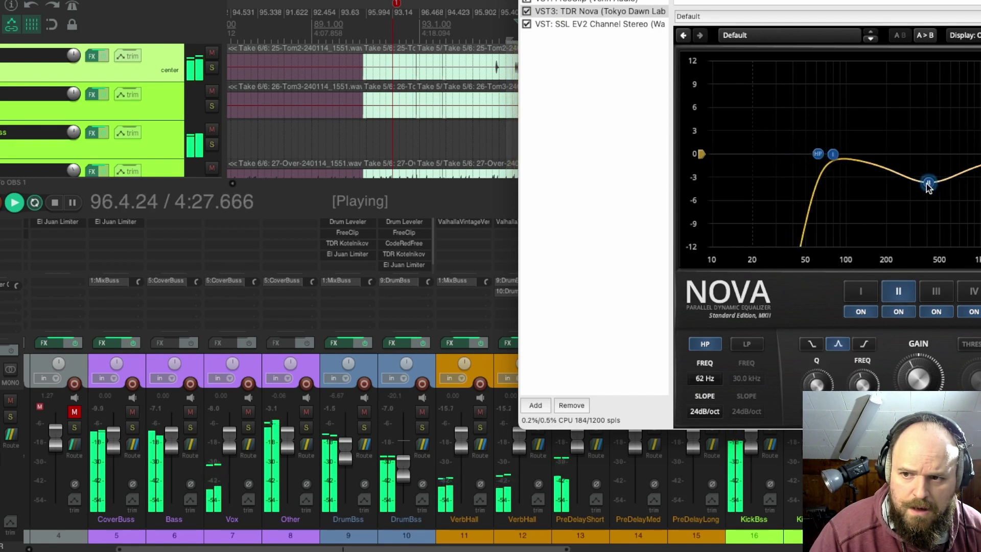
pyautogui.moveTo(832, 153); pyautogui.dragTo(880, 154)
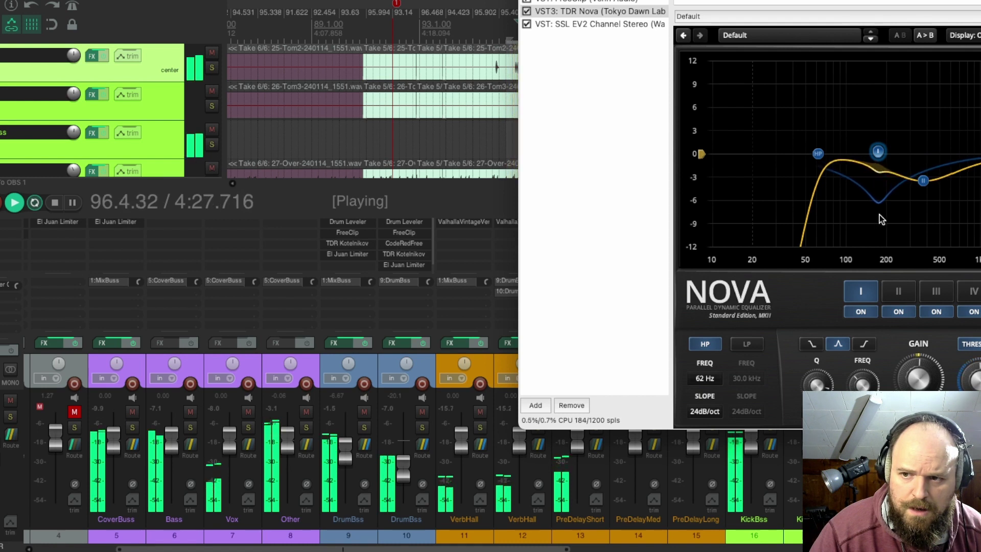
# Set up TomBuss's SSL EV2 Channel Stereo compressor with a slower release, maximum ratio and a moderate threshold
pyautogui.click(599, 24)
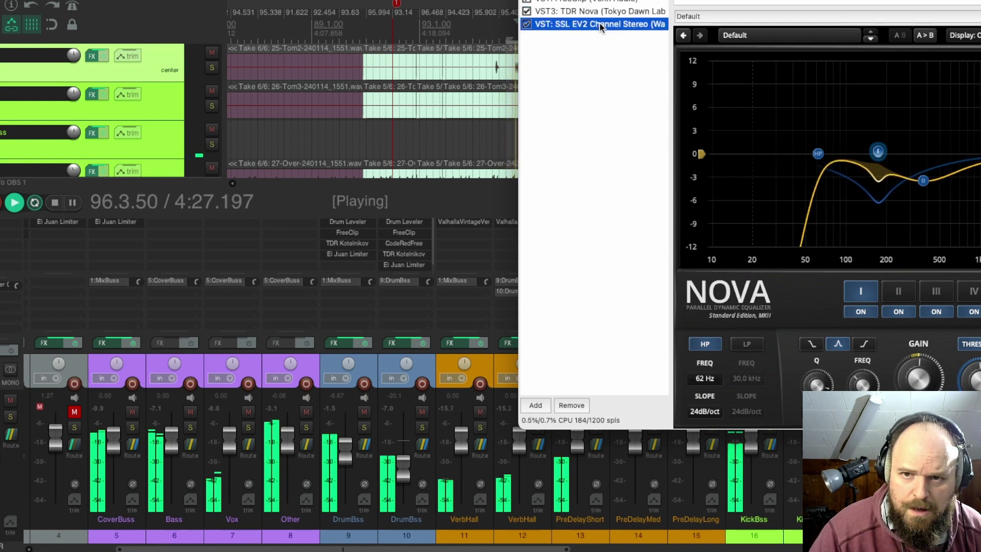
pyautogui.moveTo(708, 265); pyautogui.dragTo(709, 278)
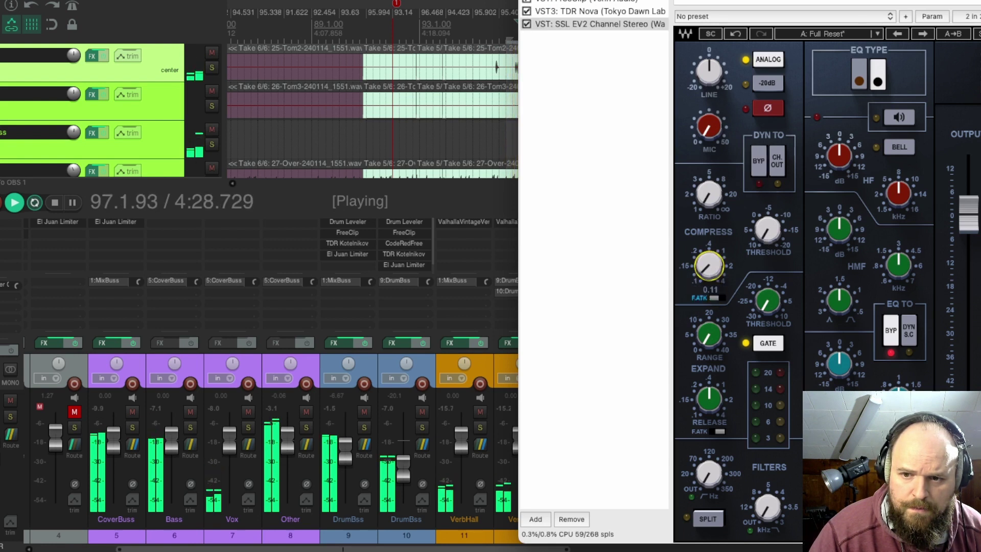
pyautogui.moveTo(773, 226); pyautogui.dragTo(772, 234)
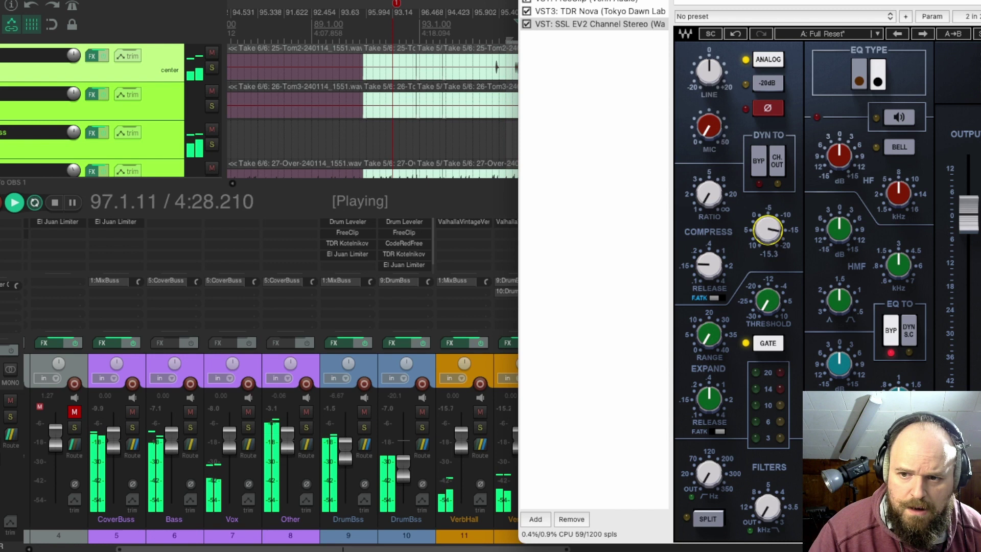
pyautogui.moveTo(715, 201); pyautogui.dragTo(715, 207)
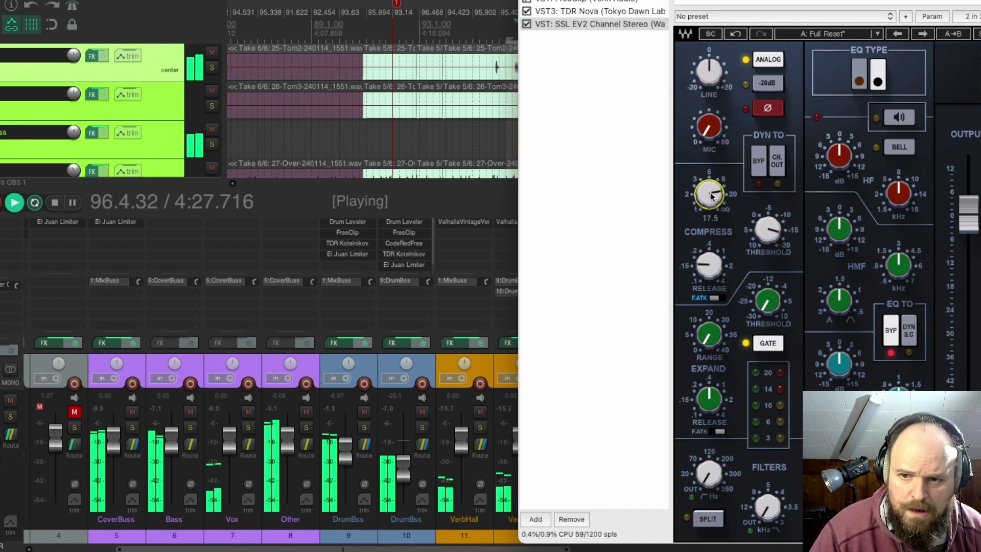
pyautogui.moveTo(773, 235); pyautogui.dragTo(775, 235)
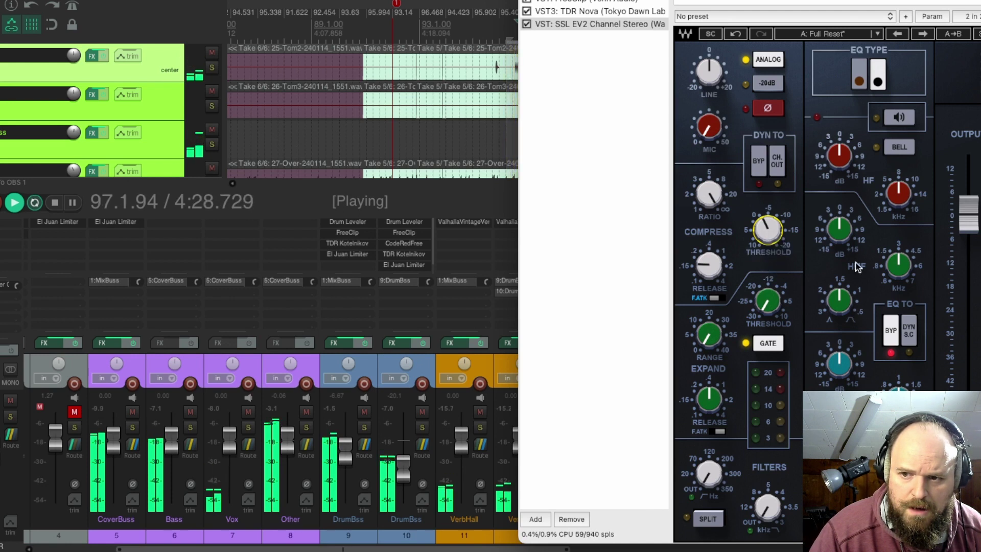
# Engage the SSL EV2 equalizer on TomBuss and boost its high-mid band at about 5 kHz
pyautogui.moveTo(904, 269); pyautogui.dragTo(905, 261)
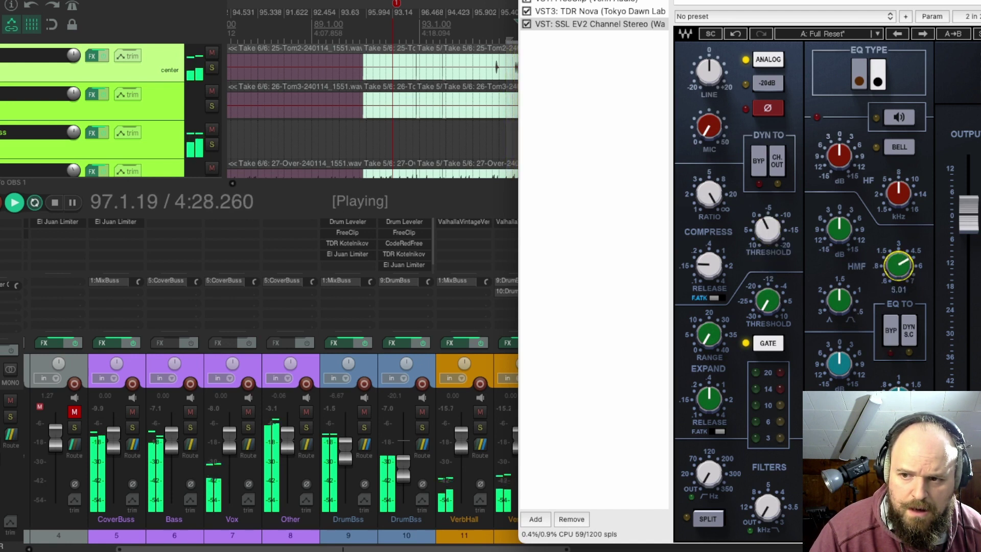
pyautogui.click(840, 231)
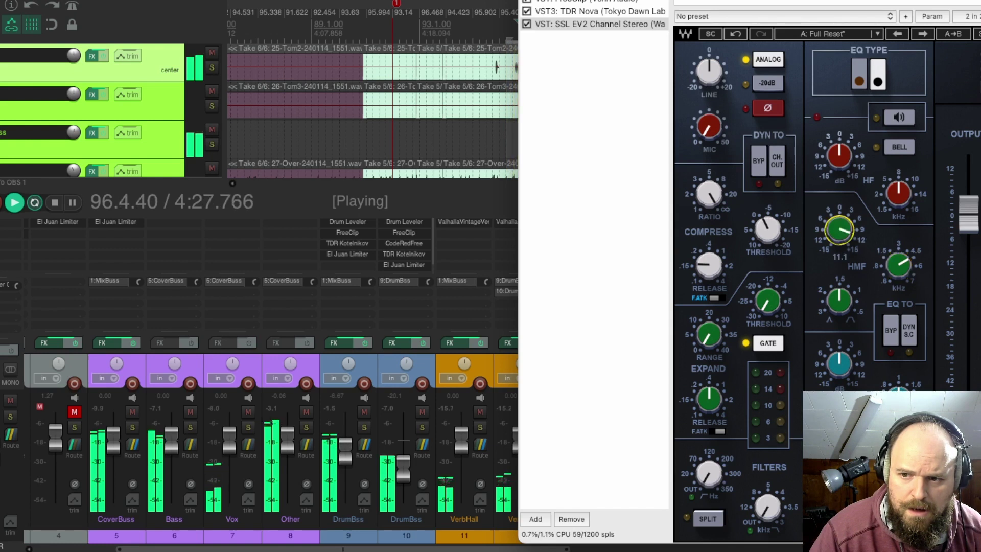
pyautogui.moveTo(841, 231); pyautogui.dragTo(852, 225)
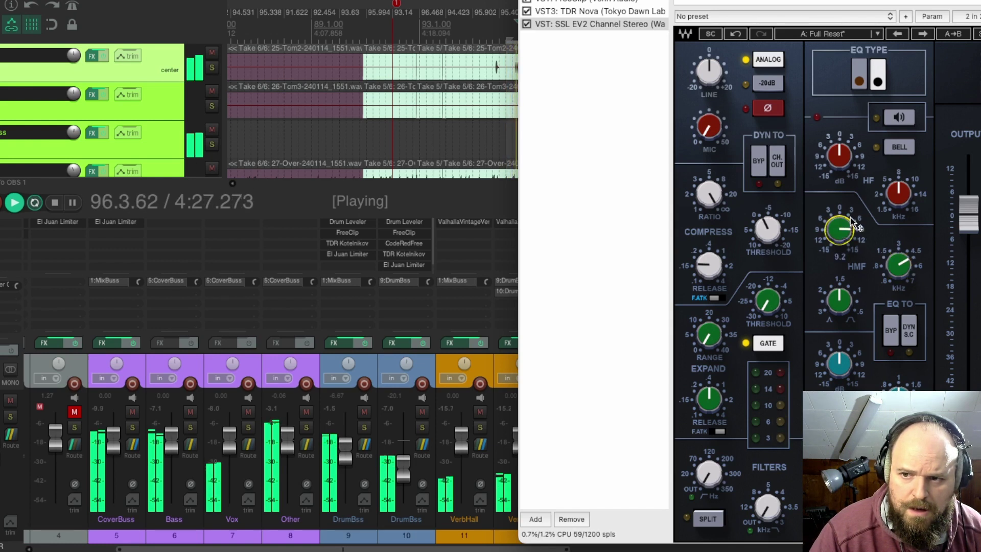
# Refine the SSL EV2's upper EQ with about 3.5 dB of high-mid boost, an HF boost at a raised frequency, and an engaged low-pass filter
pyautogui.moveTo(839, 155)
pyautogui.mouseDown()
pyautogui.moveTo(839, 143)
pyautogui.moveTo(839, 169)
pyautogui.mouseUp()
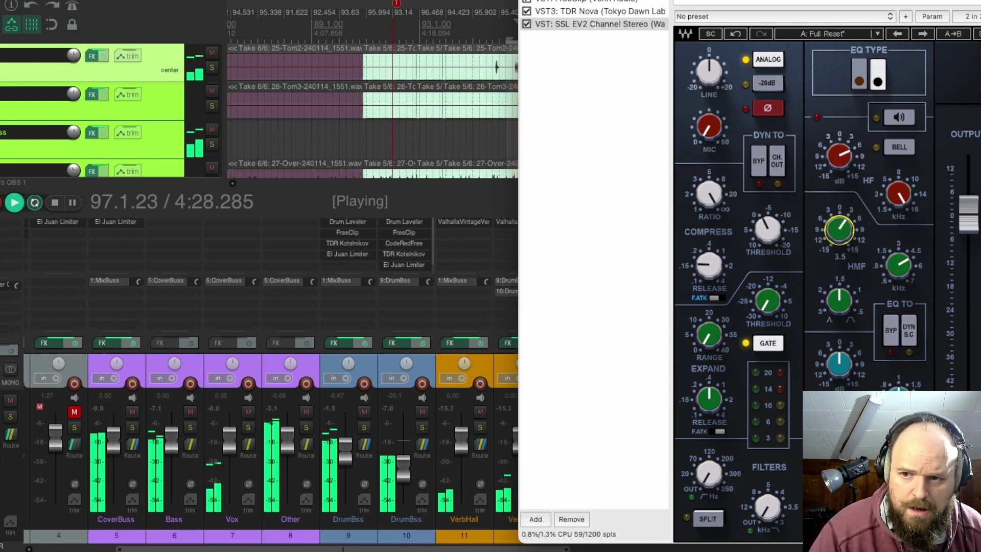
pyautogui.click(846, 176)
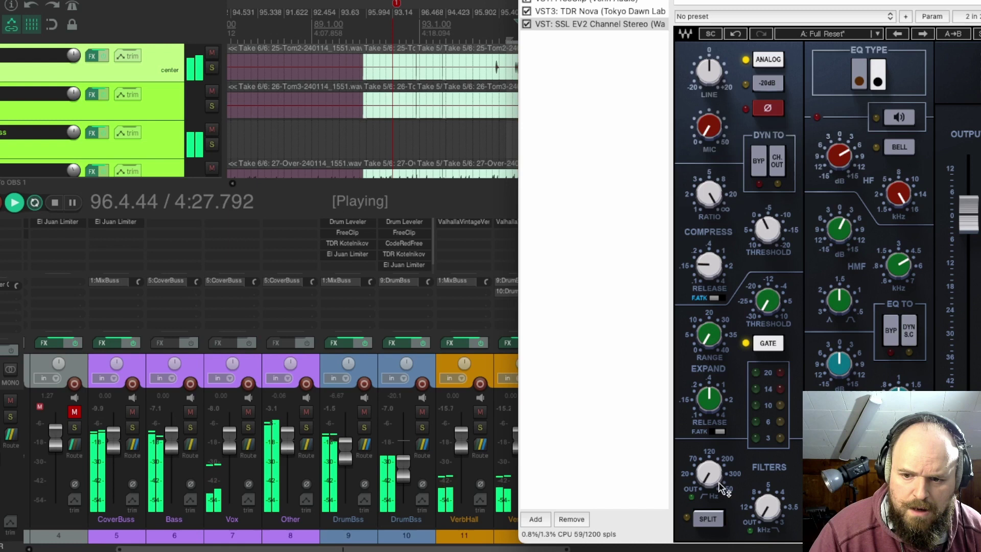
pyautogui.moveTo(766, 511); pyautogui.dragTo(766, 504)
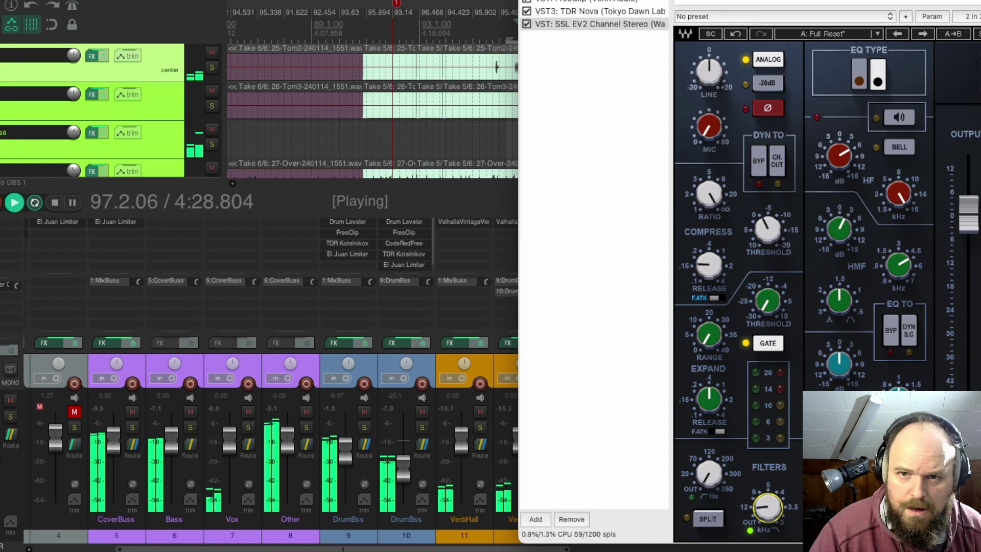
pyautogui.click(636, 47)
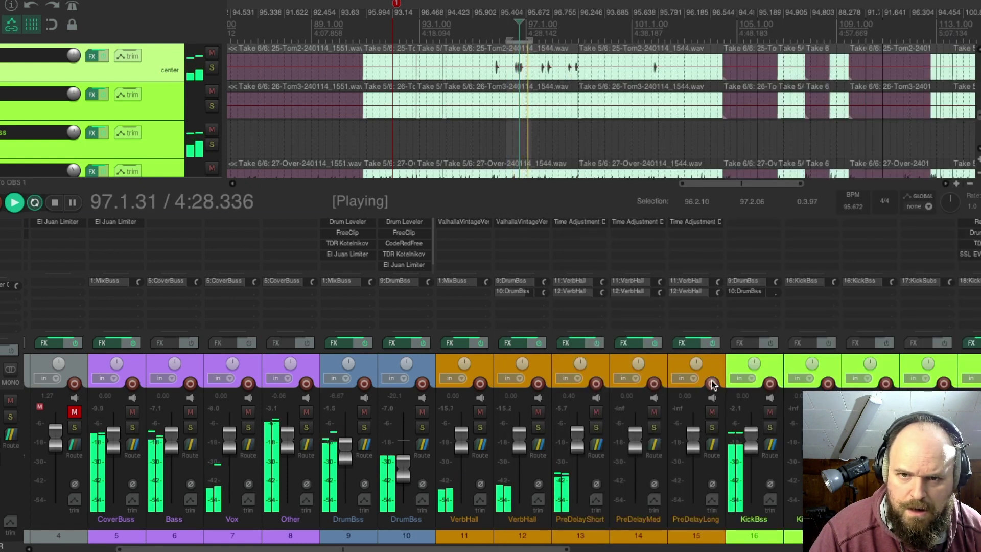
# Play the full mix beyond the looped tom fill with repeat off, and check the drum bus against the other buses
pyautogui.press('space')
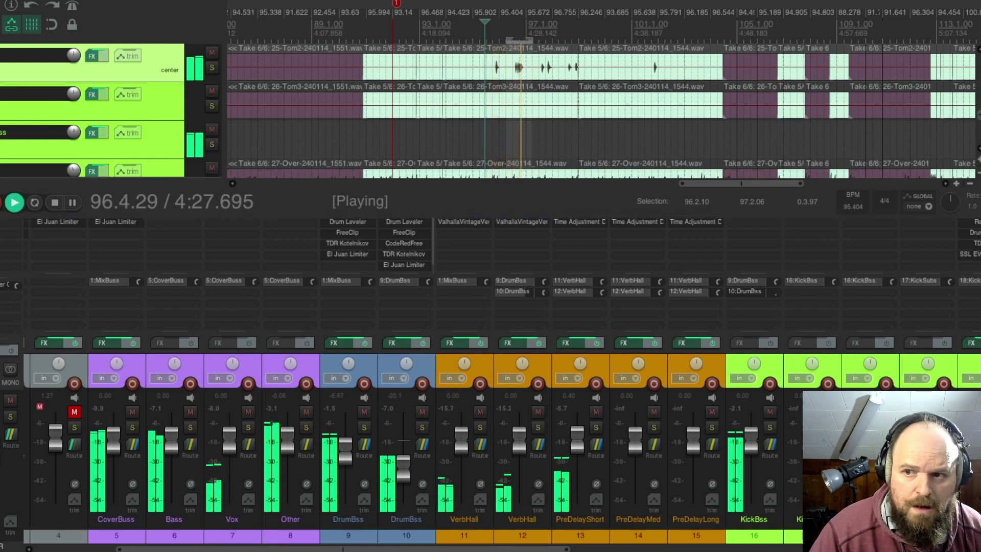
pyautogui.scroll(2, 977, 112)
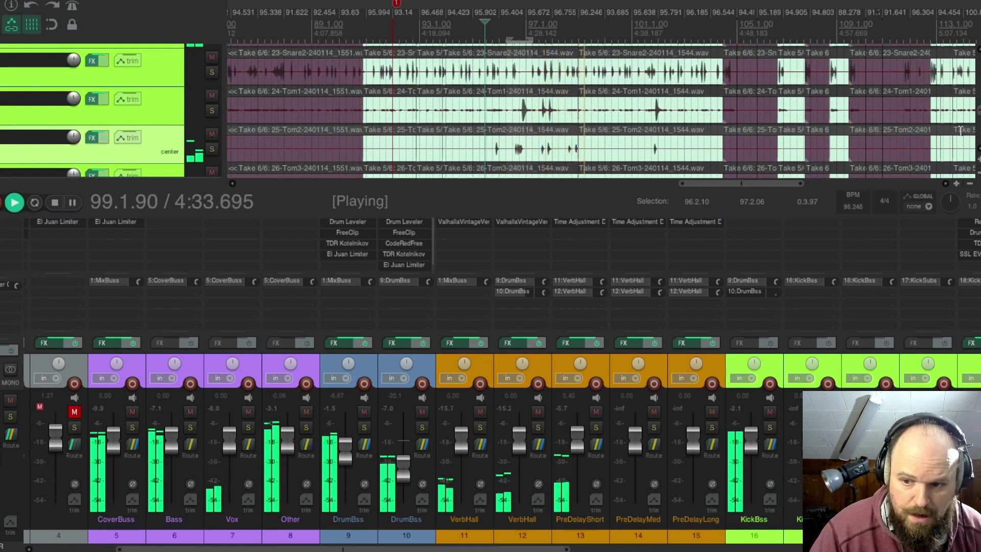
pyautogui.moveTo(343, 550); pyautogui.dragTo(407, 550)
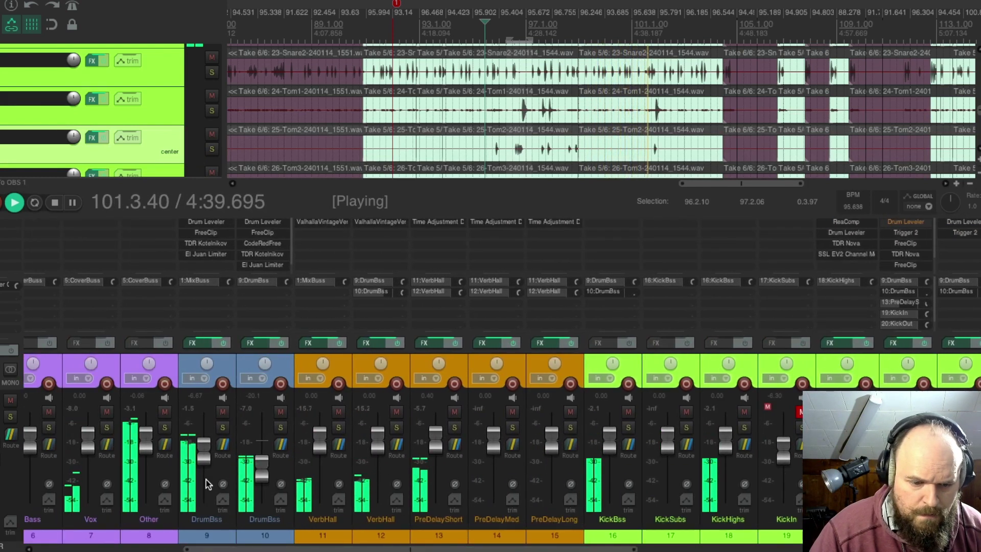
pyautogui.moveTo(272, 549); pyautogui.dragTo(119, 549)
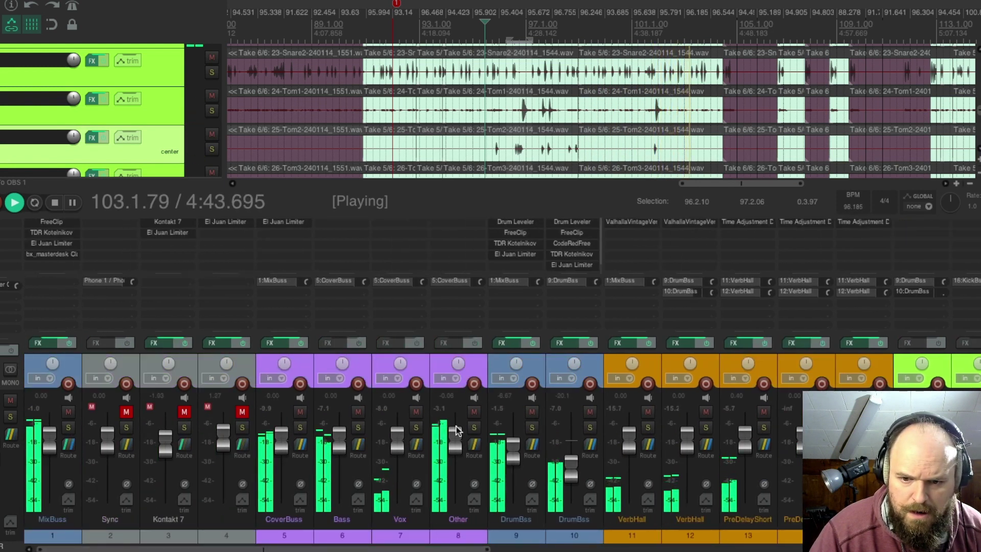
pyautogui.moveTo(512, 449)
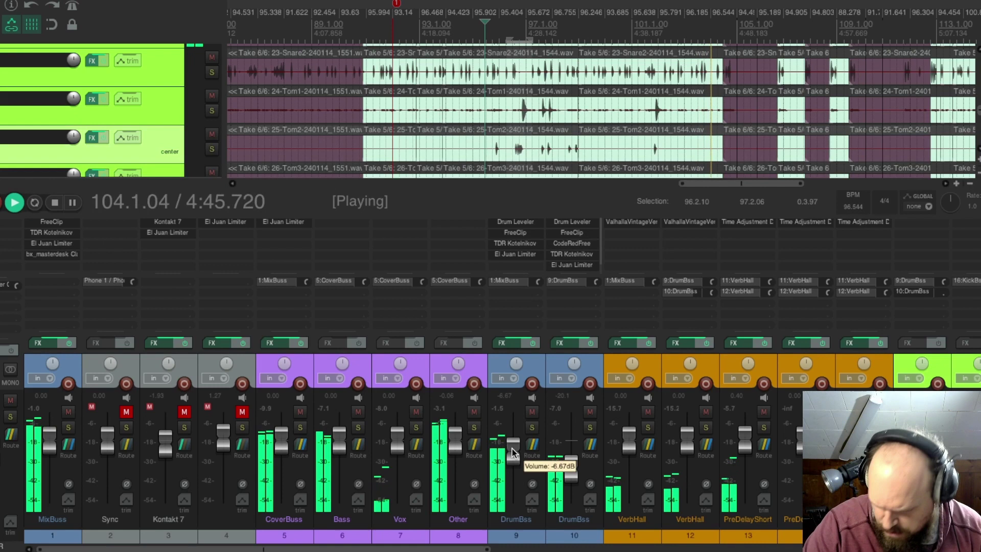
pyautogui.moveTo(625, 511)
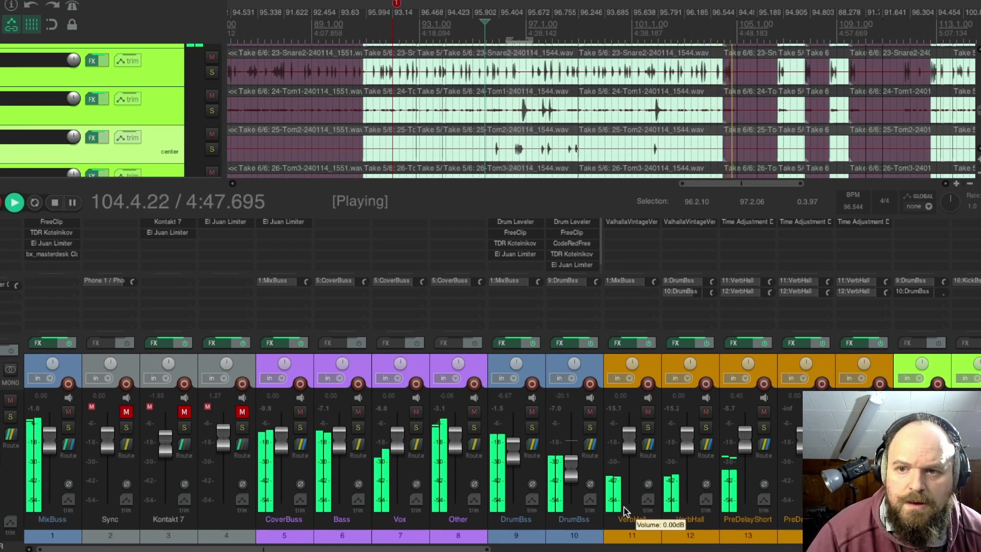
pyautogui.press('space')
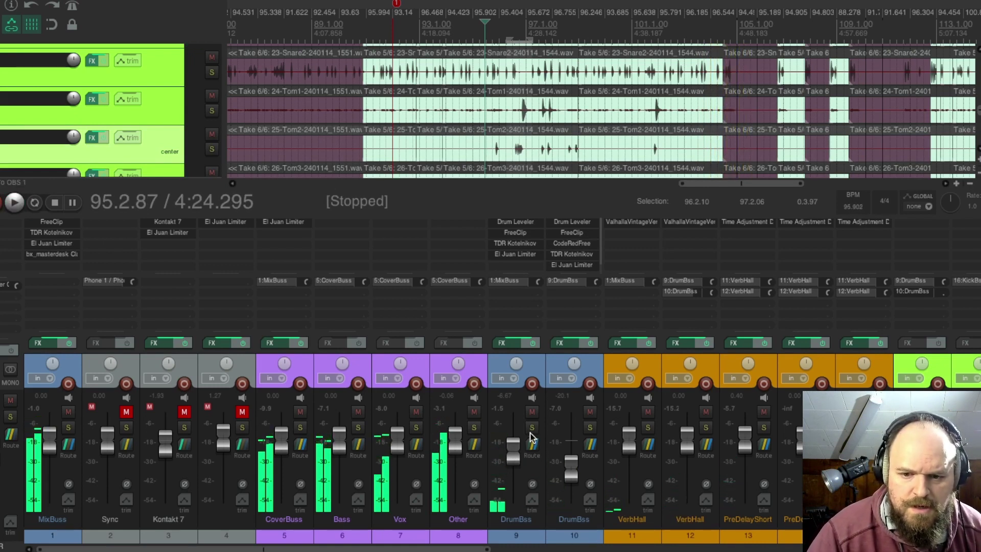
# Solo the DrumBss bus on track 9 and audition it with its Drum Leveler open
pyautogui.click(532, 429)
pyautogui.press('space')
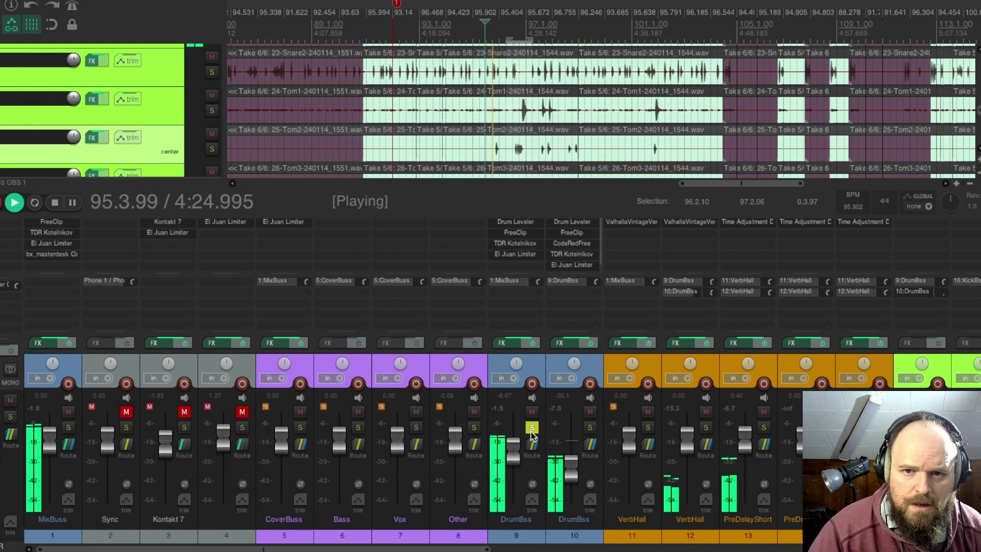
pyautogui.press('space')
pyautogui.click(502, 344)
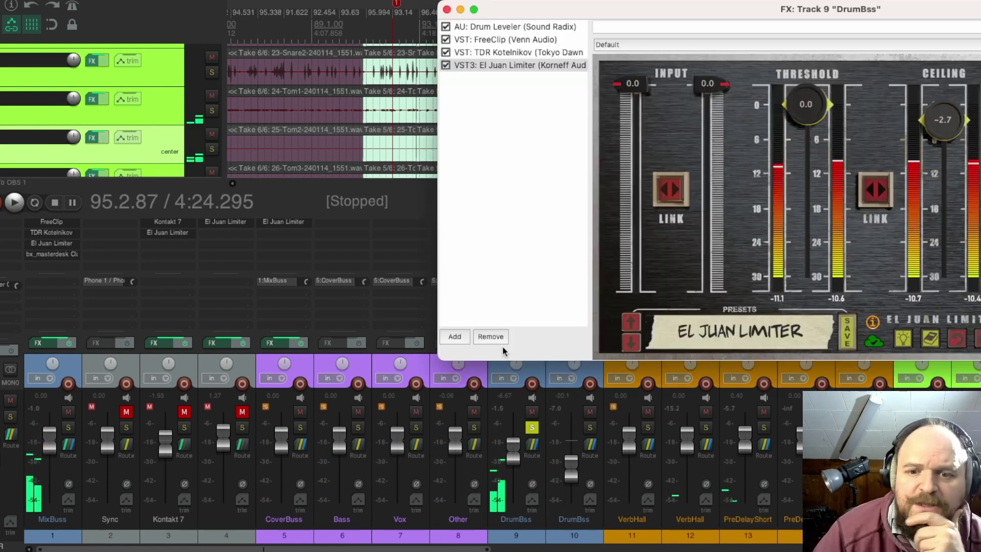
pyautogui.click(513, 26)
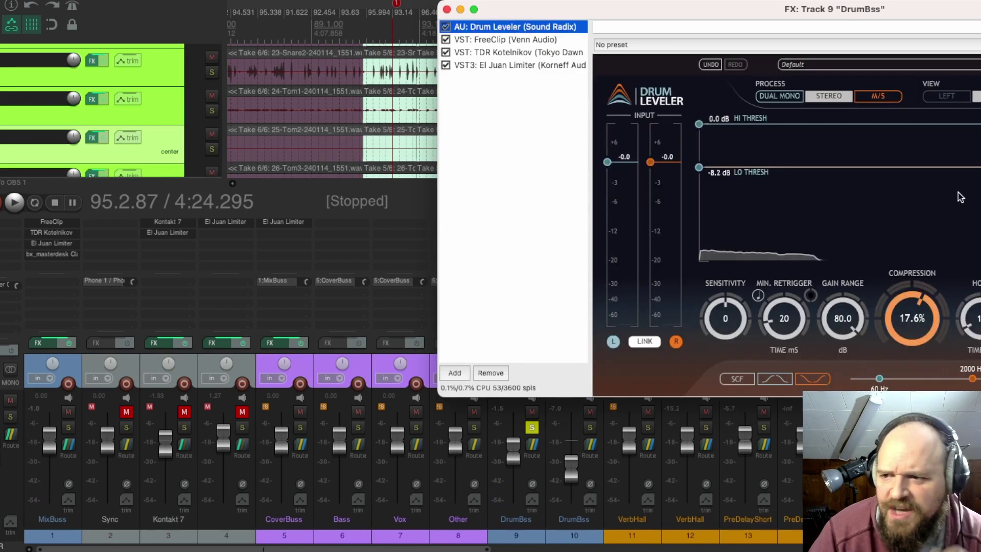
pyautogui.press('space')
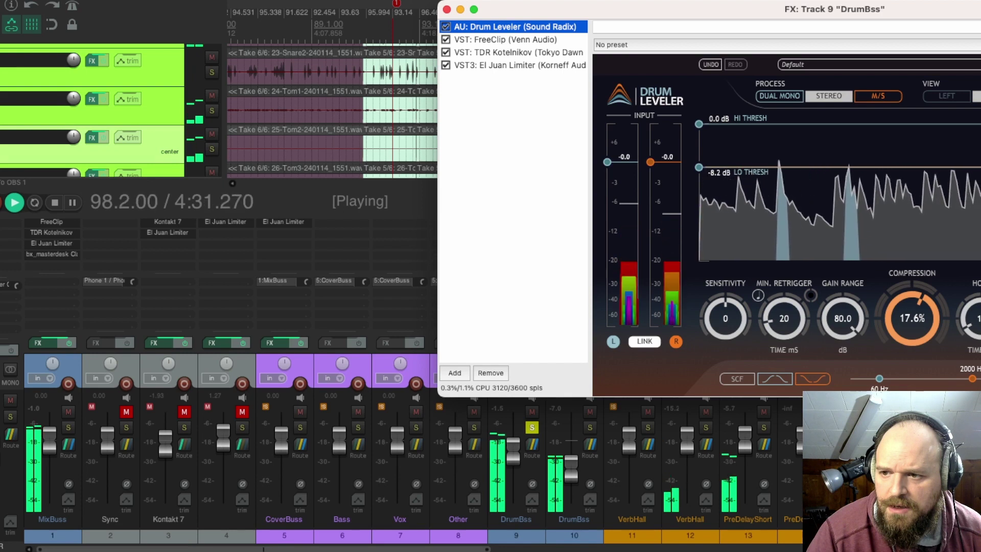
pyautogui.press('space')
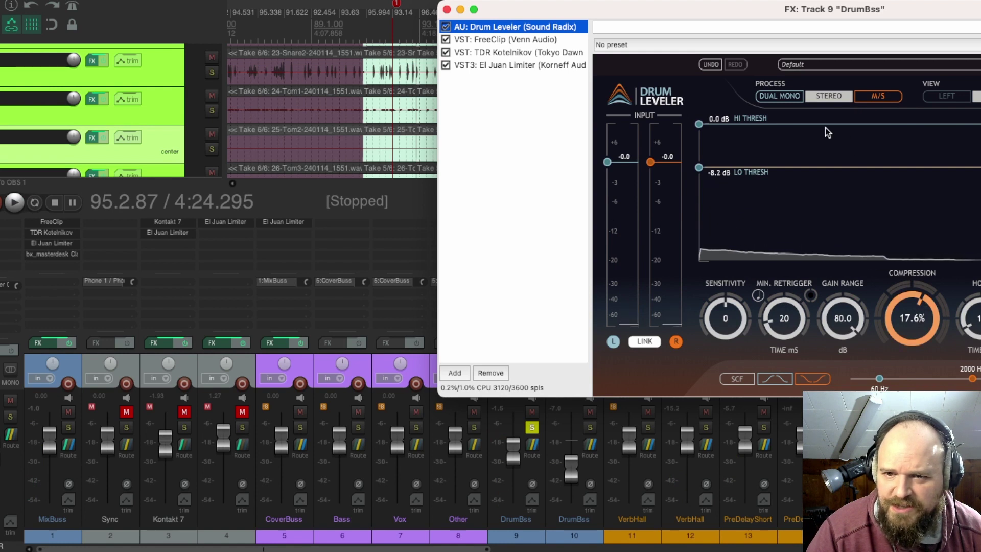
# Lower the clip ceiling of DrumBss's FreeClip by a few decibels while the soloed drums play
pyautogui.click(530, 40)
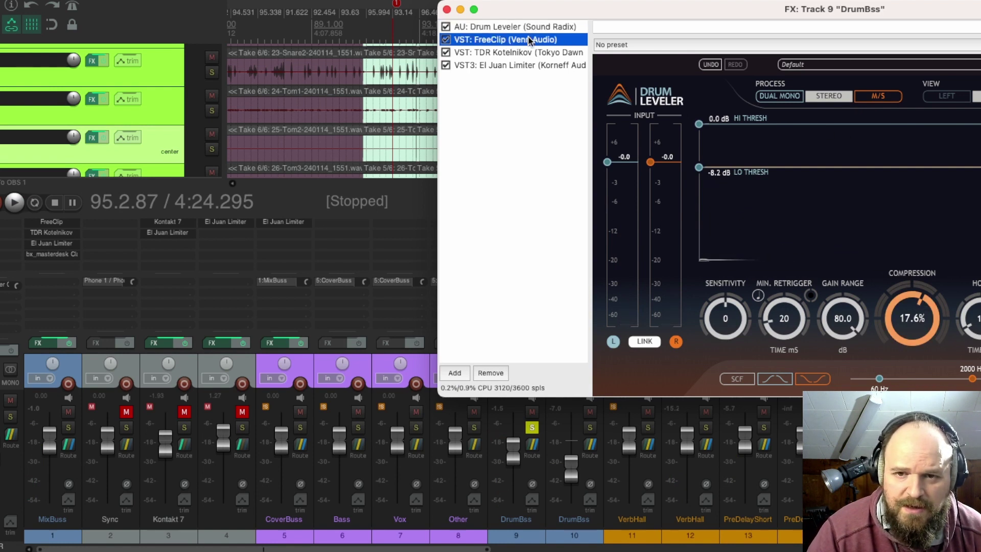
pyautogui.press('space')
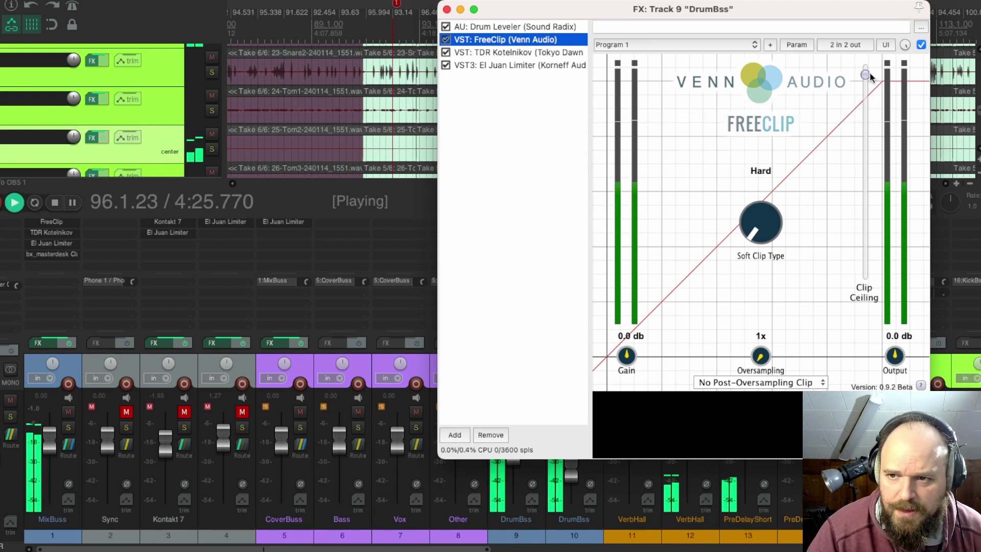
pyautogui.click(865, 75)
pyautogui.scroll(-3, 866, 75)
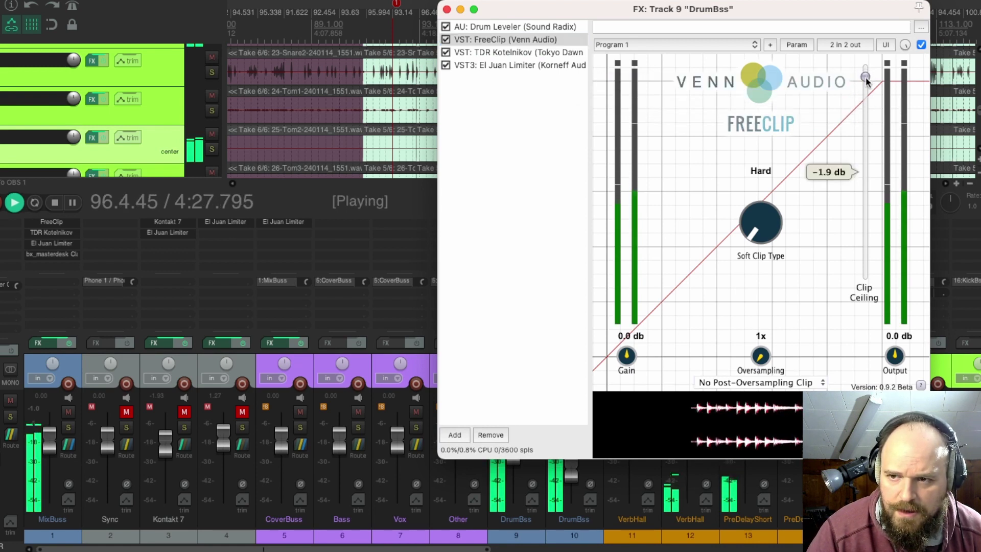
pyautogui.scroll(-1, 866, 82)
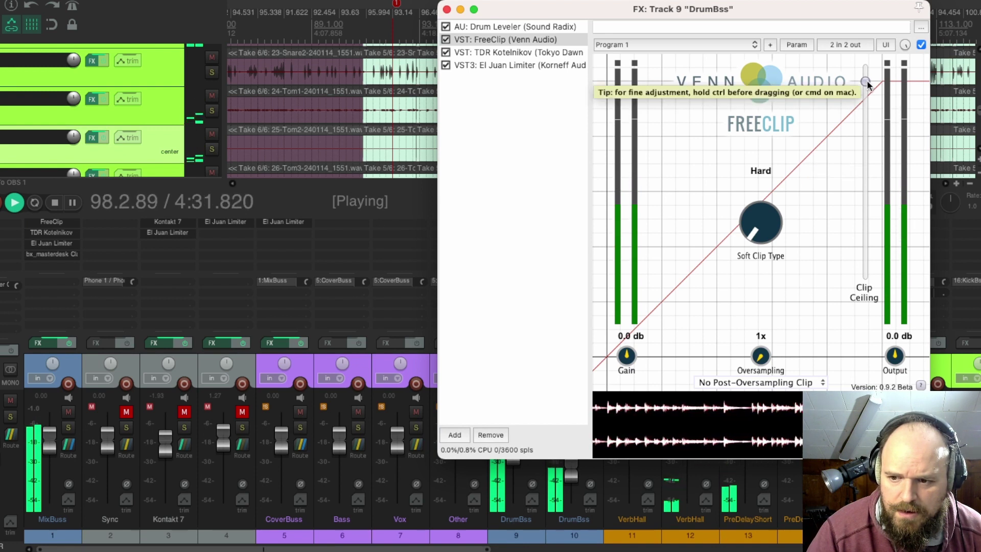
pyautogui.scroll(-2, 865, 83)
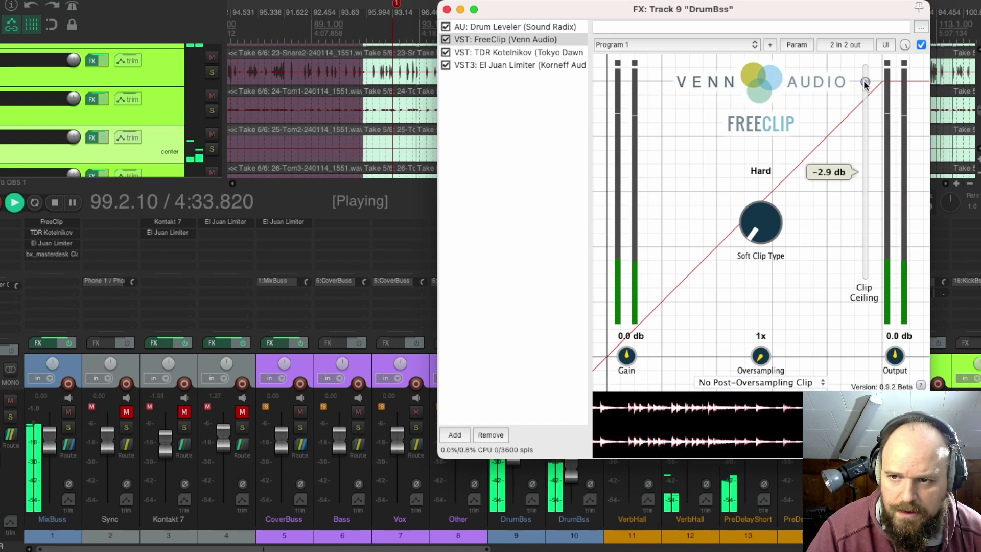
pyautogui.moveTo(864, 81); pyautogui.dragTo(867, 91)
pyautogui.press('space')
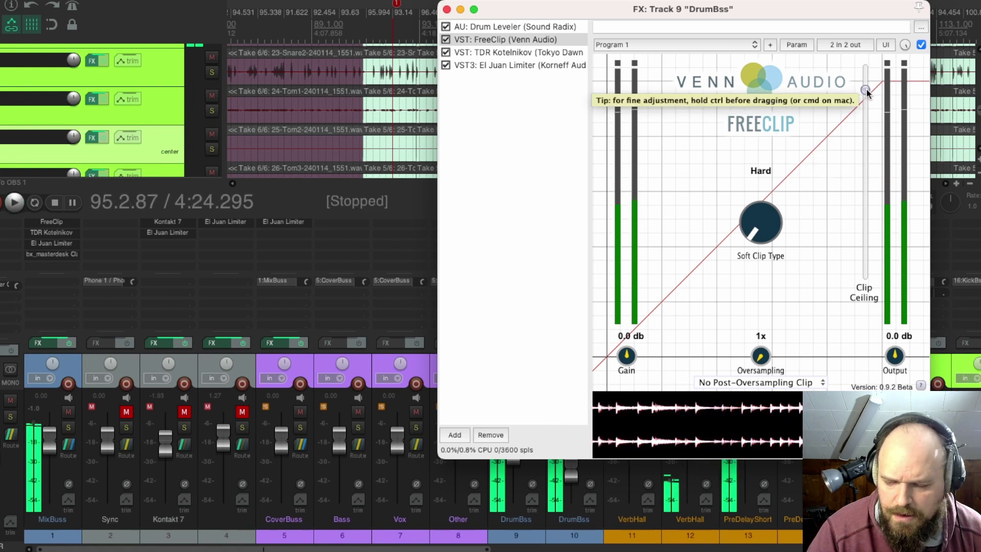
# Set DrumBss's Drum Leveler low threshold to -9.6 dB and compression to 56.7%, and play the drums through it
pyautogui.click(537, 28)
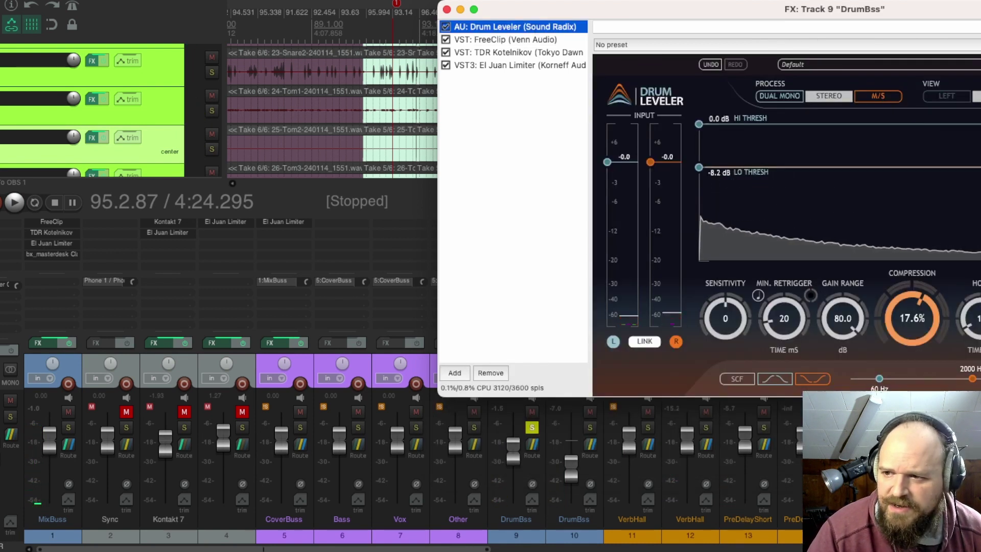
pyautogui.press('space')
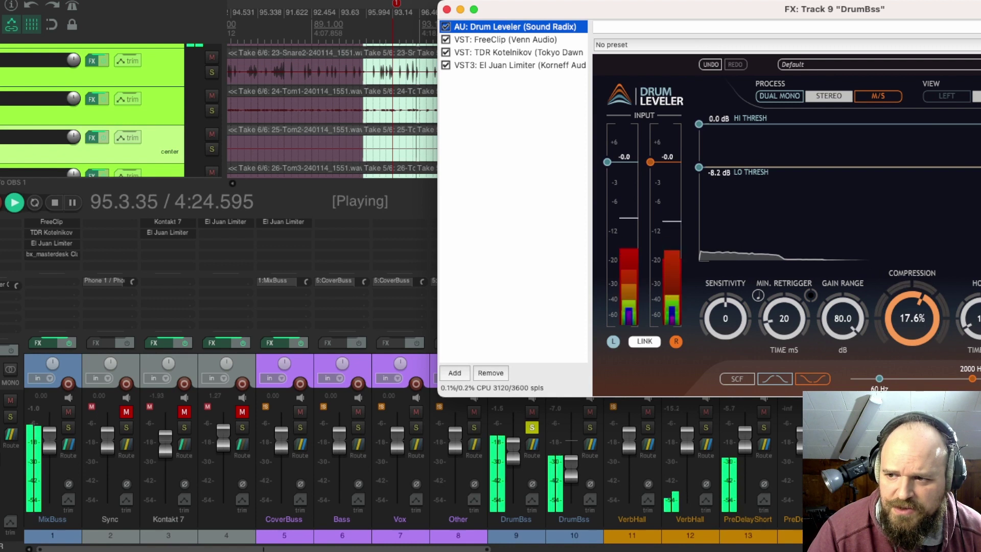
pyautogui.press('space')
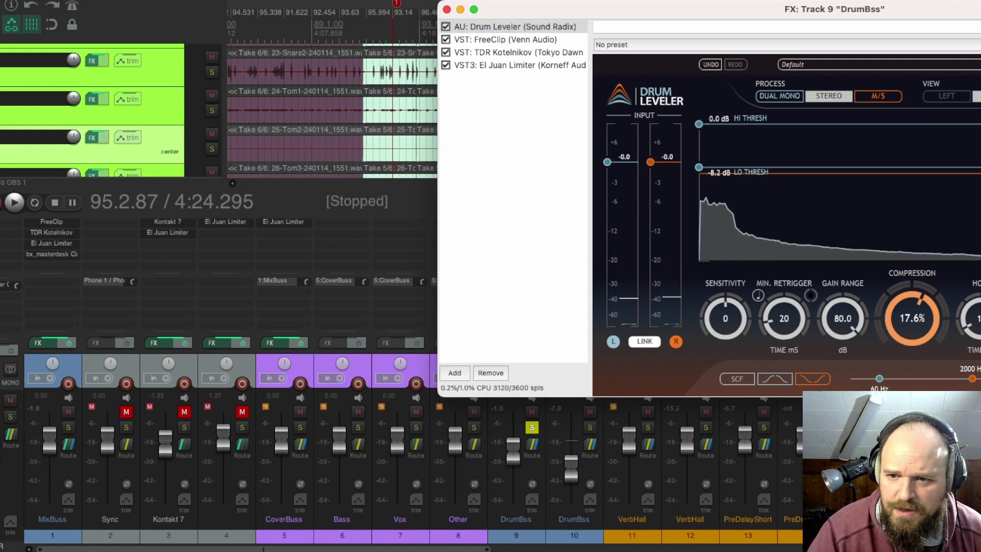
pyautogui.moveTo(698, 168); pyautogui.dragTo(698, 173)
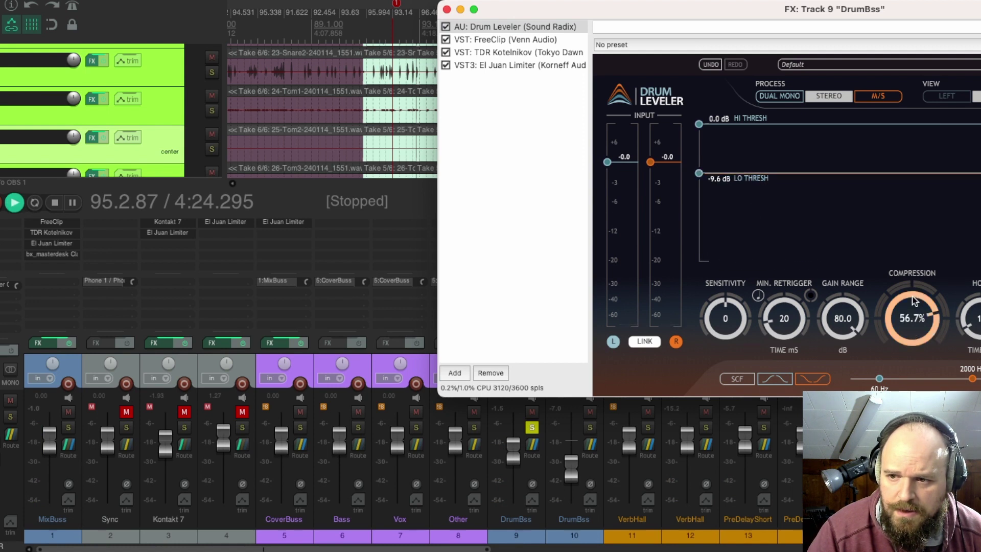
pyautogui.press('space')
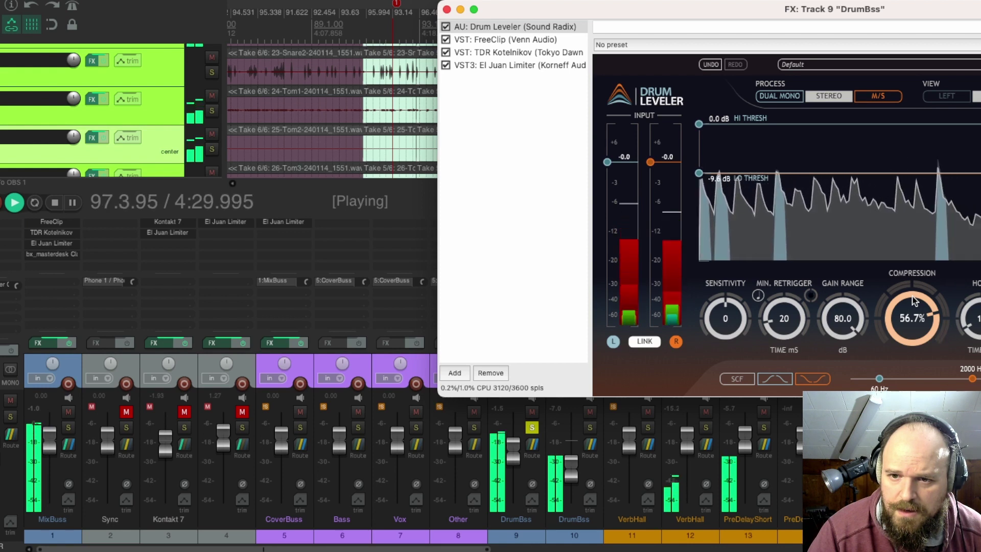
# Unsolo the DrumBss bus on track 9 and lower its FreeClip clip ceiling a little while the full mix plays
pyautogui.click(531, 427)
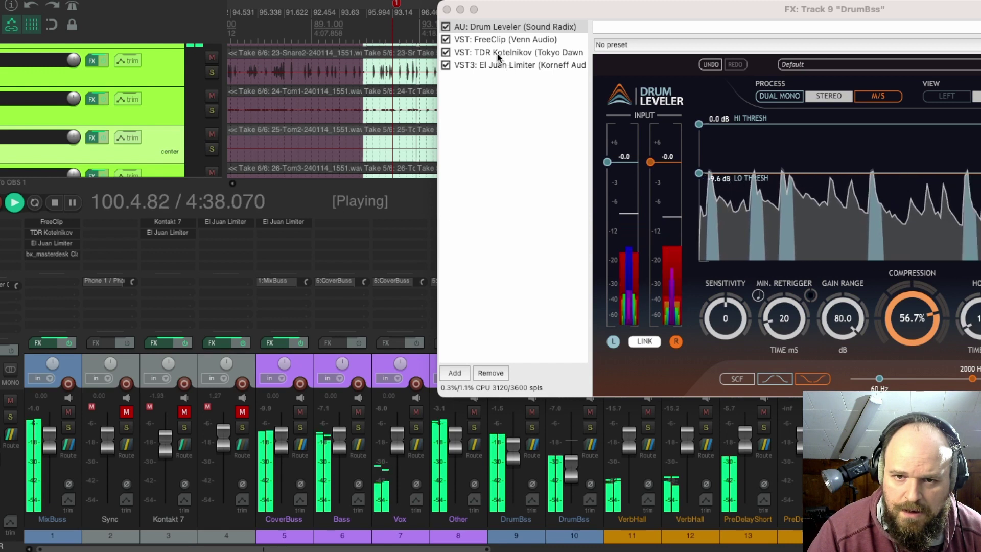
pyautogui.press('space')
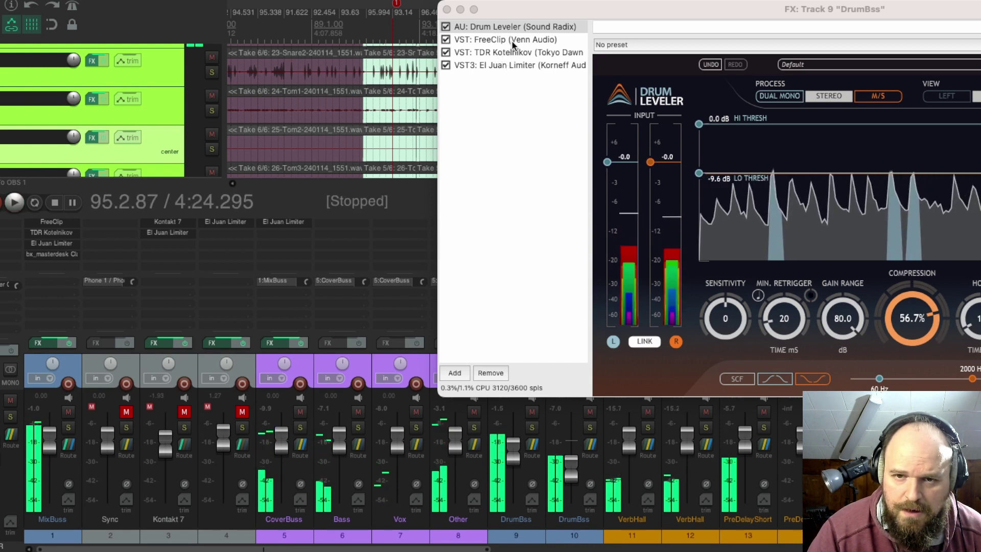
pyautogui.click(513, 40)
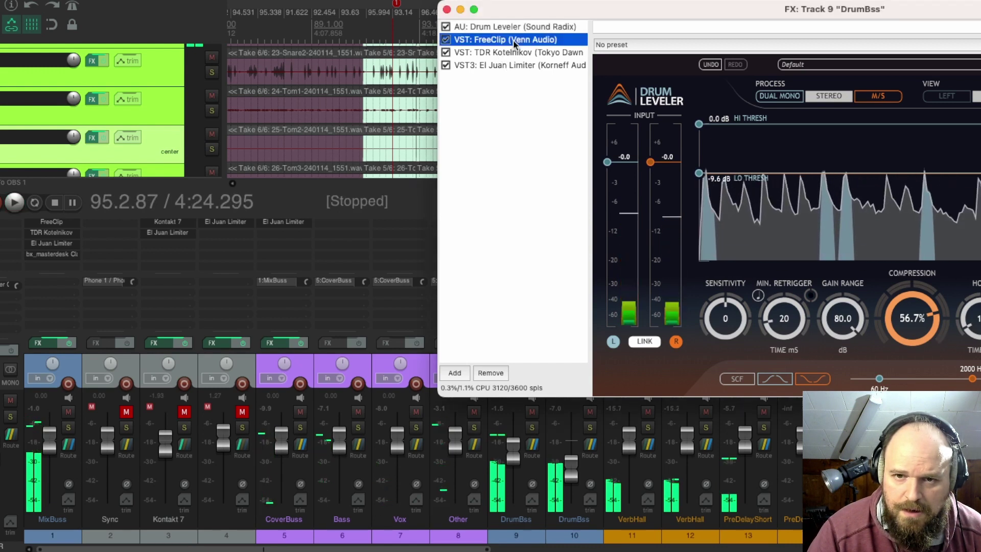
pyautogui.press('space')
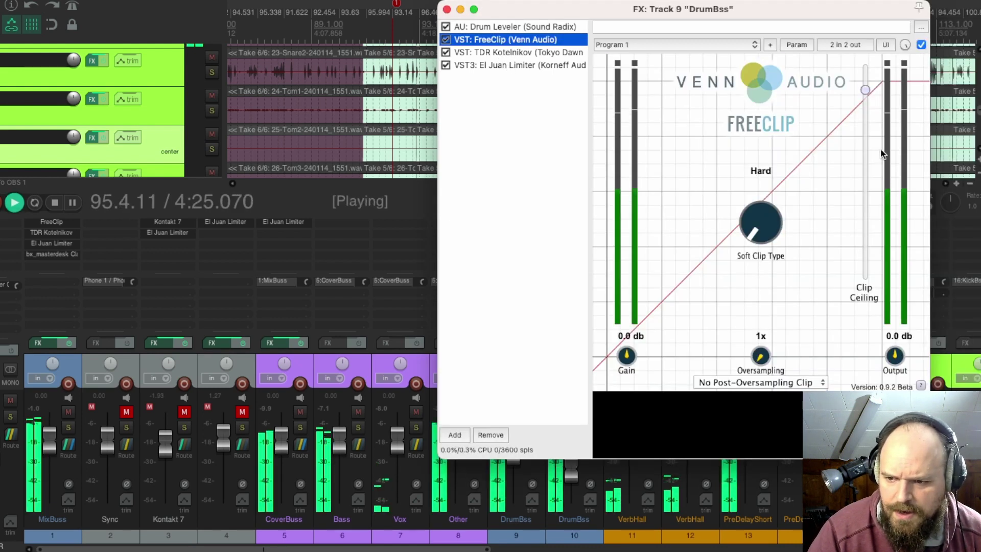
pyautogui.moveTo(866, 93); pyautogui.dragTo(865, 106)
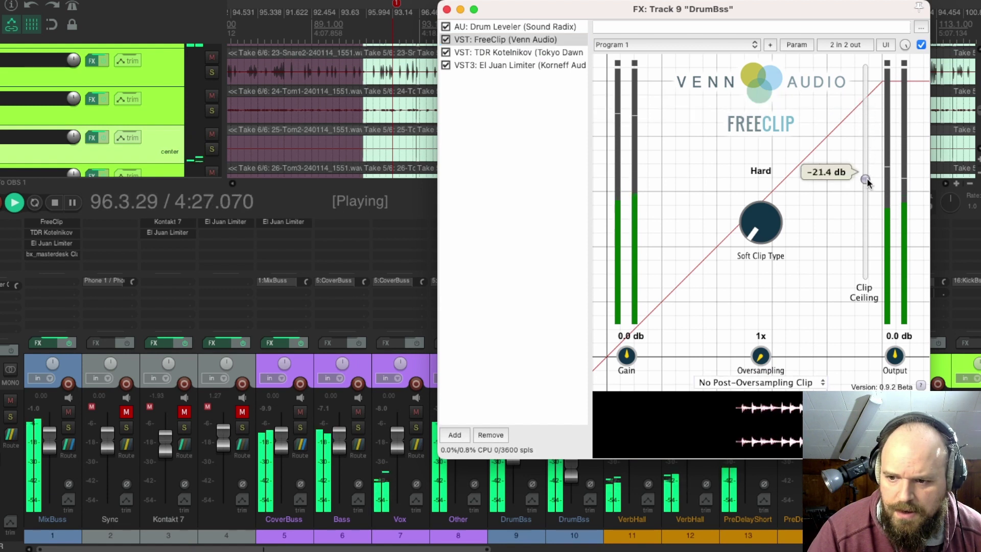
pyautogui.moveTo(867, 139); pyautogui.dragTo(867, 115)
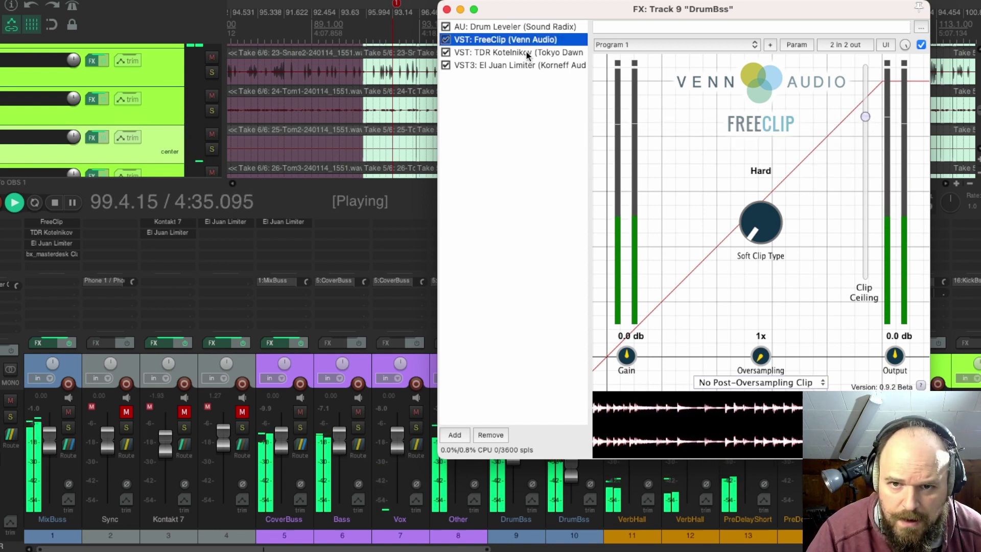
# Set the threshold of DrumBss's TDR Kotelnikov compressor to -20.1 dB and play the mix through it
pyautogui.click(526, 51)
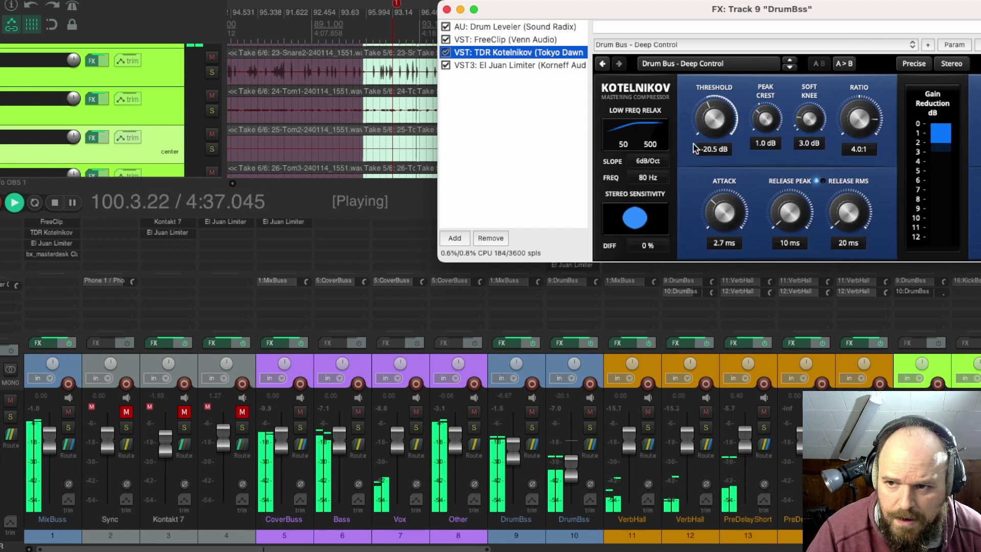
pyautogui.press('space')
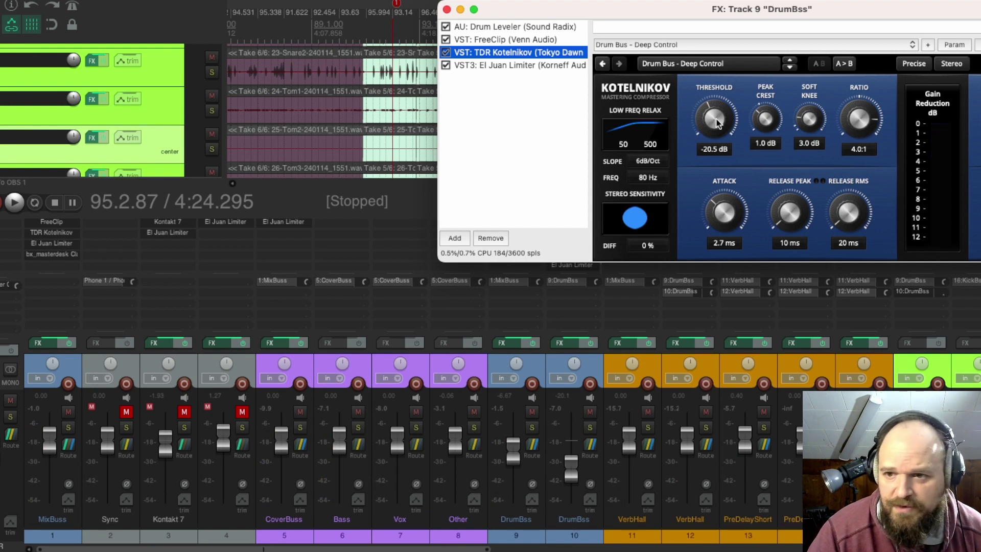
pyautogui.click(717, 124)
pyautogui.moveTo(716, 124); pyautogui.dragTo(717, 122)
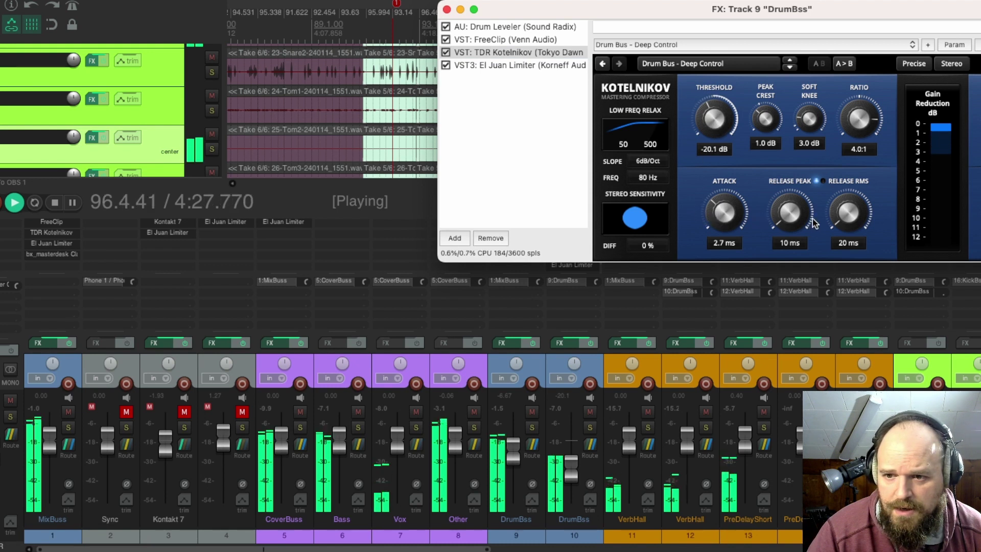
pyautogui.press('space')
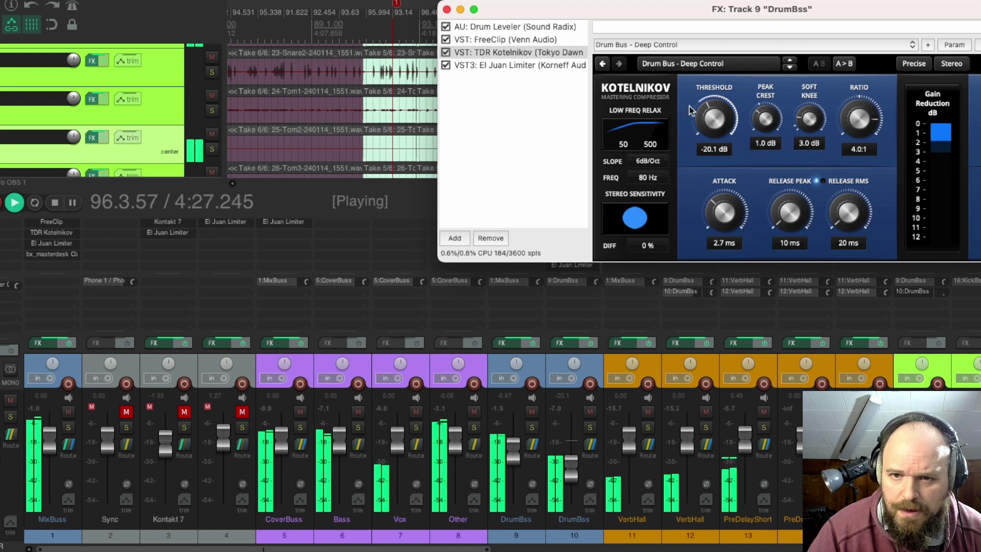
# Set DrumBss's El Juan Limiter threshold to -1.7 and its ceiling to -9.0 while the mix plays
pyautogui.click(513, 64)
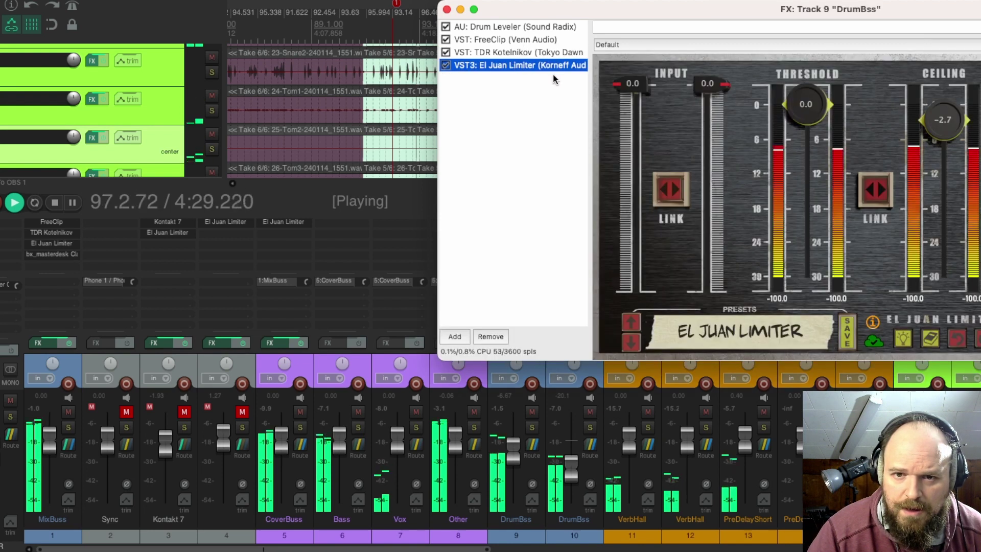
pyautogui.press('space')
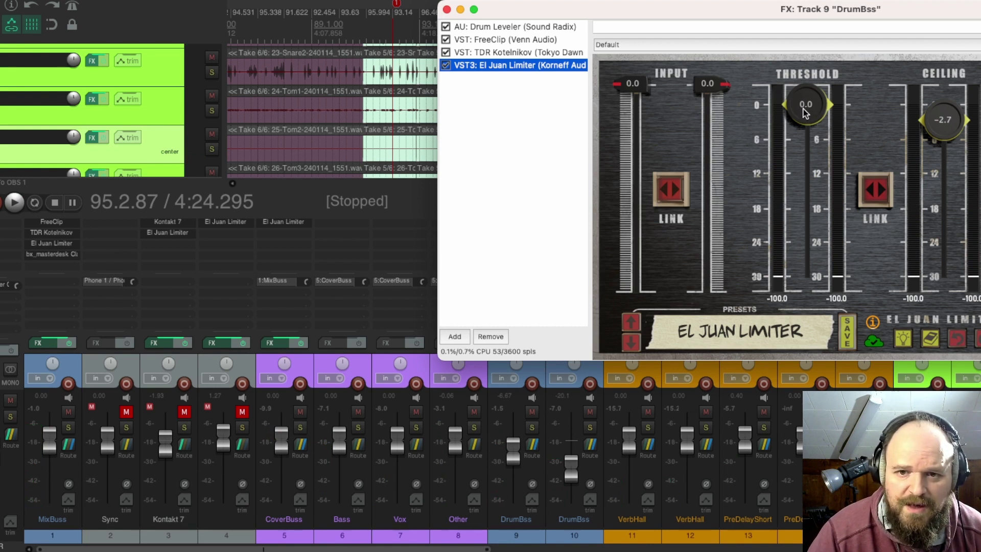
pyautogui.press('space')
pyautogui.moveTo(809, 112); pyautogui.dragTo(816, 124)
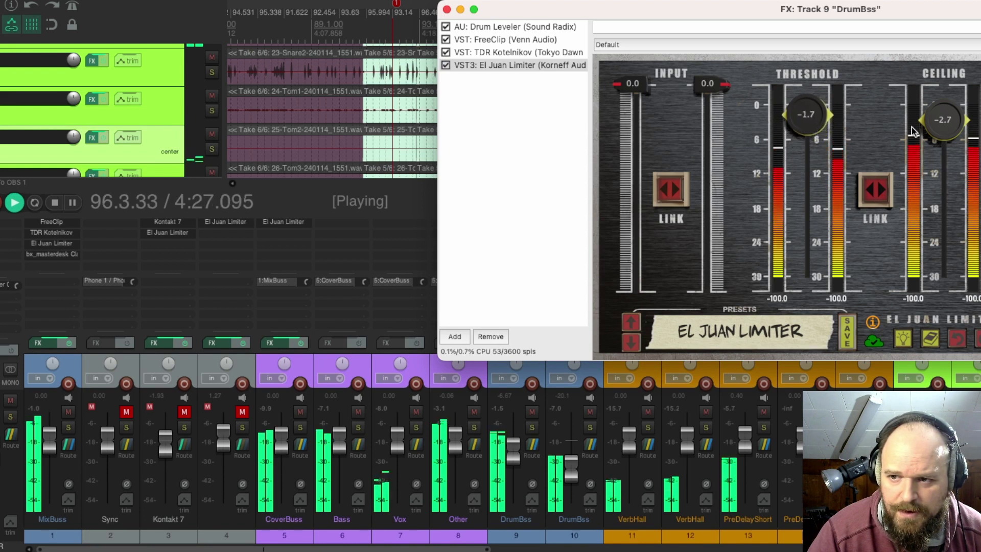
pyautogui.moveTo(946, 122); pyautogui.dragTo(950, 168)
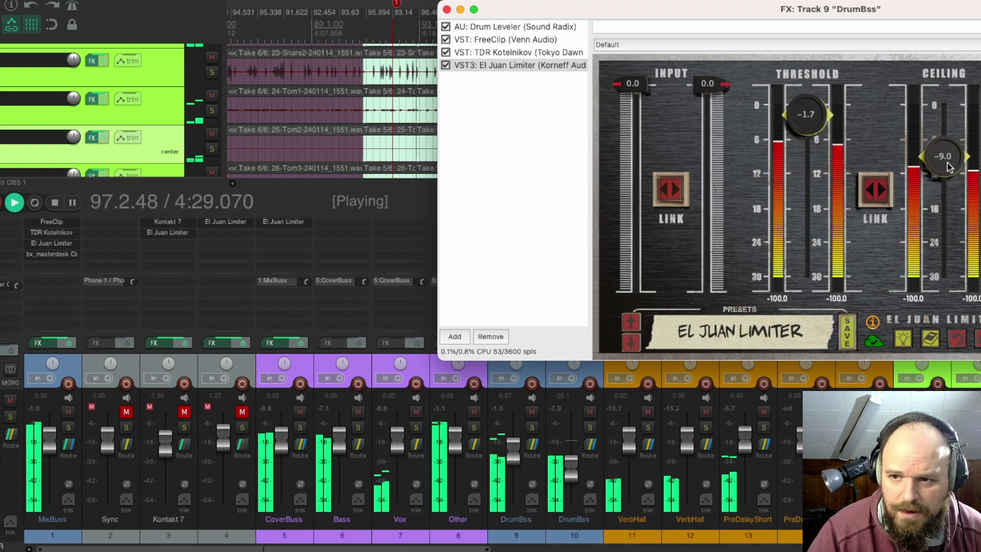
# Raise the track 9 DrumBss volume to -3.33 dB, lower the track 10 DrumBss to about -20.8 dB, and view track 10's routing
pyautogui.moveTo(521, 485); pyautogui.dragTo(513, 445)
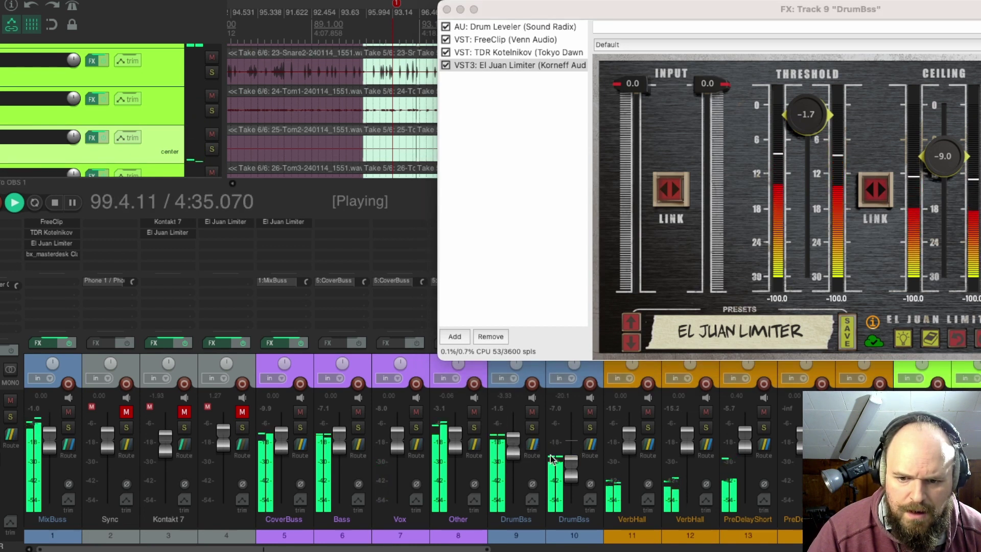
pyautogui.moveTo(569, 468)
pyautogui.mouseDown()
pyautogui.moveTo(573, 459)
pyautogui.moveTo(573, 474)
pyautogui.mouseUp()
pyautogui.click(589, 444)
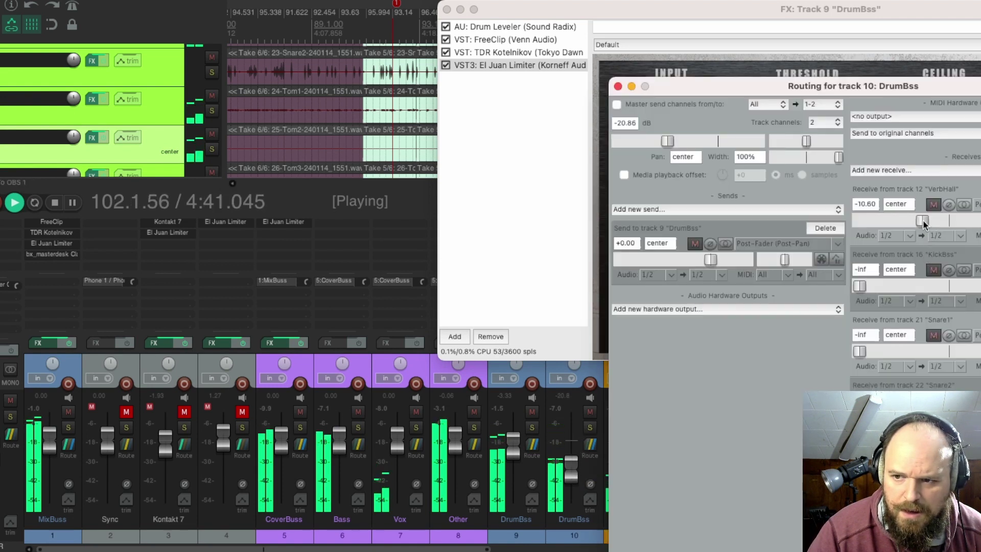
pyautogui.click(619, 87)
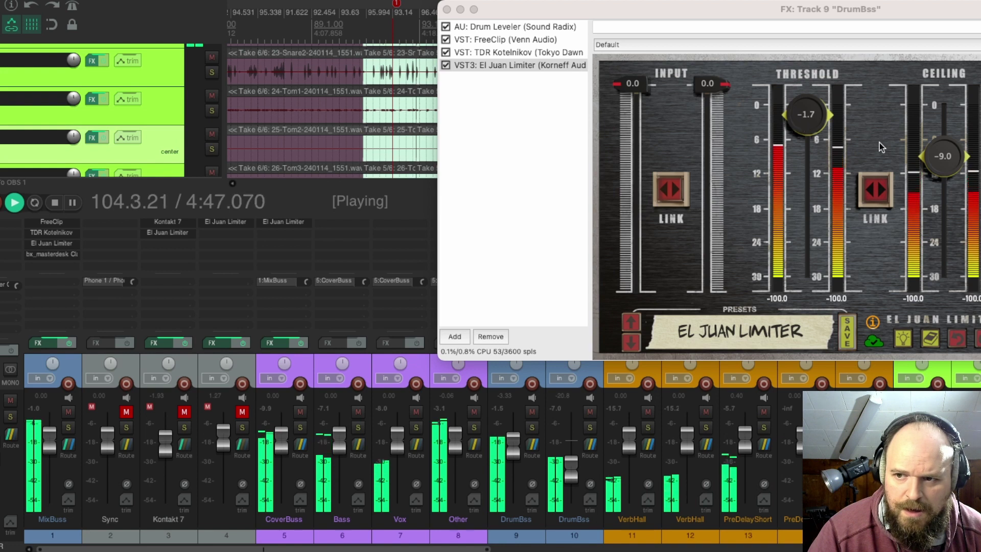
# Raise the ceiling of DrumBss's El Juan Limiter to -6.4 while replaying the mix
pyautogui.moveTo(946, 156); pyautogui.dragTo(946, 145)
pyautogui.press('space')
pyautogui.press('space')
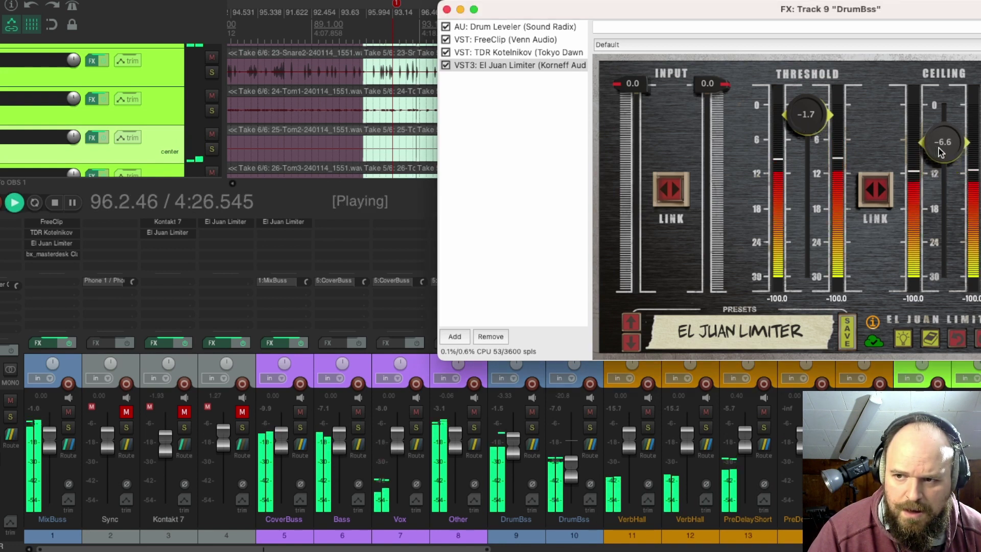
pyautogui.scroll(2, 940, 148)
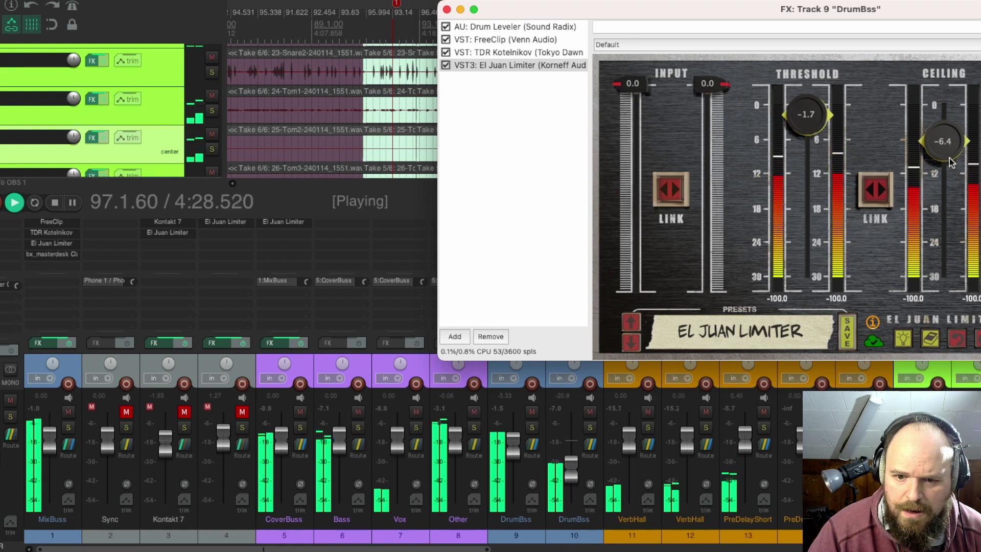
# Set the limiter threshold to -3.1 and the track 9 DrumBss volume to -6.30 dB, and close its effects window
pyautogui.moveTo(513, 438); pyautogui.dragTo(514, 453)
pyautogui.moveTo(814, 123); pyautogui.dragTo(816, 175)
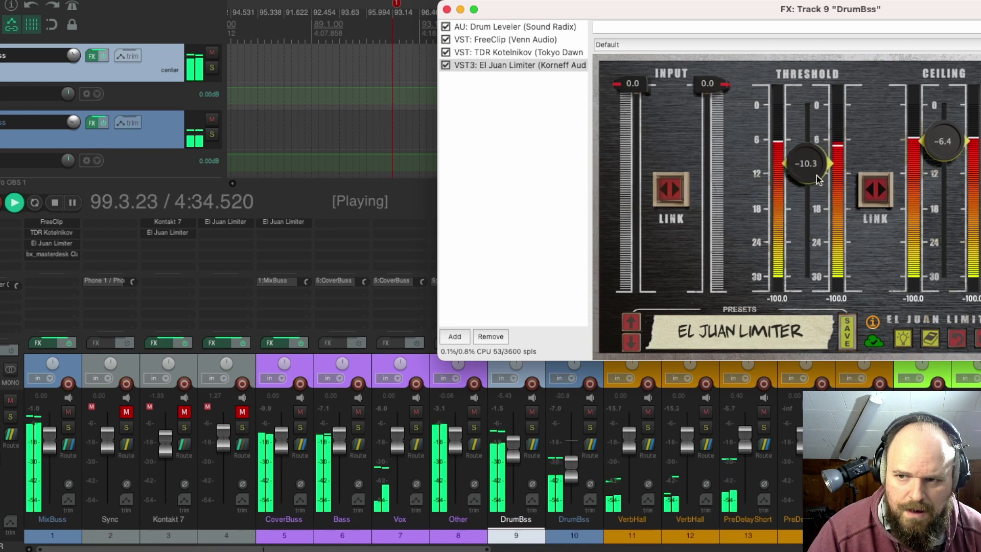
pyautogui.moveTo(819, 148); pyautogui.dragTo(815, 130)
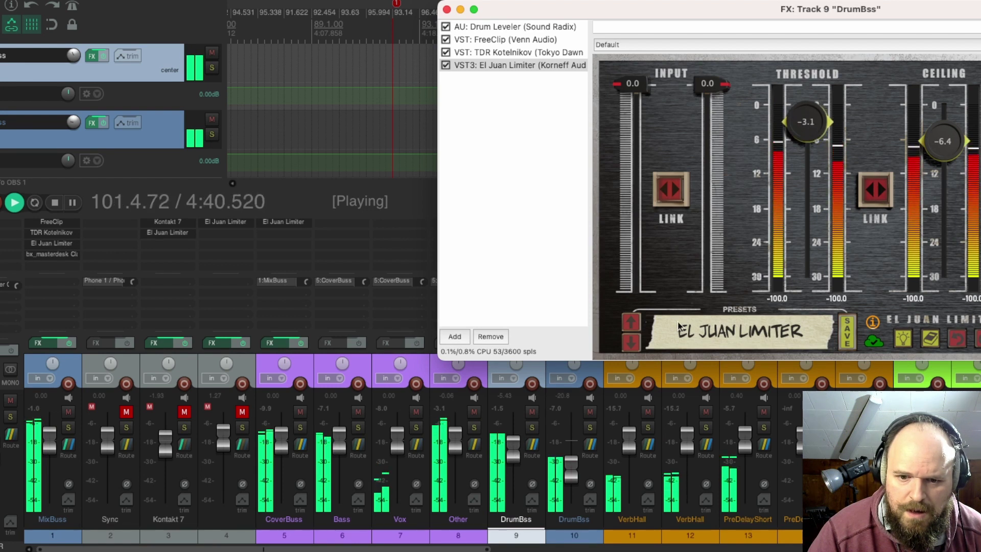
pyautogui.moveTo(512, 447); pyautogui.dragTo(514, 454)
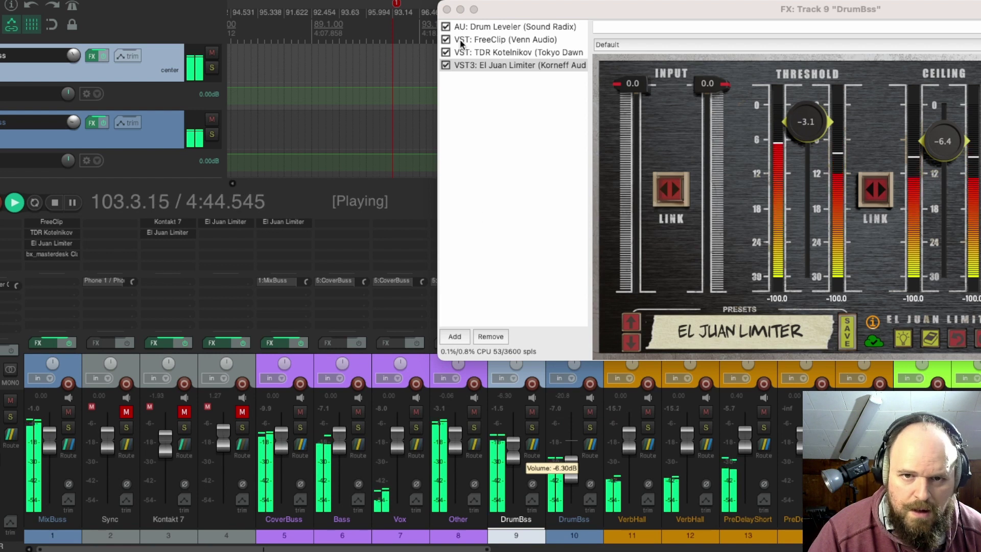
pyautogui.click(447, 9)
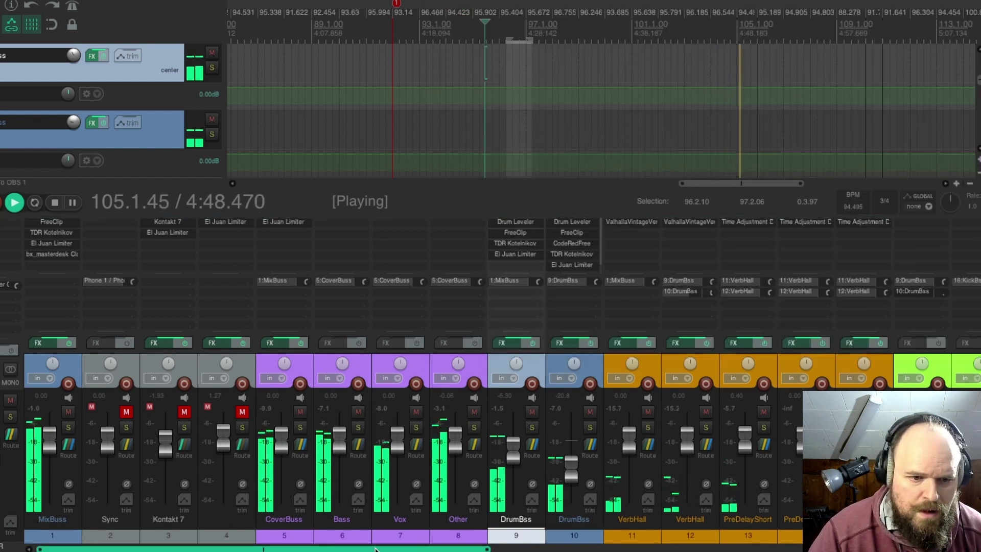
# Replay the full mix and check the individual drum and room tracks' levels in the mixer
pyautogui.press('space')
pyautogui.press('space')
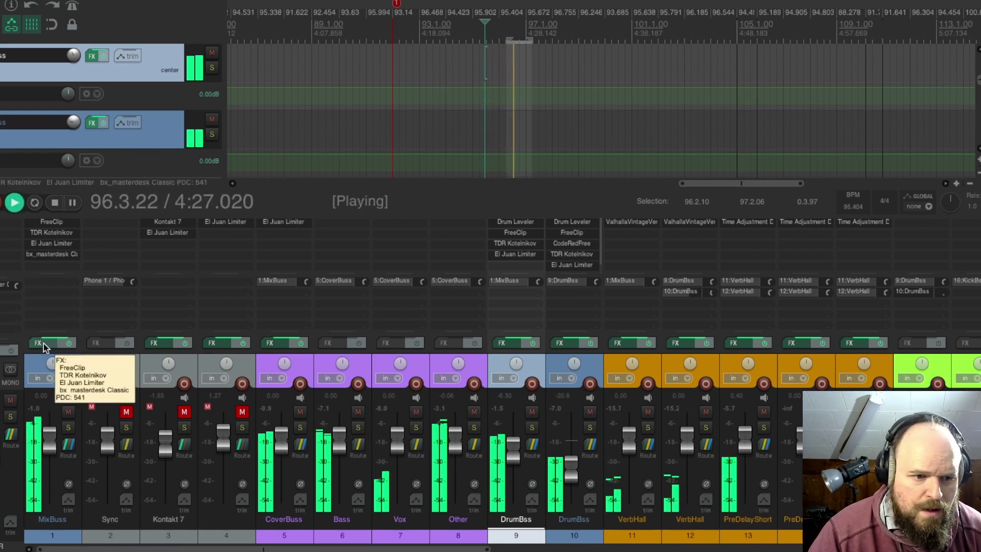
pyautogui.press('space')
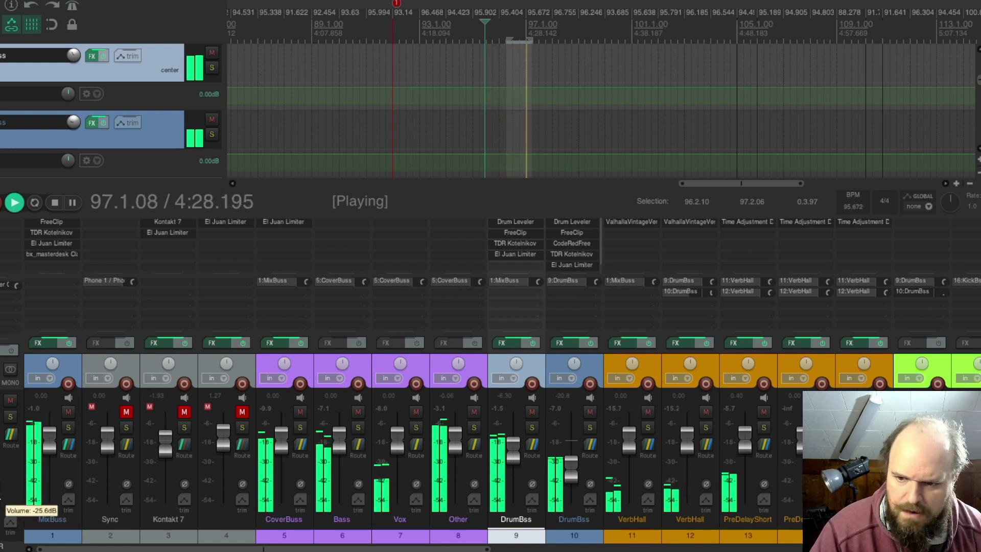
pyautogui.moveTo(124, 549); pyautogui.dragTo(611, 548)
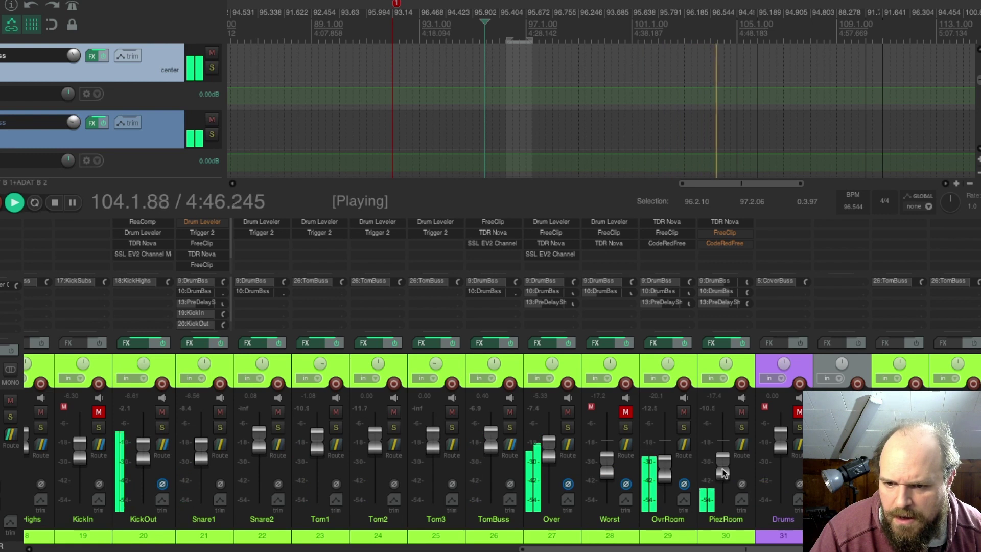
pyautogui.moveTo(722, 473)
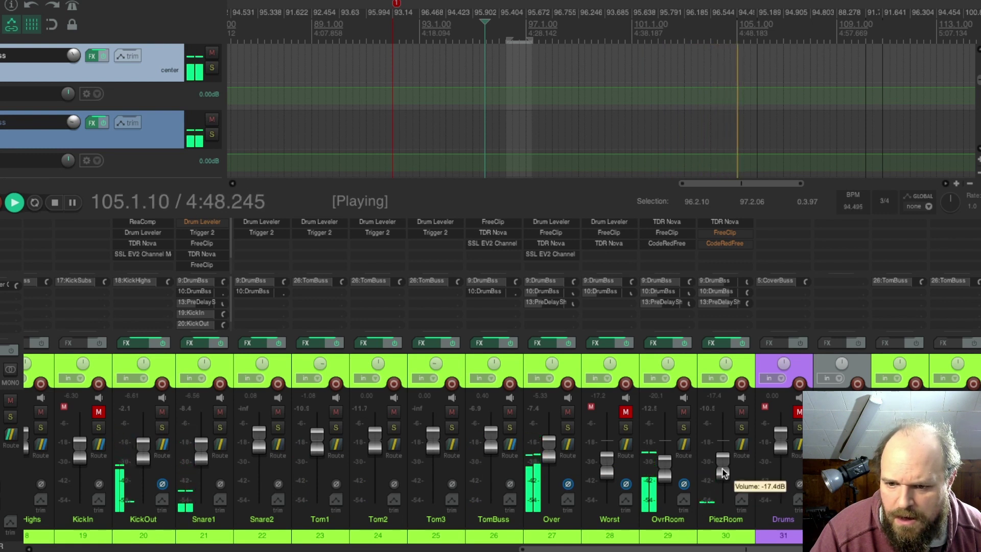
pyautogui.scroll(-5, 672, 102)
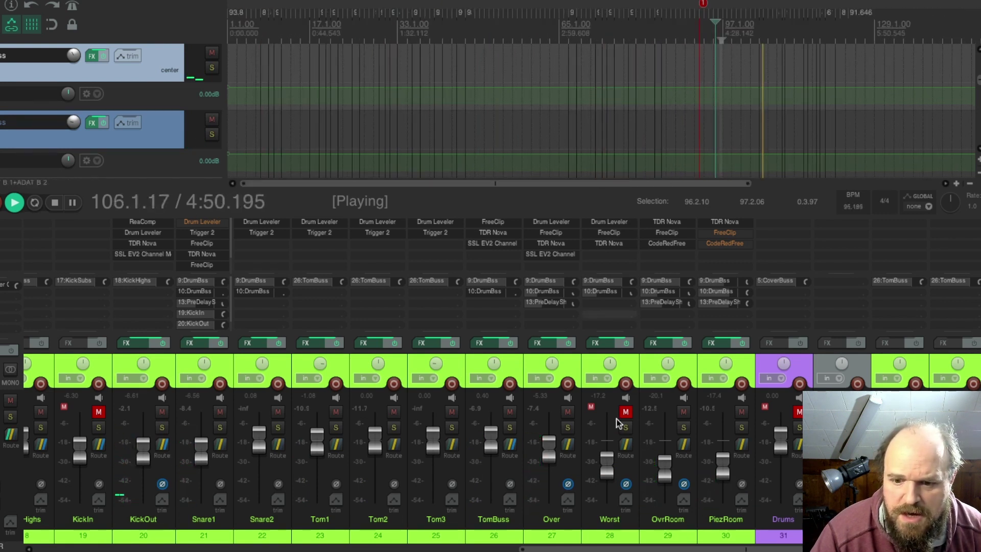
# Move the muted Drums track from position 31 to between the CoverBuss and Bass tracks
pyautogui.click(782, 534)
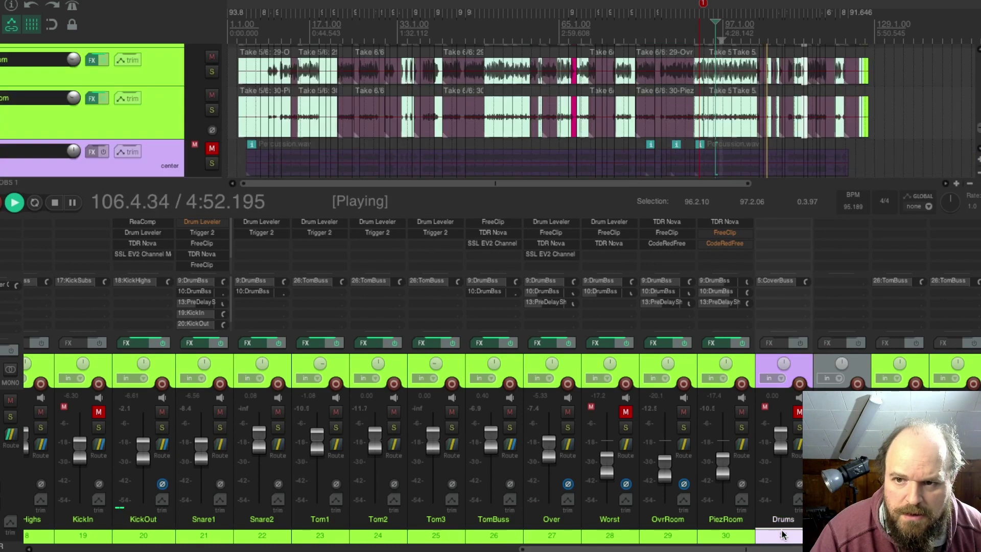
pyautogui.hscroll(-5, 782, 510)
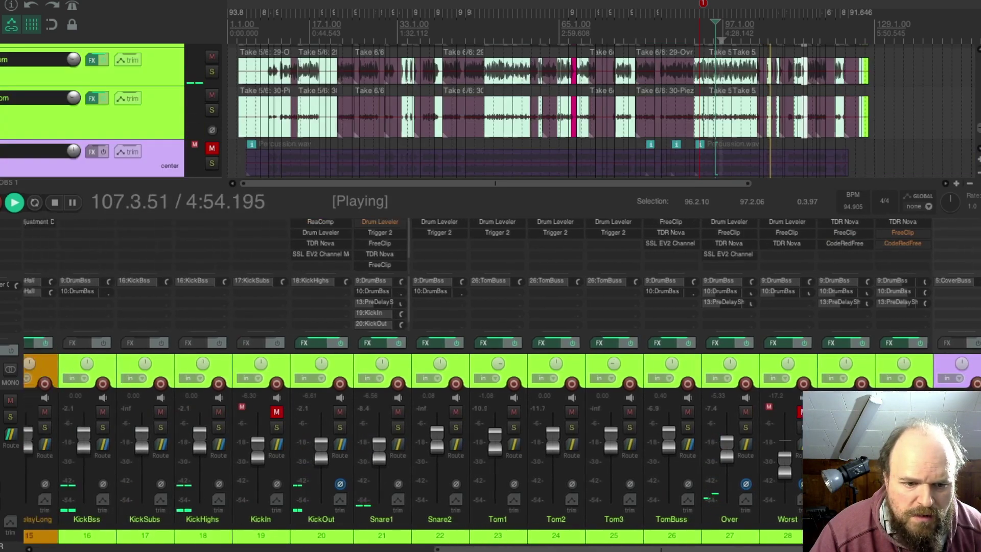
pyautogui.hscroll(-8, 199, 543)
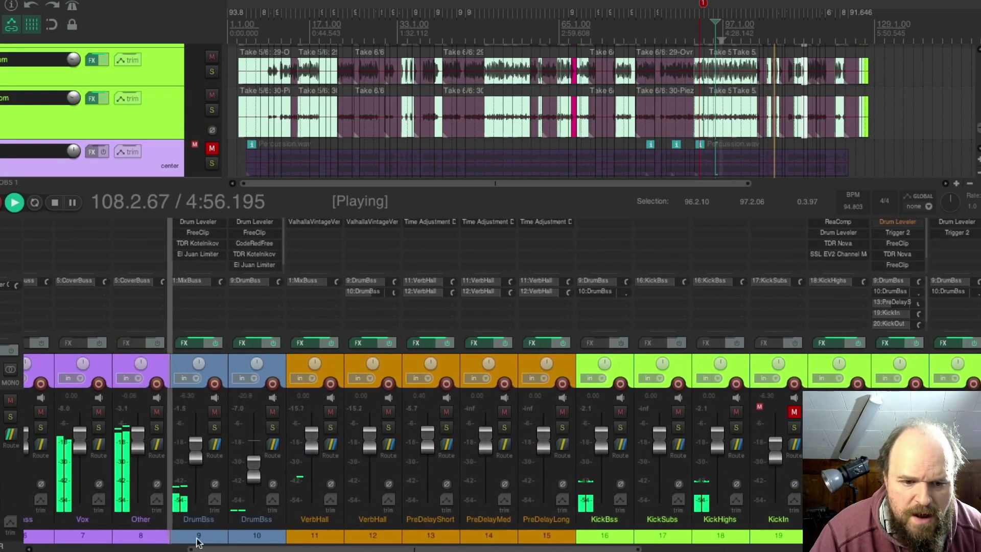
pyautogui.hscroll(-2, 198, 543)
pyautogui.moveTo(198, 543); pyautogui.dragTo(128, 534)
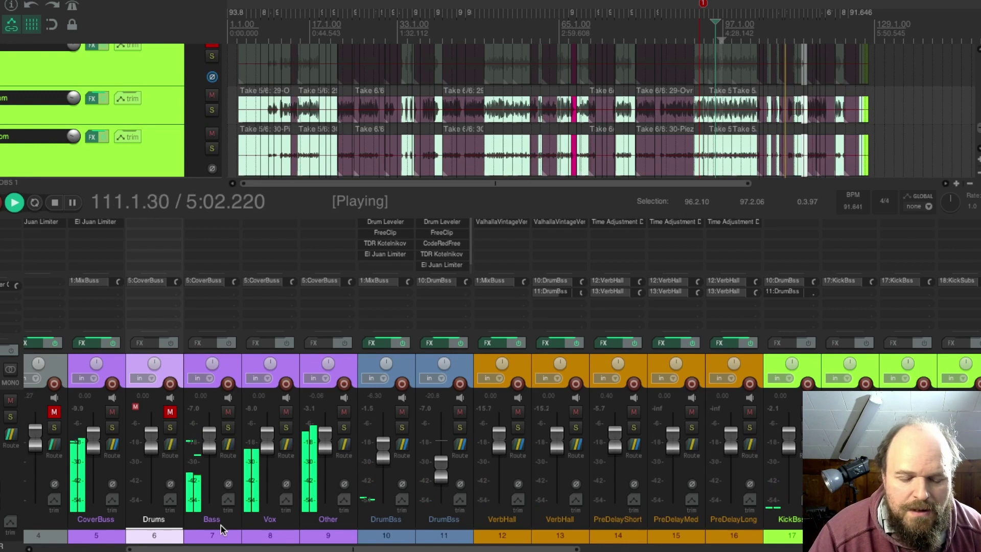
# Raise the Over track's volume to about -4.9 dB and open the effects chain of the DrumBss on track 10
pyautogui.moveTo(222, 549); pyautogui.dragTo(614, 549)
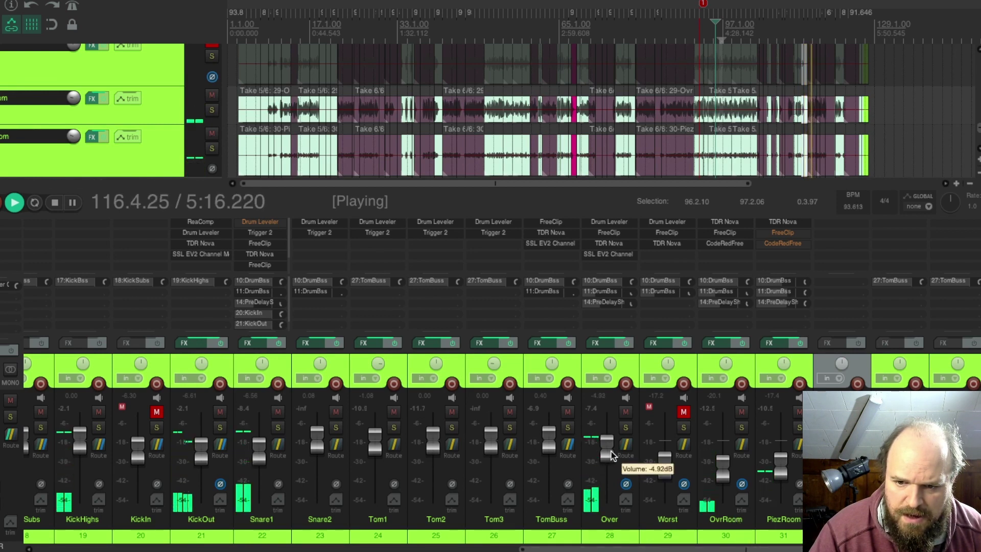
pyautogui.moveTo(605, 550); pyautogui.dragTo(235, 549)
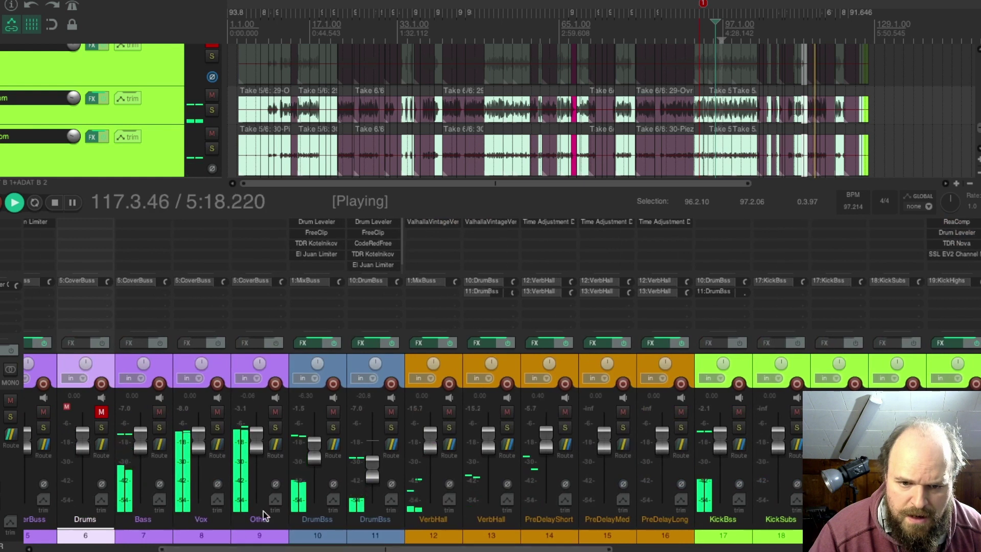
pyautogui.click(319, 344)
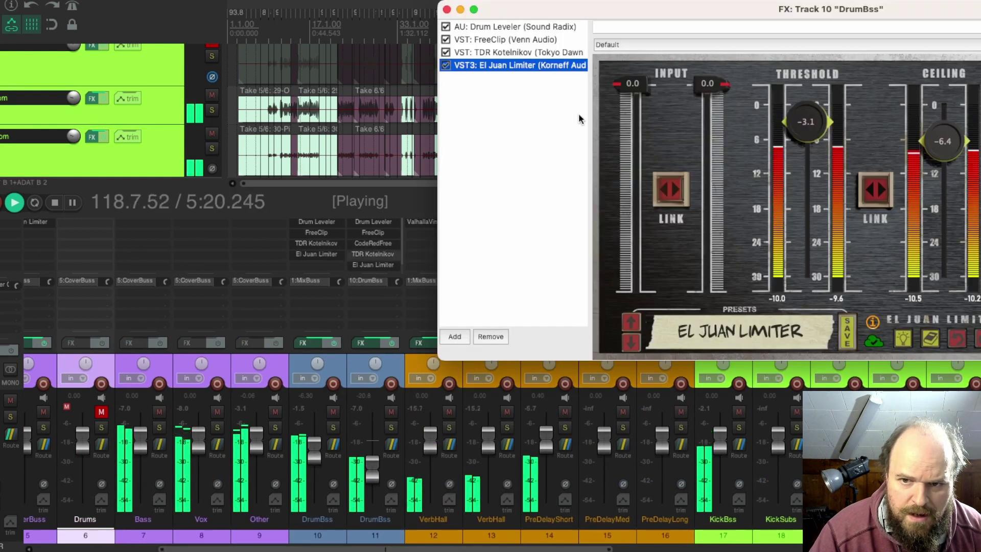
# Set the Drum Leveler's low threshold on the track 10 DrumBss to -9.4 dB and close its effects window
pyautogui.click(514, 29)
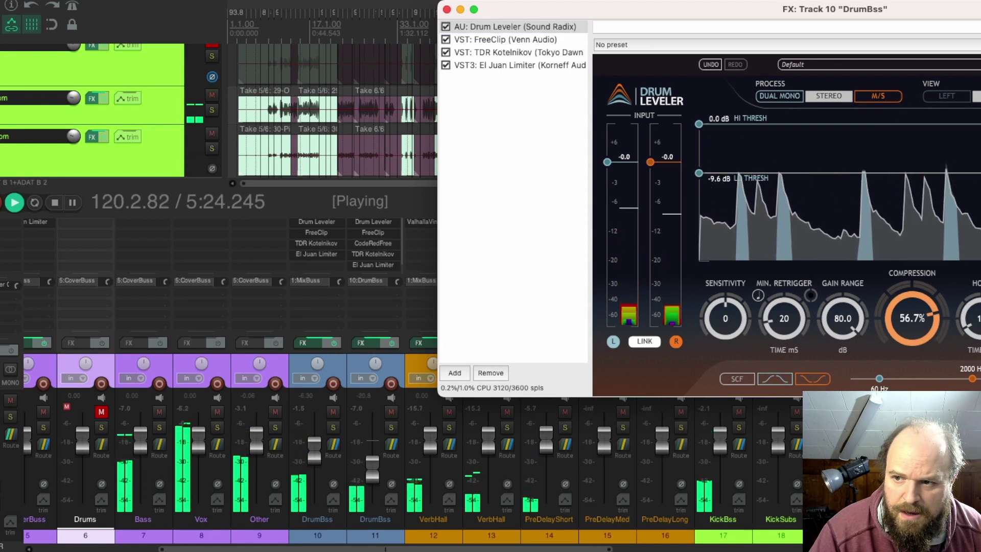
pyautogui.click(699, 173)
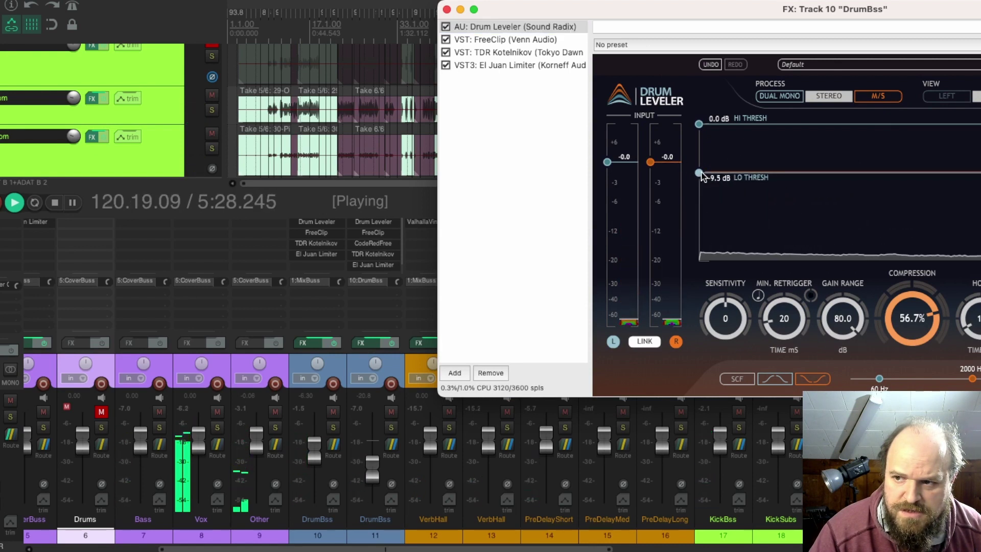
pyautogui.moveTo(702, 176); pyautogui.dragTo(706, 171)
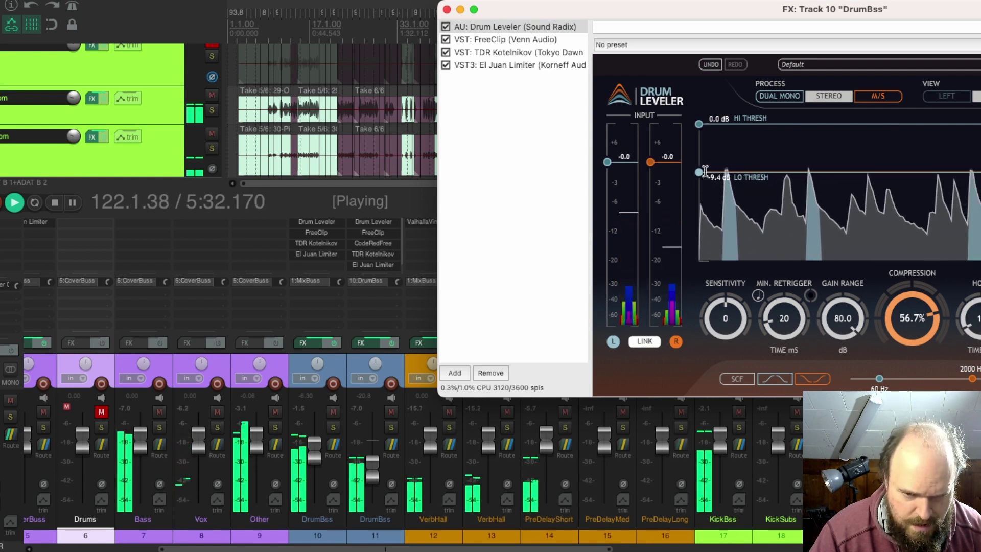
pyautogui.click(447, 9)
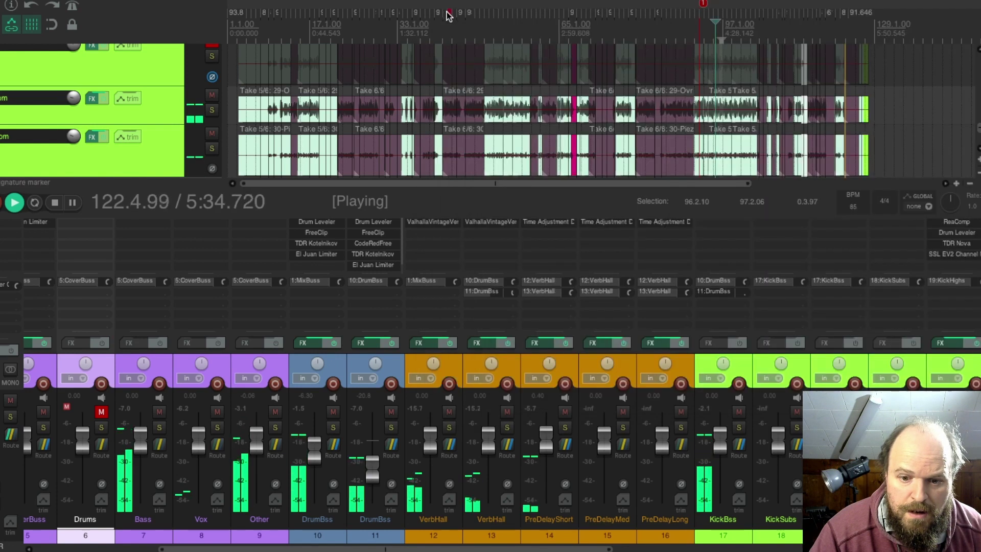
# Compare the mix with the reference track from about 1:05 and raise the Snare1 volume to about -4.87 dB
pyautogui.click(341, 26)
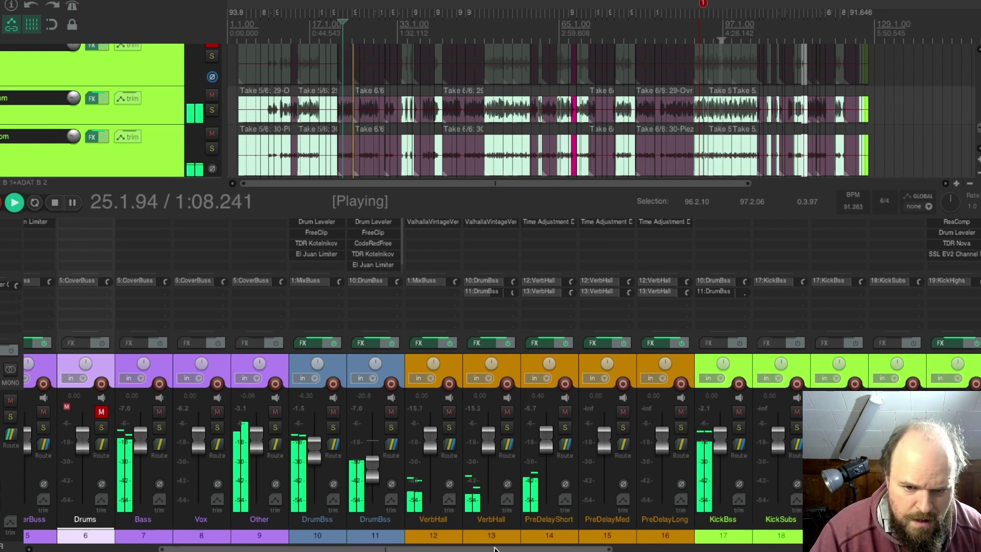
pyautogui.moveTo(495, 549); pyautogui.dragTo(853, 549)
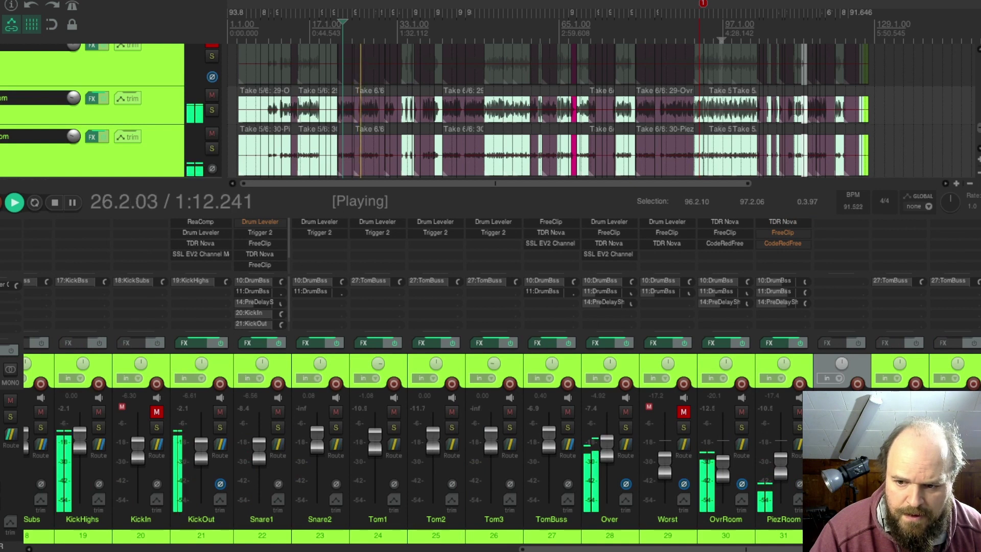
pyautogui.press('F6')
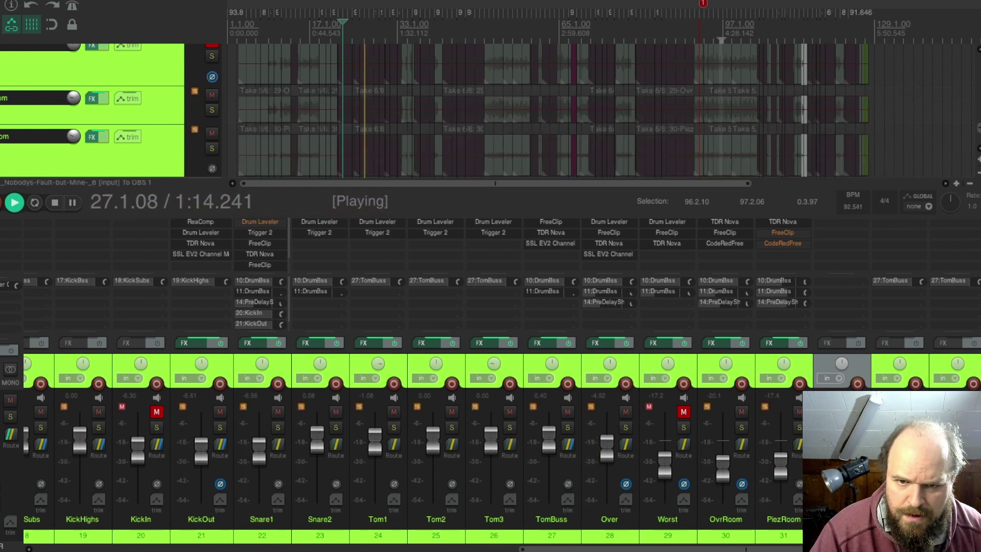
pyautogui.press('F6')
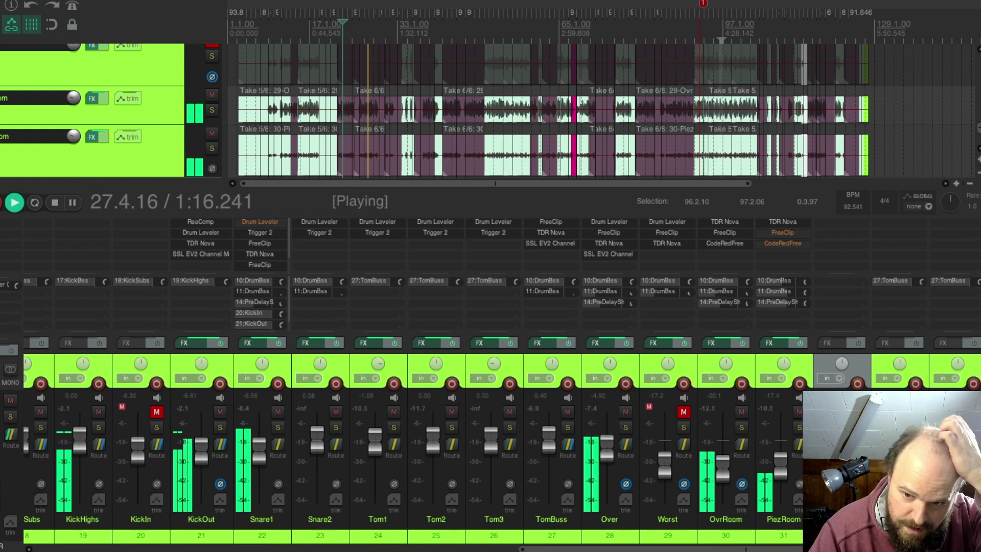
pyautogui.moveTo(257, 453); pyautogui.dragTo(257, 450)
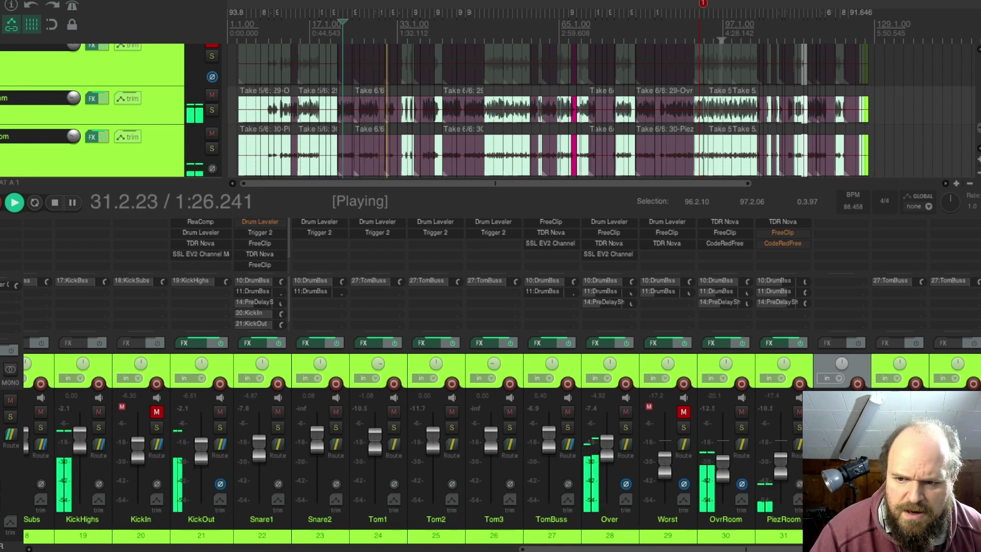
# Compare the rebalanced snare against the reference and listen to the mix from about 1:46 onward
pyautogui.press('F6')
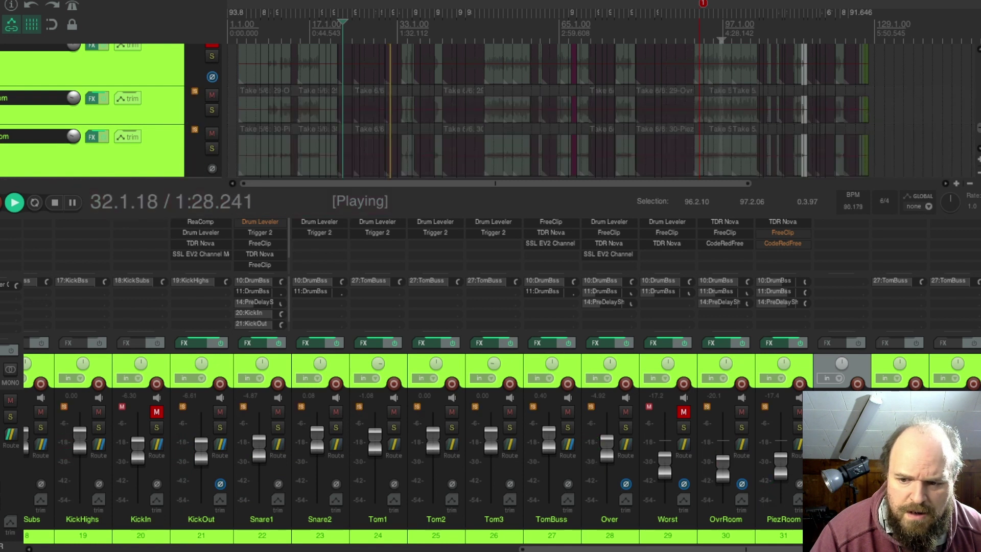
pyautogui.press('F7')
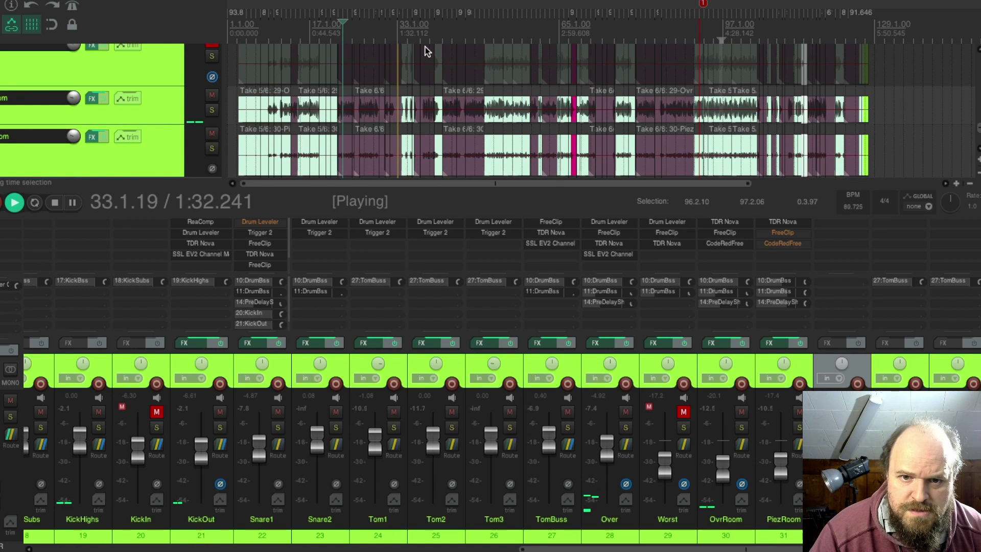
pyautogui.click(422, 32)
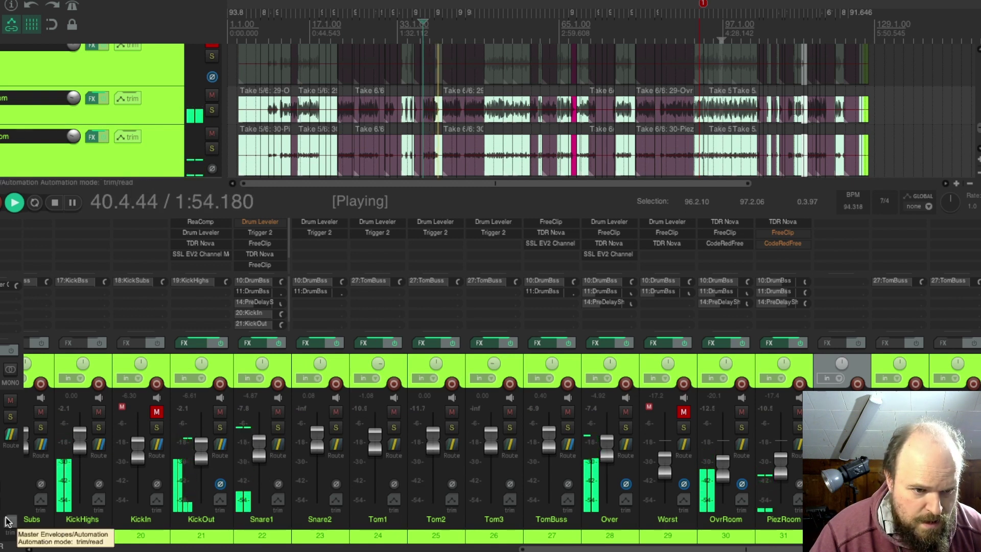
pyautogui.press('space')
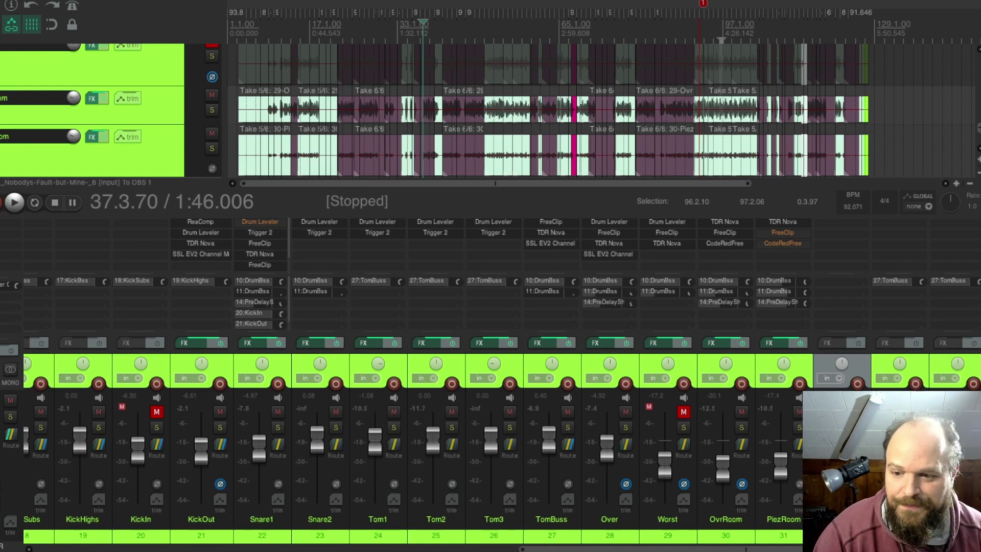
# Solo the PiezRoom track during playback and raise its send to the track 11 DrumBss to -0.19 dB
pyautogui.press('space')
pyautogui.click(798, 426)
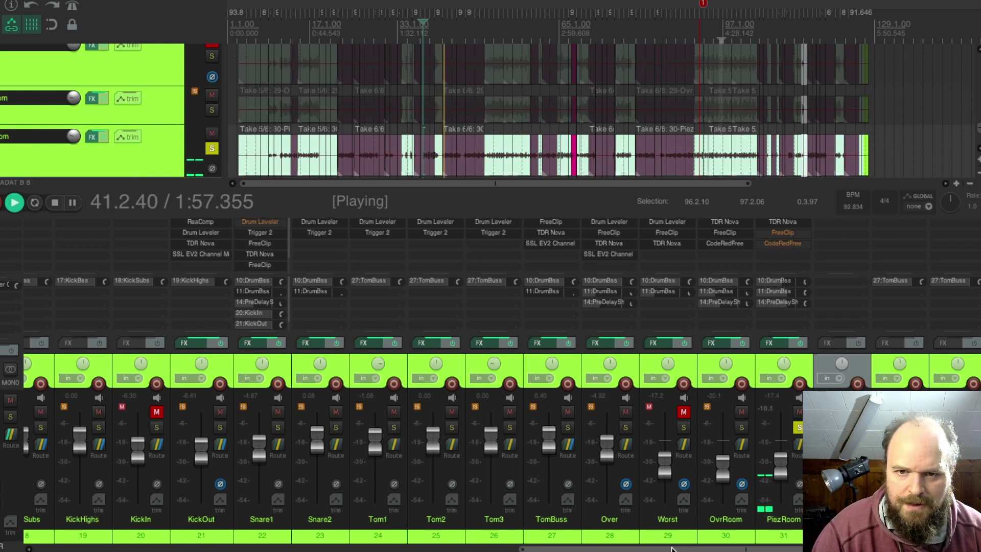
pyautogui.click(495, 29)
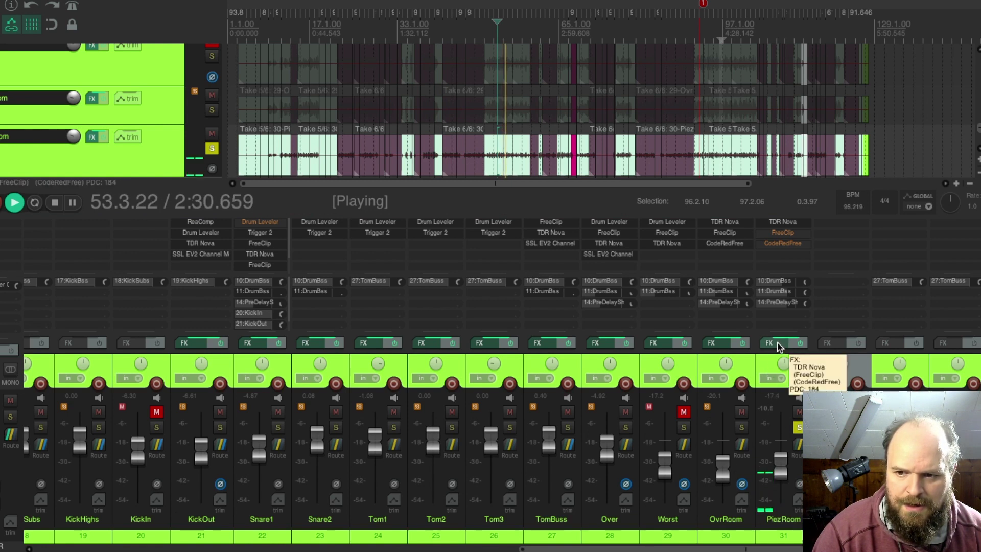
pyautogui.click(797, 443)
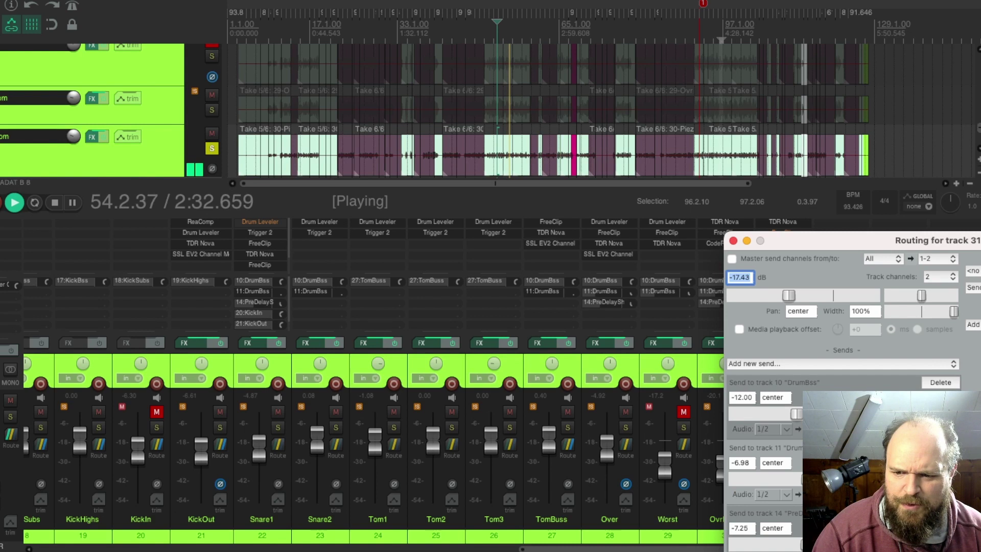
pyautogui.moveTo(807, 479)
pyautogui.mouseDown()
pyautogui.moveTo(838, 479)
pyautogui.moveTo(810, 479)
pyautogui.mouseUp()
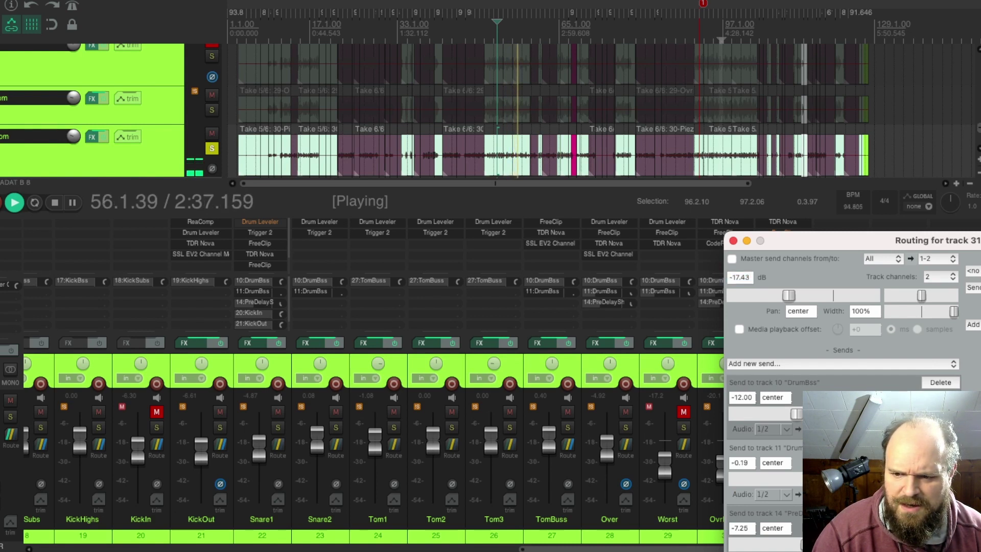
pyautogui.click(733, 240)
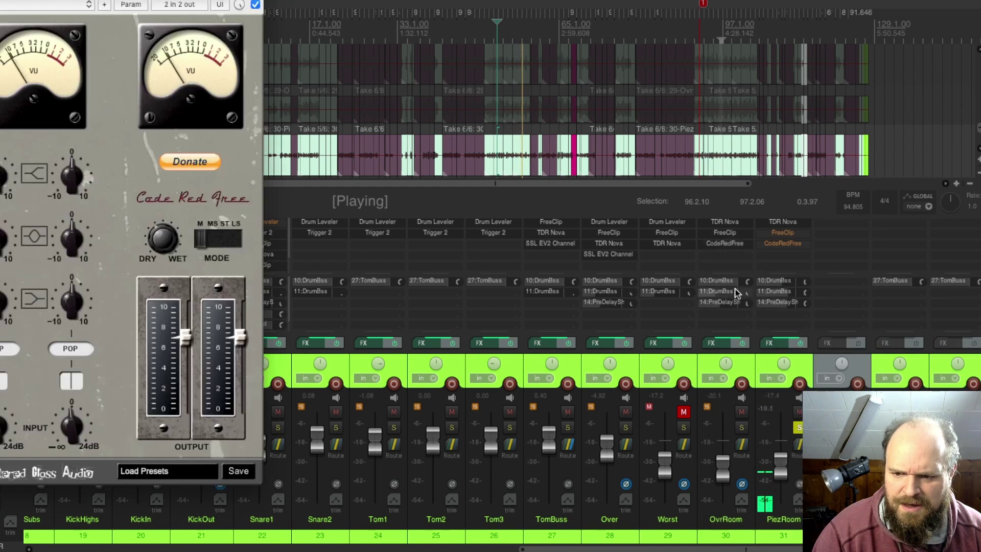
# Remove the bypassed FreeClip from the PiezRoom effects chain and enable its CodeRedFree plug-in
pyautogui.click(779, 232)
pyautogui.click(779, 232)
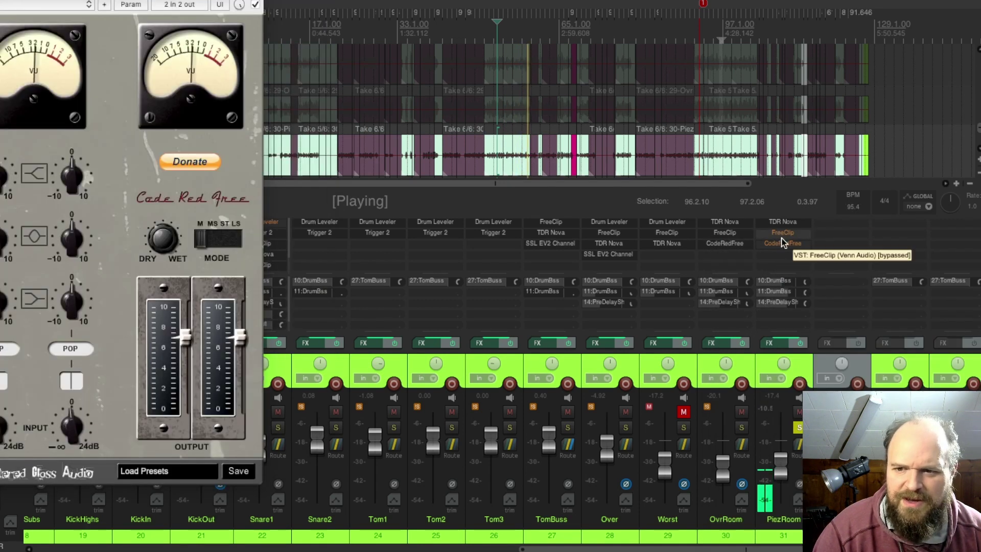
pyautogui.keyDown('alt'); pyautogui.click(783, 232); pyautogui.keyUp('alt')
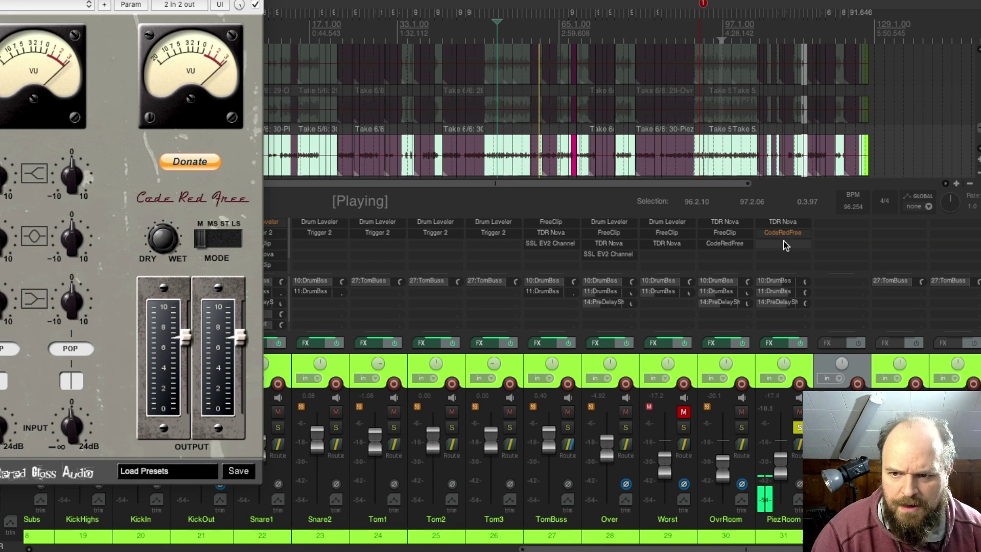
pyautogui.press('space')
pyautogui.click(770, 343)
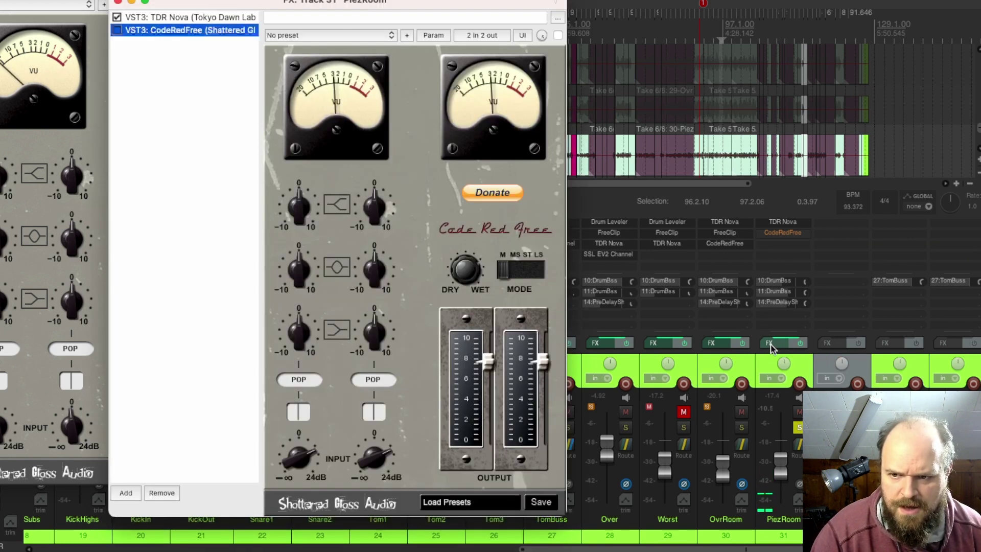
pyautogui.click(116, 31)
pyautogui.press('space')
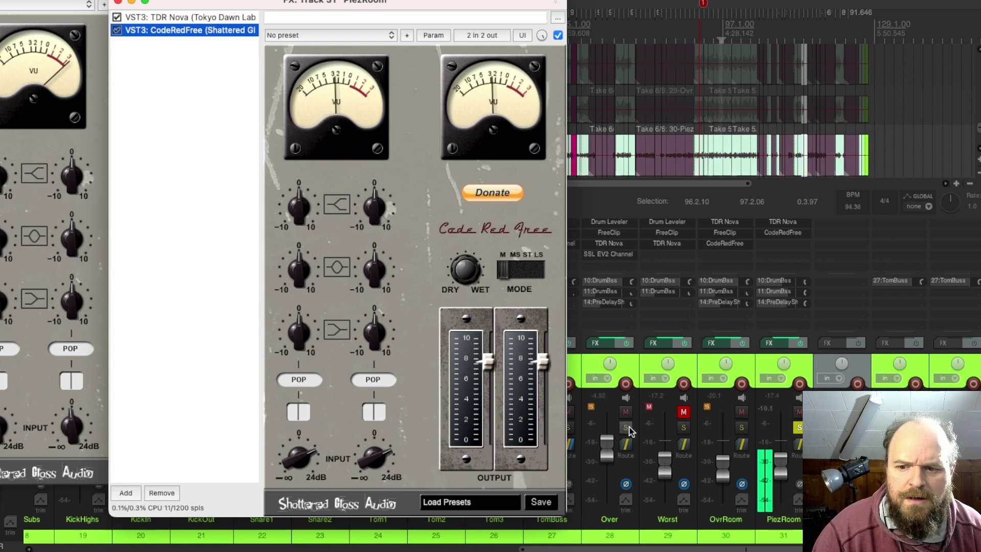
pyautogui.click(469, 276)
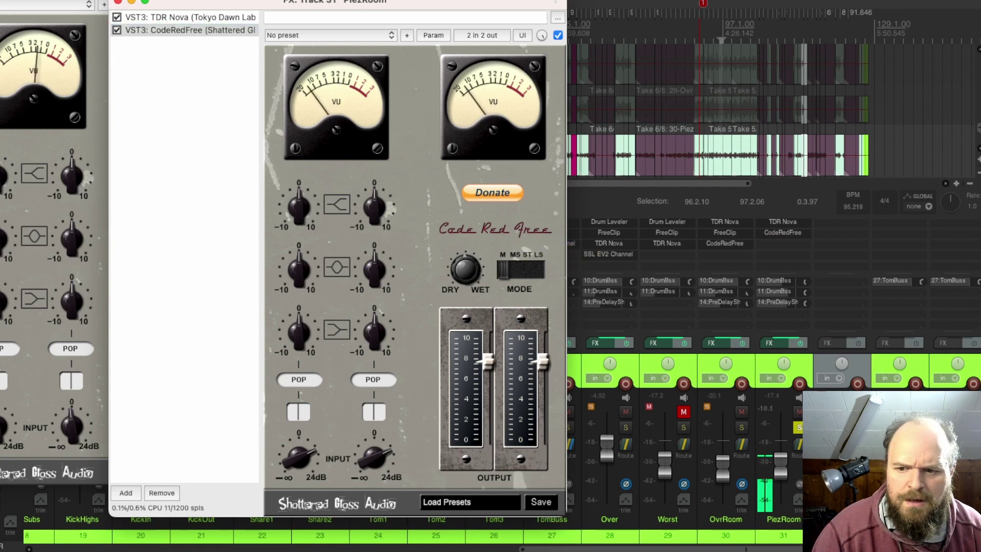
# Unsolo PiezRoom, lower its volume to about -19.8 dB within the full mix, and close its effects window
pyautogui.click(798, 429)
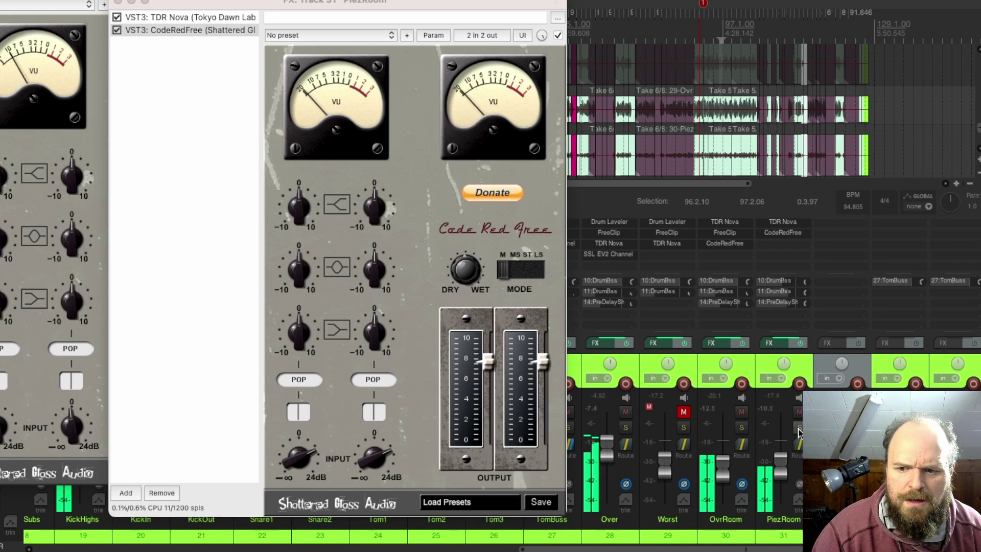
pyautogui.moveTo(786, 456); pyautogui.dragTo(783, 465)
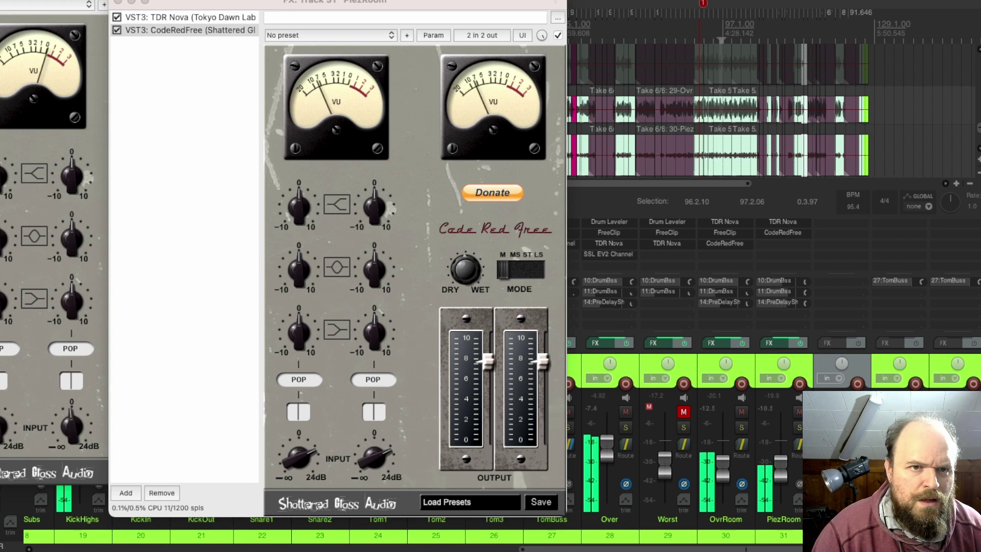
pyautogui.click(168, 17)
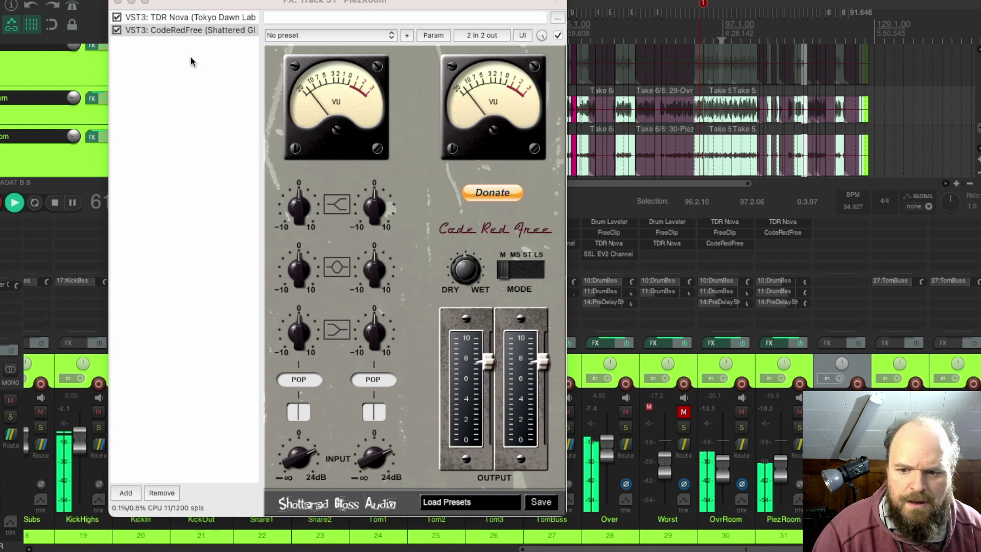
pyautogui.press('space')
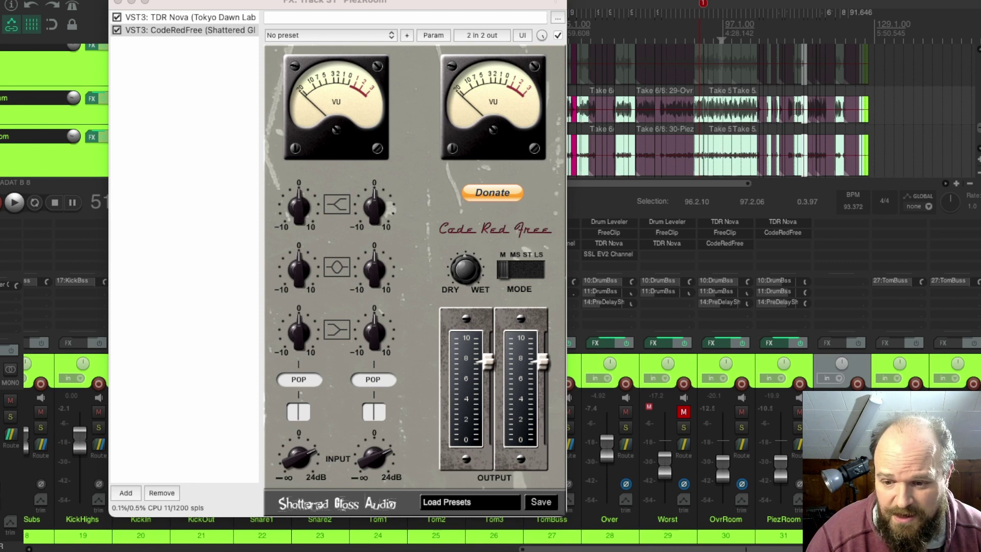
pyautogui.click(118, 2)
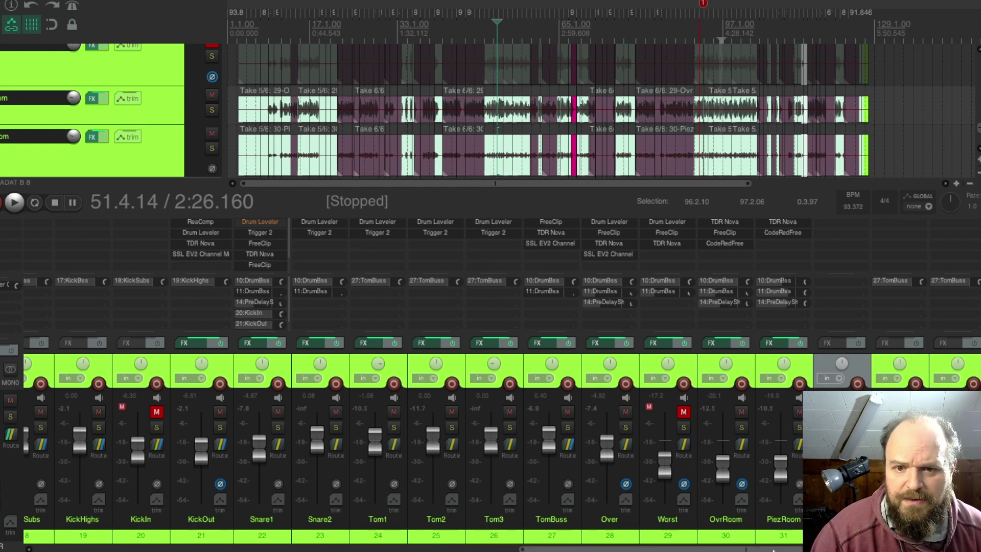
# Replay from about 2:26, raising the Over volume to about -2.1 dB and lowering PiezRoom to about -21.8 dB
pyautogui.press('space')
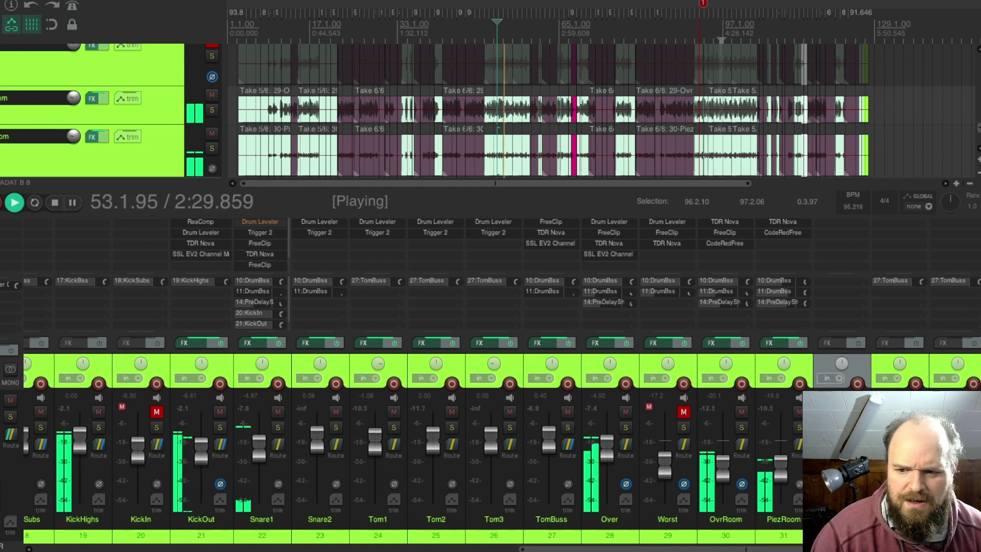
pyautogui.moveTo(598, 456); pyautogui.dragTo(607, 450)
pyautogui.press('space')
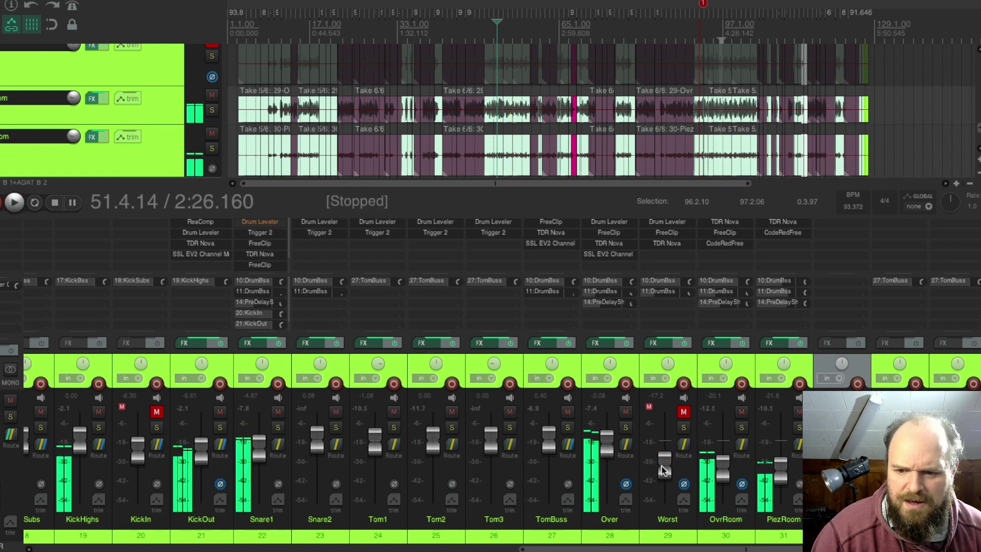
pyautogui.moveTo(665, 469)
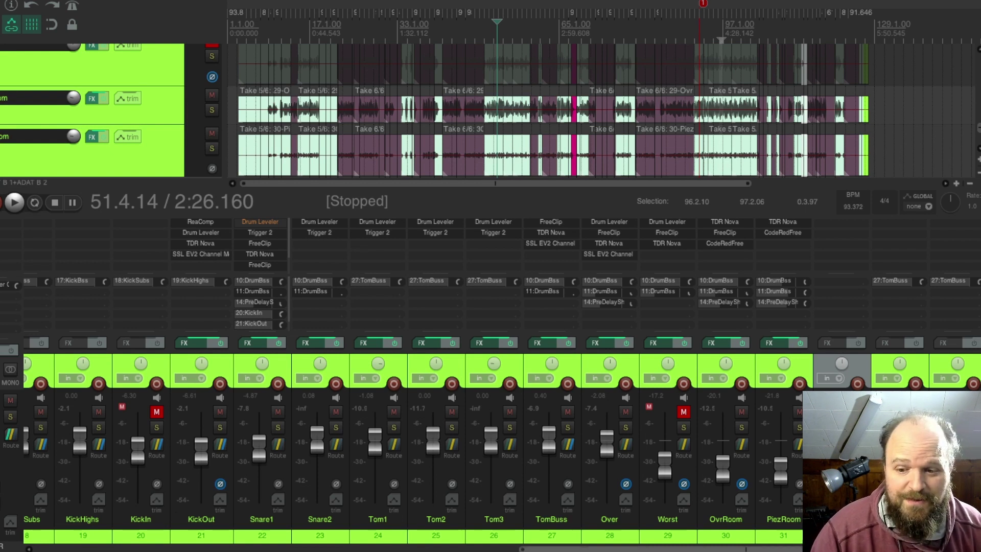
pyautogui.hscroll(-1, 409, 434)
pyautogui.hscroll(1, 409, 434)
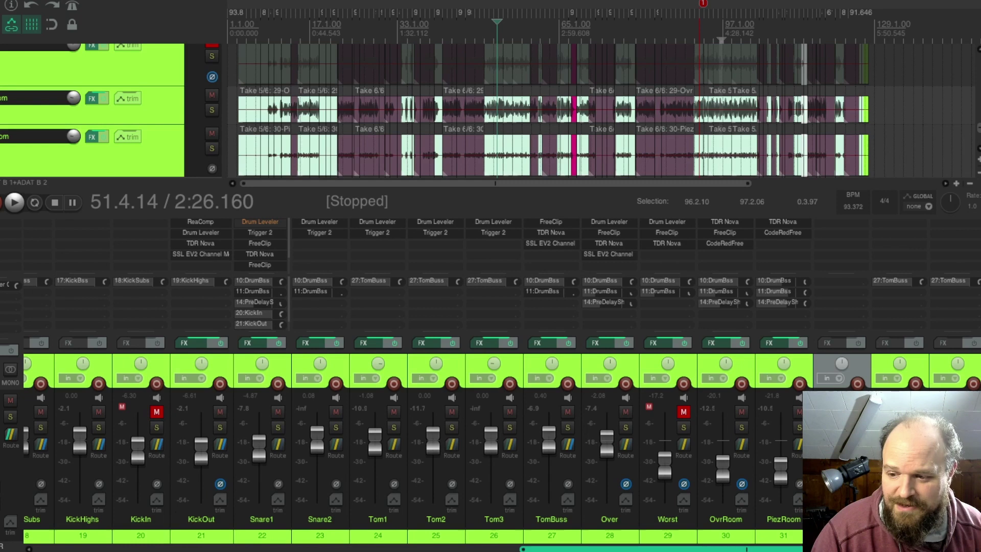